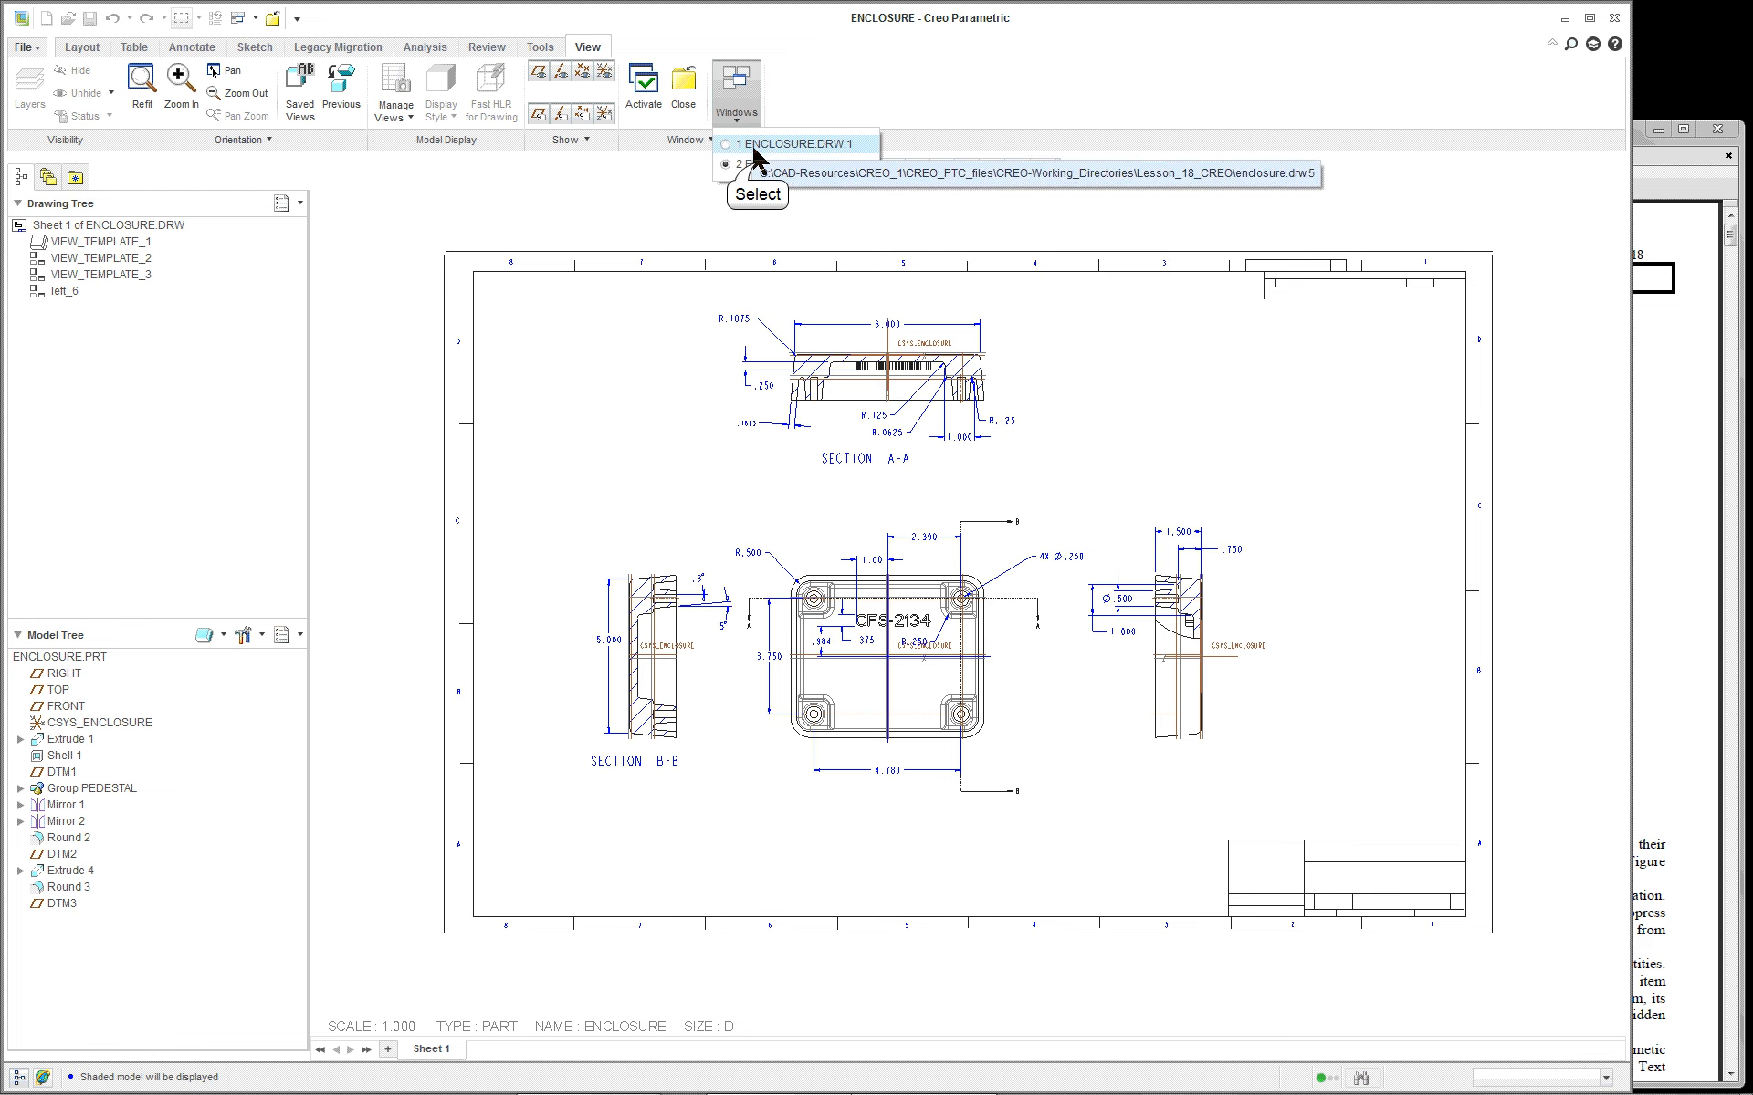
Switch to the enclosure part window, start the Model Player and rewind the model to its first feature
click(762, 164)
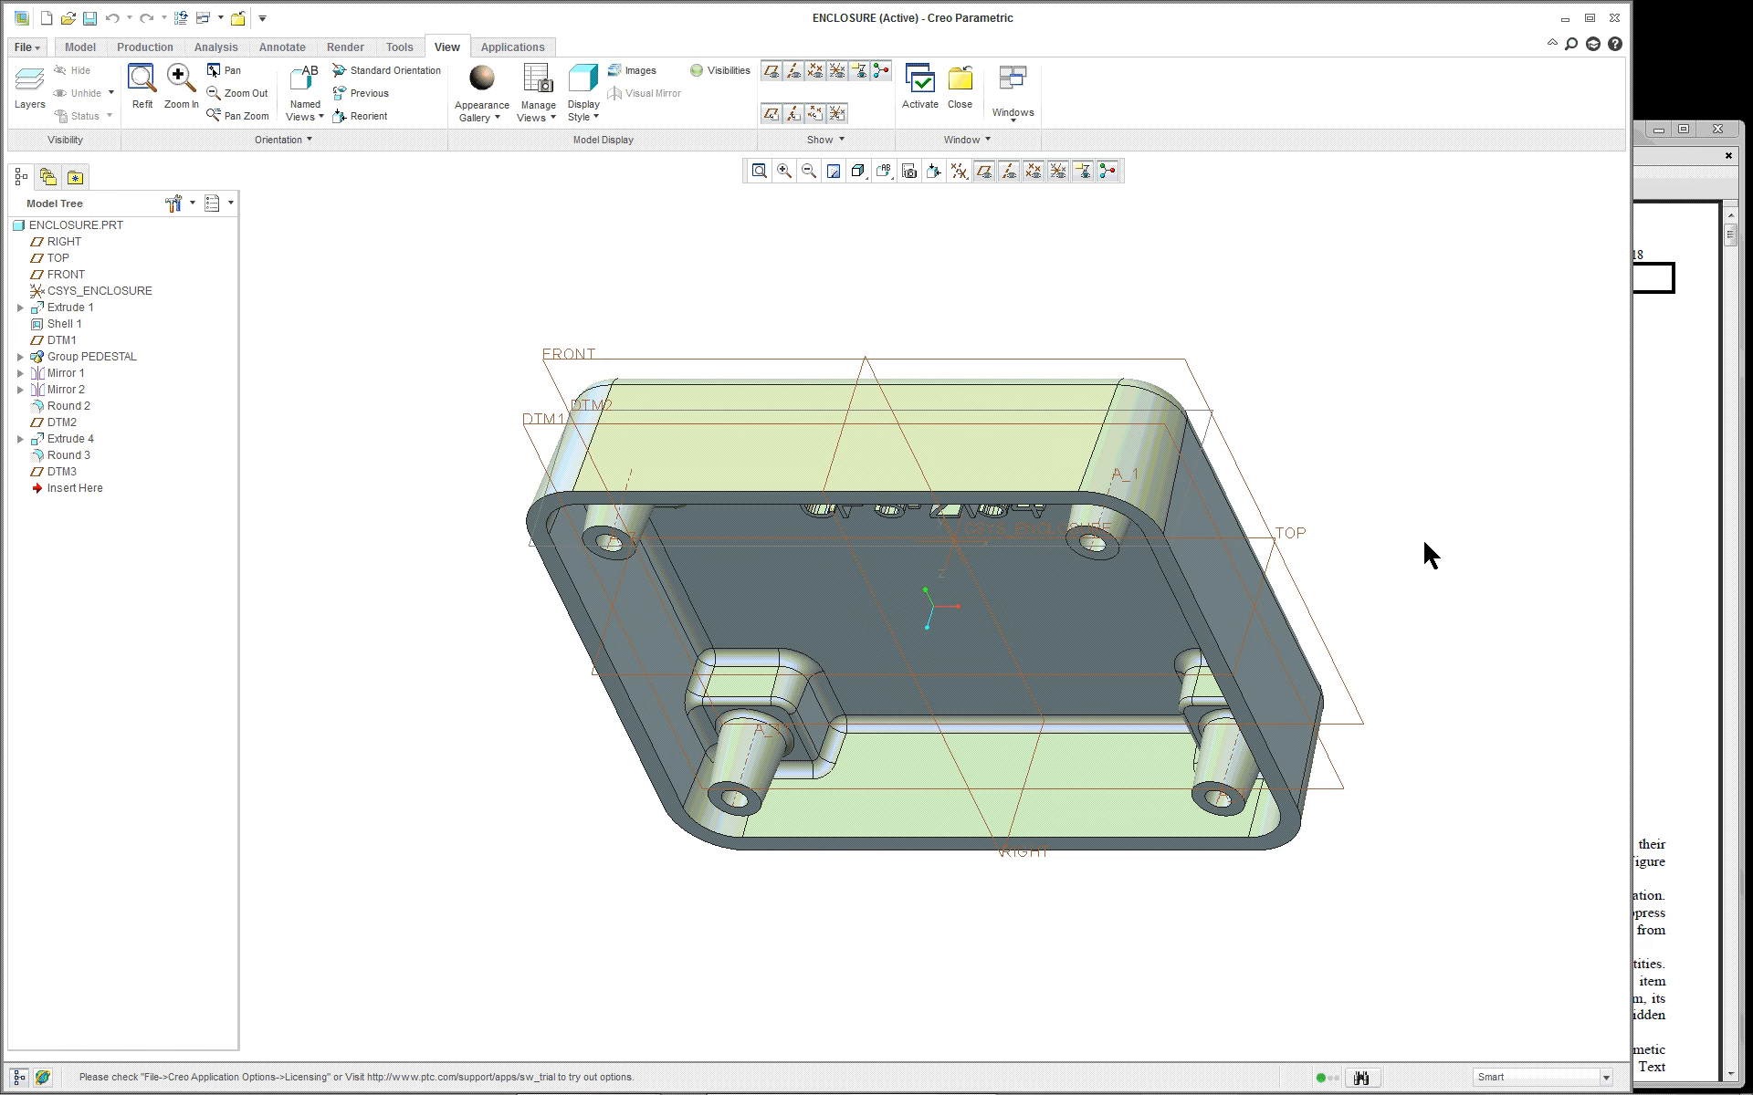
click(399, 46)
click(28, 92)
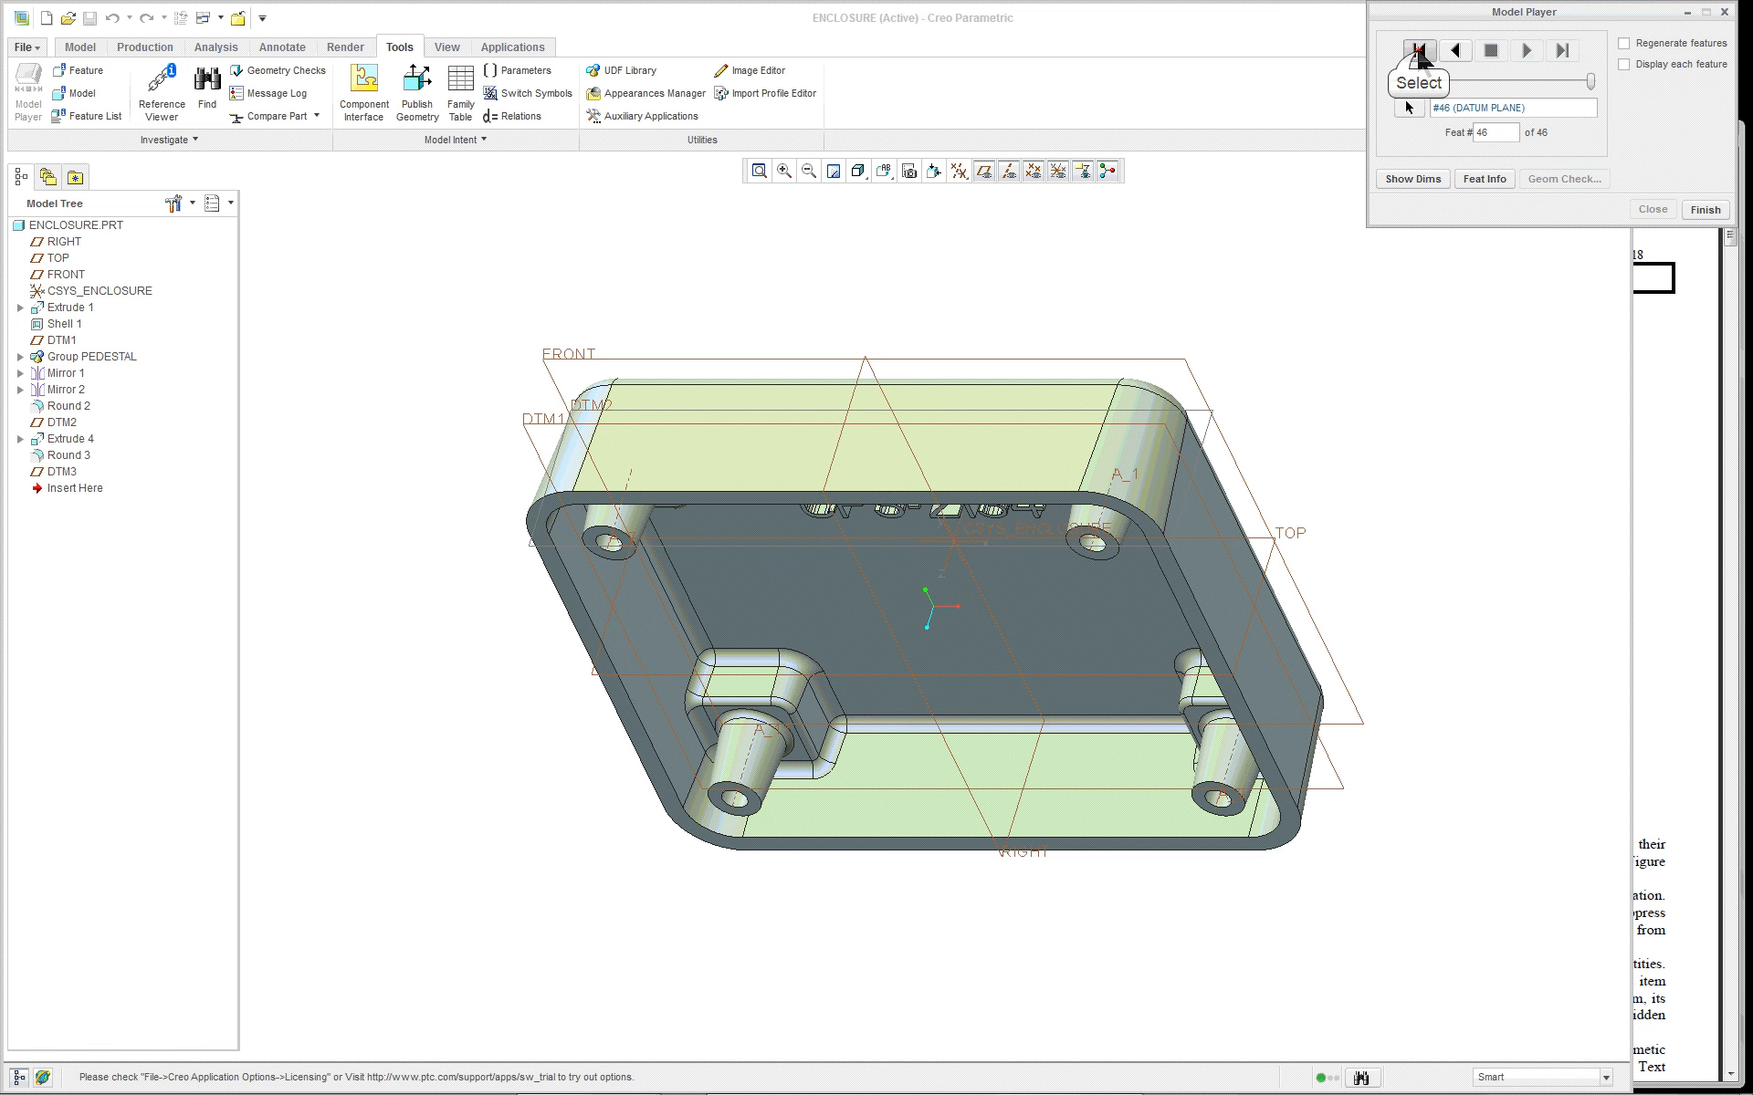
click(1419, 51)
Play the model forward past the default datums to Extrude 1 and display that feature's dimensions
double_click(1528, 51)
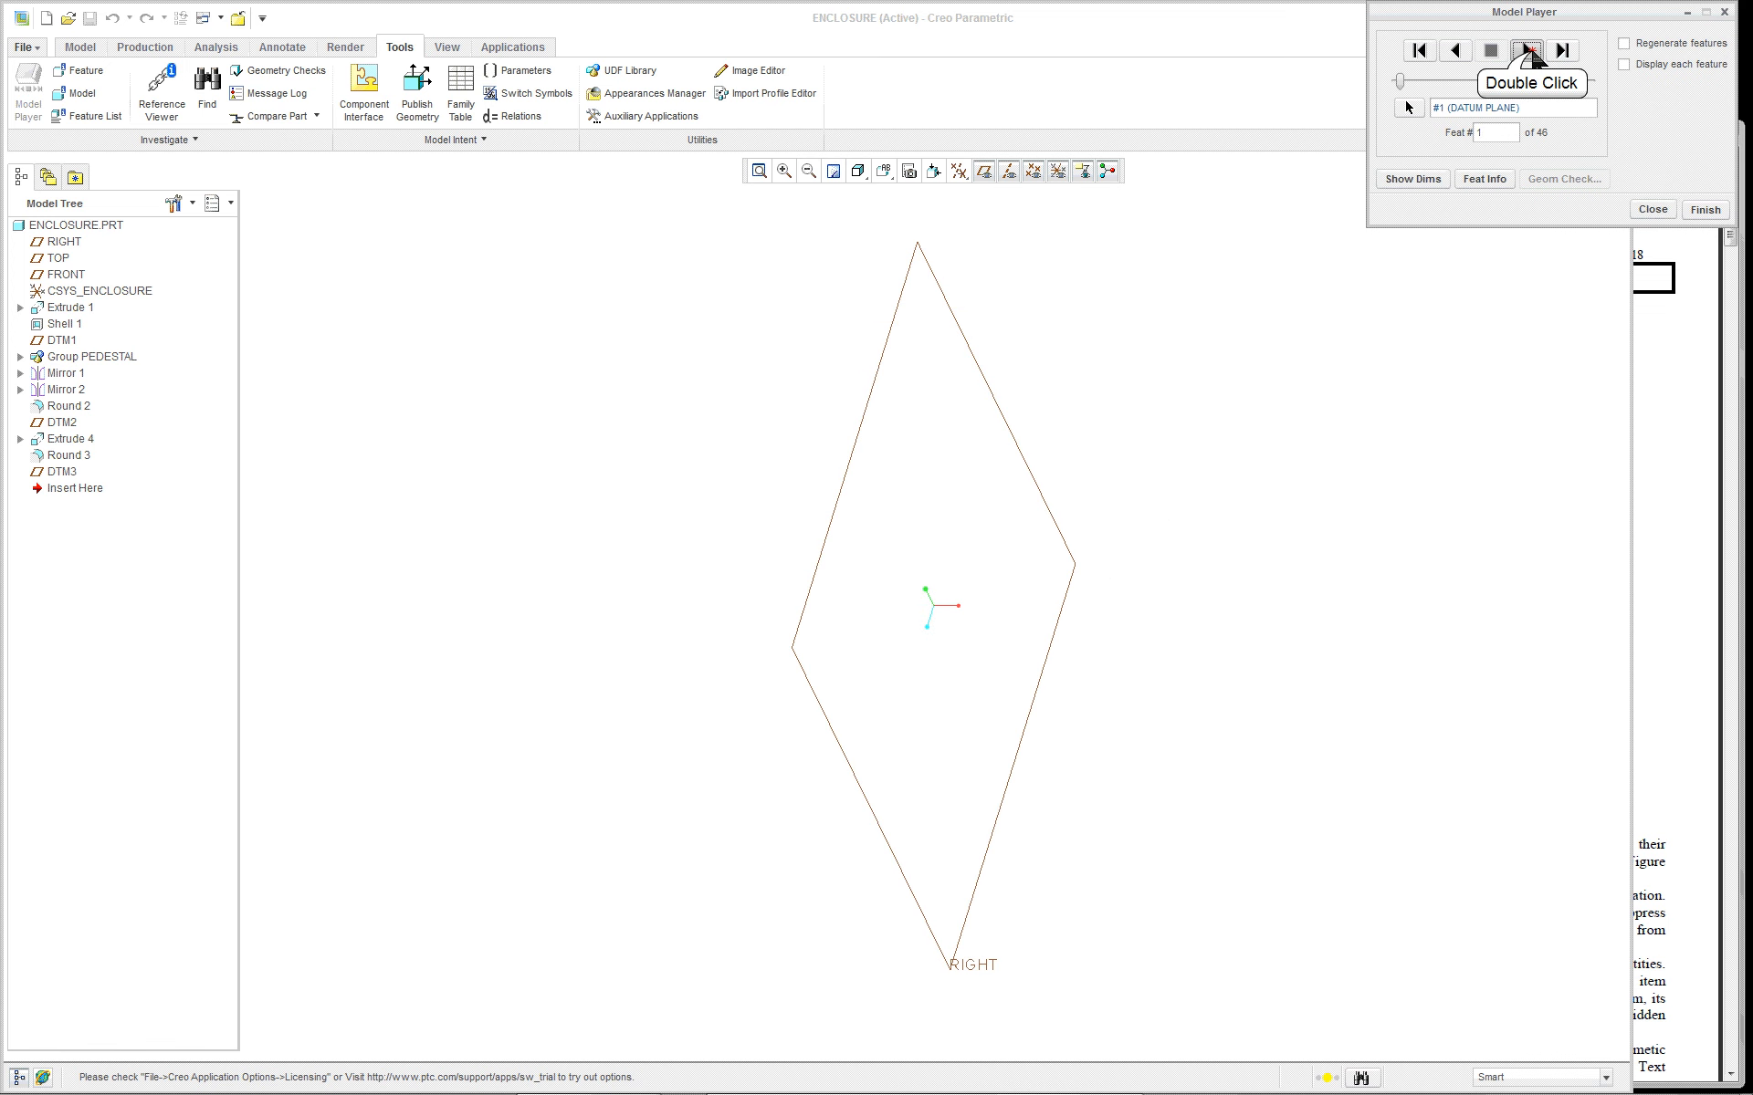
click(1529, 51)
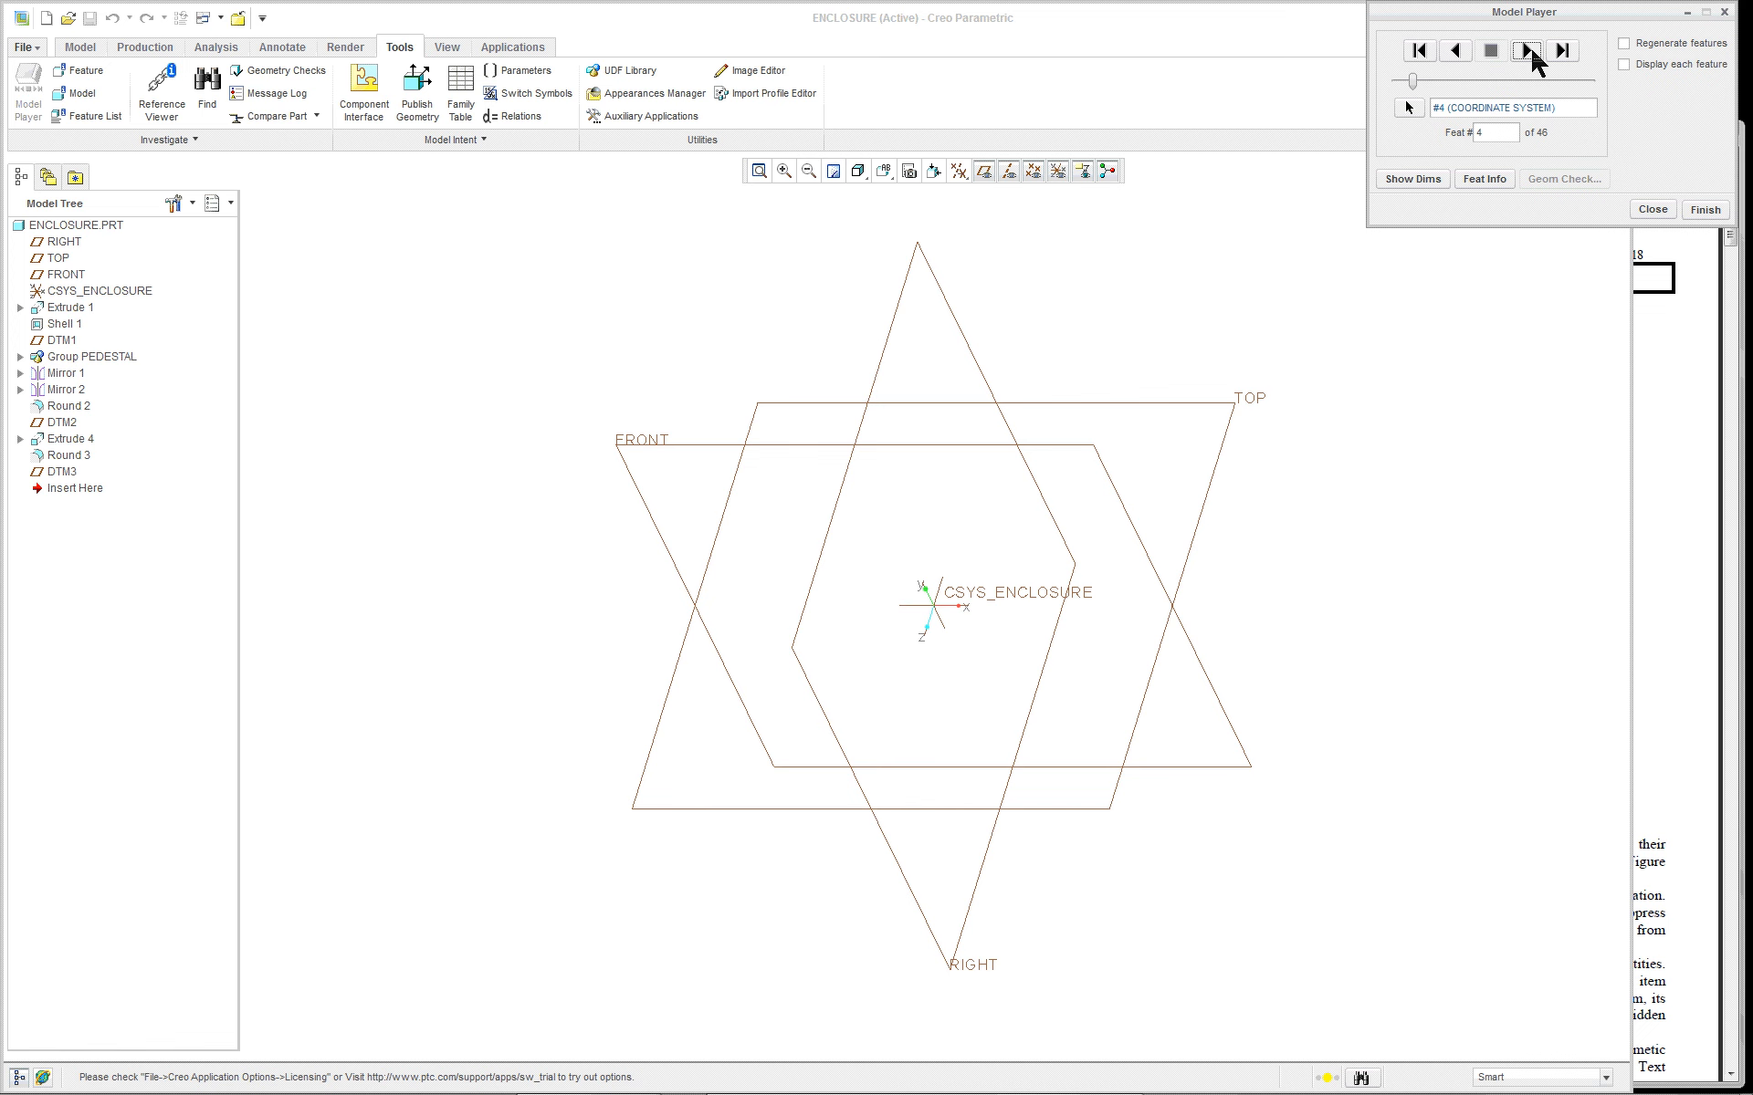
click(1528, 51)
click(1527, 52)
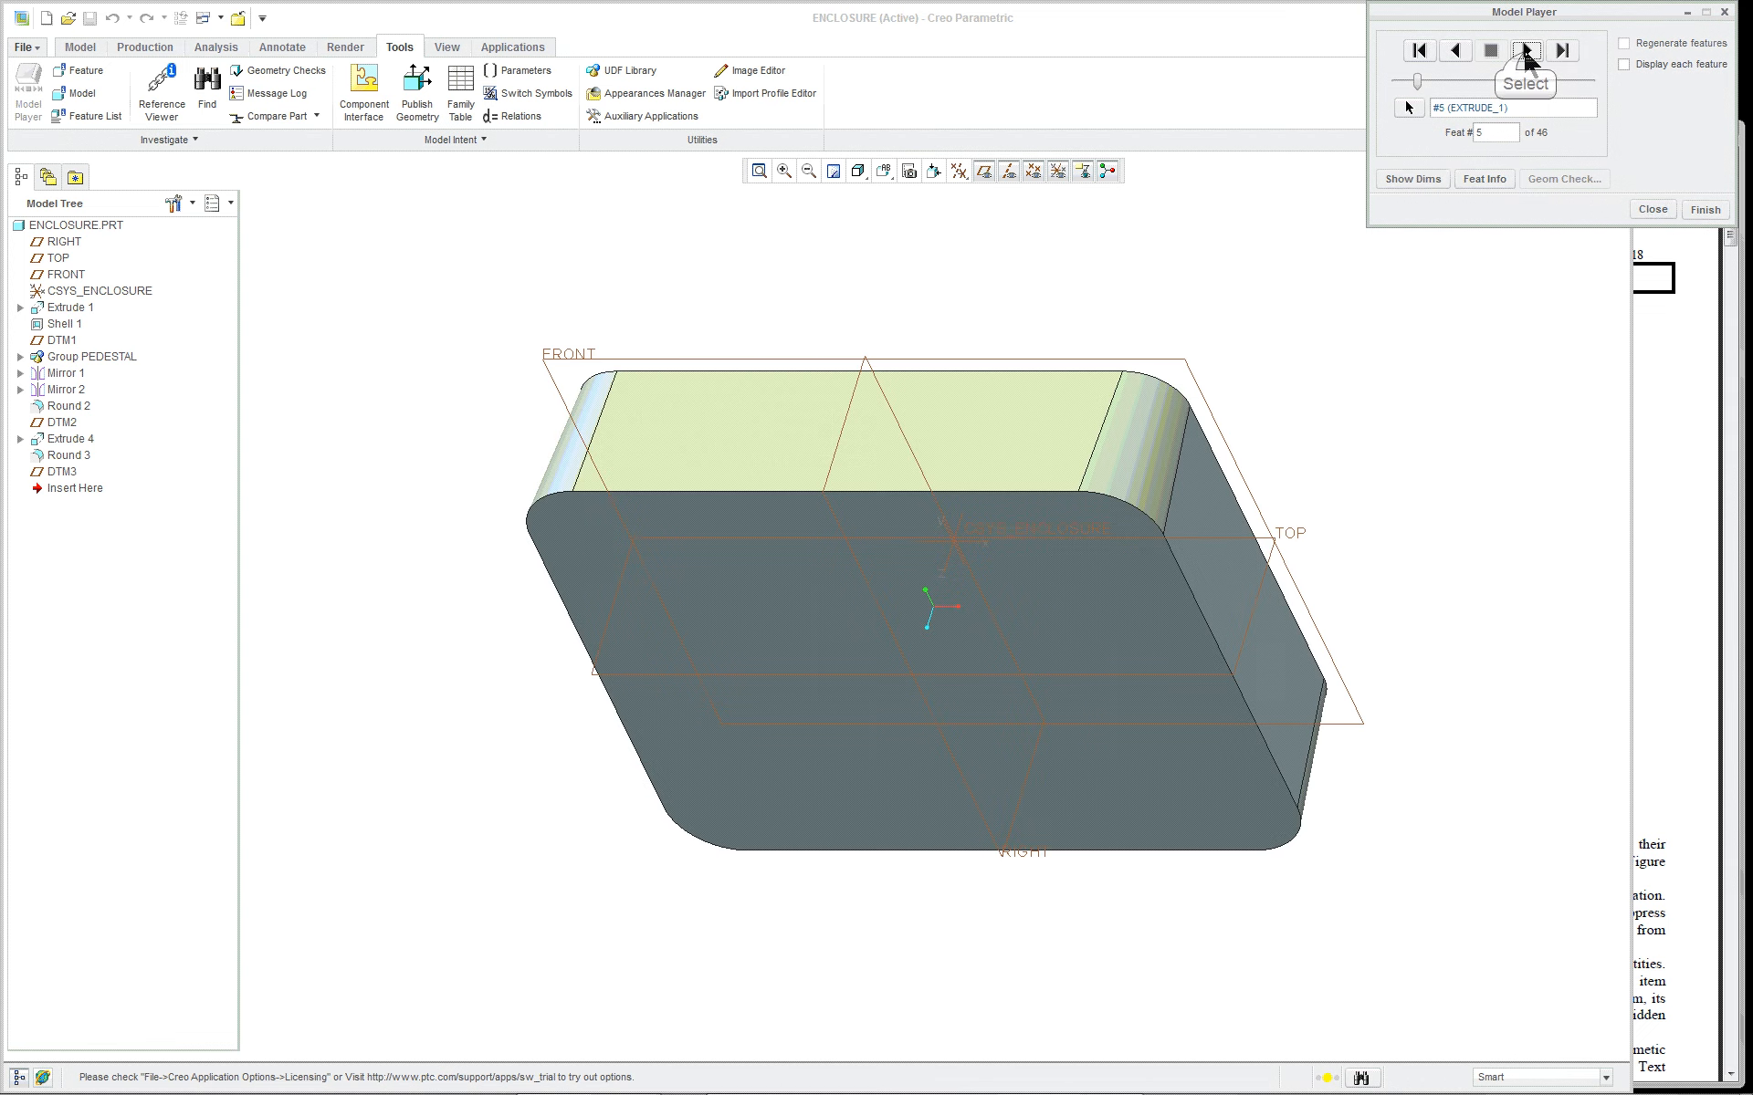
click(1412, 180)
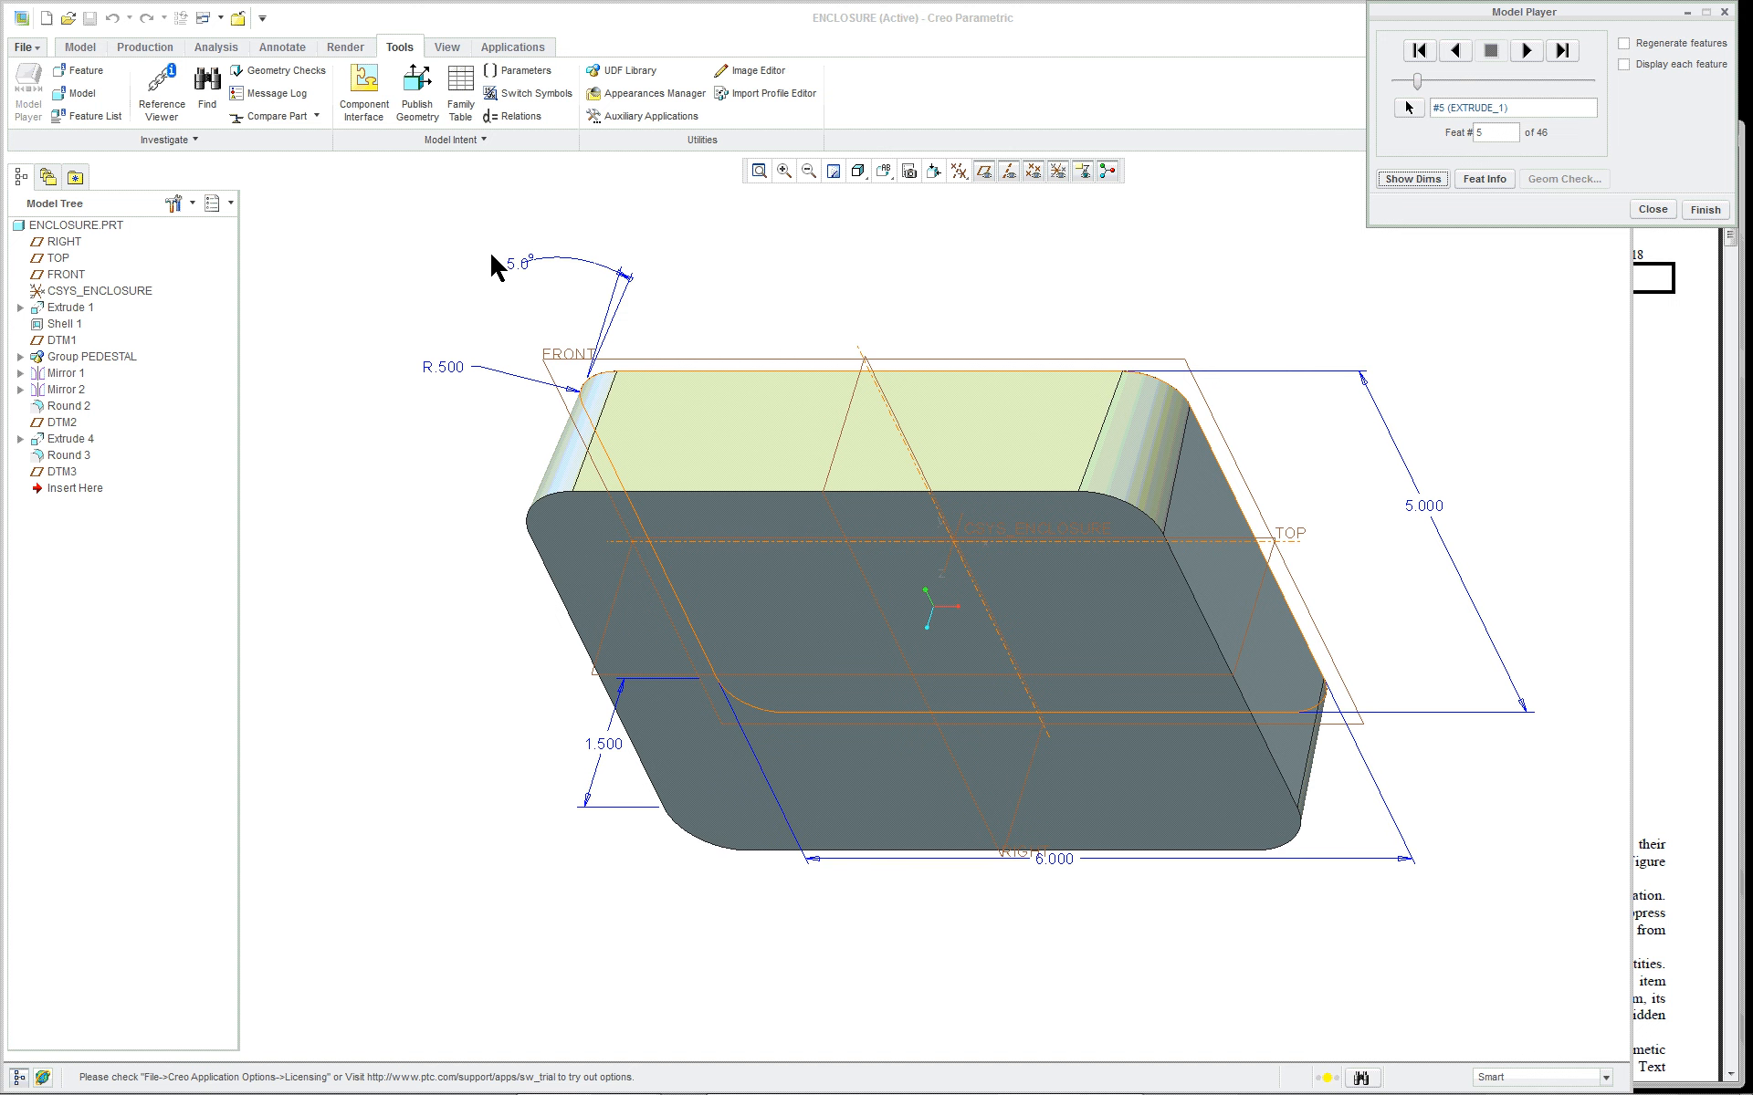
Play forward through Shell 1 and datum plane DTM1, displaying the dimensions of each
click(1527, 50)
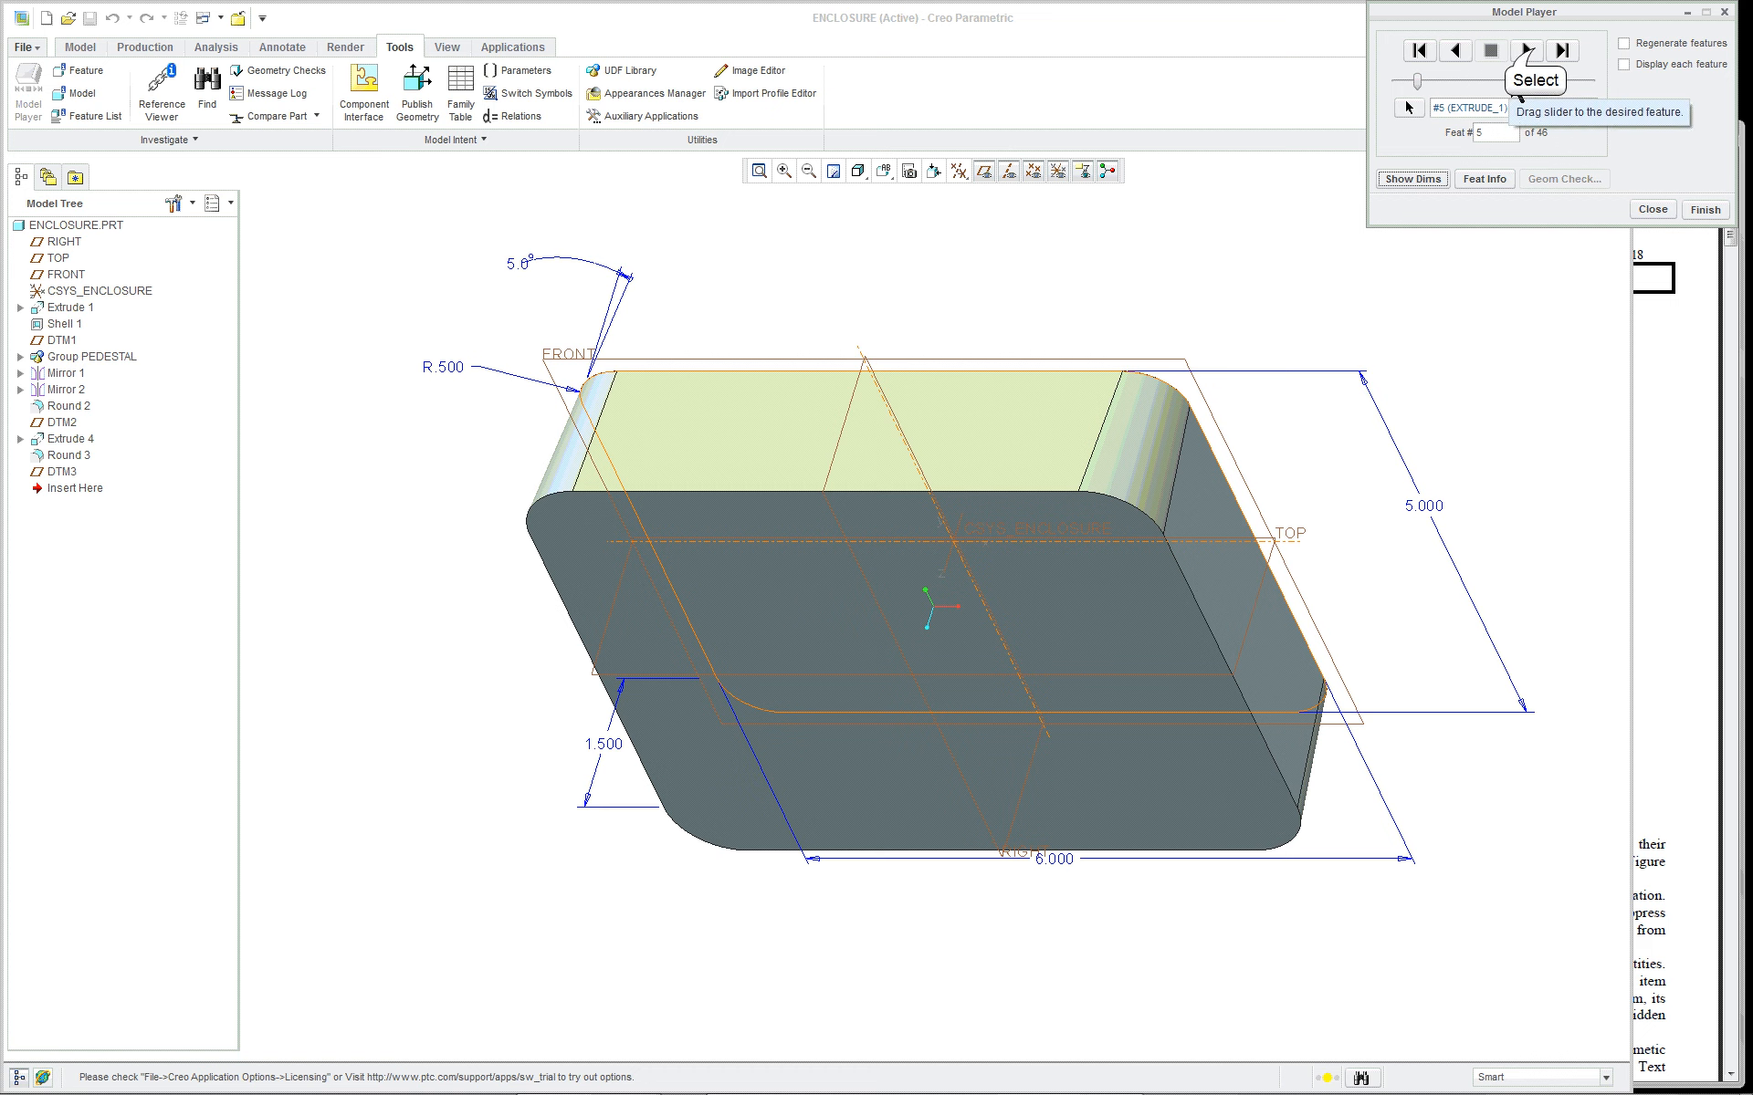
click(1411, 179)
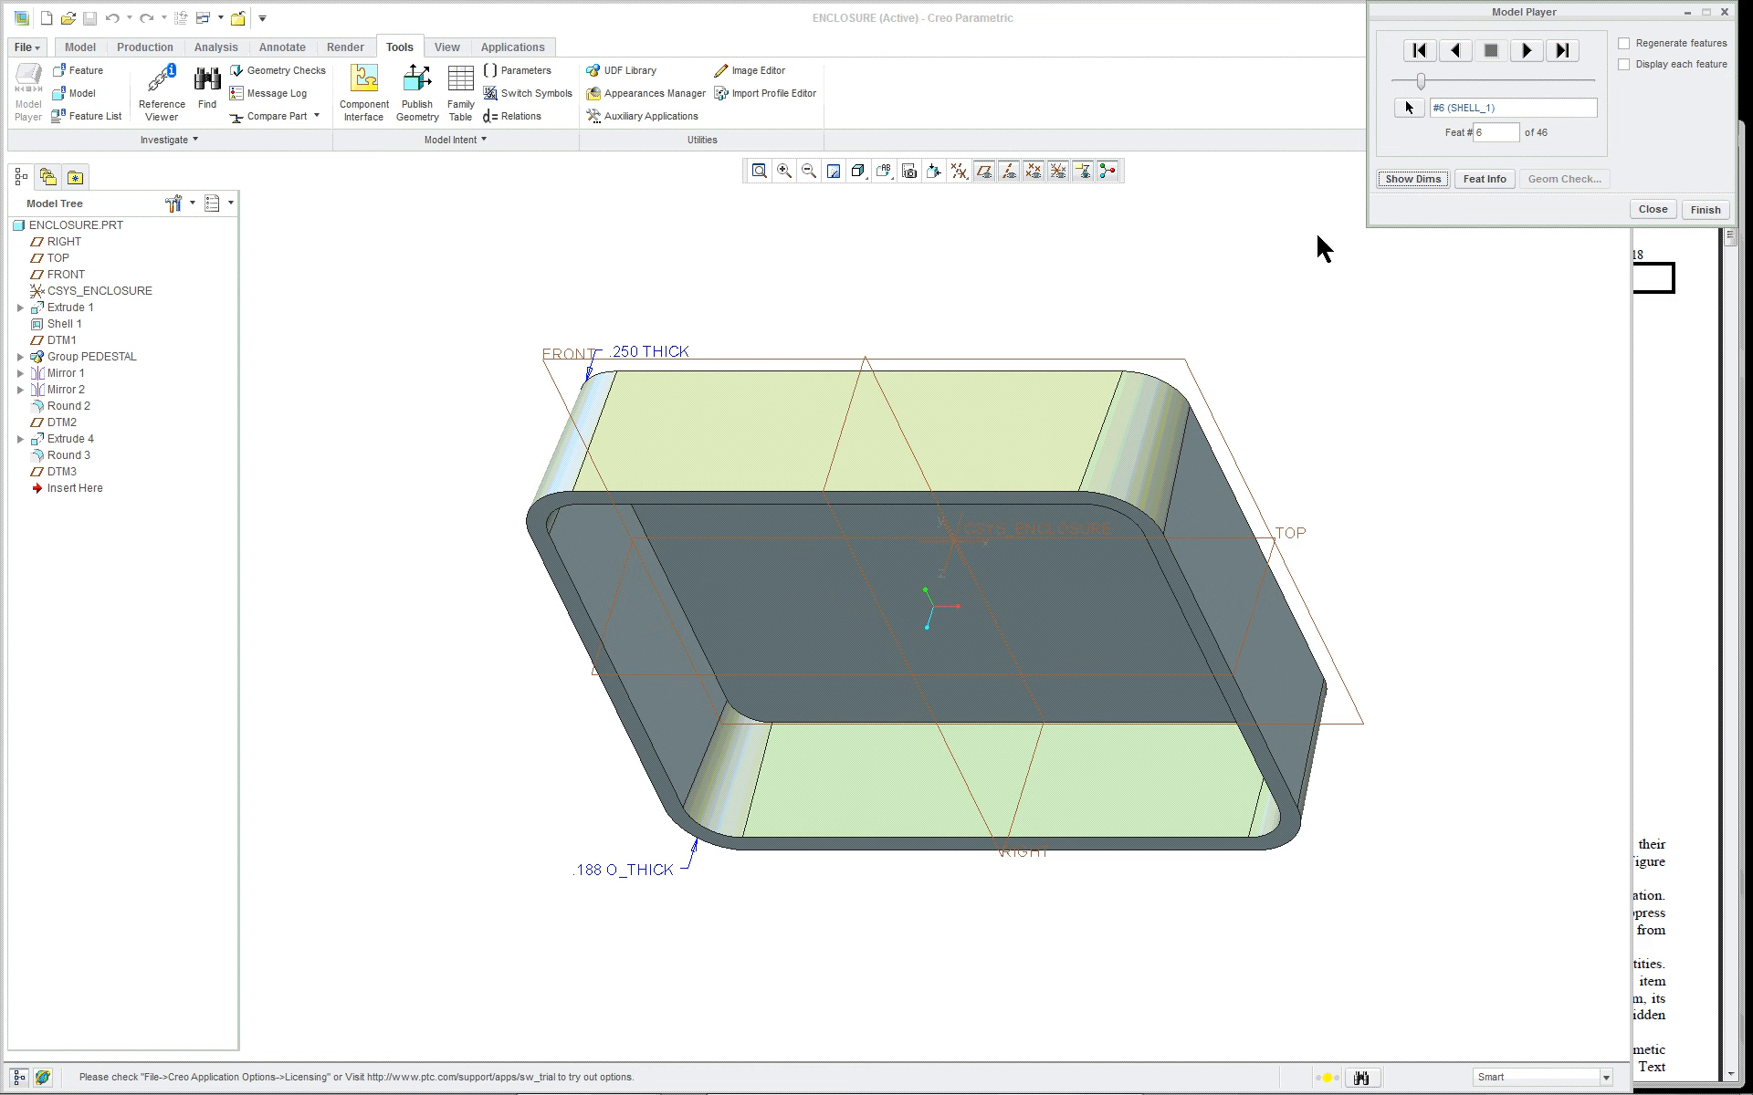
scroll(724, 831, up, 2)
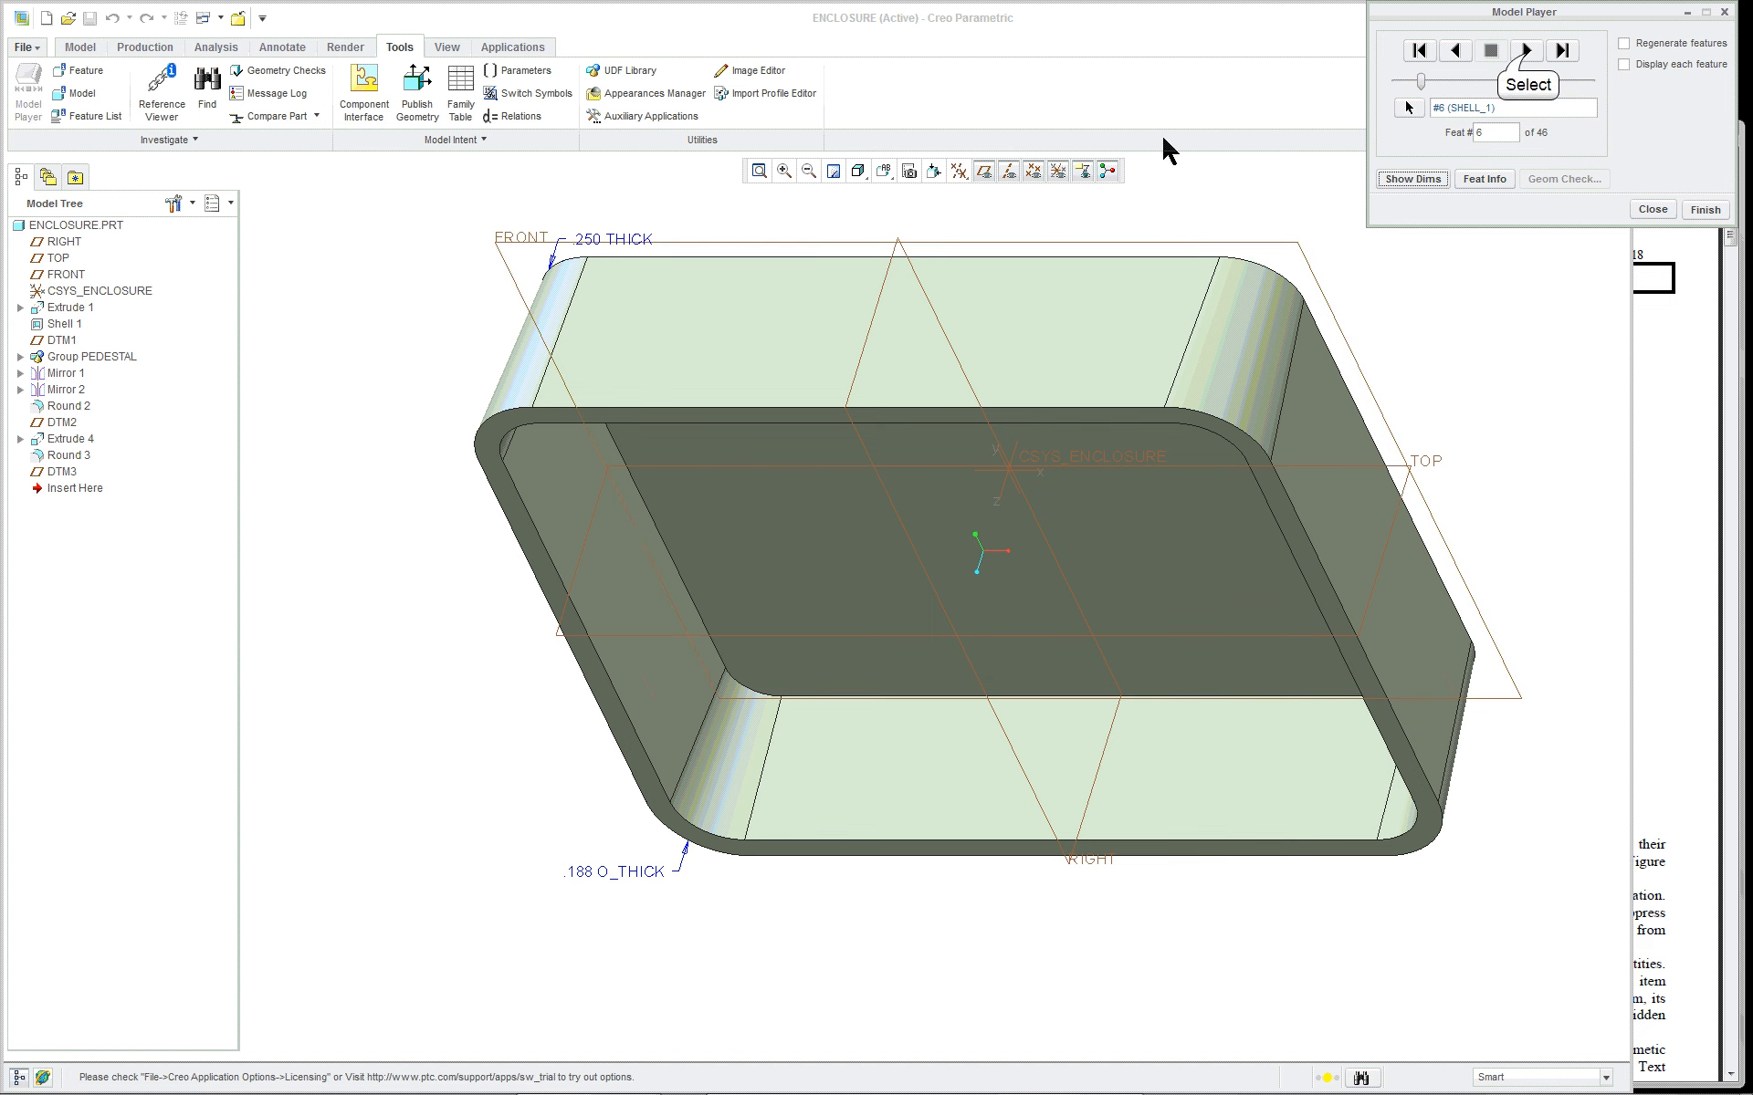
click(1527, 51)
click(1412, 179)
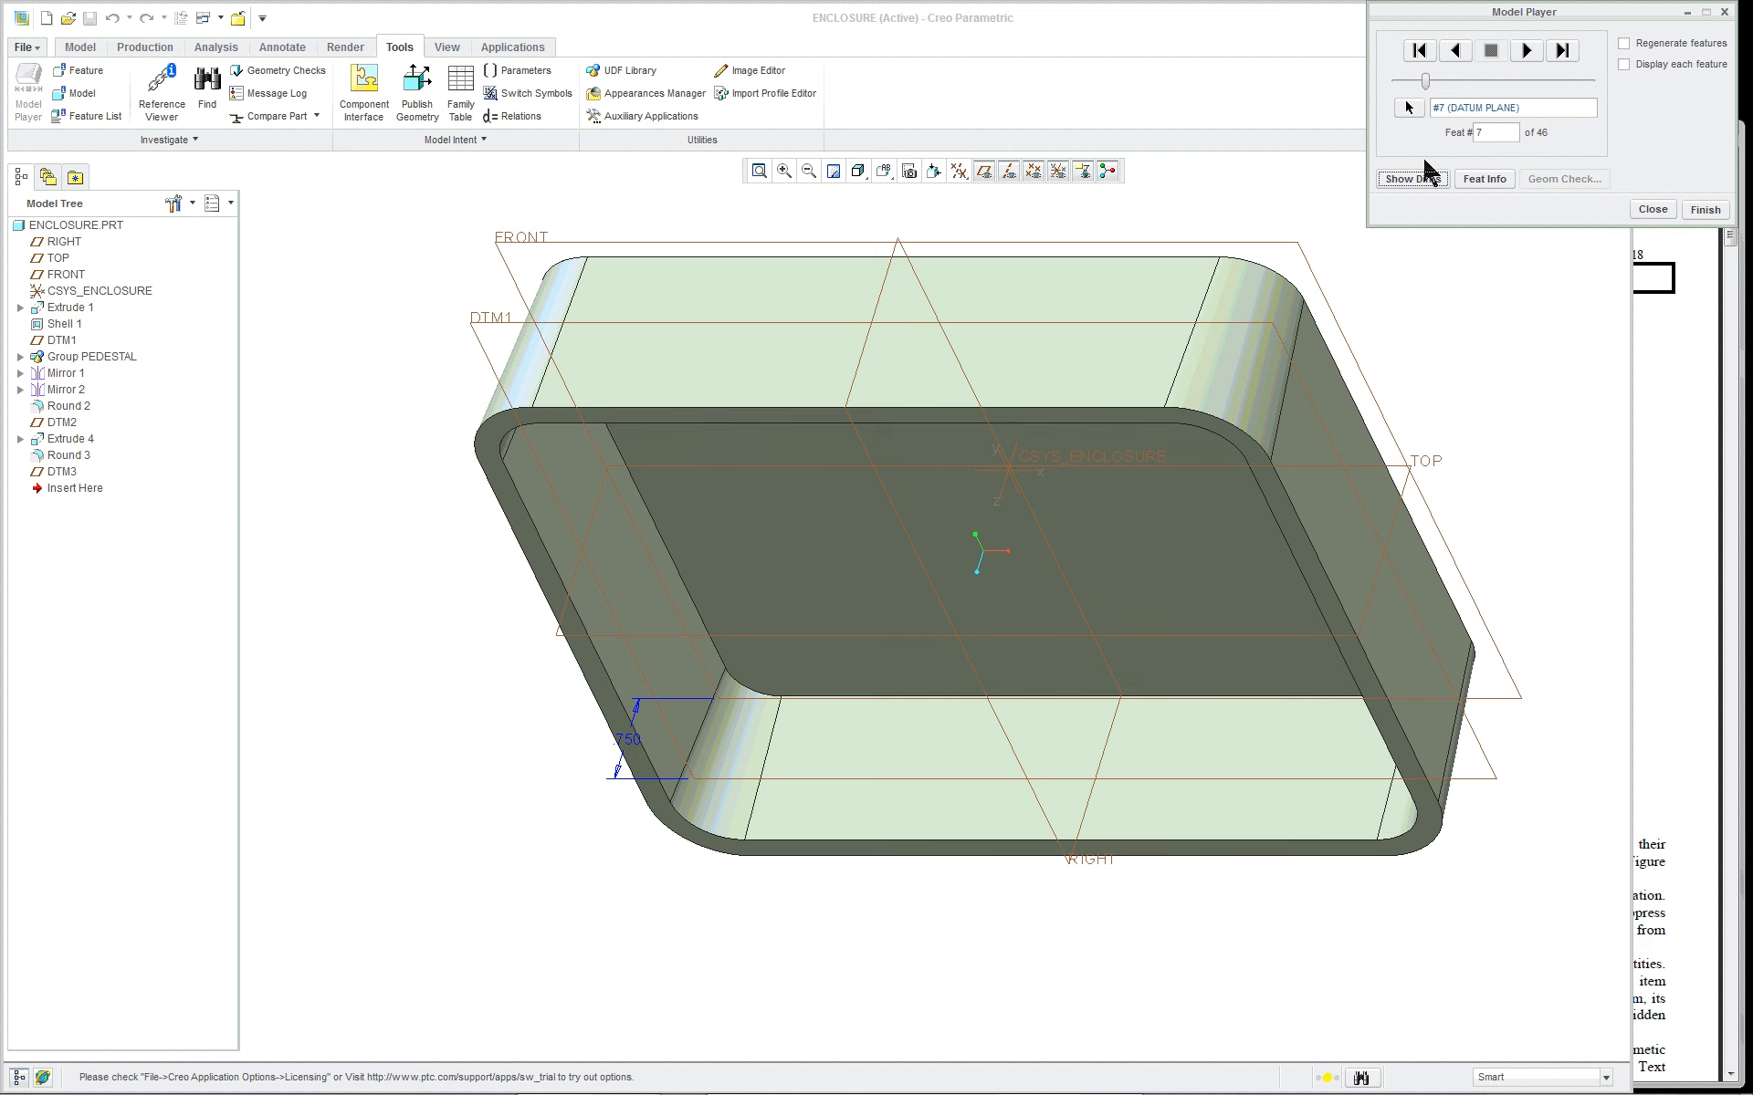
Play into the PEDESTAL group up to Extrude 2, display its dimensions and examine the corner pedestal block
click(1528, 52)
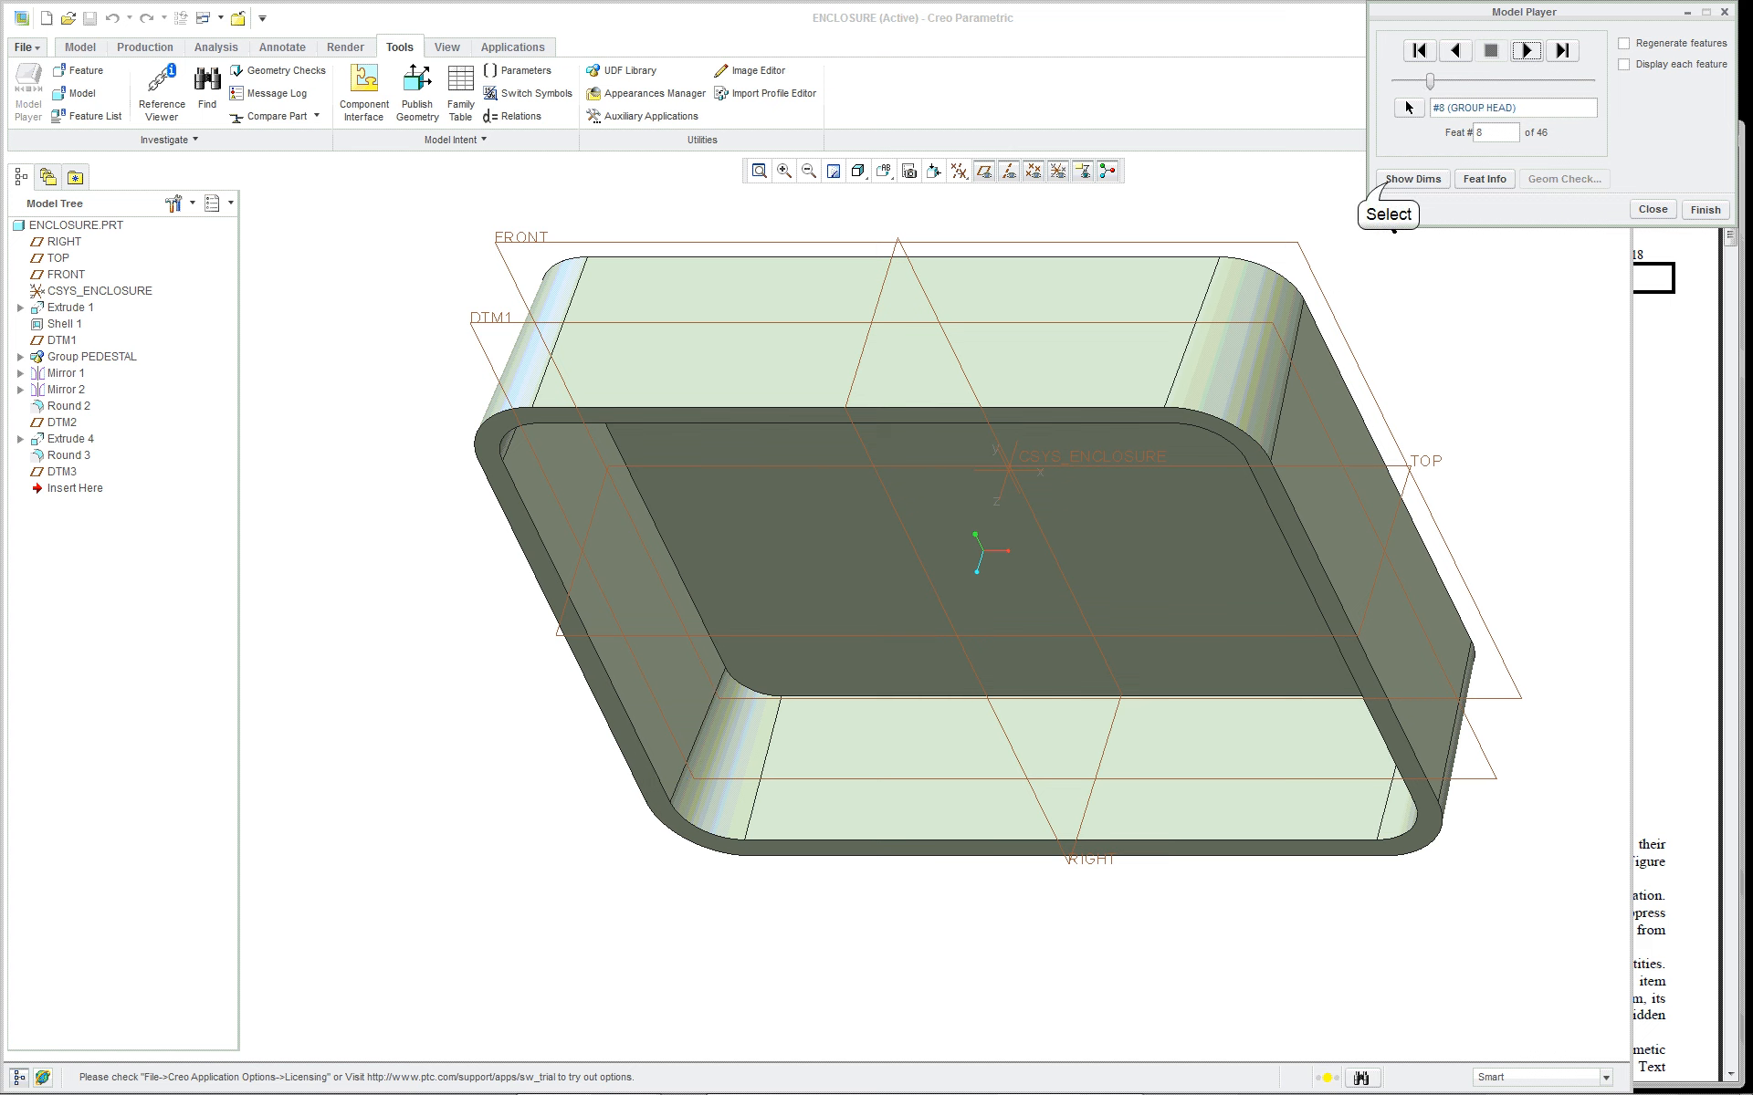
click(1388, 181)
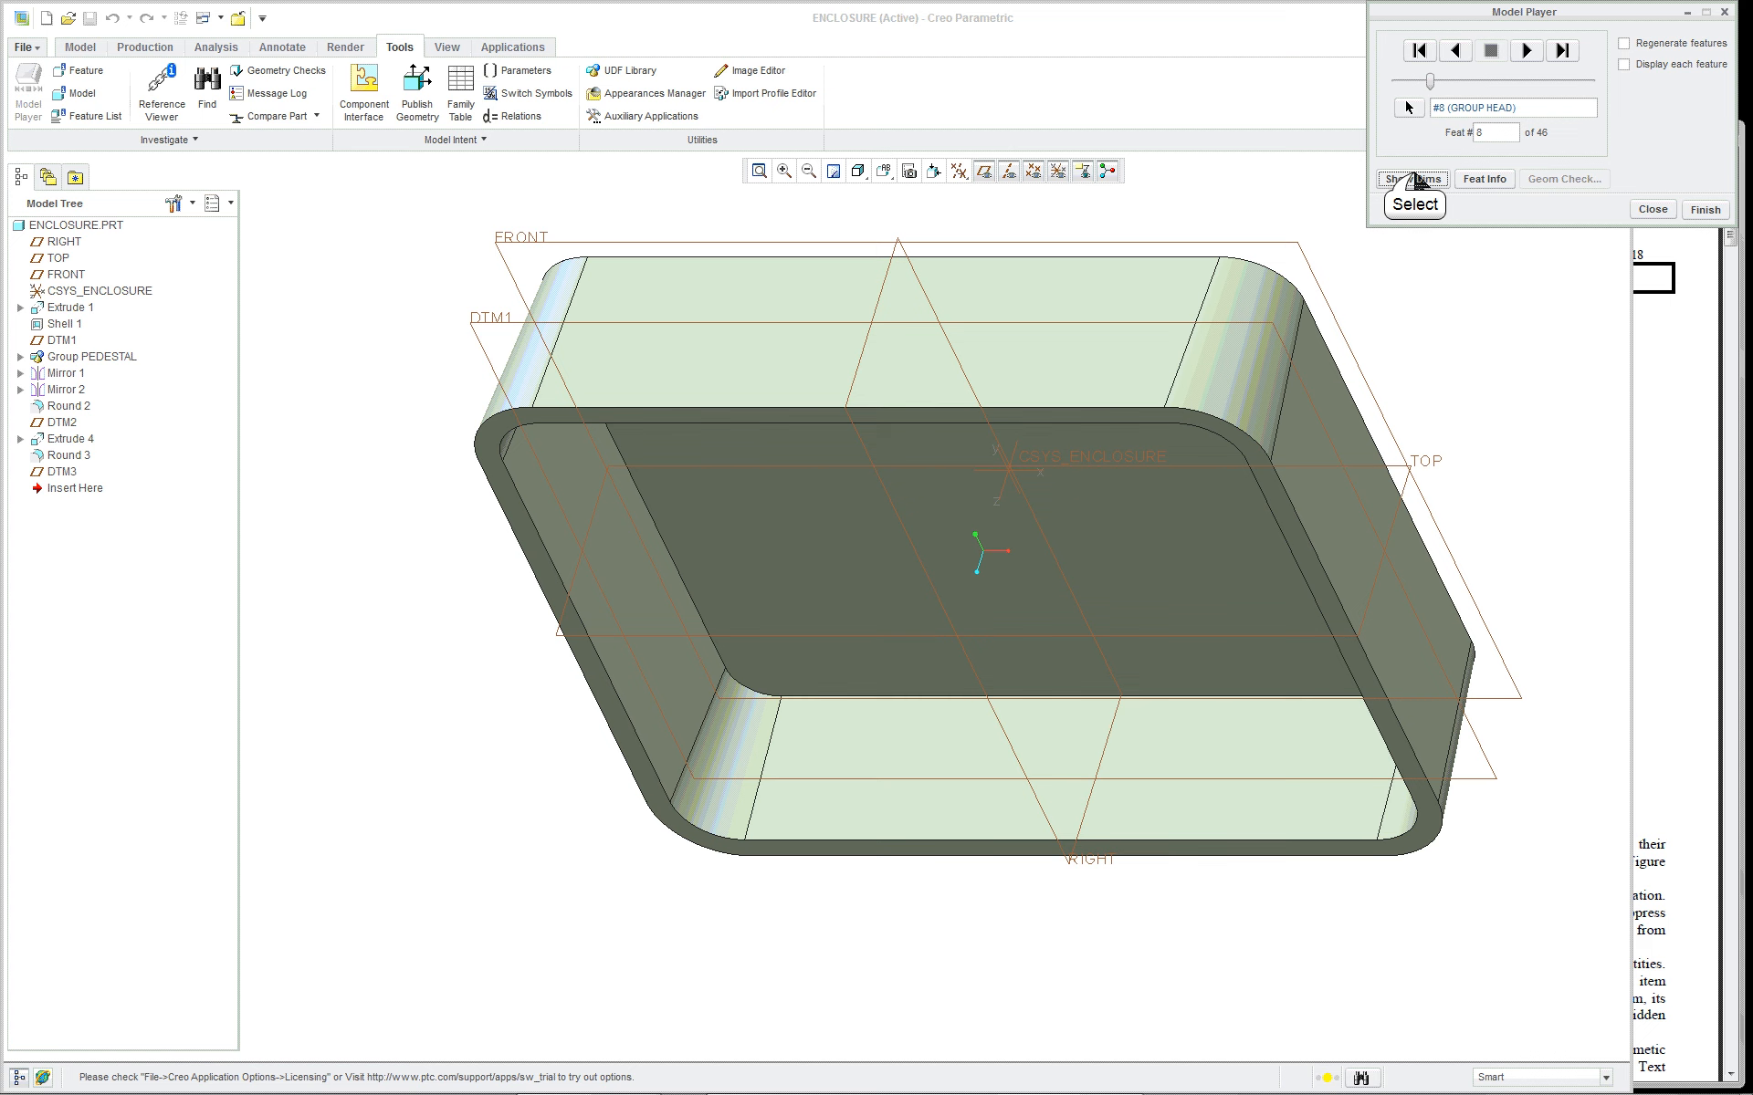
click(1527, 51)
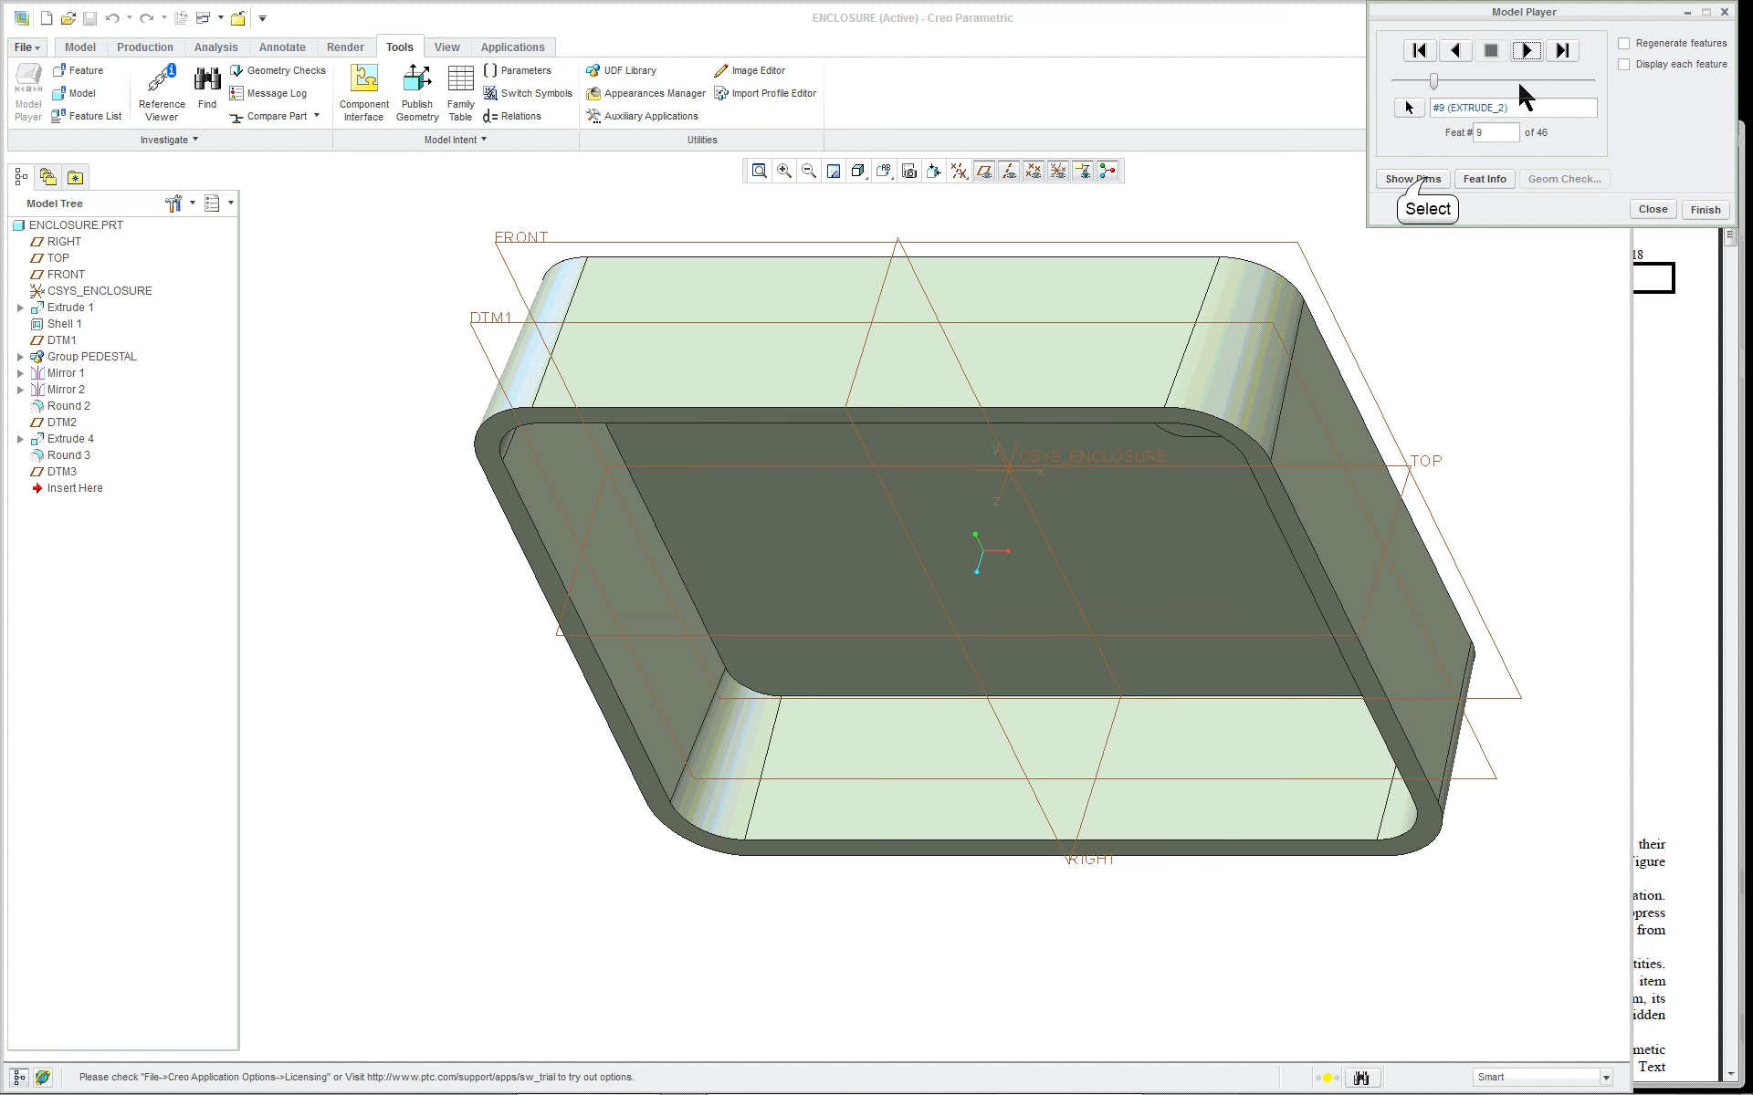
click(1430, 179)
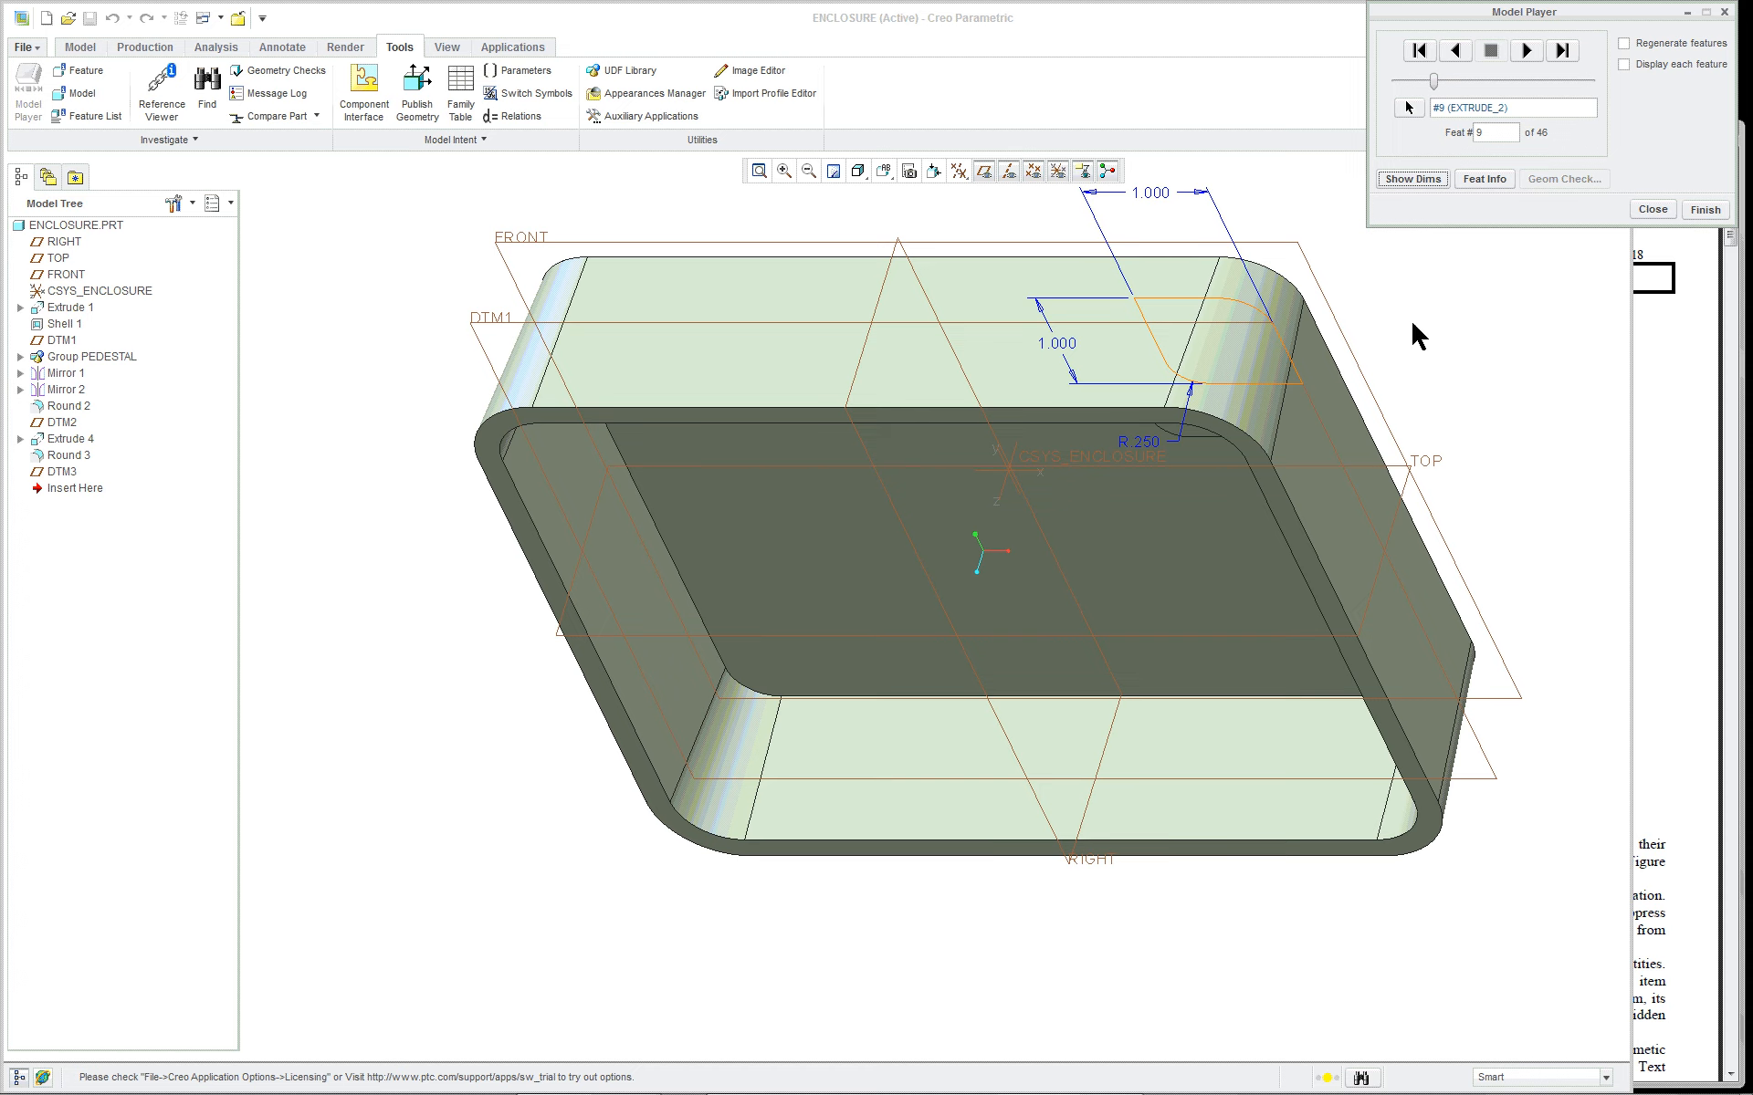
mouse_move(1418, 336)
middle_down()
mouse_move(1461, 274)
mouse_move(1350, 364)
mouse_move(1467, 368)
mouse_move(1558, 282)
mouse_move(1518, 338)
mouse_move(1461, 346)
mouse_move(1479, 297)
mouse_move(1465, 319)
mouse_move(1492, 334)
middle_up()
scroll(1532, 493, up, 2)
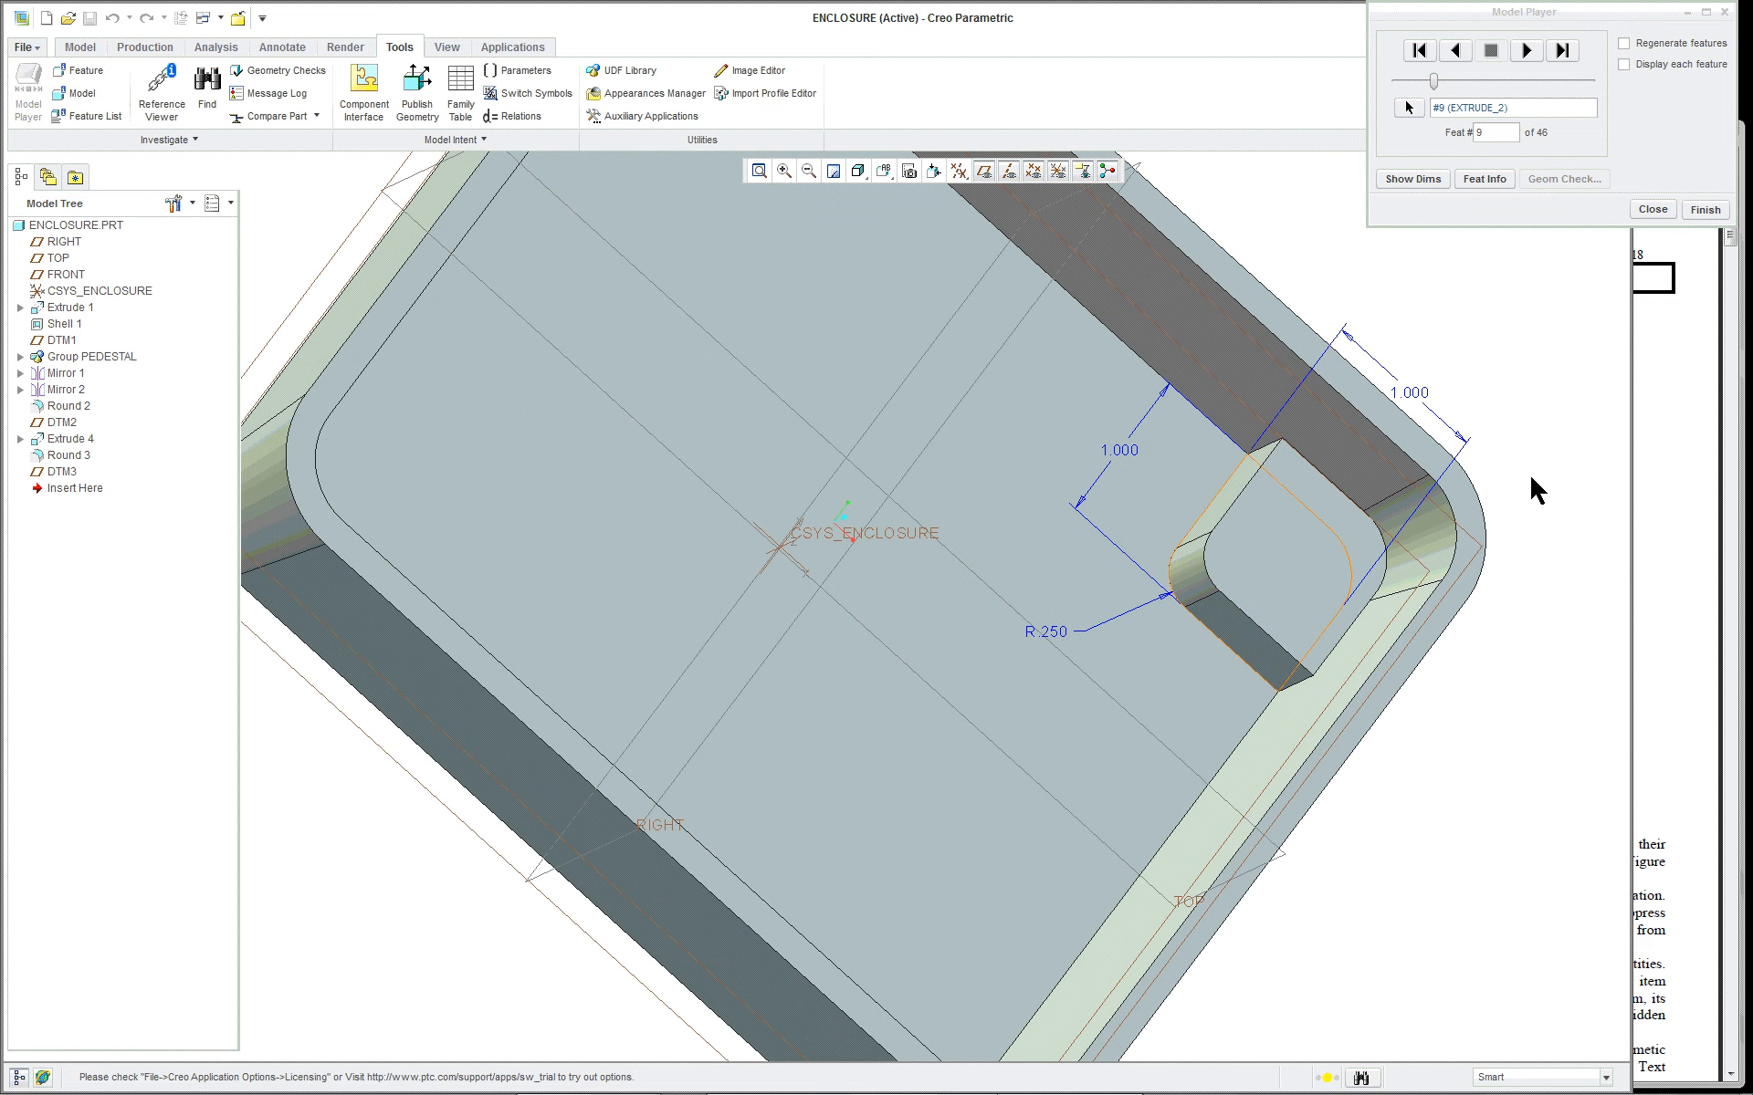
scroll(1552, 472, up, 1)
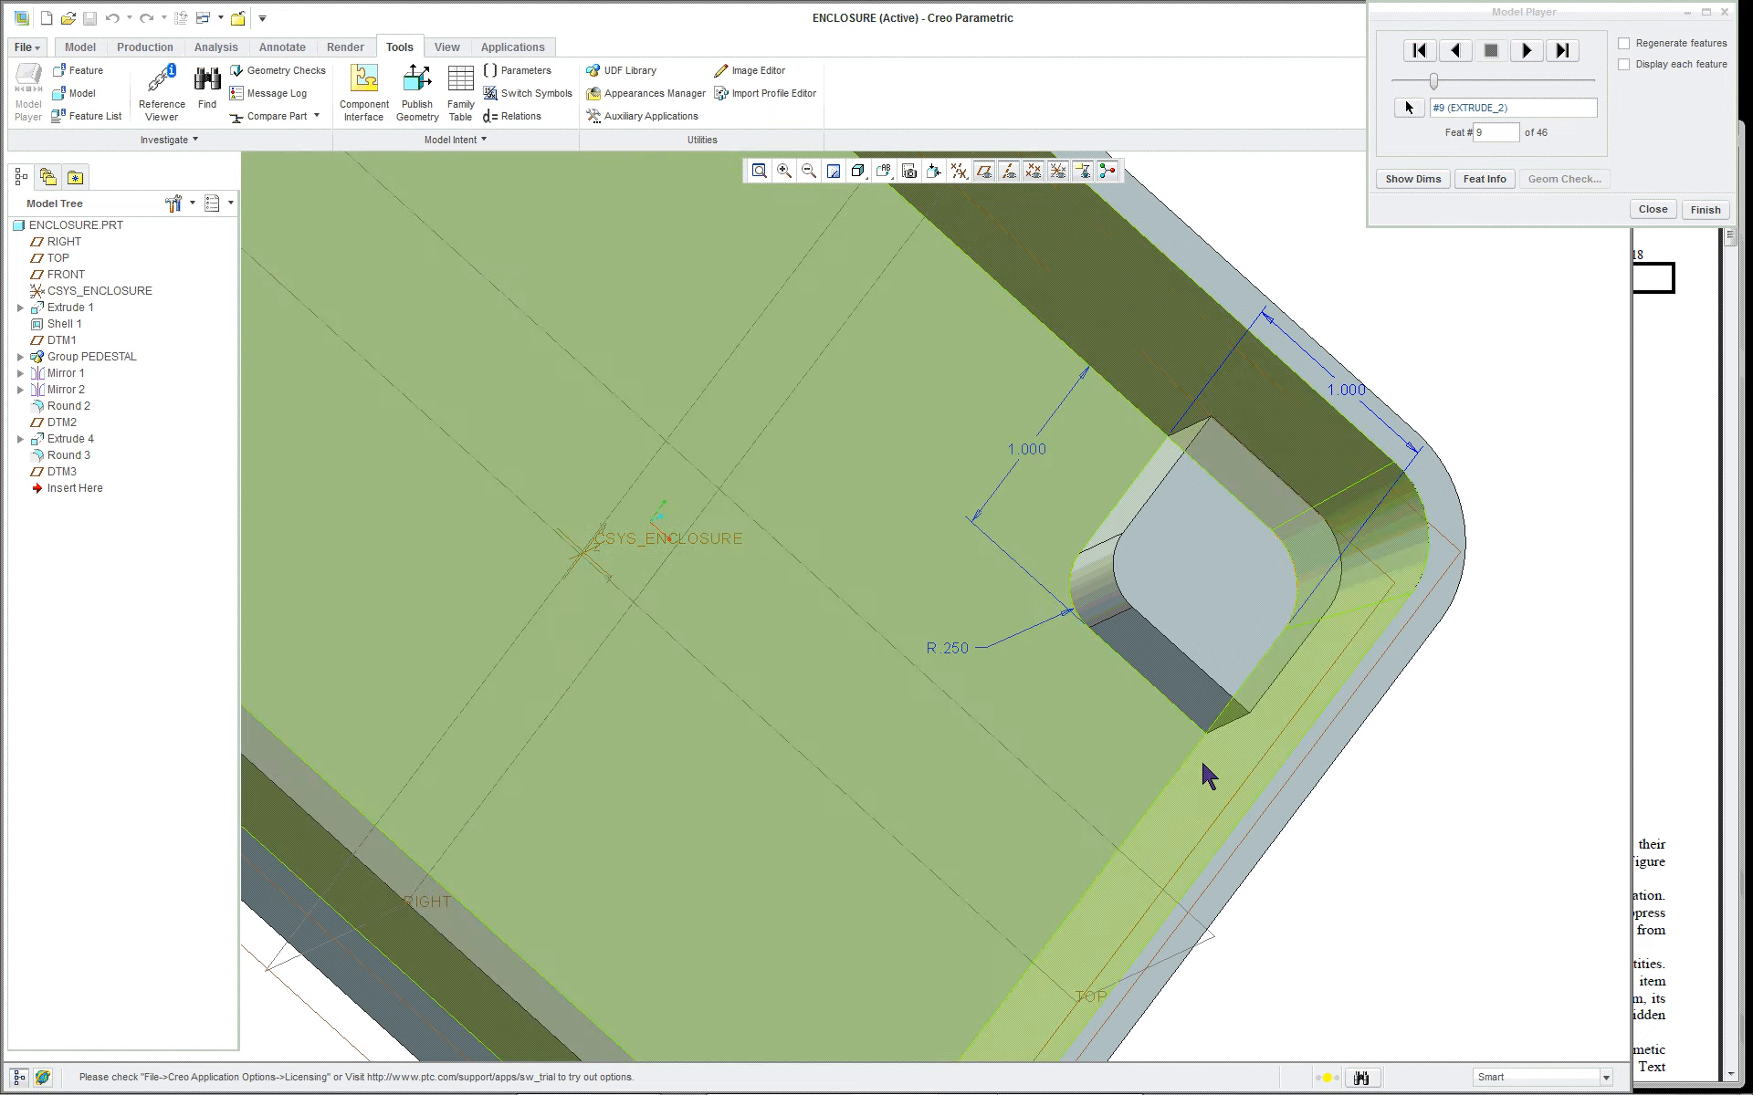
scroll(1479, 445, down, 1)
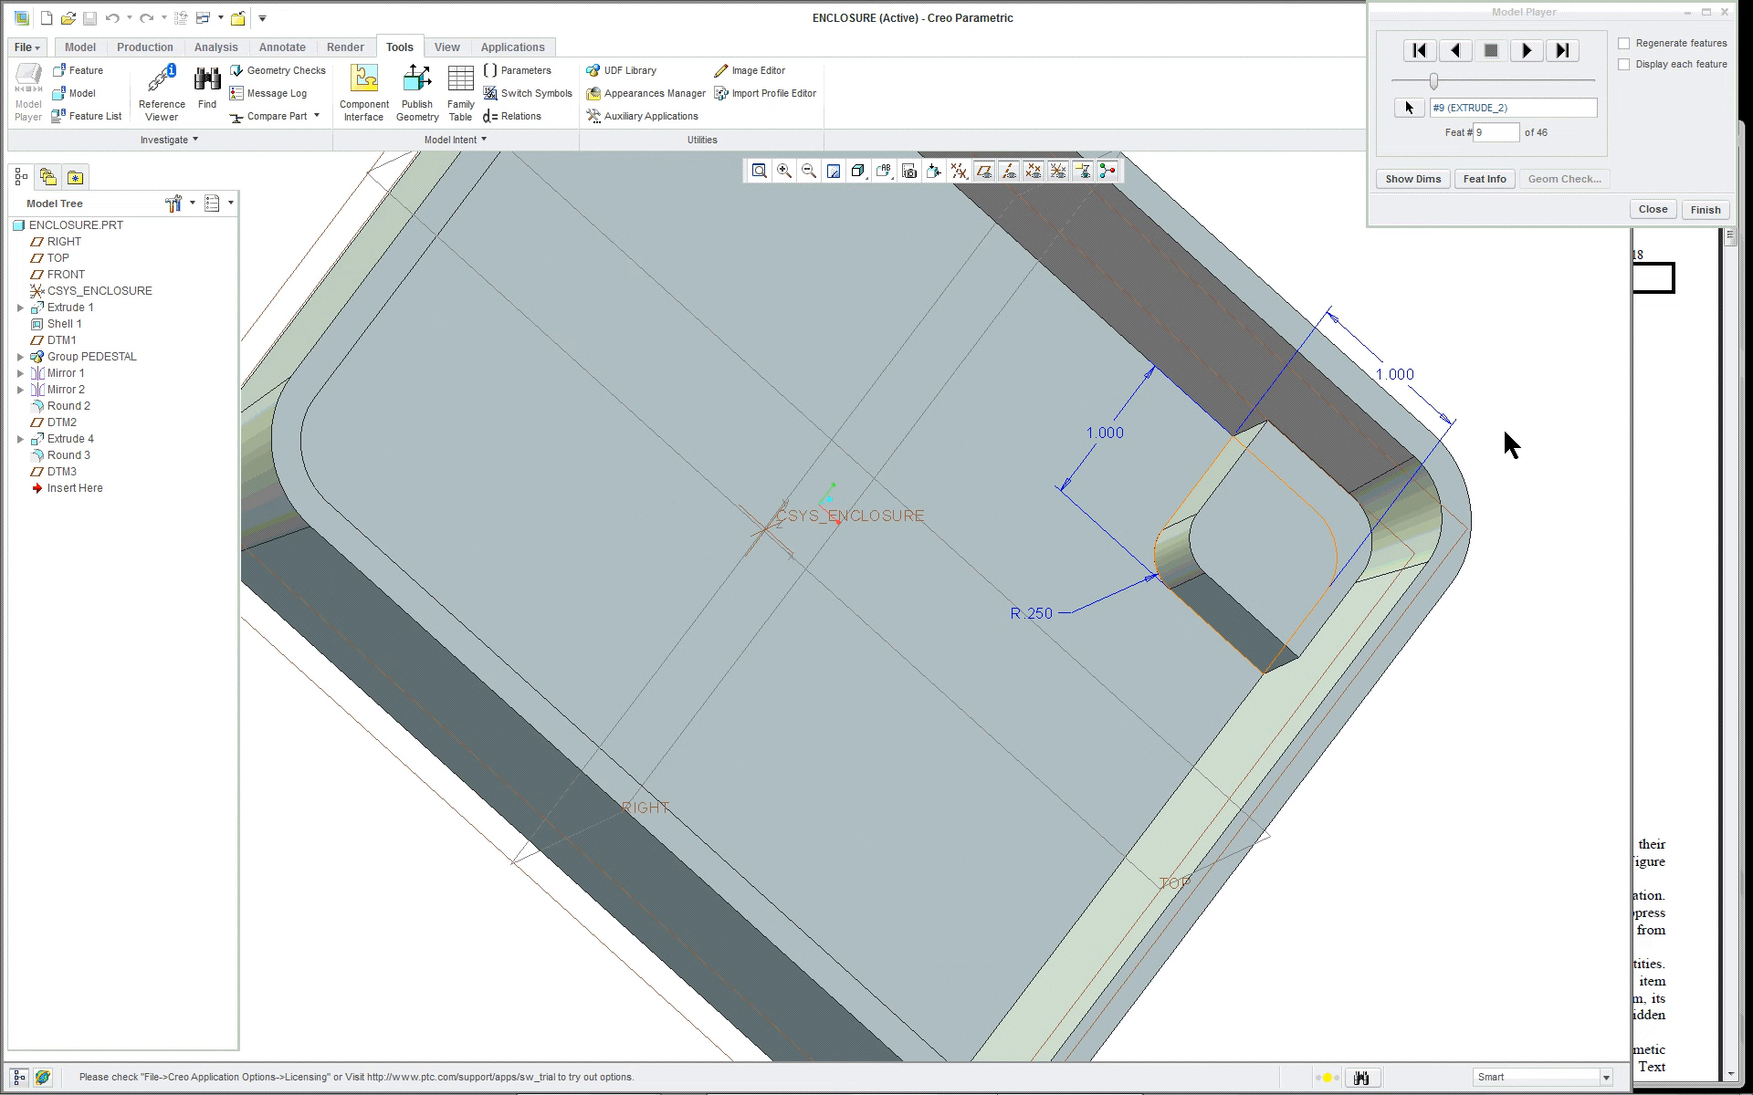
Play forward through Draft 1 and Extrude 3 of the pedestal, displaying the dimensions of each
click(1530, 51)
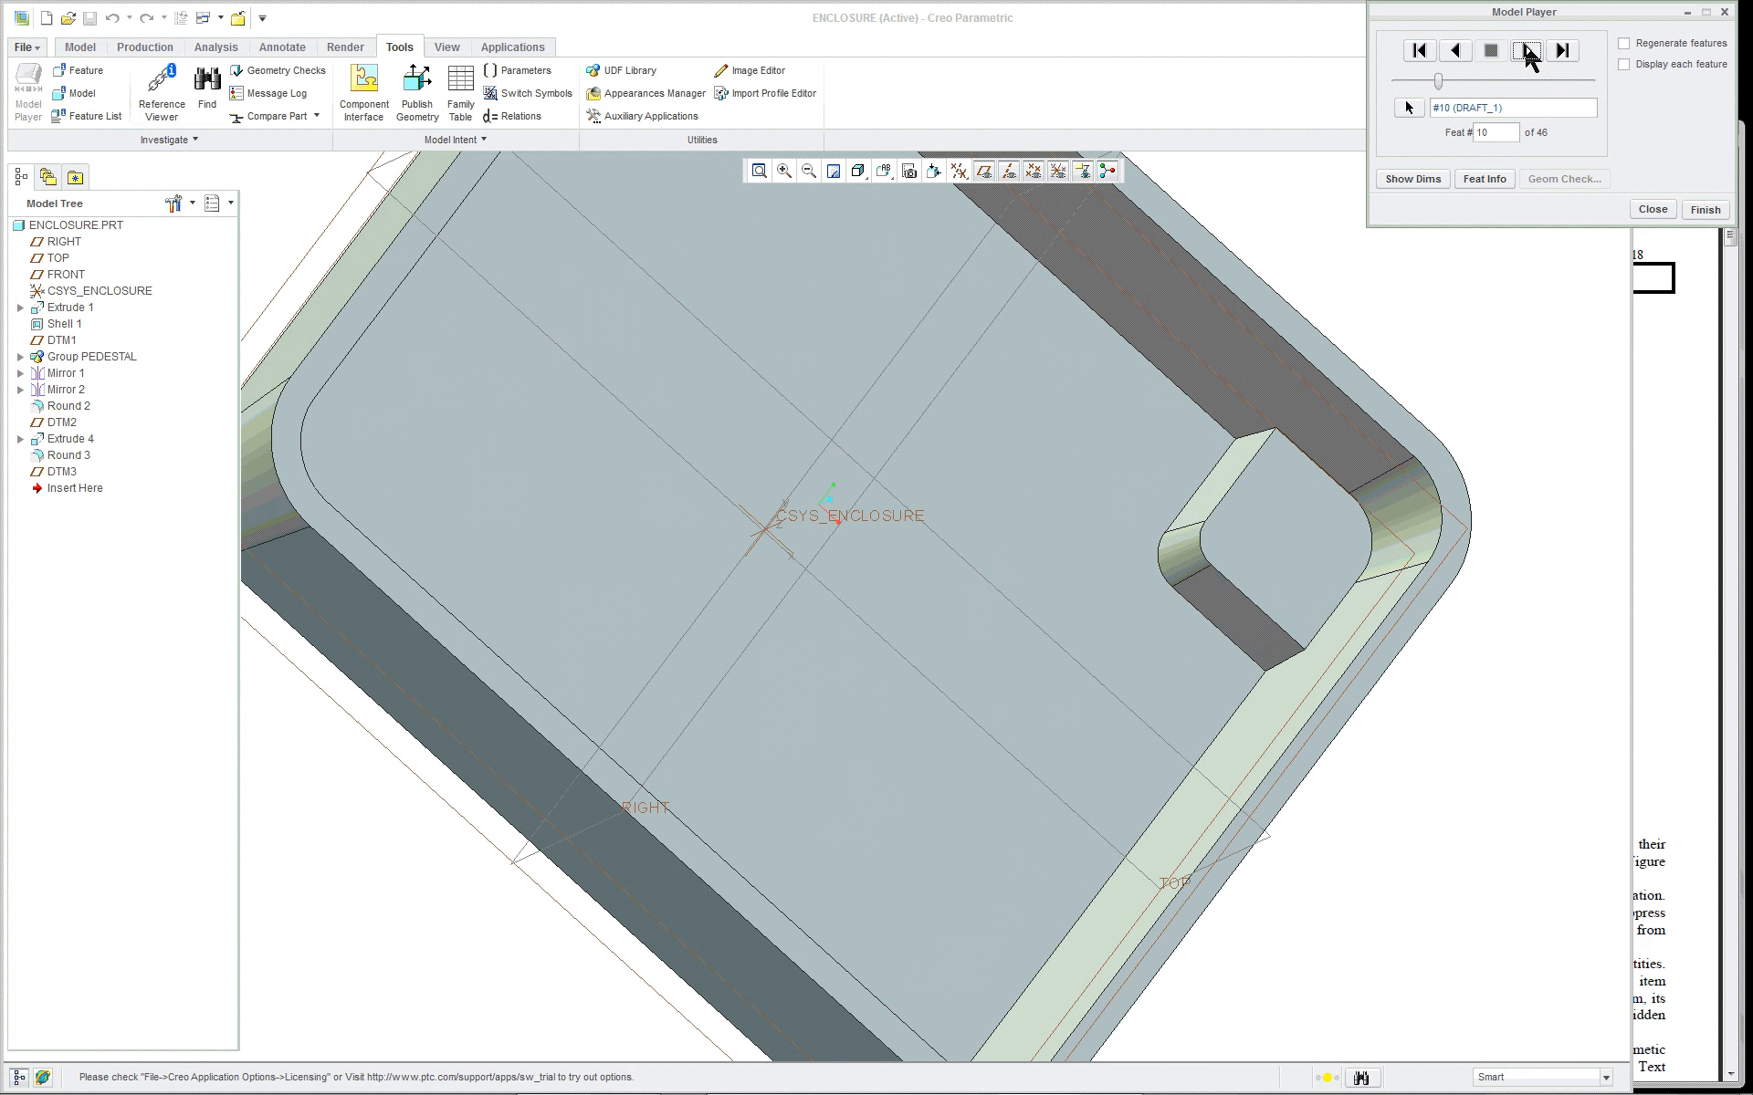
click(1422, 178)
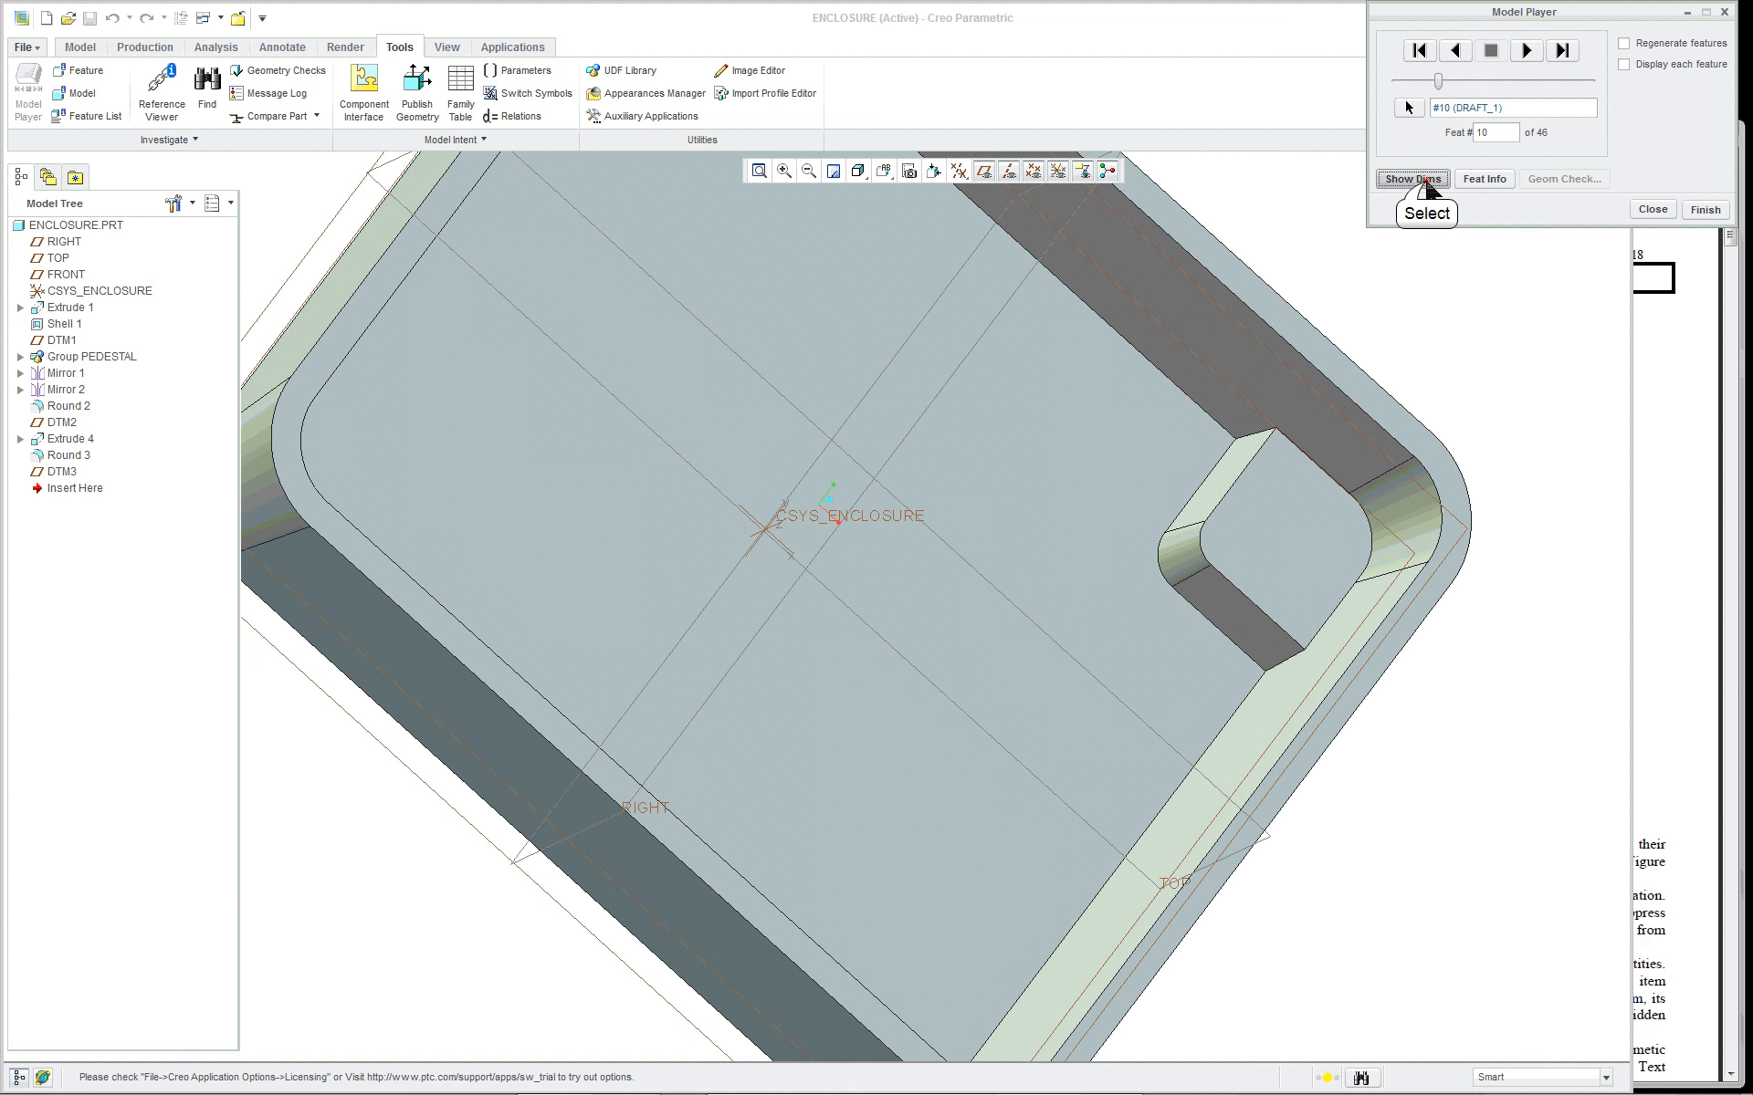
click(1528, 52)
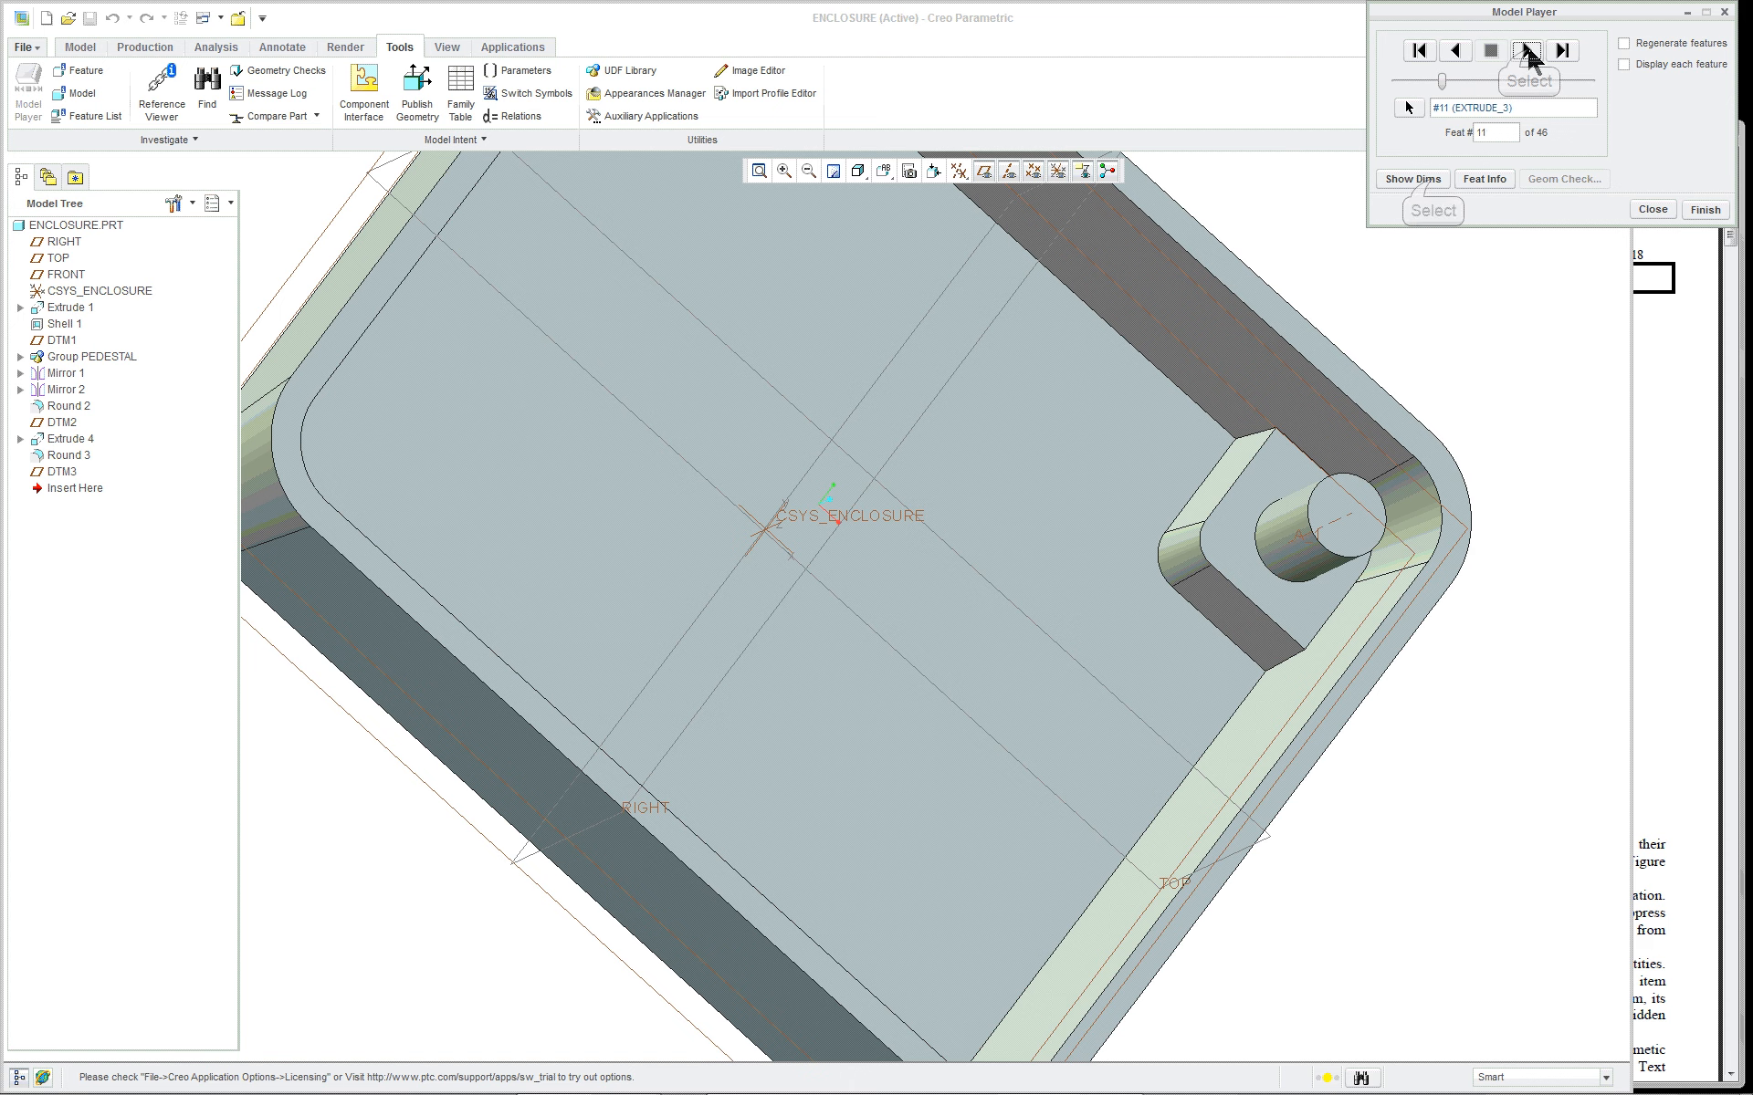
click(1413, 179)
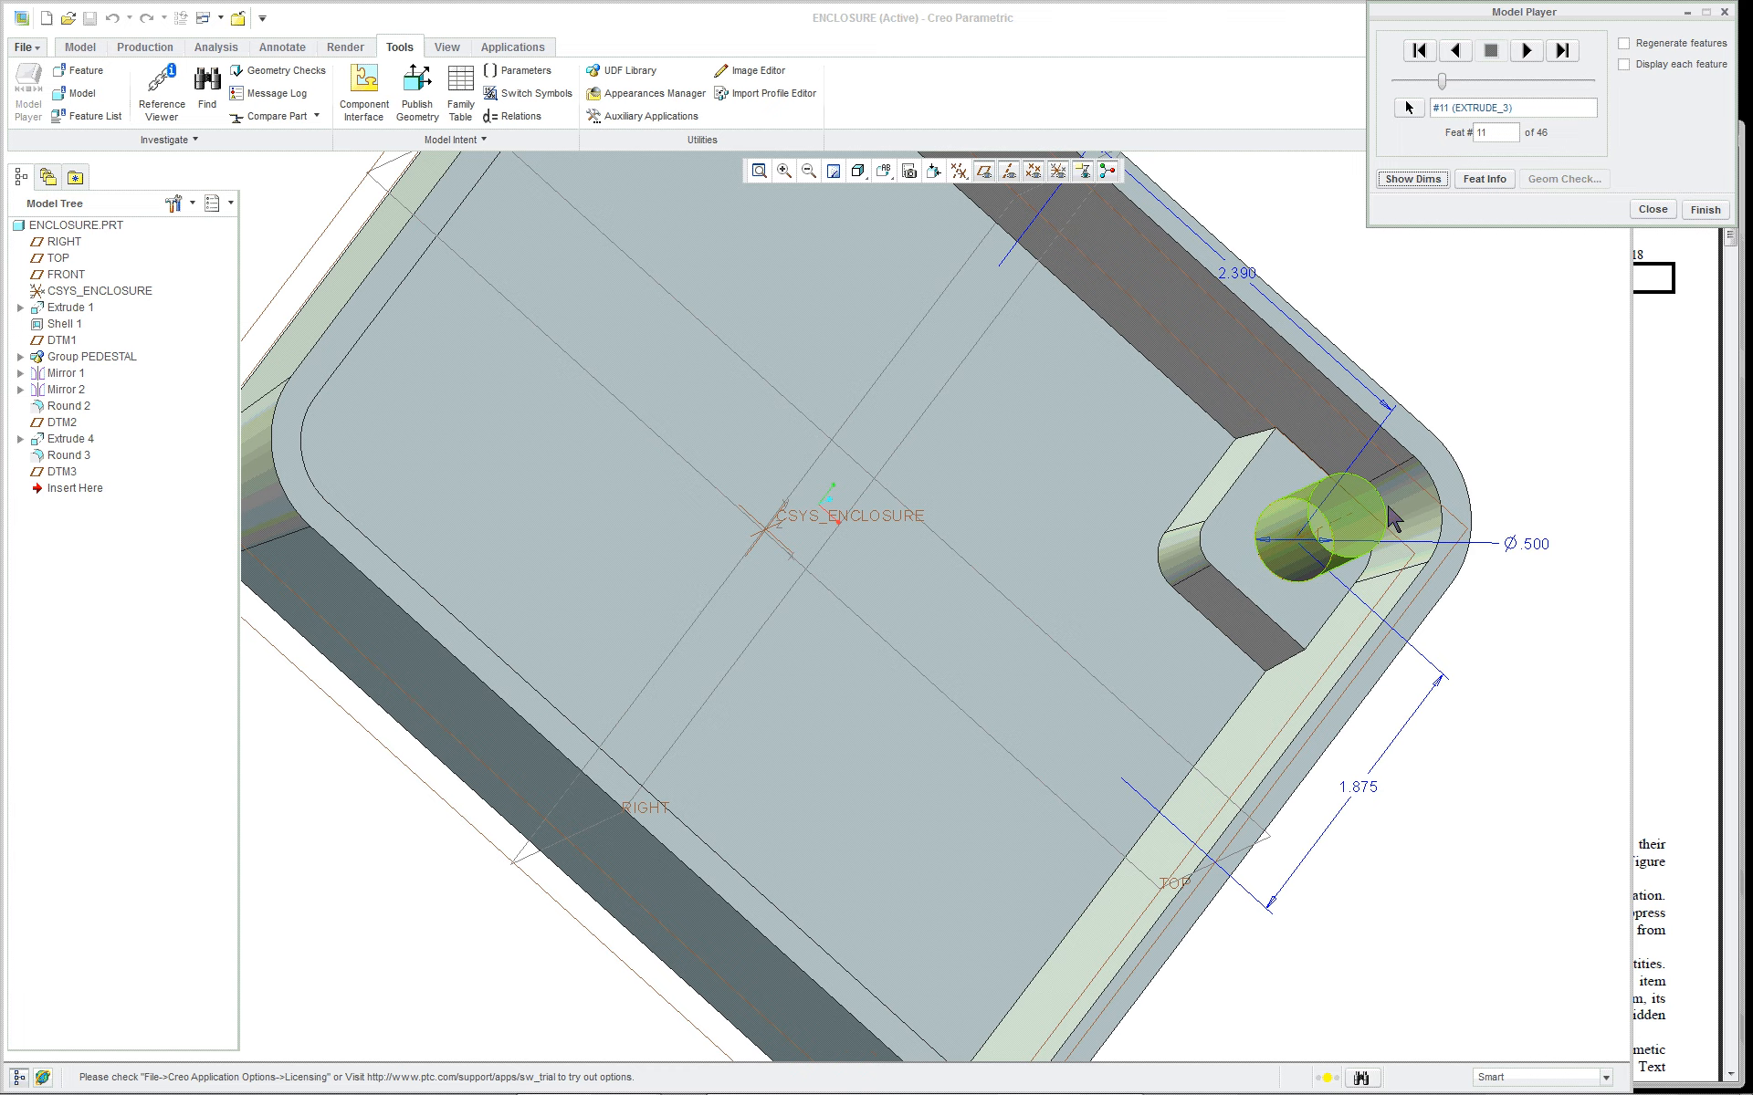
Examine the cylindrical boss of Extrude 3 with its diameter and location dimensions from several angles
scroll(1473, 594, down, 2)
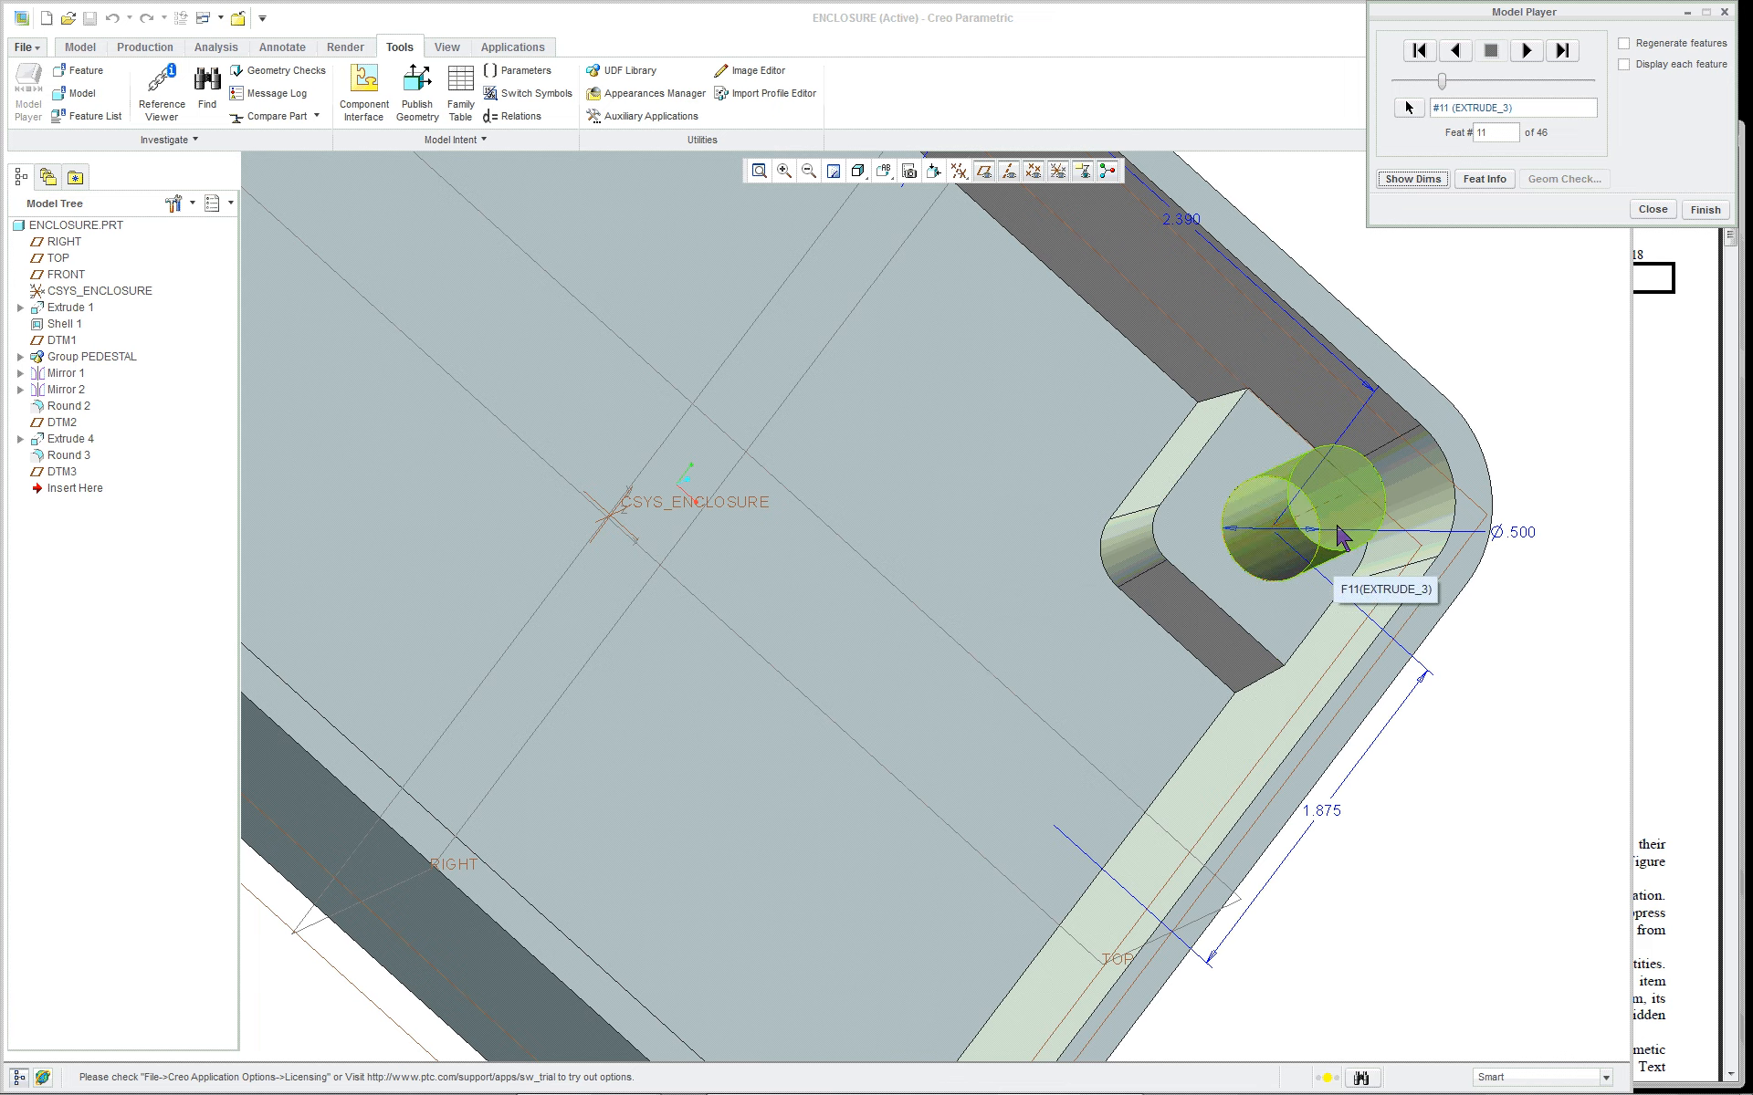
scroll(1356, 456, down, 2)
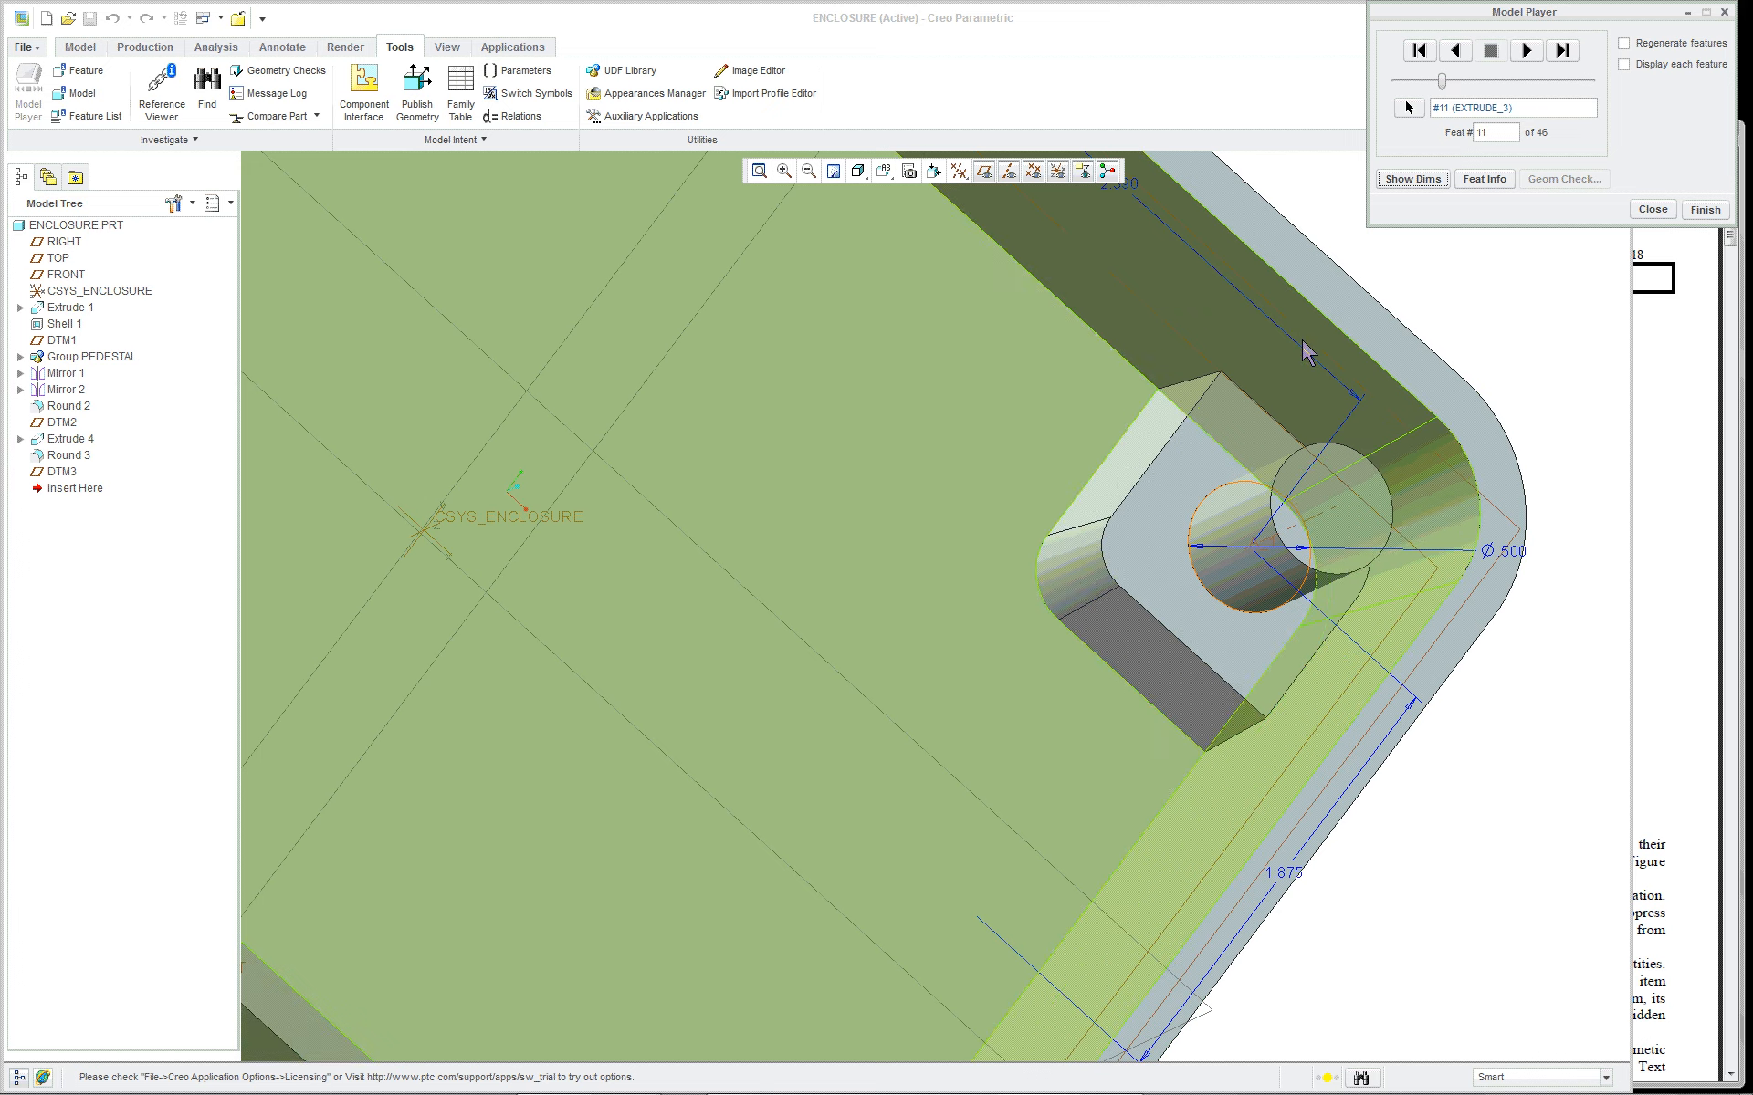
middle_drag(1203, 406, 1243, 383)
scroll(1310, 191, down, 5)
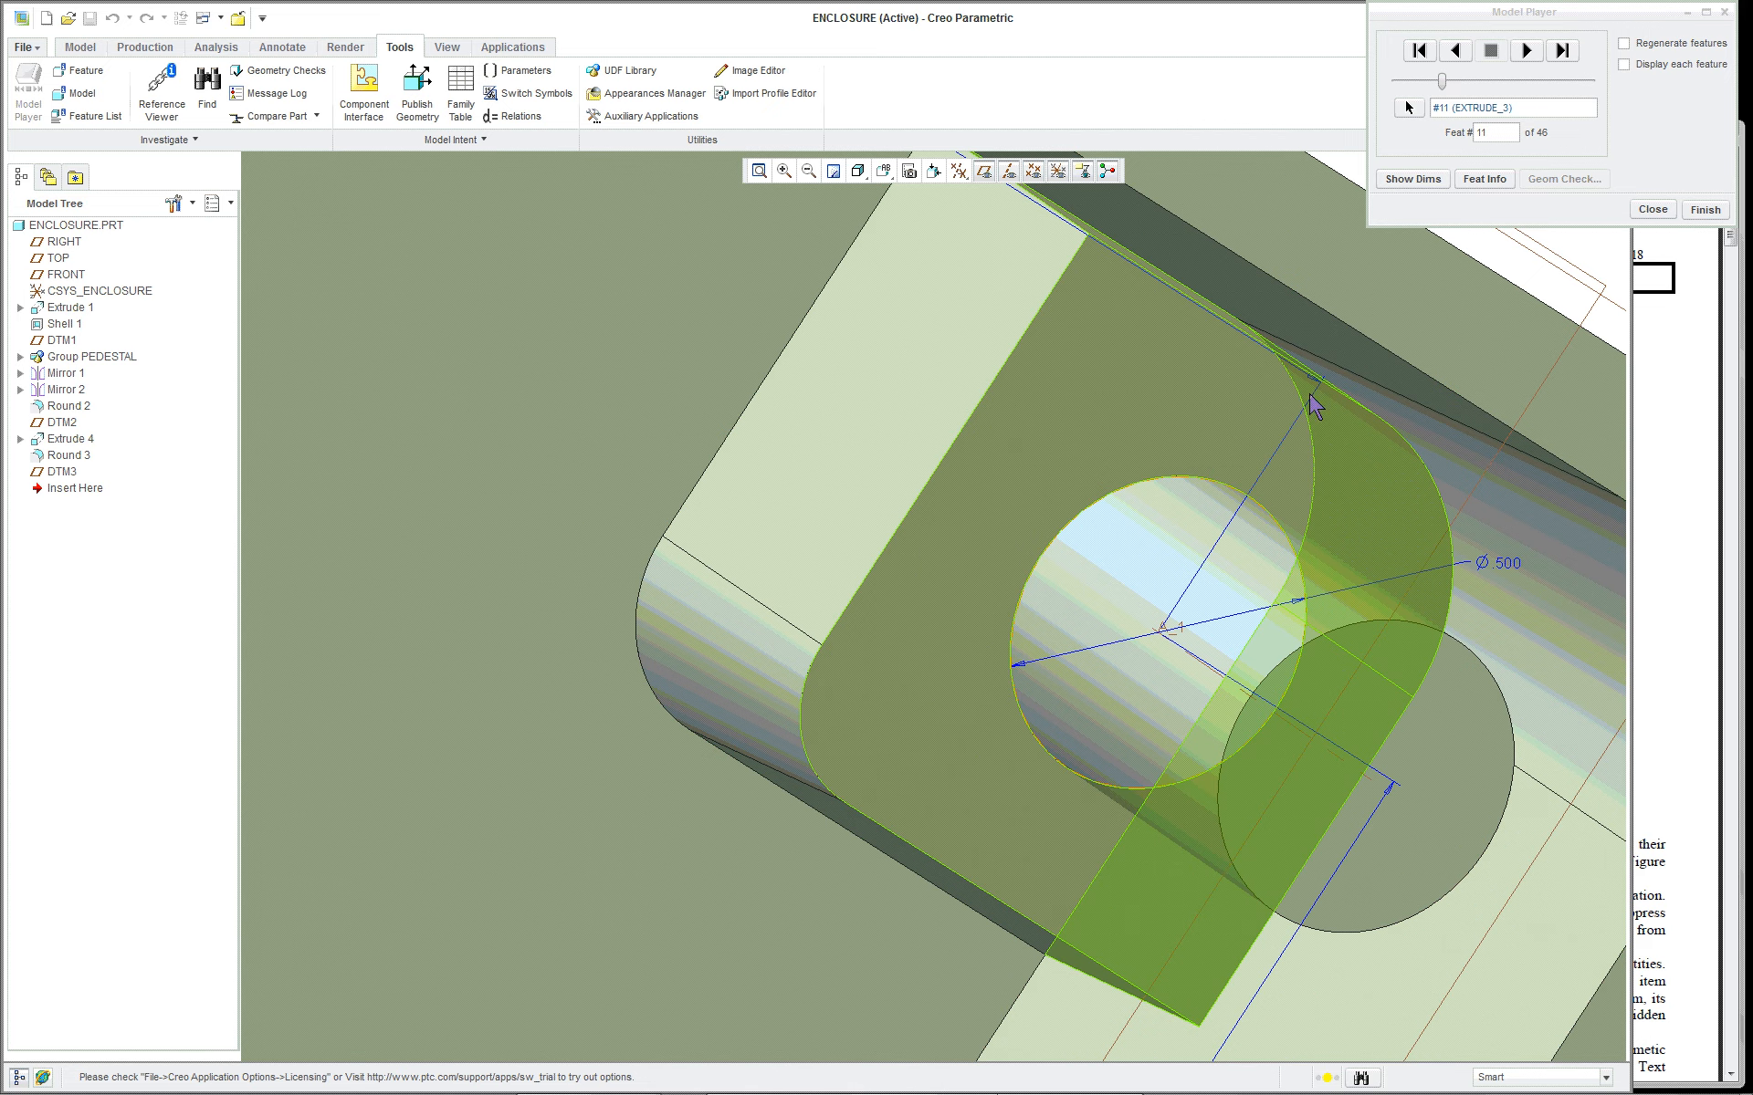
scroll(1309, 418, up, 4)
middle_drag(1309, 418, 1287, 352)
scroll(1288, 353, up, 2)
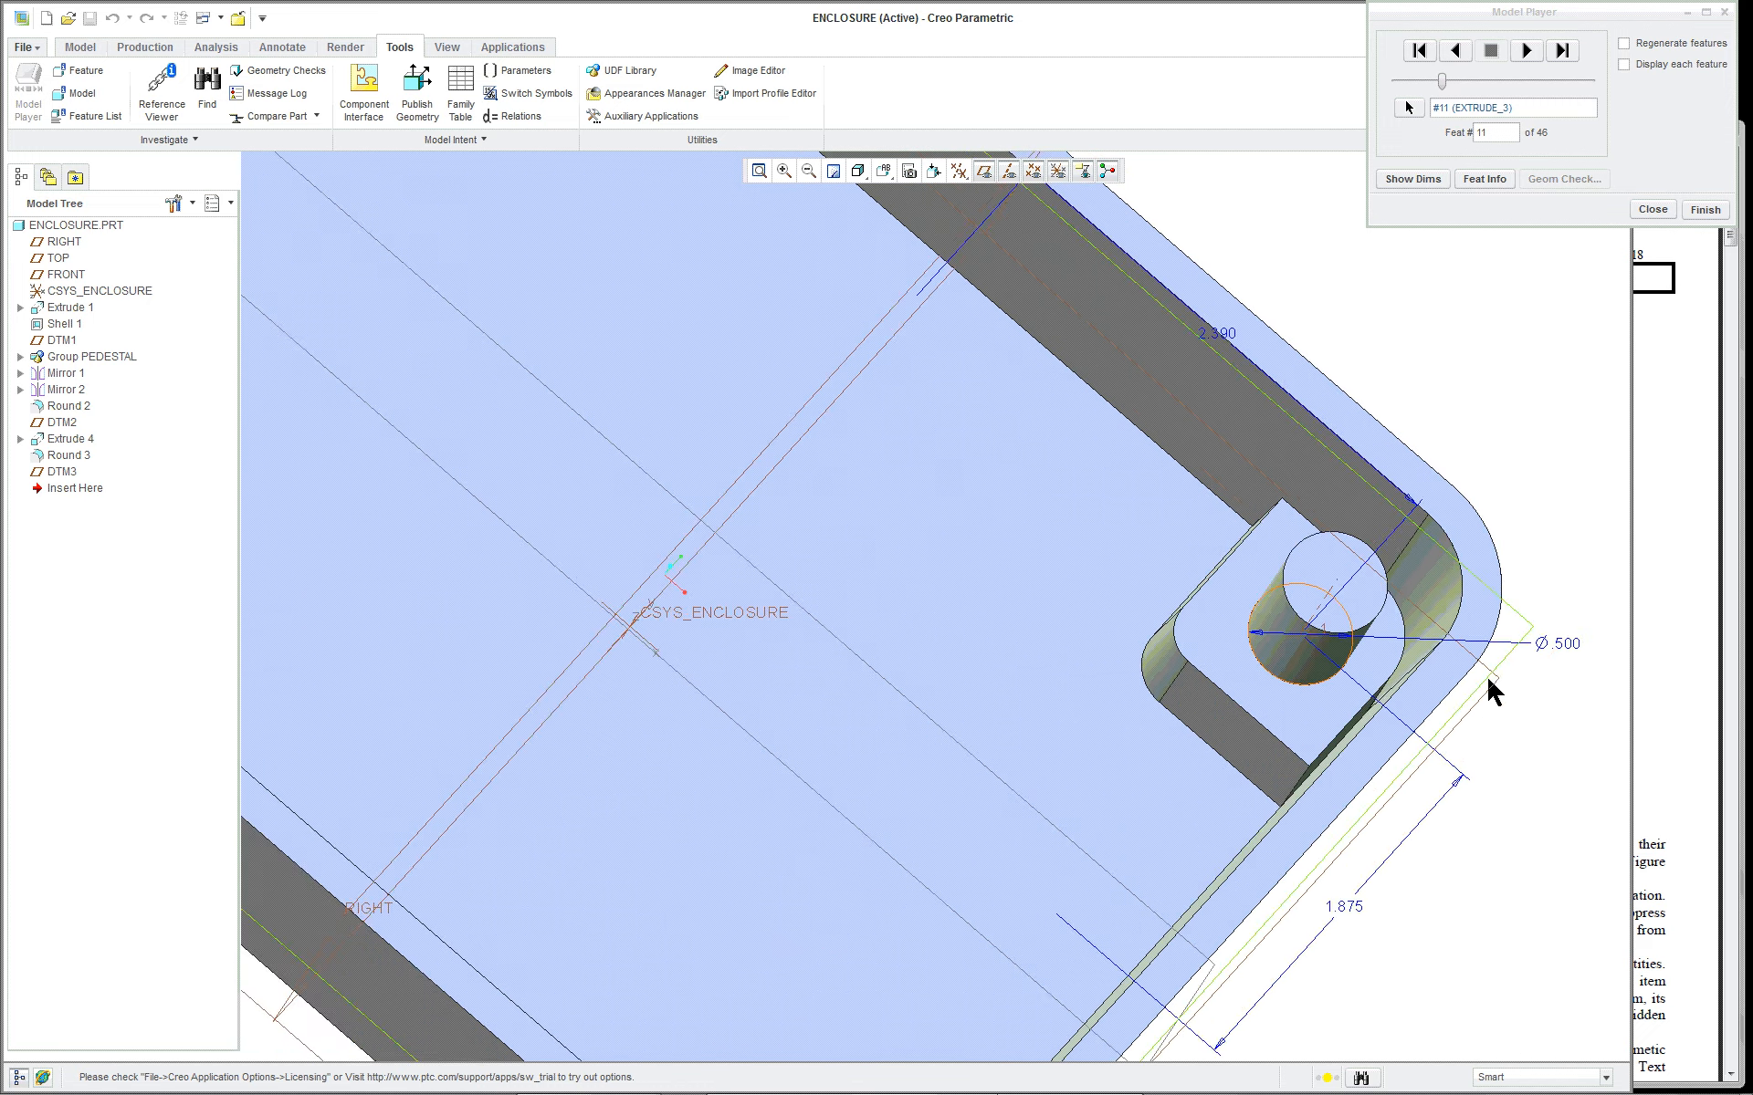
scroll(1490, 691, down, 5)
scroll(1469, 677, up, 8)
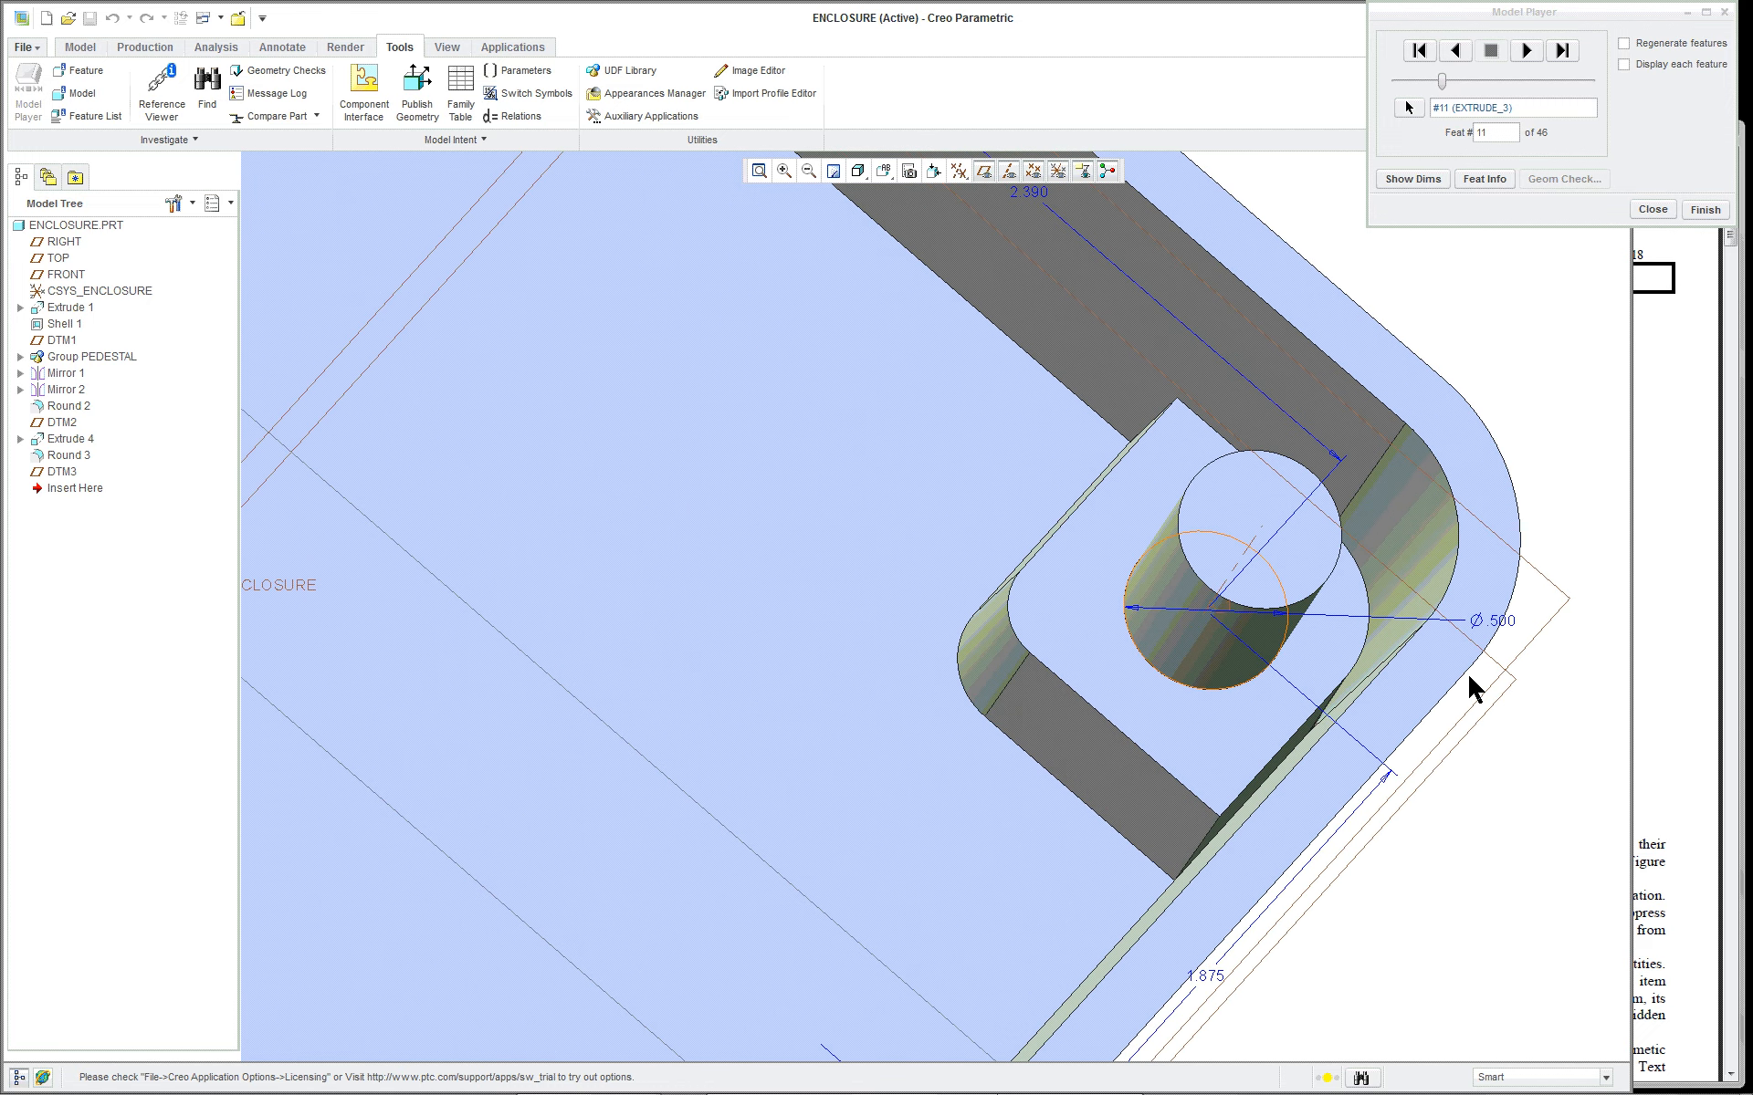
Play forward through Draft 2 on the boss and Hole 1, displaying the dimensions of each
click(1525, 50)
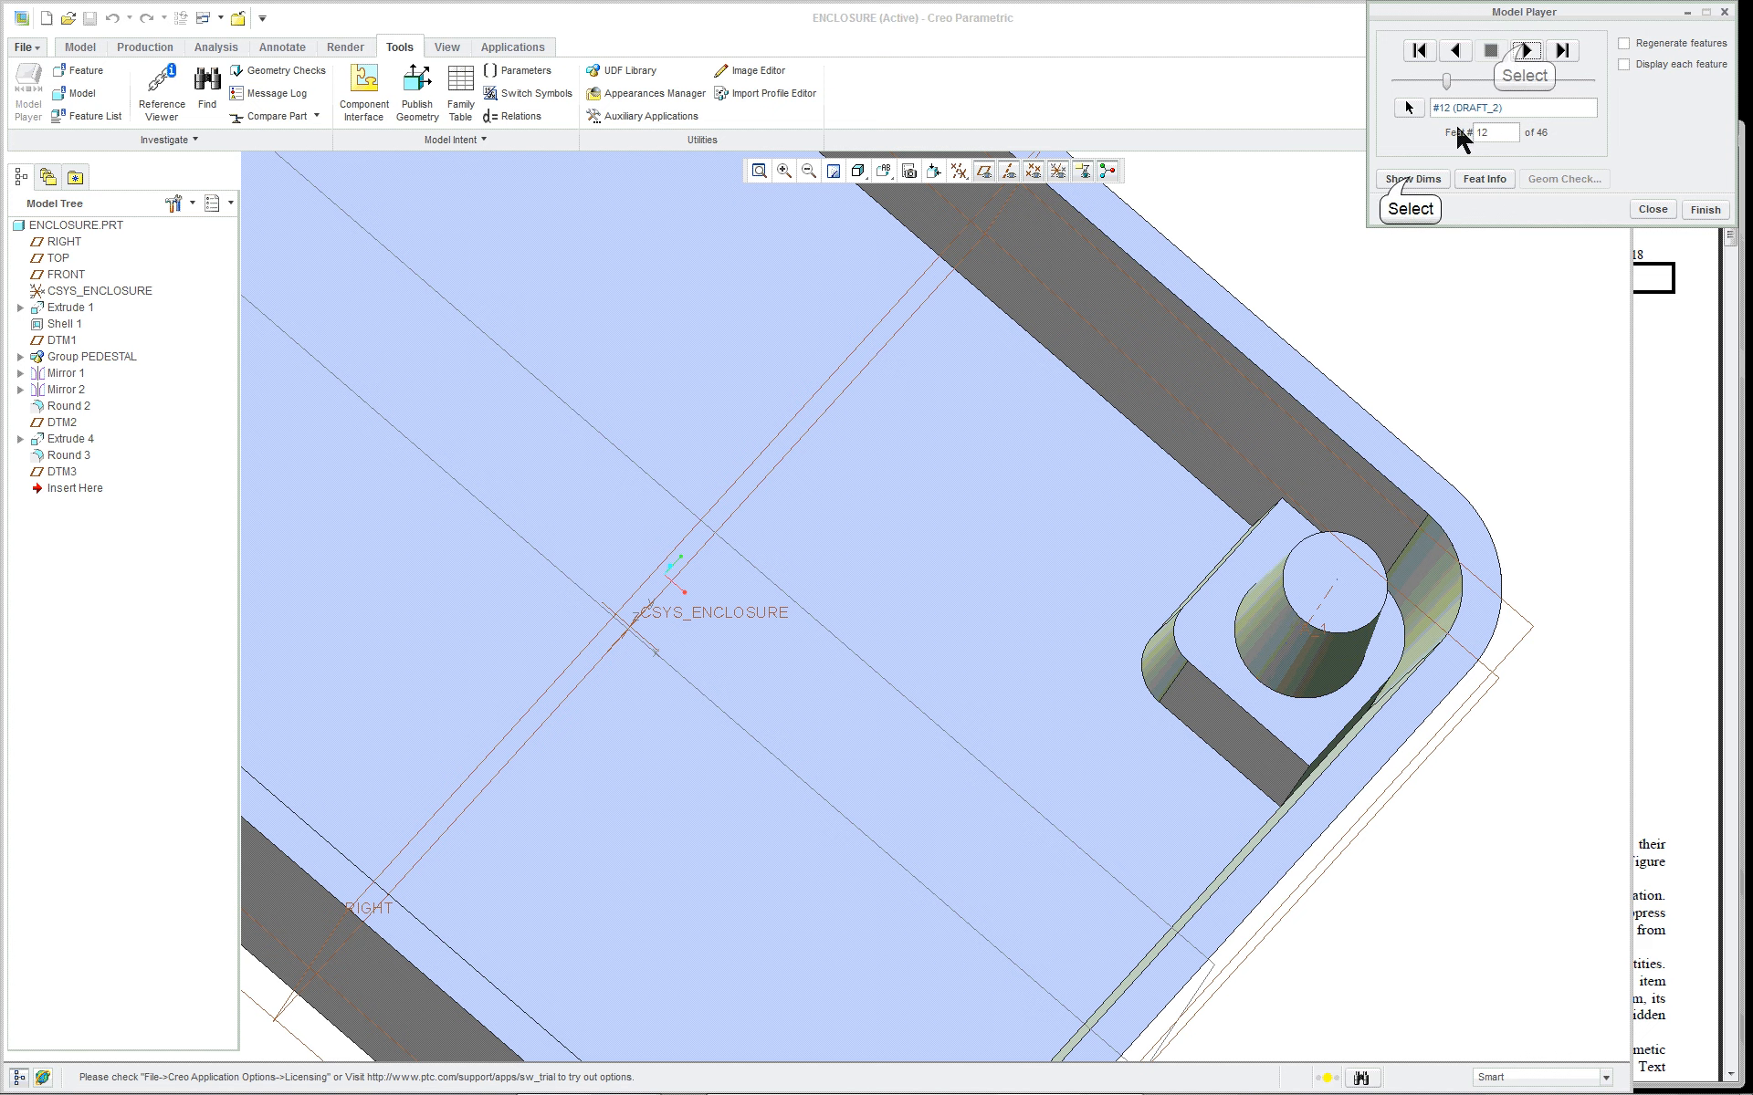
click(1412, 179)
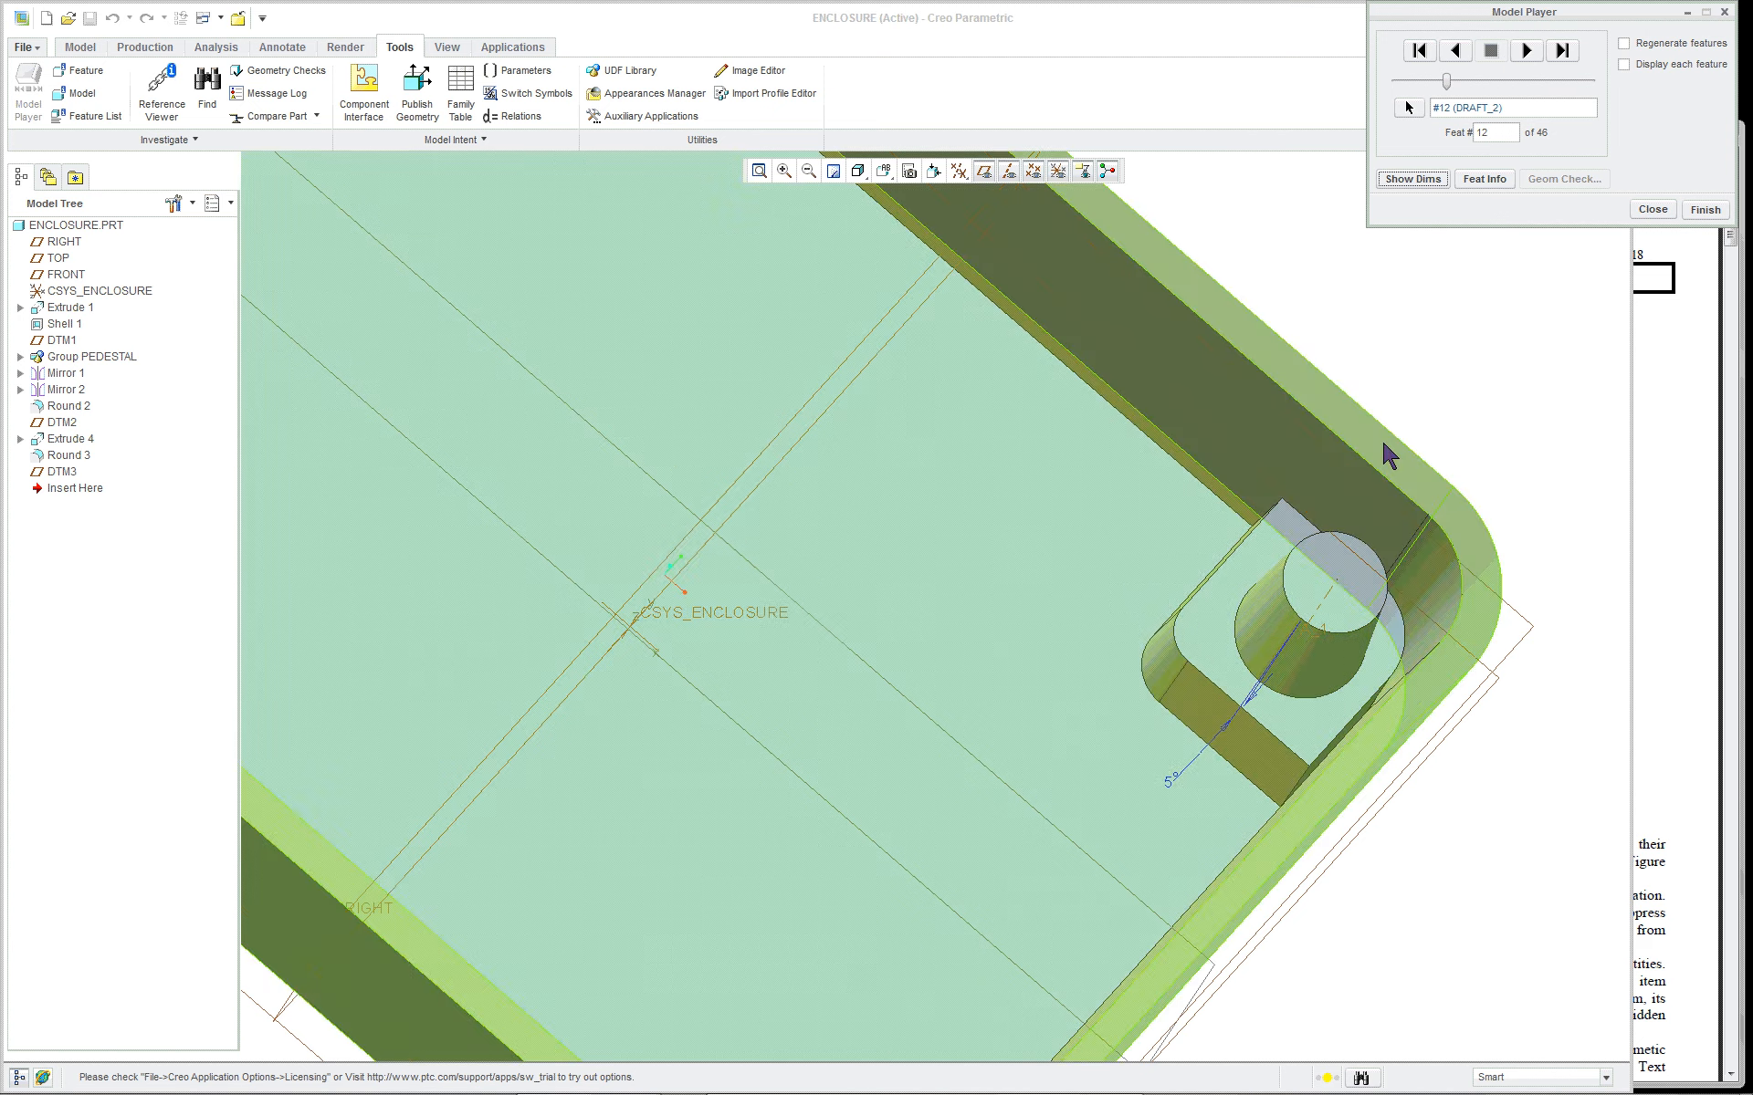
click(1527, 51)
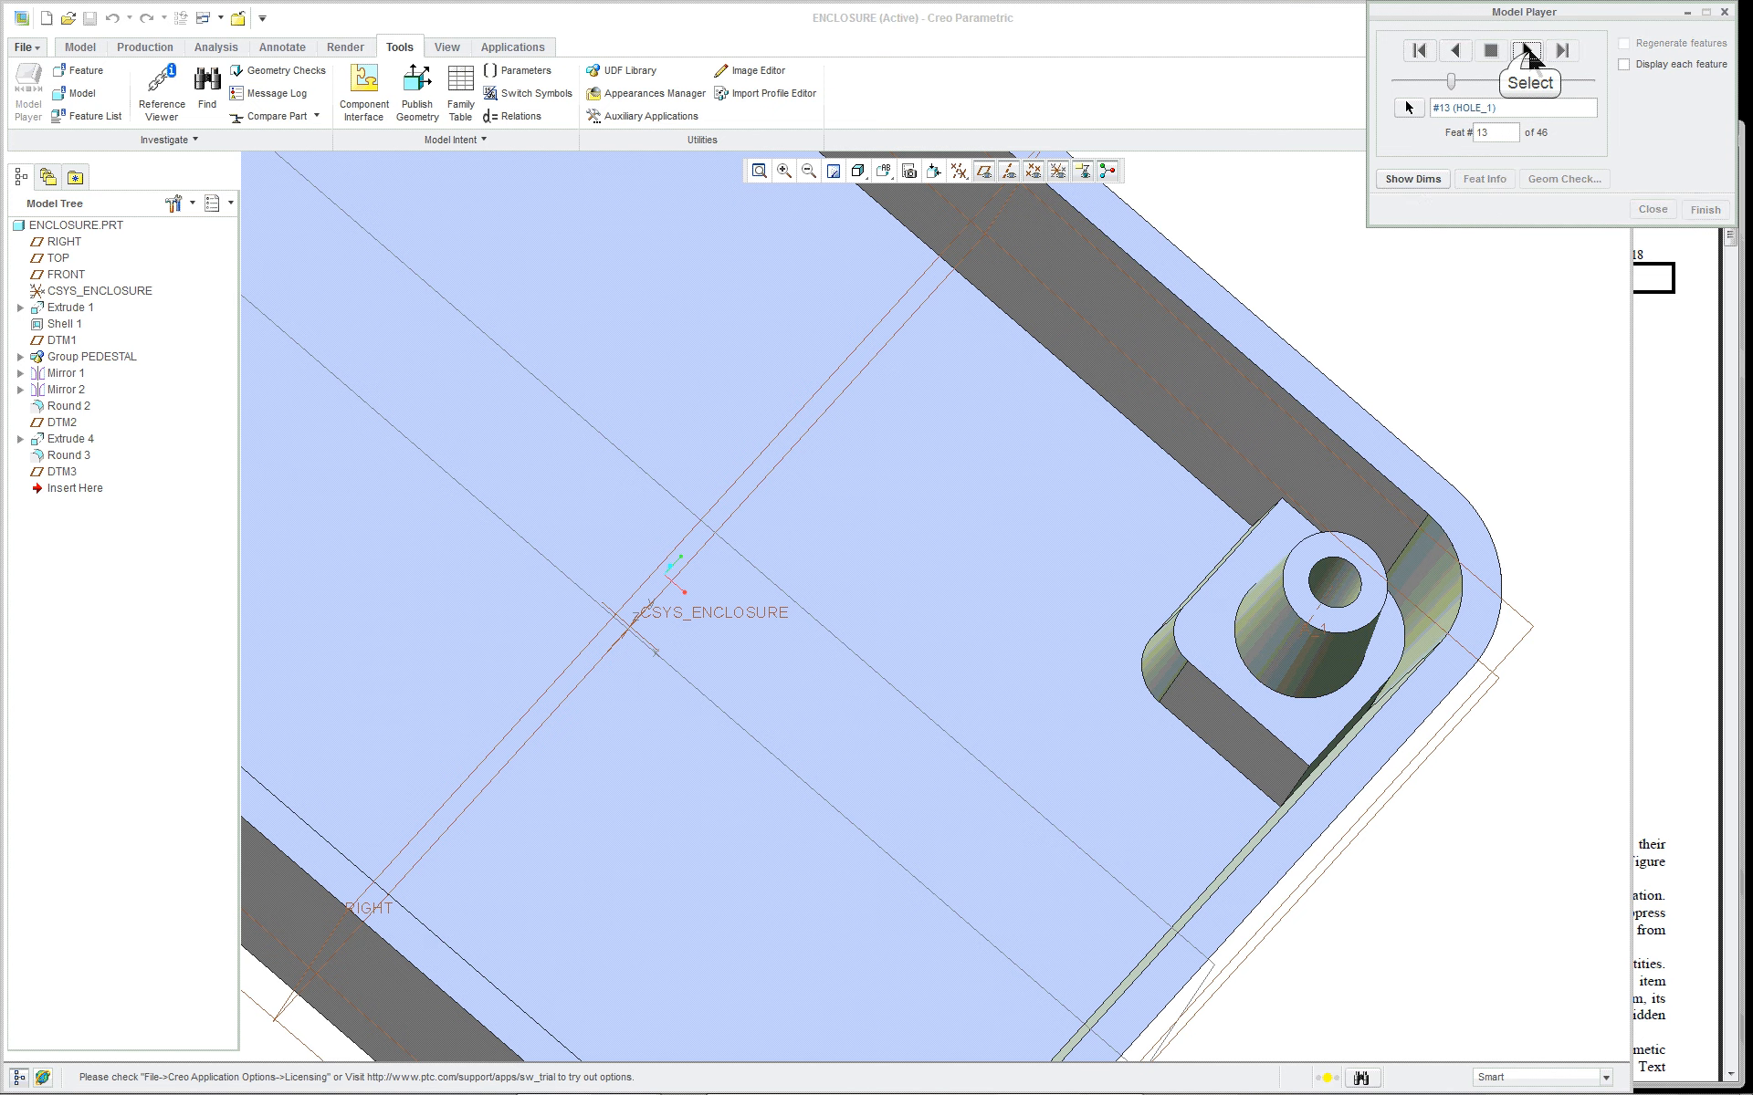
click(1413, 179)
Play forward to Draft 3 in the boss hole, display its dimensions and inspect the hole up close
click(1528, 51)
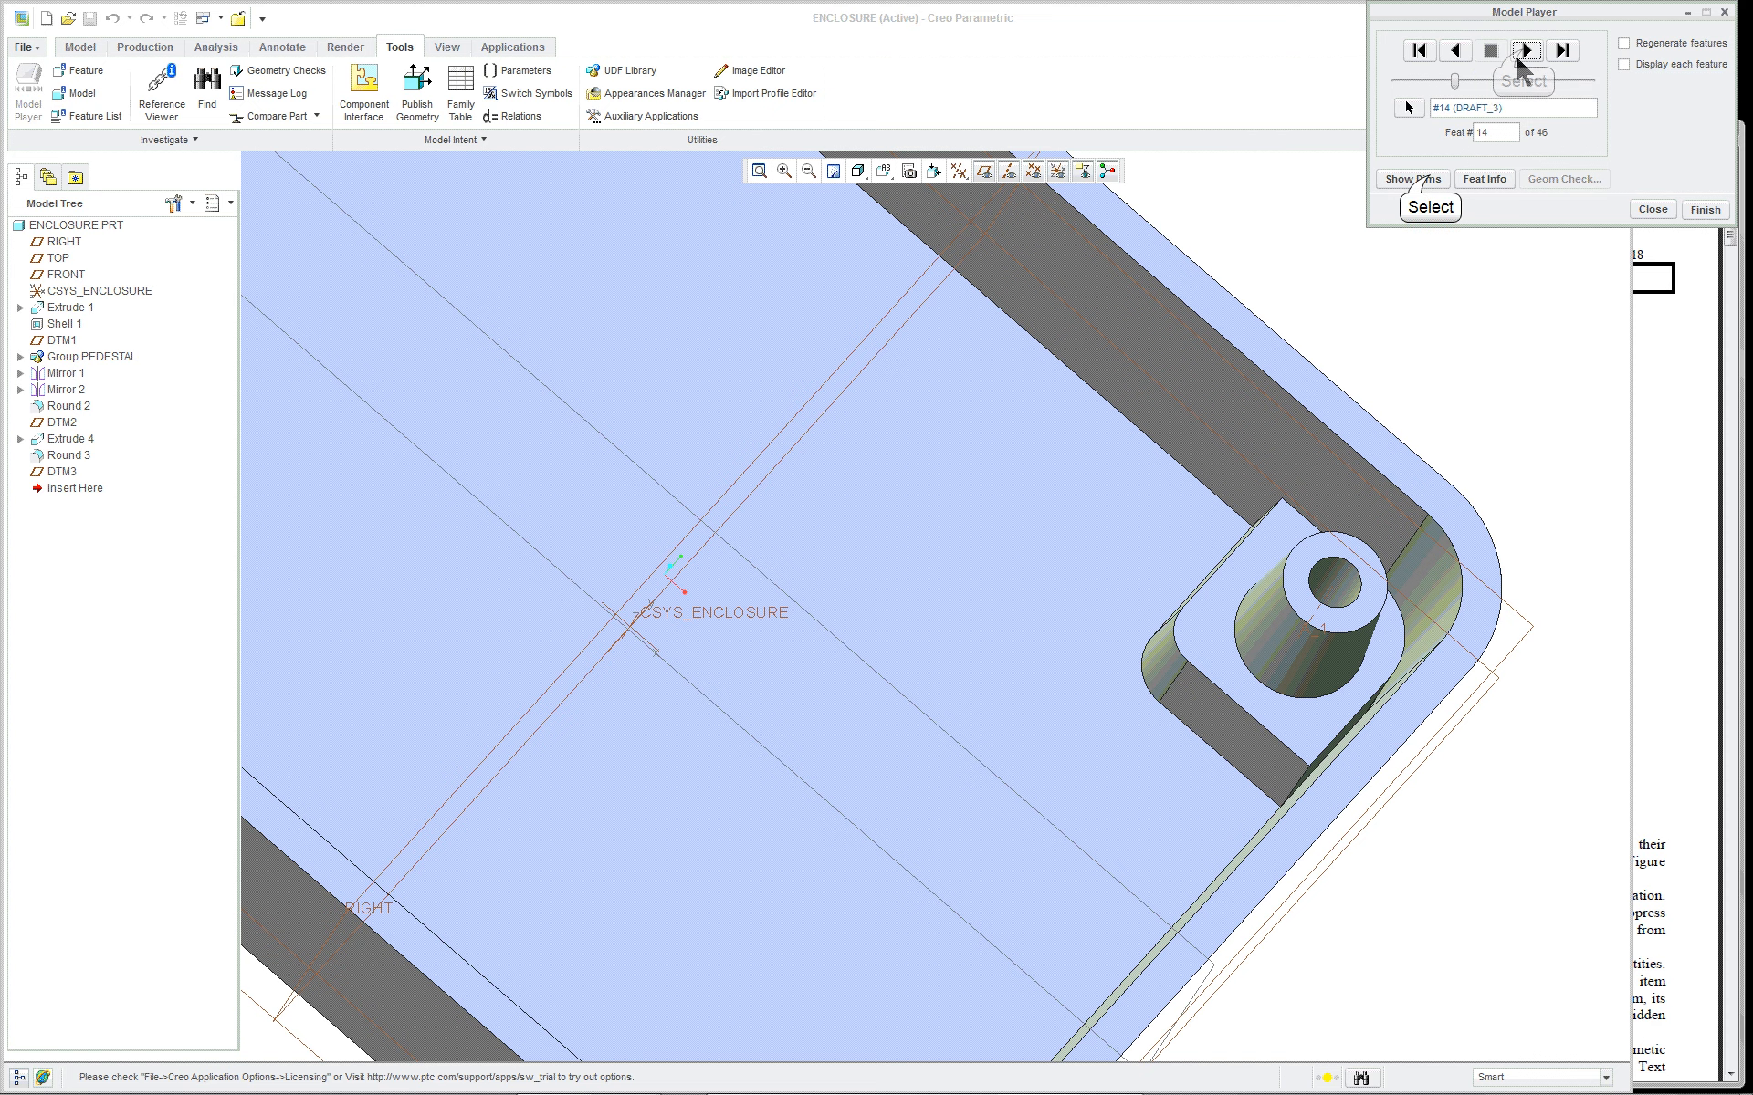
click(1429, 180)
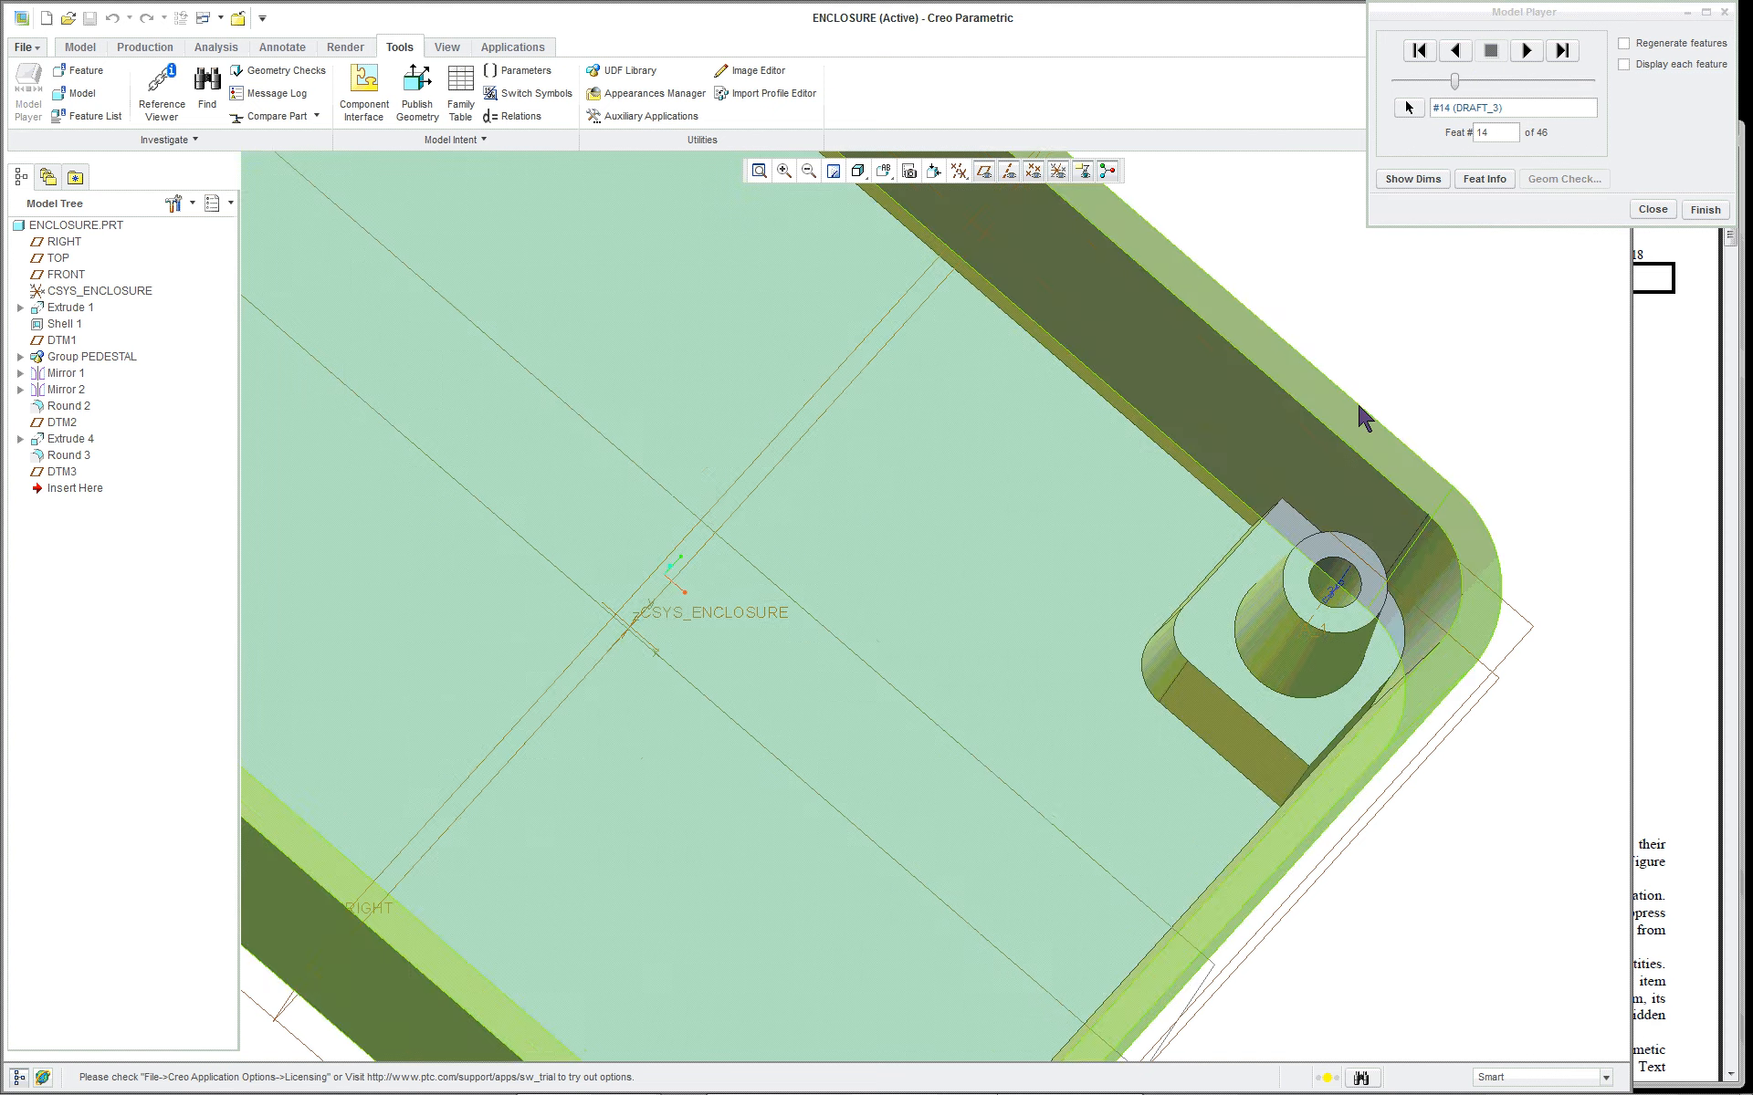
middle_drag(1357, 402, 1340, 386)
scroll(1473, 611, down, 5)
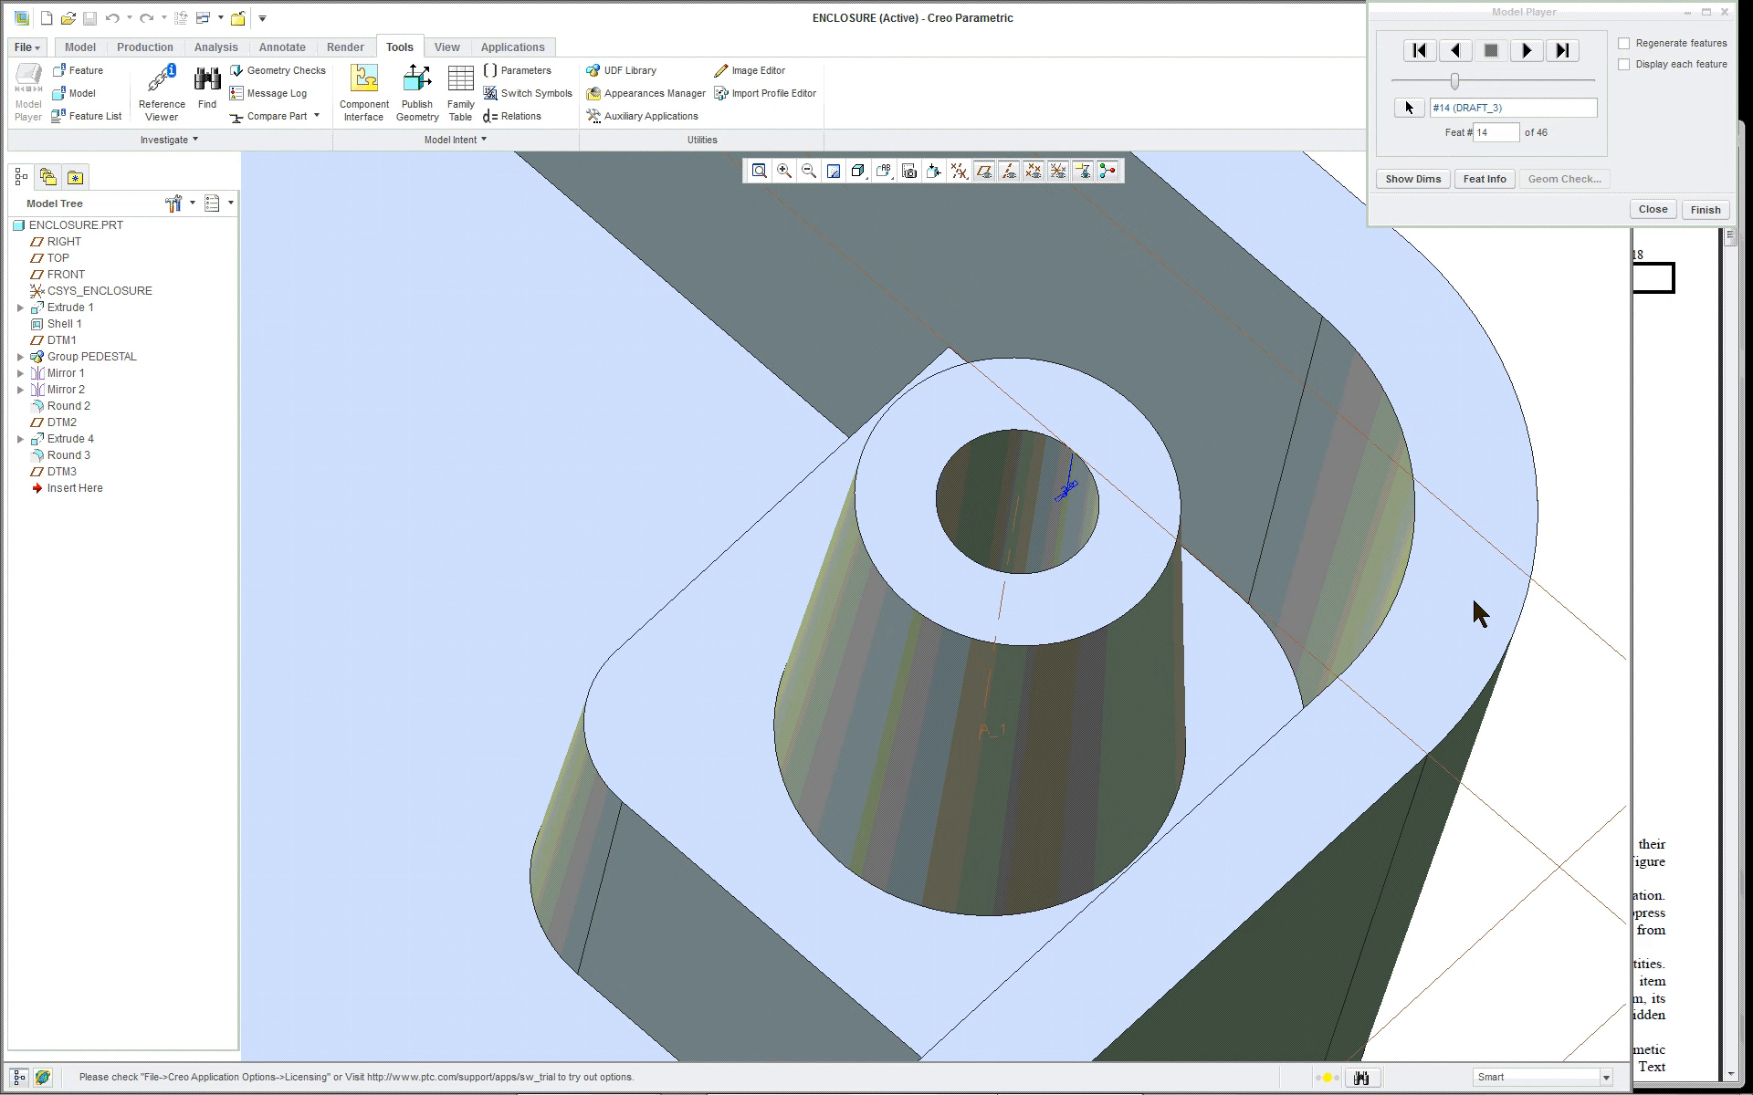
Play forward to Round 1 on the pedestal edges and display its radius dimensions
click(1537, 52)
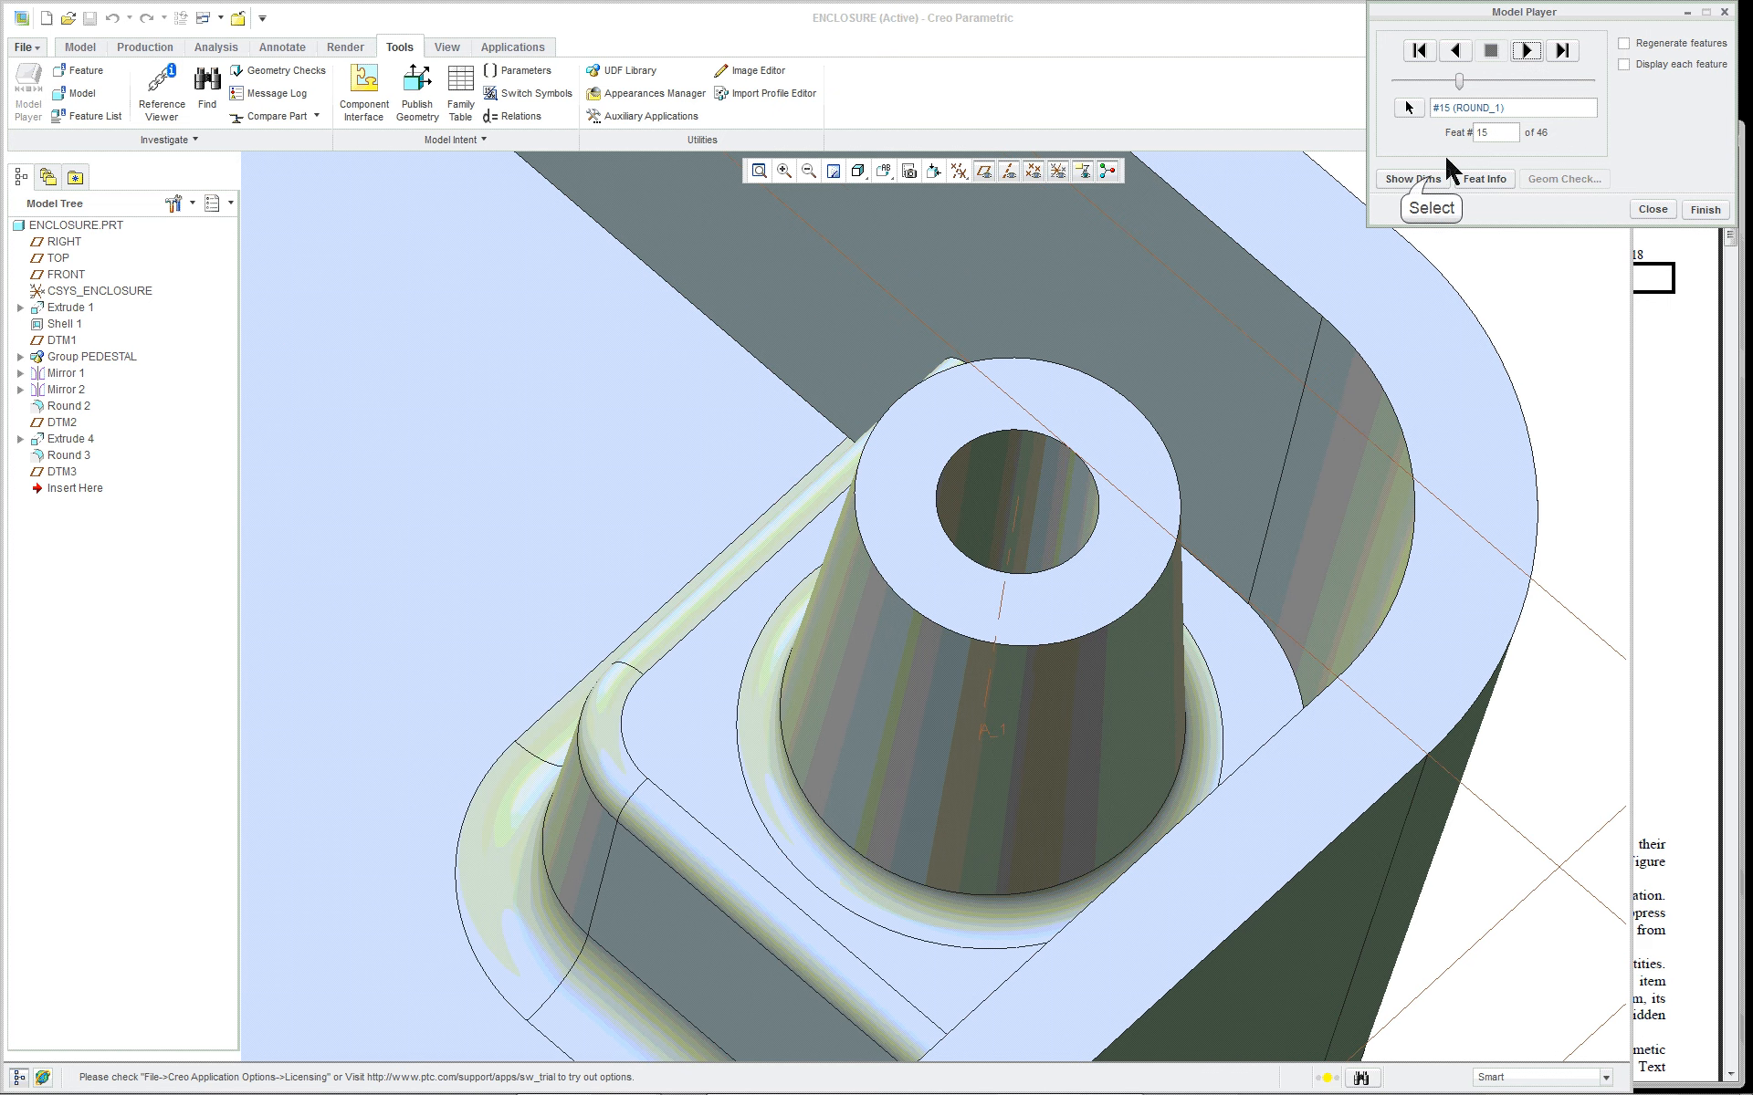
click(1413, 179)
scroll(1366, 252, up, 3)
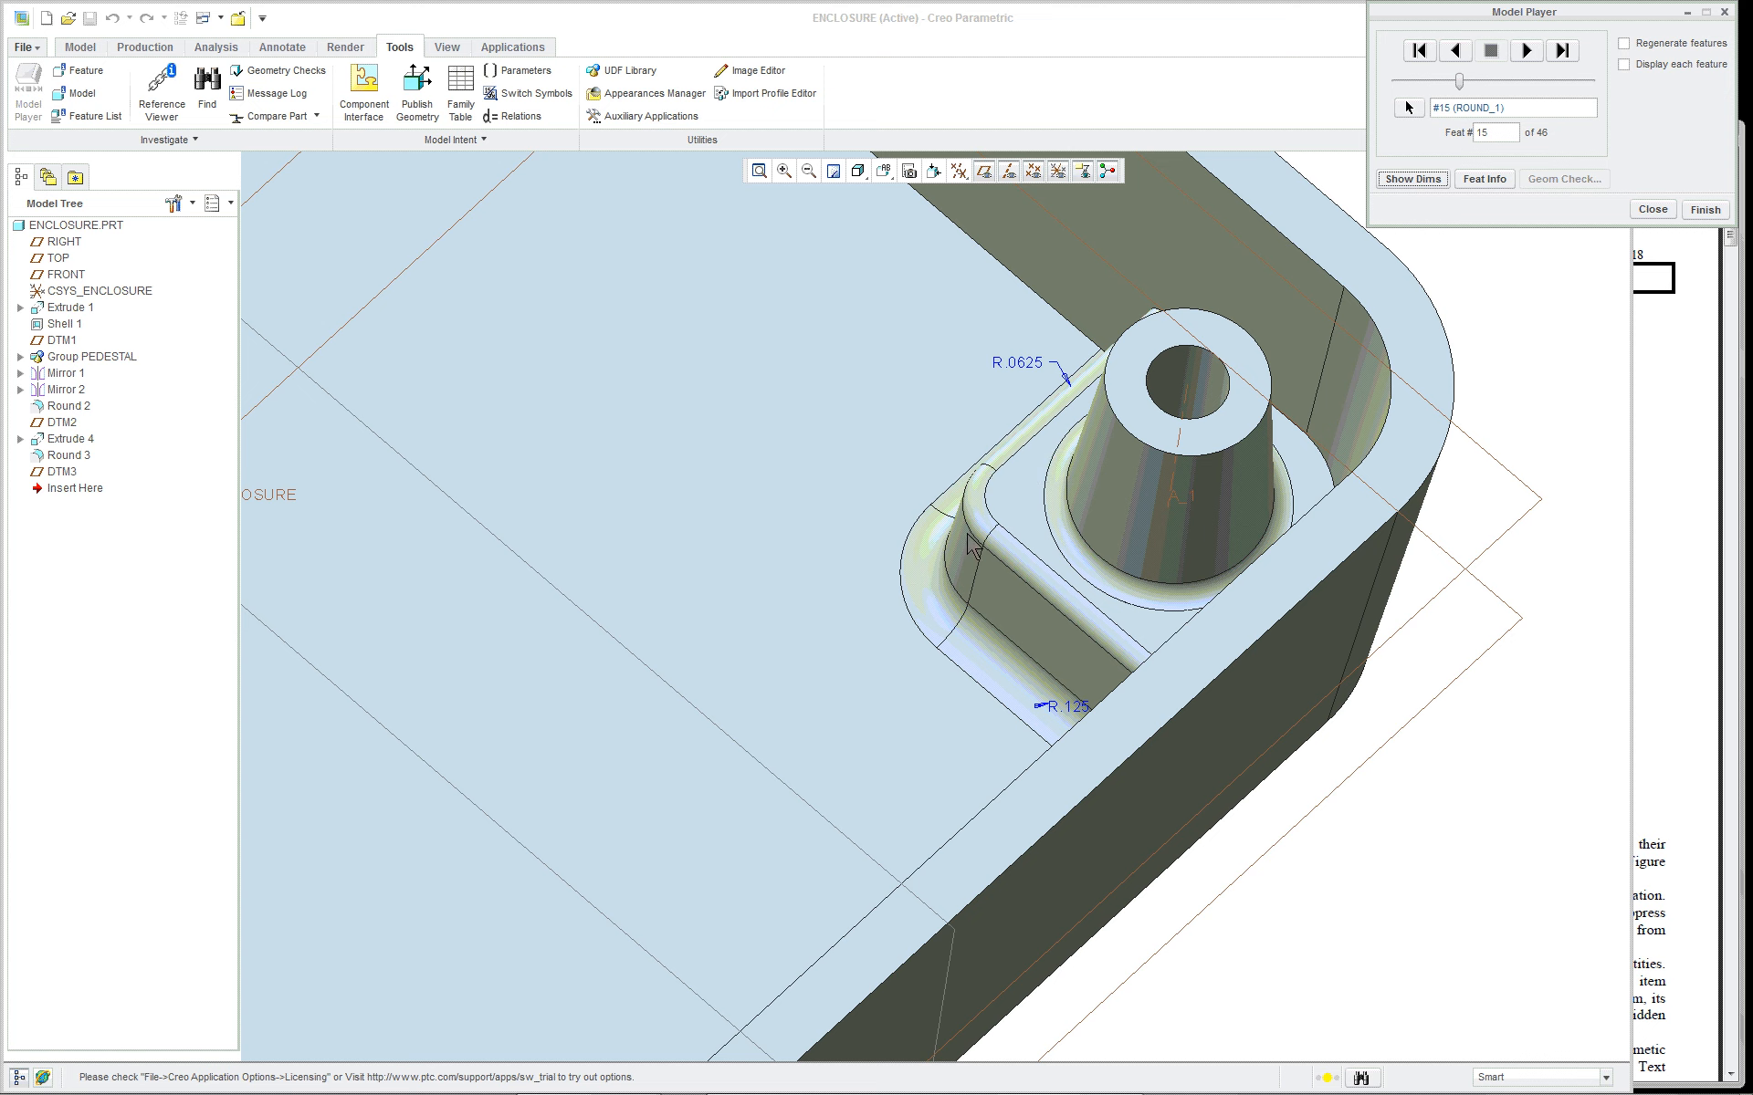
Play forward to Mirror 1, display its dimensions and view the whole enclosure
click(1526, 50)
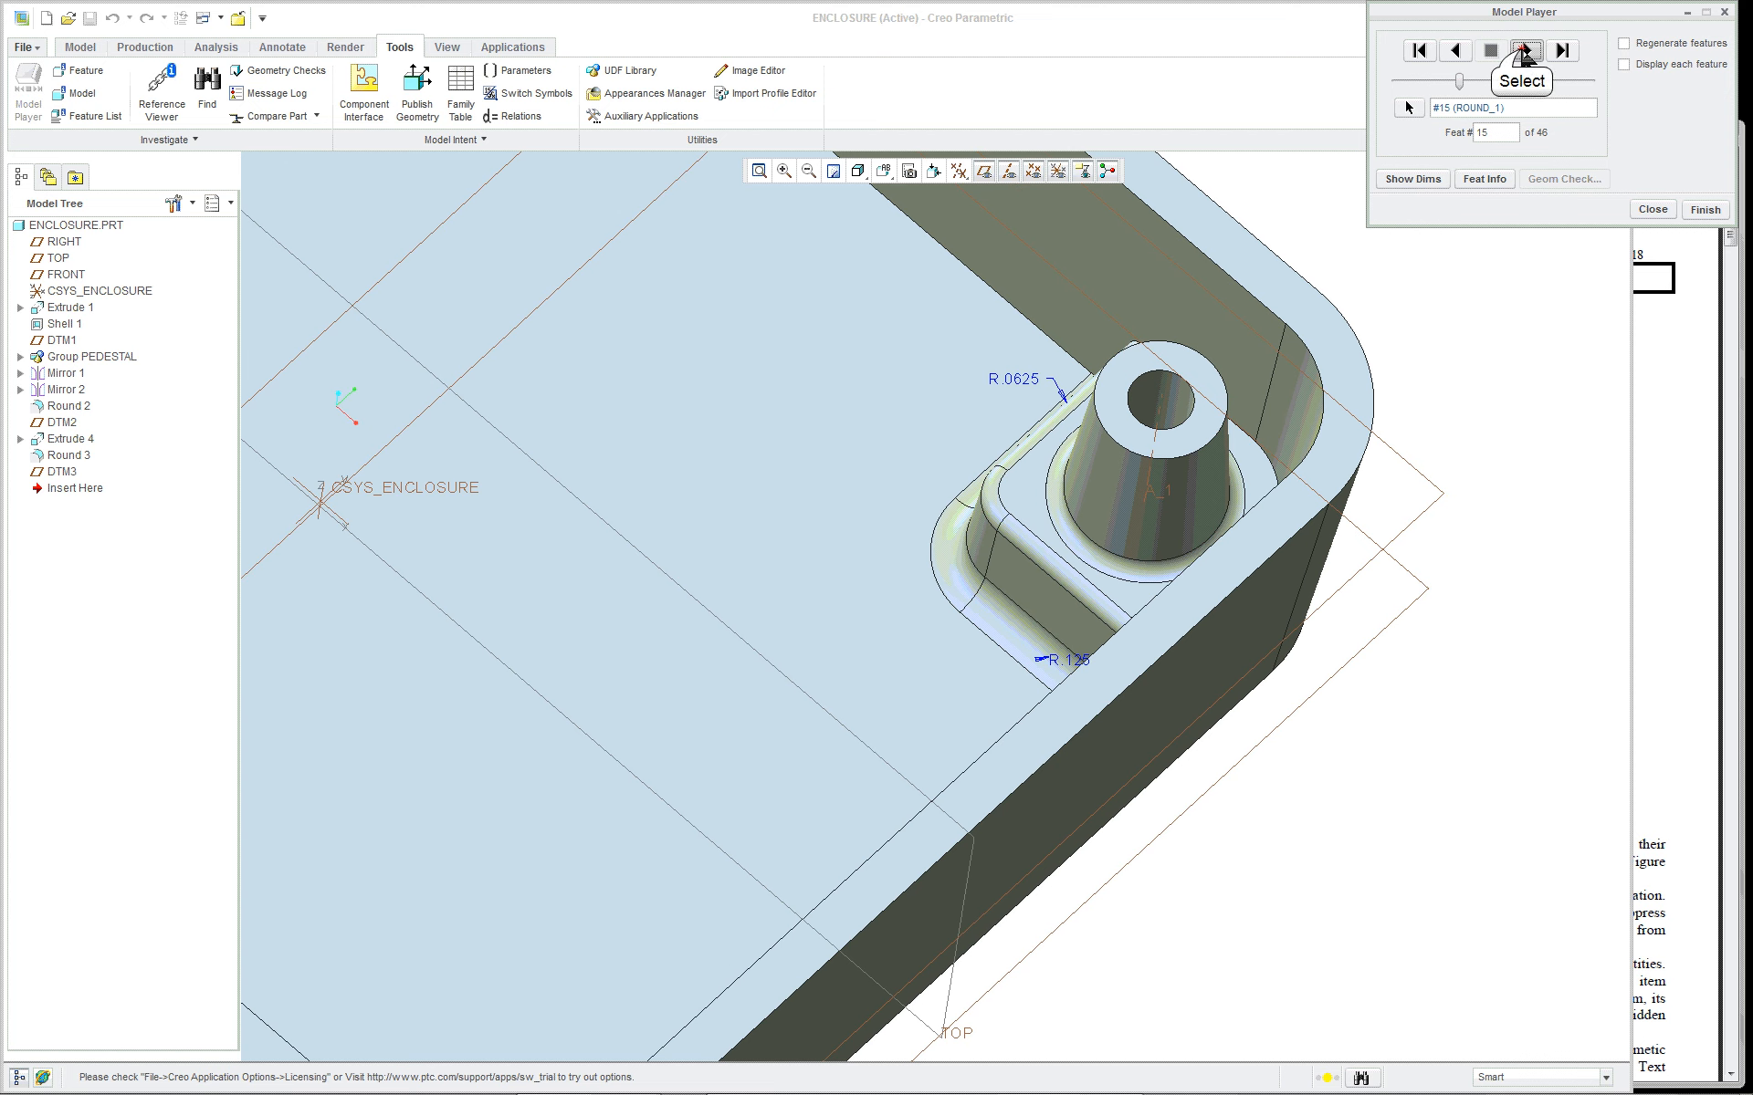
click(1413, 179)
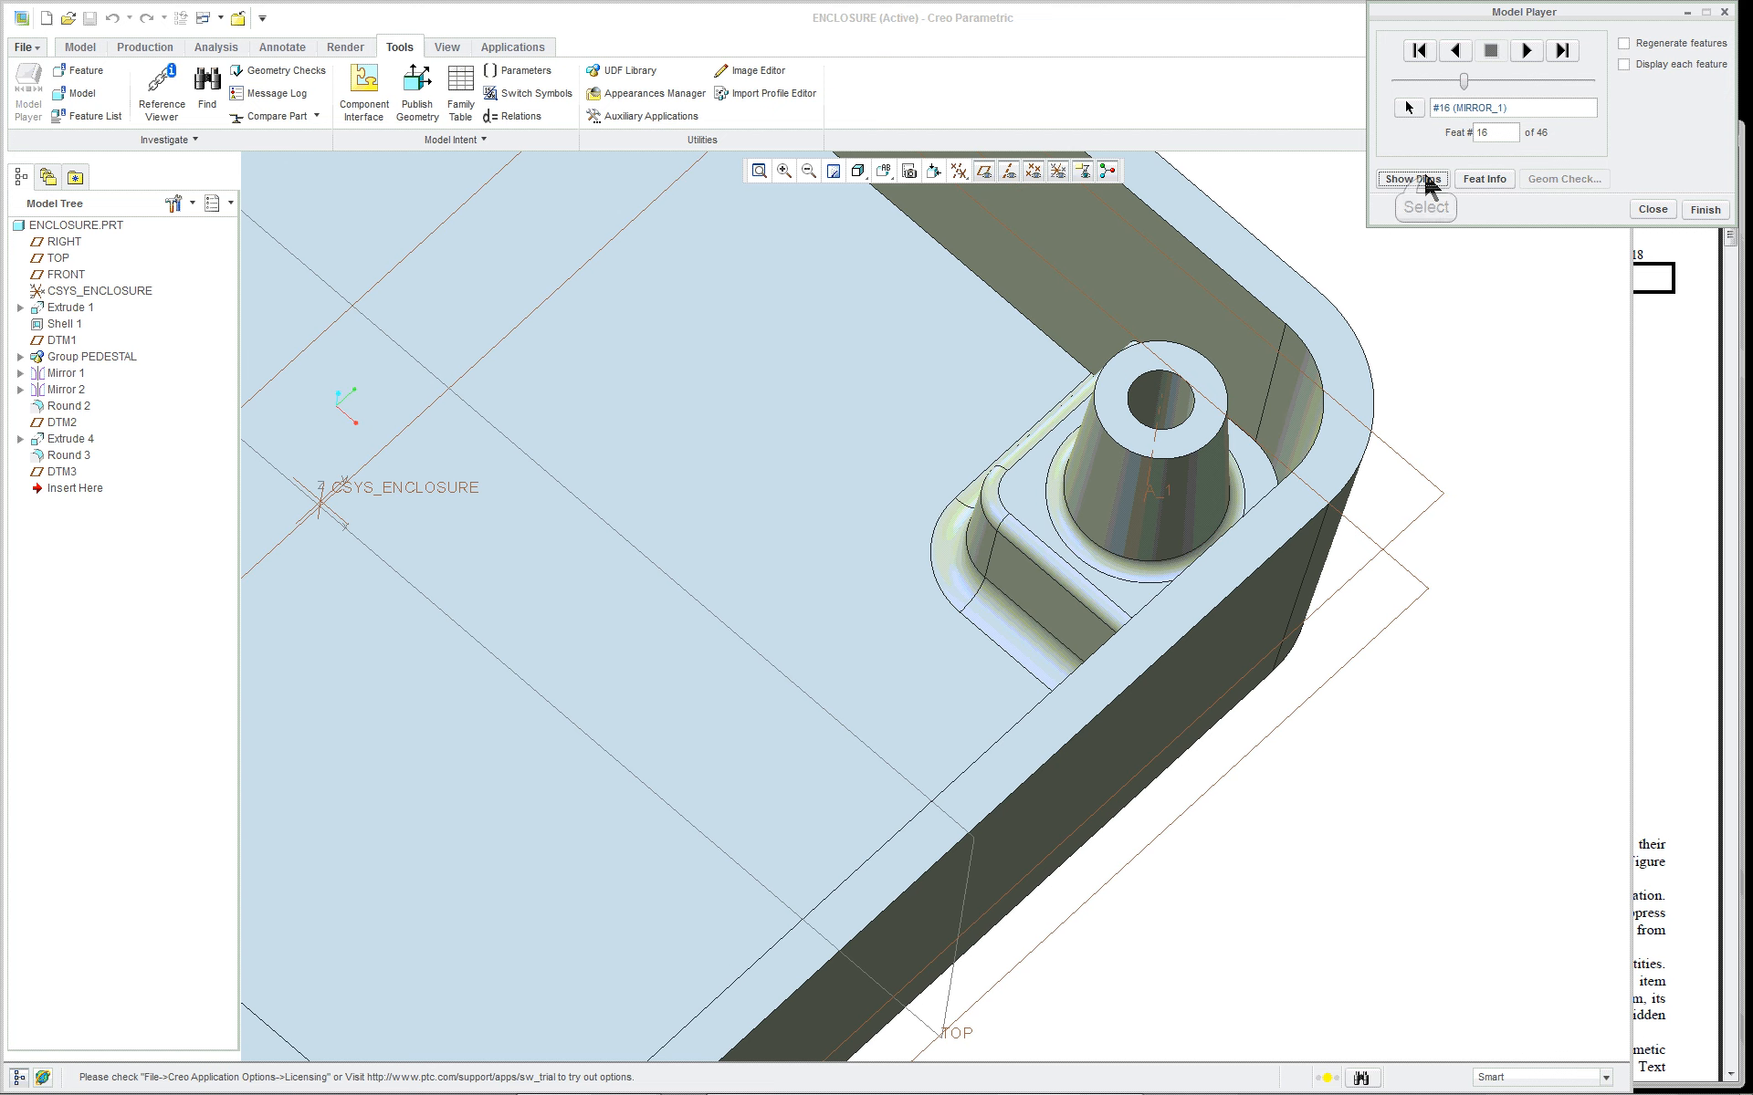
scroll(1346, 303, down, 5)
scroll(1290, 208, down, 1)
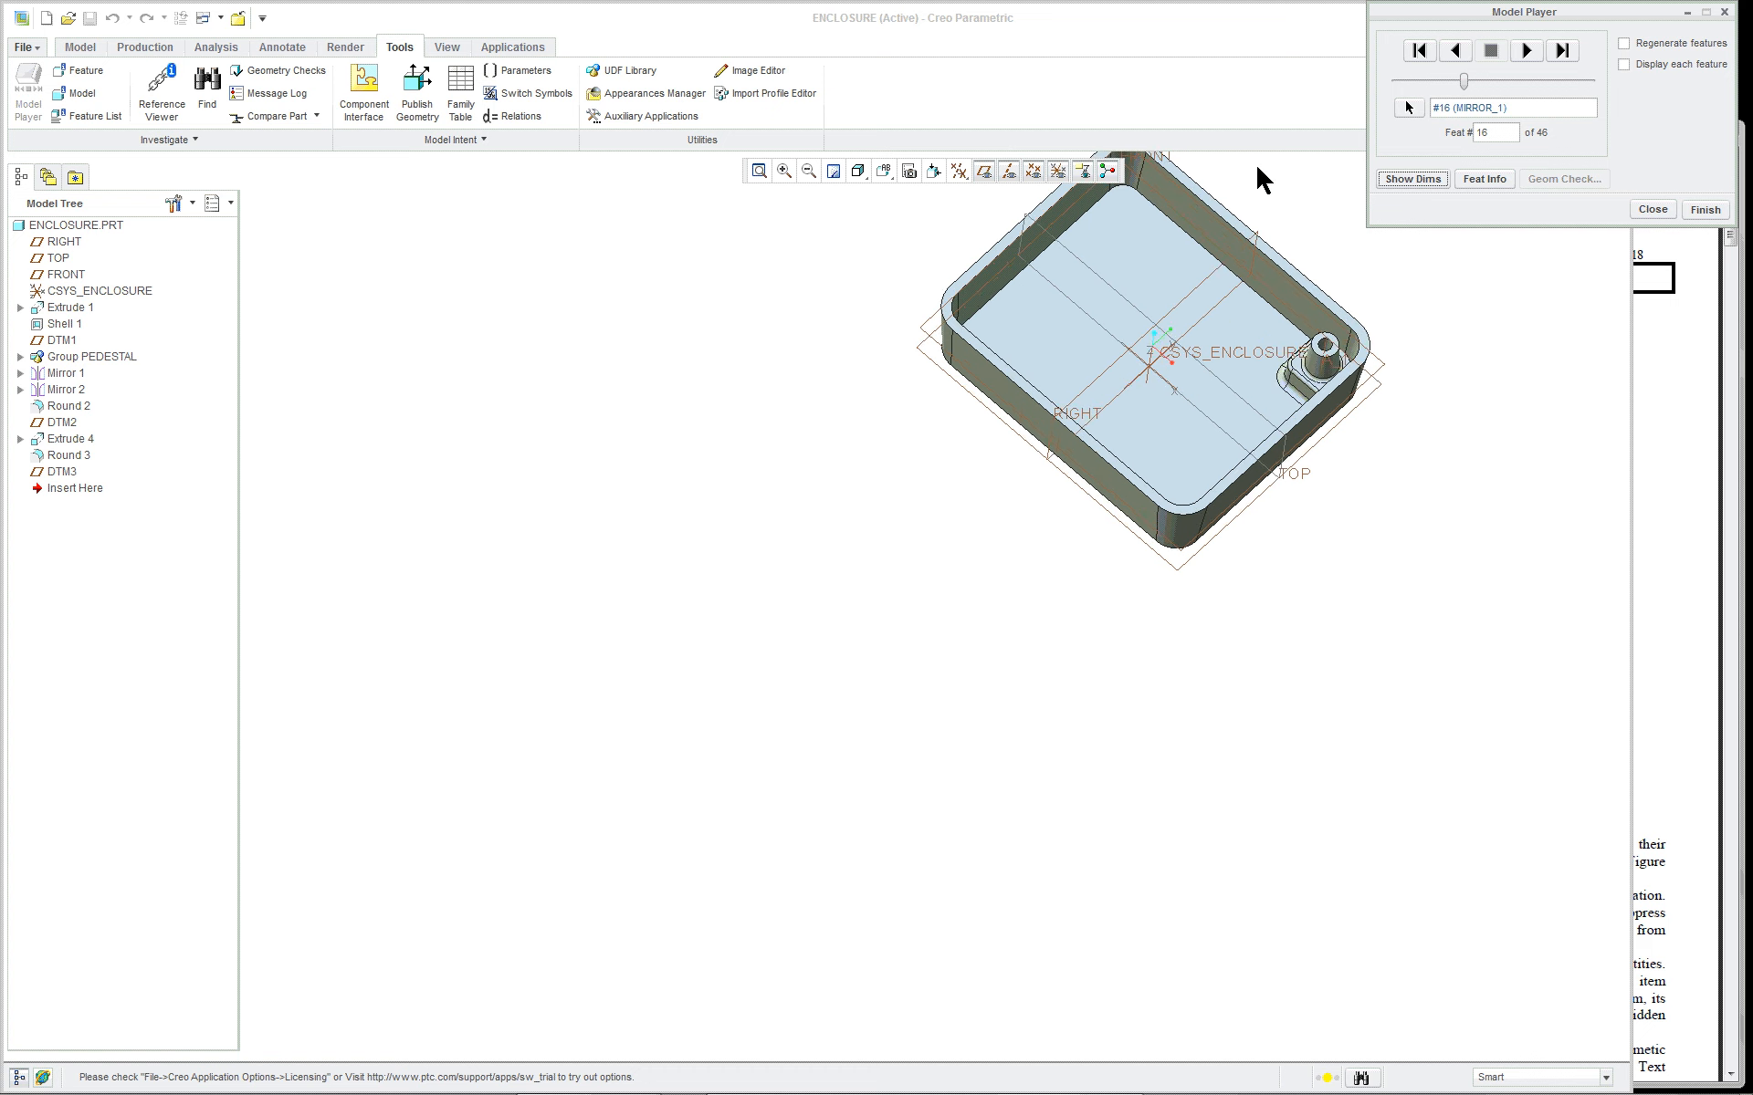
scroll(1257, 162, up, 1)
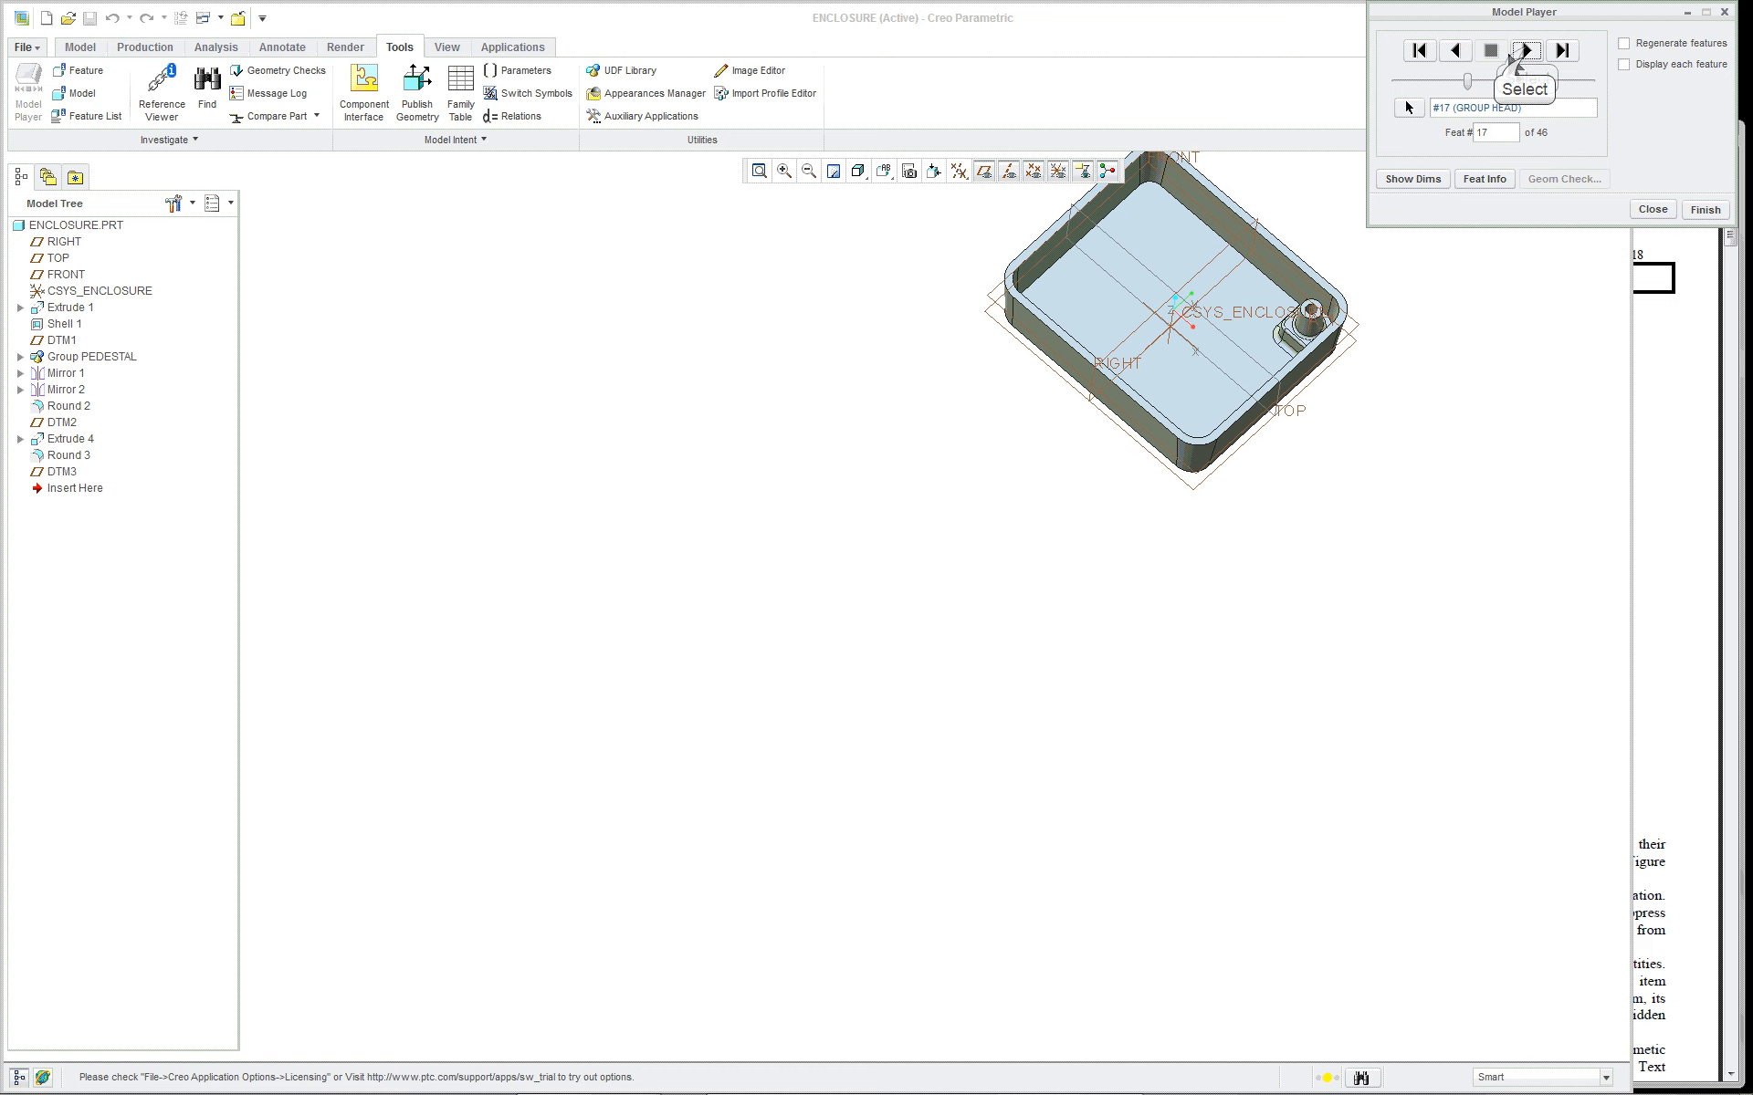
Play forward through the first mirrored pedestal's extrudes to its copy of Draft 2 and compare it with the original pedestal
double_click(1527, 53)
click(1527, 50)
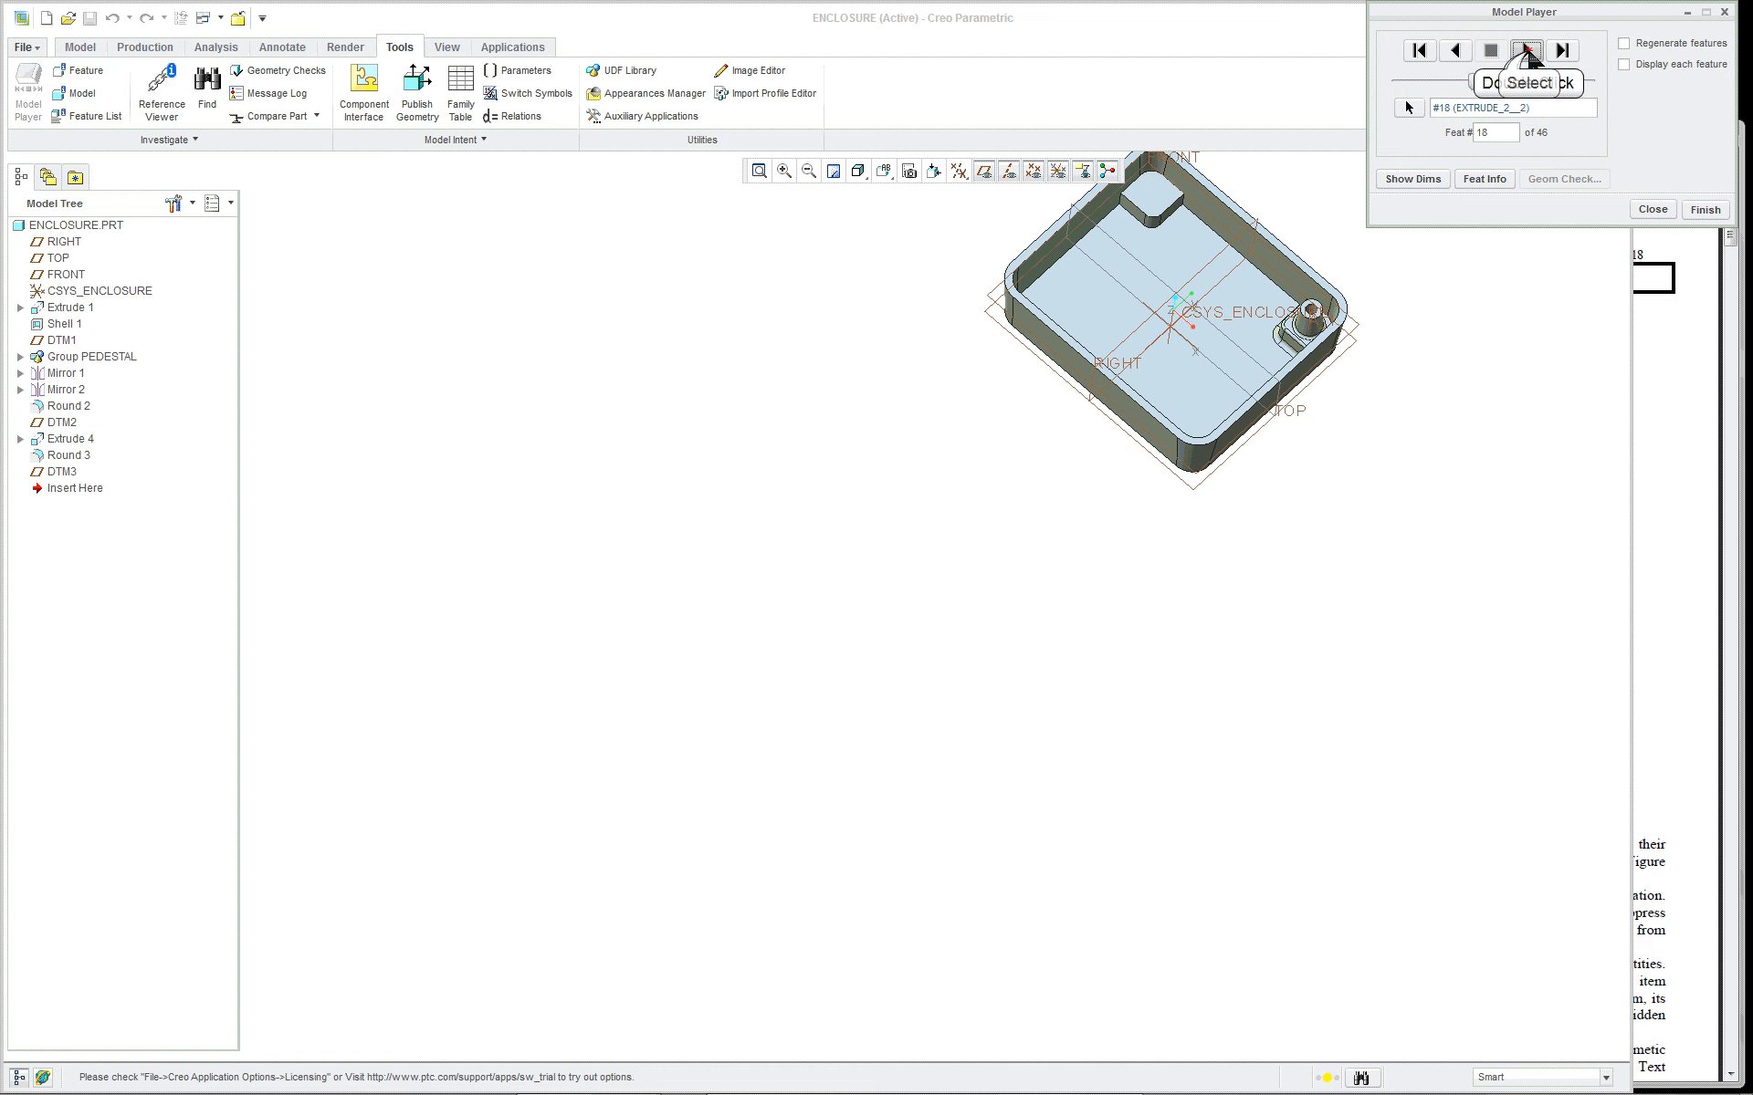
click(1526, 50)
click(1526, 50)
scroll(1324, 171, down, 5)
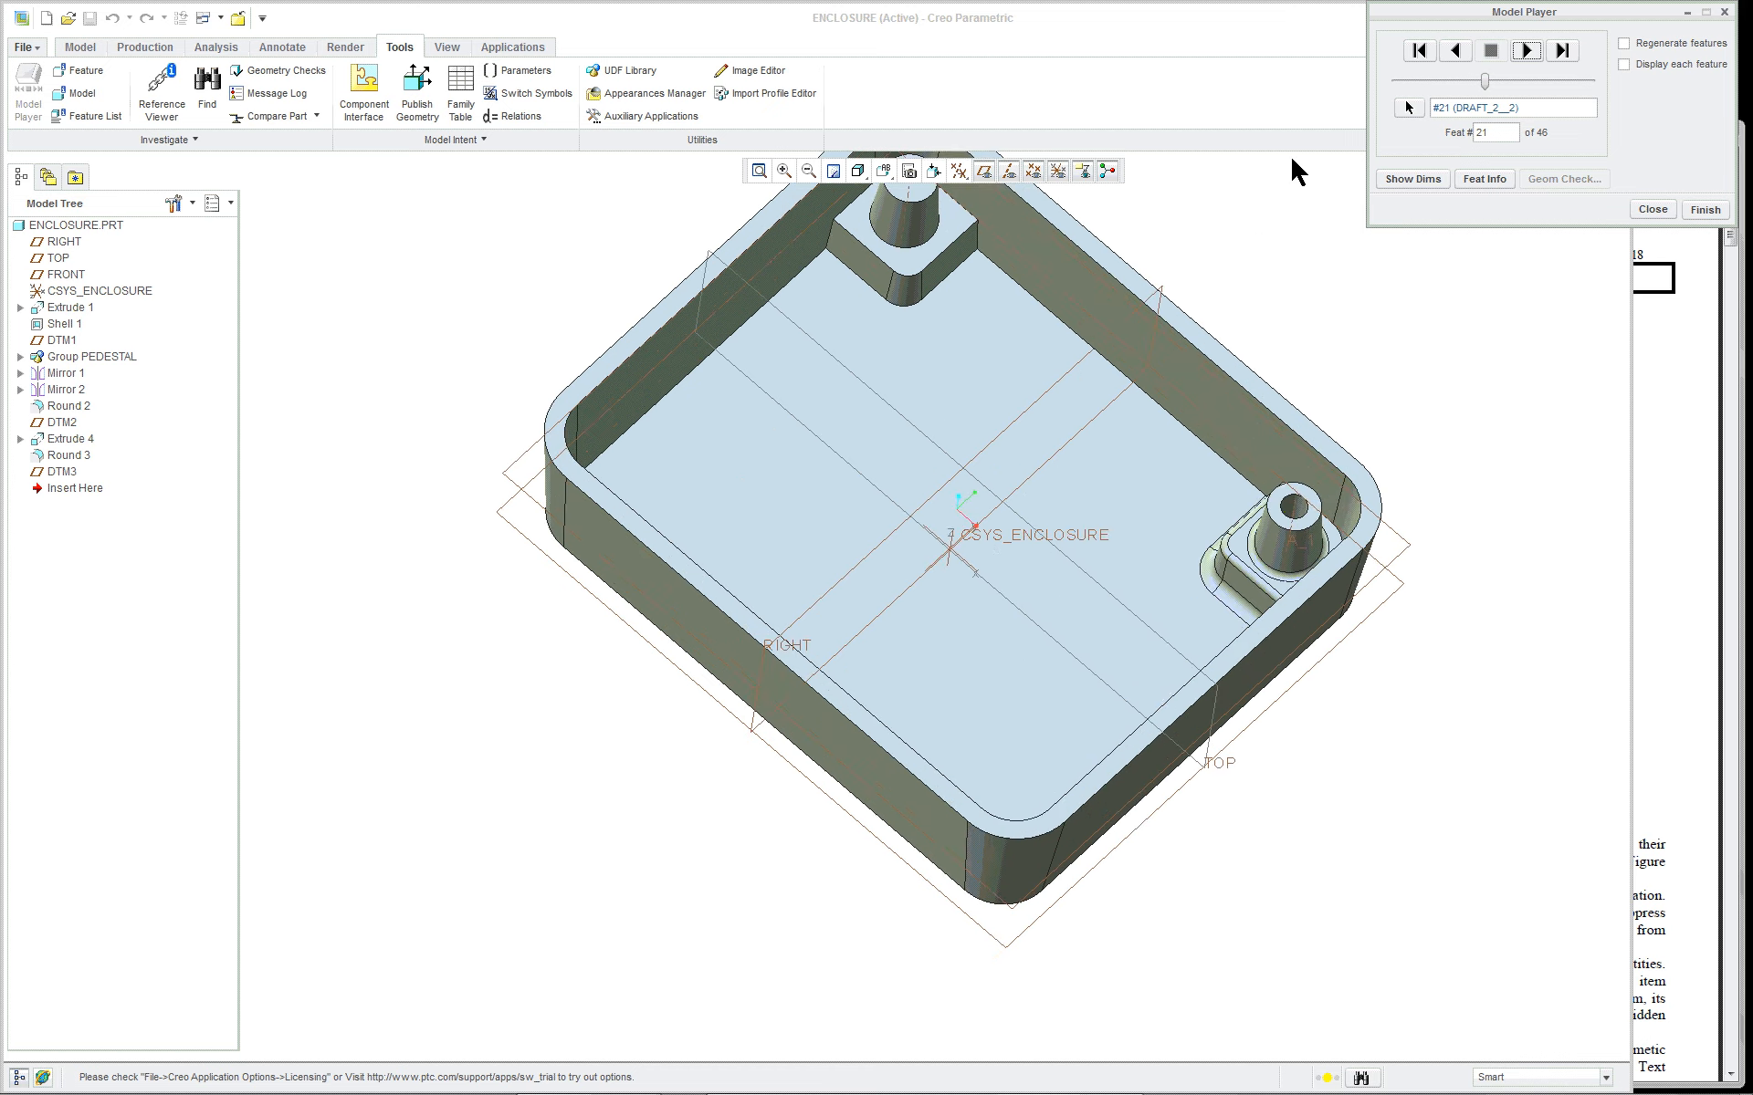
middle_drag(952, 312, 948, 239)
scroll(846, 238, down, 3)
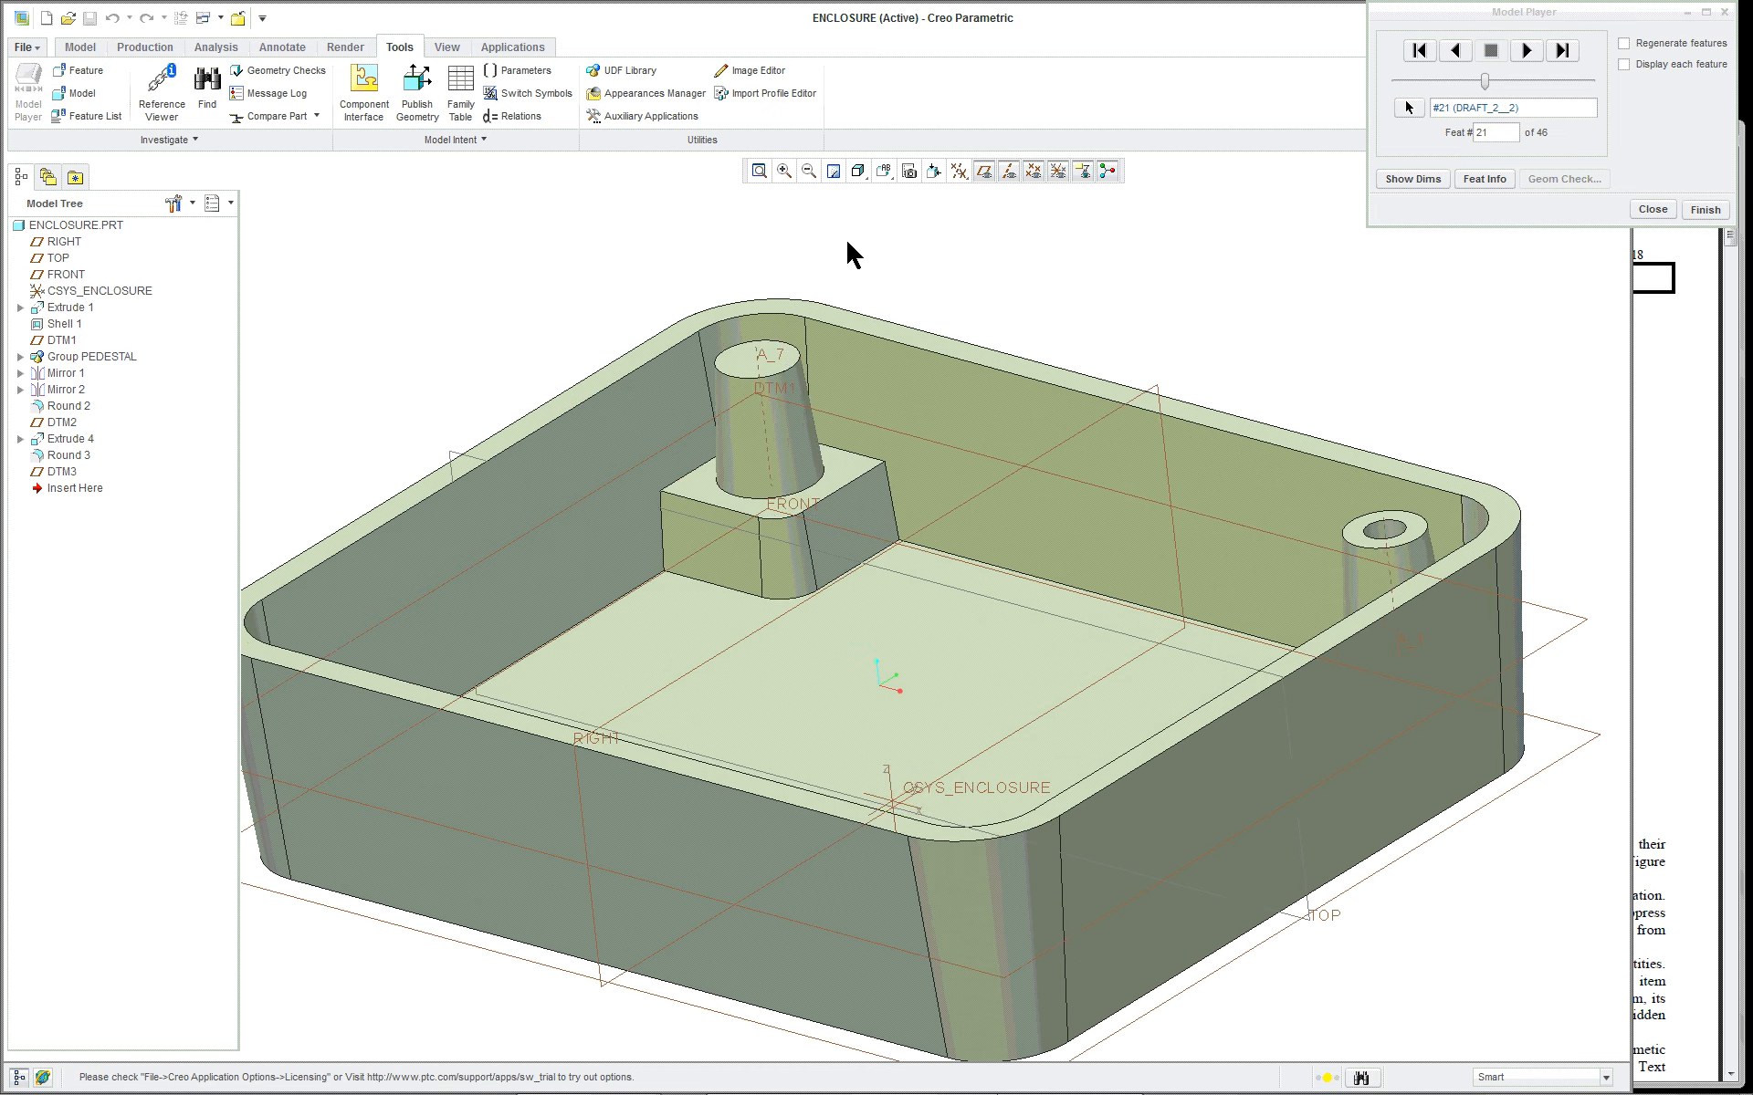
middle_drag(1330, 598, 1420, 587)
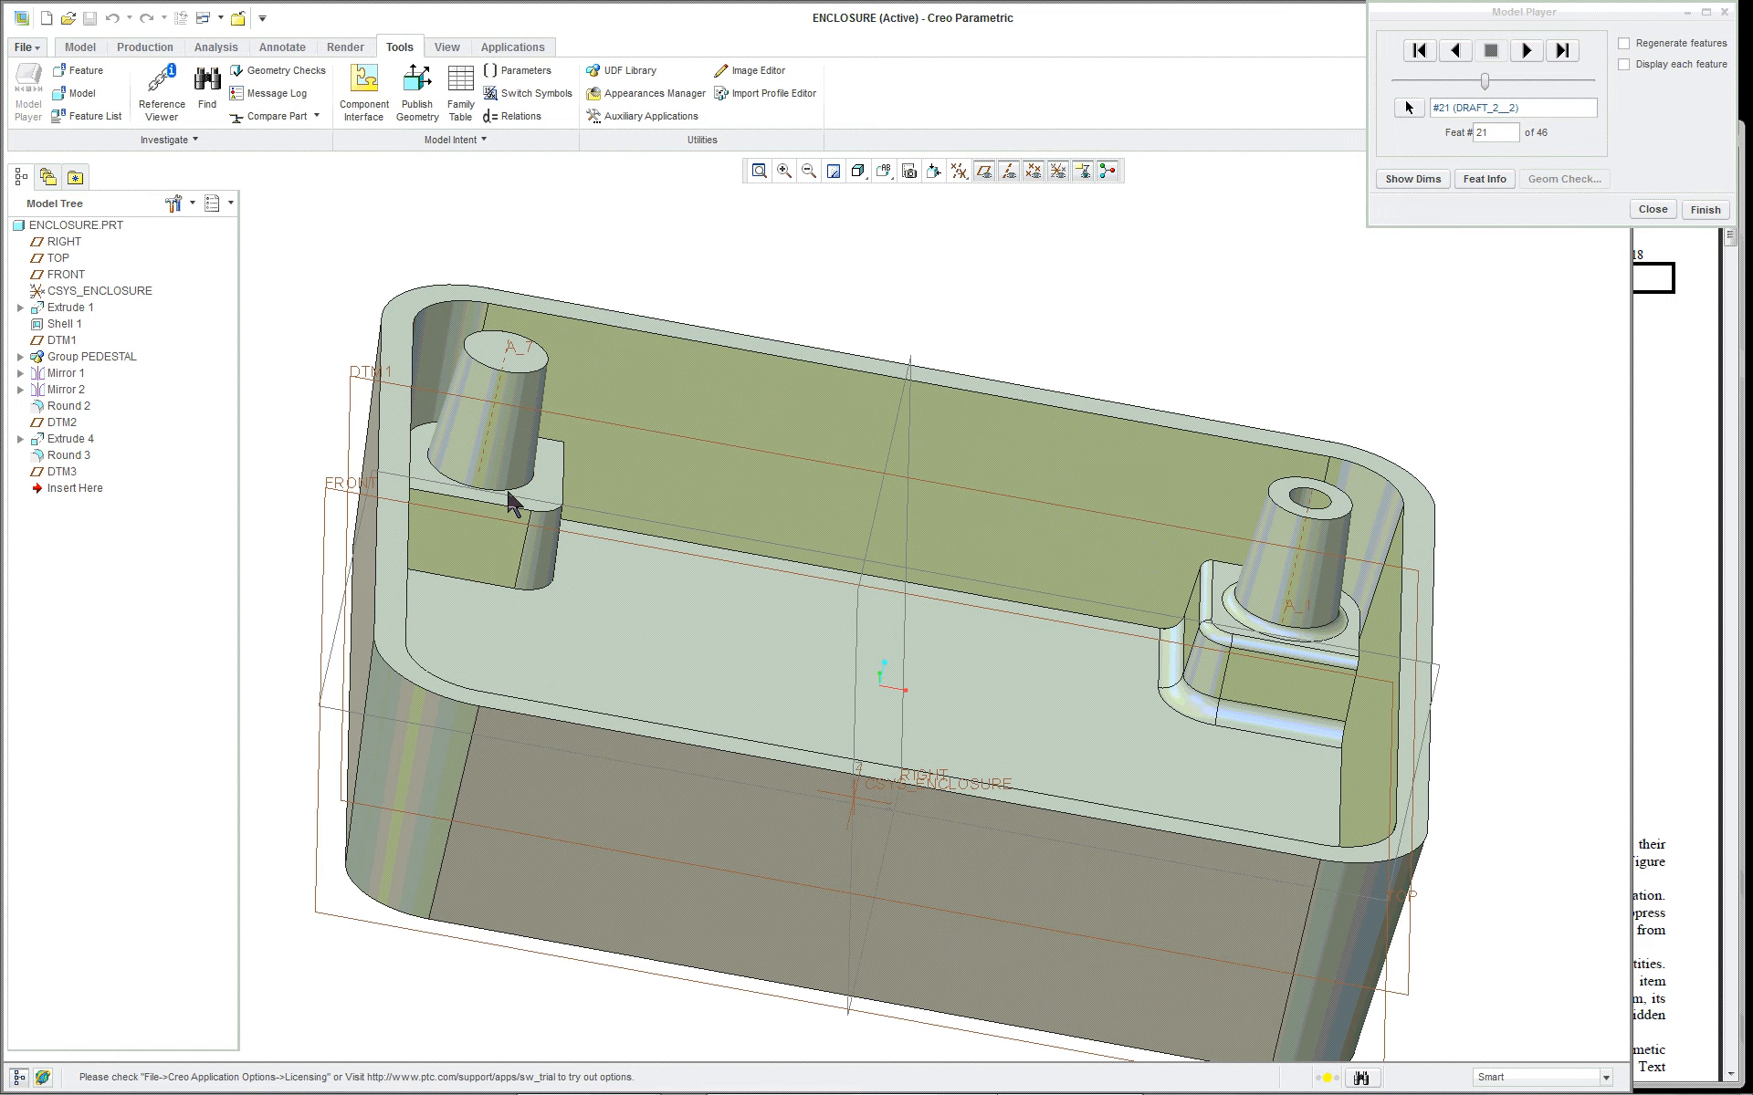
Play forward through the mirrored pedestal's hole, hole draft and rounds to Mirror 2, and inspect the finished copy
click(1526, 52)
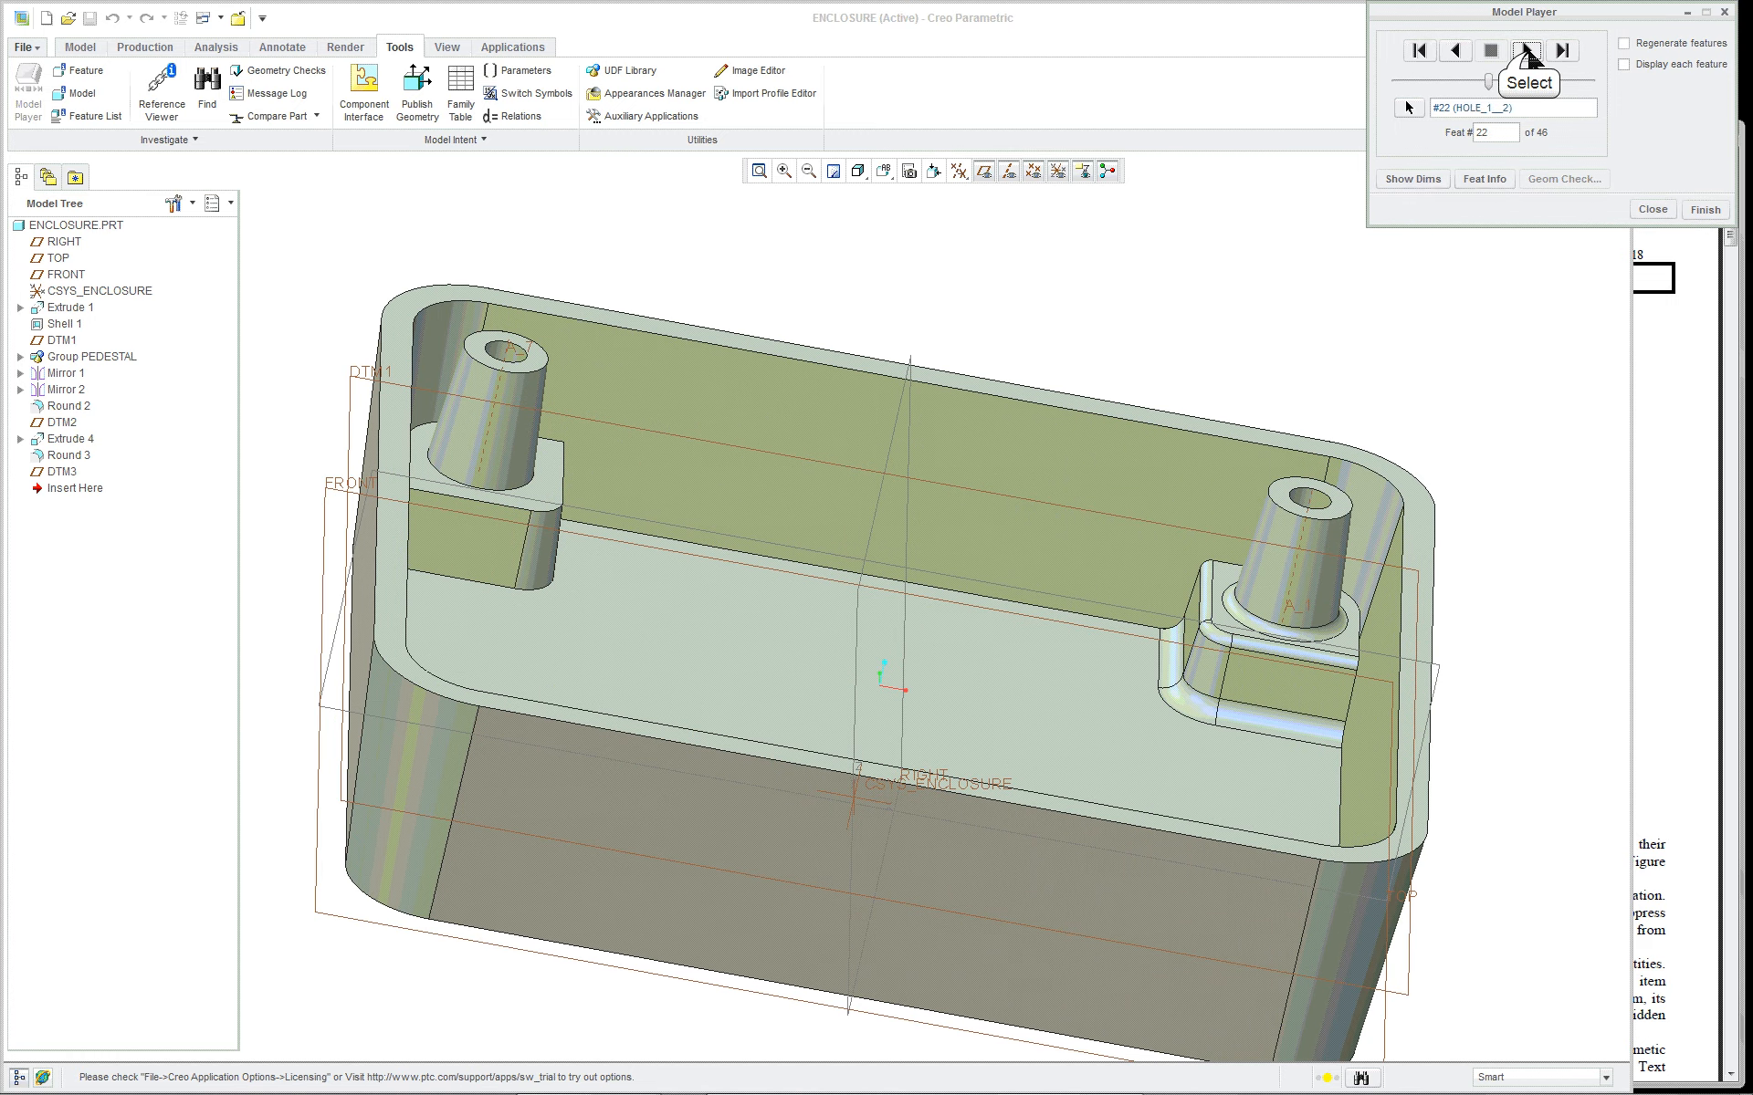
click(1526, 52)
click(1527, 53)
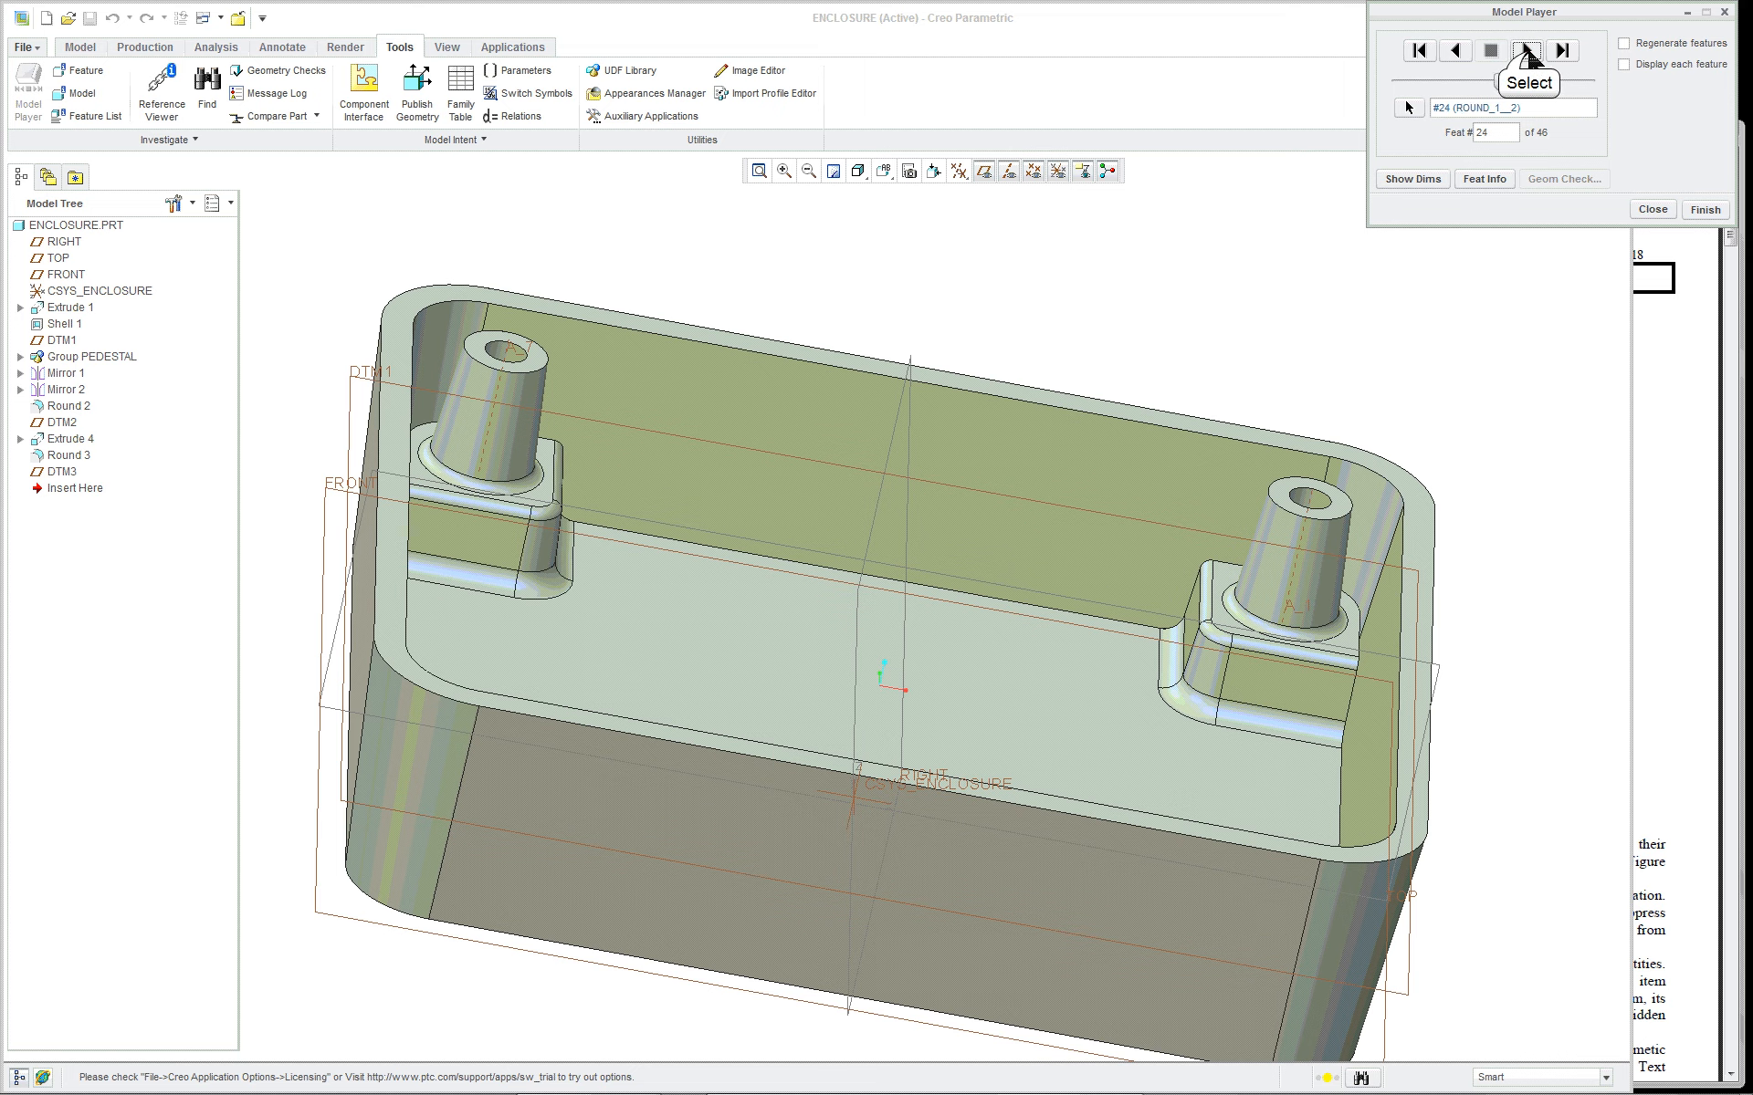
click(1528, 55)
middle_drag(1120, 341, 1087, 349)
scroll(1088, 350, up, 3)
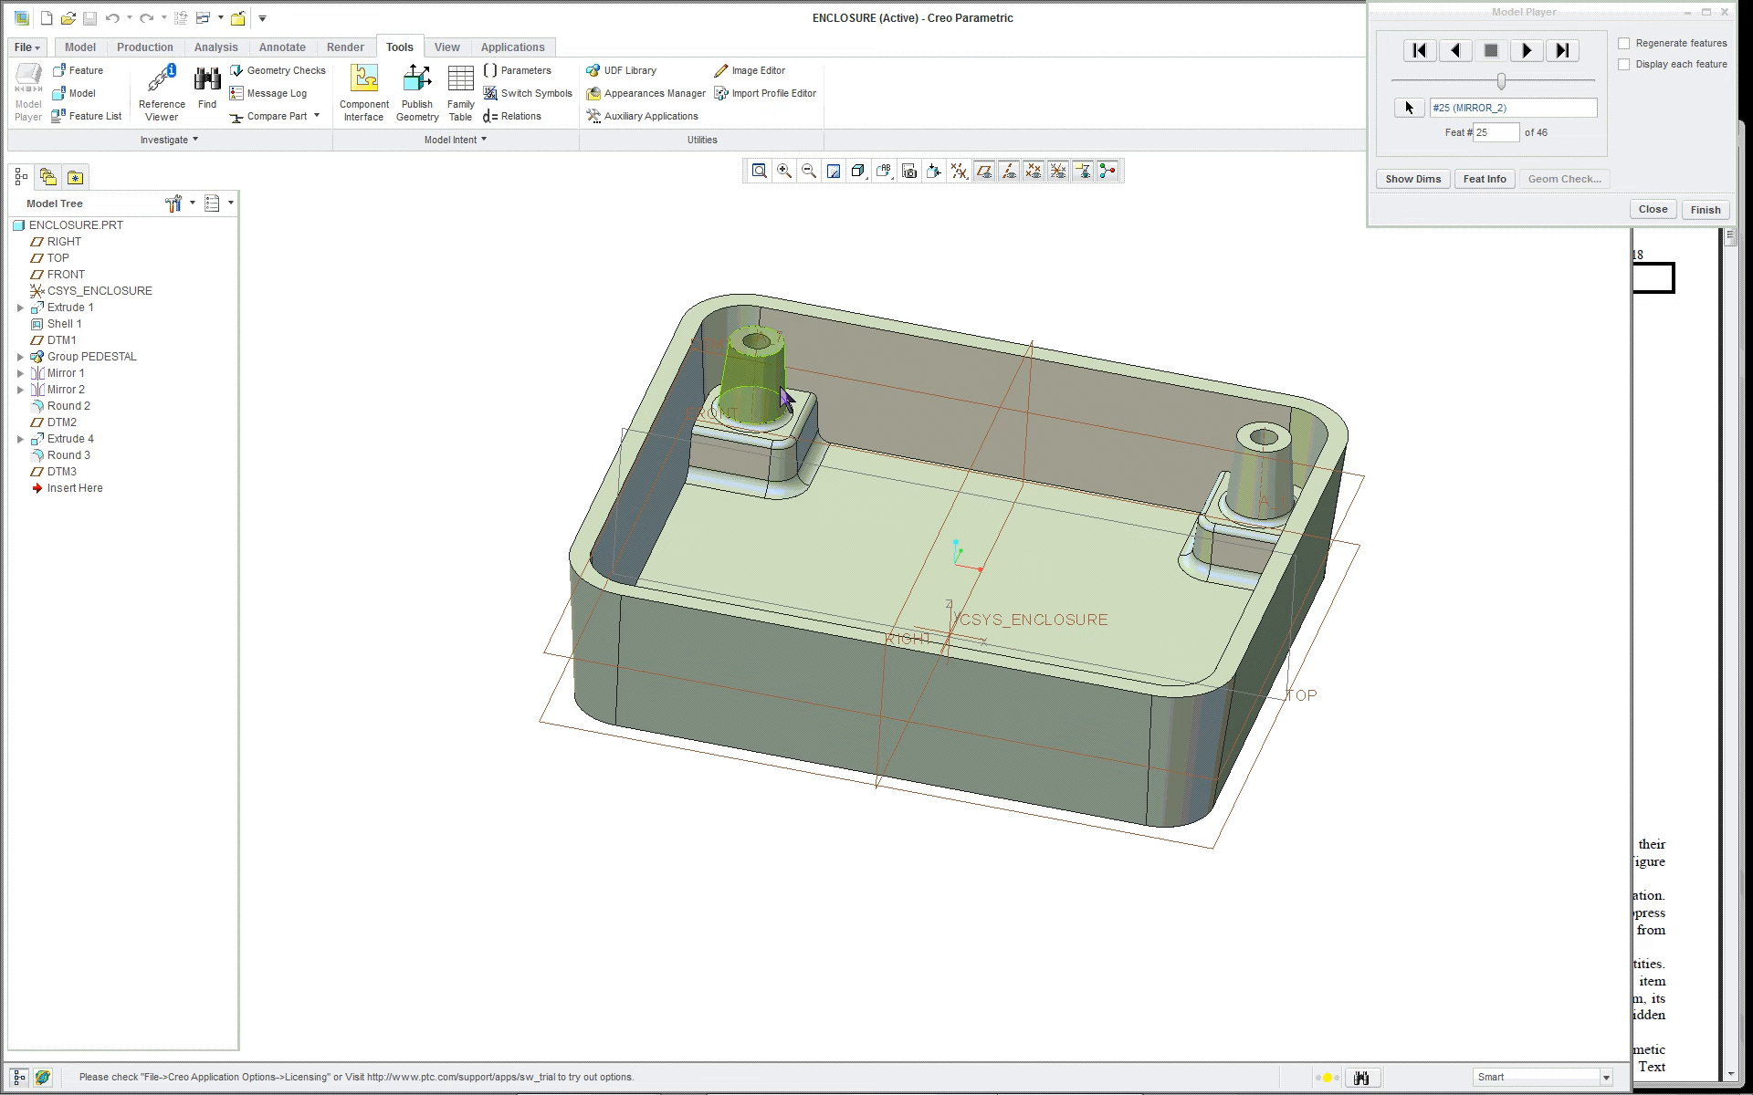
scroll(812, 447, down, 2)
scroll(808, 440, up, 2)
scroll(802, 429, down, 4)
scroll(801, 429, down, 2)
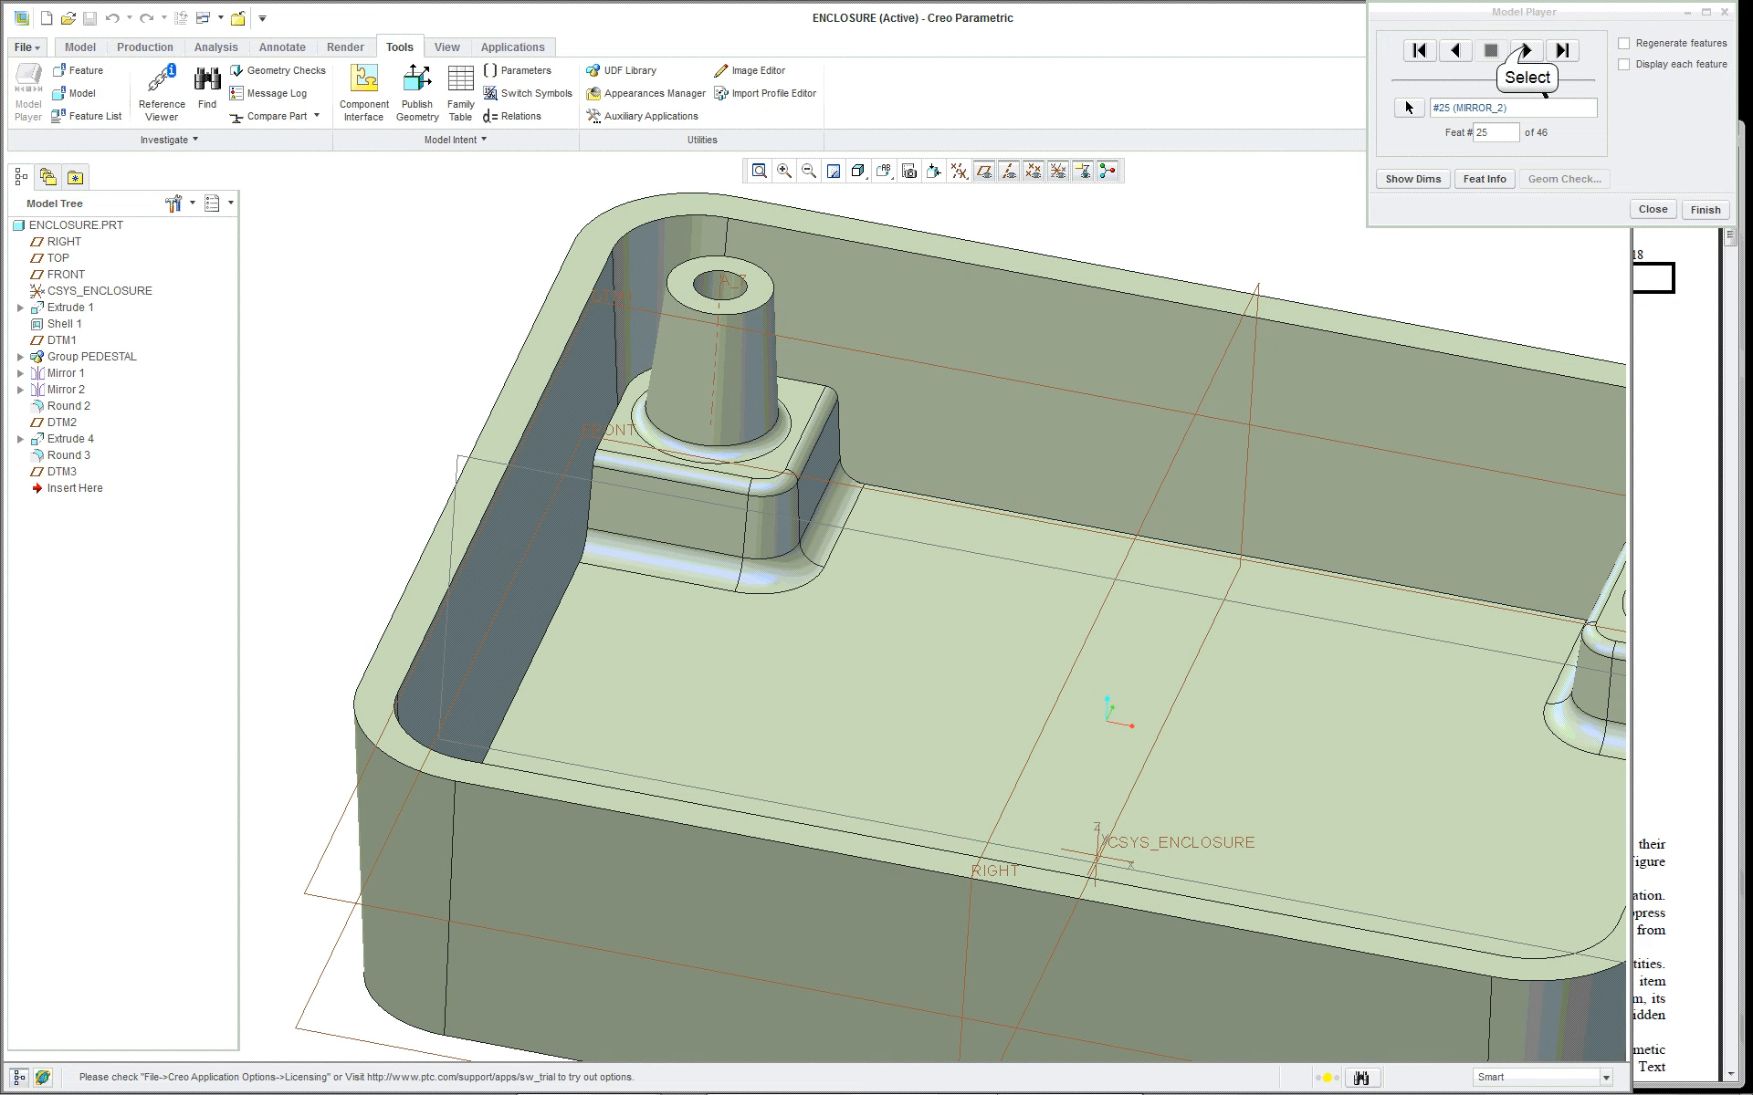
Play forward to the first extrude of the pedestals mirrored by Mirror 2 and display its dimensions
click(1527, 51)
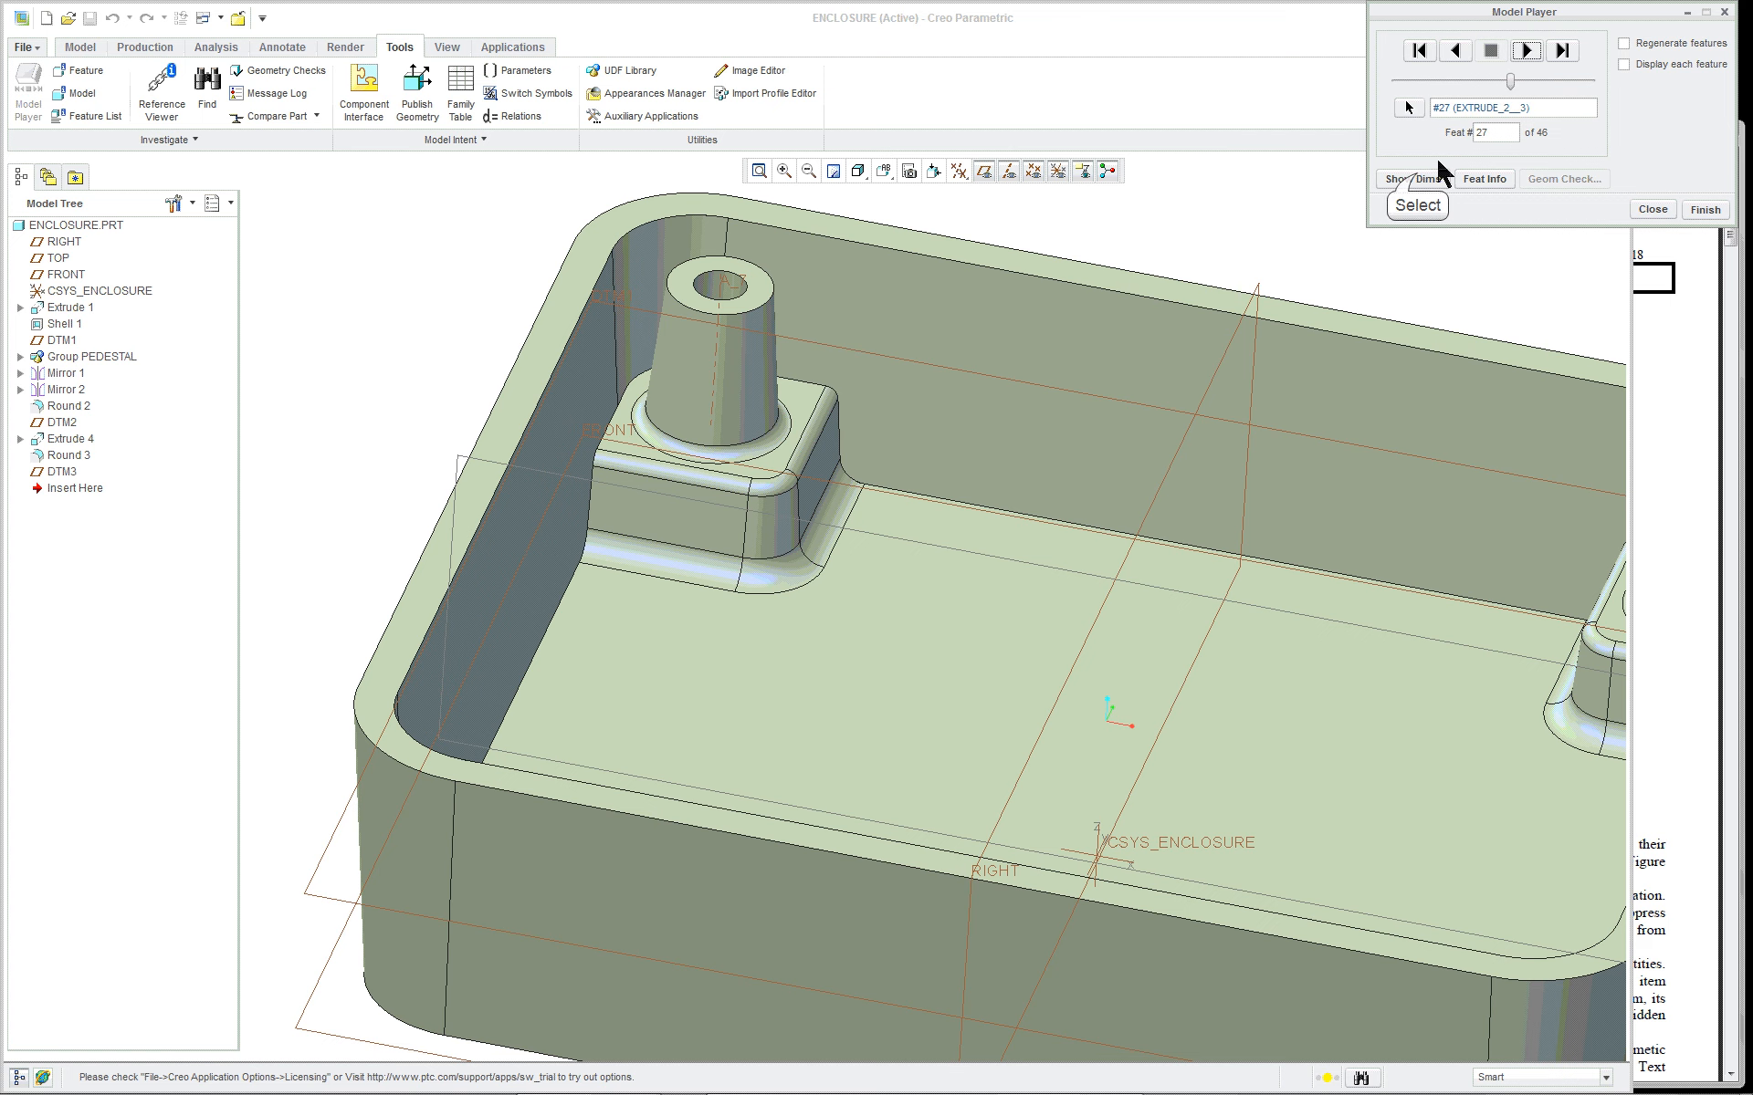
click(1413, 179)
scroll(1372, 286, up, 3)
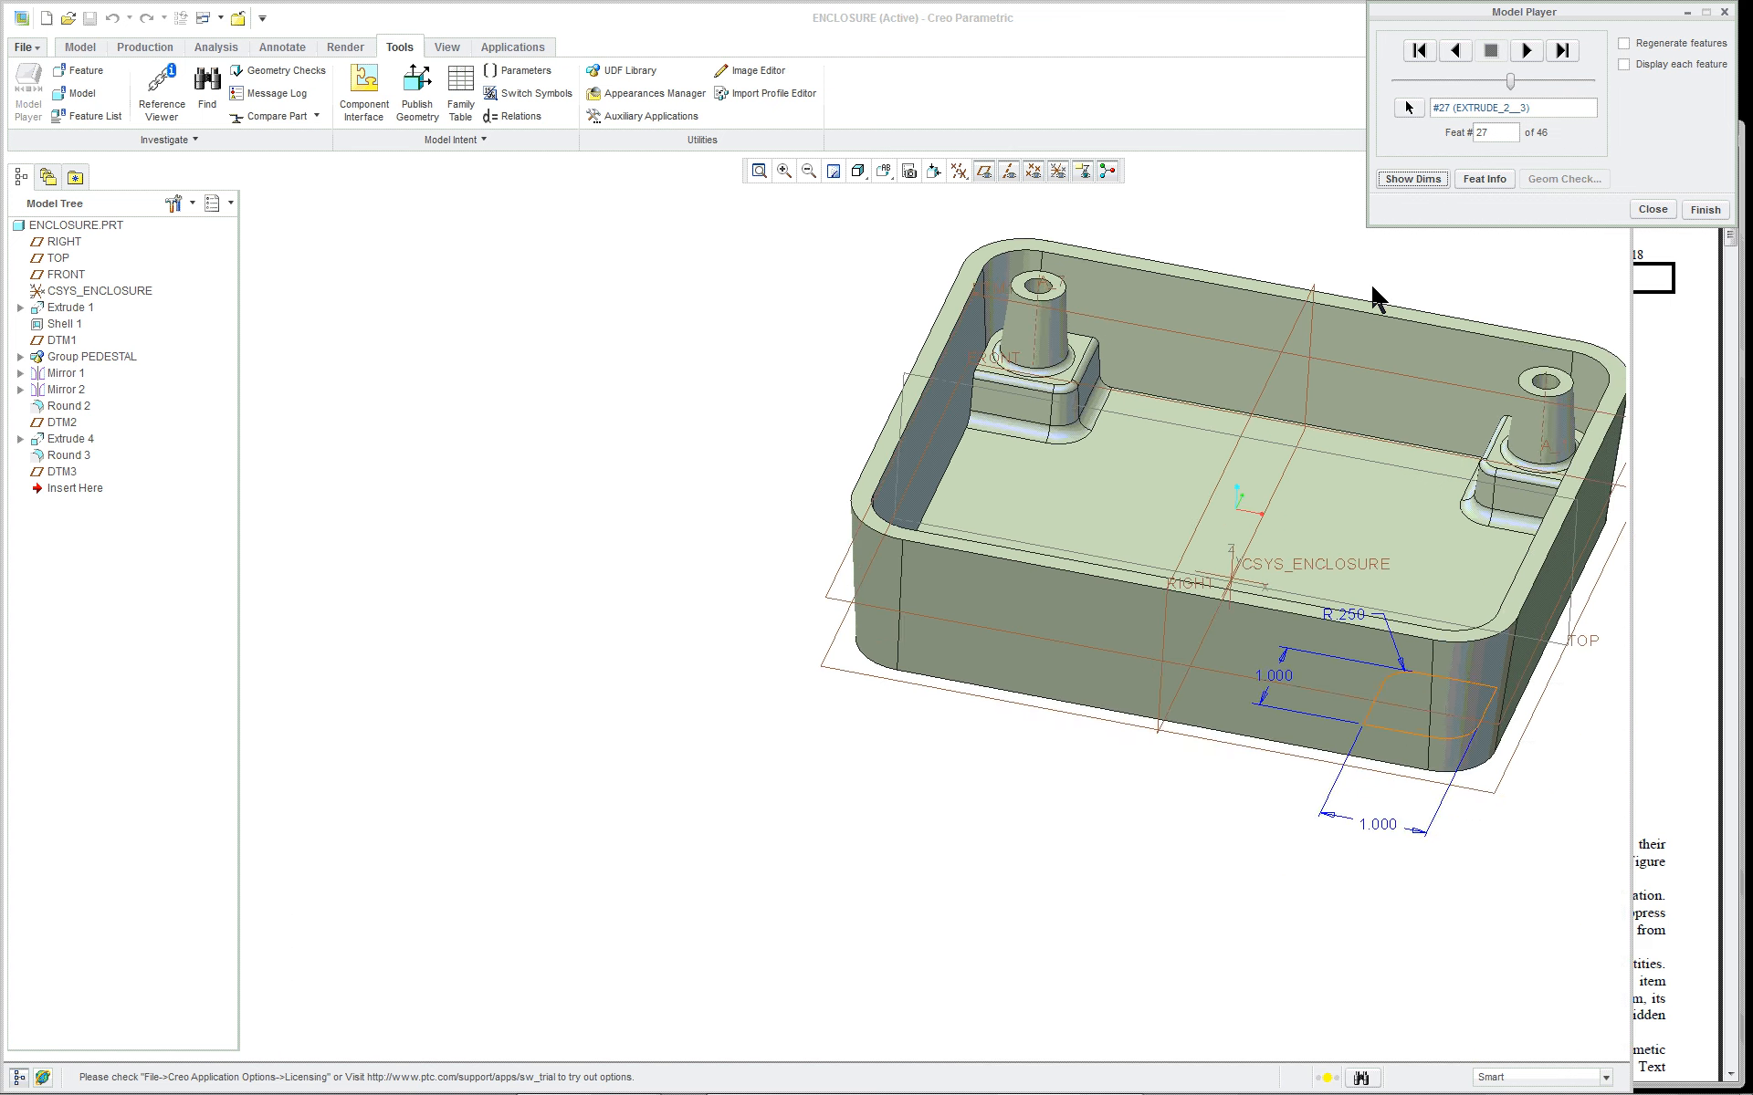
scroll(1477, 286, down, 3)
scroll(1477, 286, up, 1)
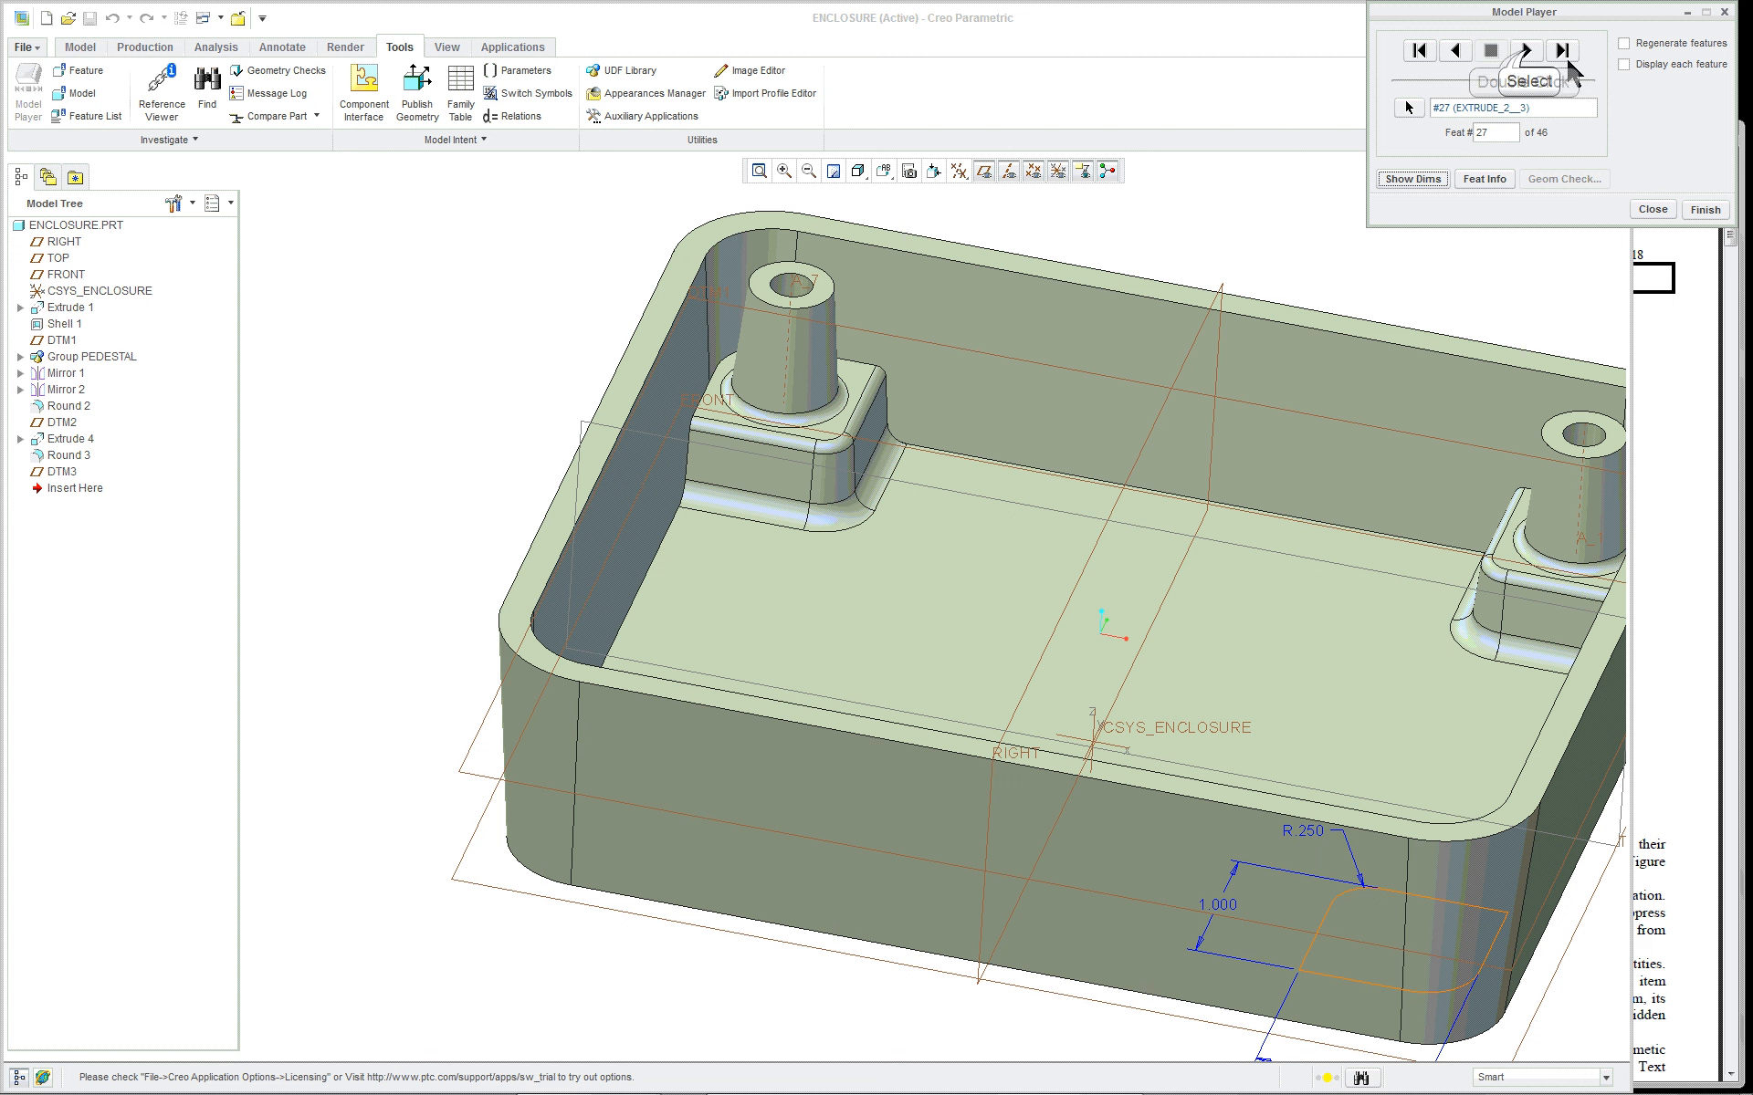
Play forward through the remaining mirrored features to the fourth pedestal's Round 1 copy and inspect the pedestals in all four corners
double_click(1525, 51)
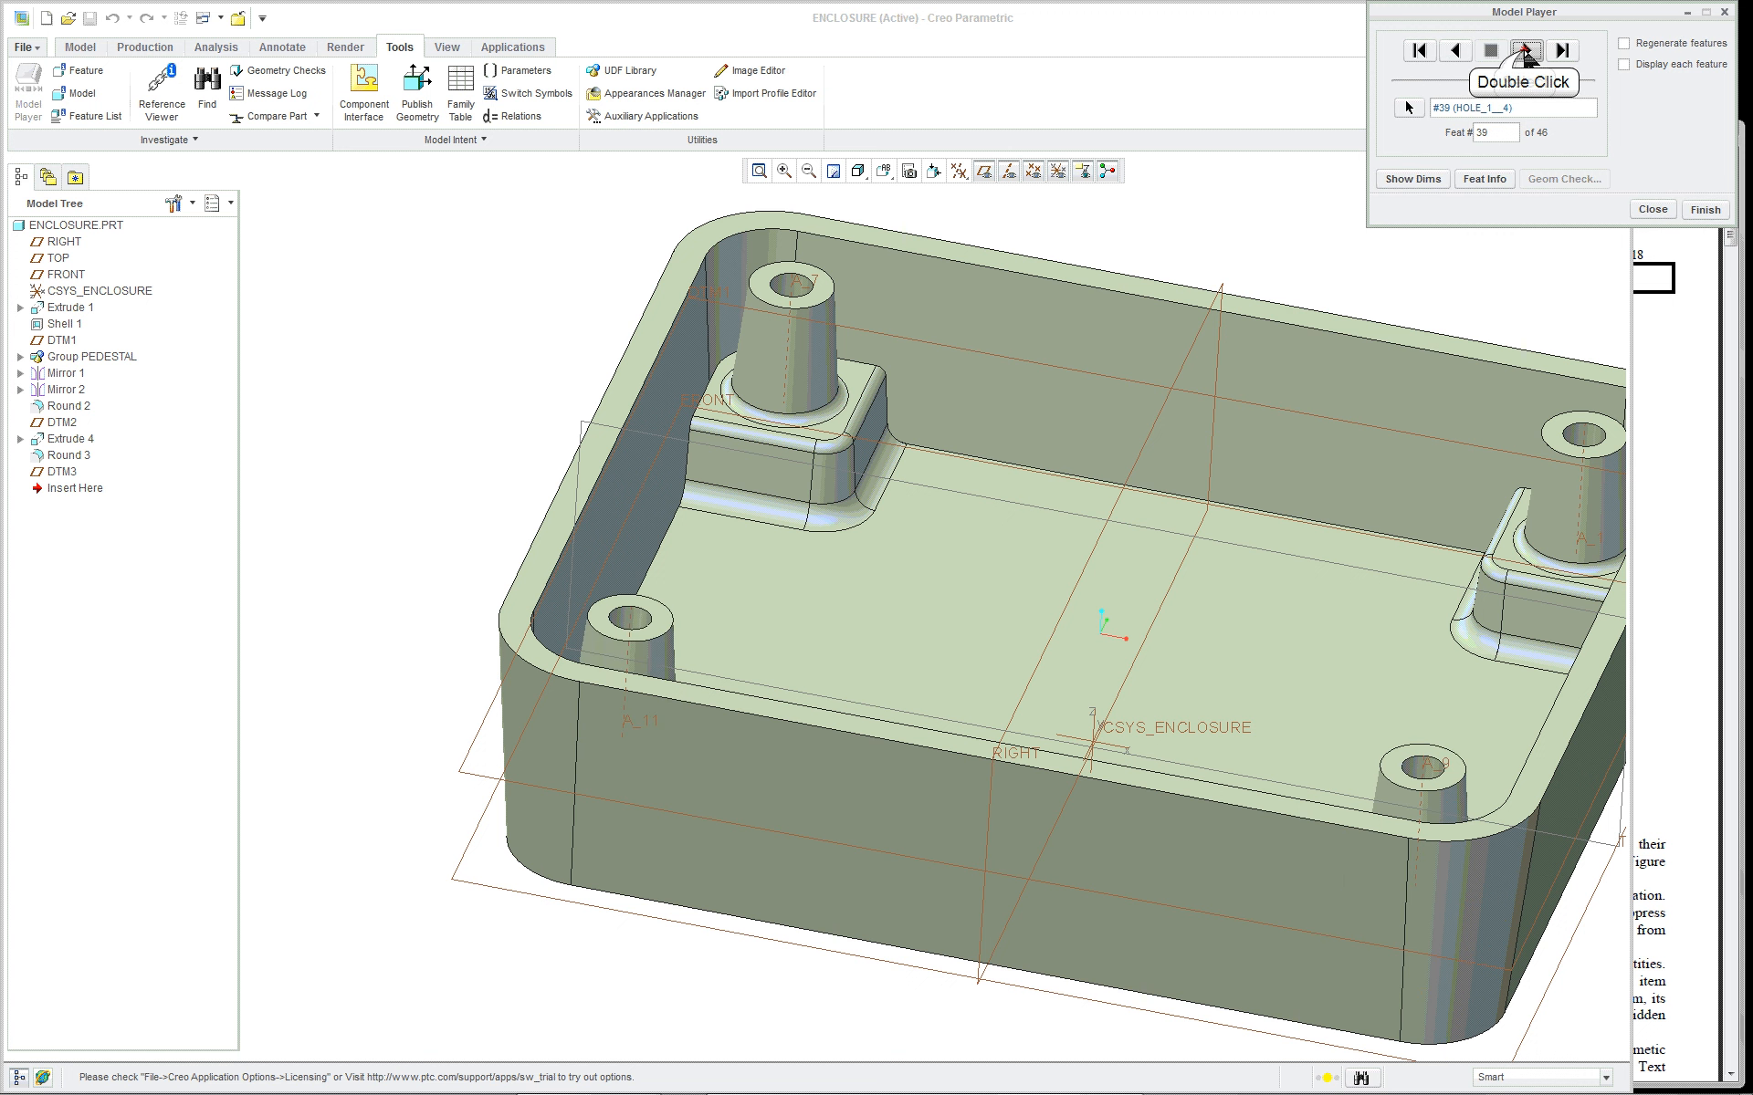
click(1526, 51)
click(1525, 51)
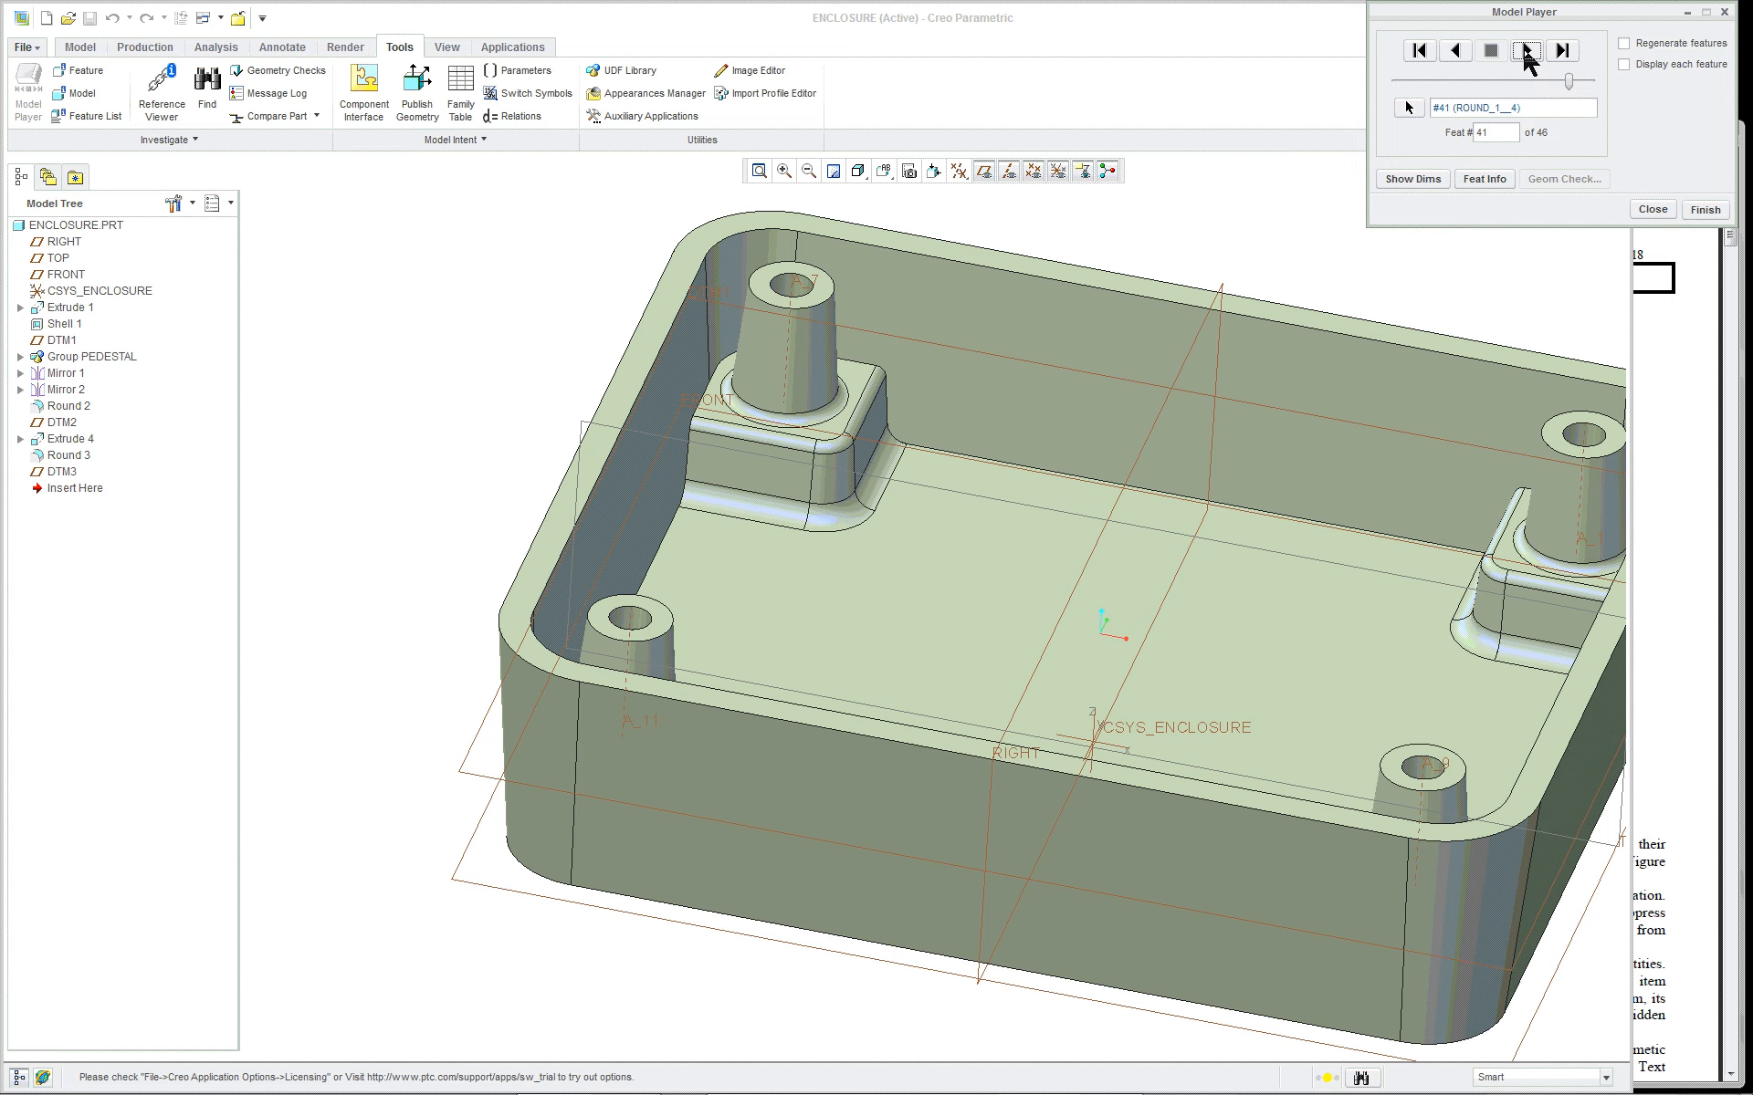
mouse_move(1263, 418)
middle_down()
mouse_move(1217, 461)
mouse_move(1245, 447)
middle_up()
scroll(1314, 469, up, 2)
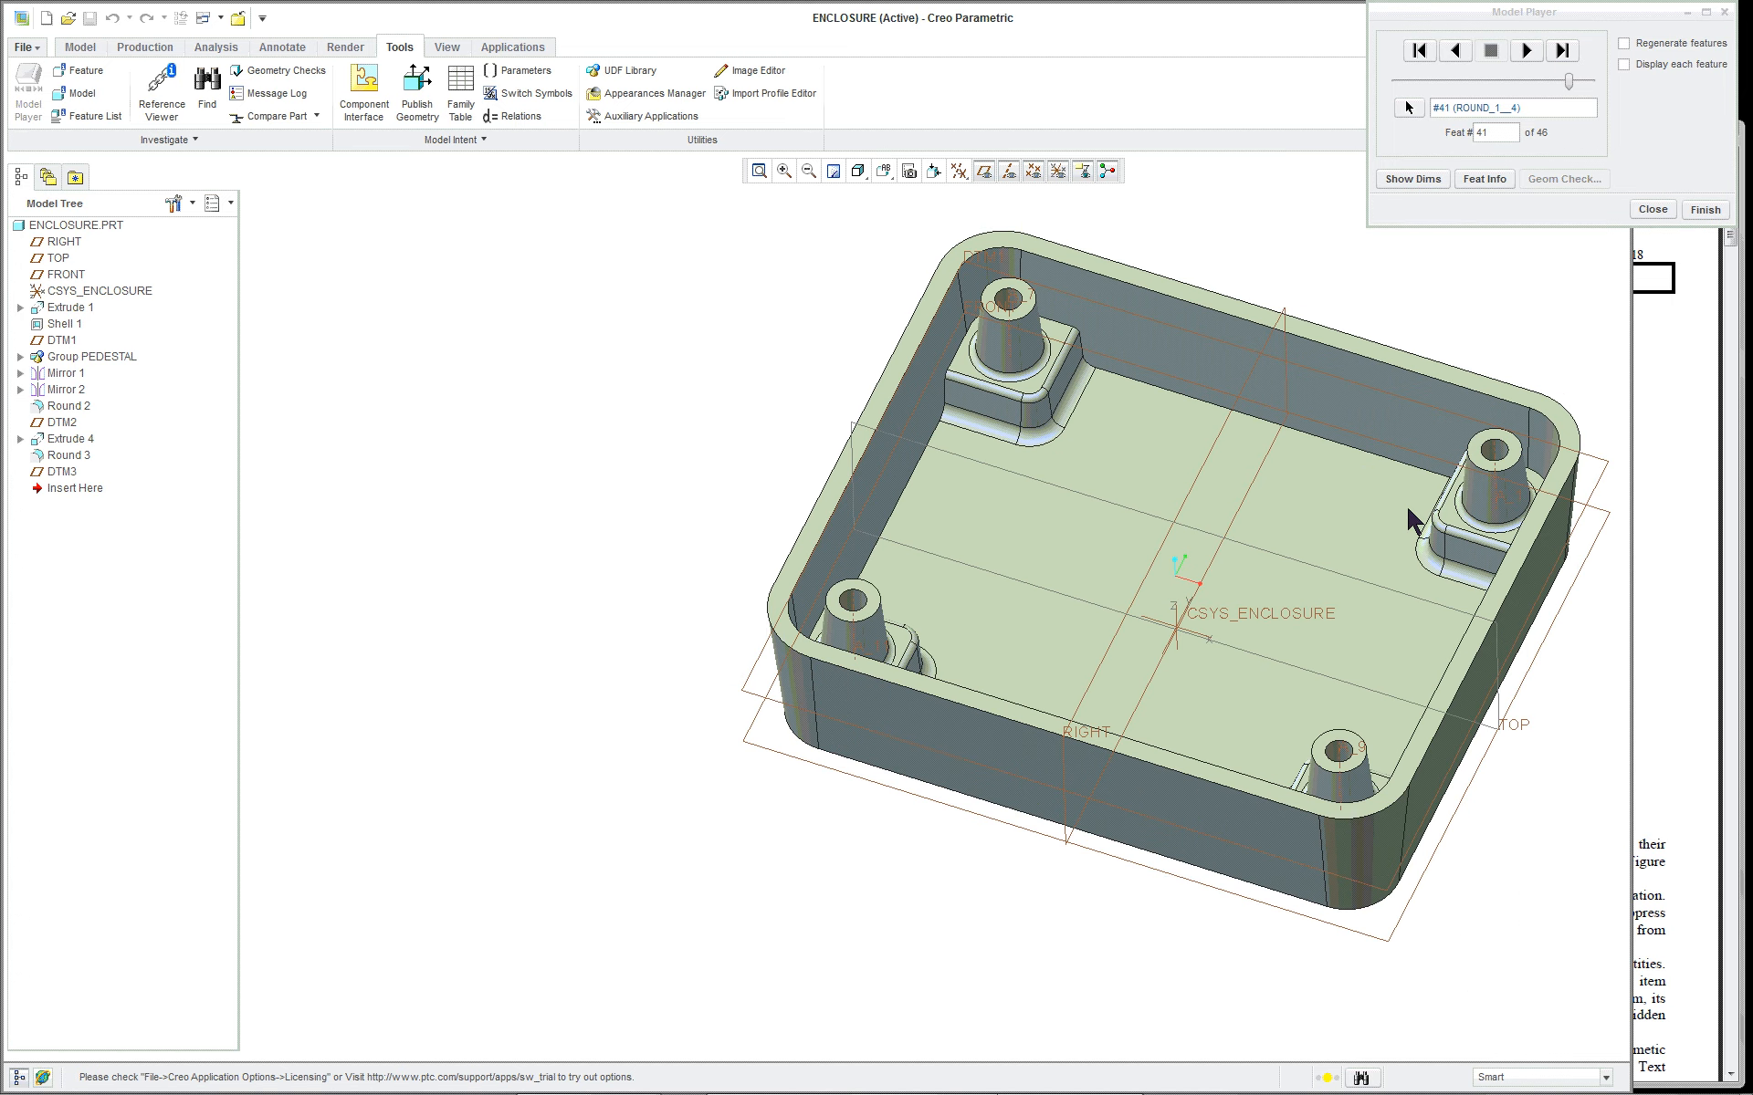
scroll(1608, 485, down, 3)
scroll(1609, 484, down, 2)
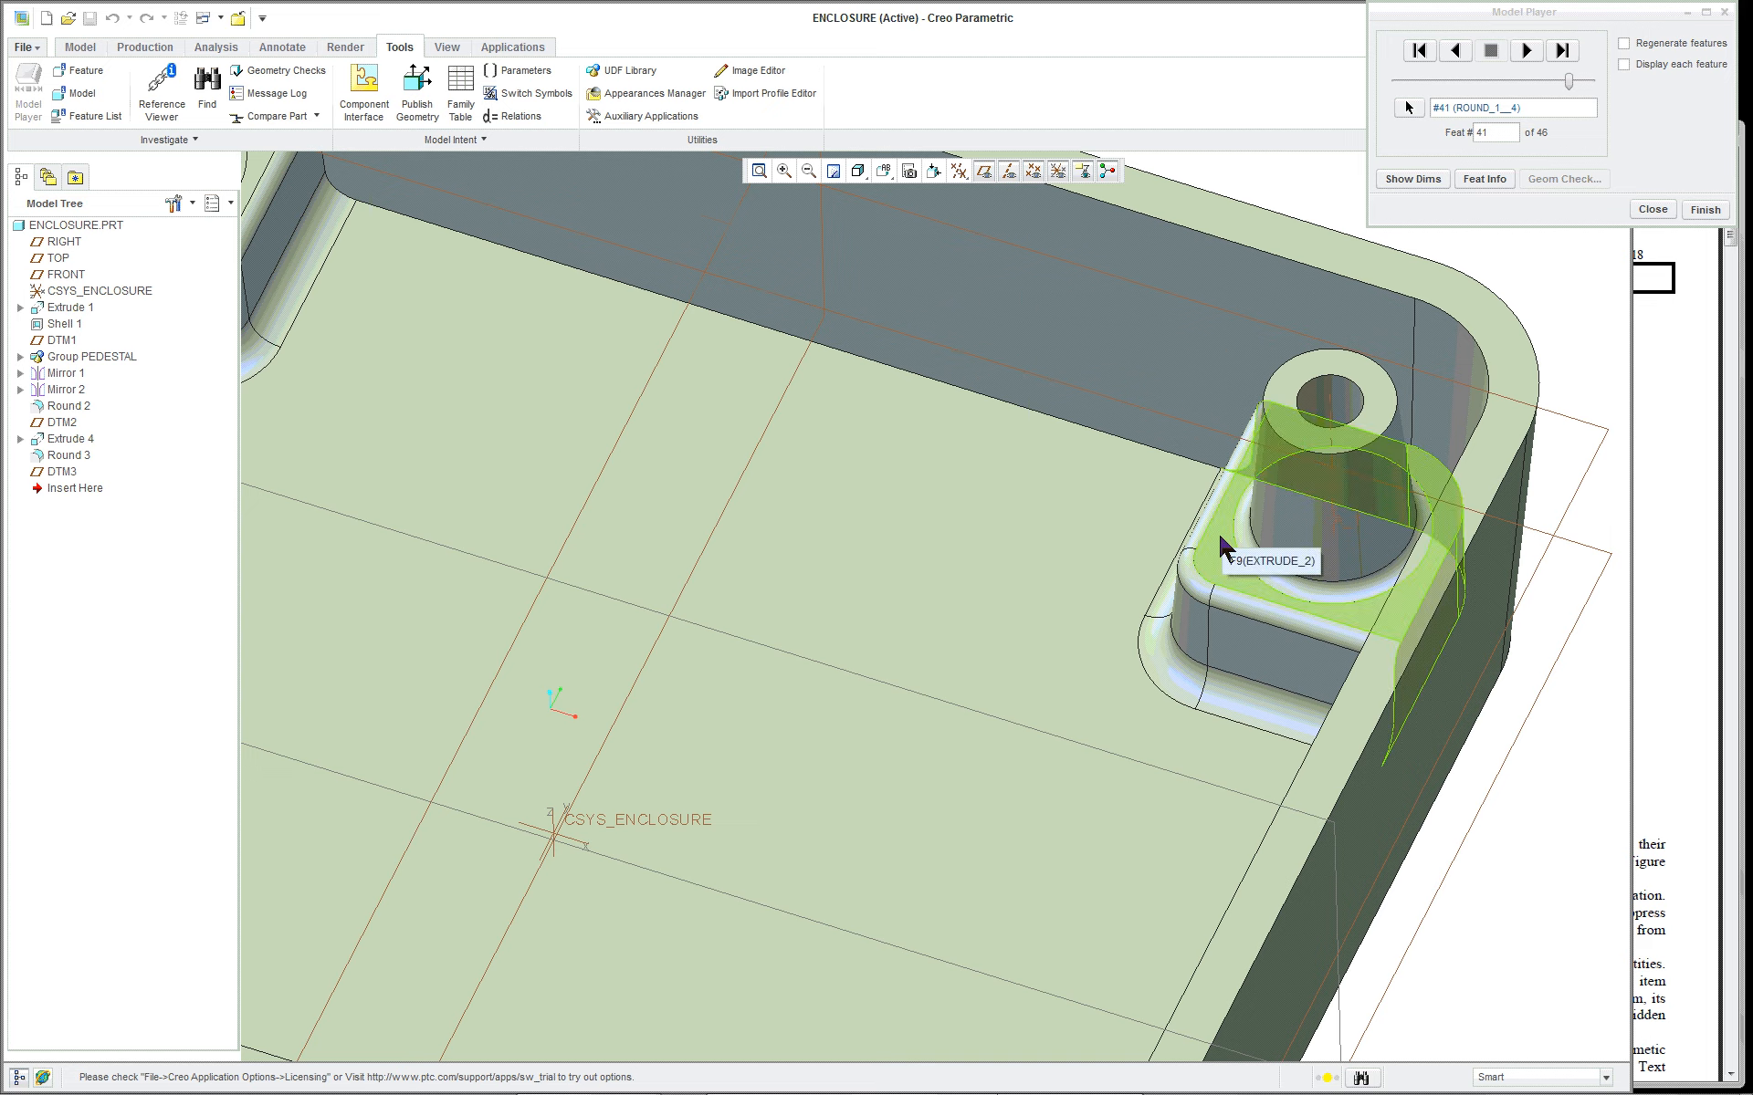
scroll(1252, 556, down, 3)
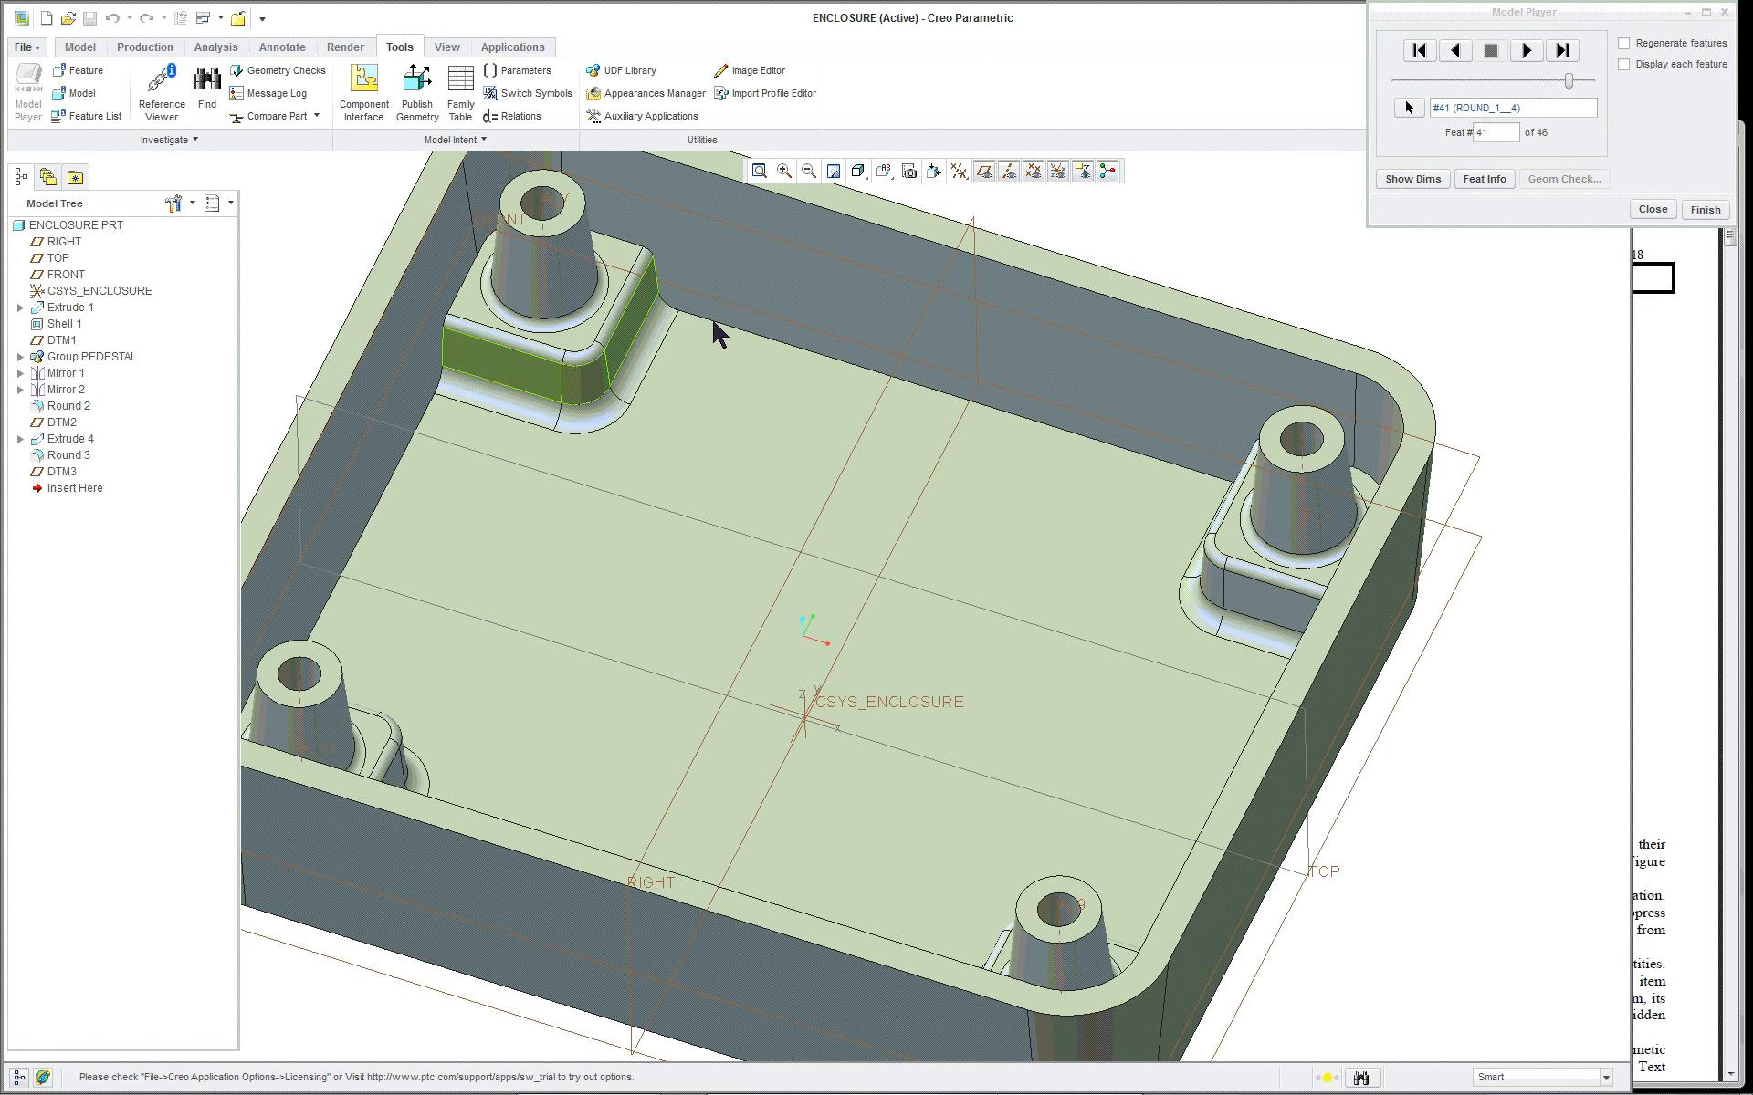
scroll(954, 301, down, 2)
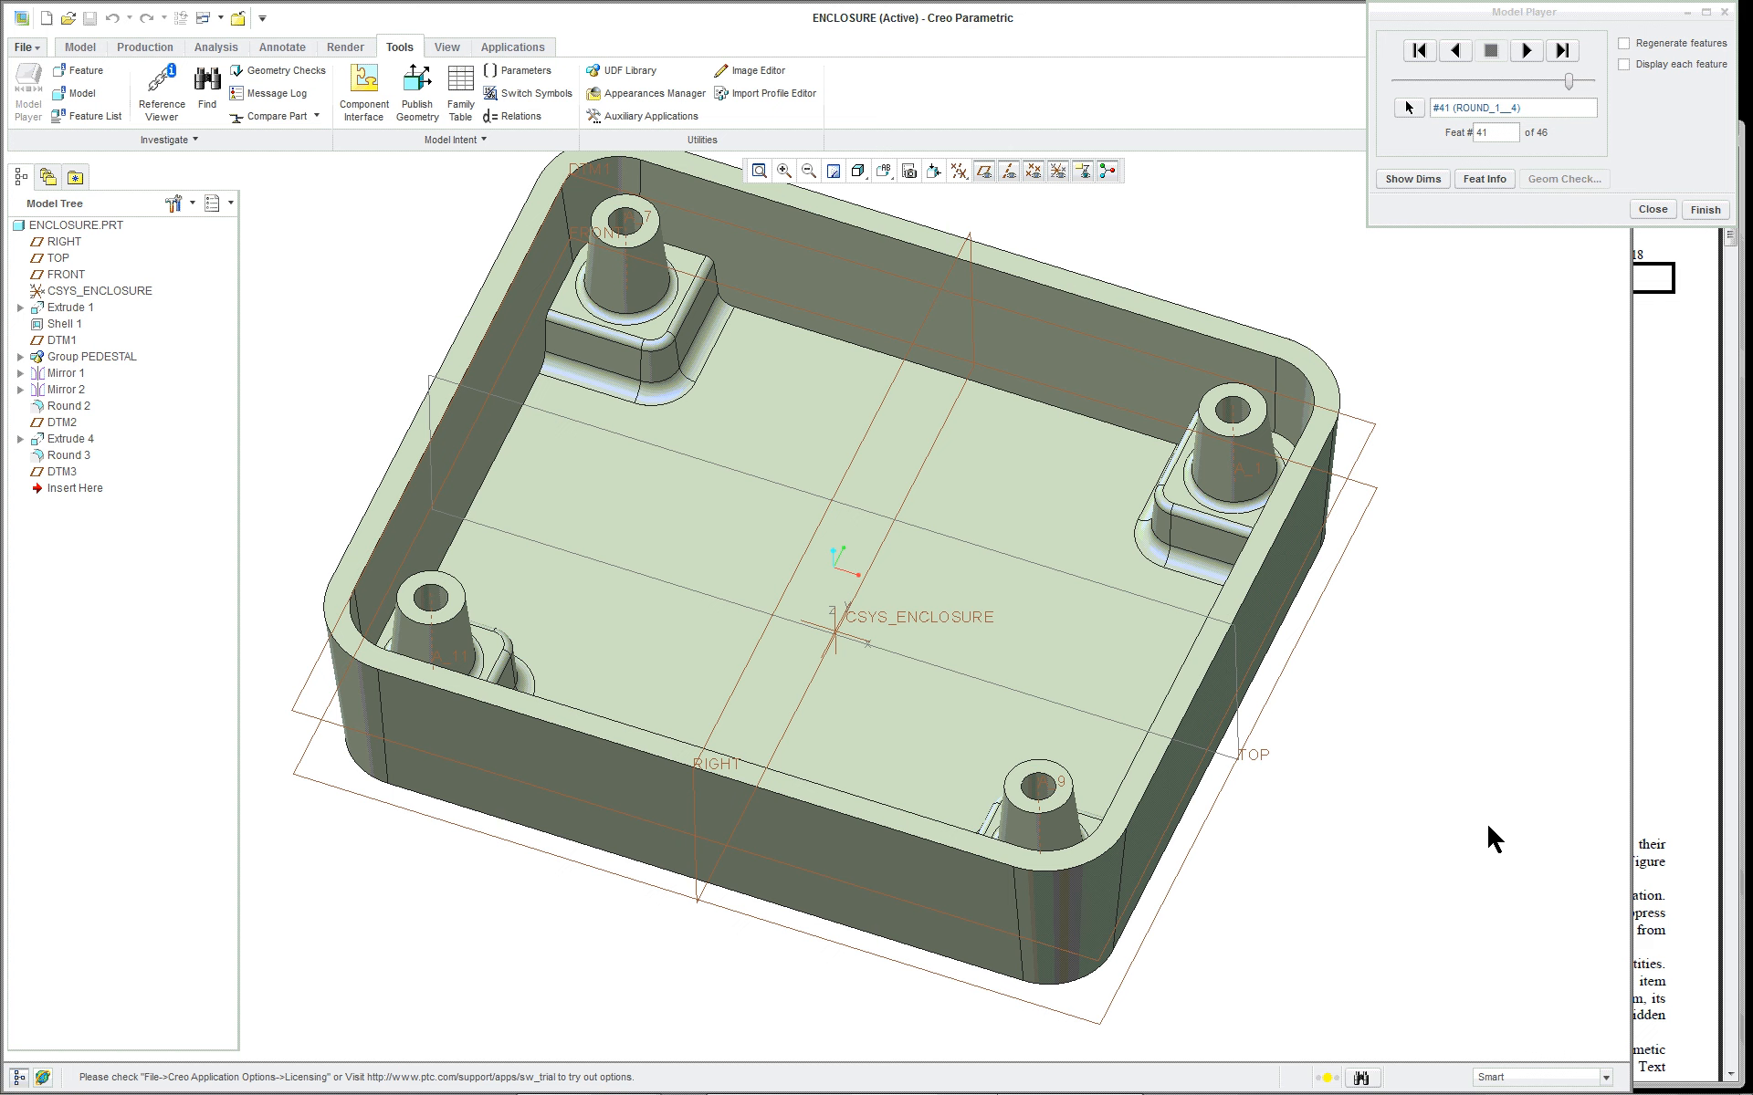
Play forward to Round 2, compare it with the preceding feature and examine how it runs along the floor and around the pedestals
click(1528, 52)
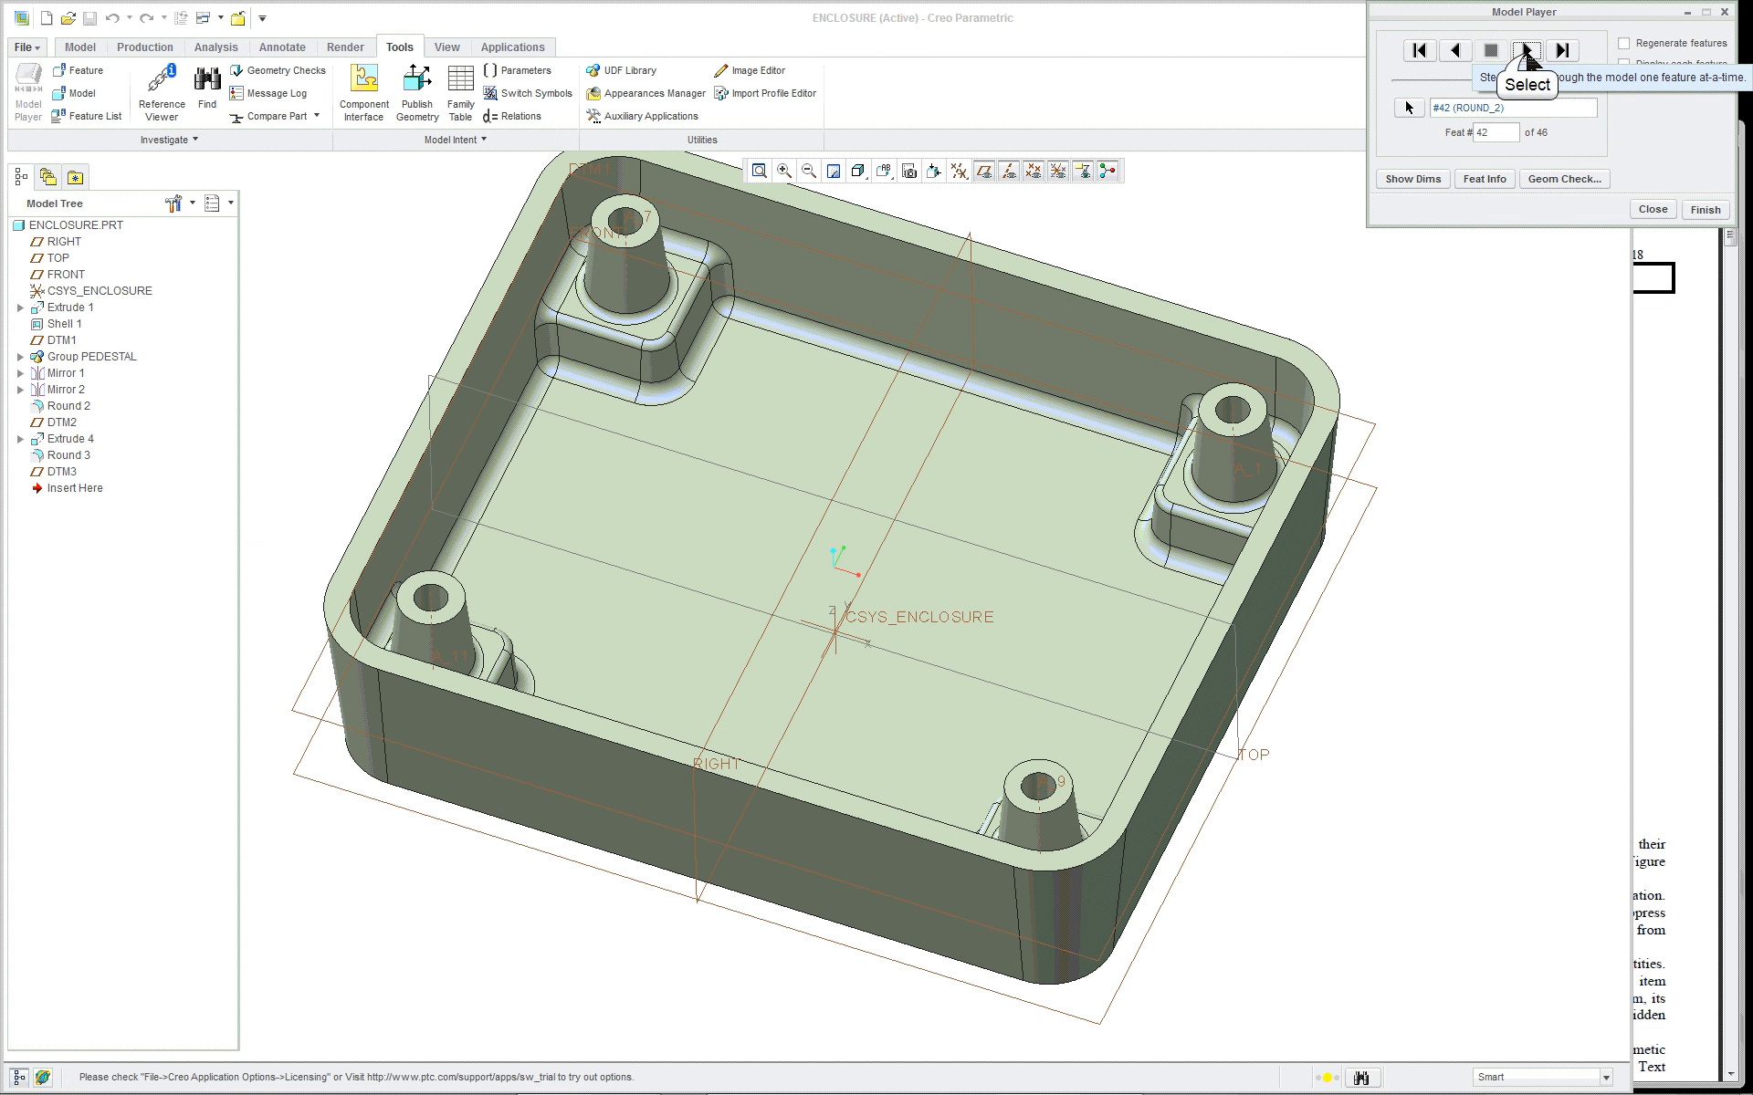
click(1456, 51)
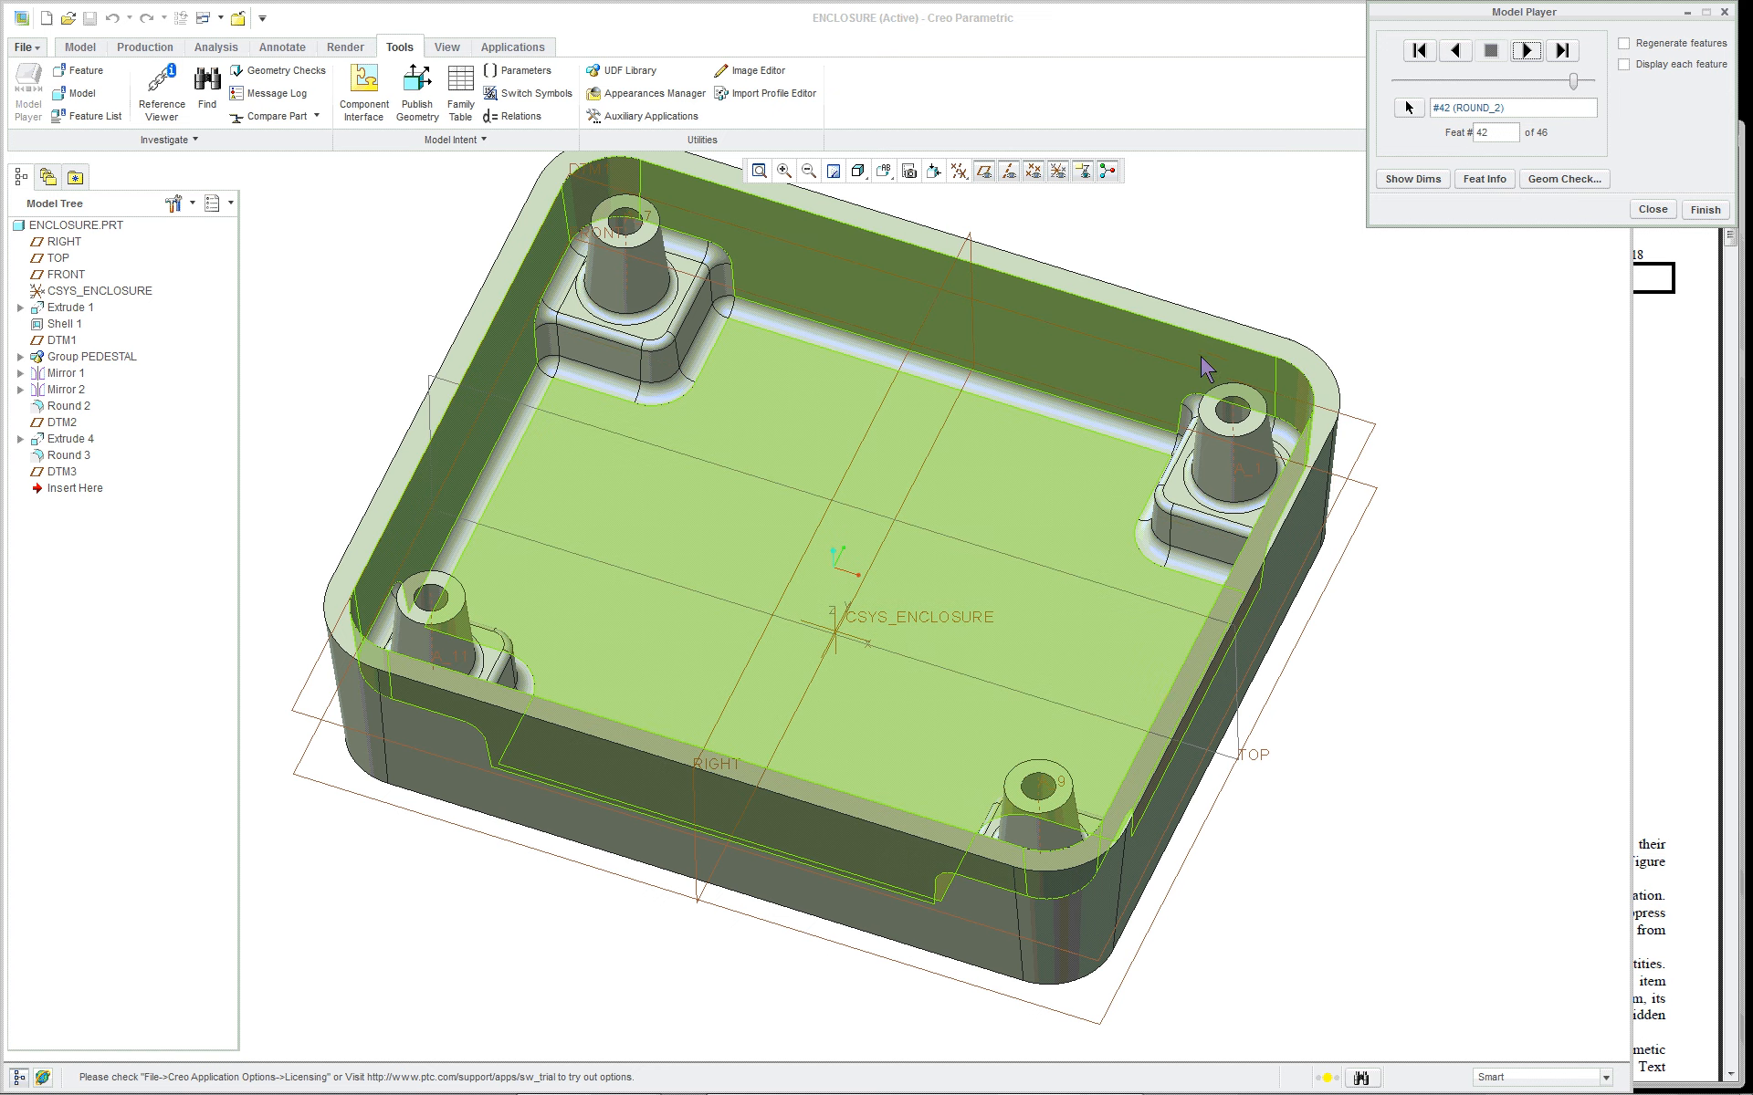
middle_drag(1208, 361, 1330, 321)
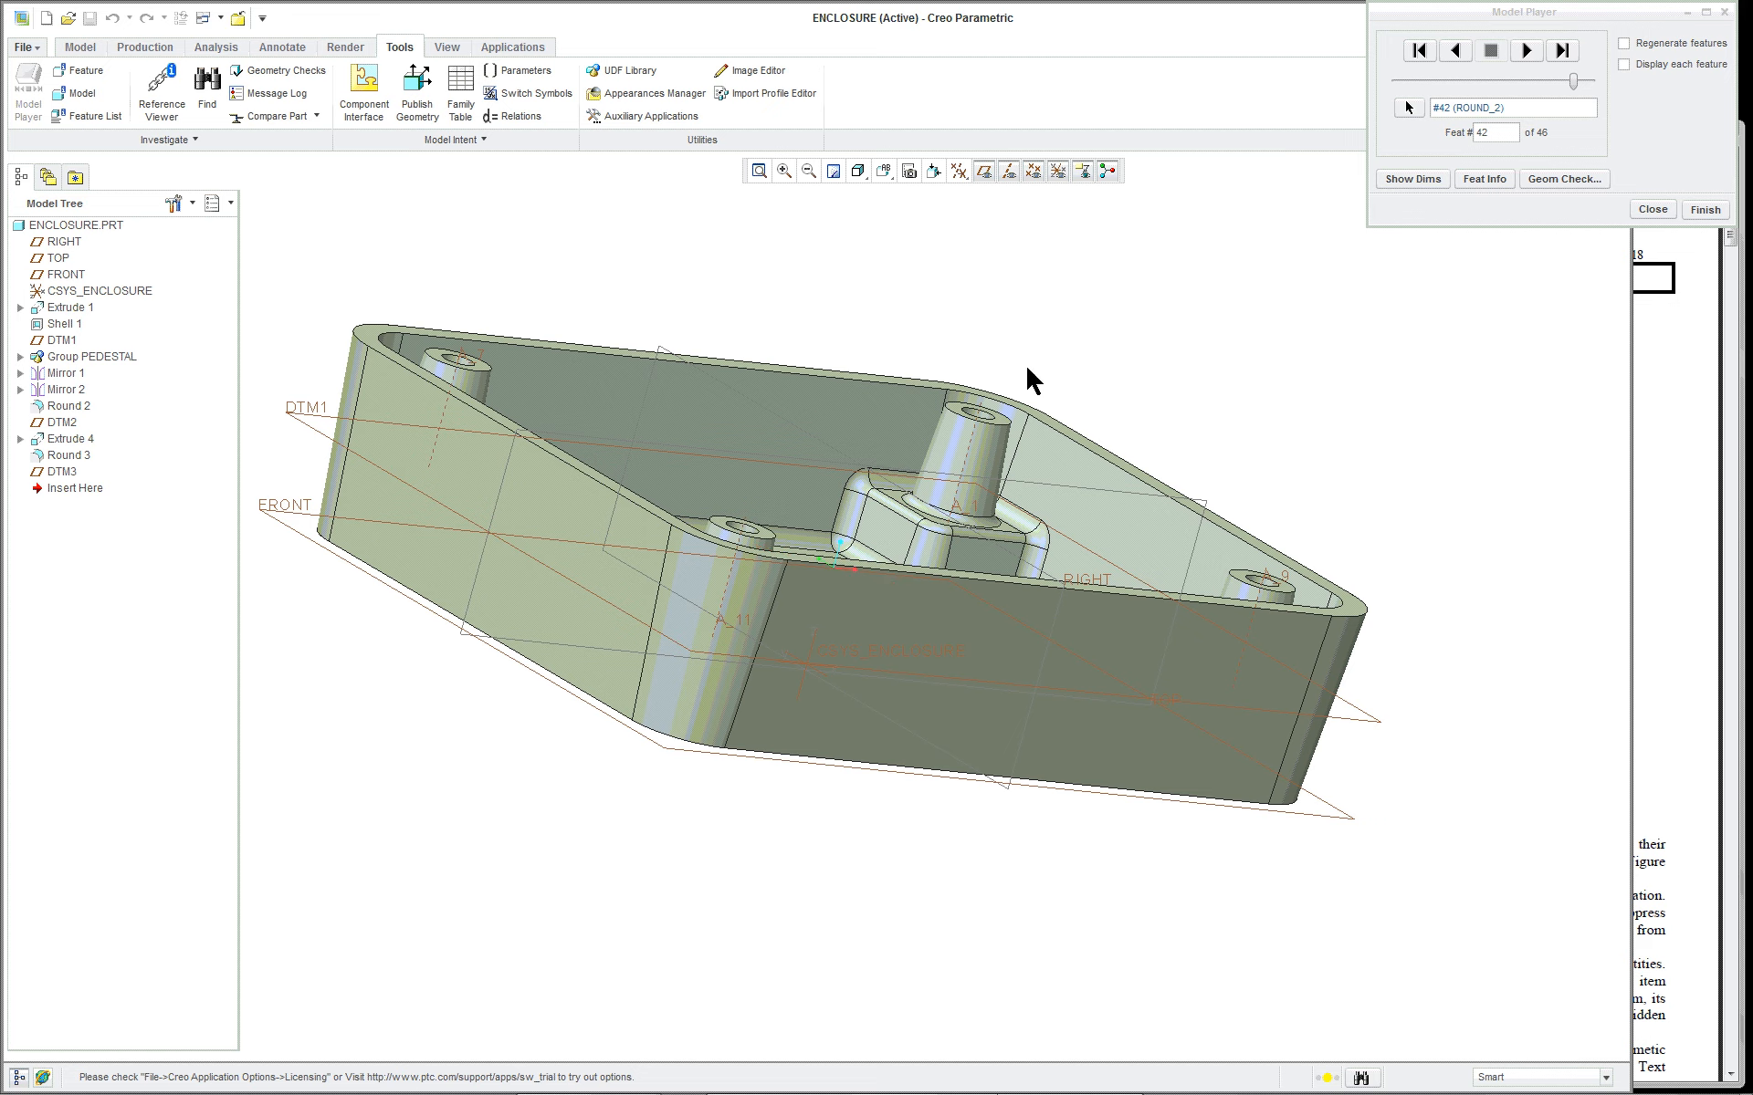
scroll(1026, 367, down, 3)
mouse_move(804, 500)
middle_down()
mouse_move(794, 551)
mouse_move(786, 514)
mouse_move(790, 532)
middle_up()
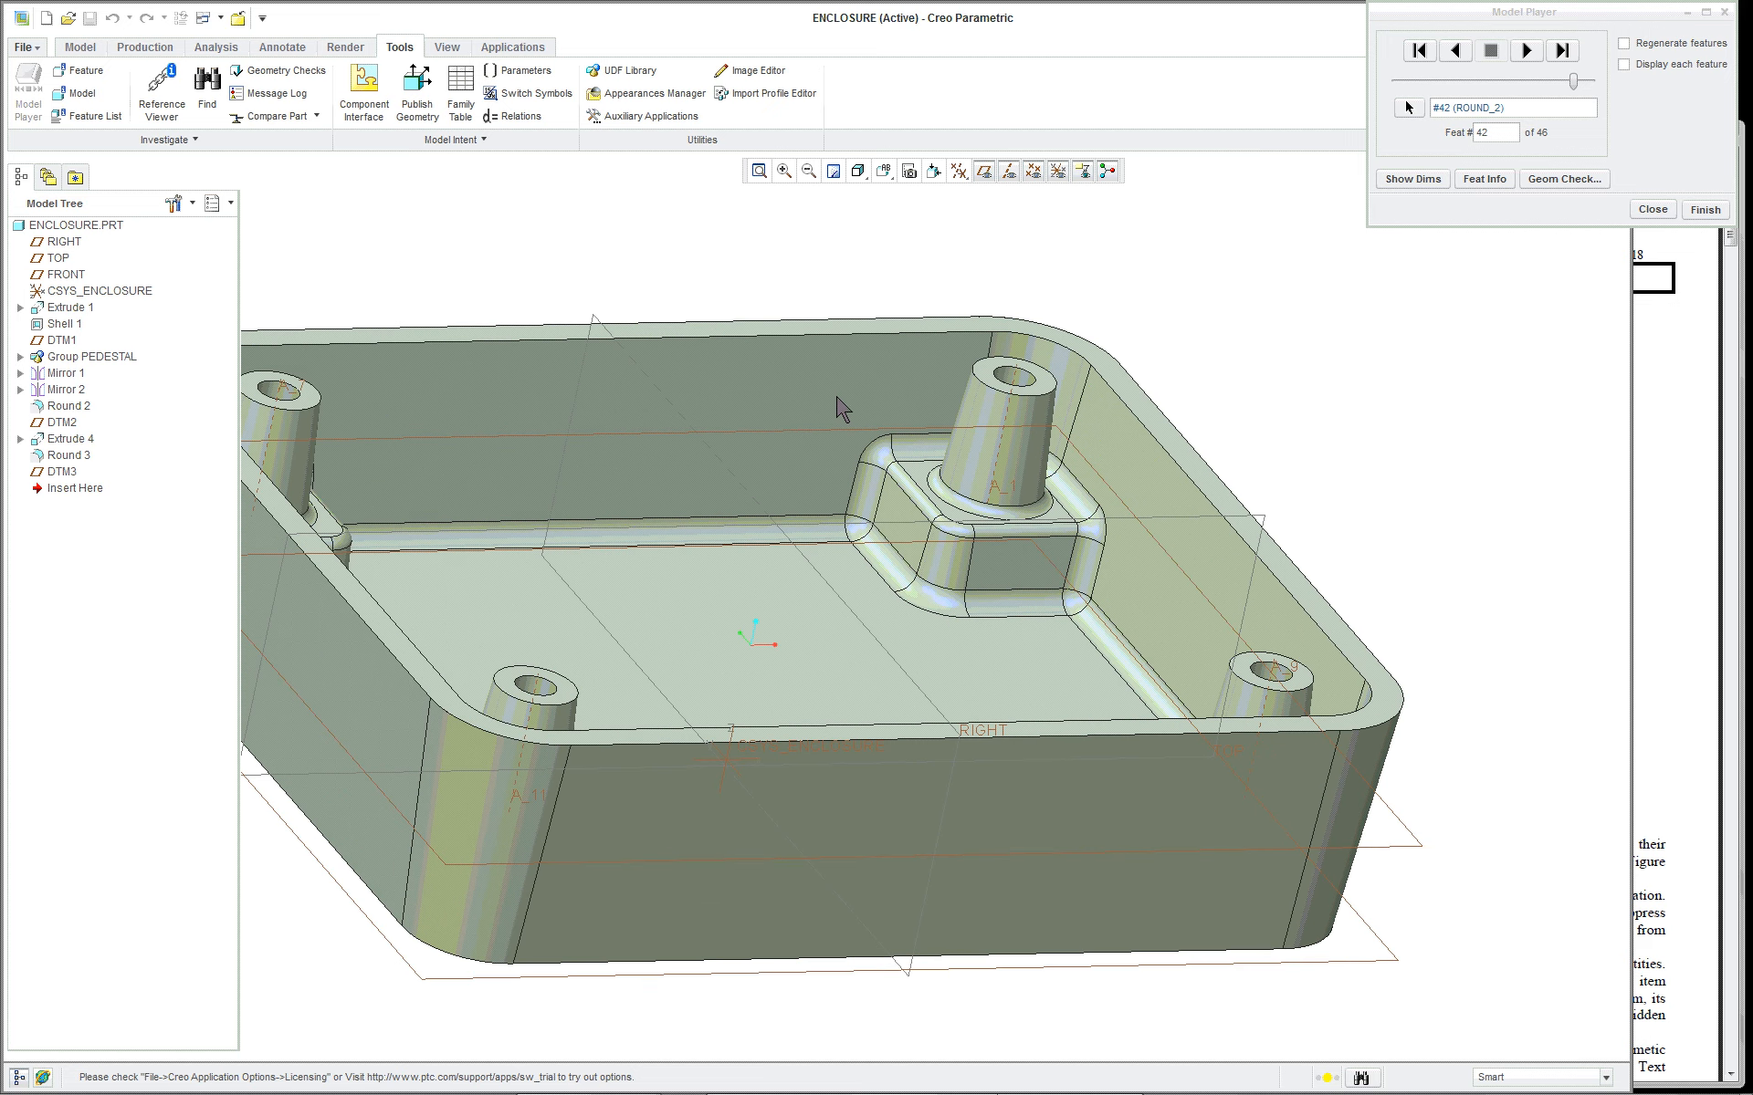
scroll(946, 487, down, 3)
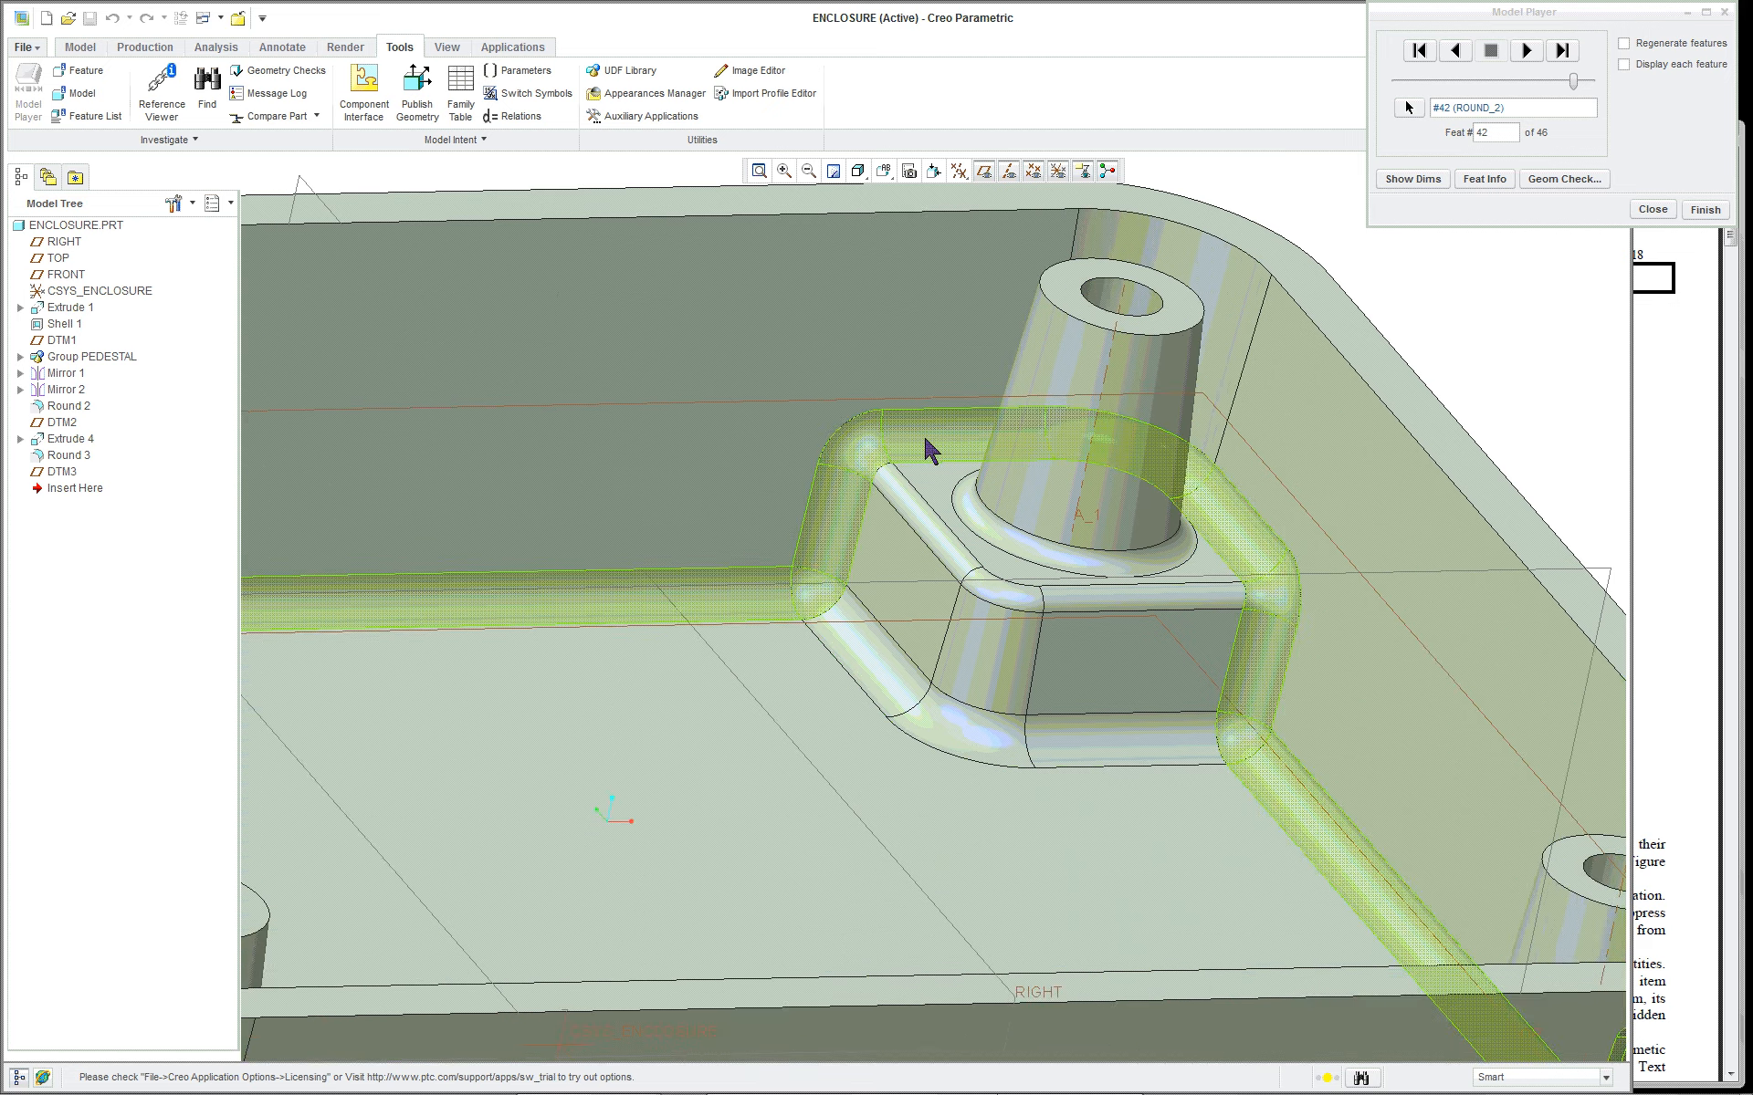
scroll(923, 434, up, 5)
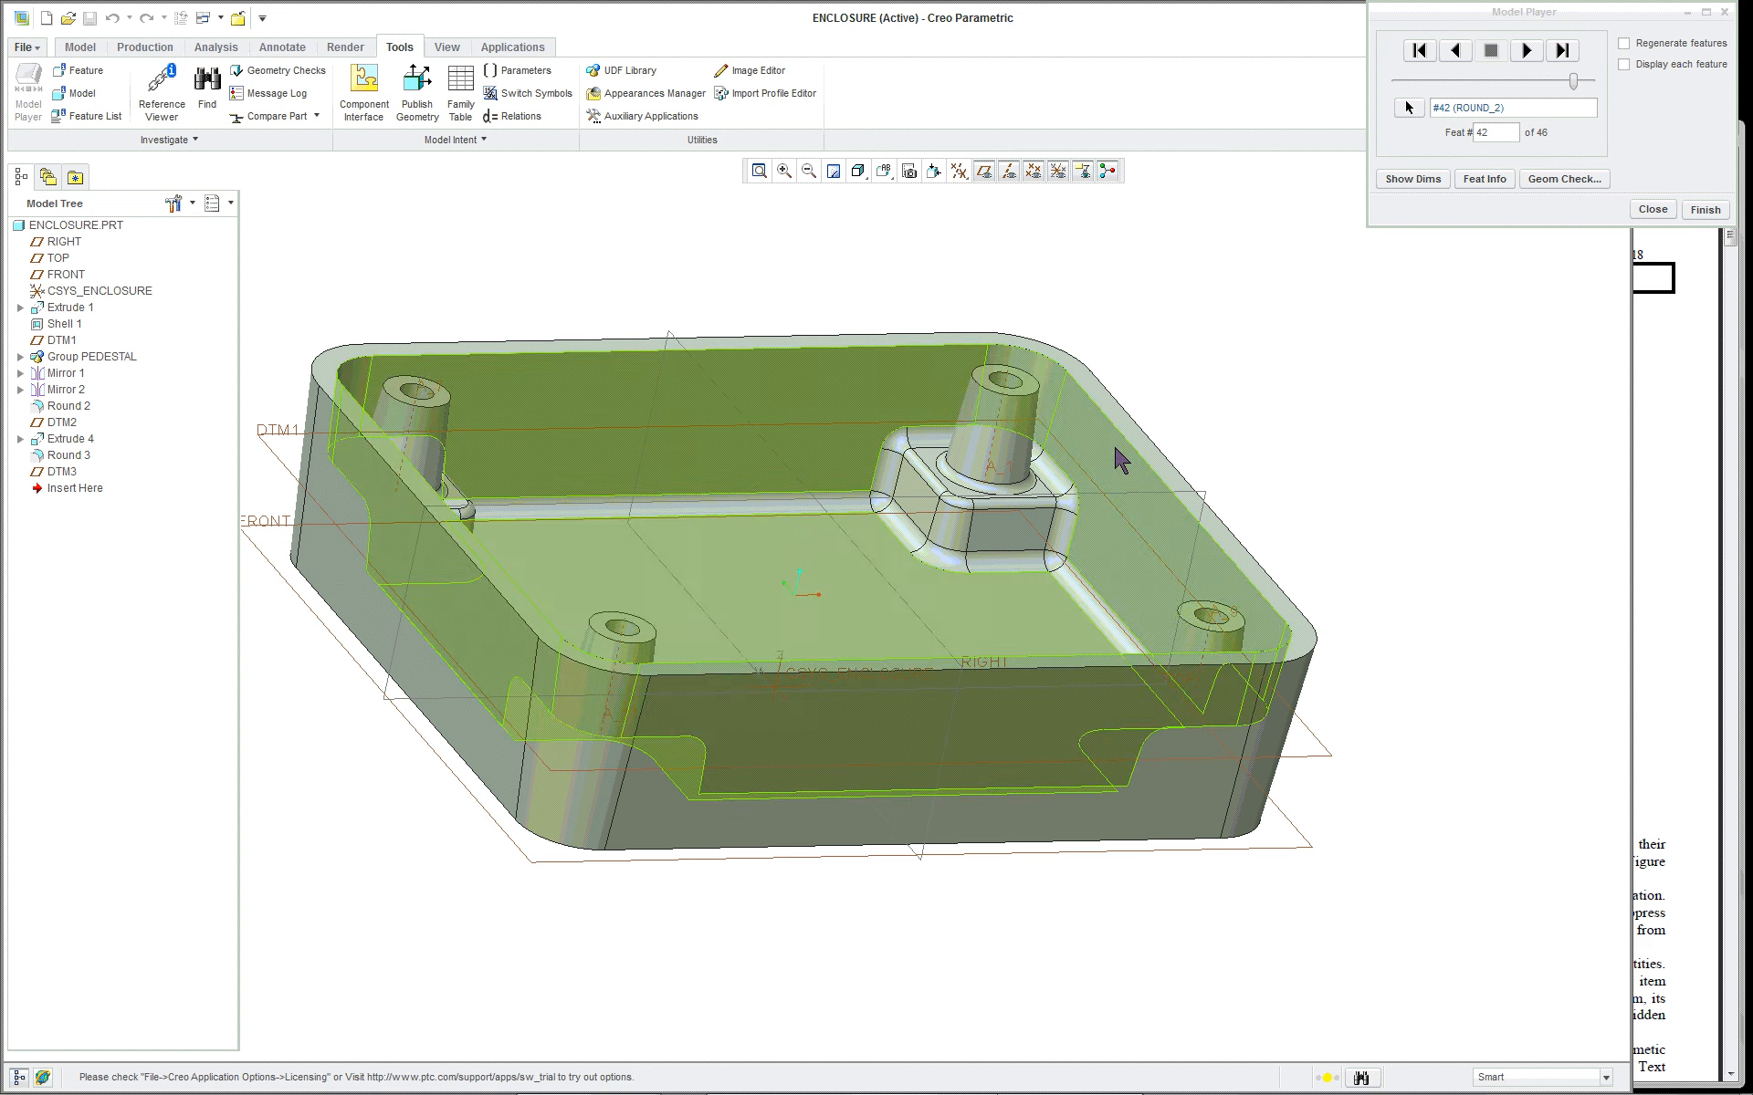
Play forward to datum plane DTM2, display its dimensions and continue to the raised text of Extrude 4
click(1527, 53)
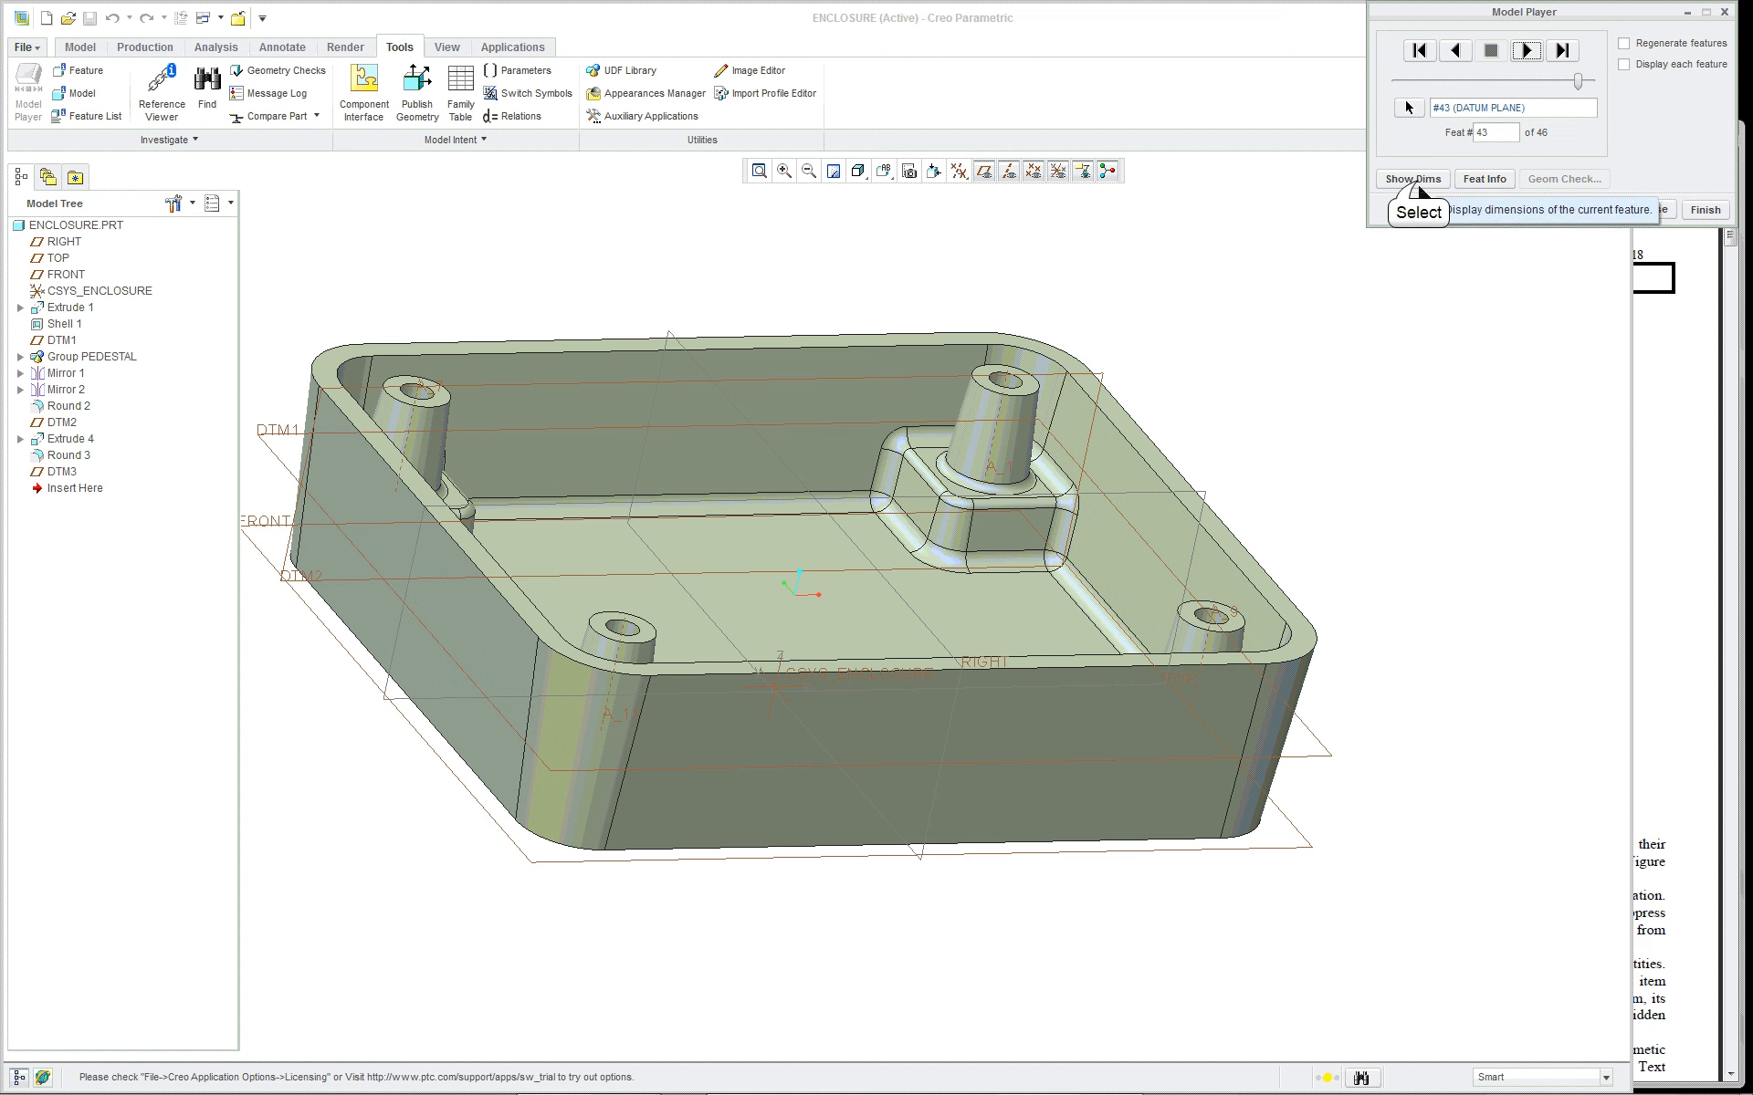
click(1418, 183)
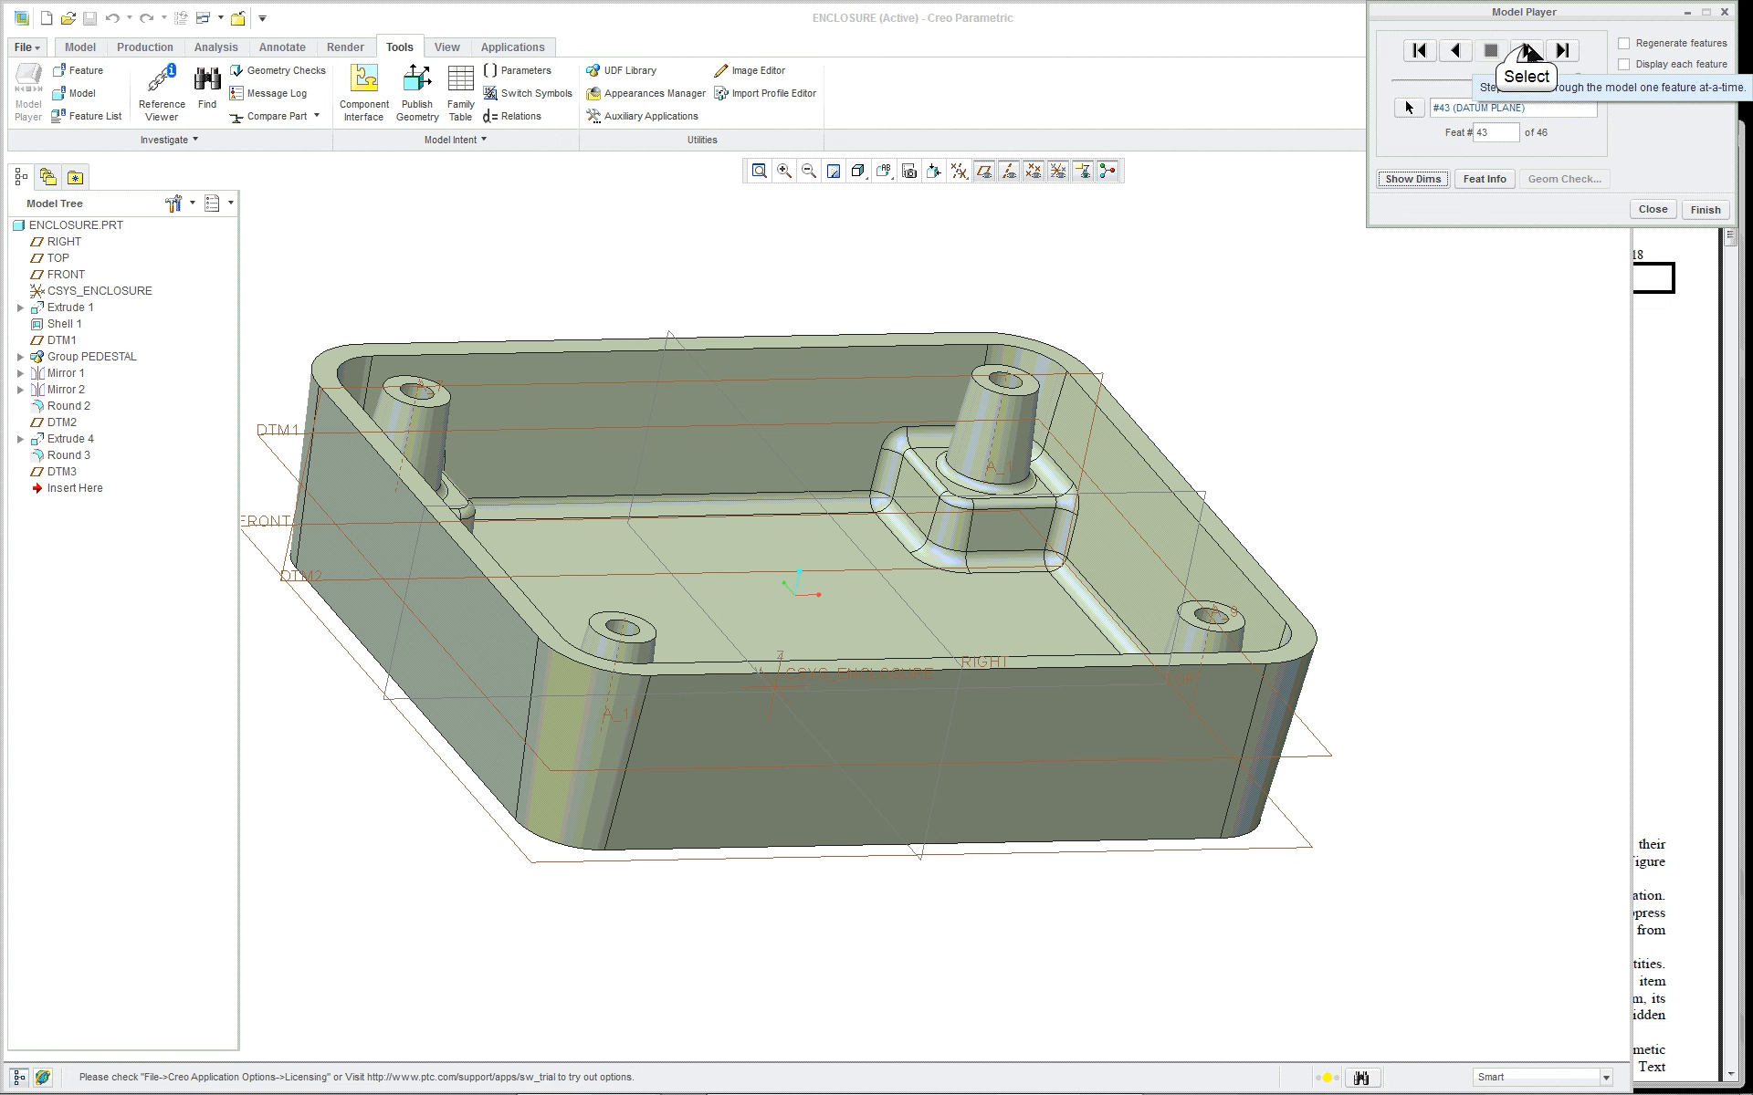
click(1527, 52)
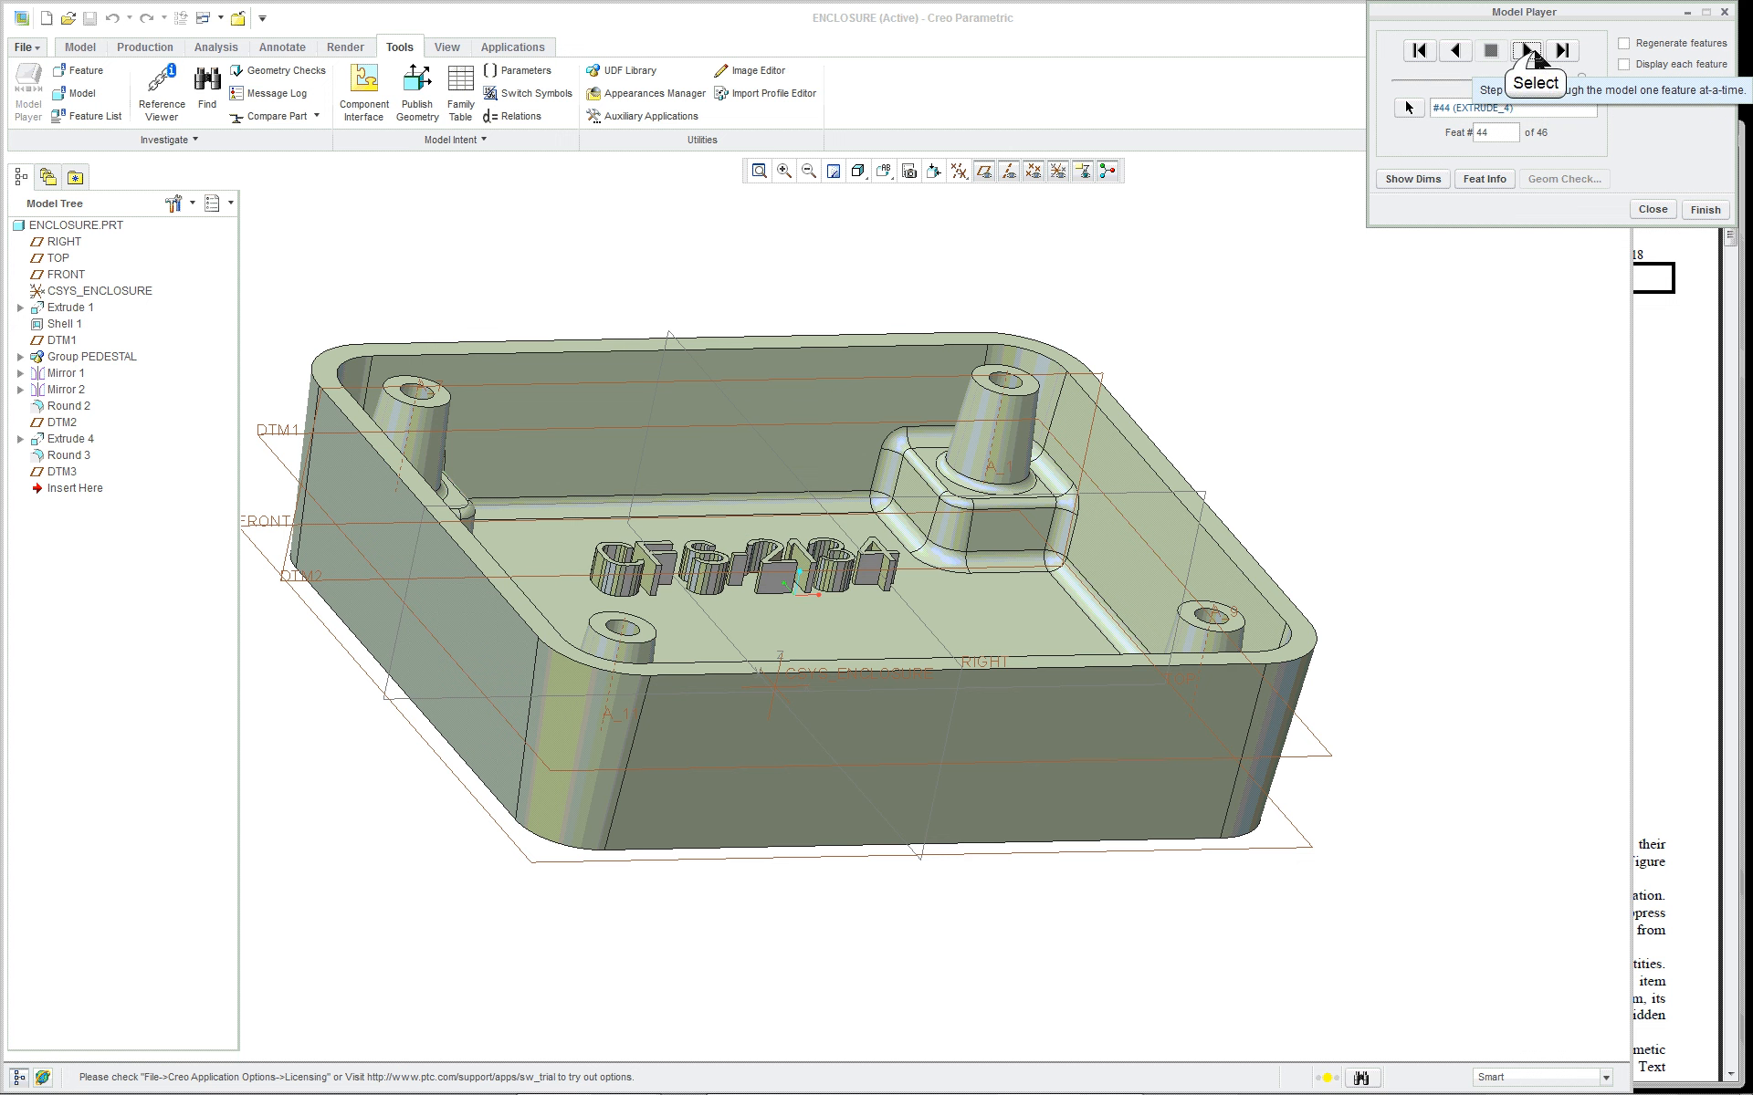
Play forward through Round 3 on the outer bottom edge to the final datum plane DTM3 and display its dimensions
click(1529, 51)
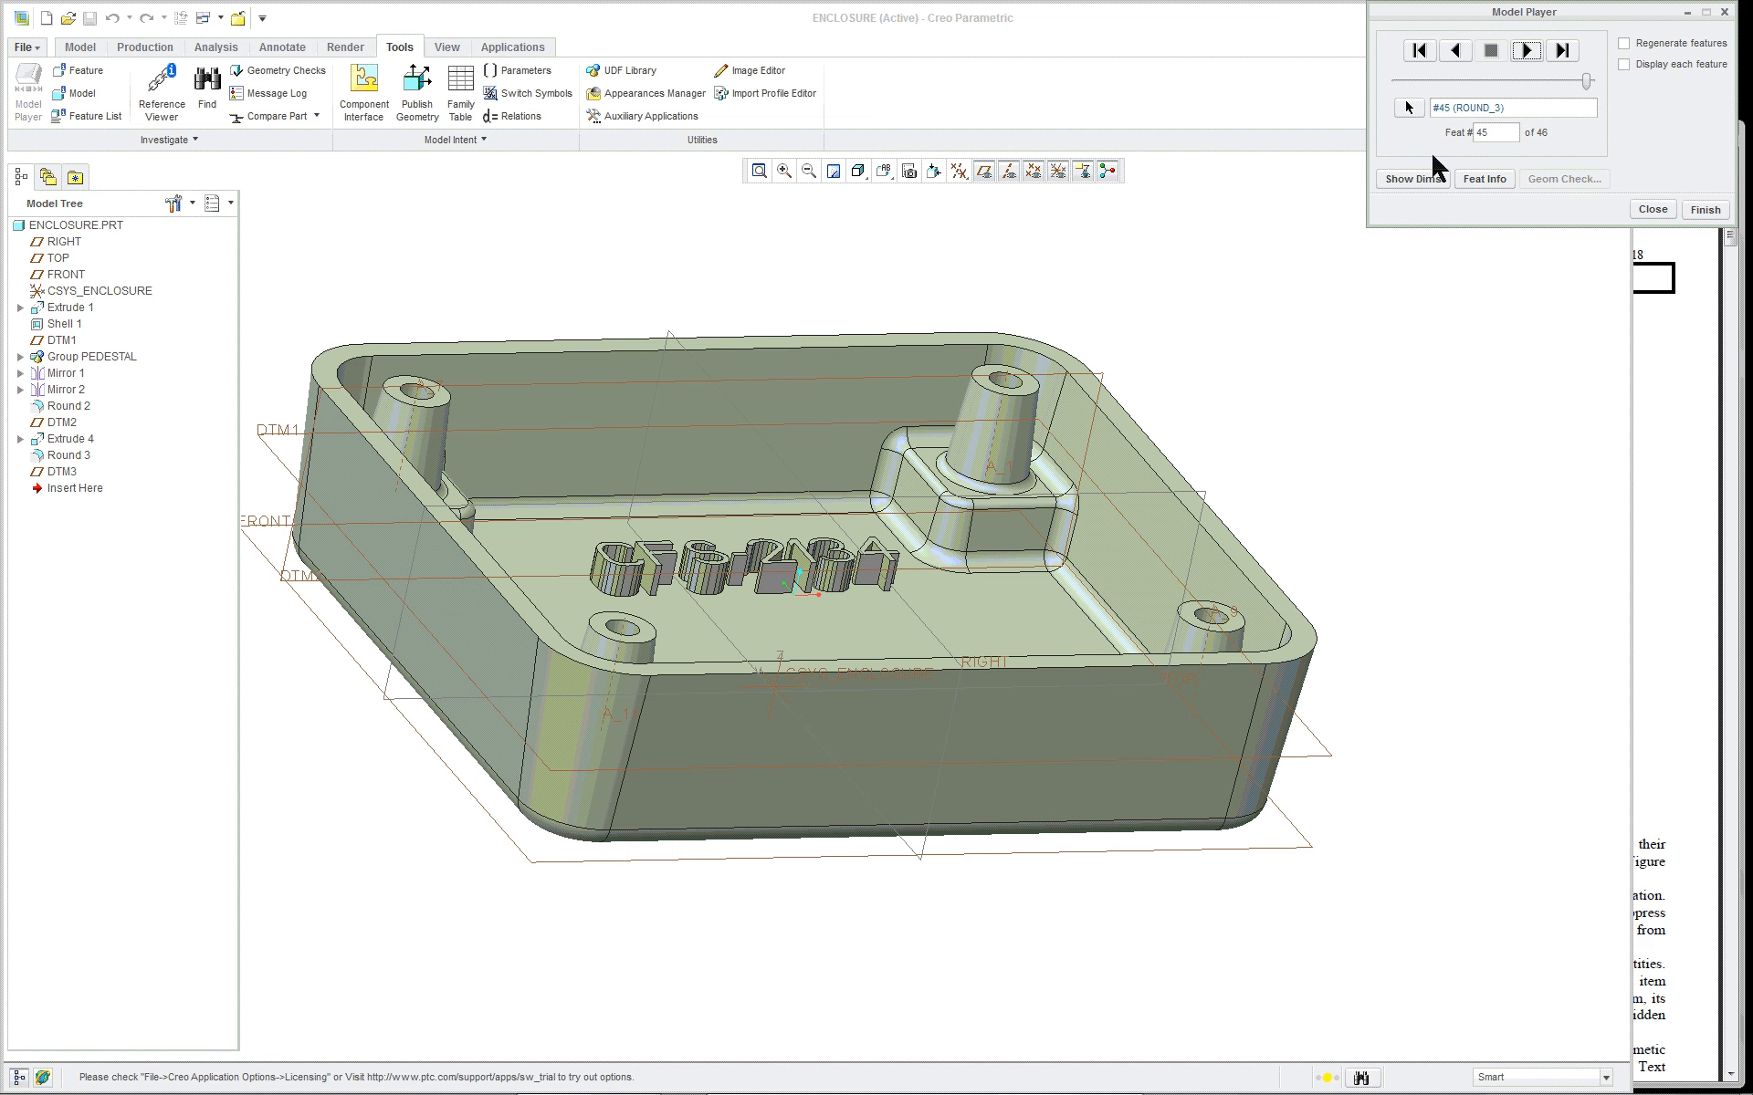
click(1525, 52)
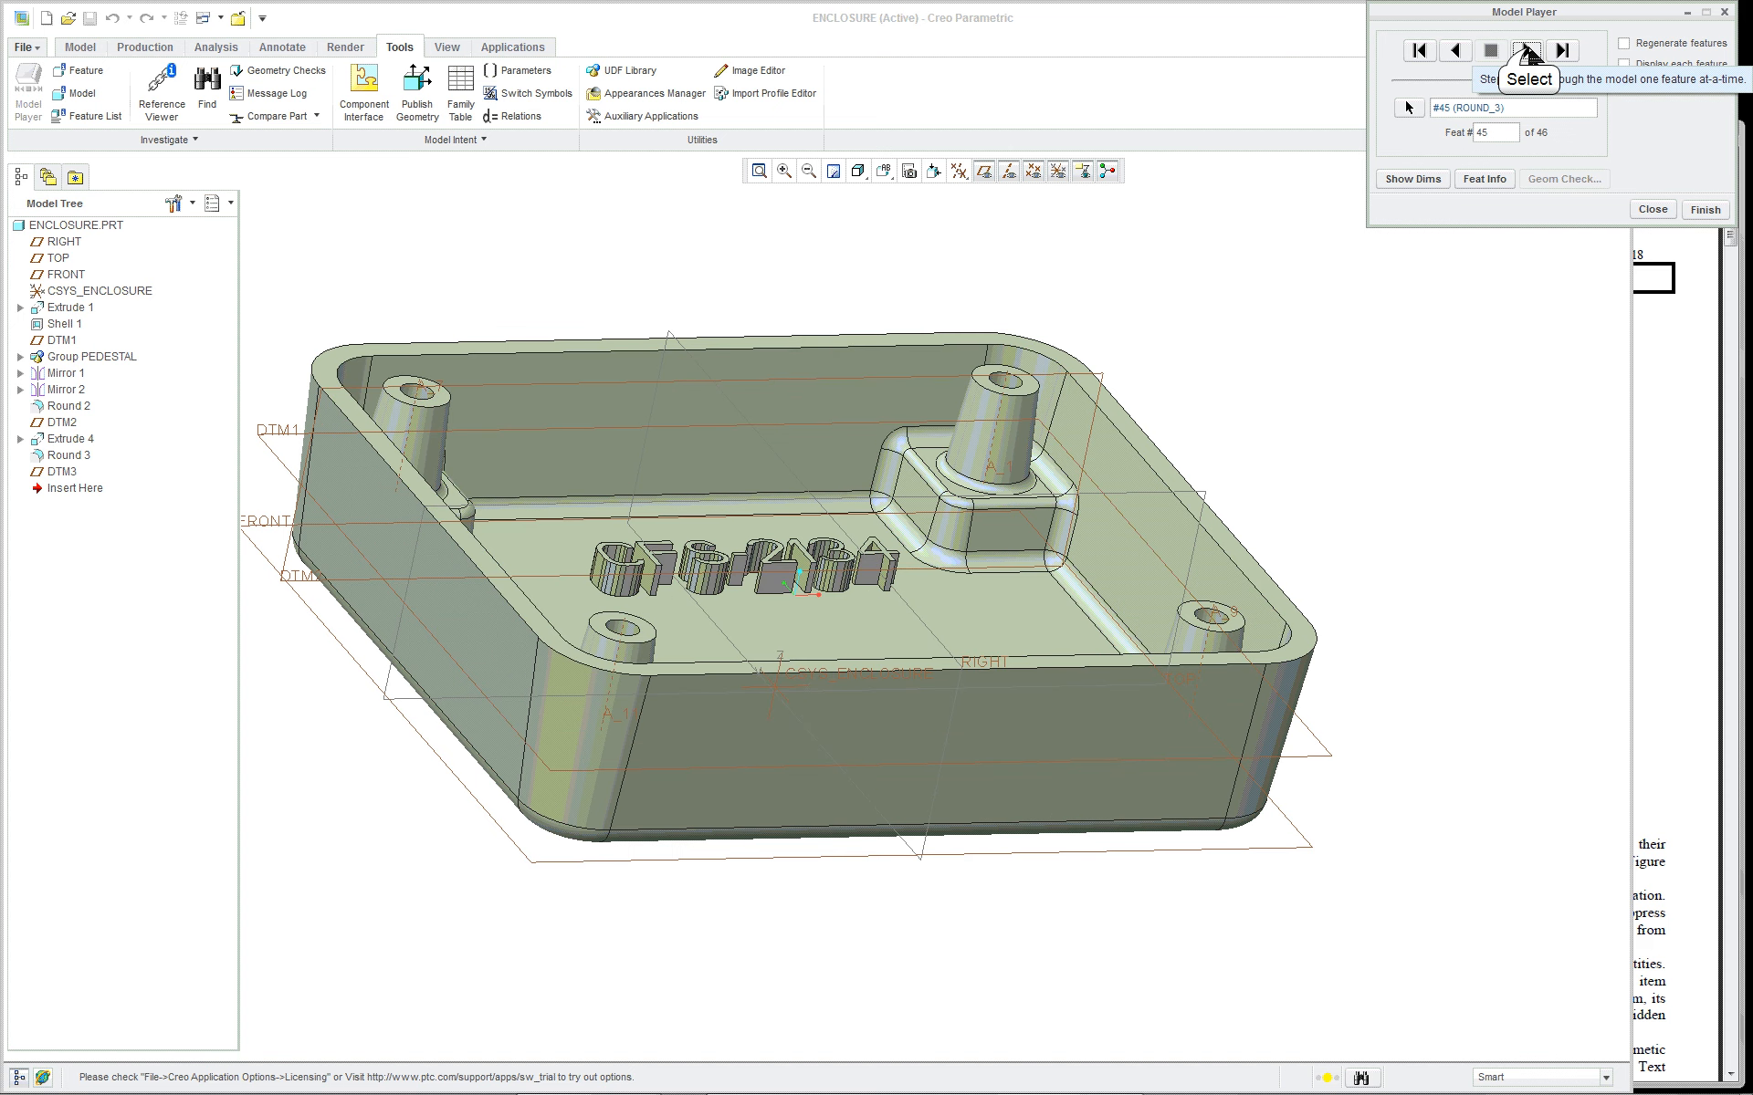
click(1410, 181)
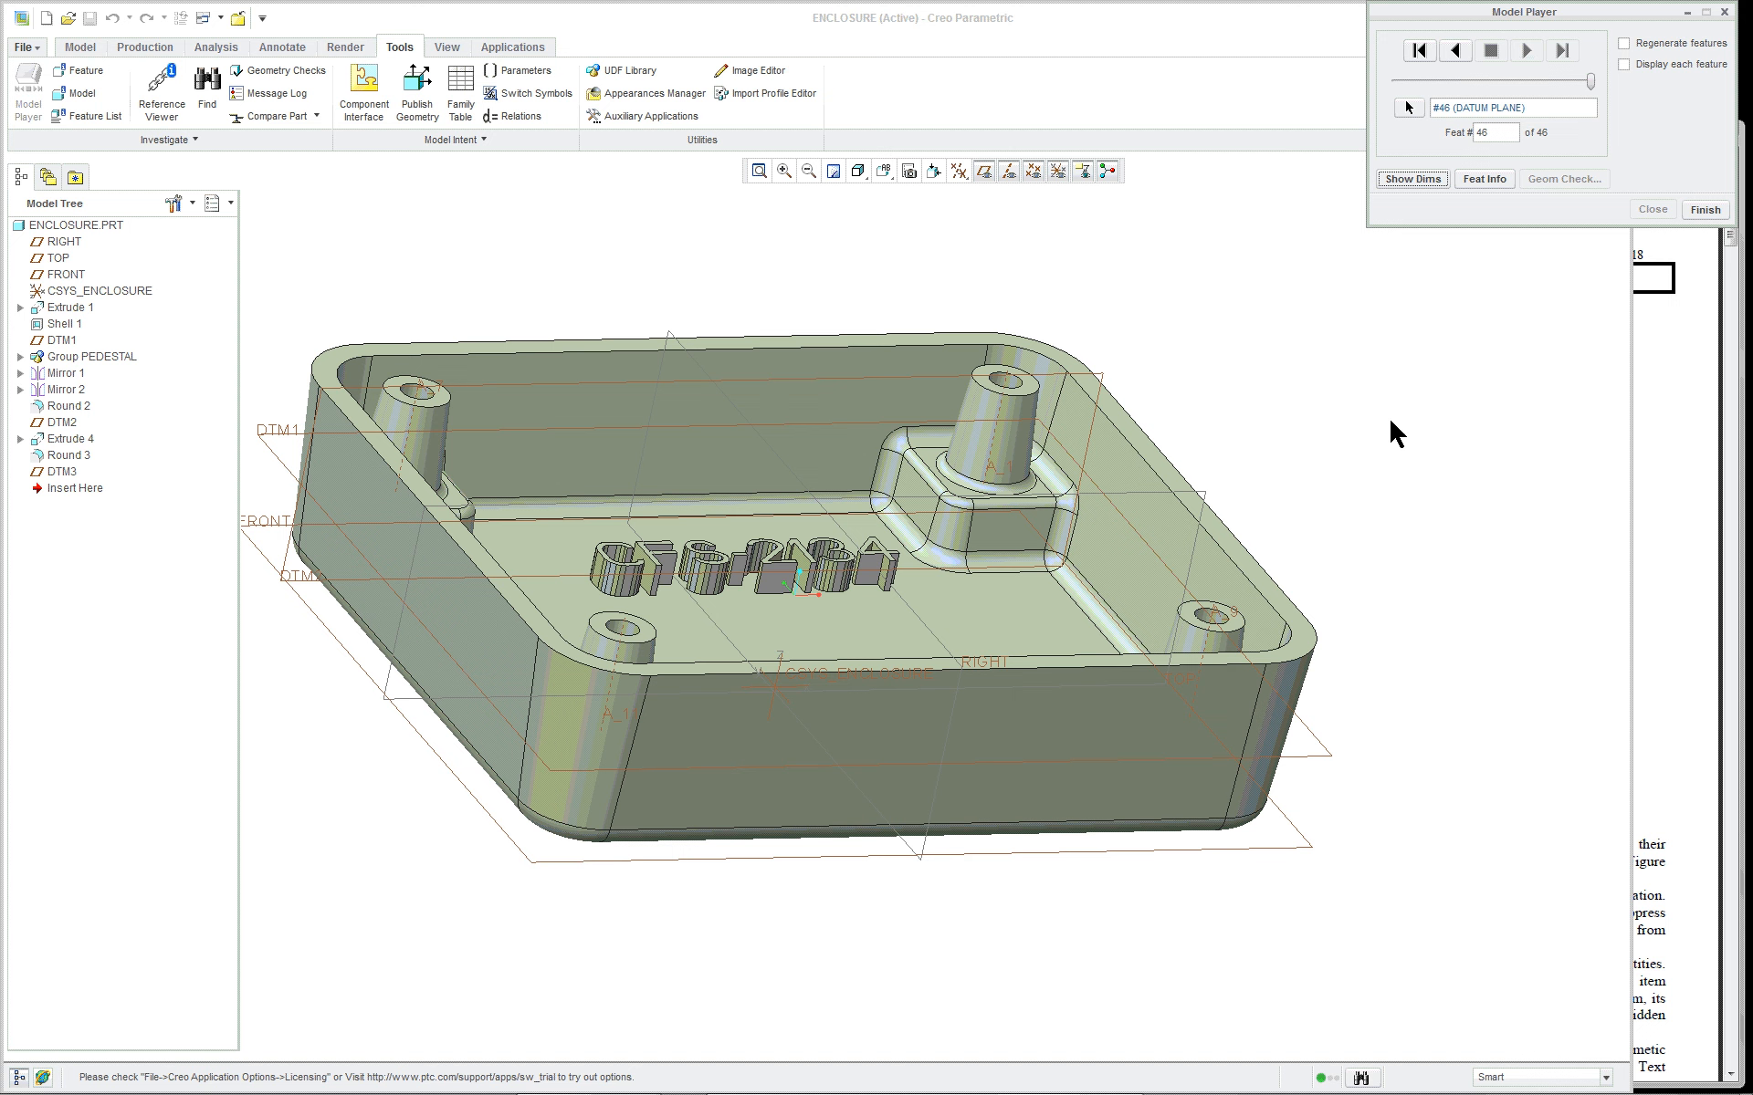
Close the Model Player and return the enclosure to its standard orientation
click(1724, 12)
click(884, 173)
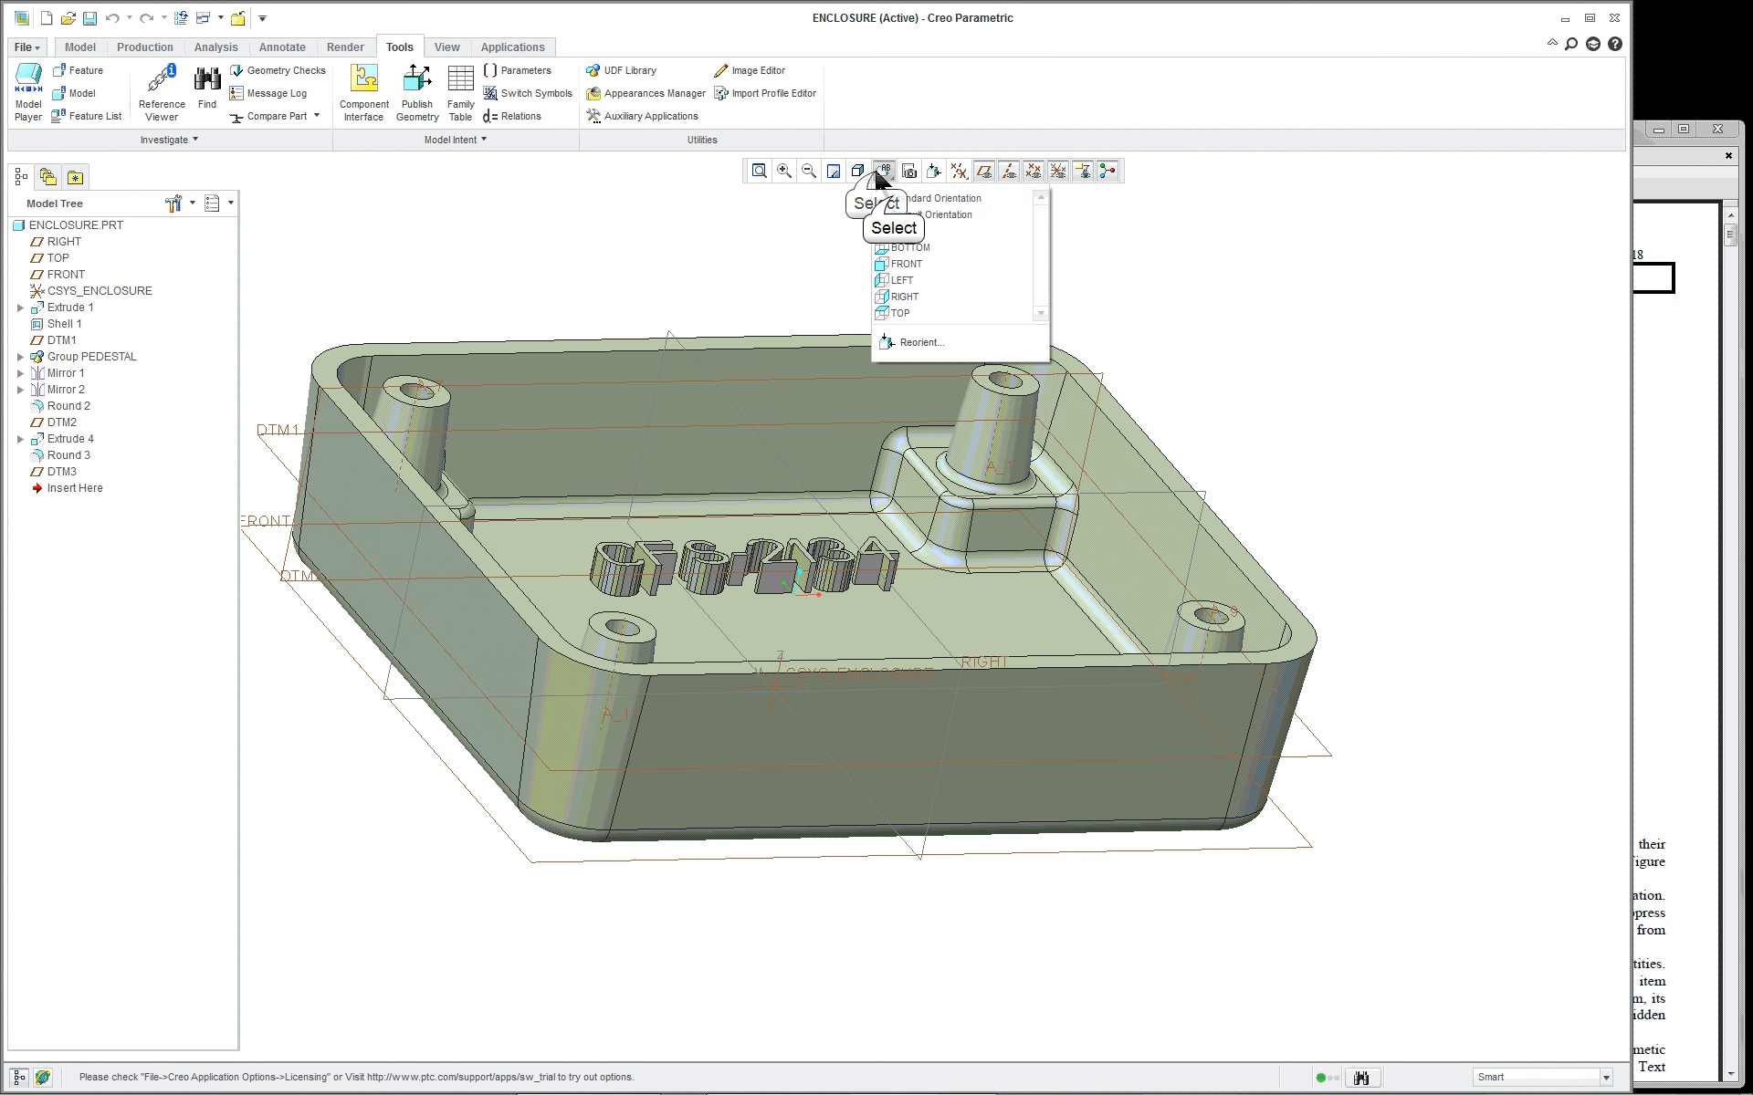
click(893, 199)
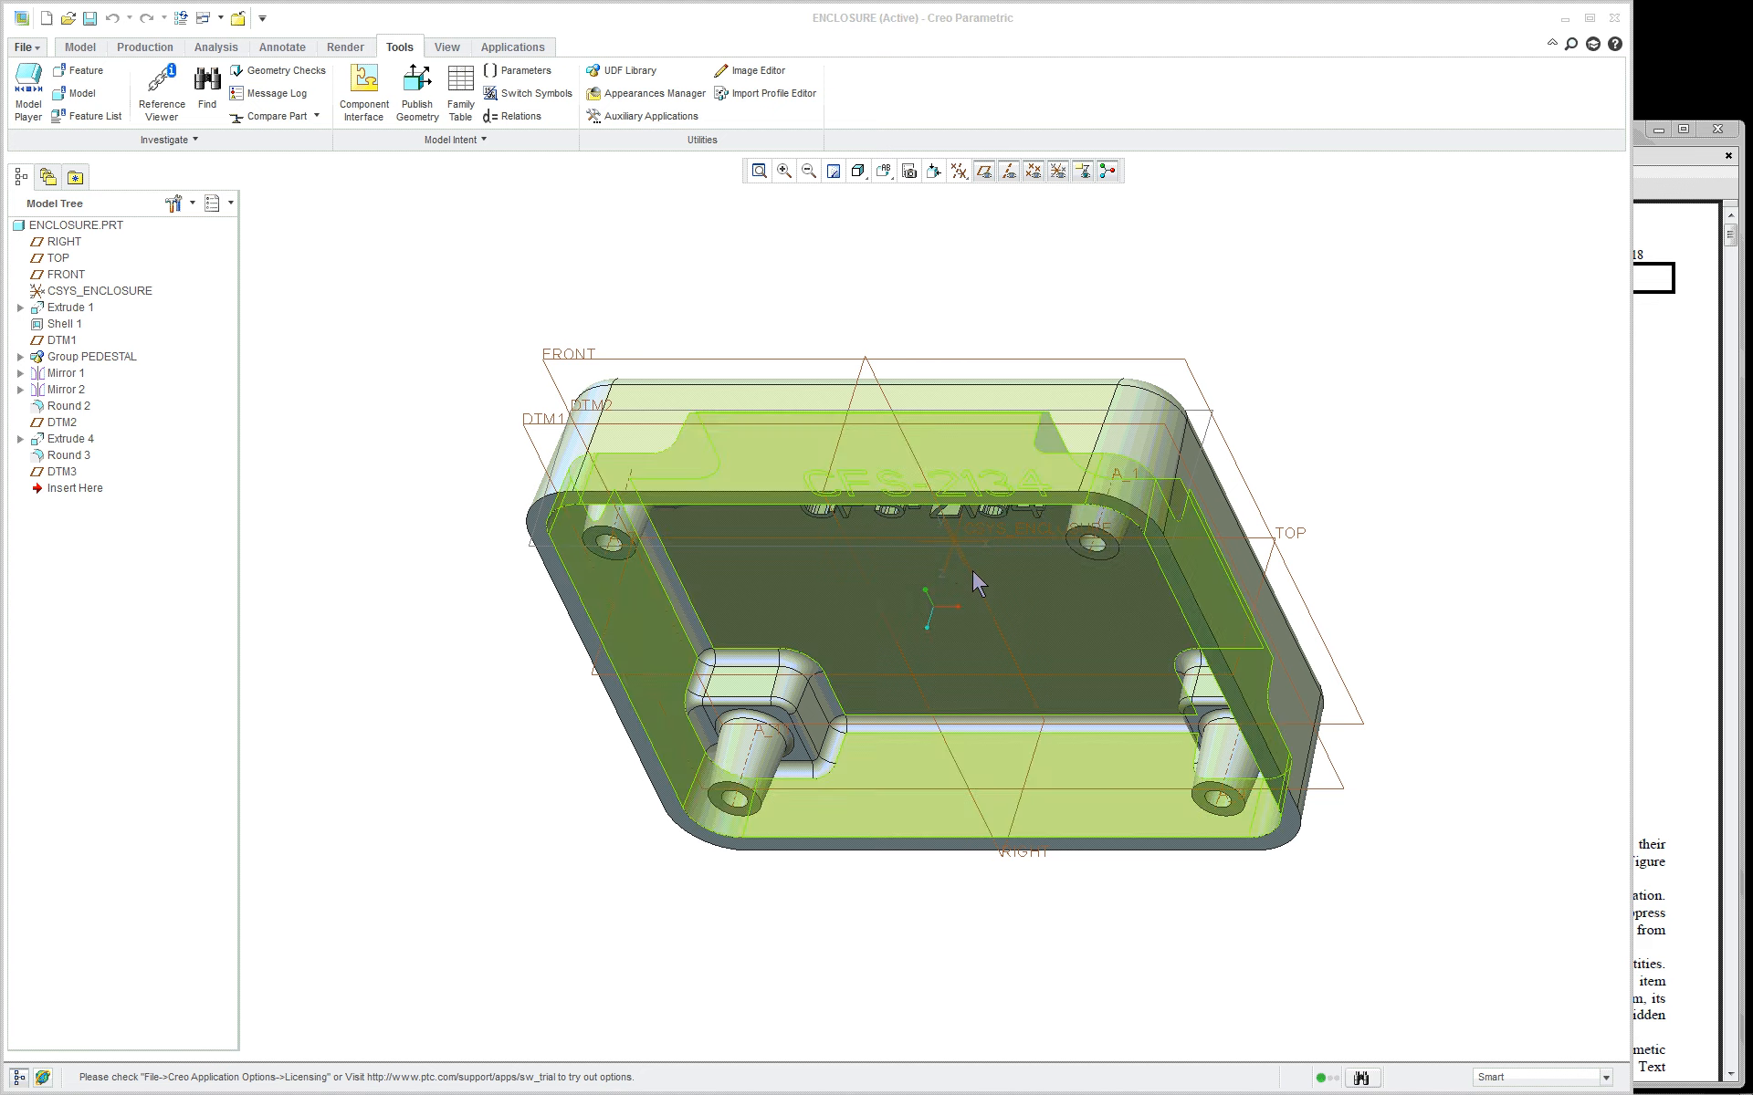
Review which display items and feature types the model tree filters include, and accept the settings
click(190, 202)
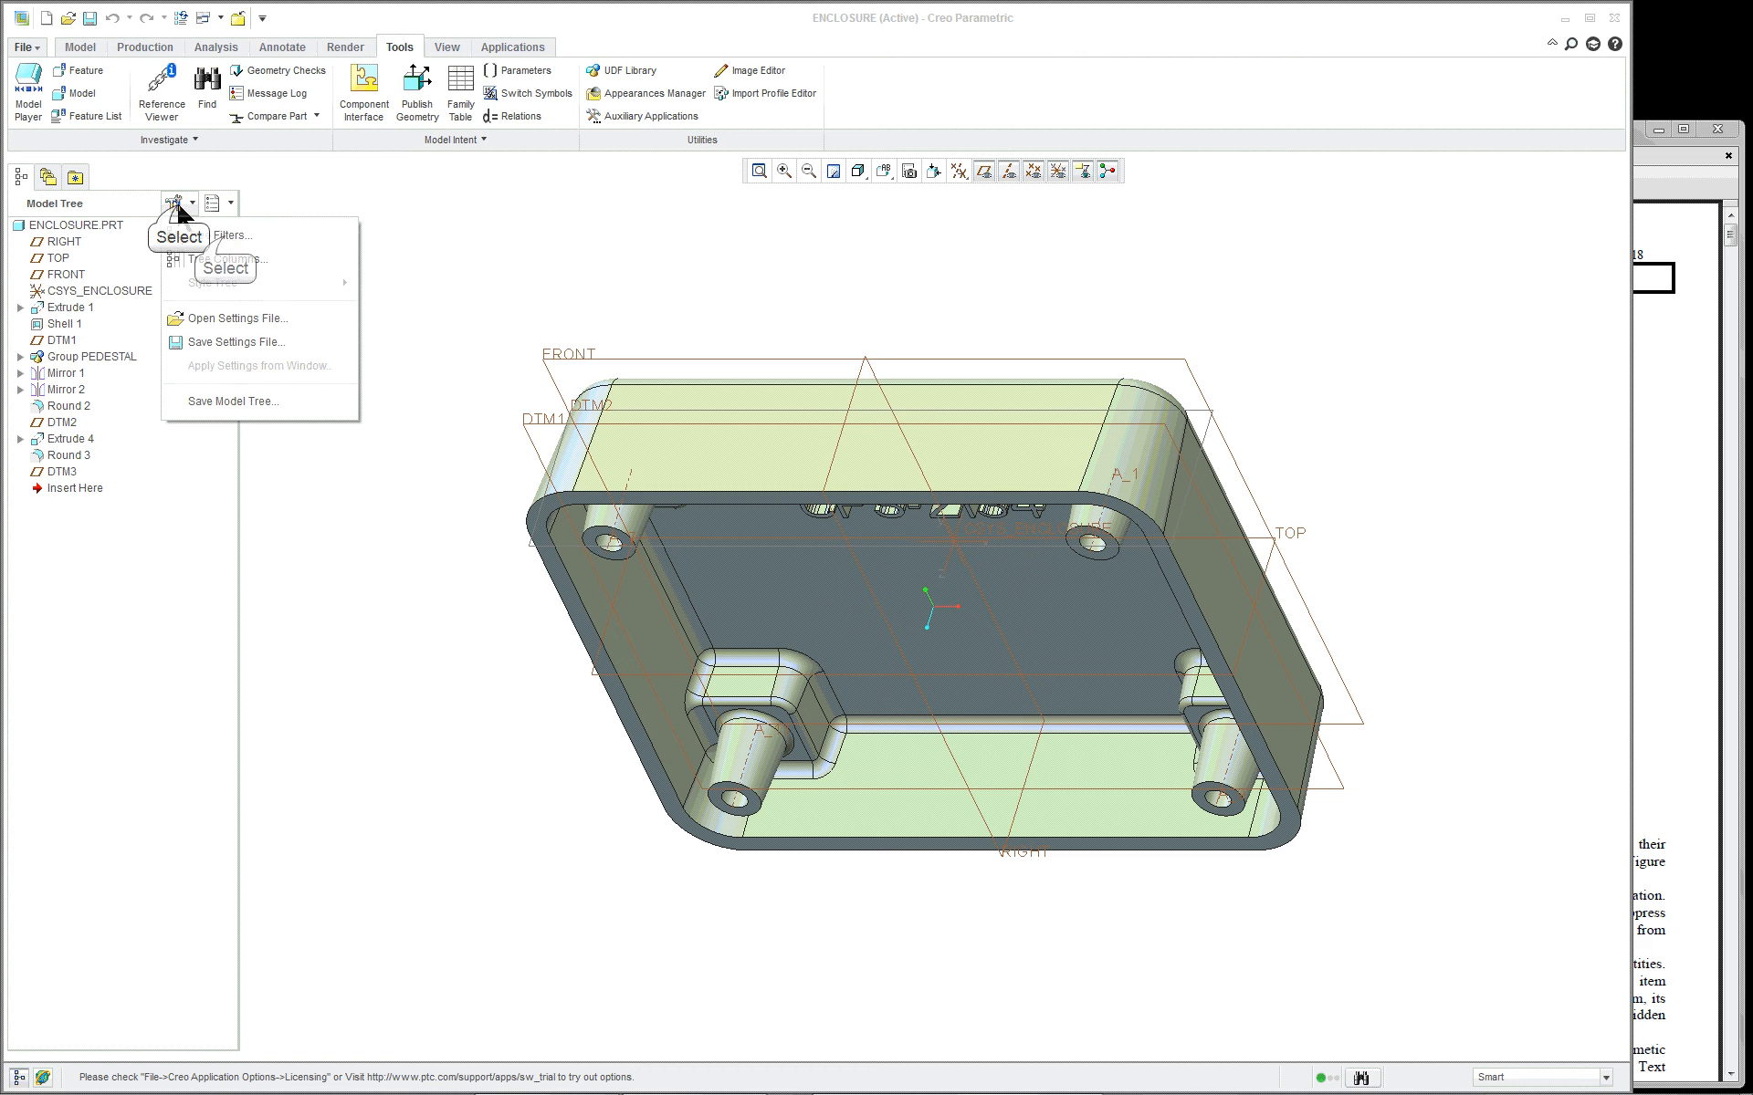
click(222, 235)
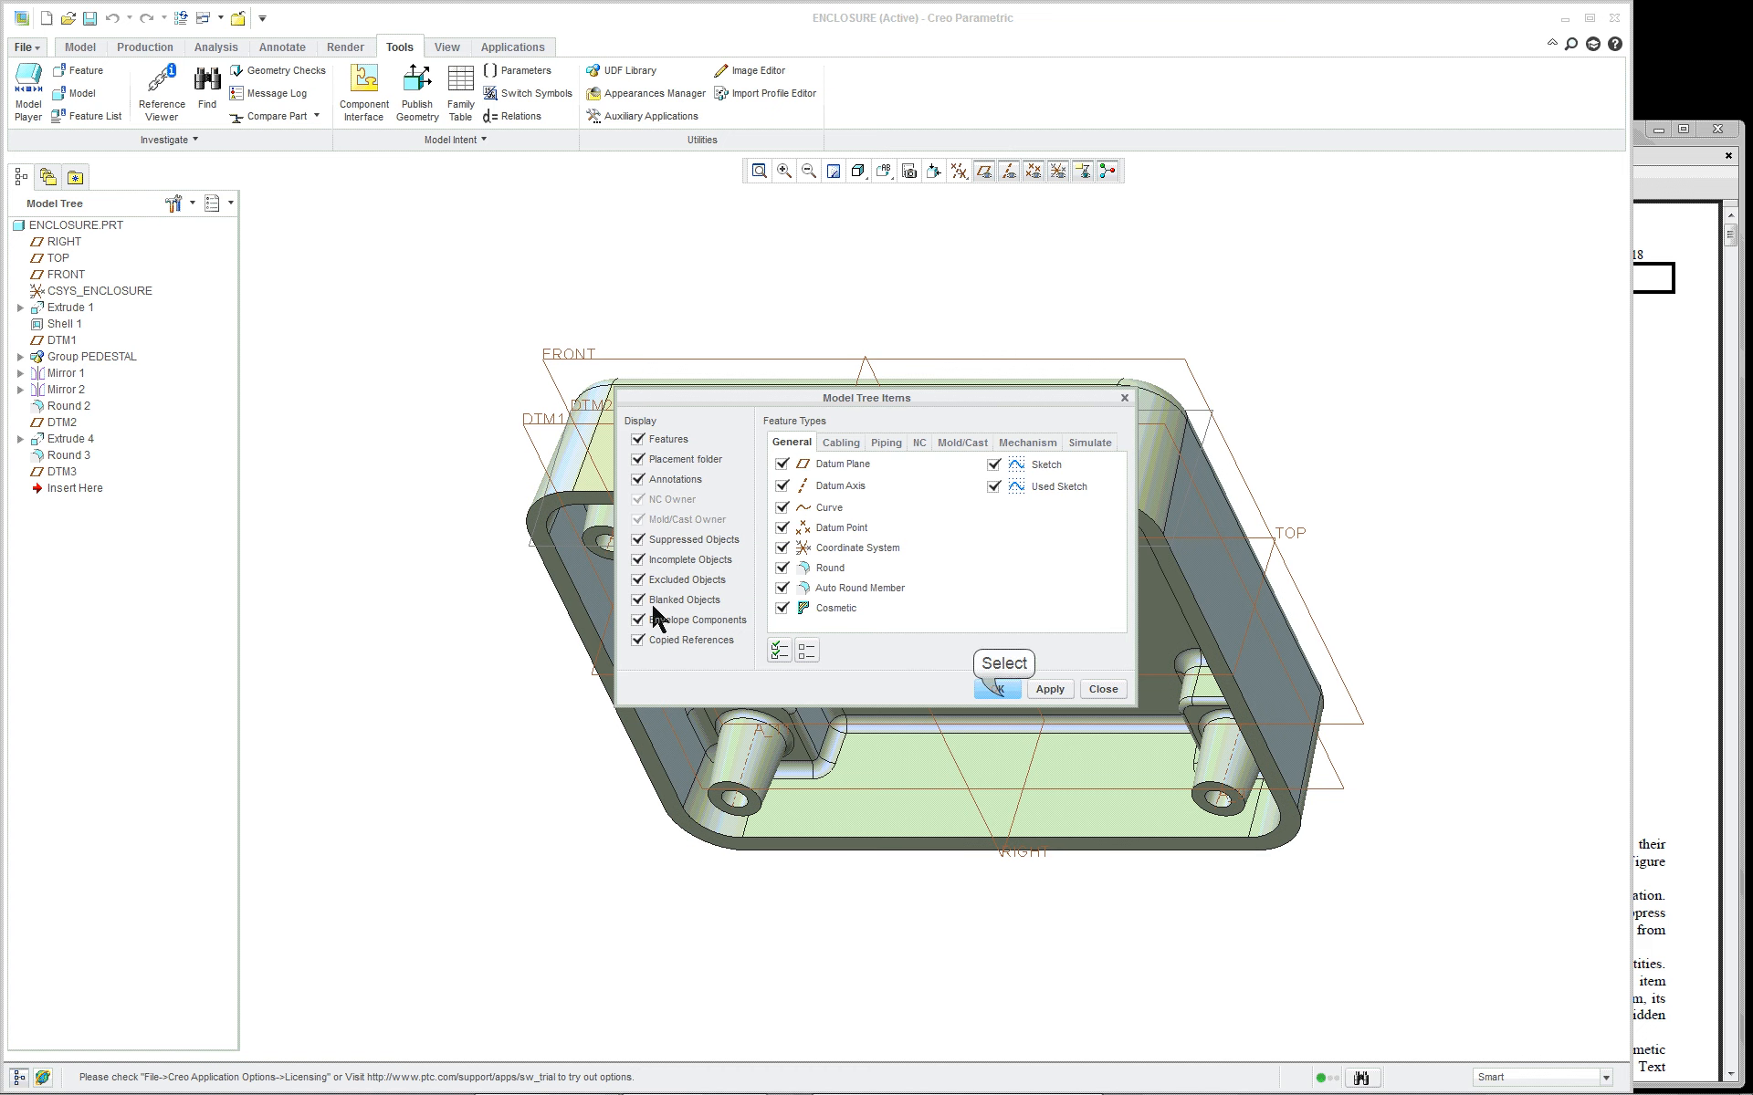
click(996, 689)
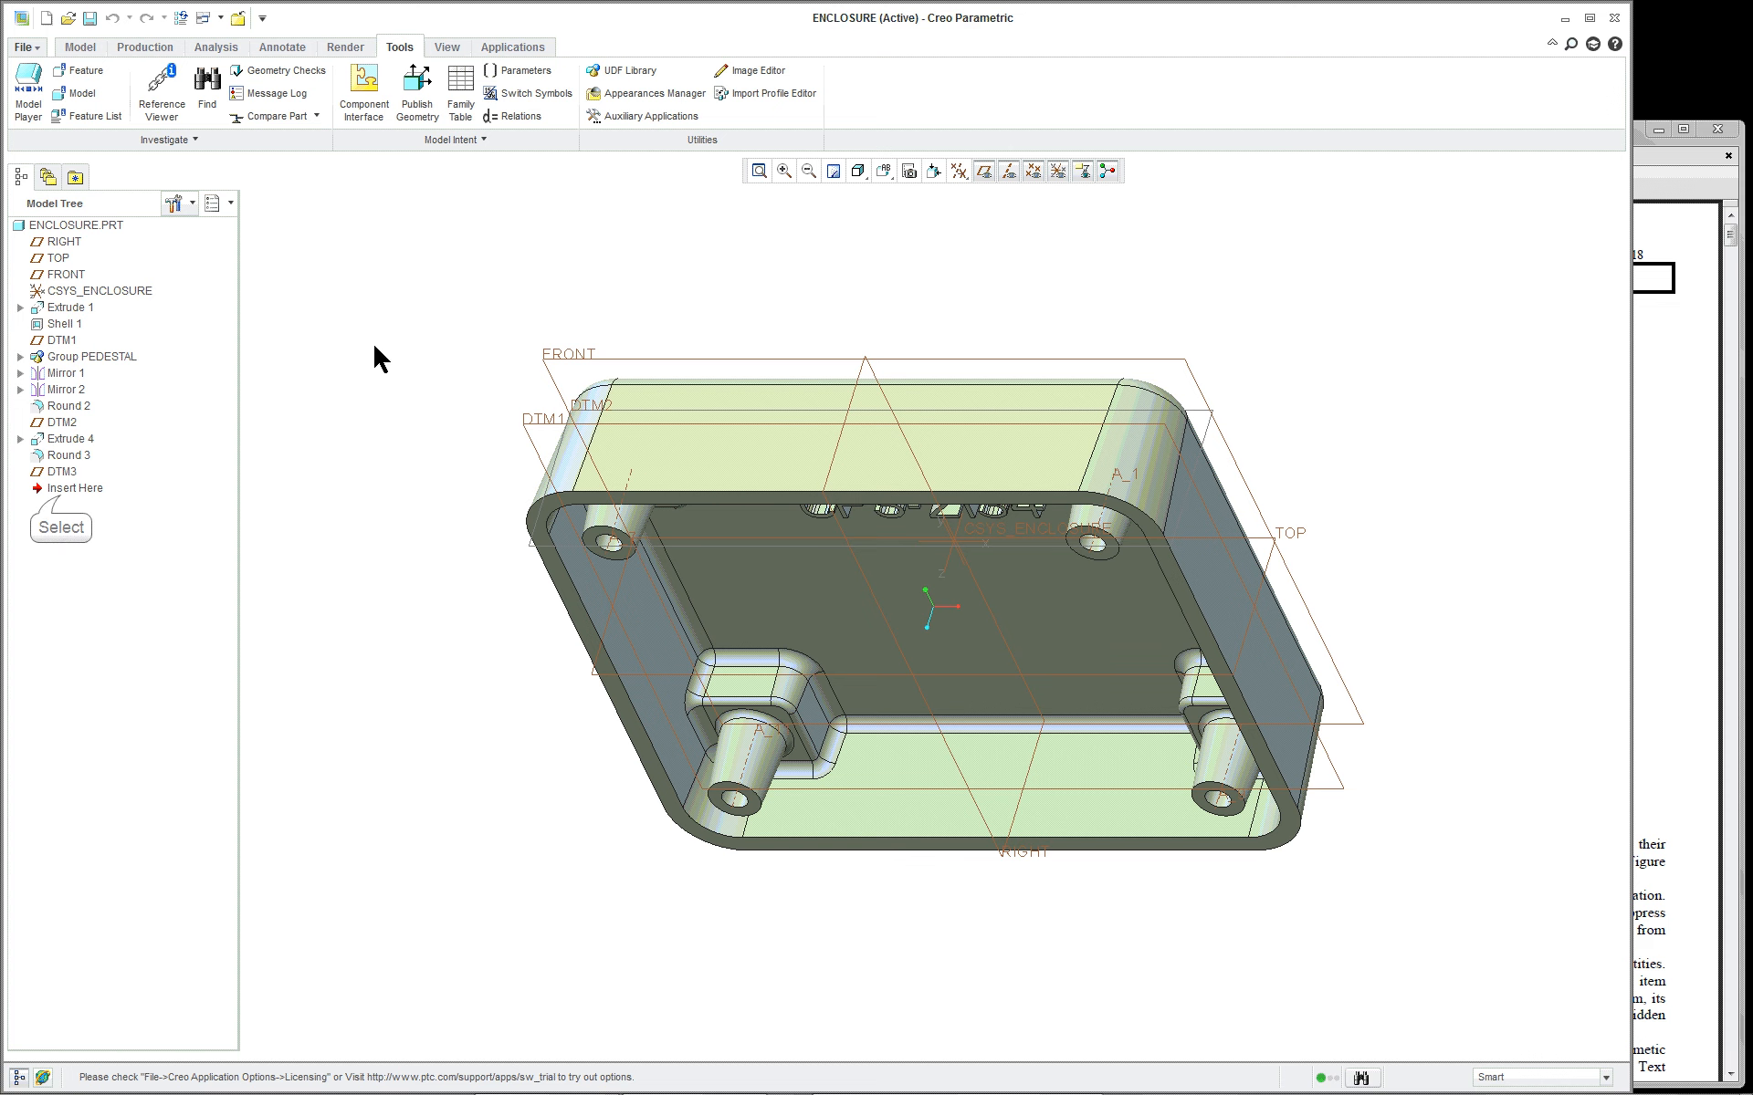
Move the insertion point directly after Extrude 1 and open that extrusion's internal sketch, oriented to the sketch plane
click(75, 489)
drag(75, 493, 95, 312)
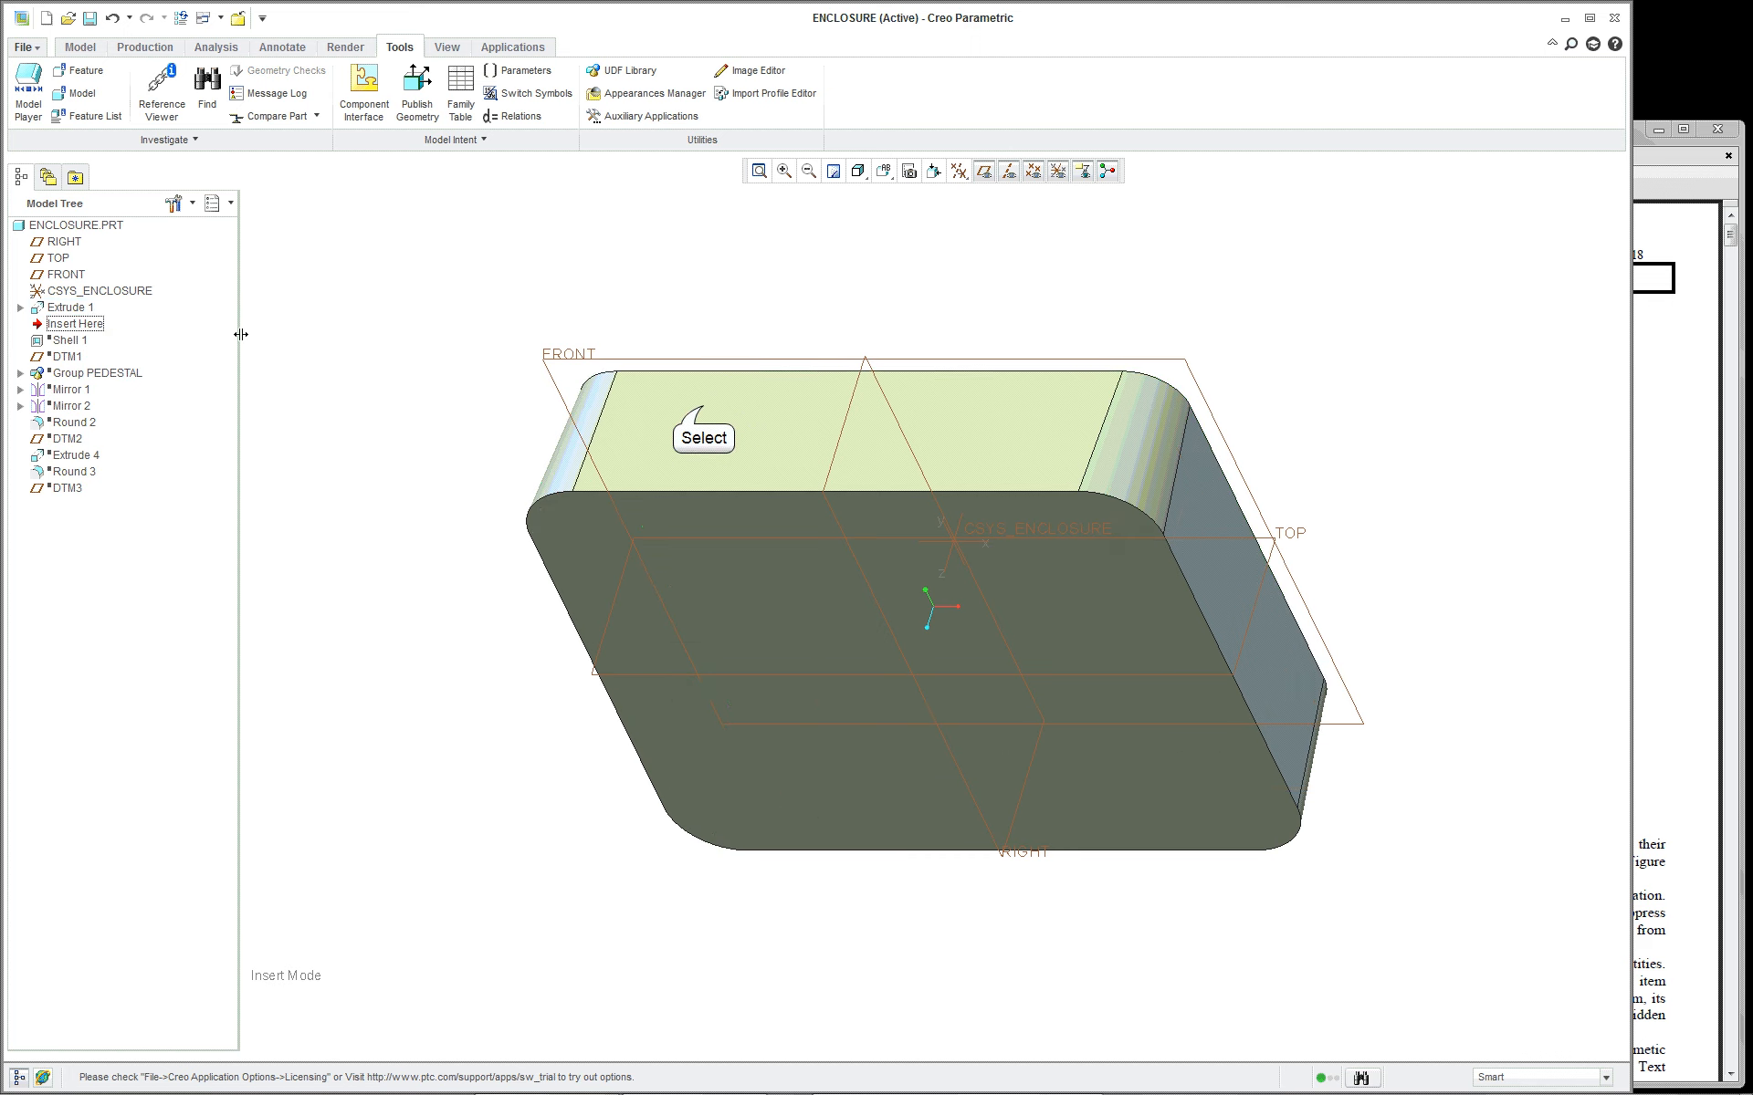
right_click(368, 407)
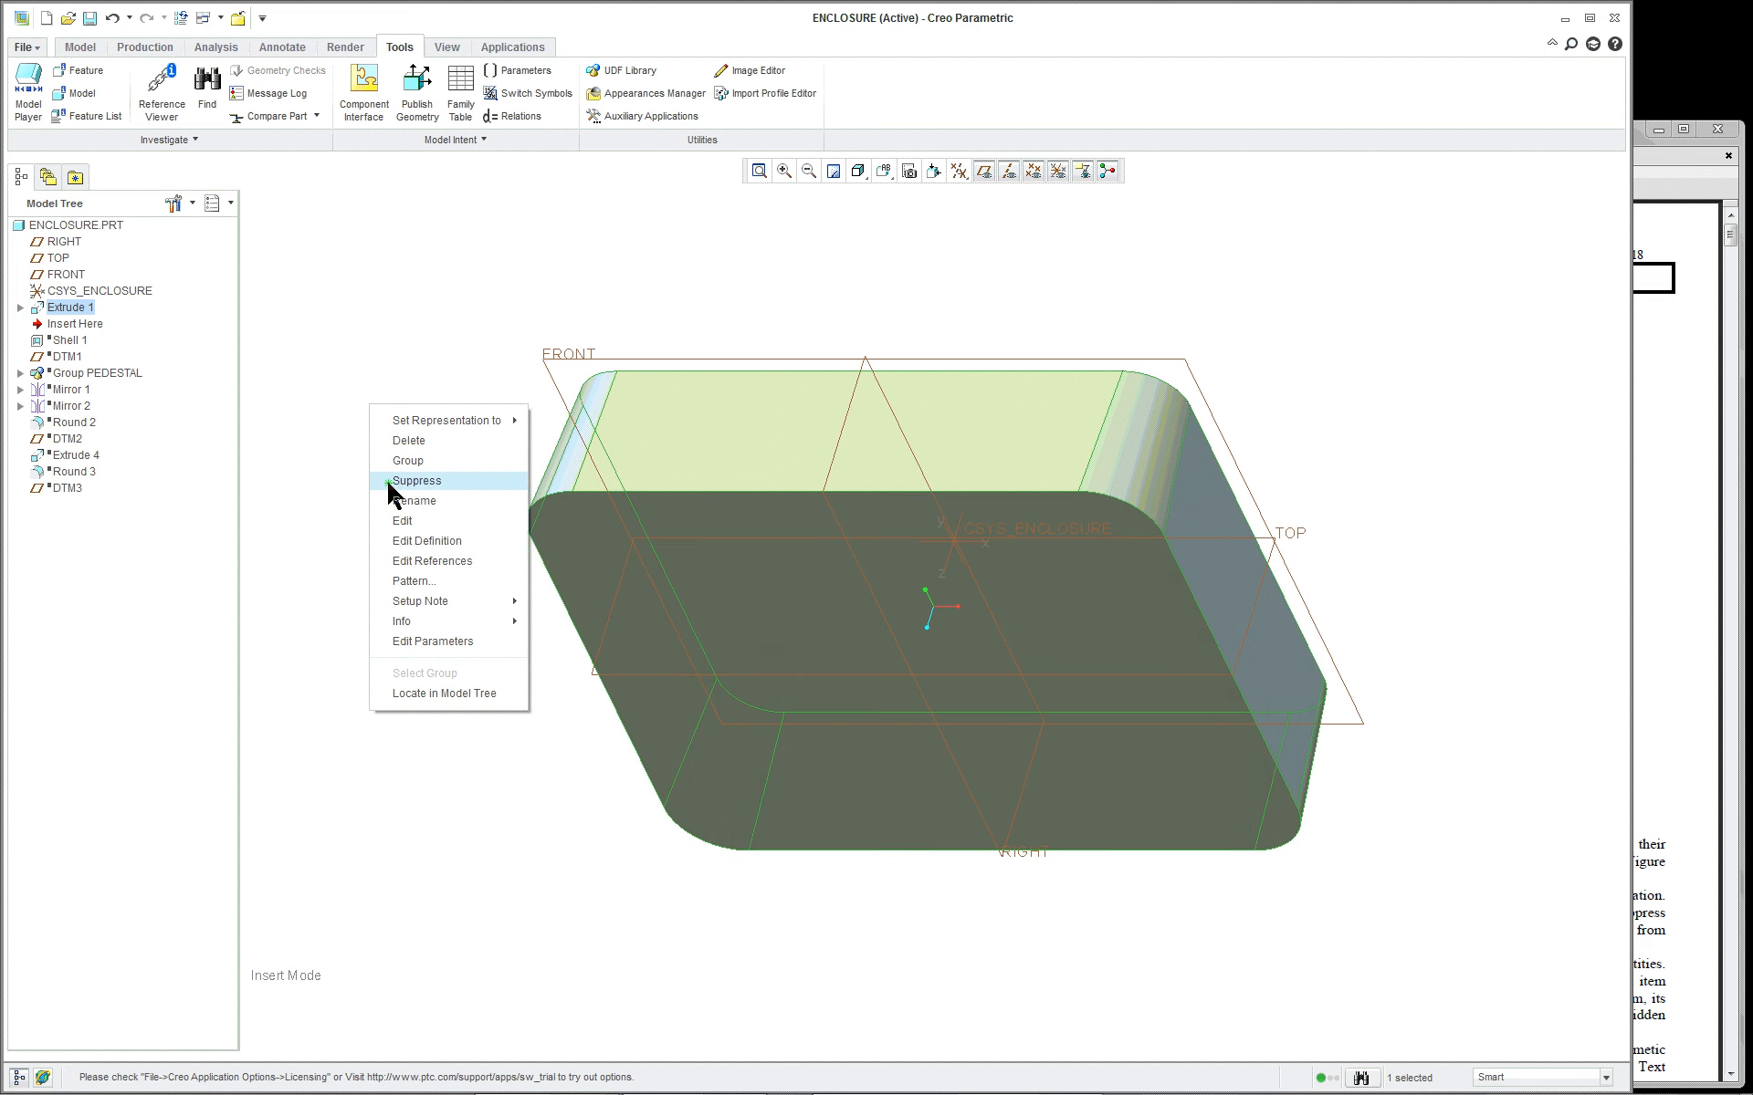
click(434, 540)
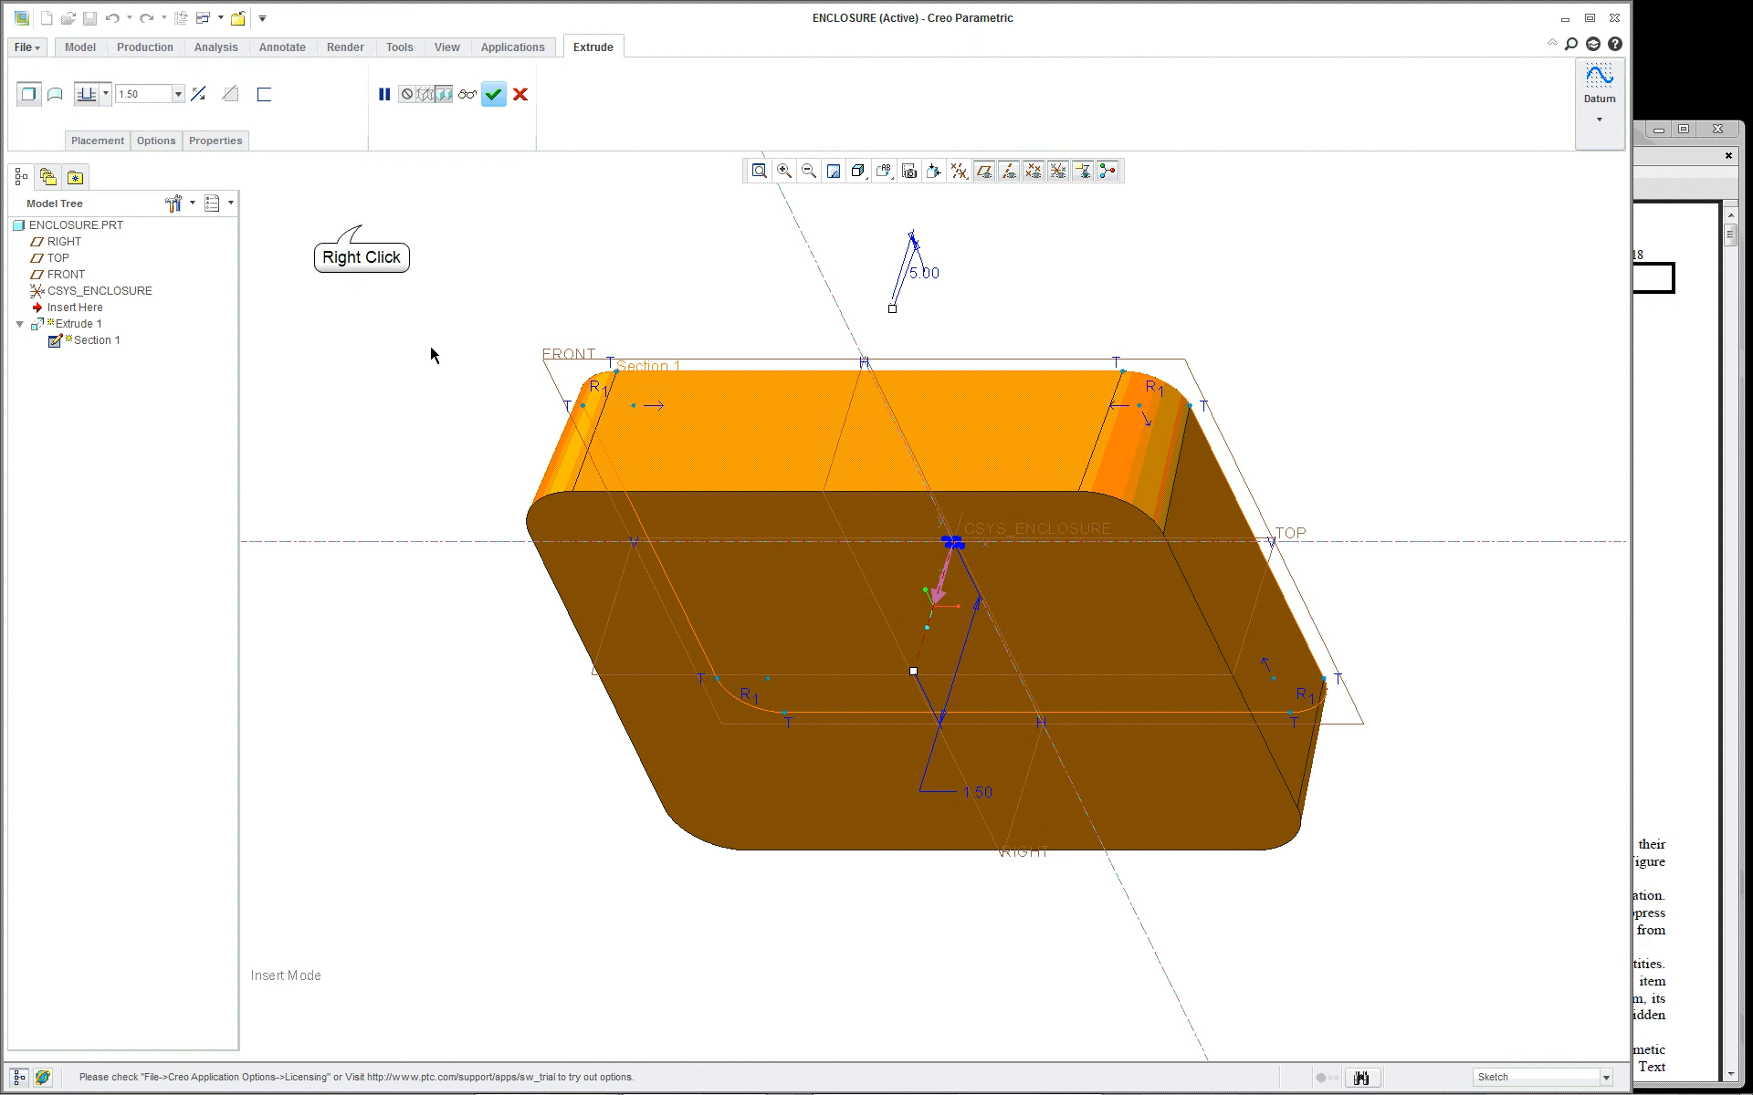
right_click(364, 225)
click(451, 242)
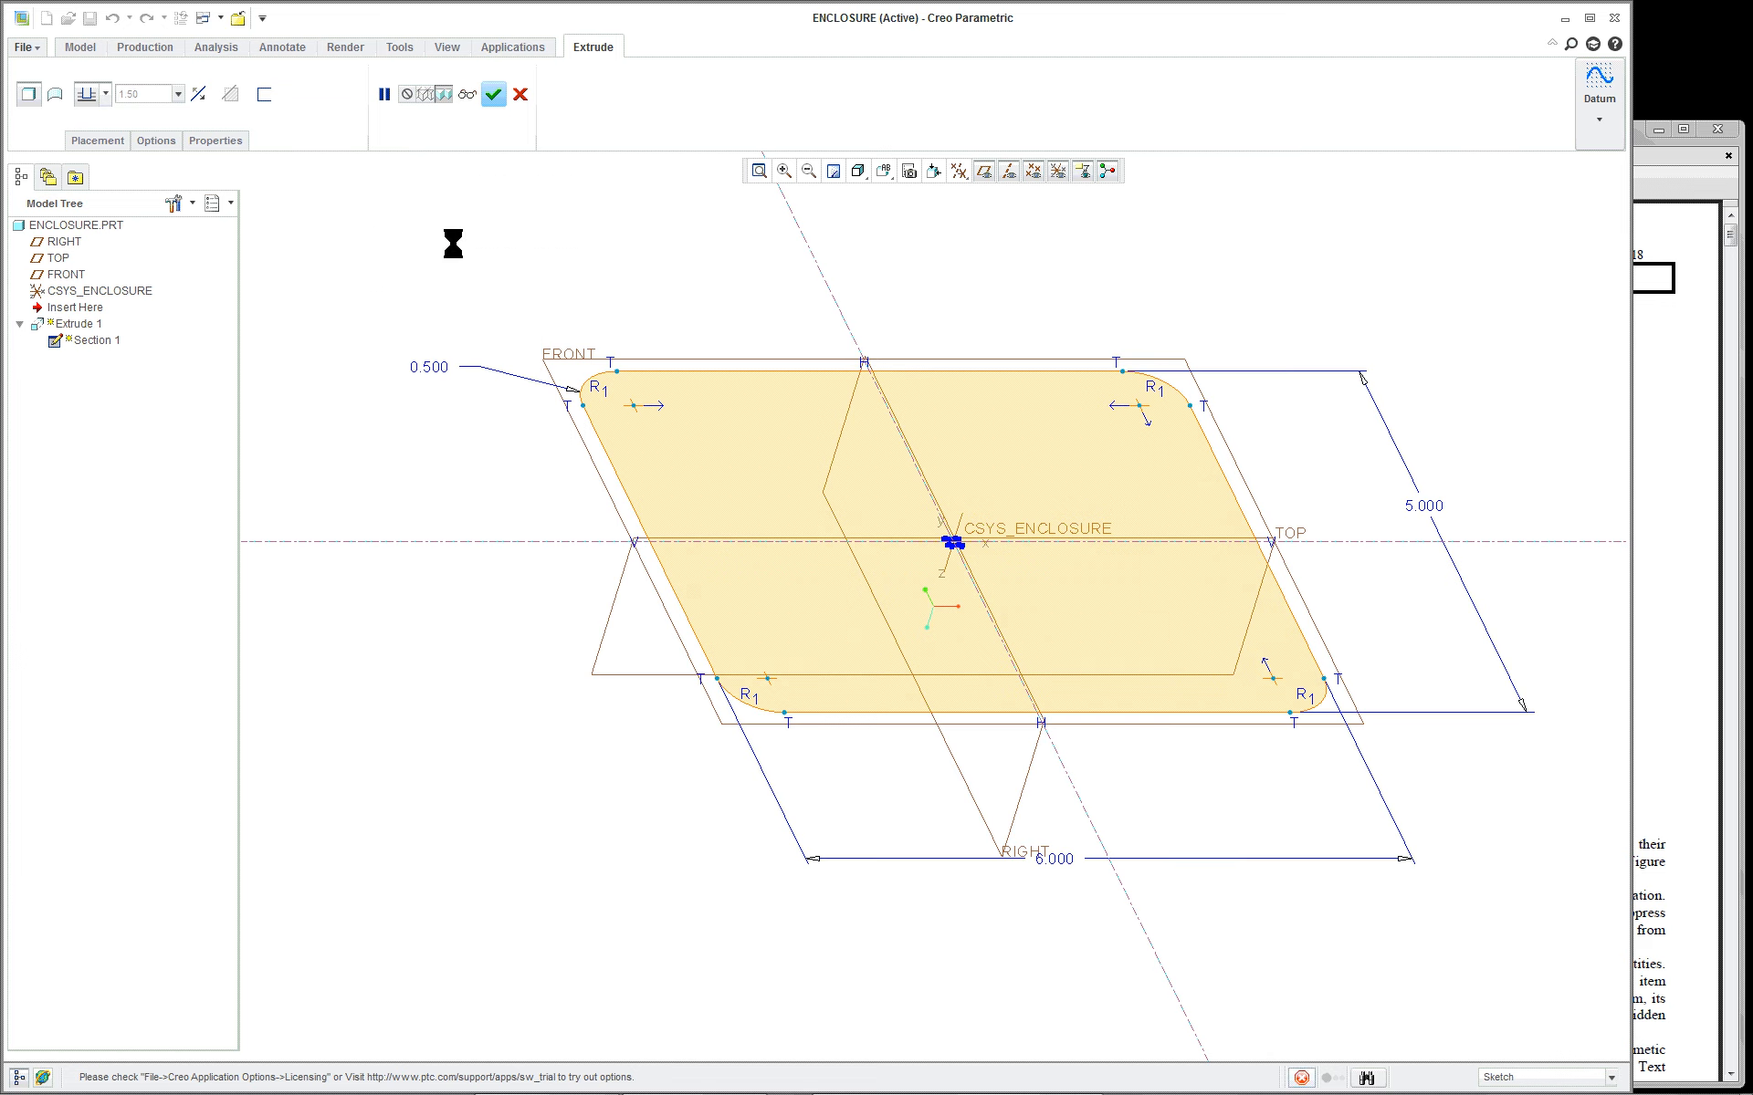
click(55, 116)
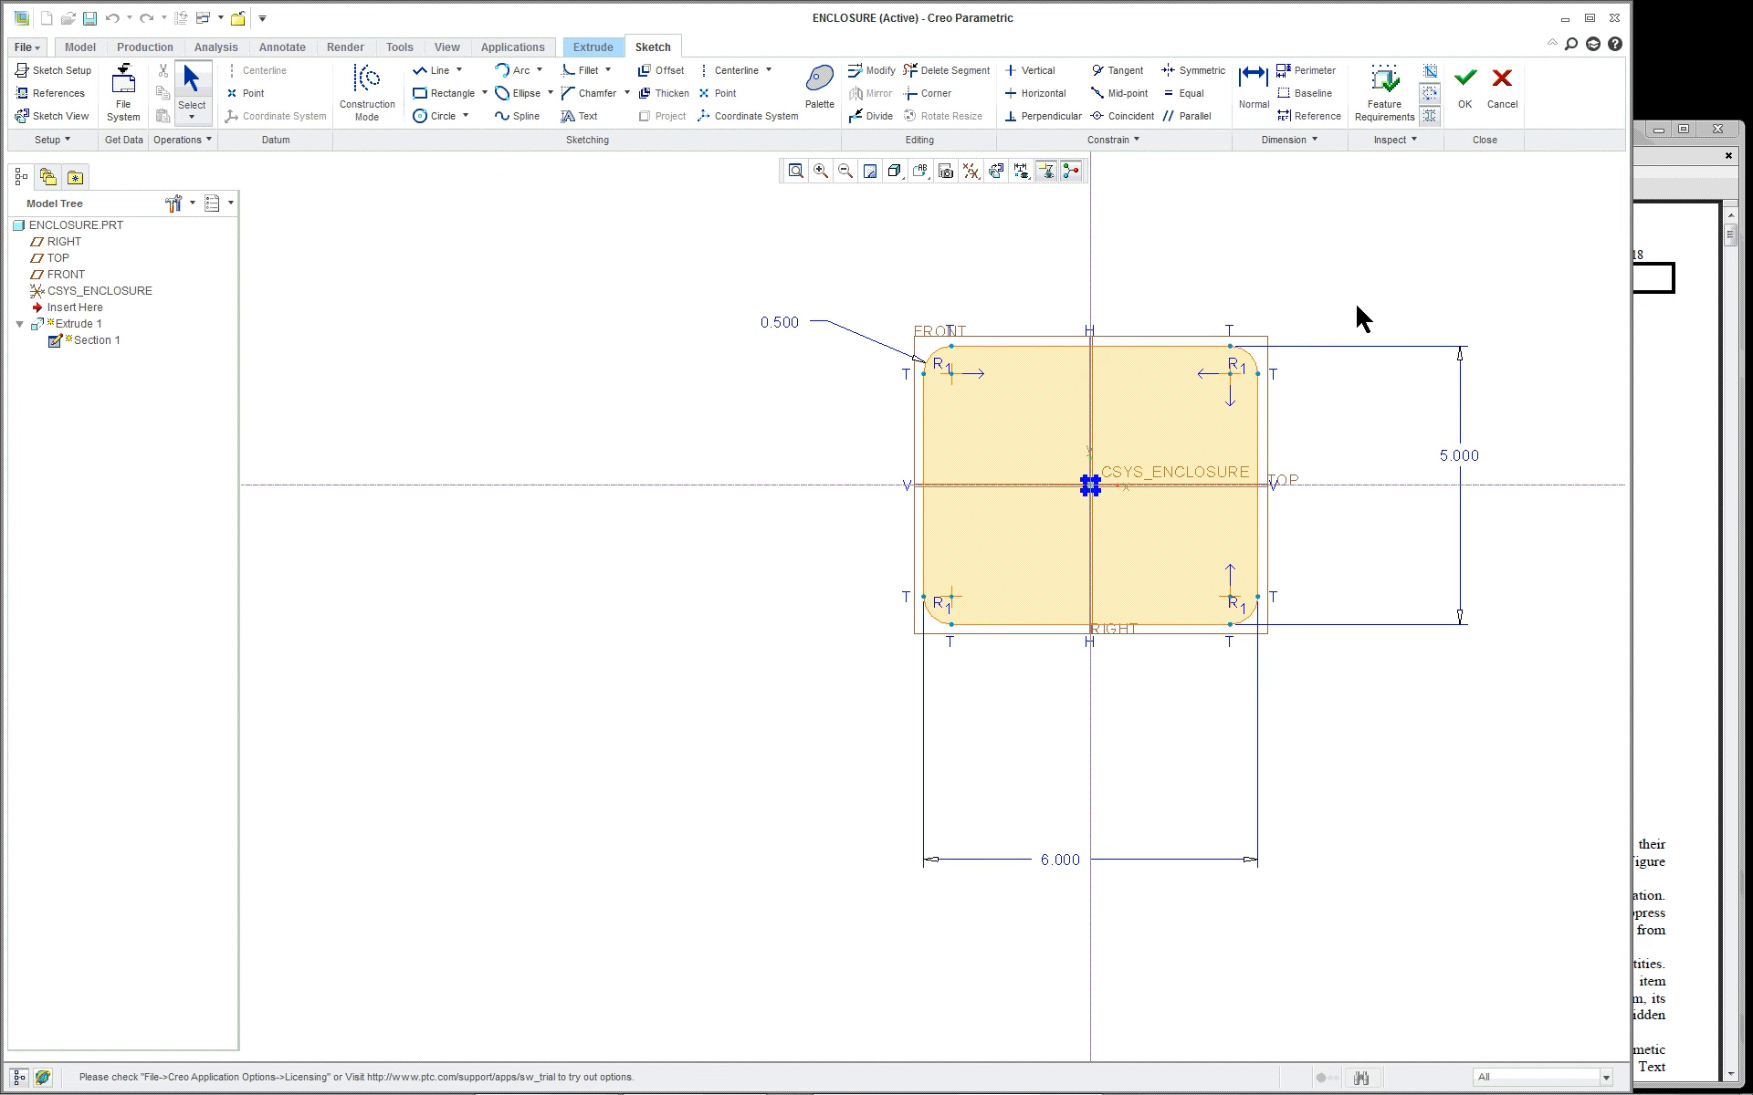
Move the sketch's width and height dimensions closer to the rounded rectangle, and finish the sketch
scroll(1363, 320, down, 2)
scroll(1433, 625, up, 2)
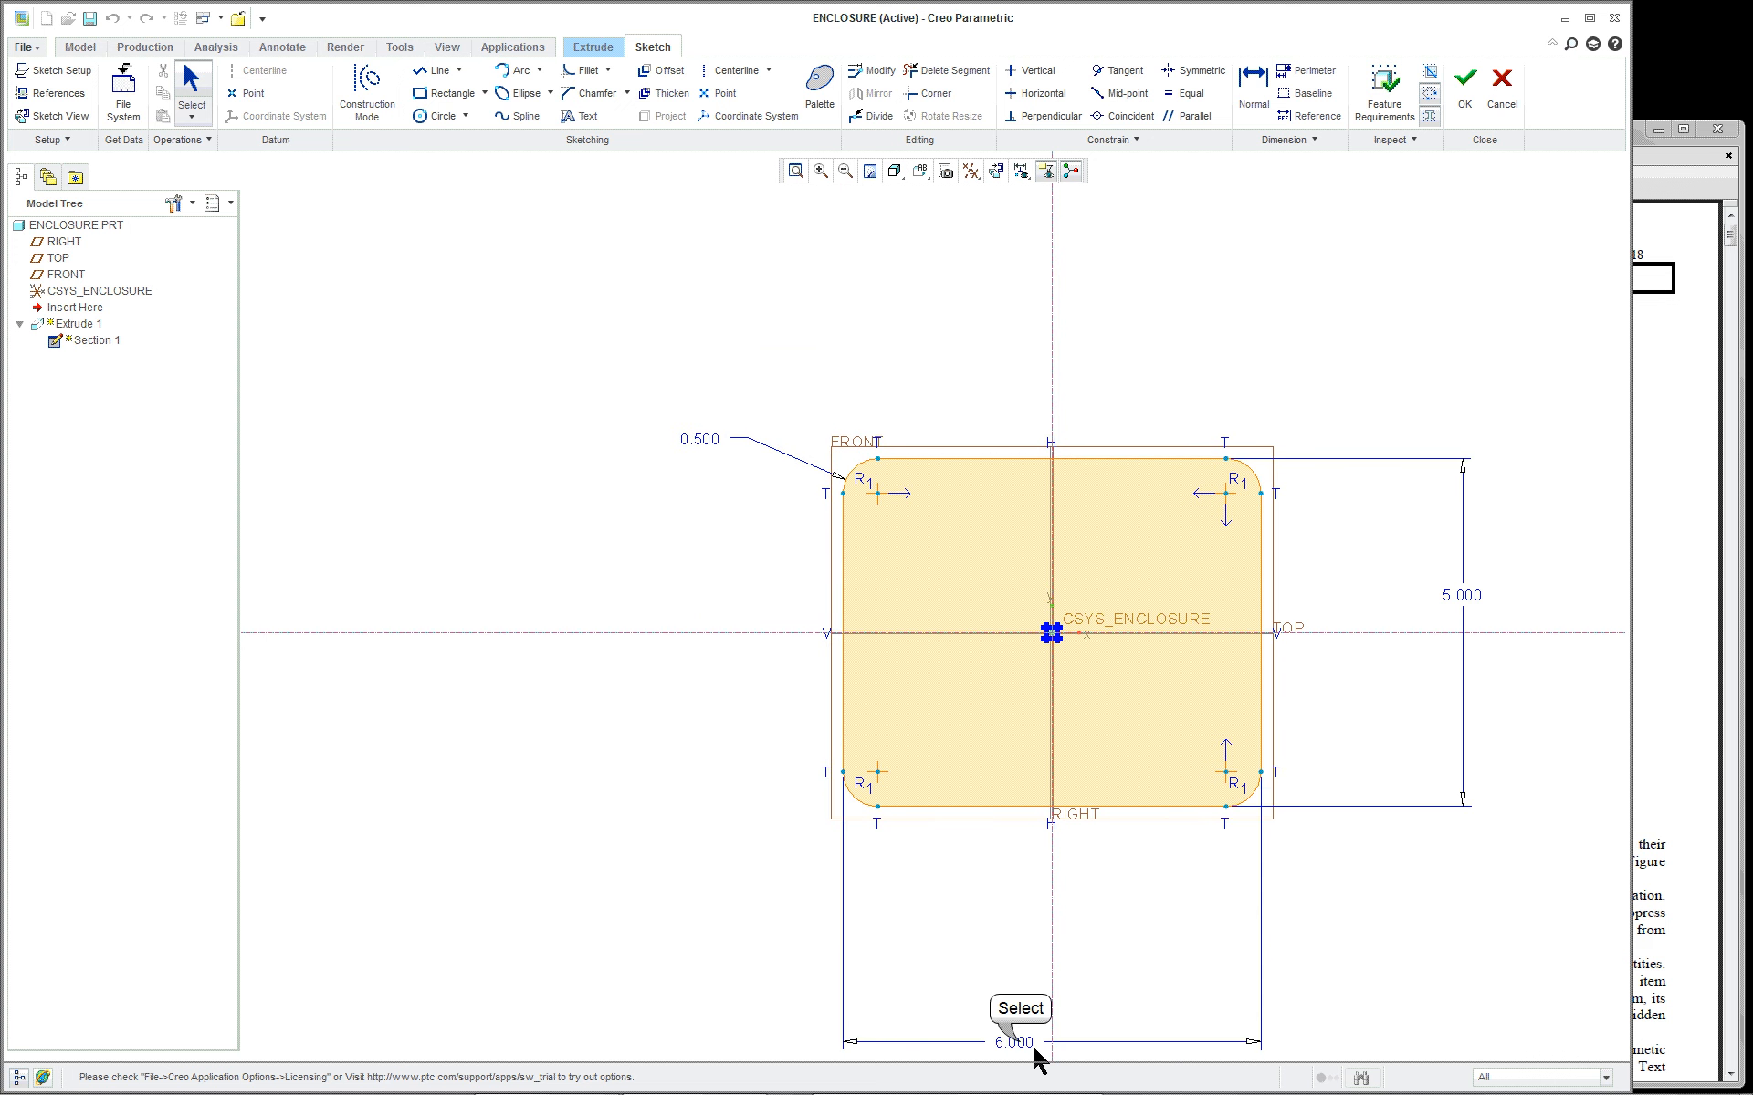
drag(1012, 1041, 1026, 883)
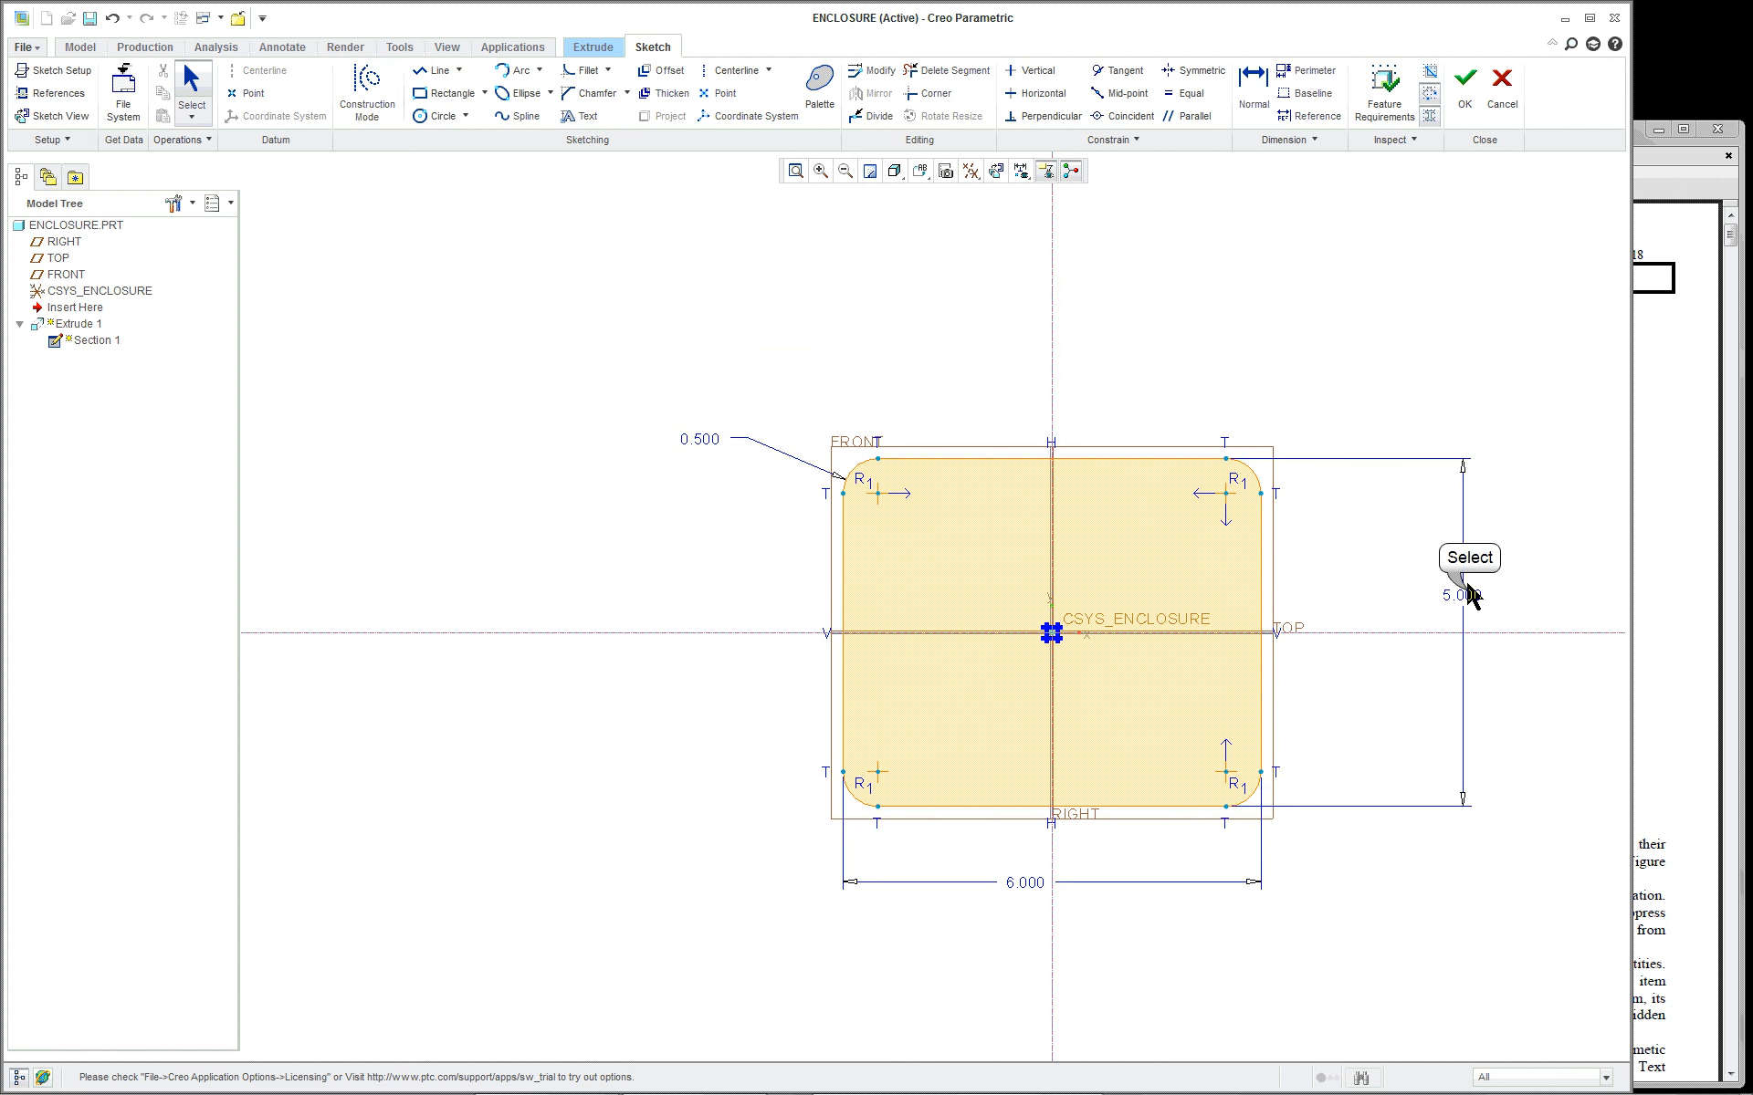
drag(1469, 594, 1326, 592)
scroll(1497, 584, down, 1)
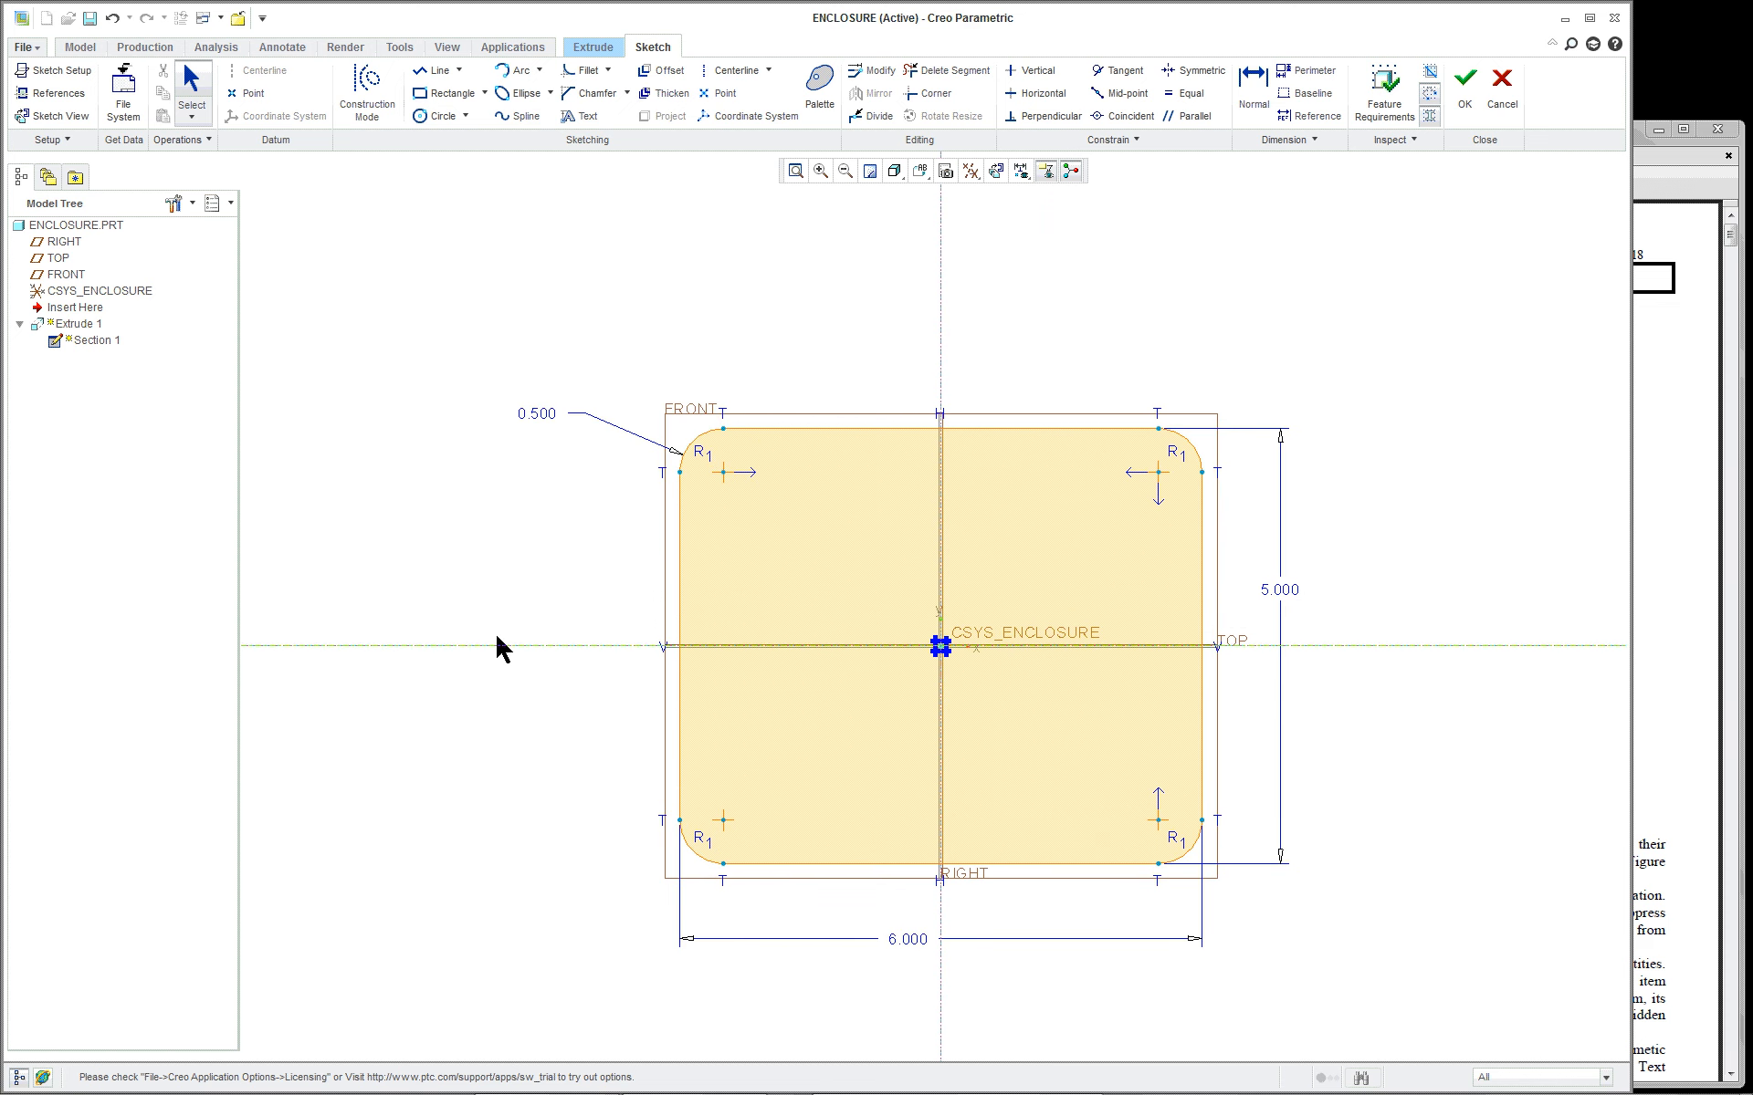
scroll(904, 628, down, 1)
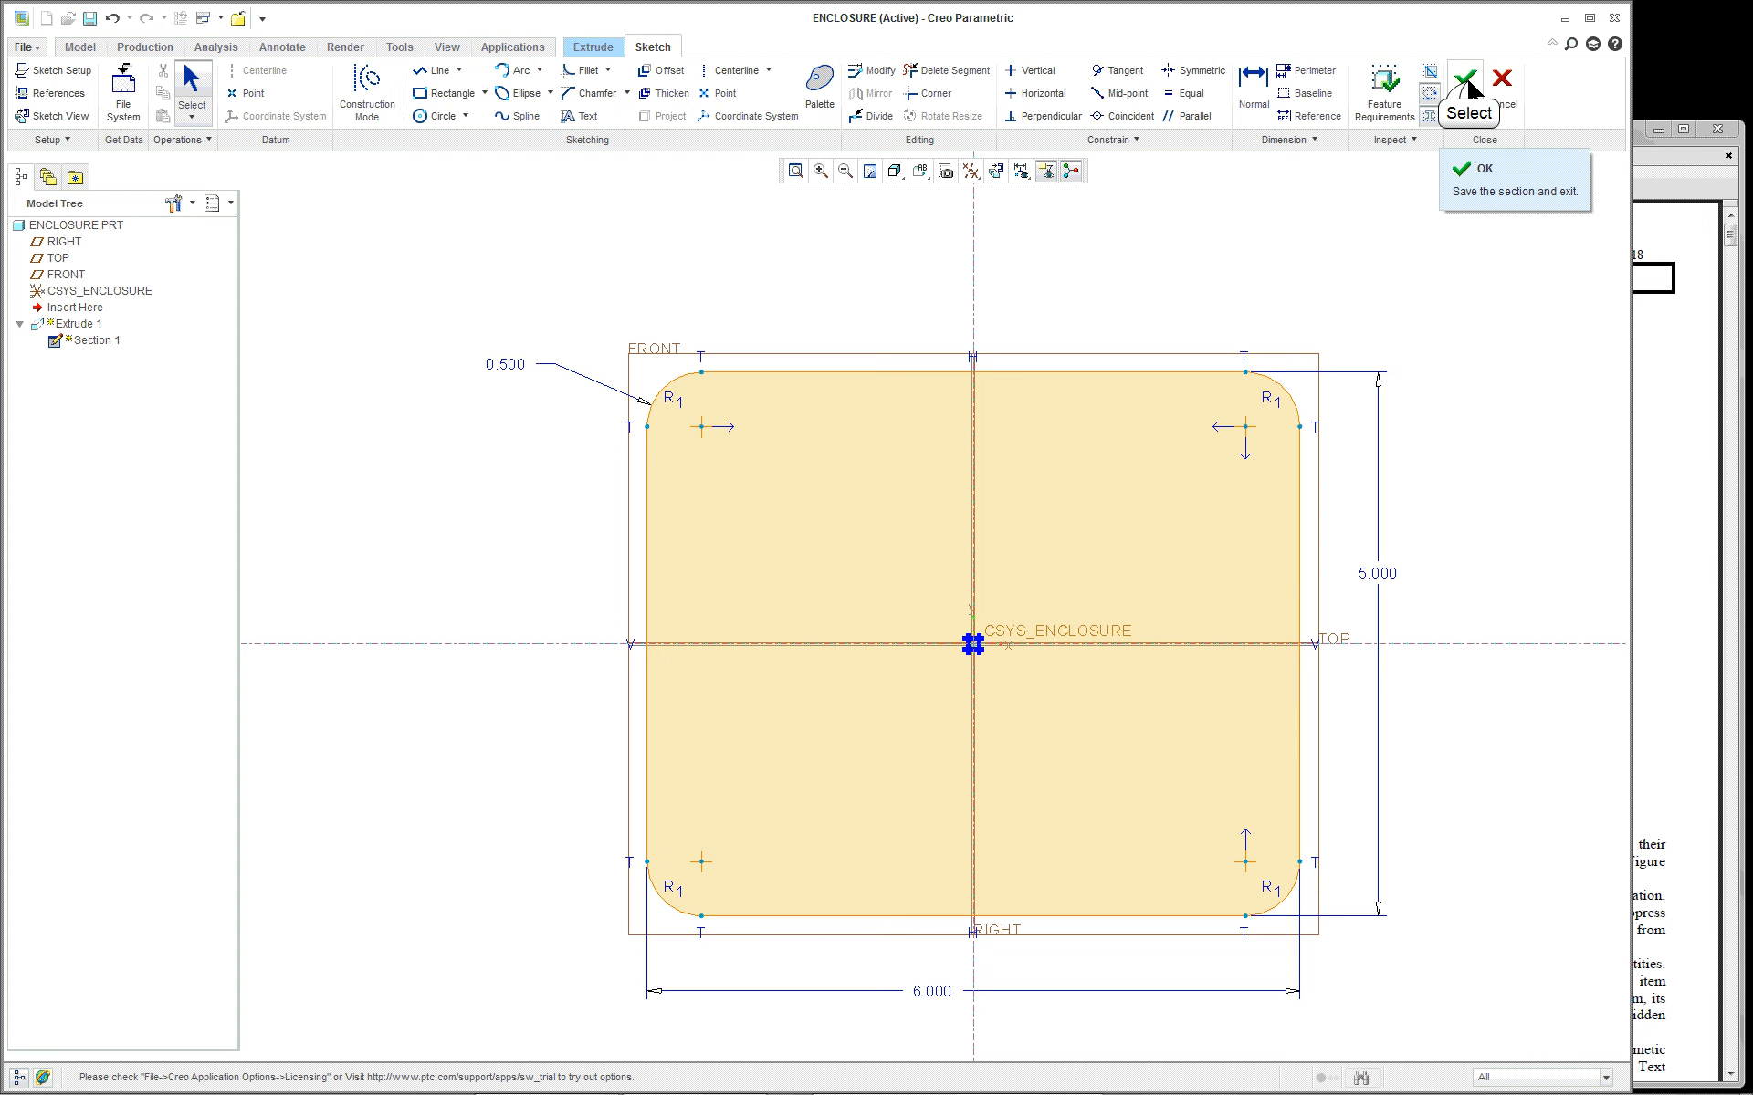
click(1467, 84)
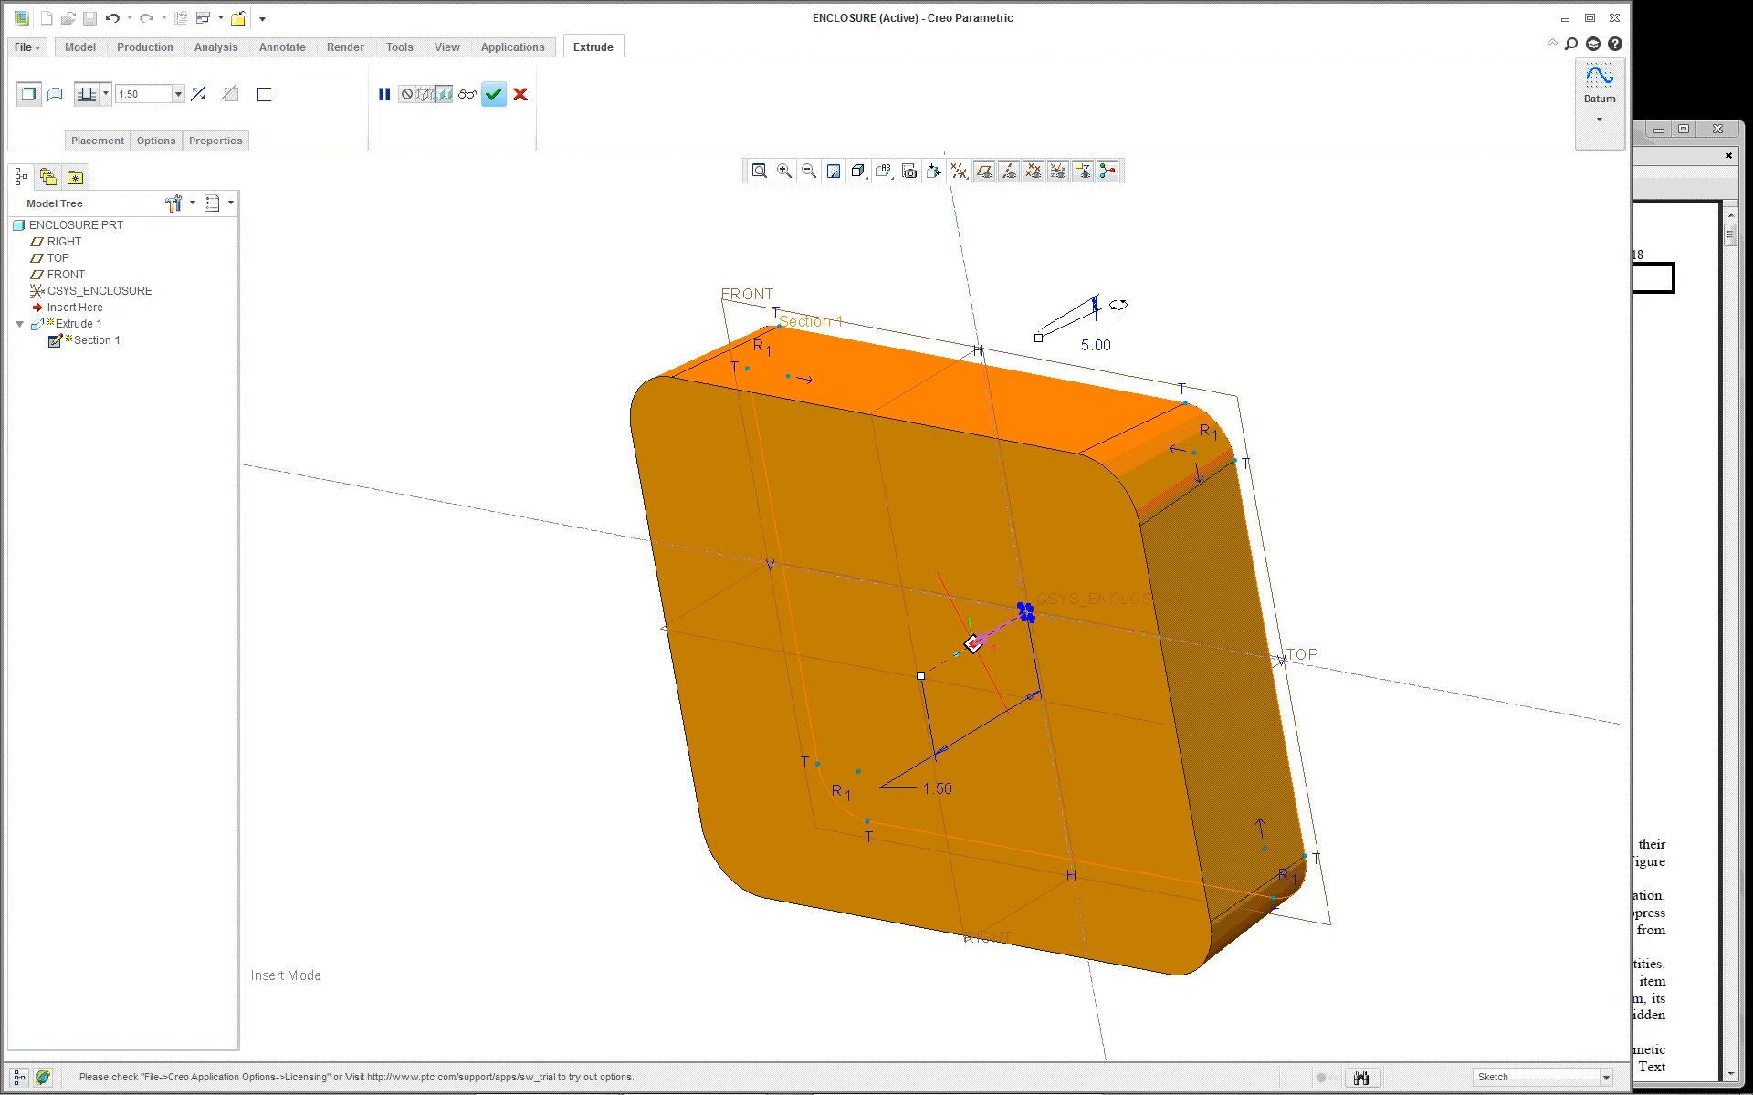
Review the depth and taper options of Extrude 1, and accept the feature definition
click(156, 140)
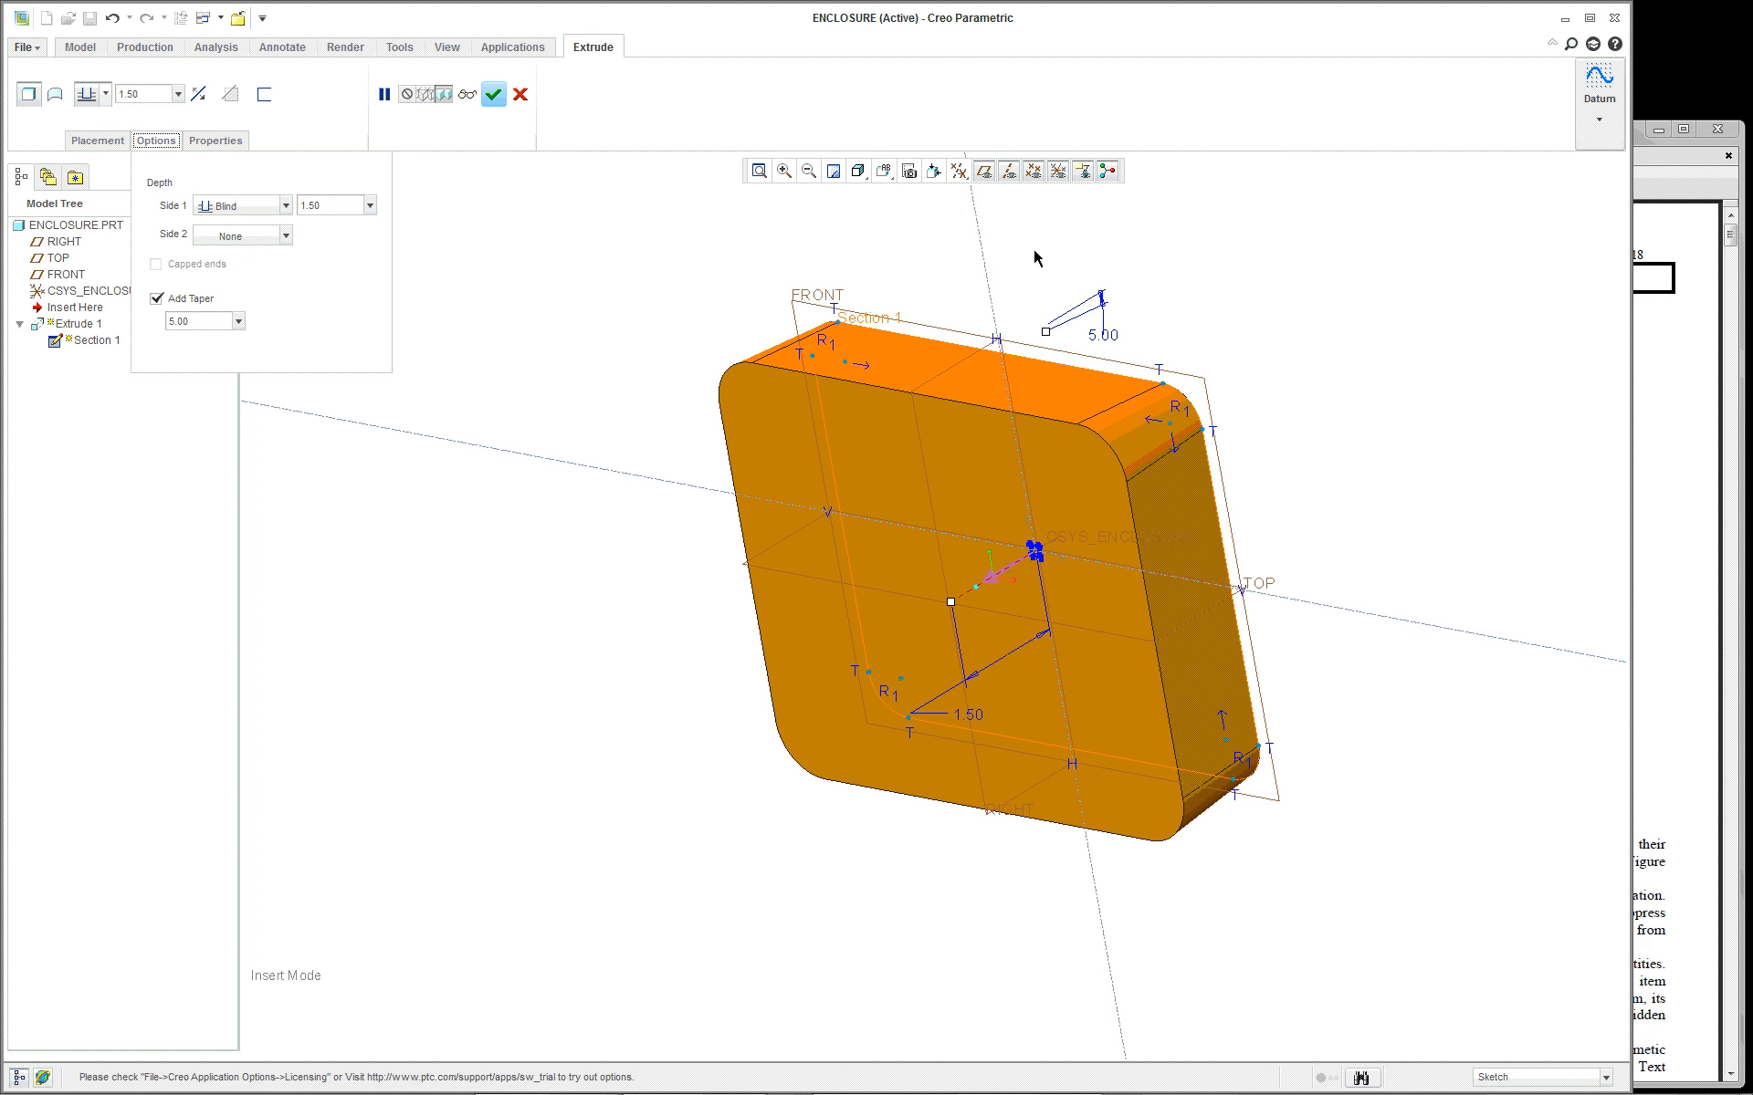
scroll(1041, 258, down, 2)
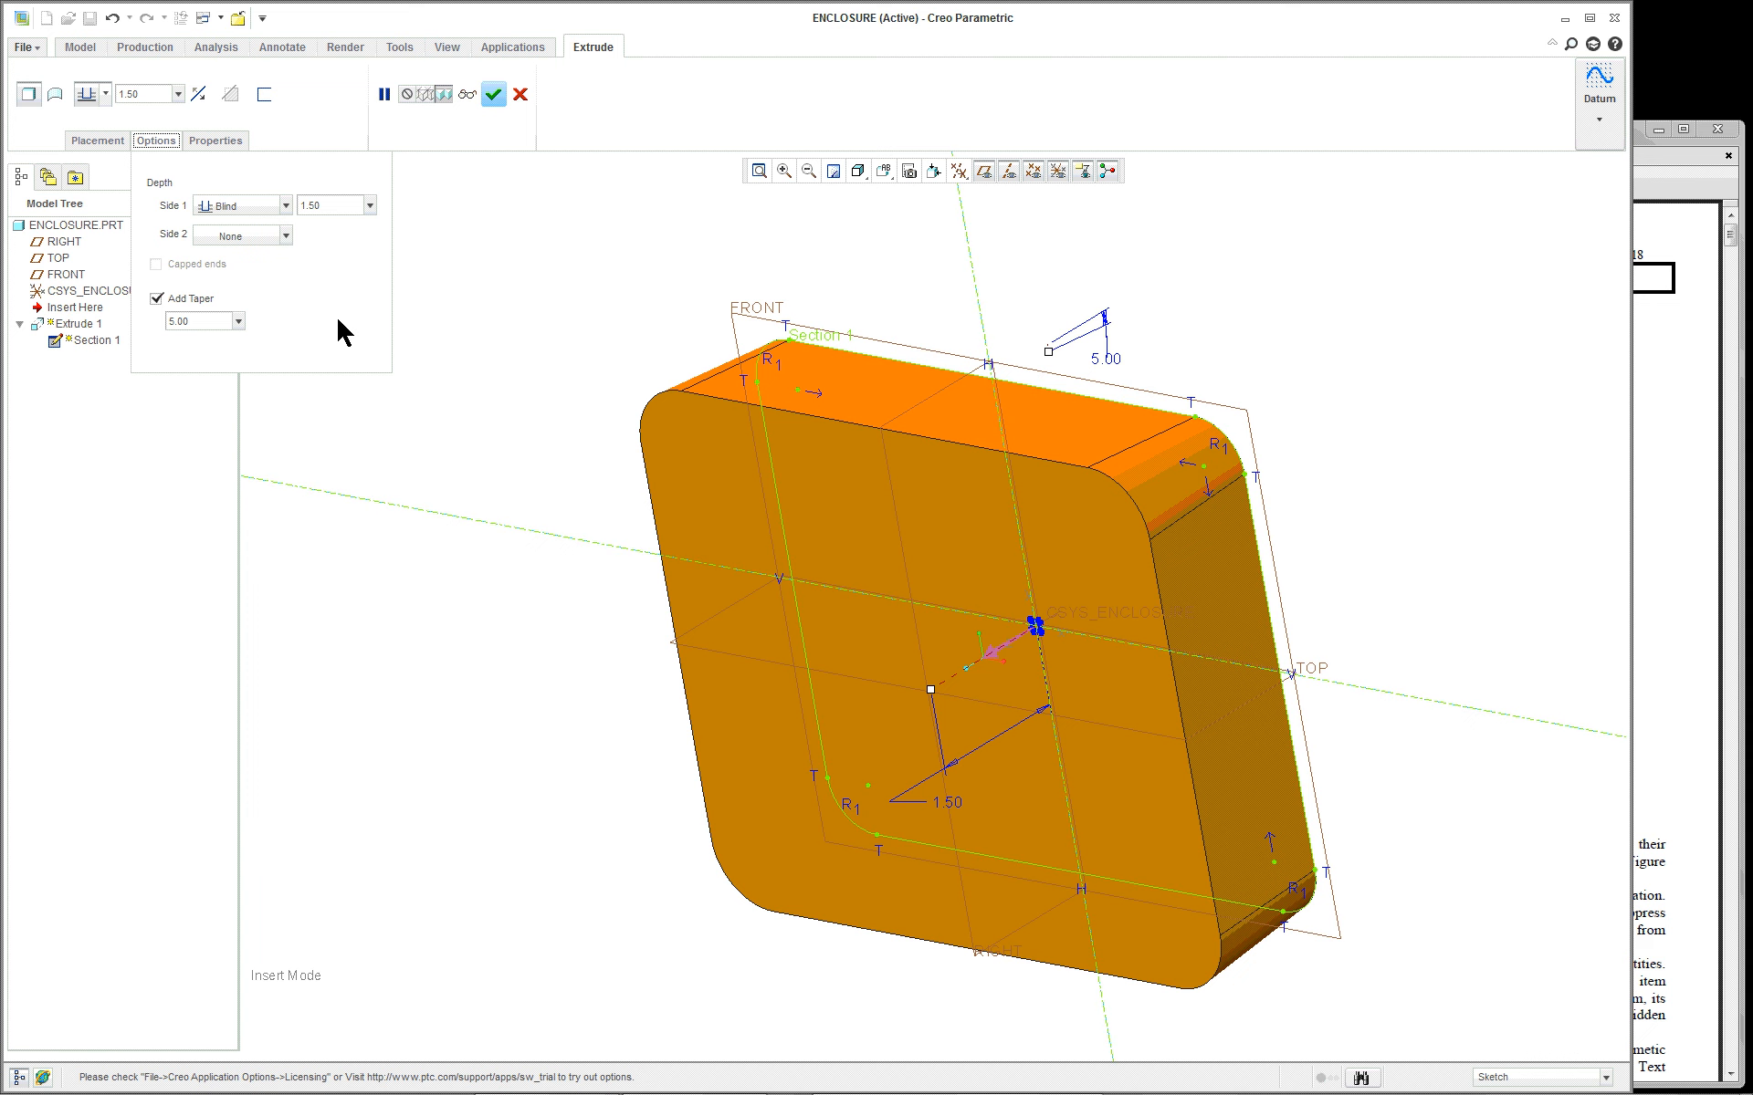
click(493, 94)
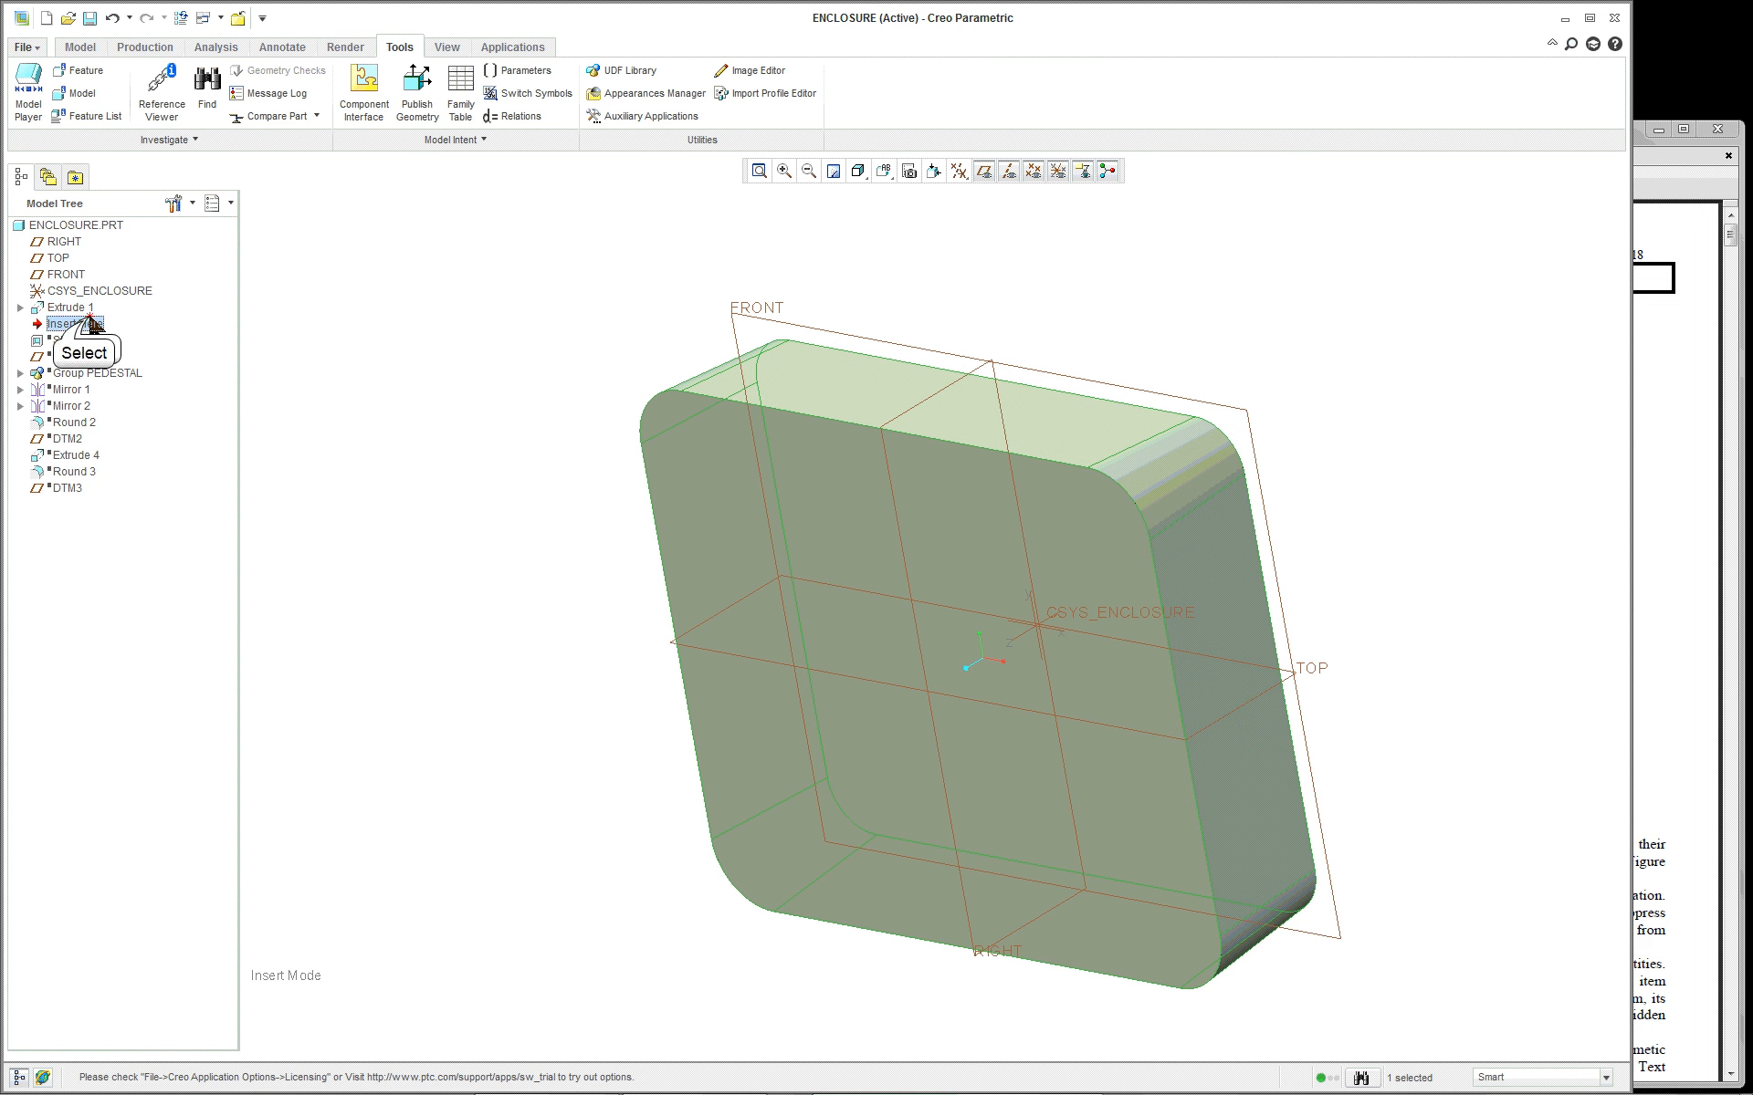
Advance the insertion point past Shell 1 and examine the removed surface and non-default thickness in the shell's definition
drag(91, 321, 82, 341)
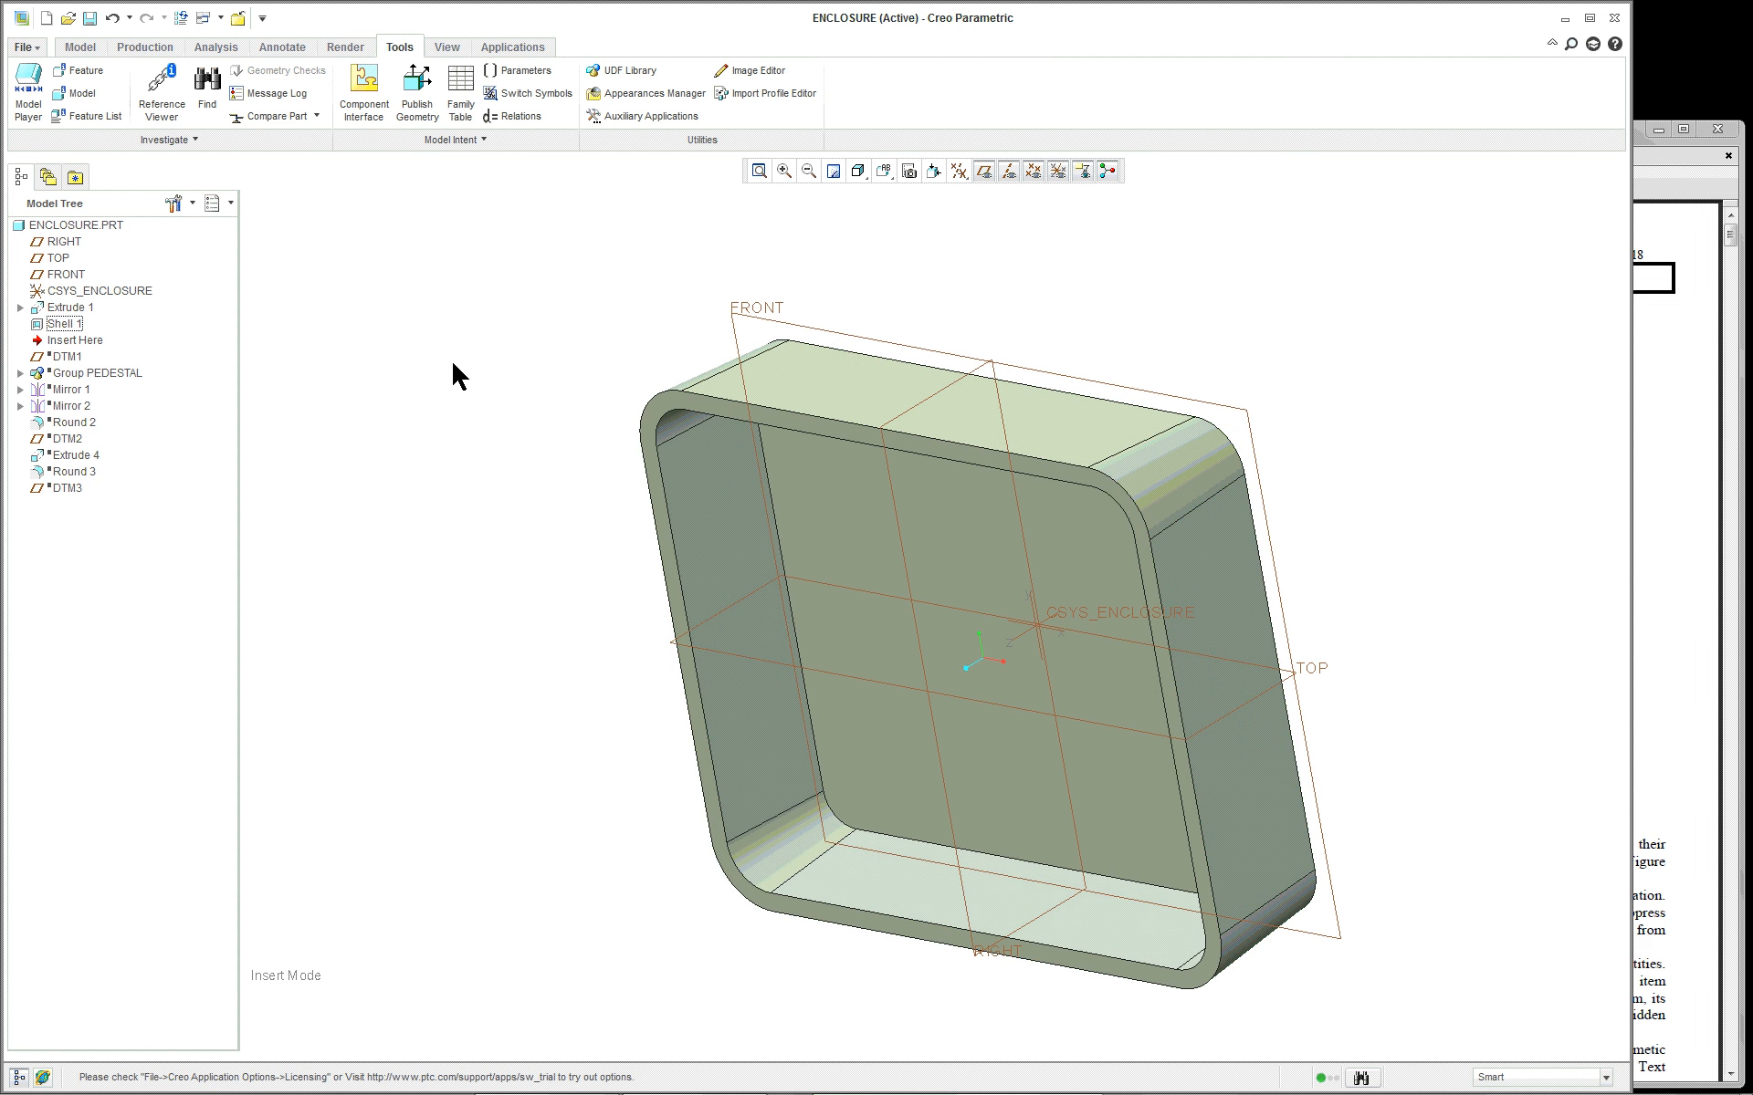
click(66, 325)
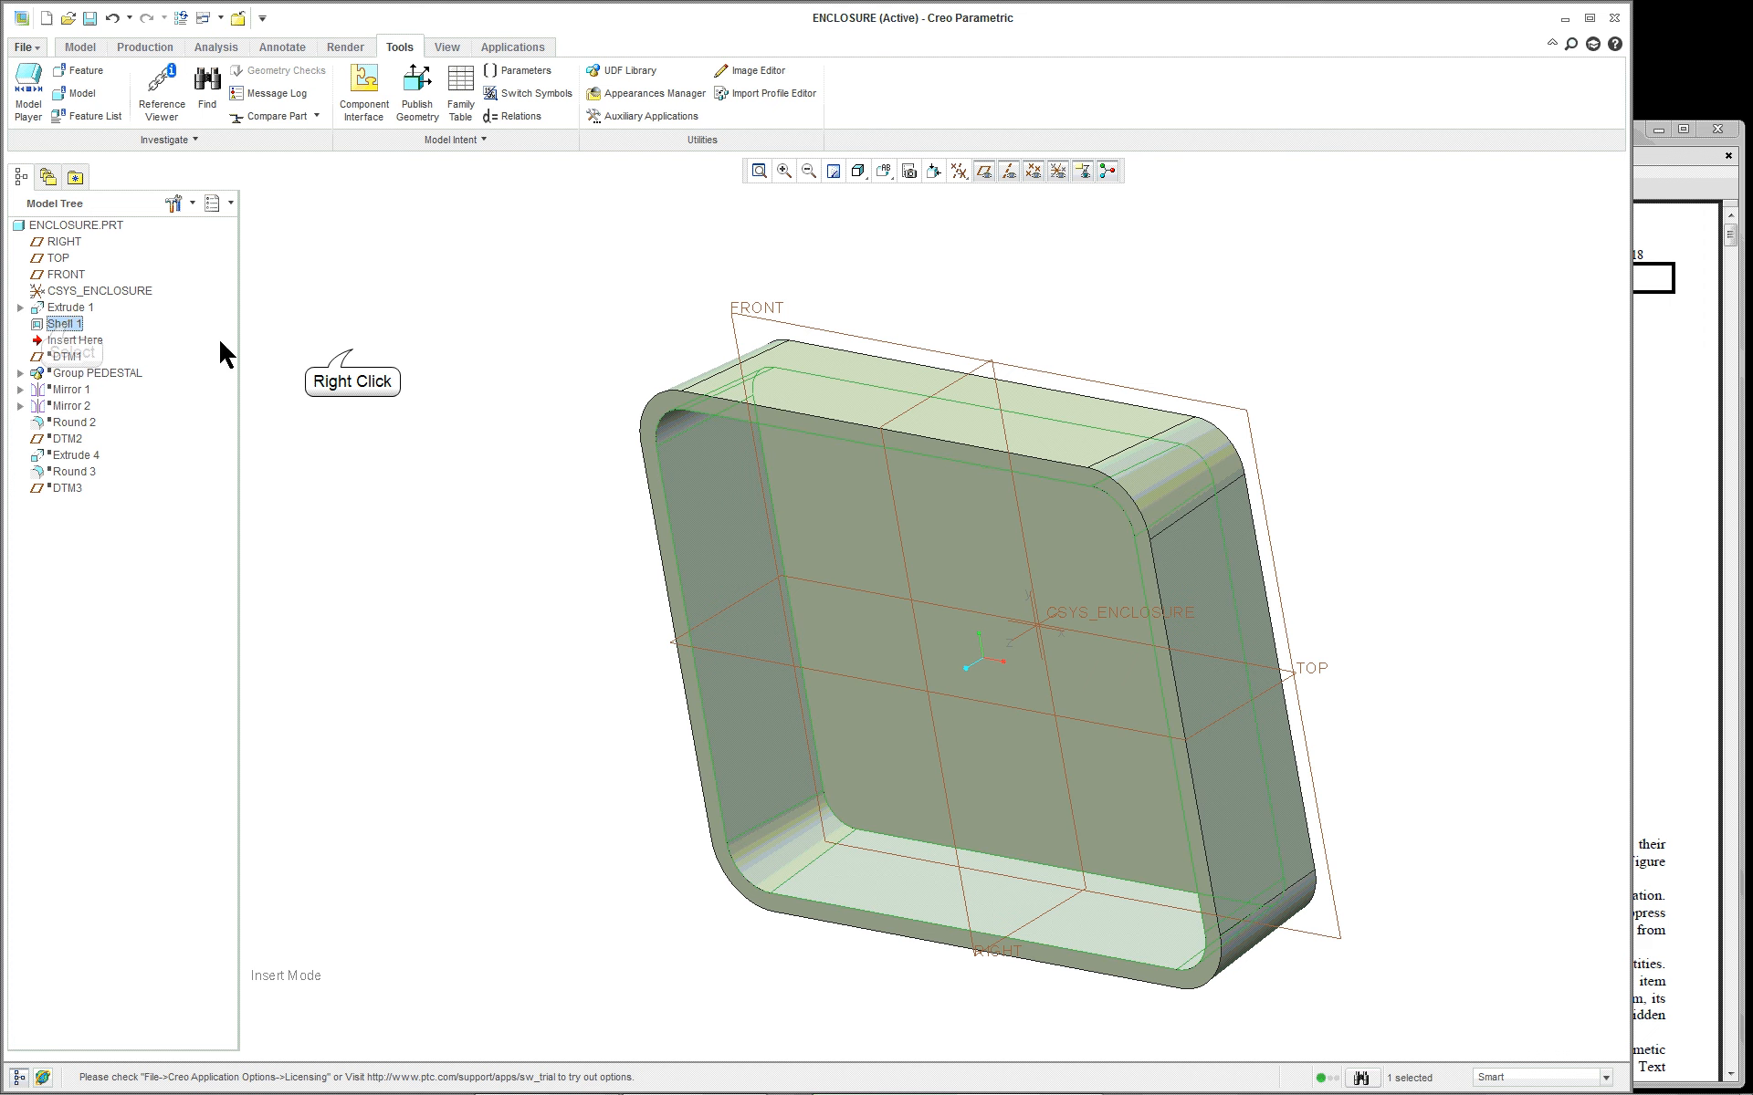
right_click(355, 351)
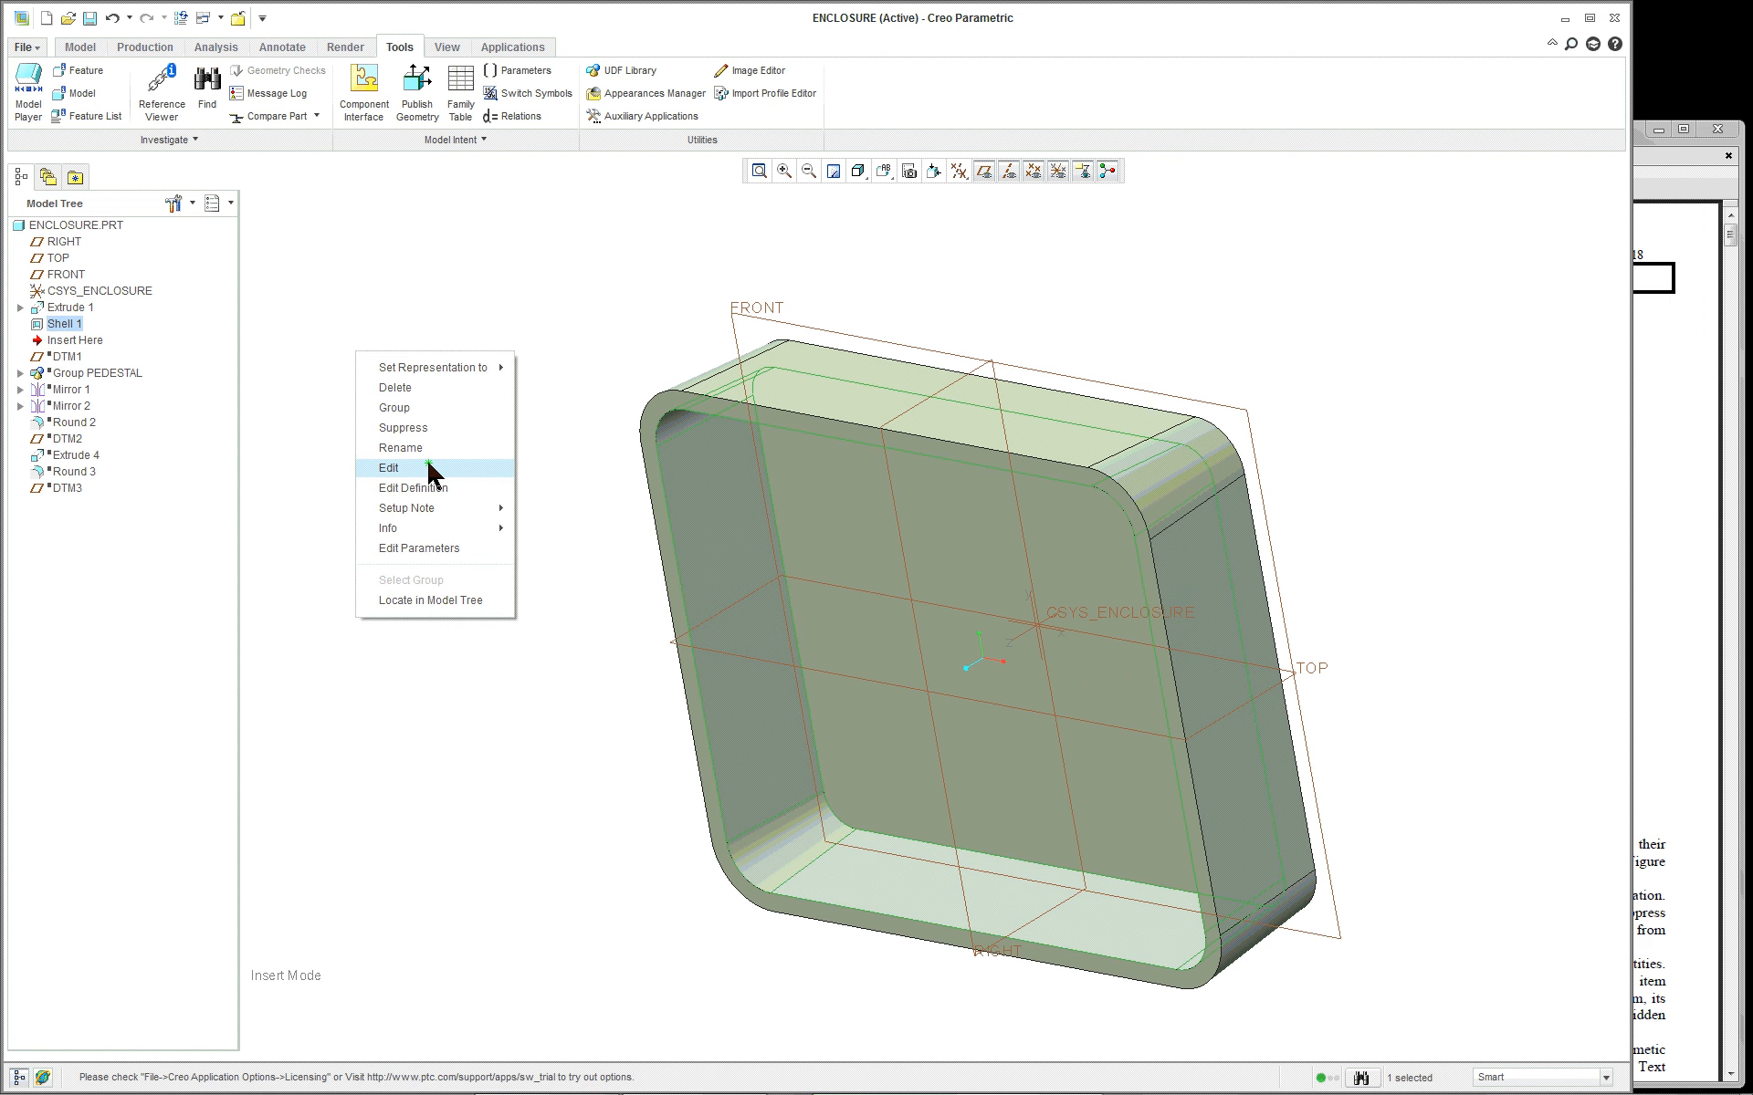
click(431, 488)
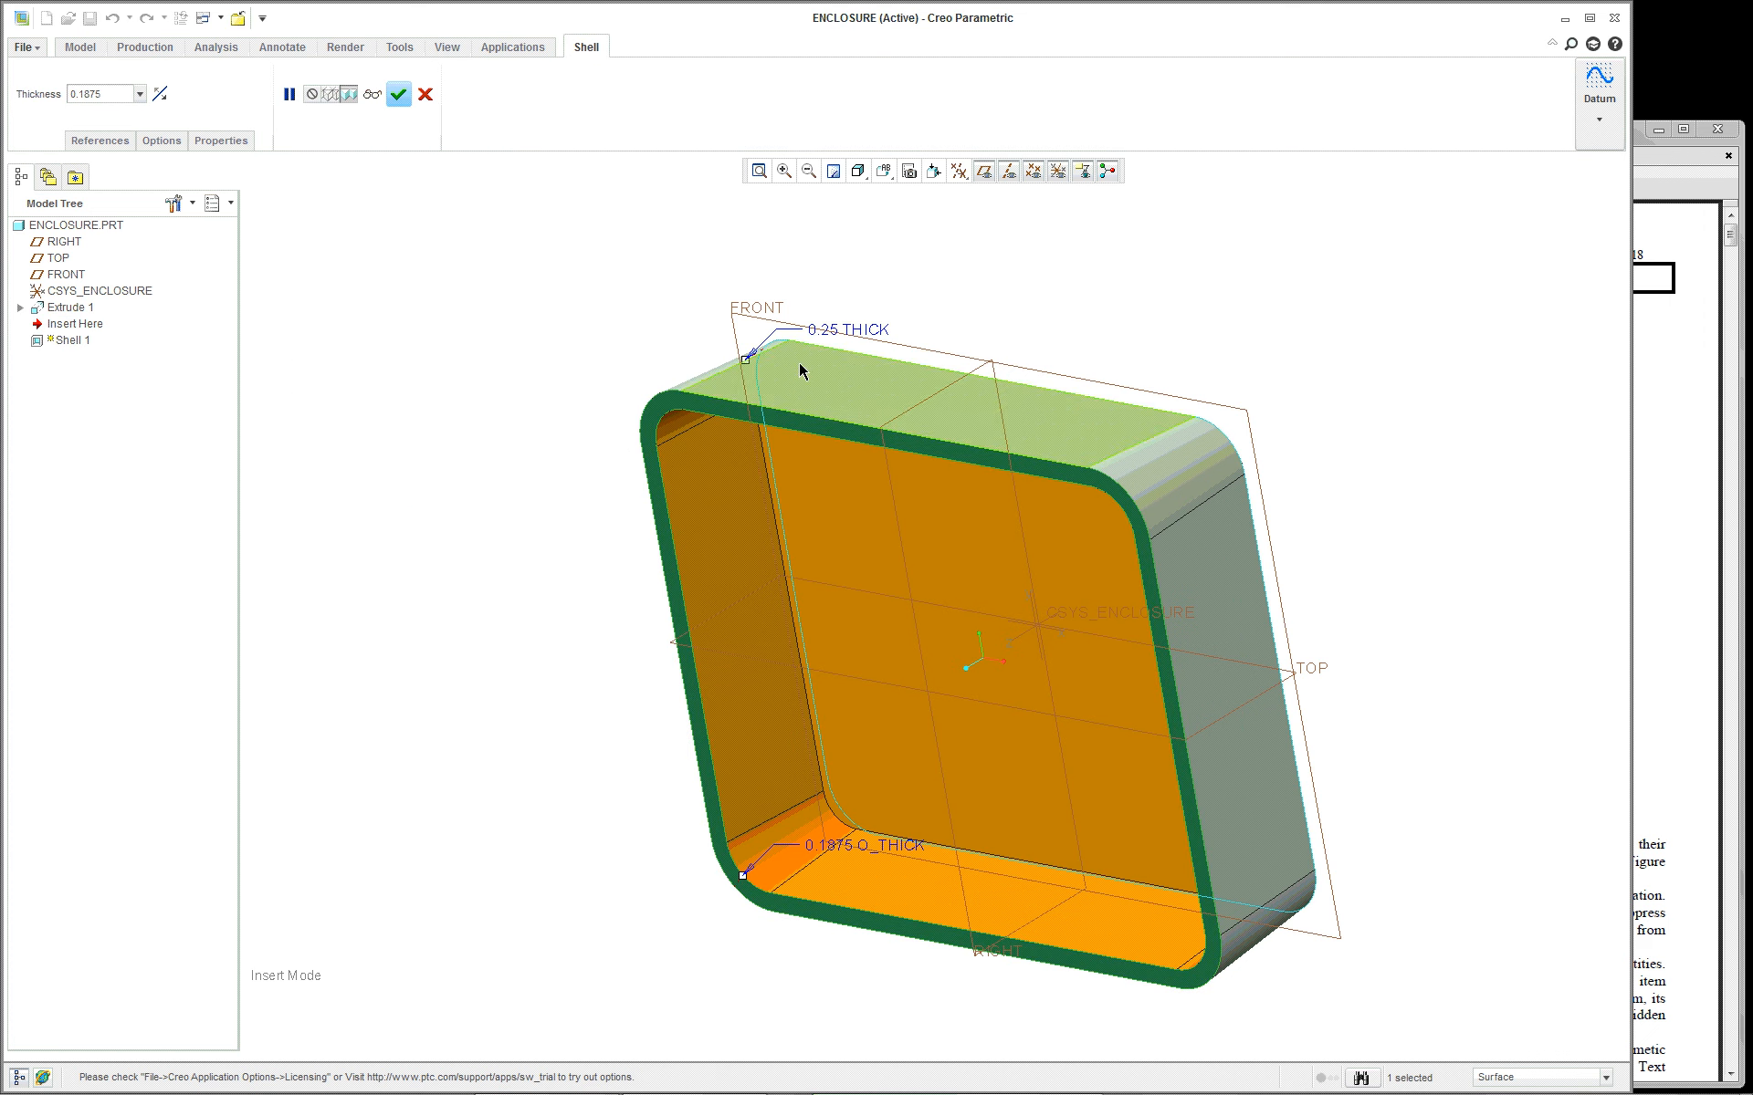
click(96, 142)
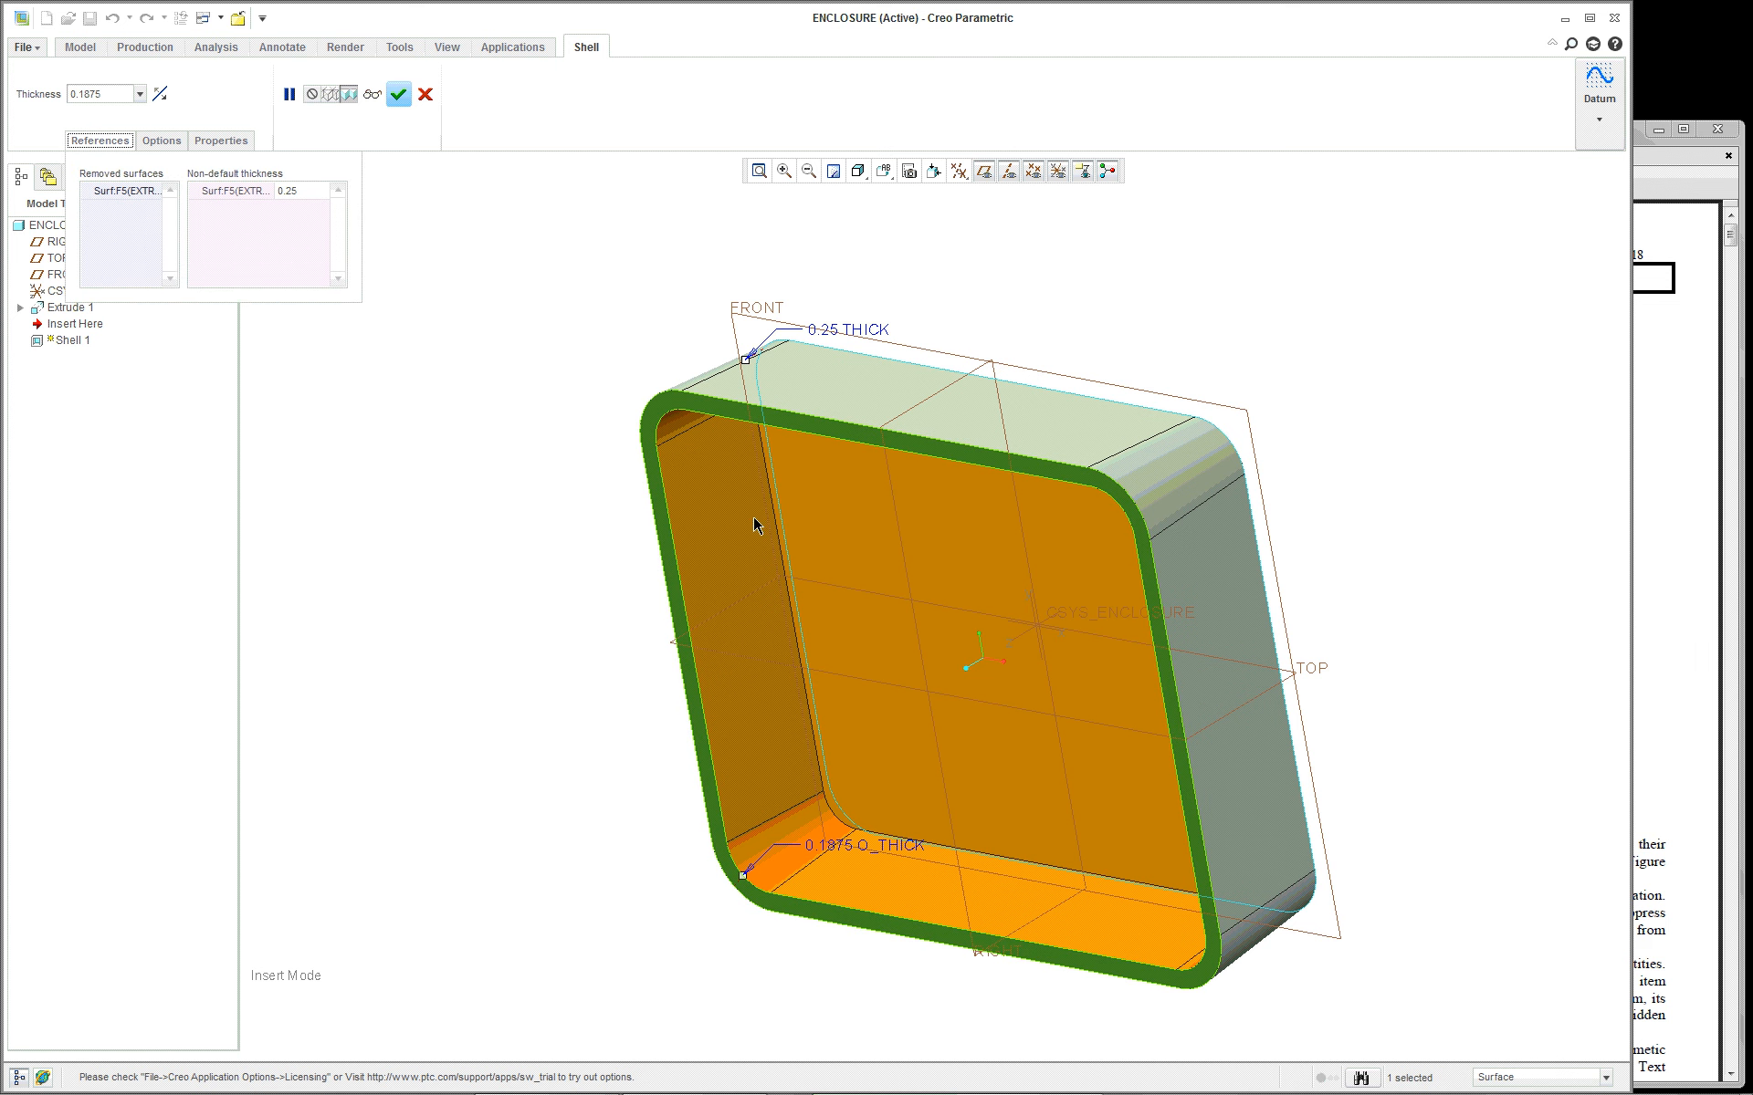
scroll(940, 710, down, 1)
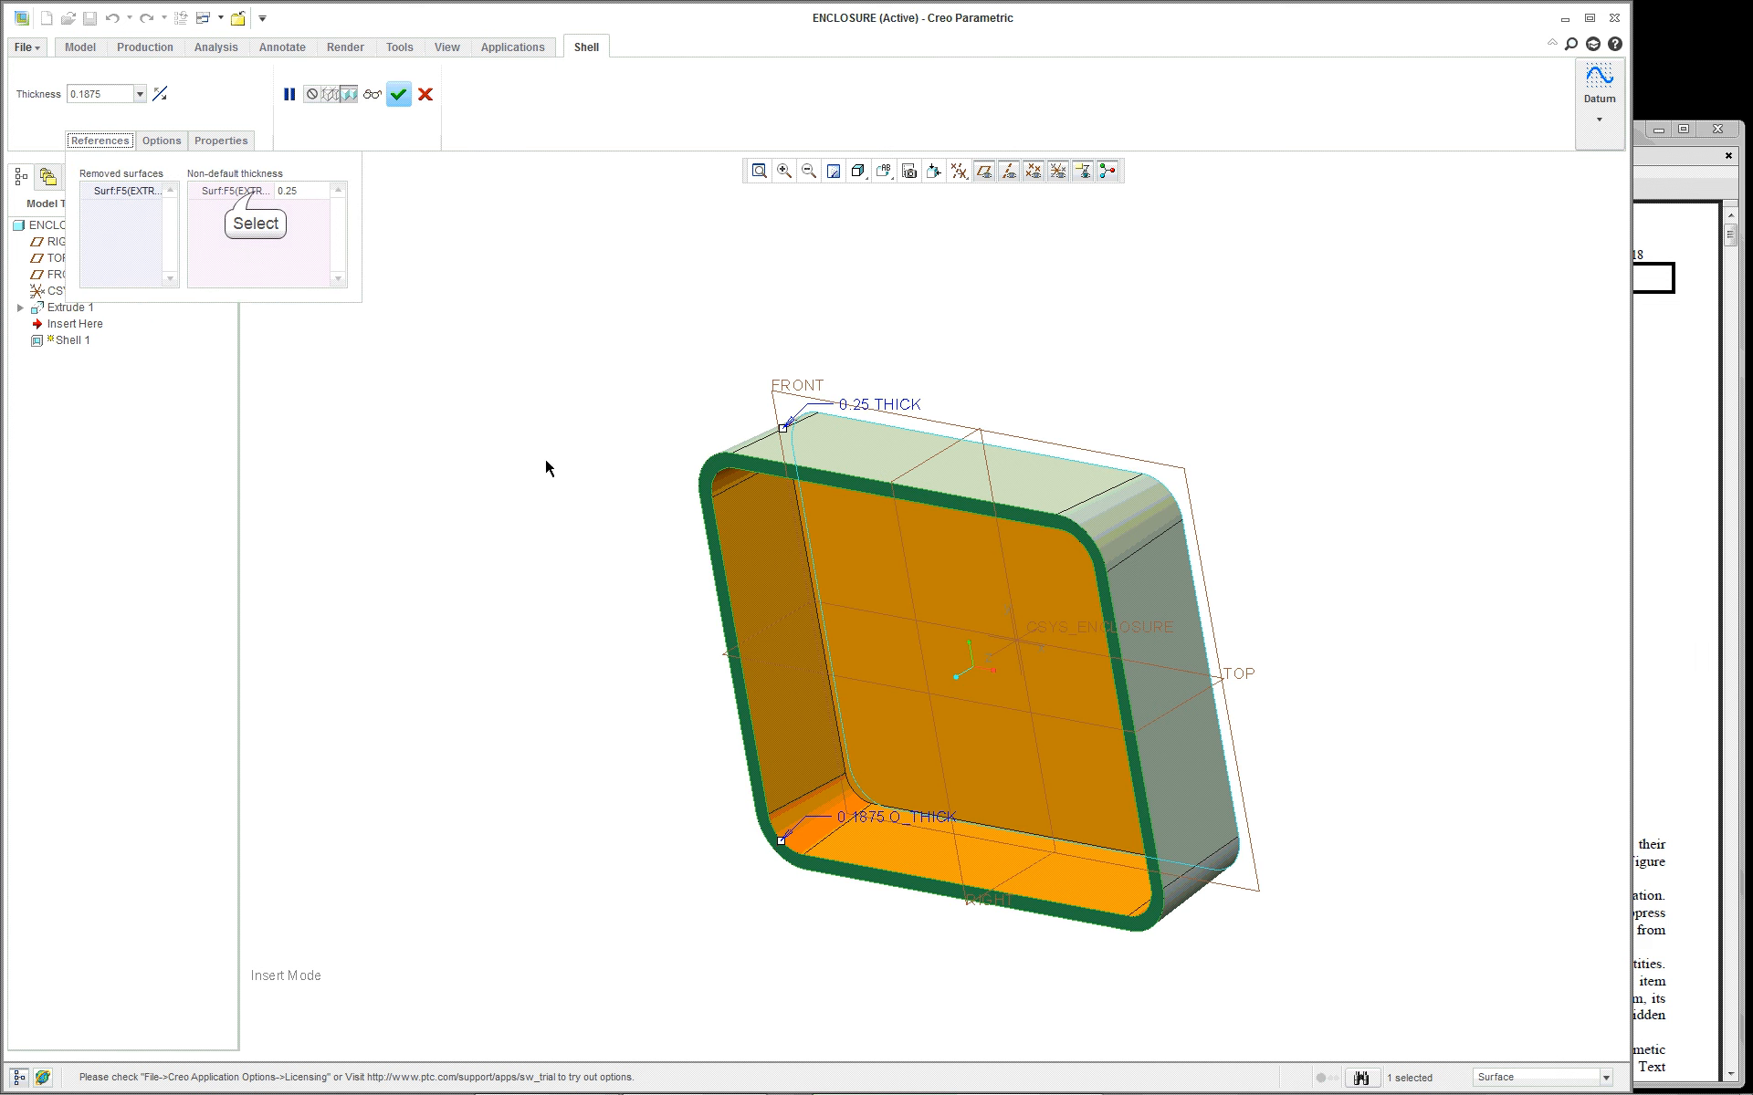
click(261, 193)
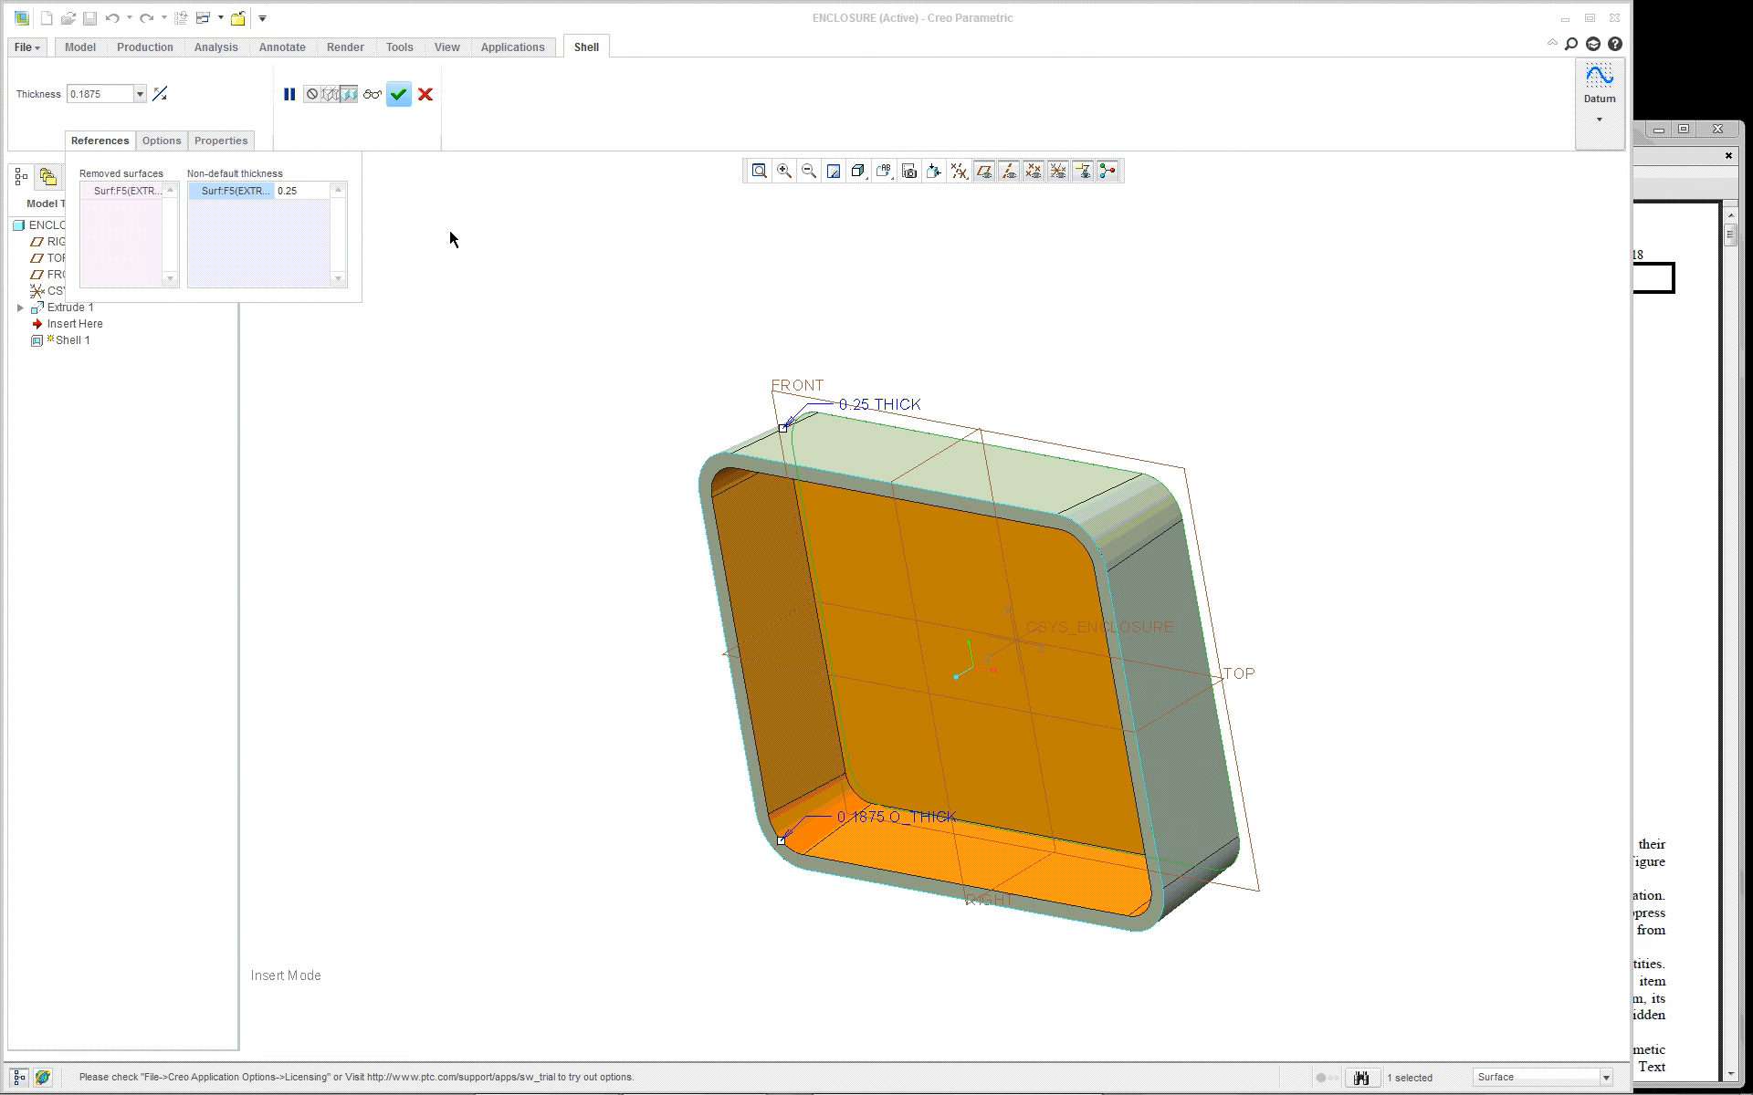
middle_click(433, 82)
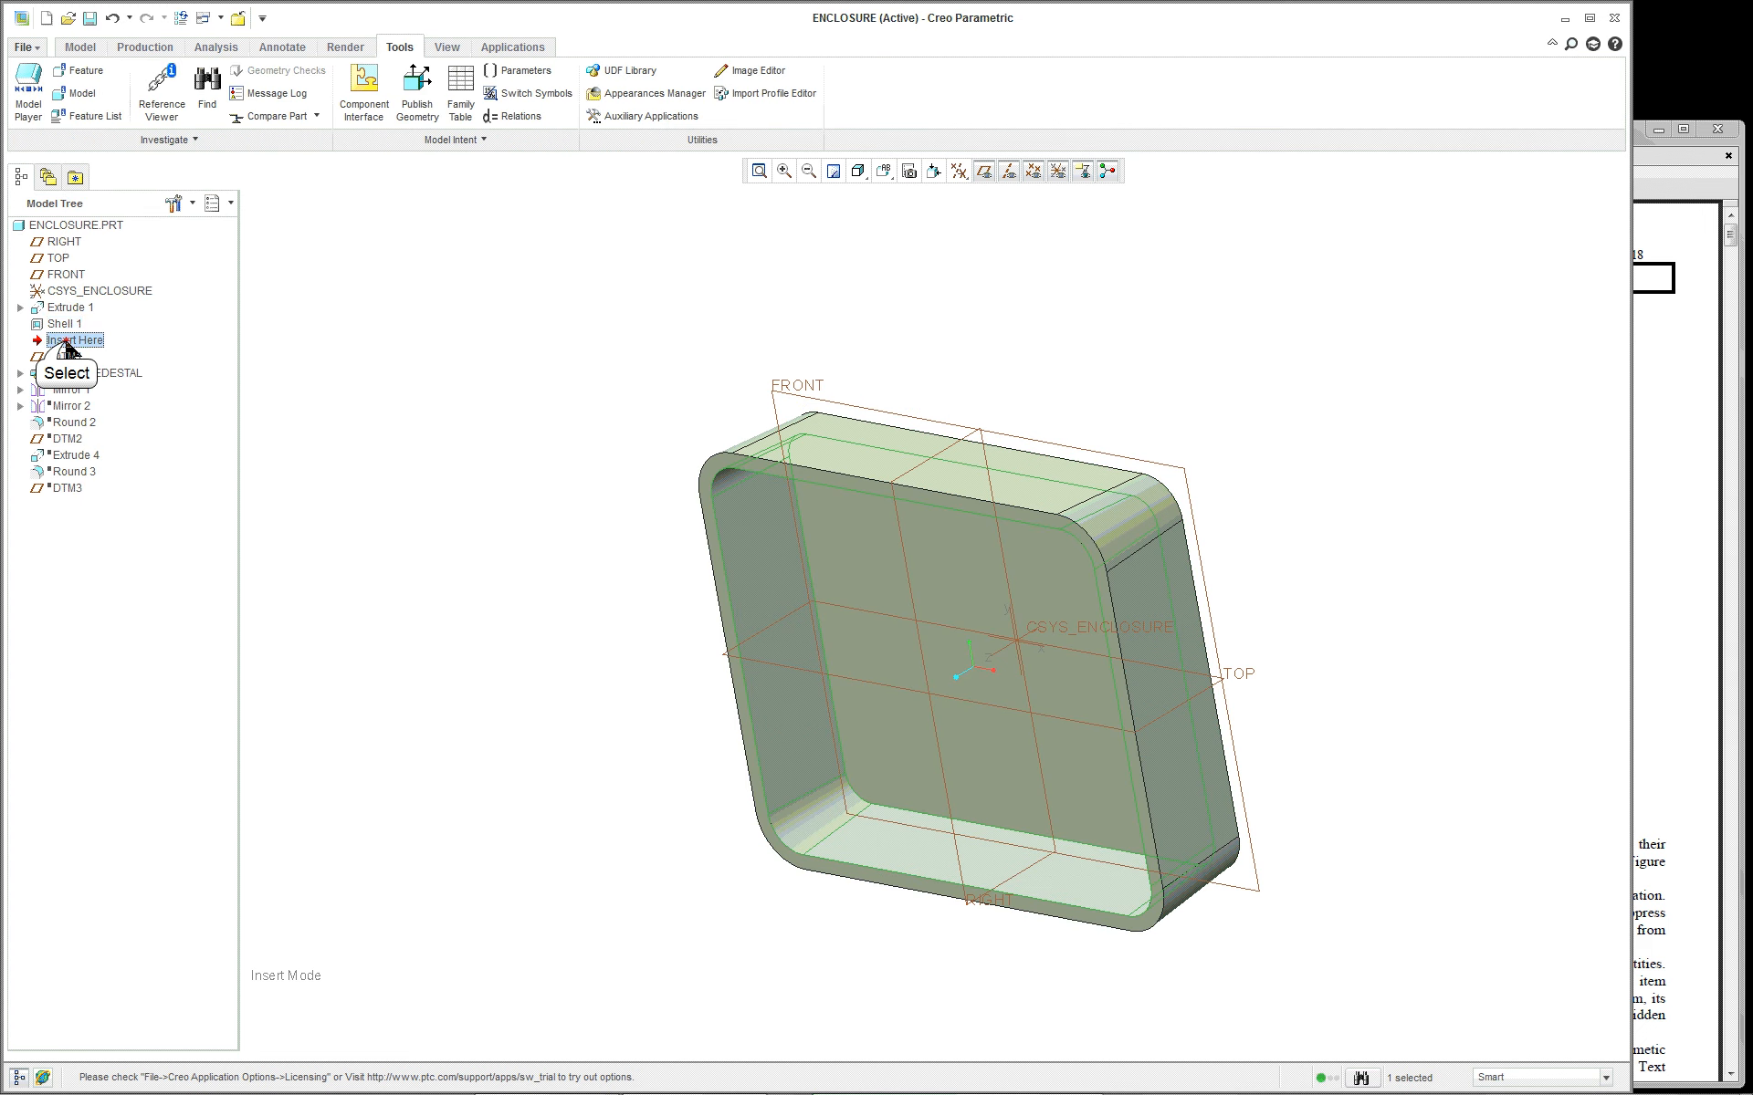
Return the insertion point to just after Extrude 1 and start a new shell that removes the block's large face opposite the FRONT plane
drag(59, 340, 75, 315)
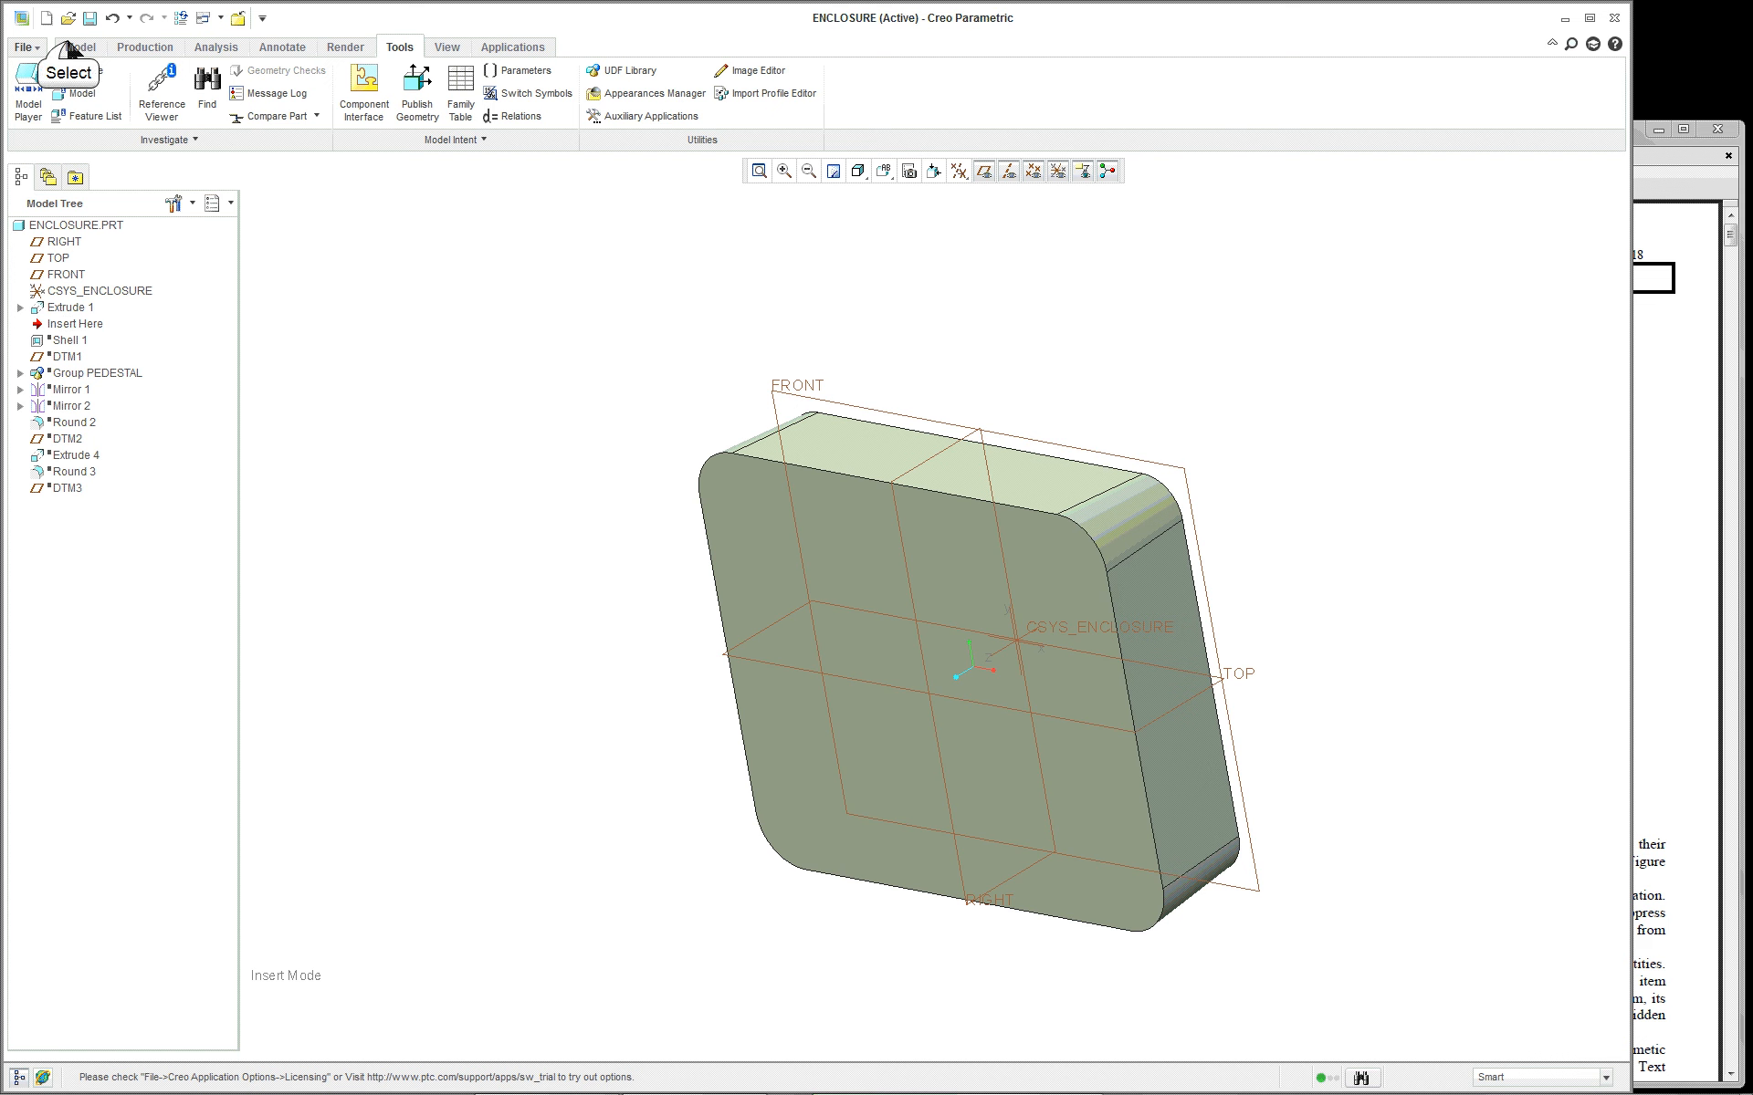
click(79, 47)
click(760, 93)
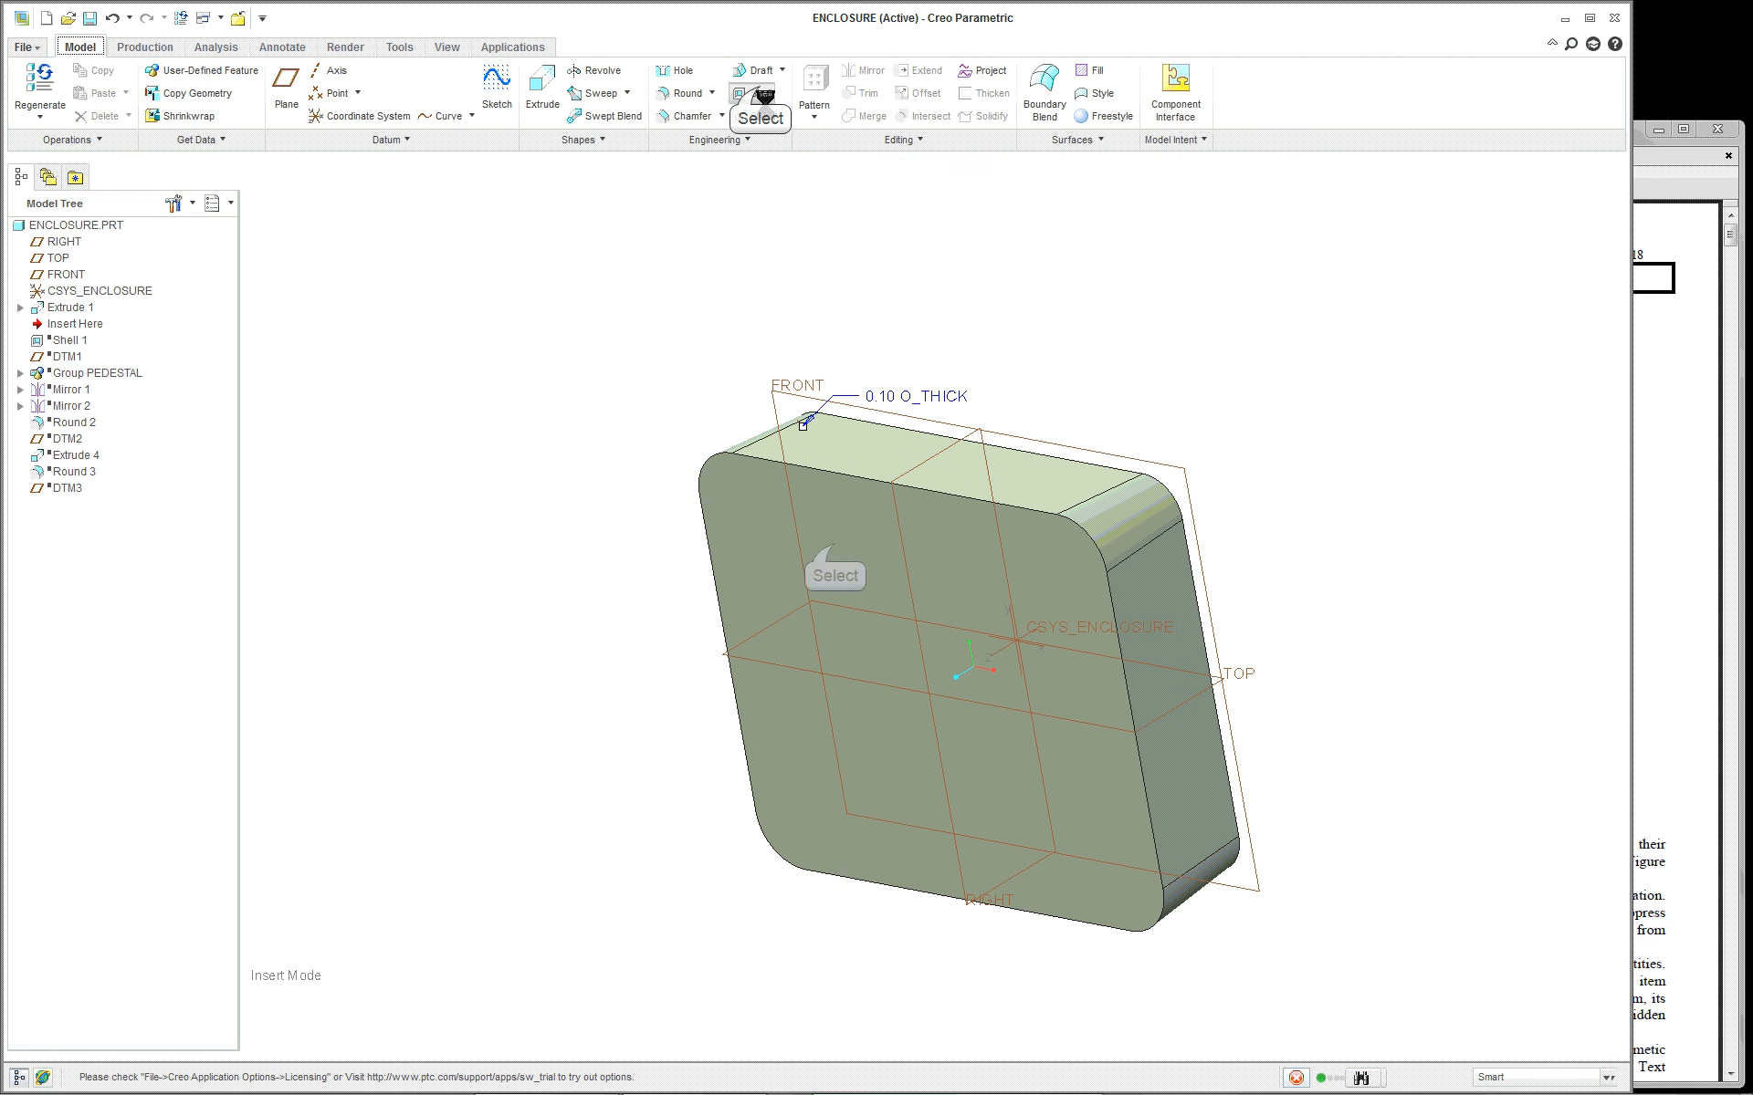
click(837, 550)
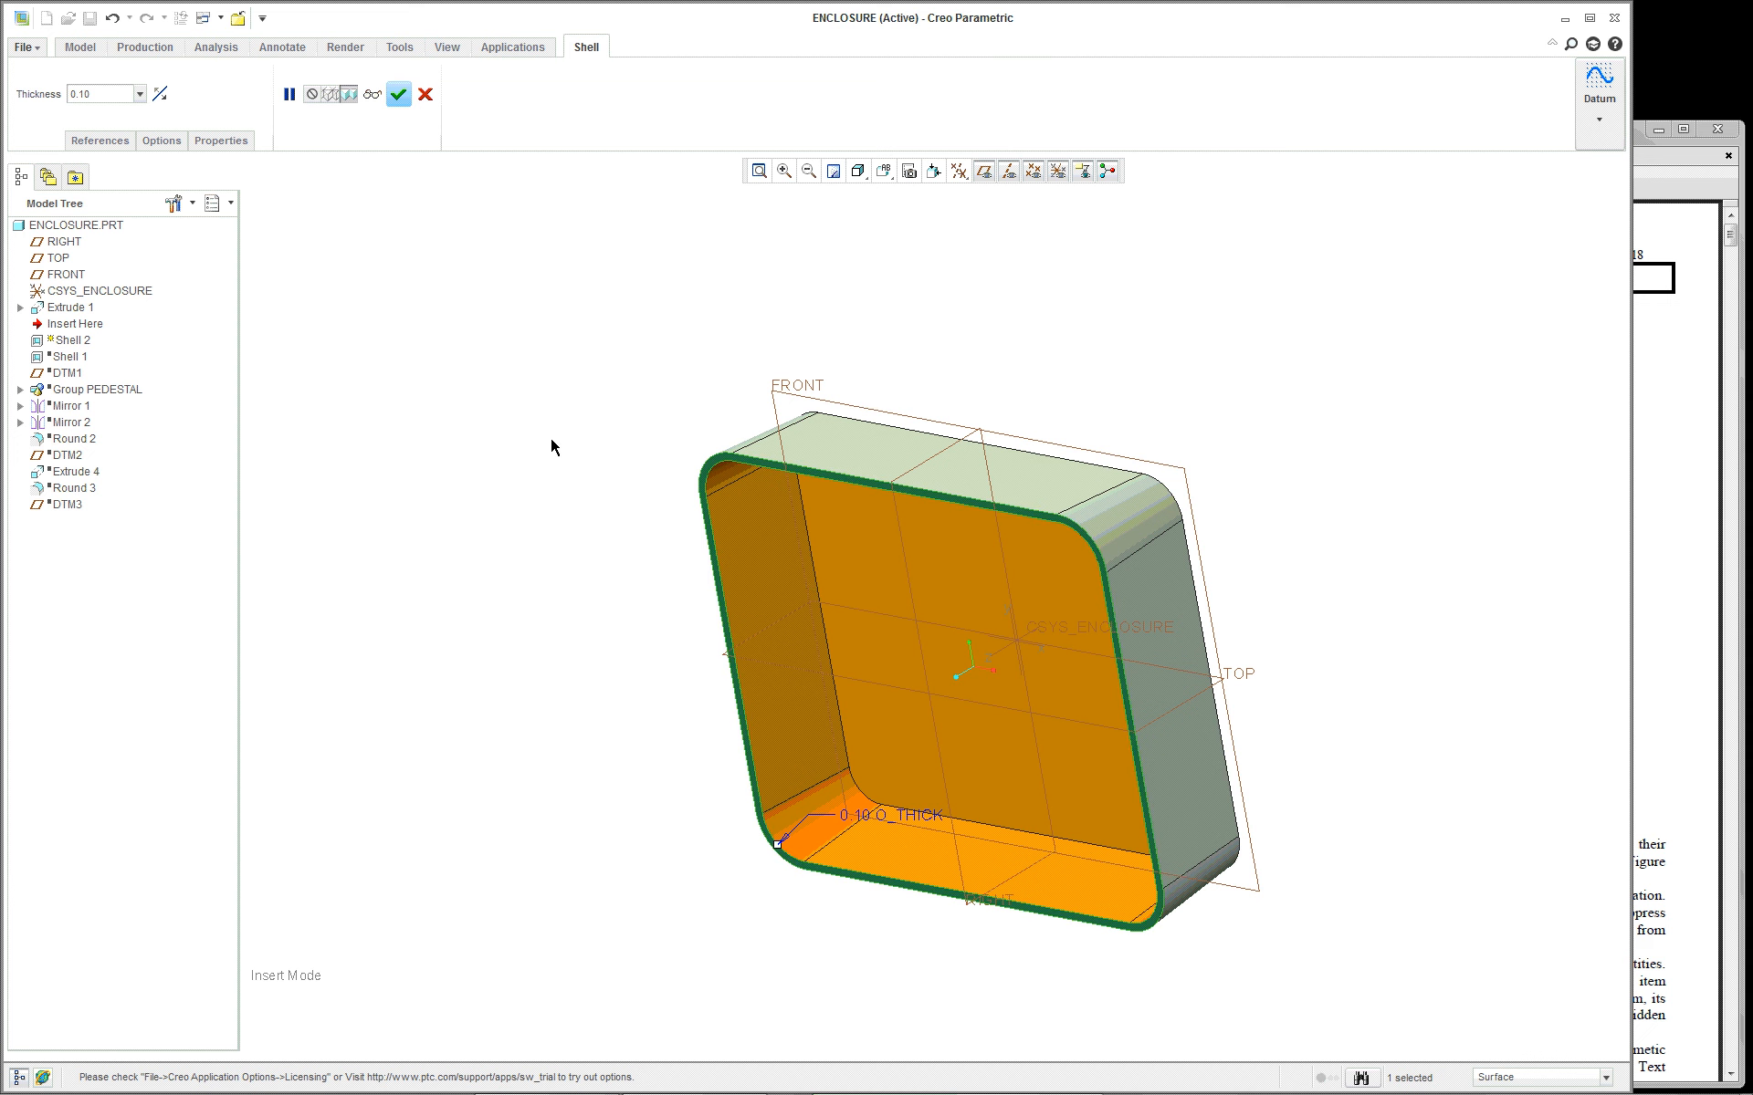
Add the enclosure's floor surface to the new shell's non-default thickness references
right_click(353, 241)
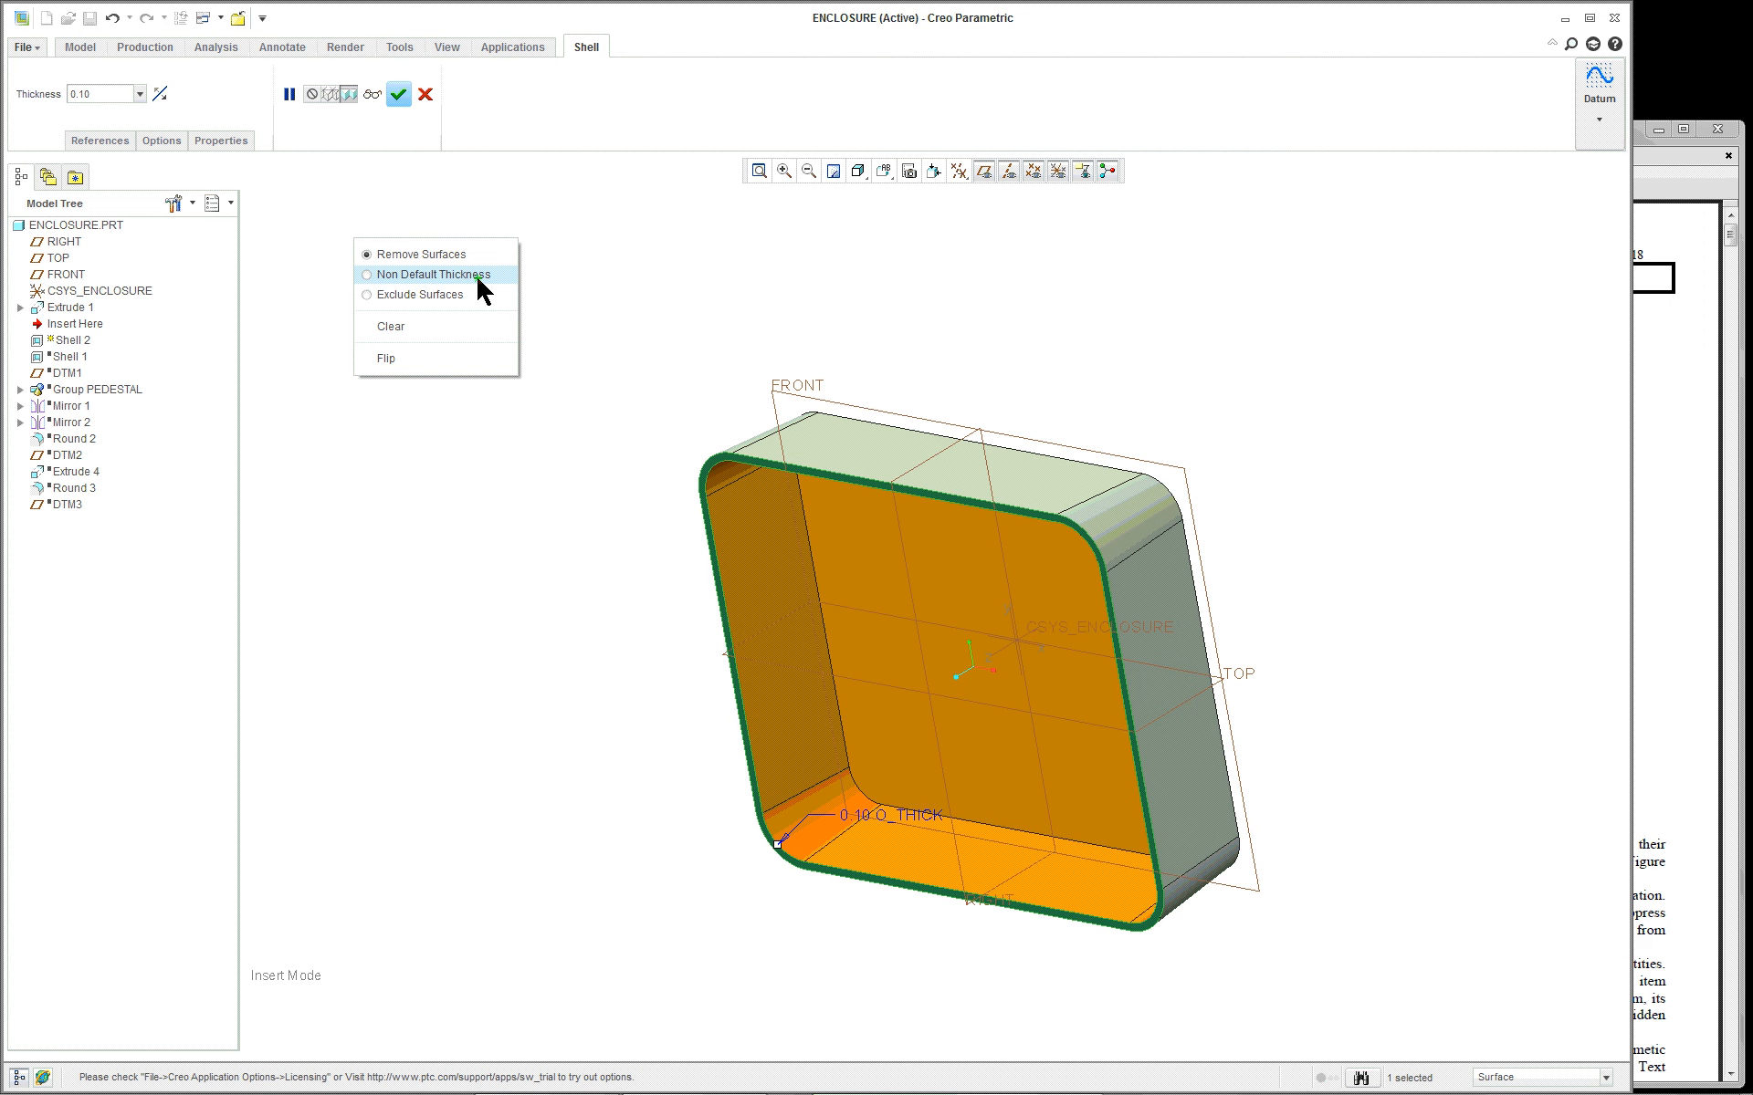
click(374, 296)
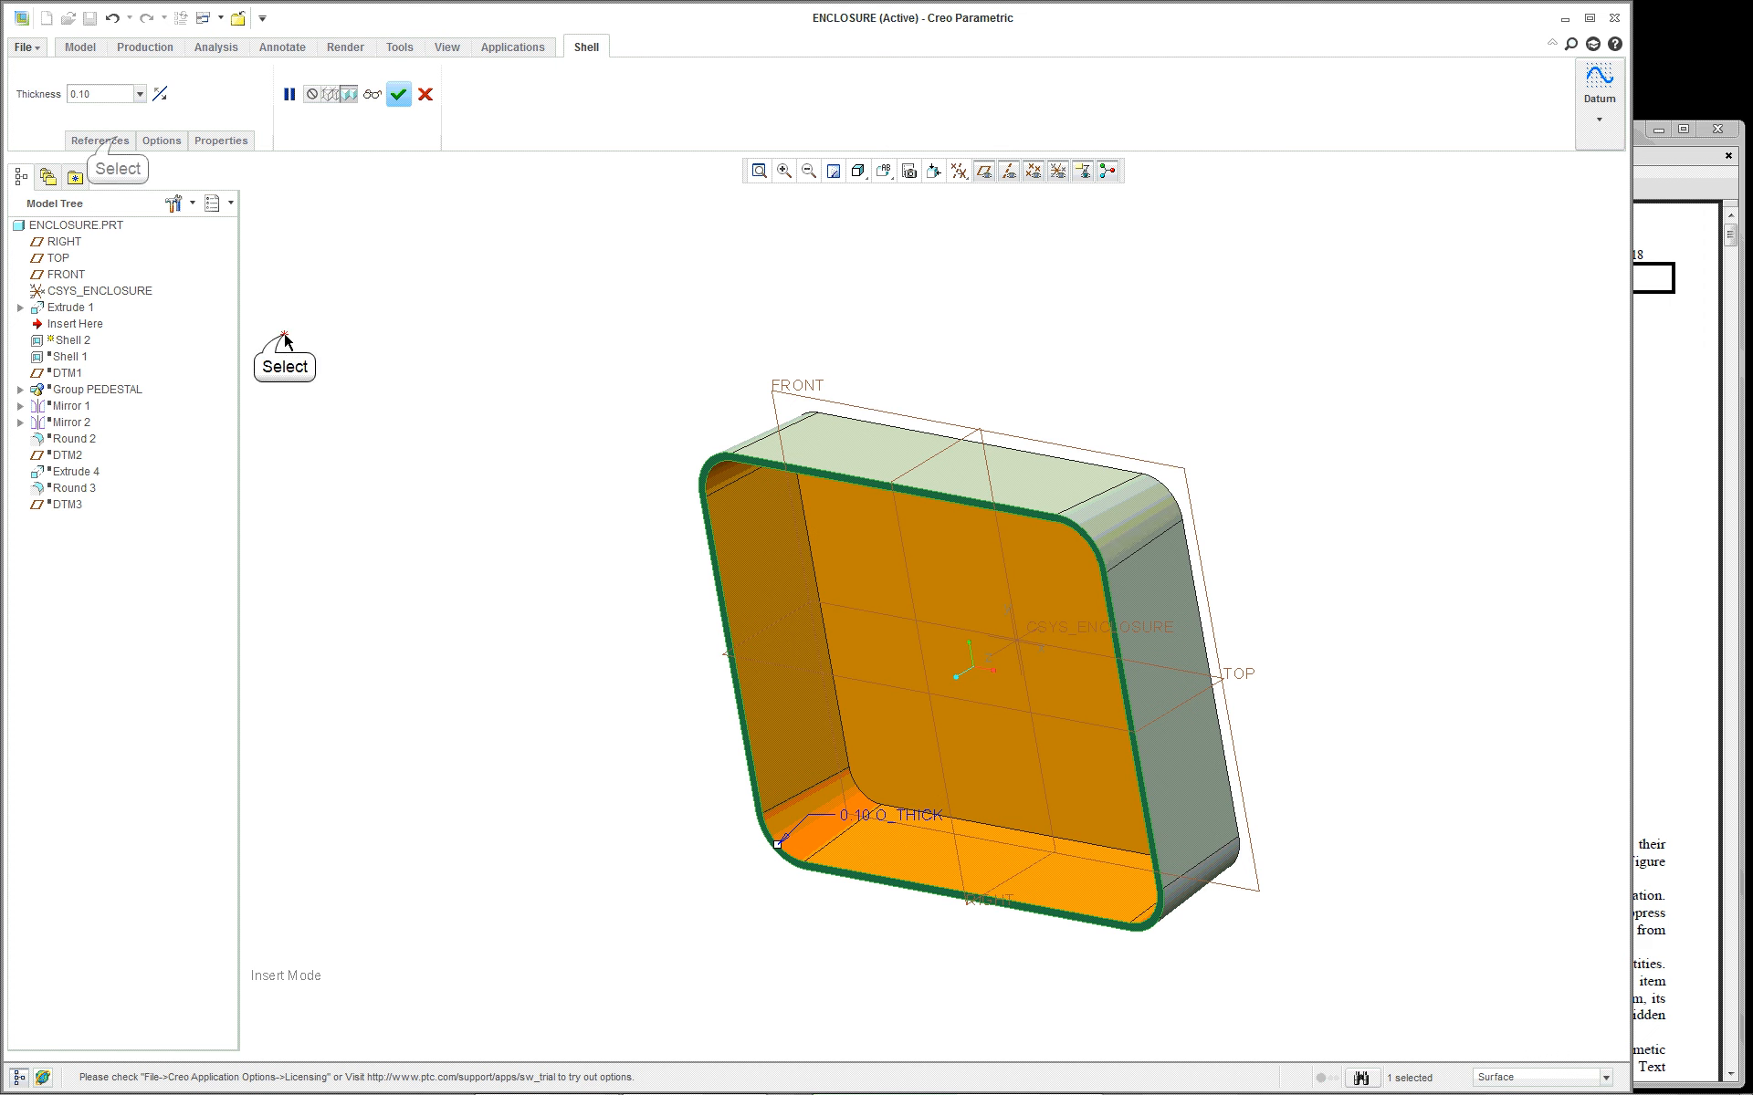
click(114, 141)
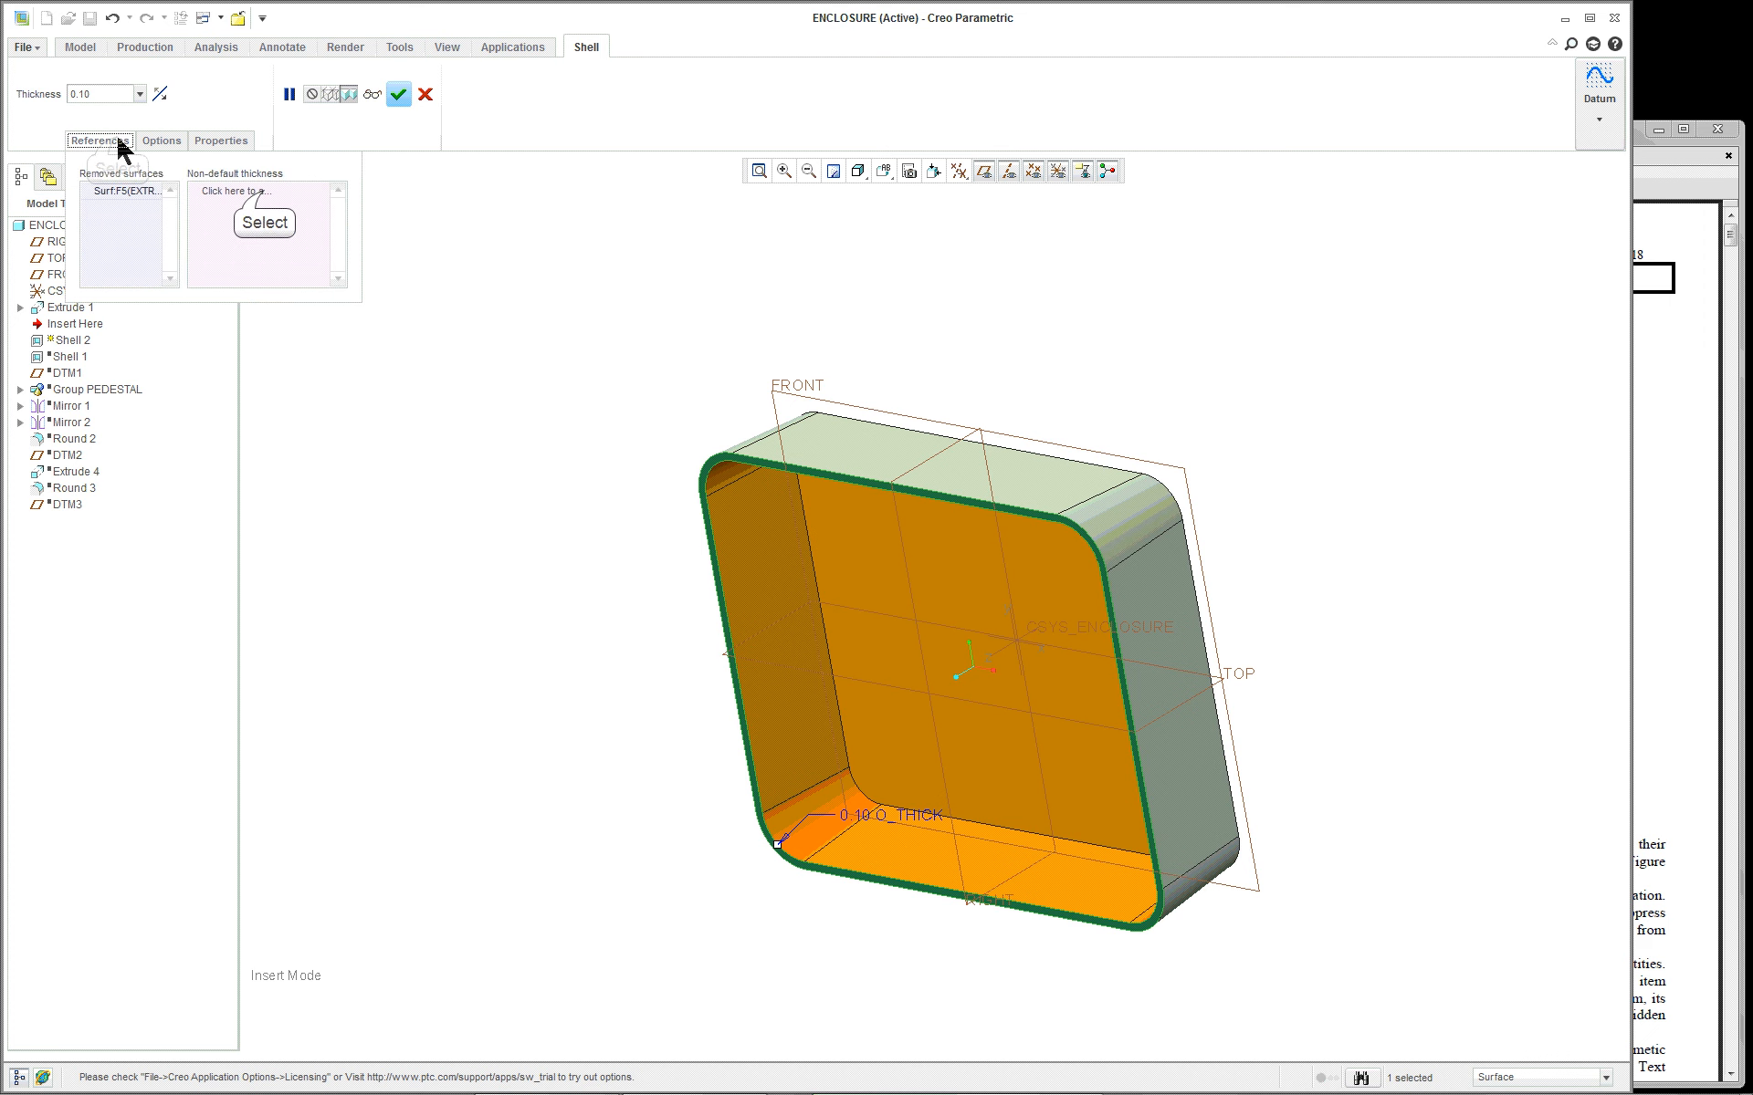
click(265, 192)
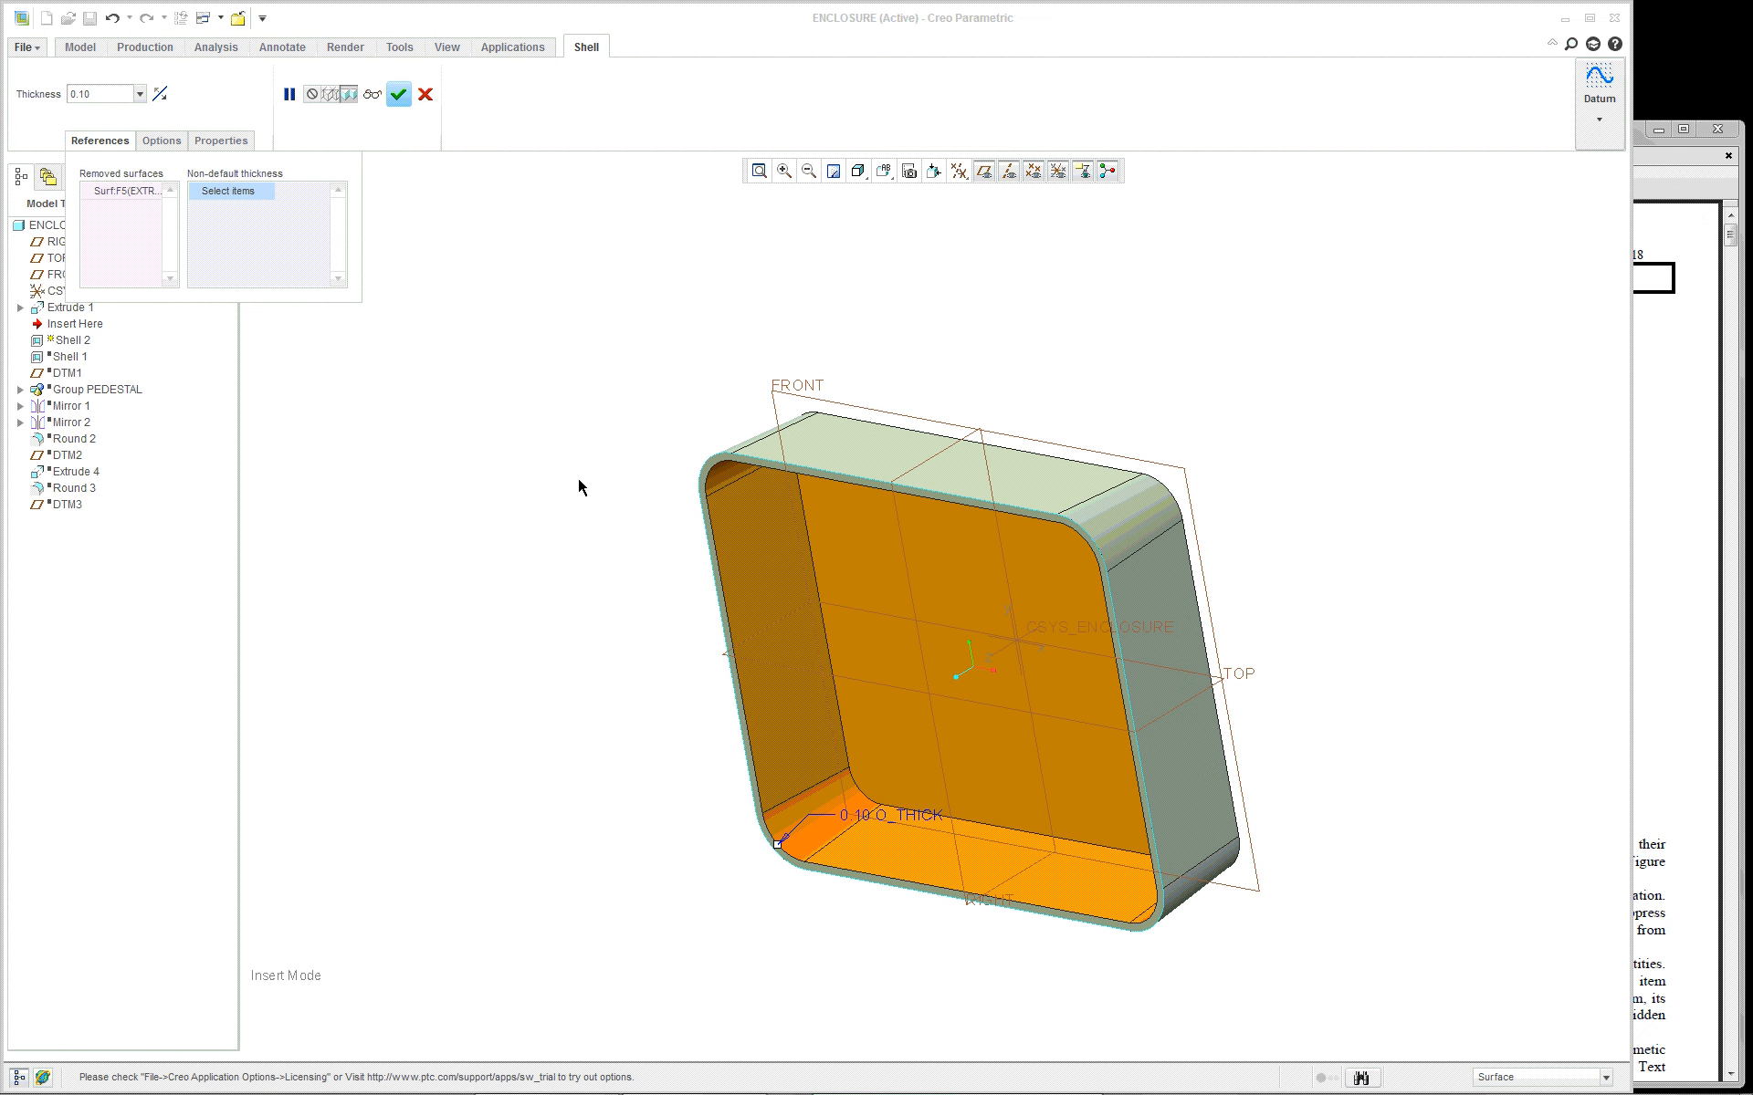
click(891, 542)
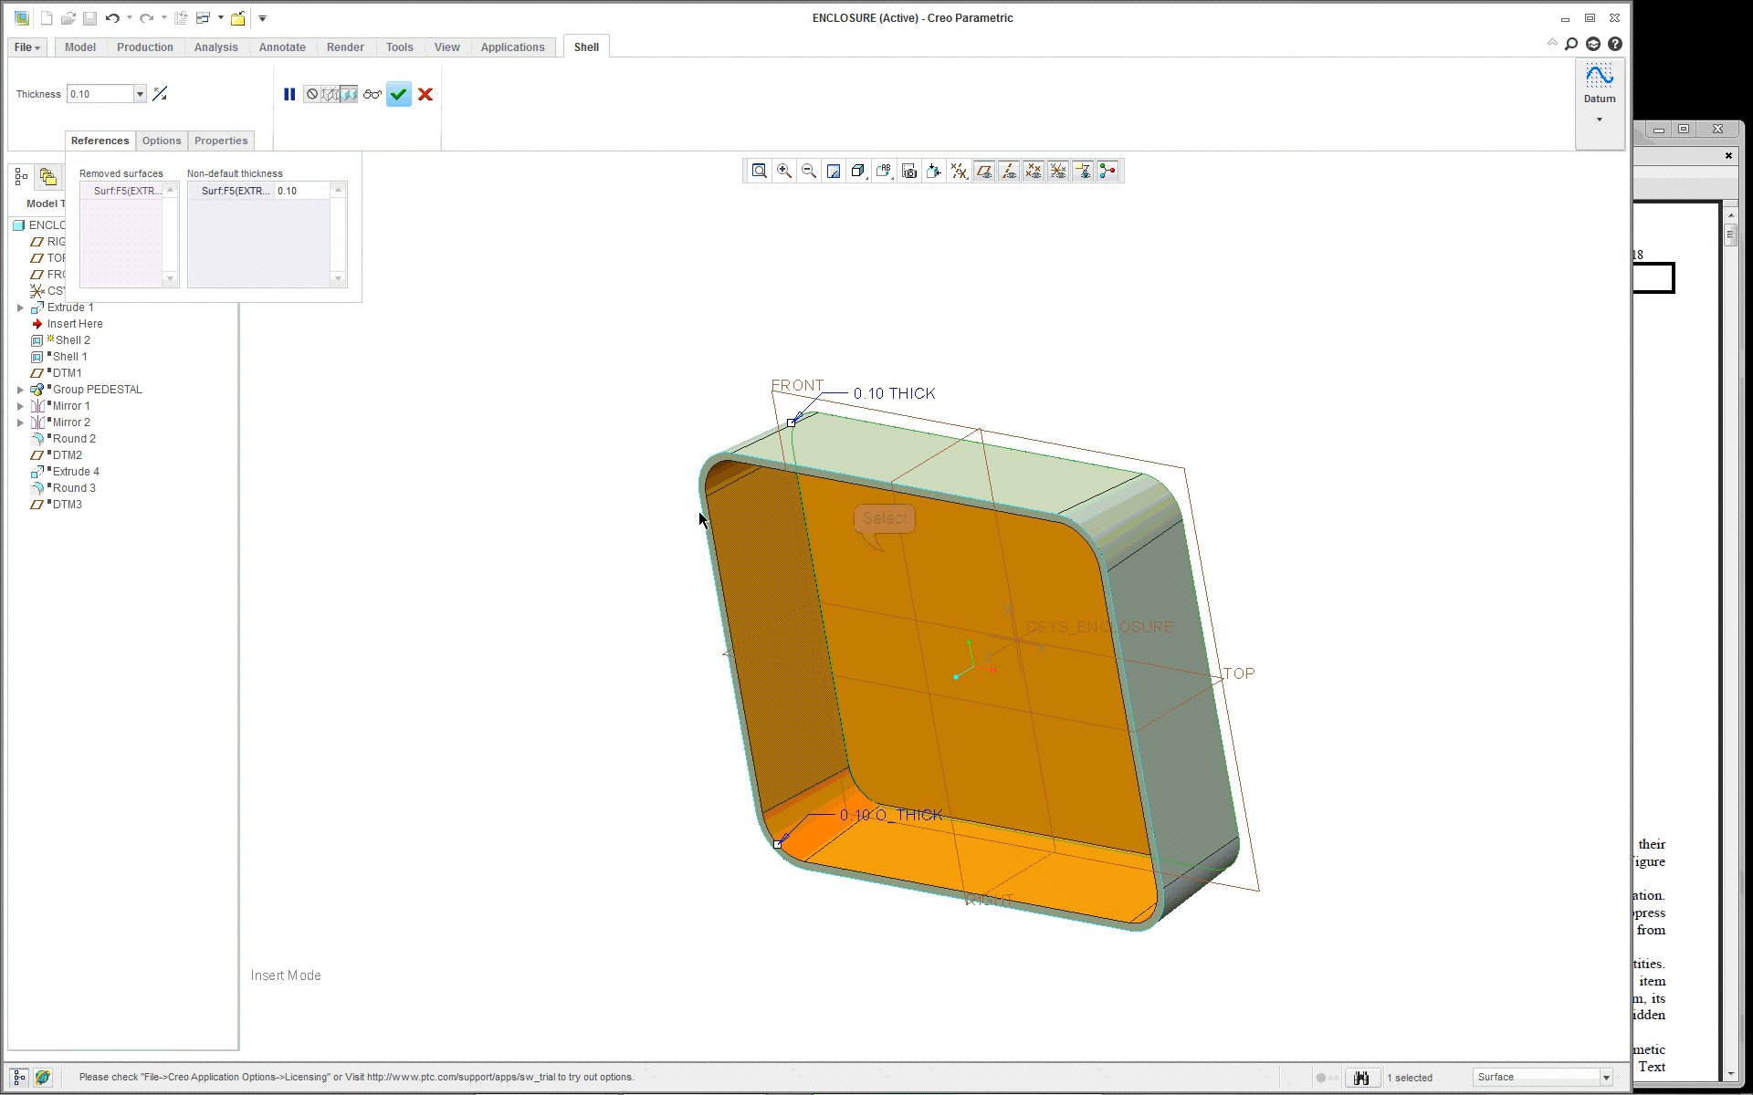
Set the floor's non-default thickness to 0.2 and complete the shell
double_click(880, 396)
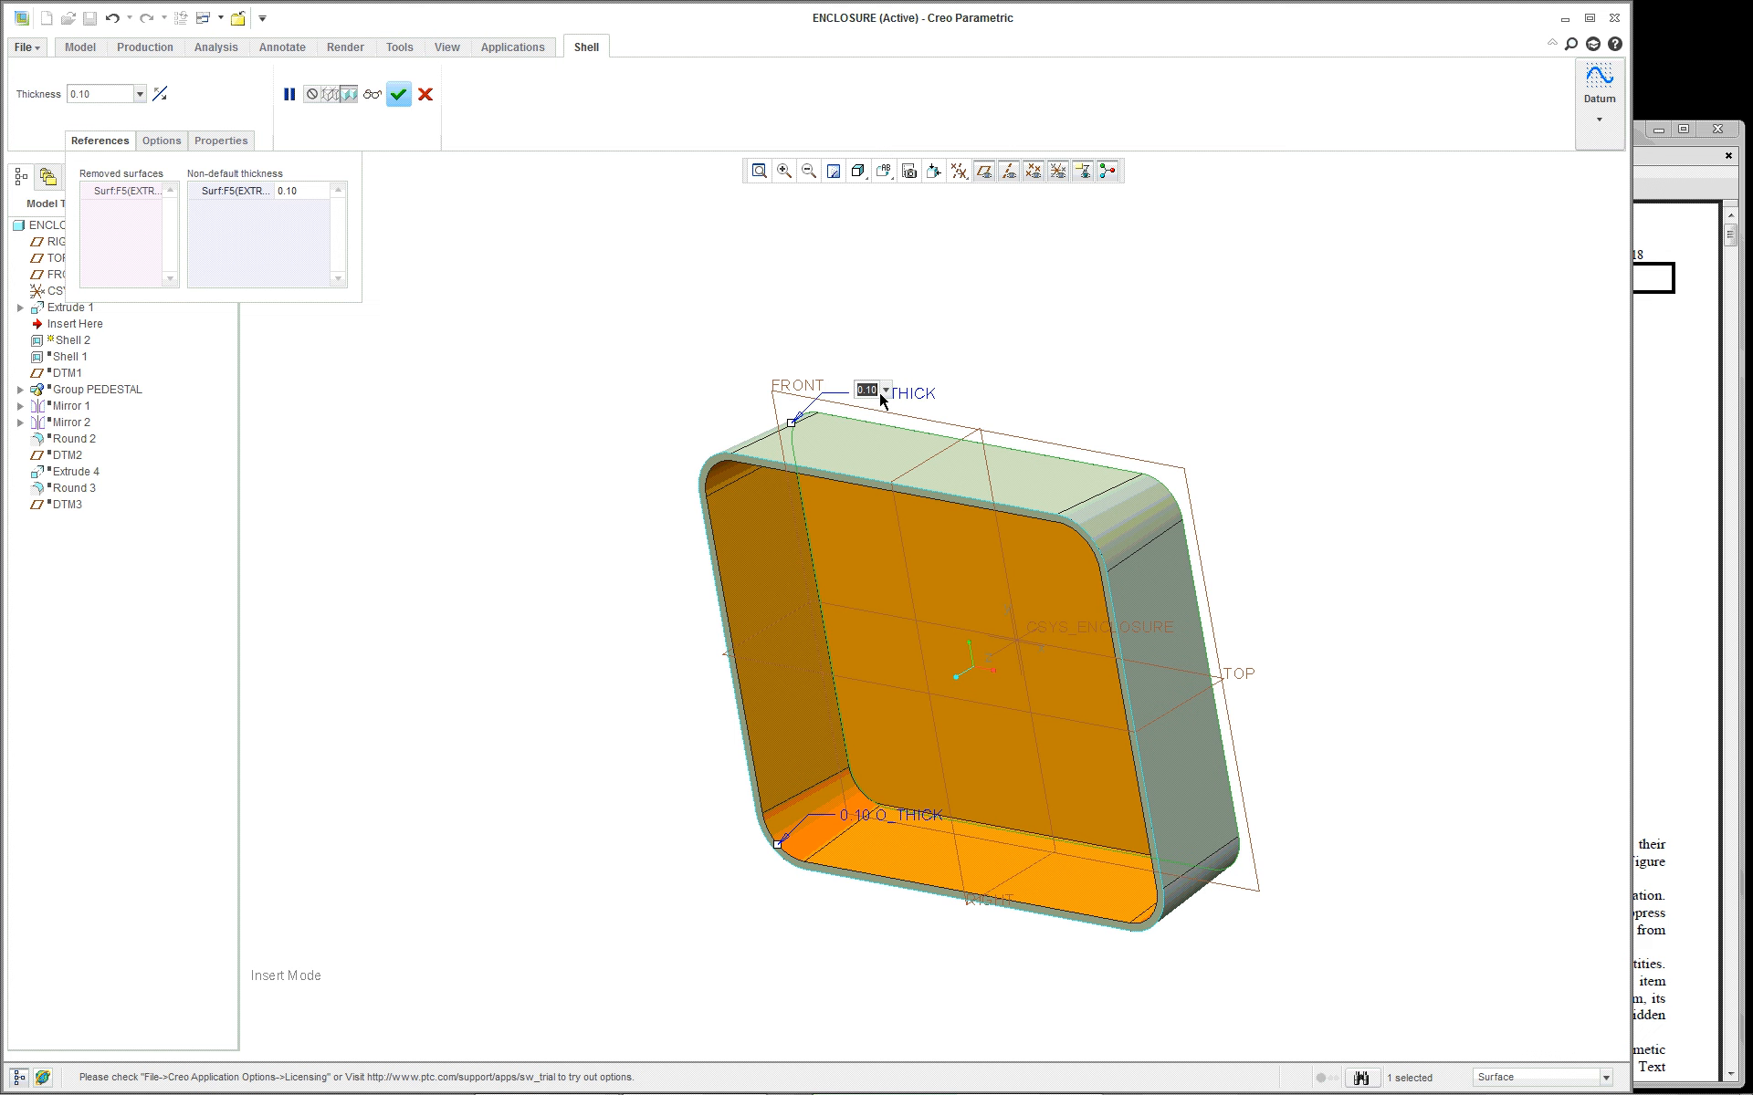
text(0.2)
key(Return)
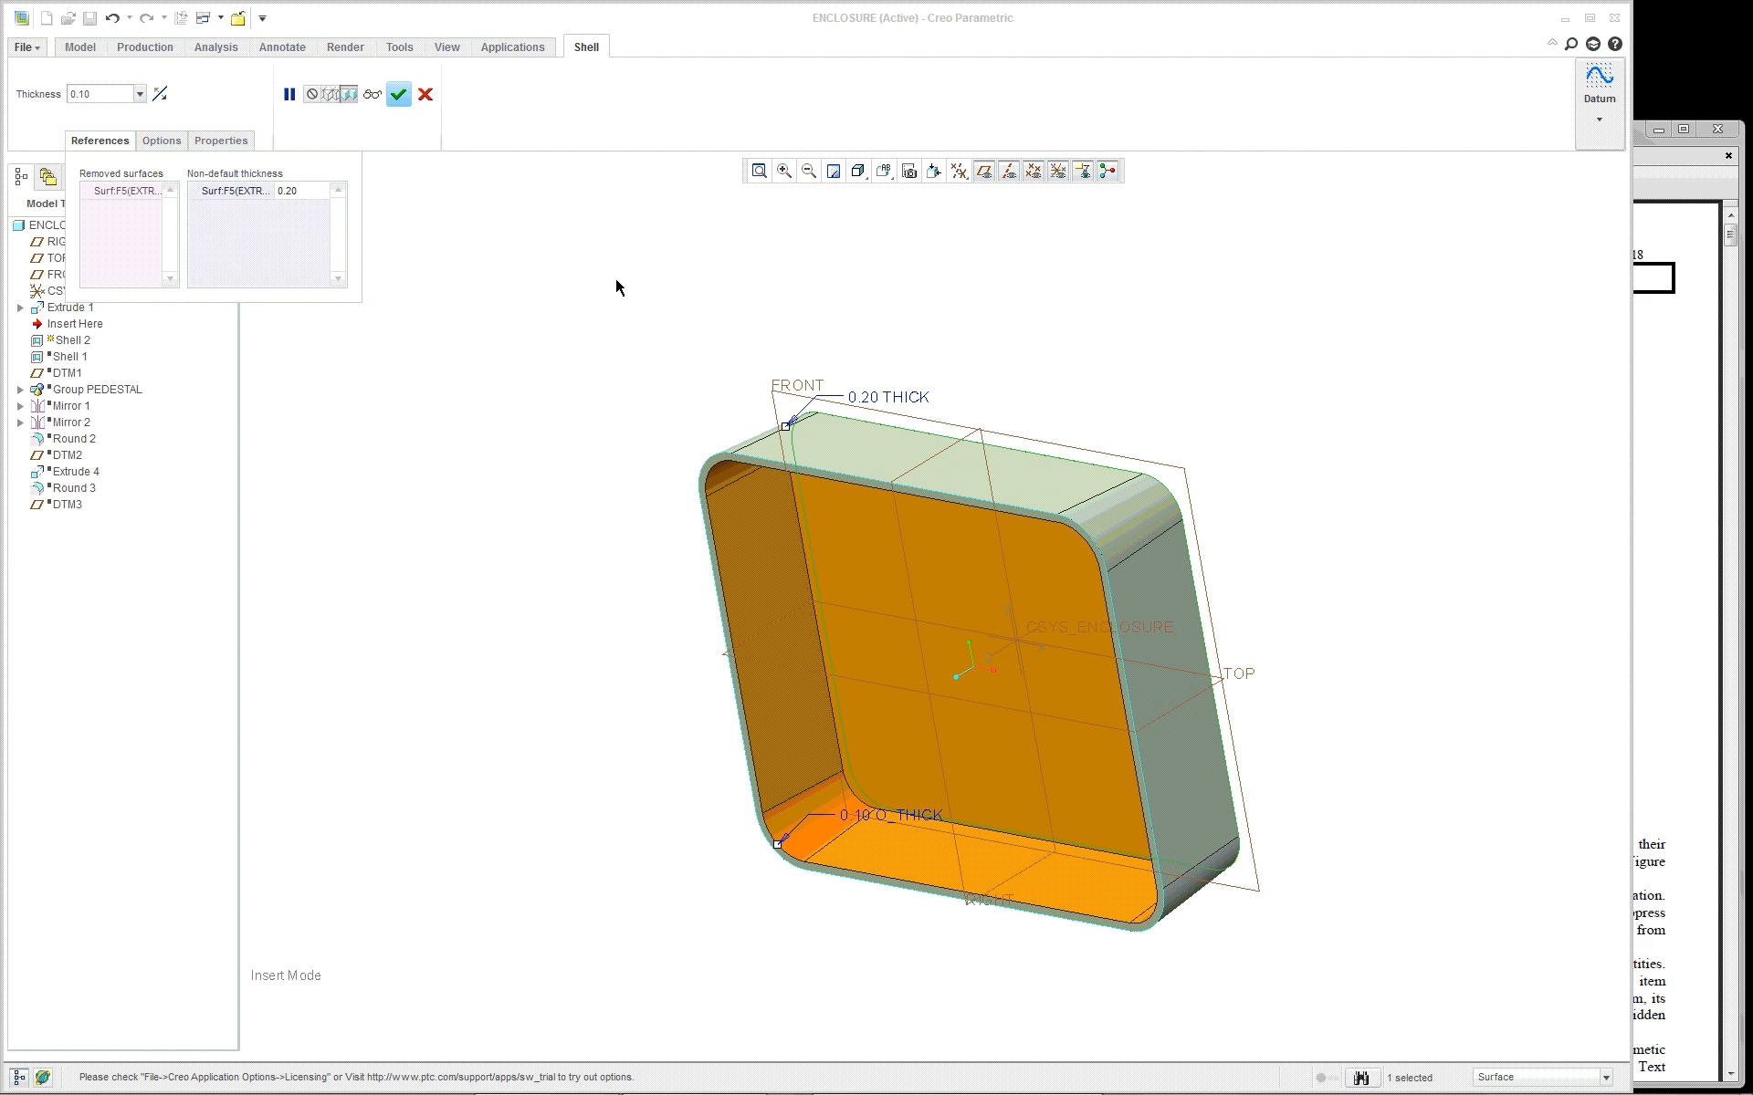
click(399, 94)
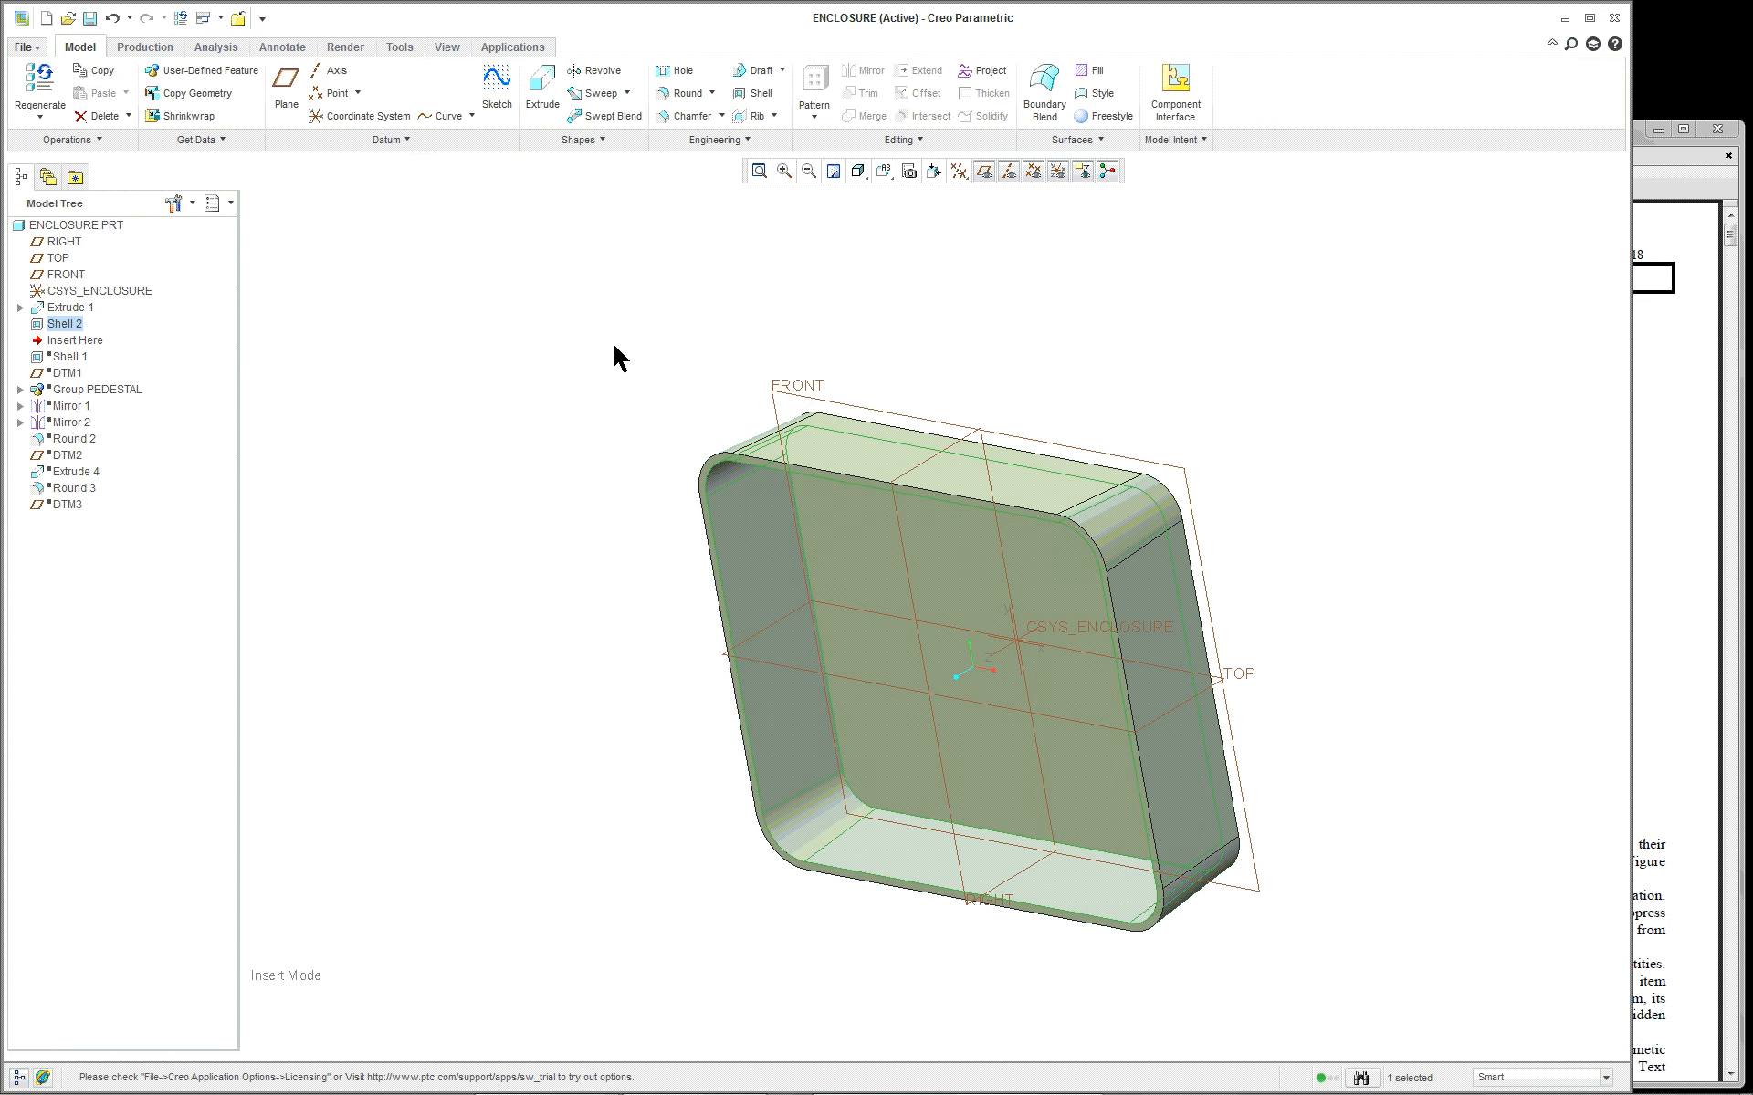
Clip the model display at 51% and examine the cross-section of the new shell's walls and floor
mouse_move(1214, 486)
middle_down()
mouse_move(1247, 528)
mouse_move(1194, 514)
mouse_move(1231, 515)
middle_up()
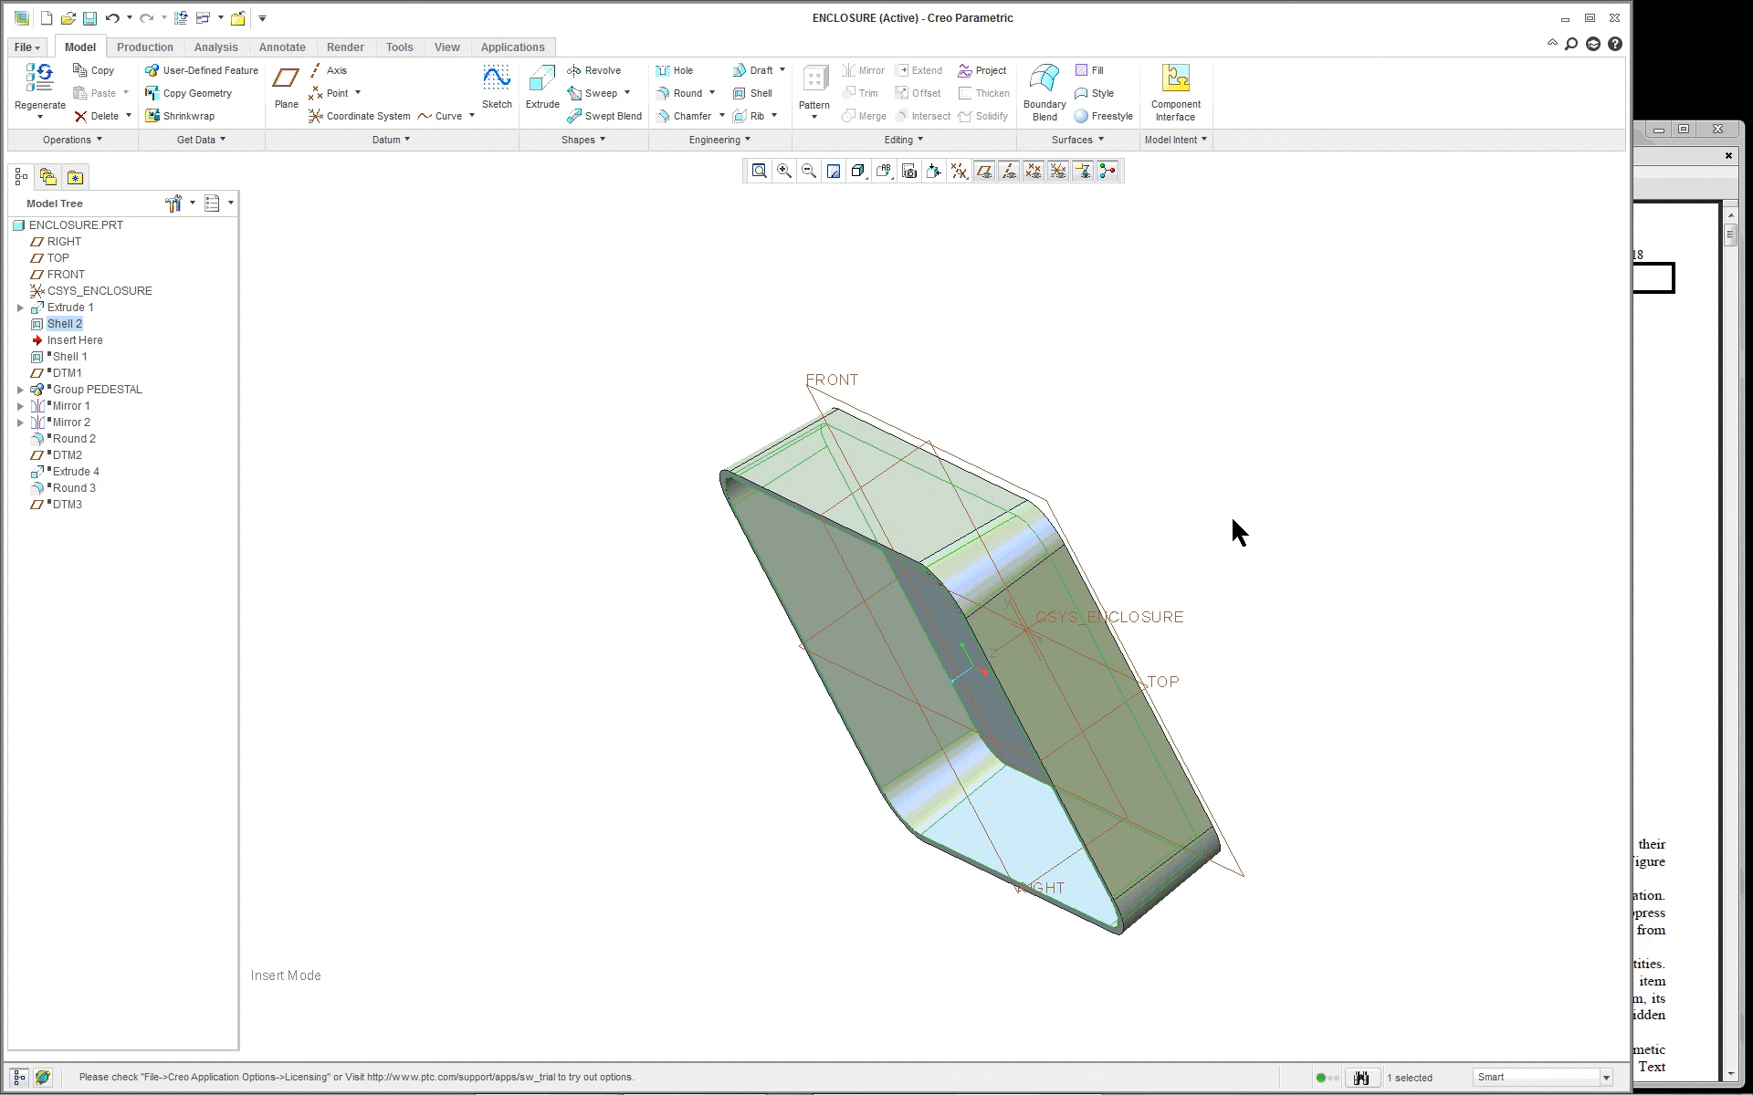
click(446, 46)
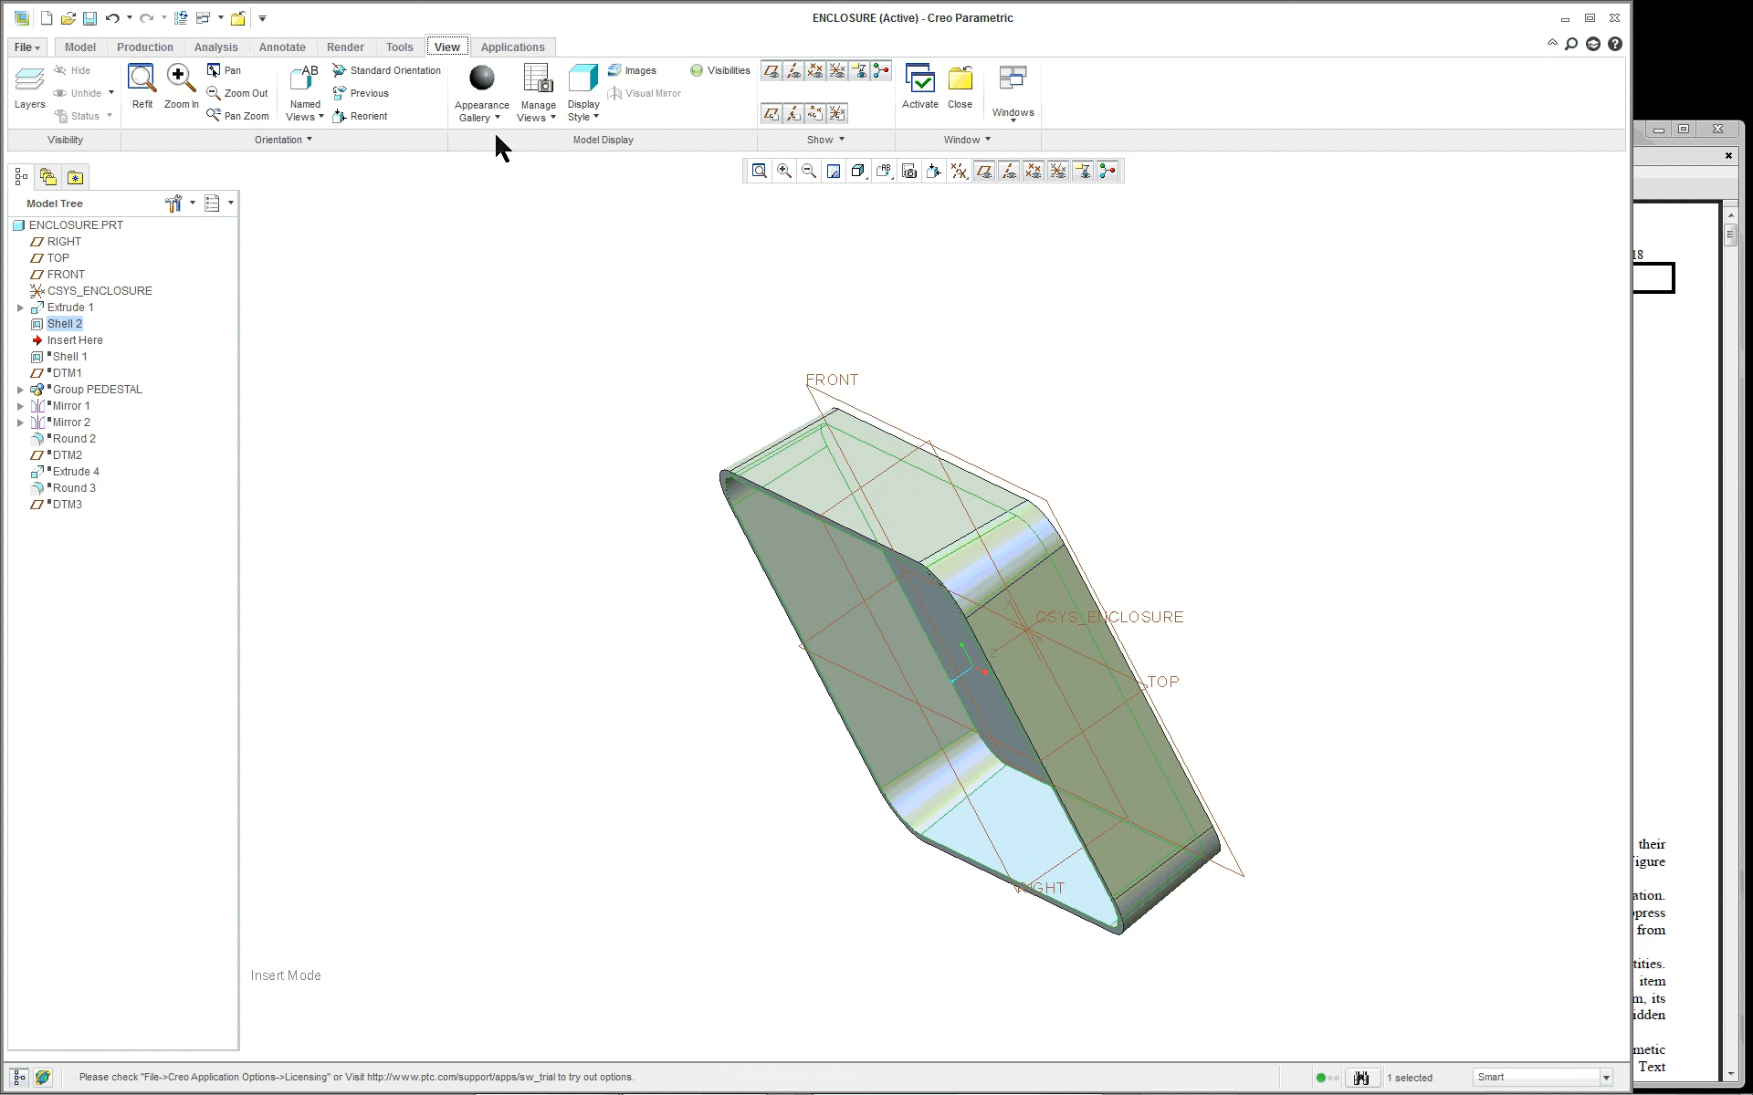
click(310, 139)
click(722, 70)
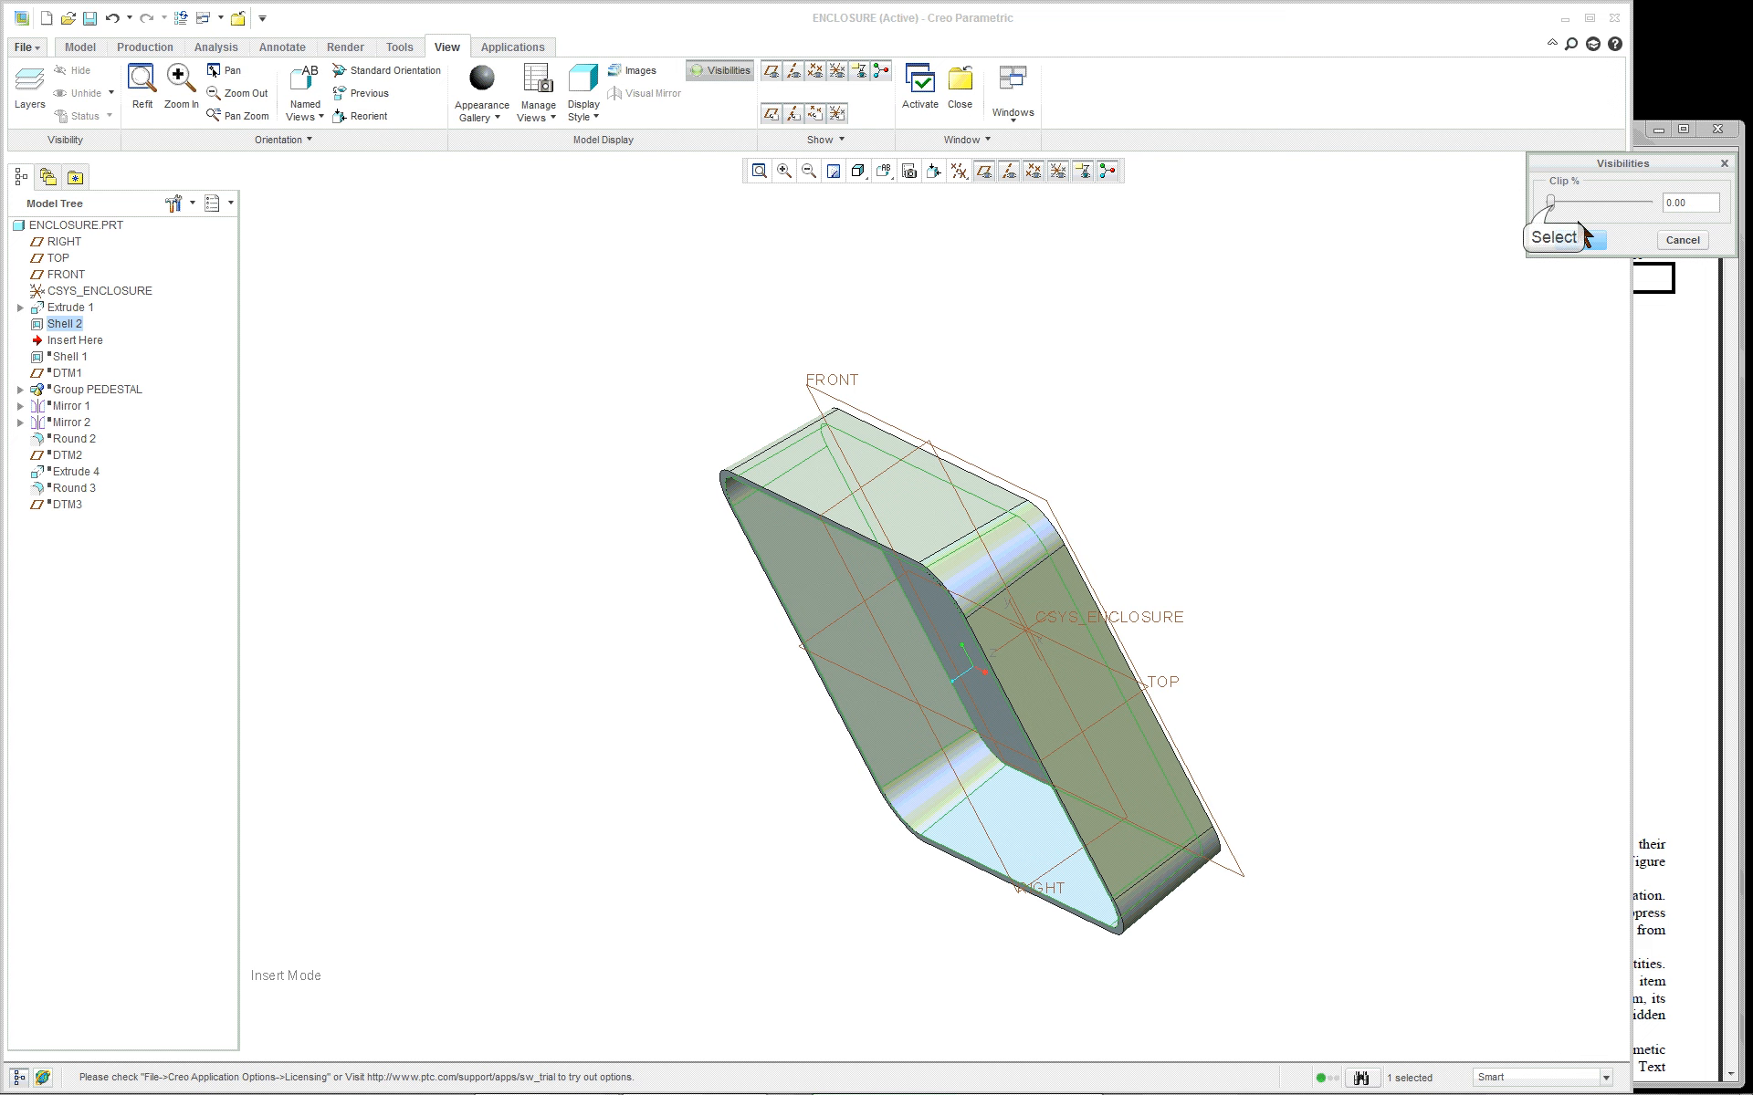
drag(1581, 203, 1600, 203)
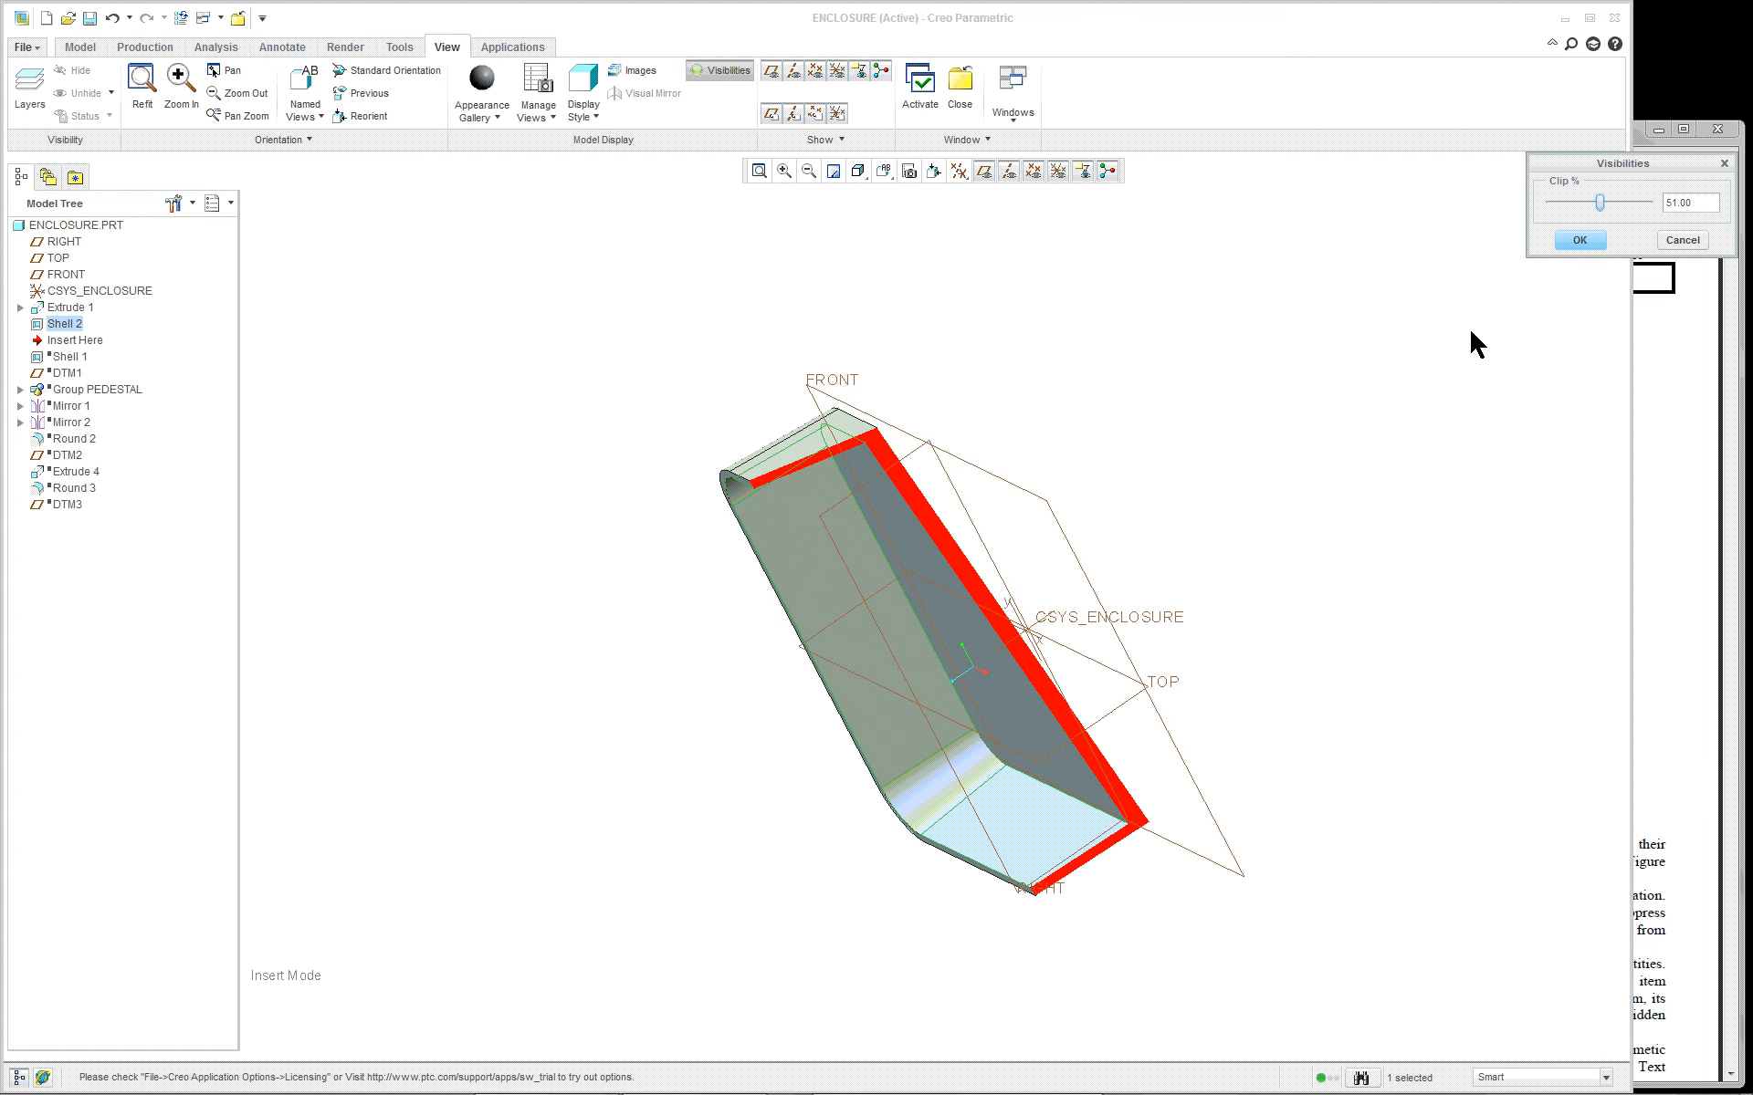
middle_drag(1095, 549, 1056, 509)
scroll(1098, 577, down, 2)
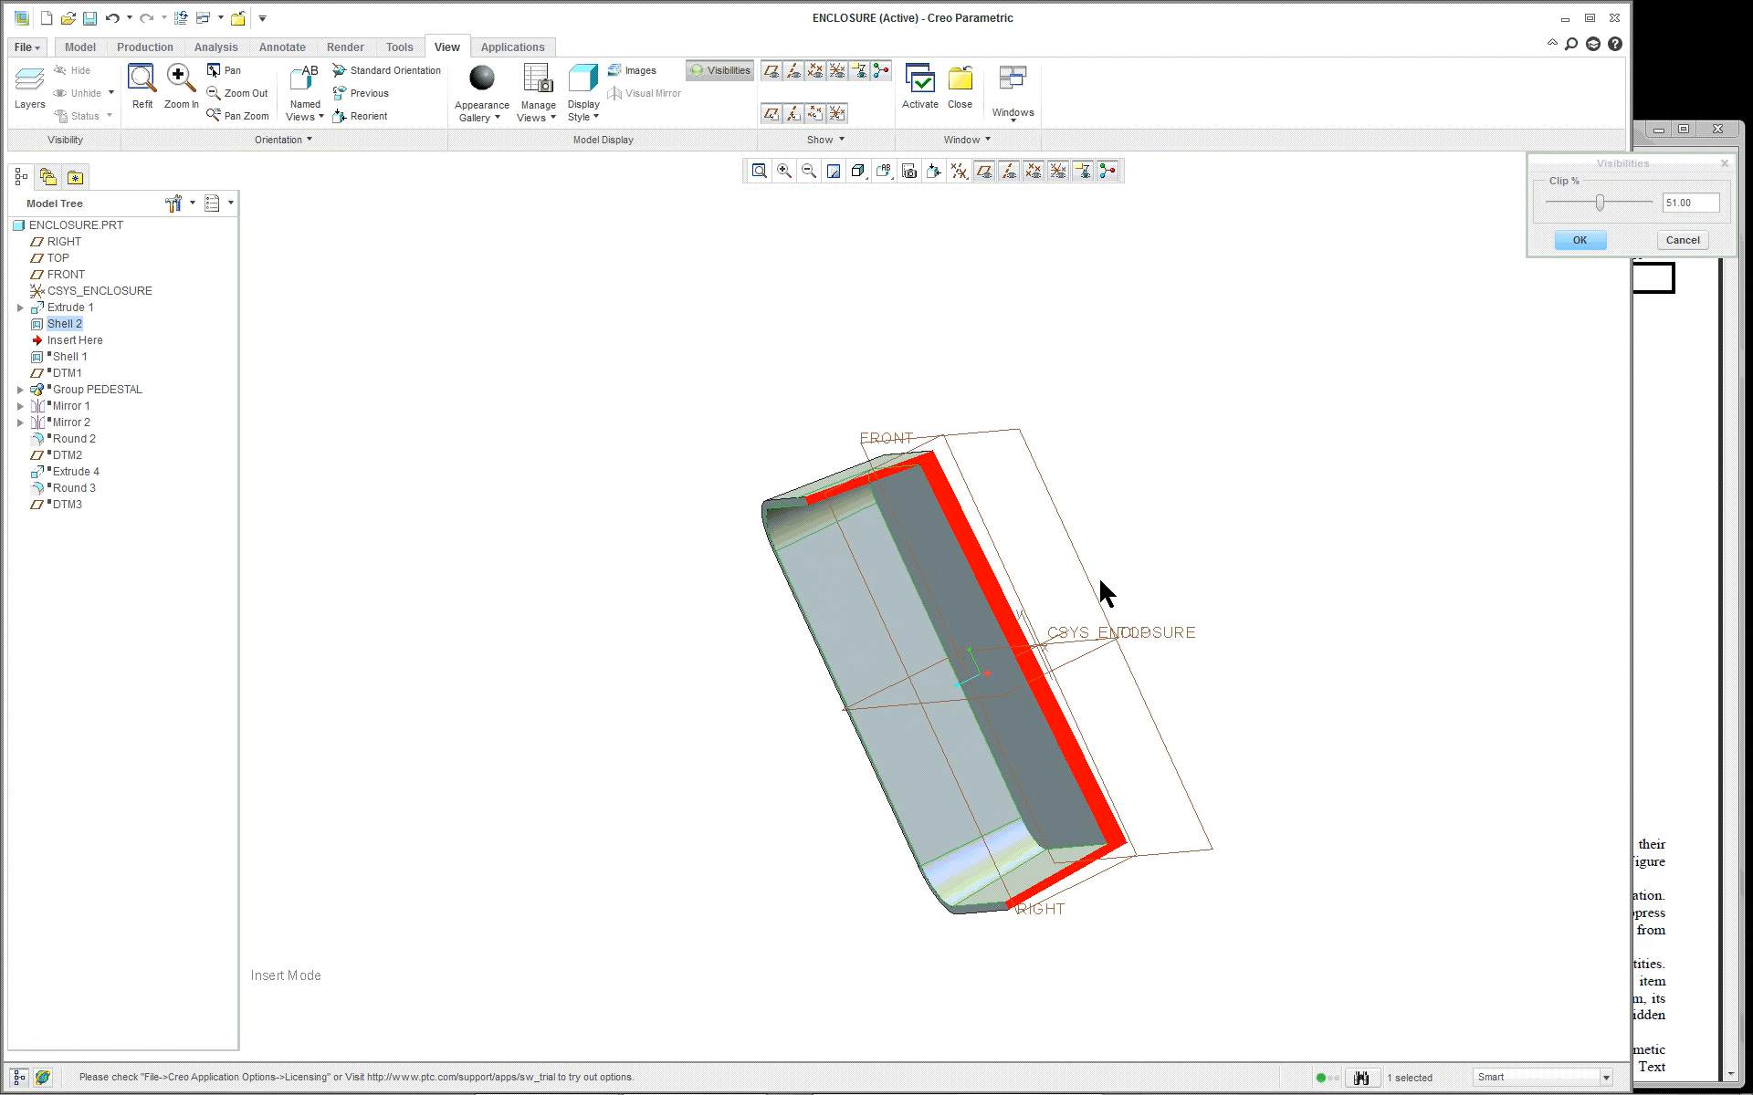
scroll(1098, 577, up, 4)
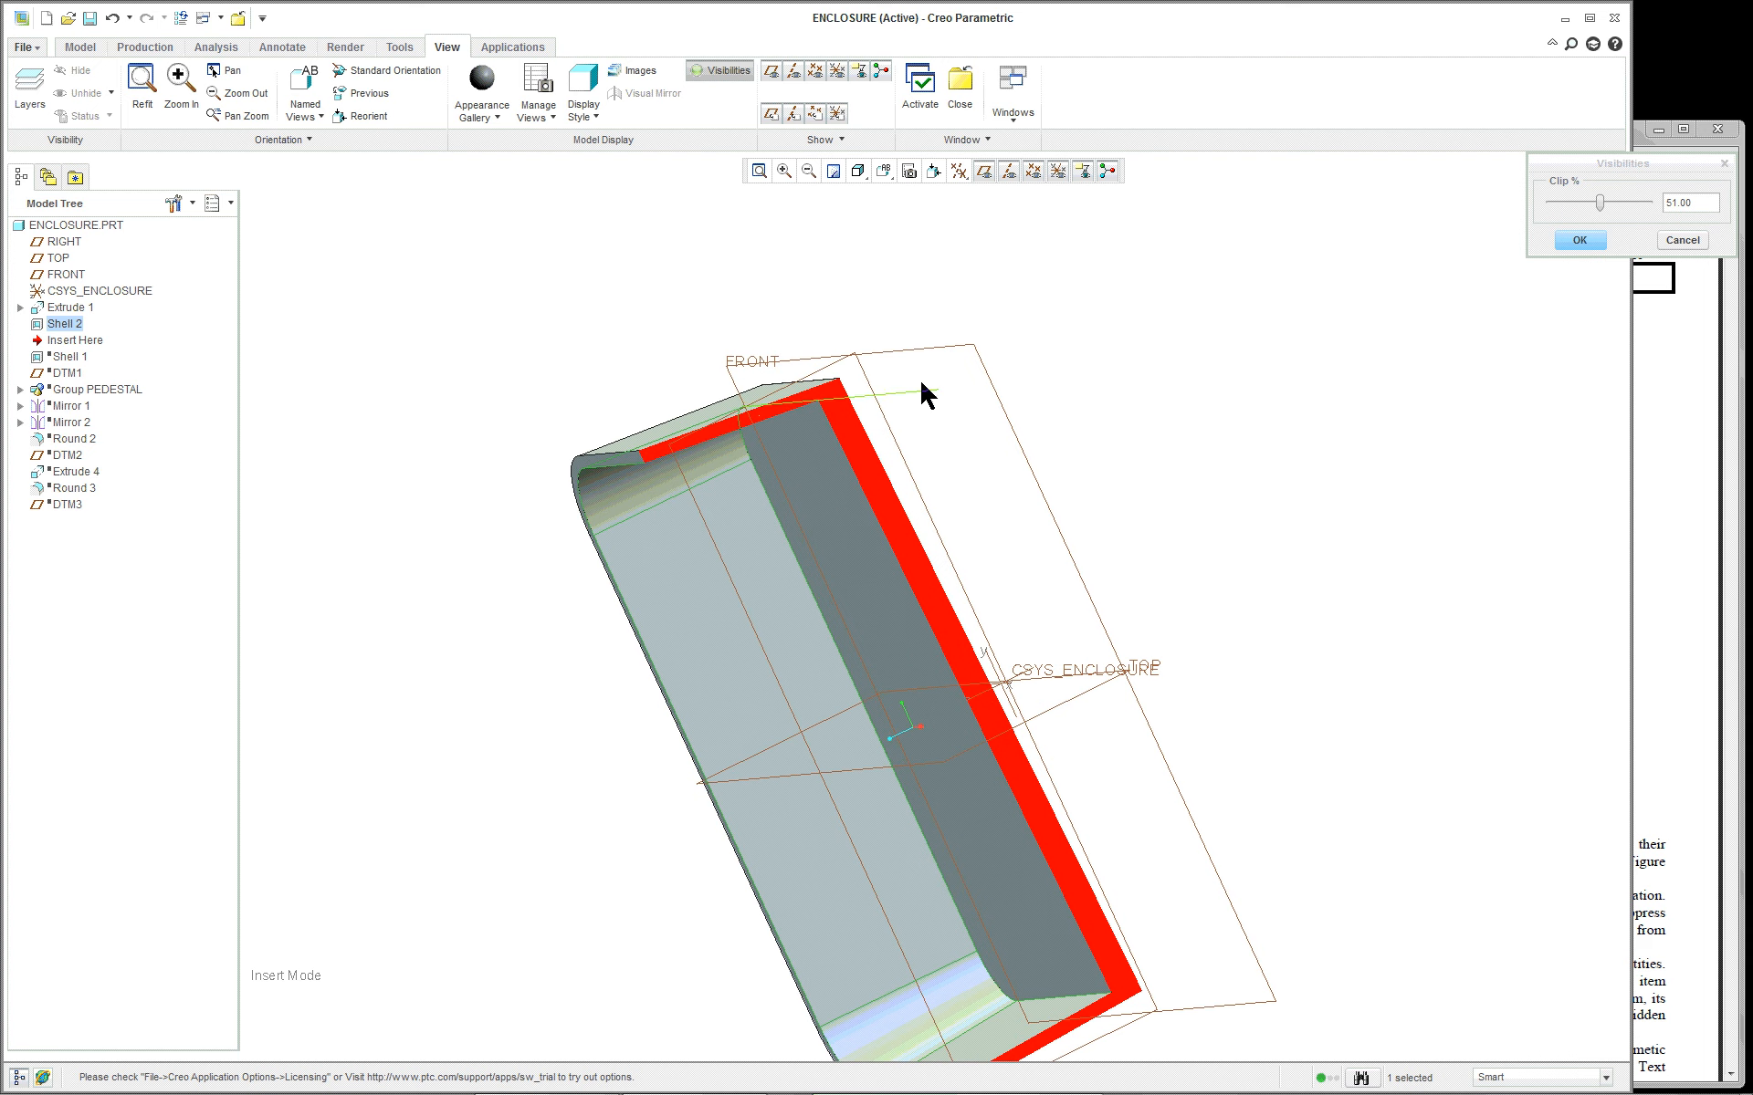
Reset the display clipping to 0% and view the unclipped shell from its open side
drag(1599, 204, 1550, 205)
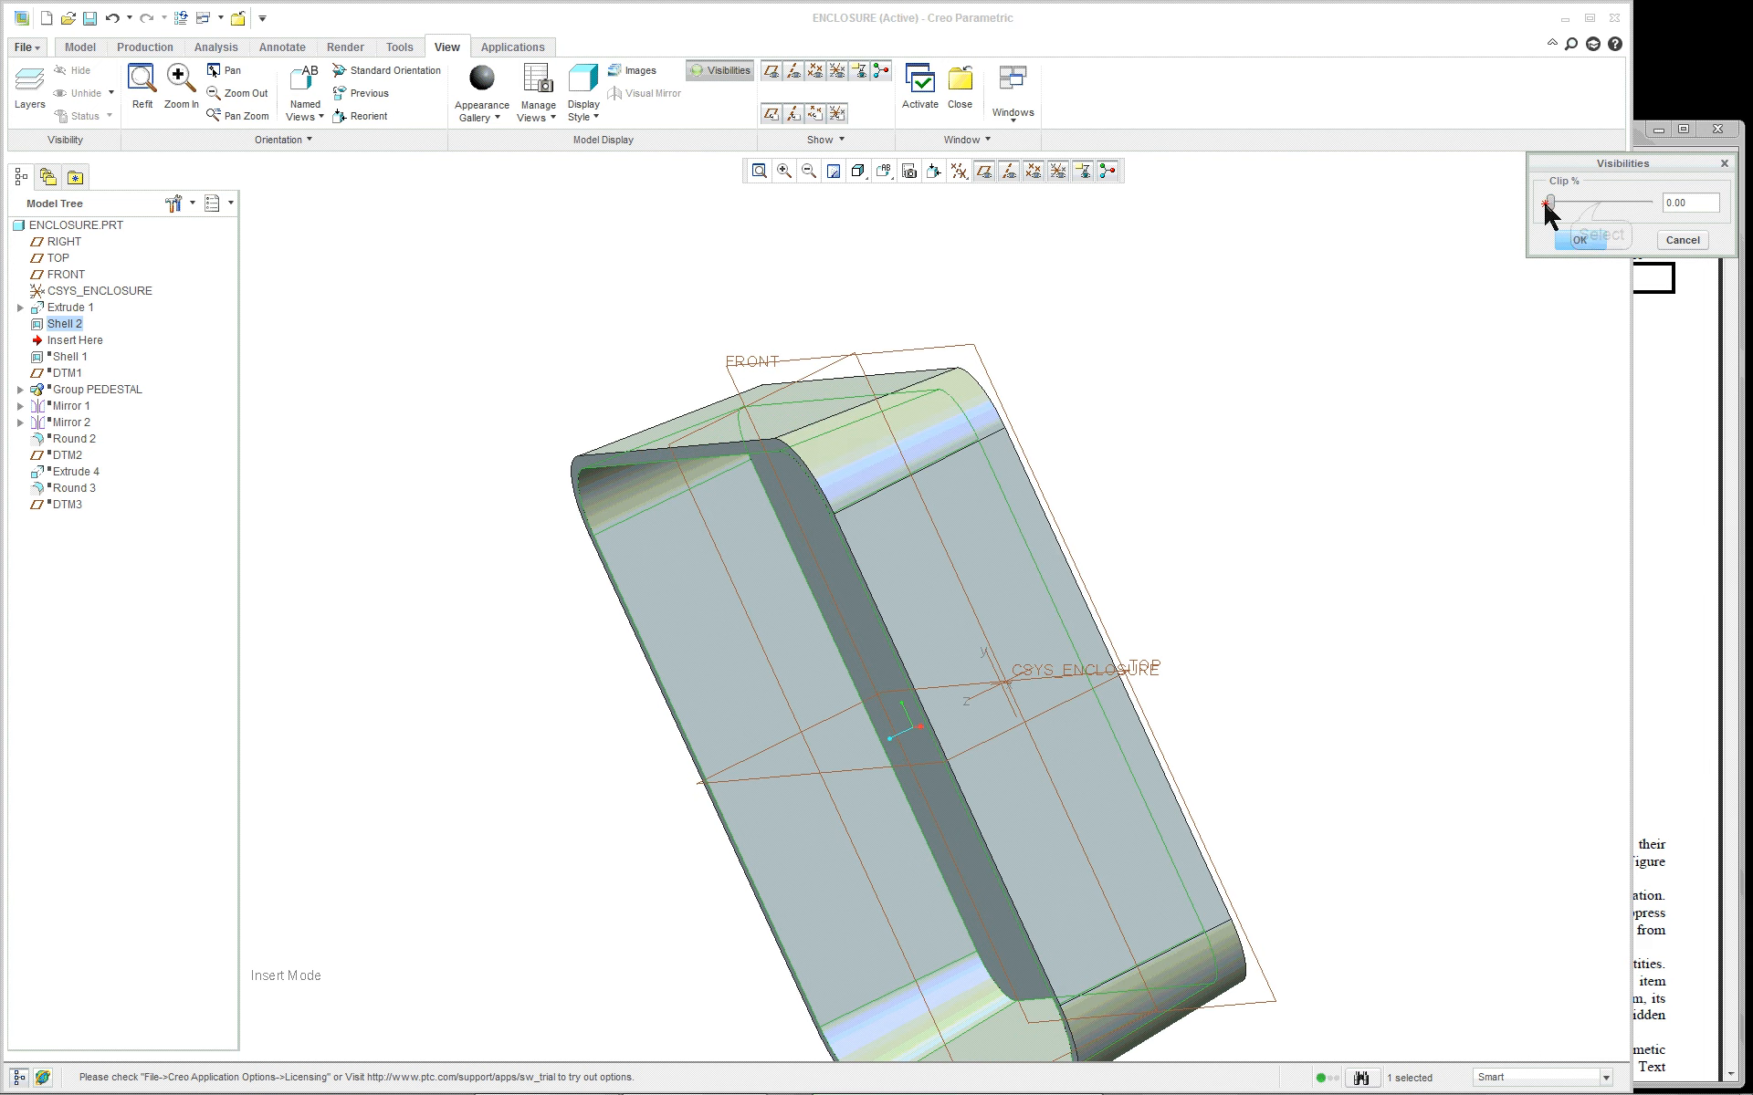
click(1572, 240)
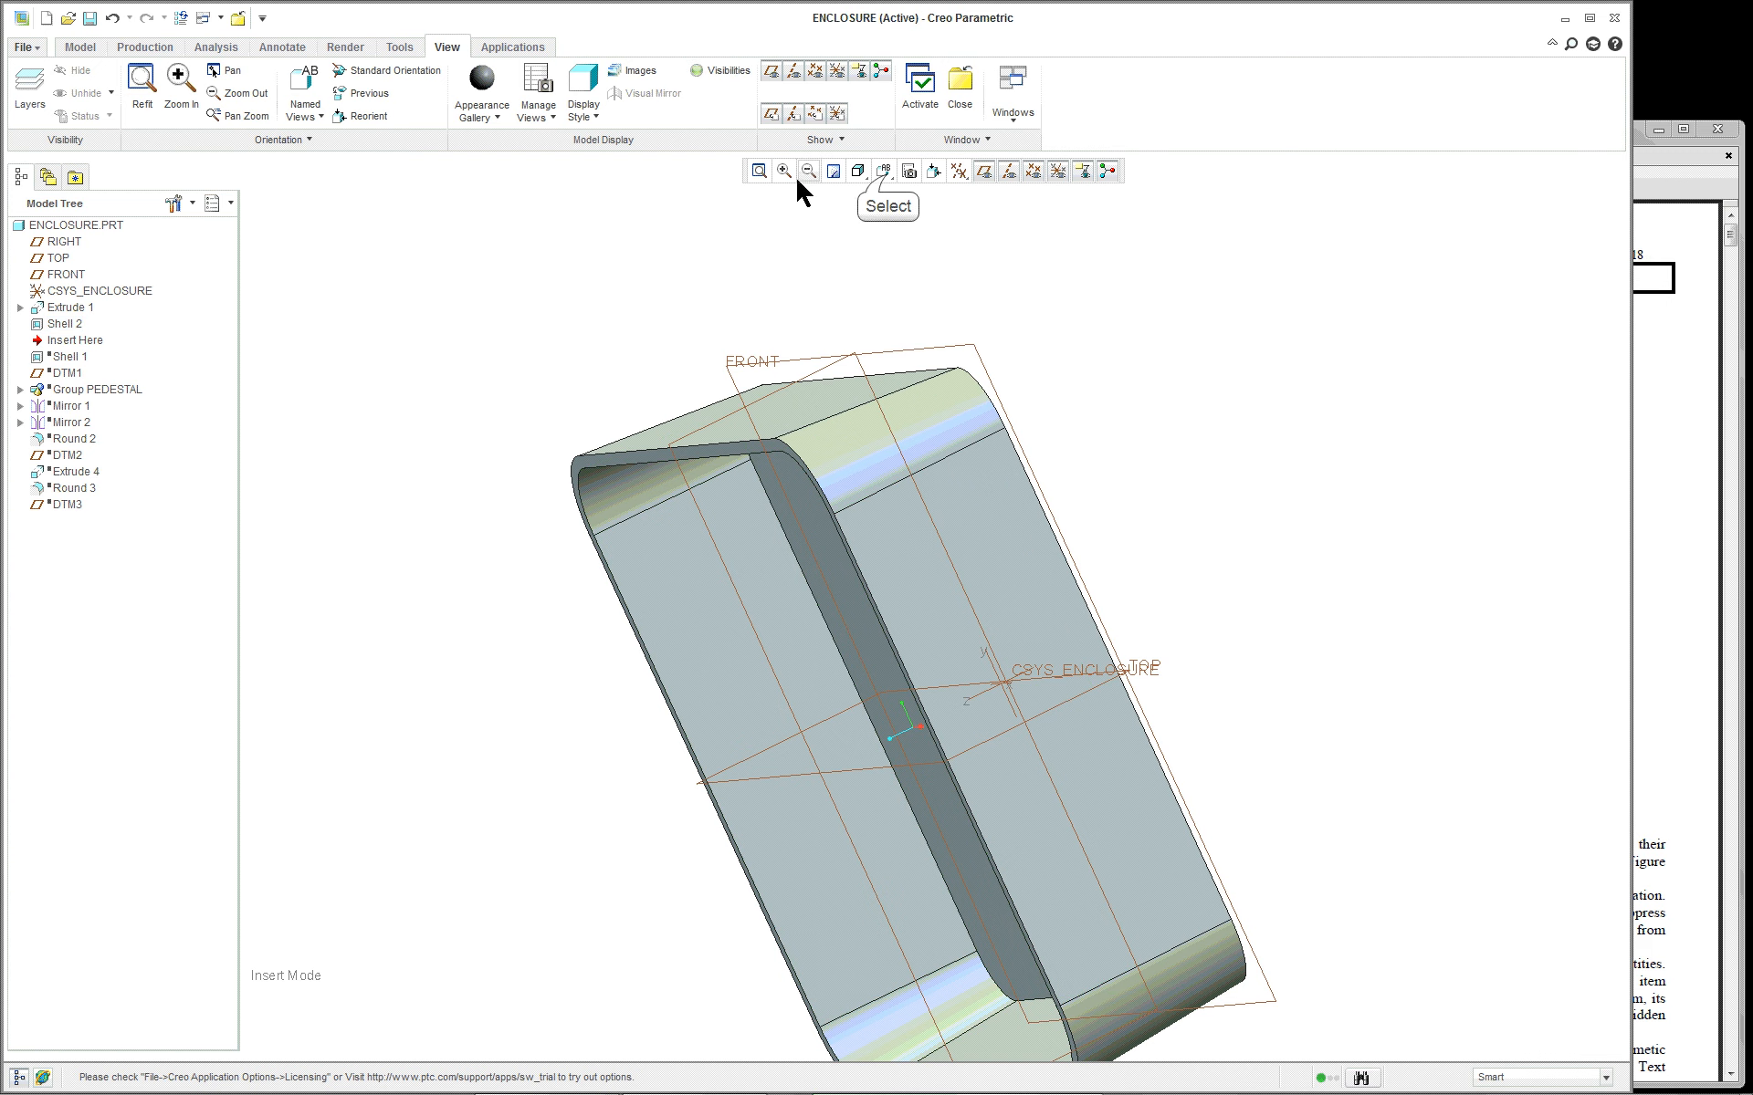
click(883, 171)
click(922, 198)
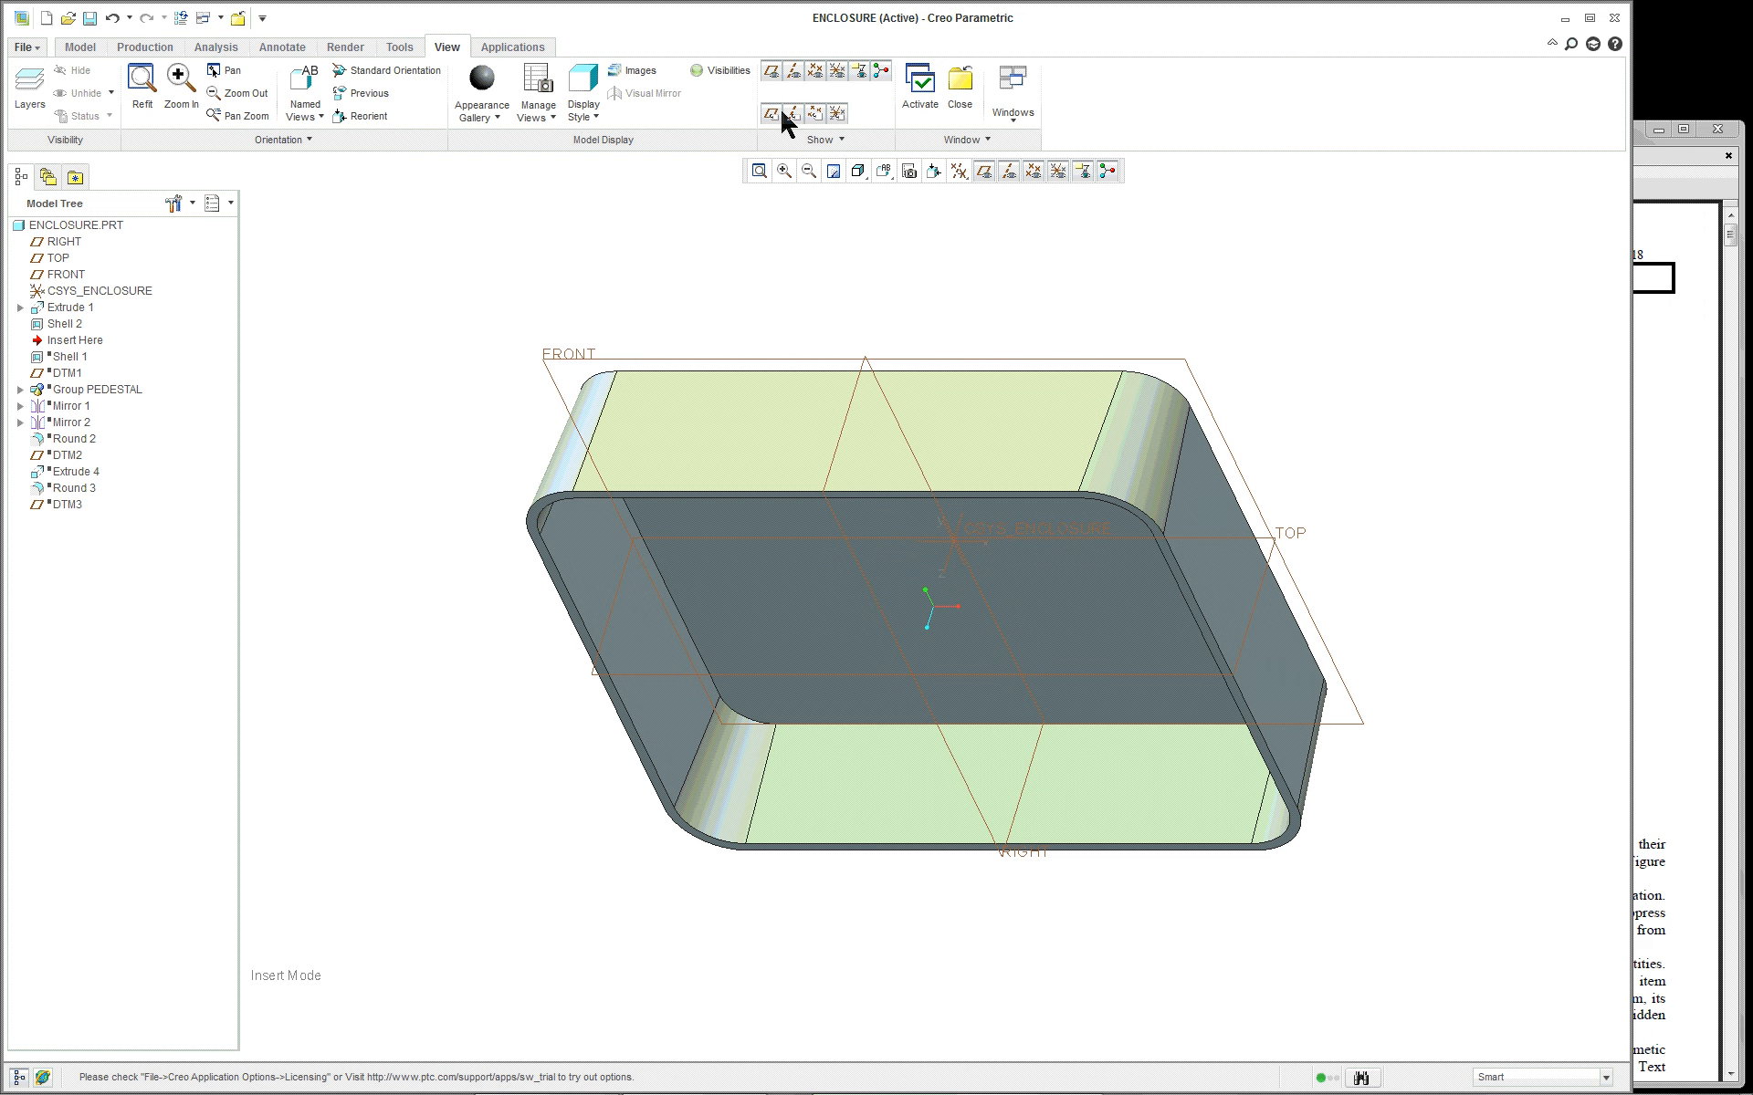
scroll(1283, 513, down, 2)
scroll(1409, 559, up, 2)
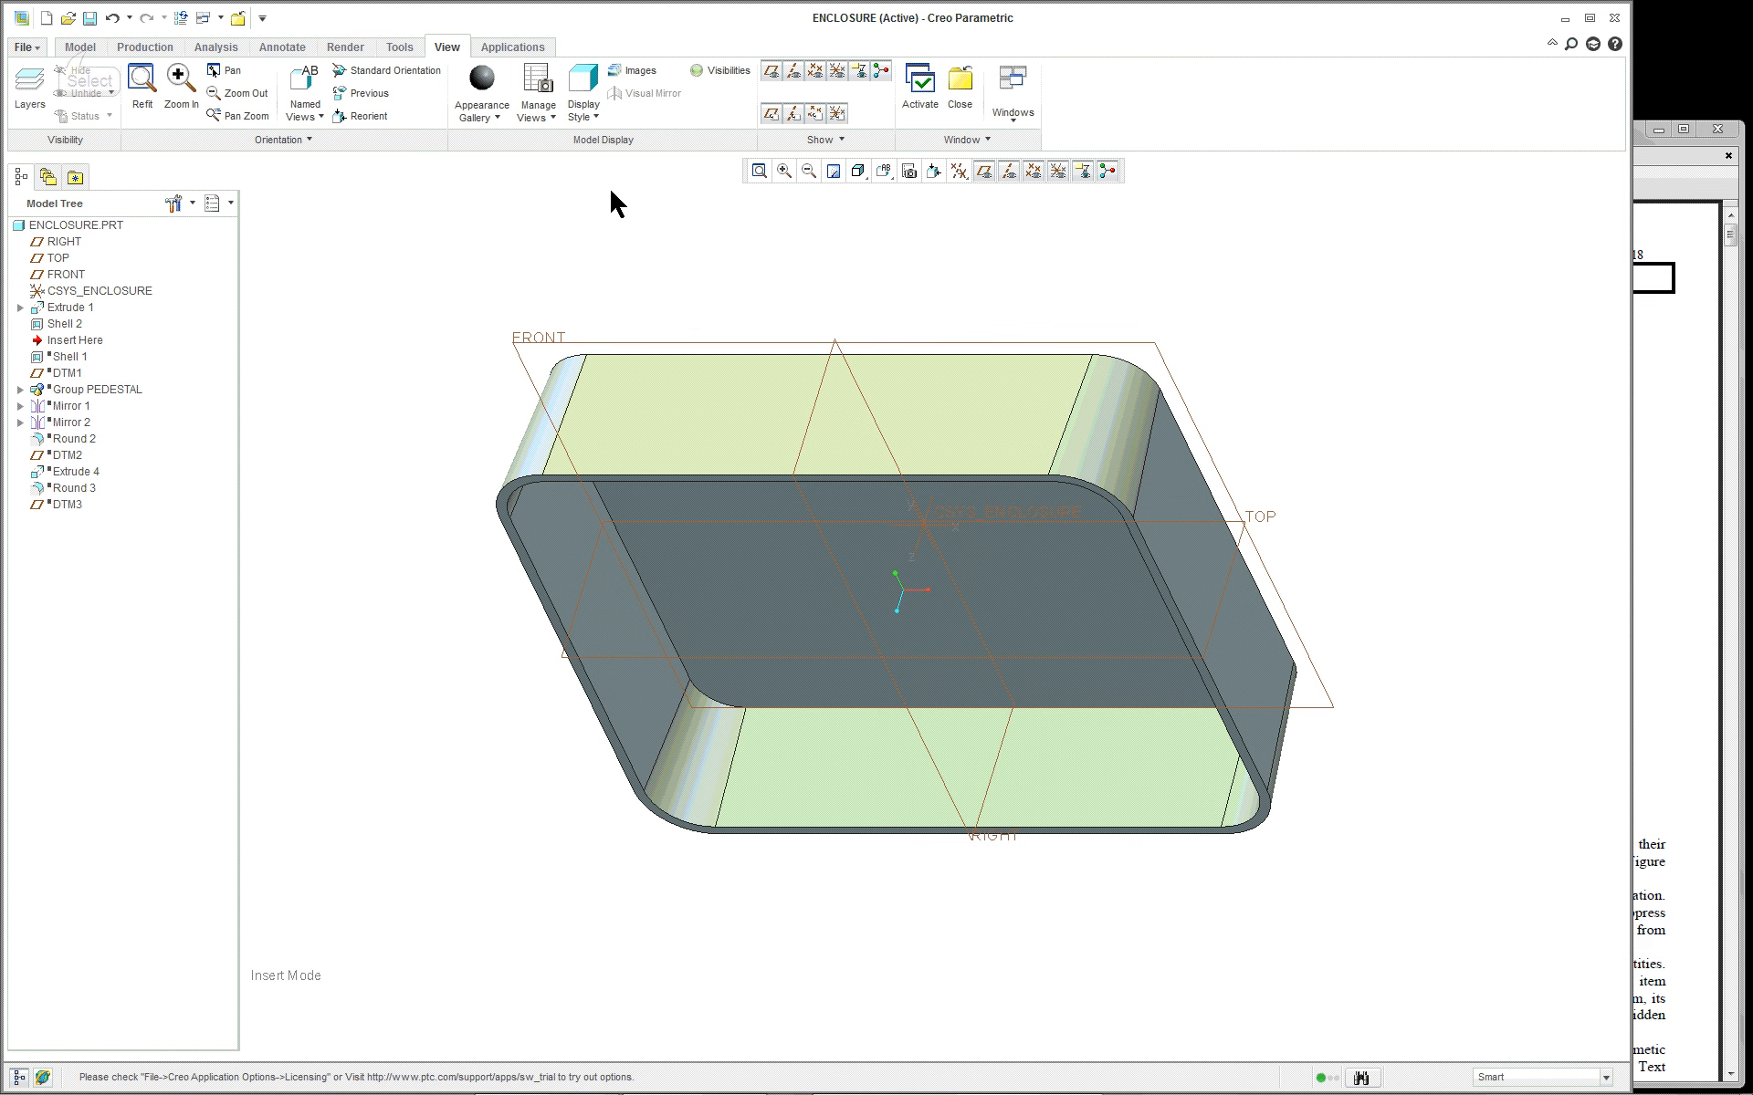
Delete the newly created Shell 2 feature from the model
click(82, 47)
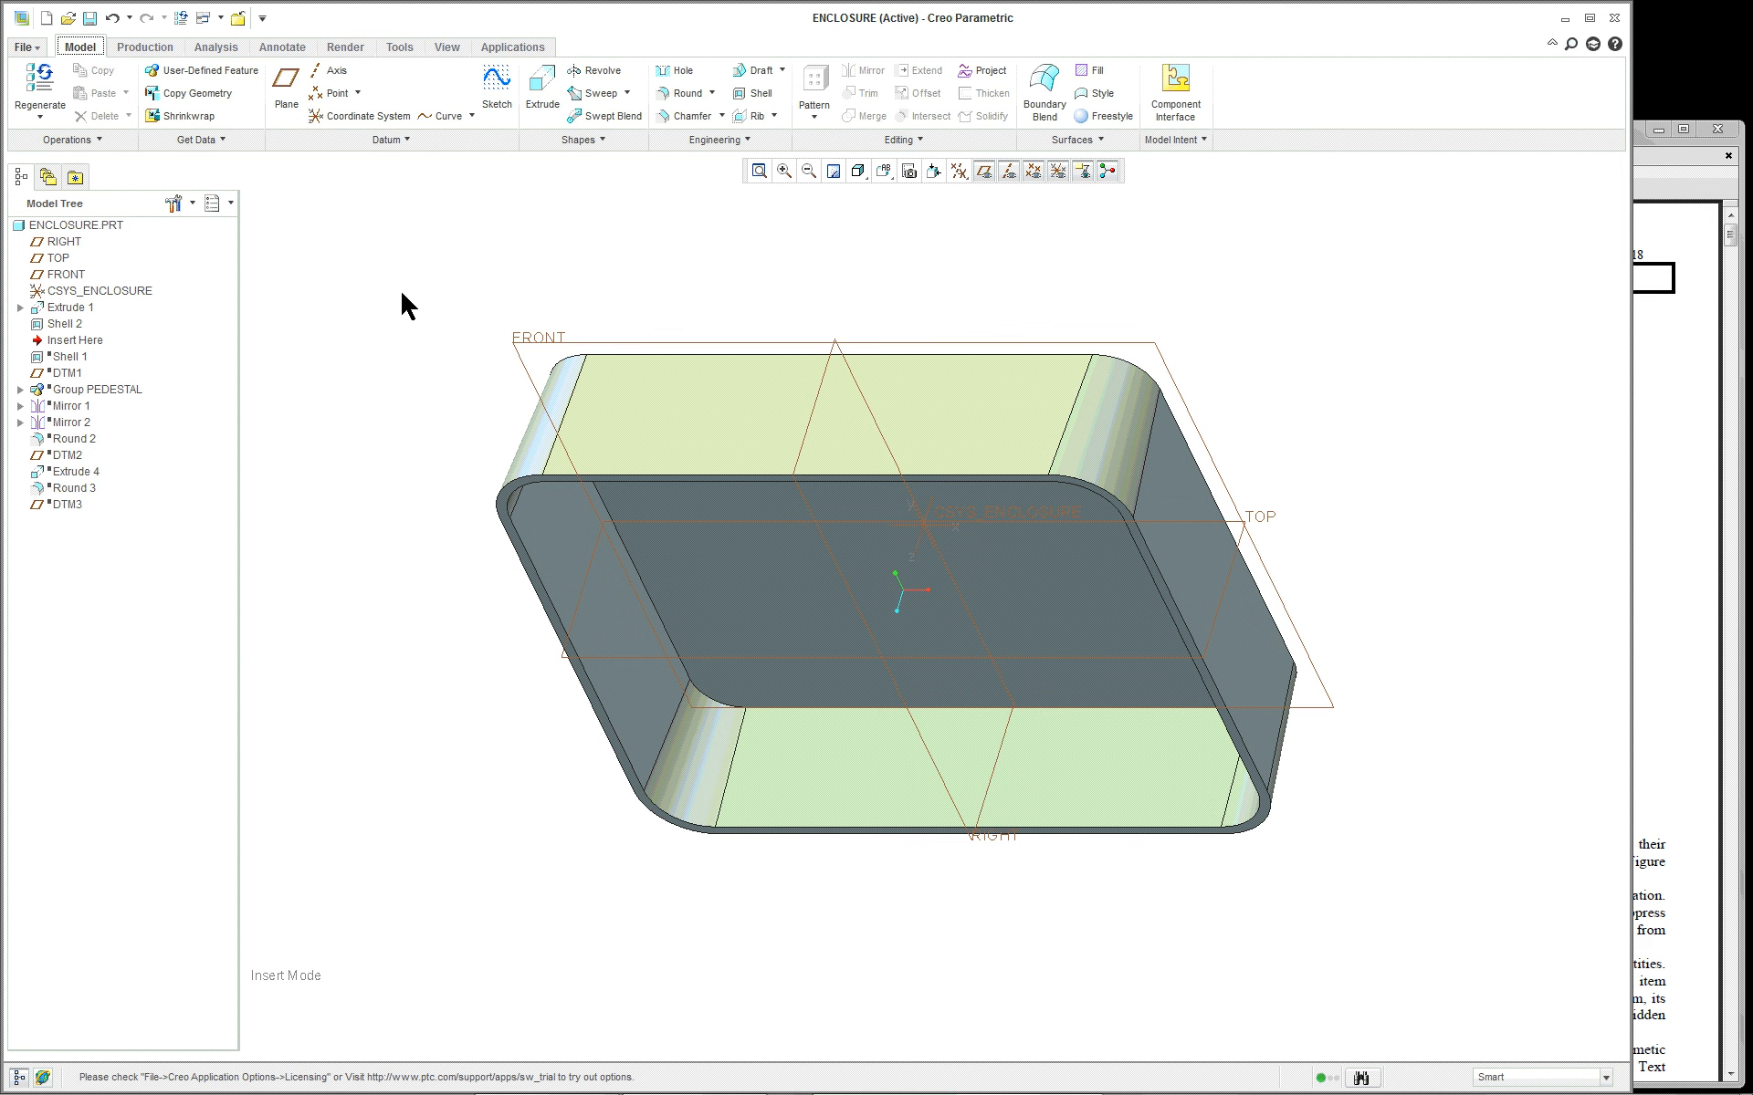
right_click(64, 325)
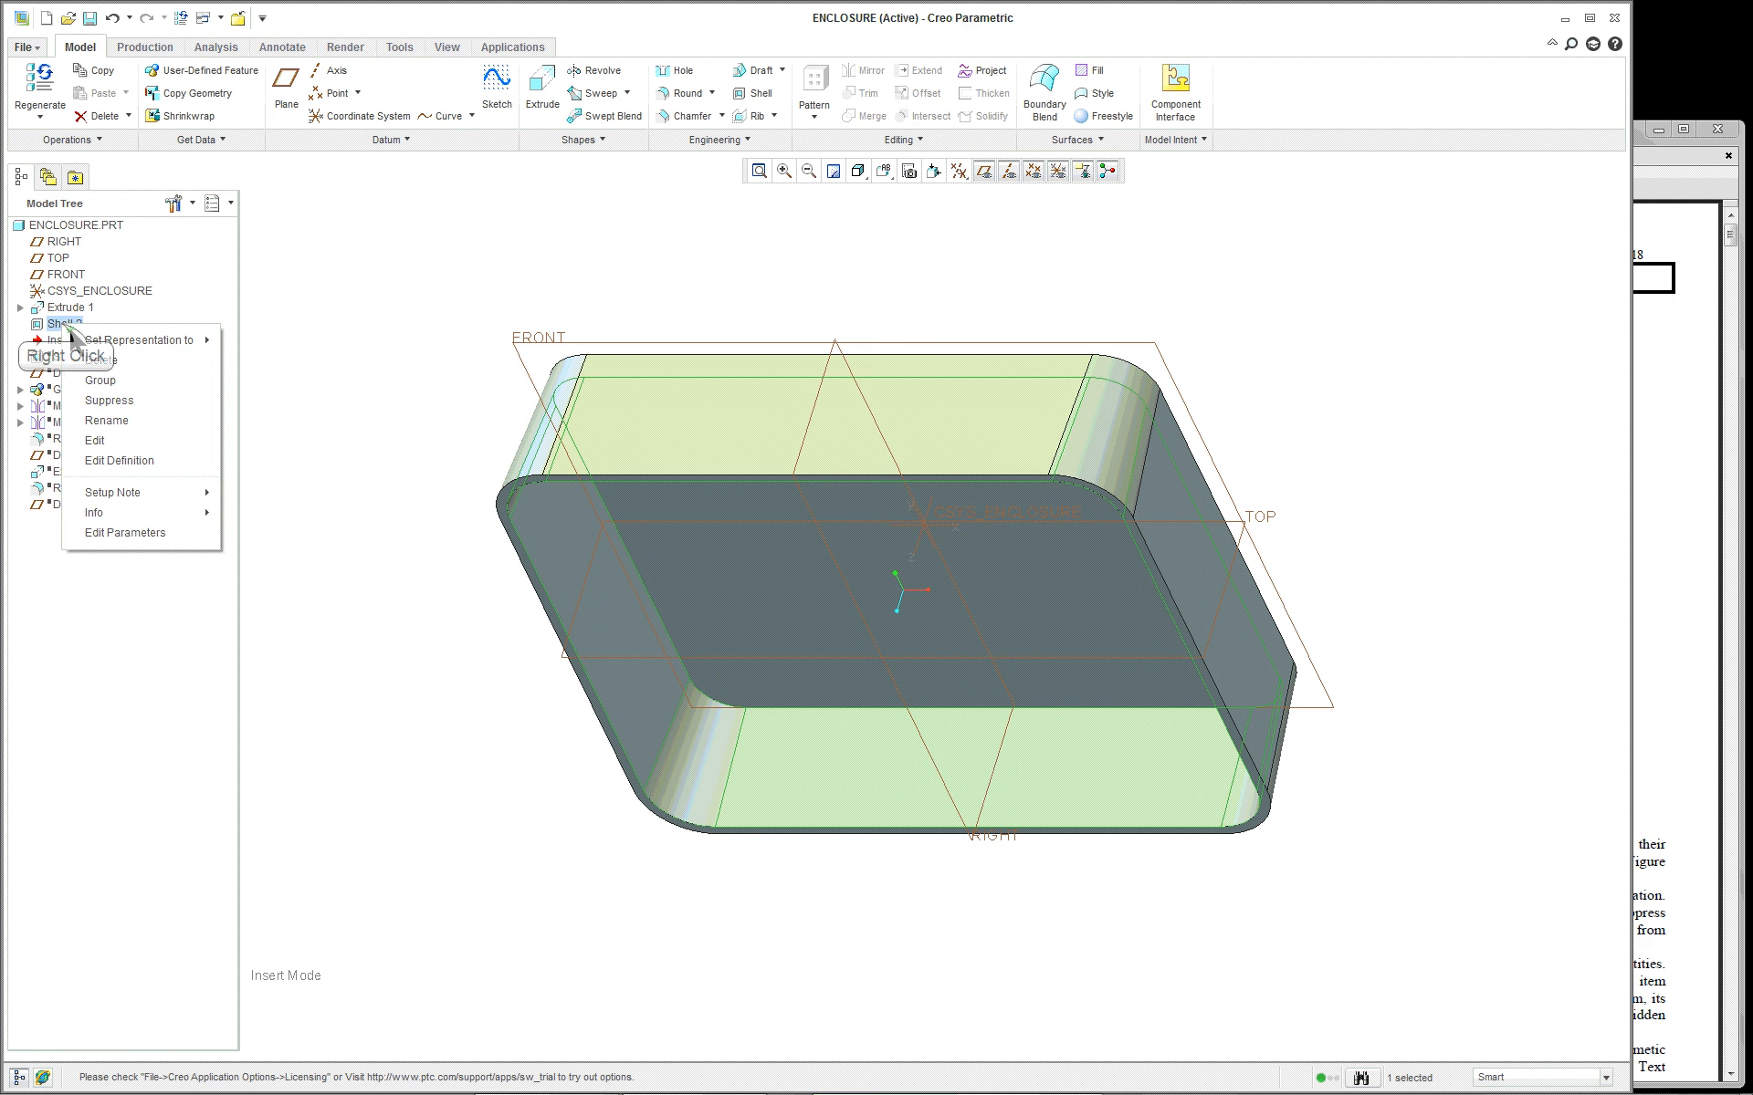
click(114, 359)
click(831, 577)
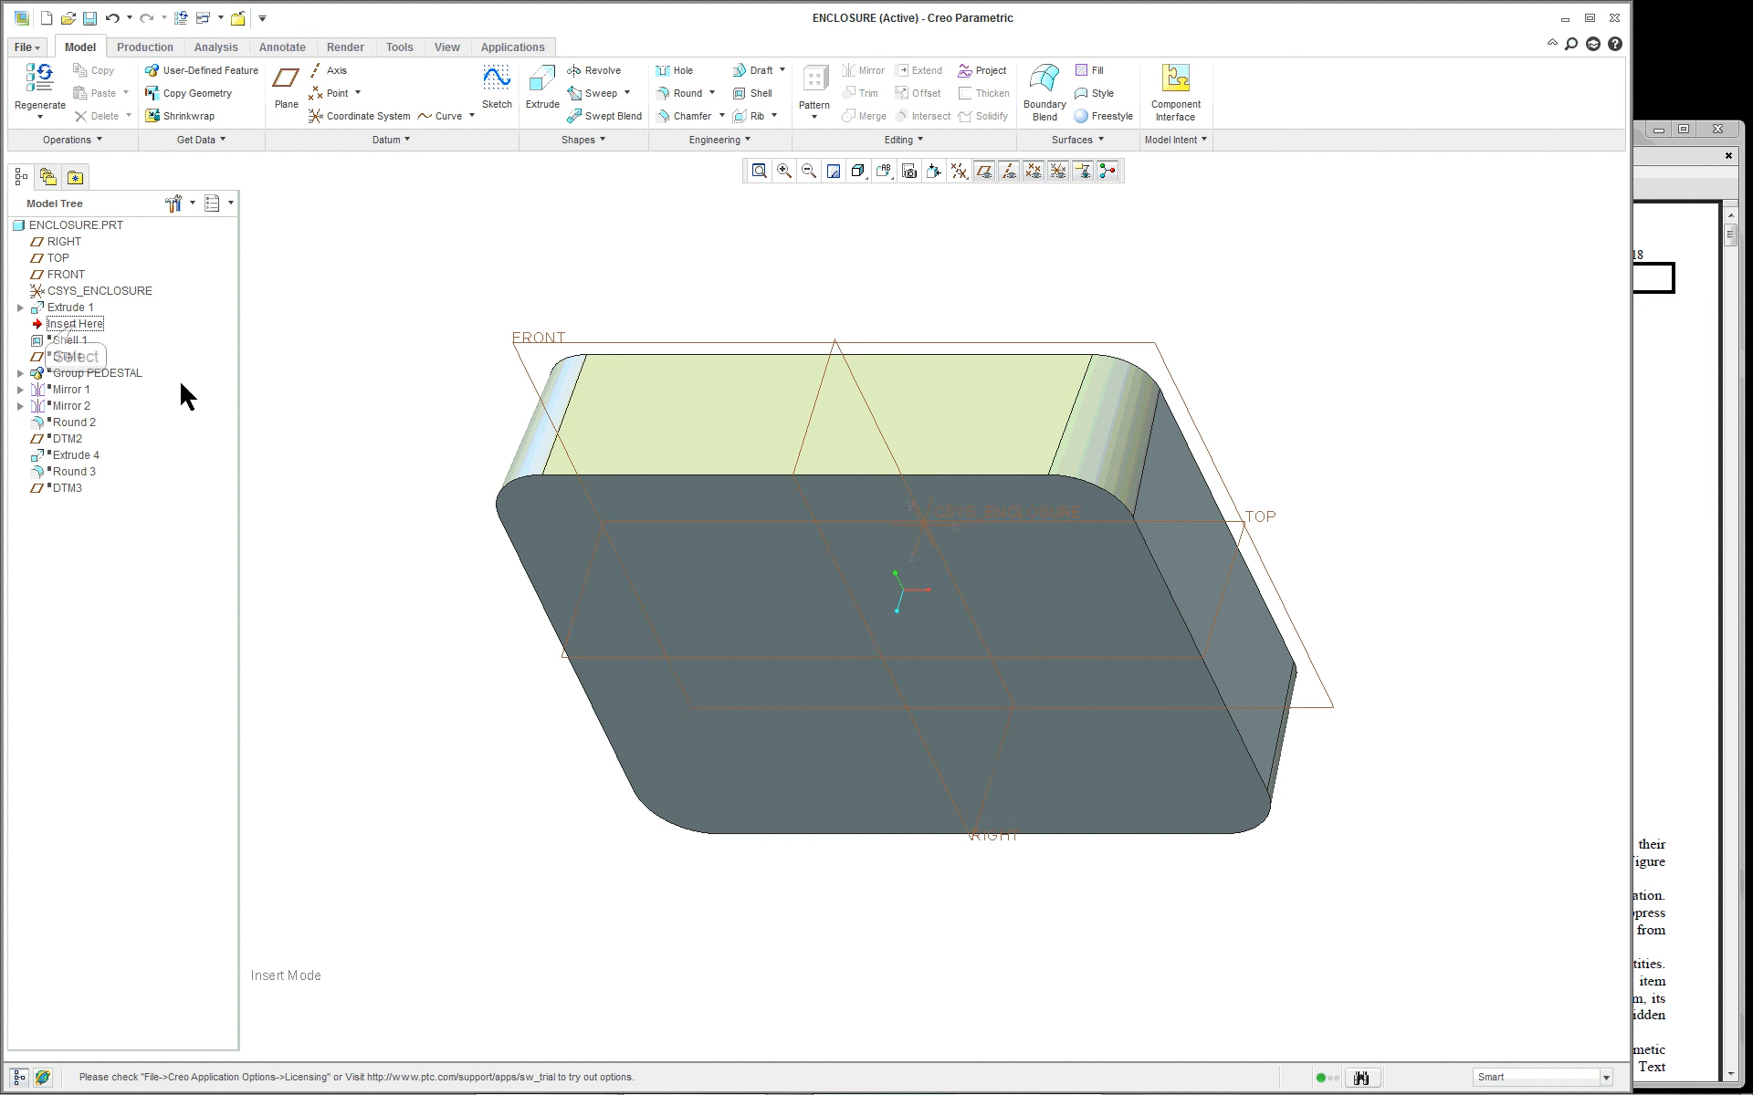
Advance the insertion point past Shell 1 and the DTM1 datum plane
click(74, 325)
drag(75, 327, 74, 341)
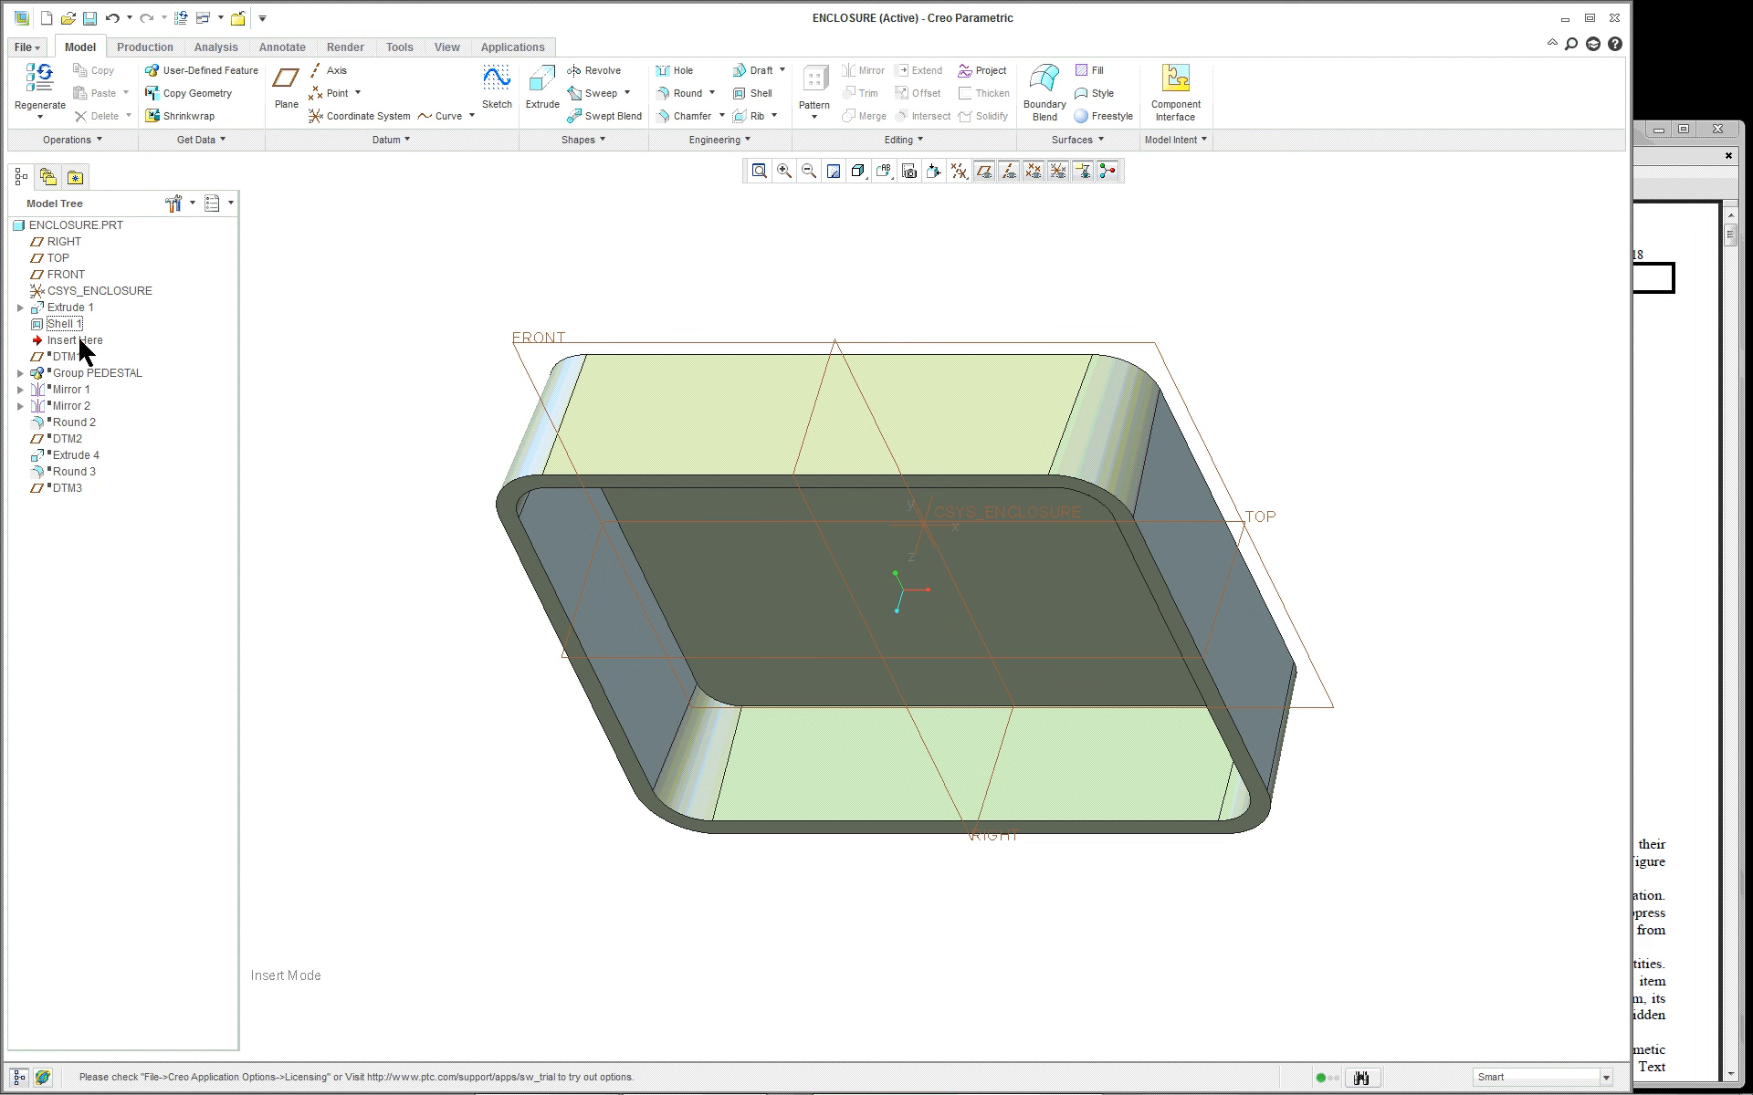
mouse_move(78, 340)
mouse_down()
mouse_move(124, 345)
mouse_move(84, 365)
mouse_up()
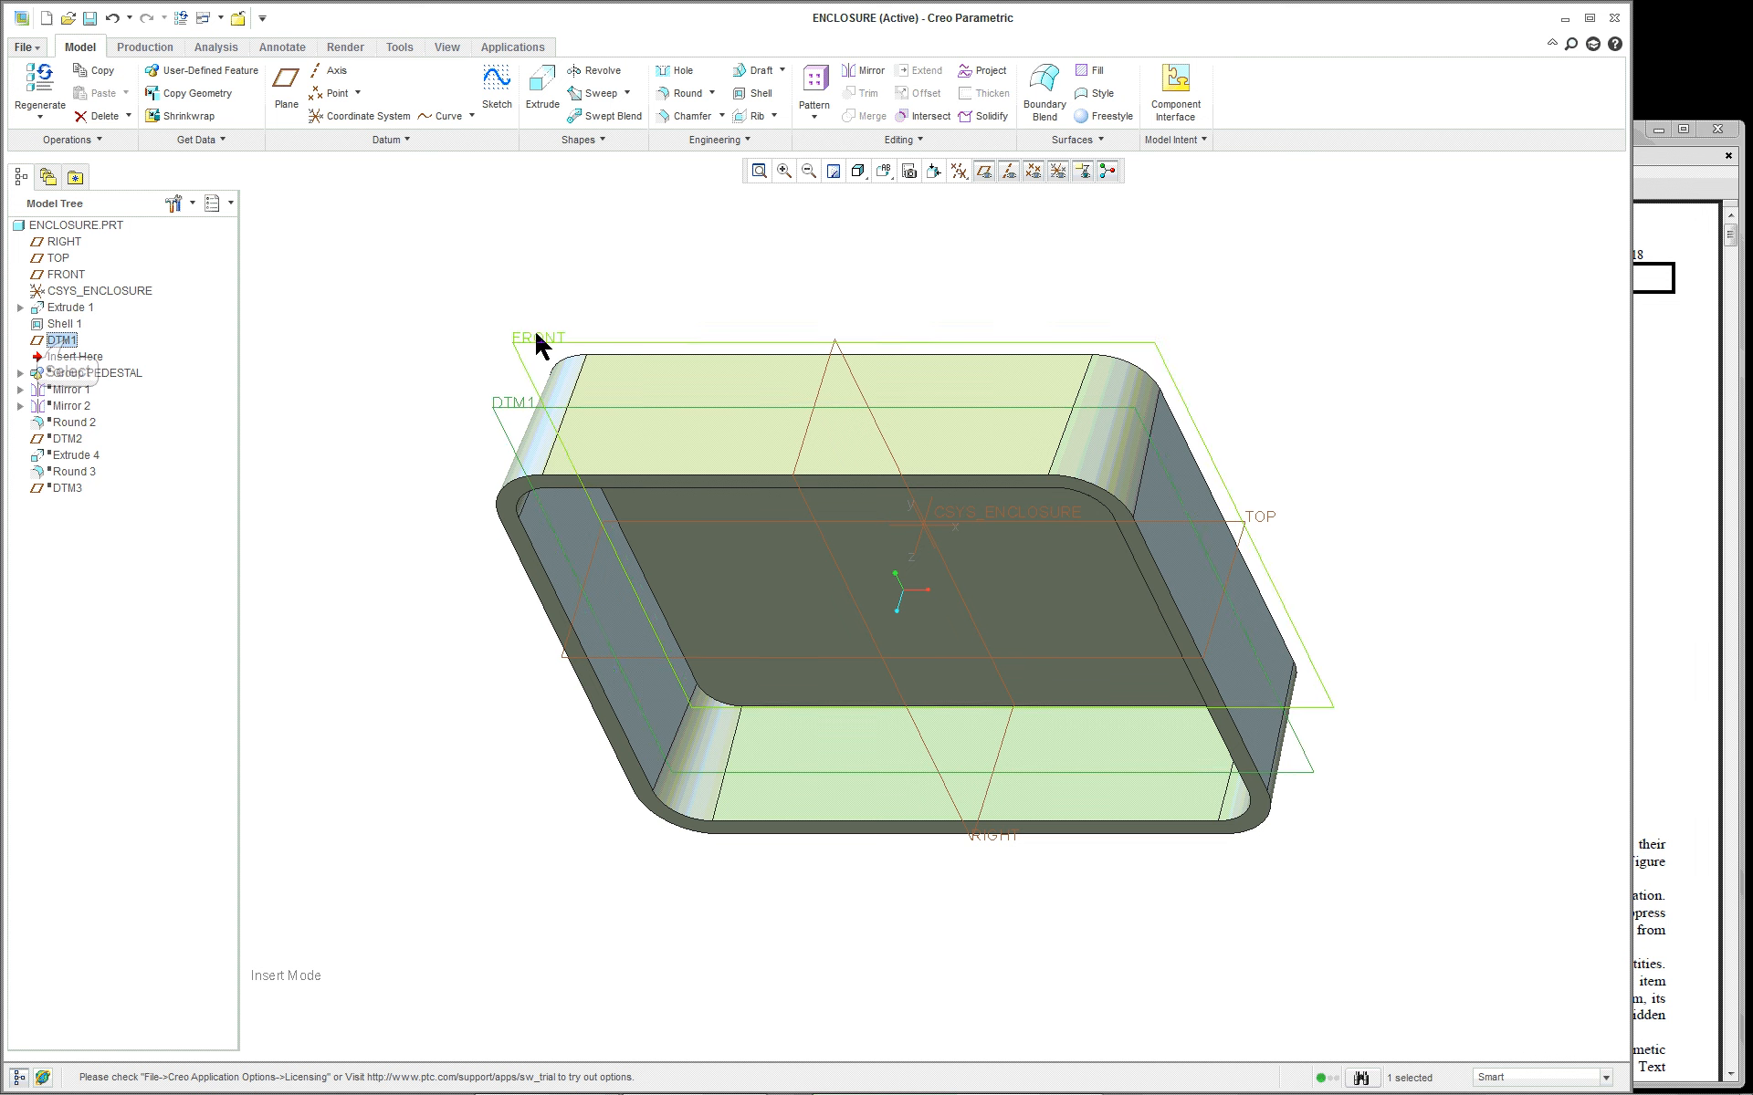
click(528, 409)
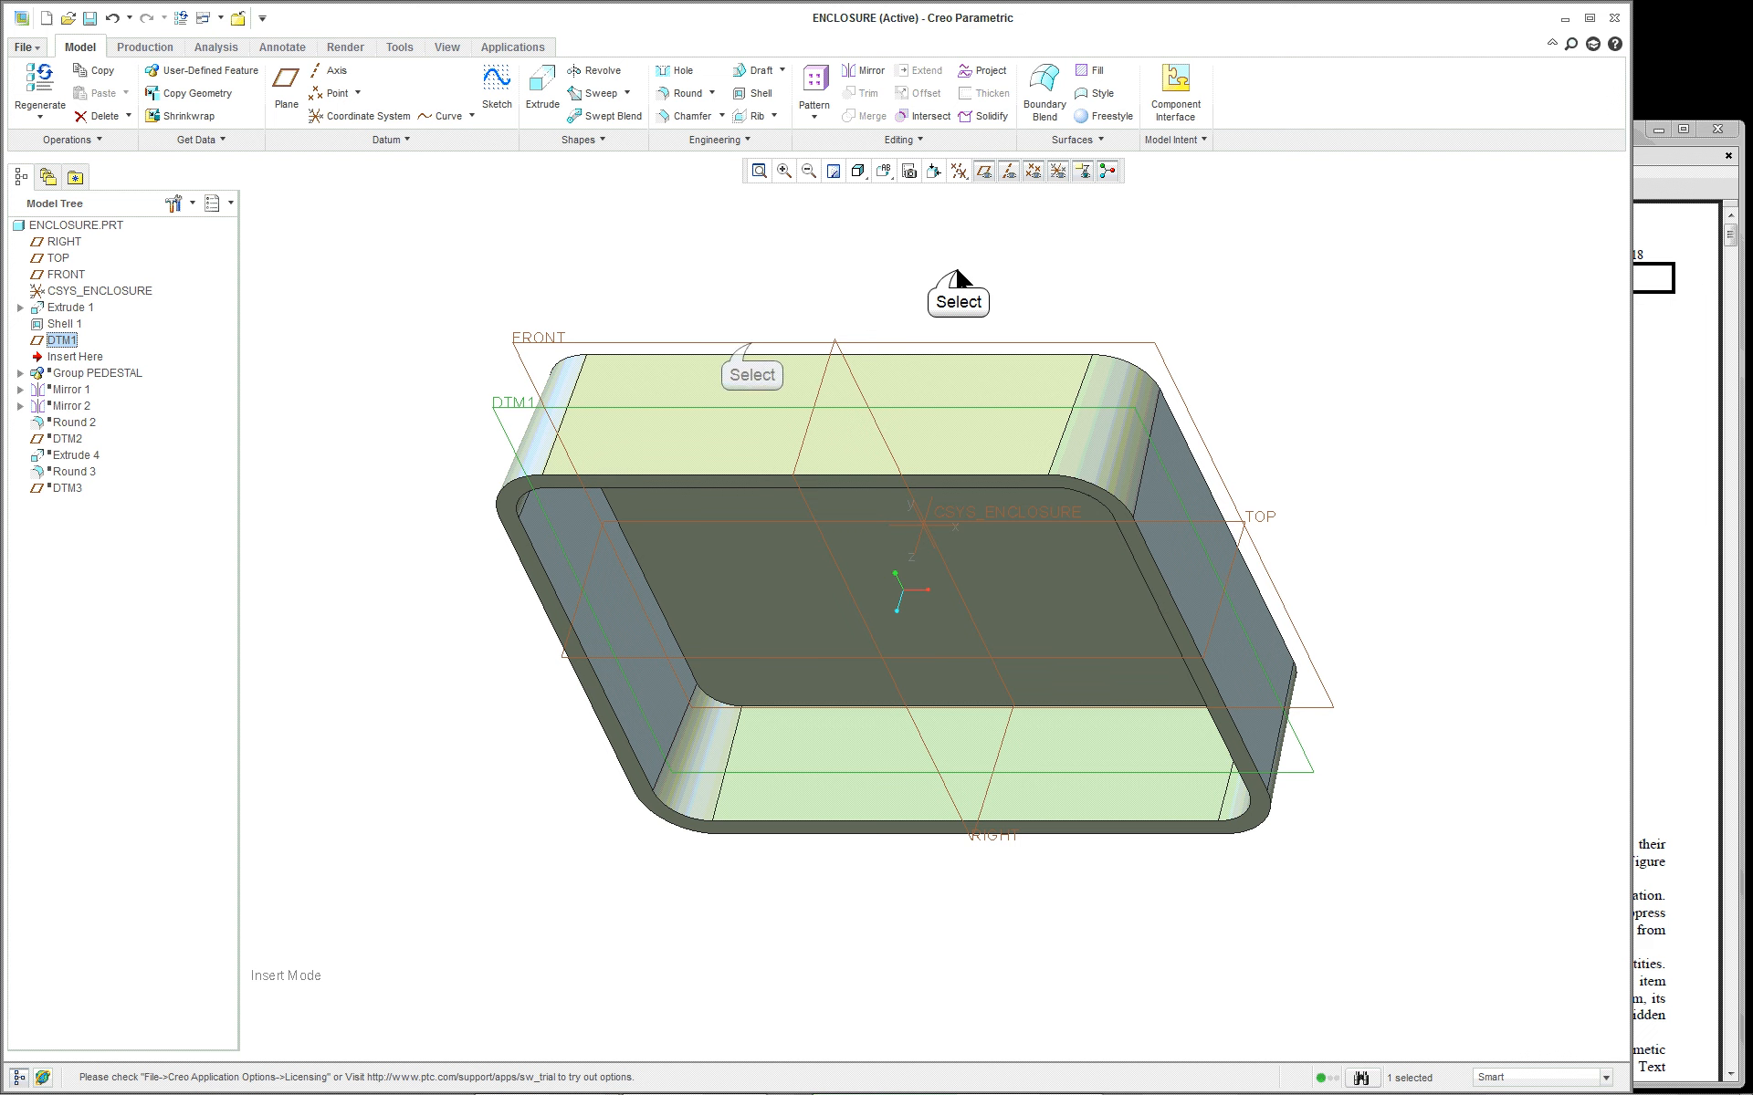
Try a datum plane offset about 0.88 from the FRONT plane and discard it
click(751, 344)
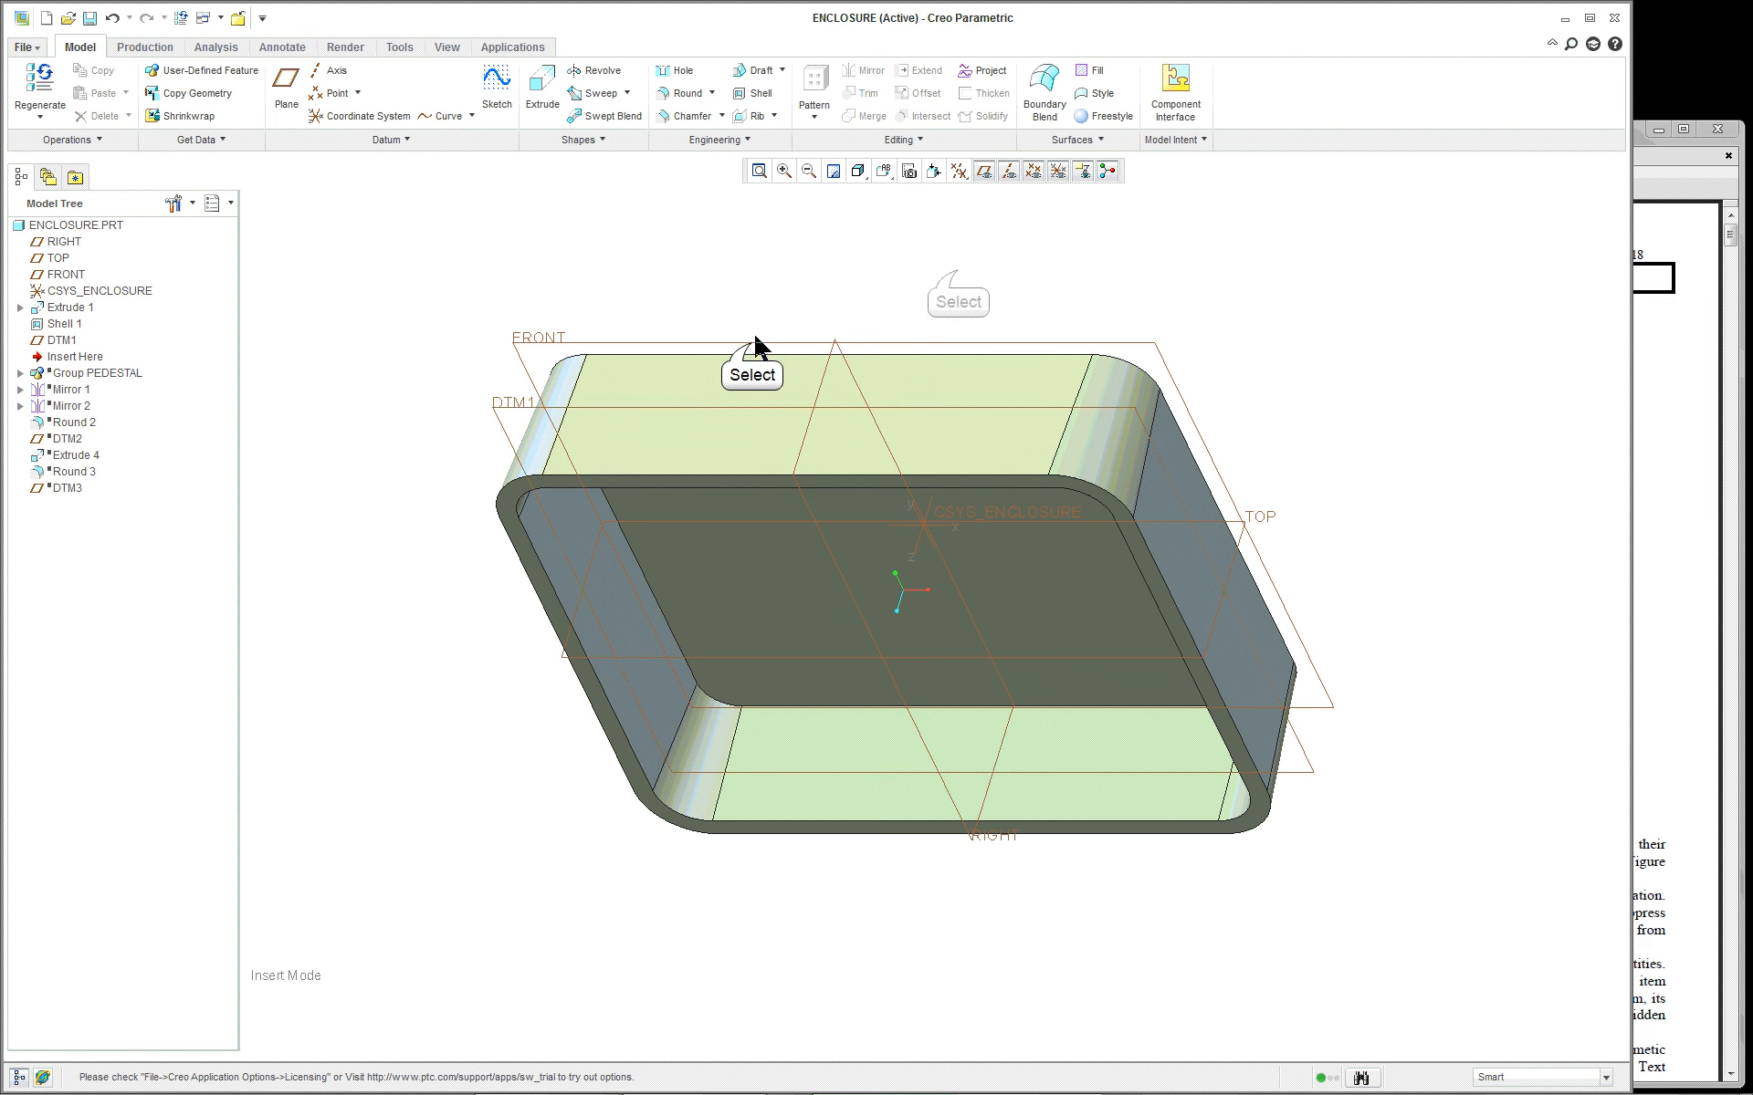
click(286, 91)
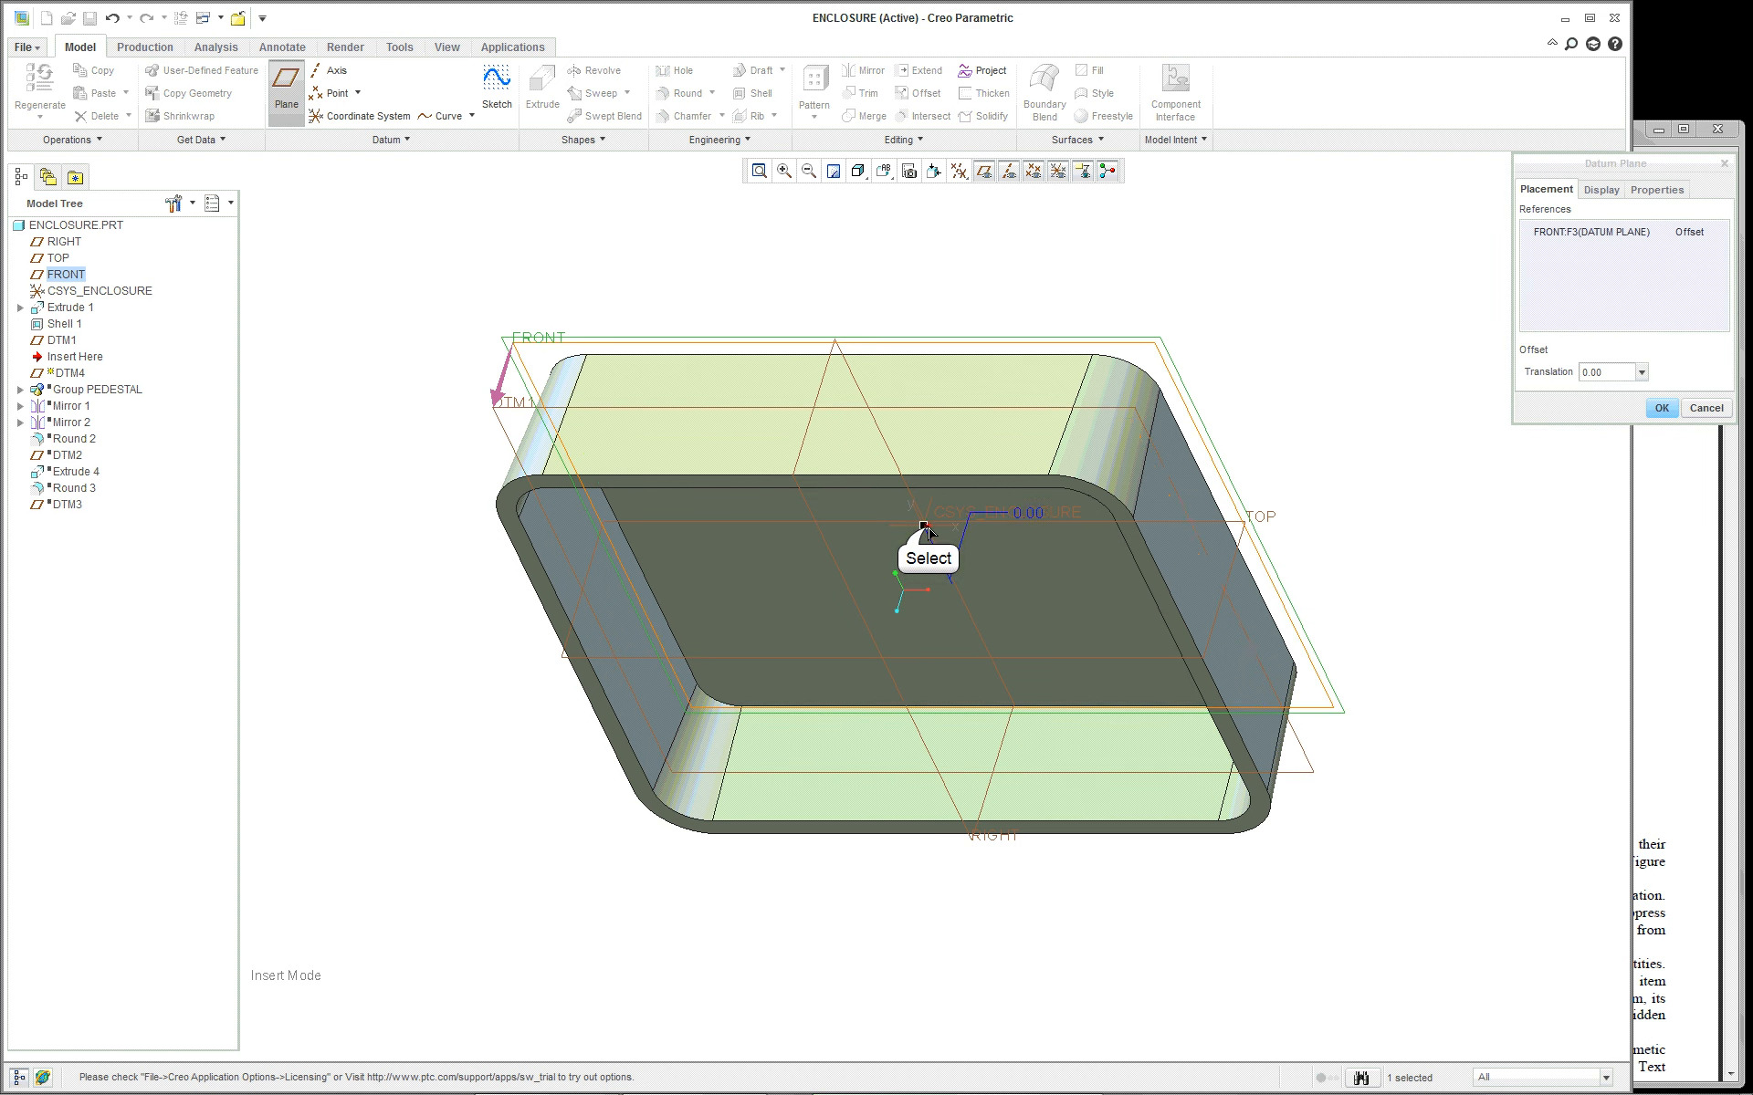
drag(935, 537, 913, 612)
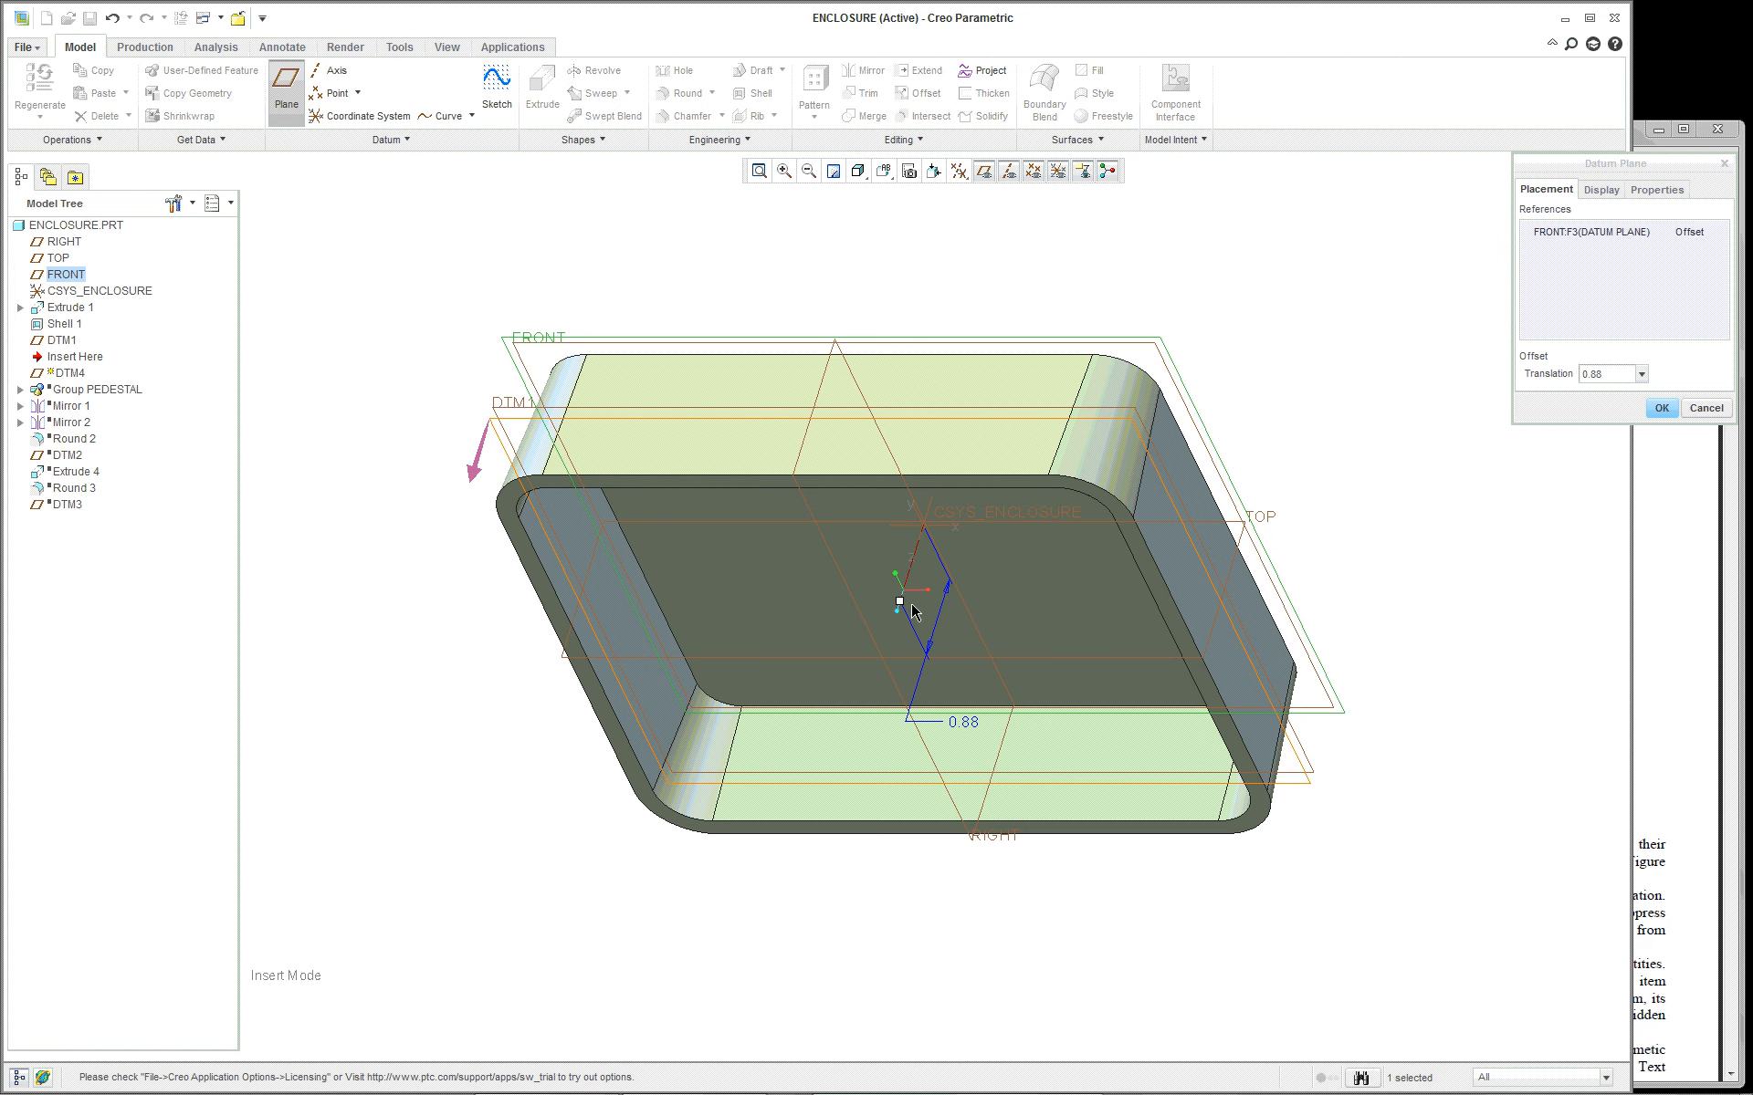
click(1707, 408)
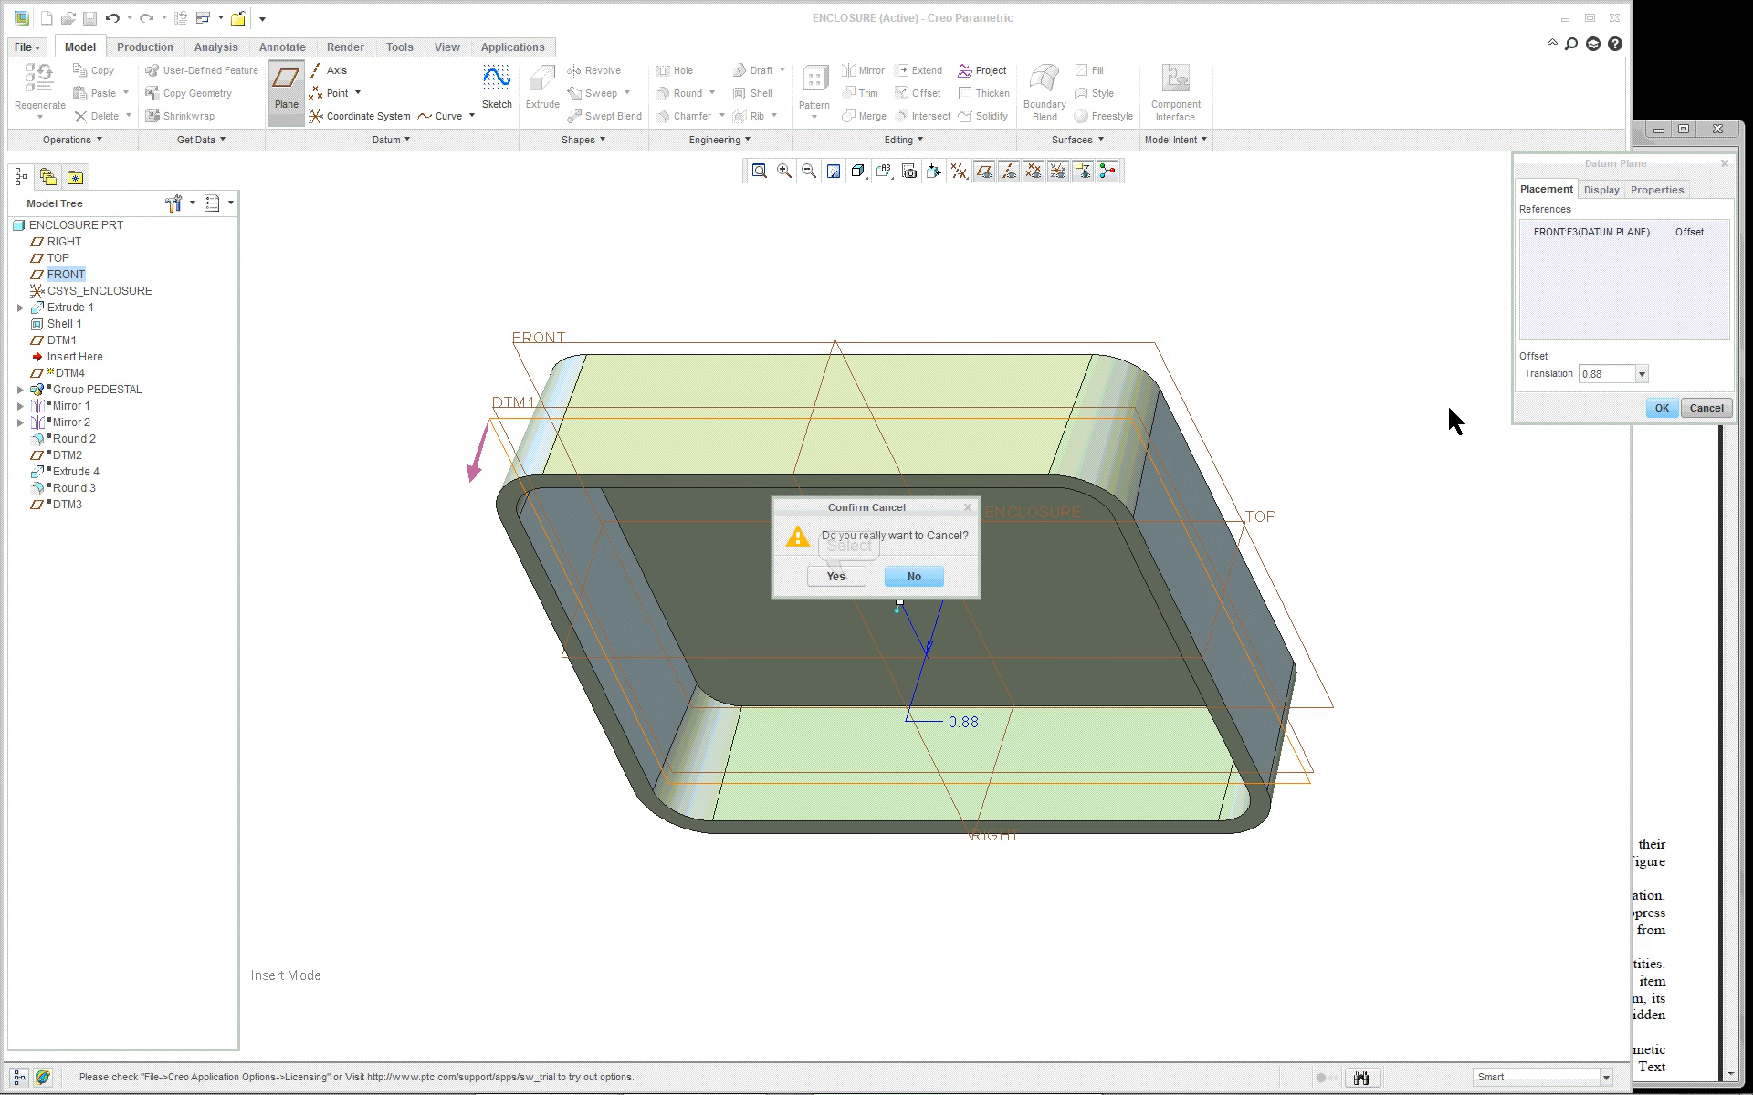
click(815, 576)
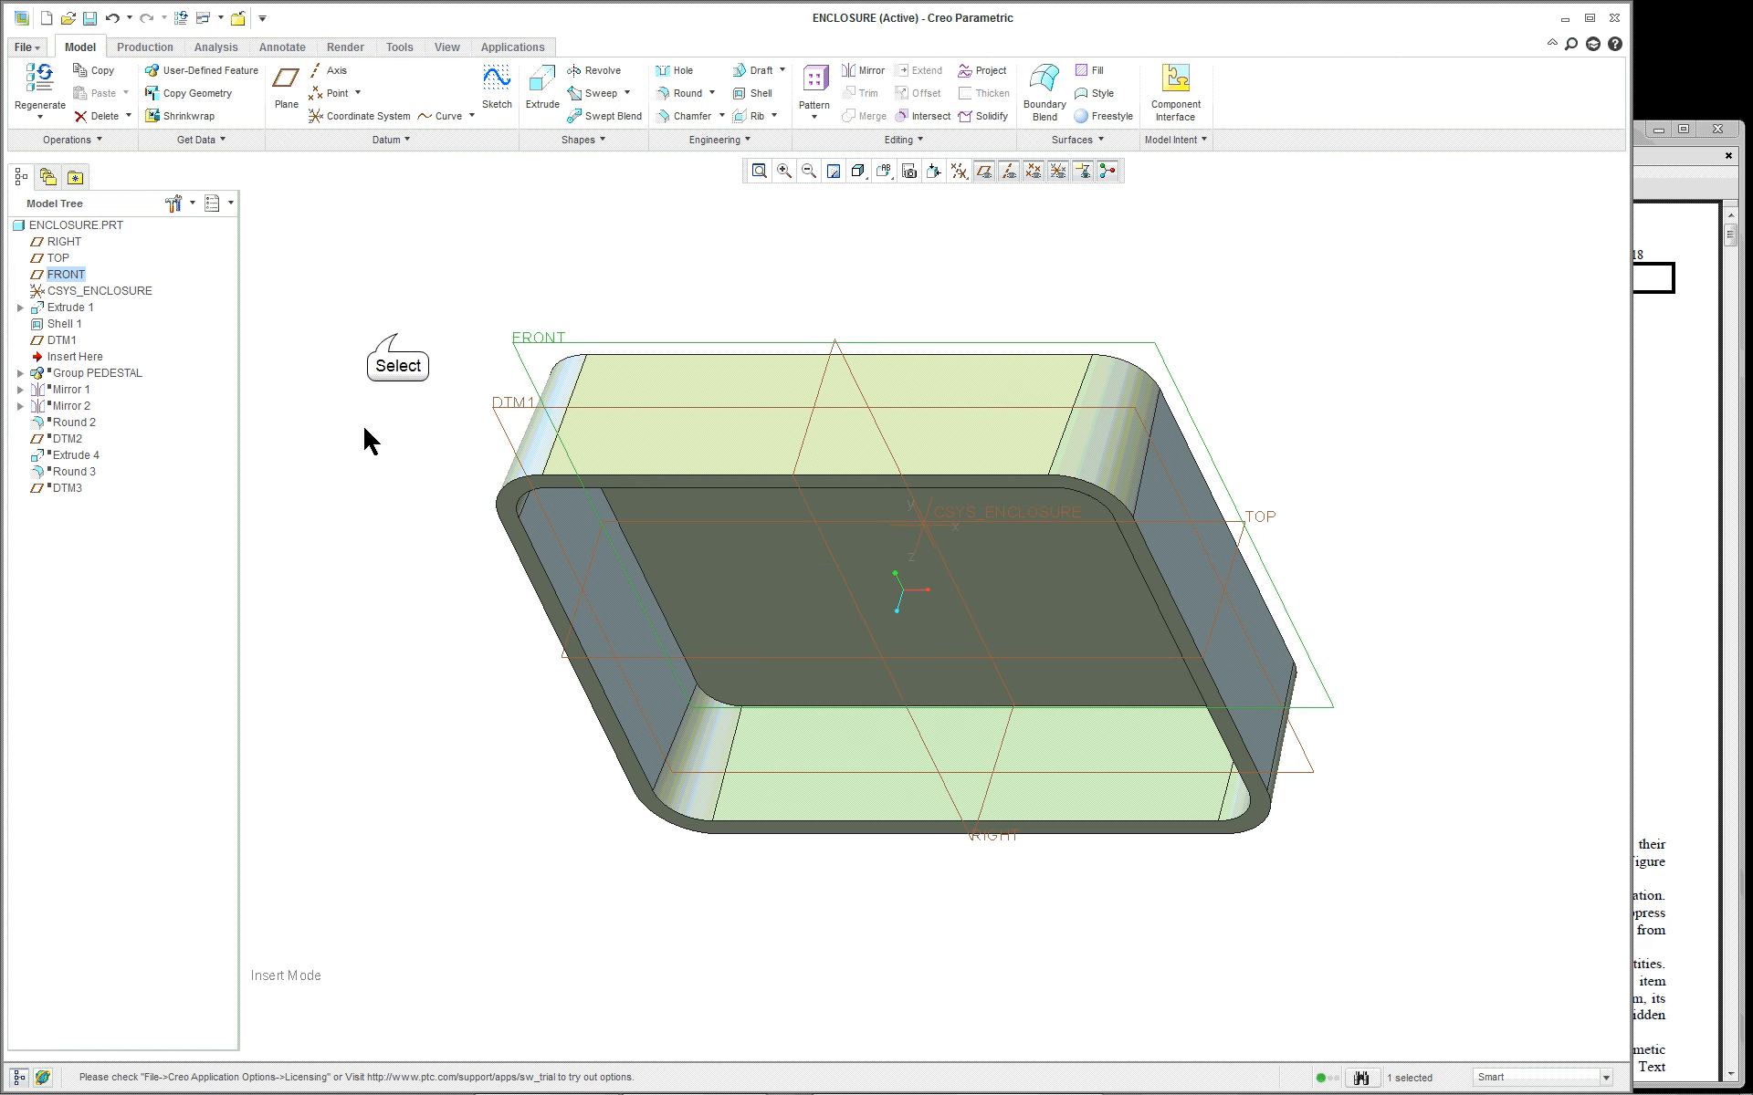
click(397, 334)
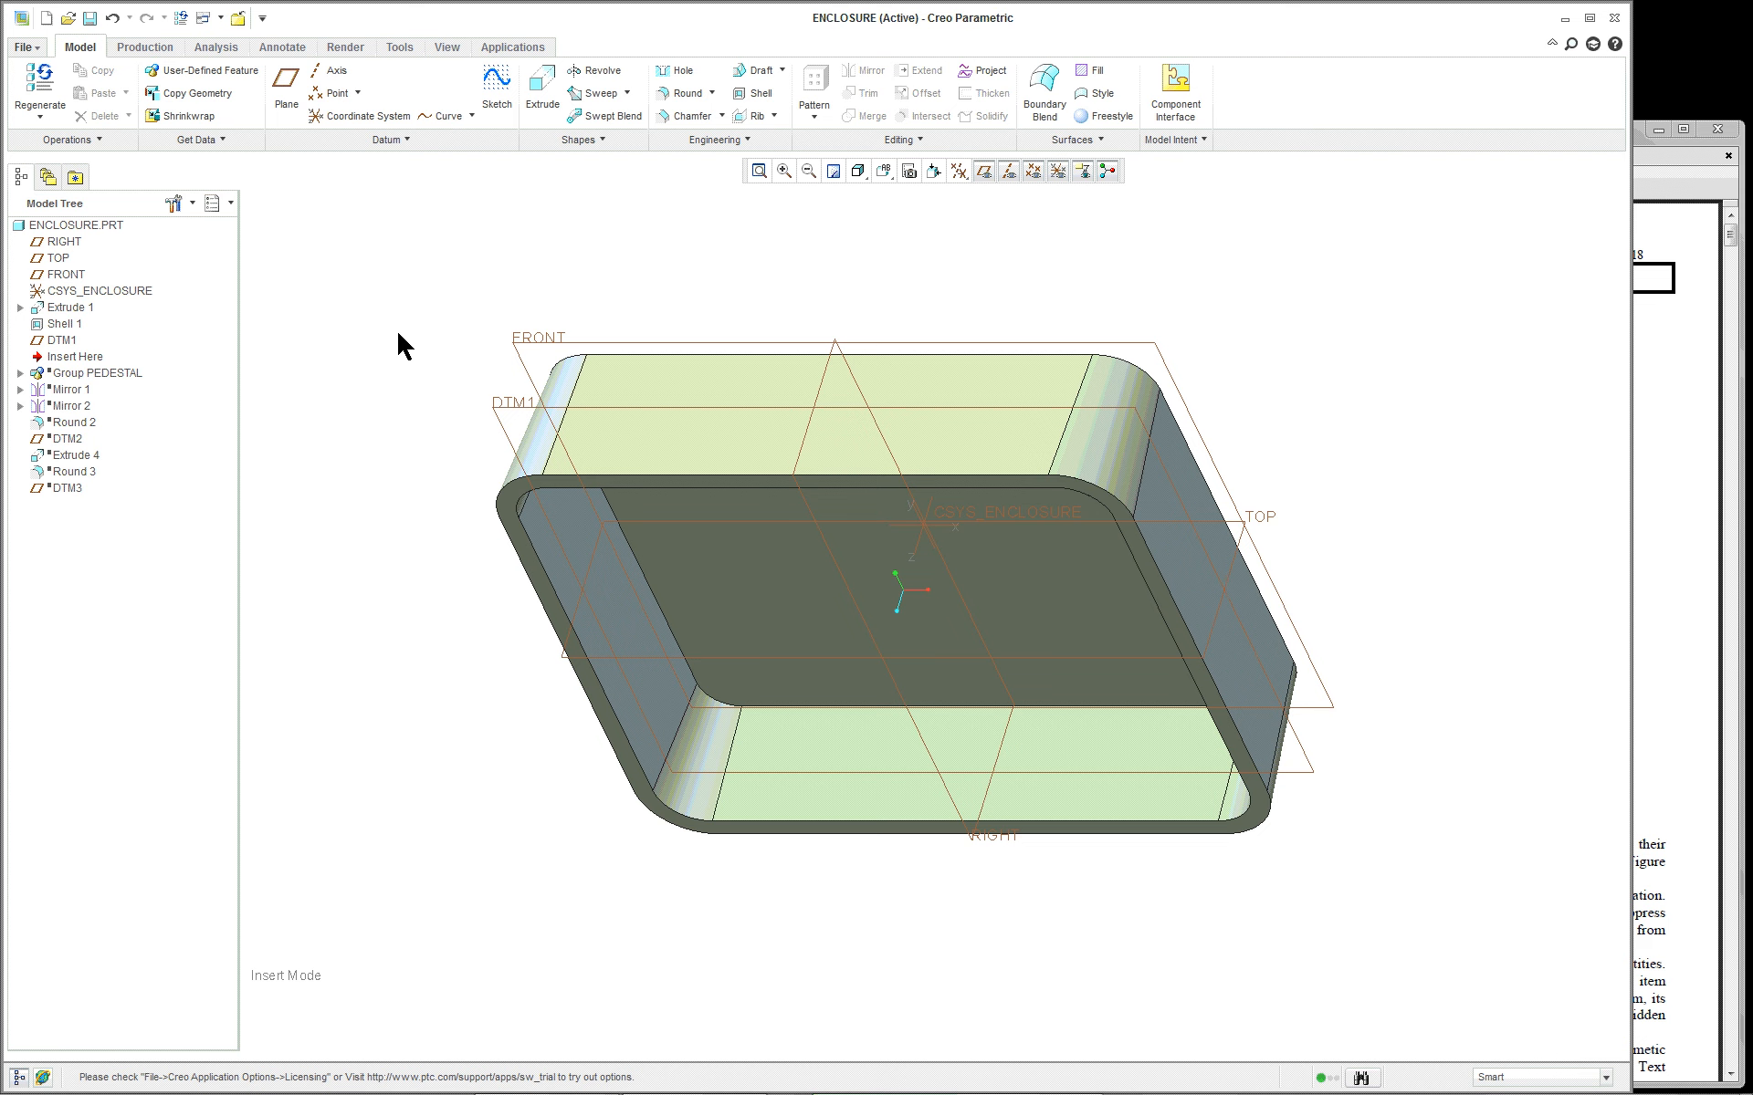
Highlight the enclosure's inner floor surface and examine it relative to the FRONT and DTM1 planes
middle_drag(1371, 602, 1420, 419)
scroll(1420, 419, up, 2)
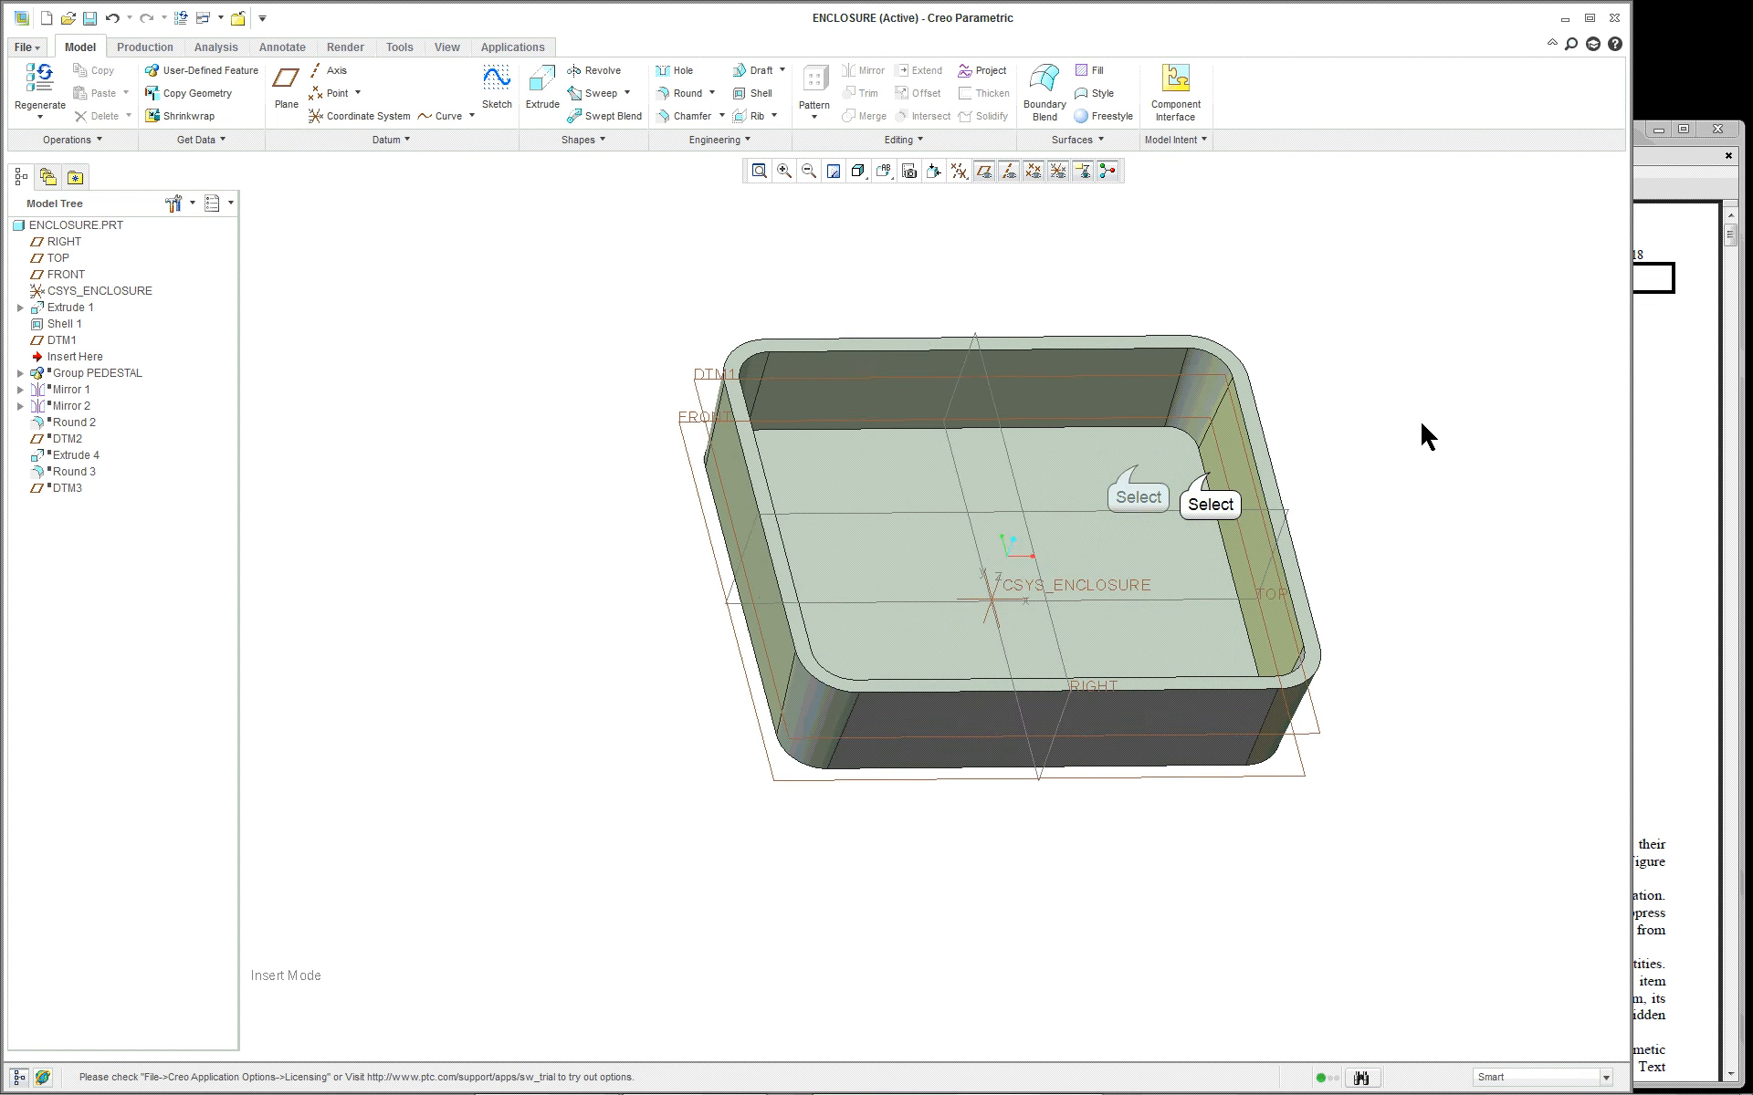
click(1207, 474)
click(1132, 467)
scroll(1371, 426, down, 4)
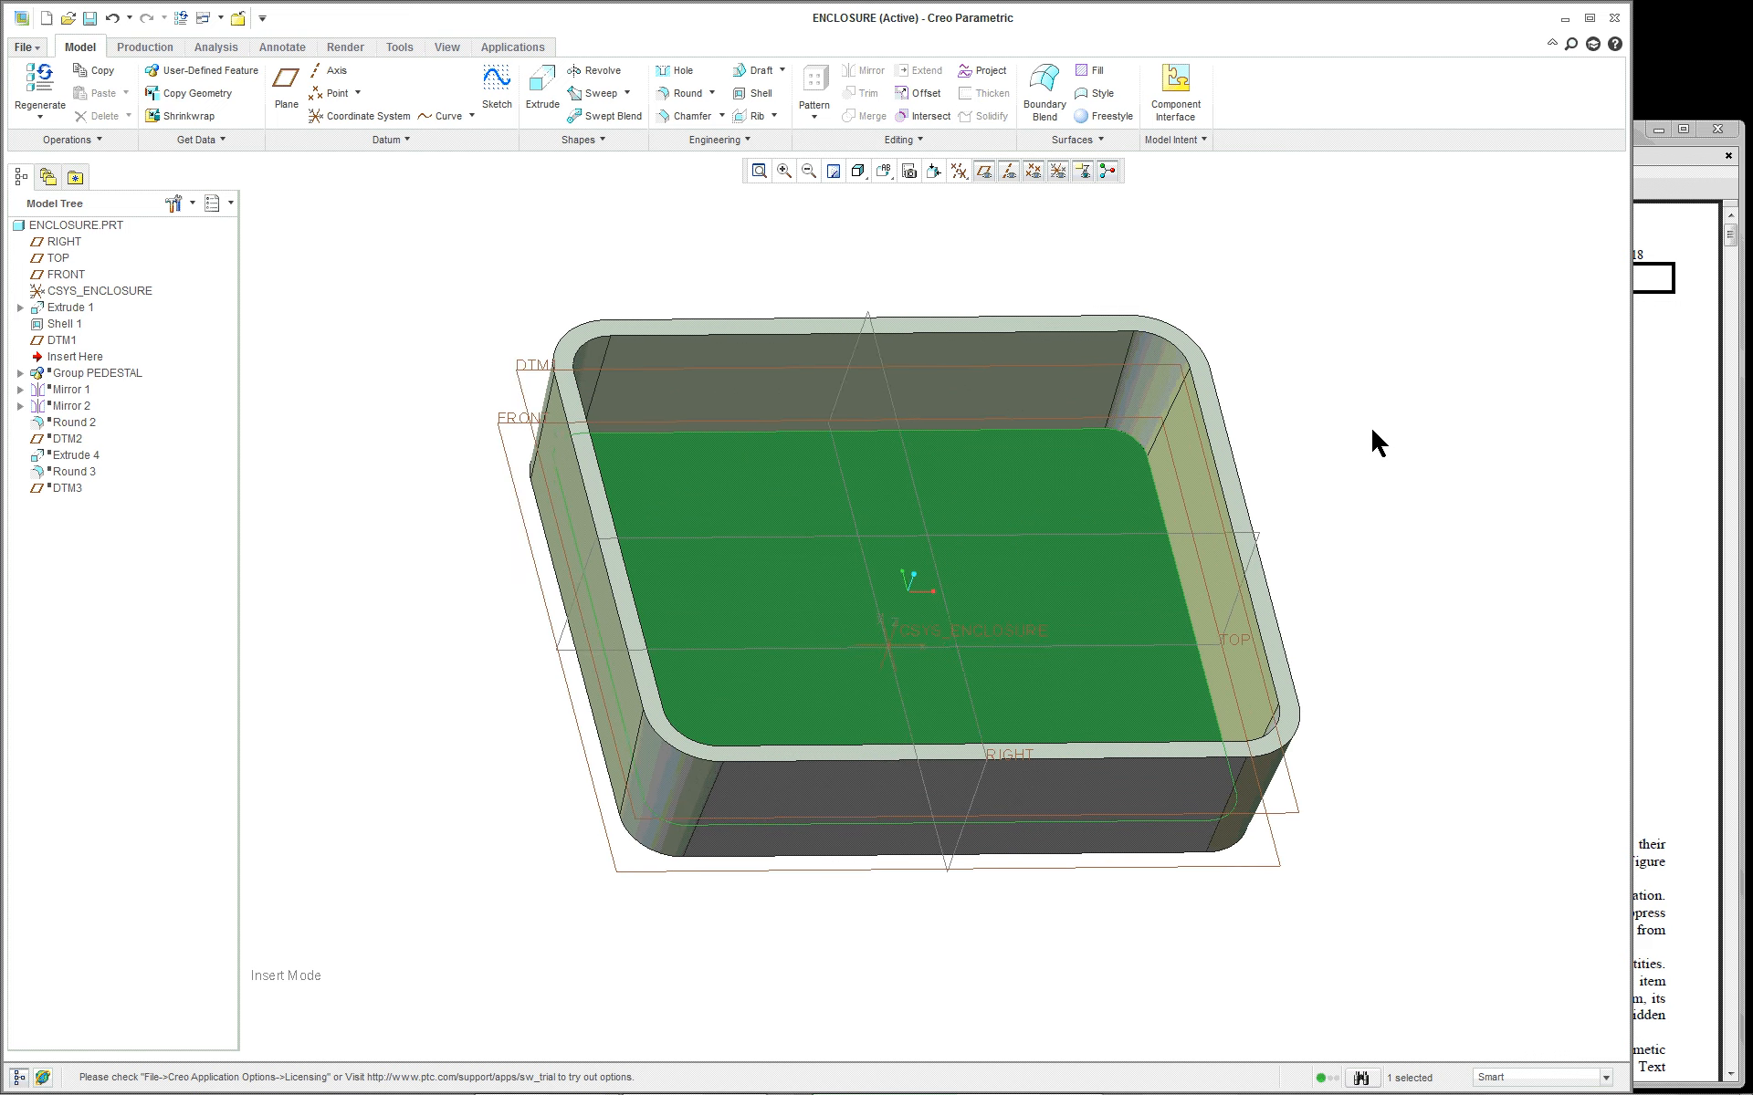
scroll(1328, 434, up, 3)
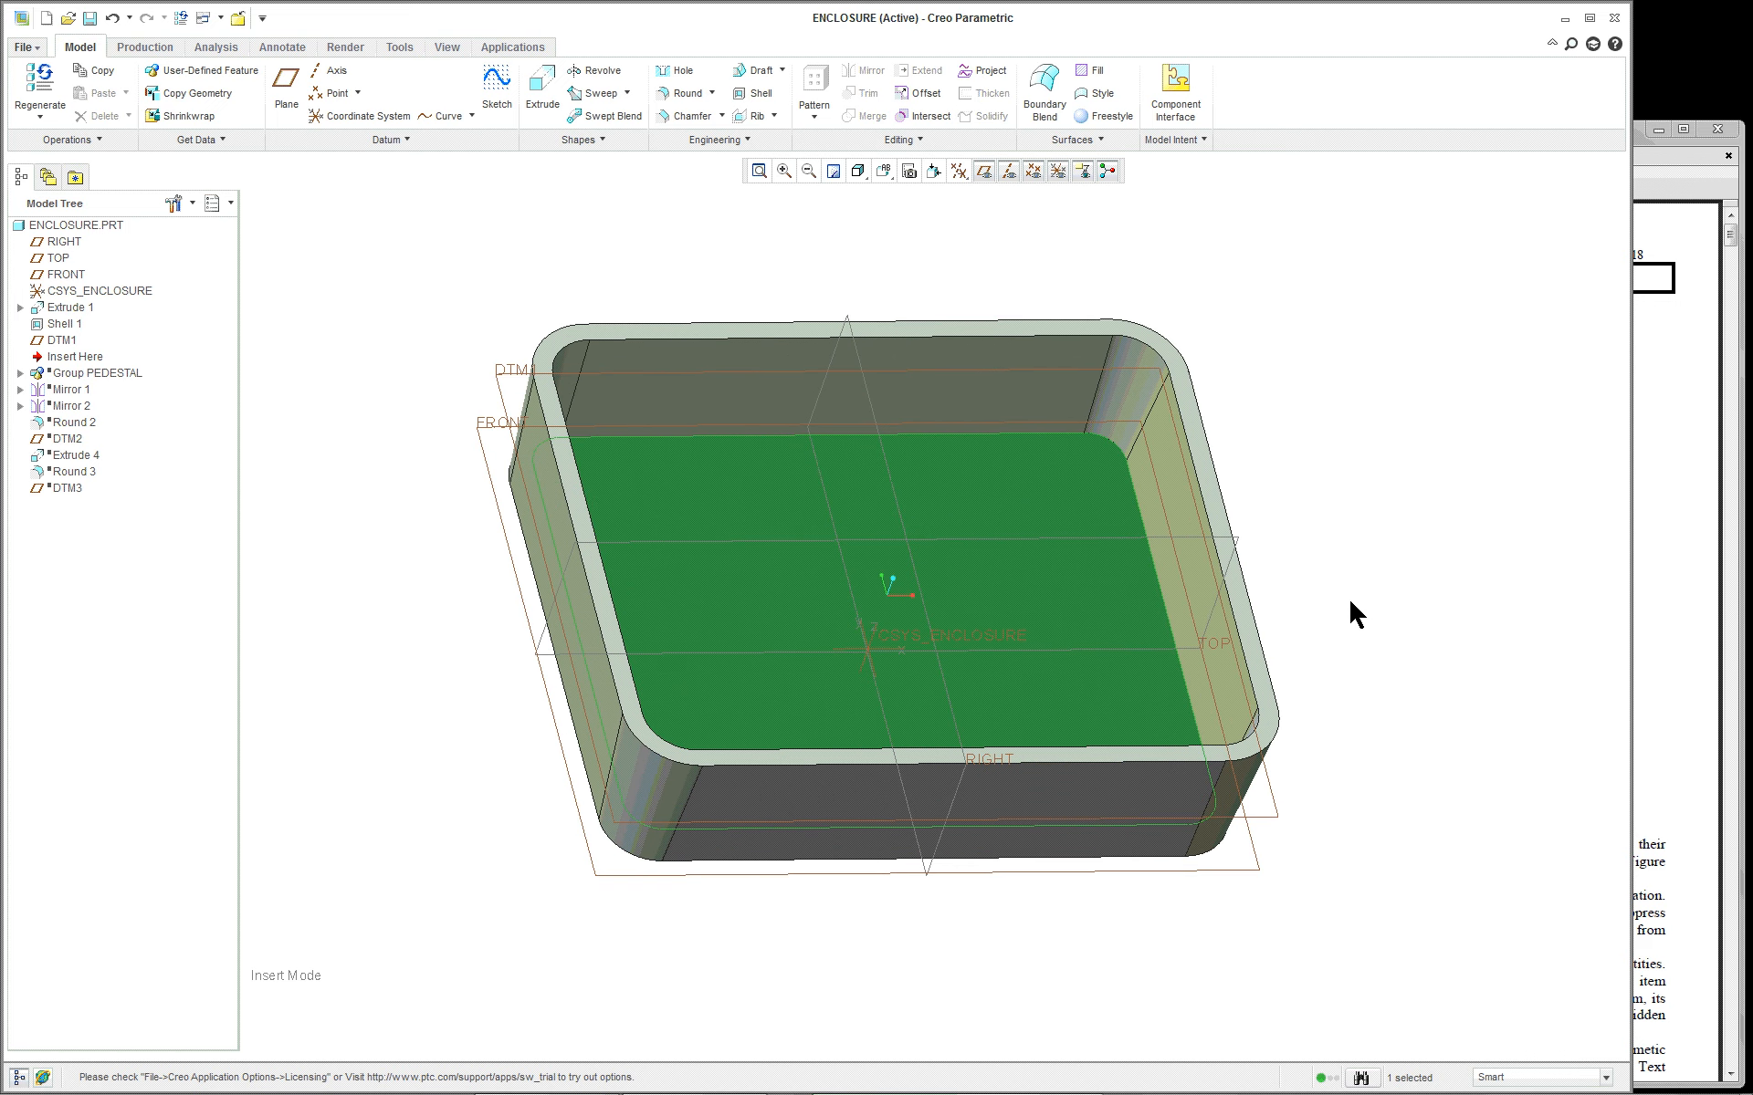
middle_drag(1401, 662, 1358, 575)
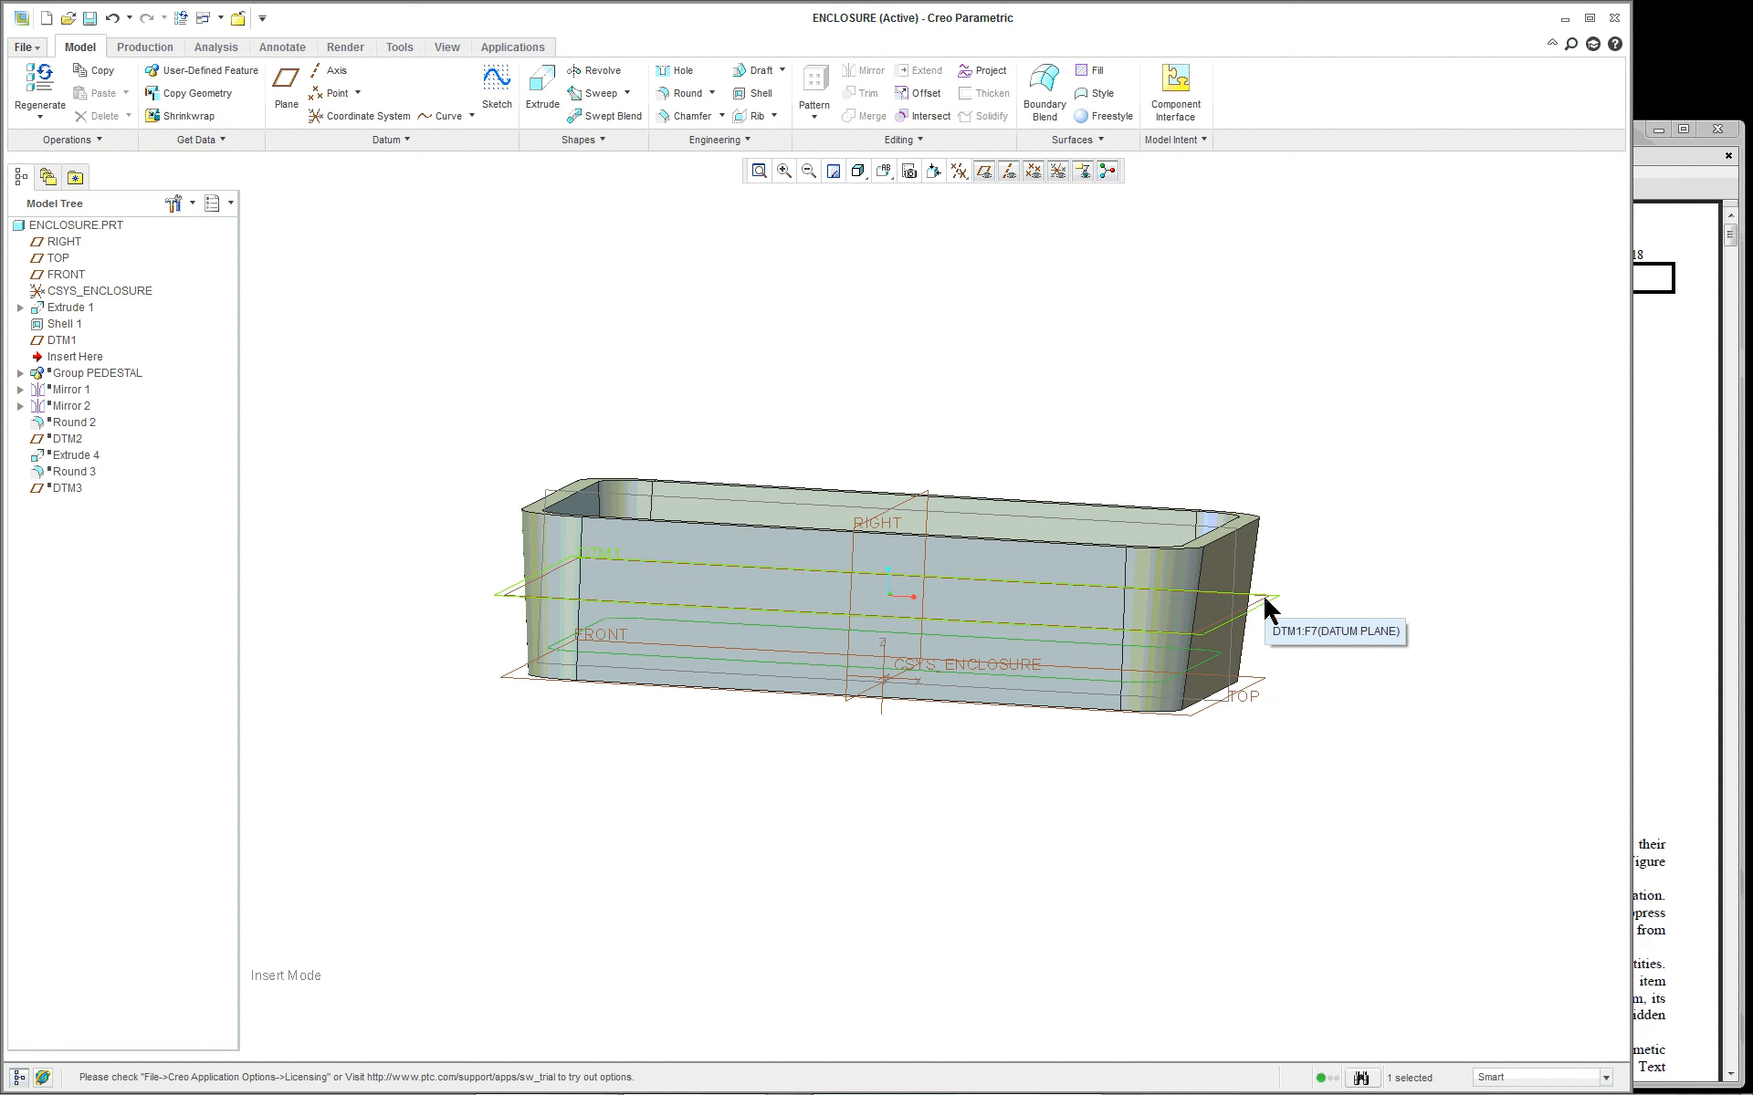
Display the offset dimension of datum plane DTM1 from the FRONT plane
click(1378, 632)
double_click(1268, 594)
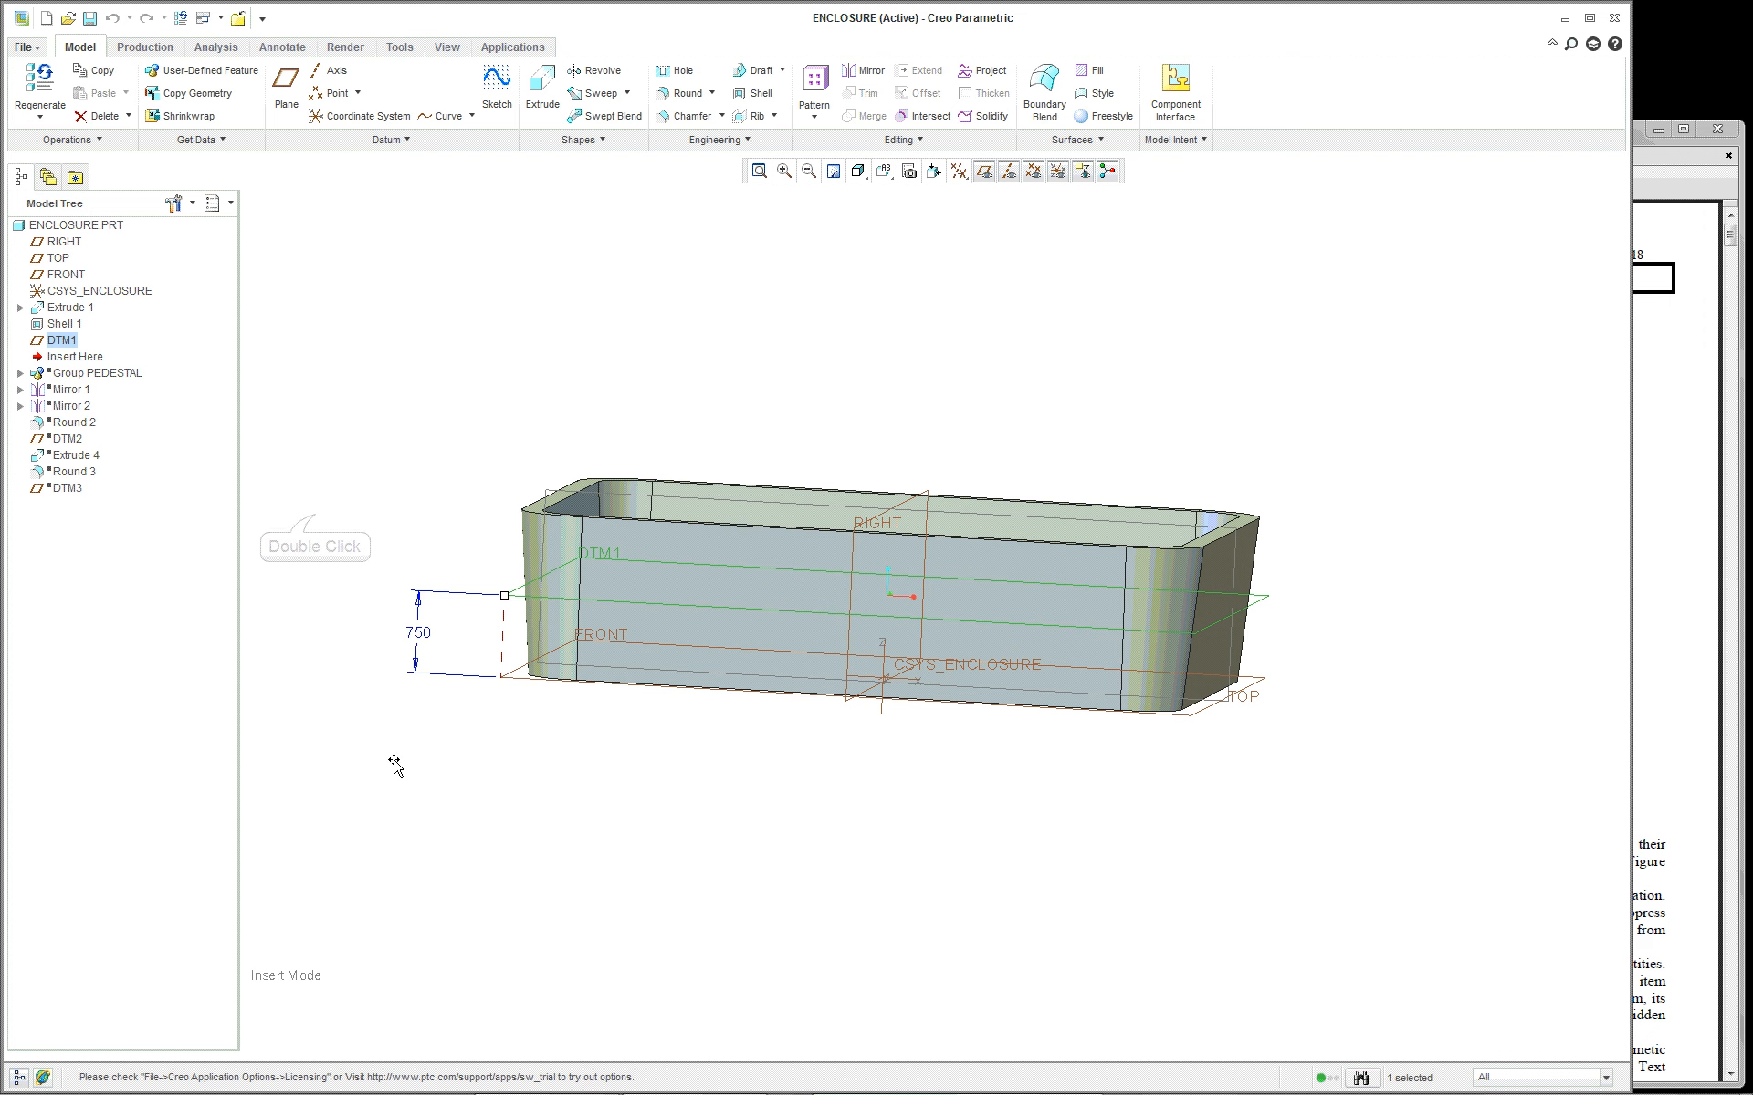
double_click(315, 519)
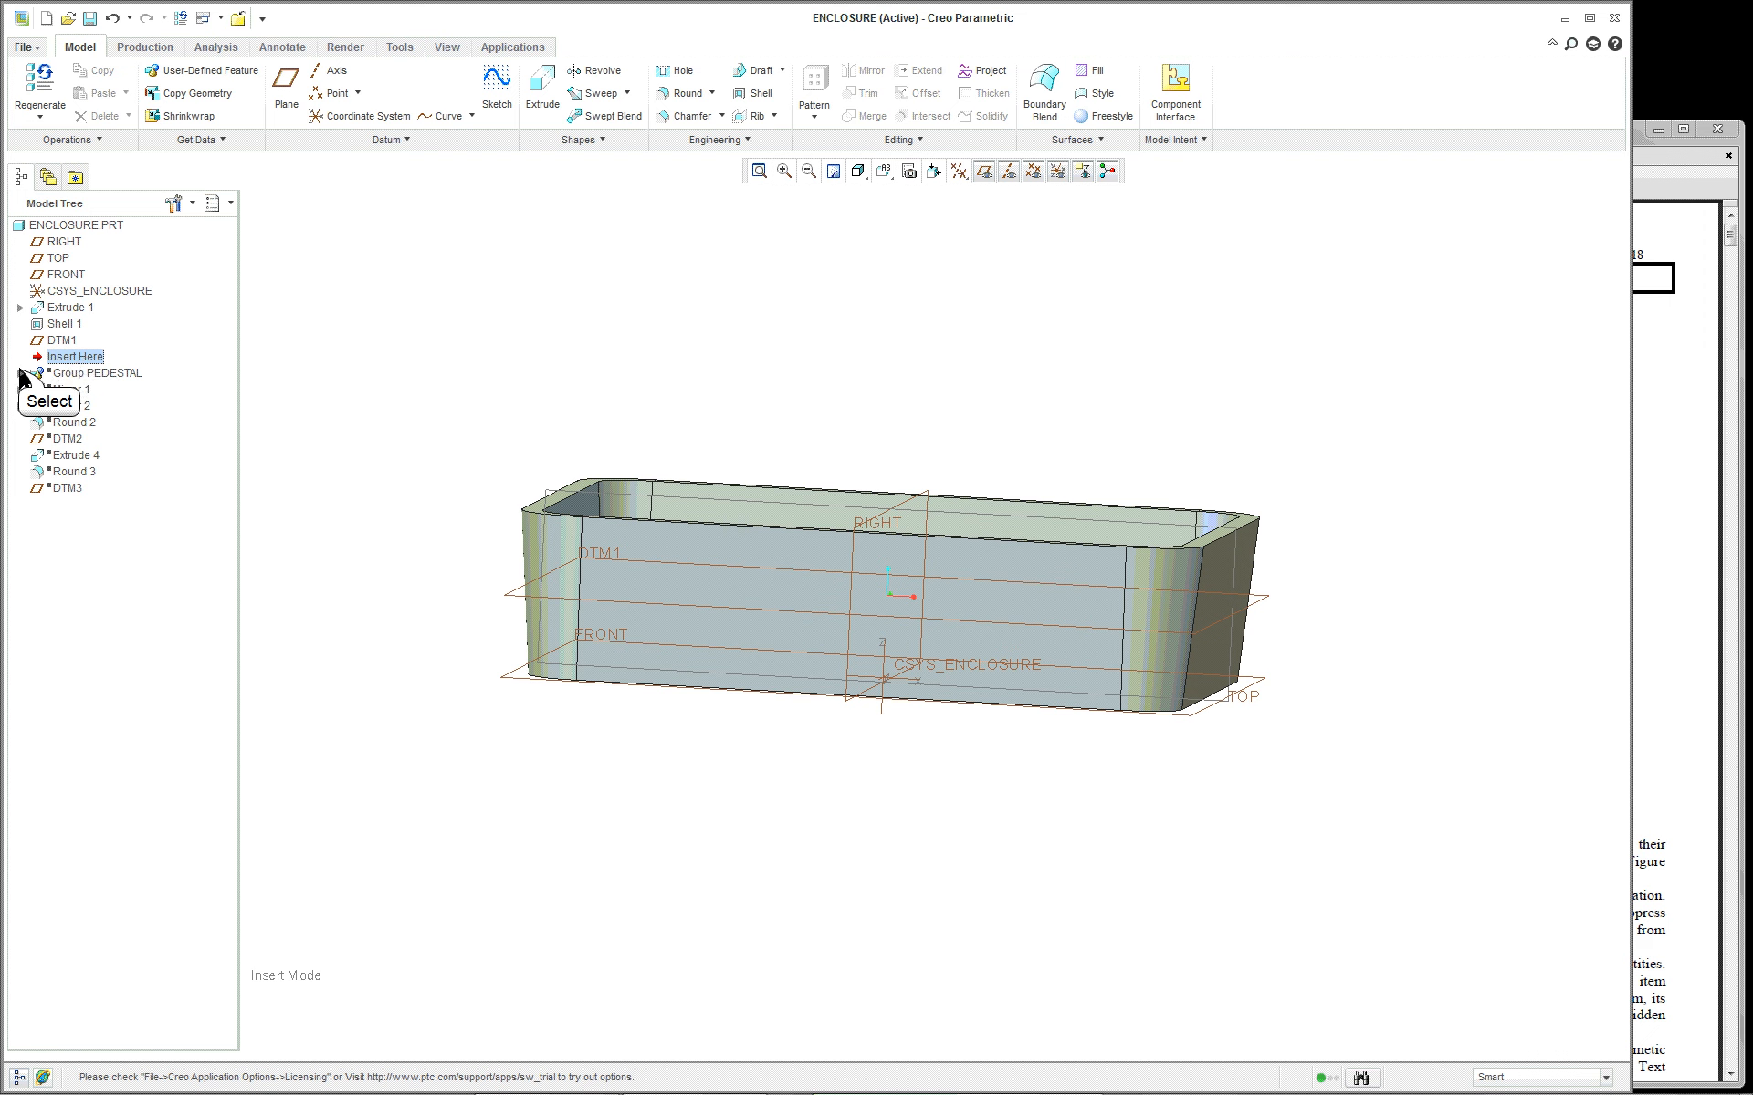
Advance the insertion point past the PEDESTAL group, expand the group, and examine the corner pedestal in the default orientation
click(55, 372)
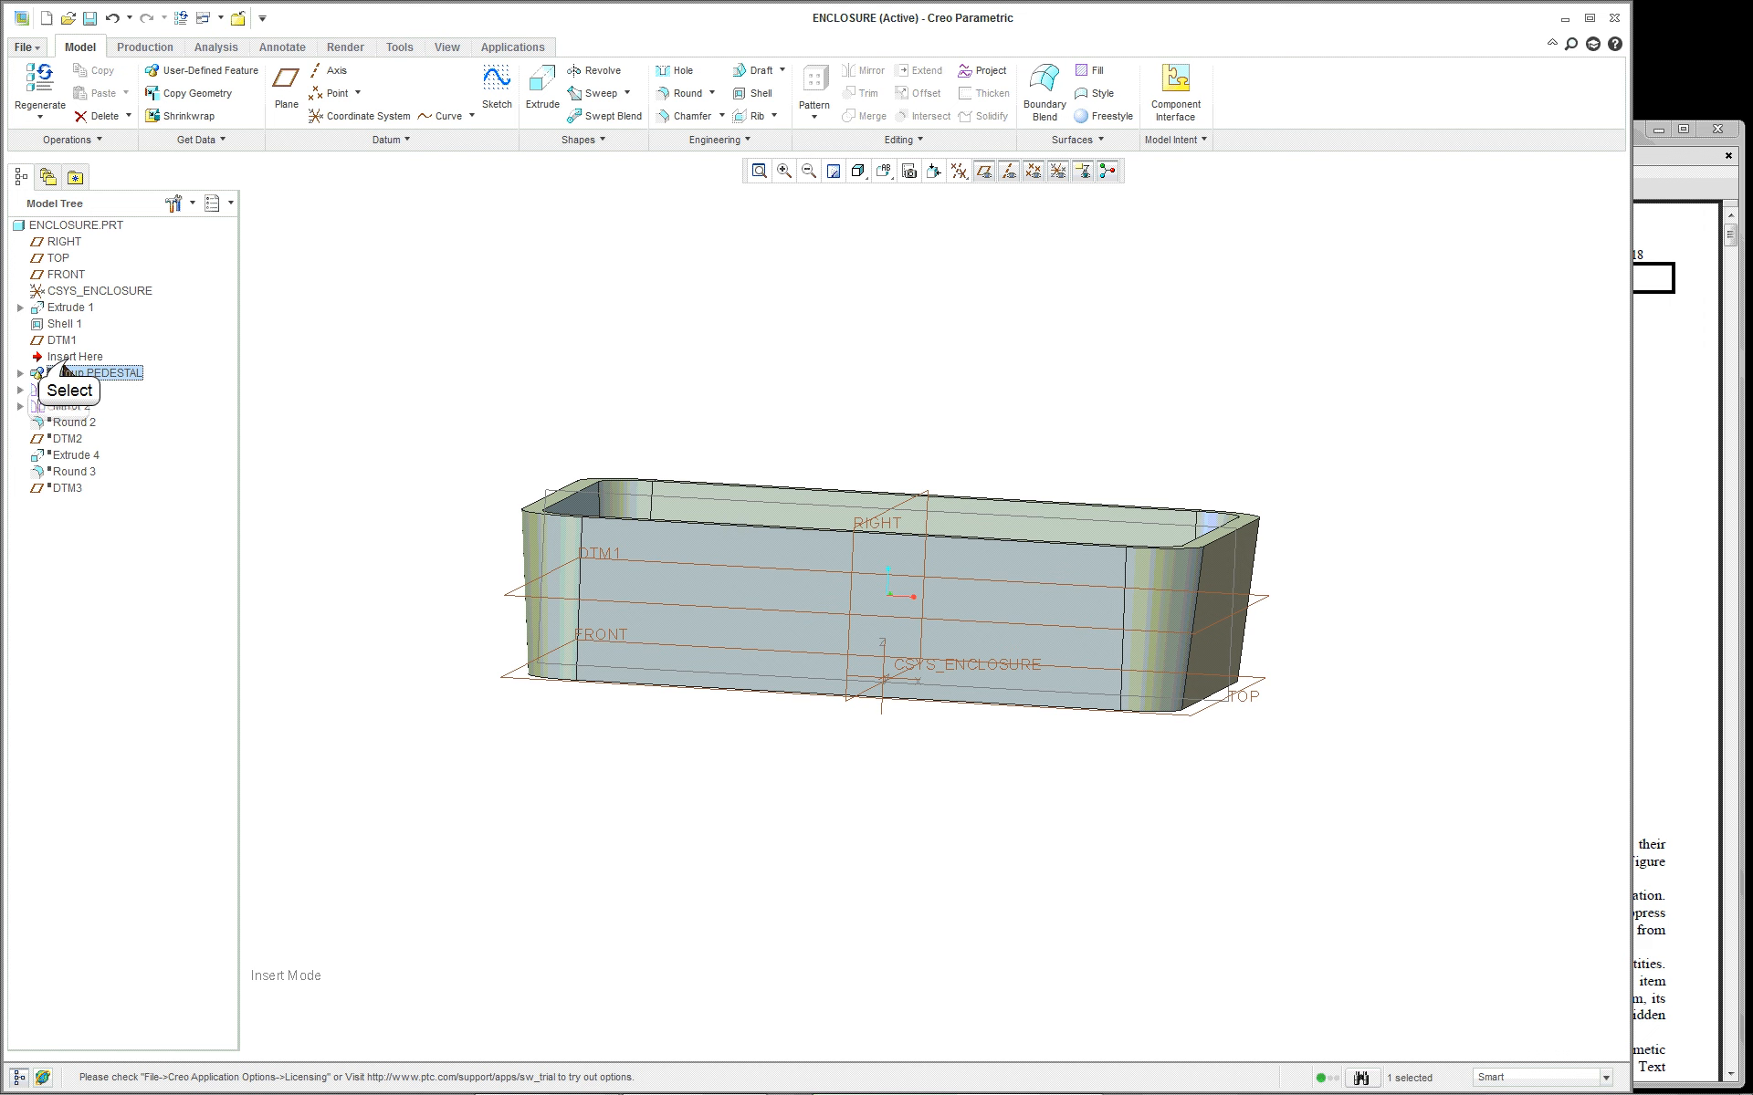
drag(62, 357, 77, 382)
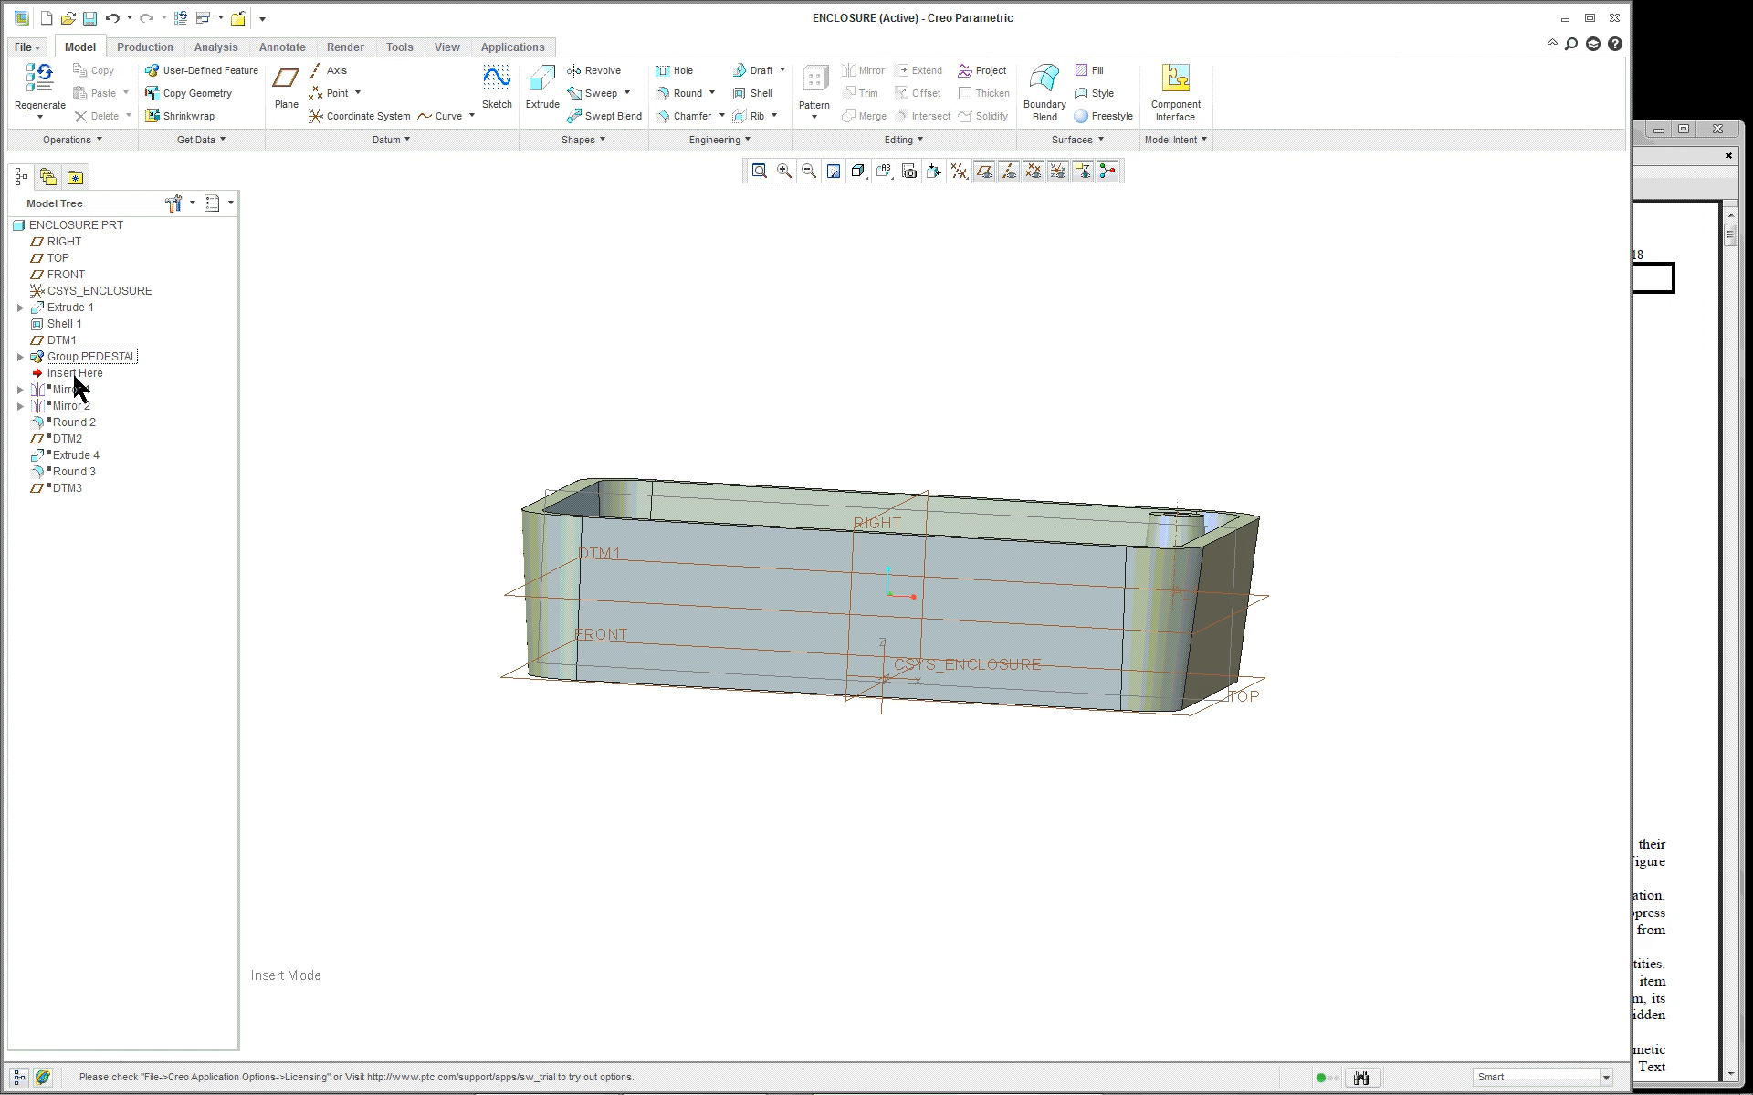
click(19, 357)
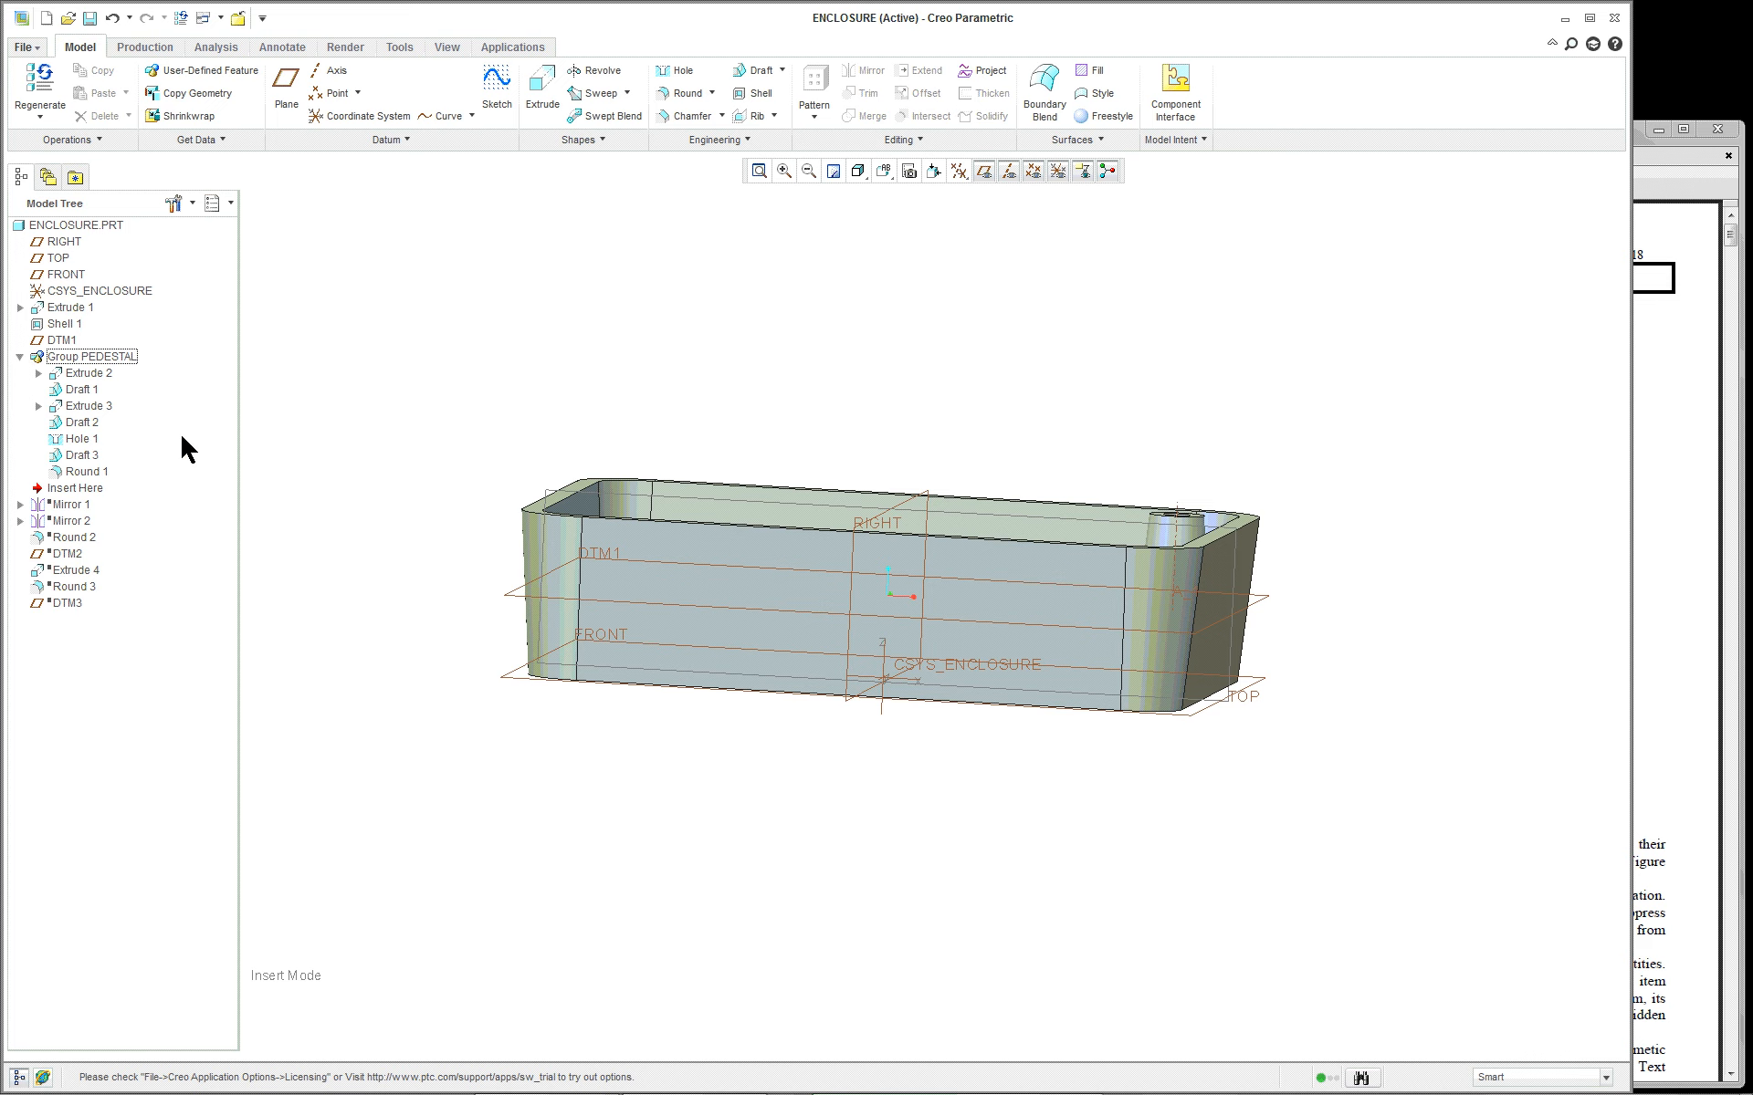
middle_drag(802, 560, 1044, 600)
key(ctrl+d)
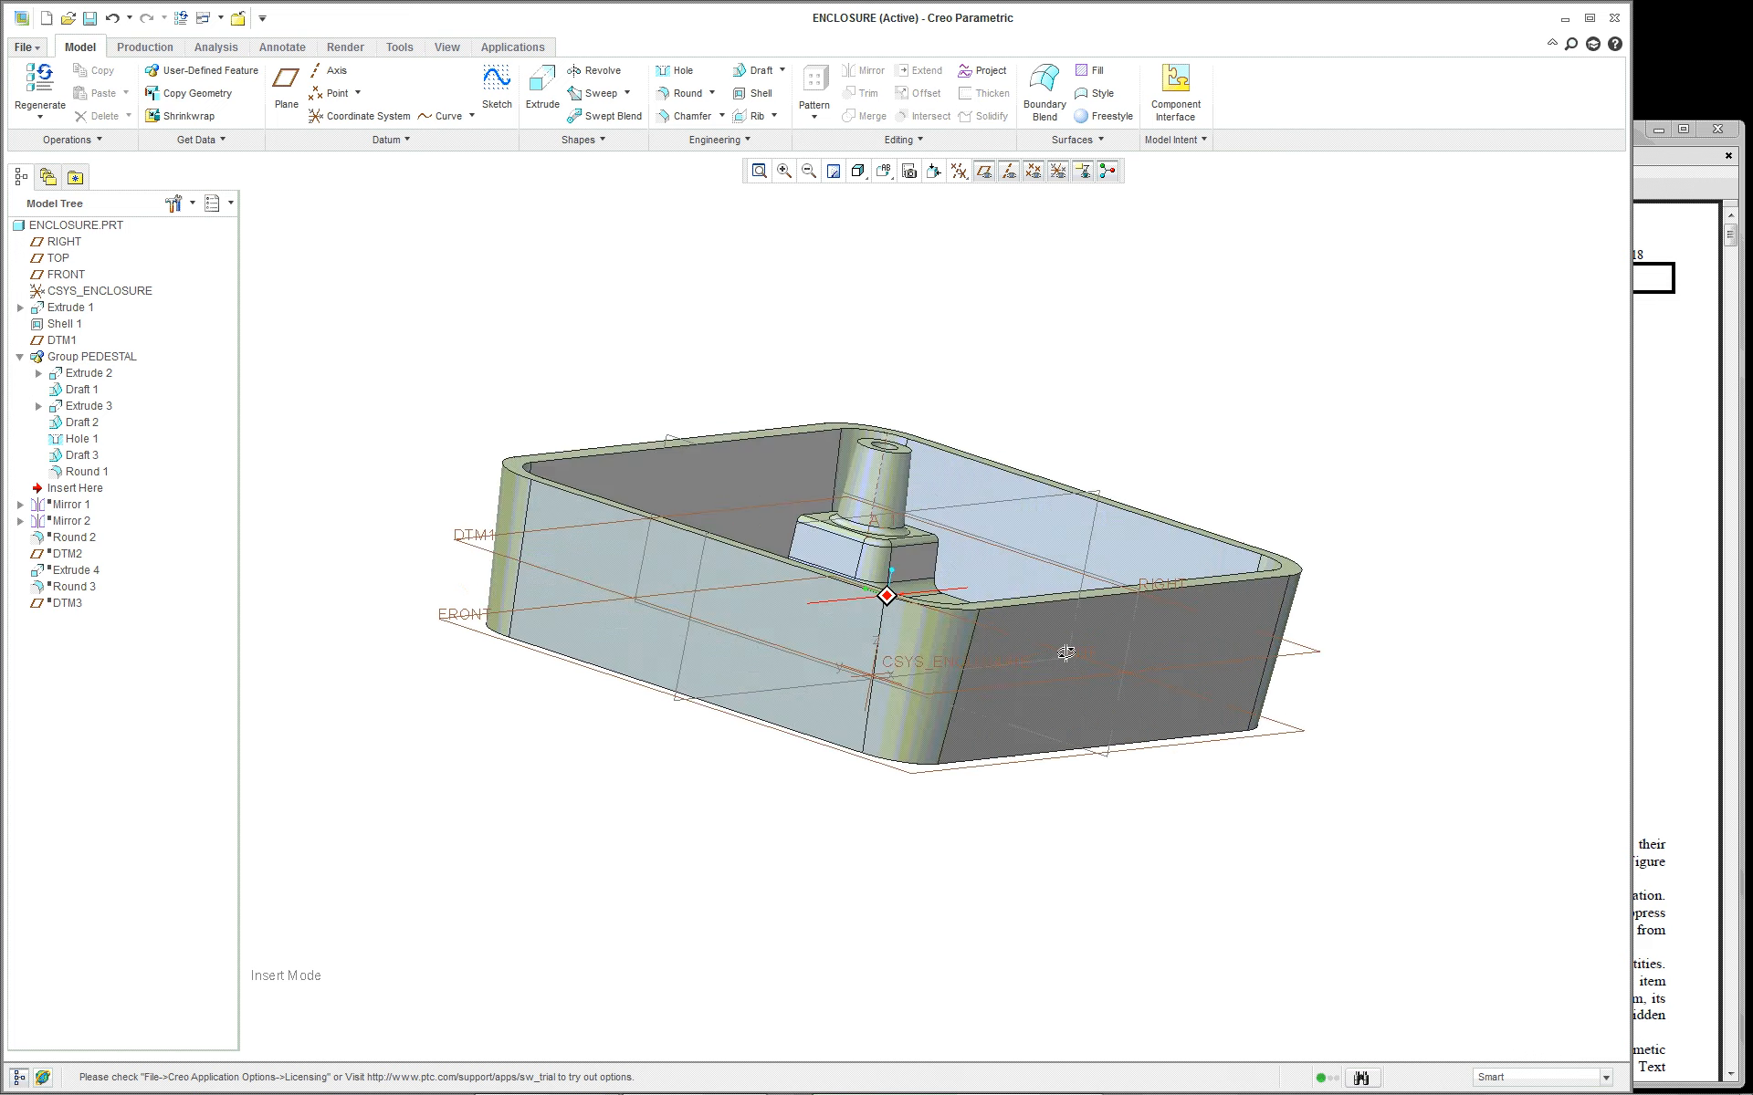
scroll(1119, 411, up, 5)
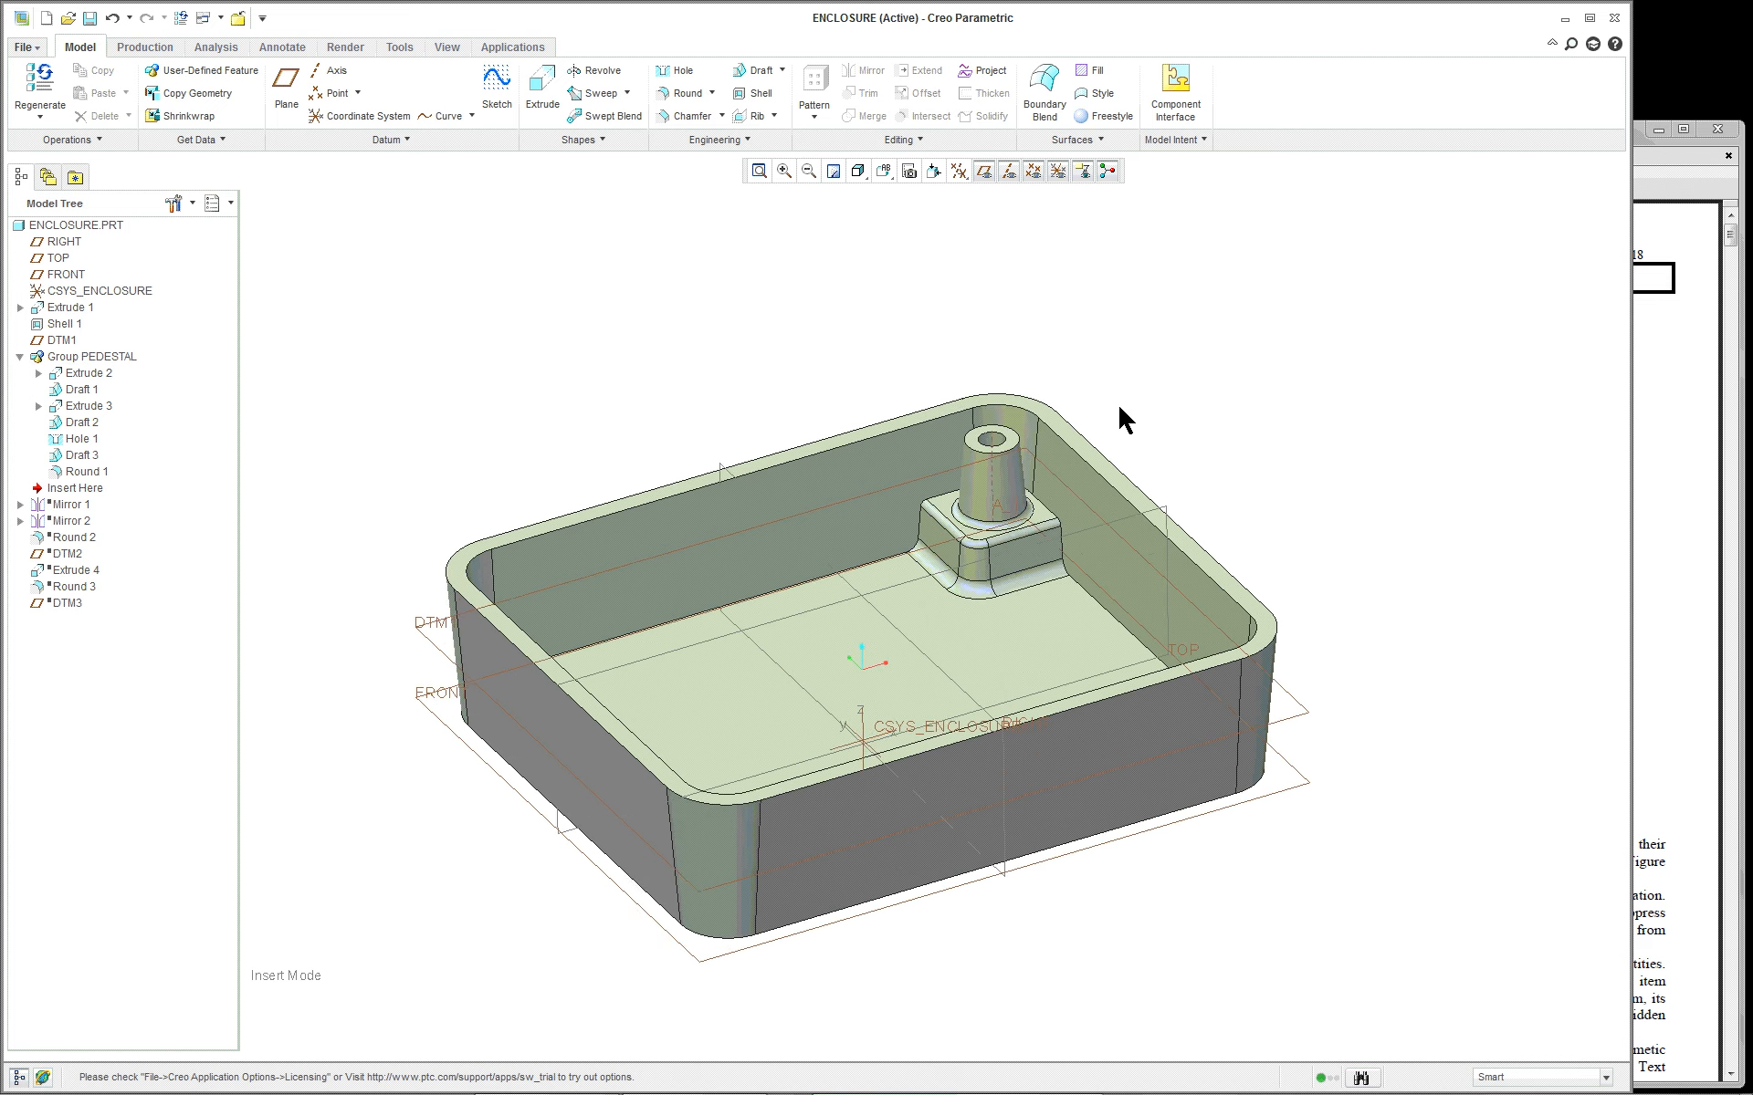
scroll(1119, 415, up, 2)
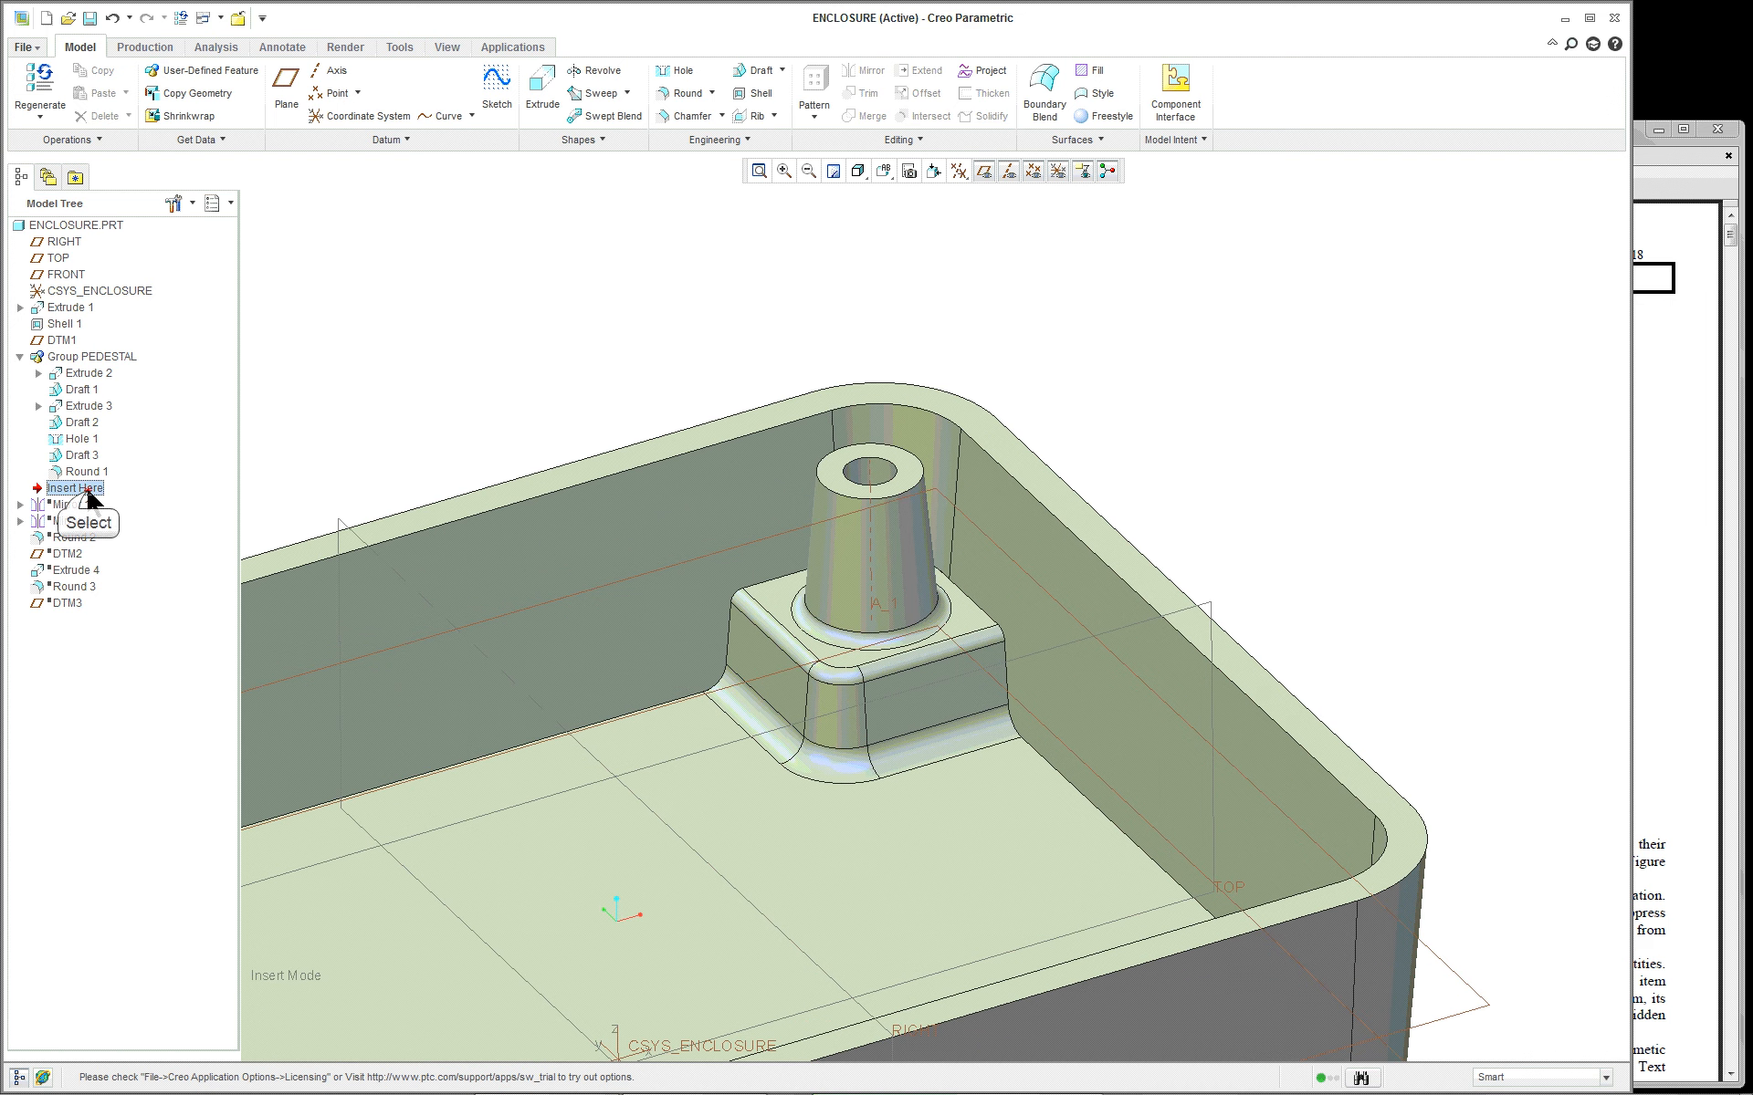
Try suppressing Draft 1 through Round 1 in the PEDESTAL group, and undo the suppression
drag(80, 490, 89, 483)
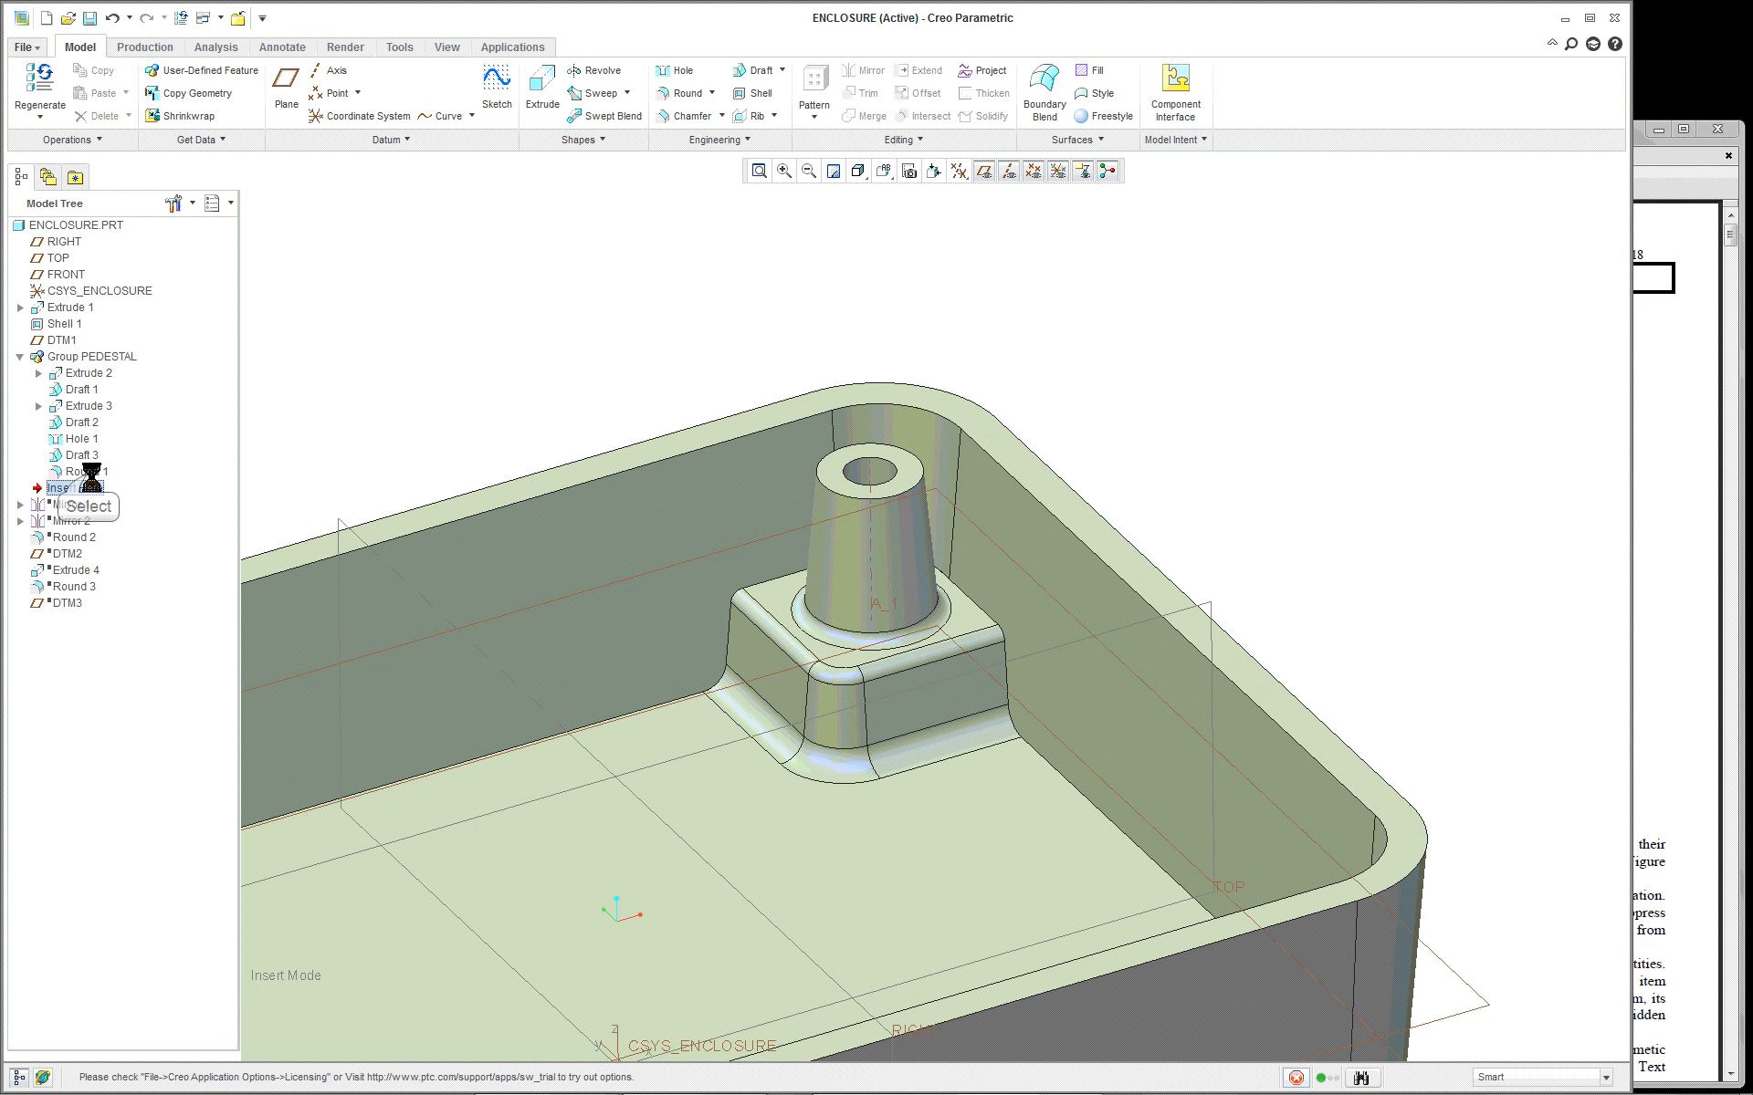
click(88, 473)
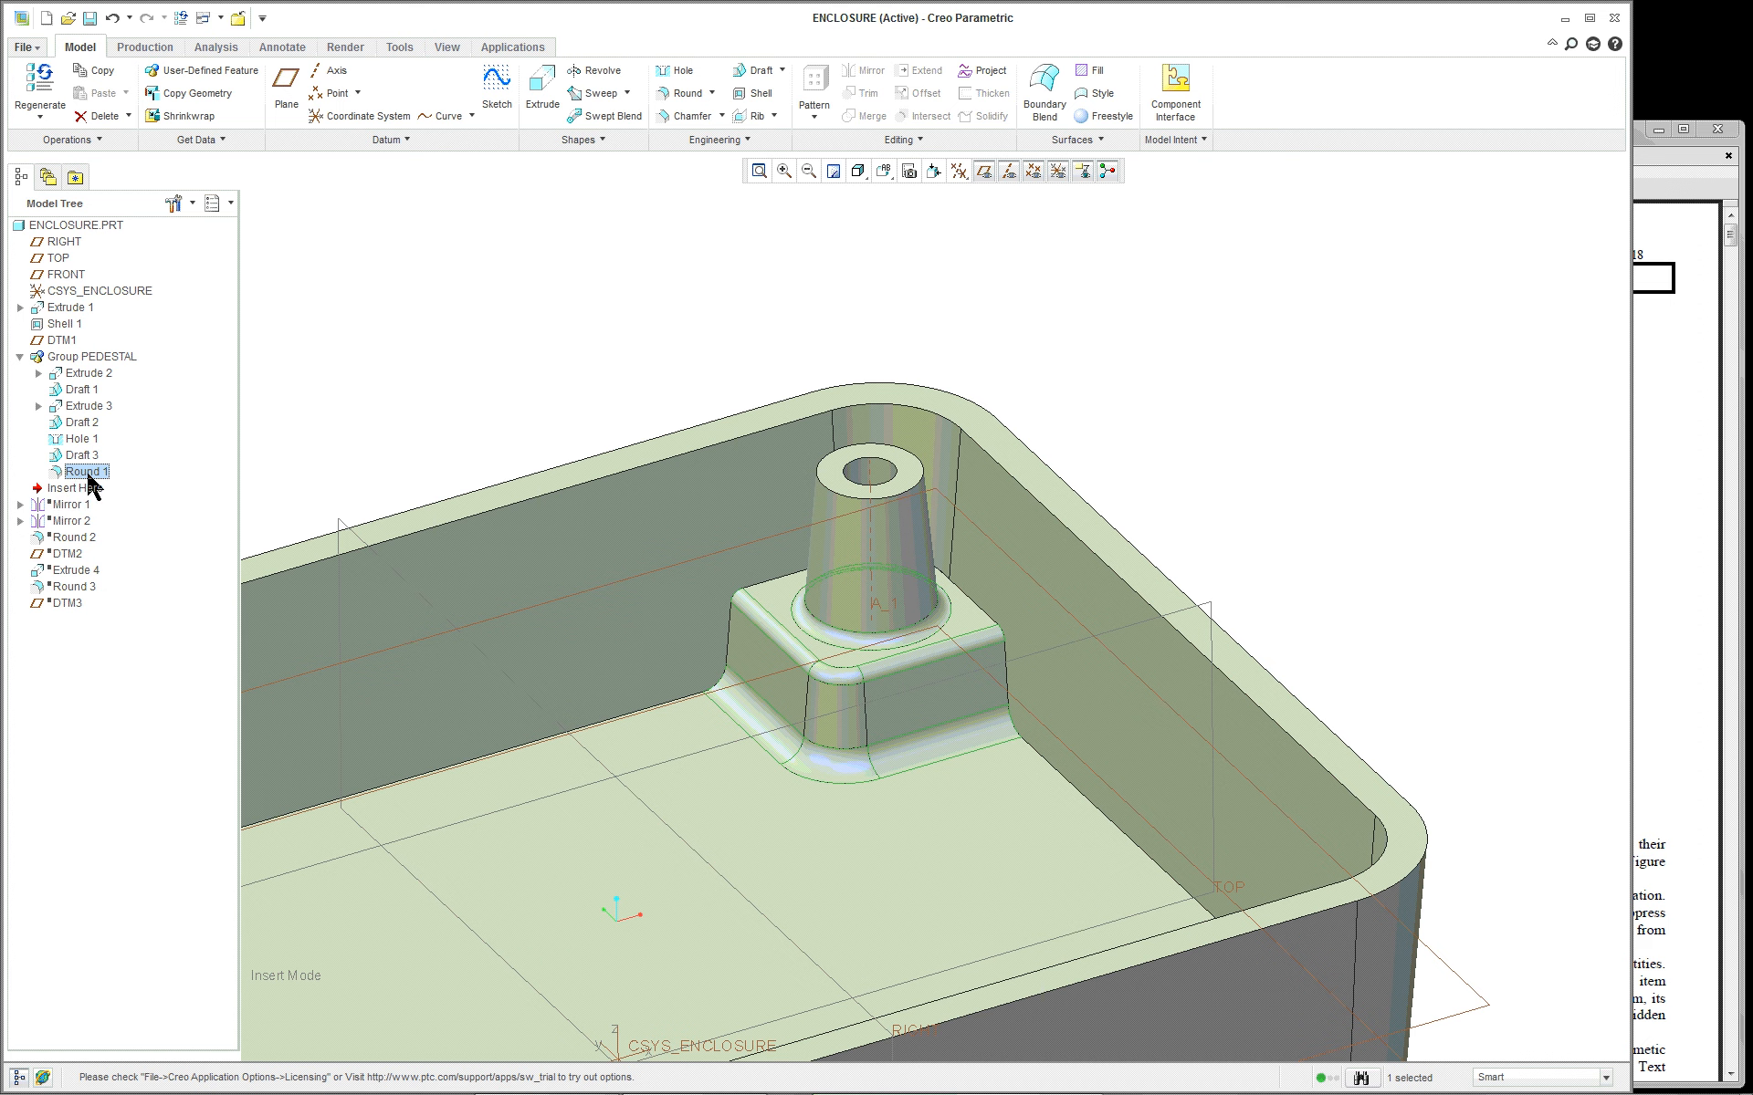
shift+click(83, 393)
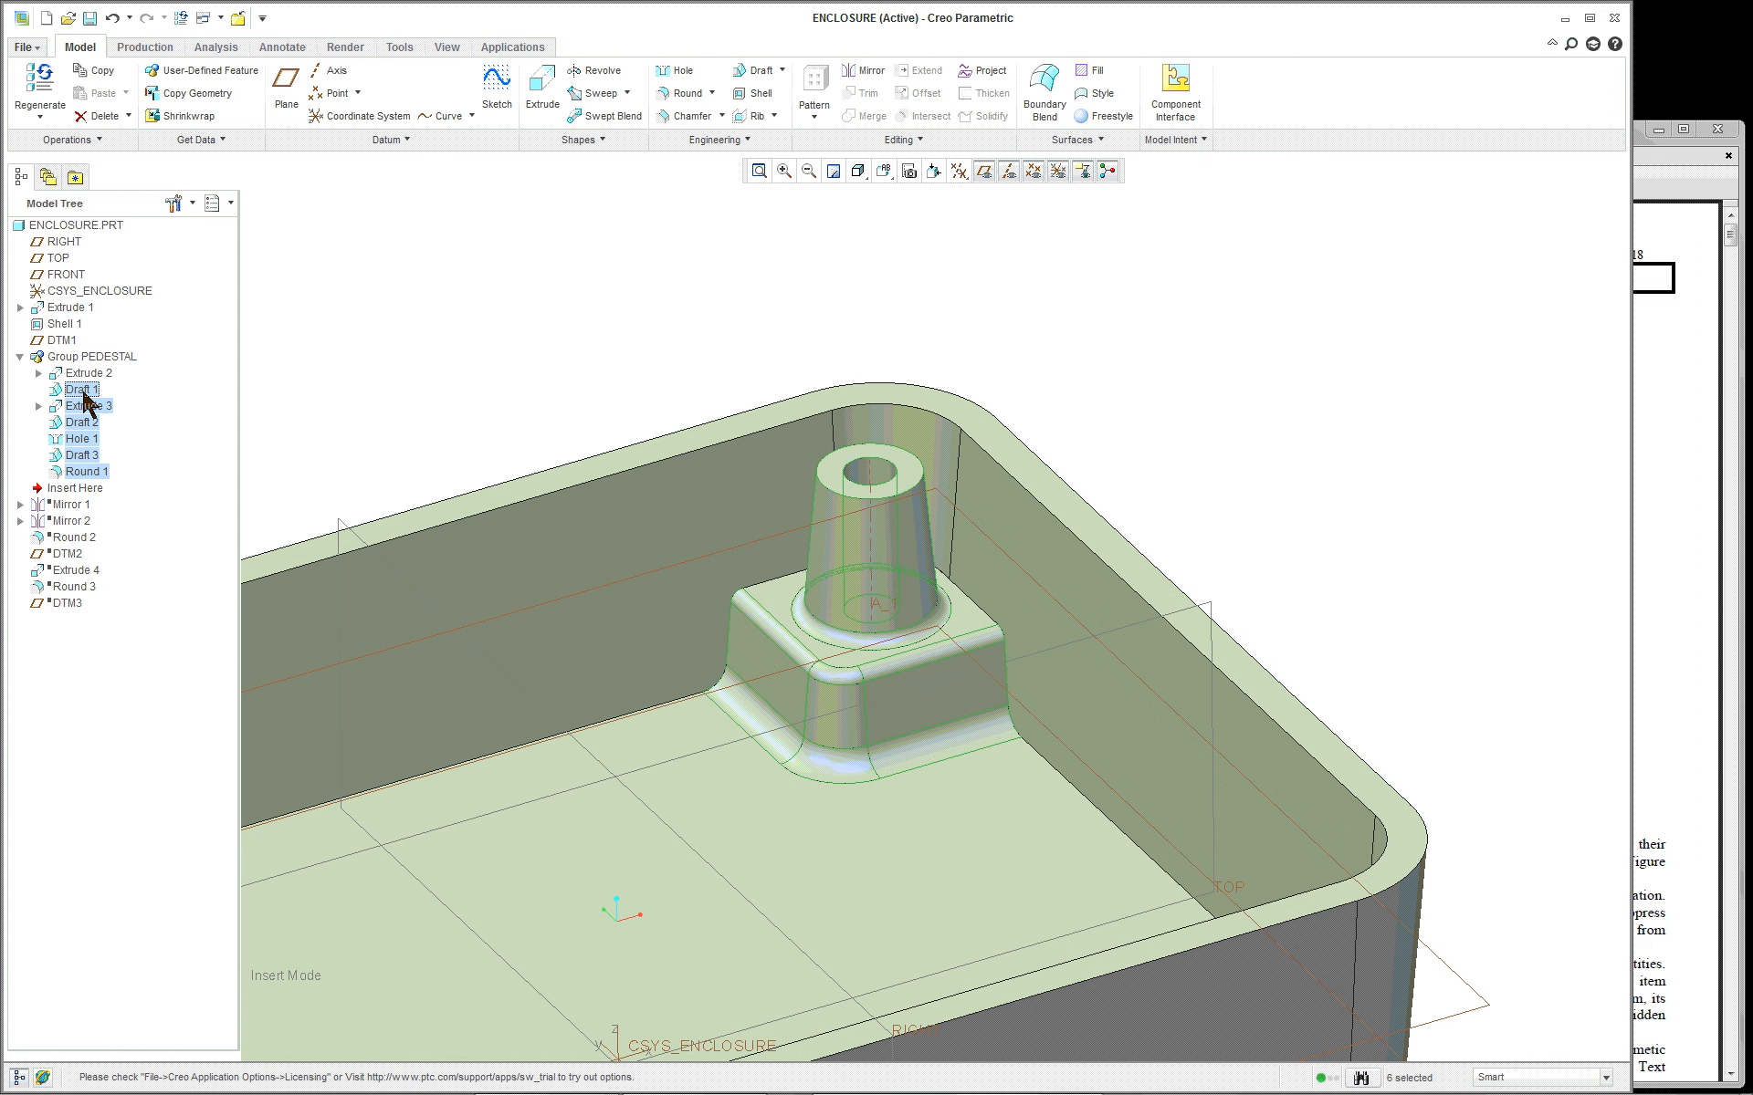
right_click(91, 410)
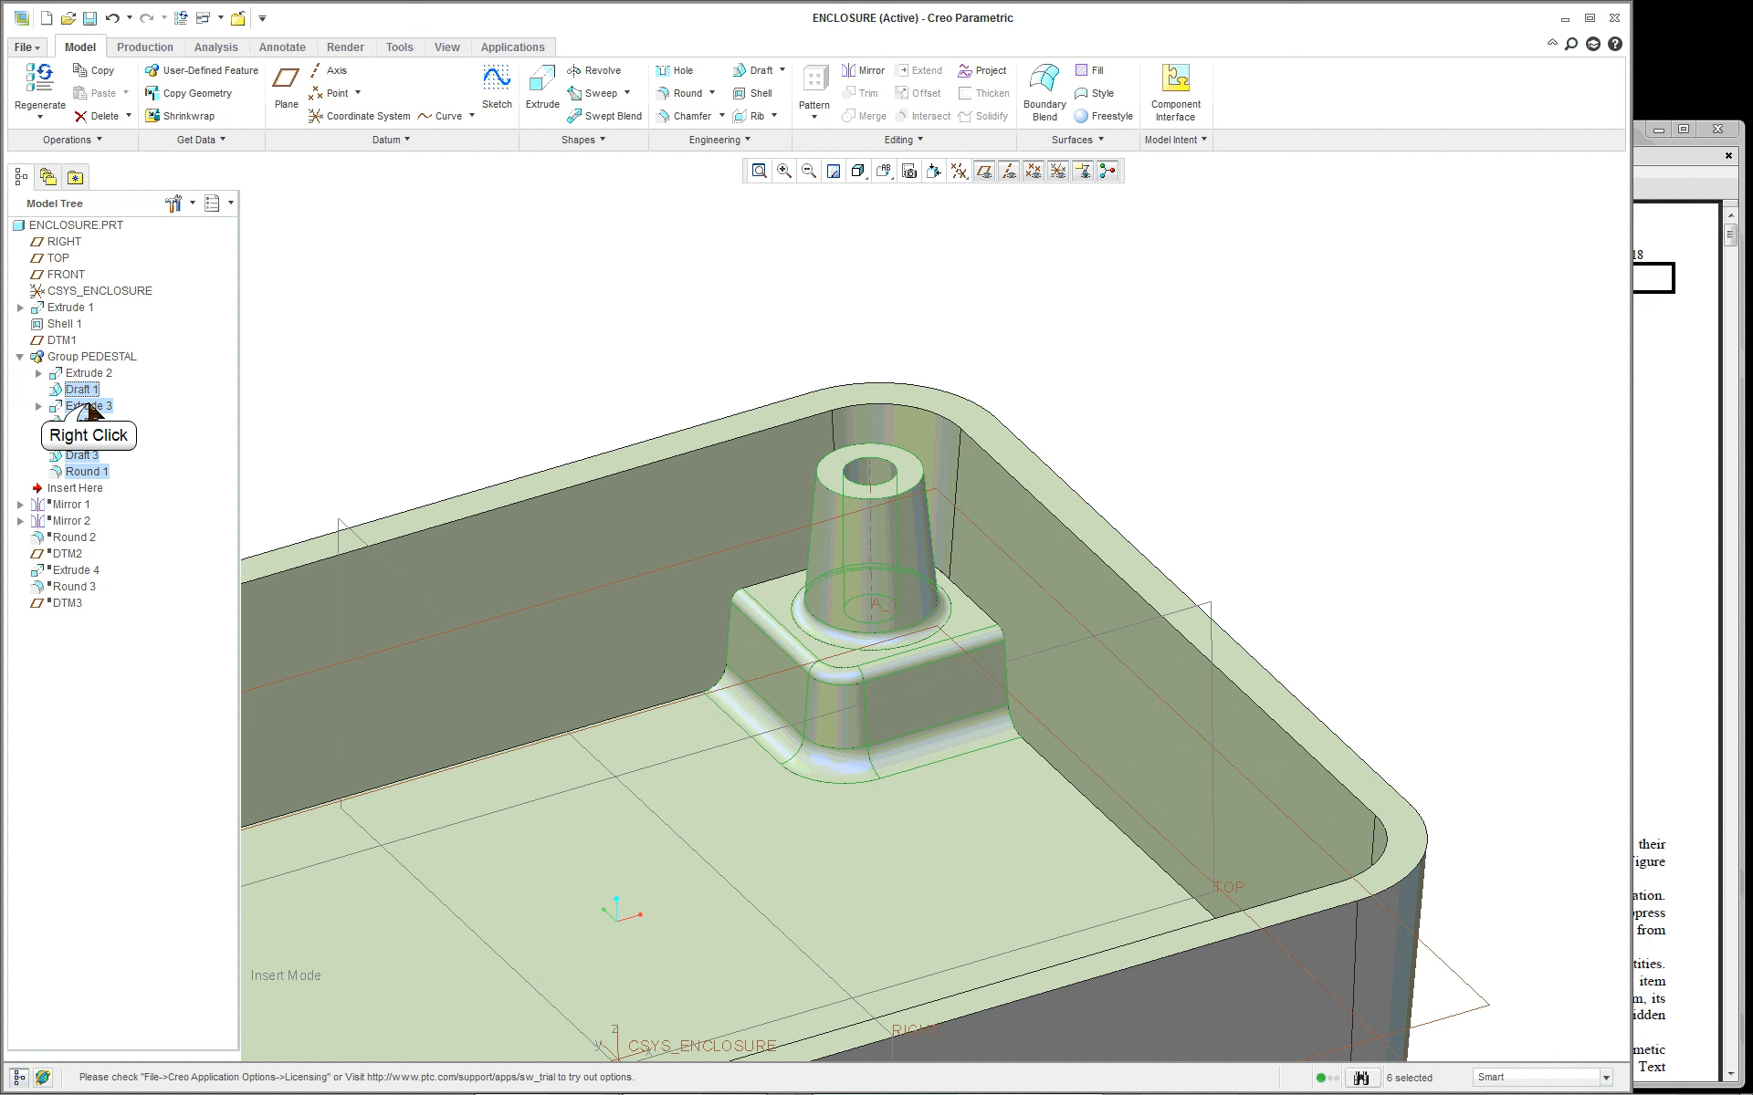
click(196, 478)
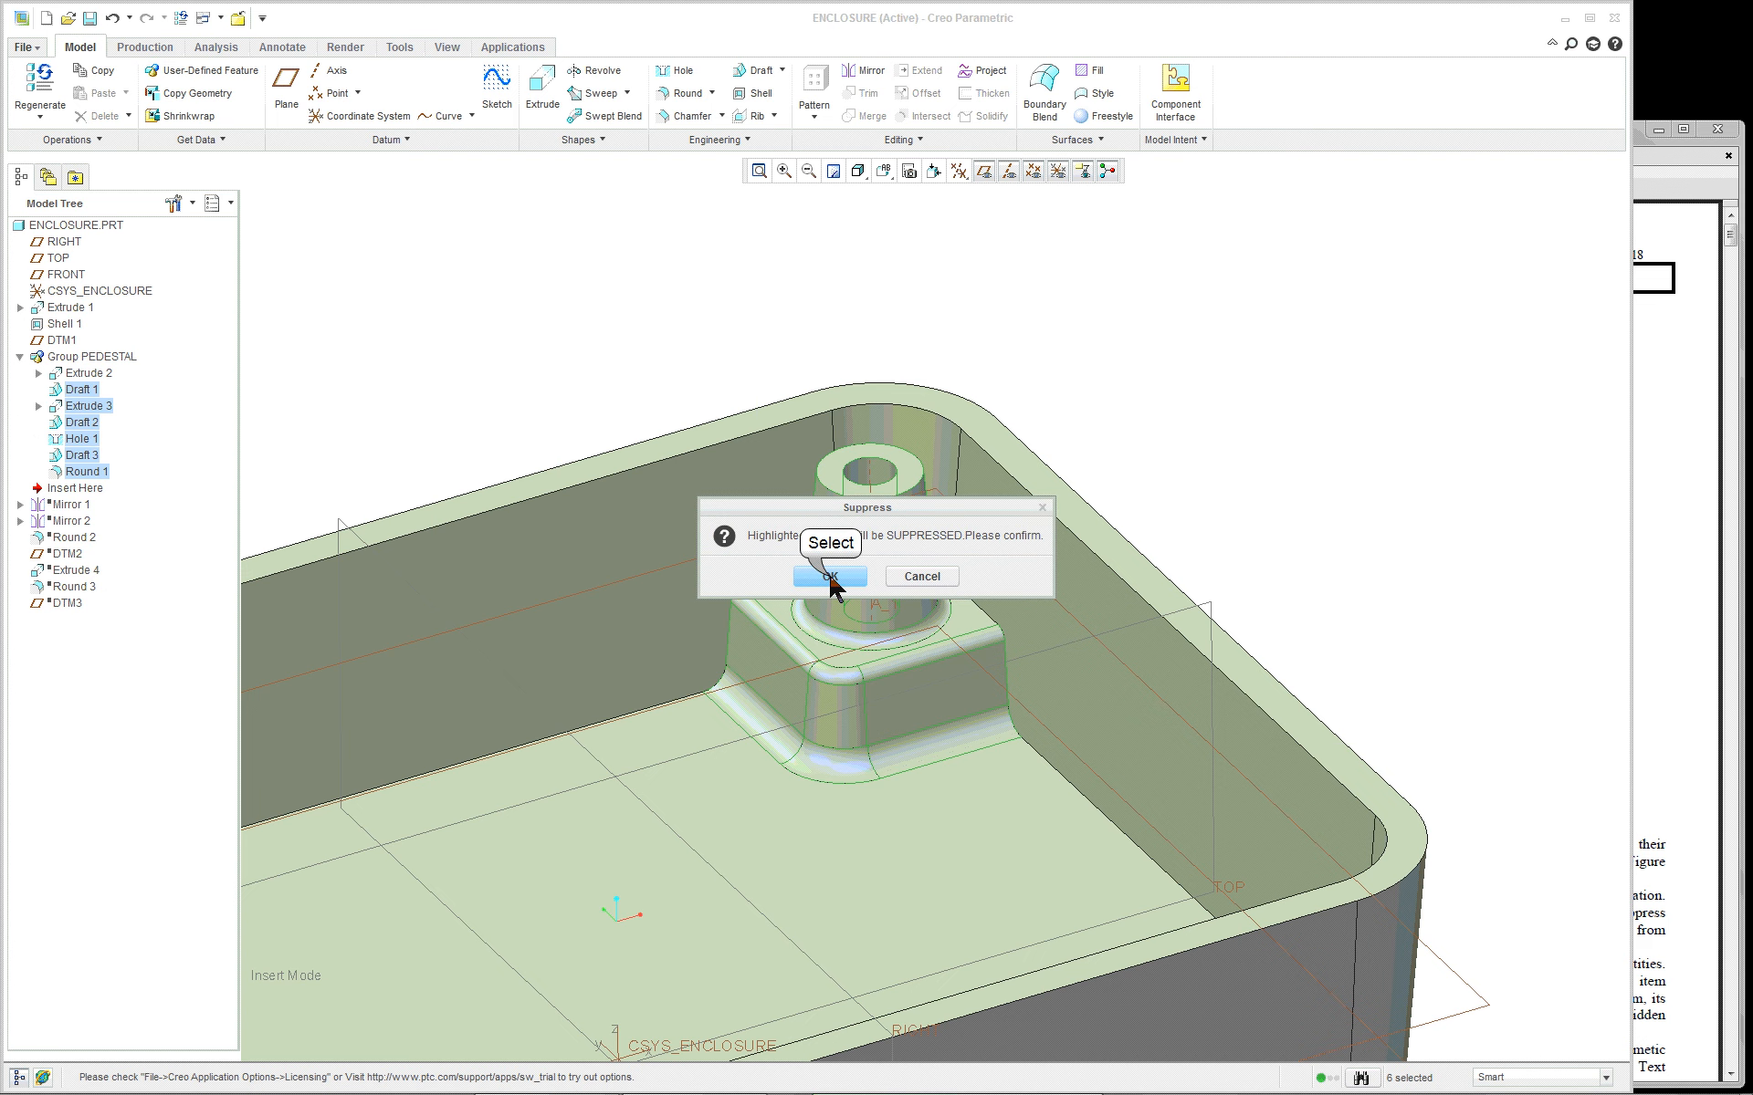
click(830, 576)
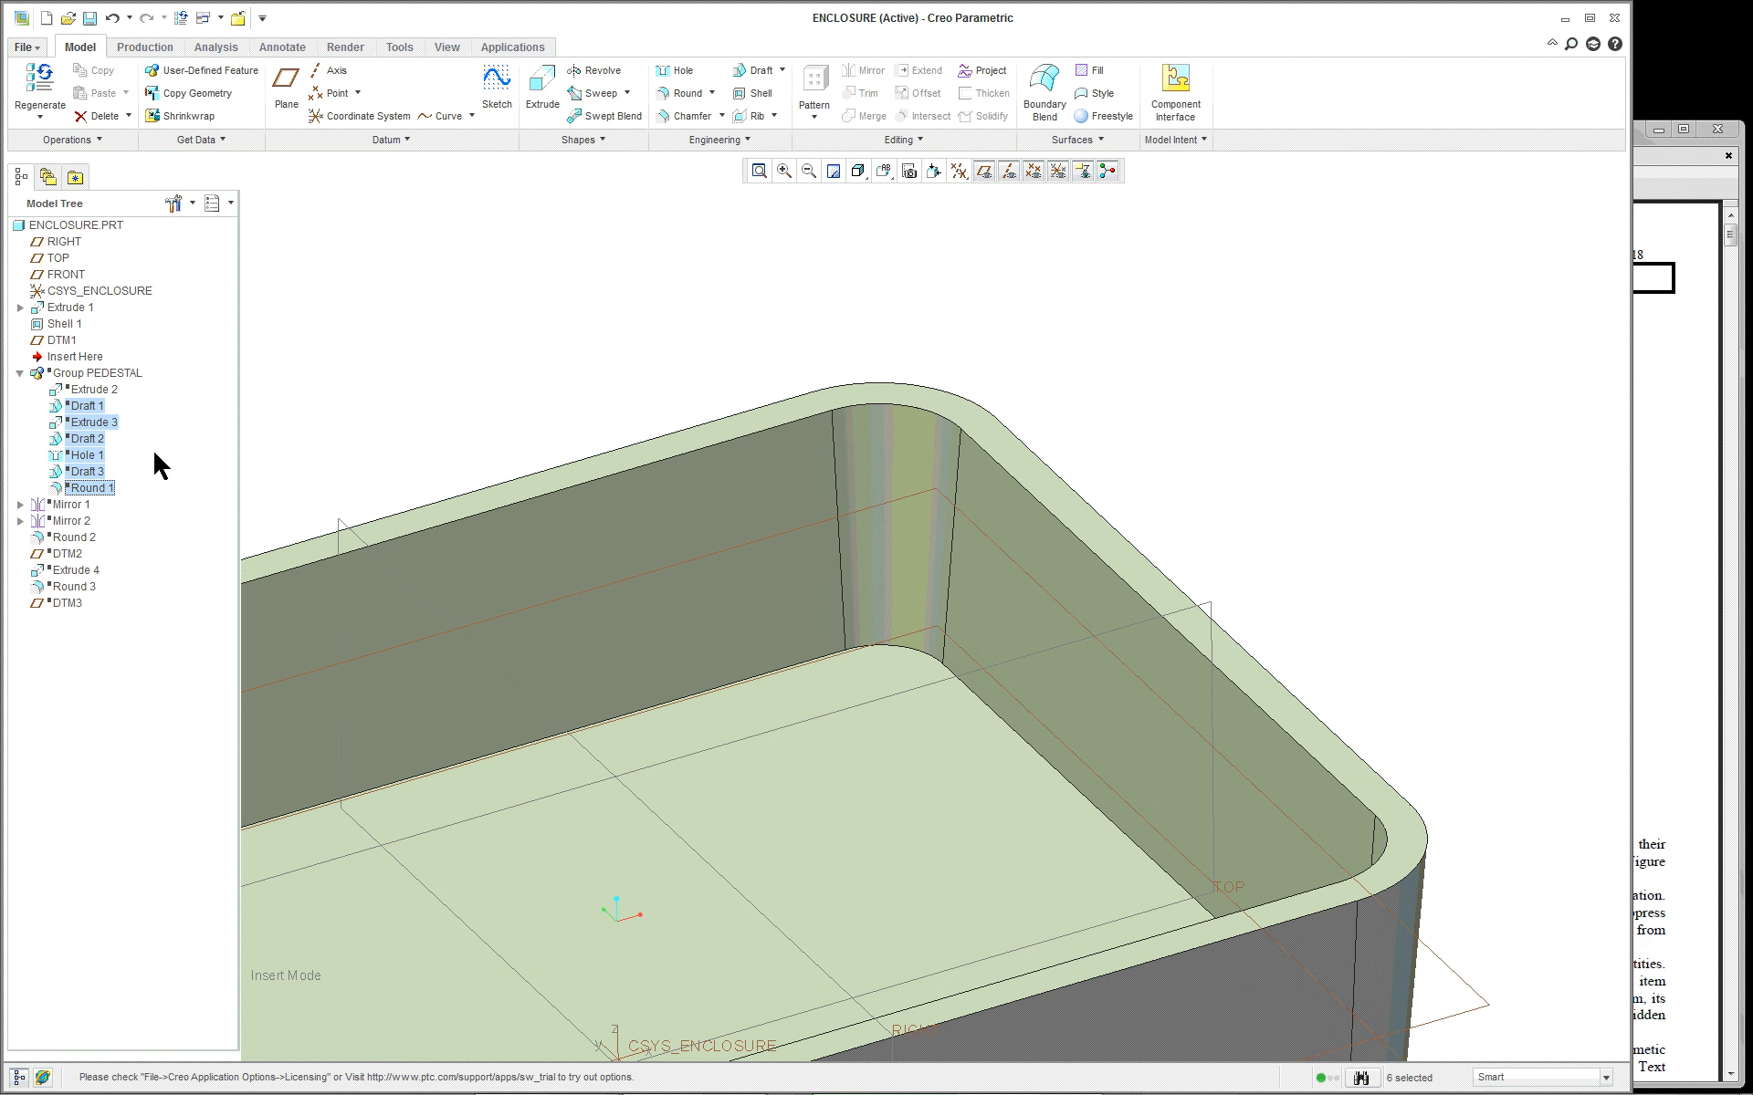
click(100, 390)
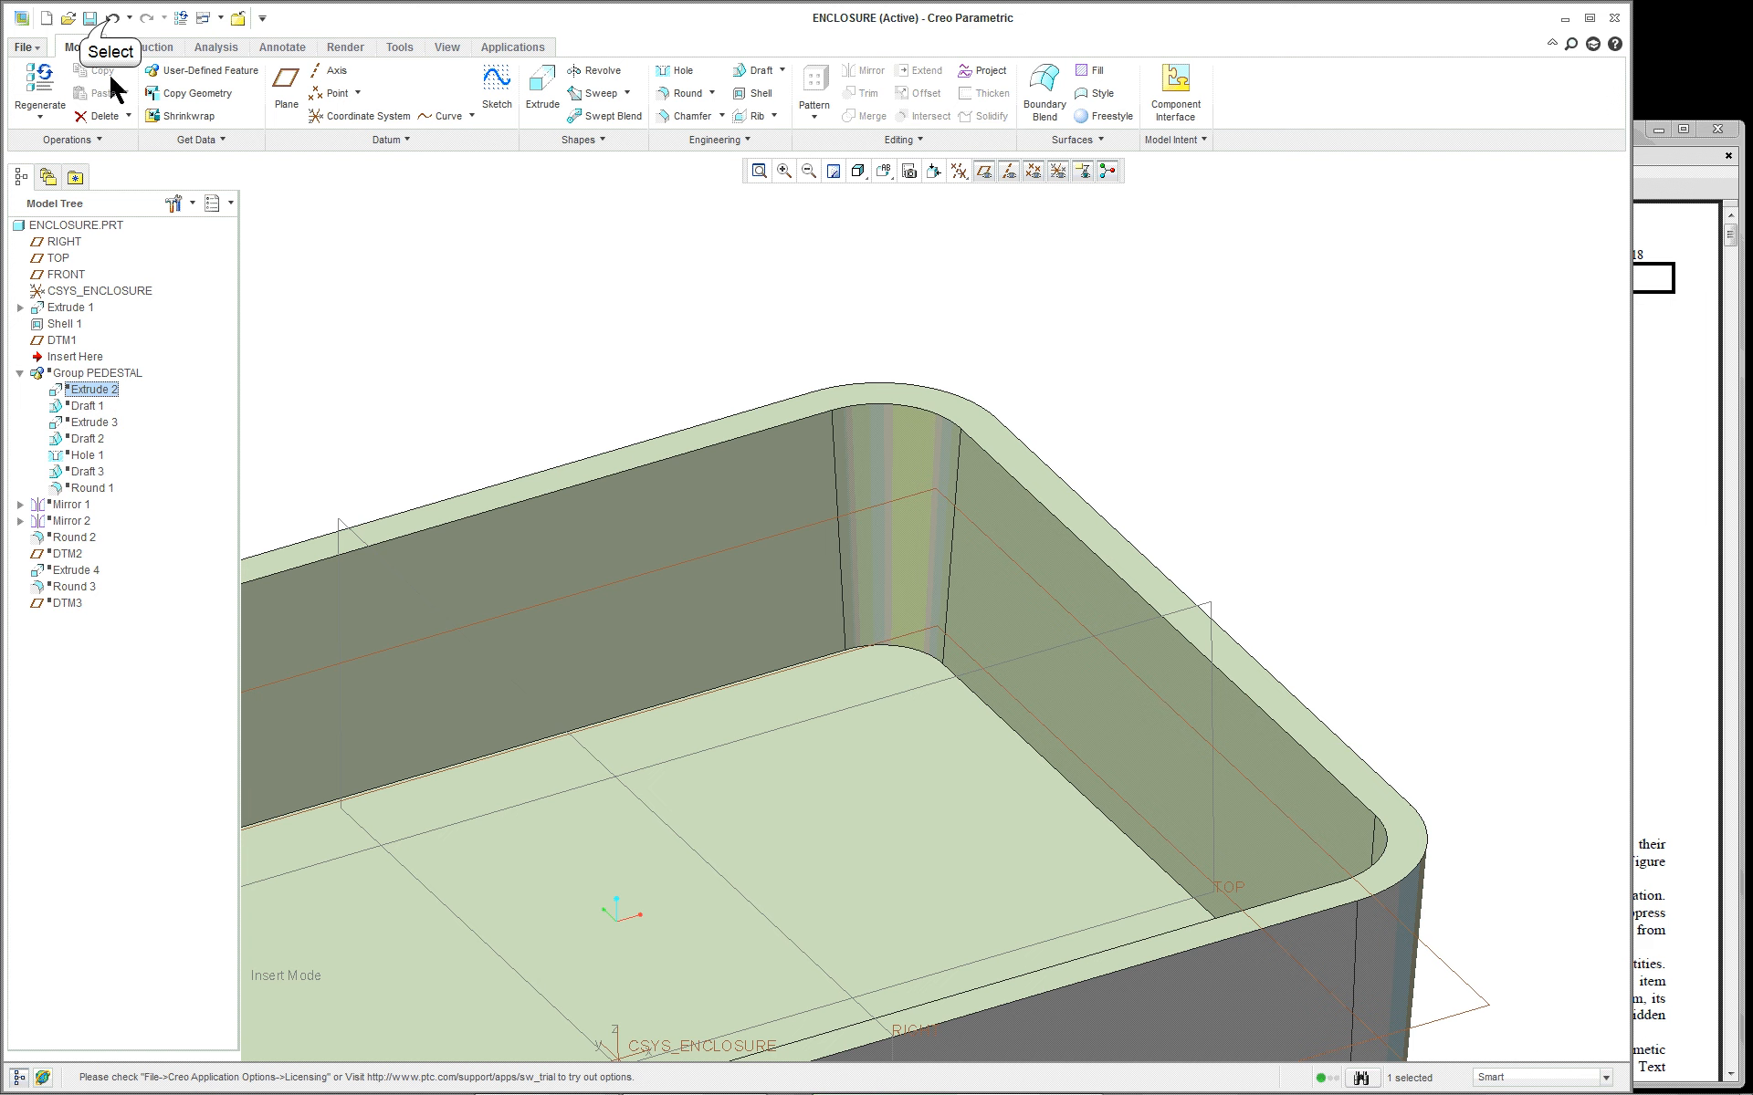
click(111, 17)
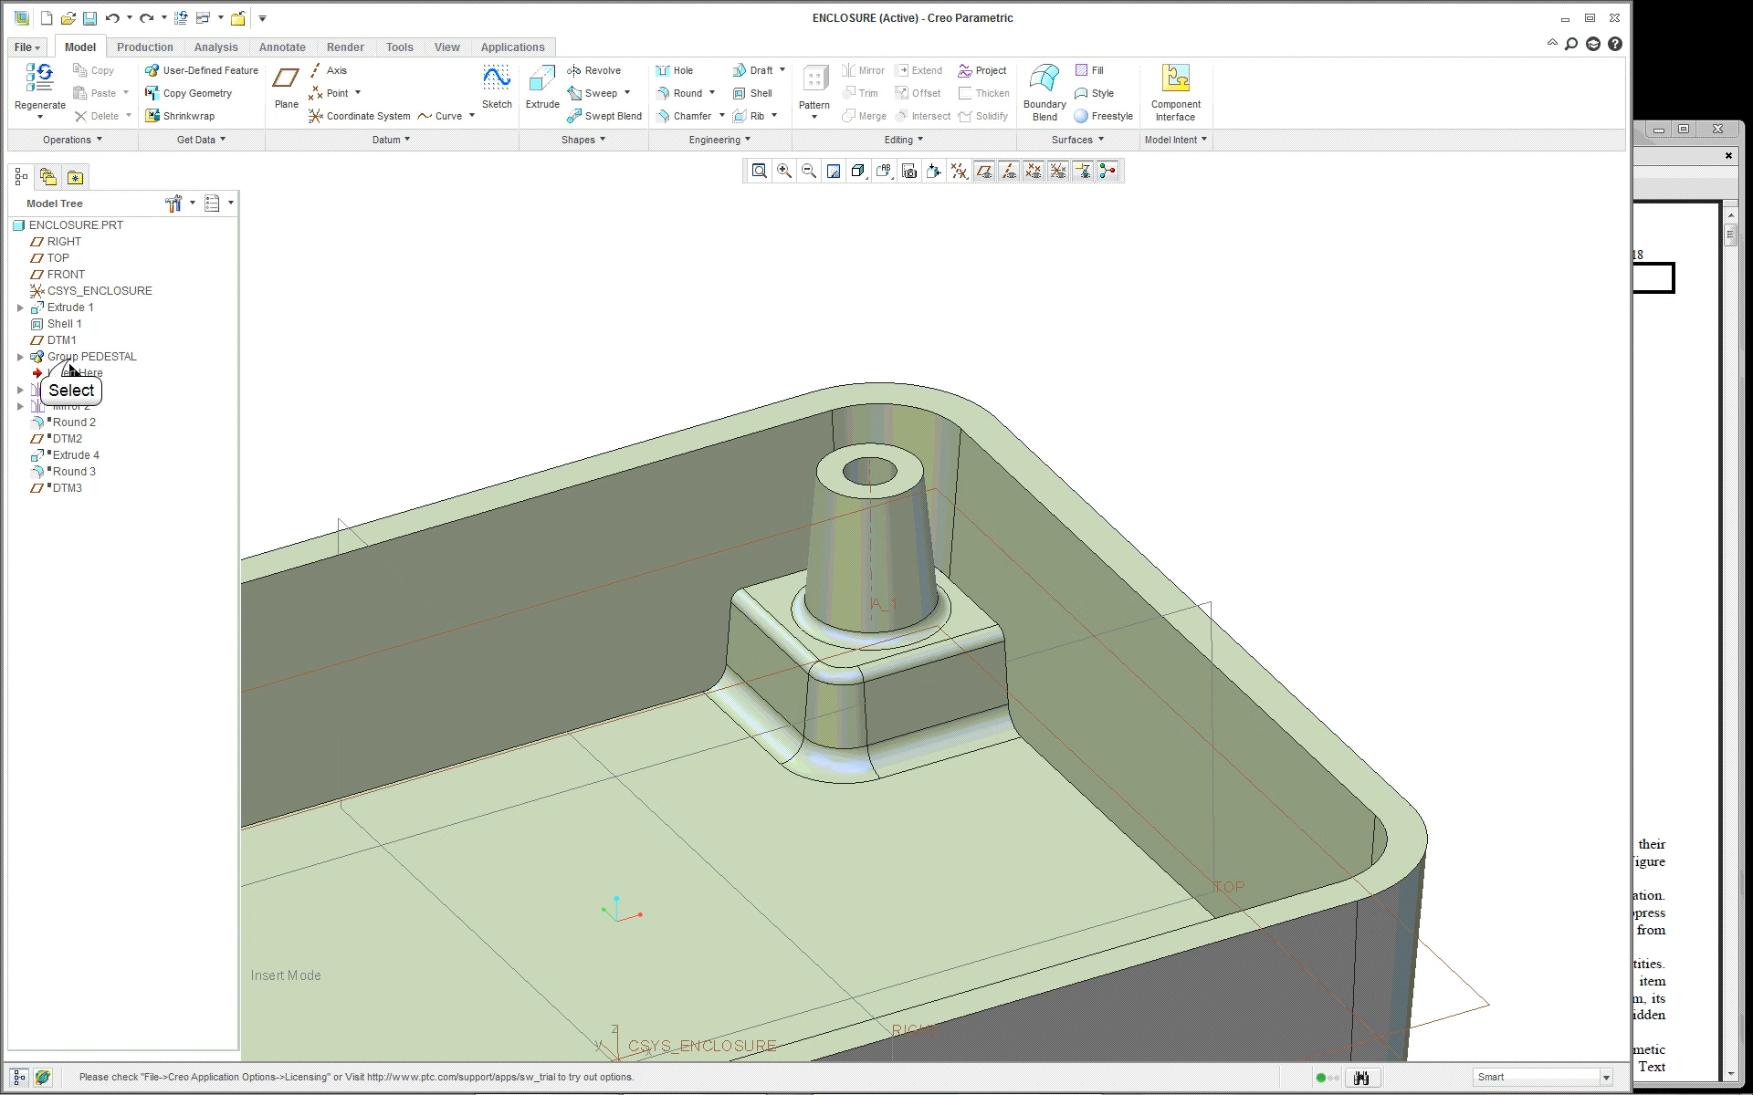
Open Extrude 2 of the PEDESTAL group for redefinition and examine its block relative to the enclosure floor and datum plane DTM1
click(73, 358)
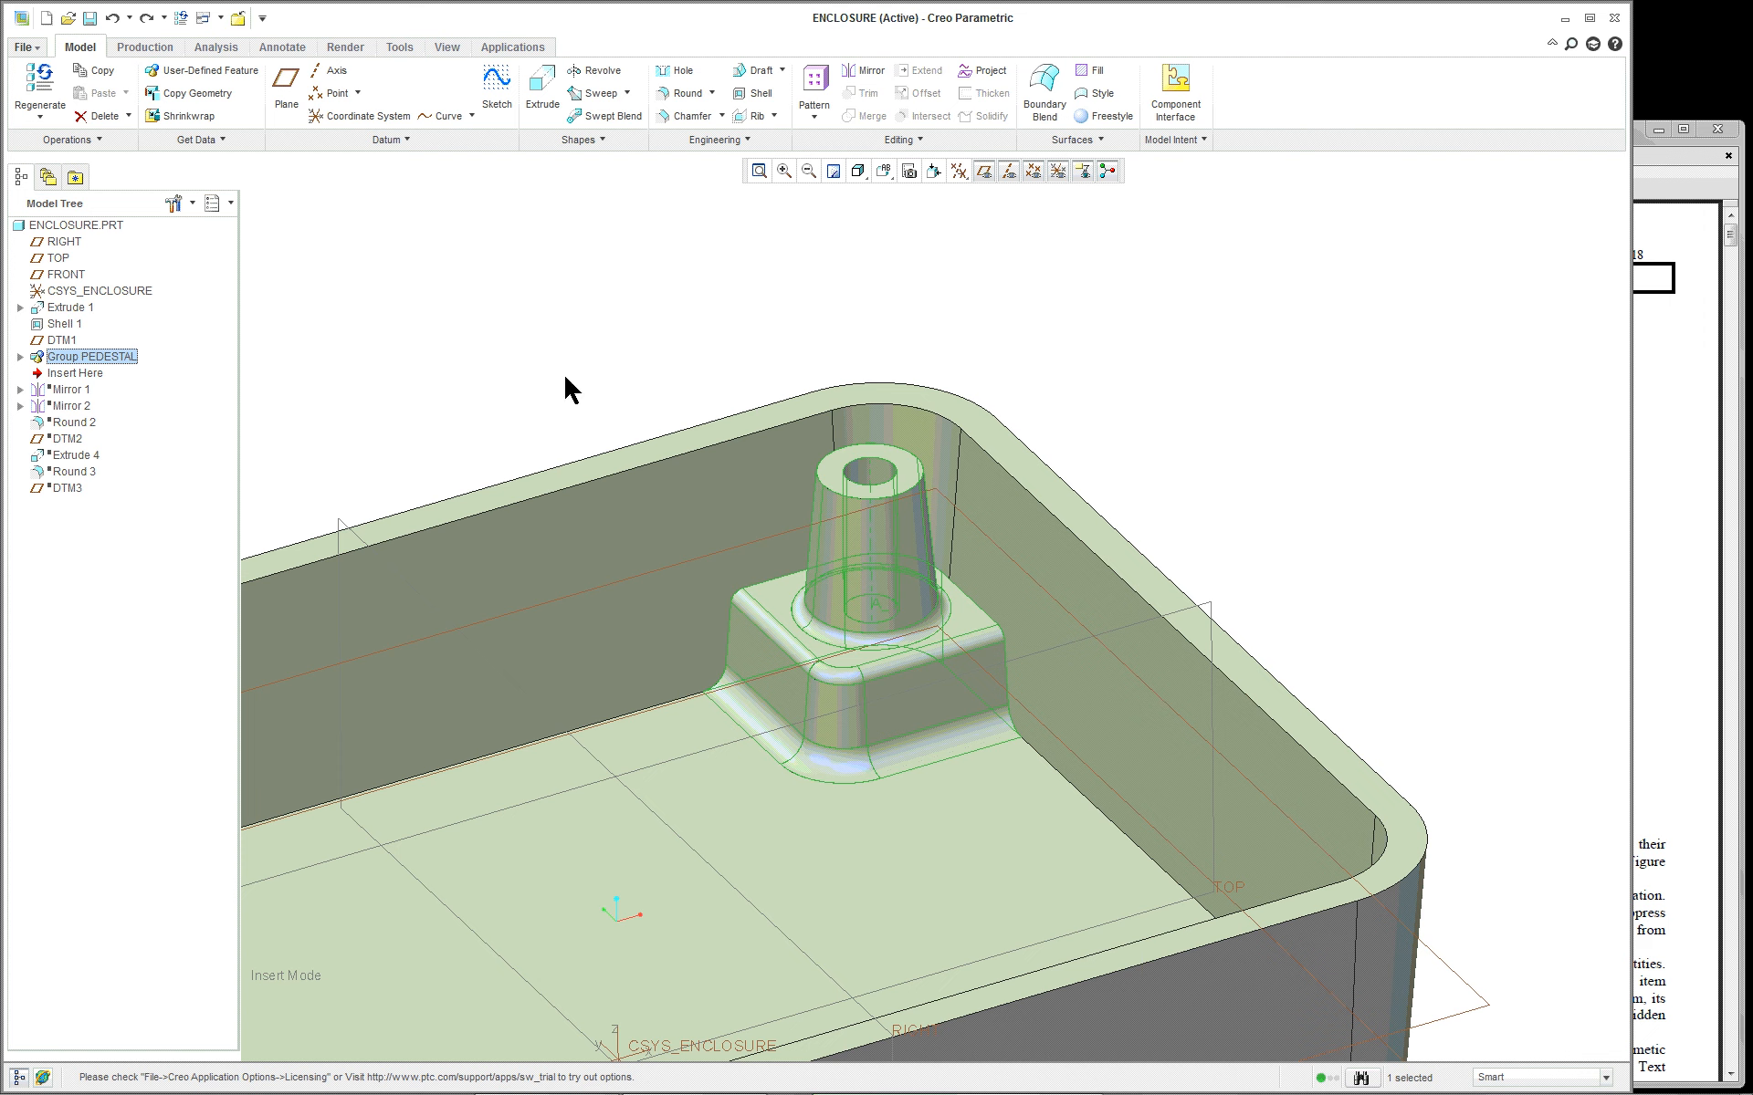
click(1320, 402)
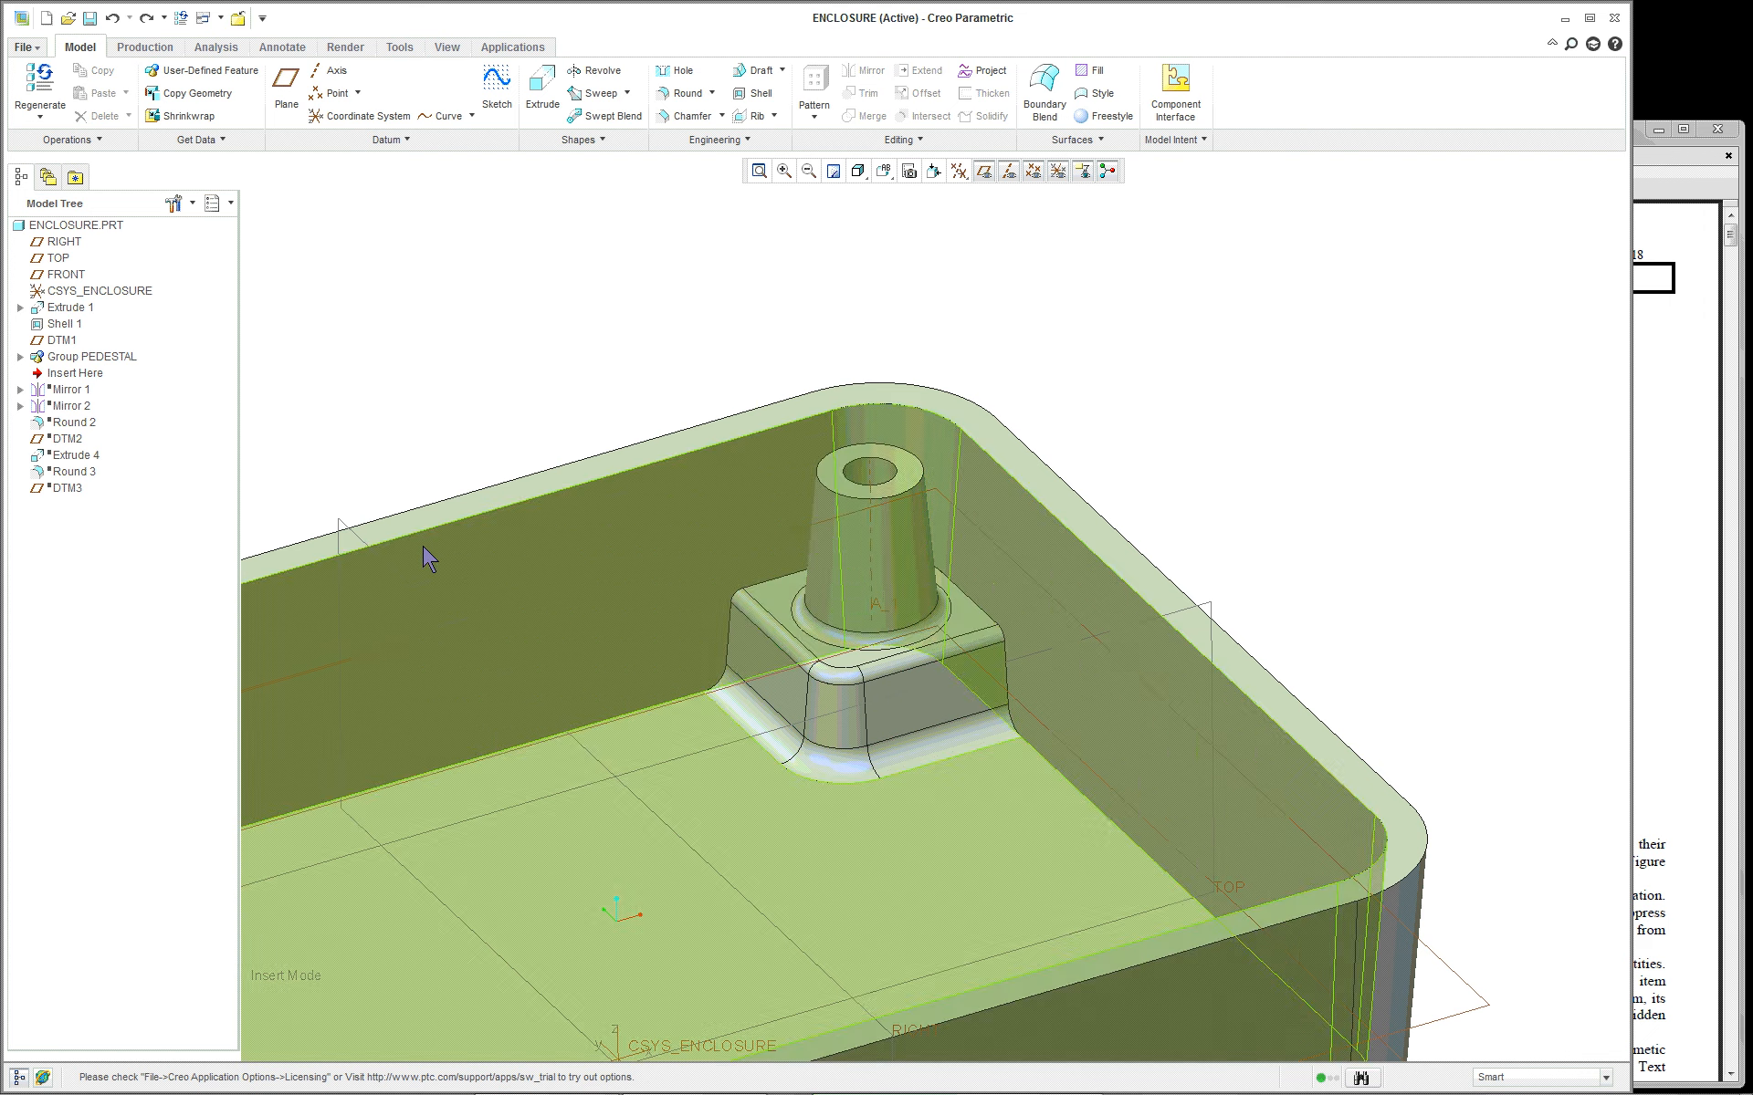
click(21, 357)
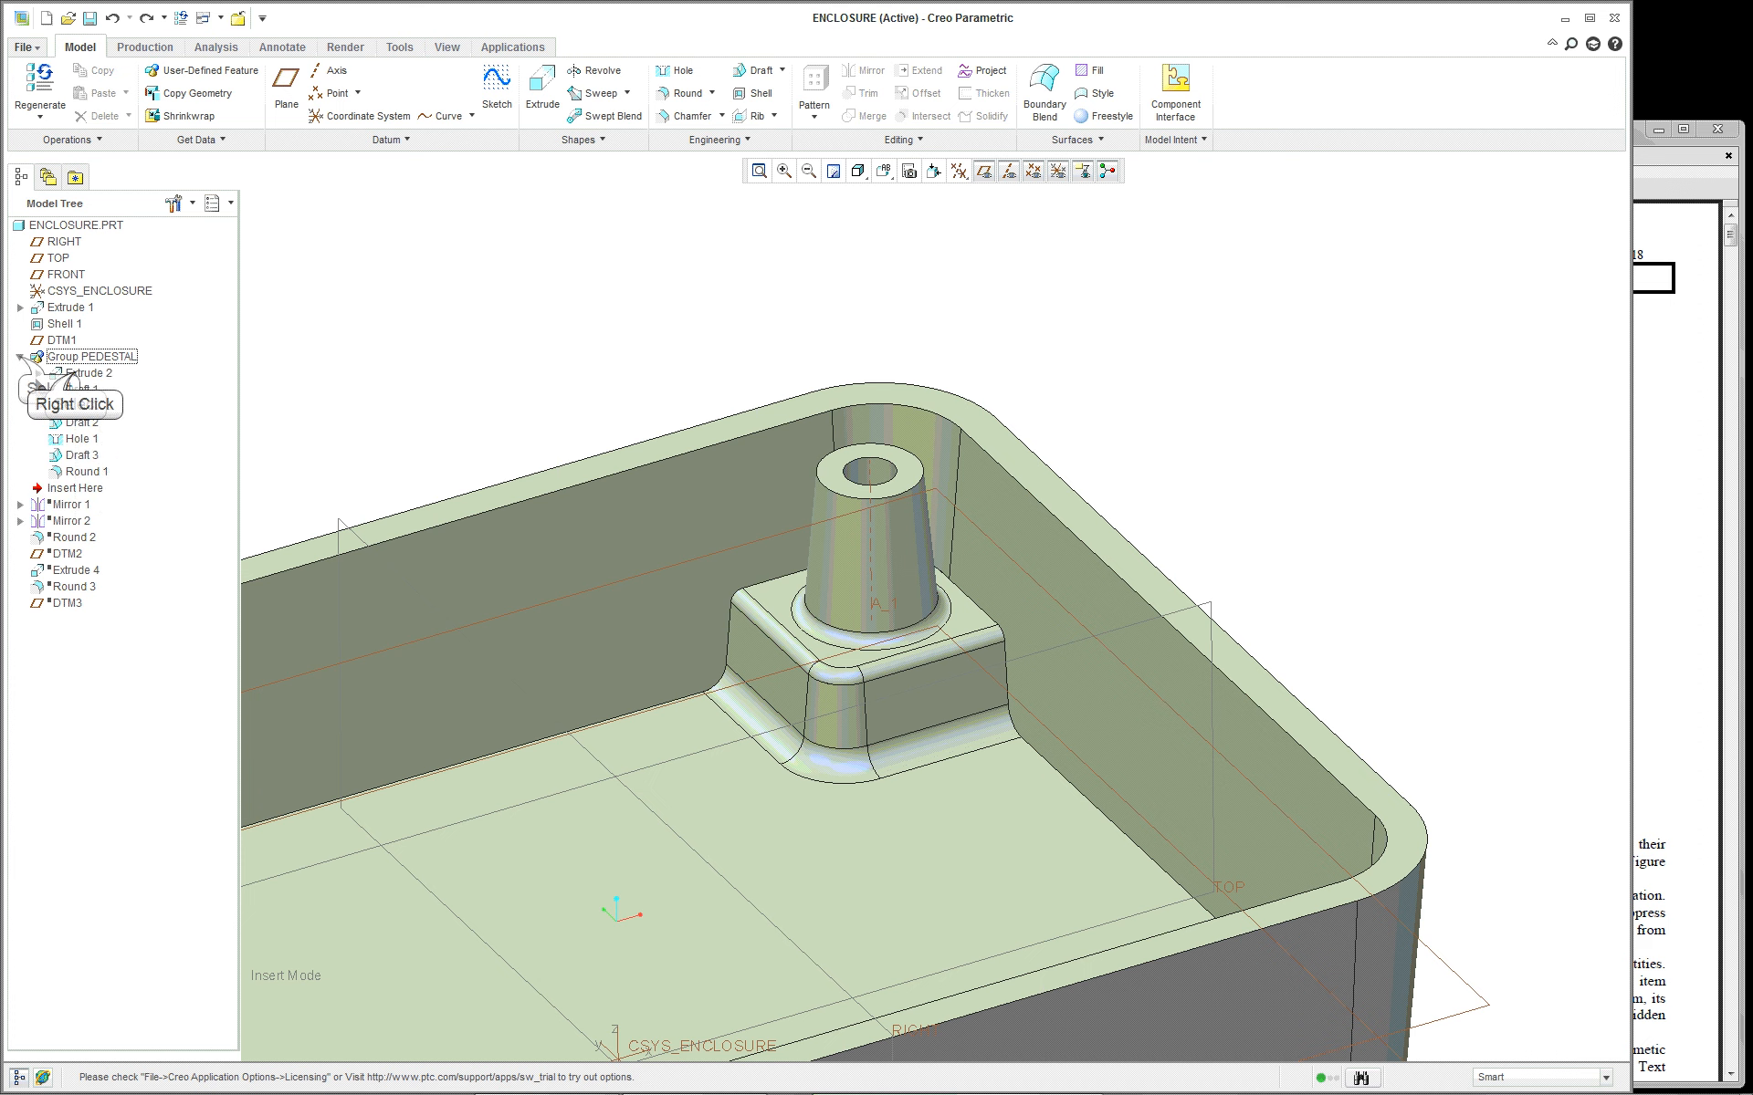
right_click(80, 374)
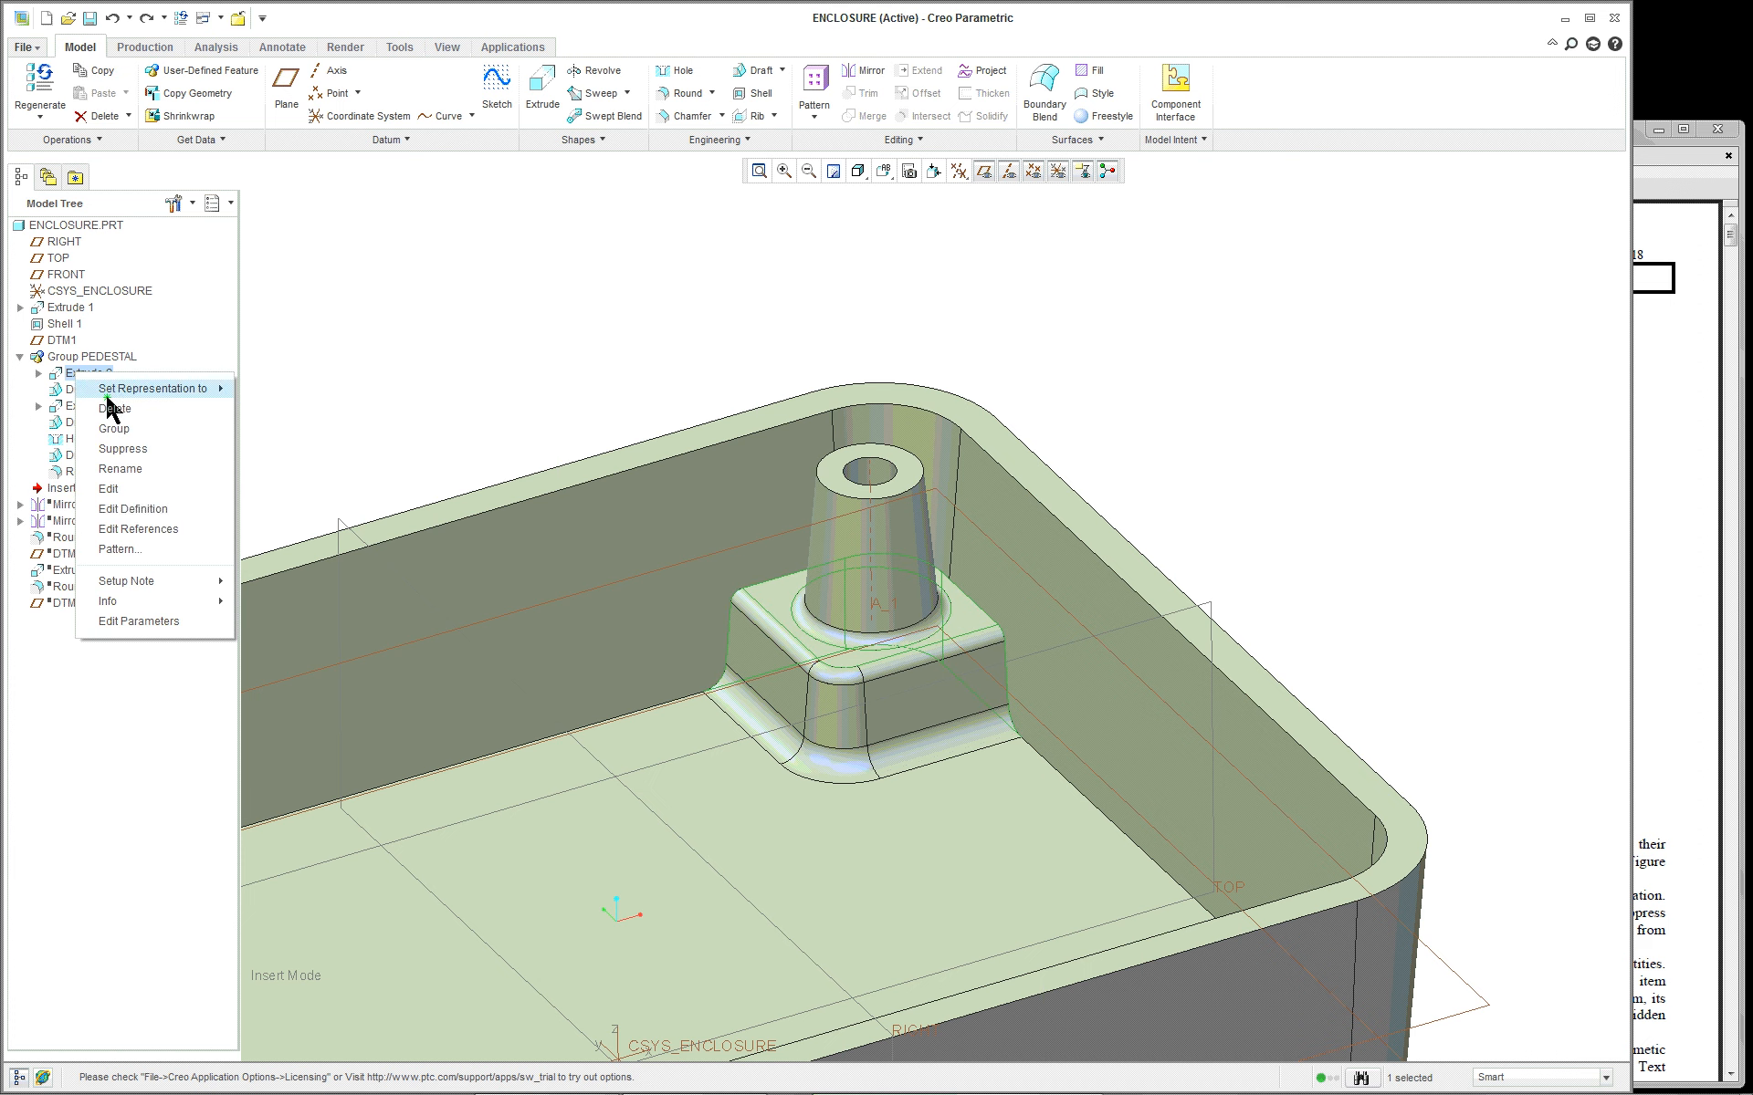
click(159, 509)
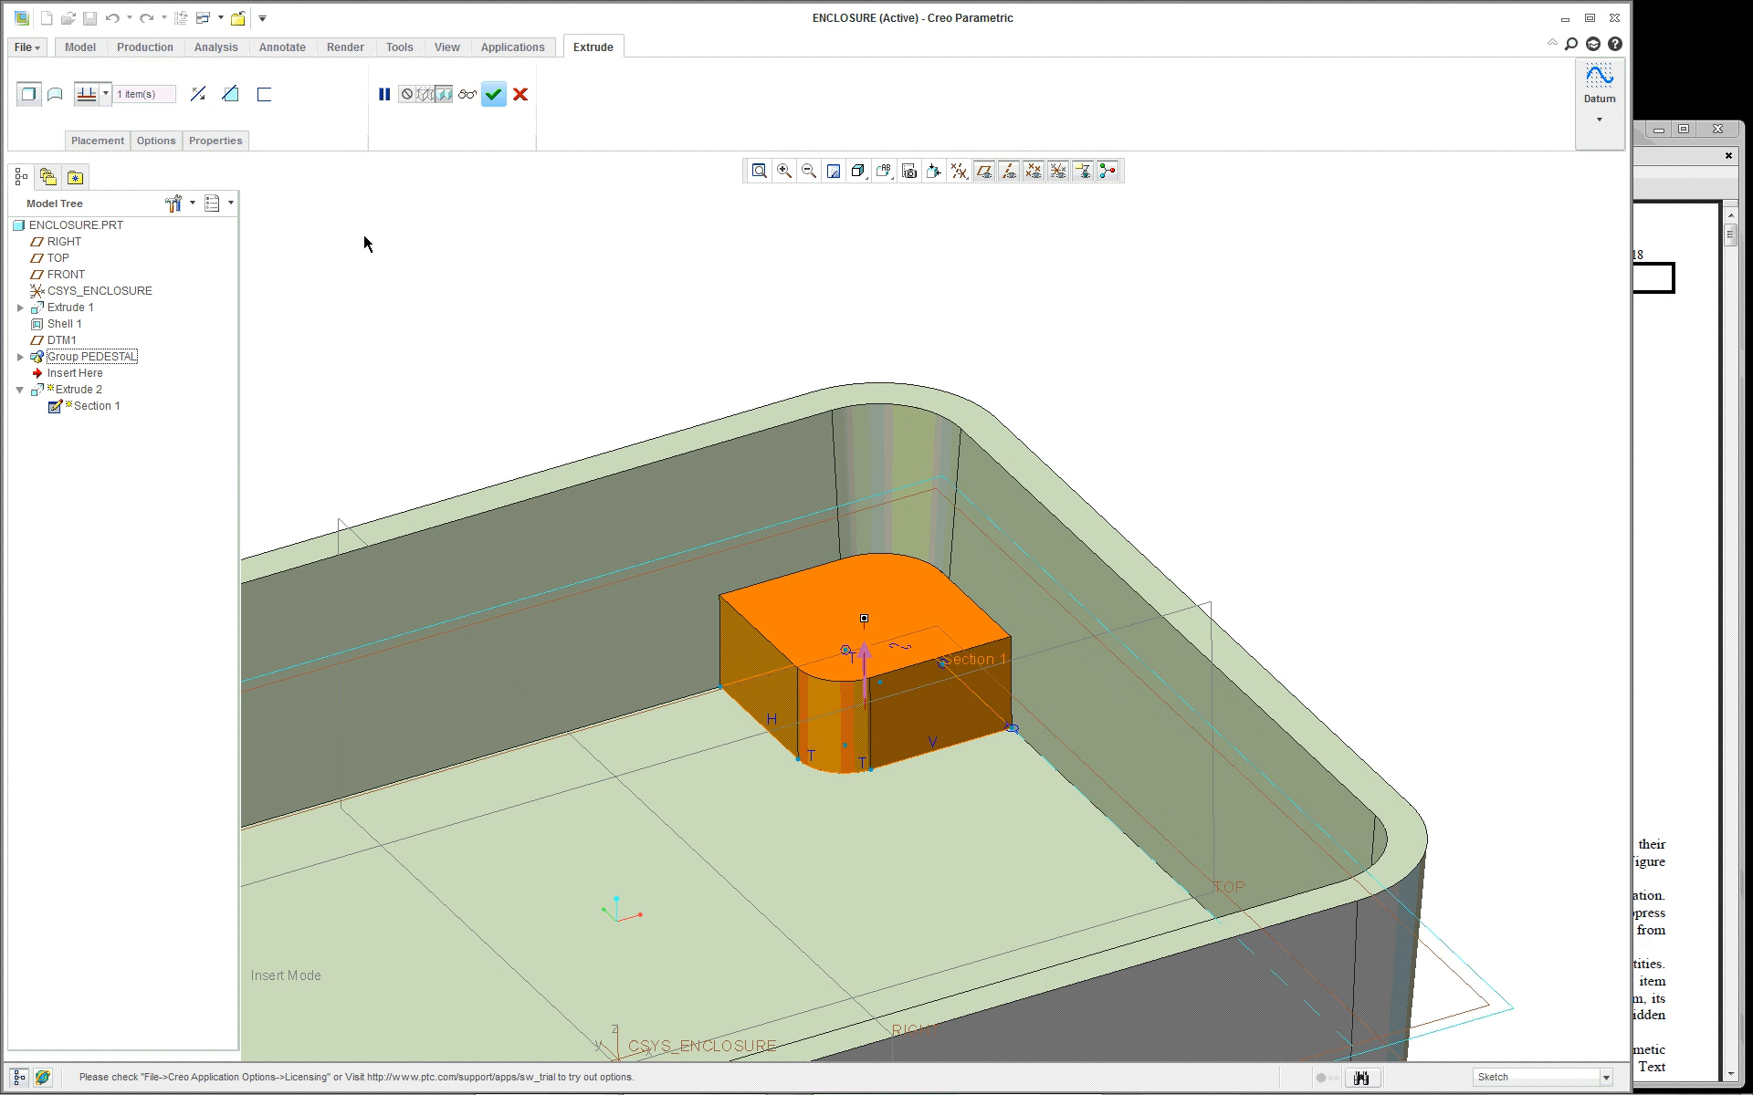
scroll(837, 326, up, 2)
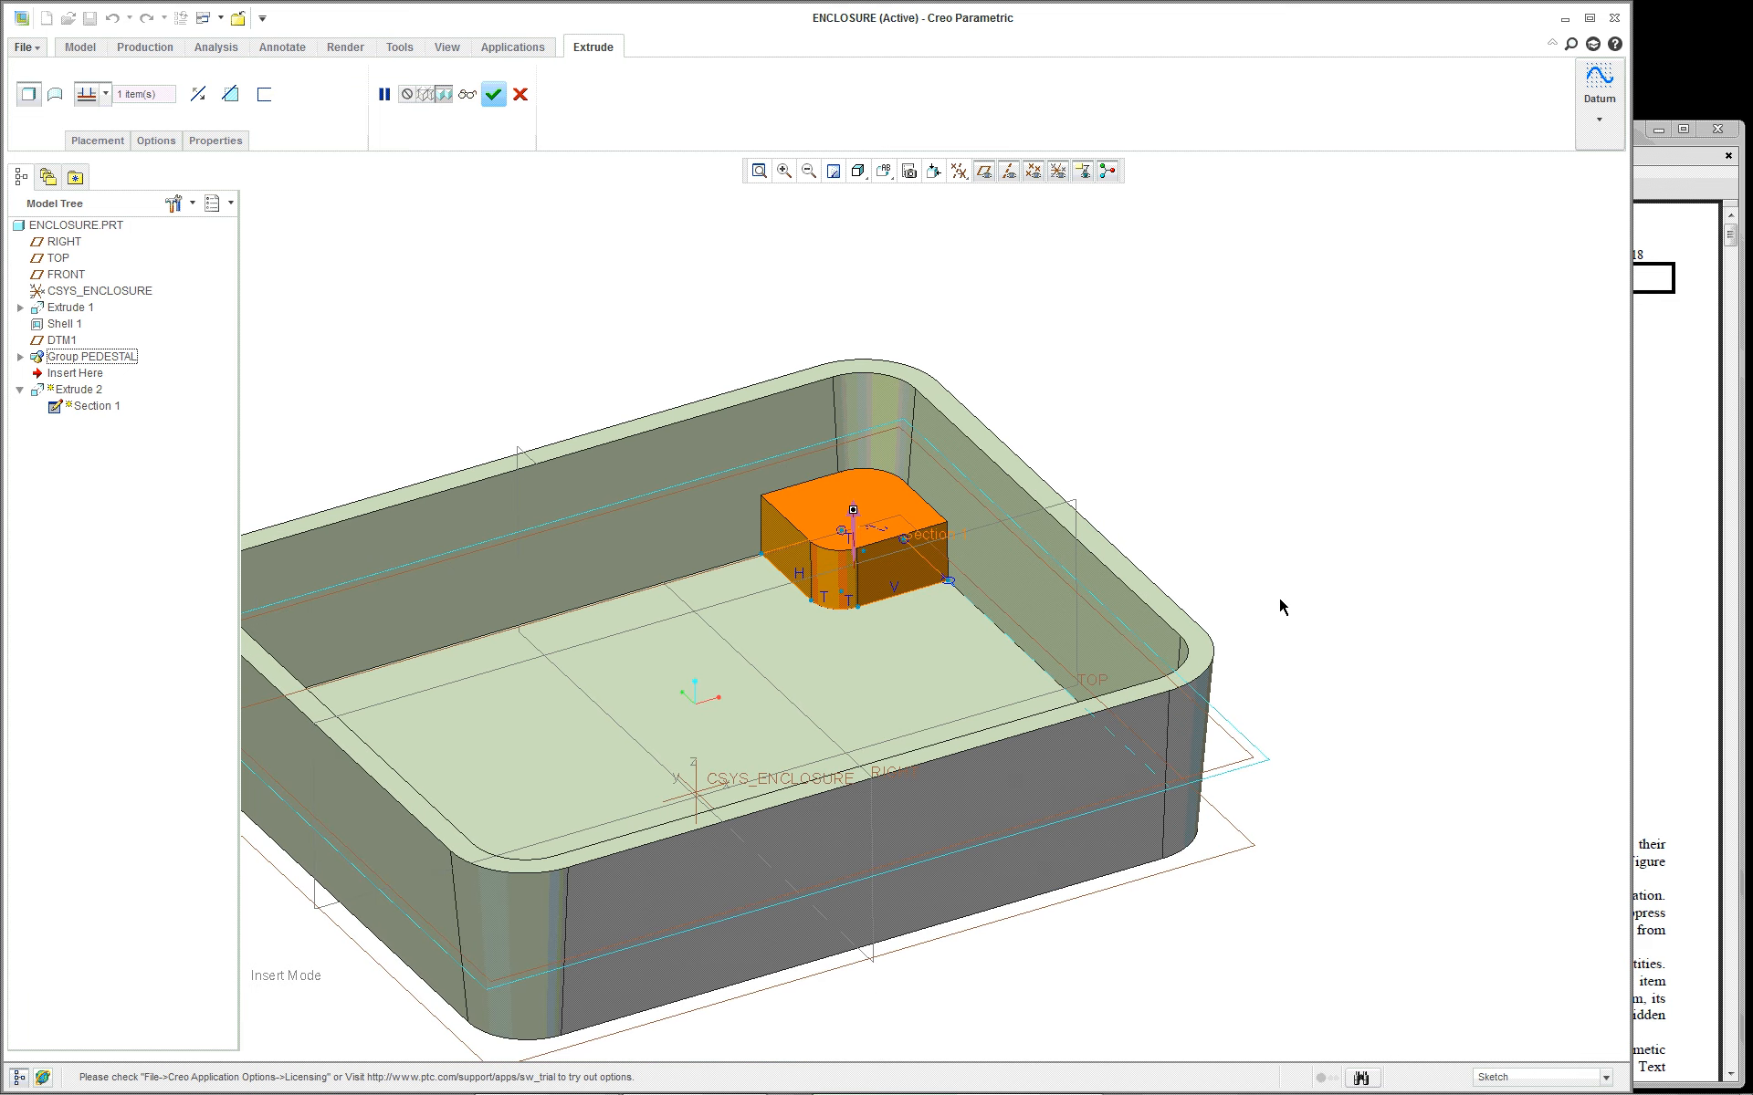
middle_drag(1279, 601, 1059, 564)
scroll(1045, 673, down, 5)
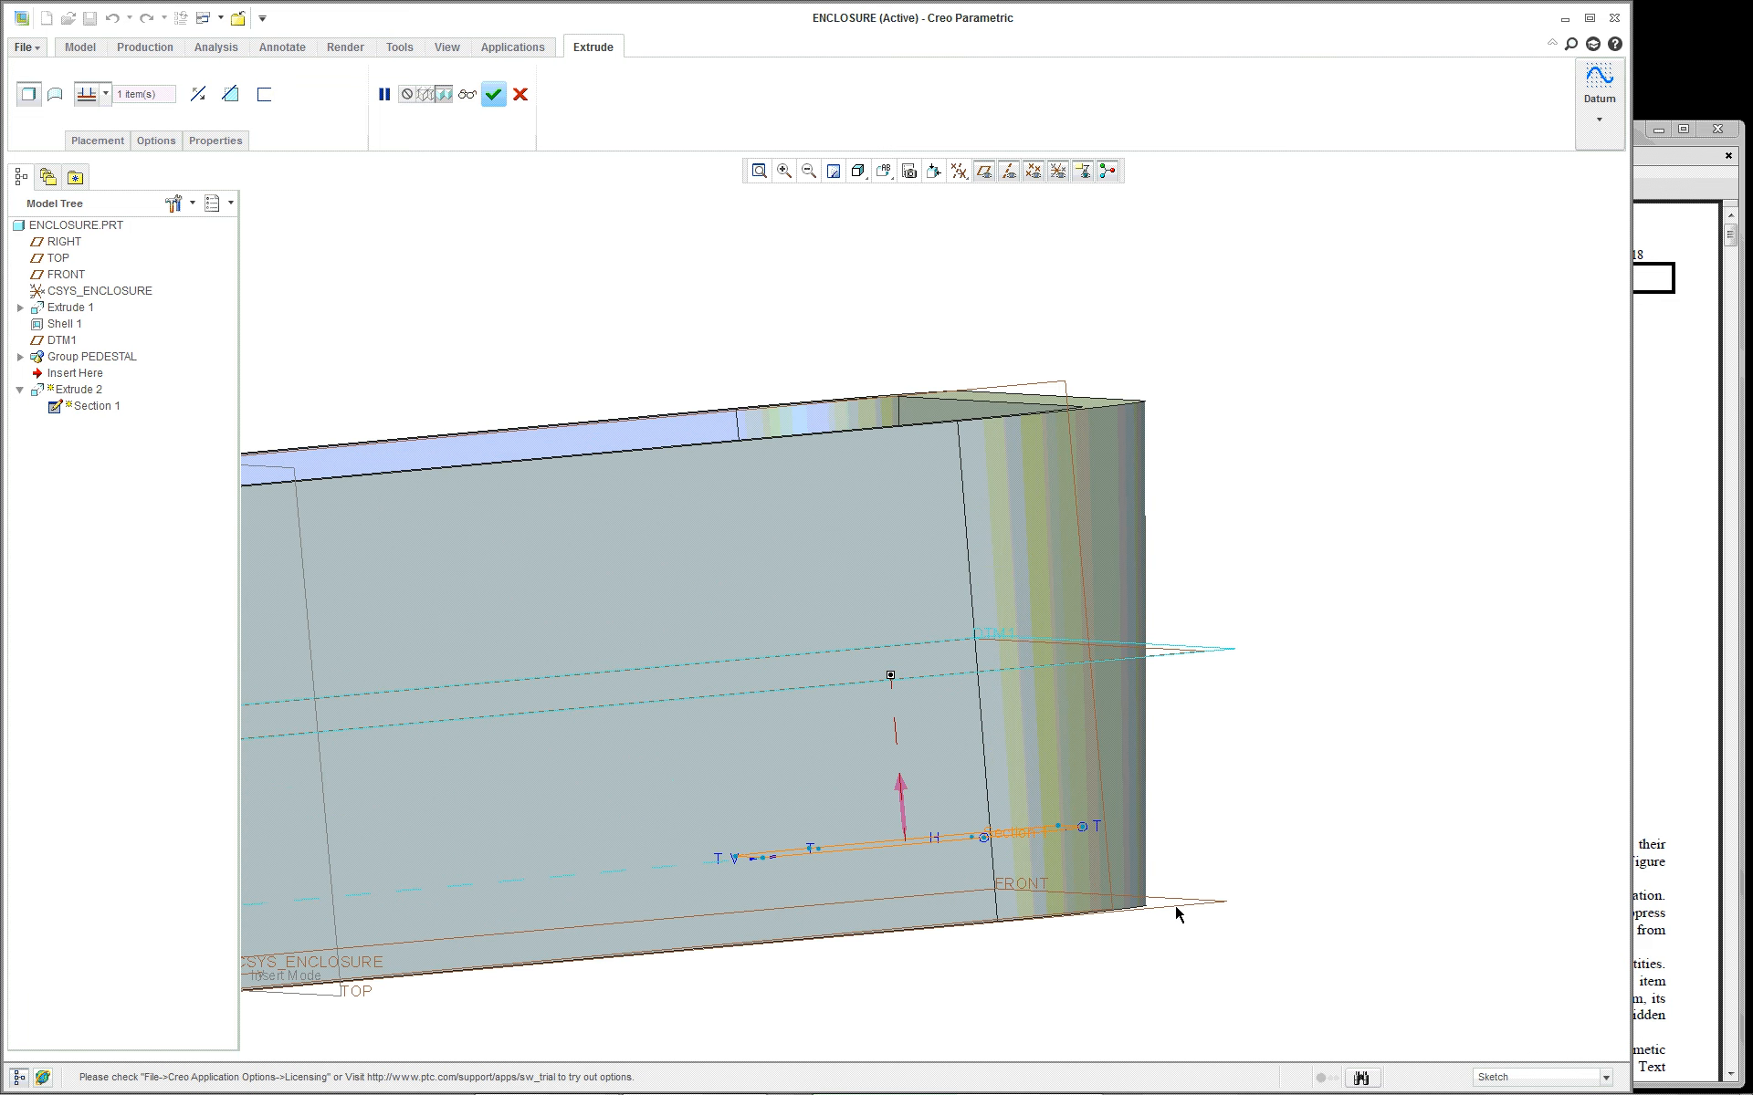
scroll(1122, 895, up, 3)
middle_drag(1000, 867, 918, 742)
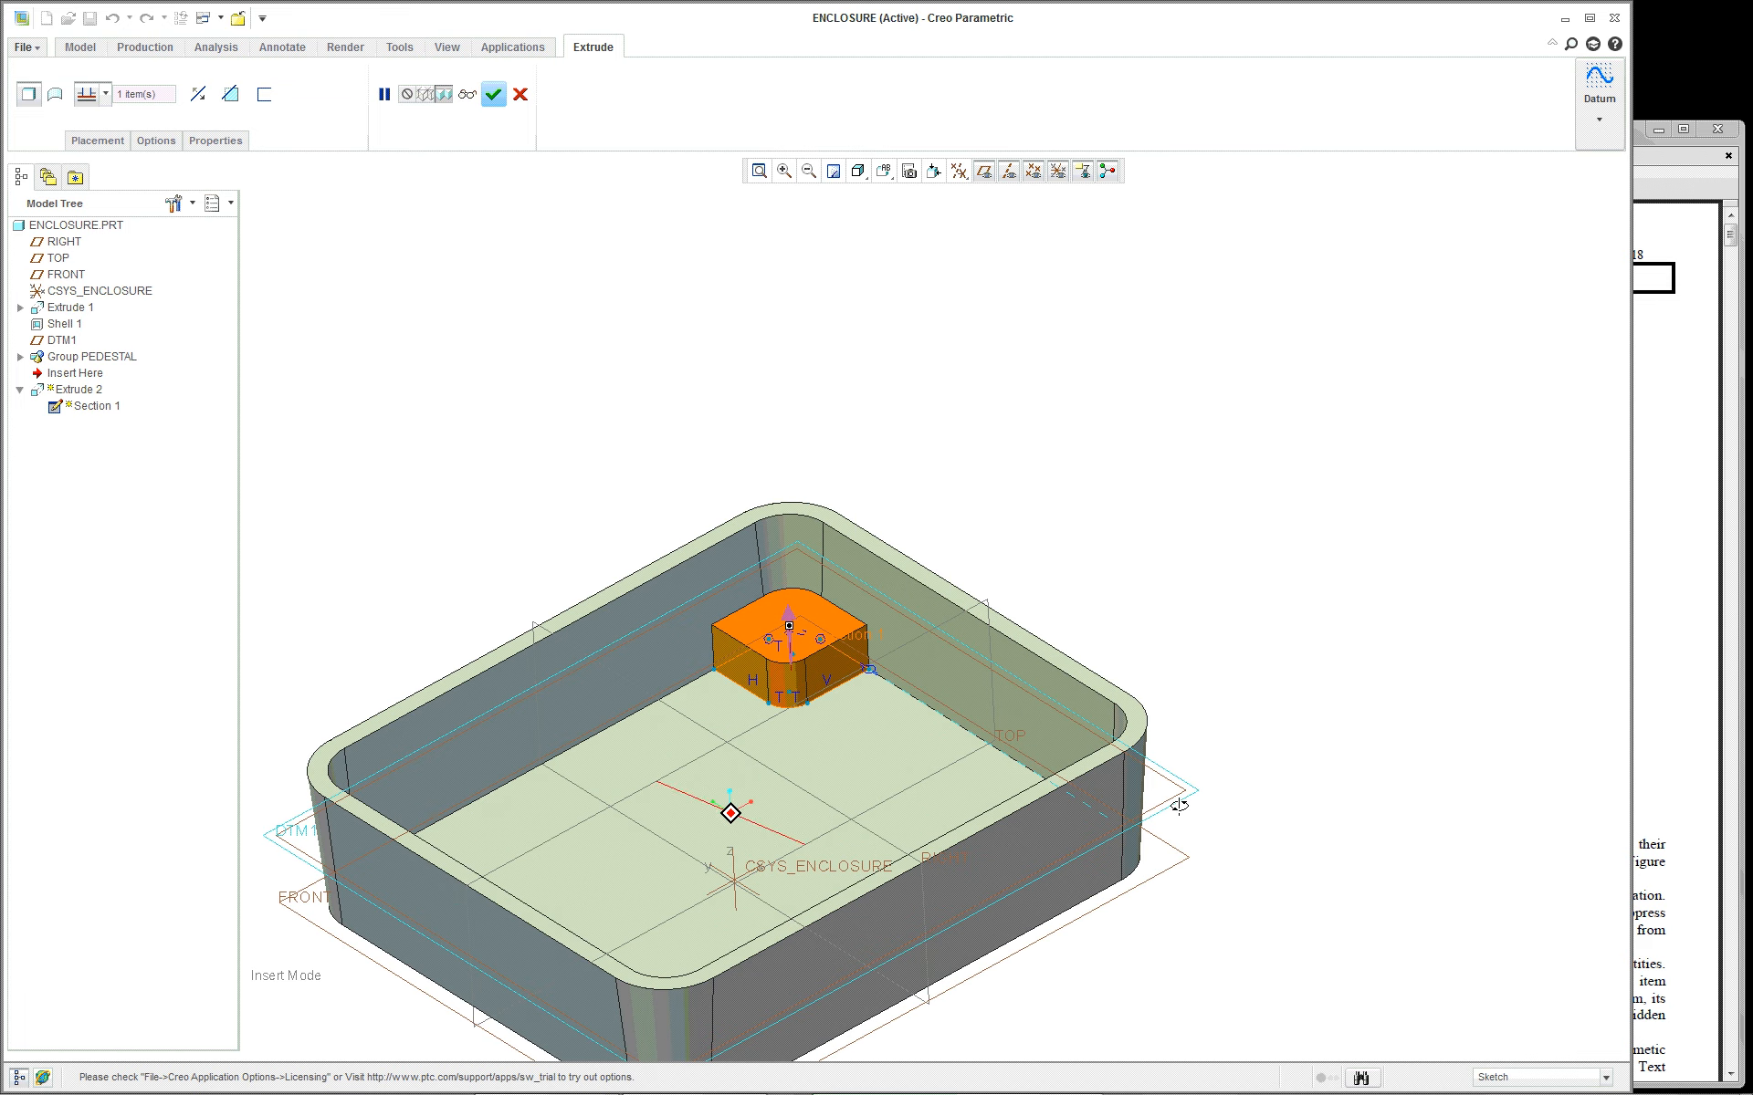
scroll(918, 742, down, 4)
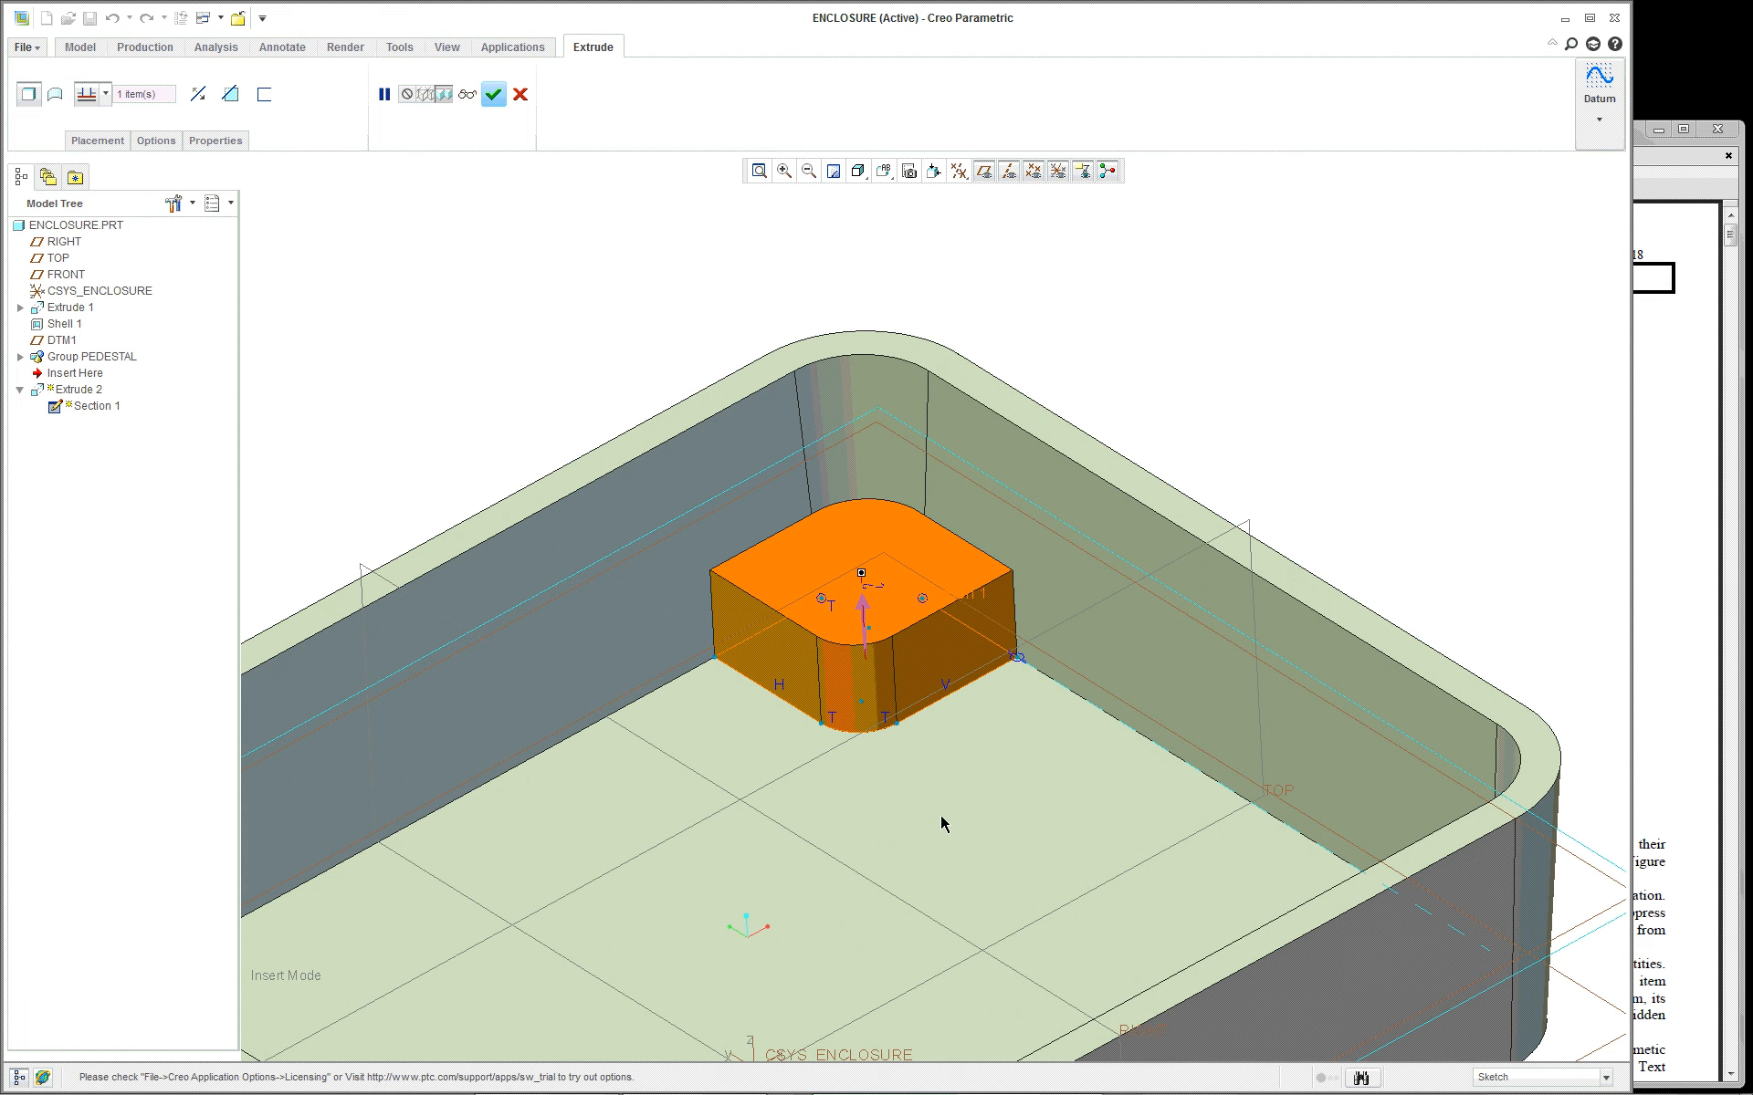
Open Extrude 2's internal sketch for editing and orient the view parallel to the sketching plane
right_click(338, 235)
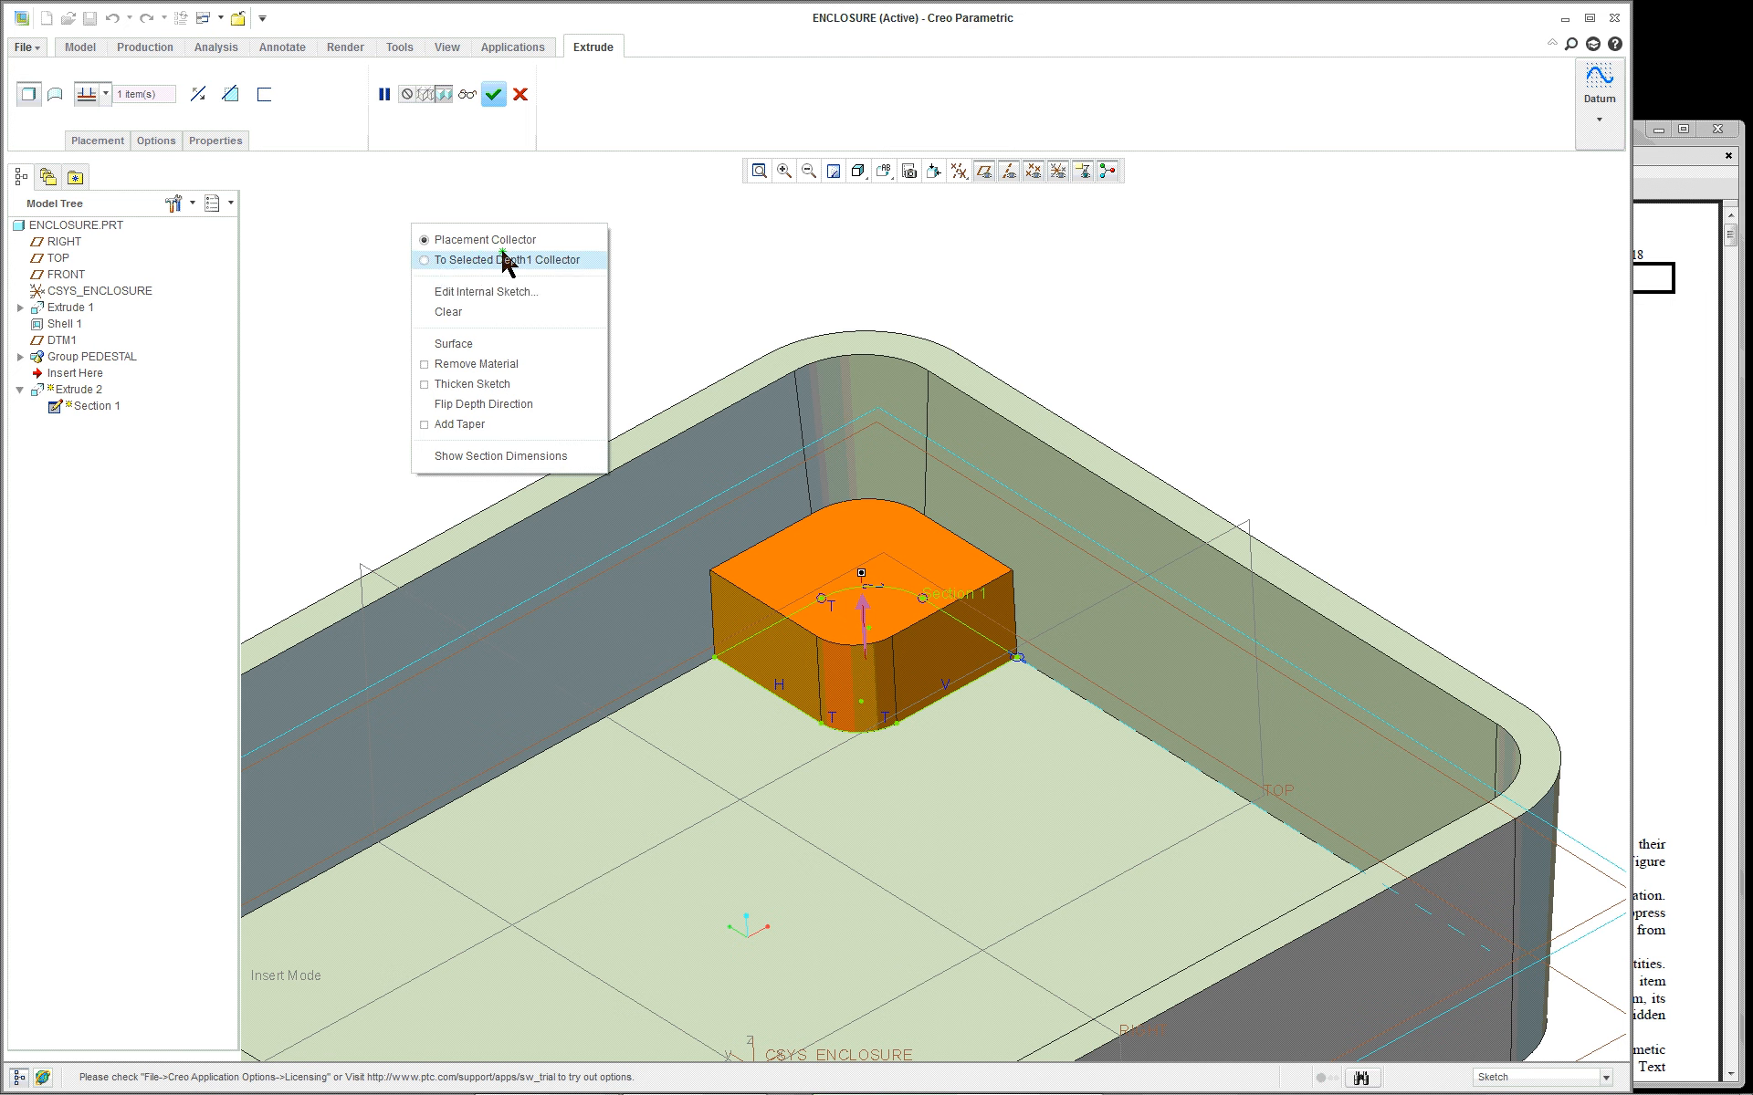
click(503, 289)
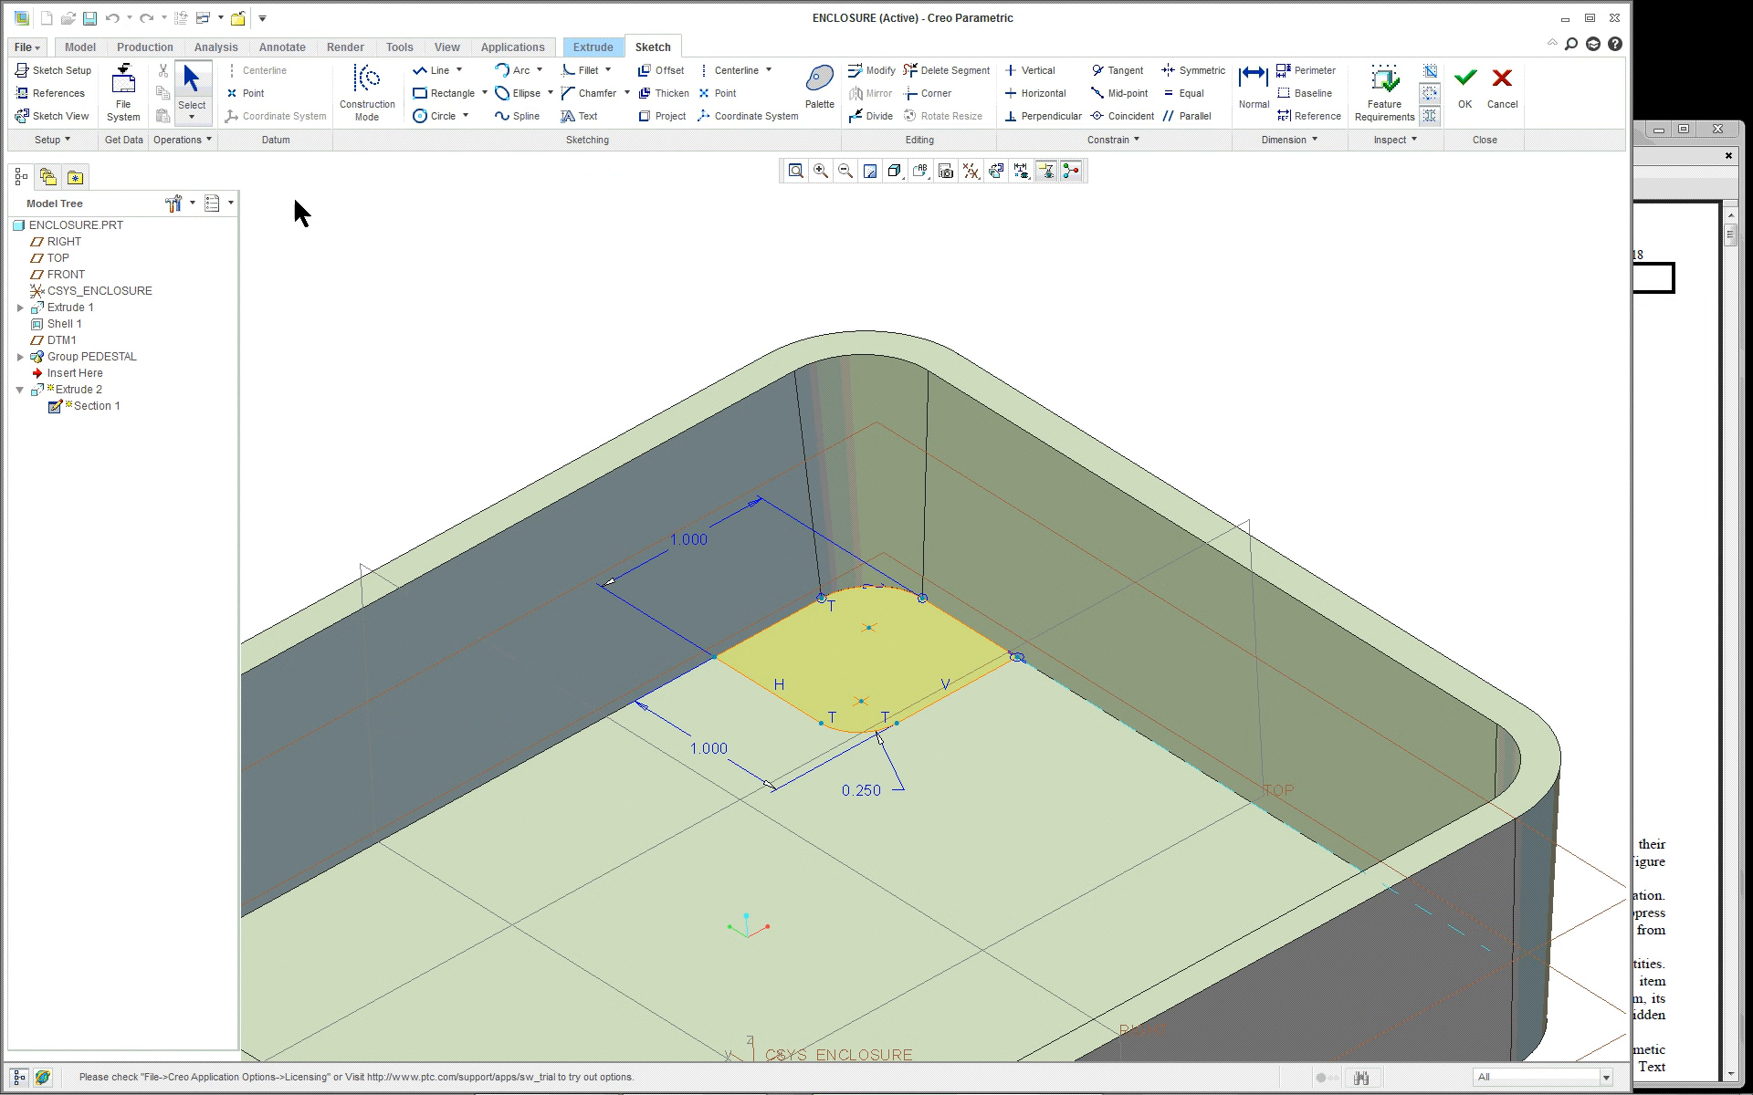
click(60, 116)
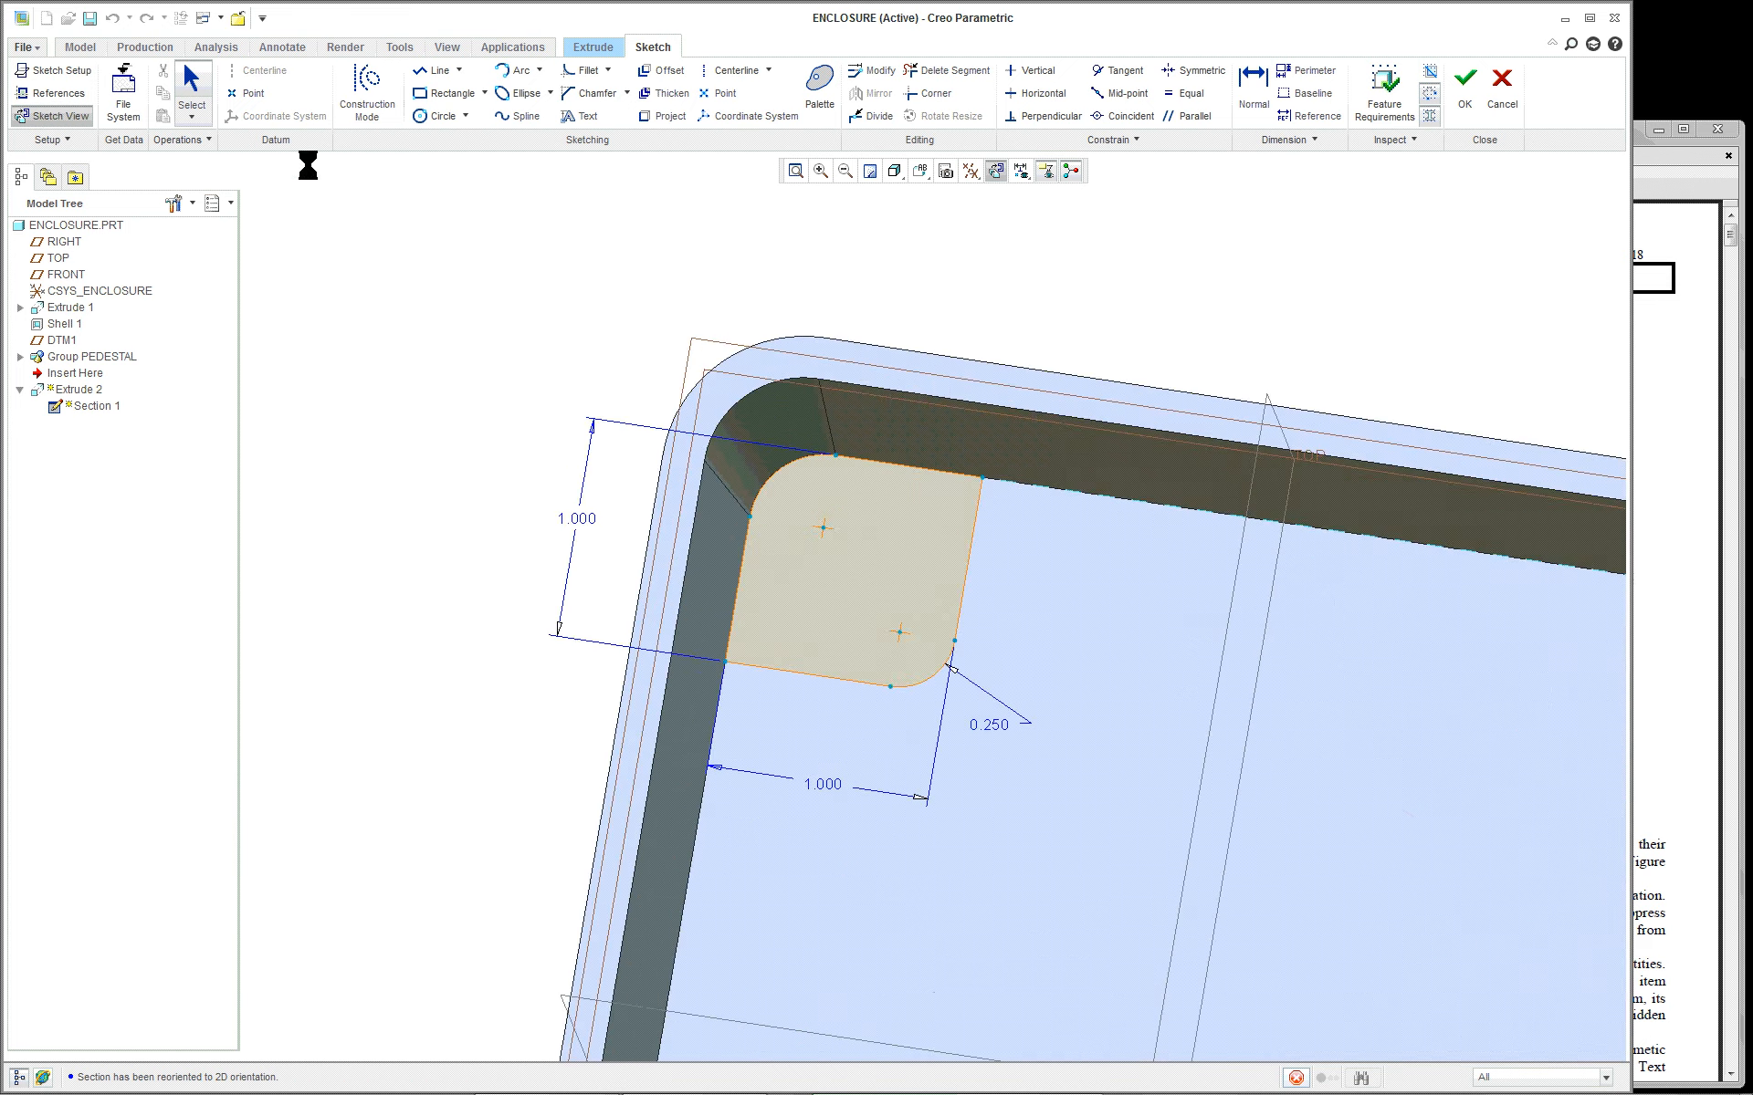
scroll(1104, 776, down, 5)
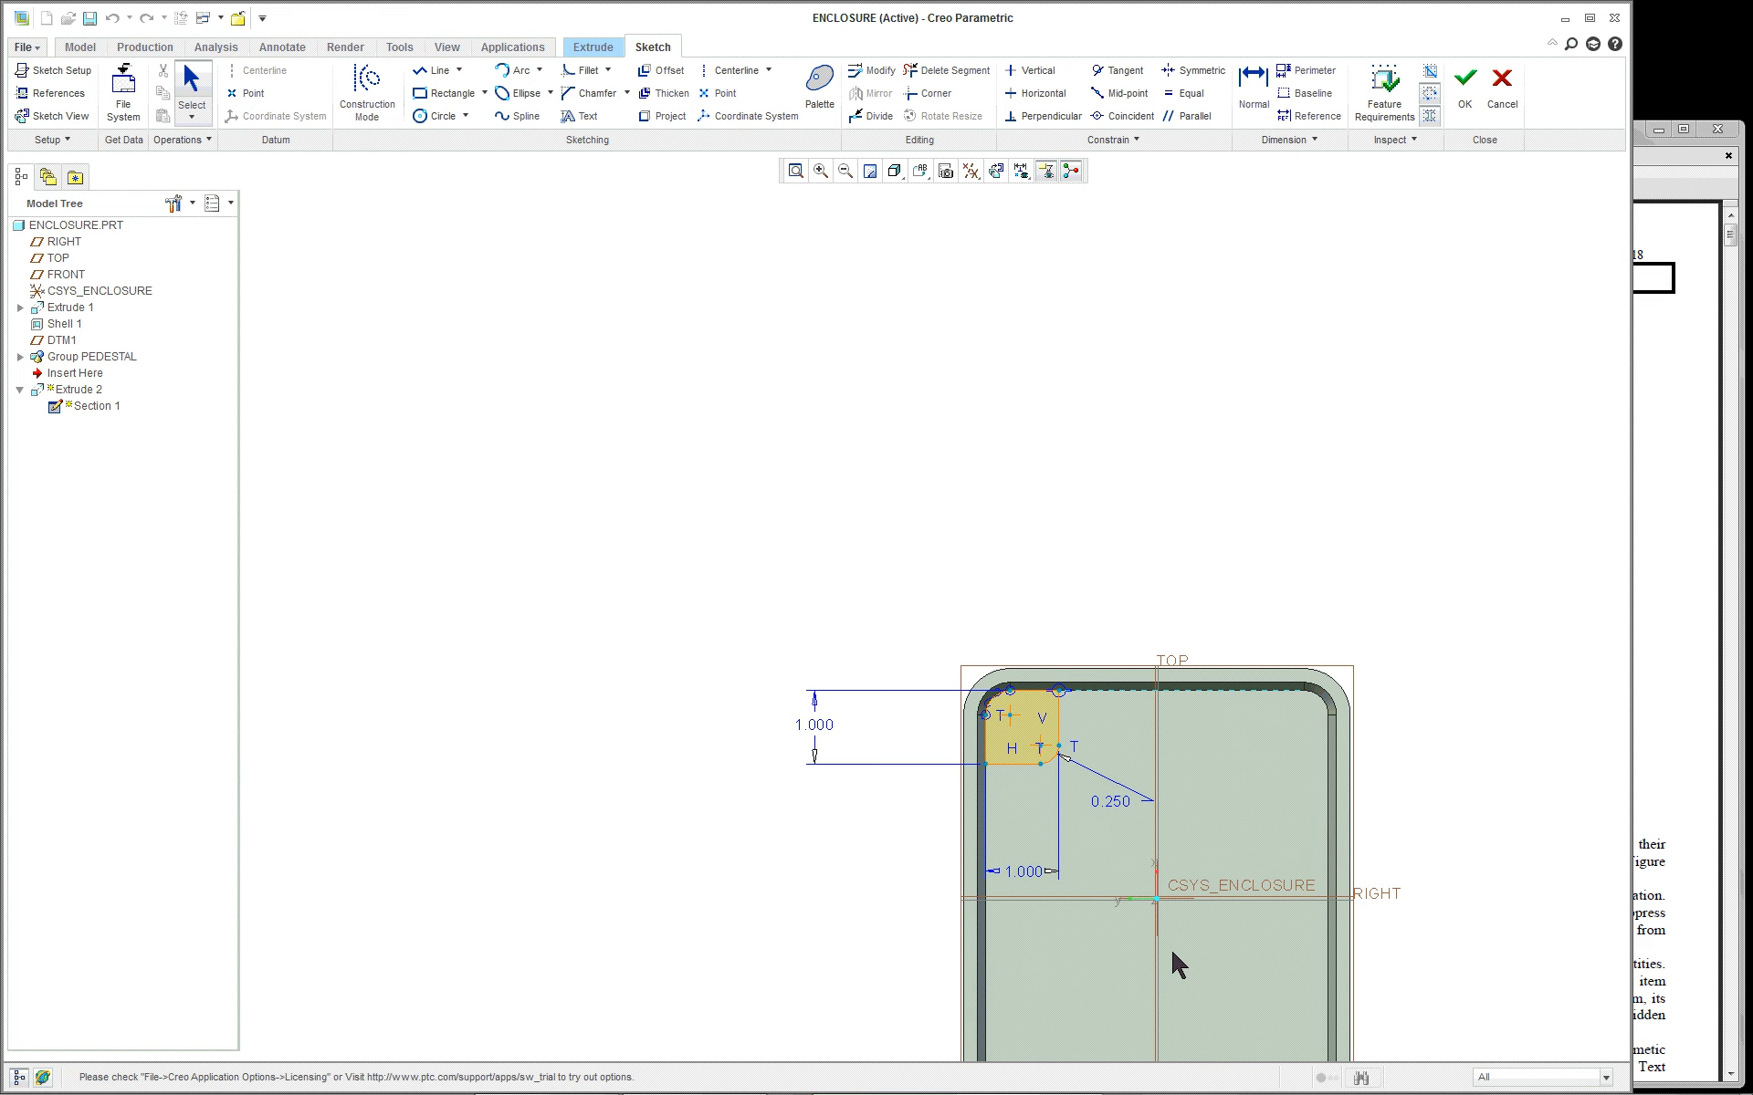
scroll(1177, 945, up, 4)
scroll(1174, 939, down, 1)
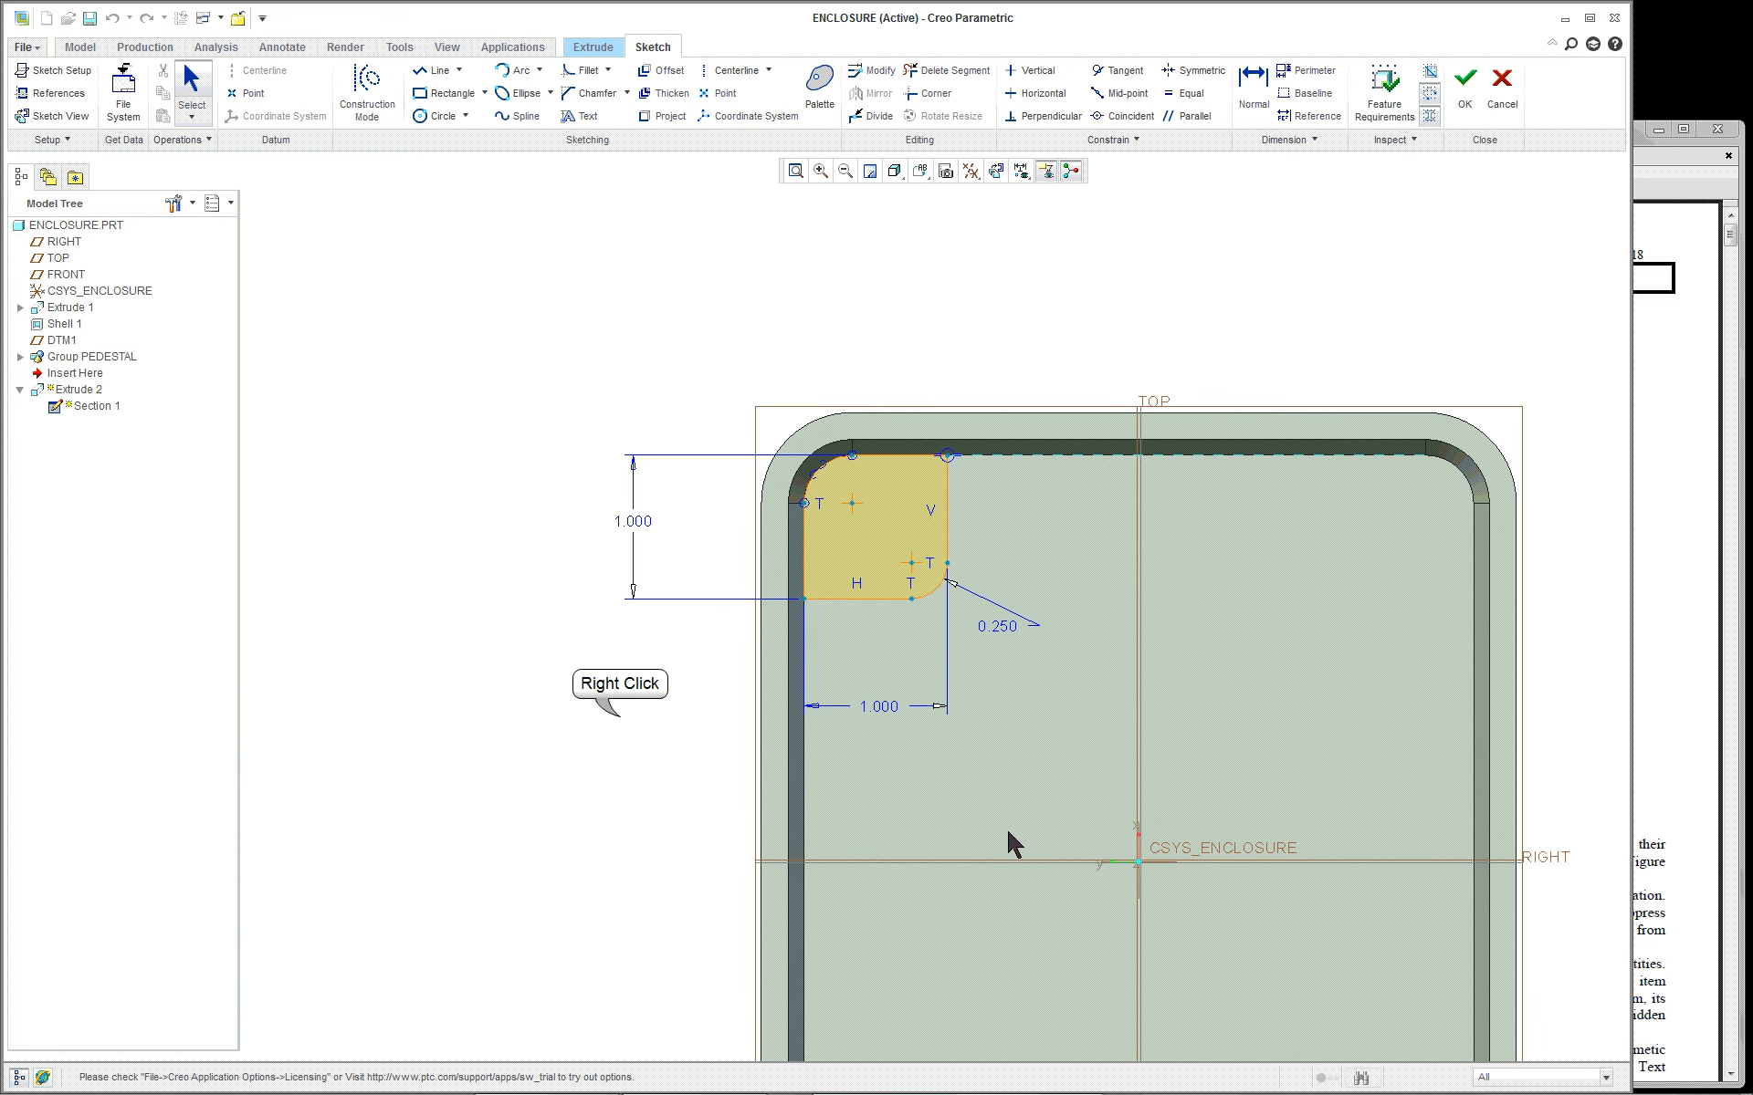
Try to set the RIGHT plane as the vertical reference for the sketch's section orientation
right_click(621, 727)
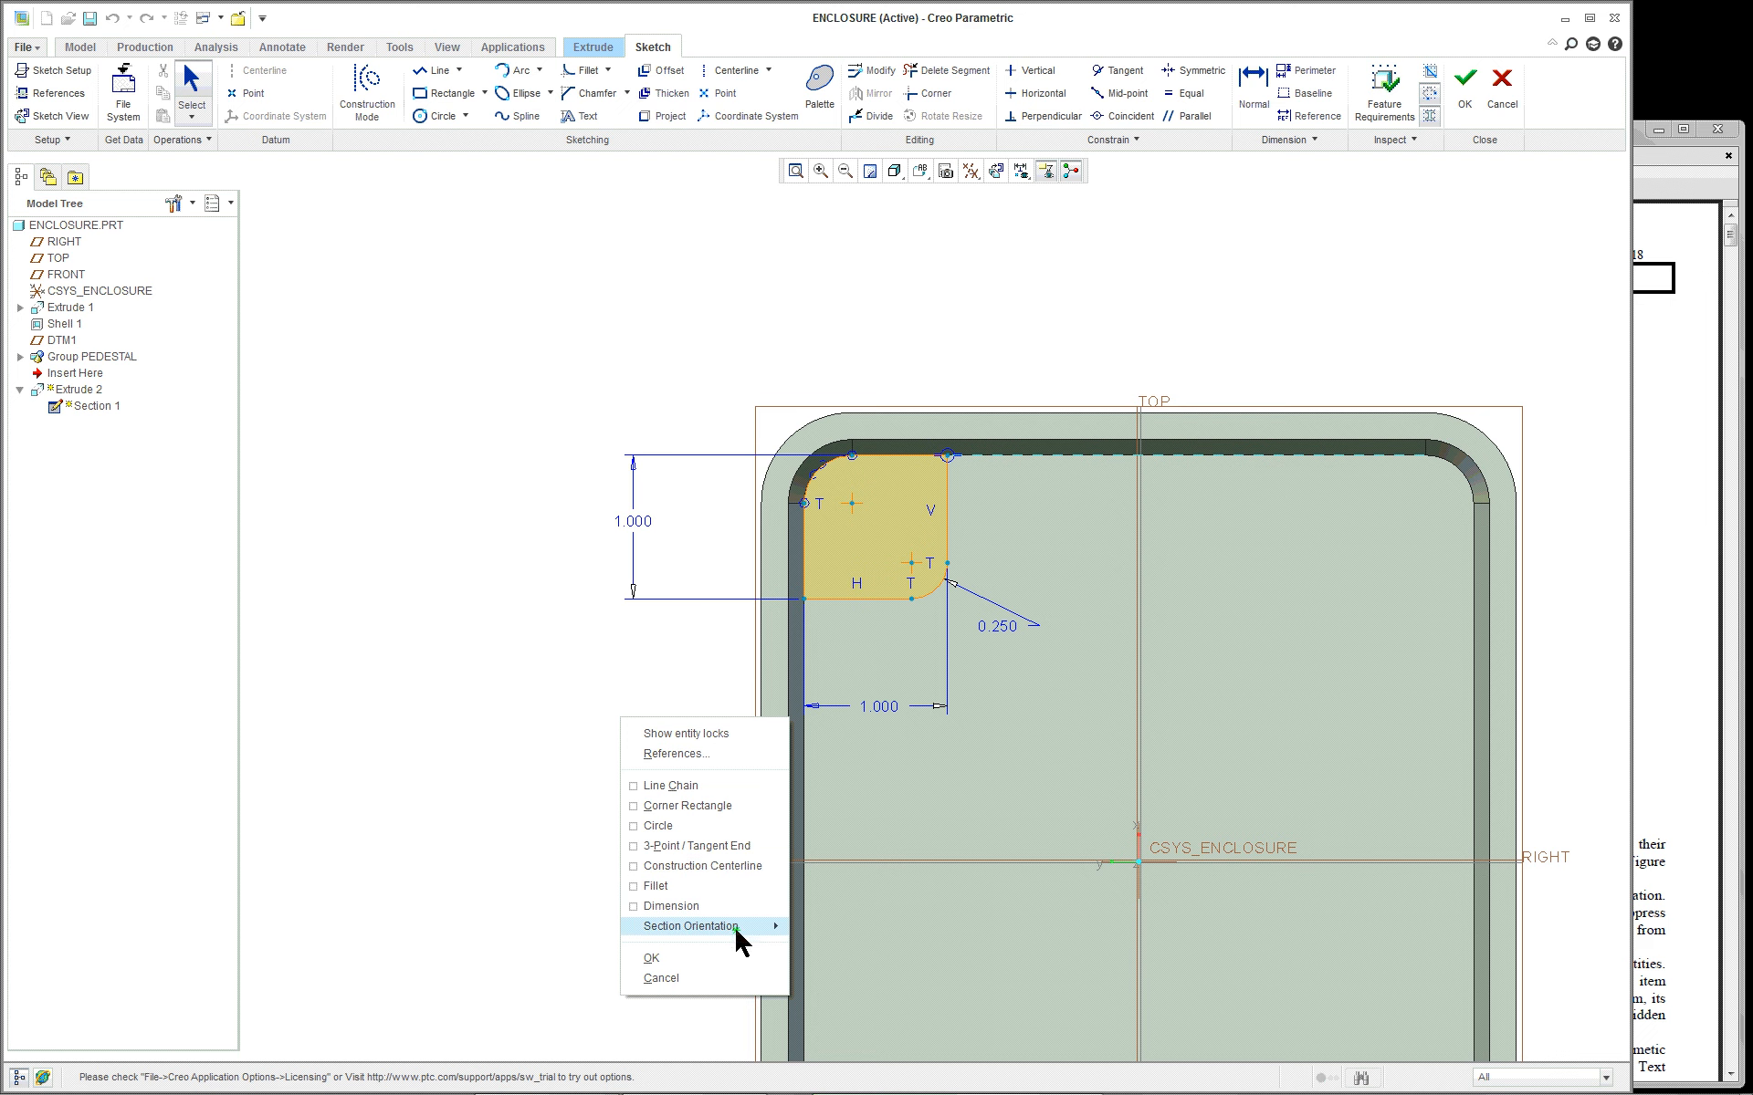
mouse_move(737, 931)
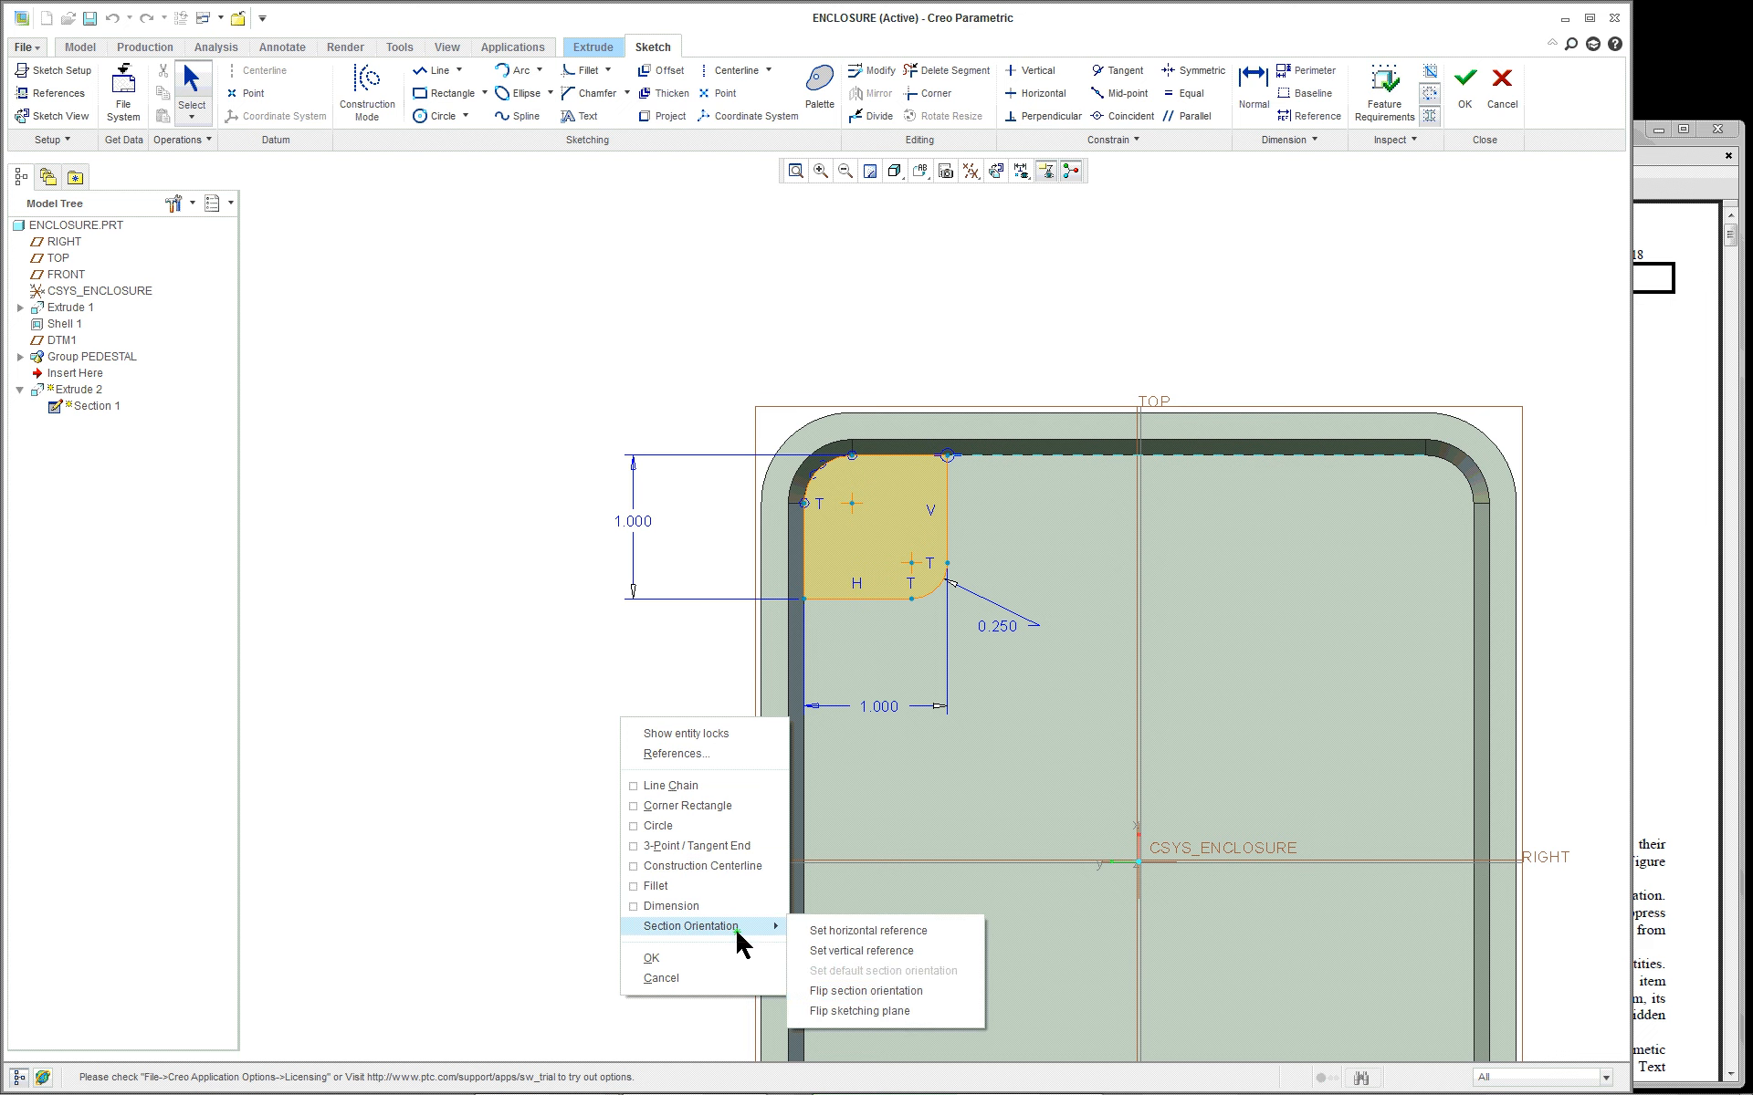
click(898, 954)
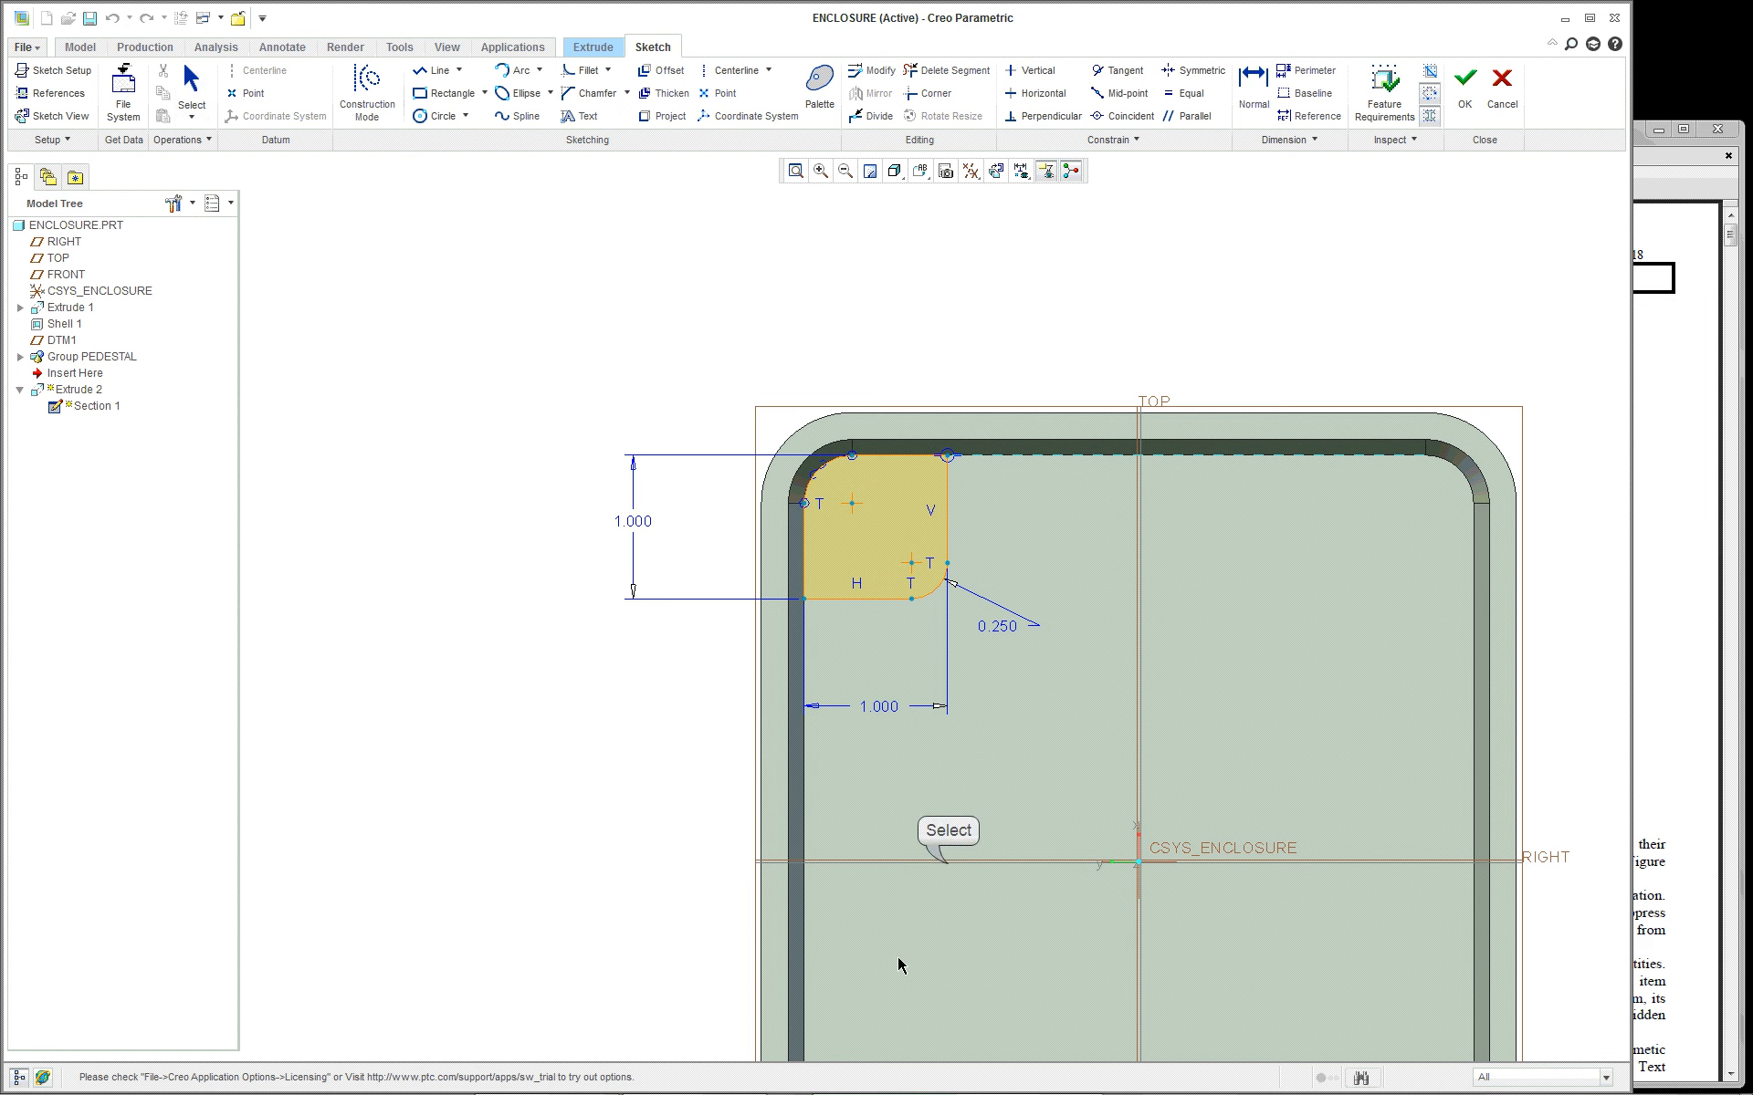
click(929, 863)
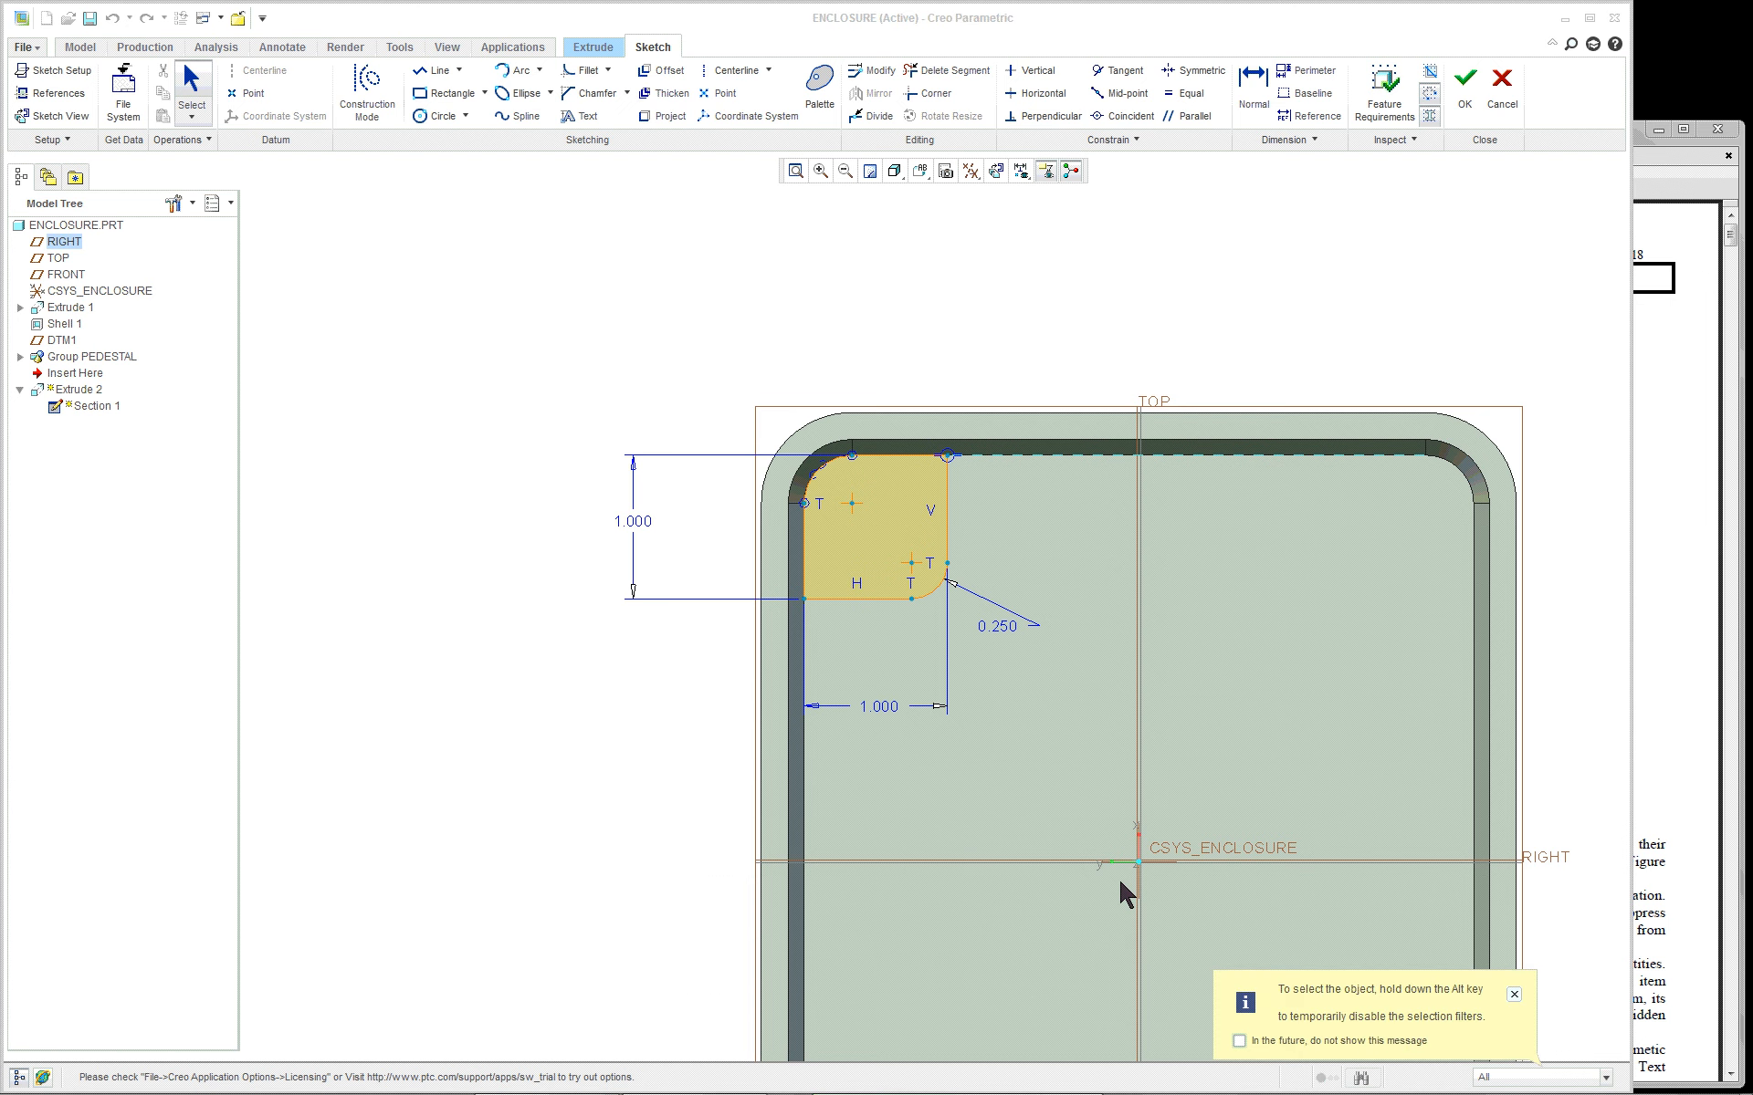
click(1514, 994)
Try to set the TOP plane as the horizontal reference for the sketch's section orientation
right_click(624, 742)
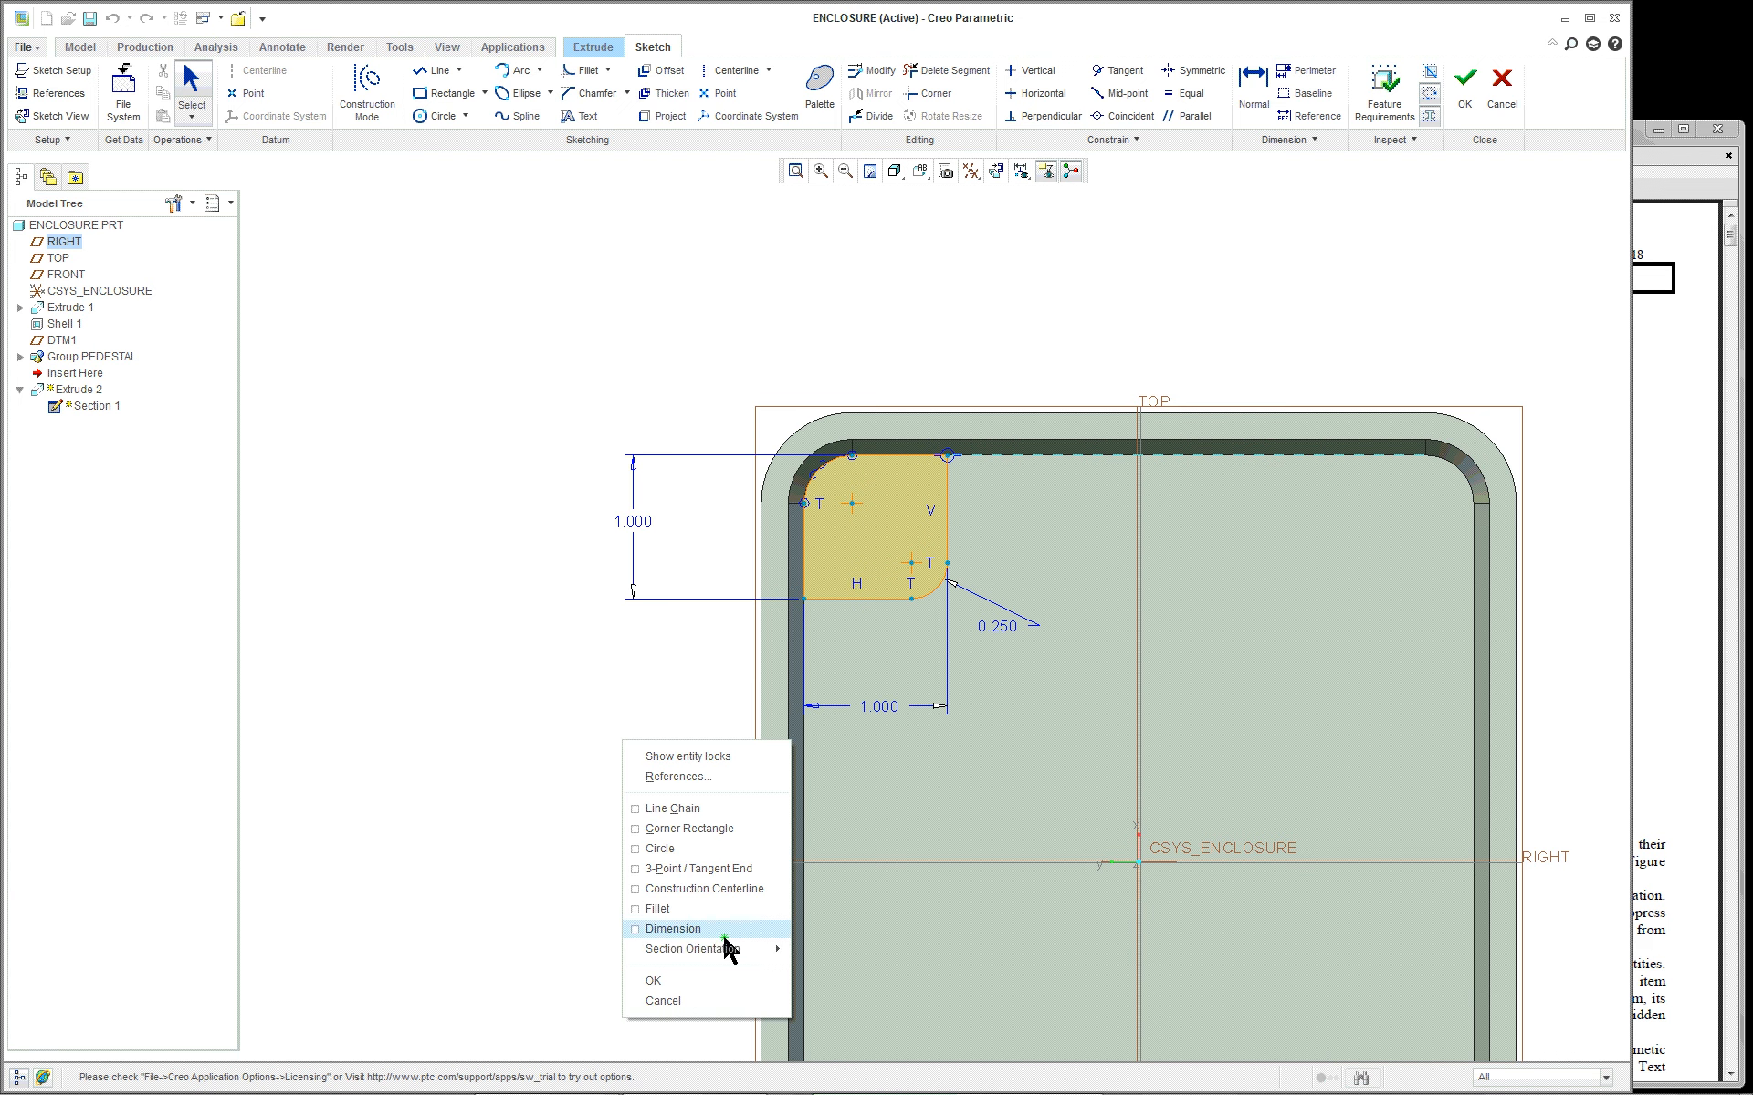
mouse_move(736, 950)
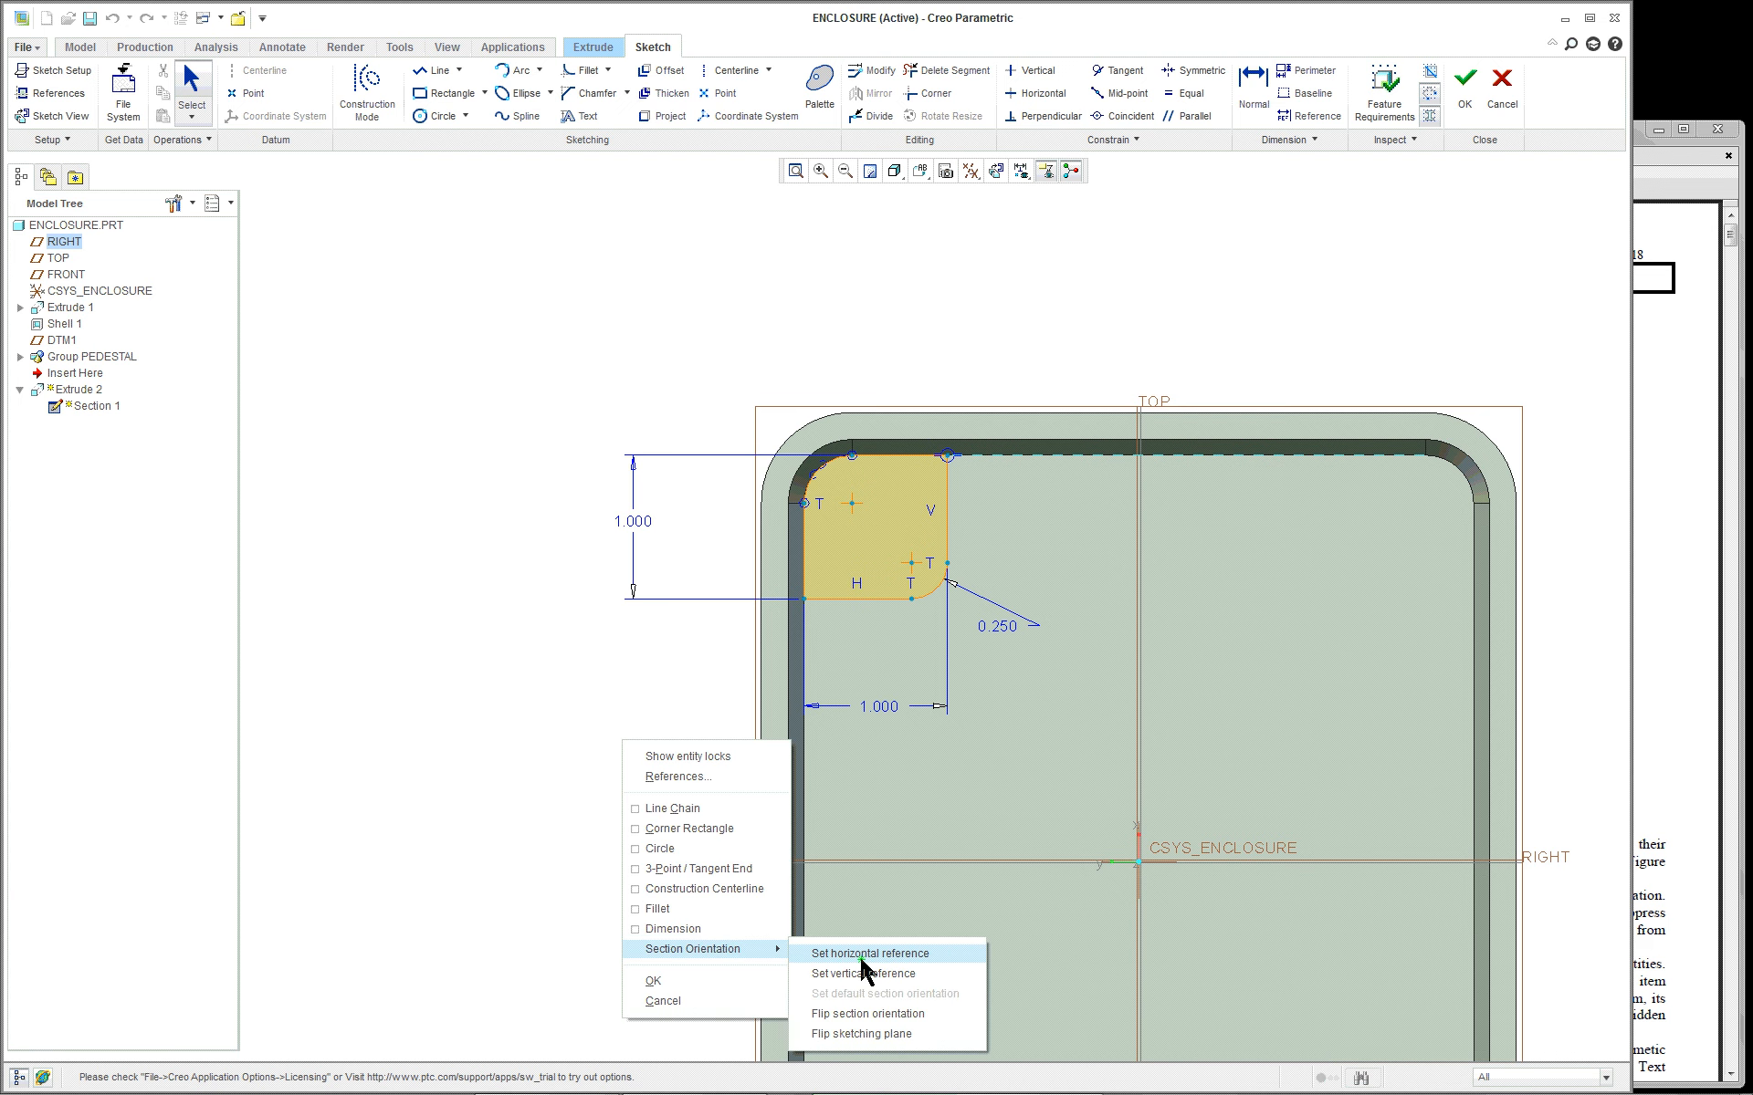
click(863, 958)
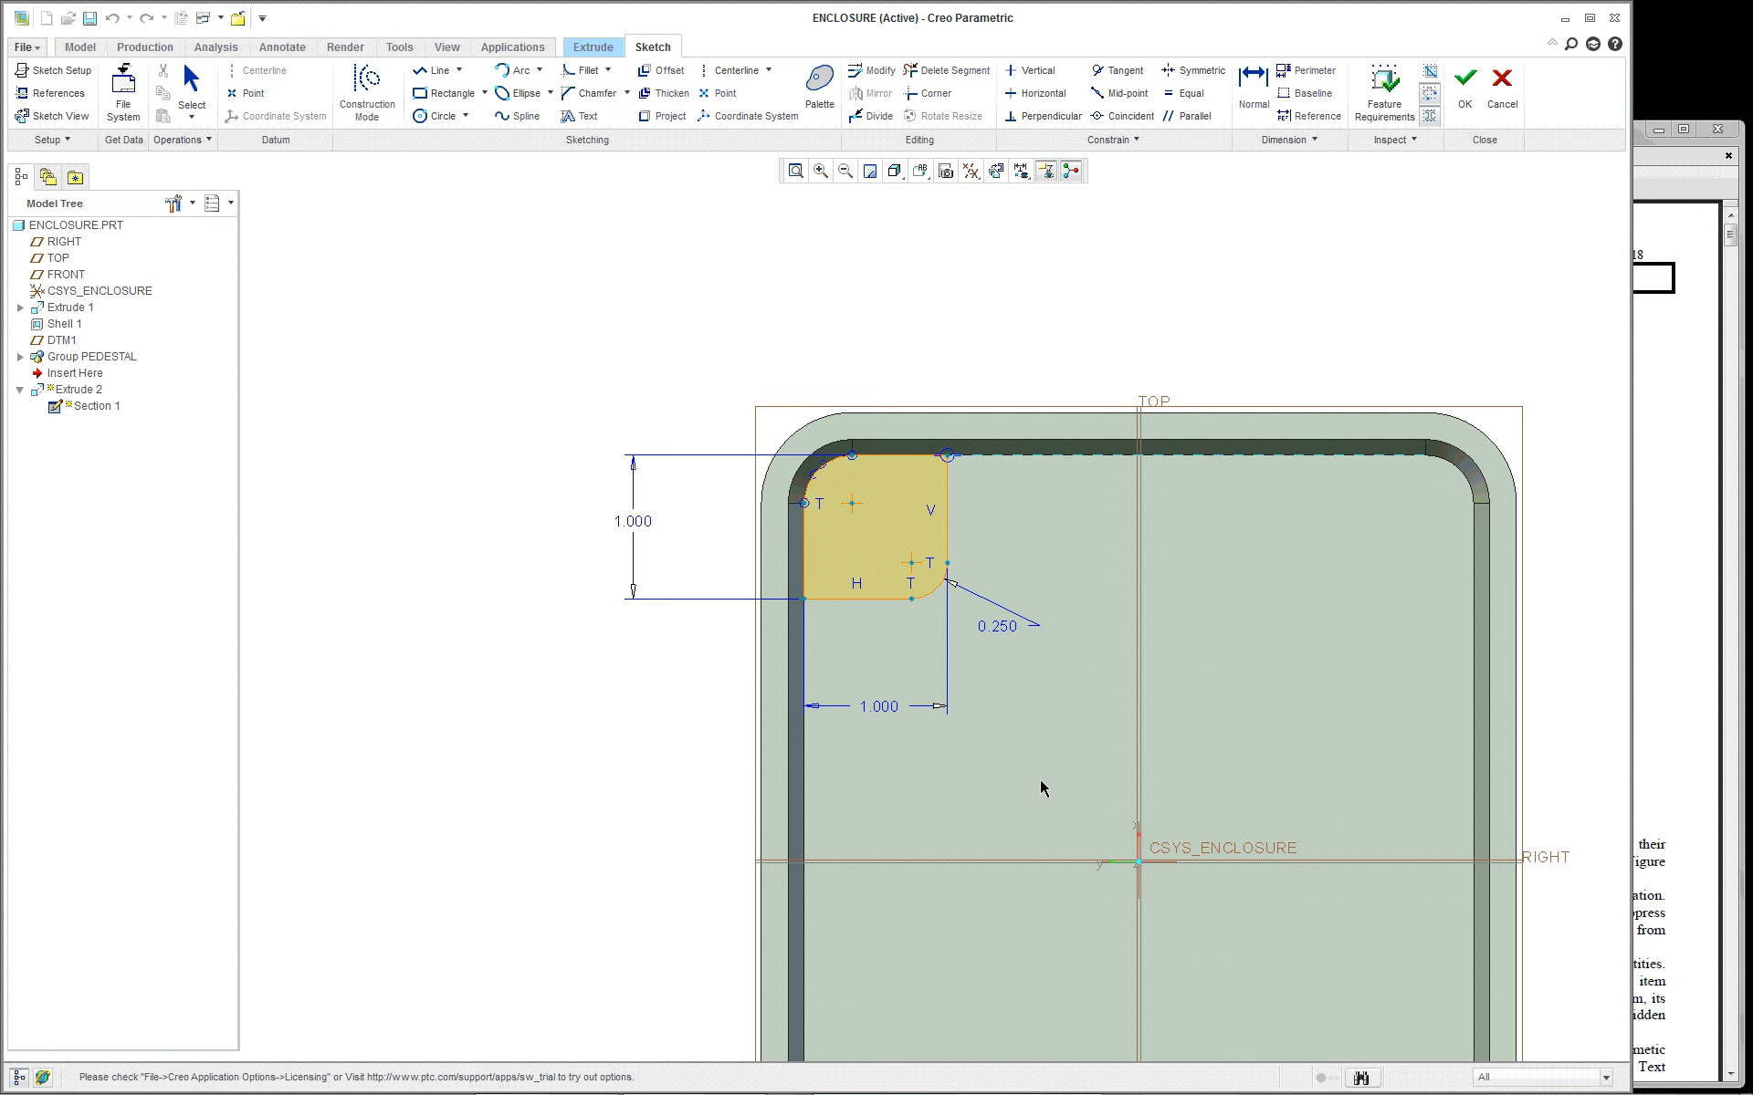
click(1141, 652)
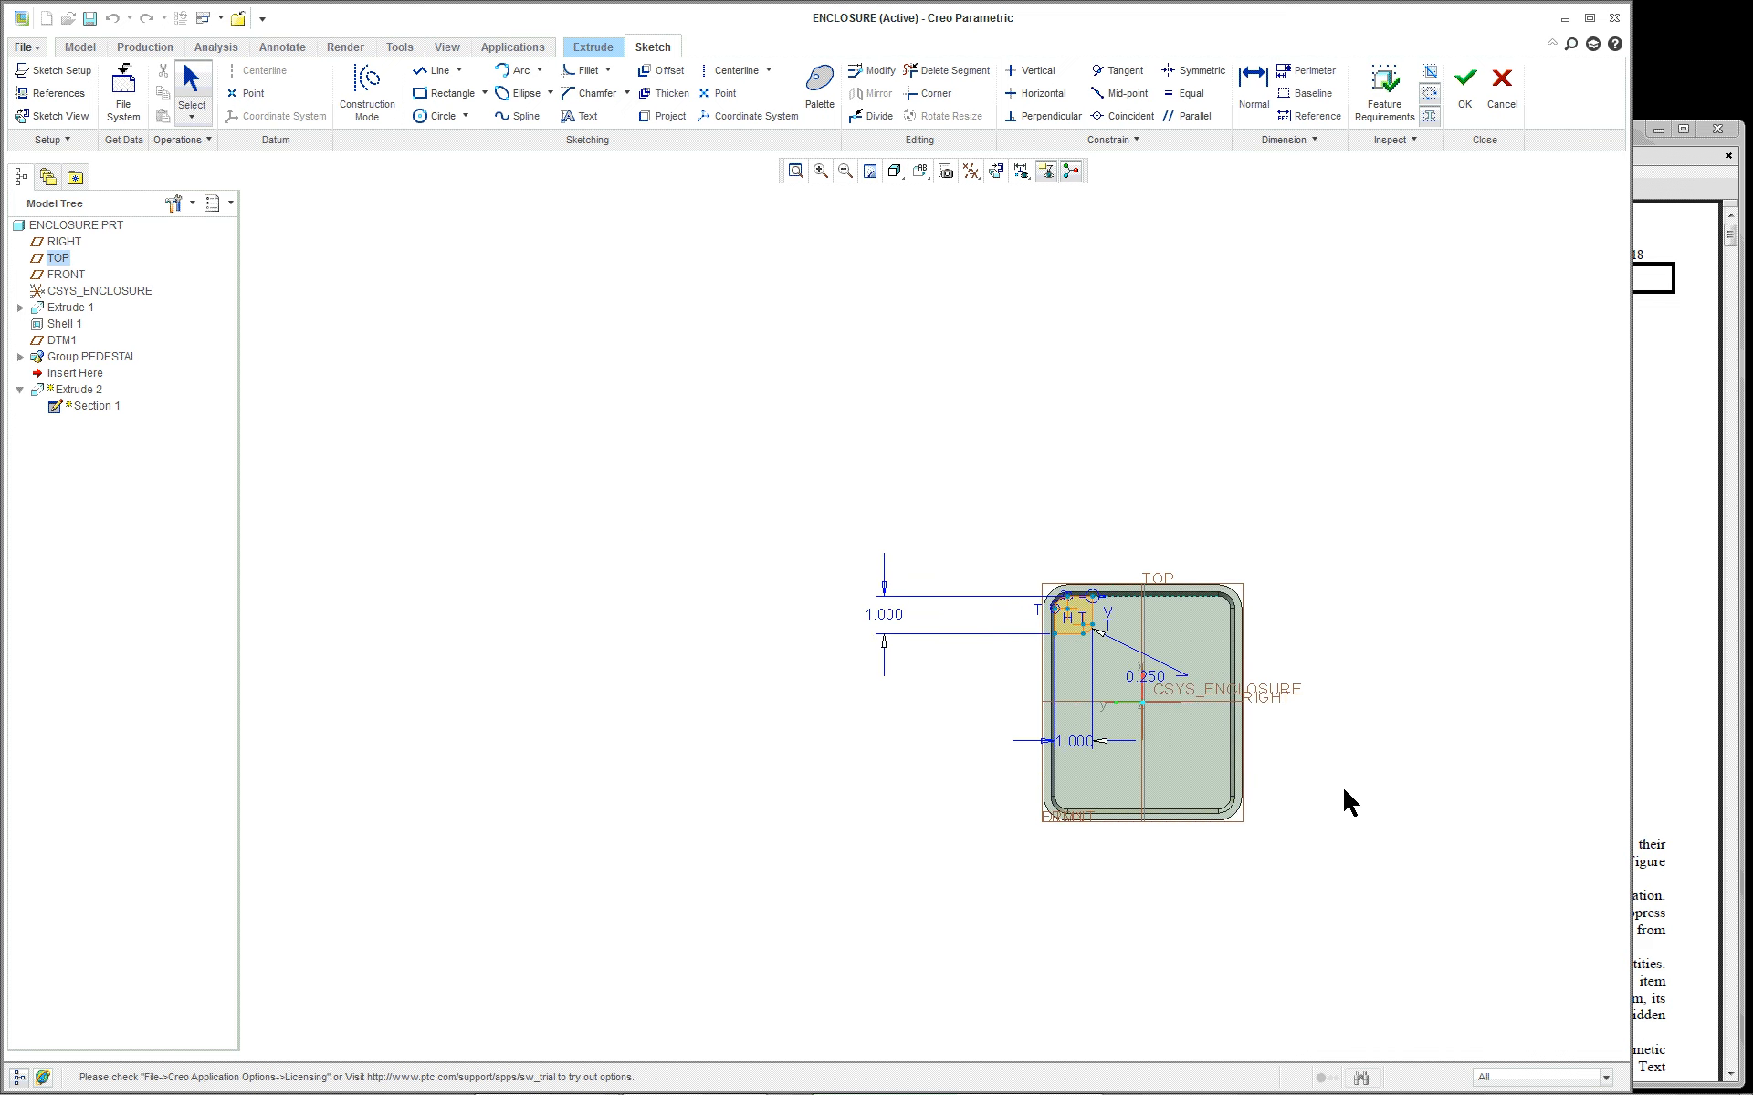
scroll(1343, 790, up, 1)
scroll(1344, 791, down, 5)
scroll(1344, 790, up, 1)
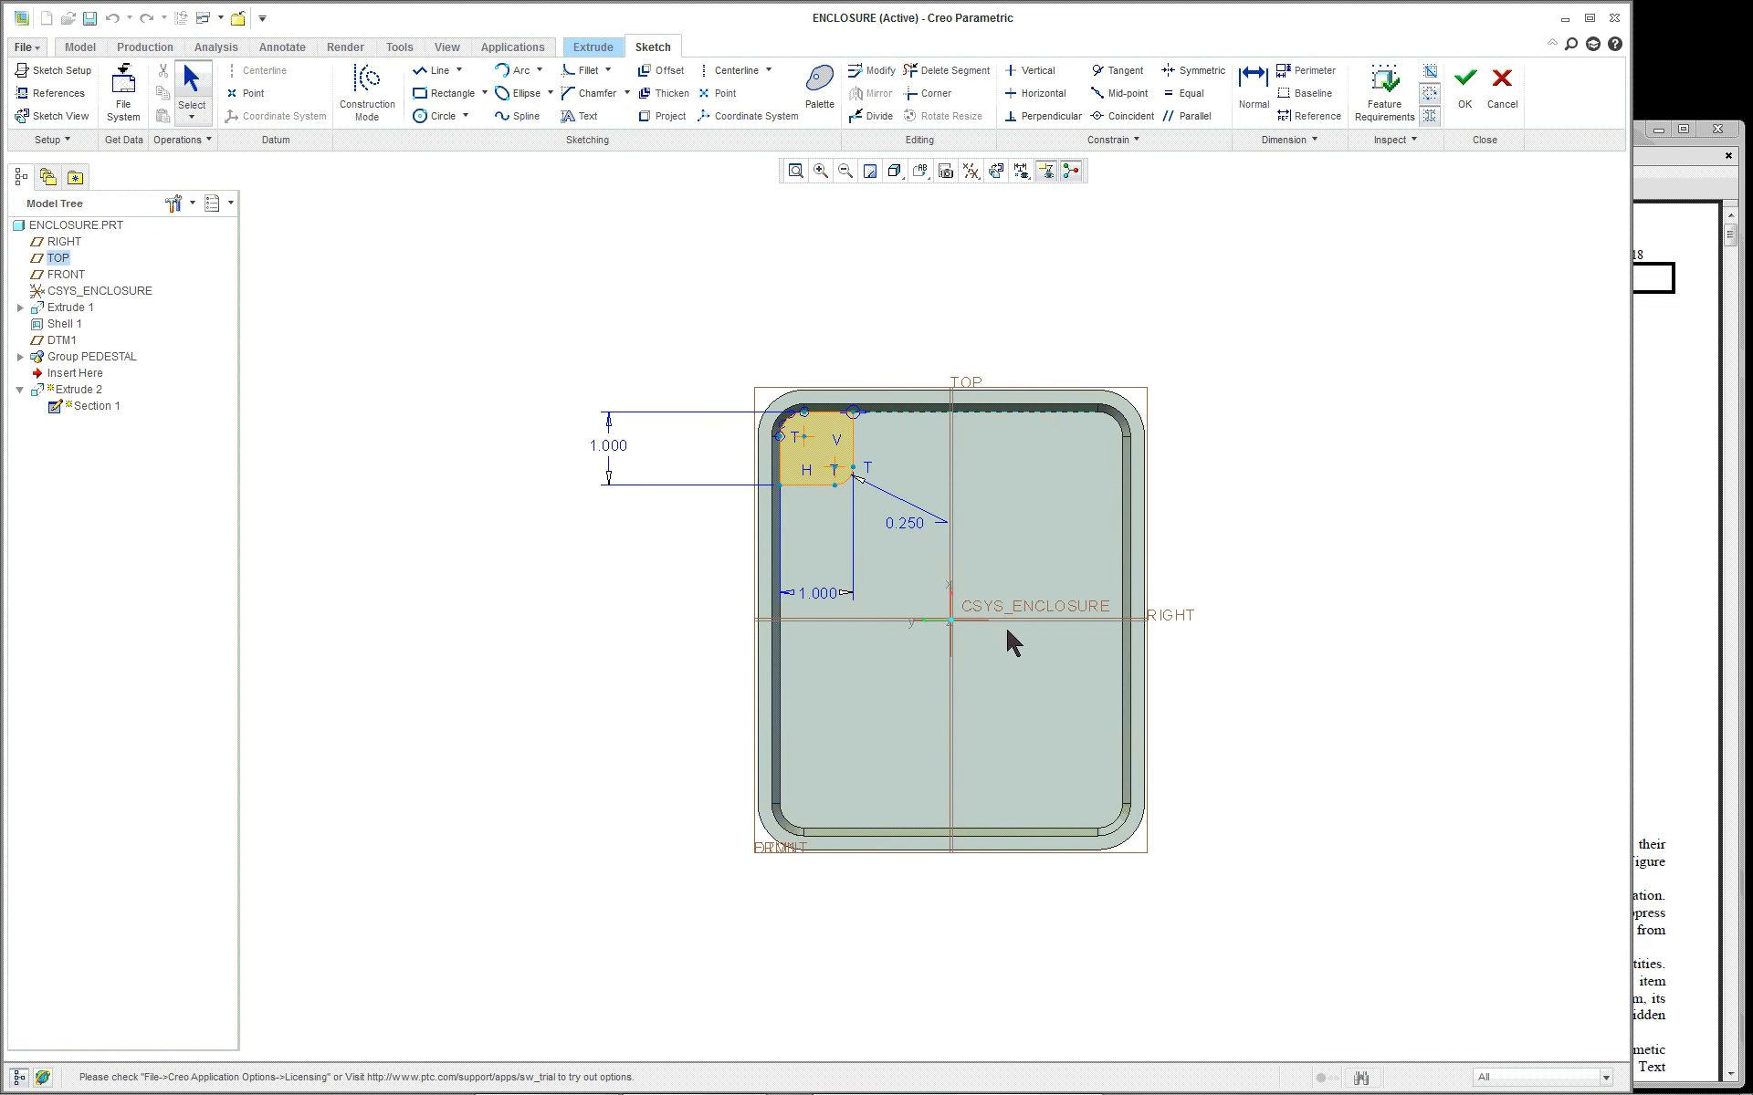
scroll(511, 418, up, 1)
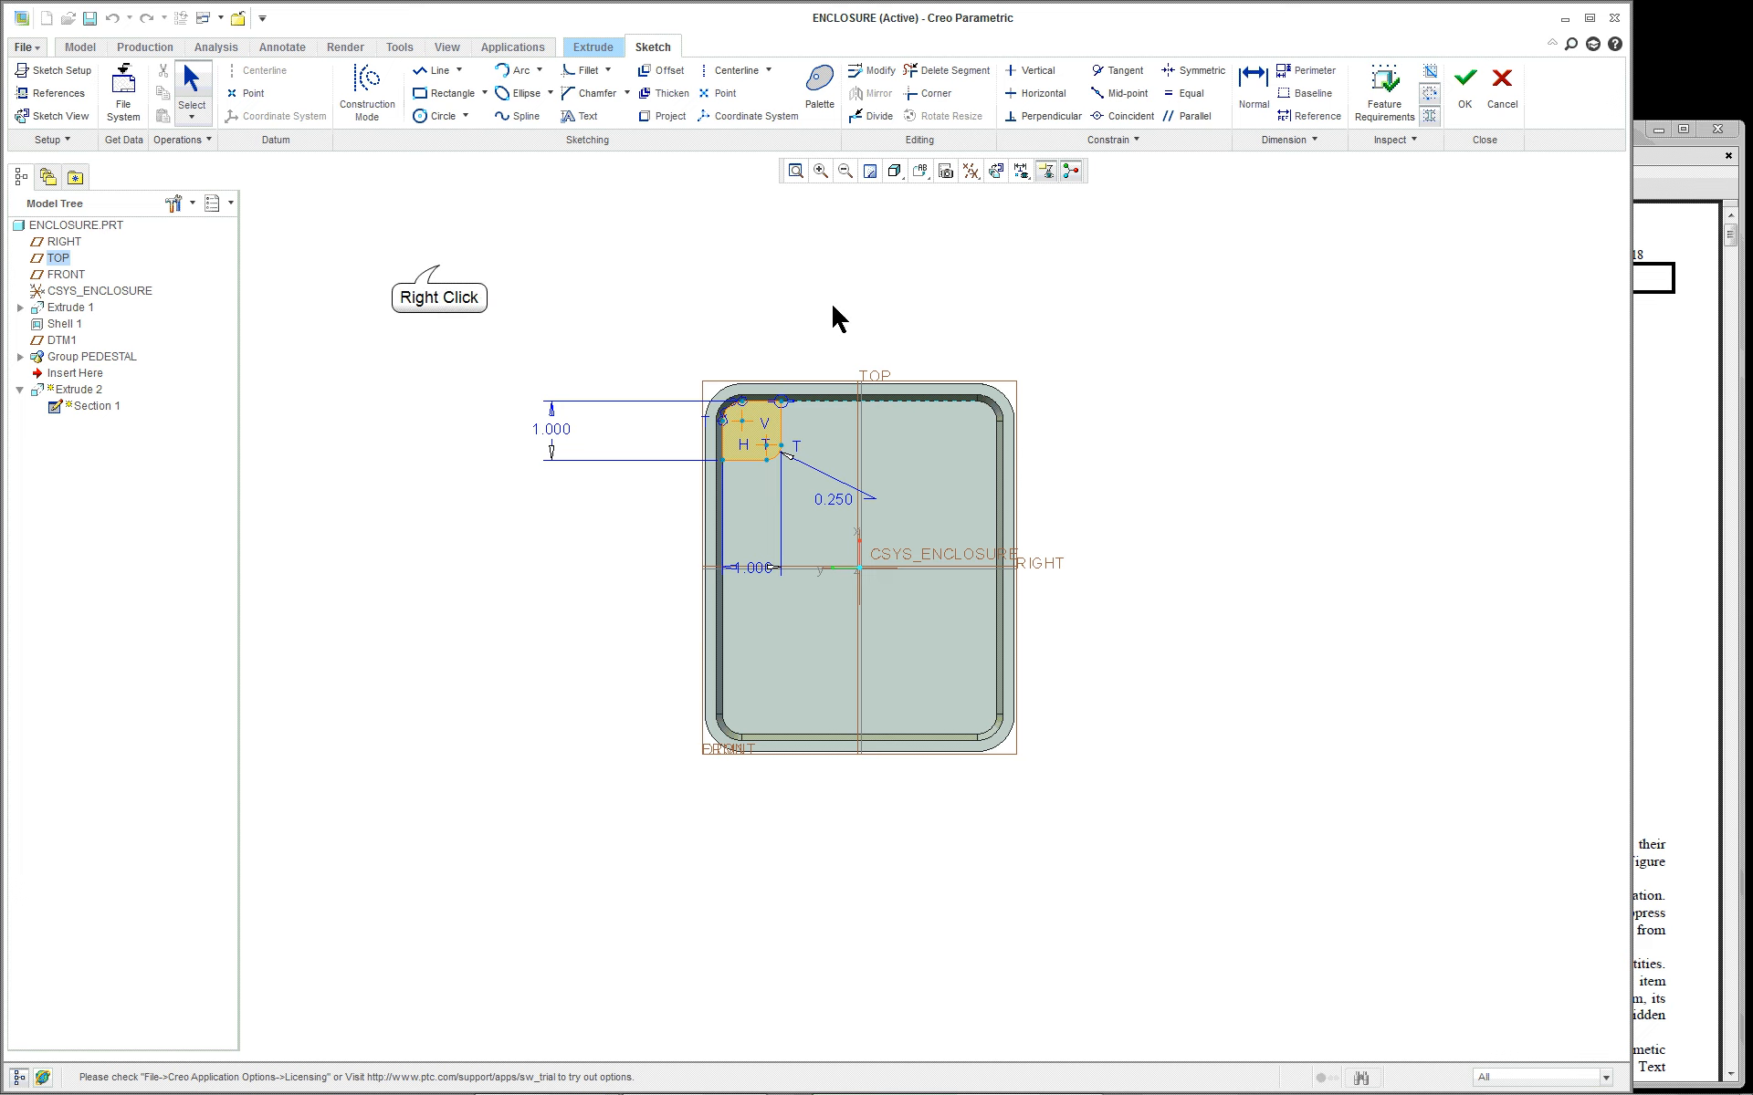
Try to set a vertical reference for the sketch's section orientation, using the RIGHT plane
right_click(439, 272)
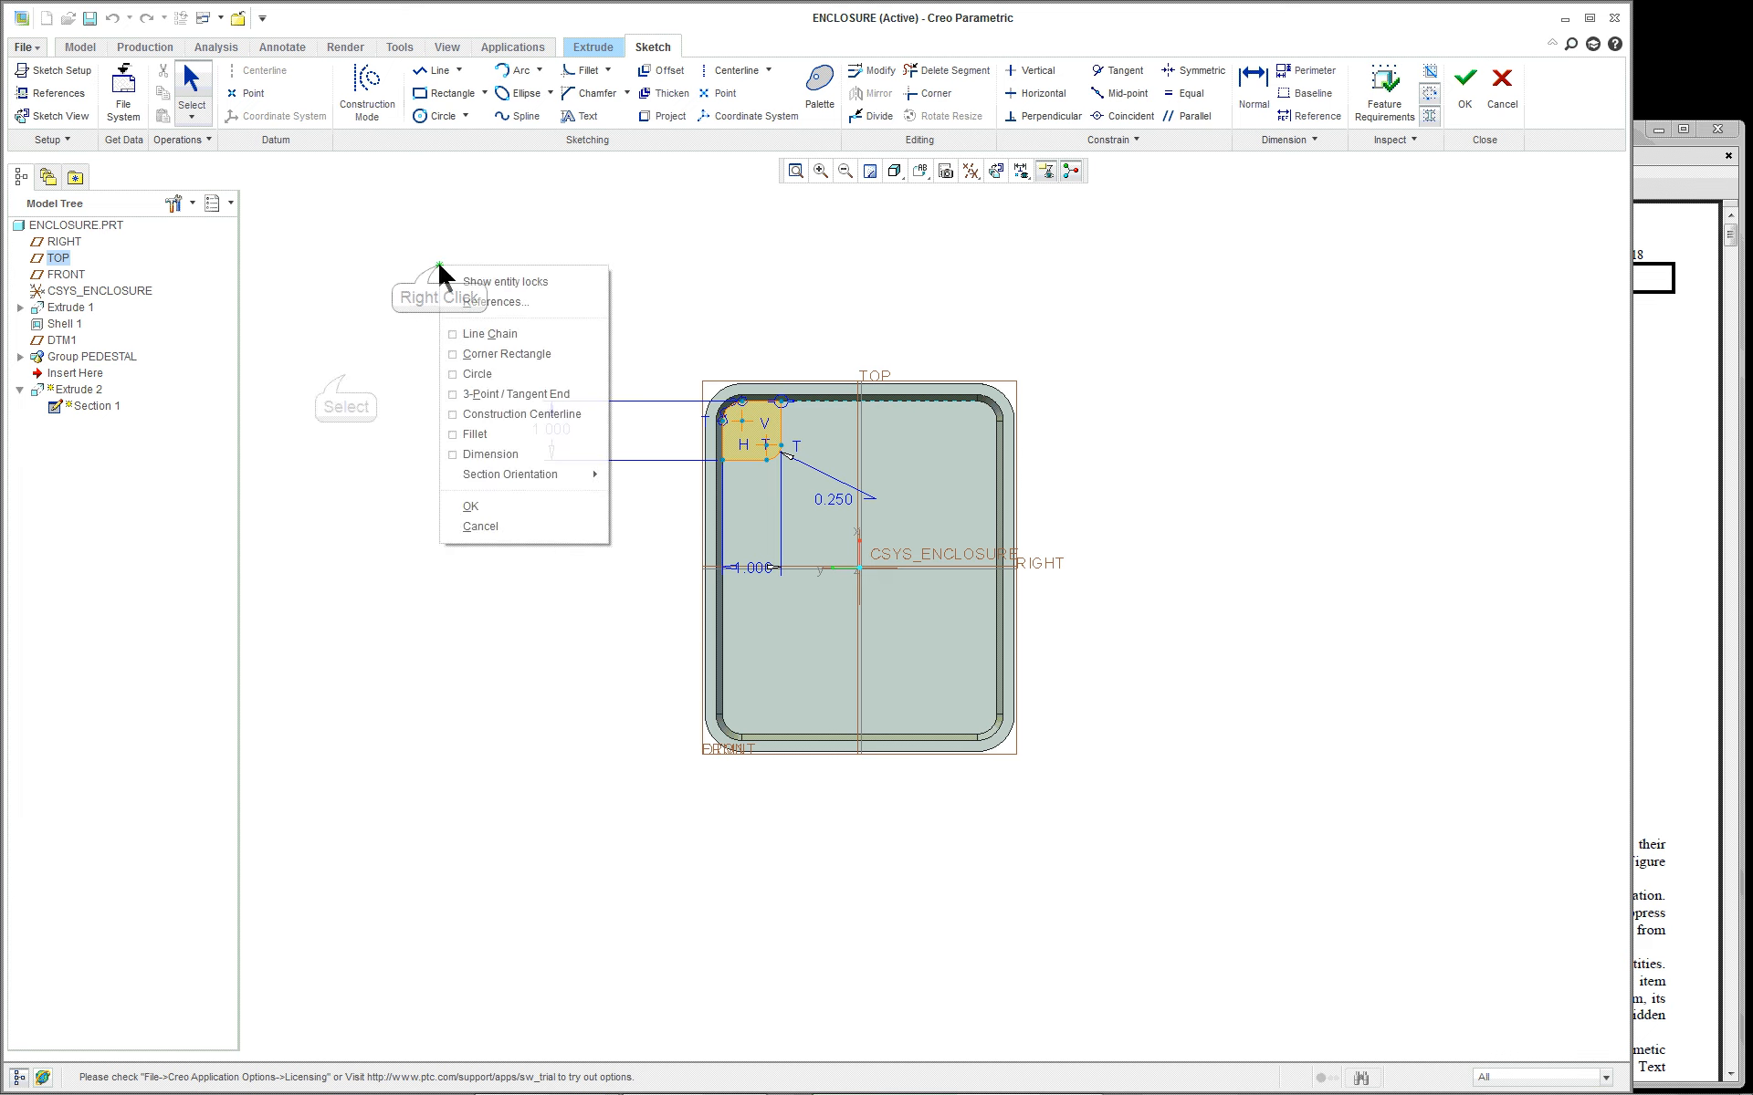
click(348, 382)
scroll(500, 391, down, 4)
scroll(504, 391, up, 3)
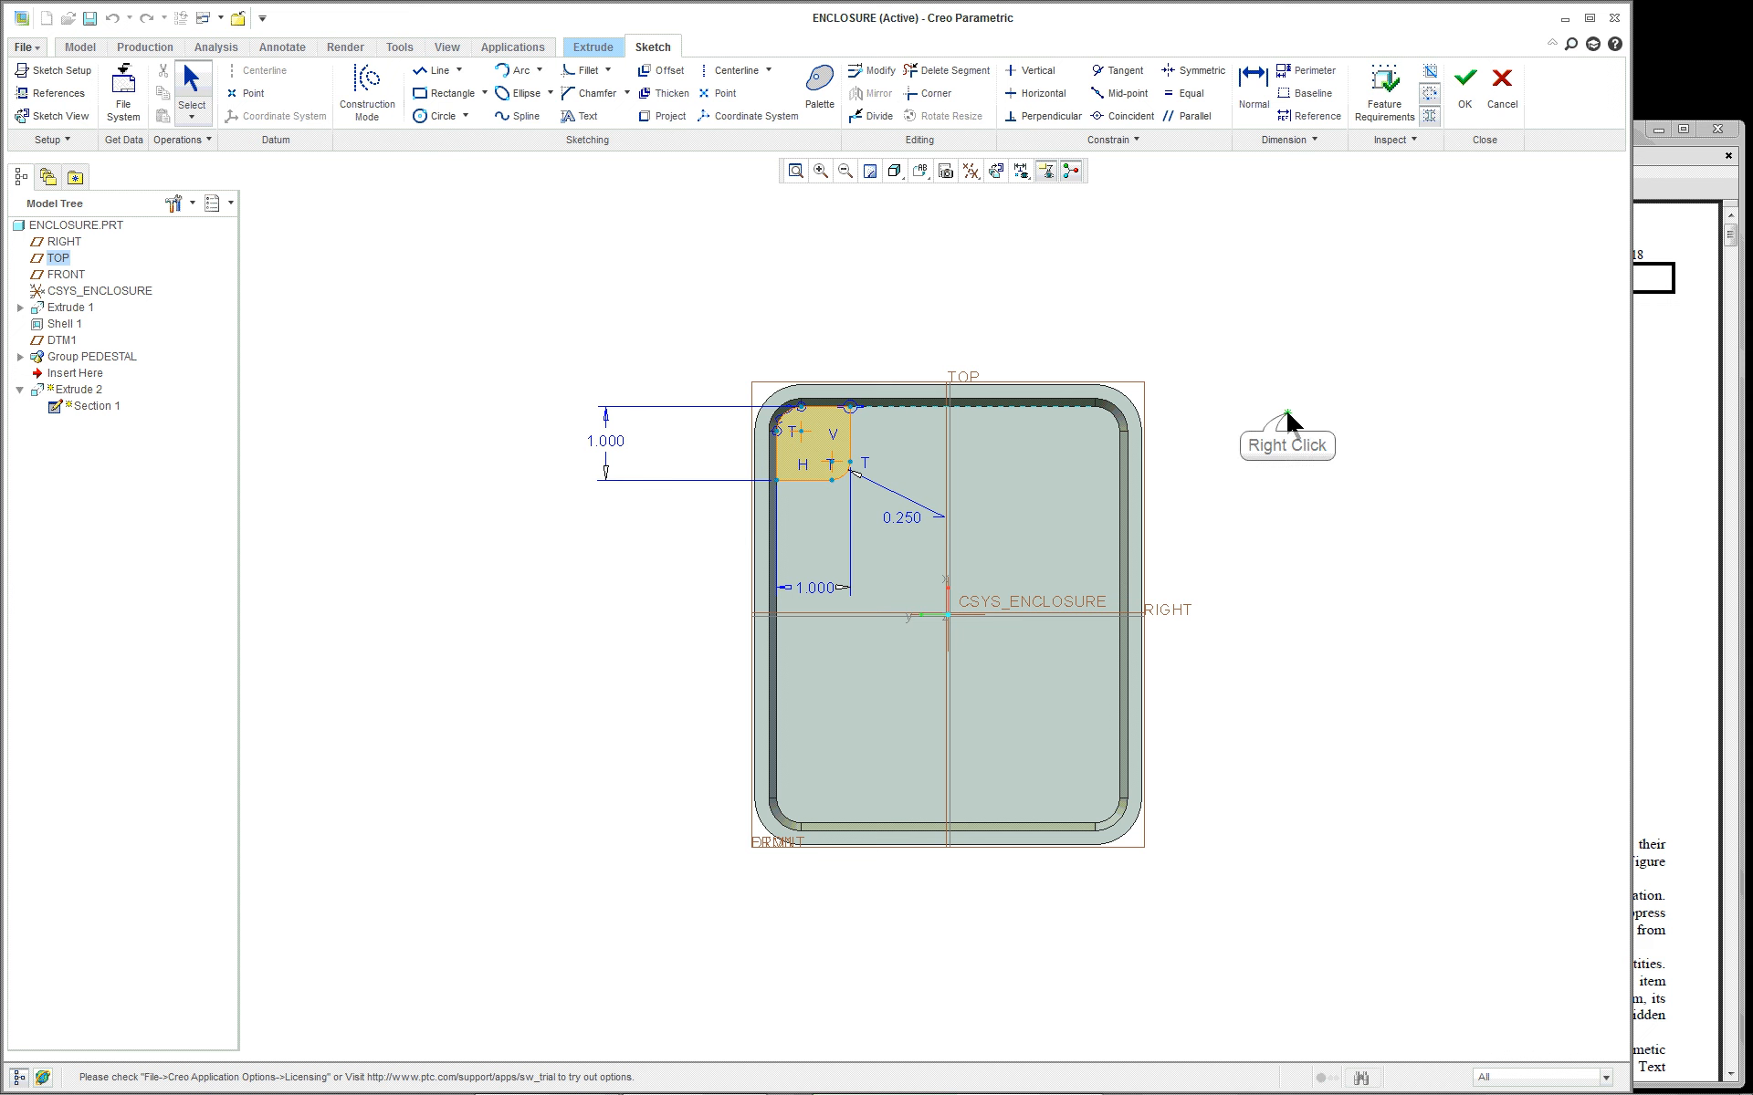
right_click(1290, 418)
mouse_move(1352, 623)
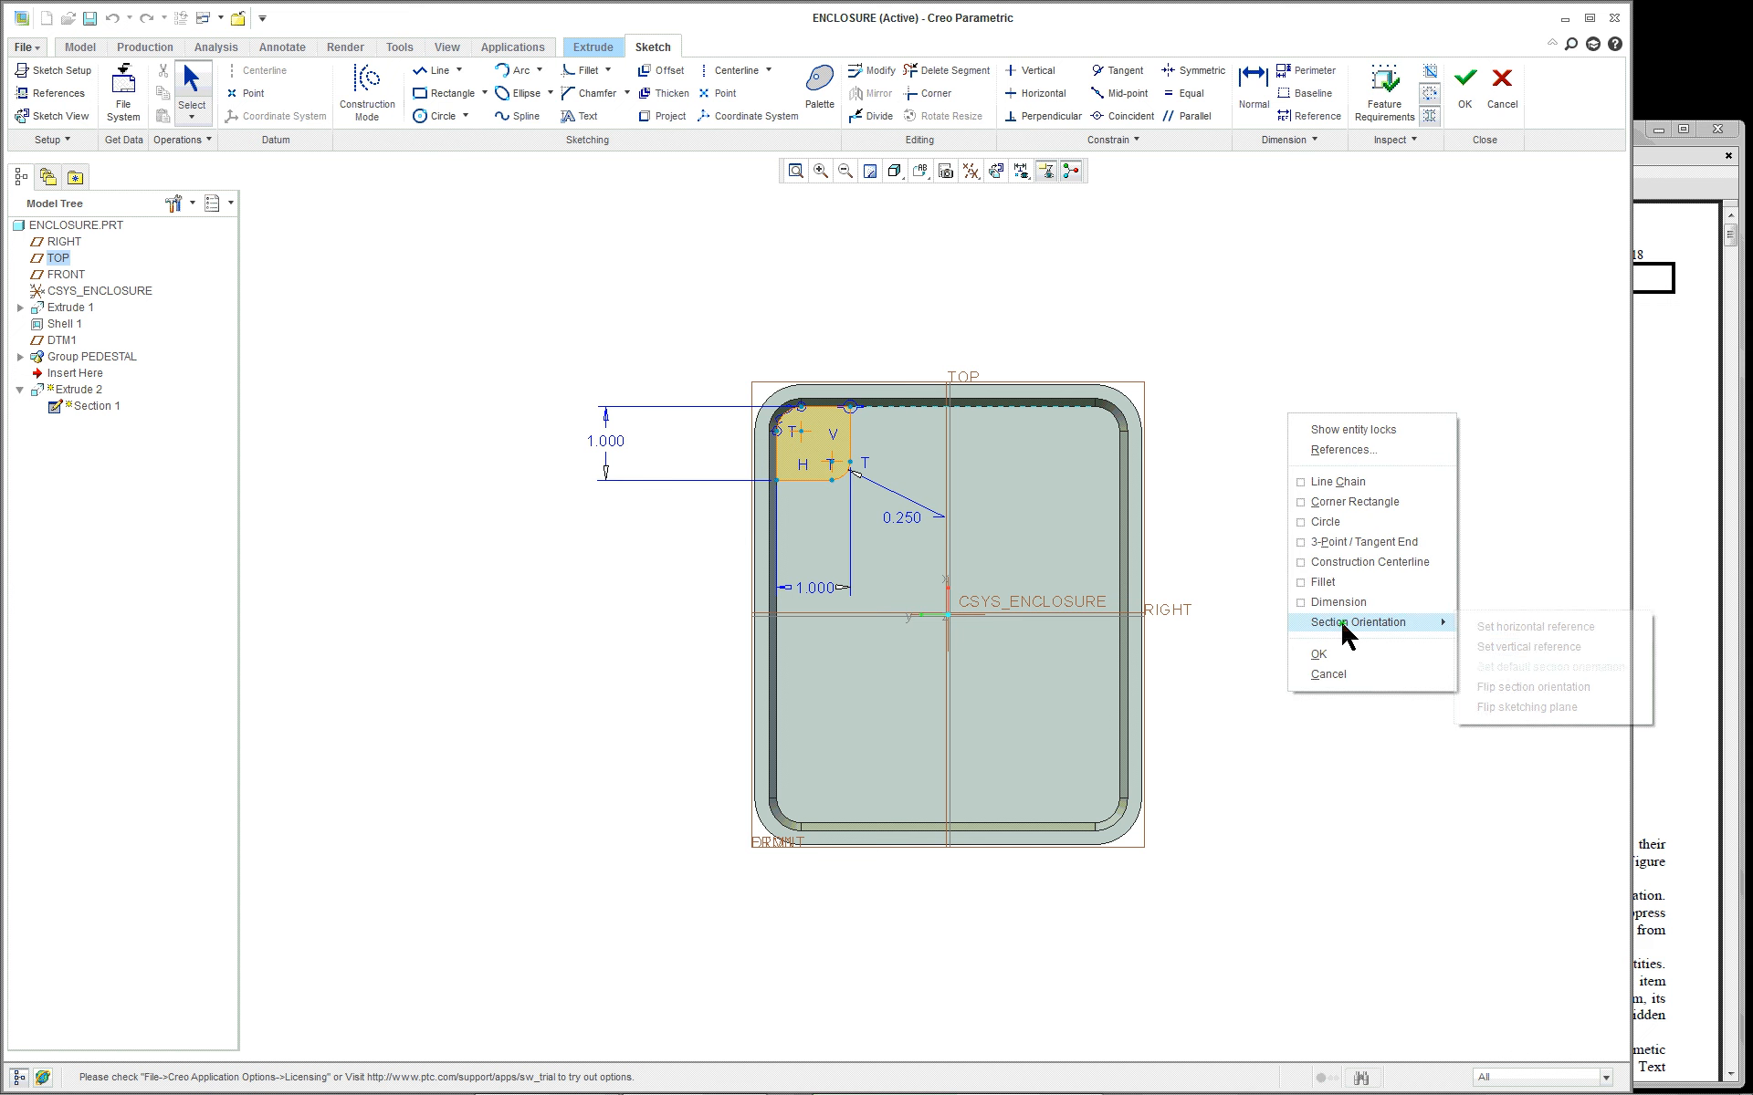
click(1549, 647)
click(1170, 614)
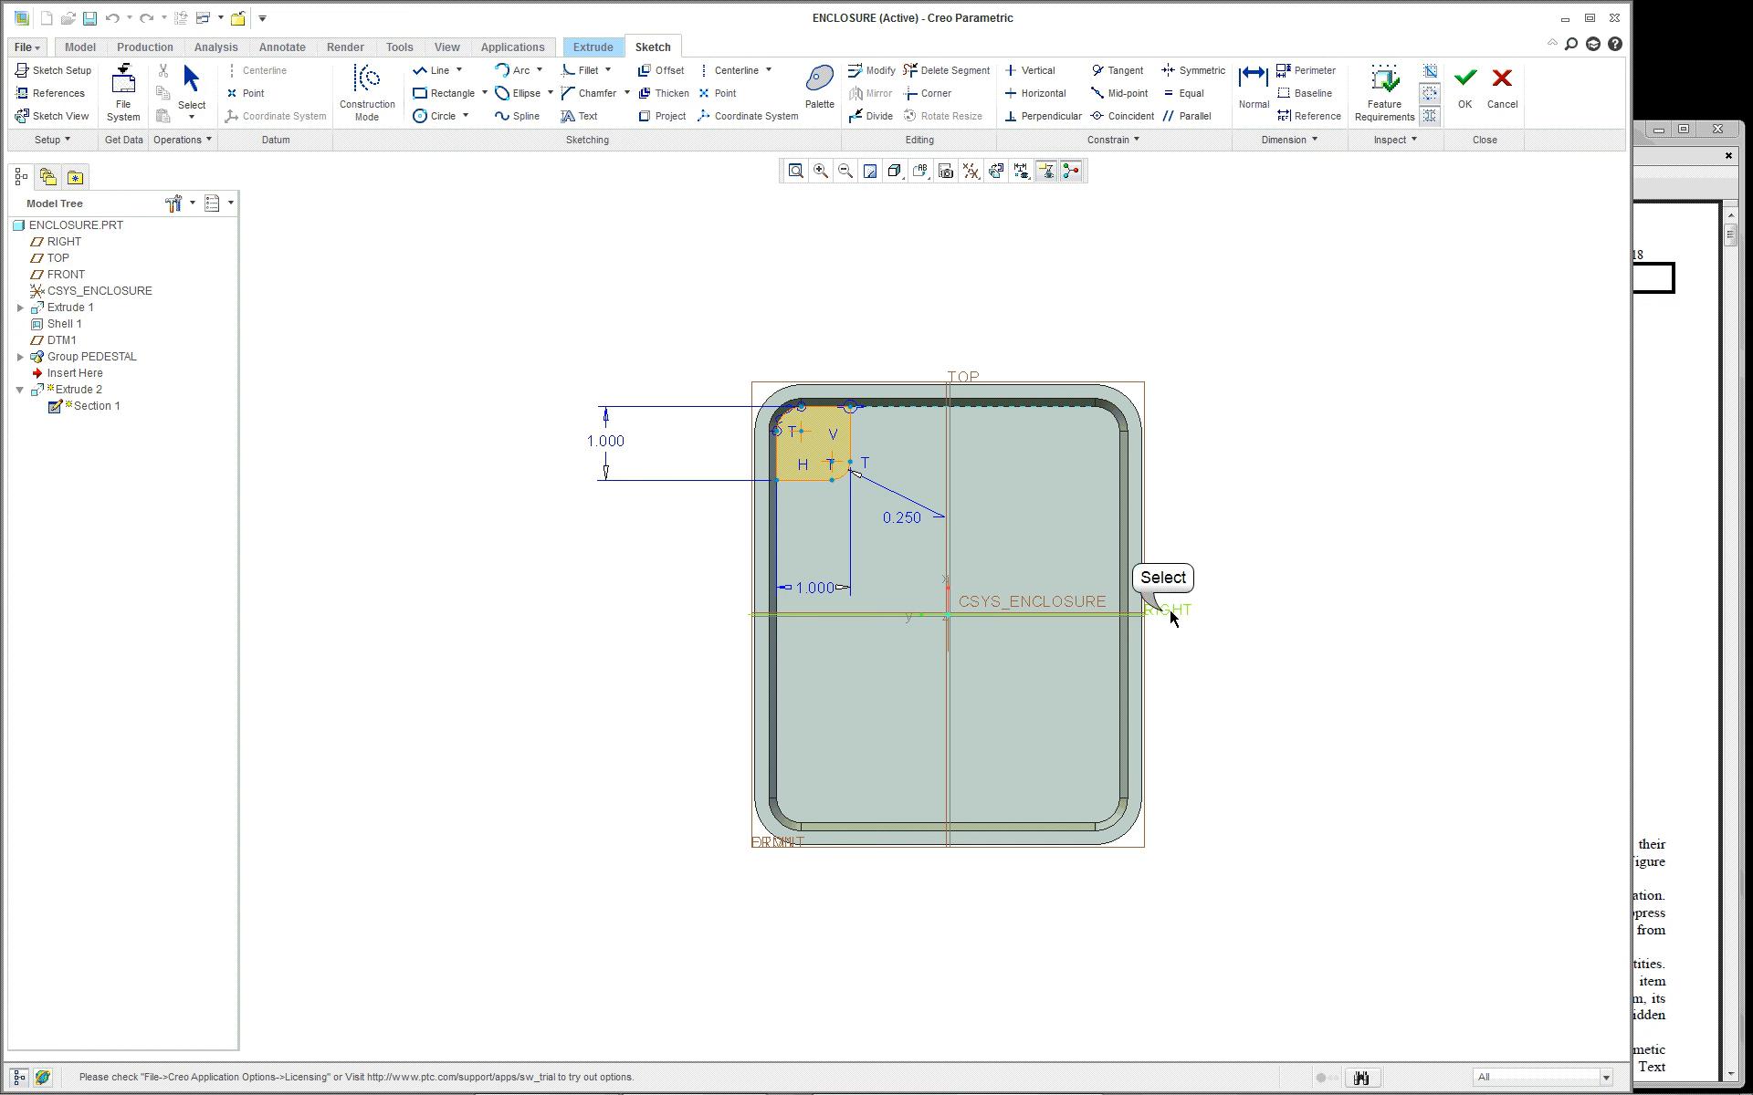
click(1164, 616)
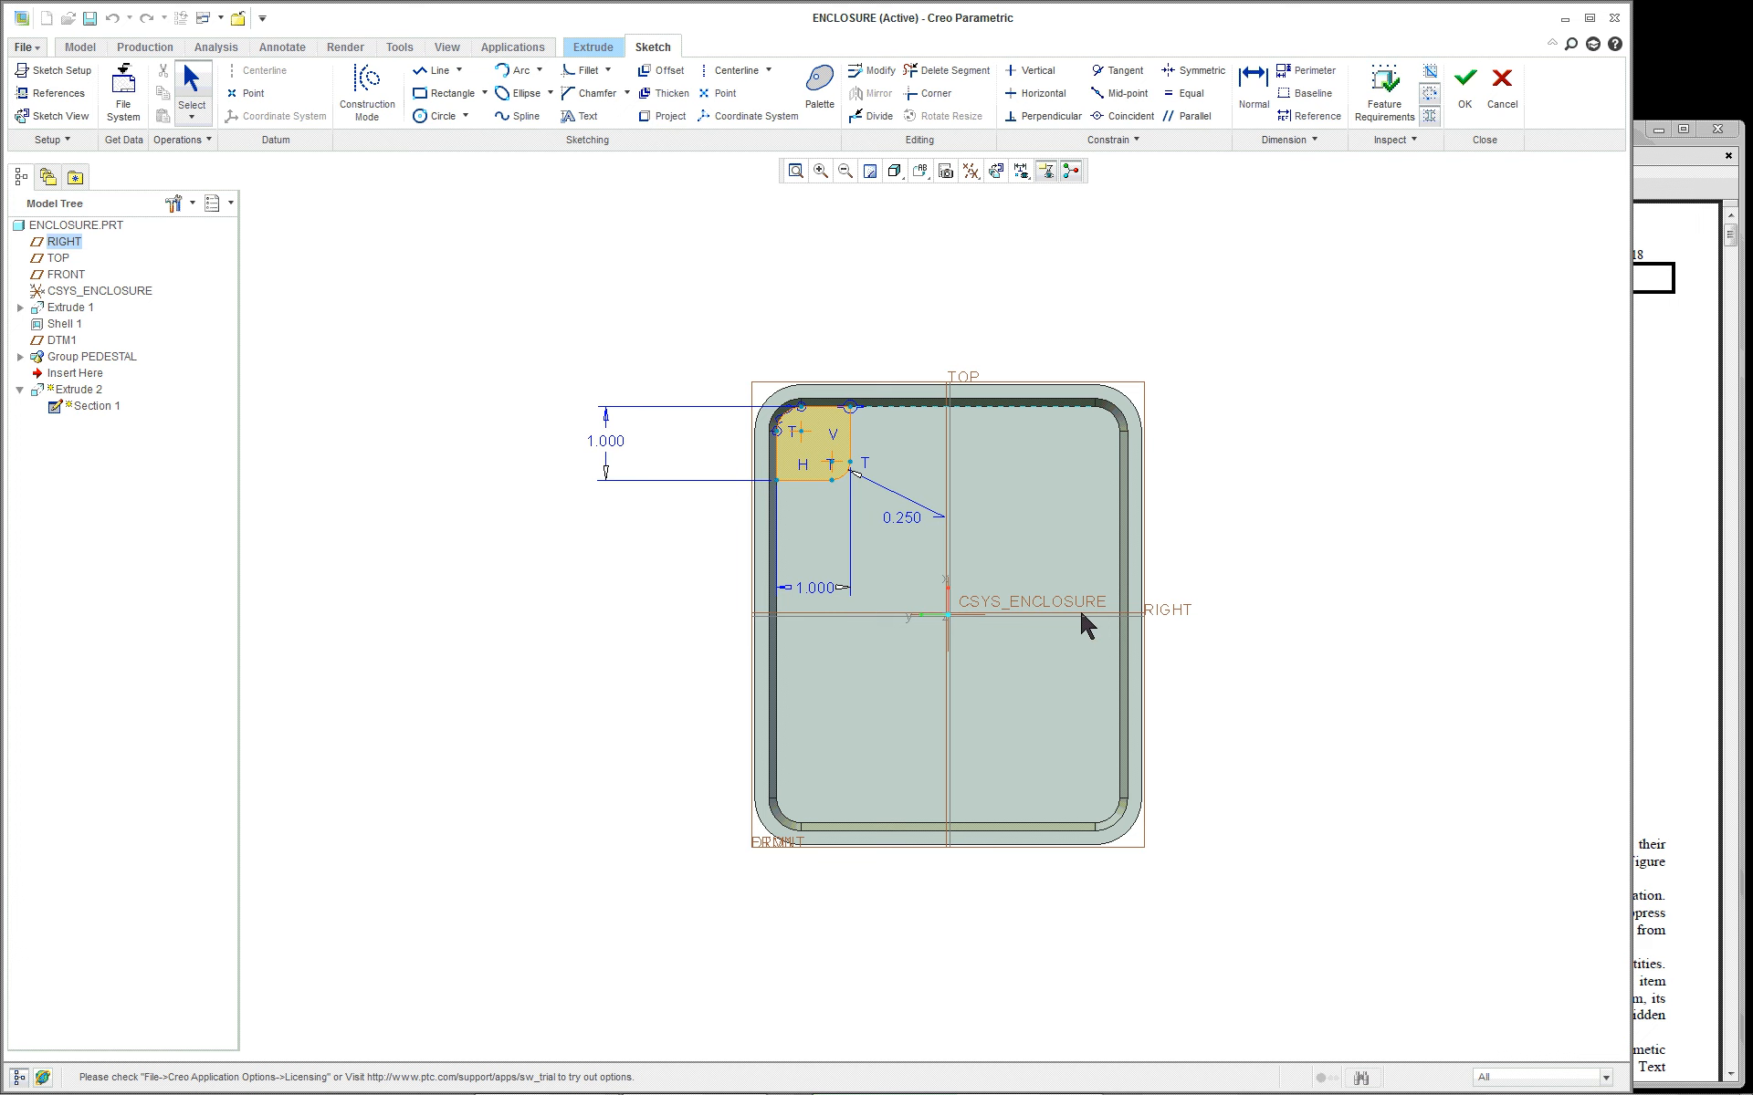
Orient the model to the default 3D view and examine the pedestal section in the enclosure's corner
key(ctrl+d)
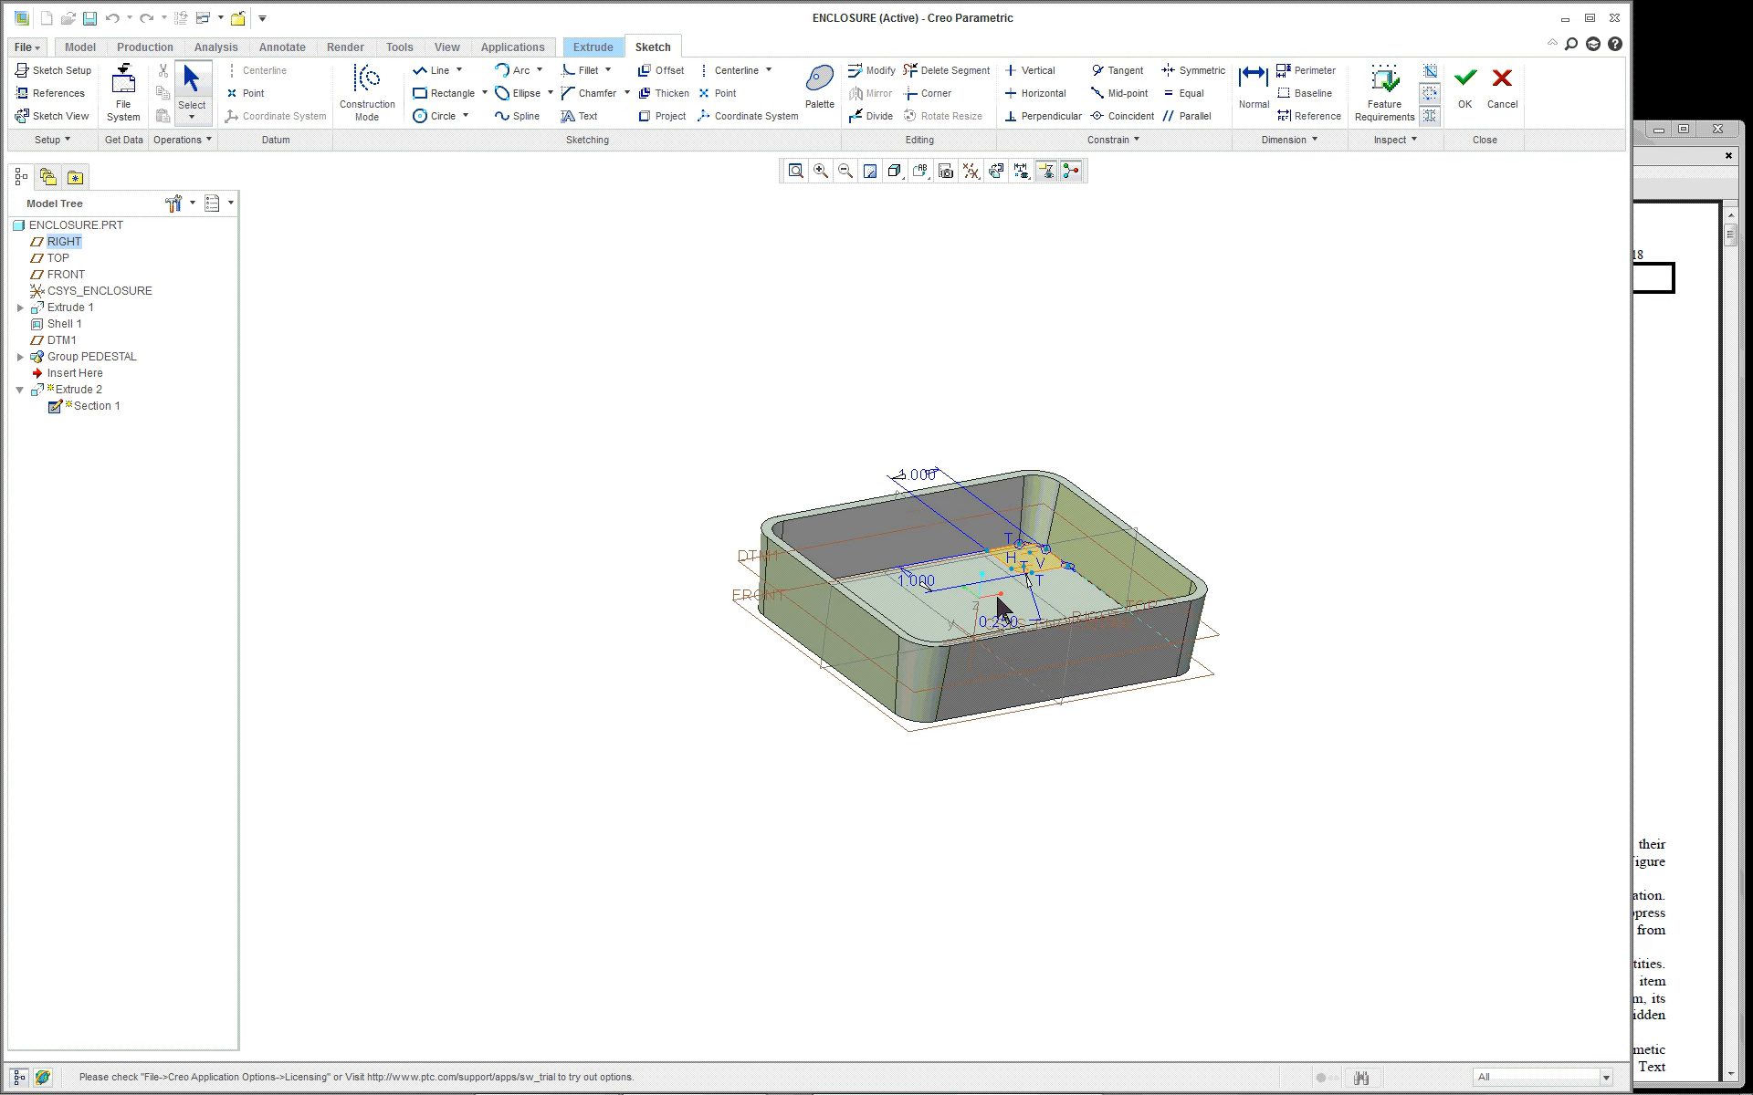
middle_drag(1178, 615, 1166, 627)
scroll(1160, 569, up, 3)
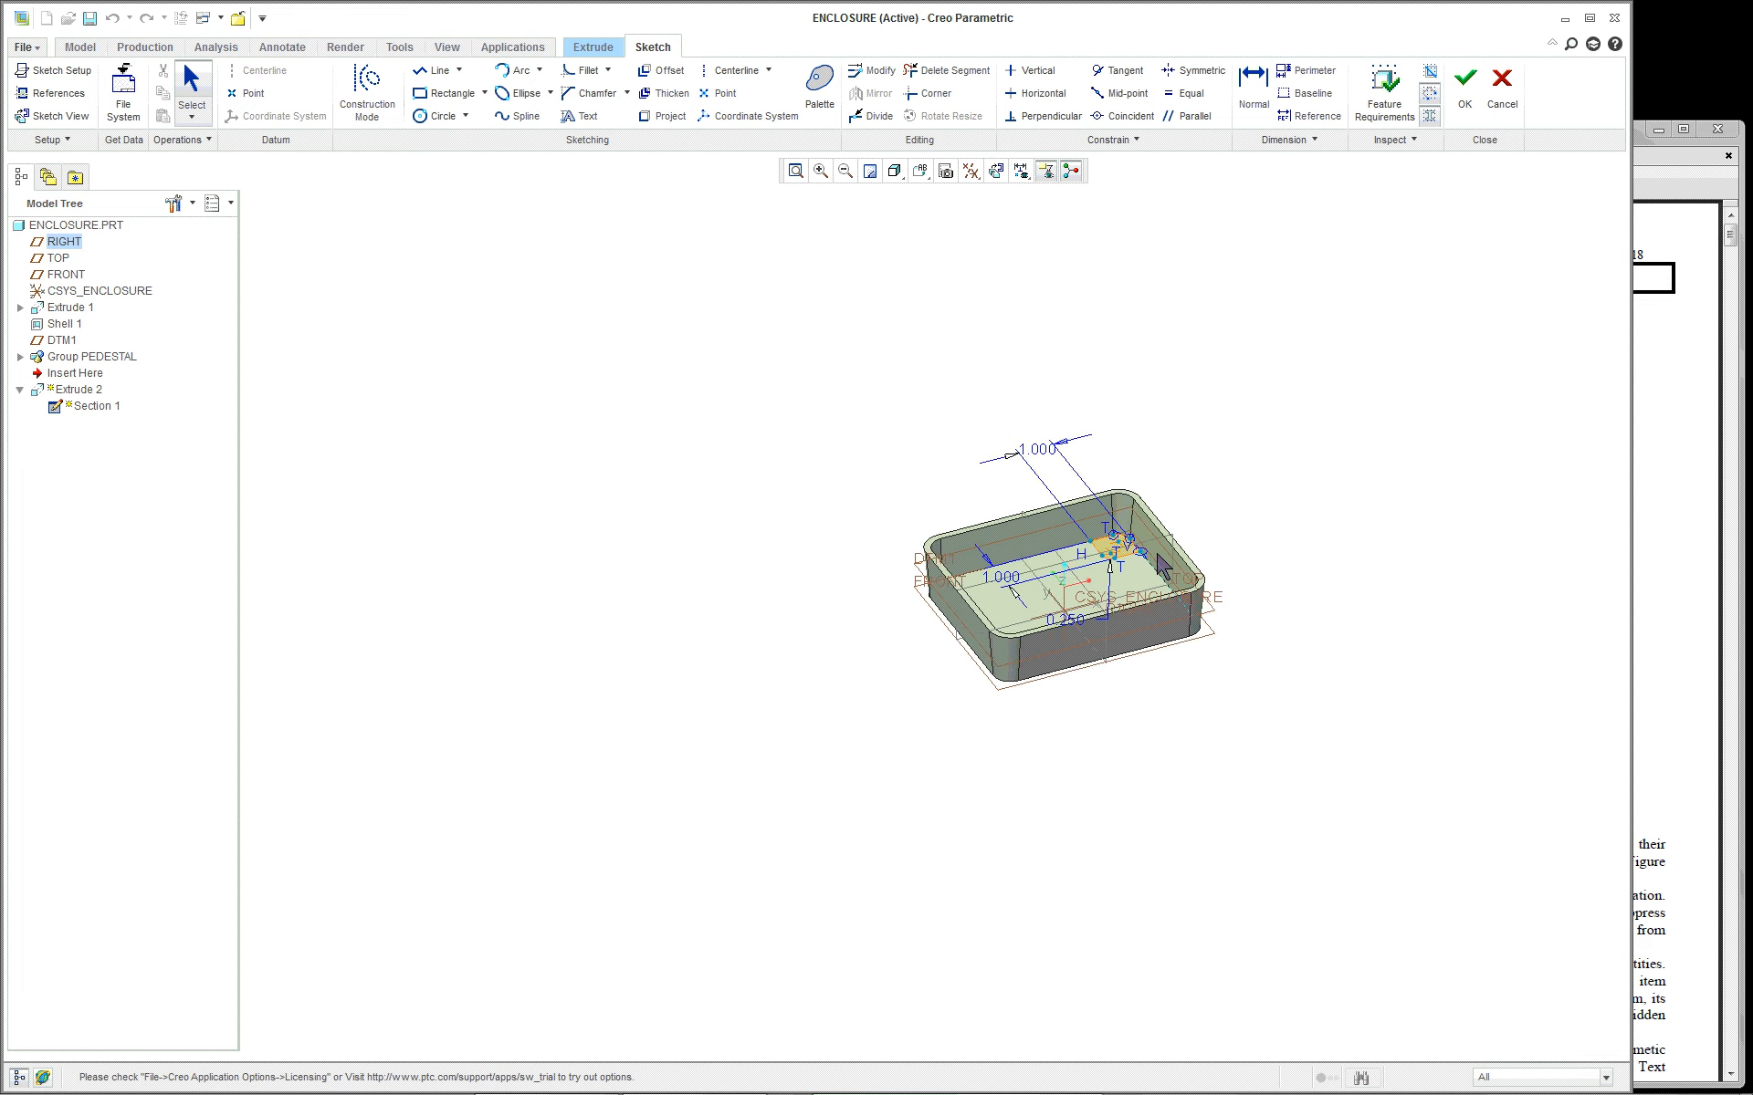
scroll(1159, 567, down, 6)
scroll(1100, 434, down, 5)
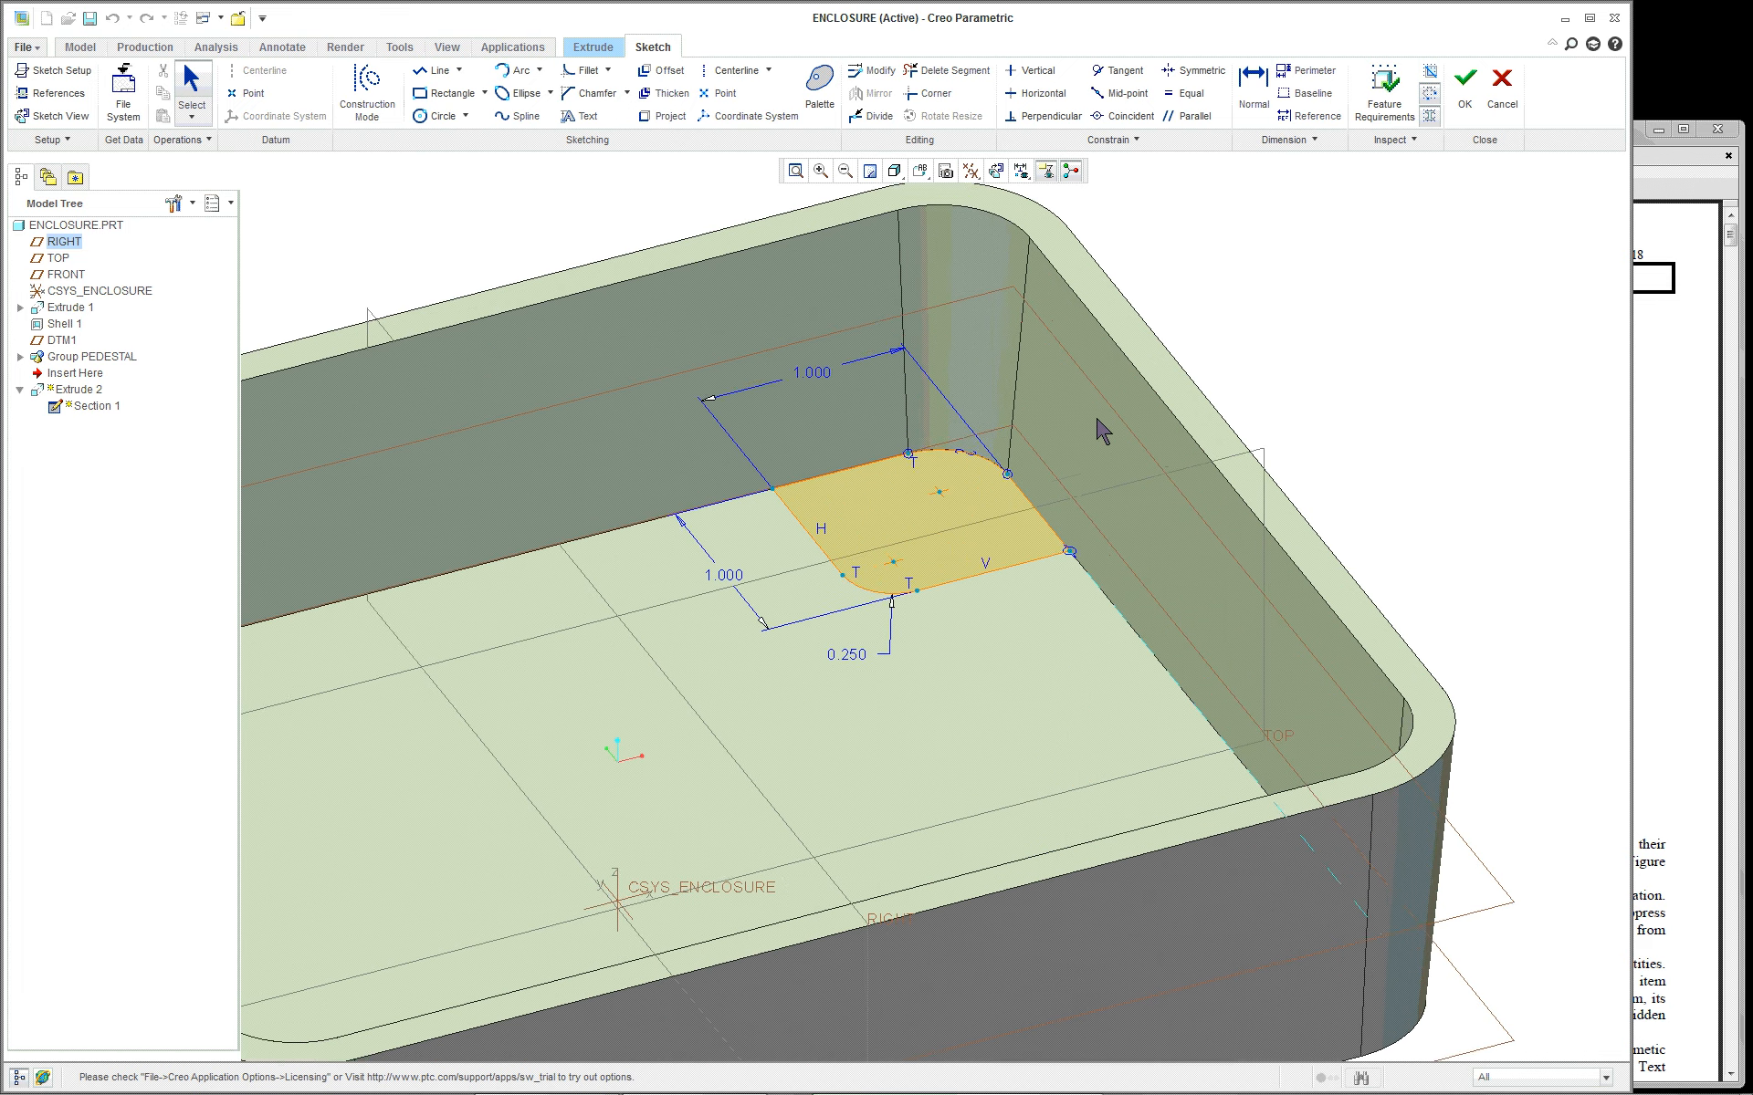
scroll(1100, 422, up, 5)
scroll(1095, 384, down, 3)
scroll(1087, 267, down, 1)
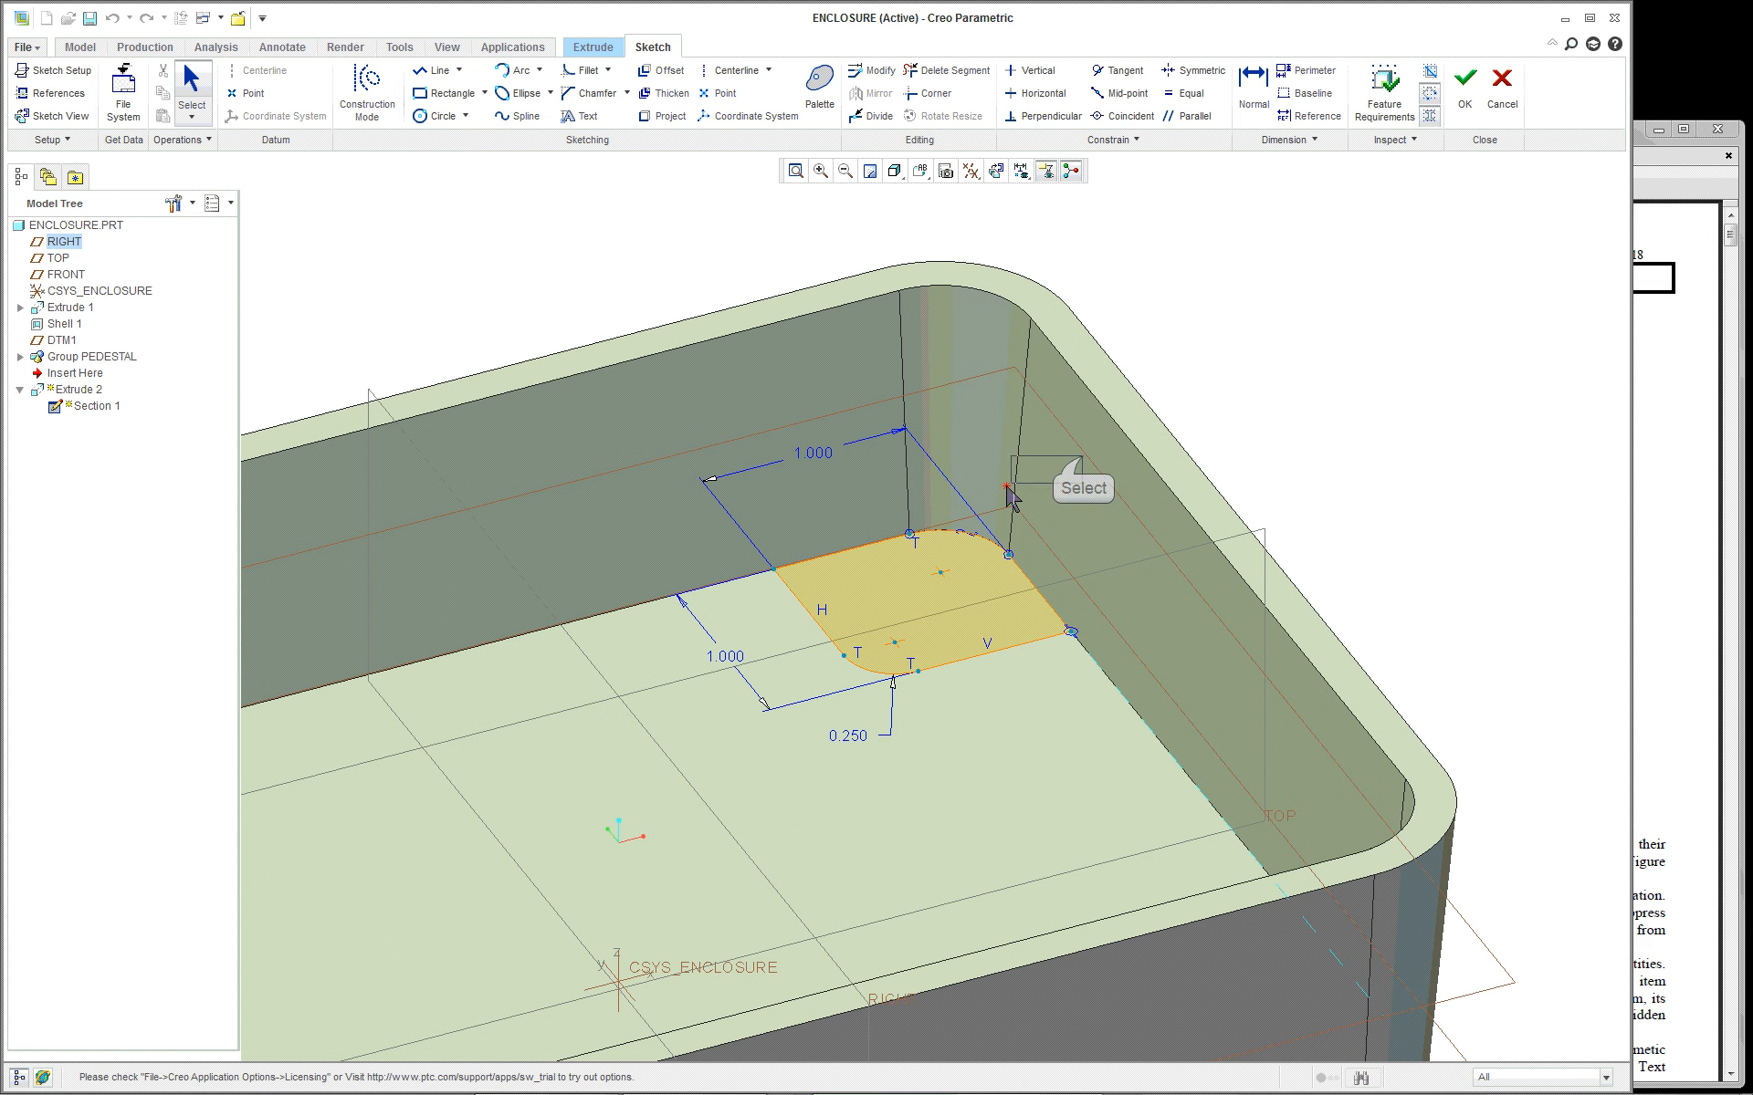
Delete all entities of the pedestal sketch, accepting that other features reference them
mouse_move(1022, 452)
mouse_down()
mouse_move(716, 728)
mouse_move(741, 794)
mouse_up()
key(Delete)
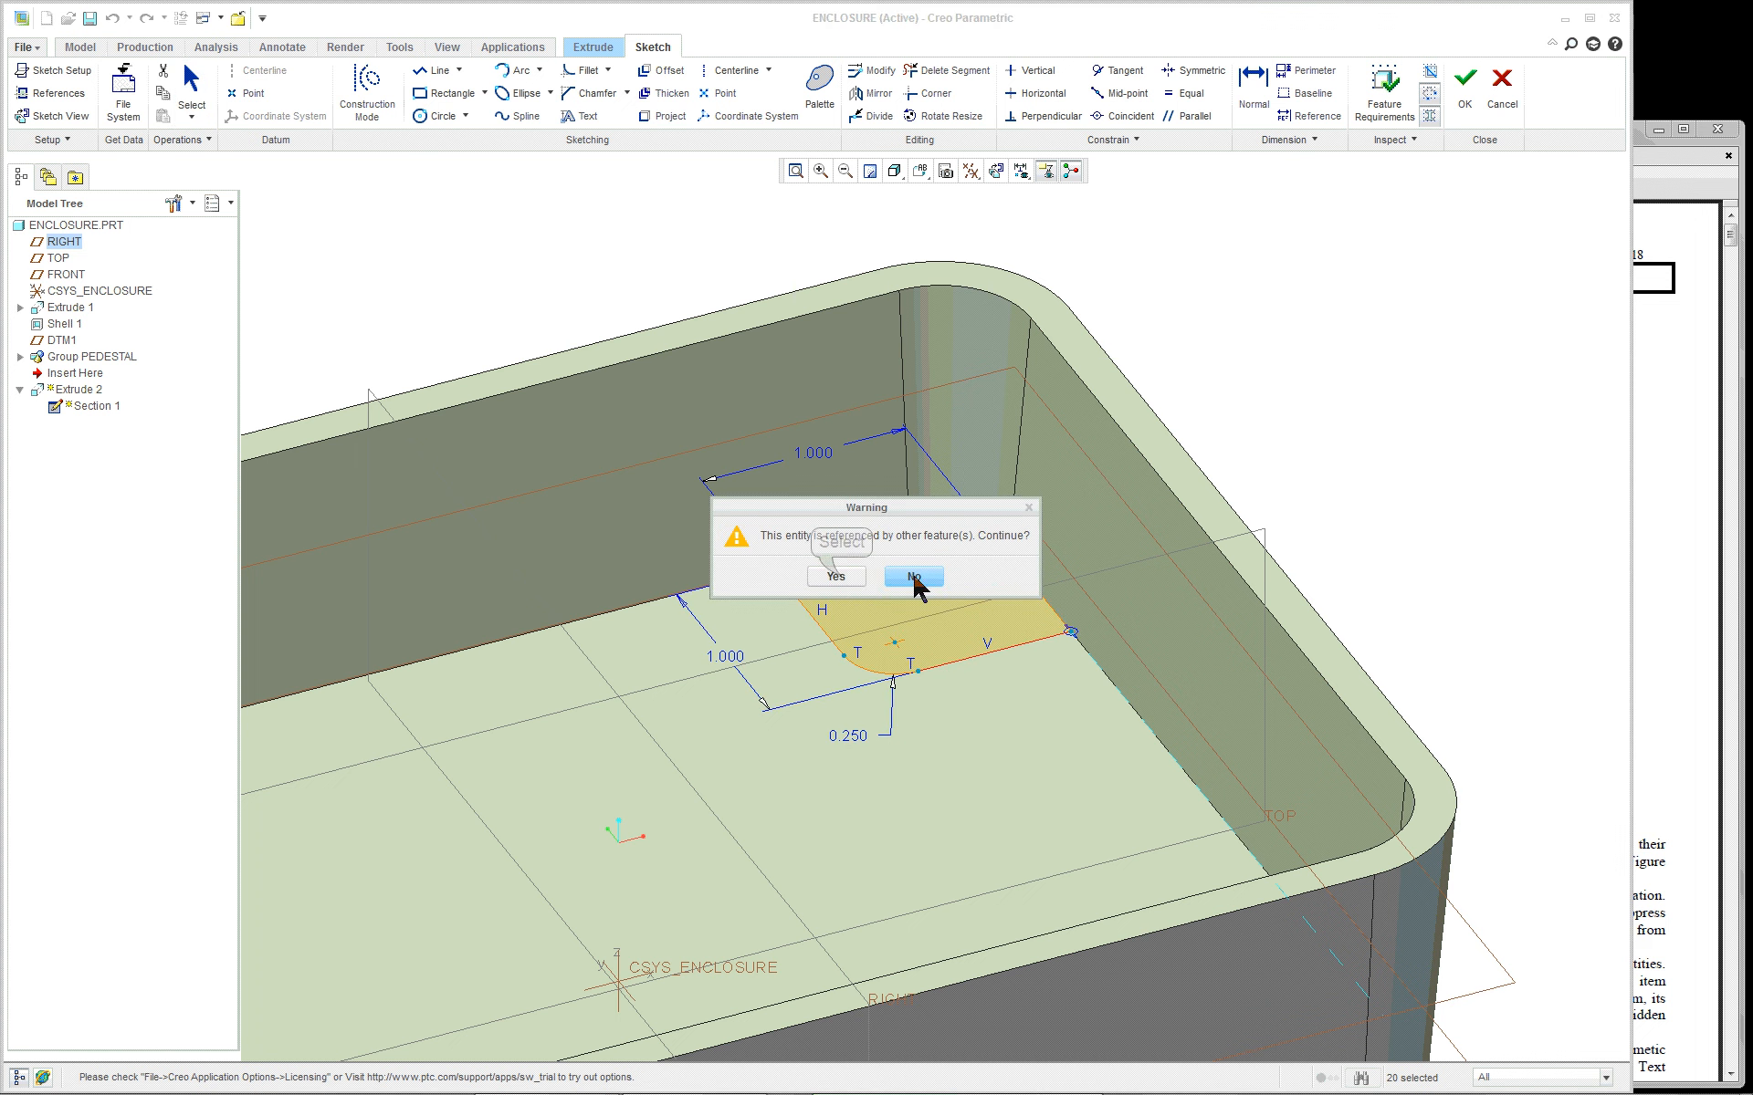
click(885, 579)
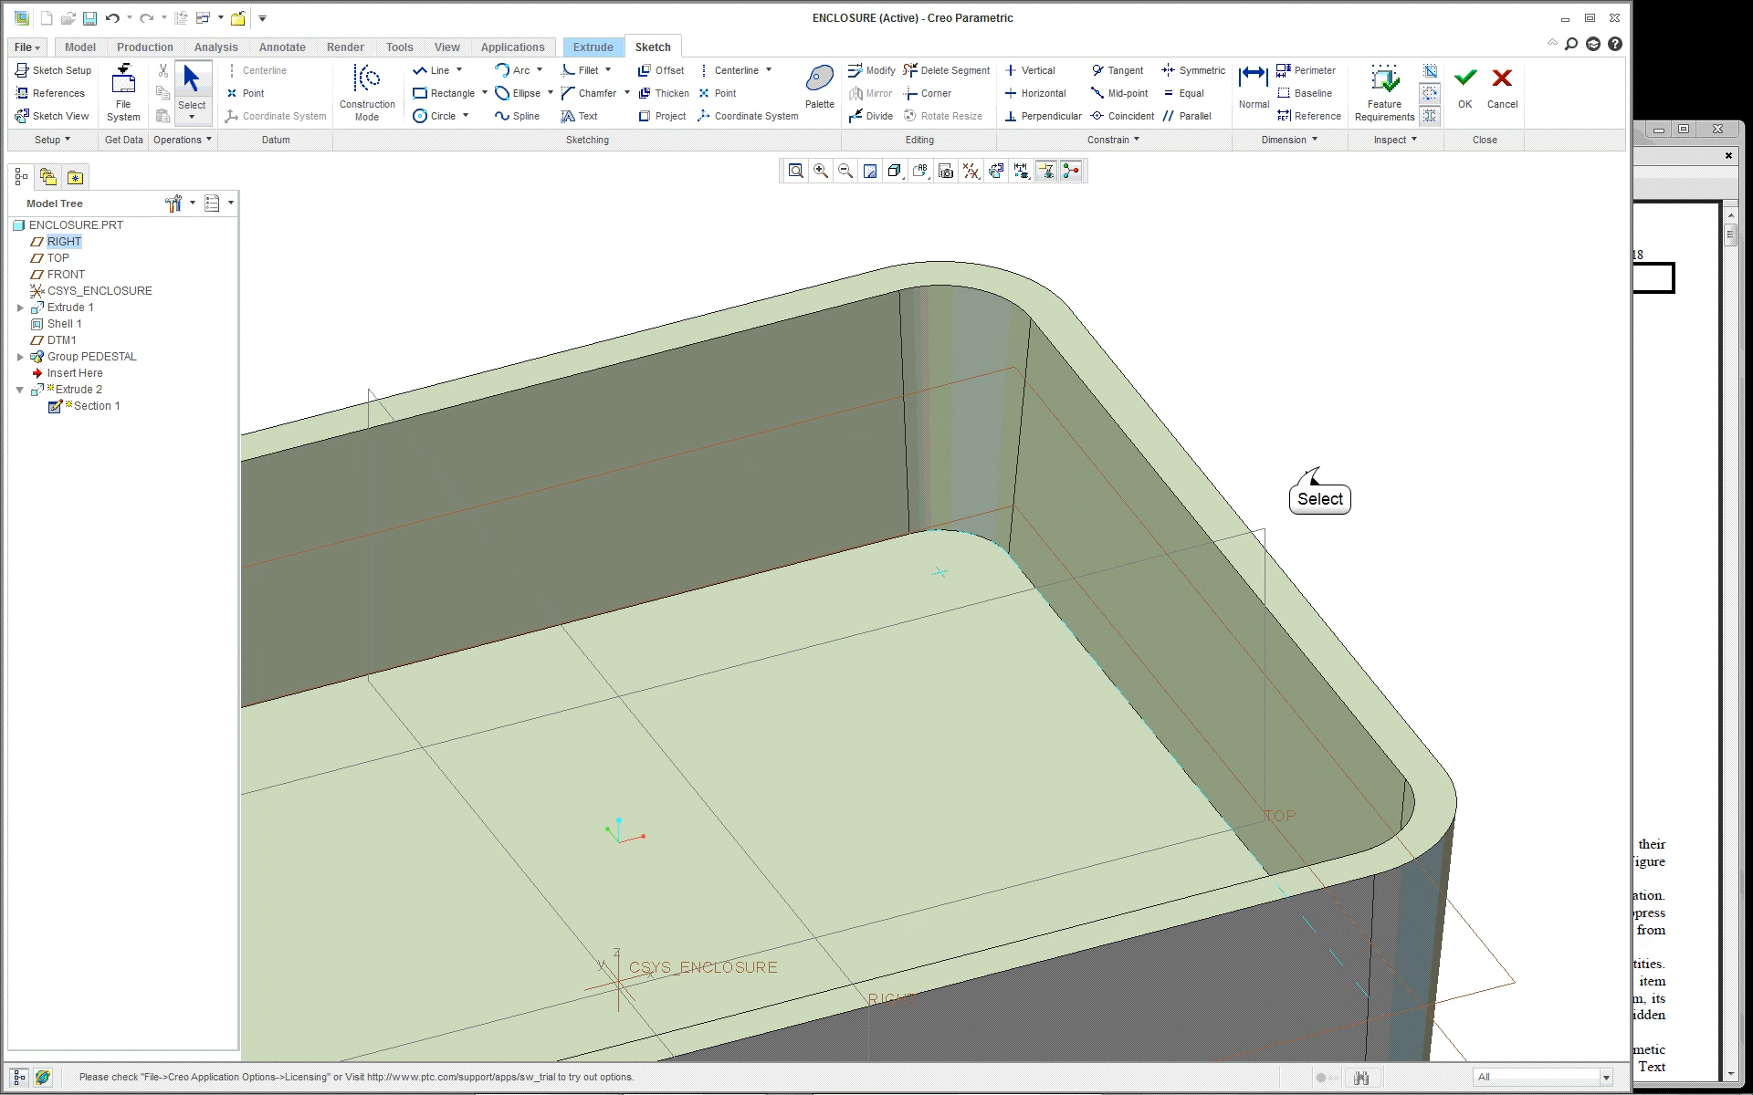
Open the sketch references and try to add the enclosure's inner floor edge beside the rounded corner
right_click(459, 216)
click(496, 241)
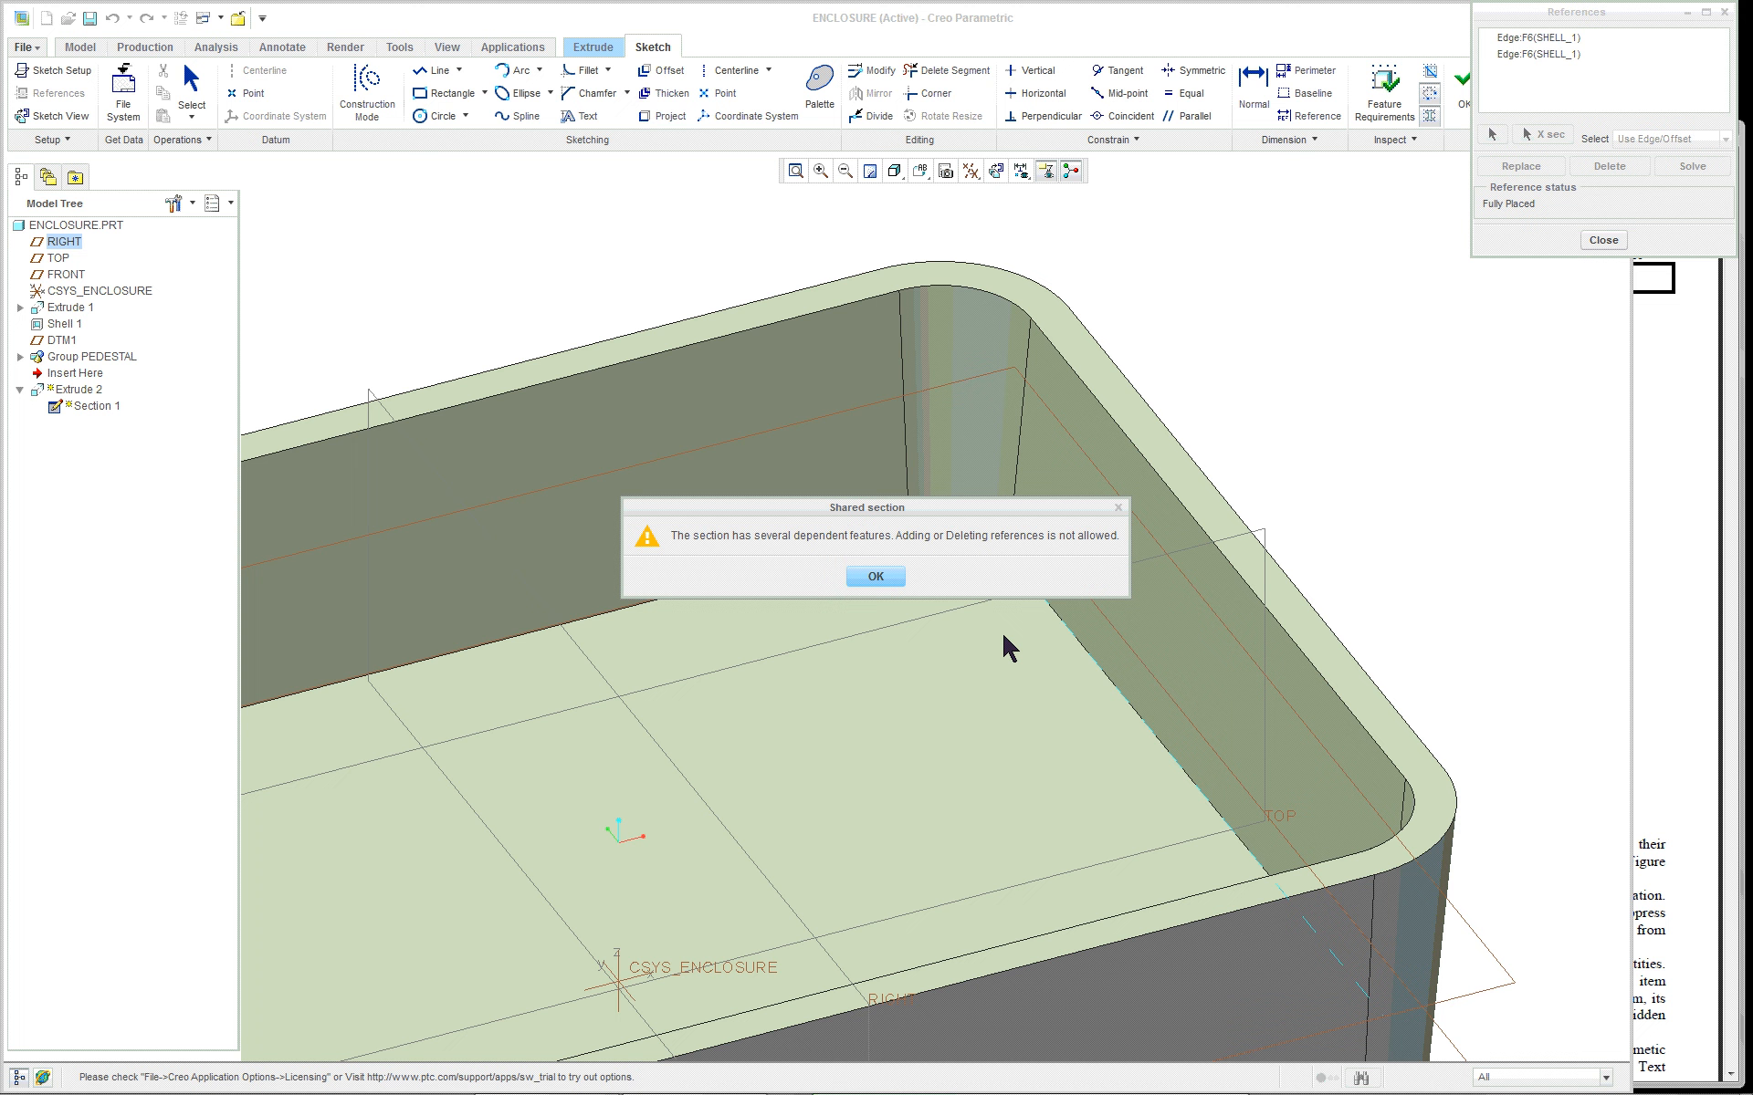
click(880, 580)
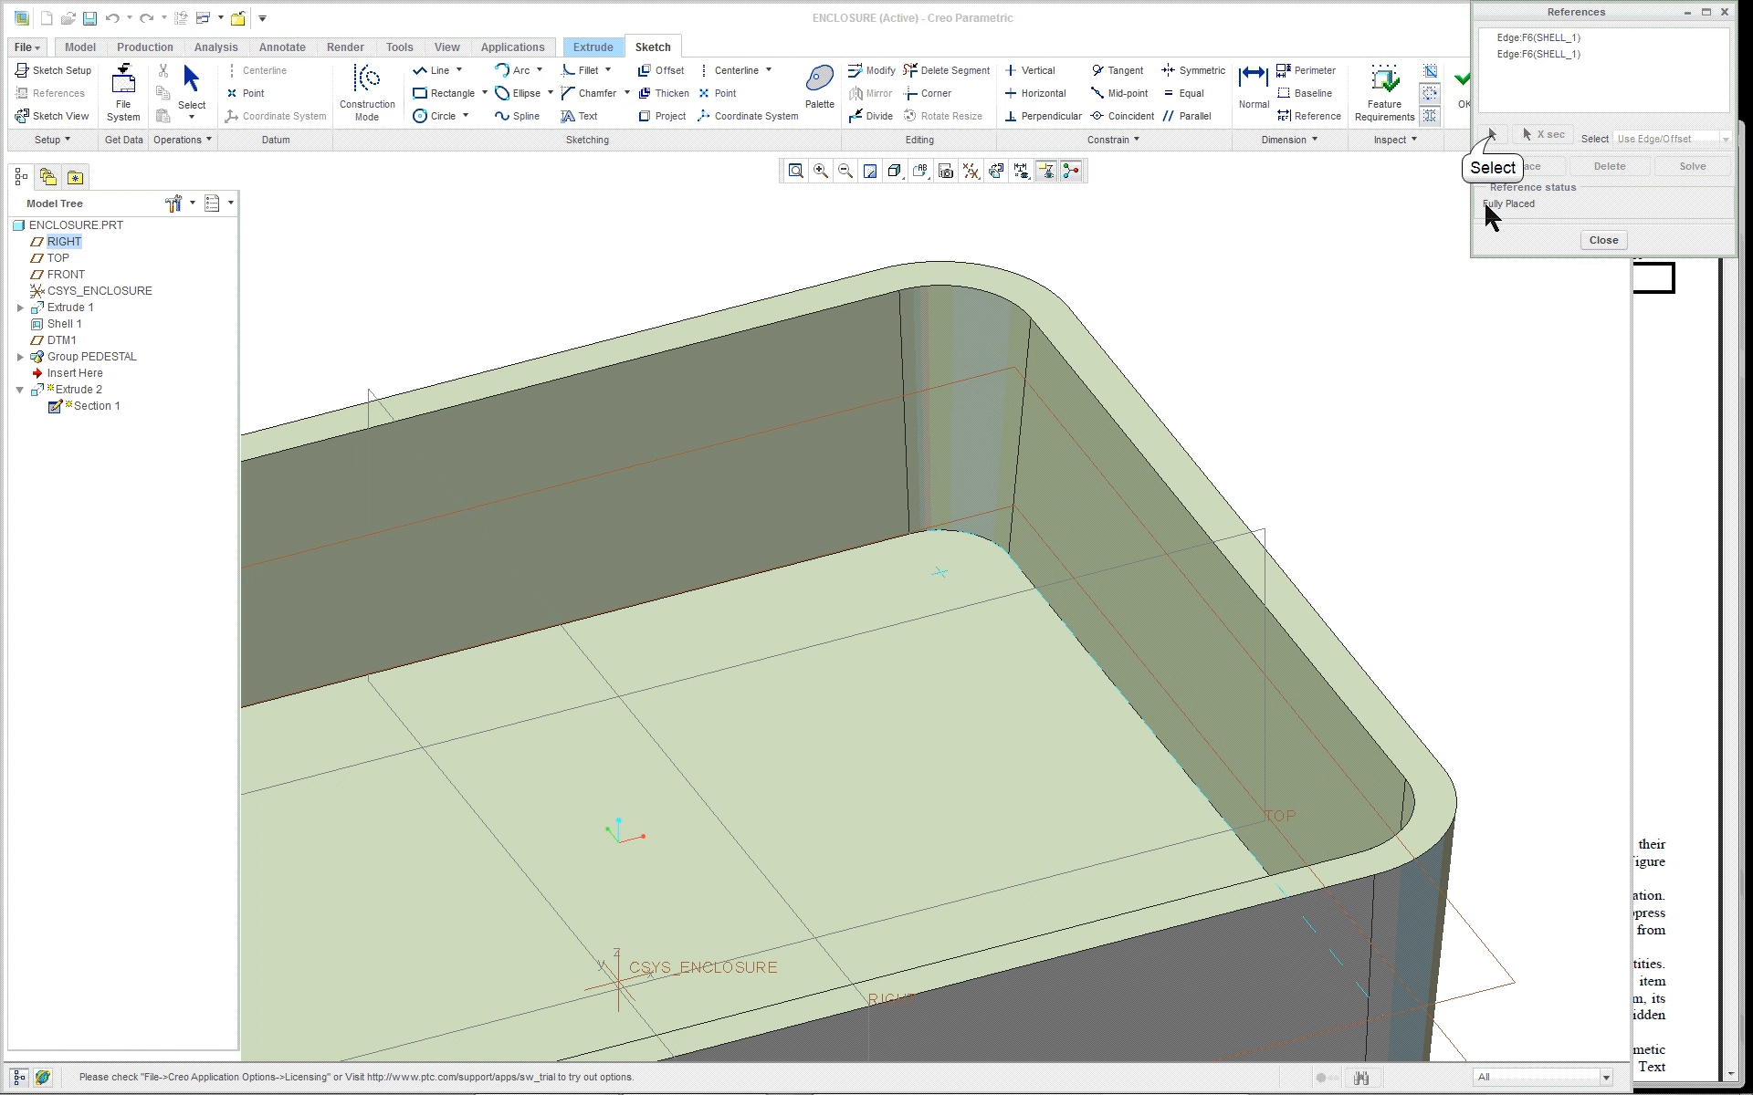
click(823, 557)
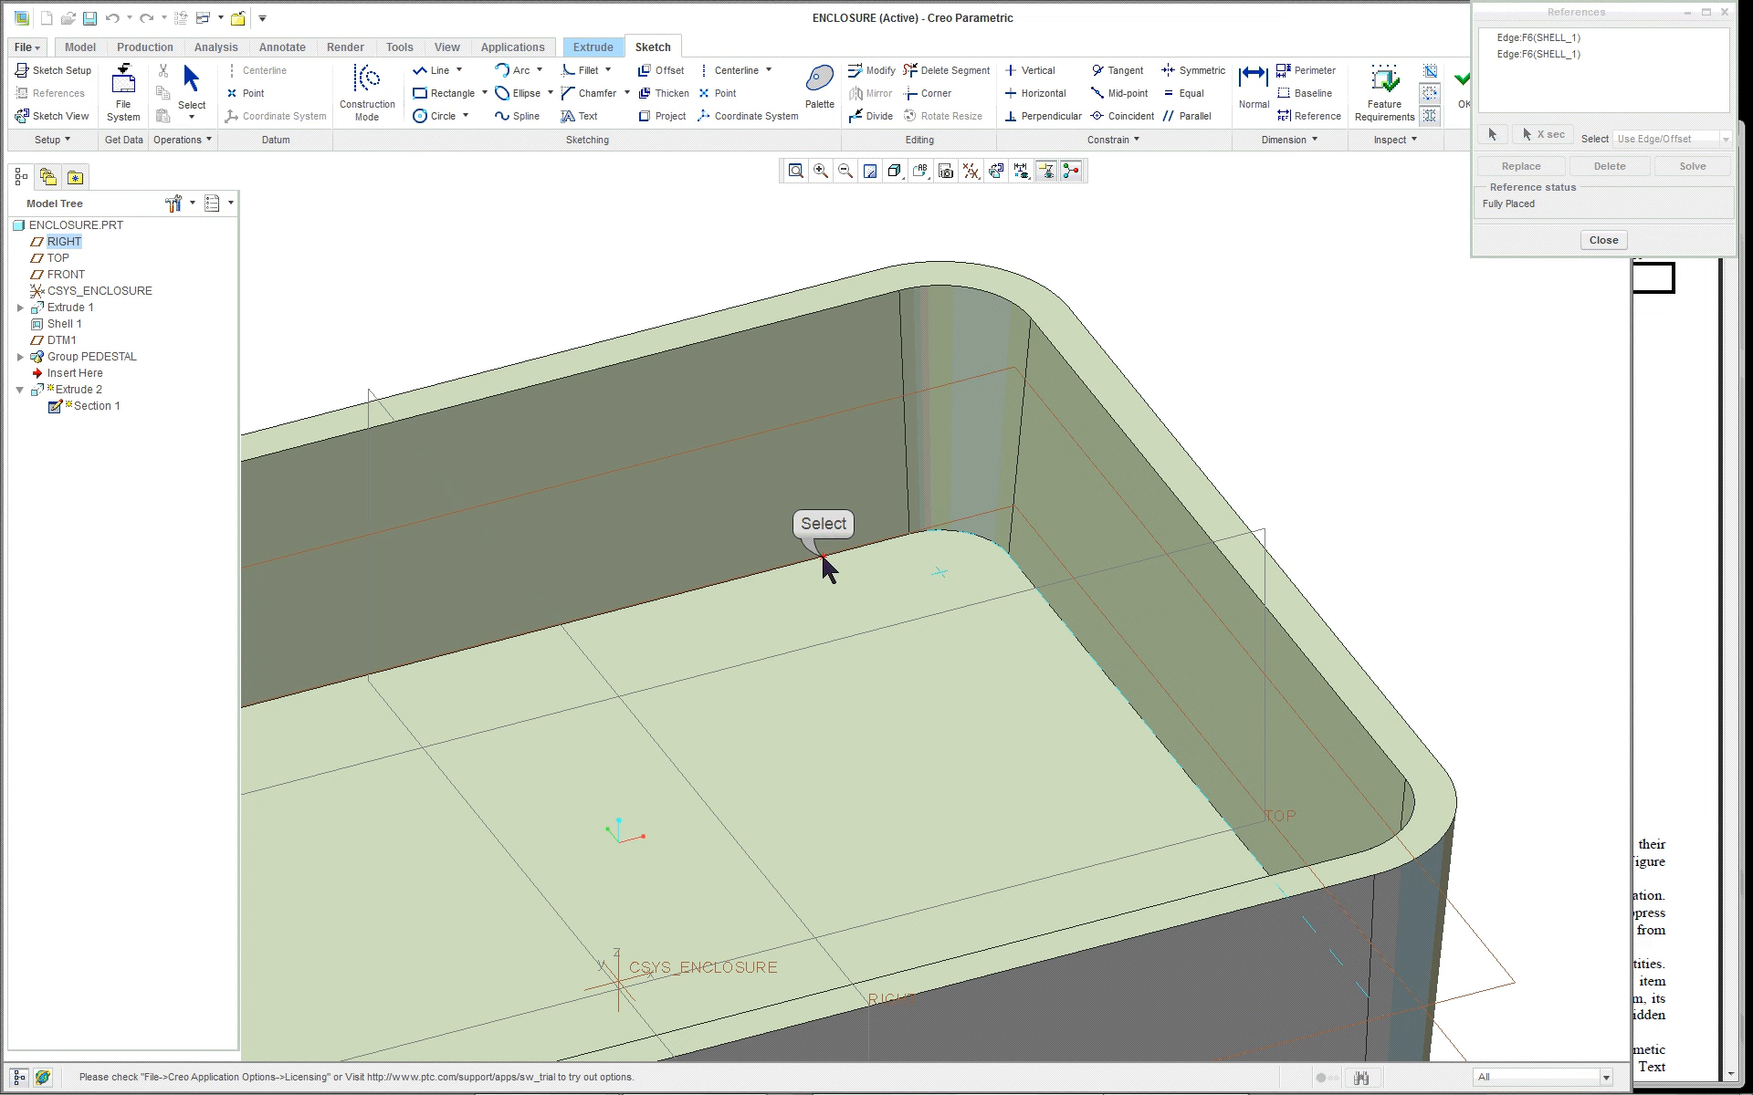
click(1513, 988)
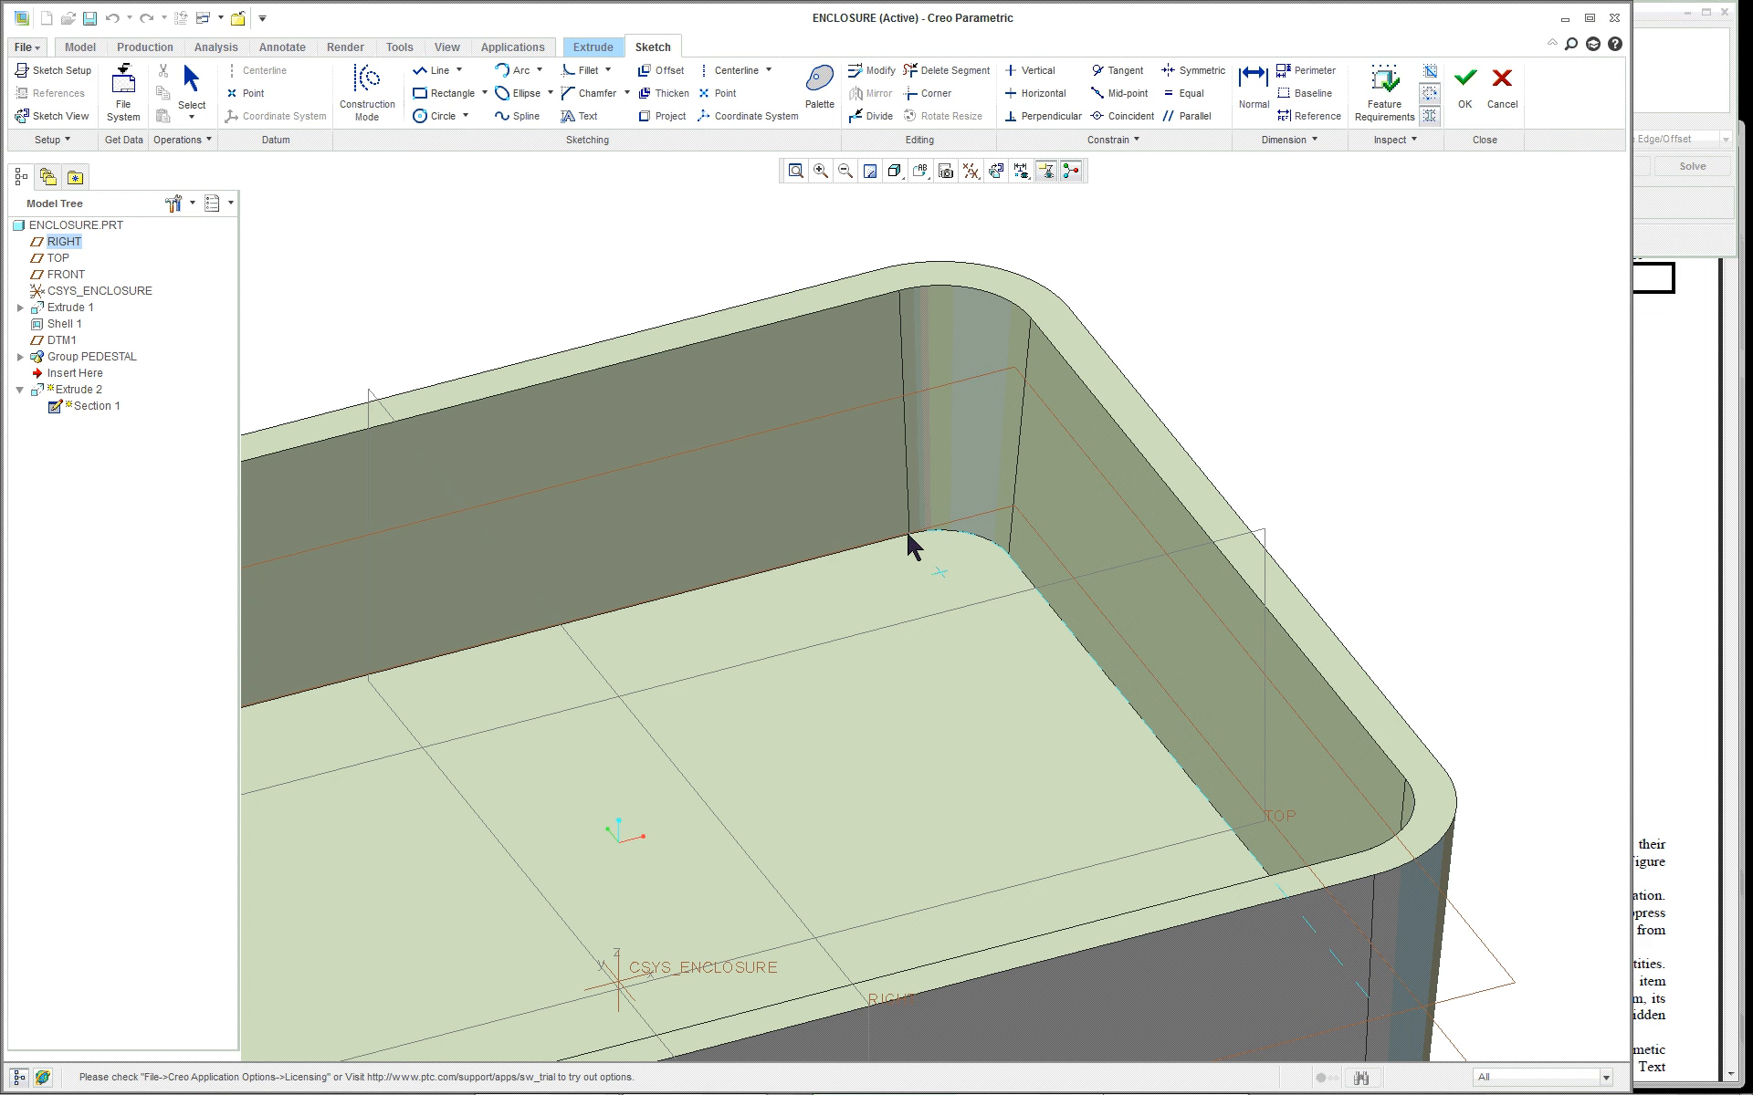
scroll(900, 575, down, 3)
scroll(900, 575, up, 5)
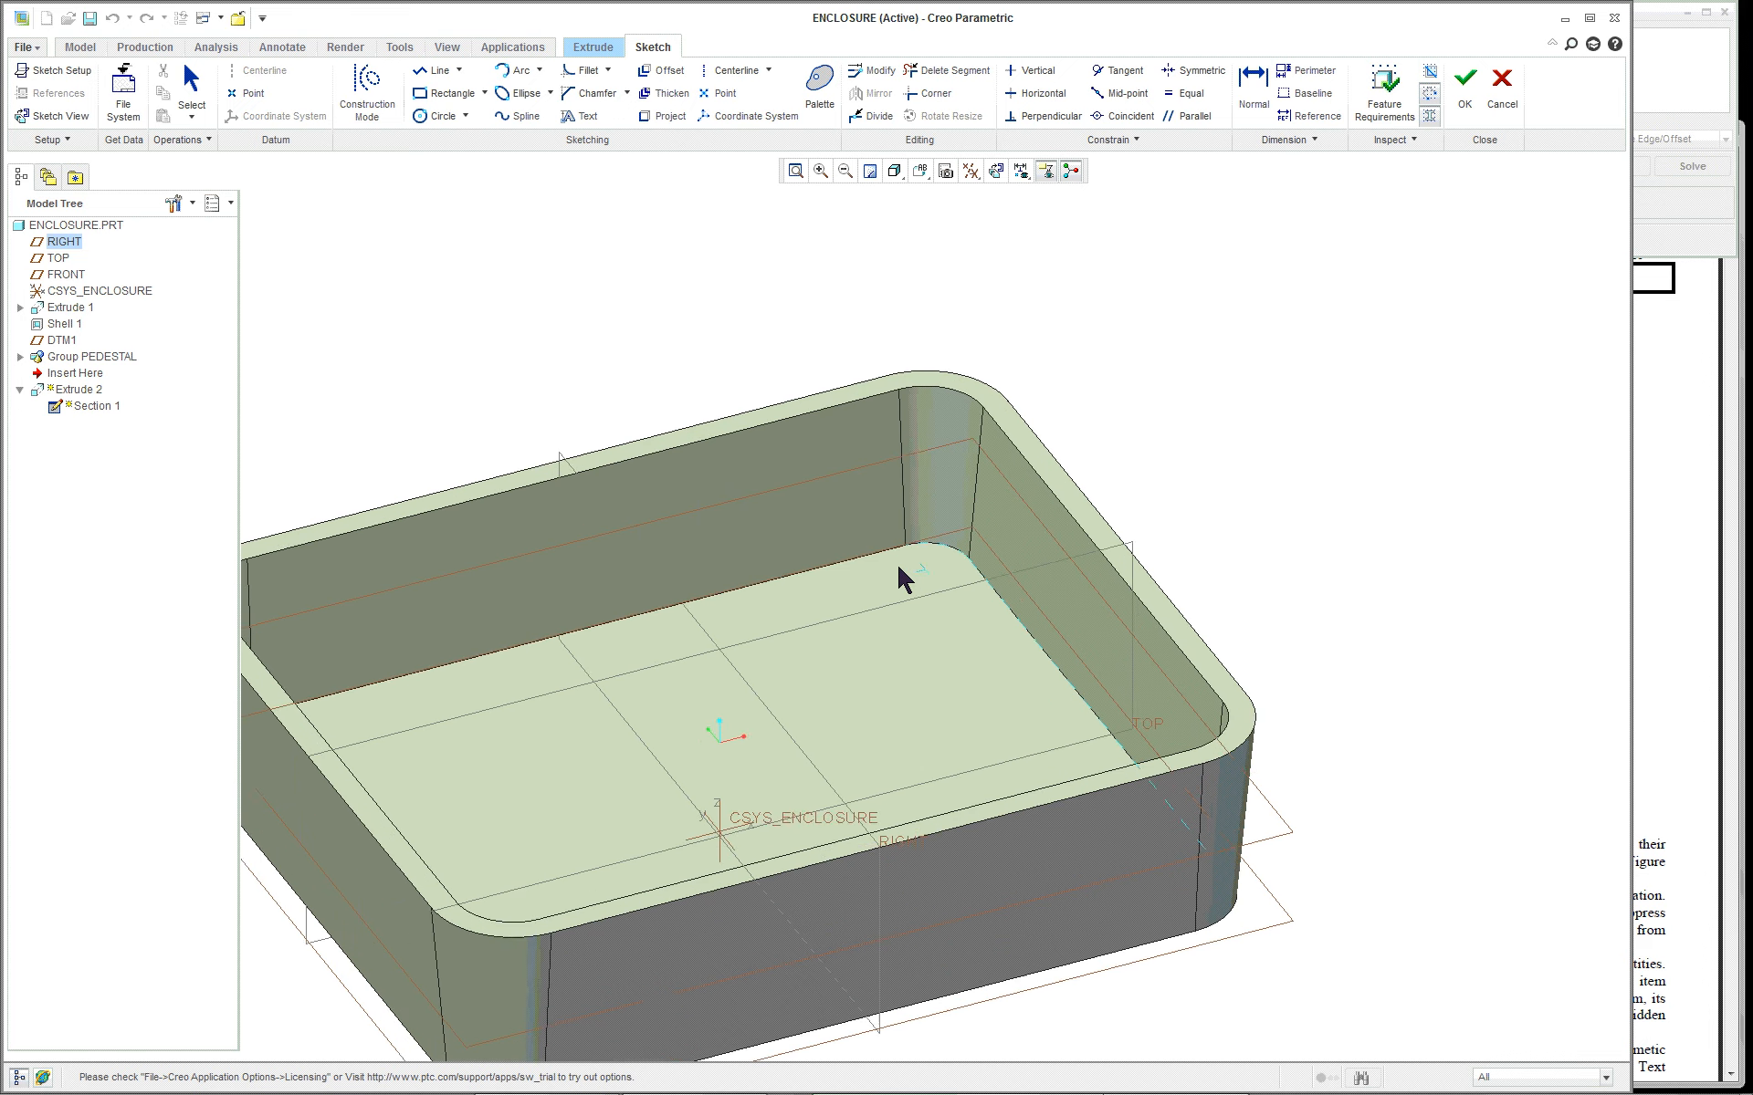
scroll(995, 592, down, 5)
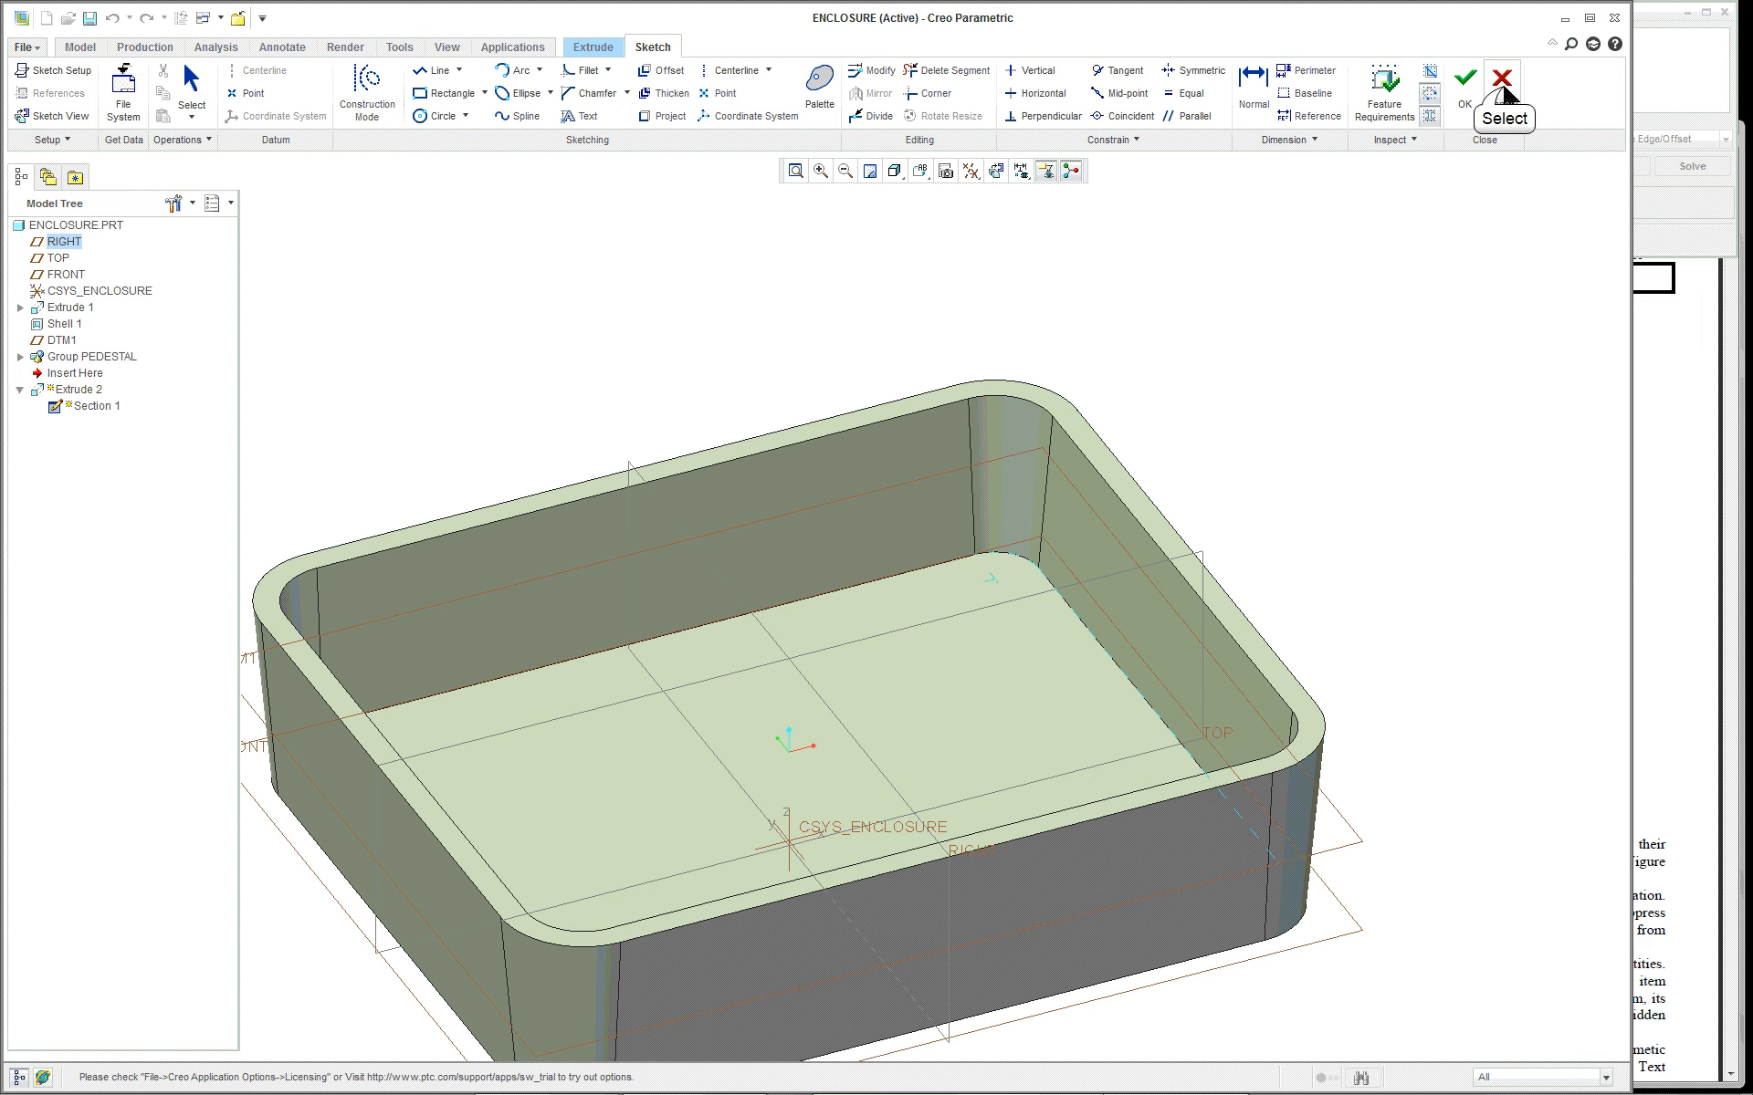
Discard the sketch changes and reopen Extrude 2's internal sketch, viewing the pedestal section up close
click(1502, 82)
click(833, 579)
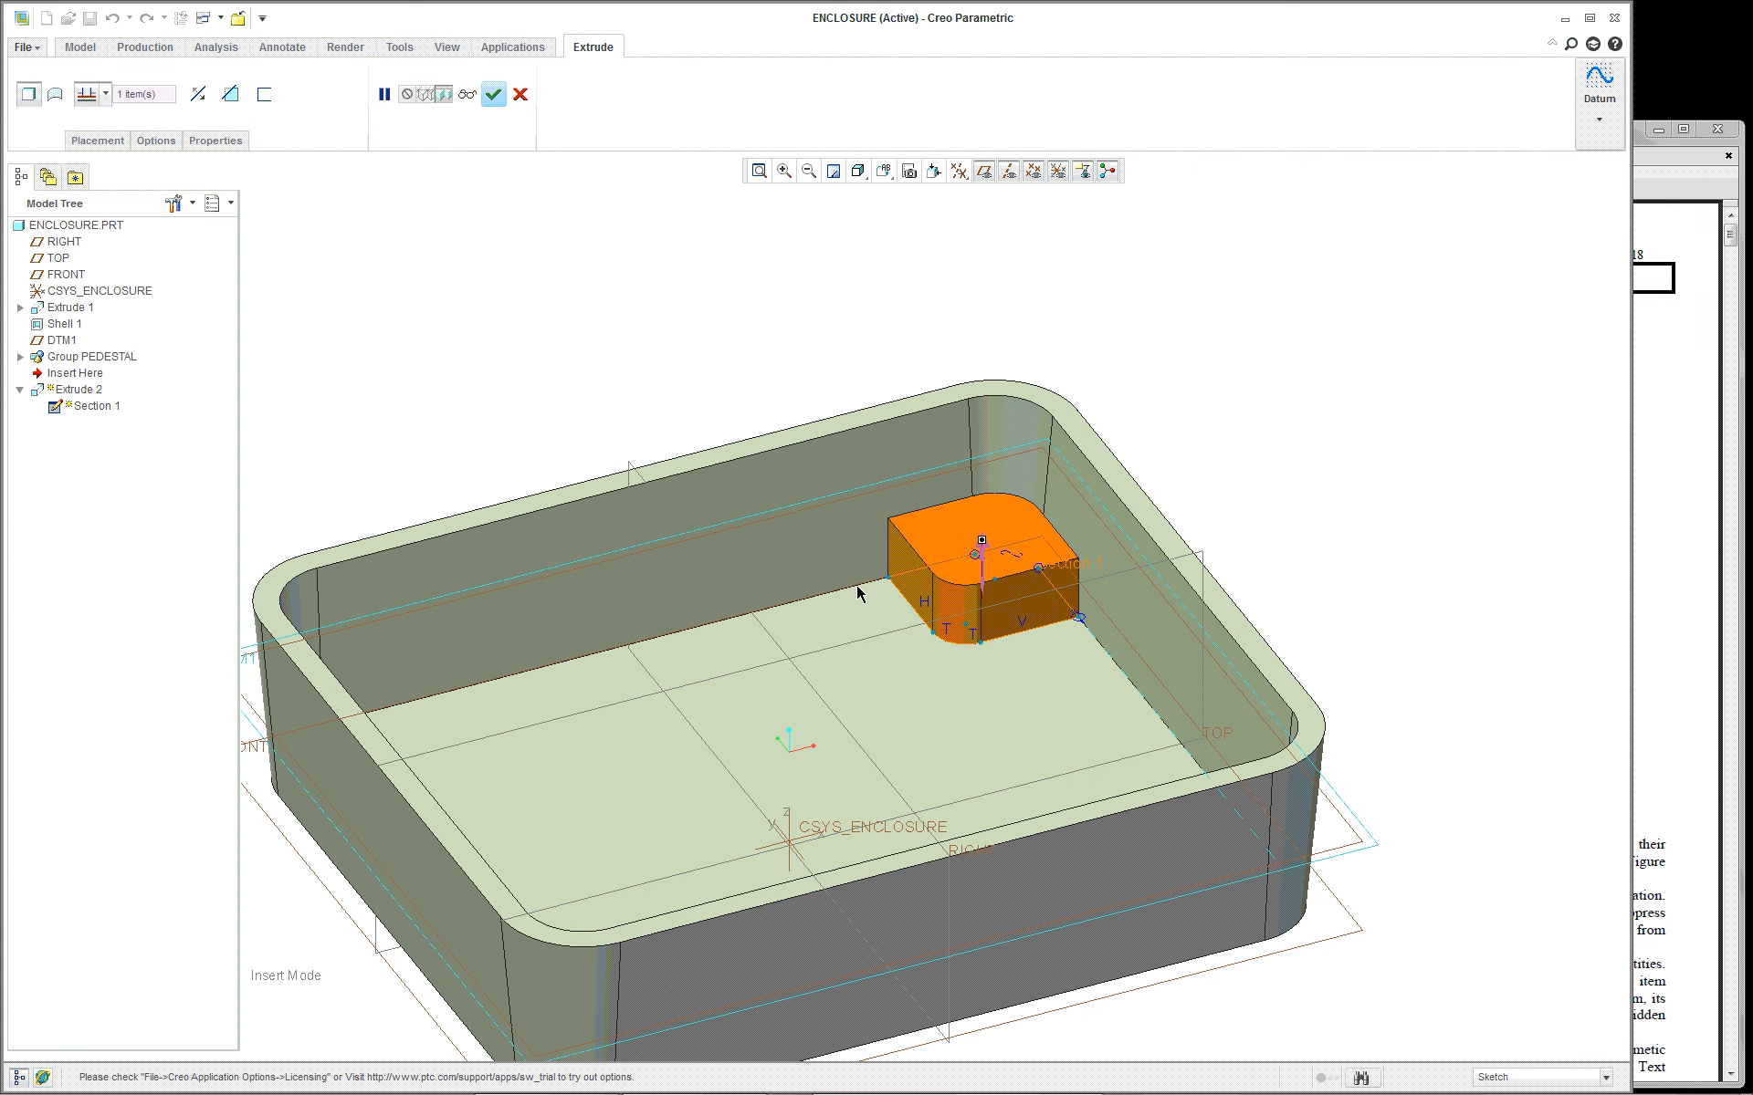
scroll(1351, 560, down, 1)
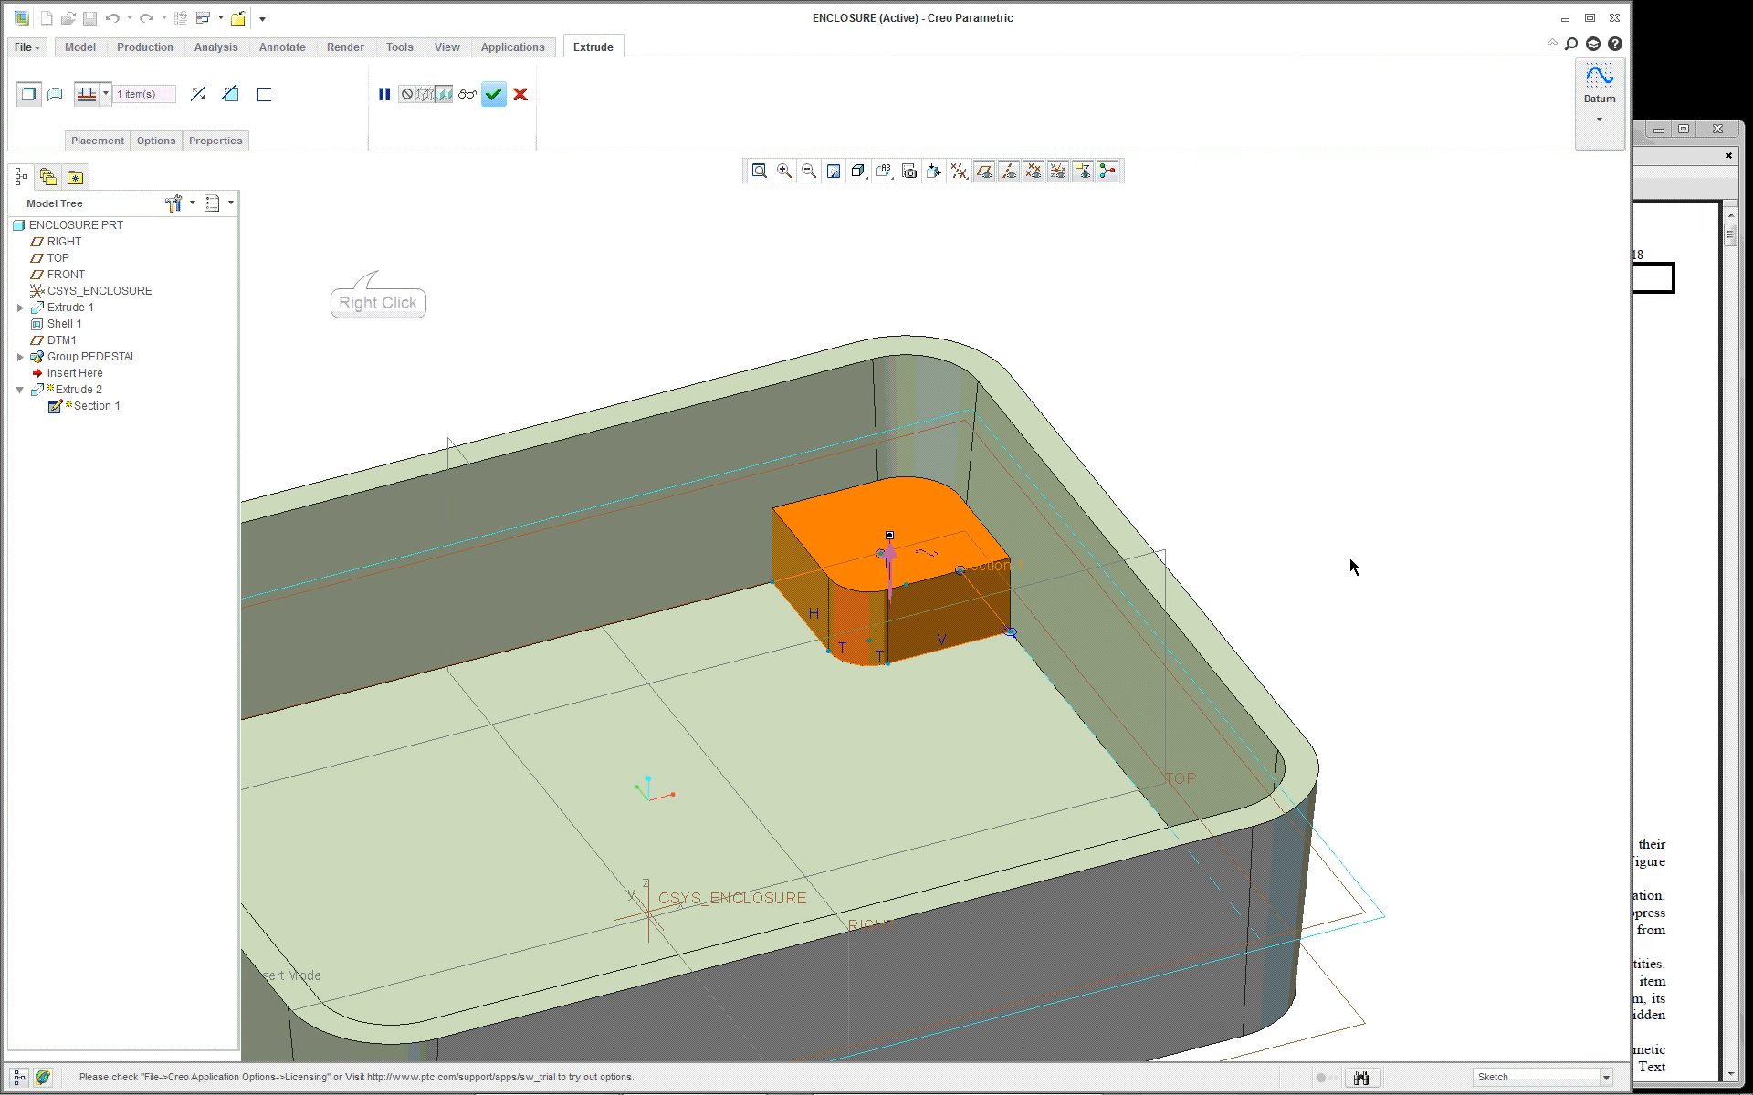
right_click(379, 279)
click(460, 338)
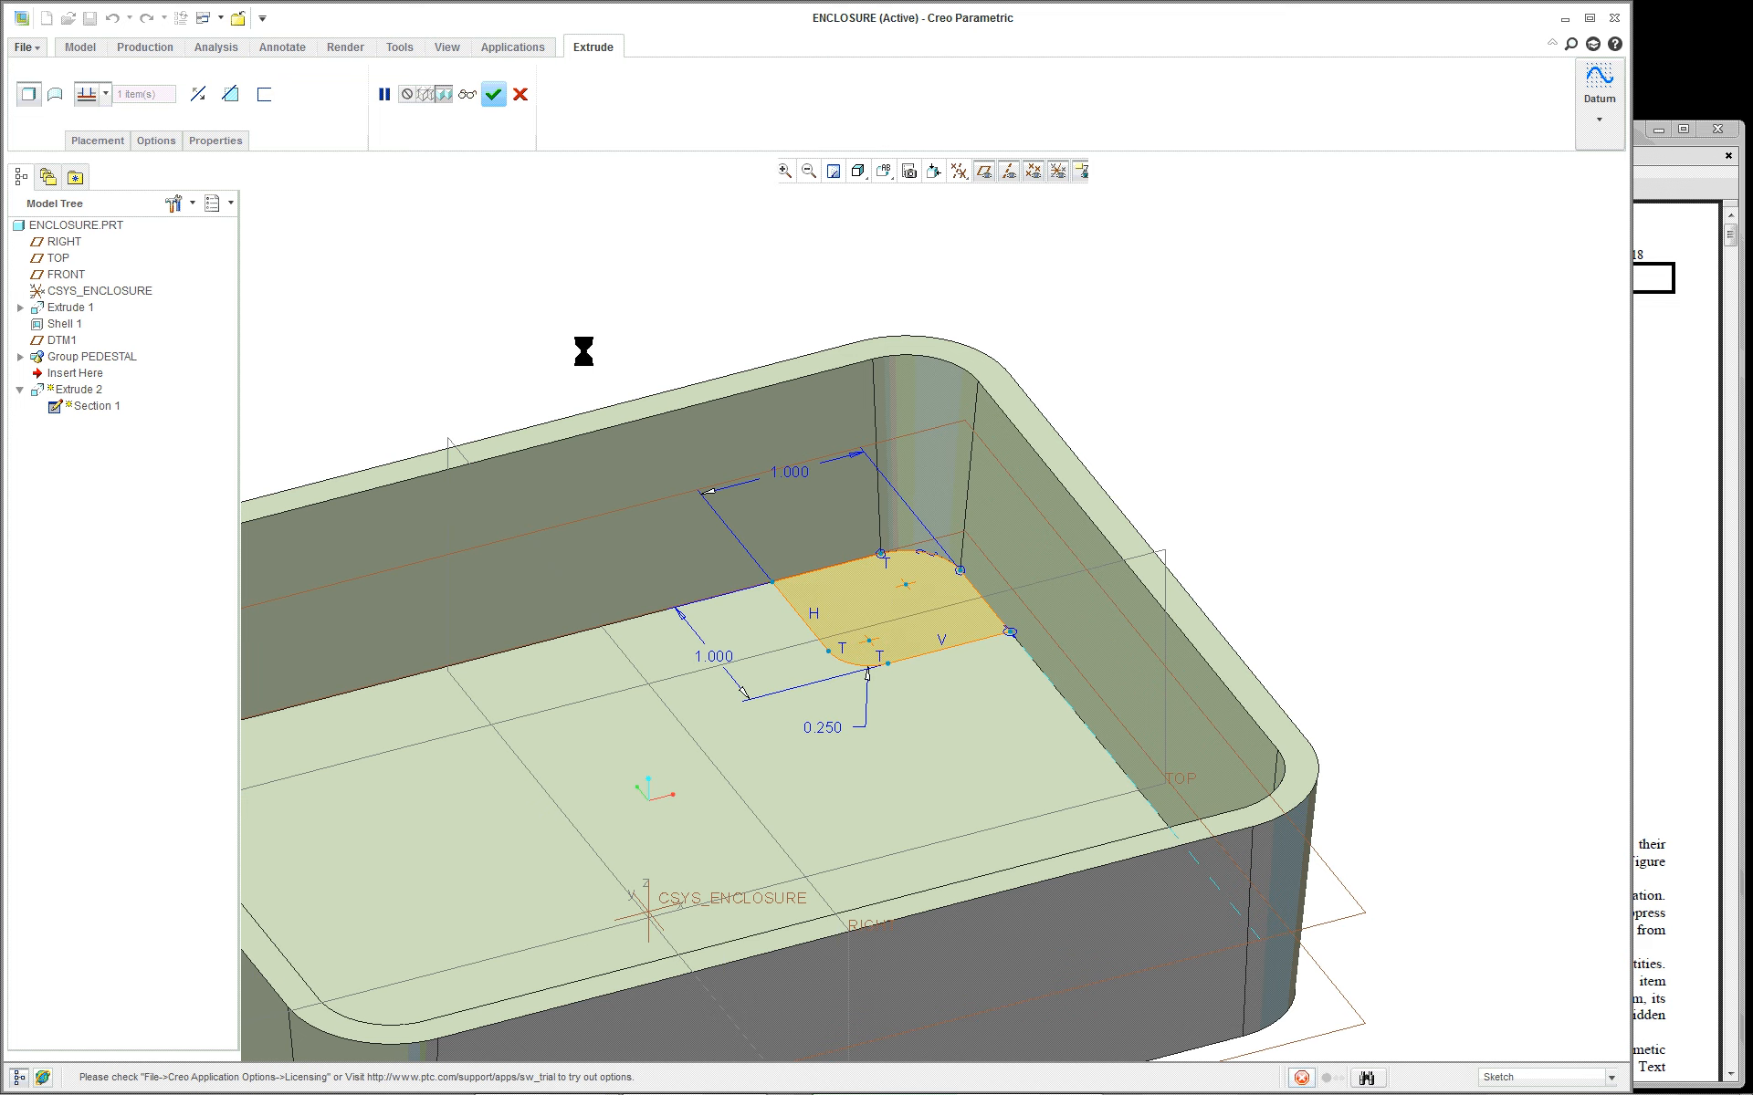
scroll(763, 572, up, 1)
scroll(772, 677, up, 1)
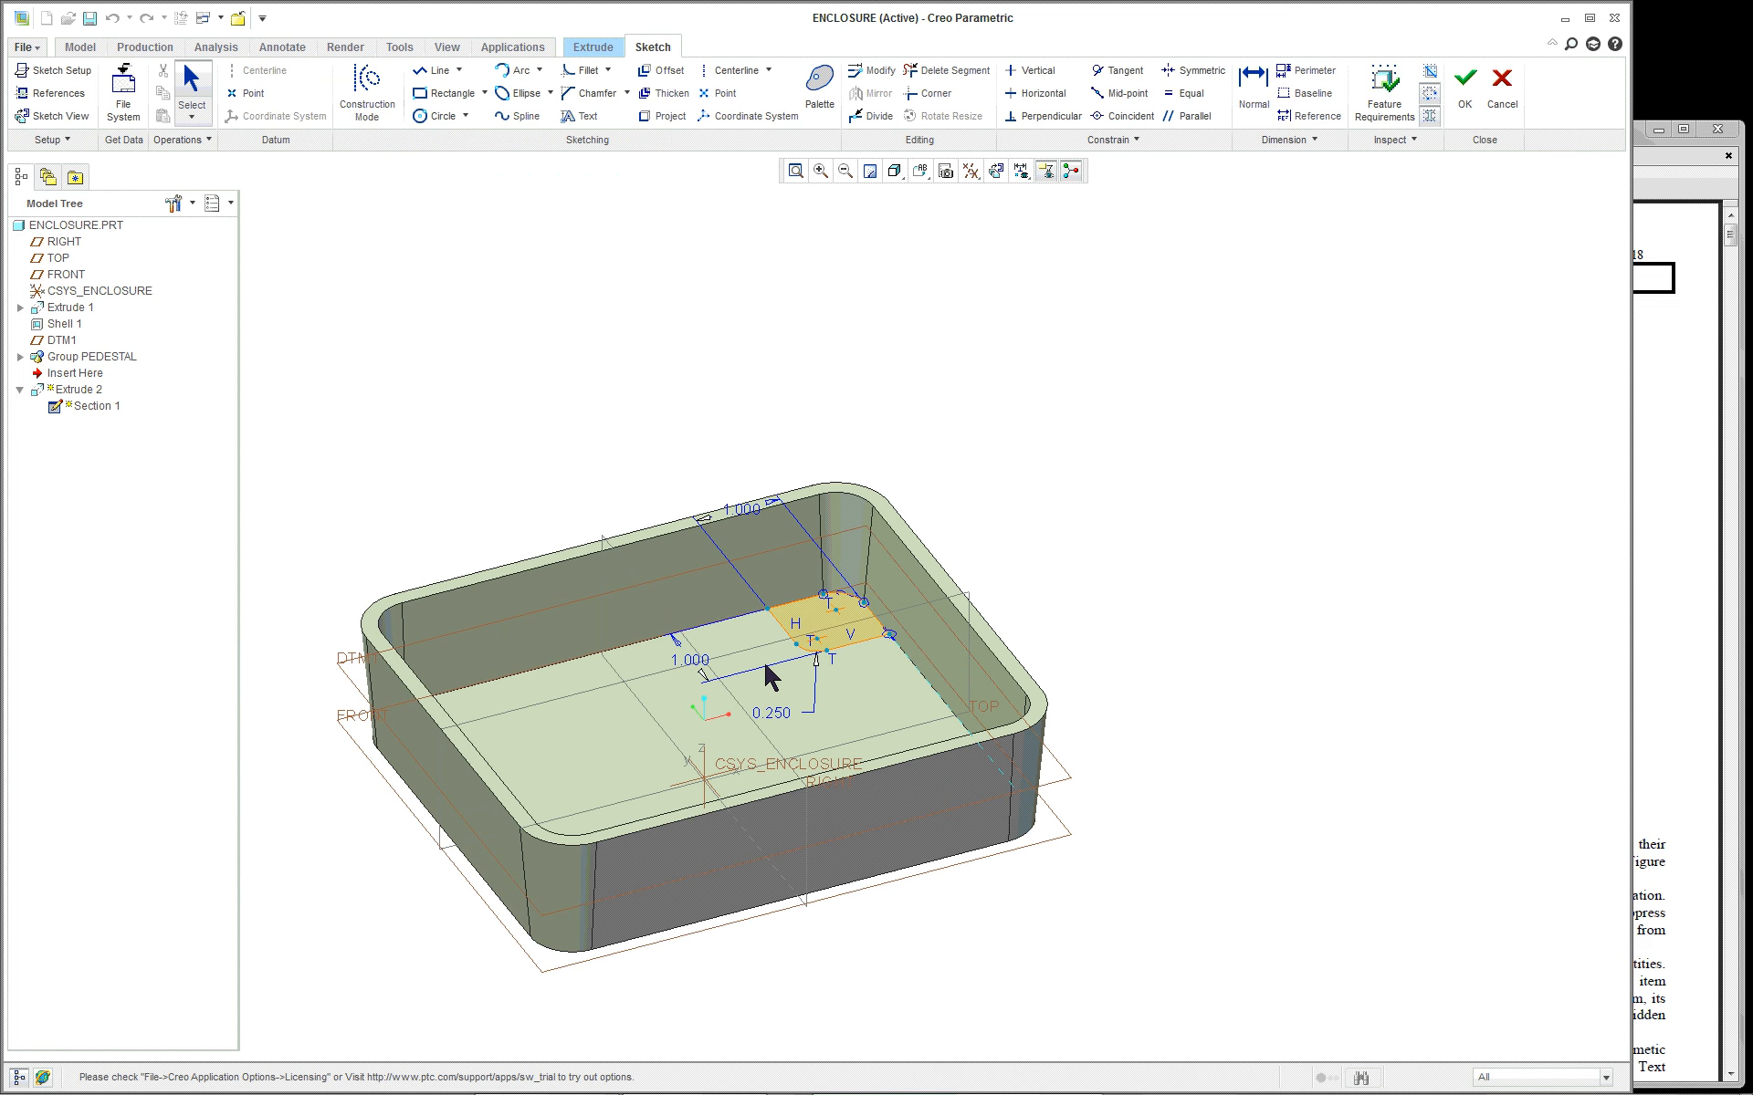
scroll(772, 677, down, 4)
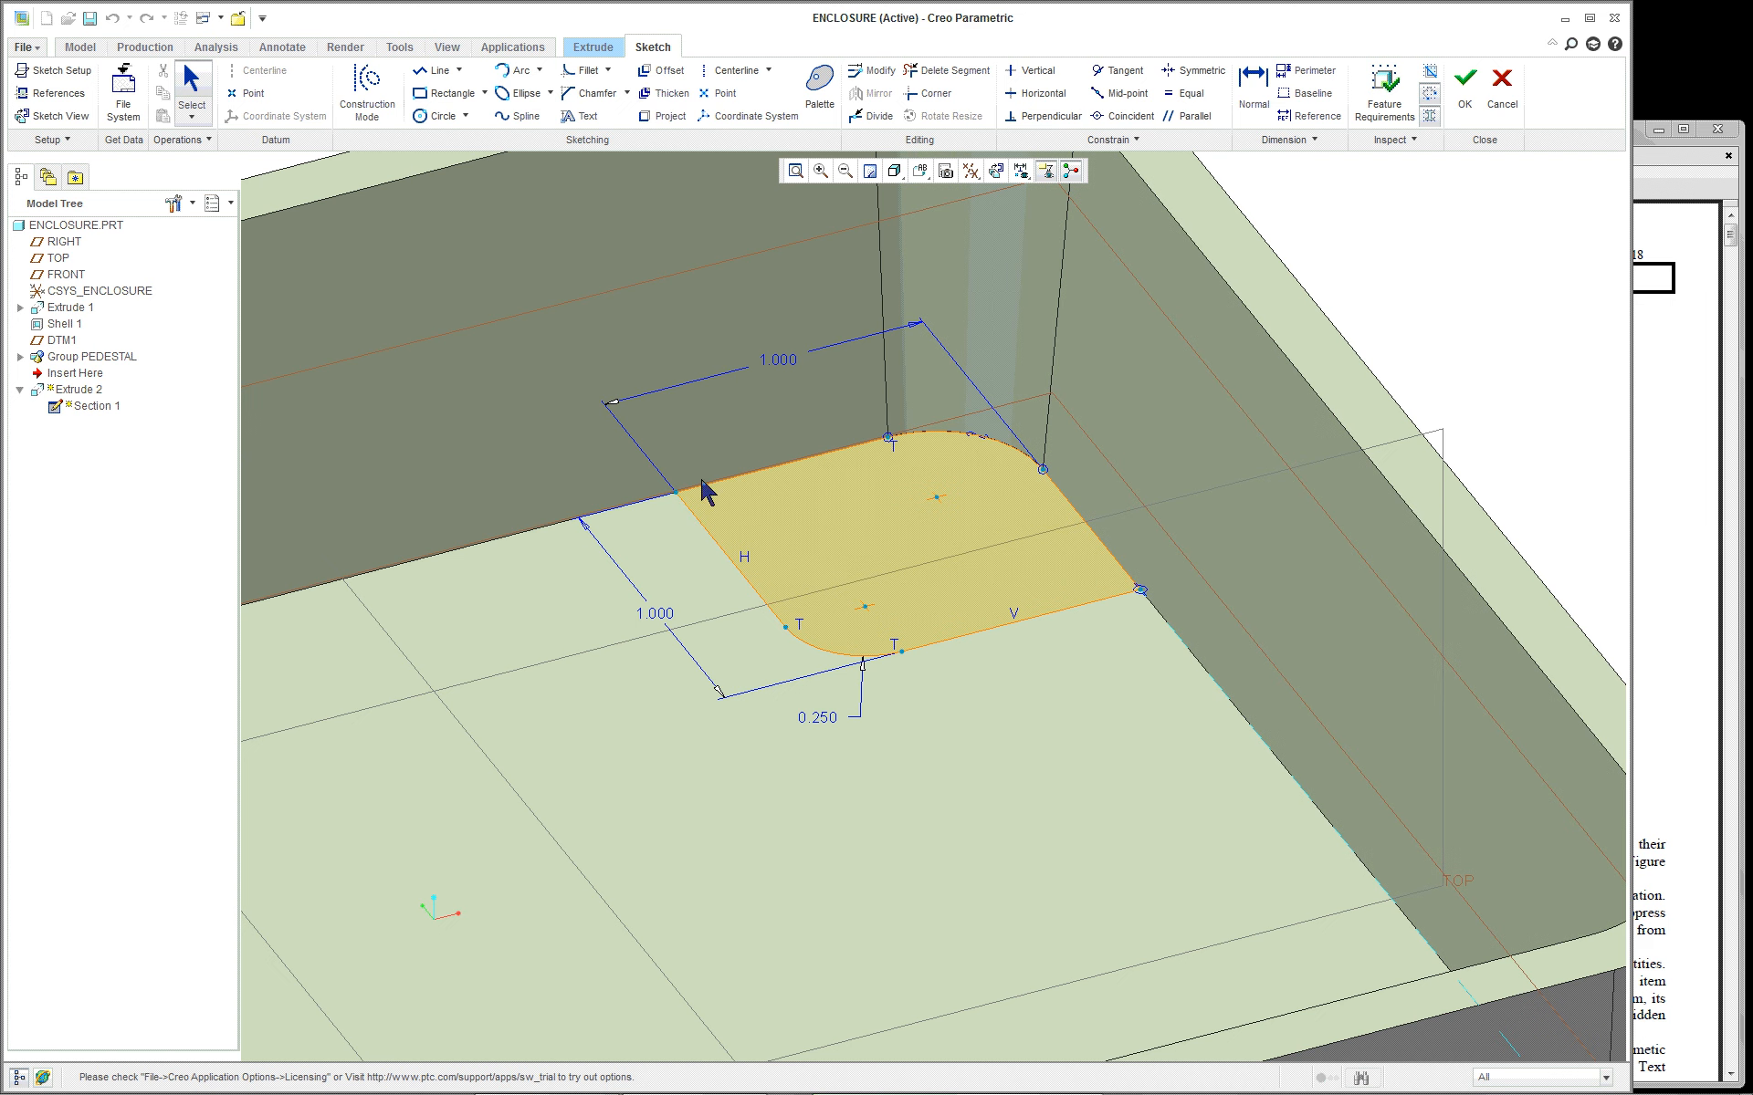
scroll(1223, 423, up, 1)
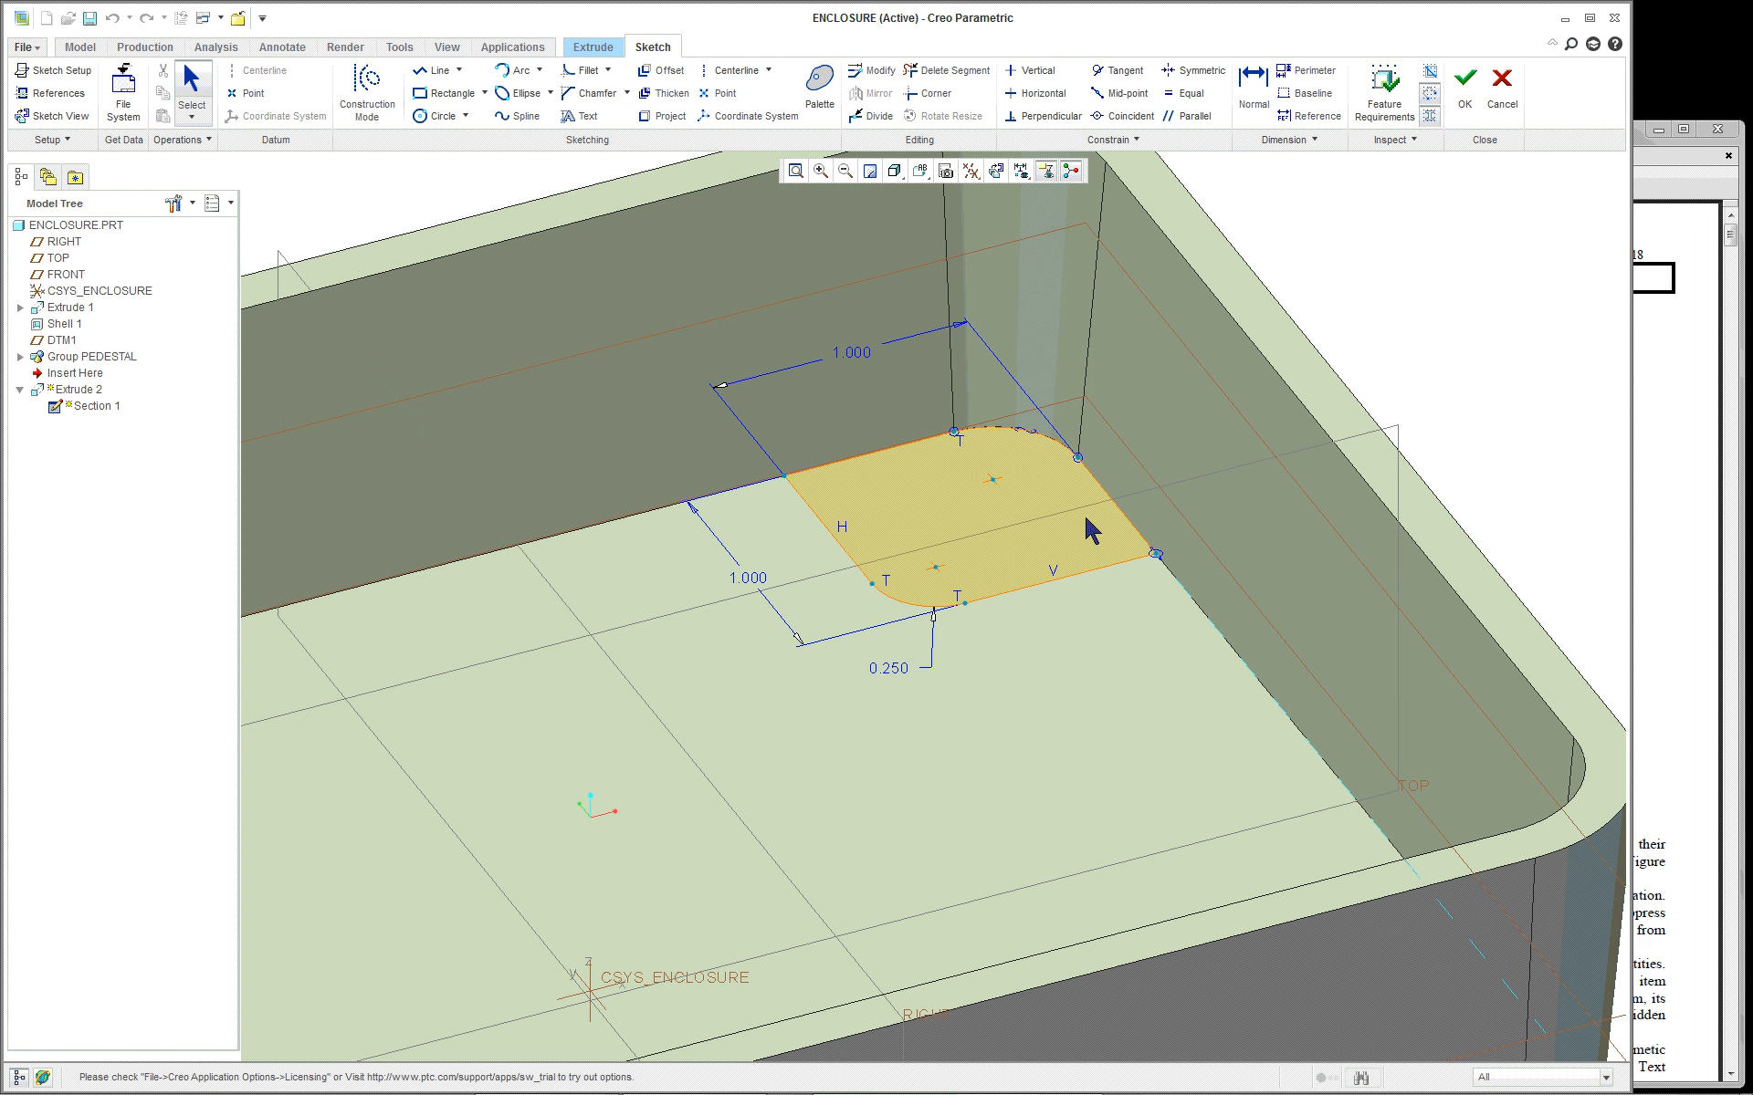
View the edge selection types of the Offset sketch tool and leave it without offsetting anything
click(662, 70)
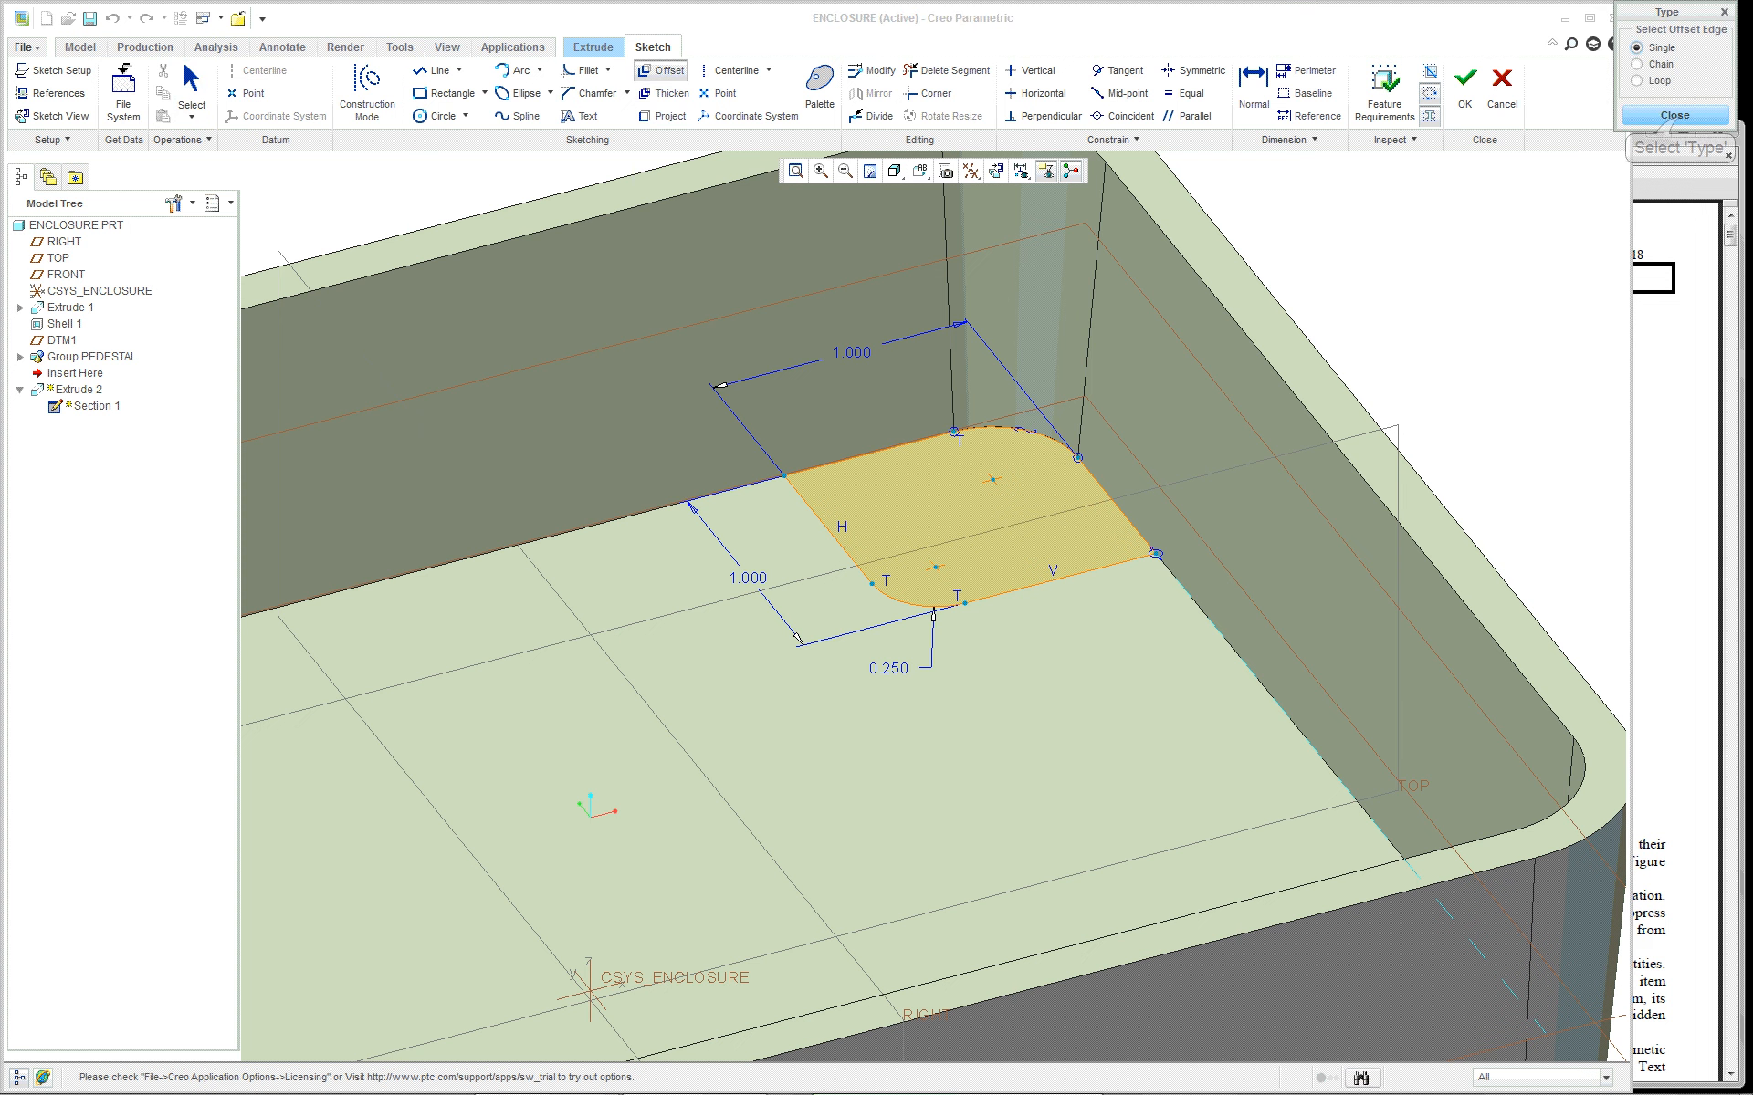
click(1676, 116)
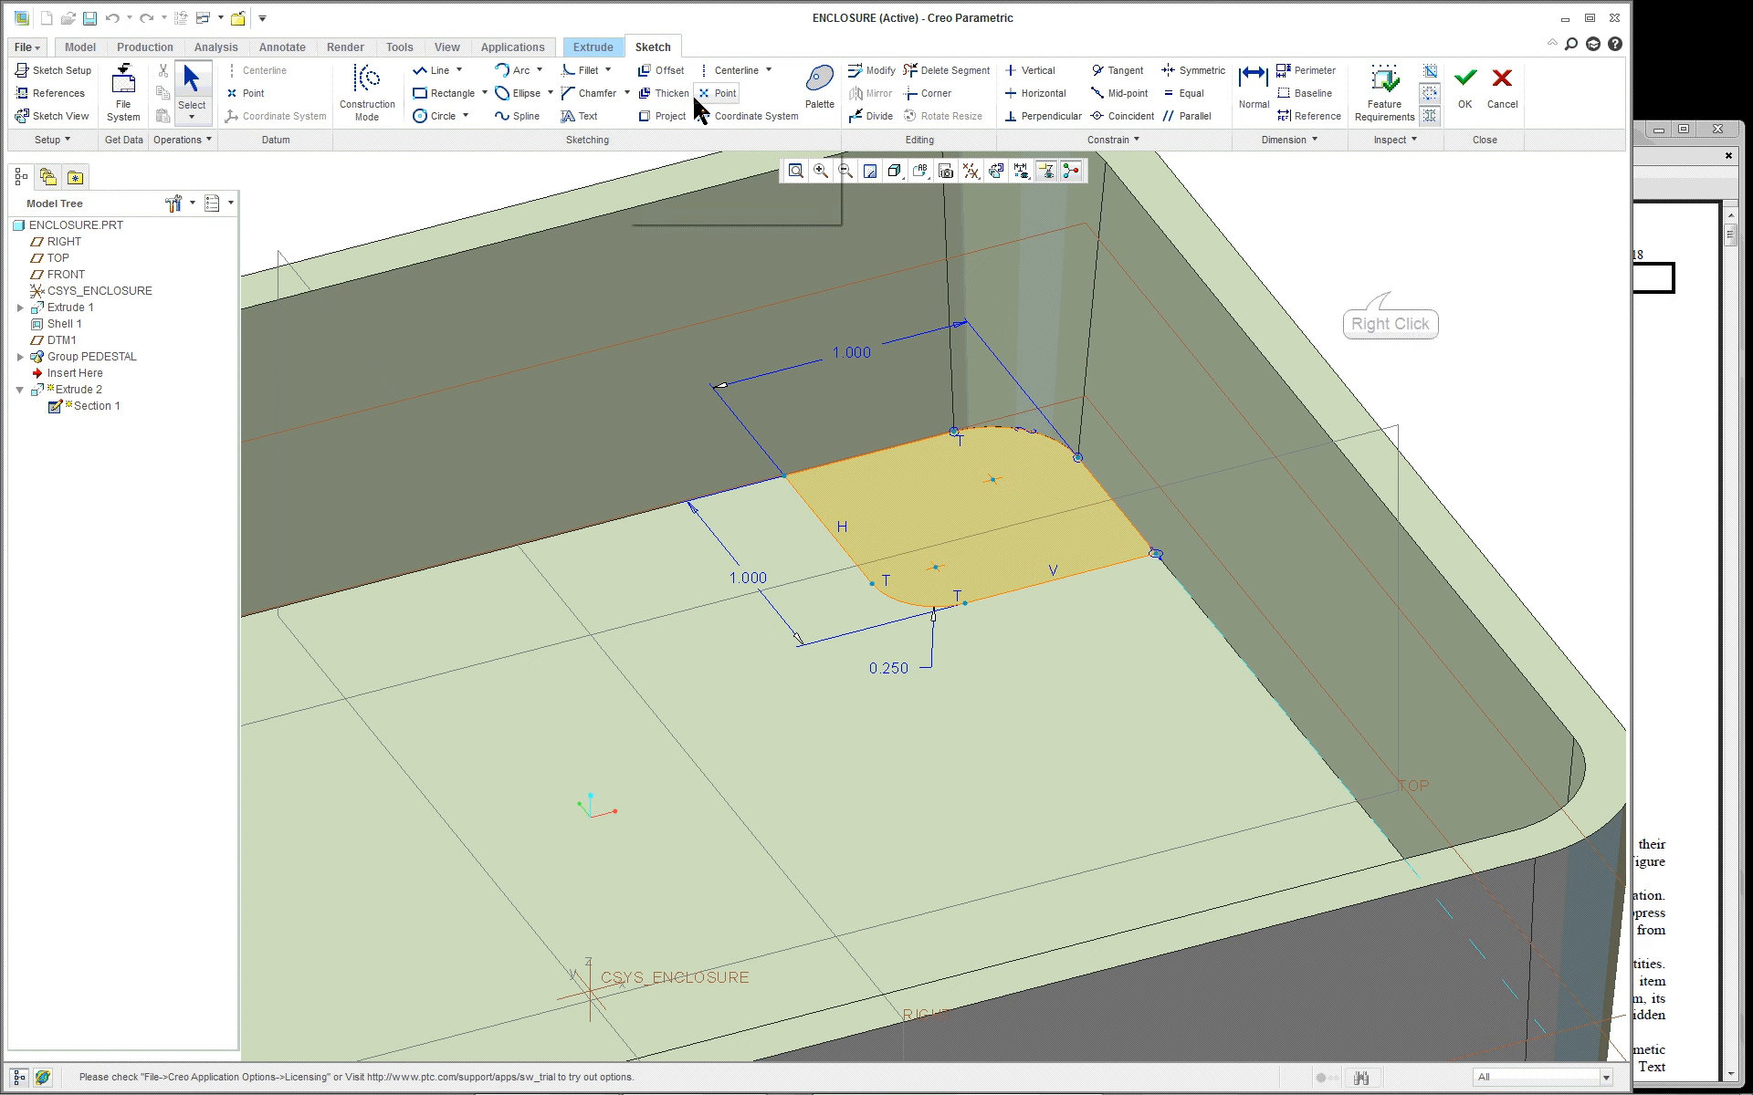
right_click(1392, 299)
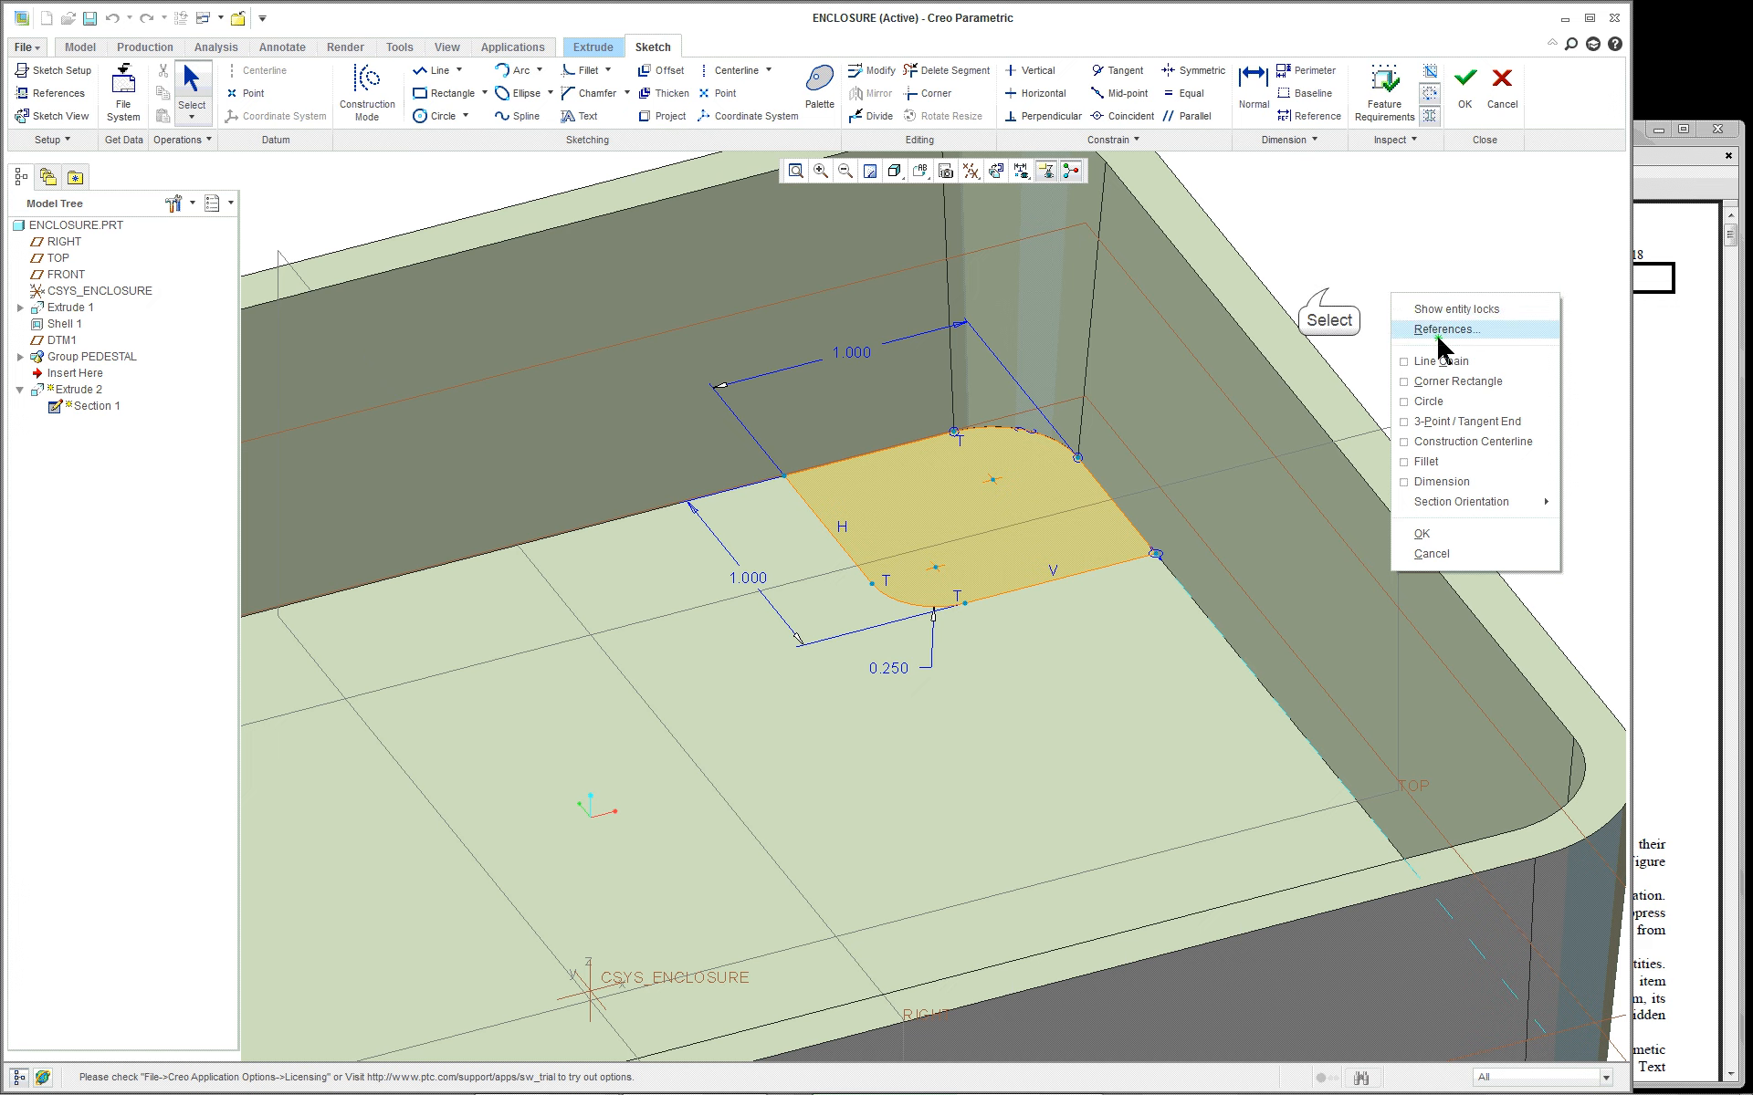
click(1421, 330)
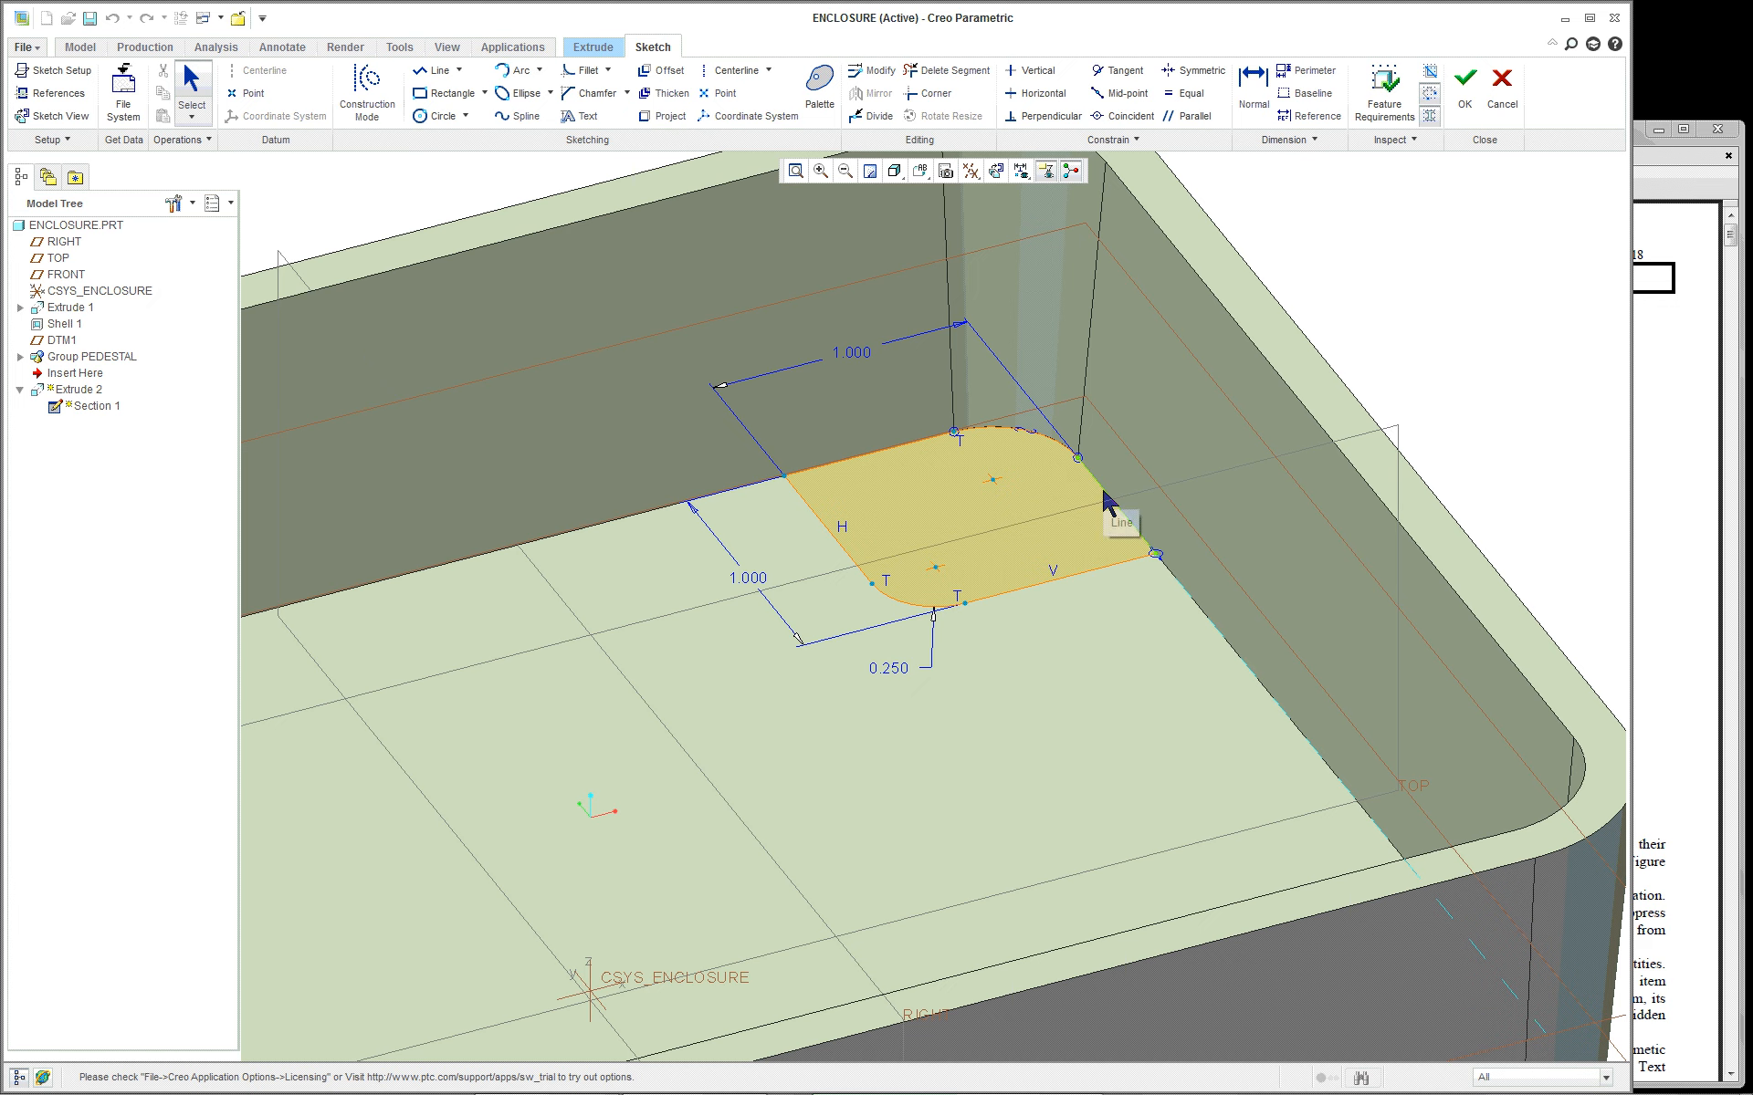
Try to add the inner floor edge at a different, empty corner of the enclosure as a sketch reference
scroll(1107, 497, down, 5)
mouse_move(1065, 517)
middle_down()
mouse_move(847, 559)
mouse_move(880, 587)
mouse_move(675, 402)
middle_up()
scroll(671, 397, down, 2)
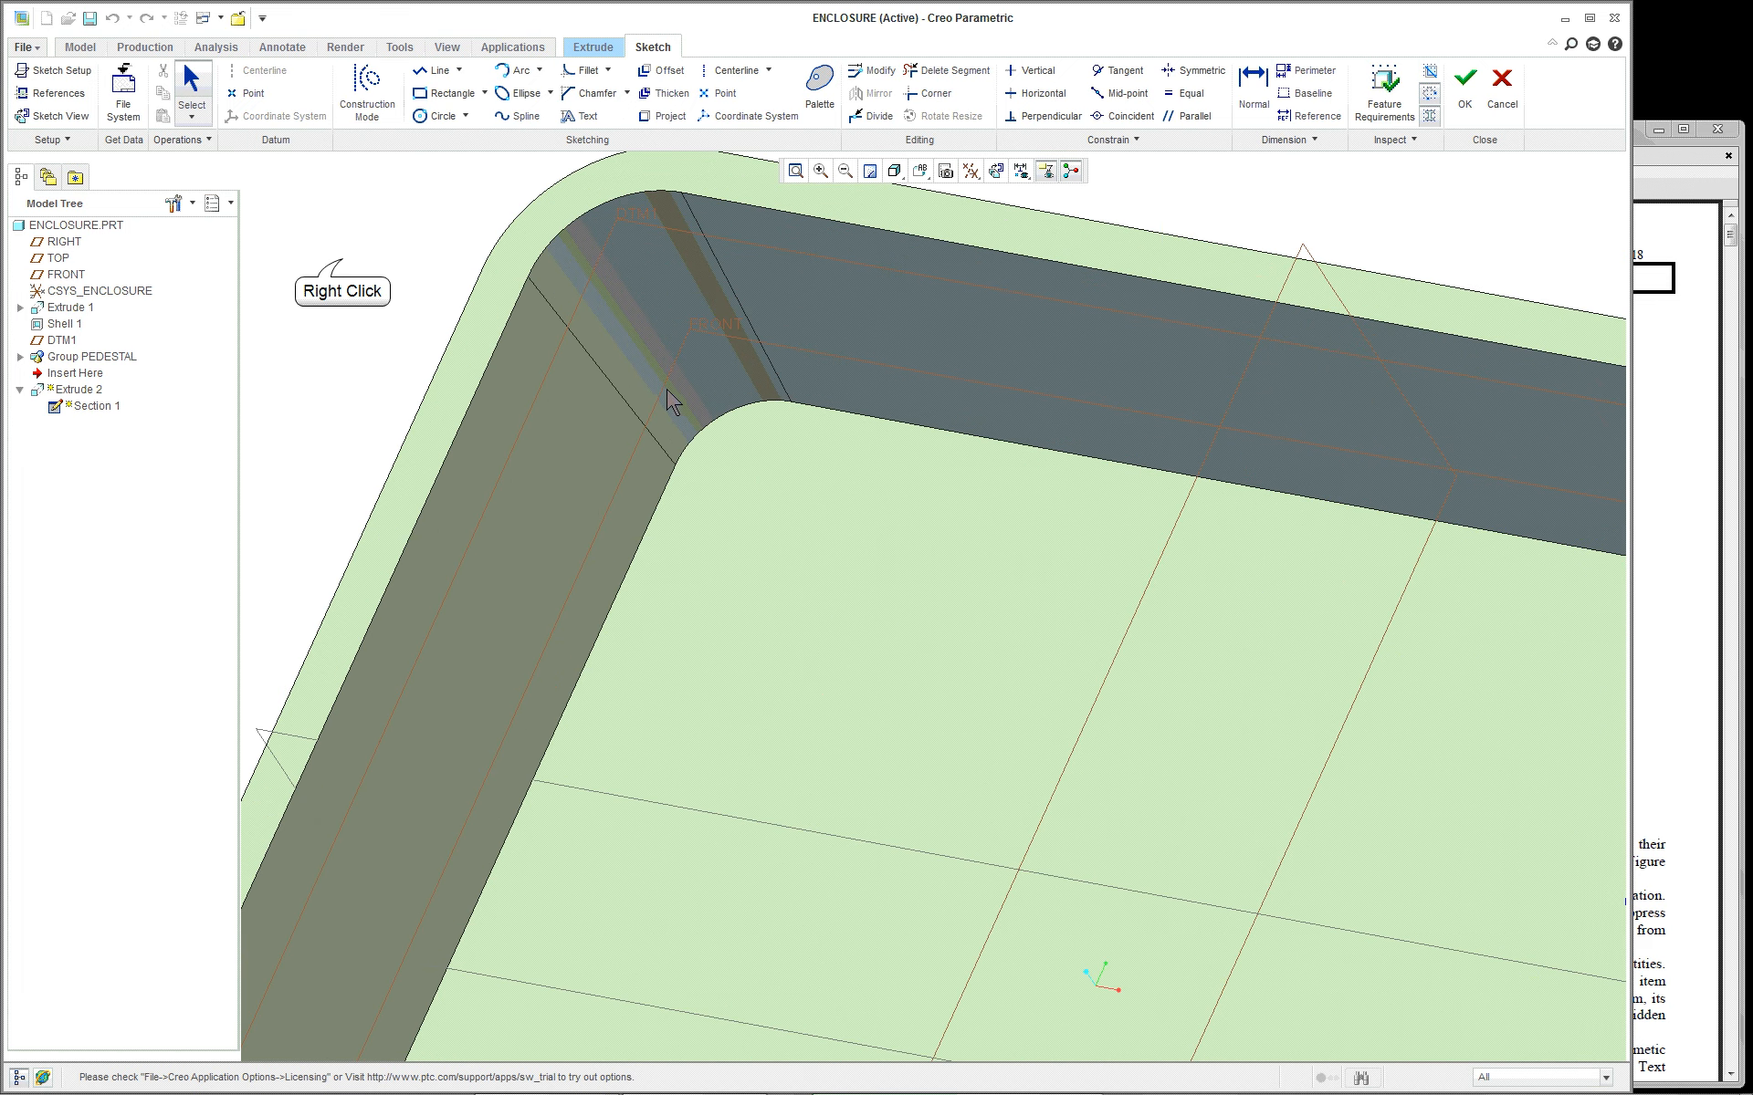
right_click(344, 262)
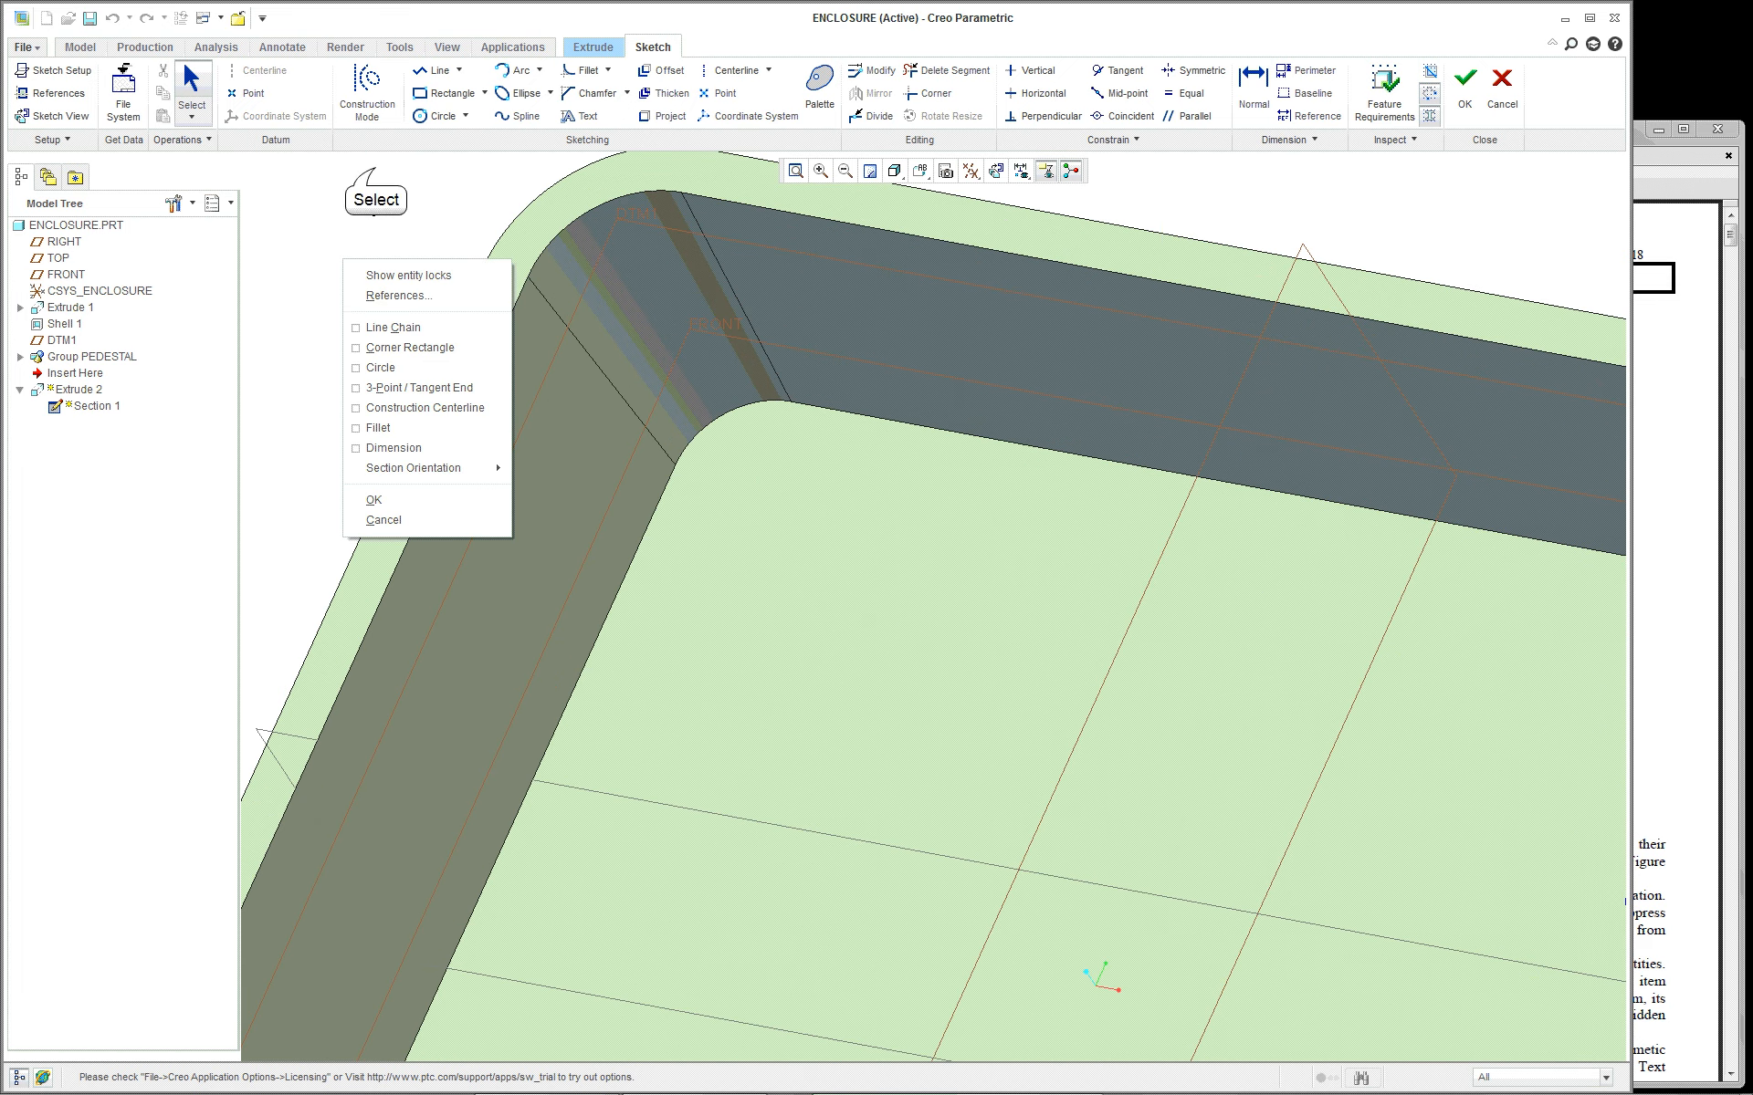
right_click(327, 207)
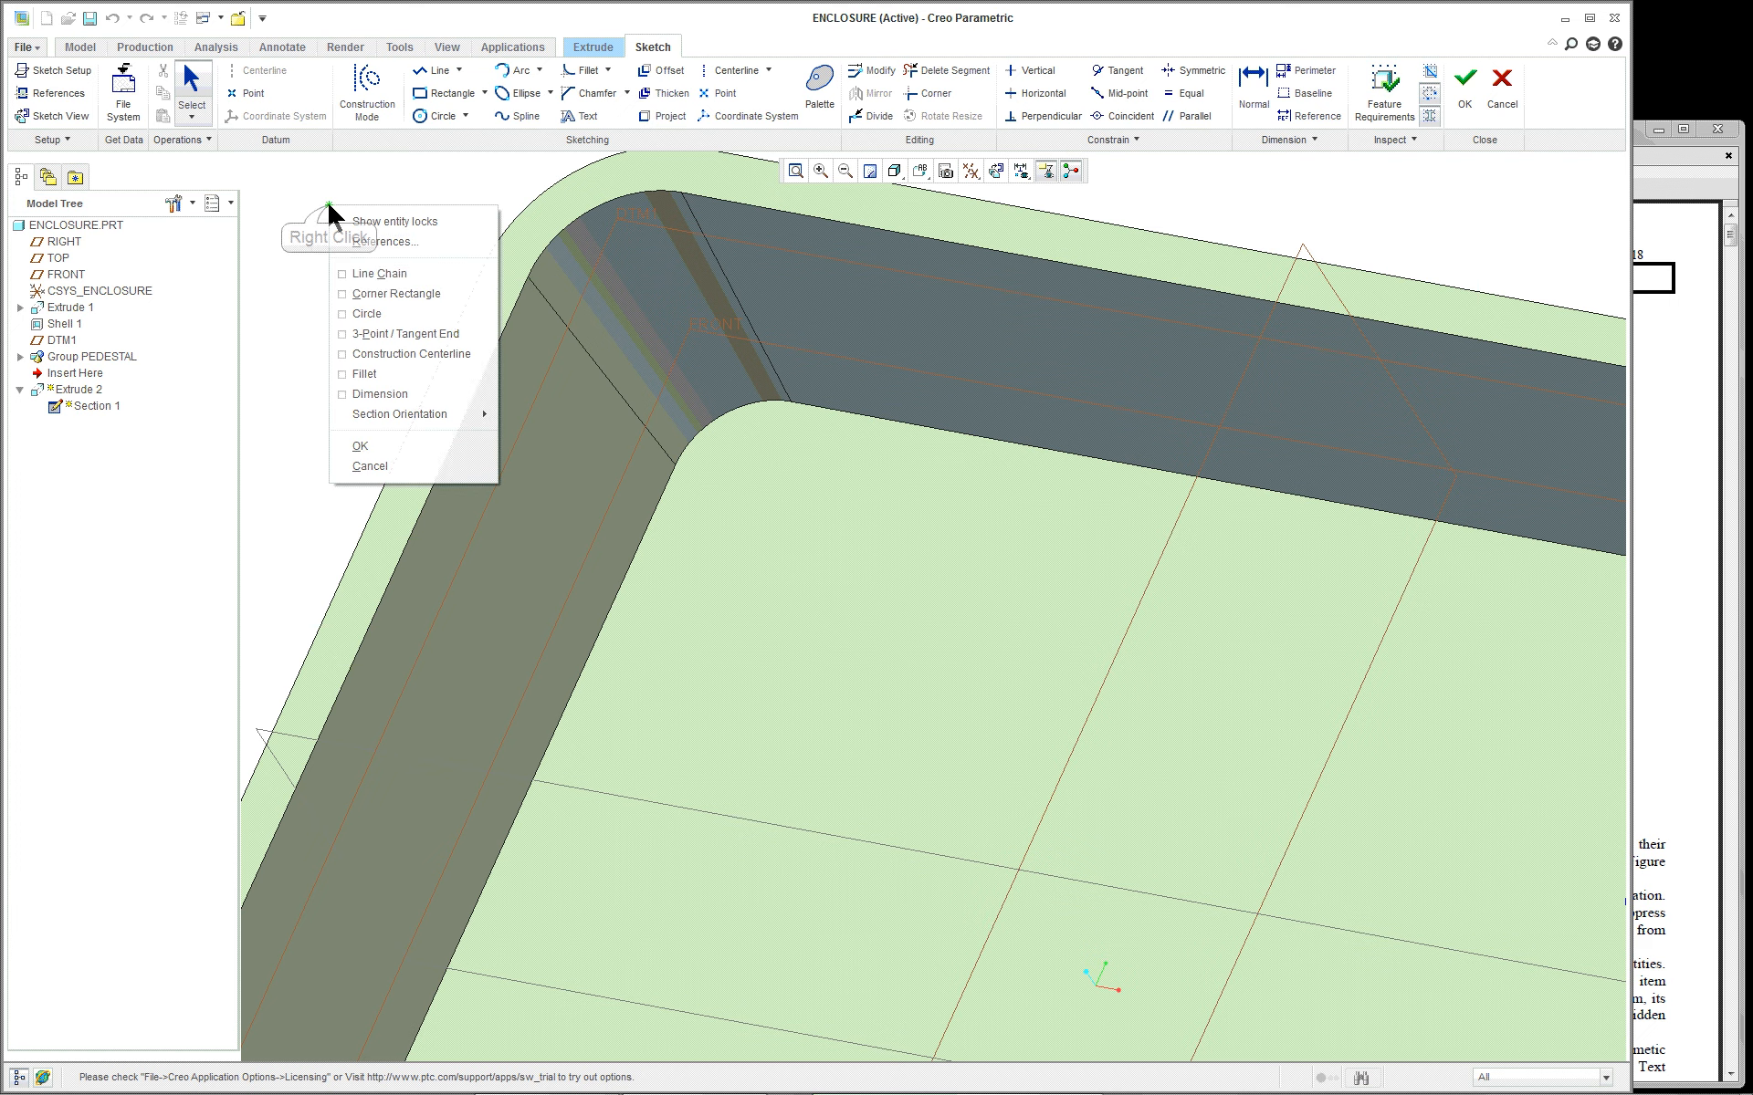
click(386, 245)
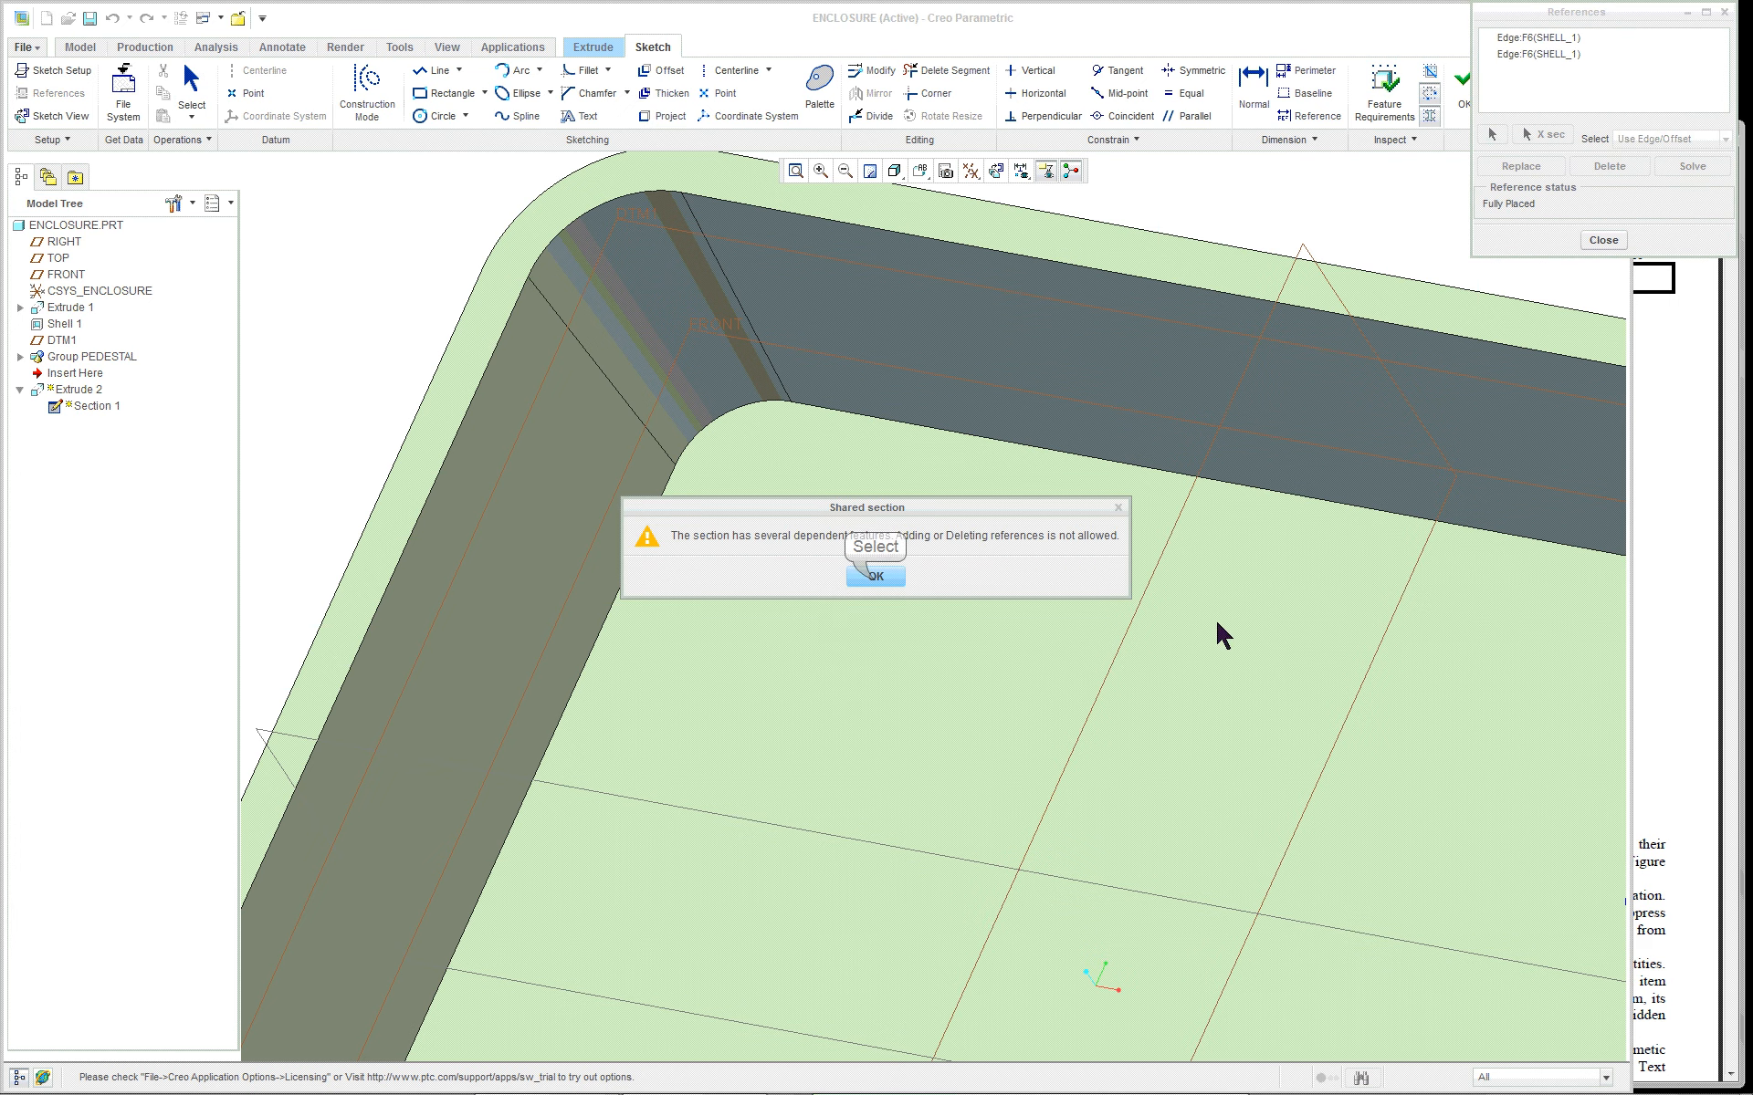
click(879, 573)
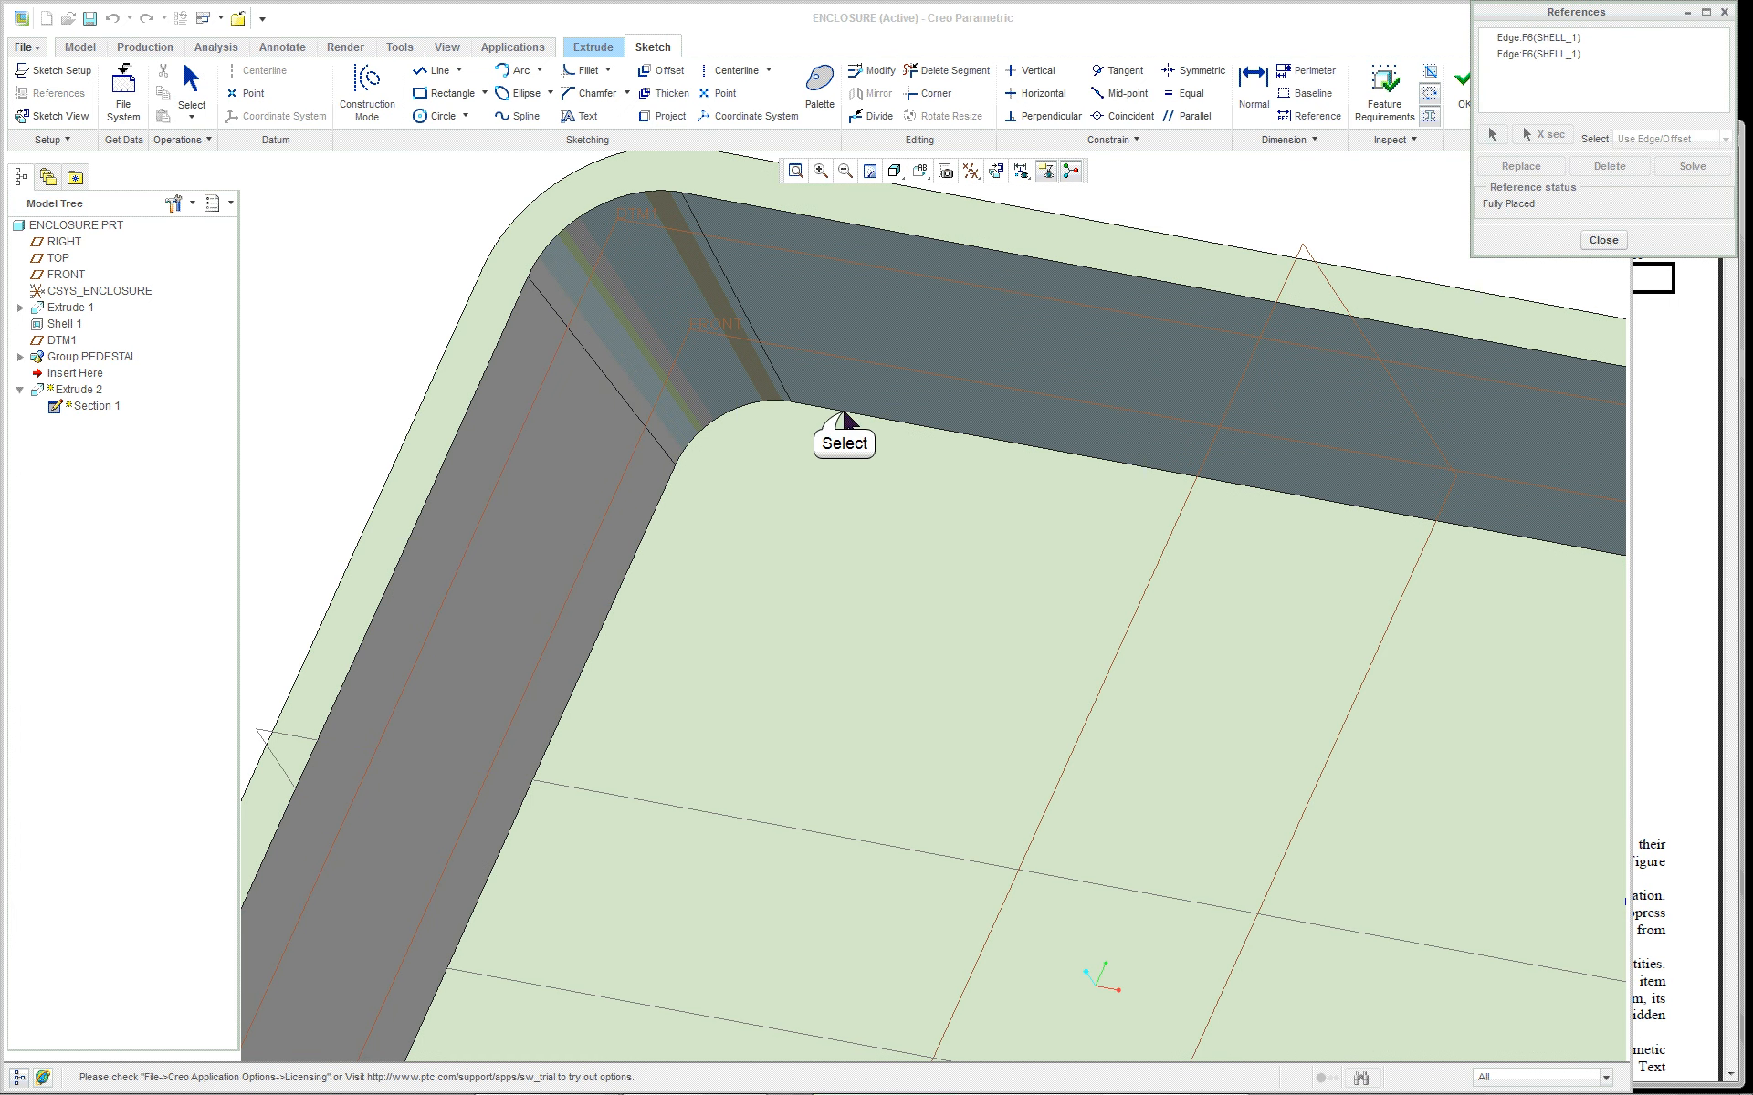
click(826, 437)
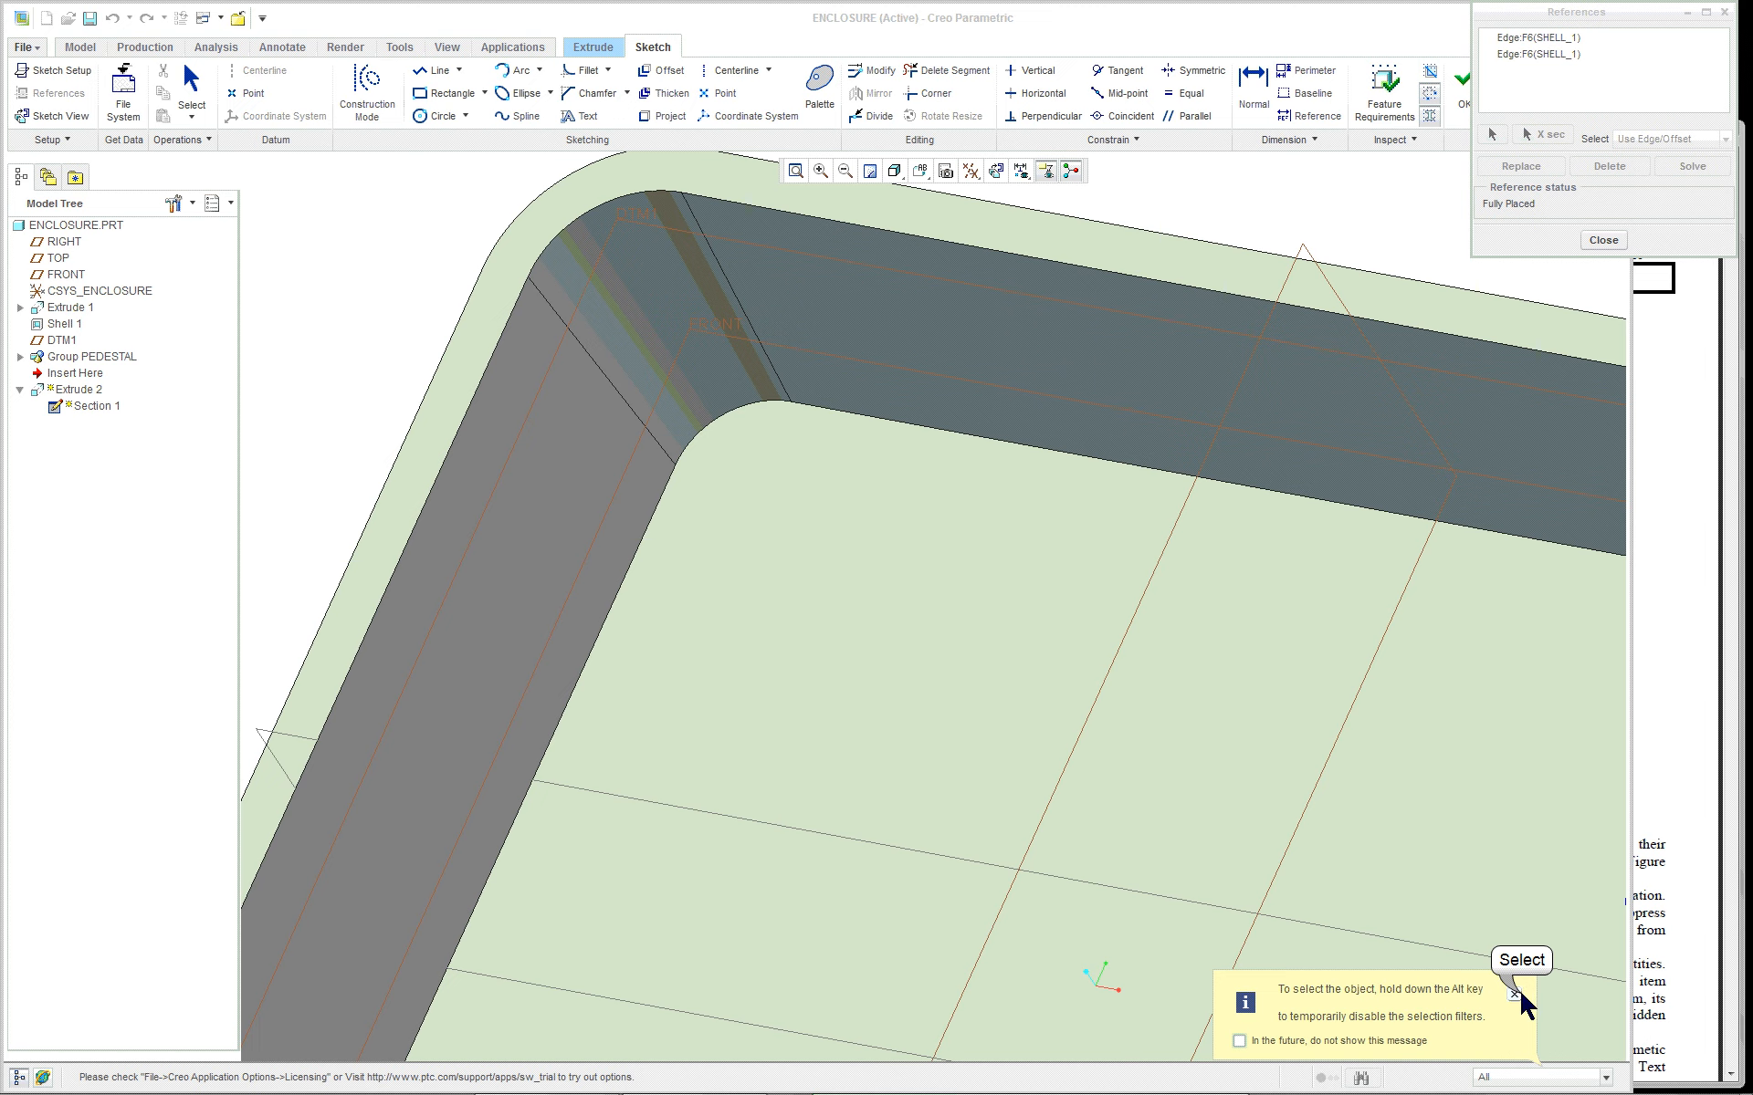
click(1514, 994)
scroll(1329, 644, down, 3)
scroll(1325, 648, up, 2)
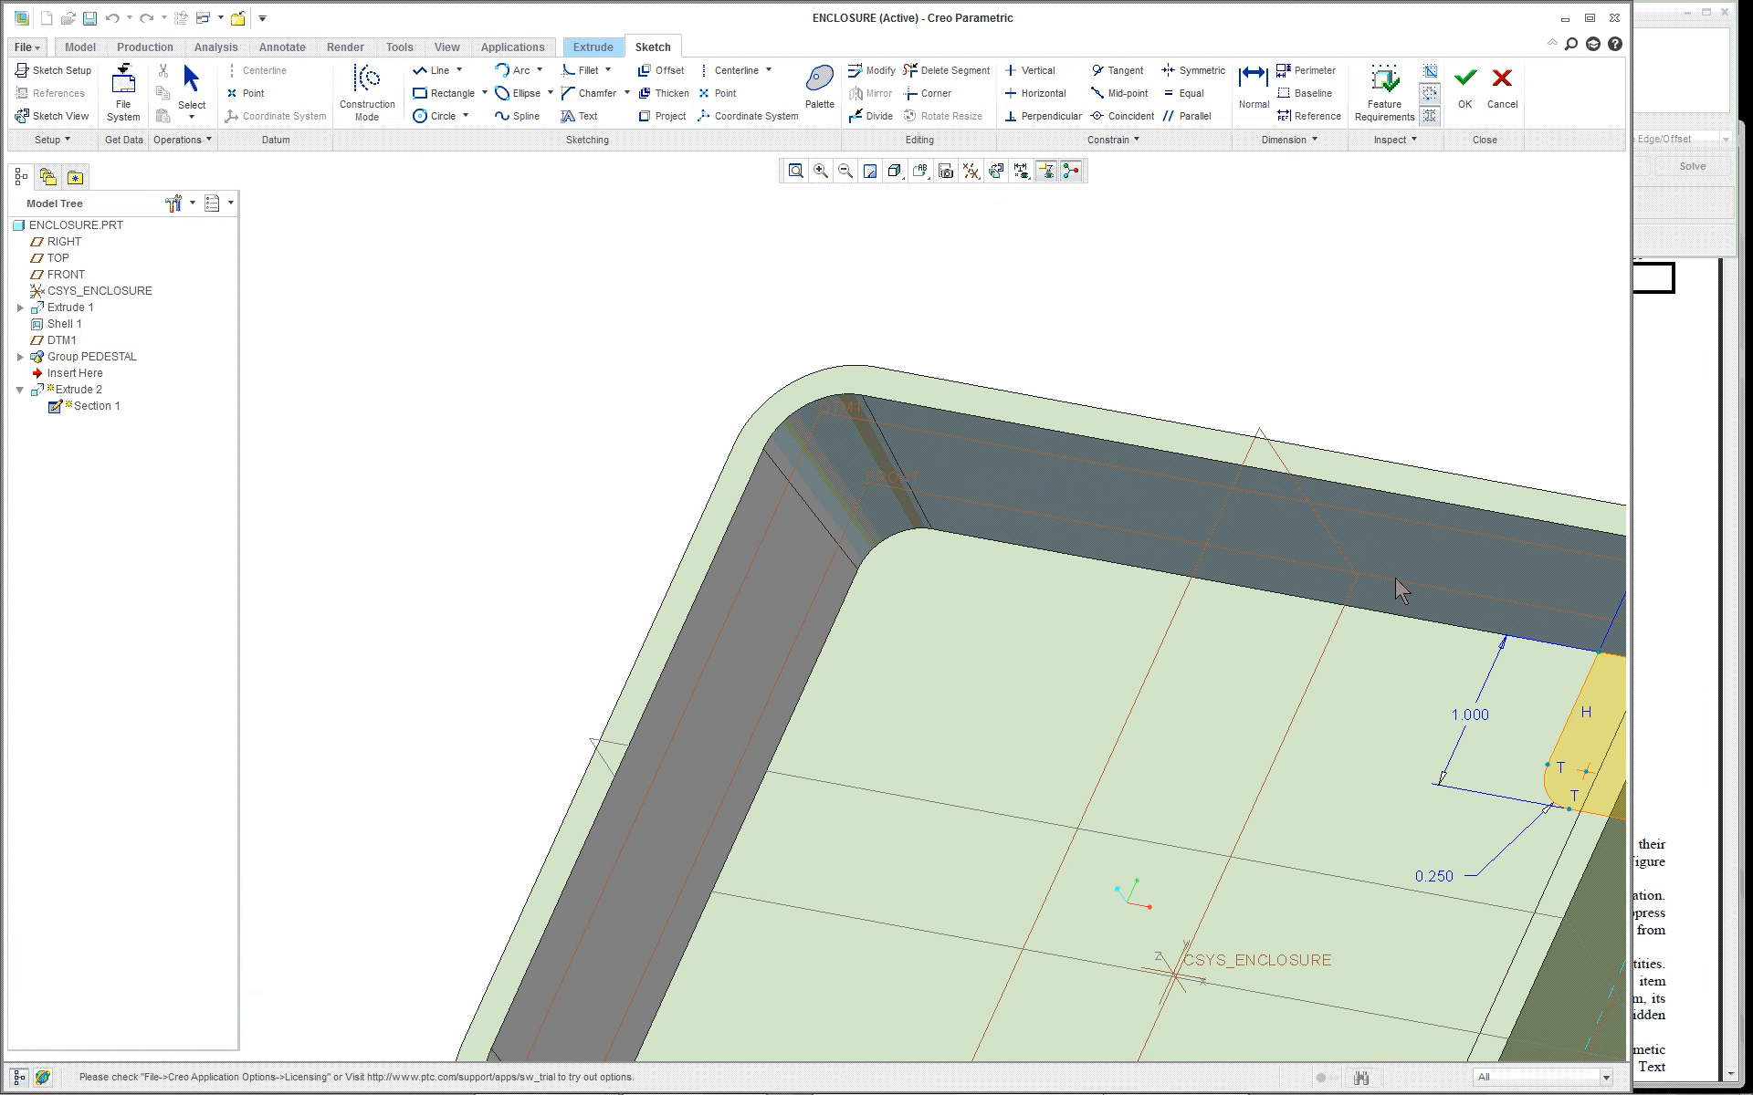
scroll(1397, 587, down, 5)
mouse_move(1428, 638)
middle_down()
mouse_move(1530, 594)
mouse_move(1565, 606)
middle_up()
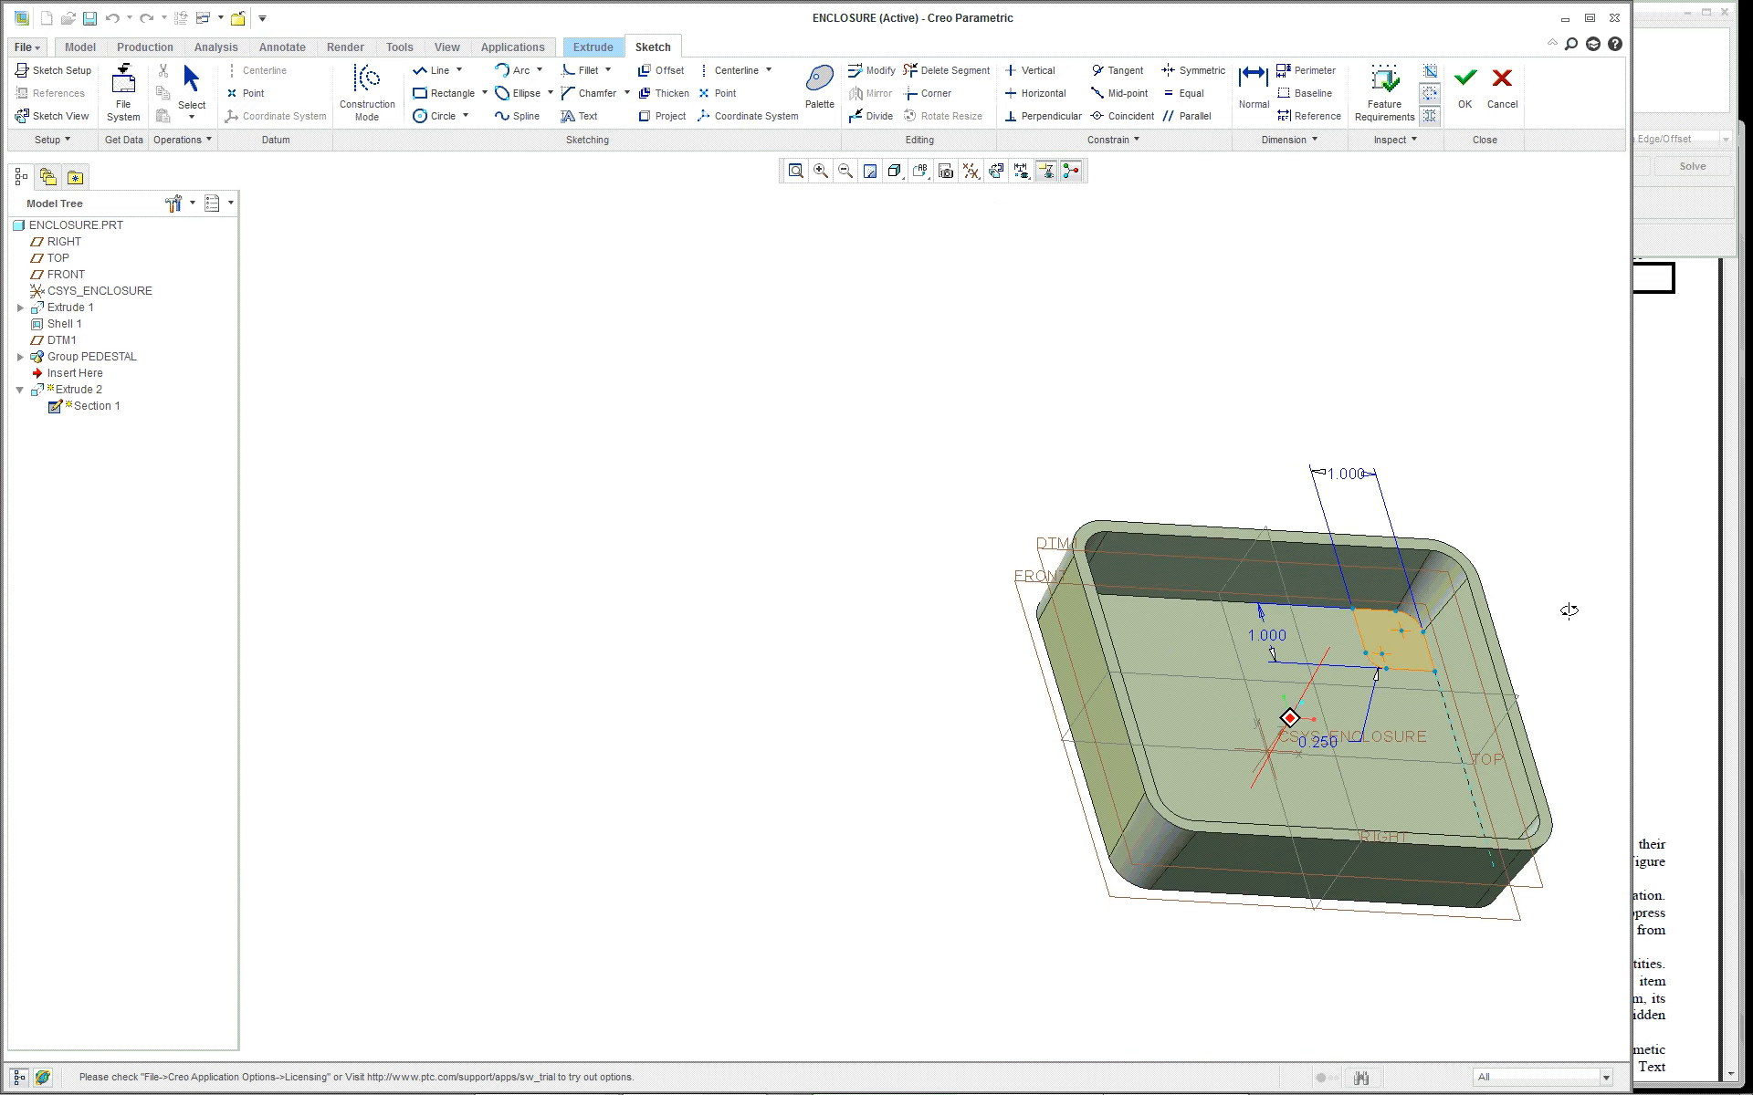
Quit the pedestal sketch without saving the reference changes and cancel the redefinition of Extrude 2
scroll(1575, 621, up, 5)
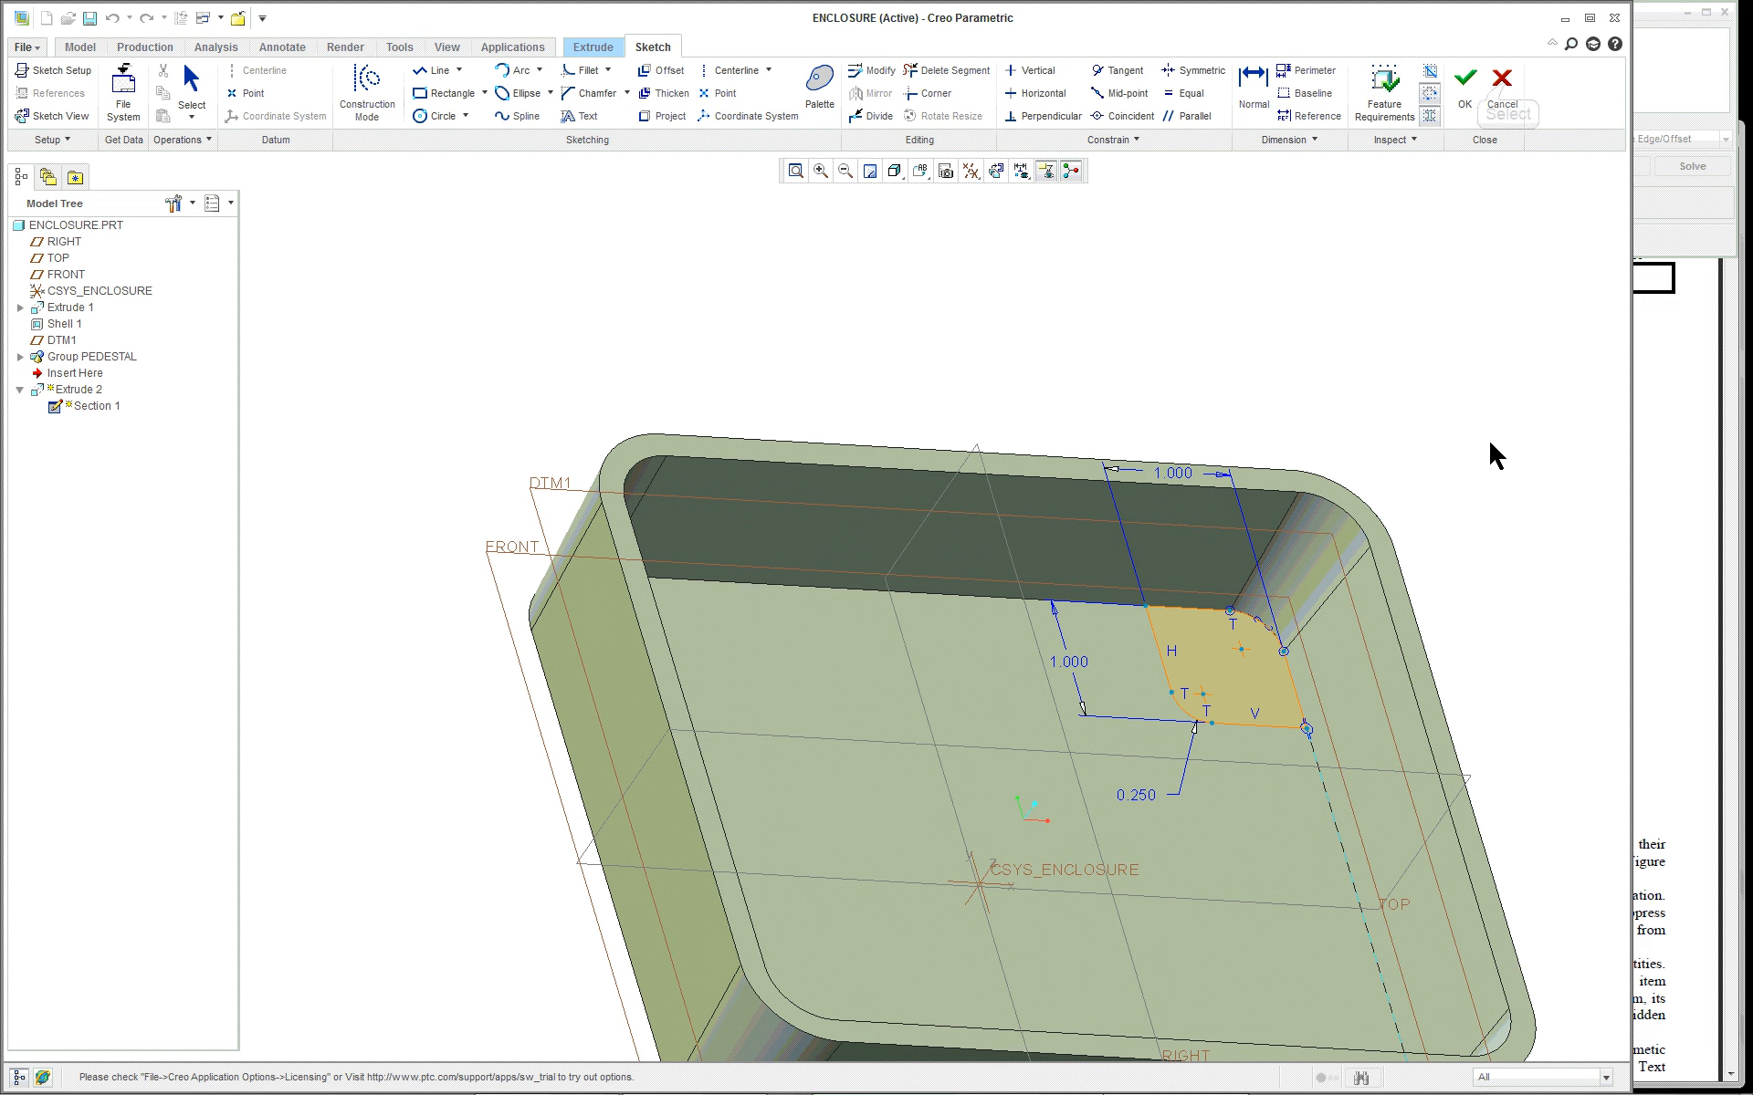
click(1501, 81)
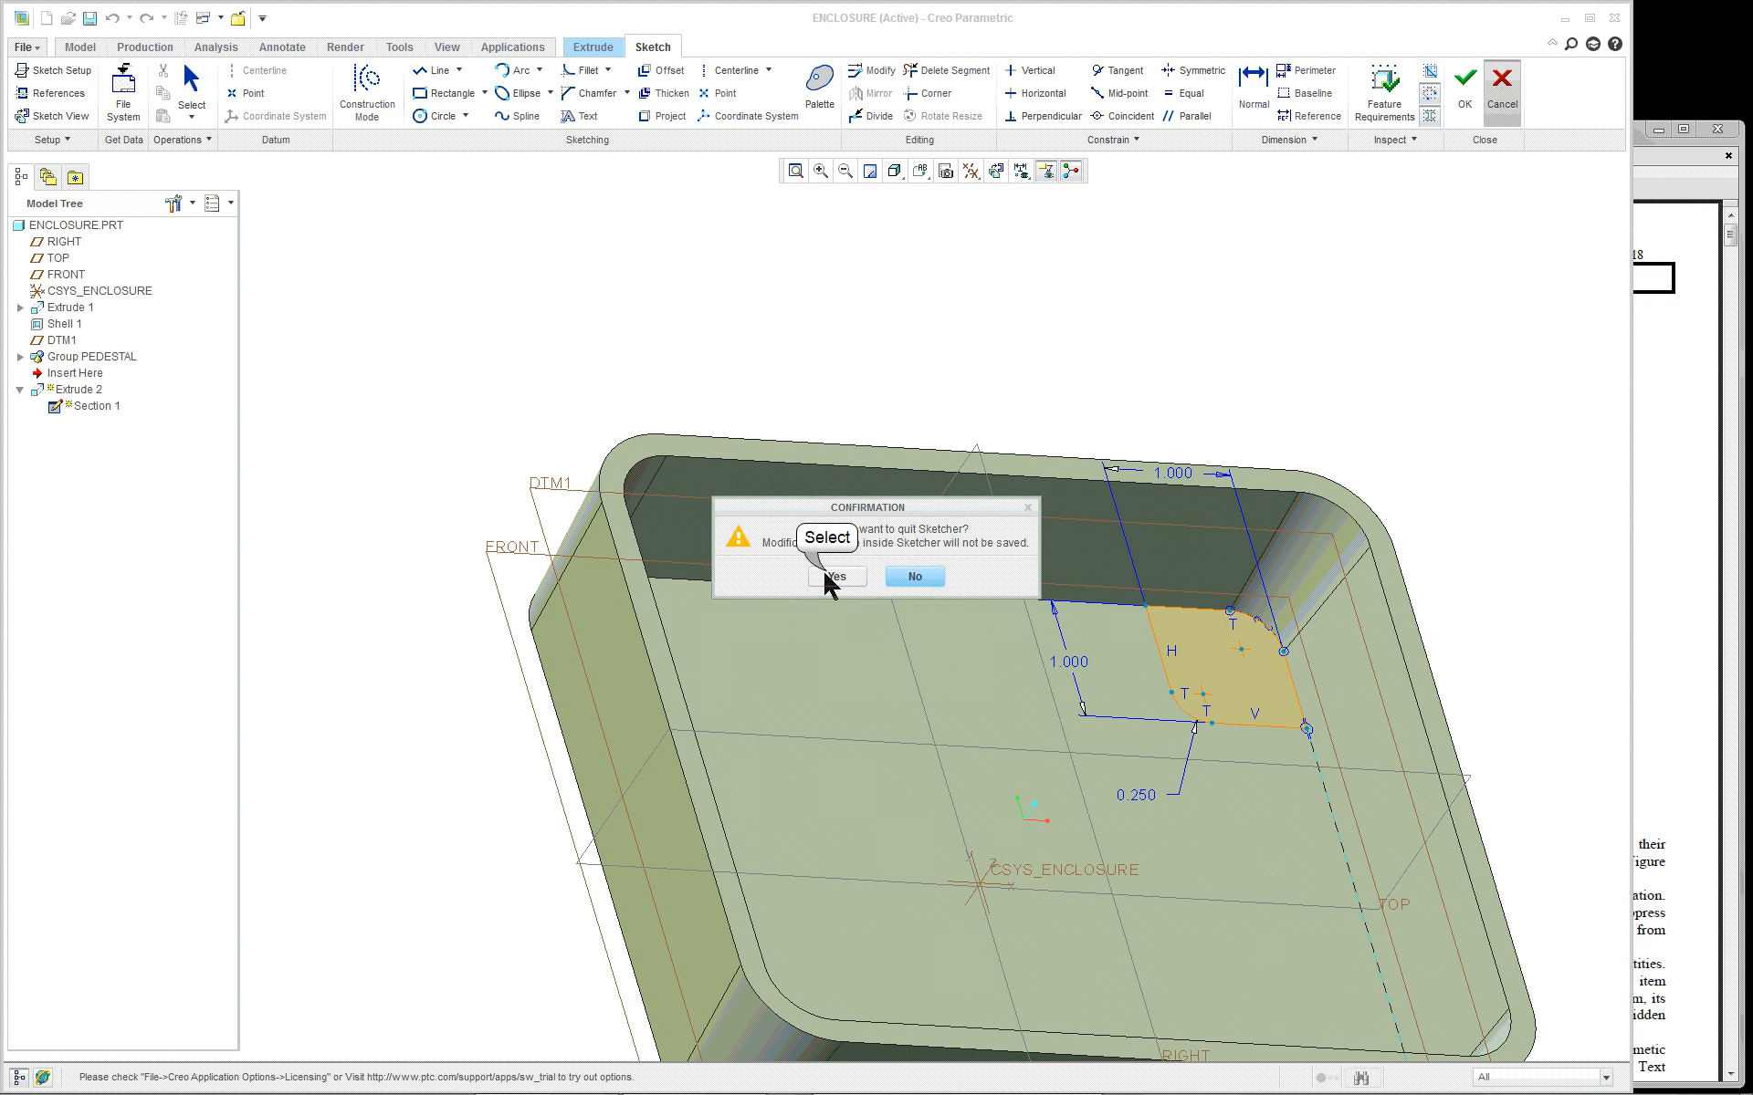
click(832, 576)
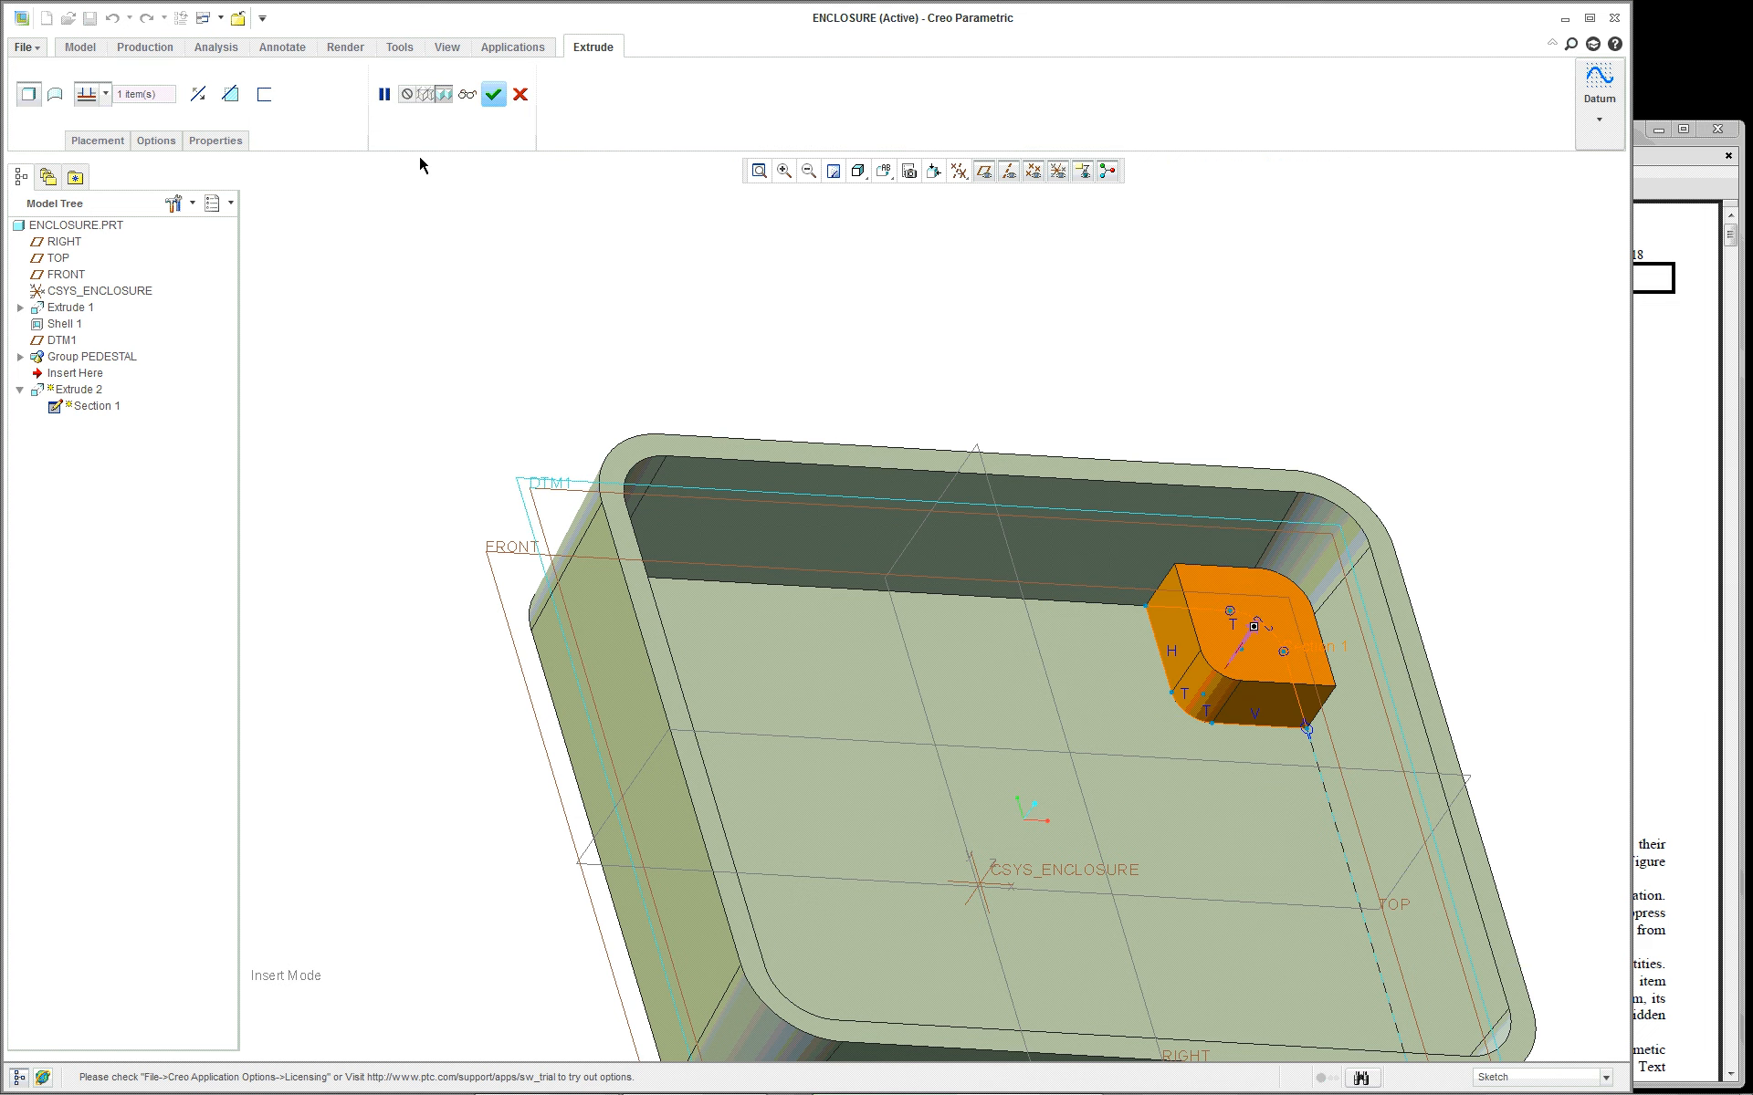
click(519, 94)
Suppress the PEDESTAL group in the enclosure part
right_click(75, 360)
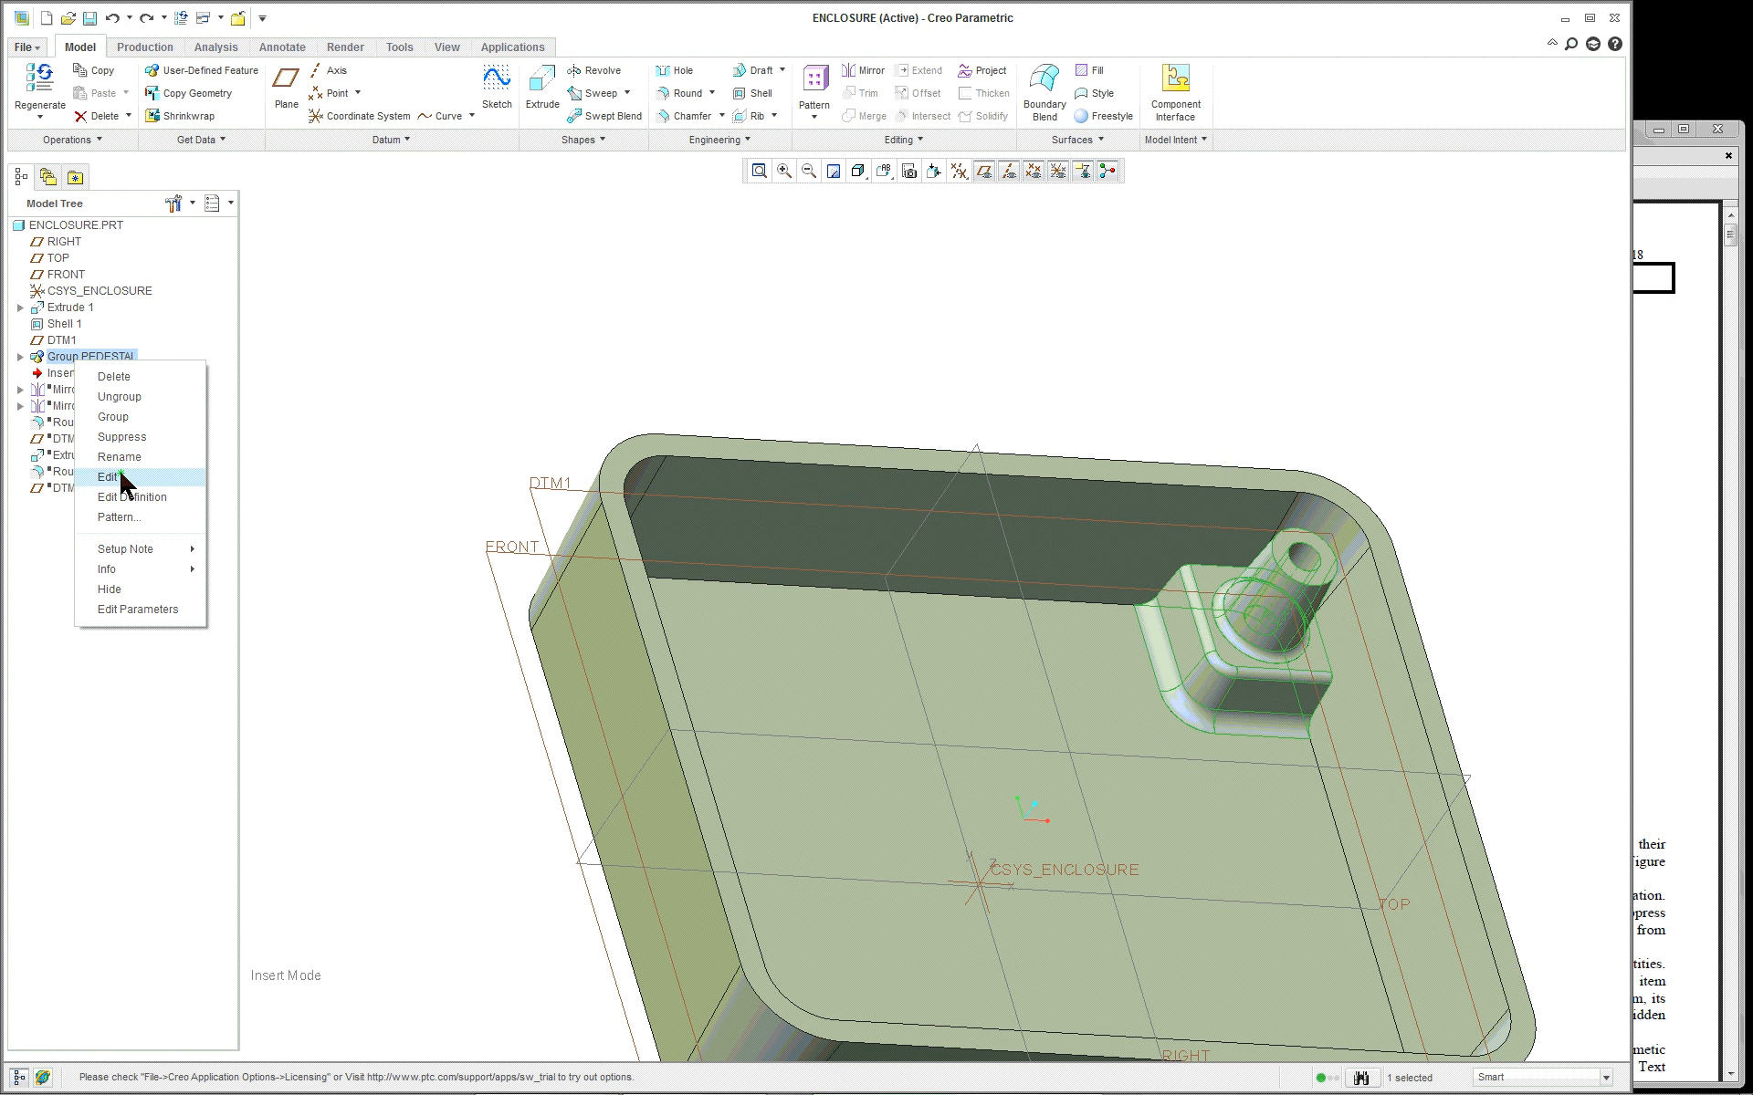
click(126, 436)
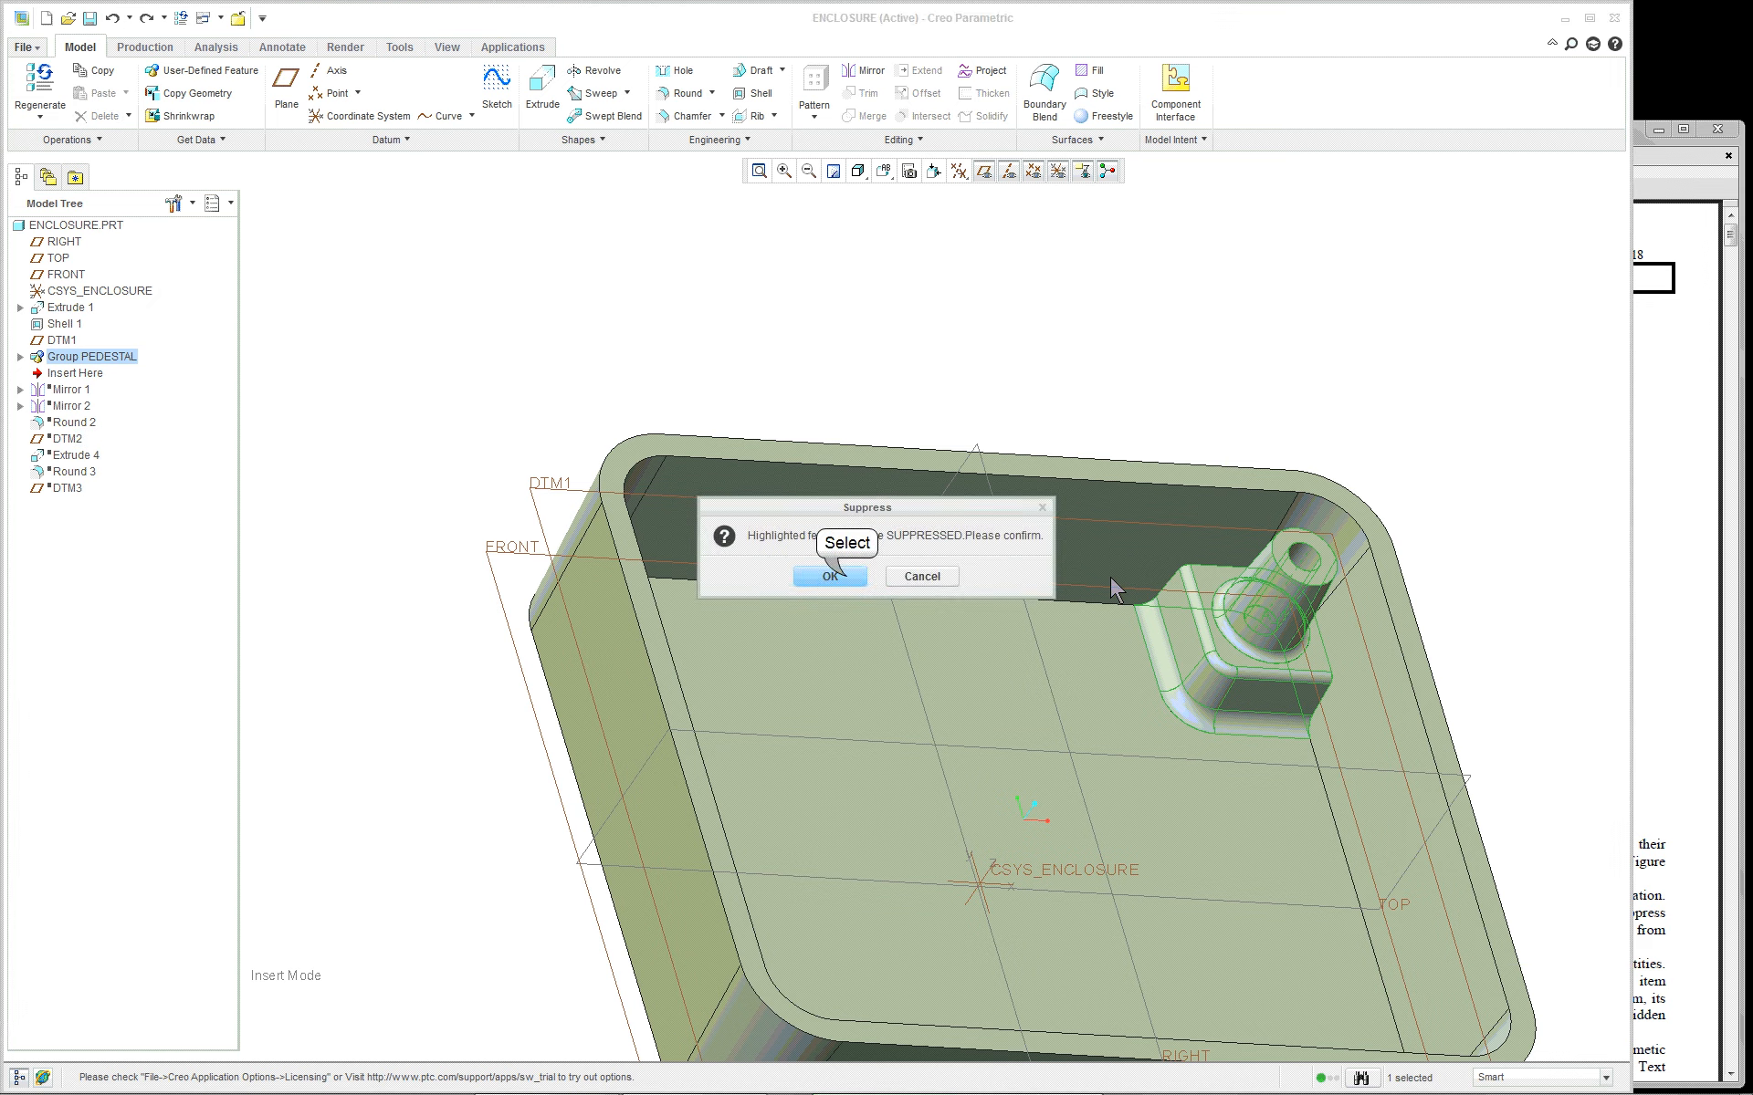
click(830, 576)
Turn off the display of datum planes, axes, points and coordinate systems to leave the empty enclosure shell uncluttered
scroll(1535, 685, up, 3)
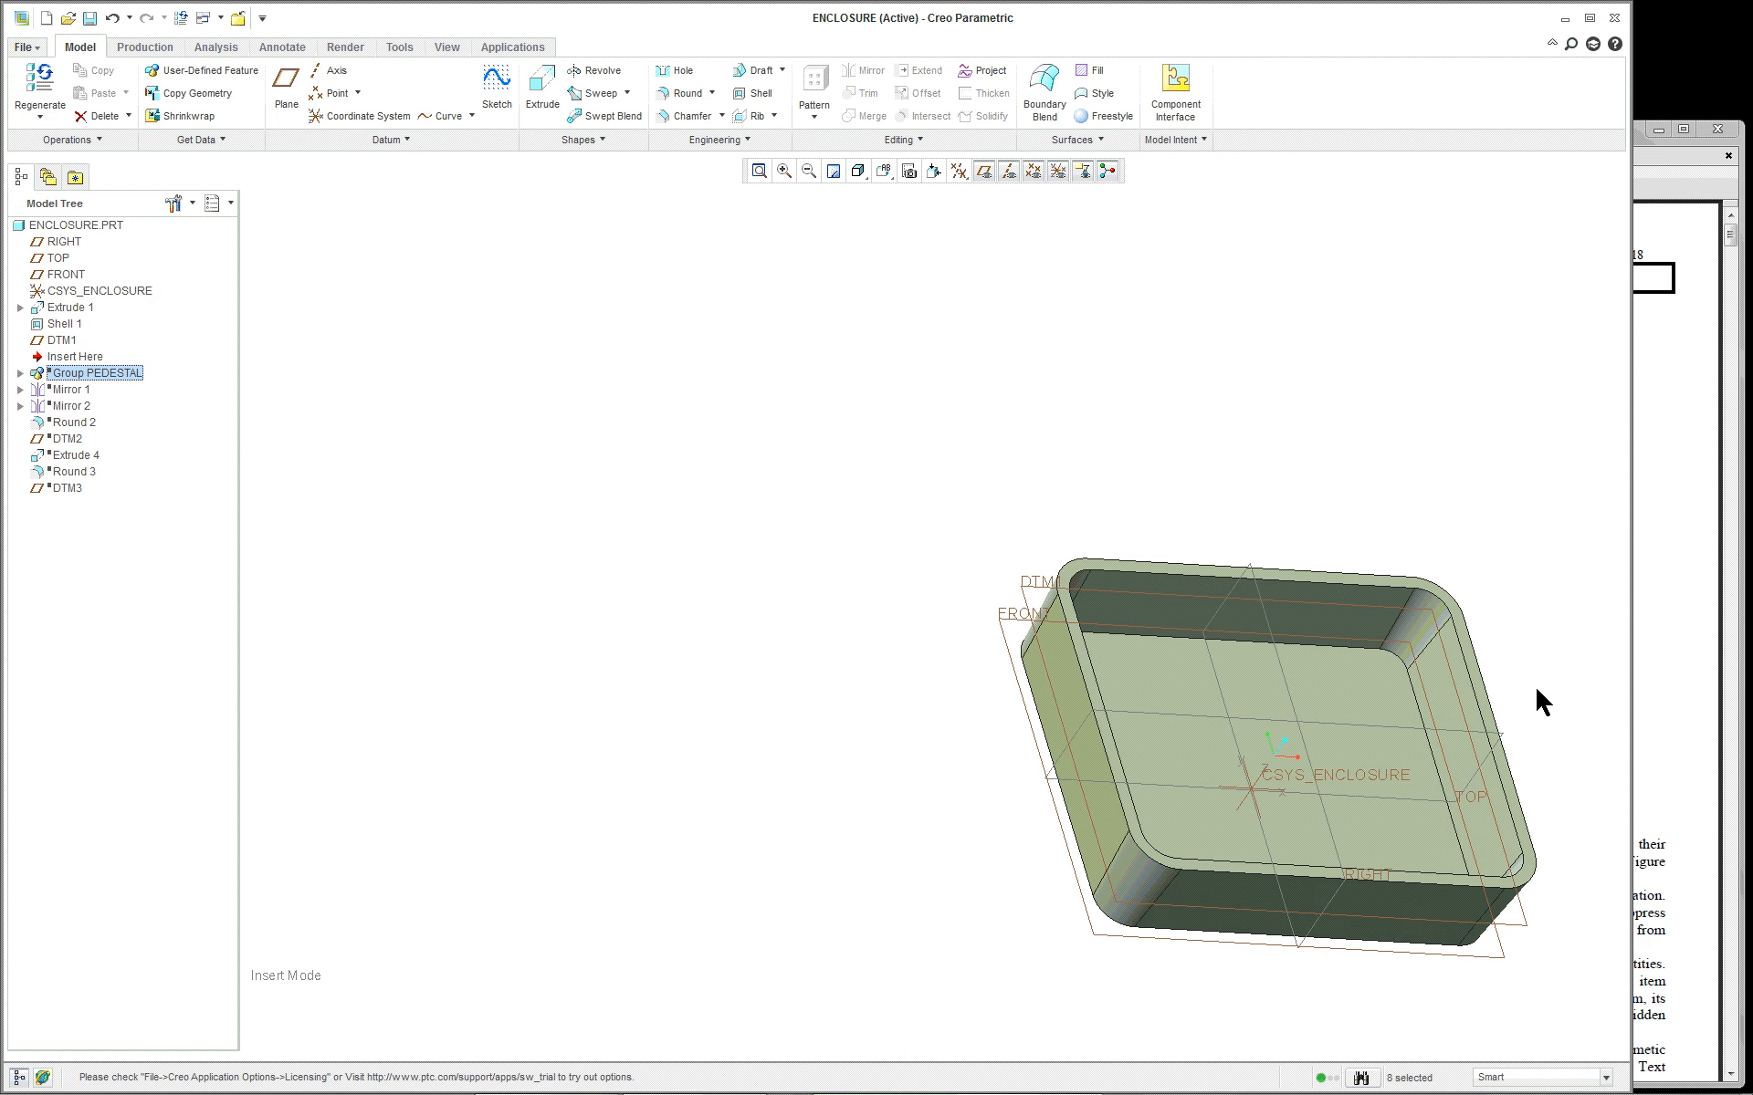
mouse_move(1552, 717)
middle_down()
mouse_move(1588, 615)
mouse_move(1542, 669)
mouse_move(1564, 615)
mouse_move(1572, 631)
middle_up()
scroll(1563, 740, down, 5)
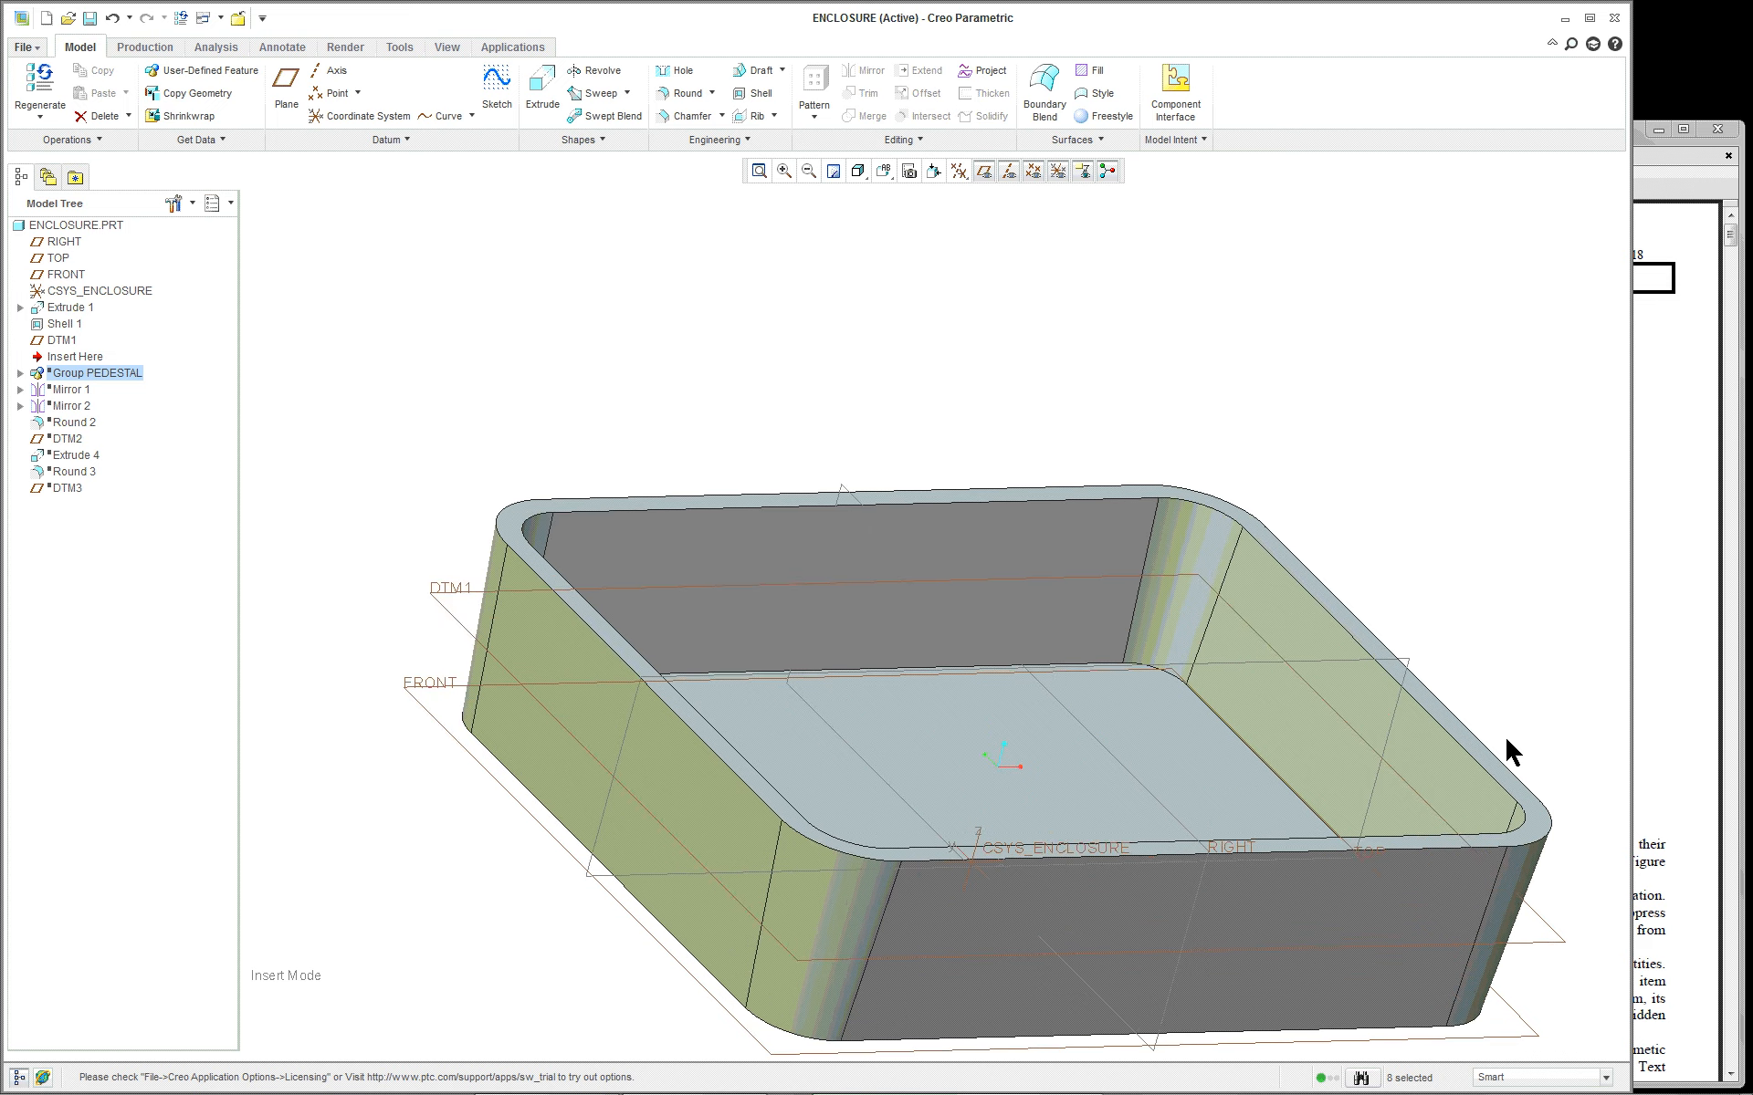
mouse_move(1510, 748)
middle_down()
mouse_move(1519, 666)
mouse_move(1509, 744)
middle_up()
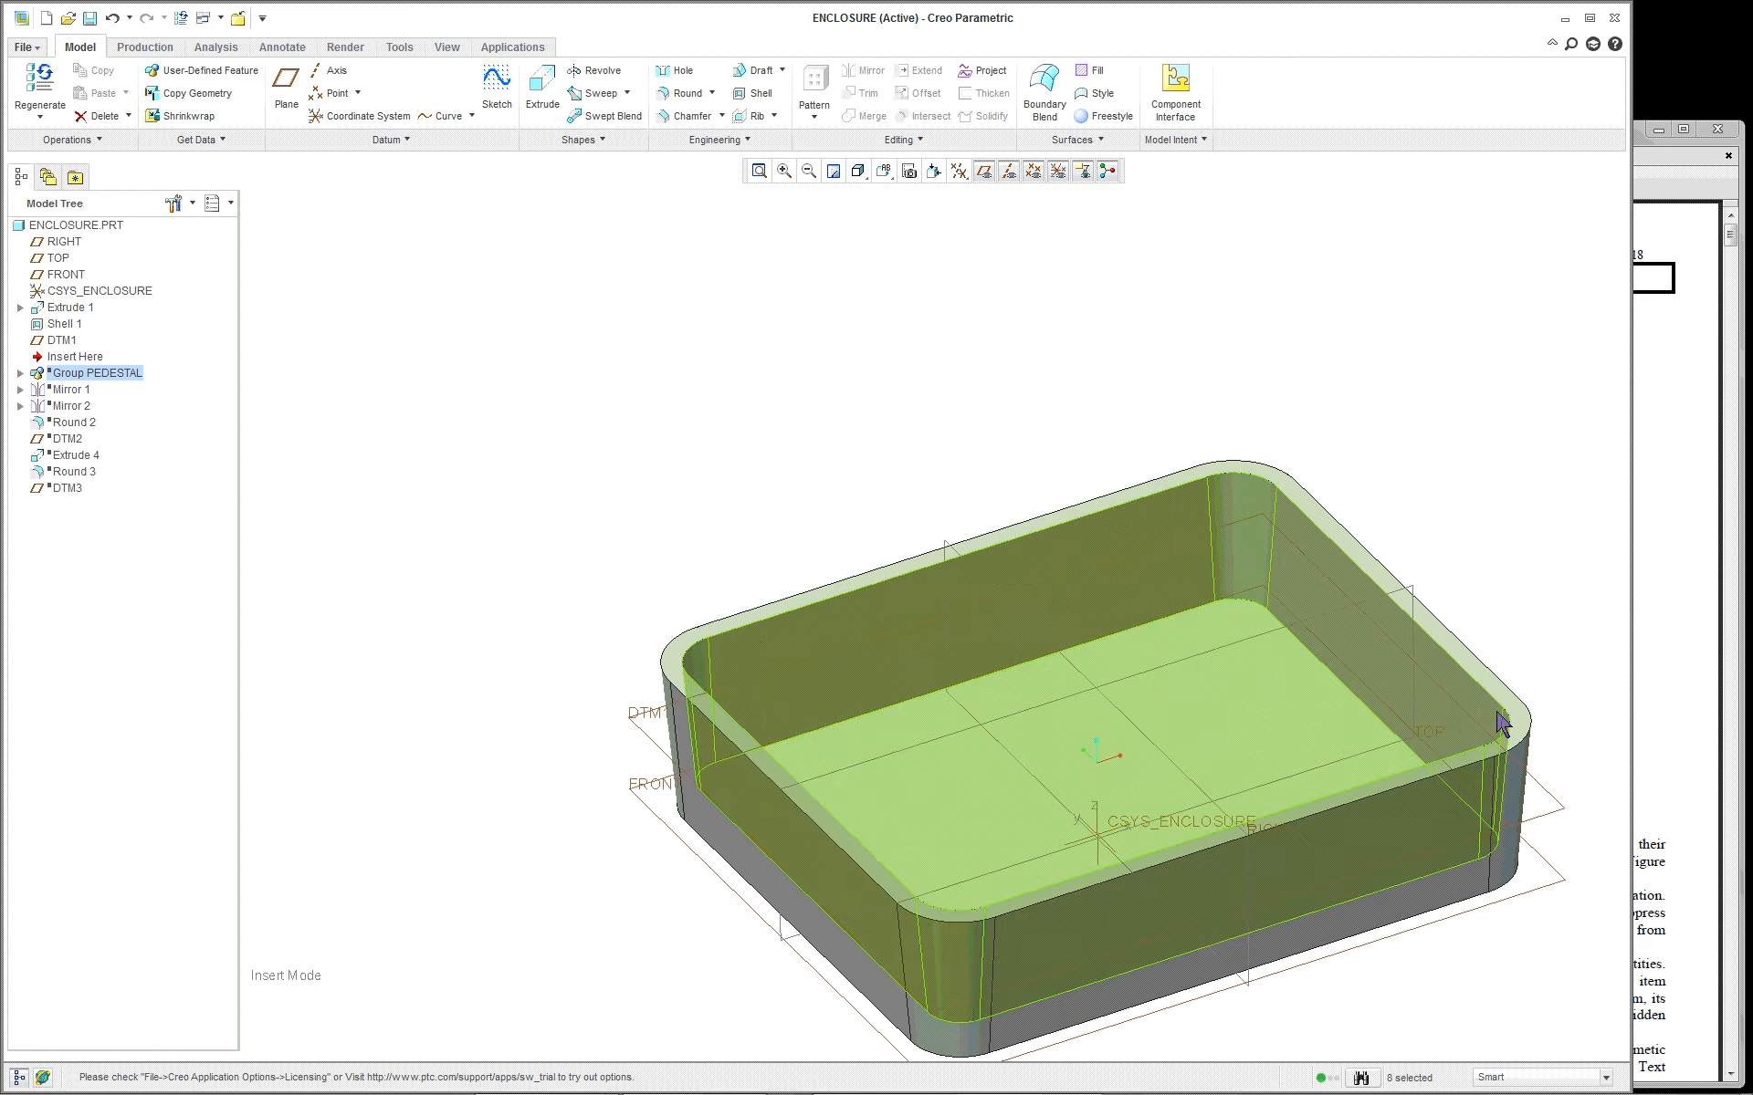
scroll(1492, 721, down, 2)
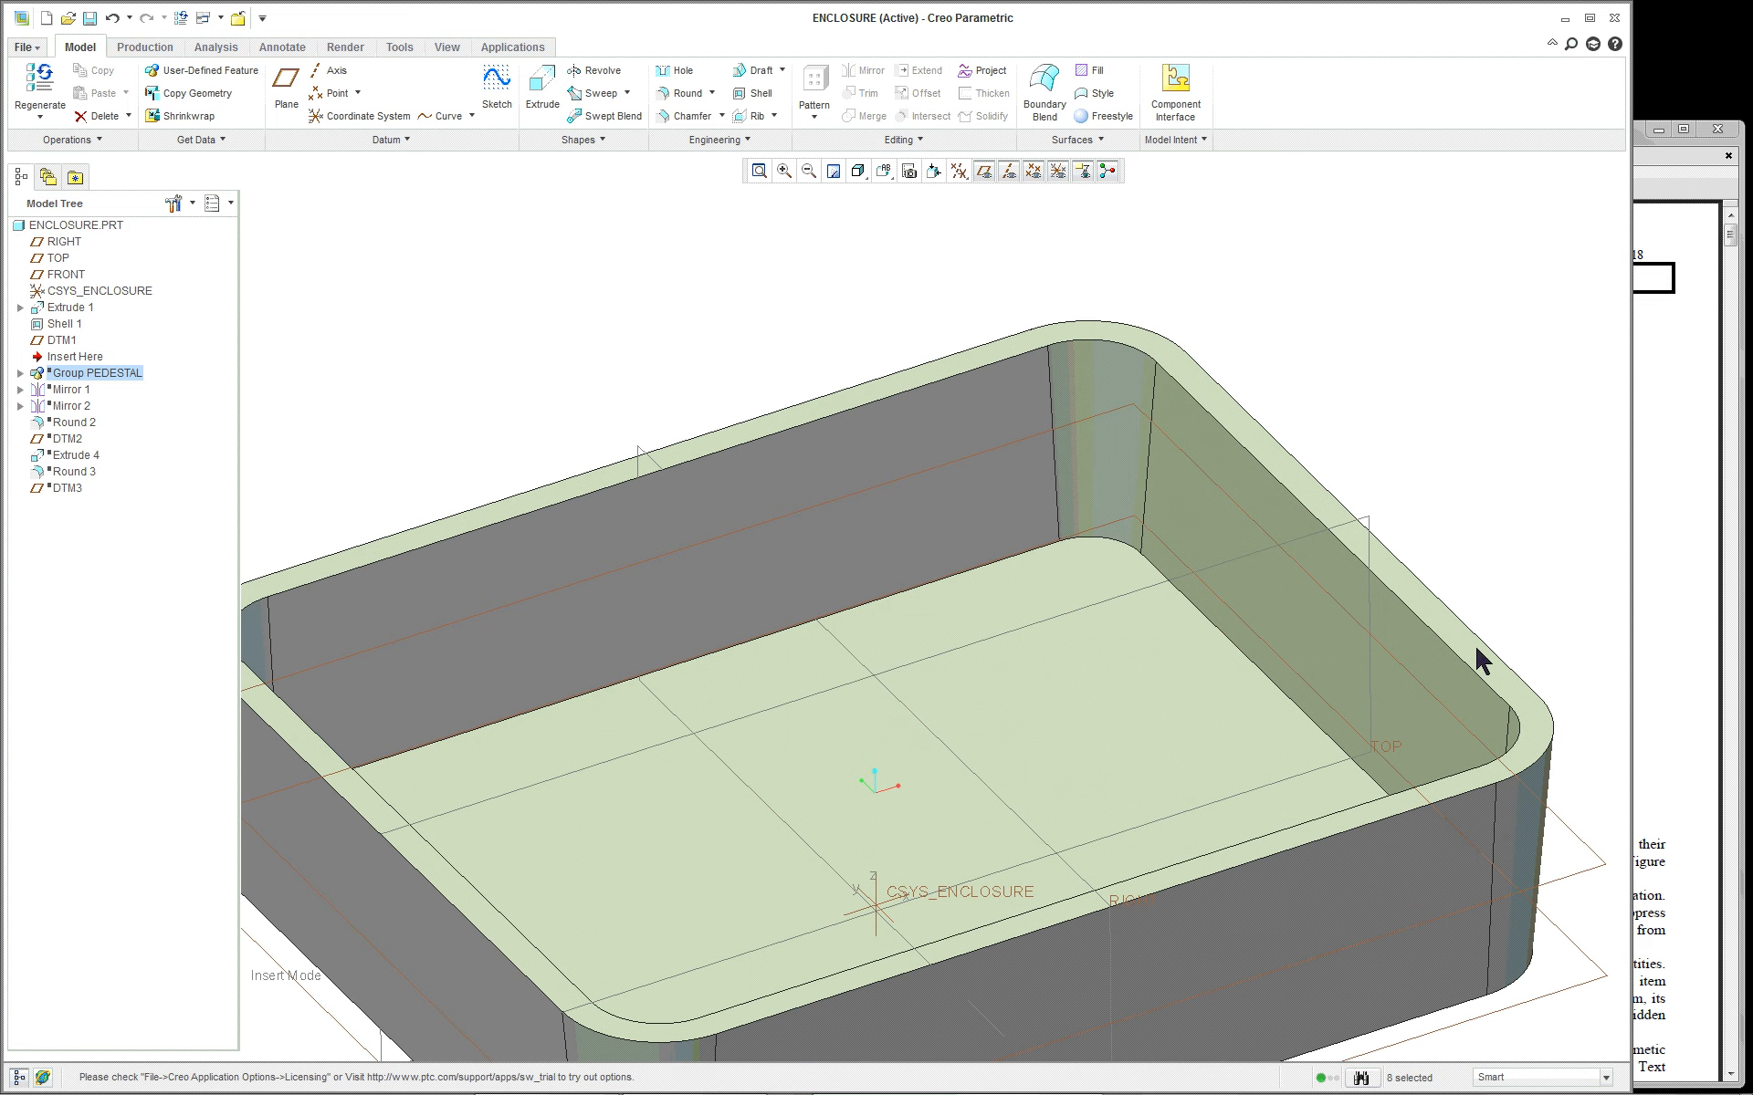
click(988, 172)
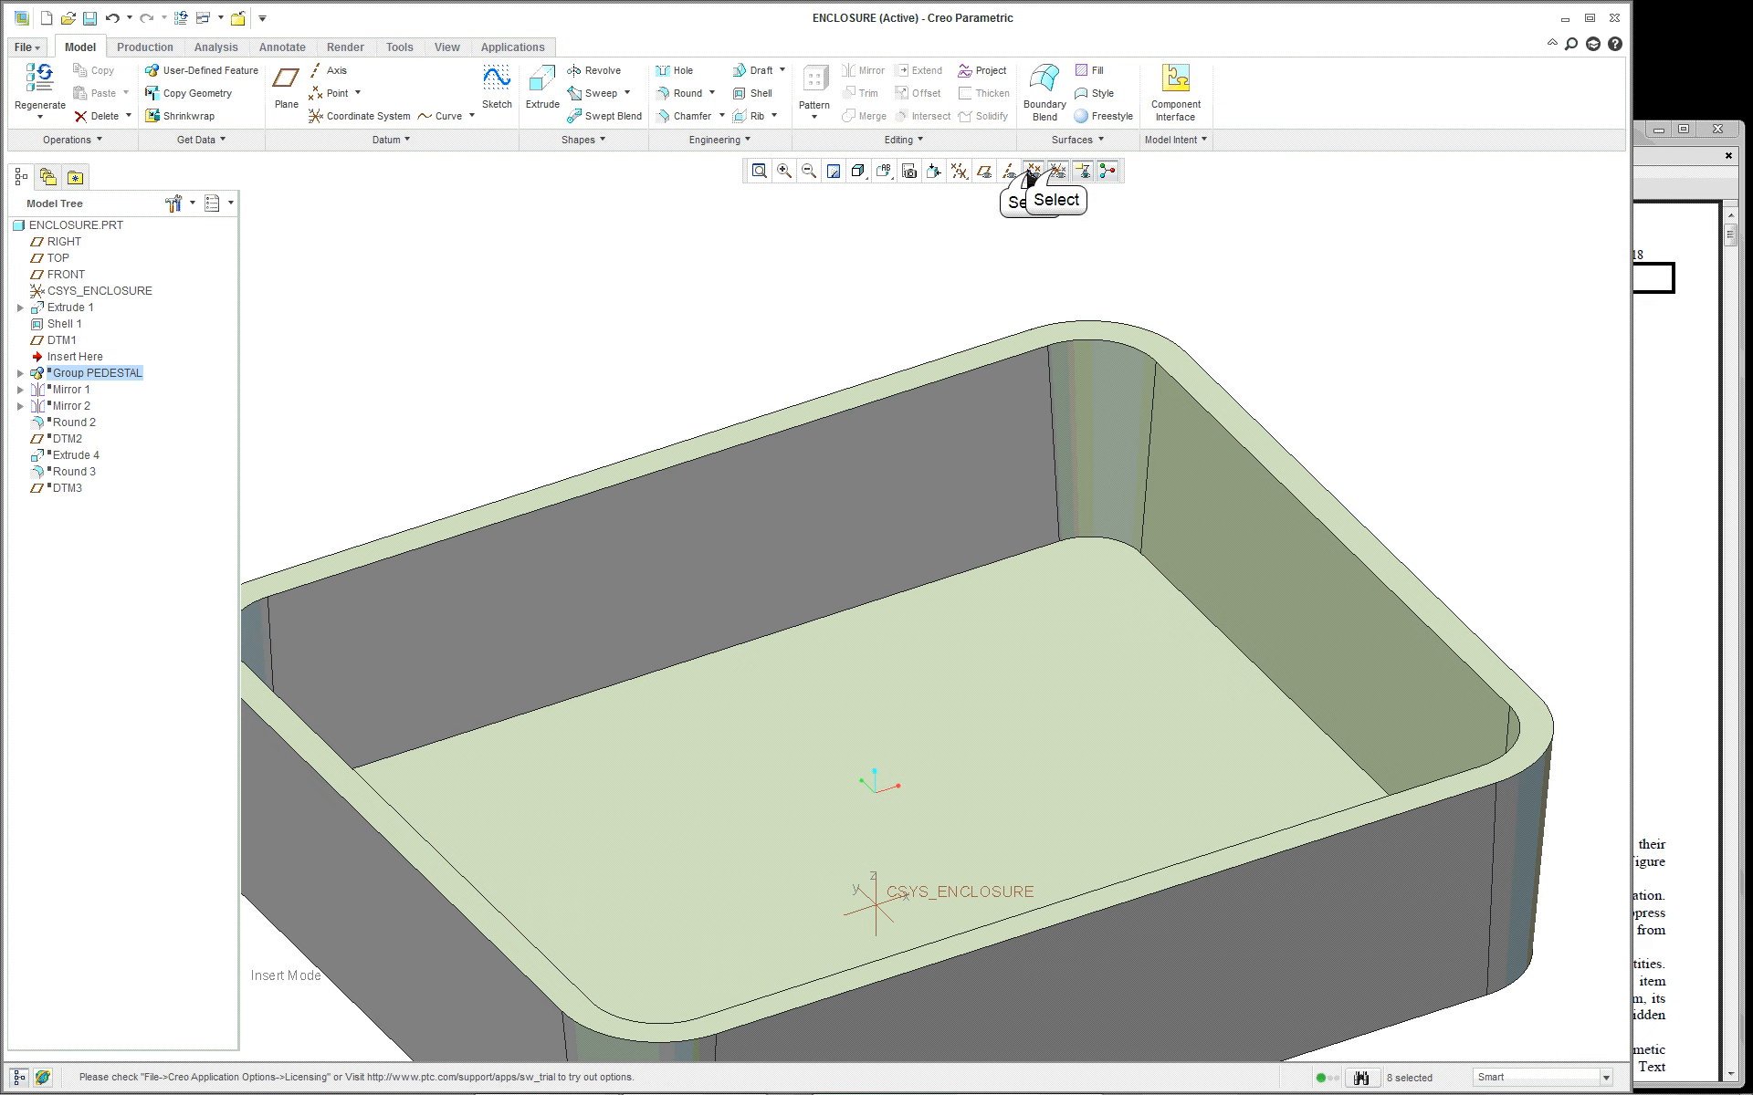
click(1056, 172)
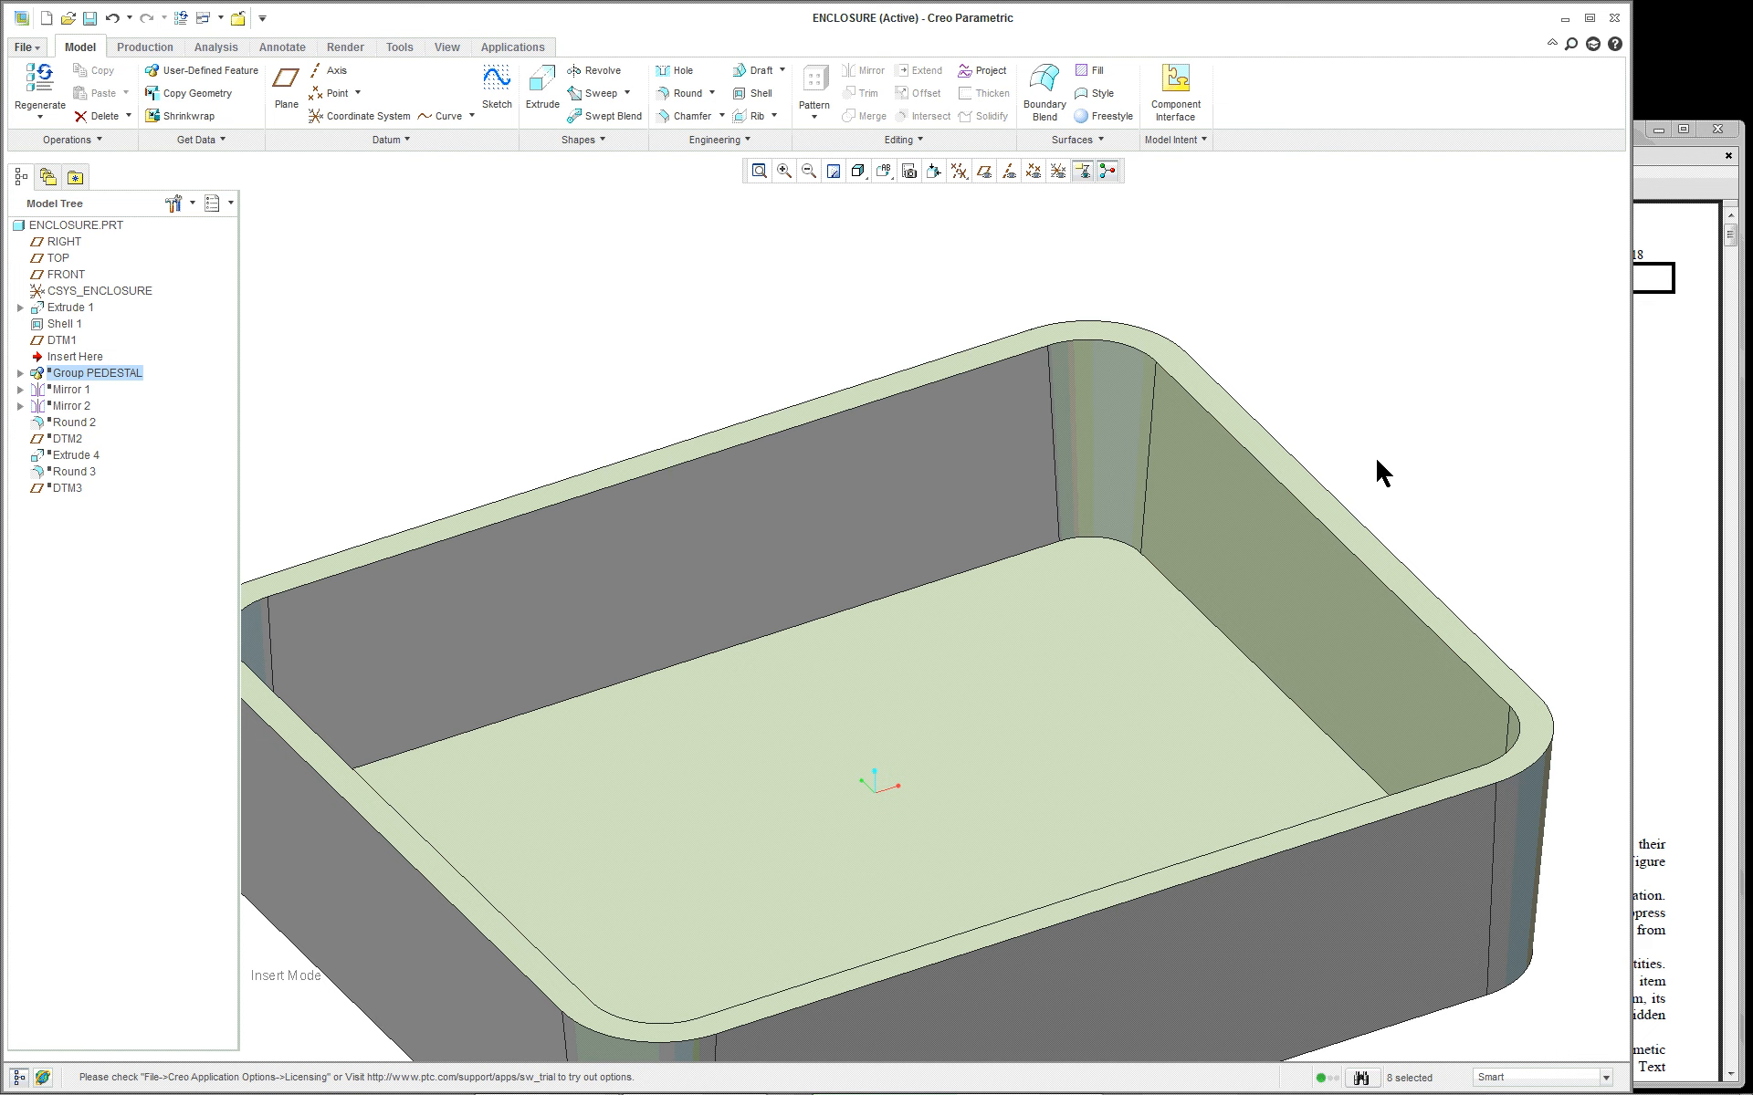
Start a new extrusion sketched on the enclosure's inner floor and orient the view parallel to the sketch plane
scroll(1438, 456, down, 2)
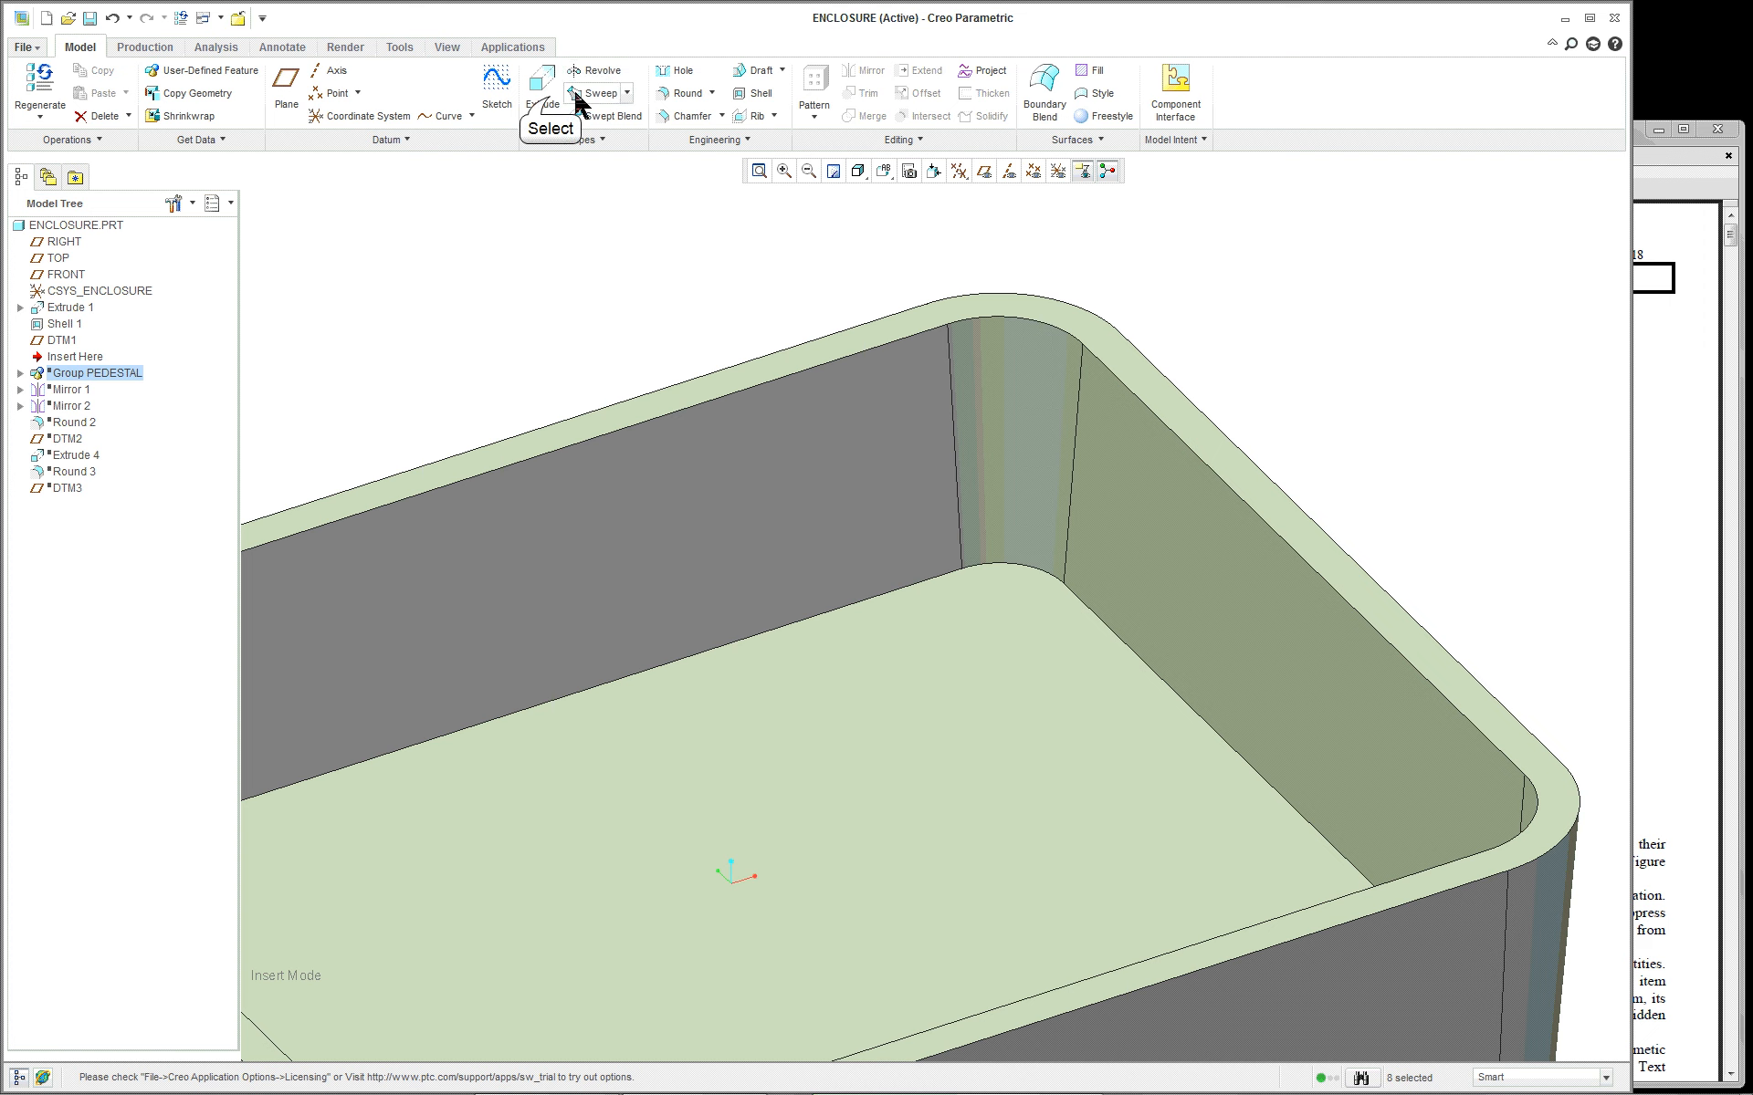
click(545, 87)
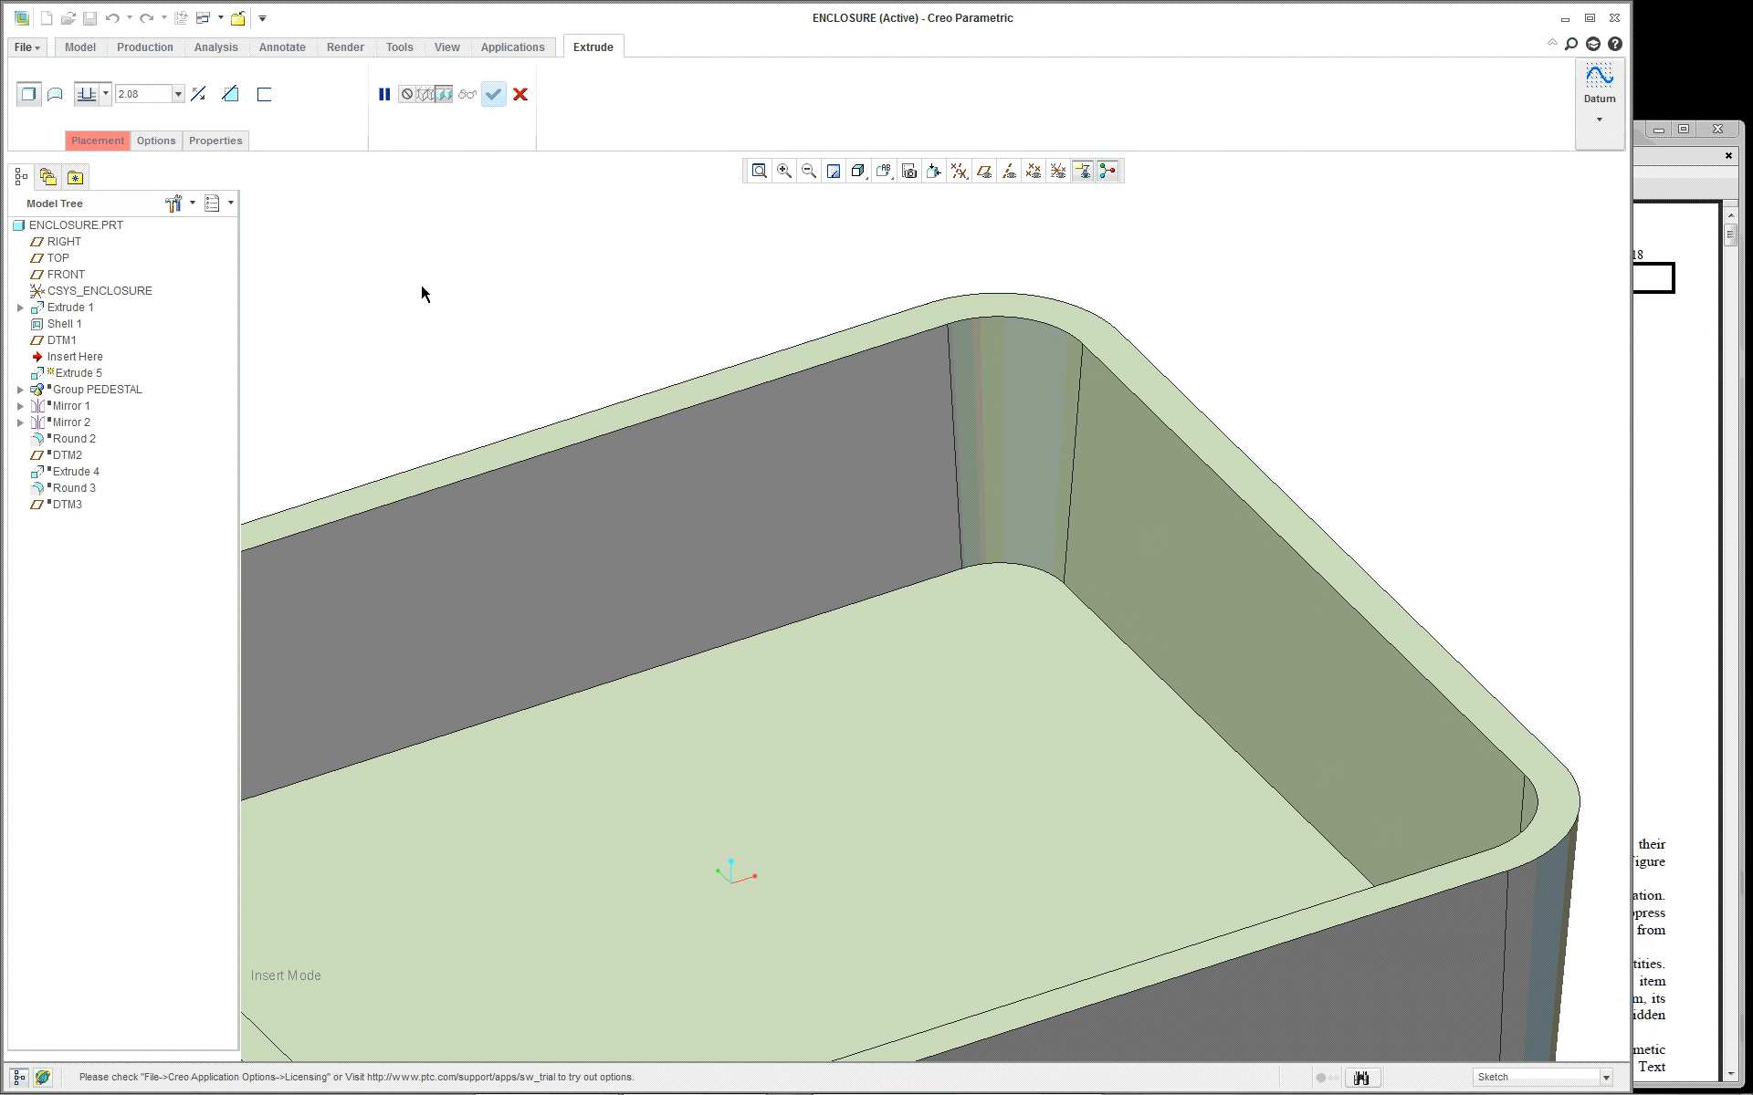
click(978, 728)
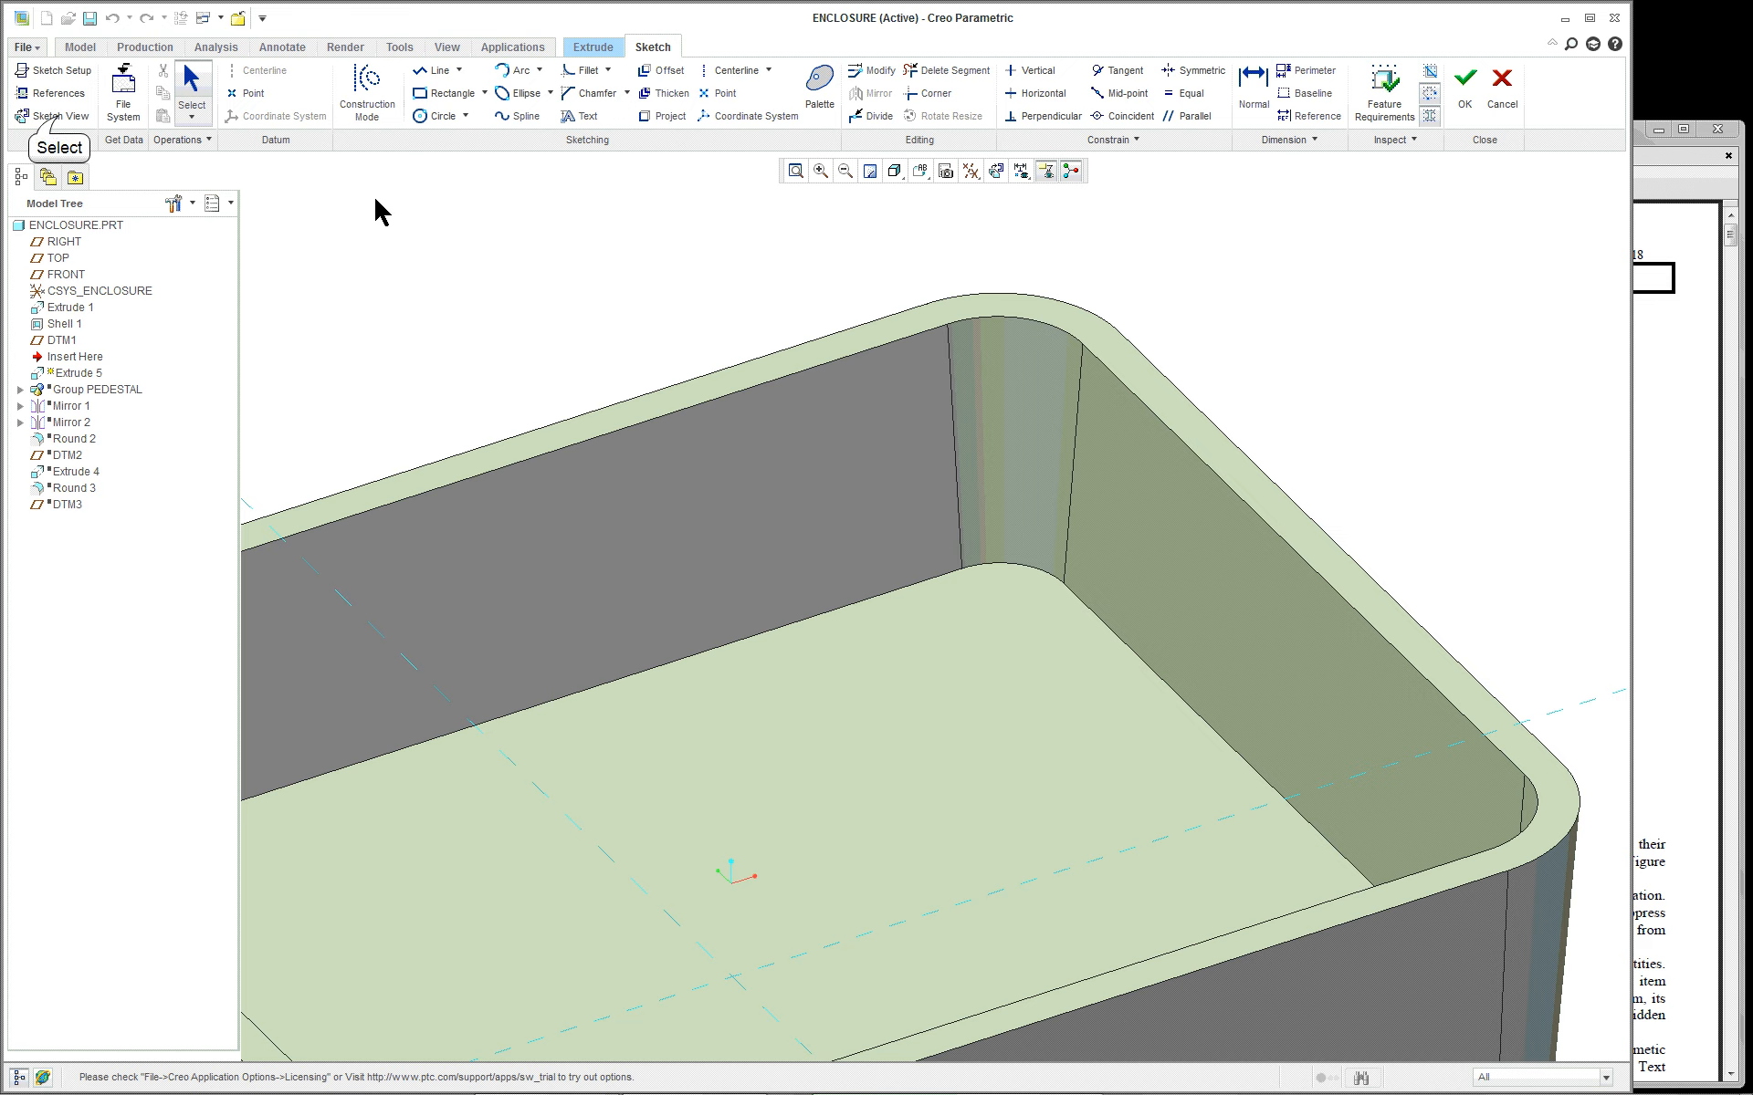
click(62, 116)
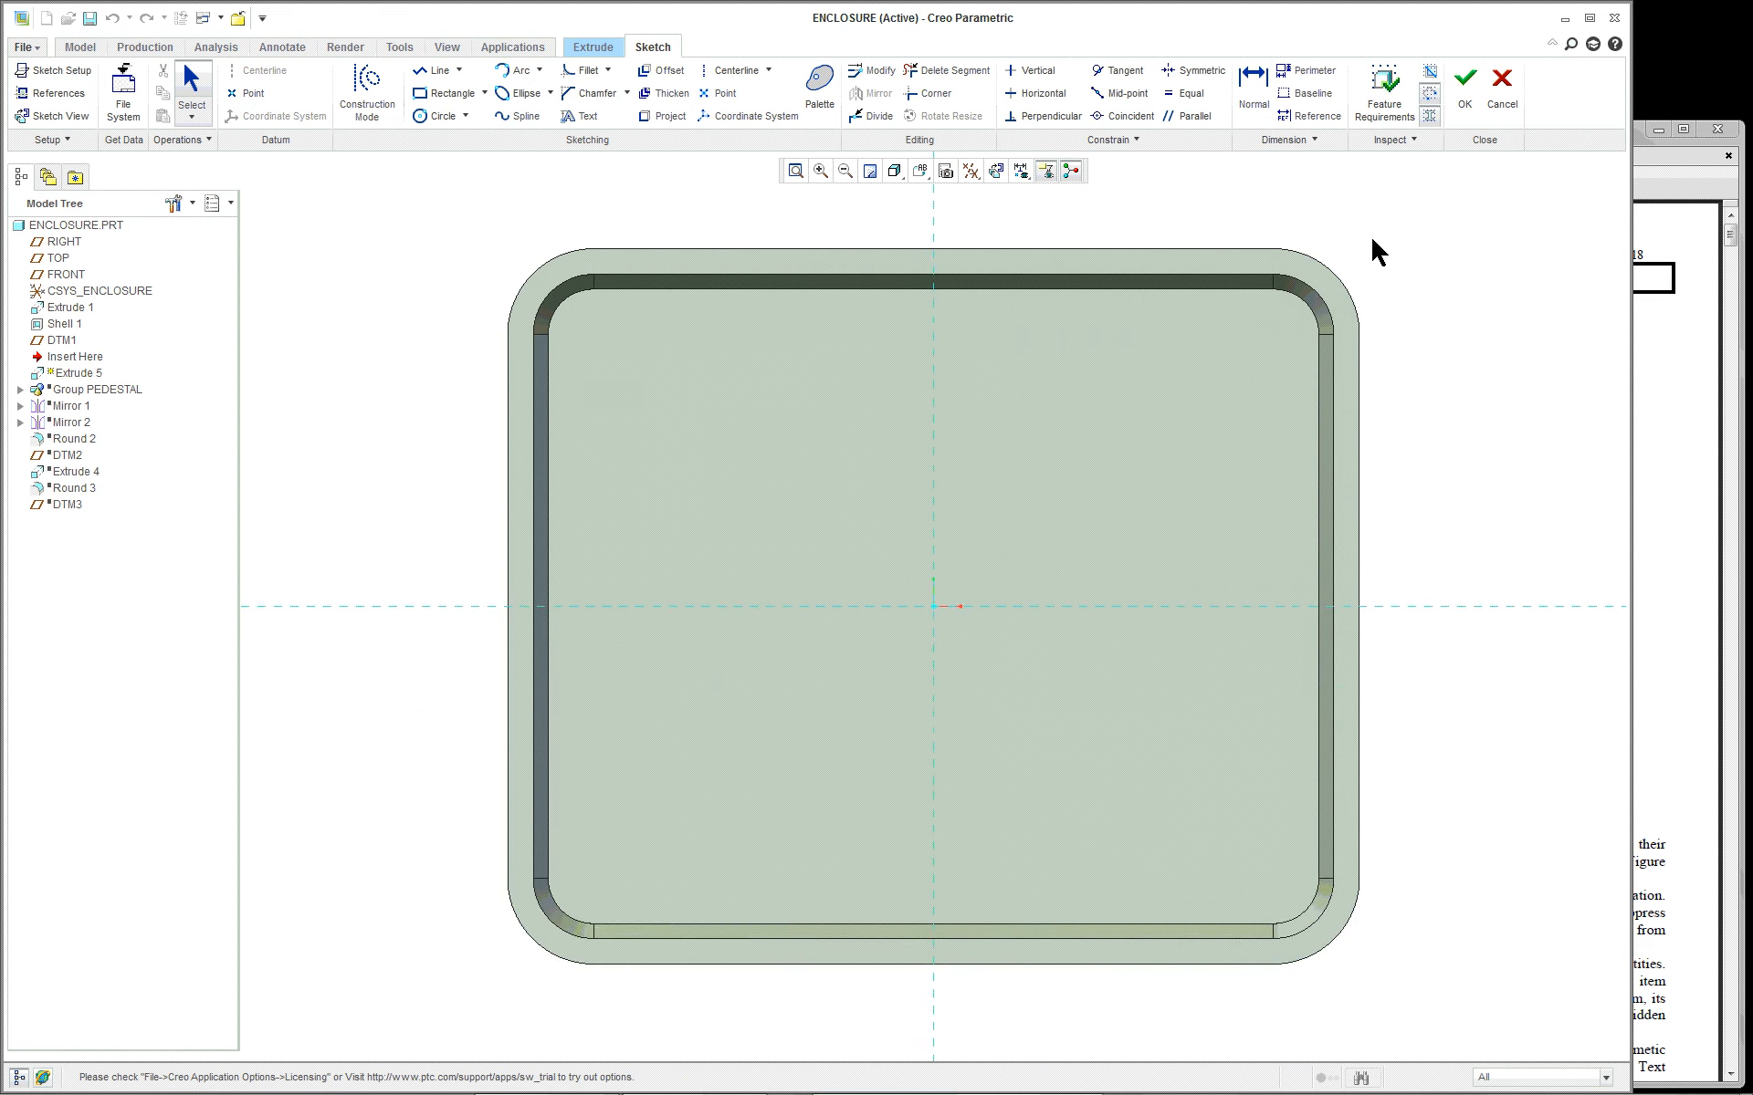
Add the rounded inner floor edge and the two straight floor edges adjoining it as sketch references at one corner
scroll(1374, 252, up, 3)
scroll(1369, 251, up, 2)
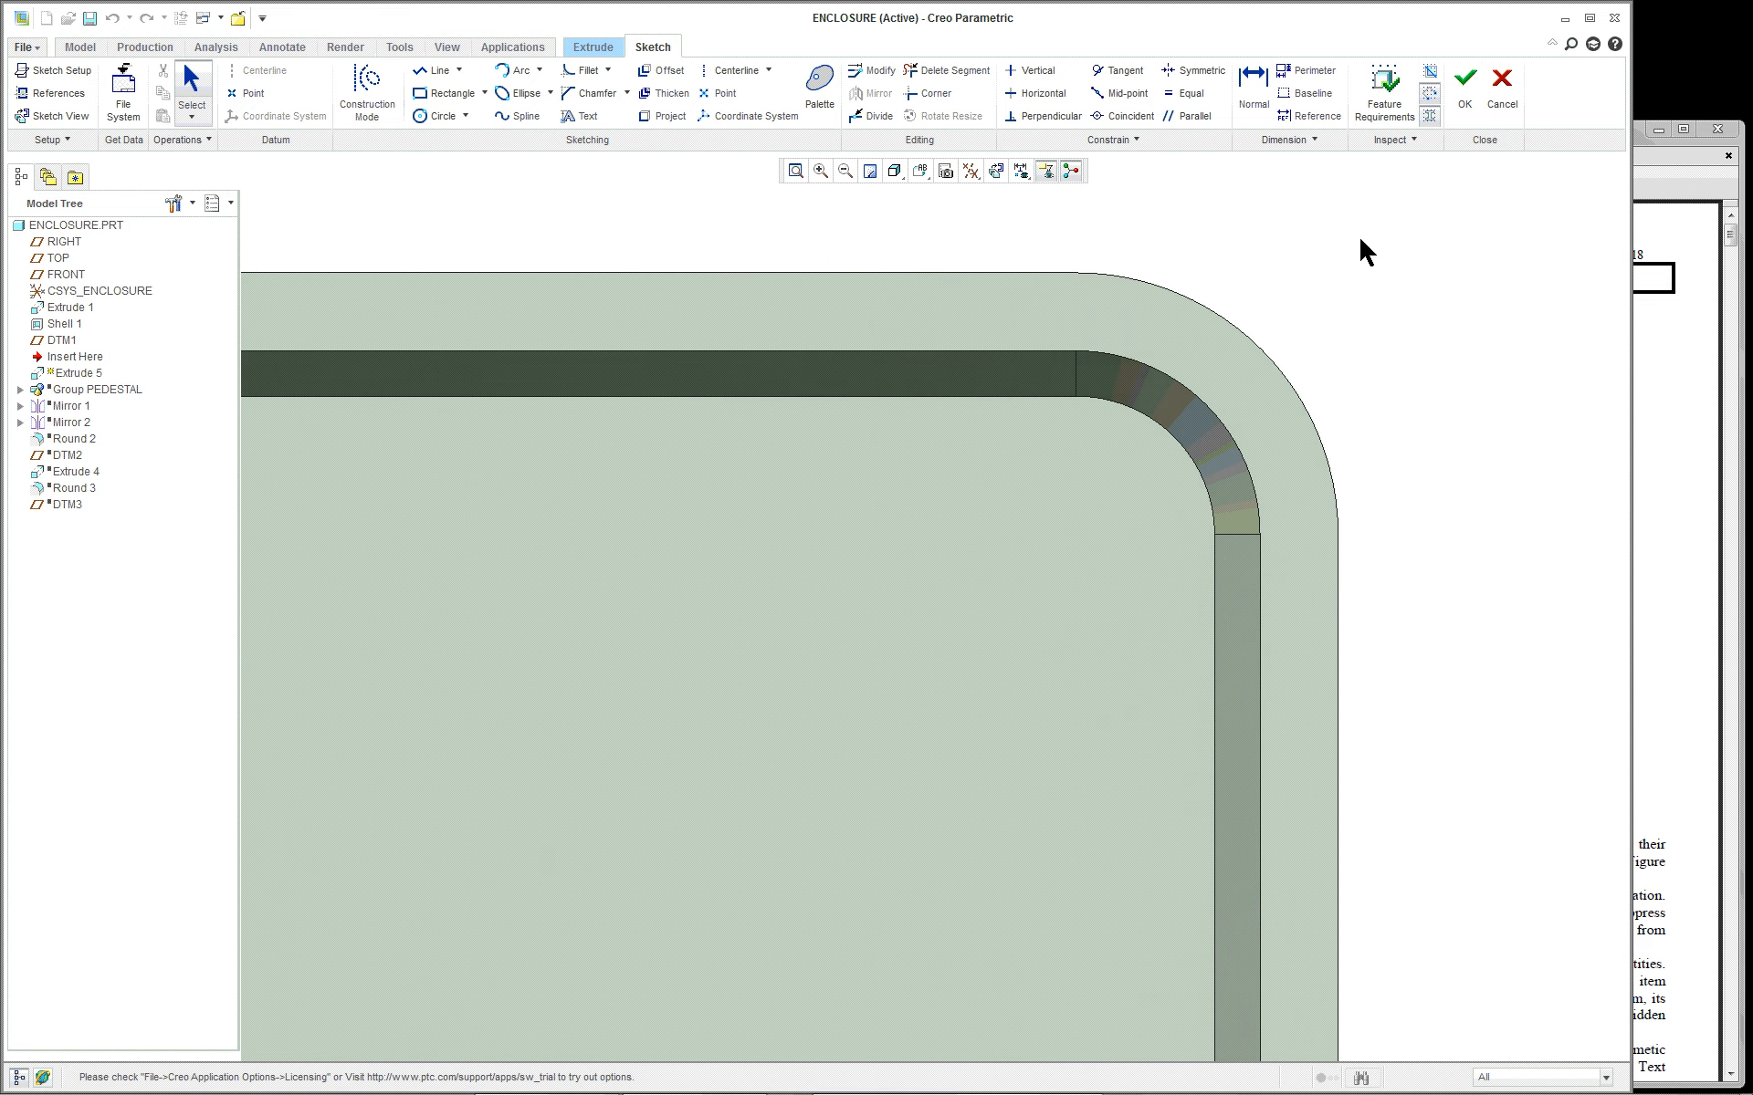
right_click(1362, 347)
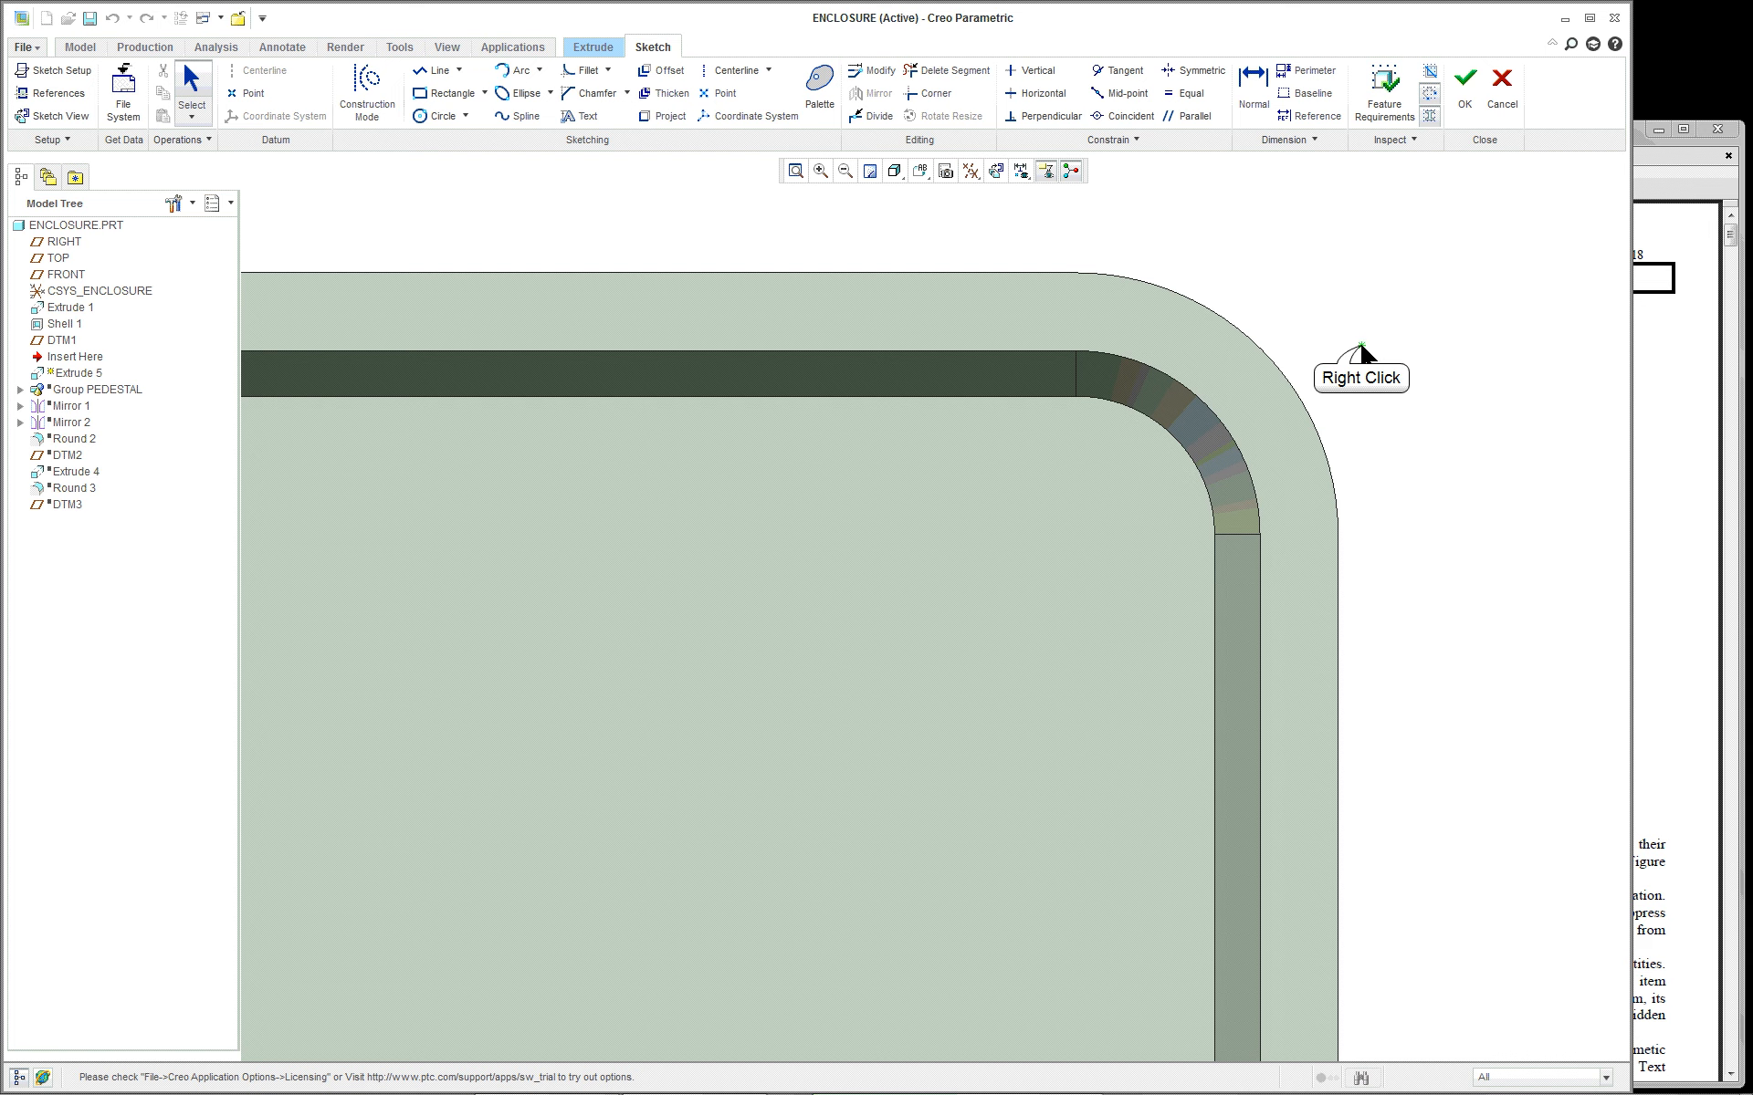
click(1415, 382)
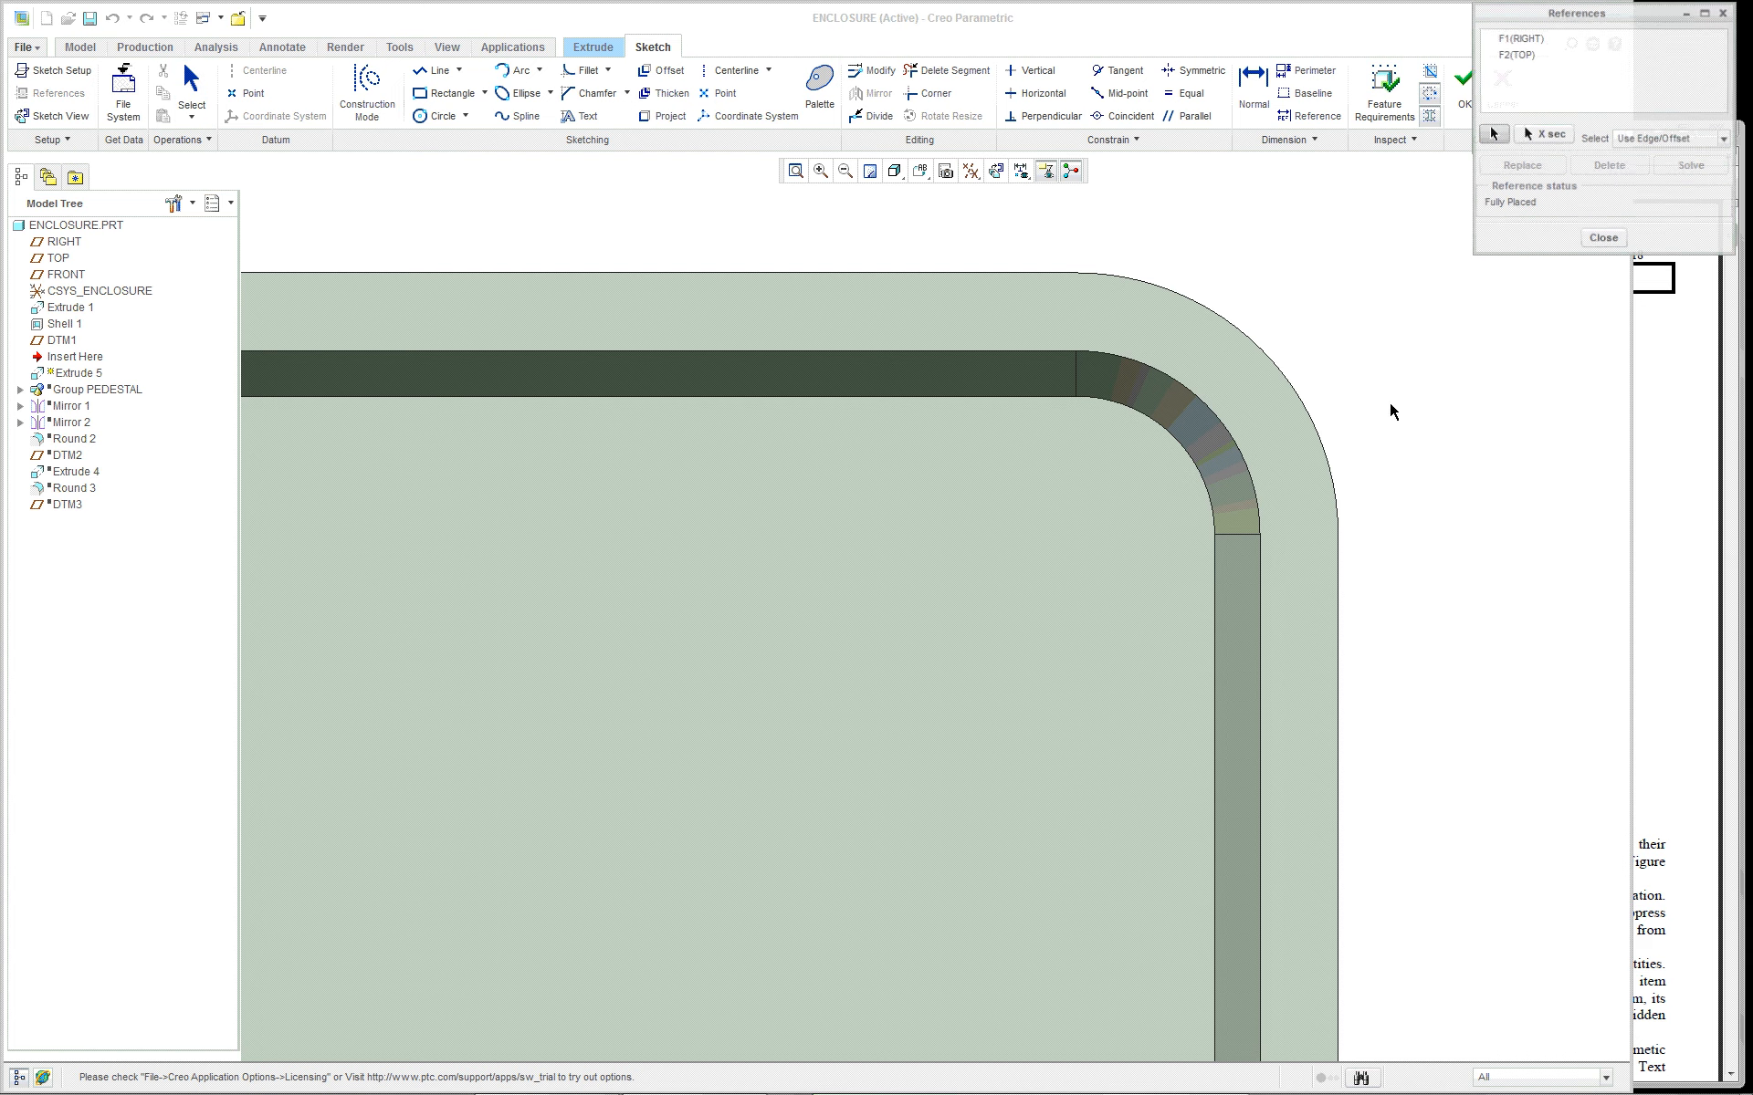
click(1215, 628)
click(1206, 508)
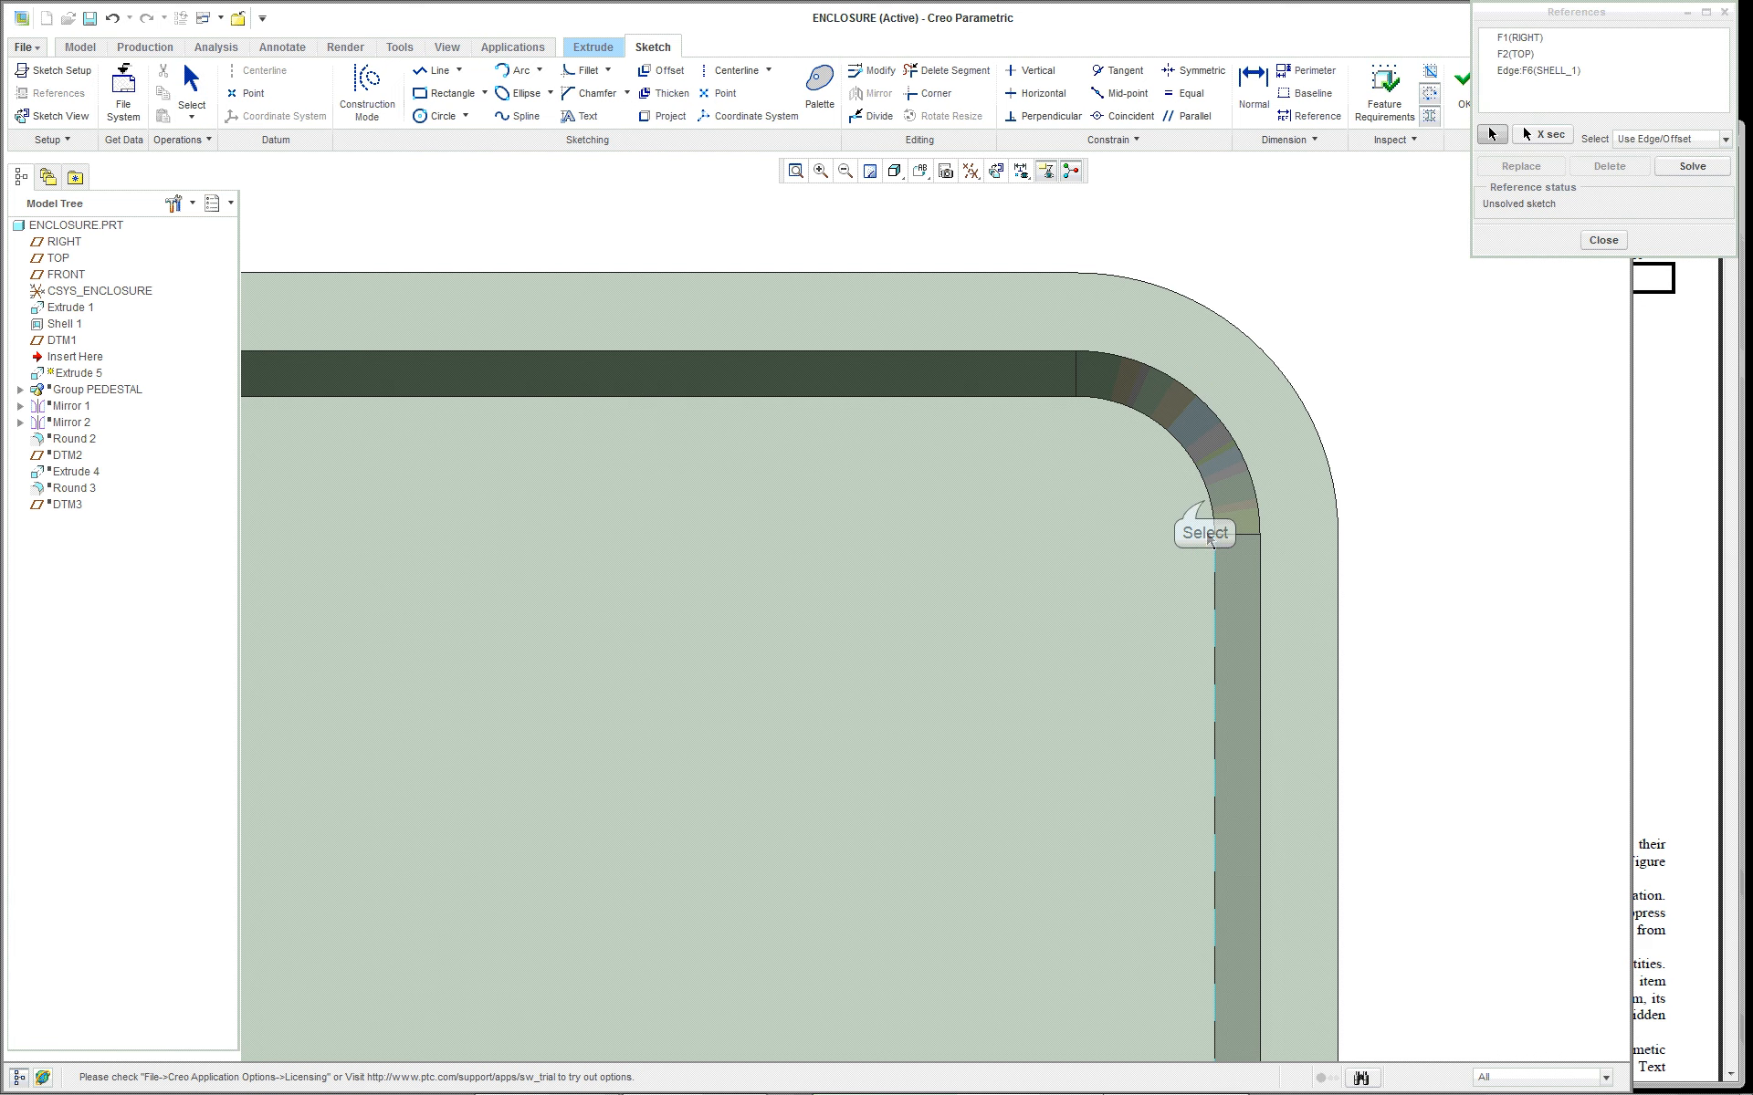
click(995, 398)
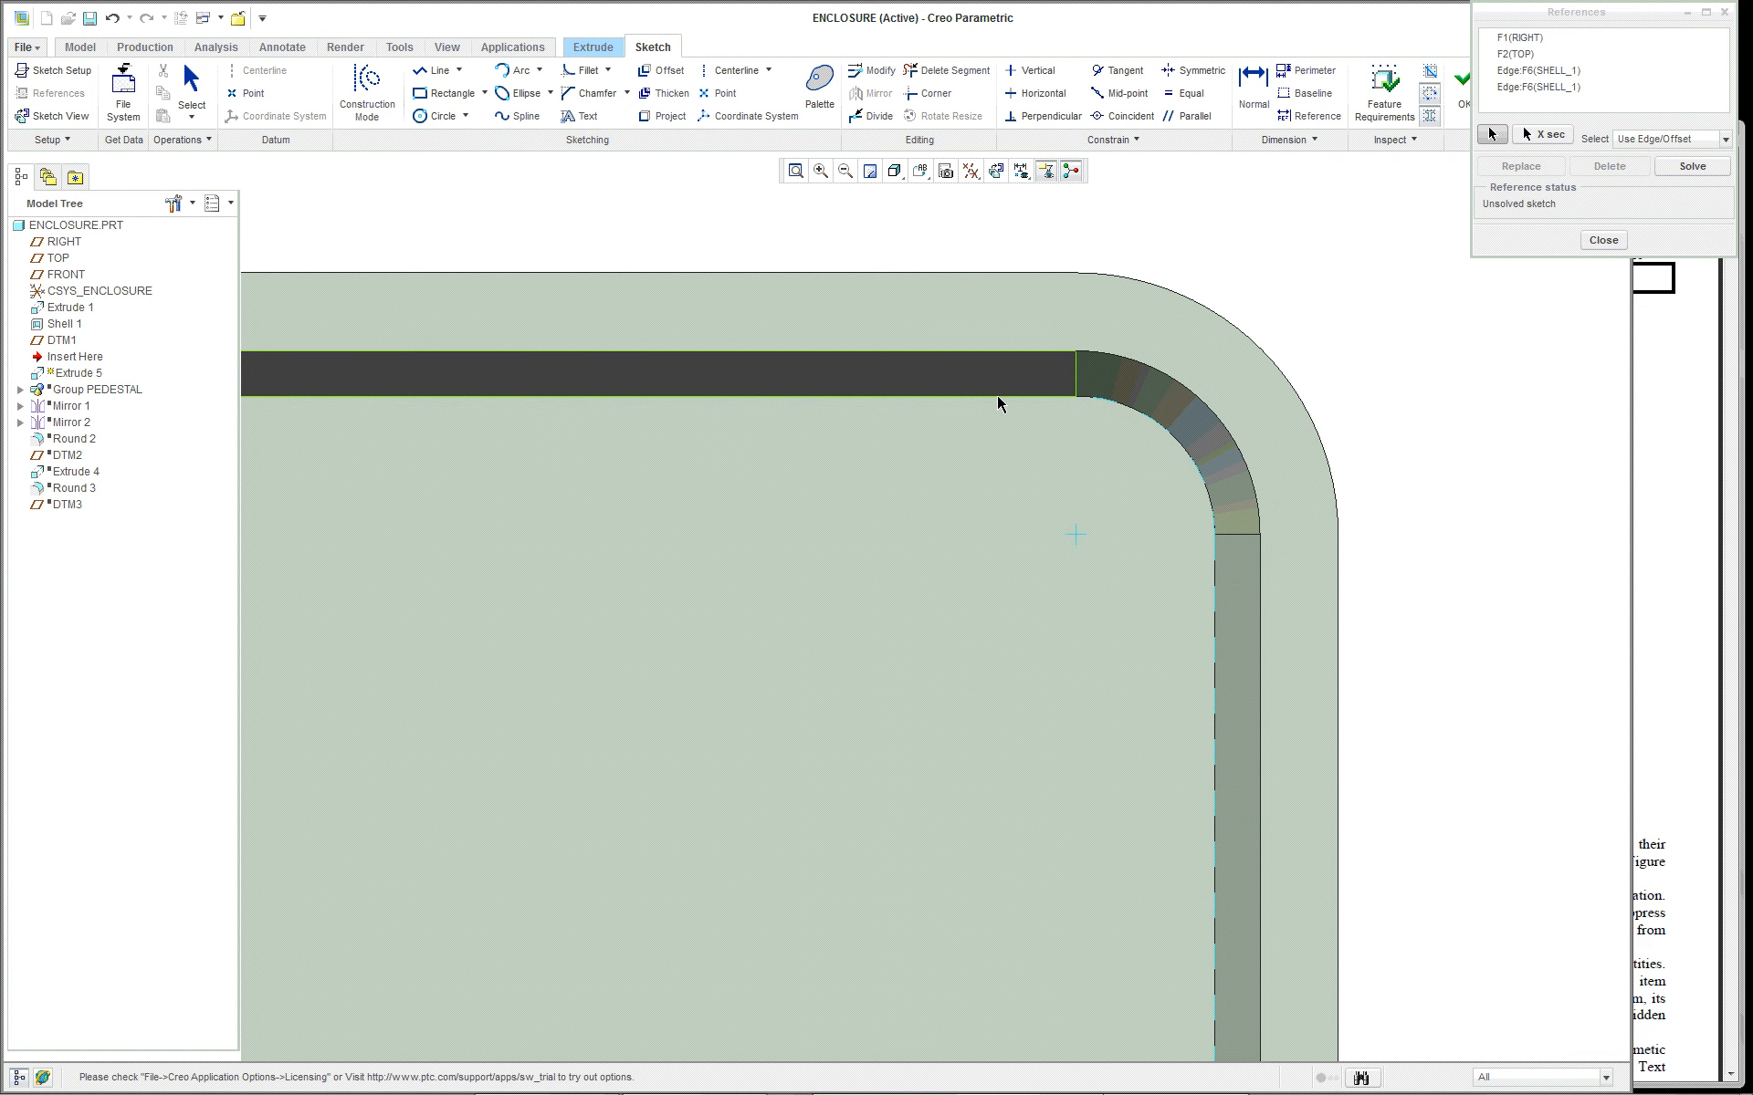
right_click(1009, 407)
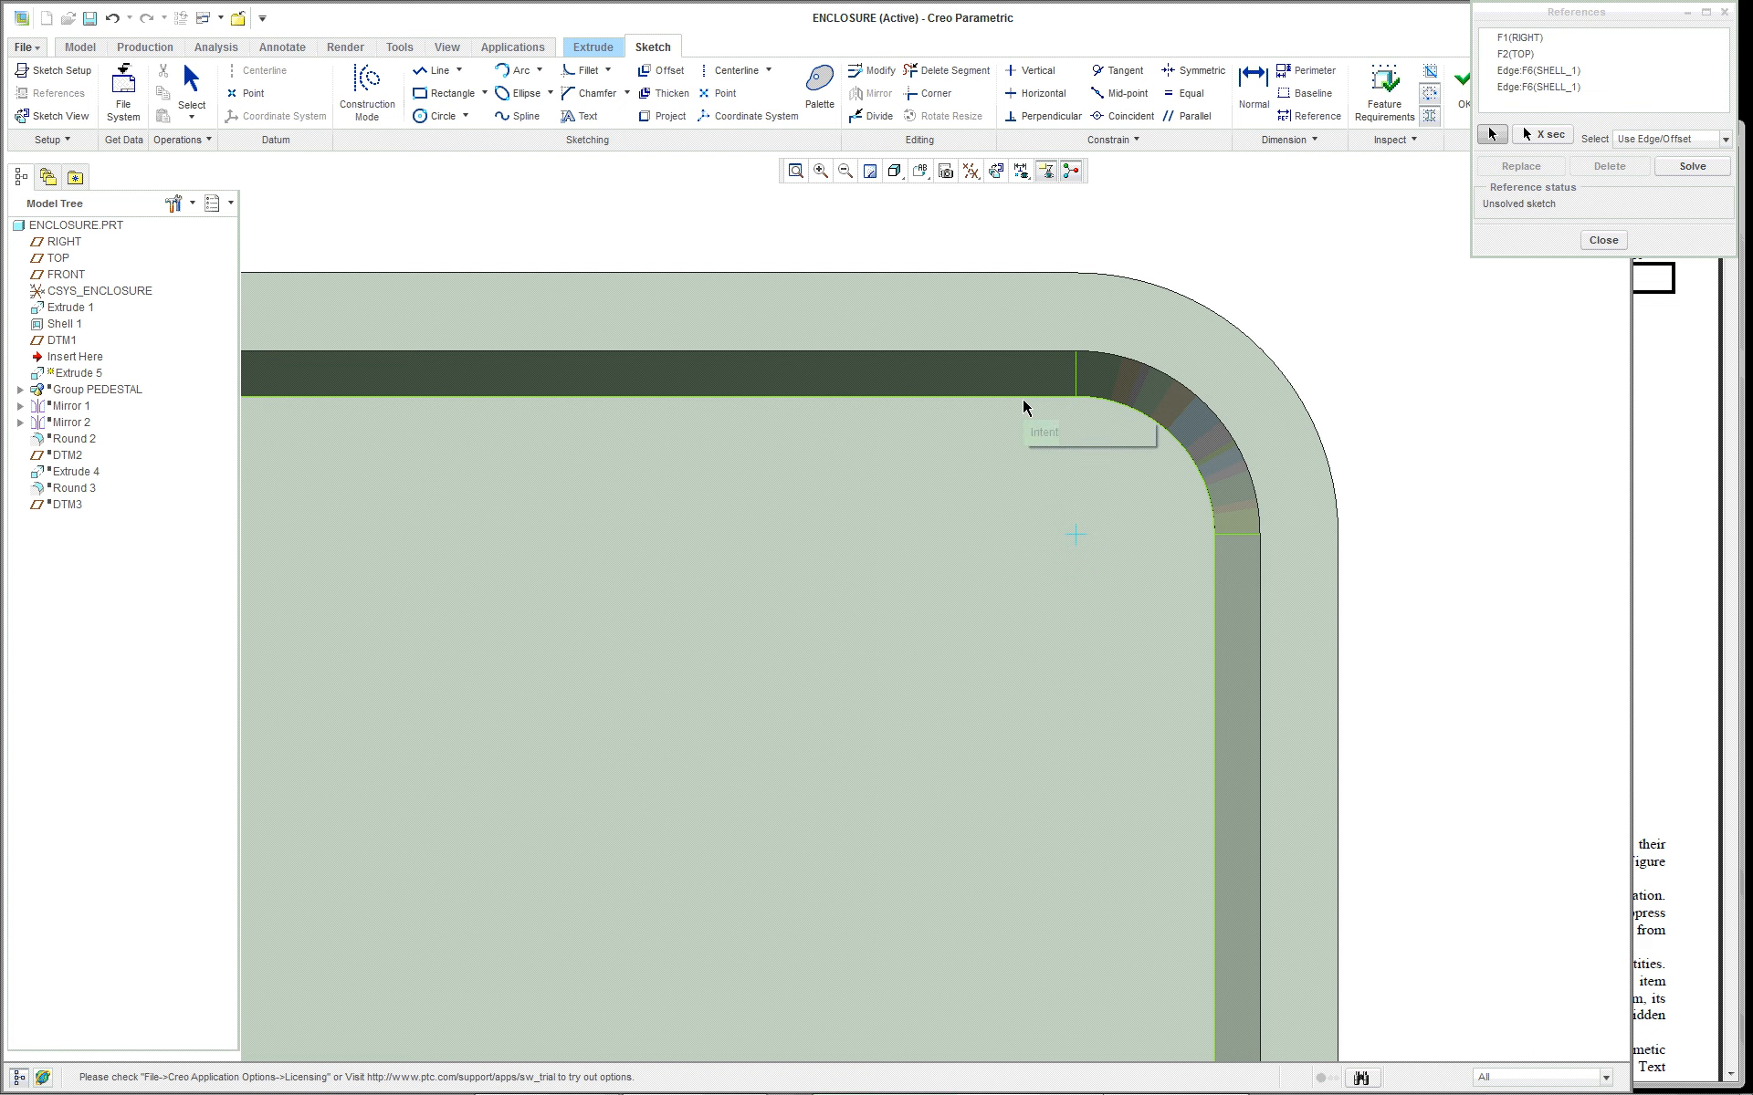
right_click(1024, 407)
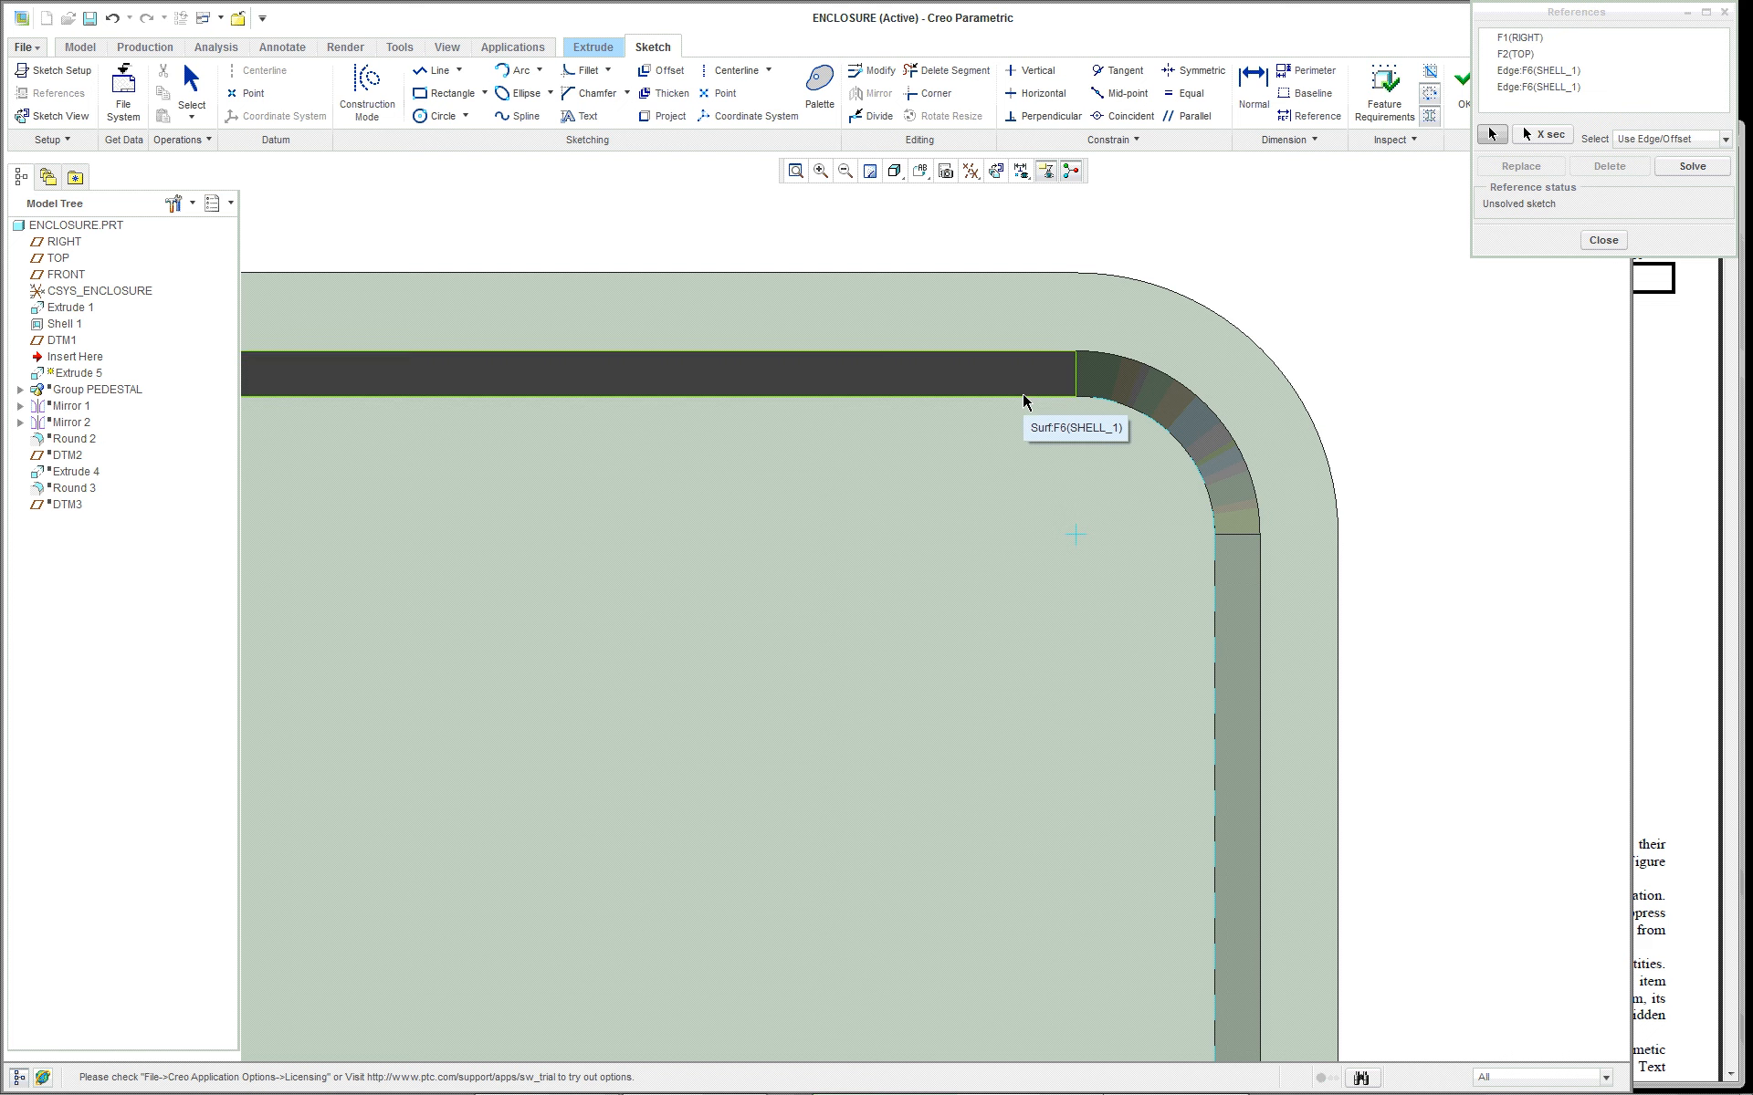
click(1024, 402)
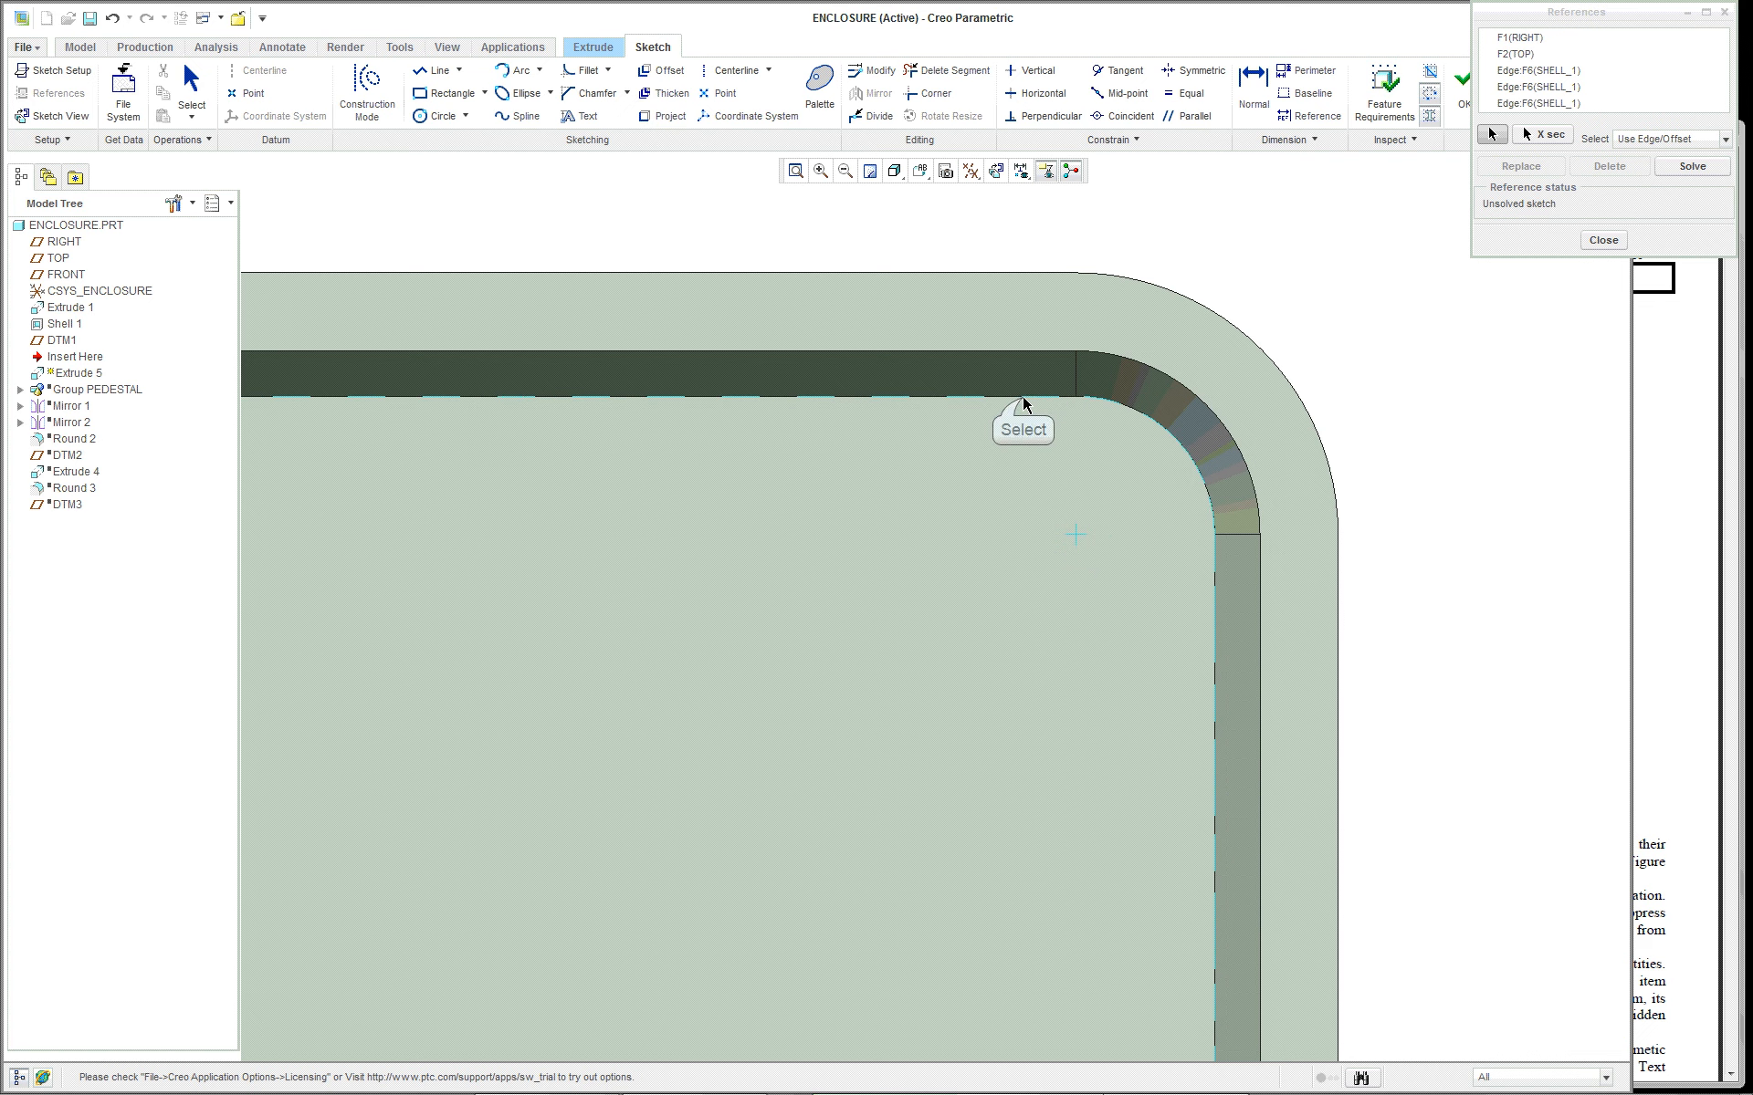
scroll(1381, 552, up, 2)
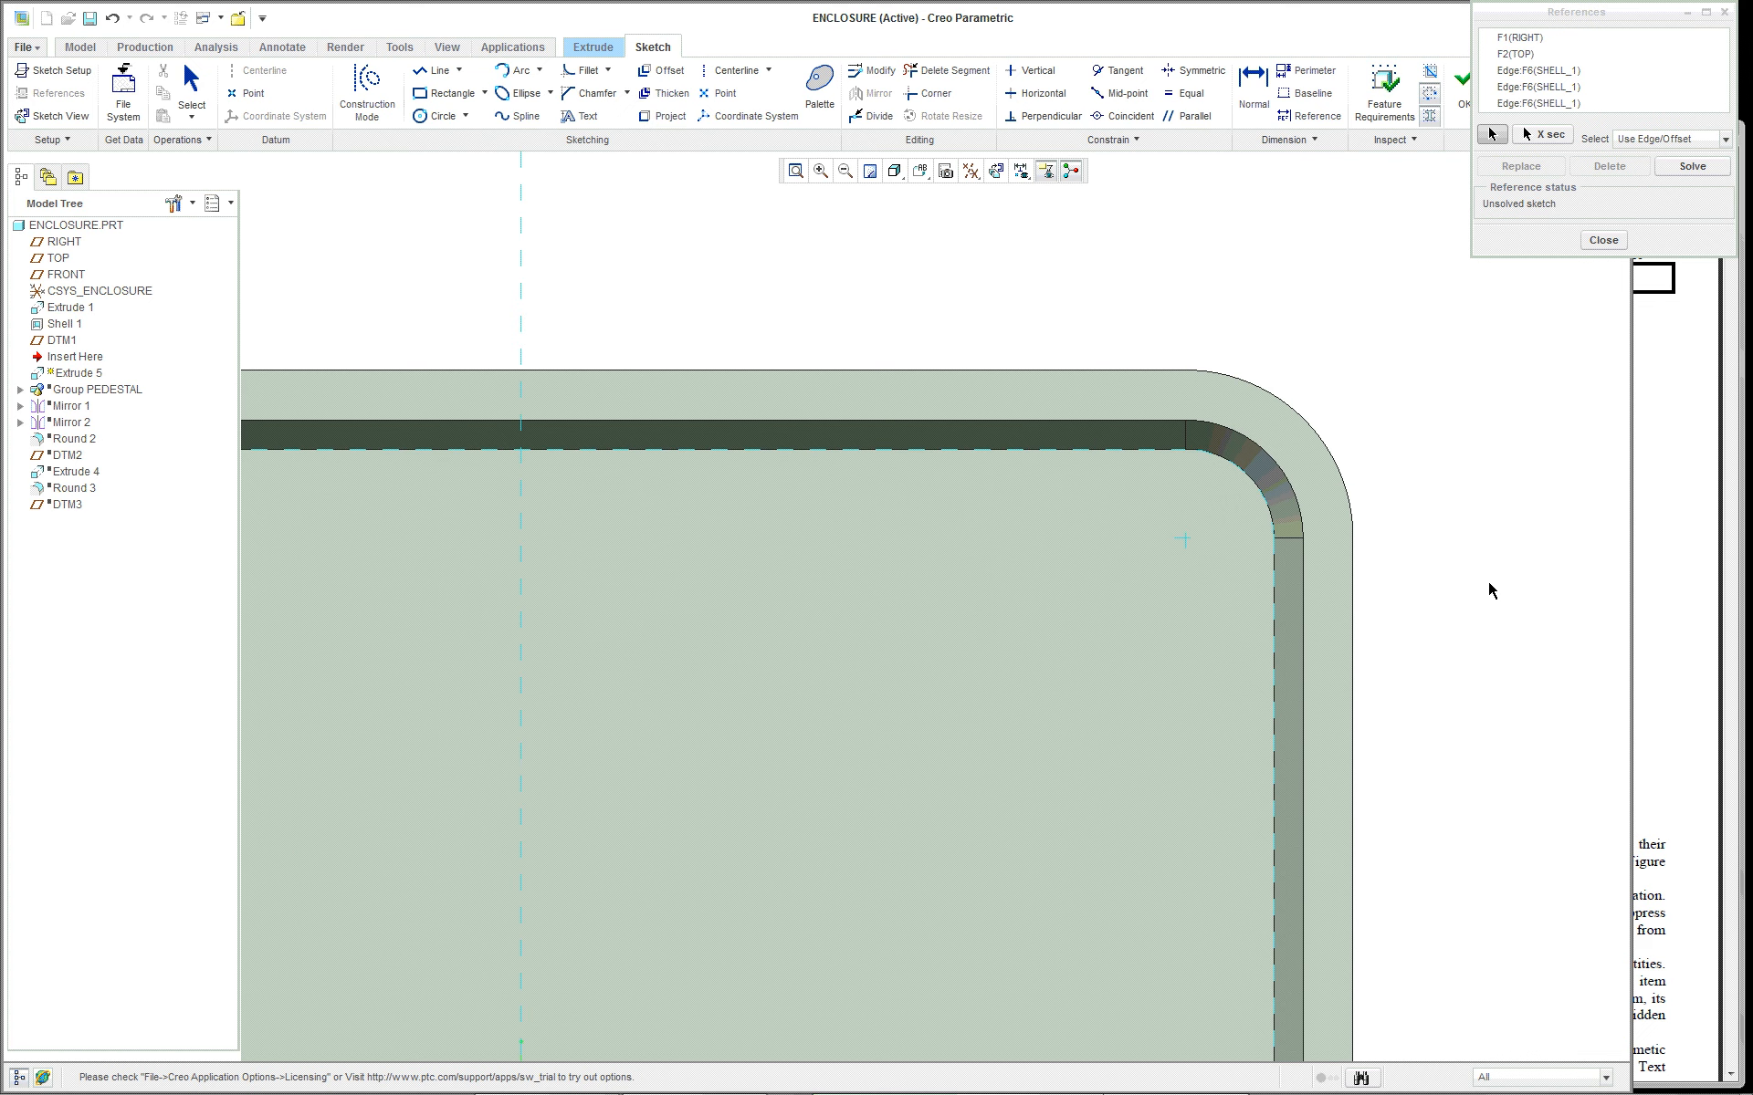
scroll(1491, 590, down, 1)
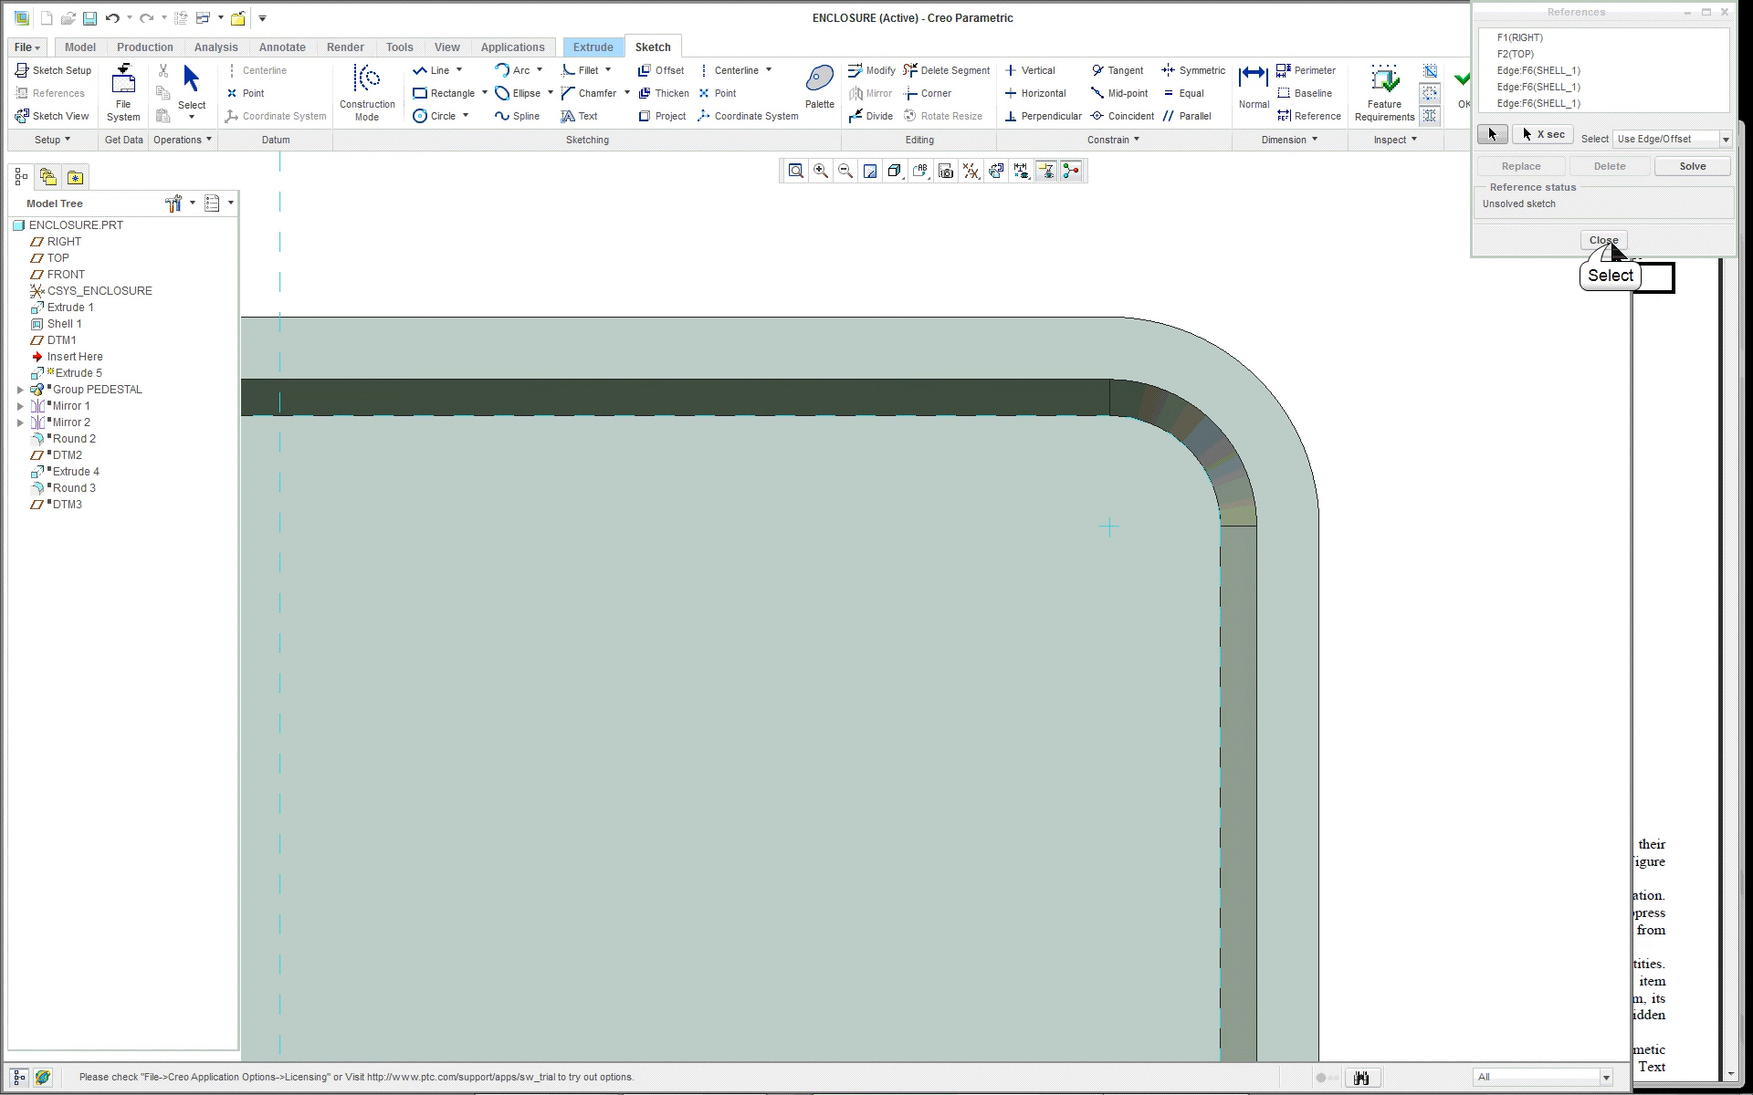
click(1603, 240)
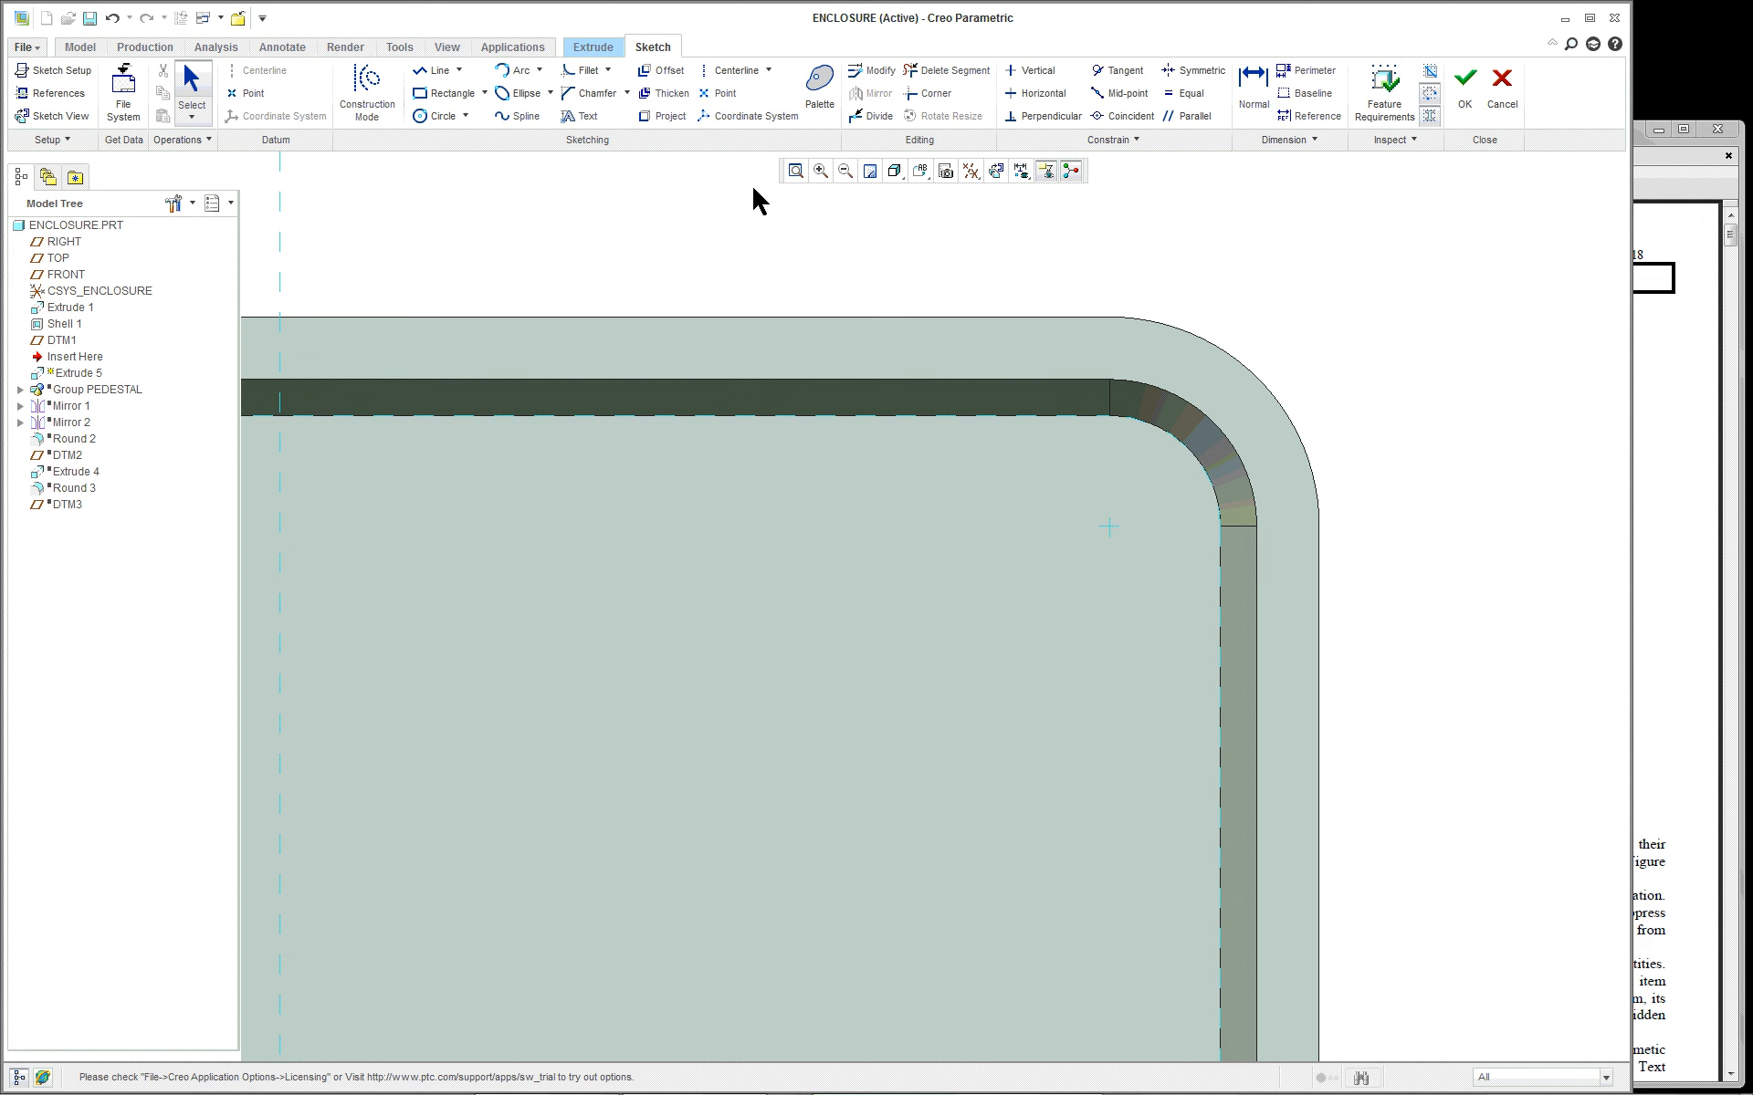
Try the Offset tool with the Loop option on the inner floor edges, leaving the offset value blank
click(666, 71)
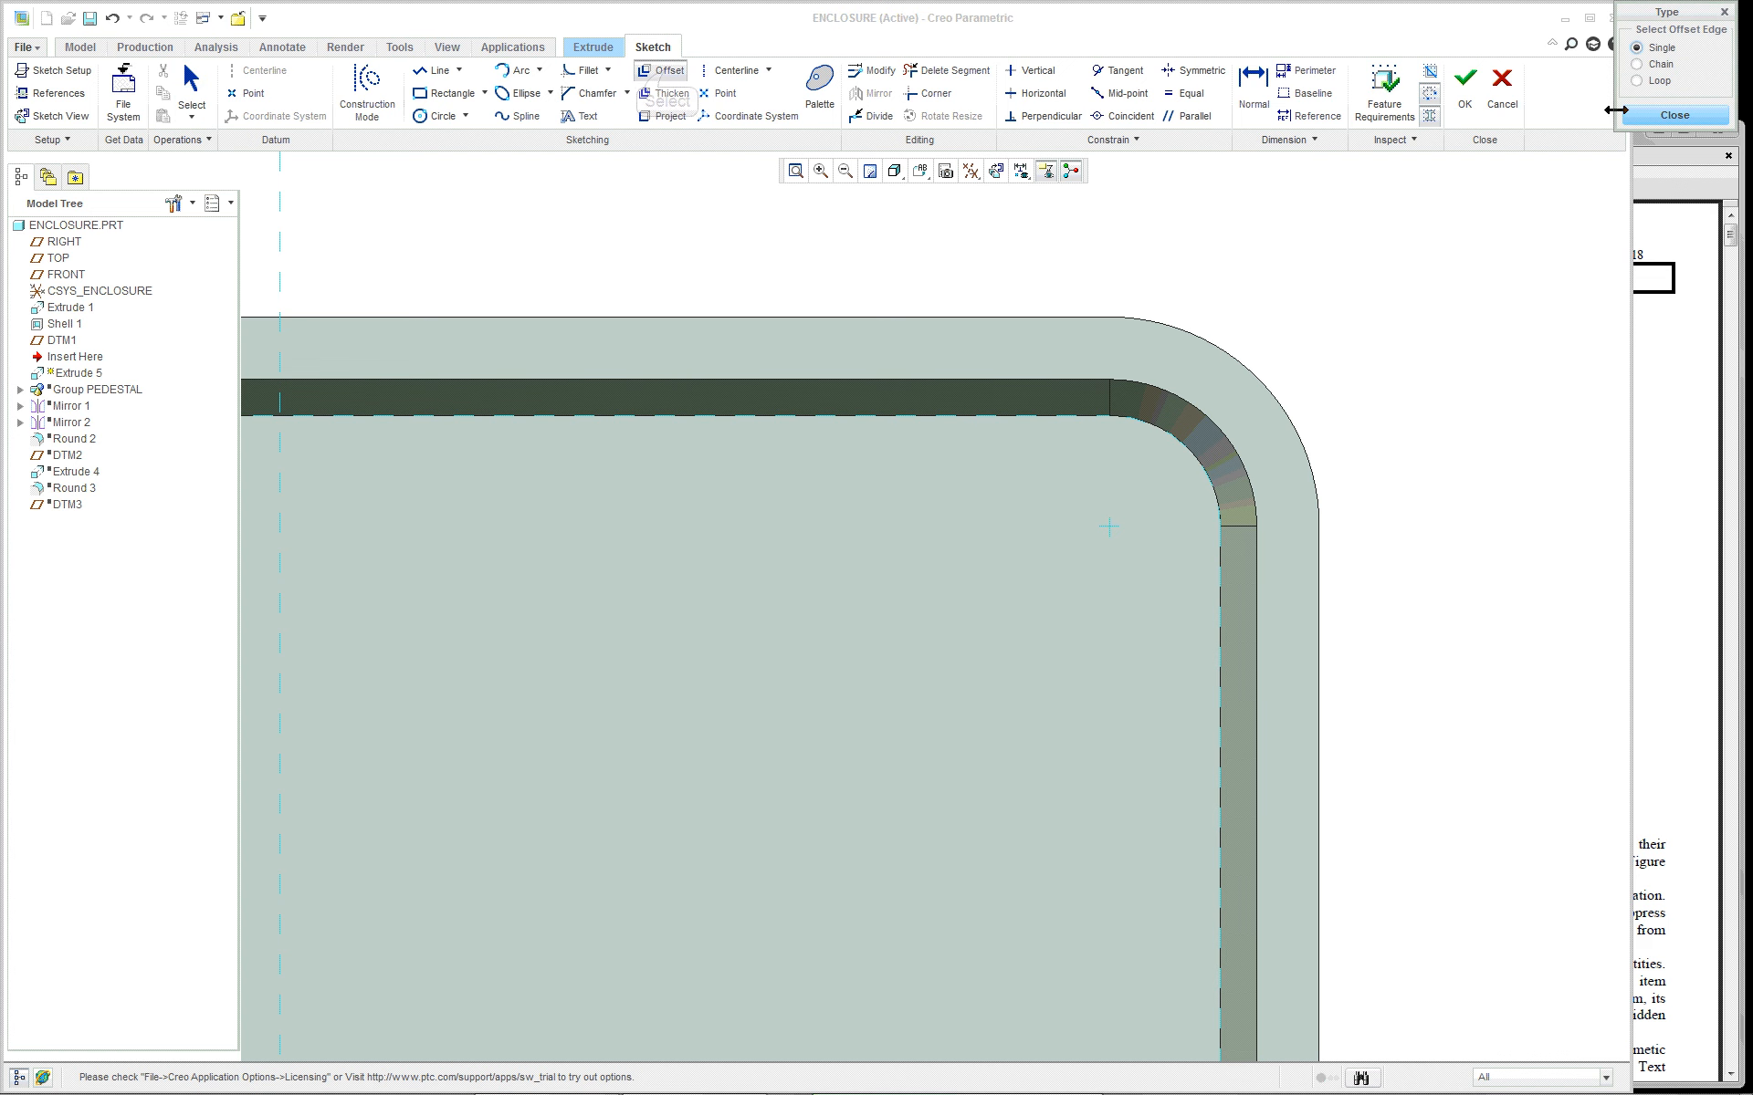
click(1636, 80)
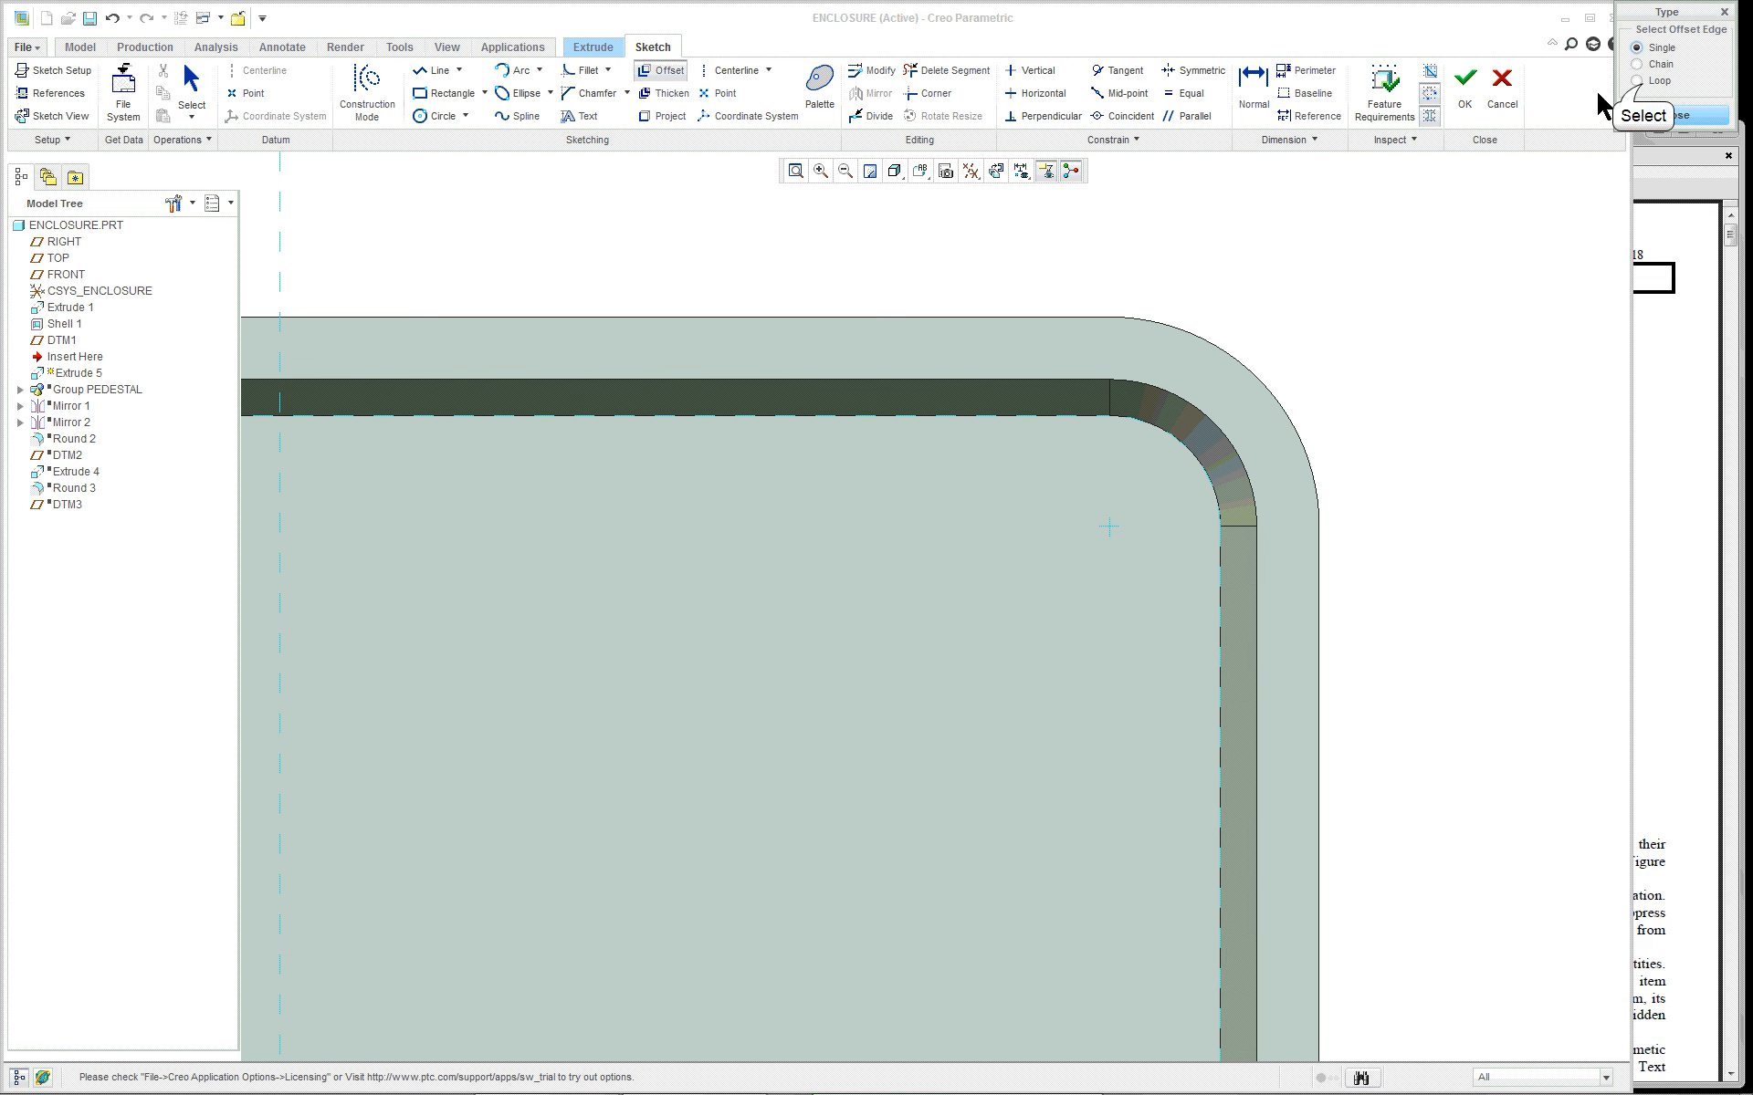
click(1043, 554)
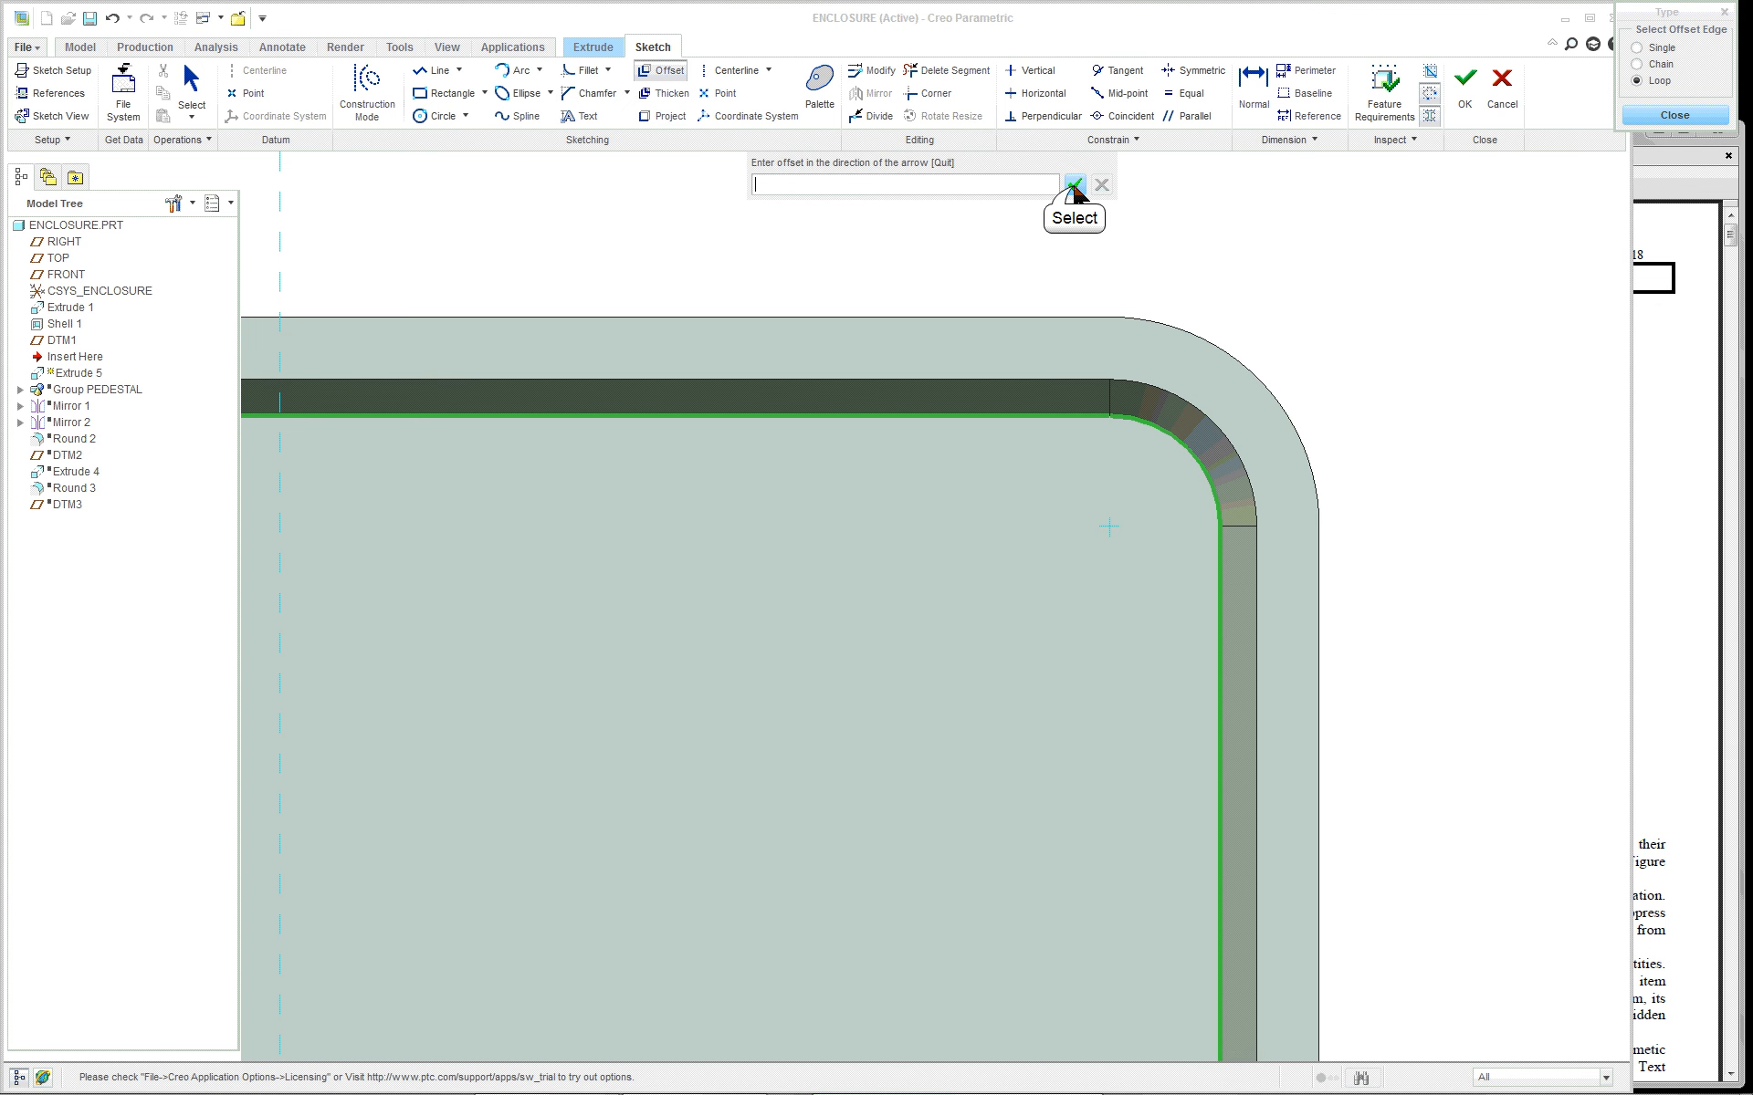
click(1075, 186)
click(1676, 115)
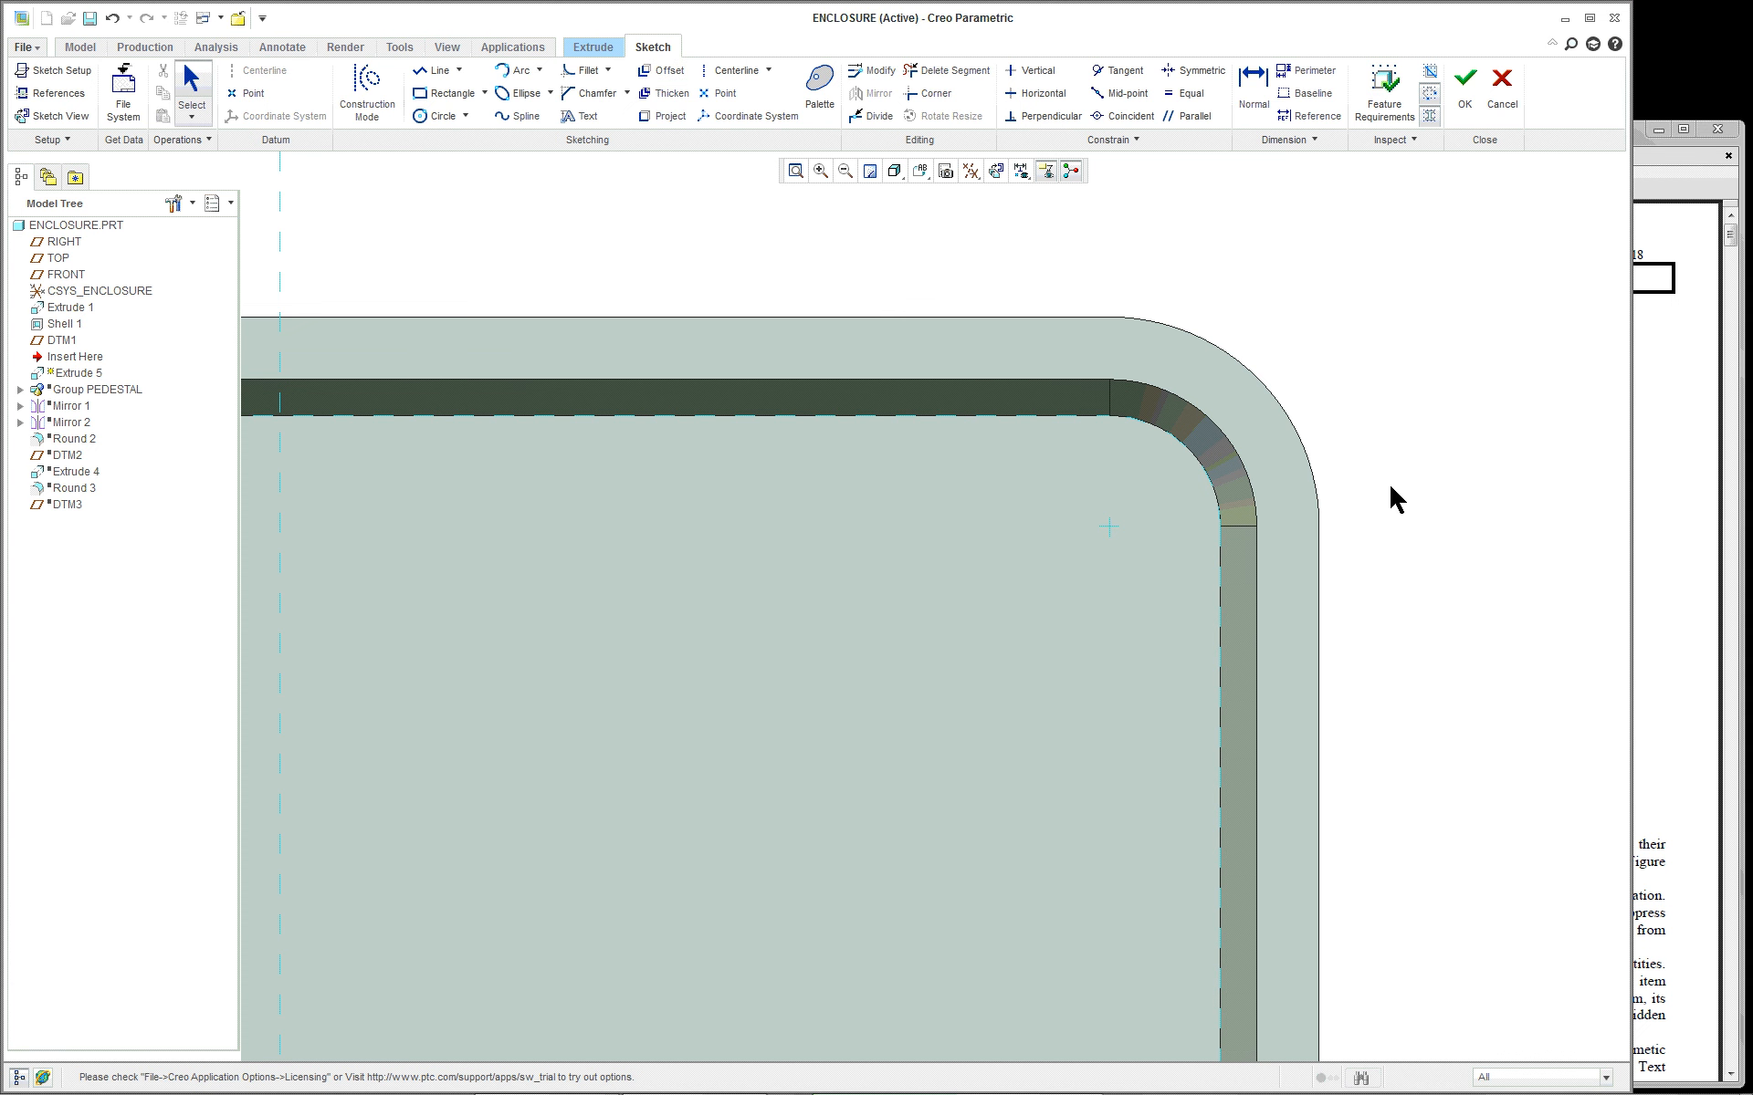
Sketch a center-and-ends arc over the rounded inner floor edge, centred on the corner's referenced center and ending at its tangent points
scroll(1390, 485, down, 1)
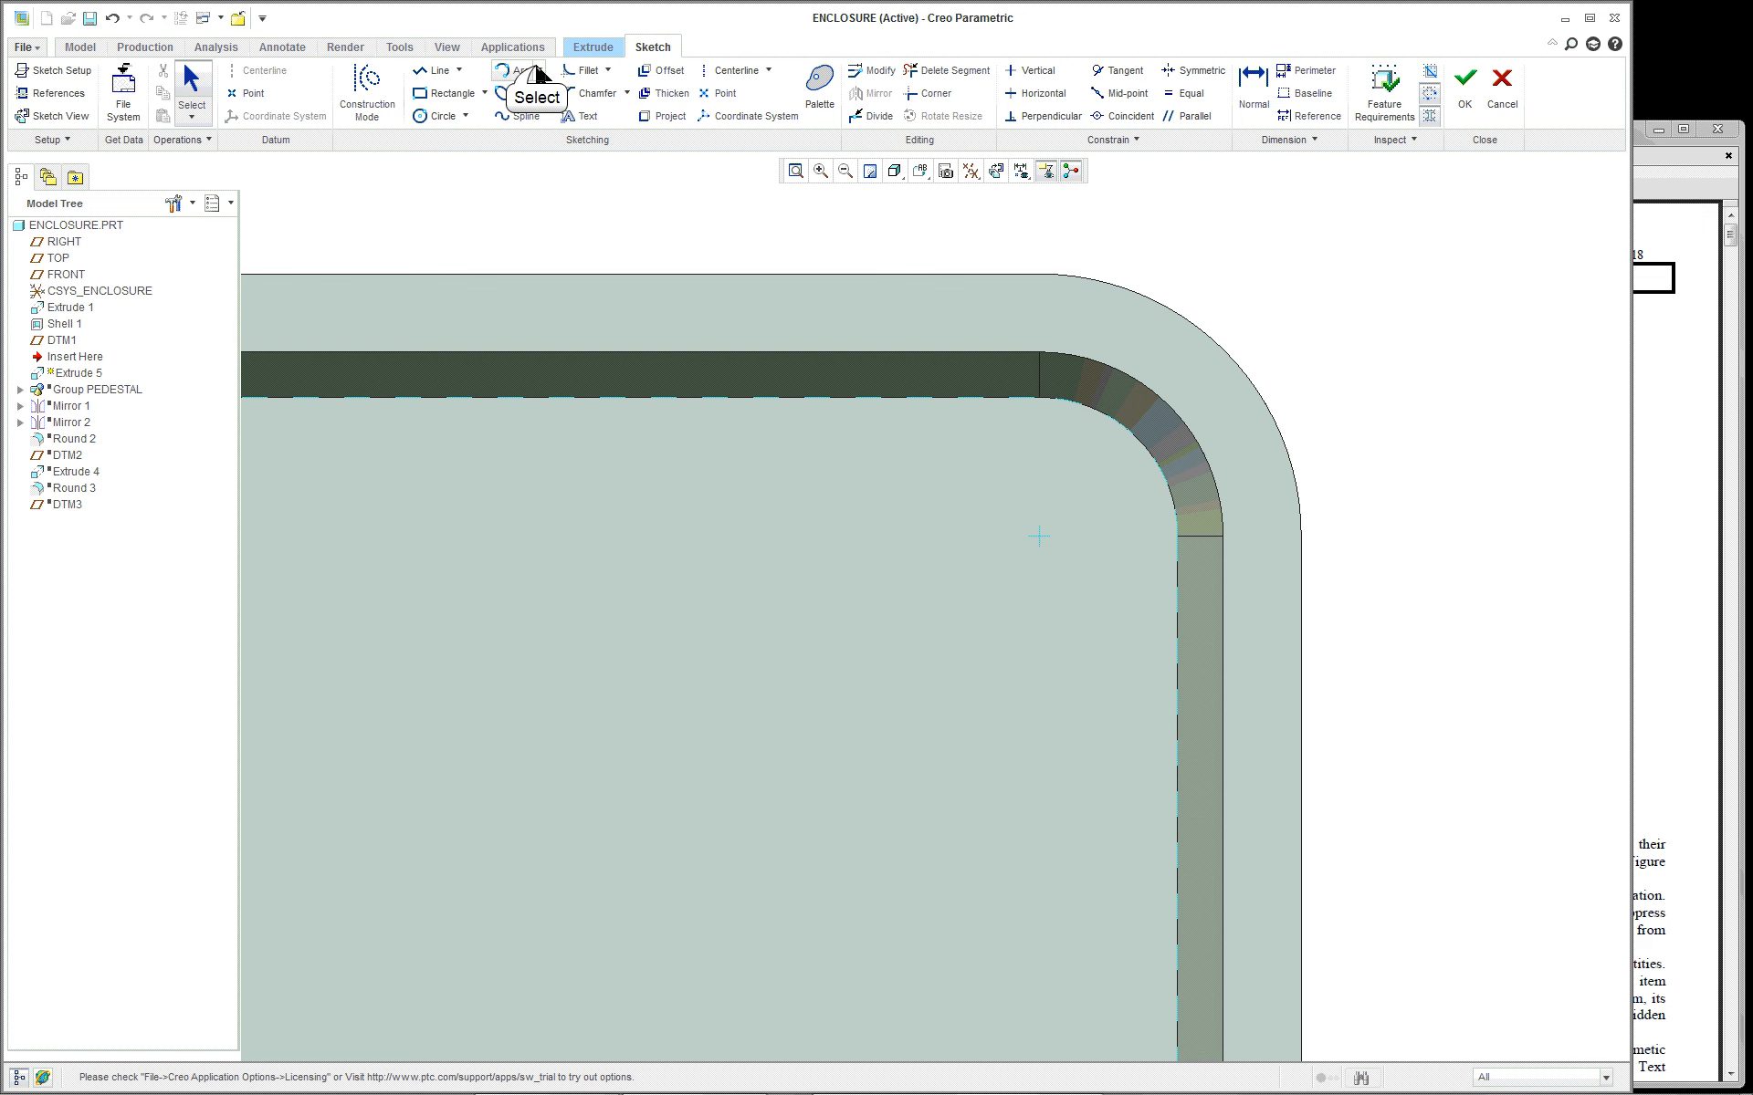
click(539, 70)
click(540, 119)
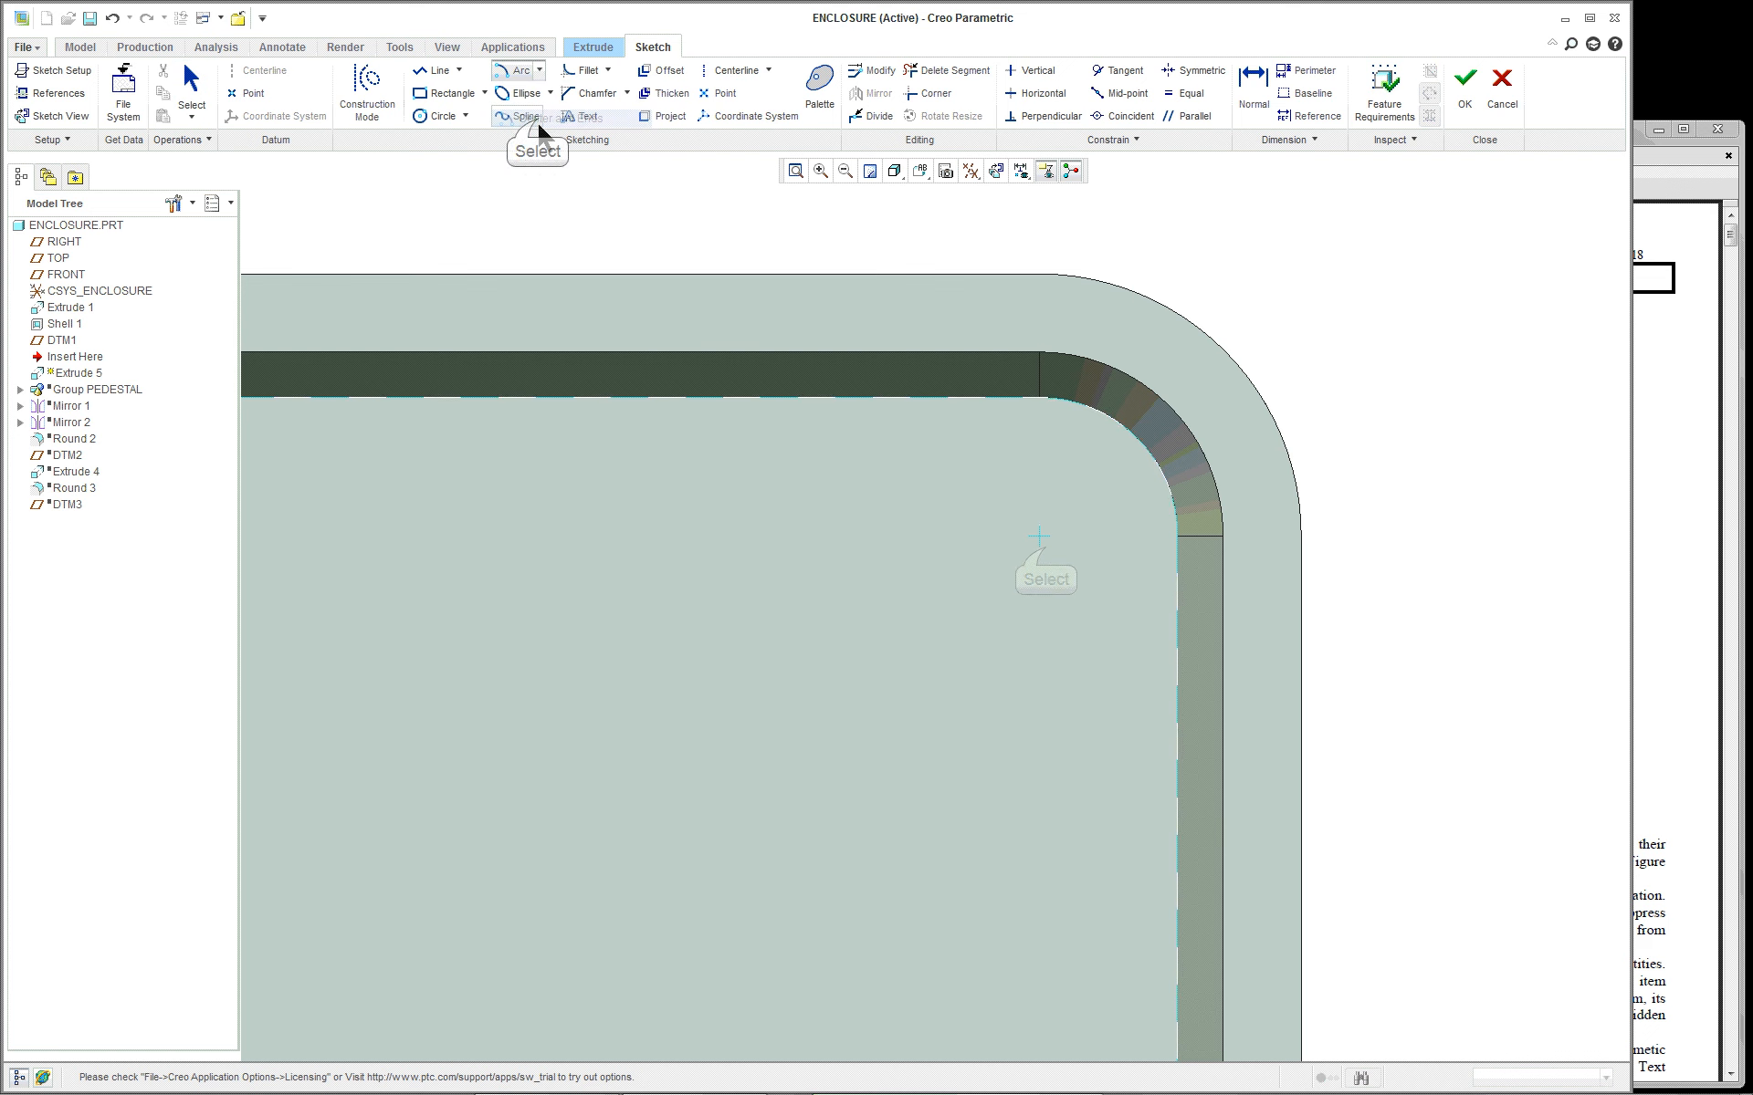
click(1039, 536)
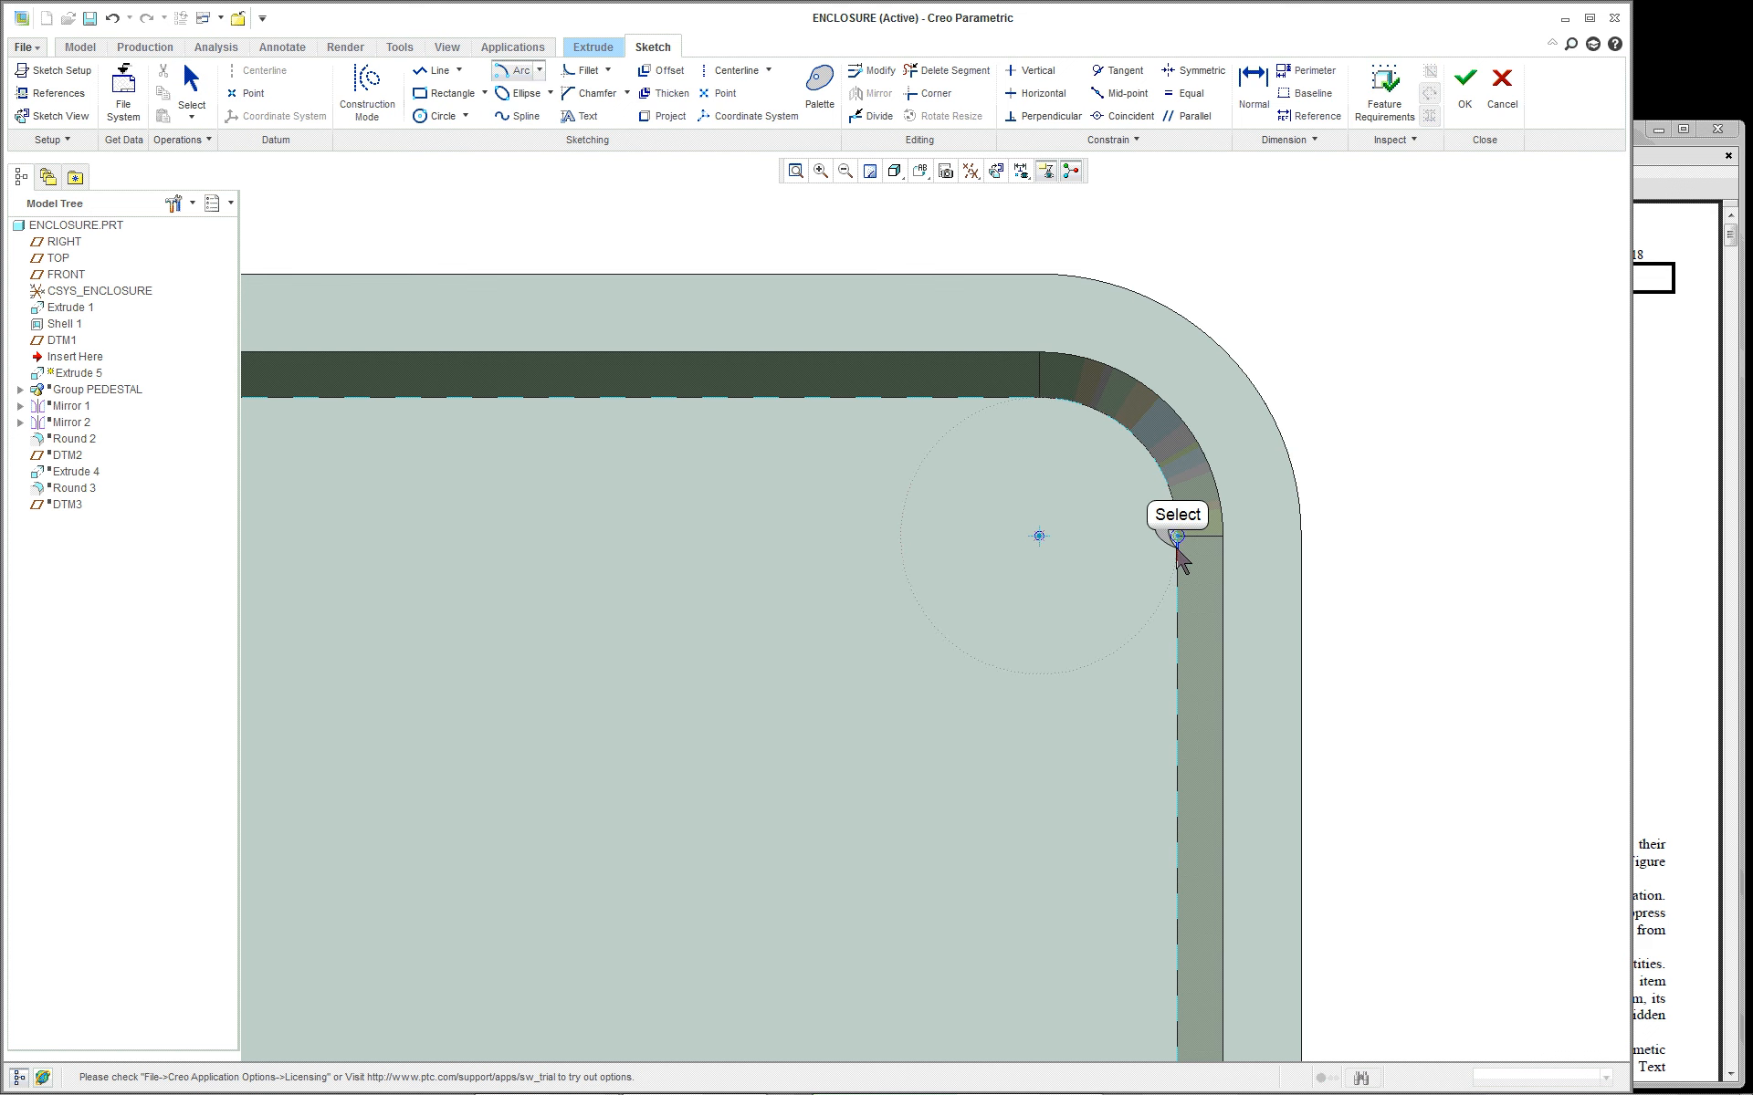
click(1178, 536)
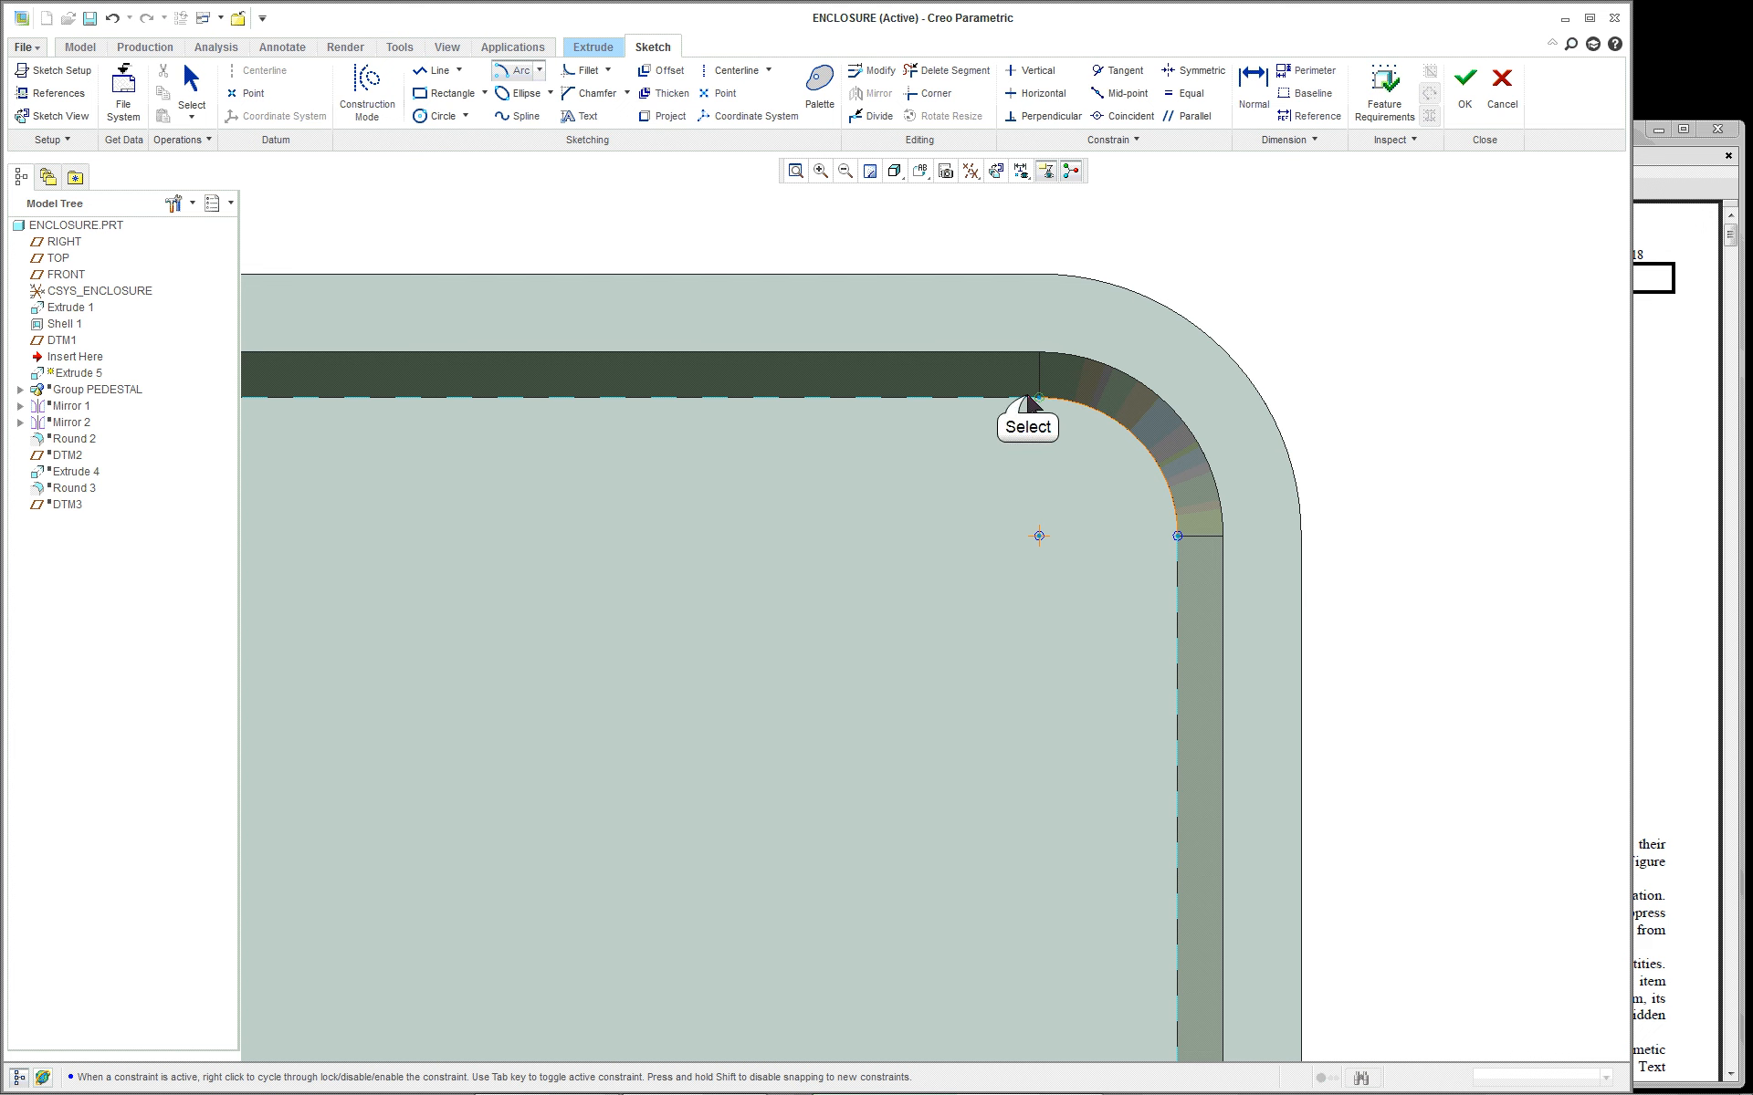
click(1028, 398)
right_click(1342, 454)
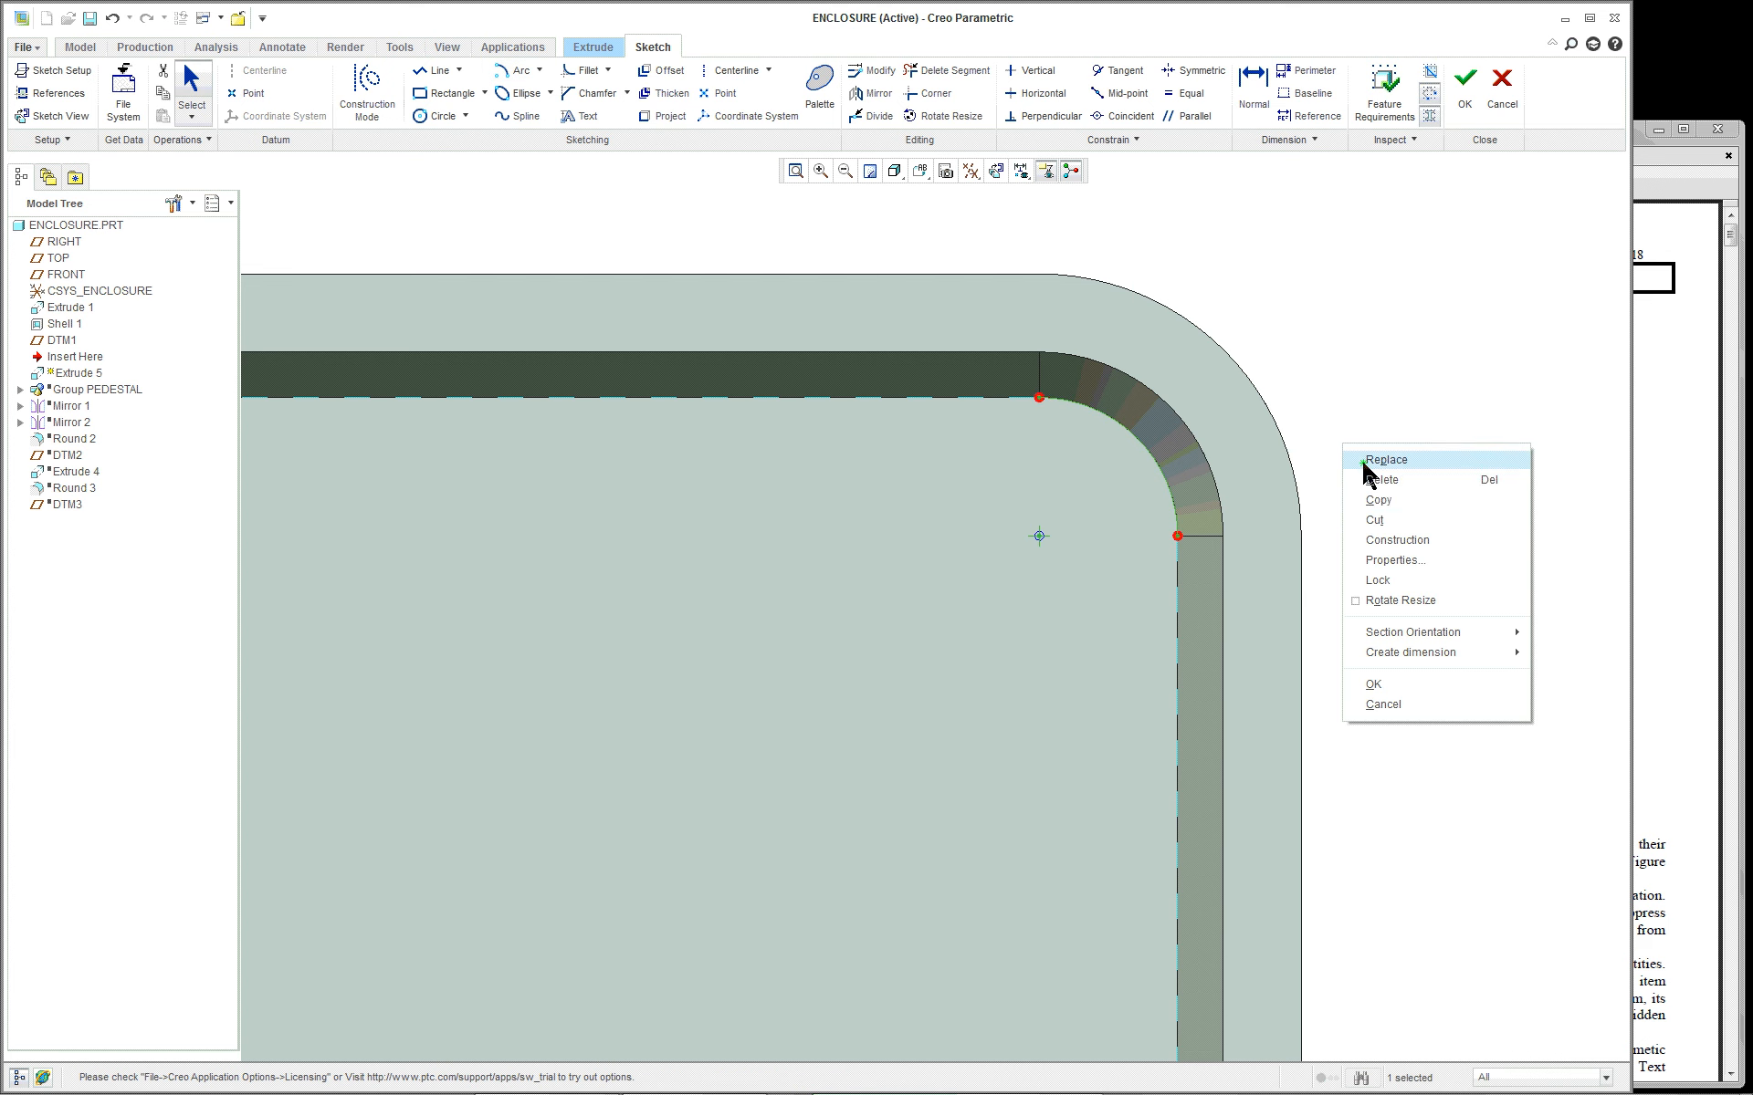
Sketch a line chain from the arc's upper end about 0.61 along the floor edge, about 0.72 down, and horizontally to the adjoining floor edge
right_click(1344, 381)
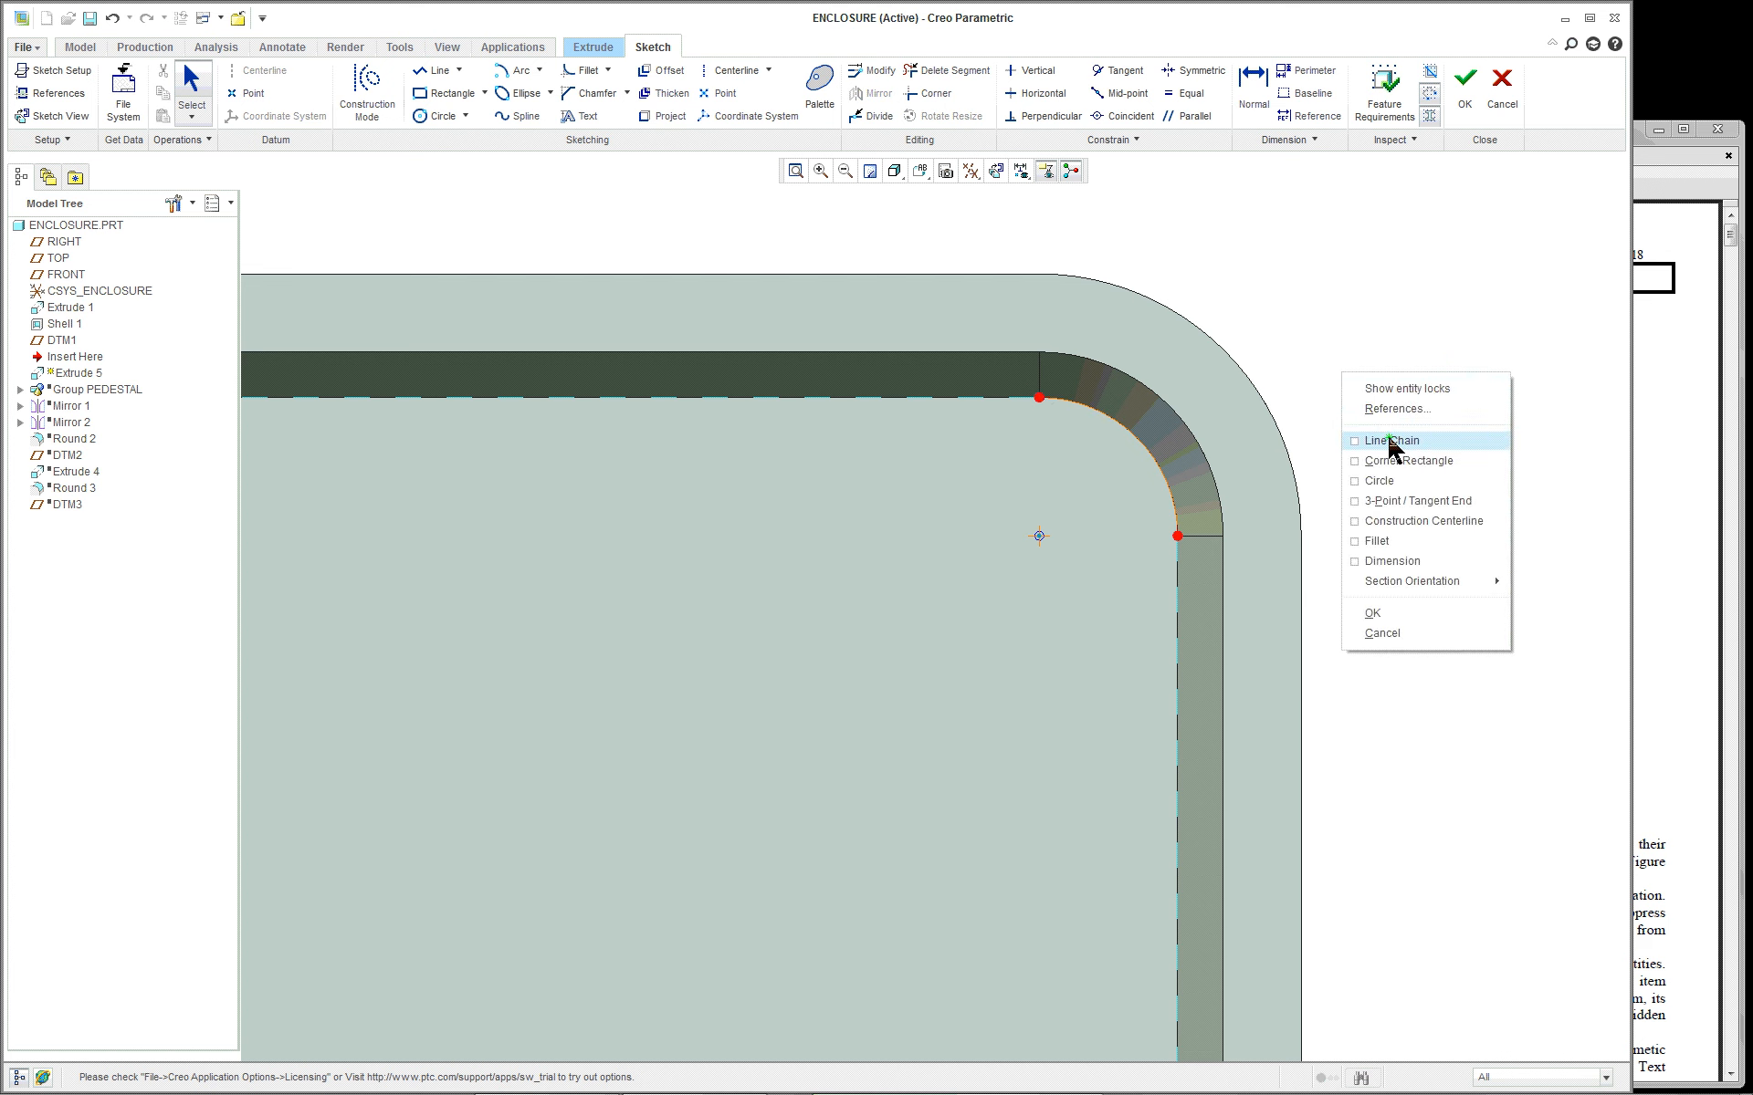
click(1075, 405)
click(789, 398)
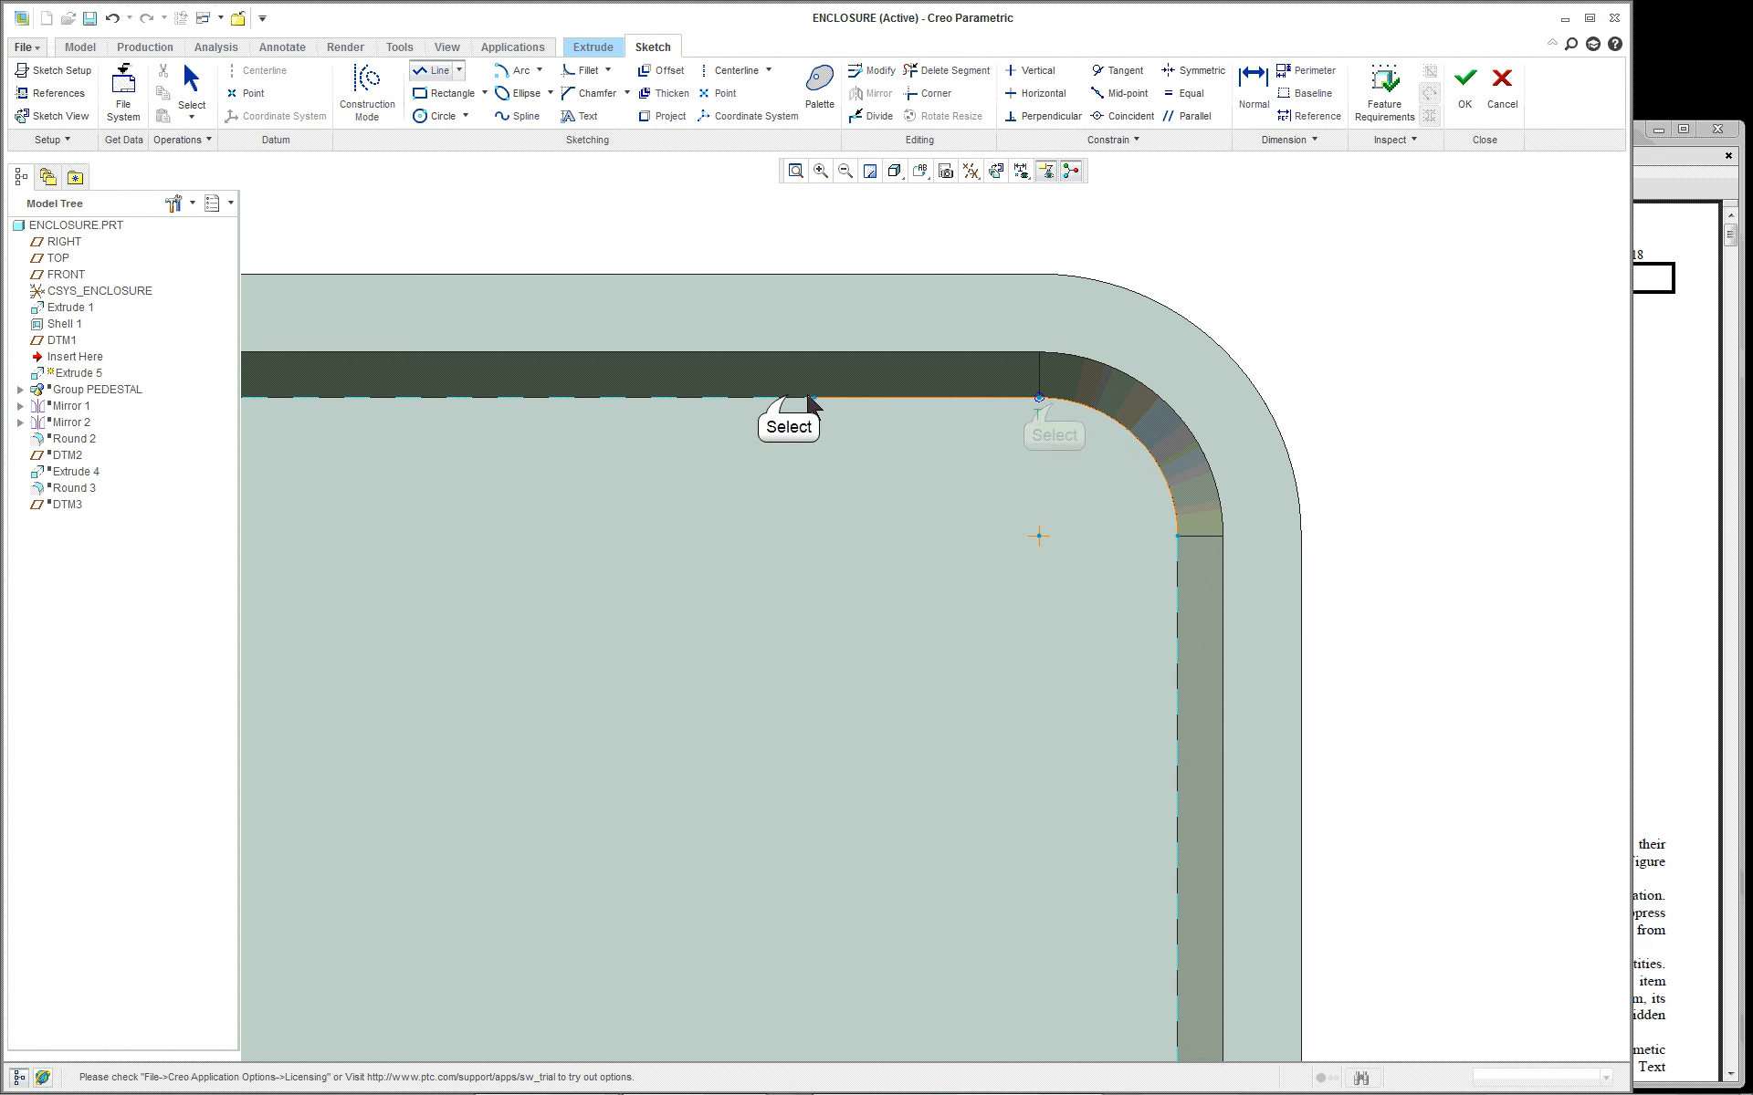
click(788, 696)
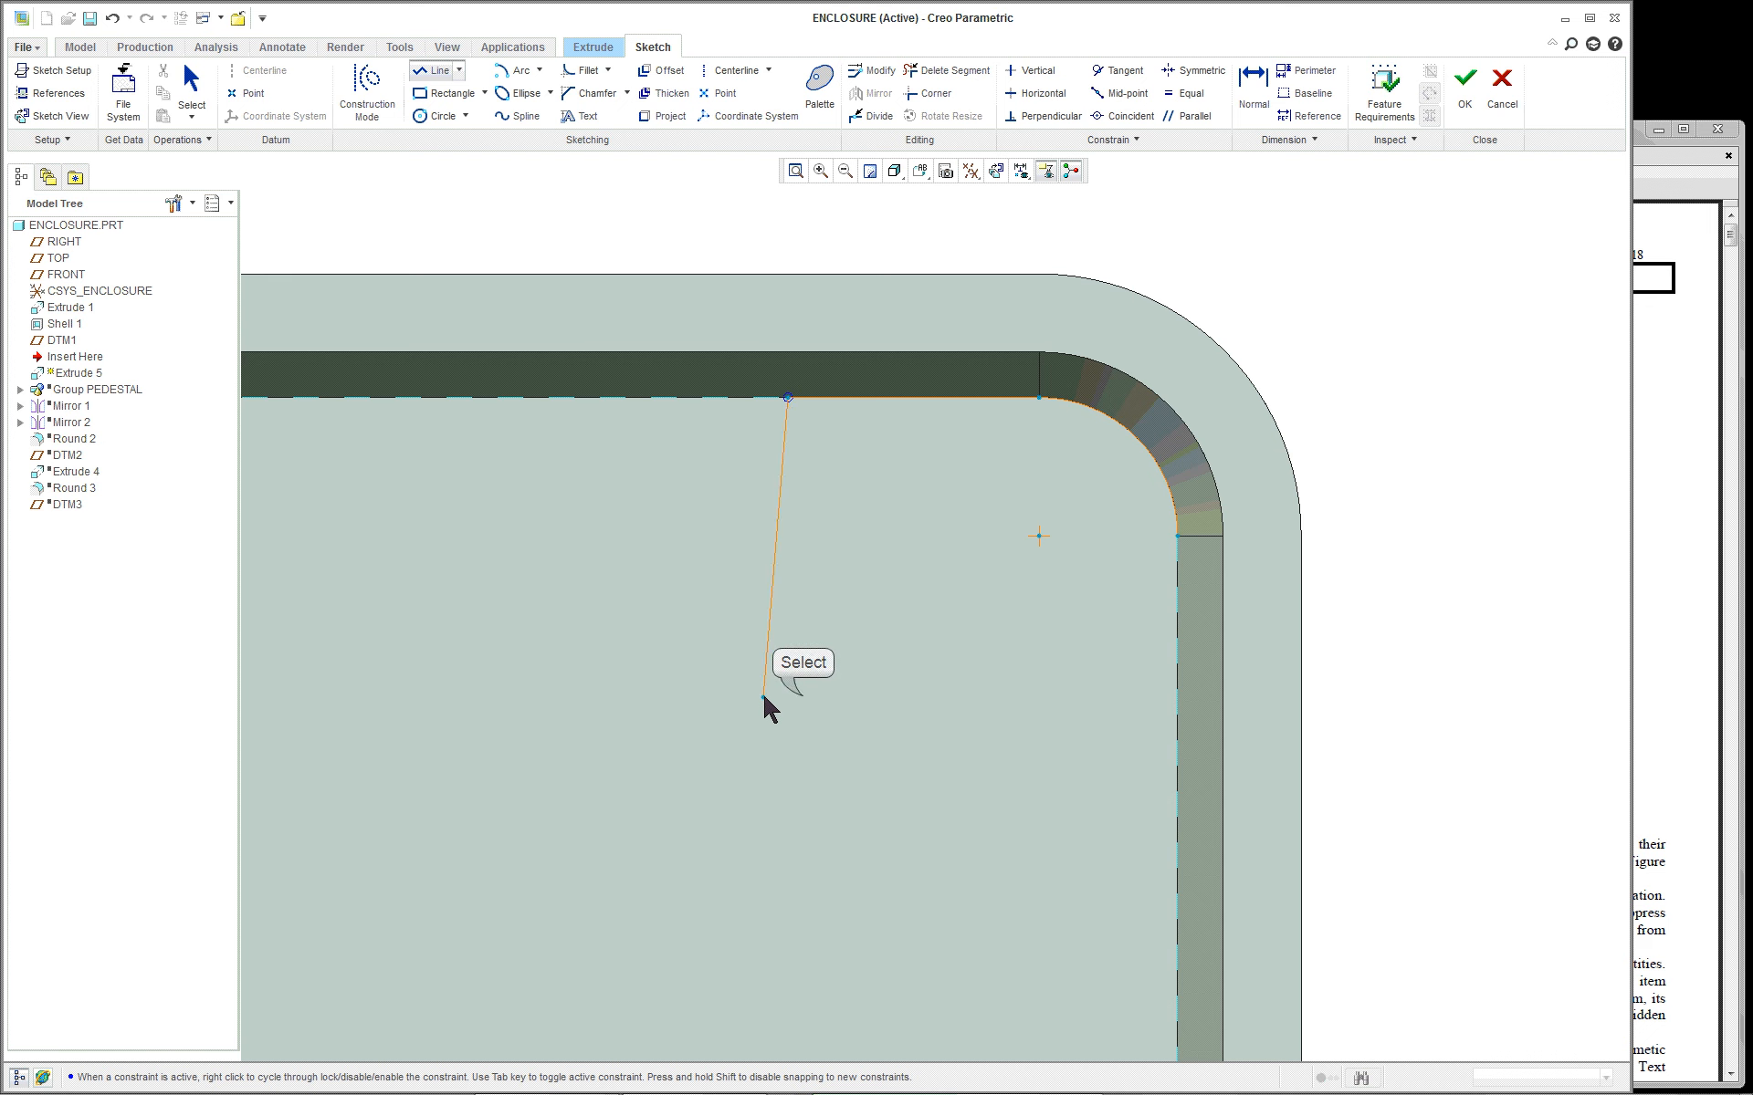
click(1174, 696)
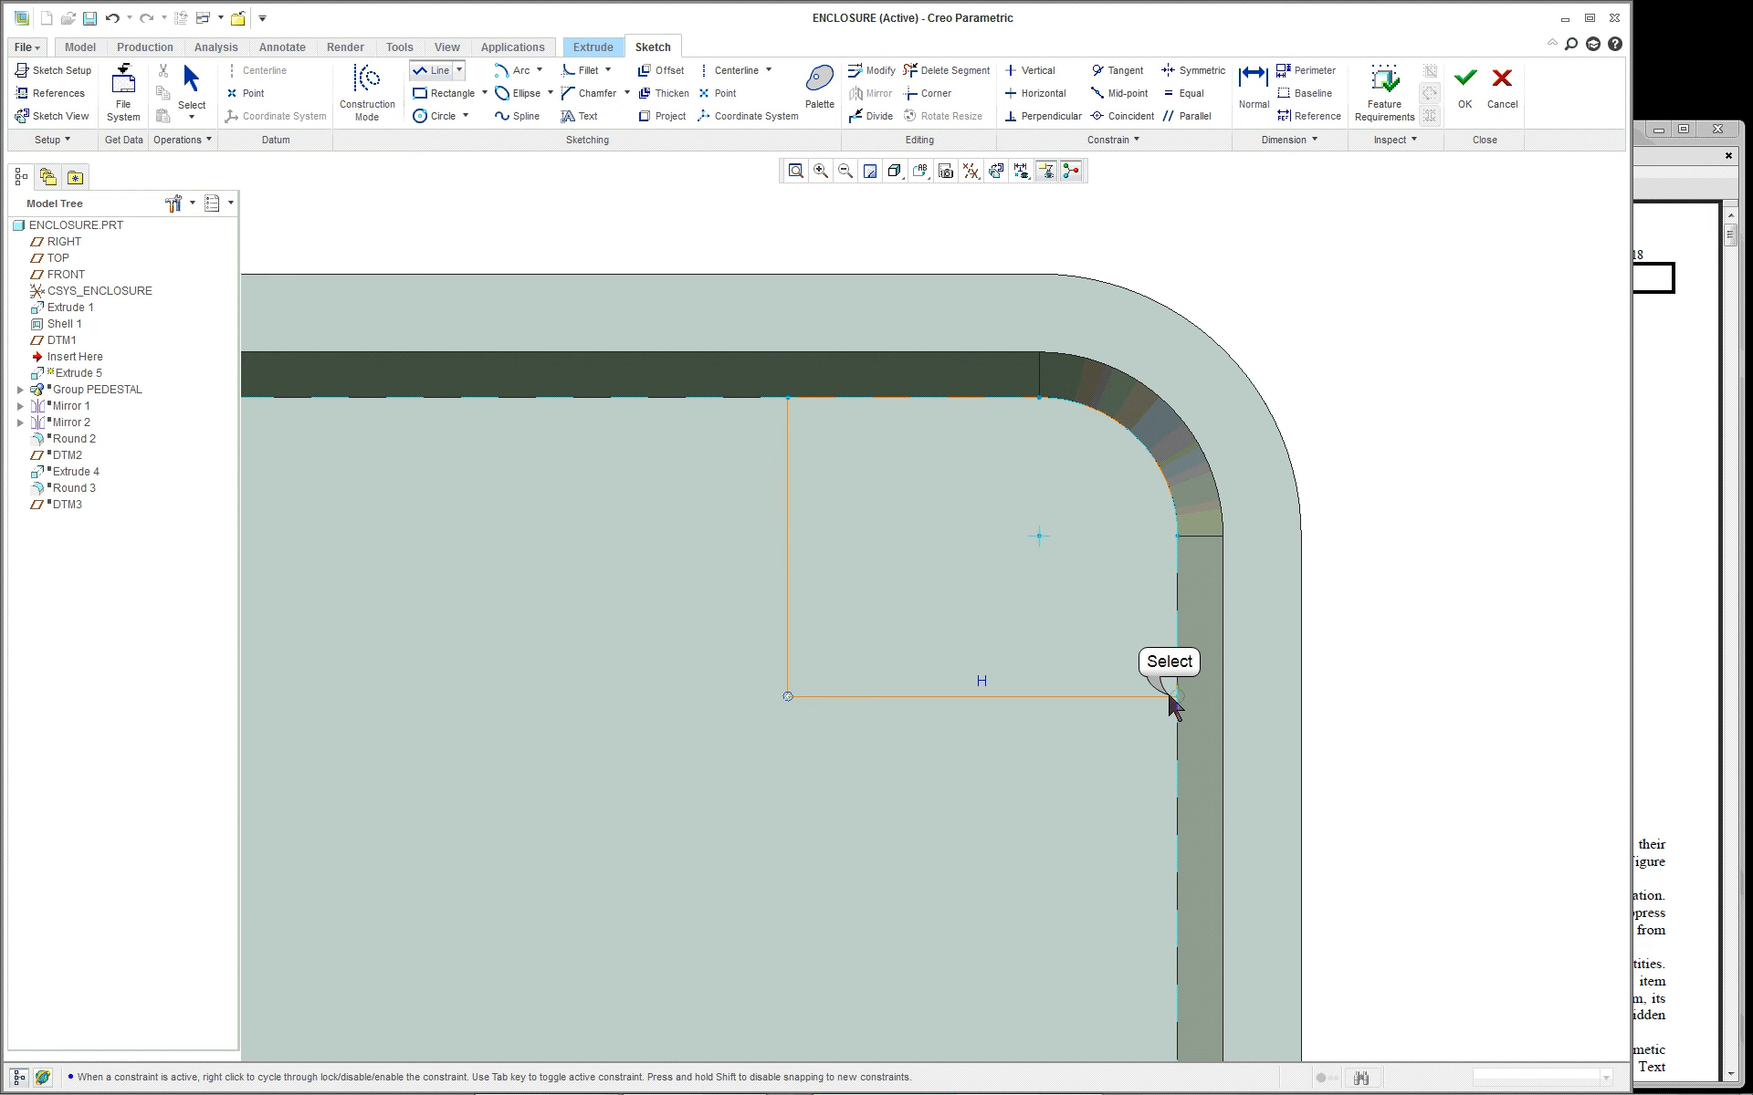
middle_click(1393, 657)
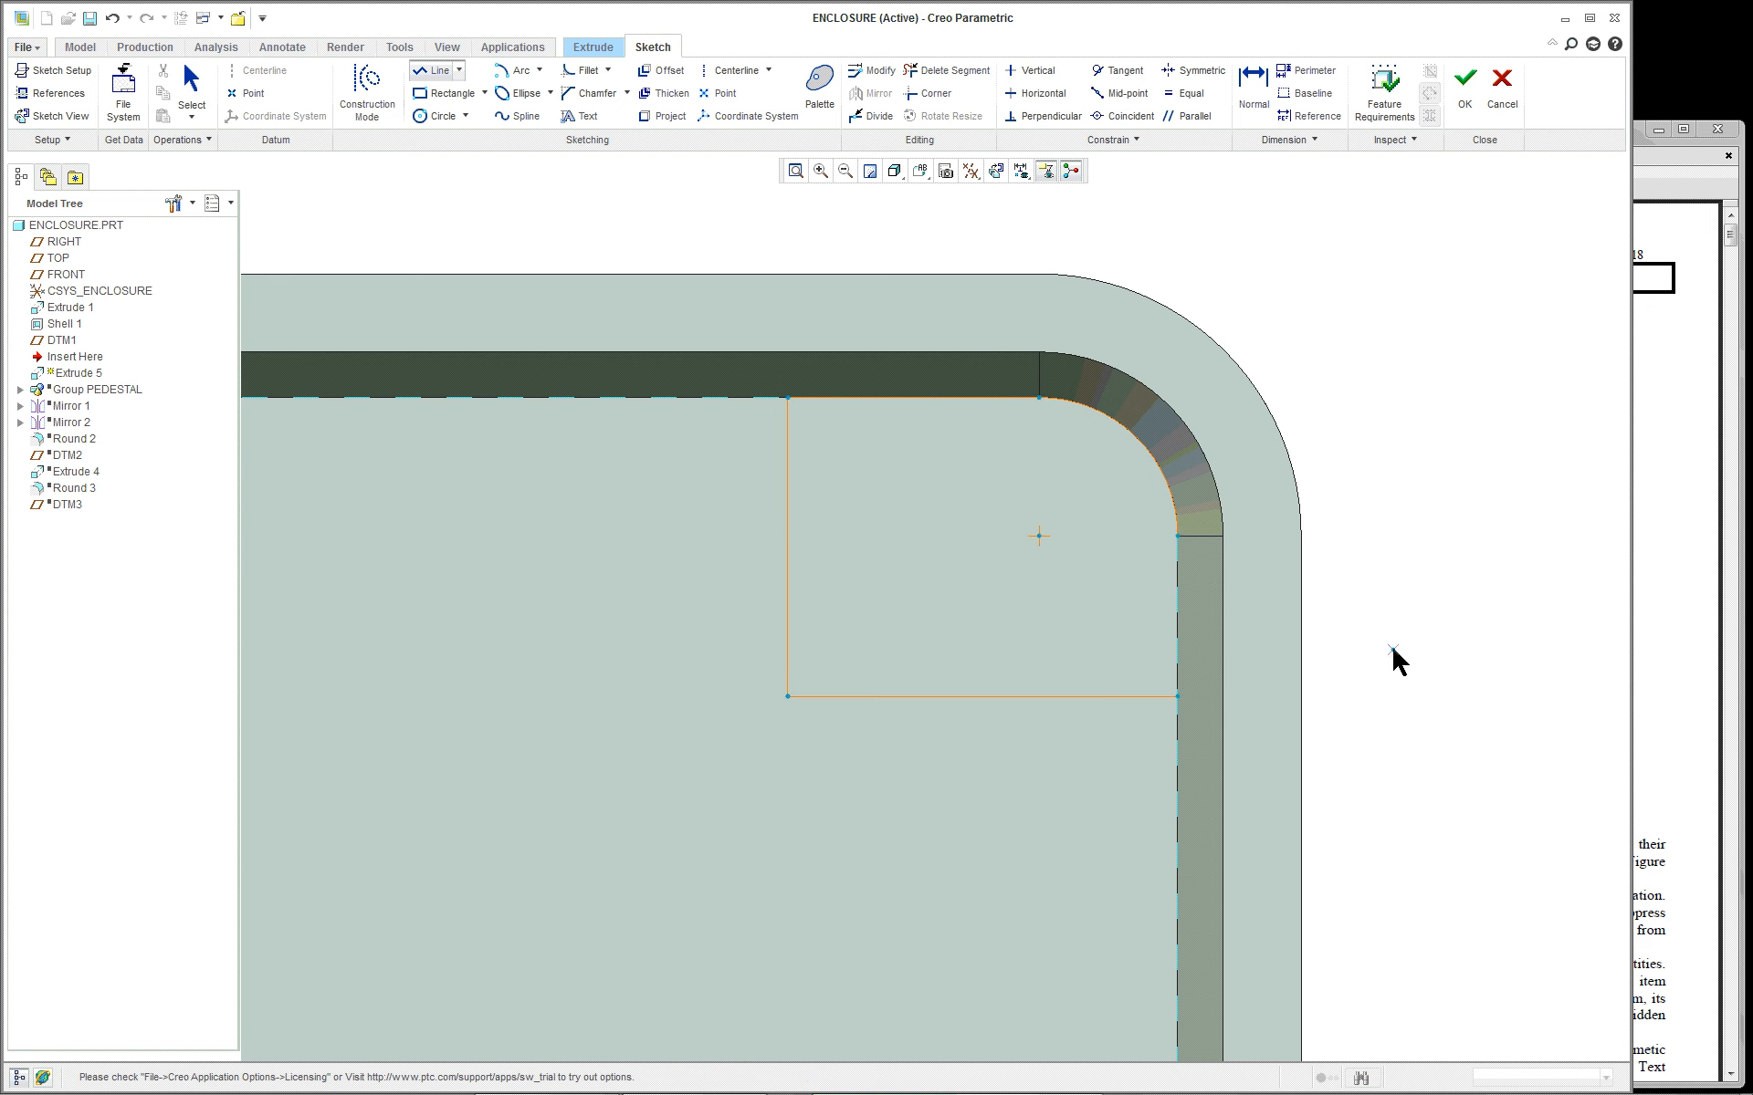
middle_click(1394, 655)
Close the pedestal section with a line along the floor edge from the horizontal line's end to the arc's open end
right_click(1394, 651)
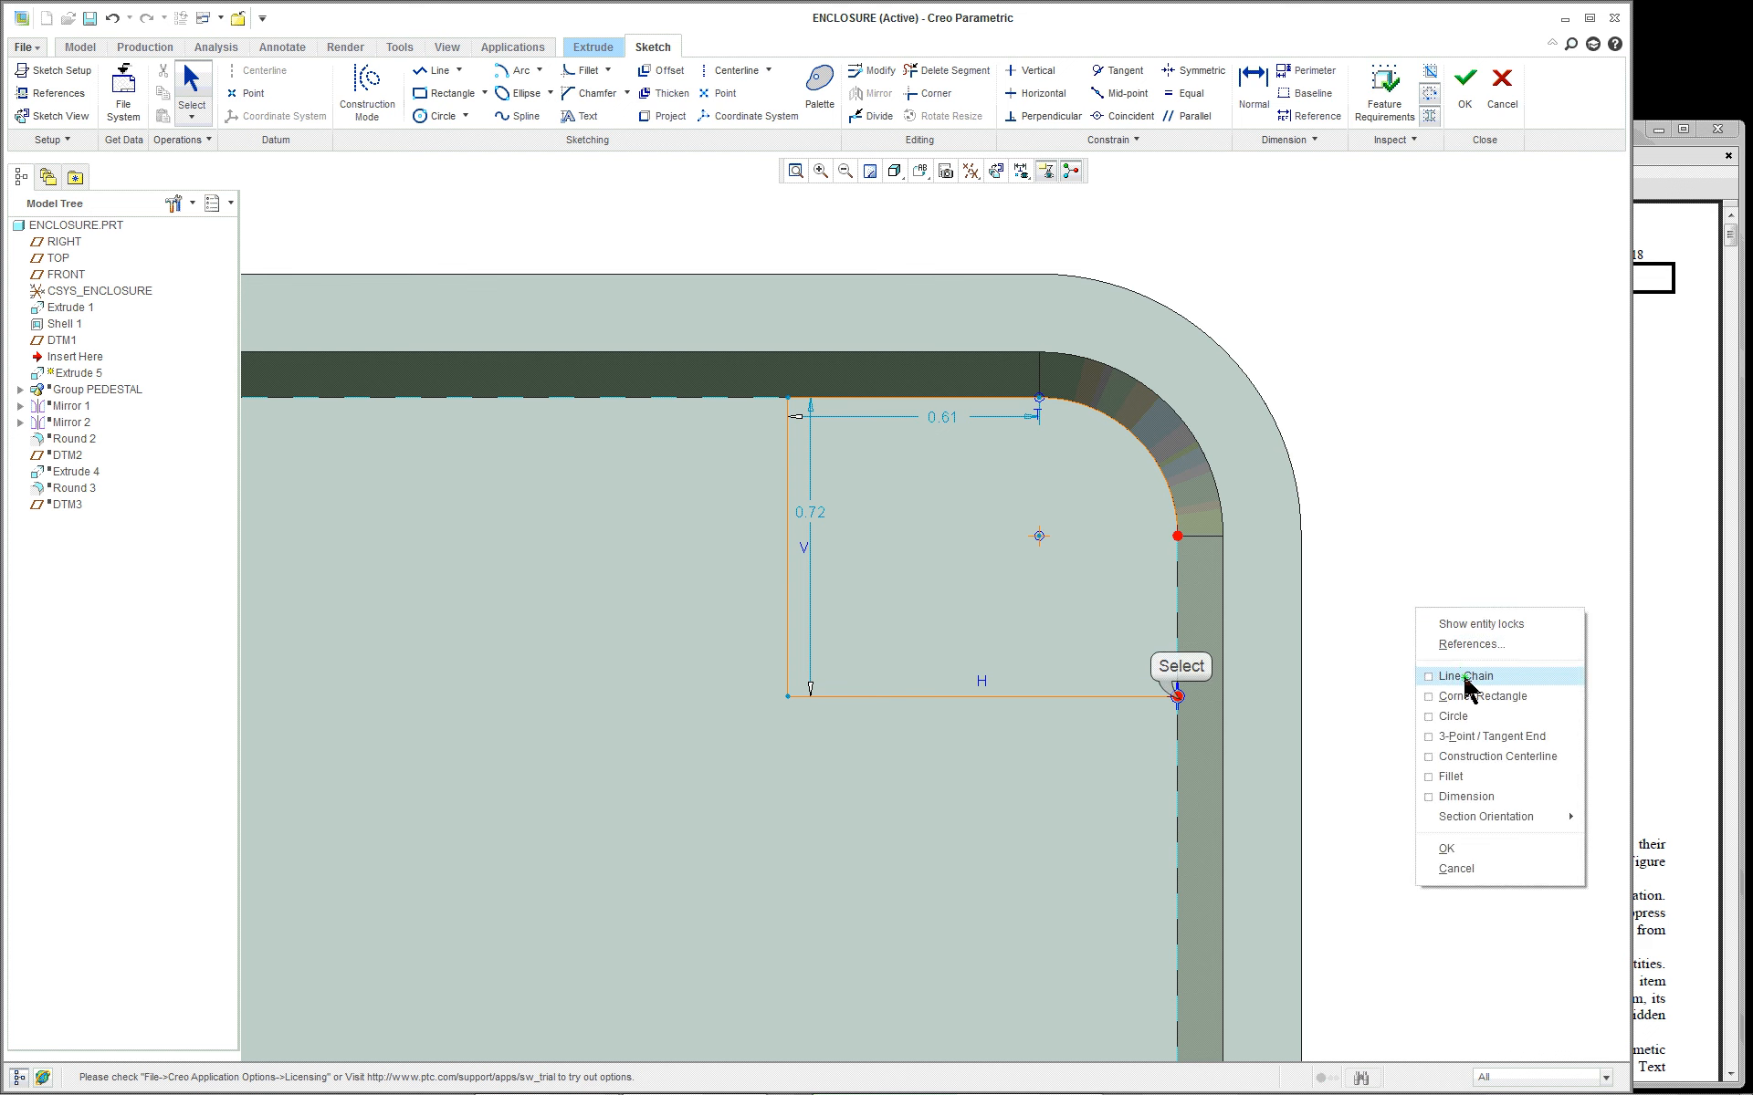
click(1464, 676)
click(1178, 536)
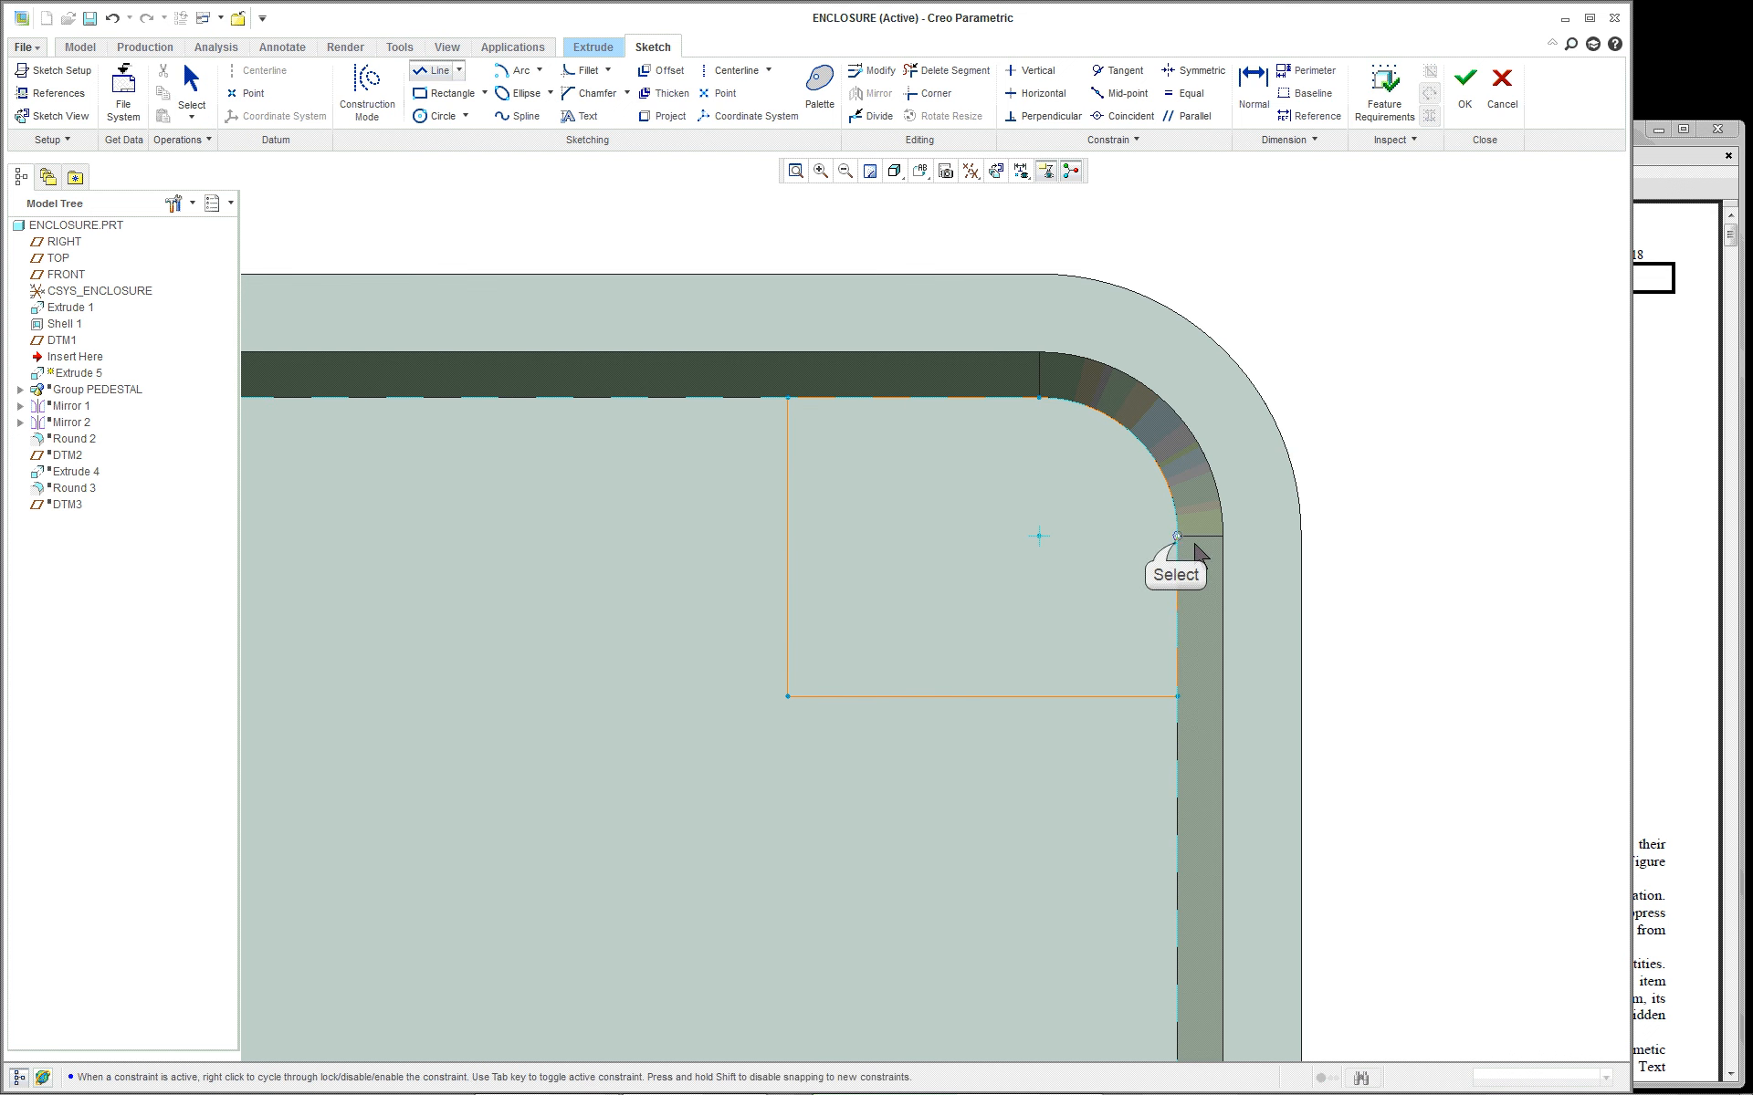
middle_click(1436, 590)
middle_click(1441, 592)
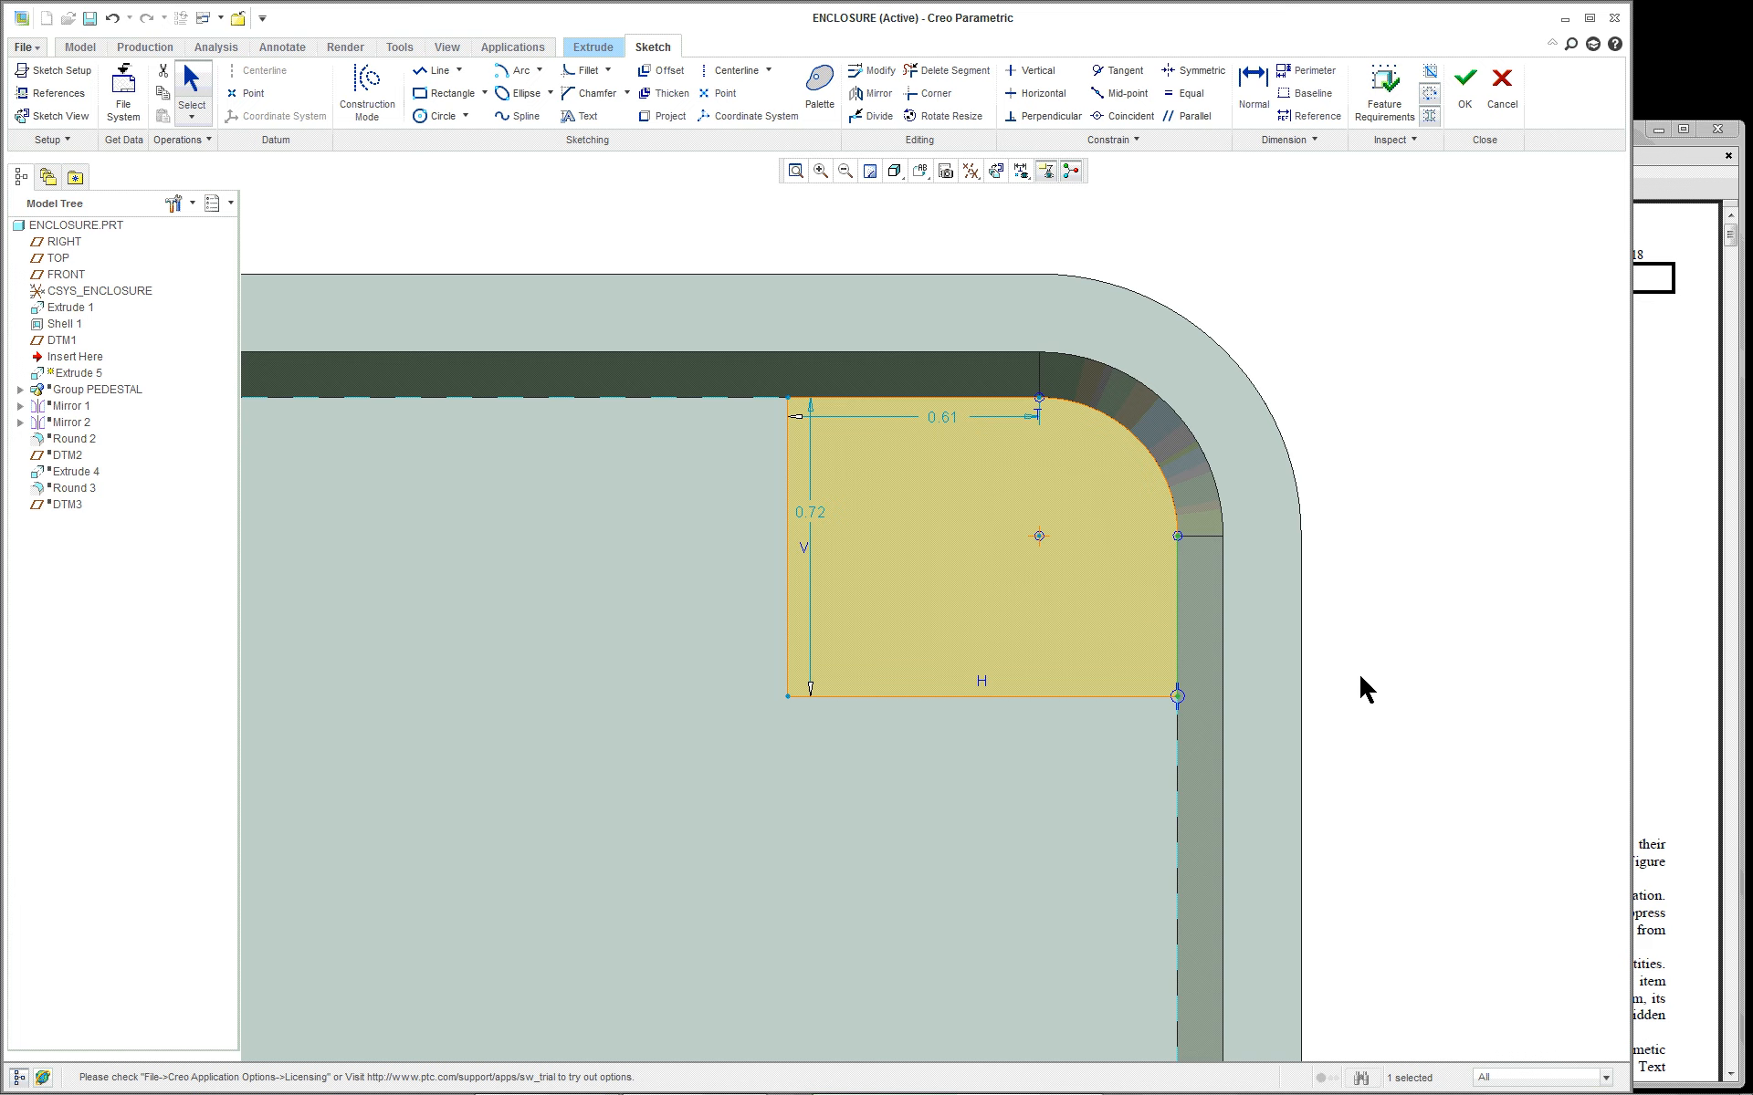
Complete the pedestal sketch and turn on the display of datum features in the extrude preview
mouse_move(1360, 677)
middle_down()
mouse_move(1346, 626)
mouse_move(1409, 579)
mouse_move(1416, 618)
mouse_move(1245, 656)
middle_up()
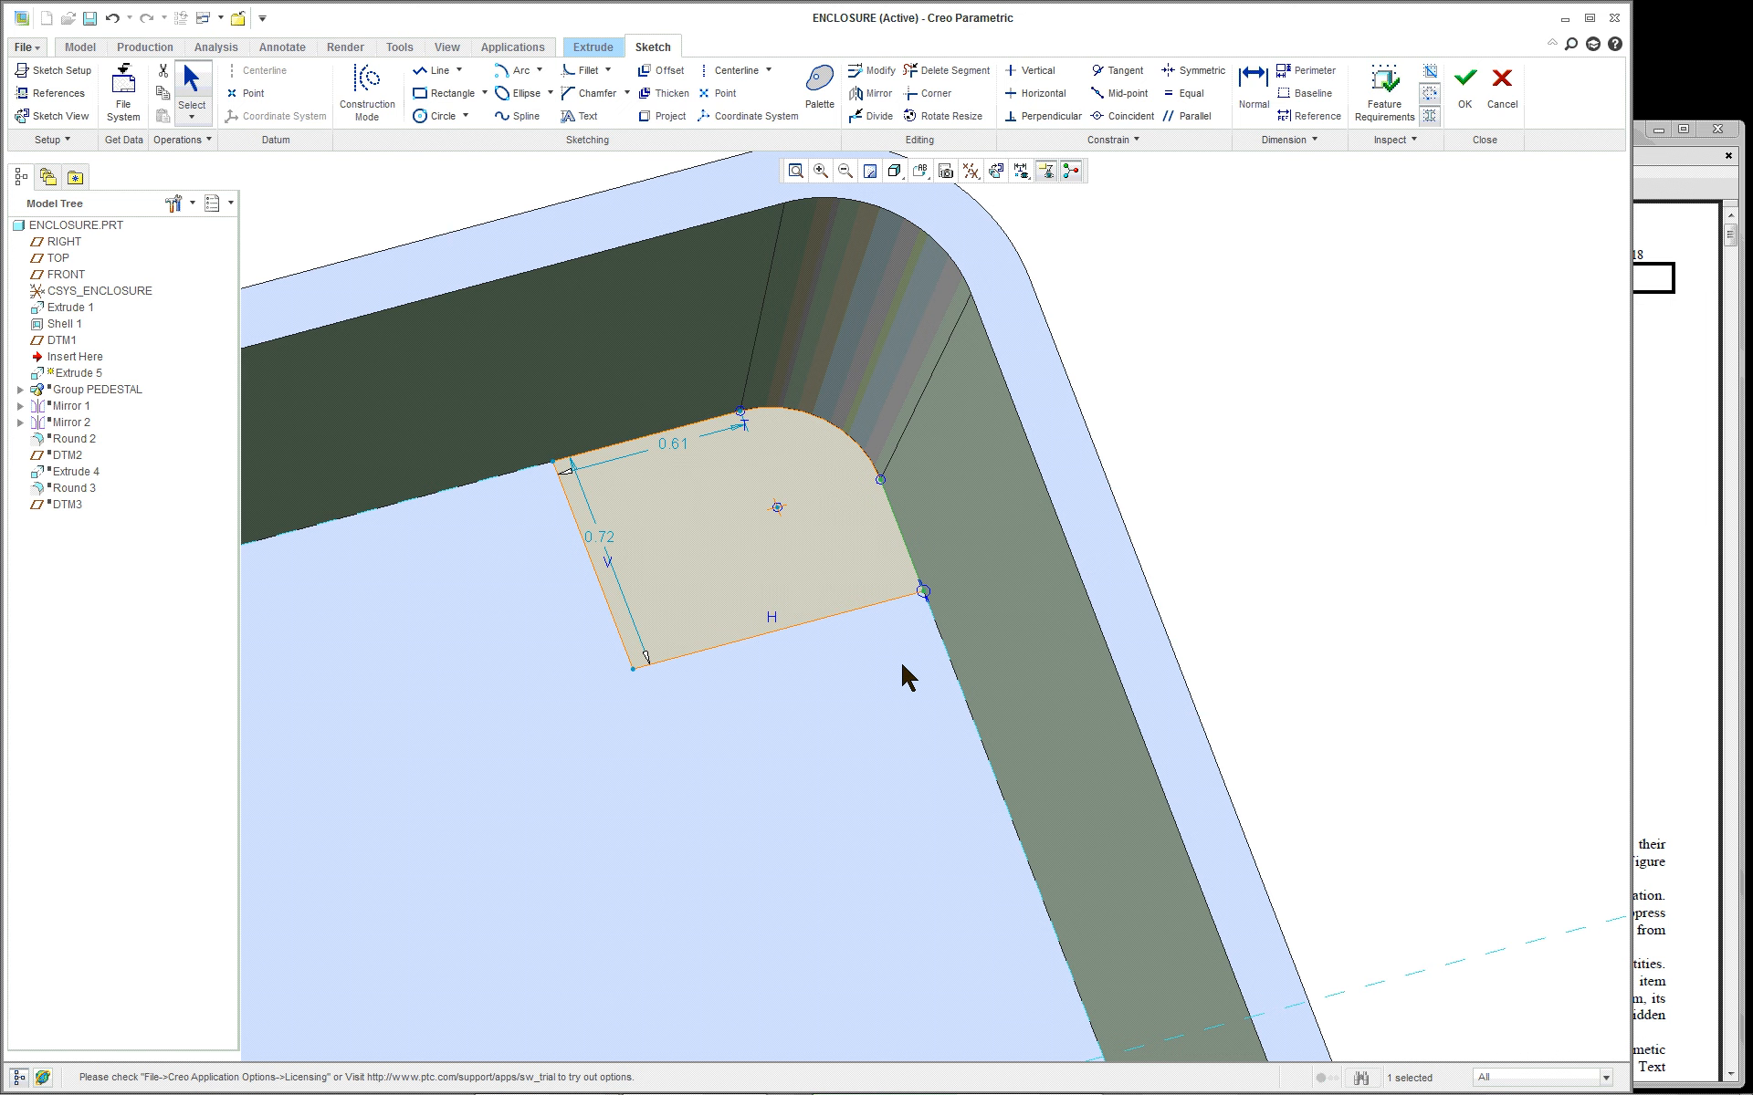
scroll(904, 675, up, 1)
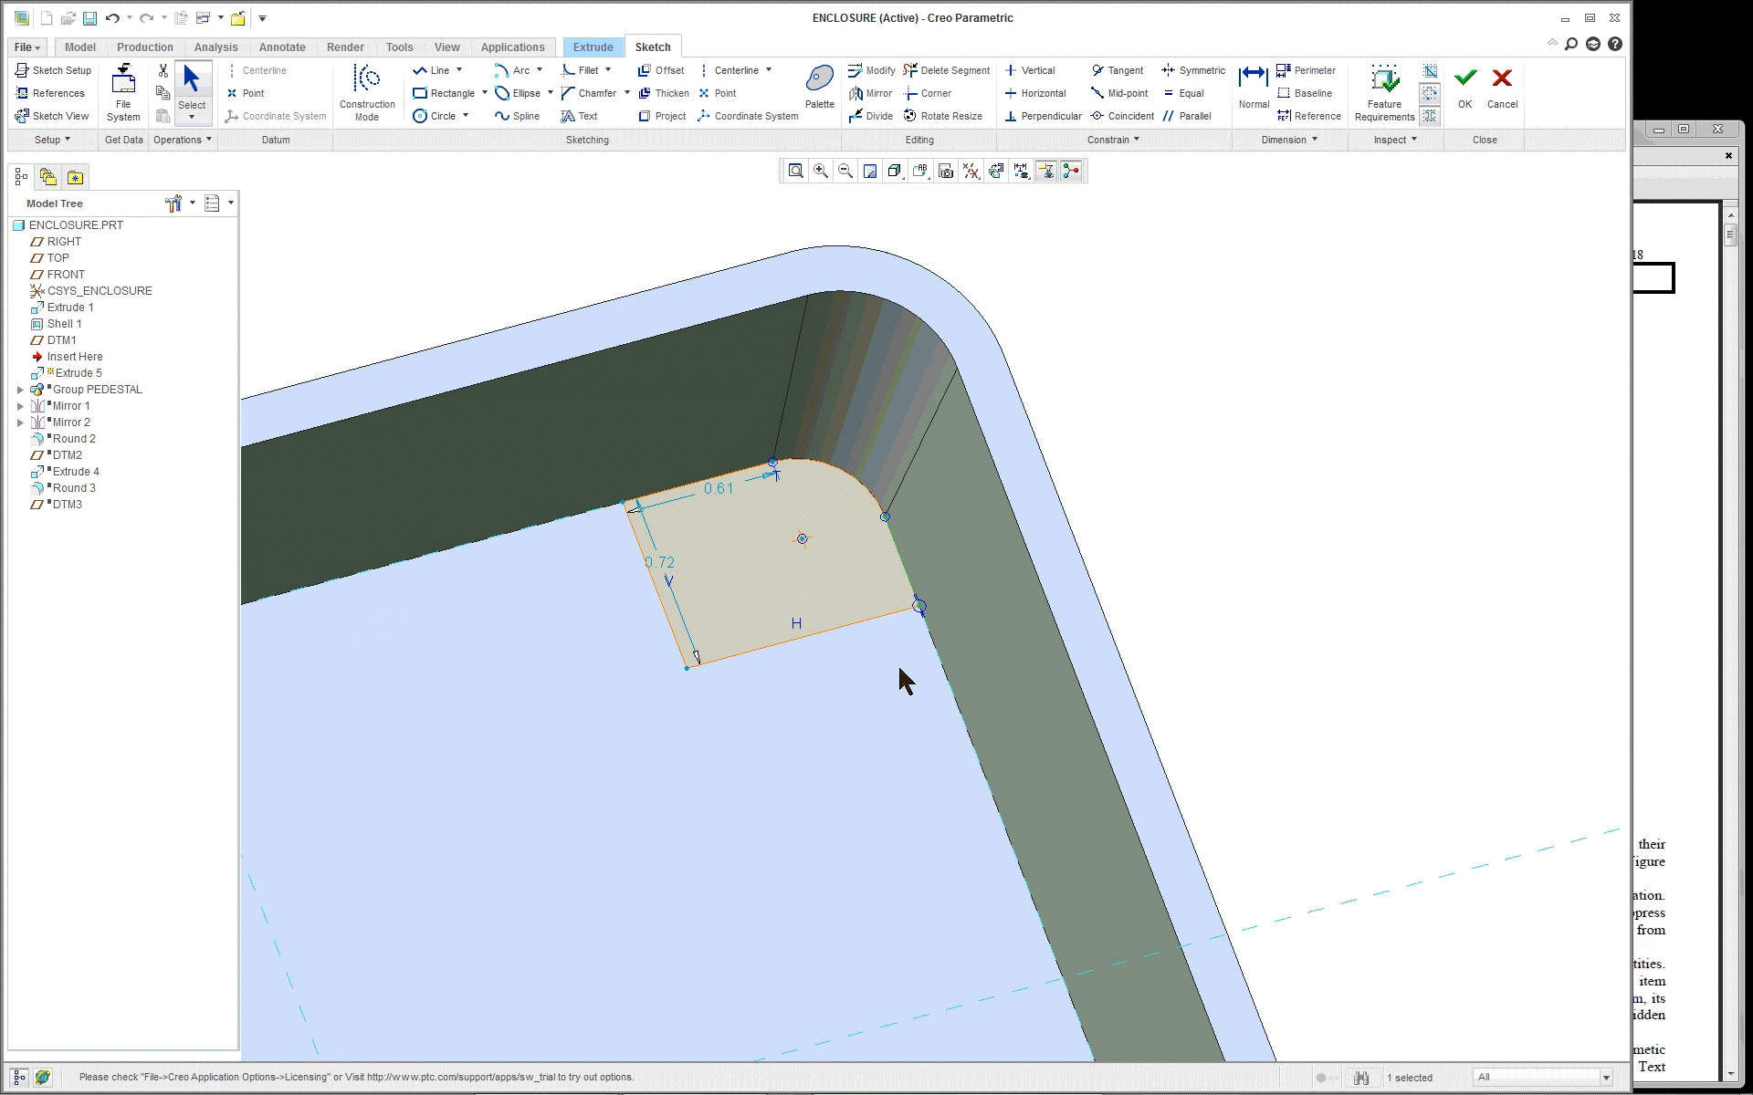
scroll(758, 606, down, 1)
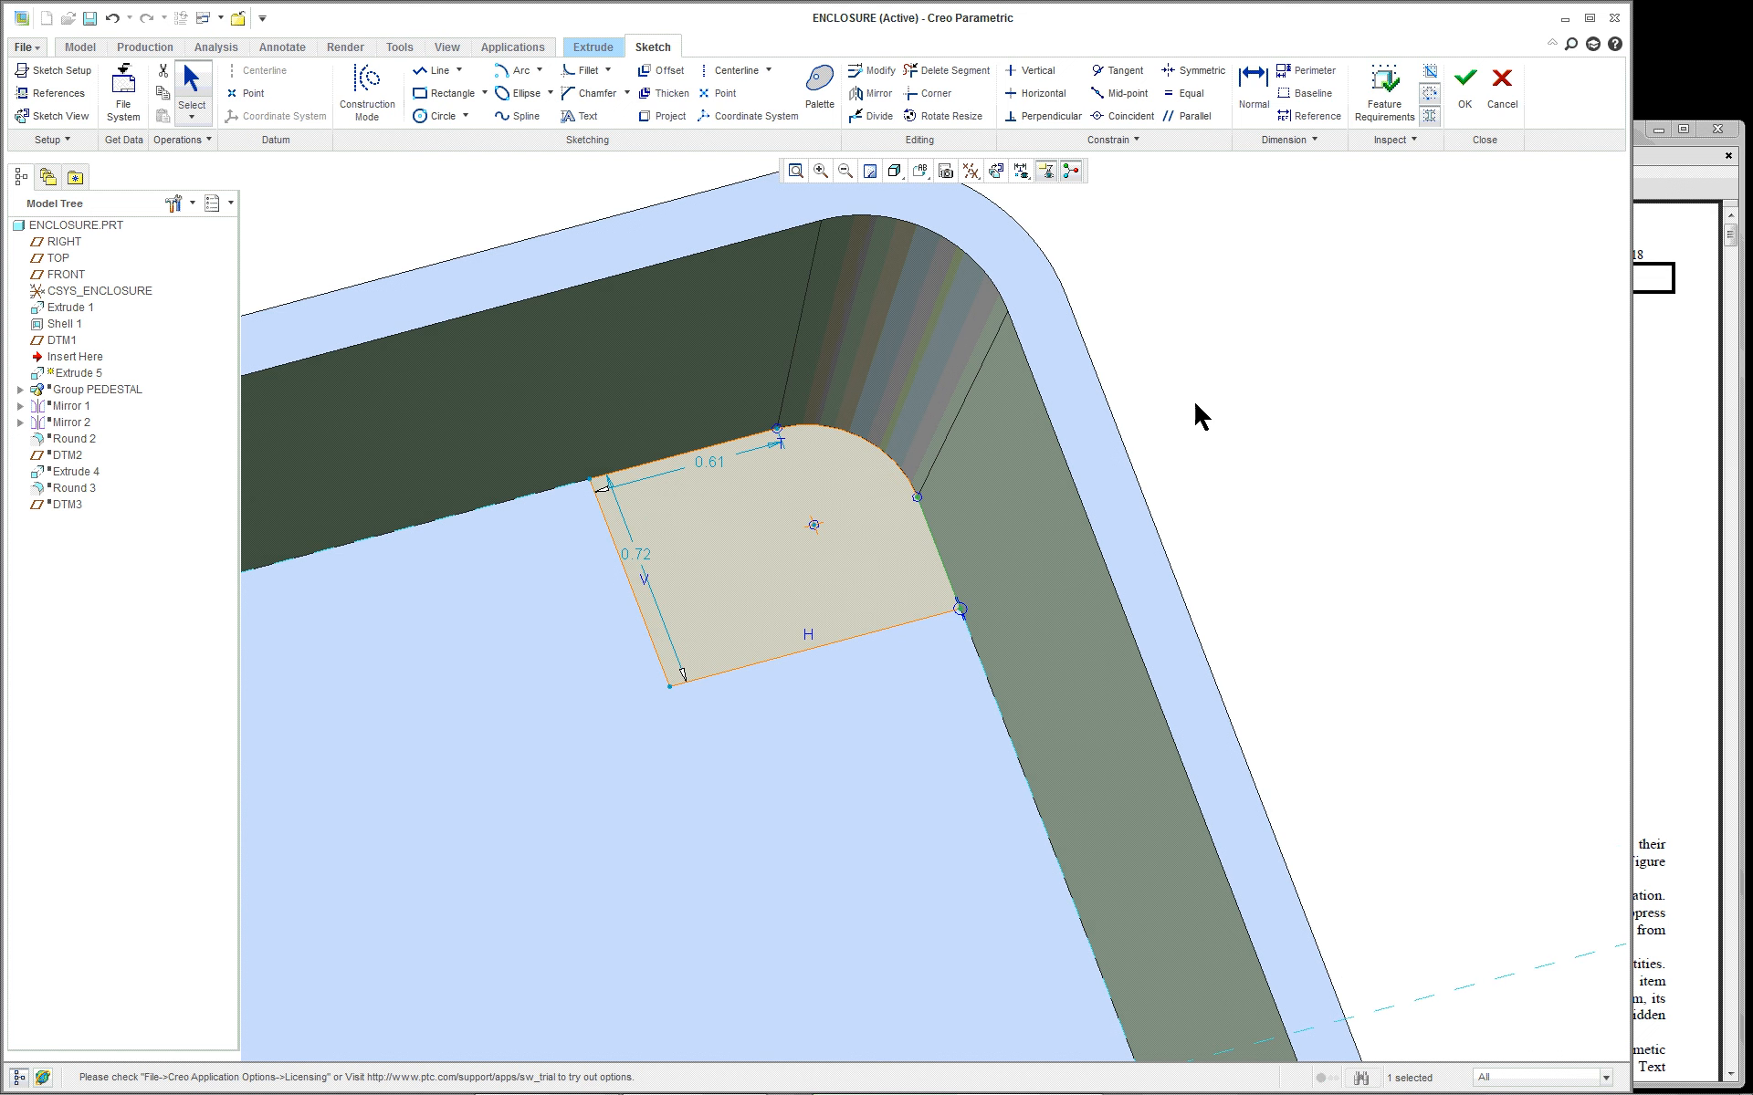
click(1467, 82)
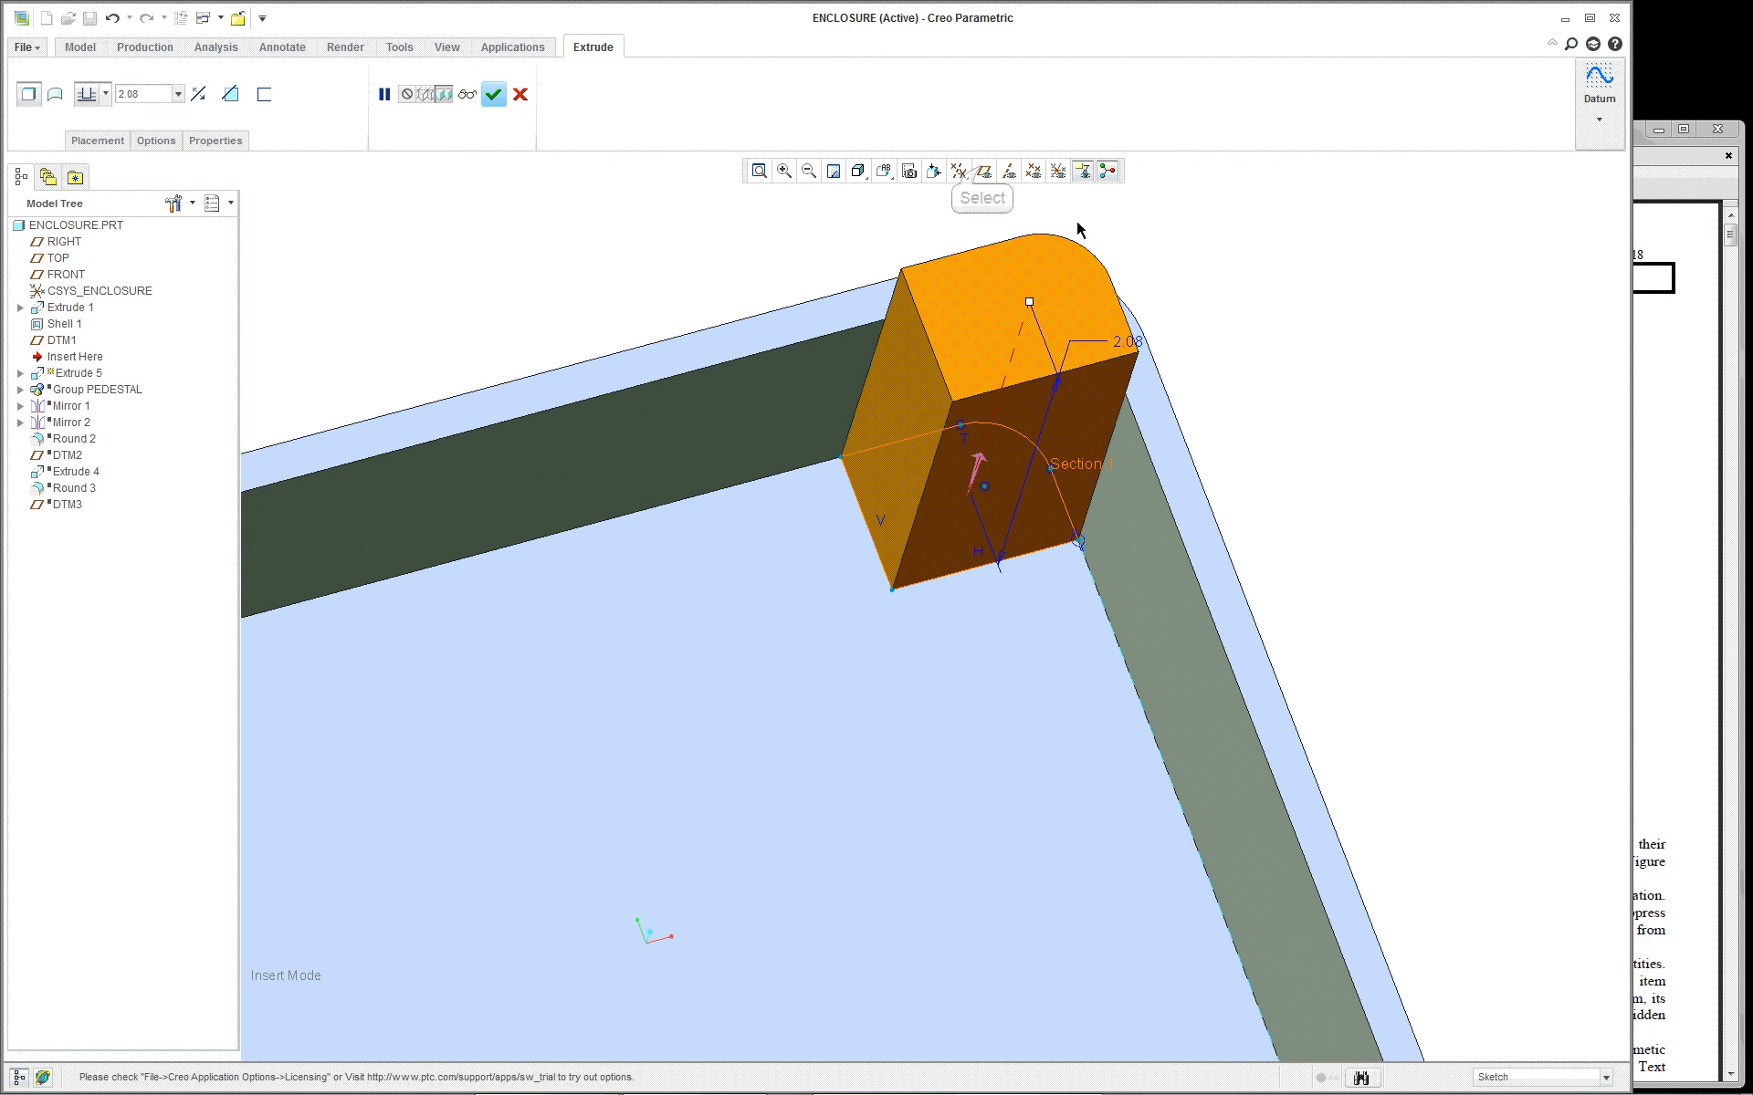
click(984, 171)
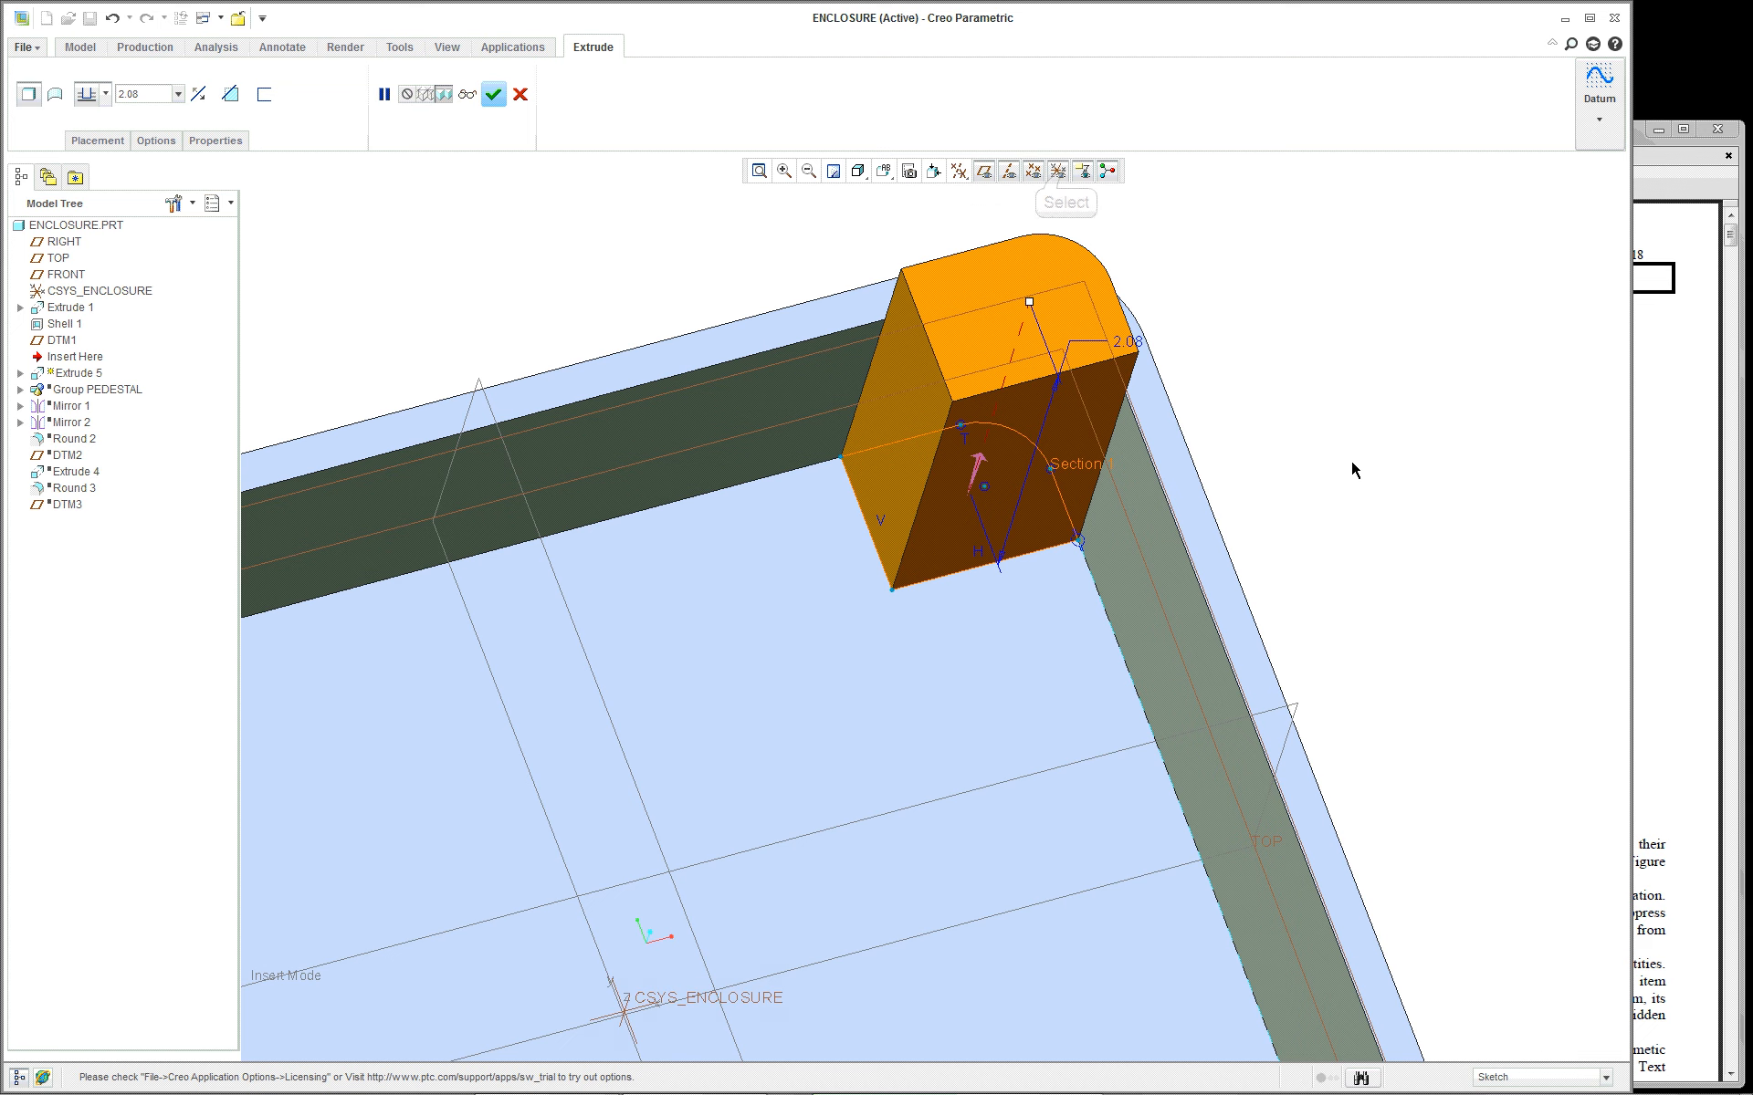
middle_drag(1354, 469, 1349, 405)
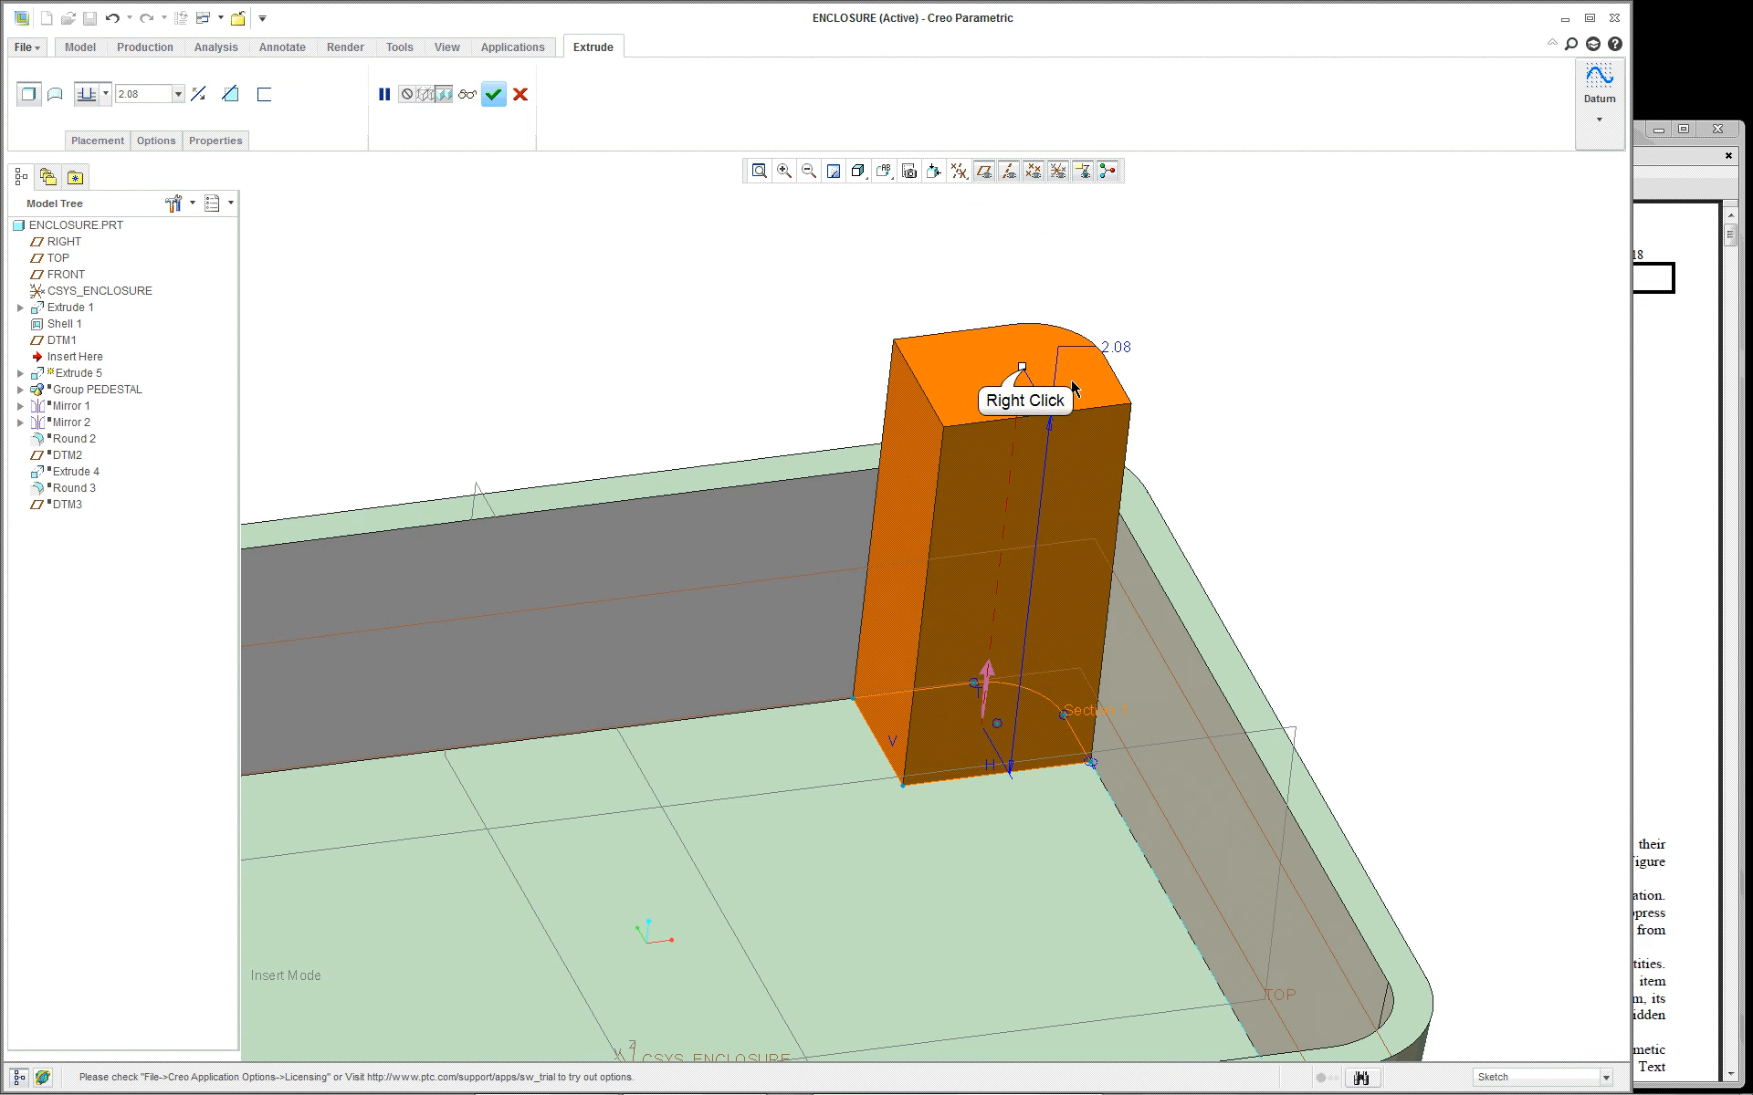
Set the extrusion depth to To Selected with datum plane DTM1 as the limit, and complete the pedestal extrusion
right_click(1026, 371)
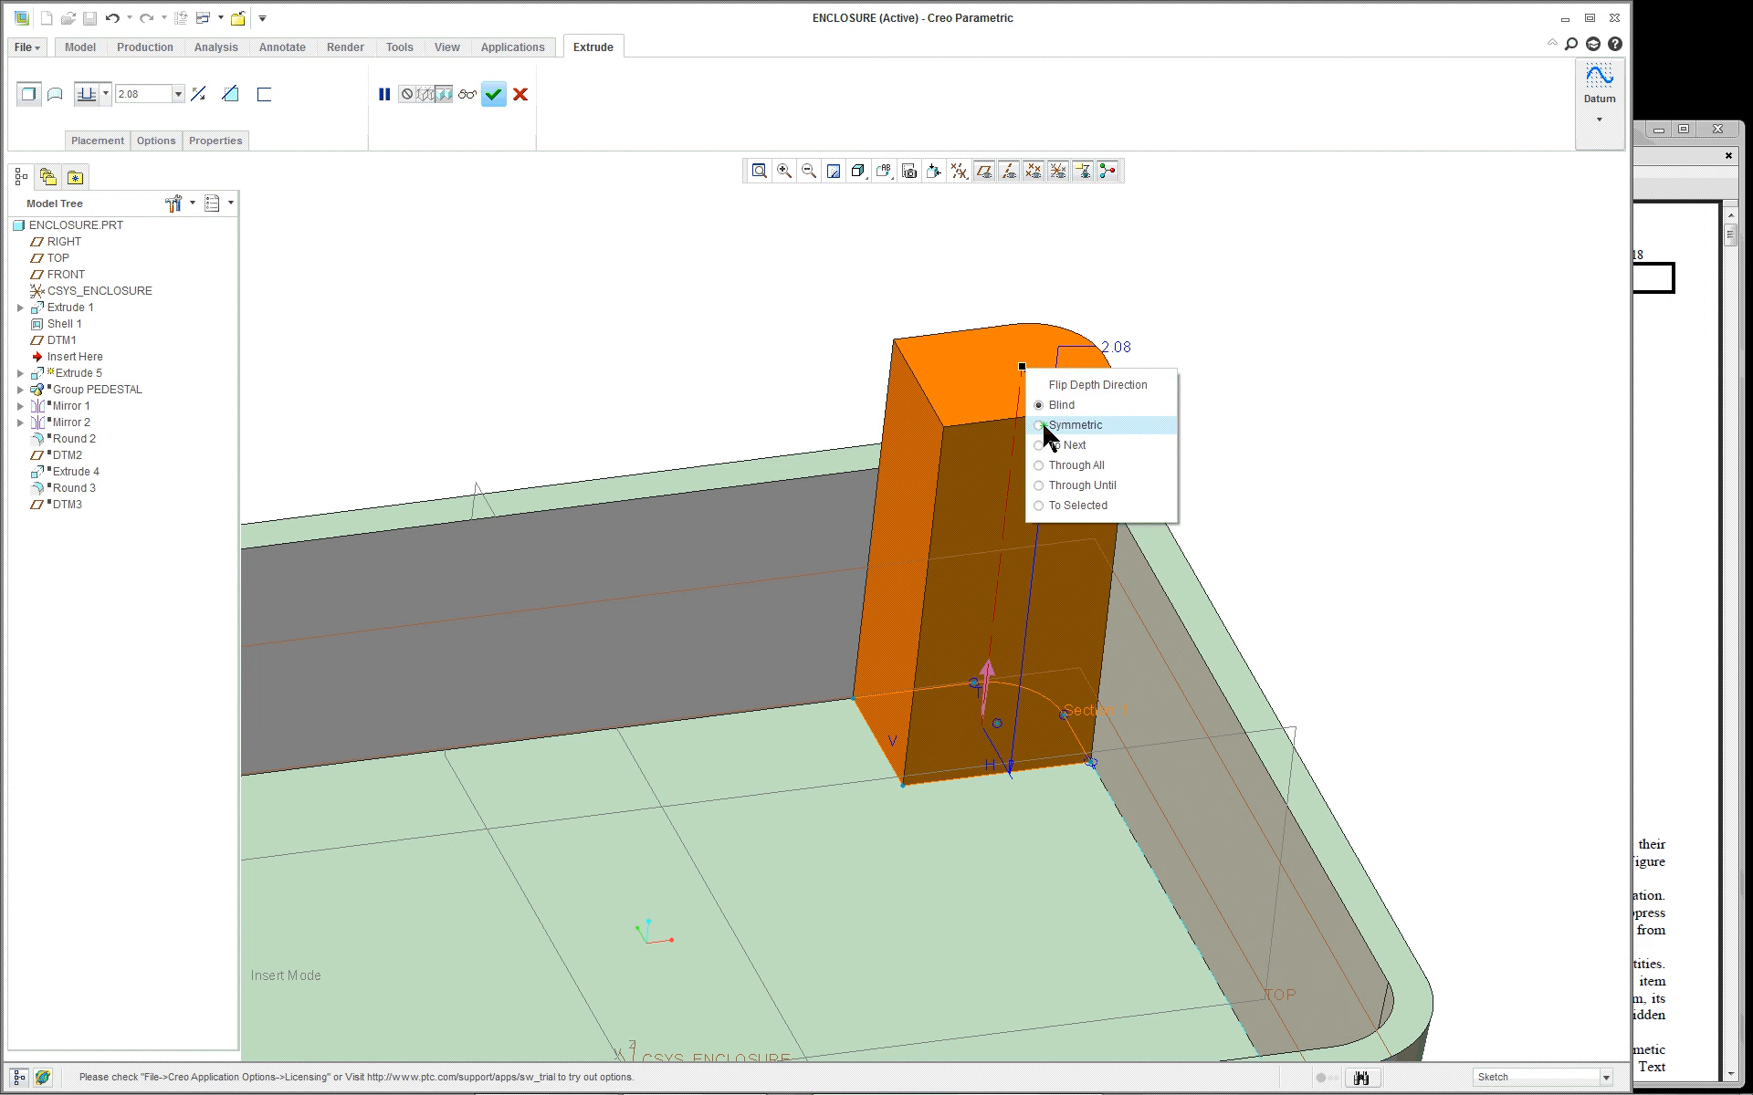
click(1082, 509)
scroll(1122, 588, down, 6)
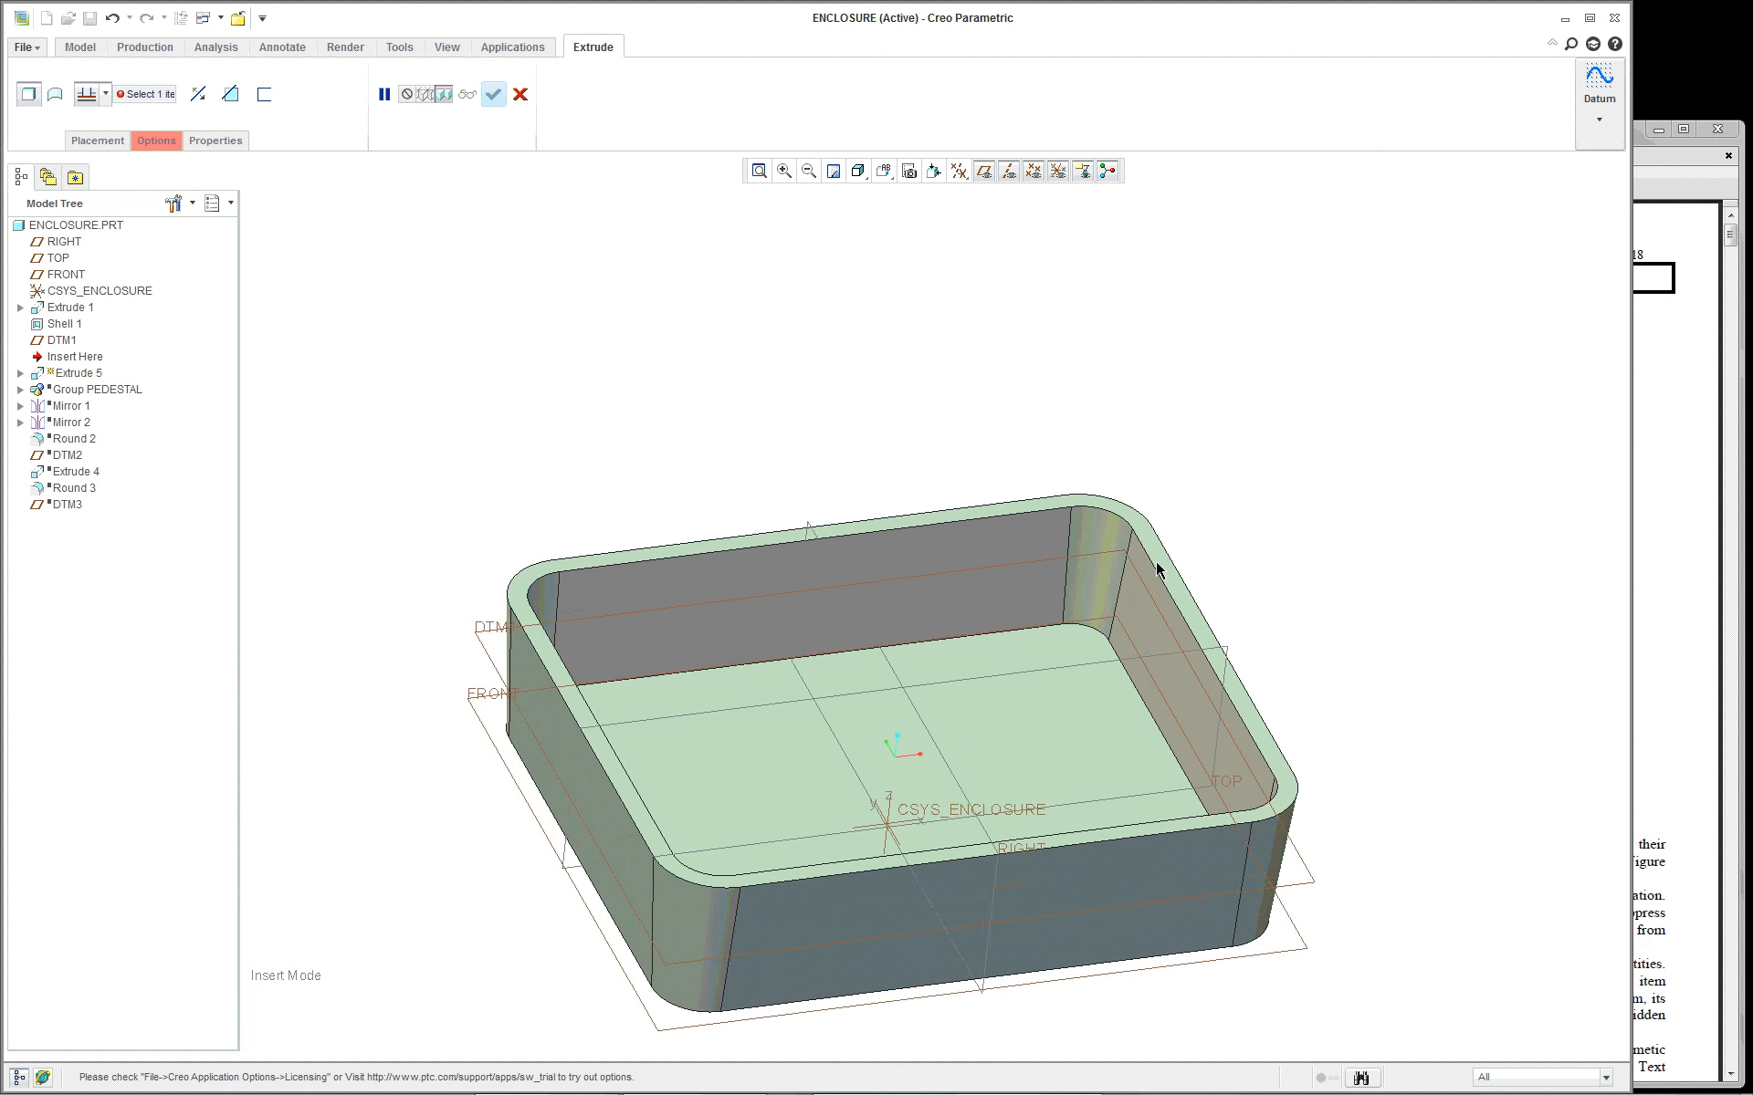
scroll(1245, 665, up, 1)
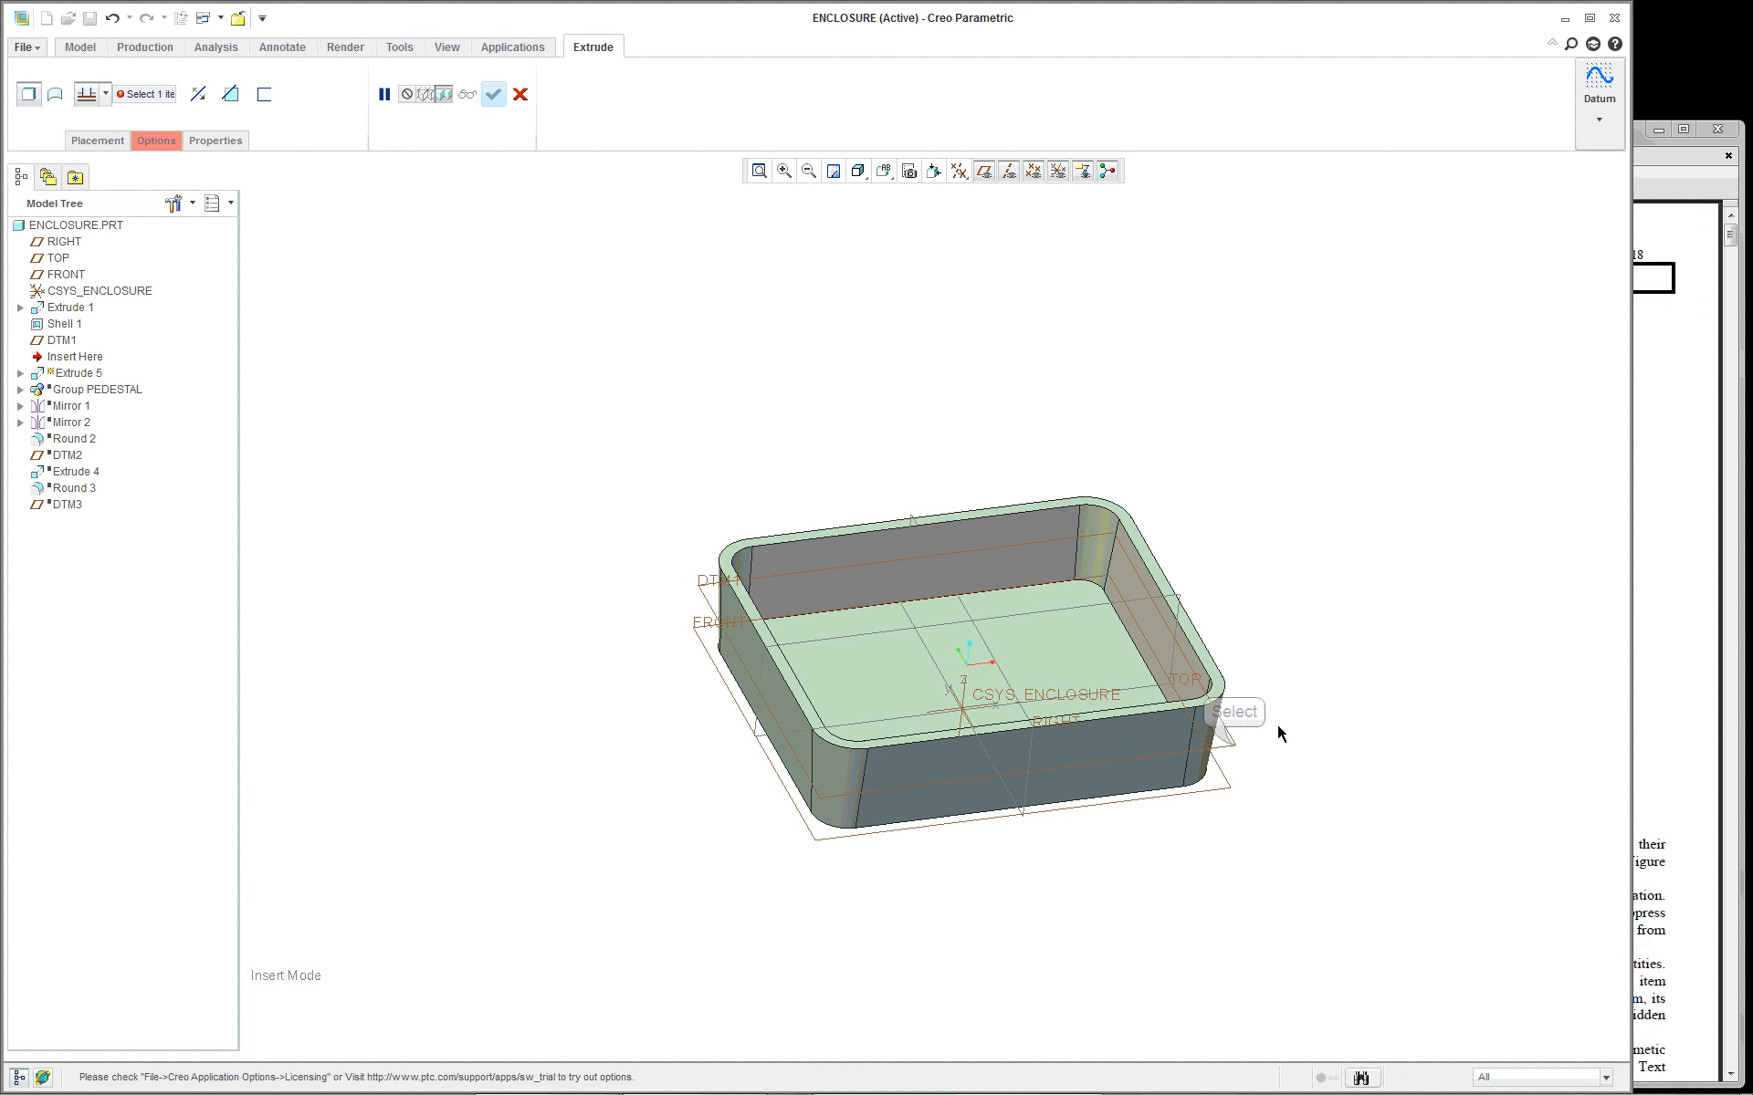
click(1234, 751)
scroll(1155, 584, up, 5)
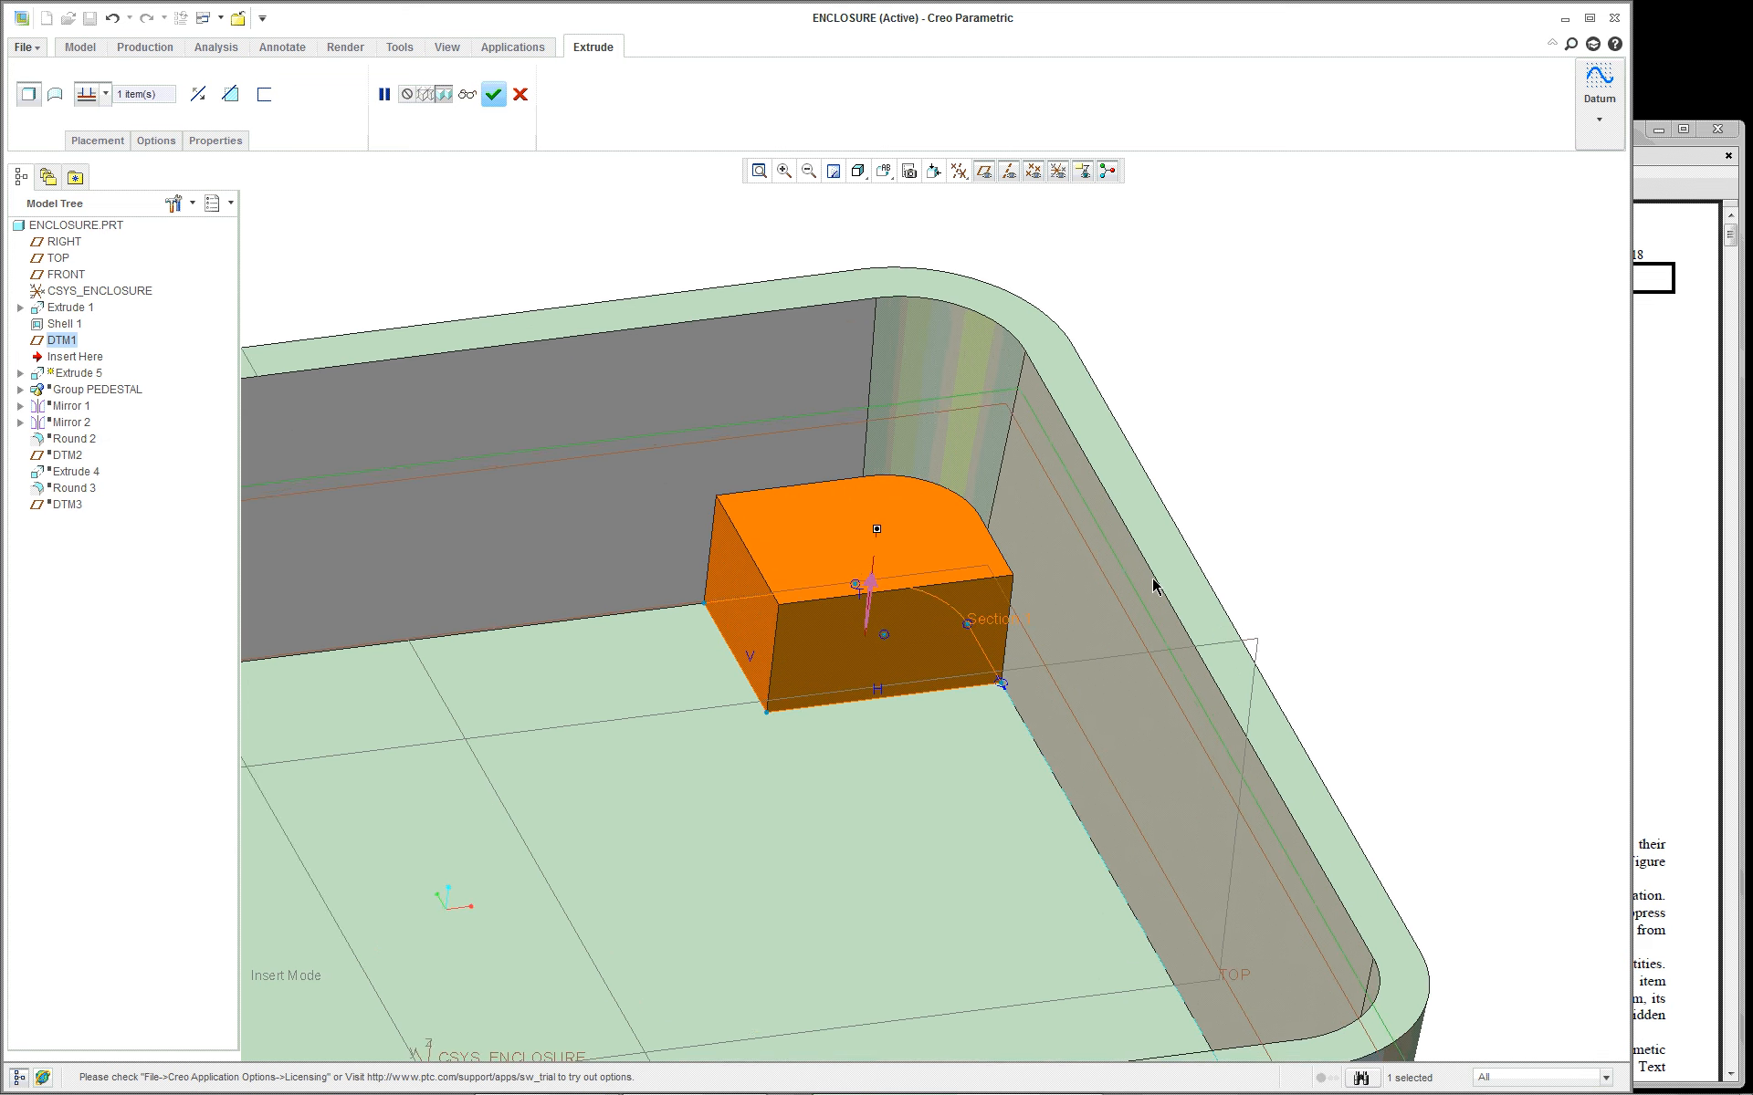
scroll(1155, 584, down, 5)
middle_click(1260, 498)
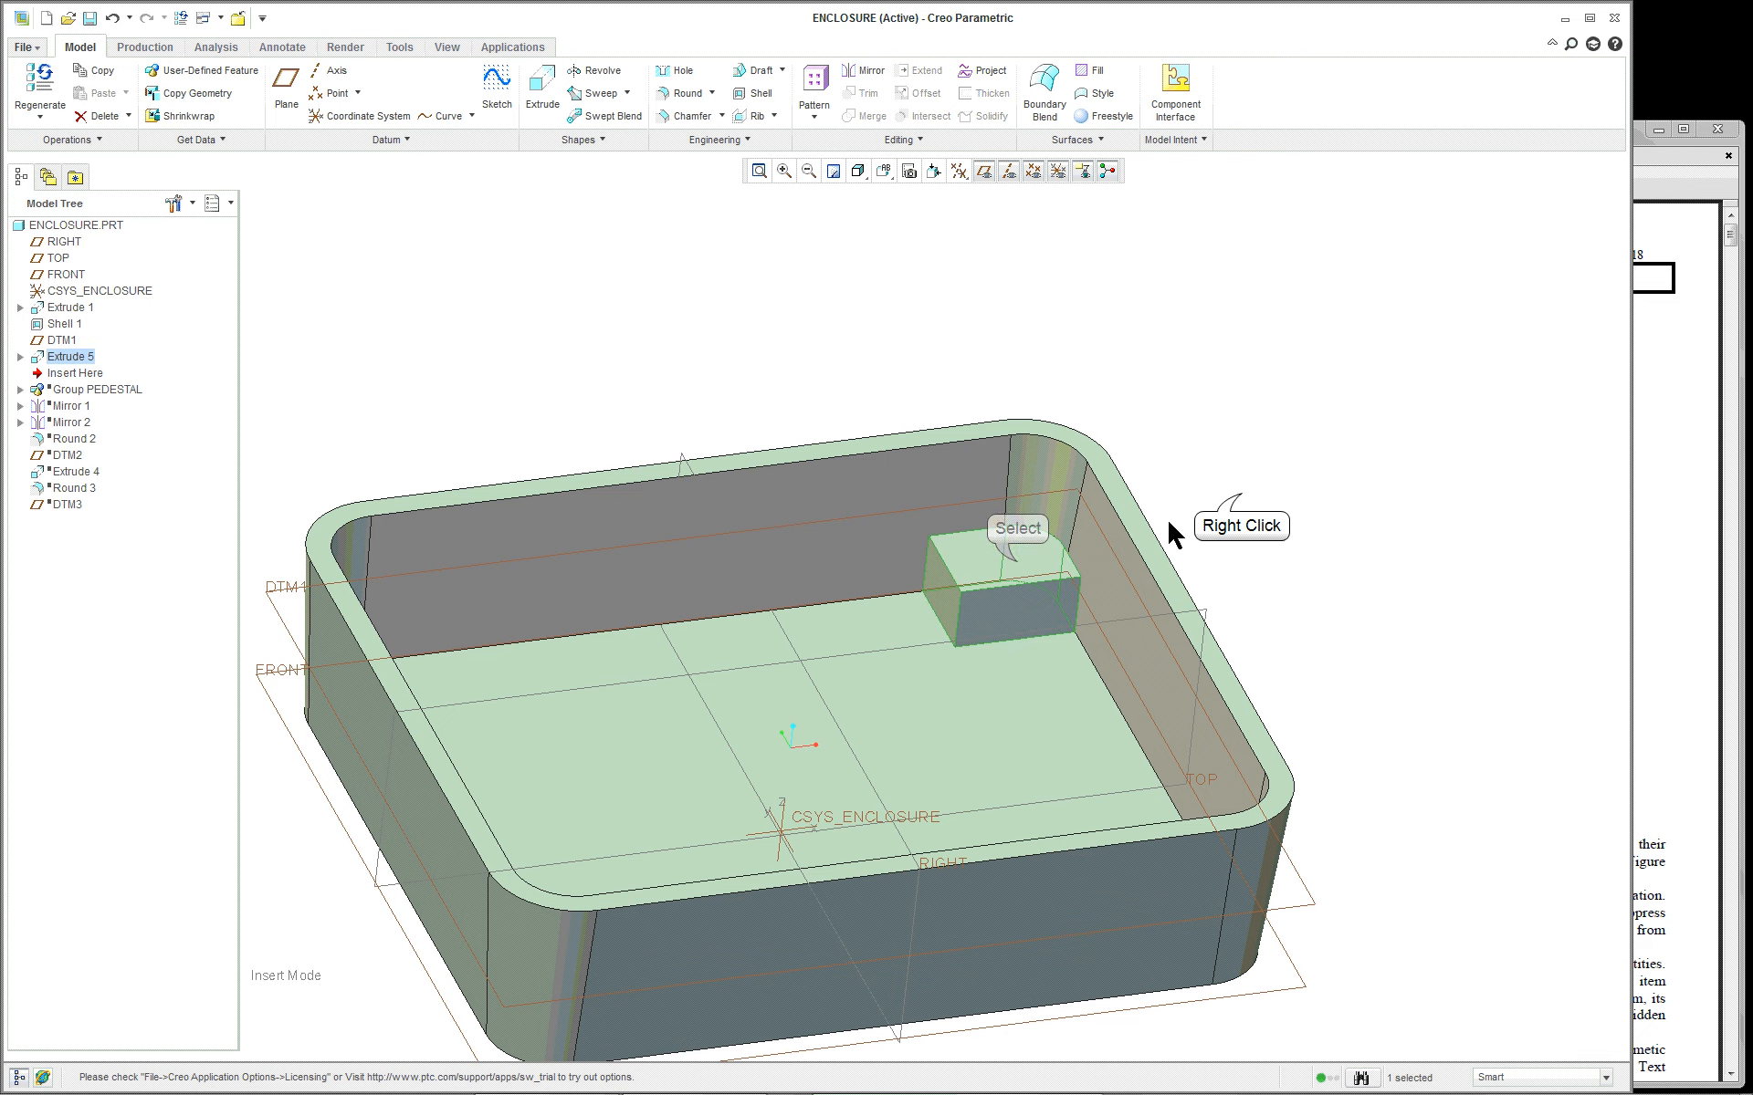
Show the new corner extrusion's editable dimensions and examine which ones define it
right_click(1243, 499)
click(1298, 612)
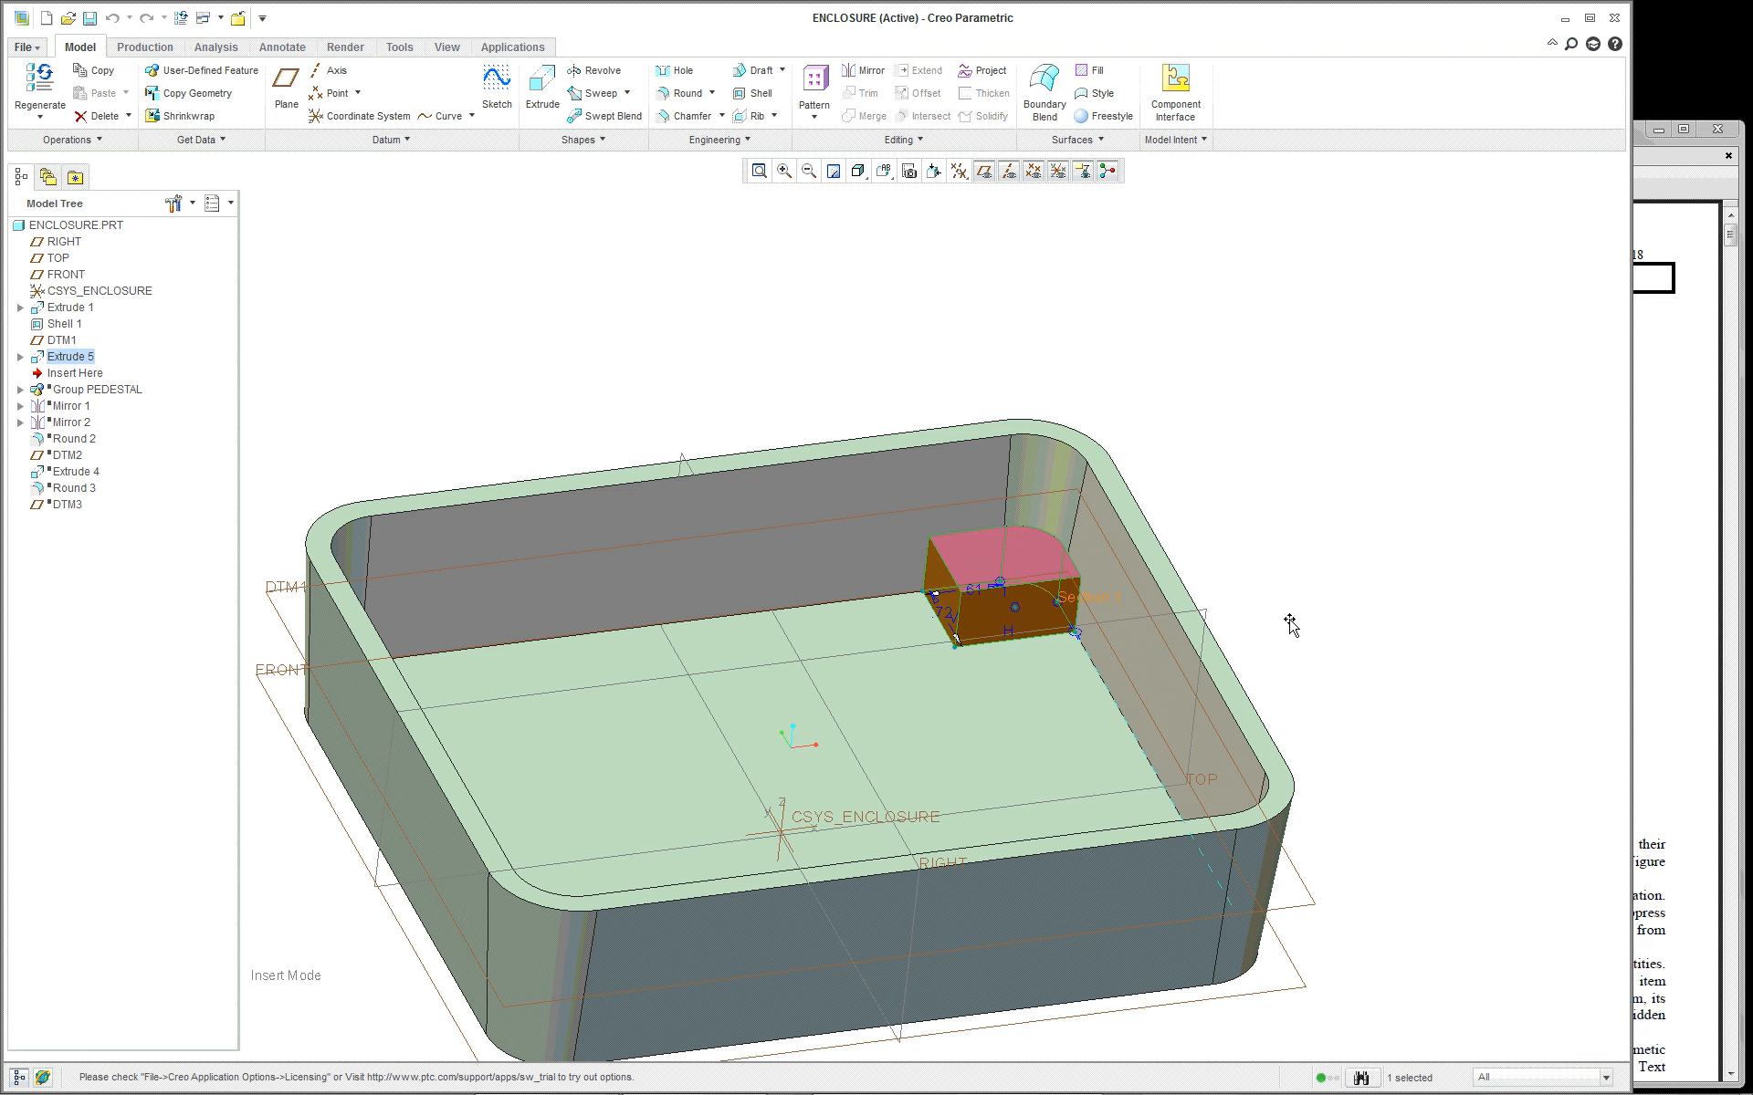
scroll(1057, 669, up, 5)
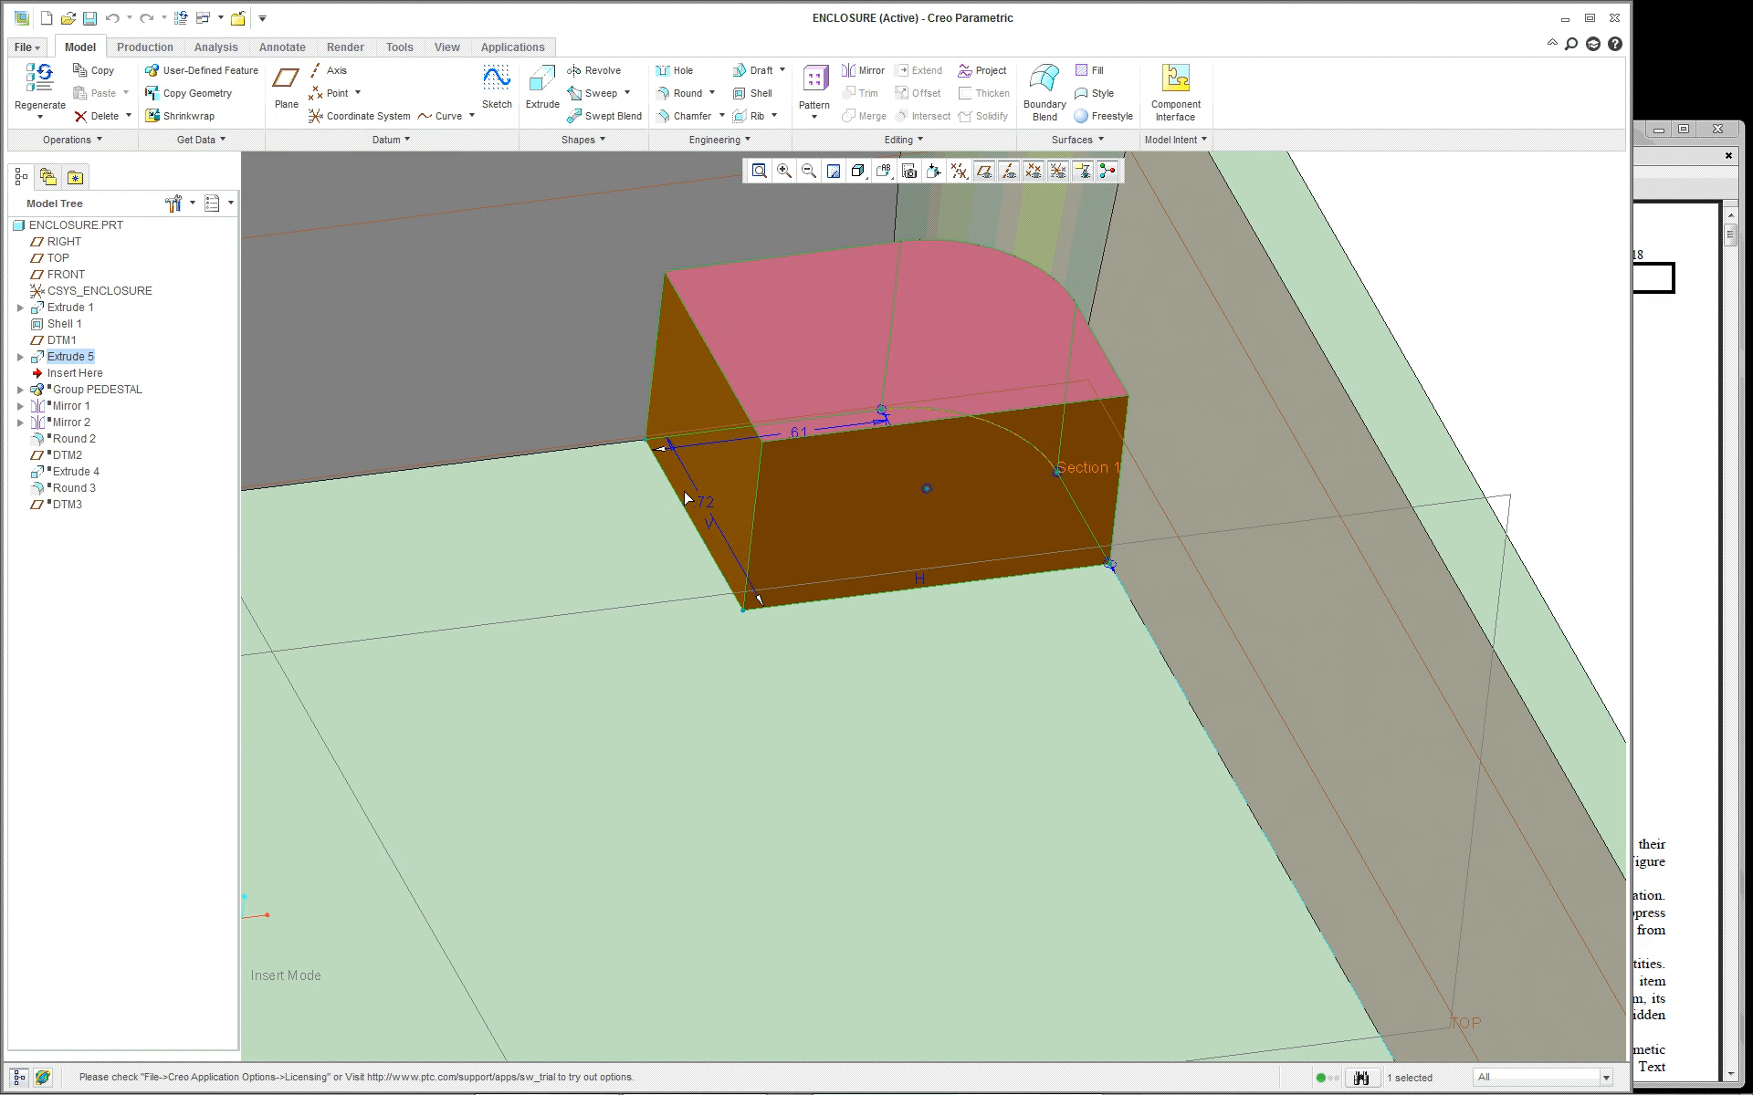
scroll(807, 431, down, 8)
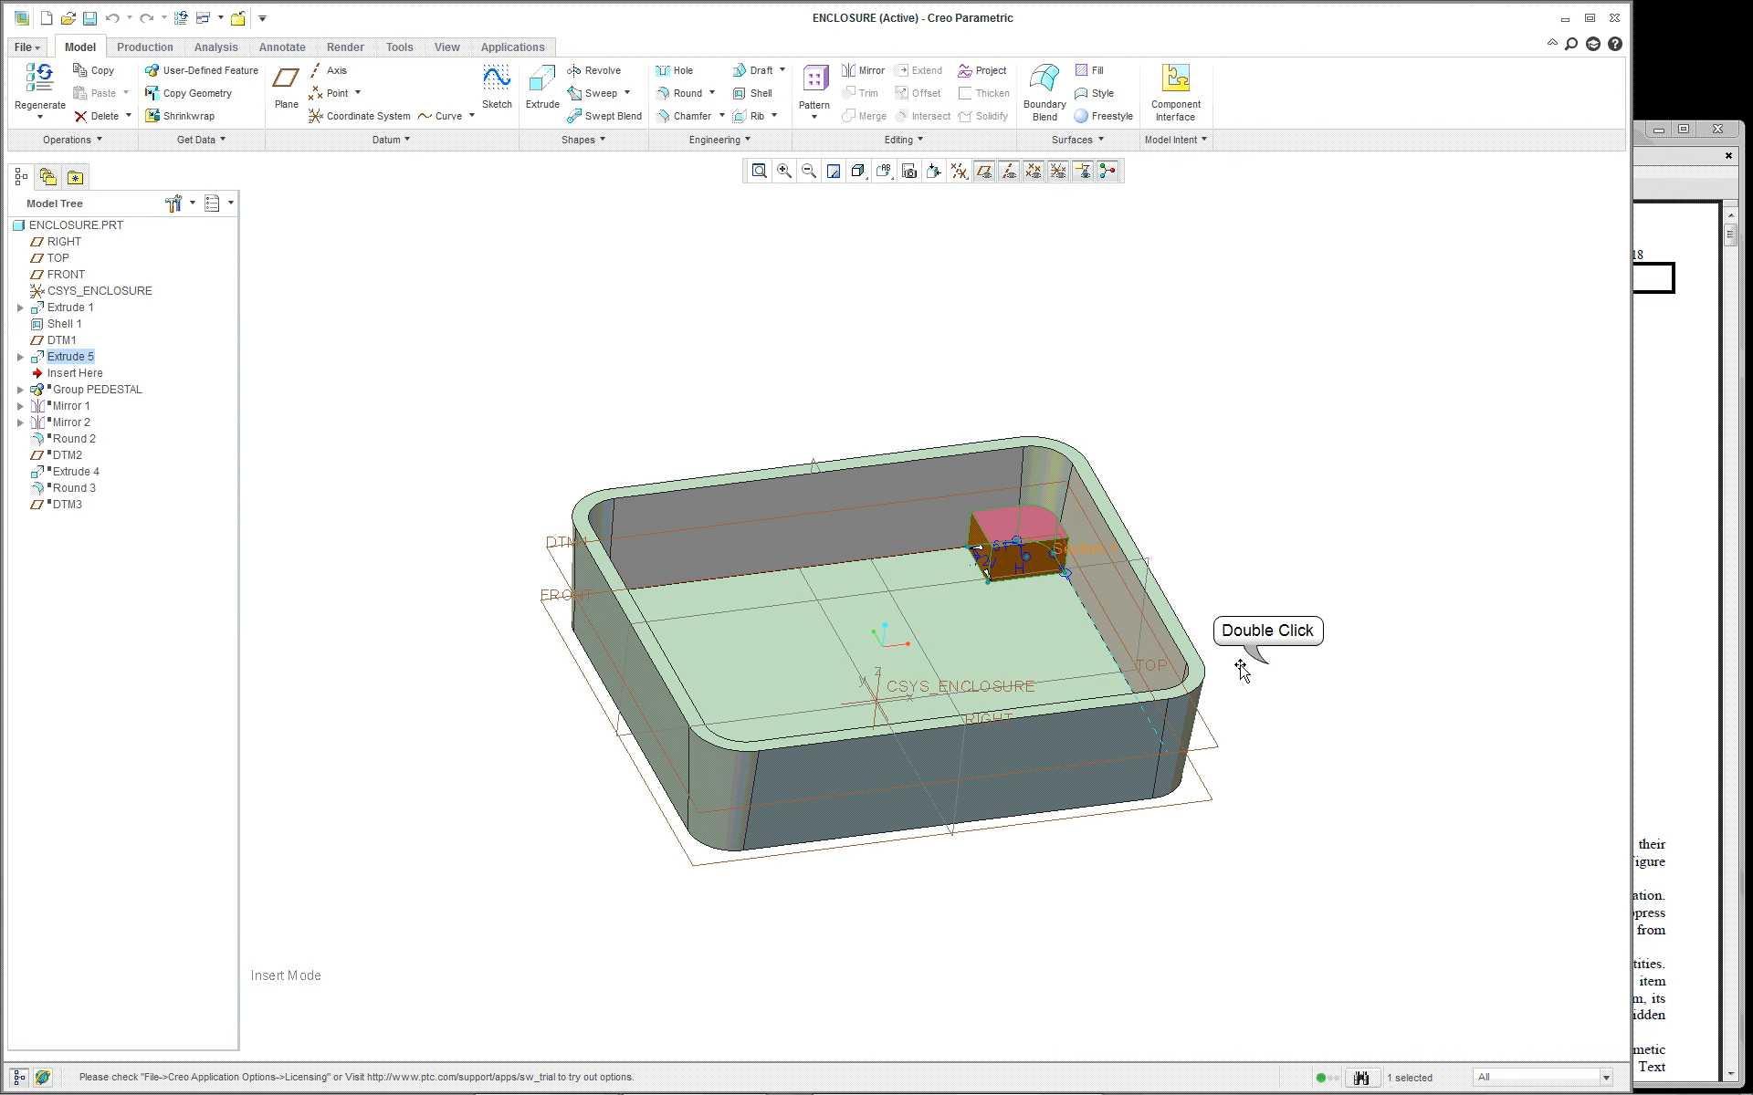
Set datum plane DTM1's offset from the FRONT plane to .9
click(1205, 750)
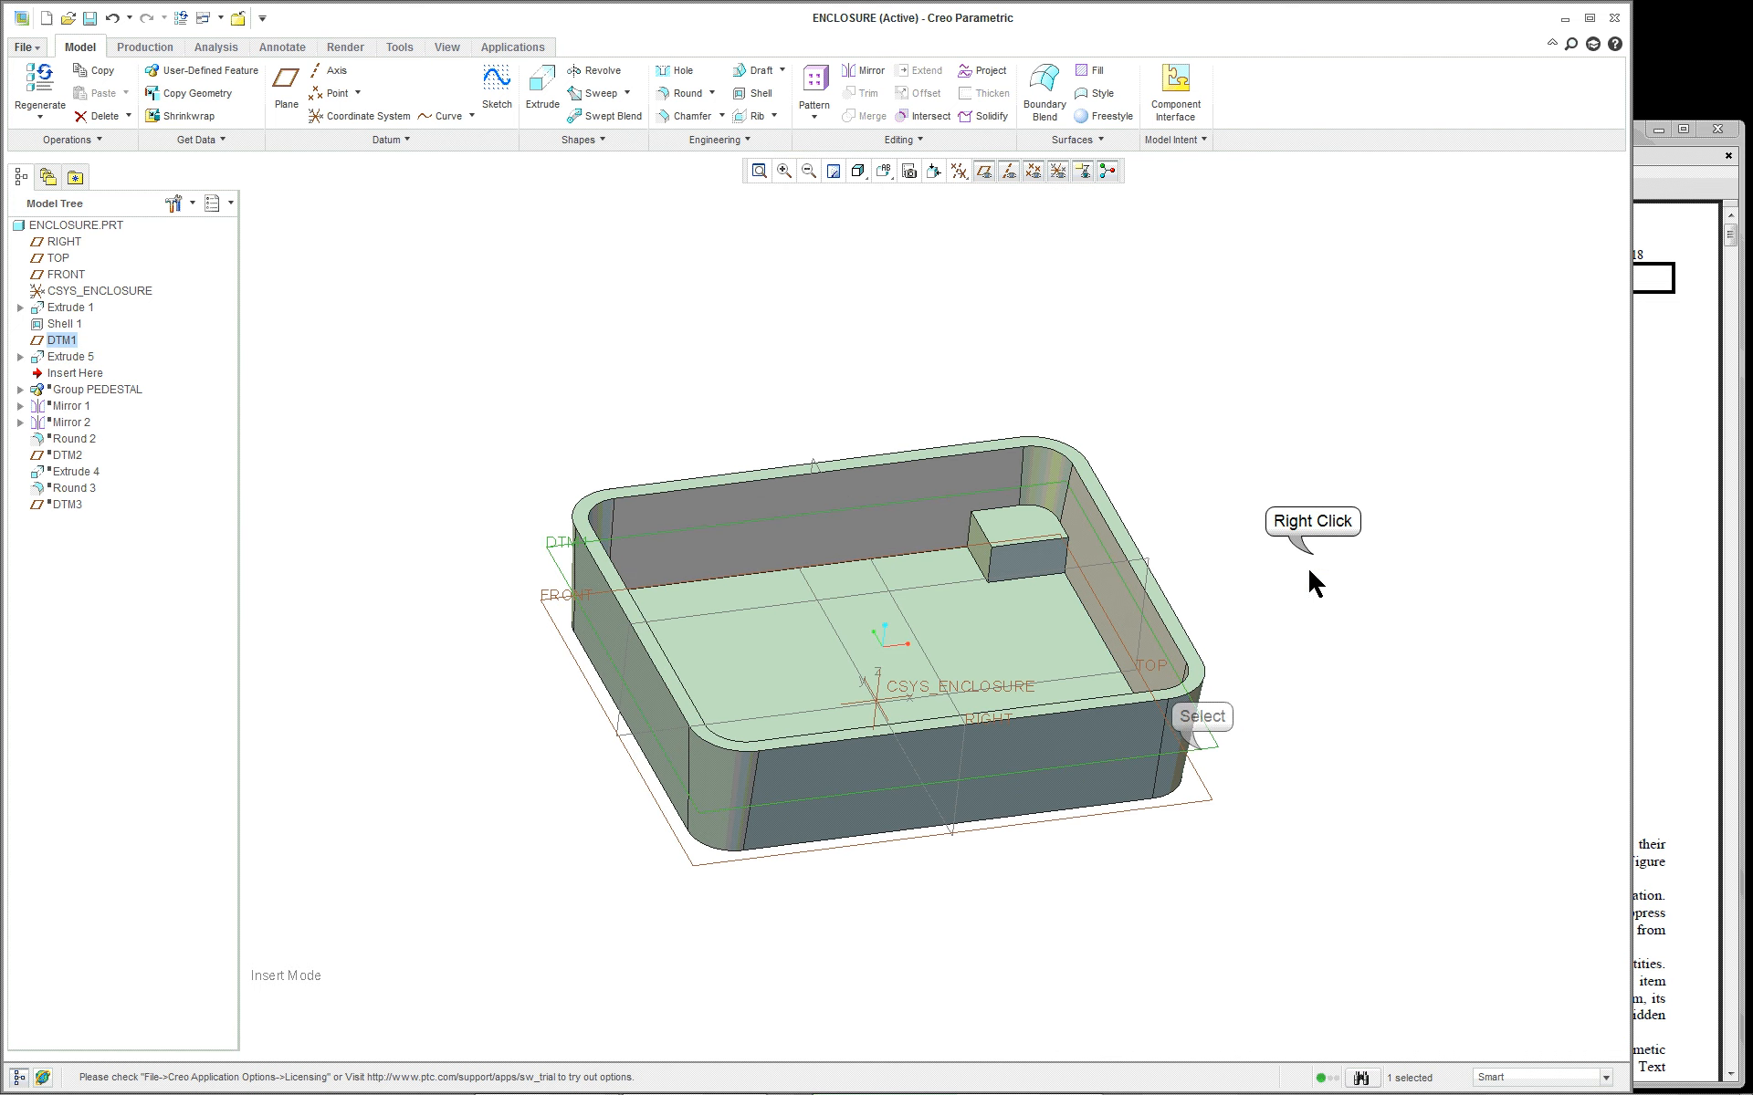
right_click(1312, 555)
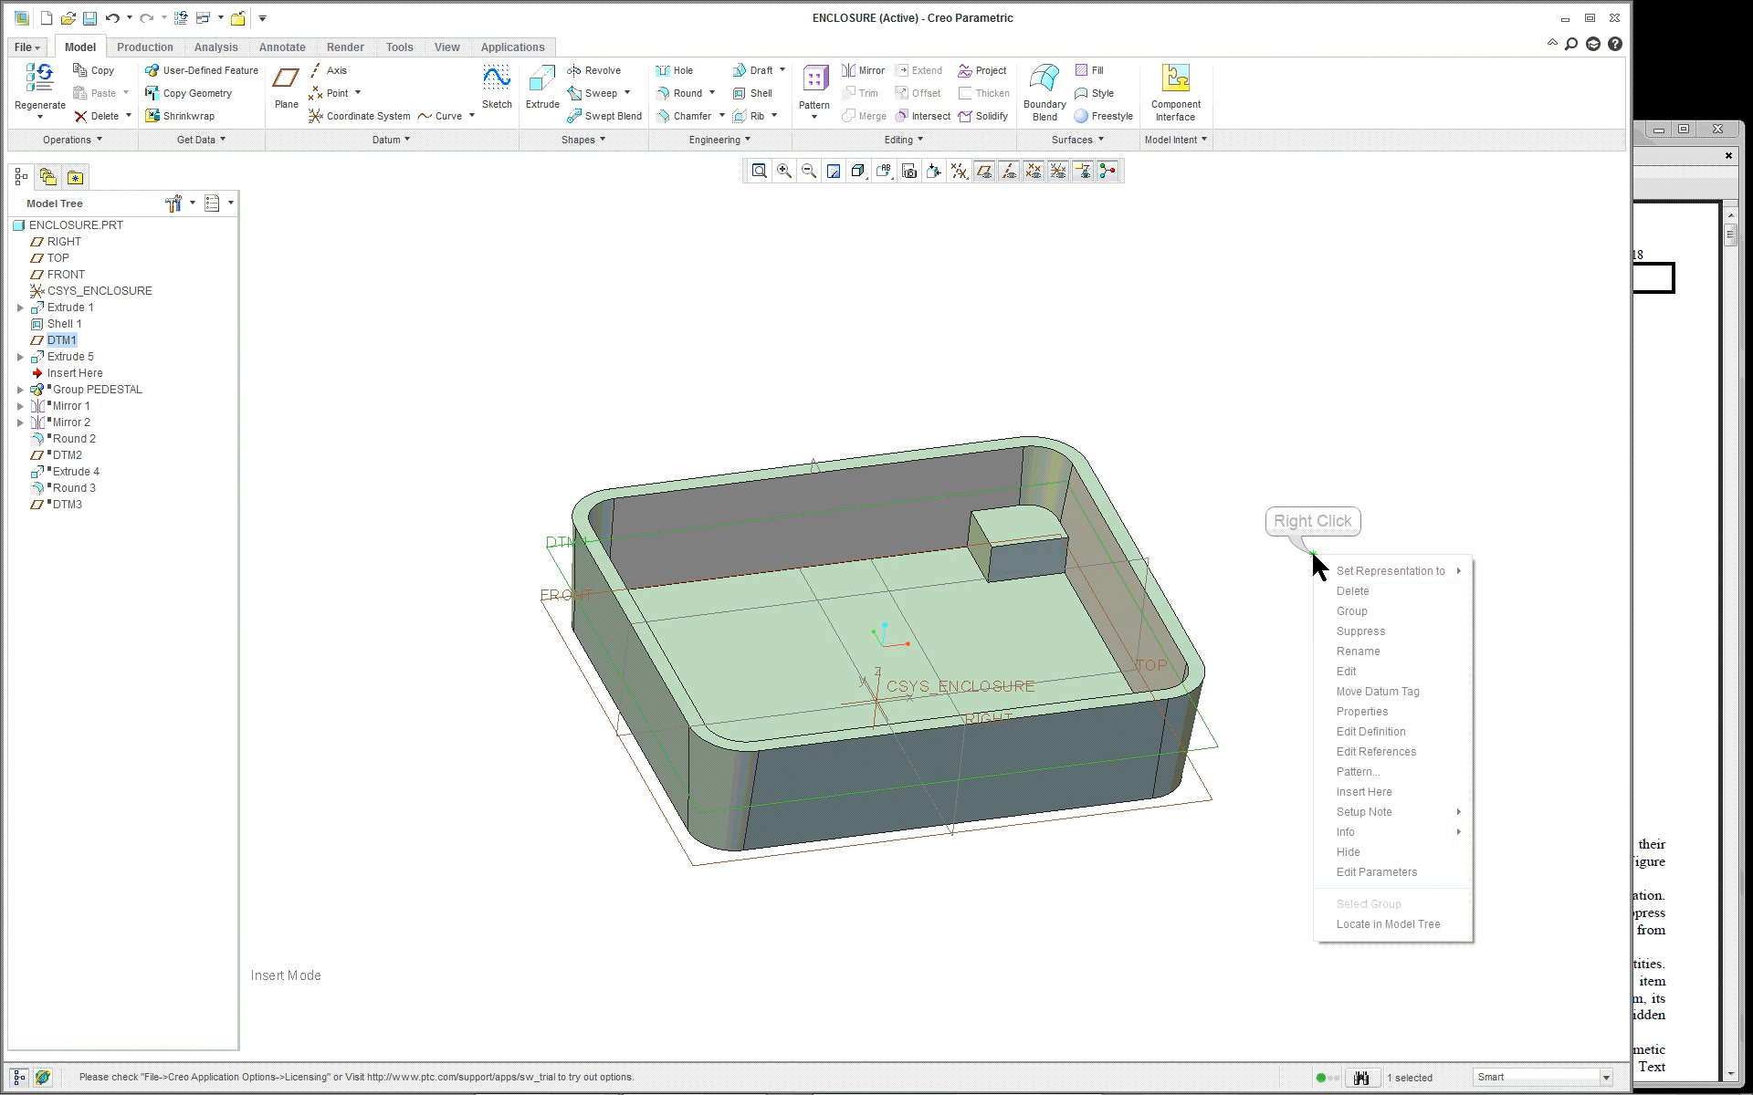
click(1348, 671)
scroll(607, 920, up, 2)
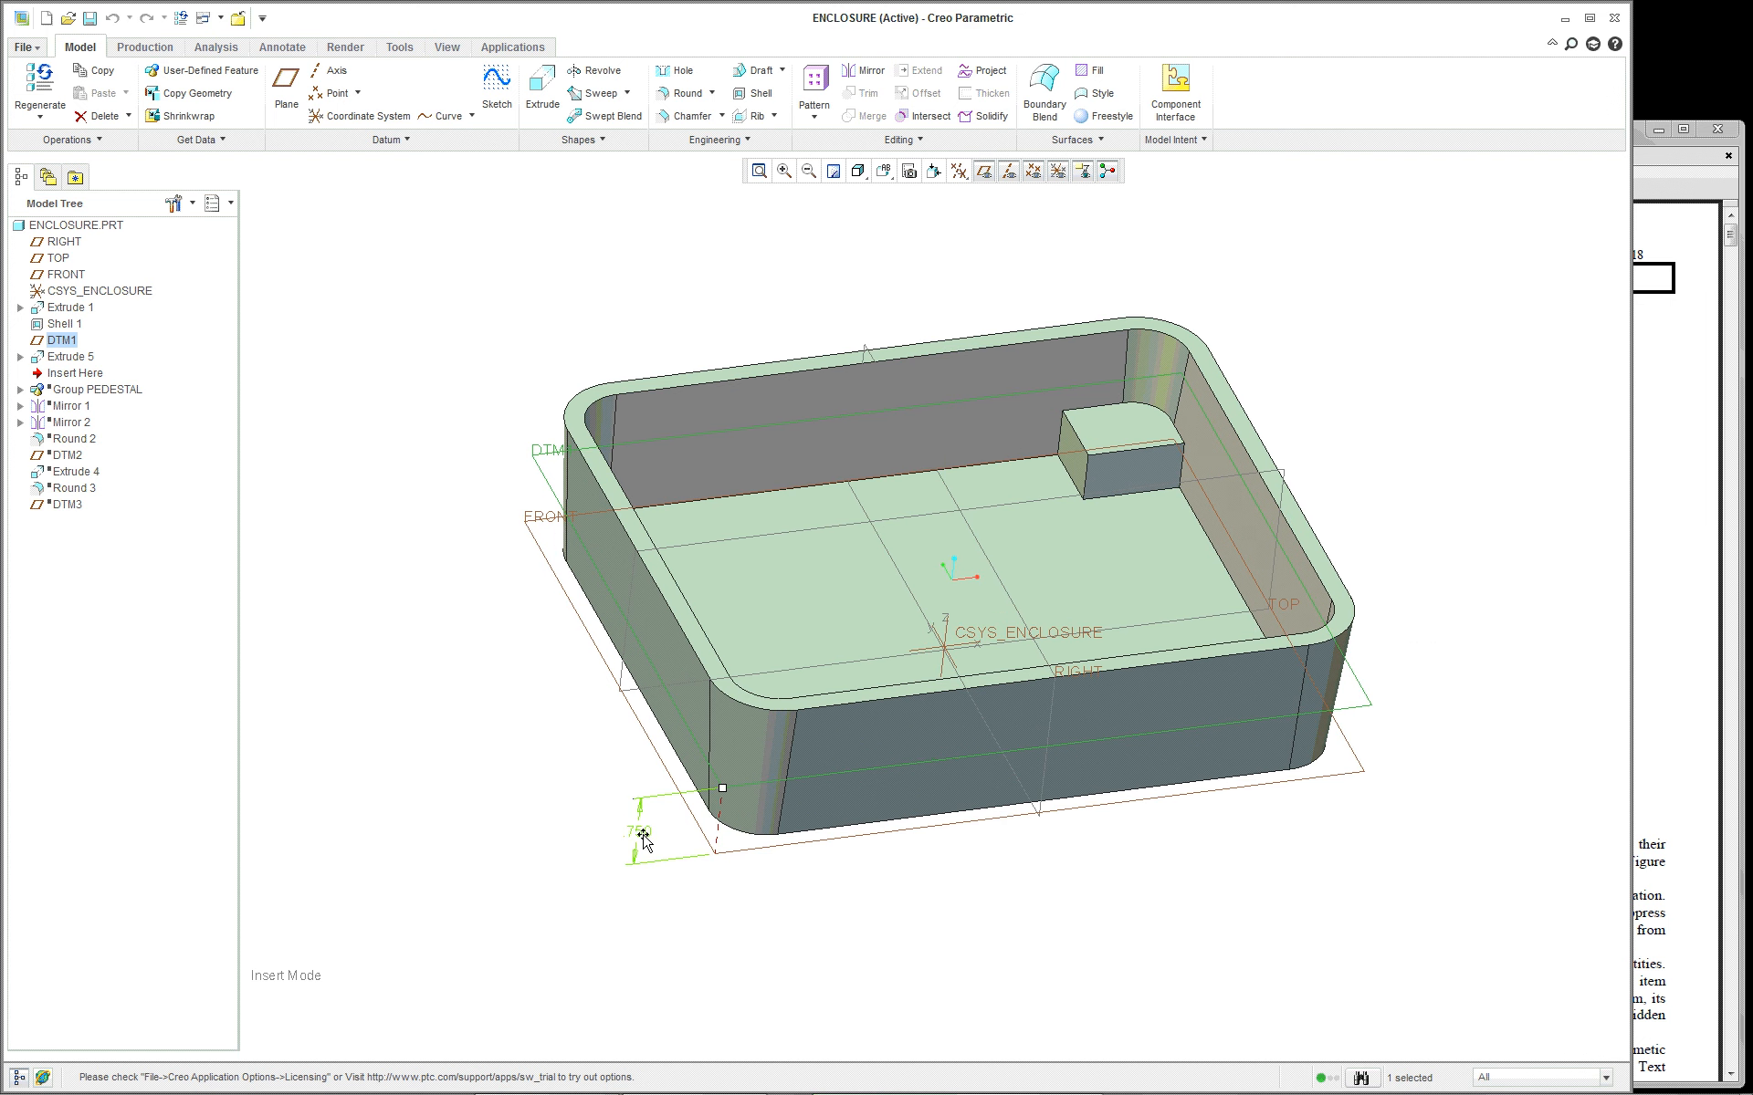
double_click(643, 833)
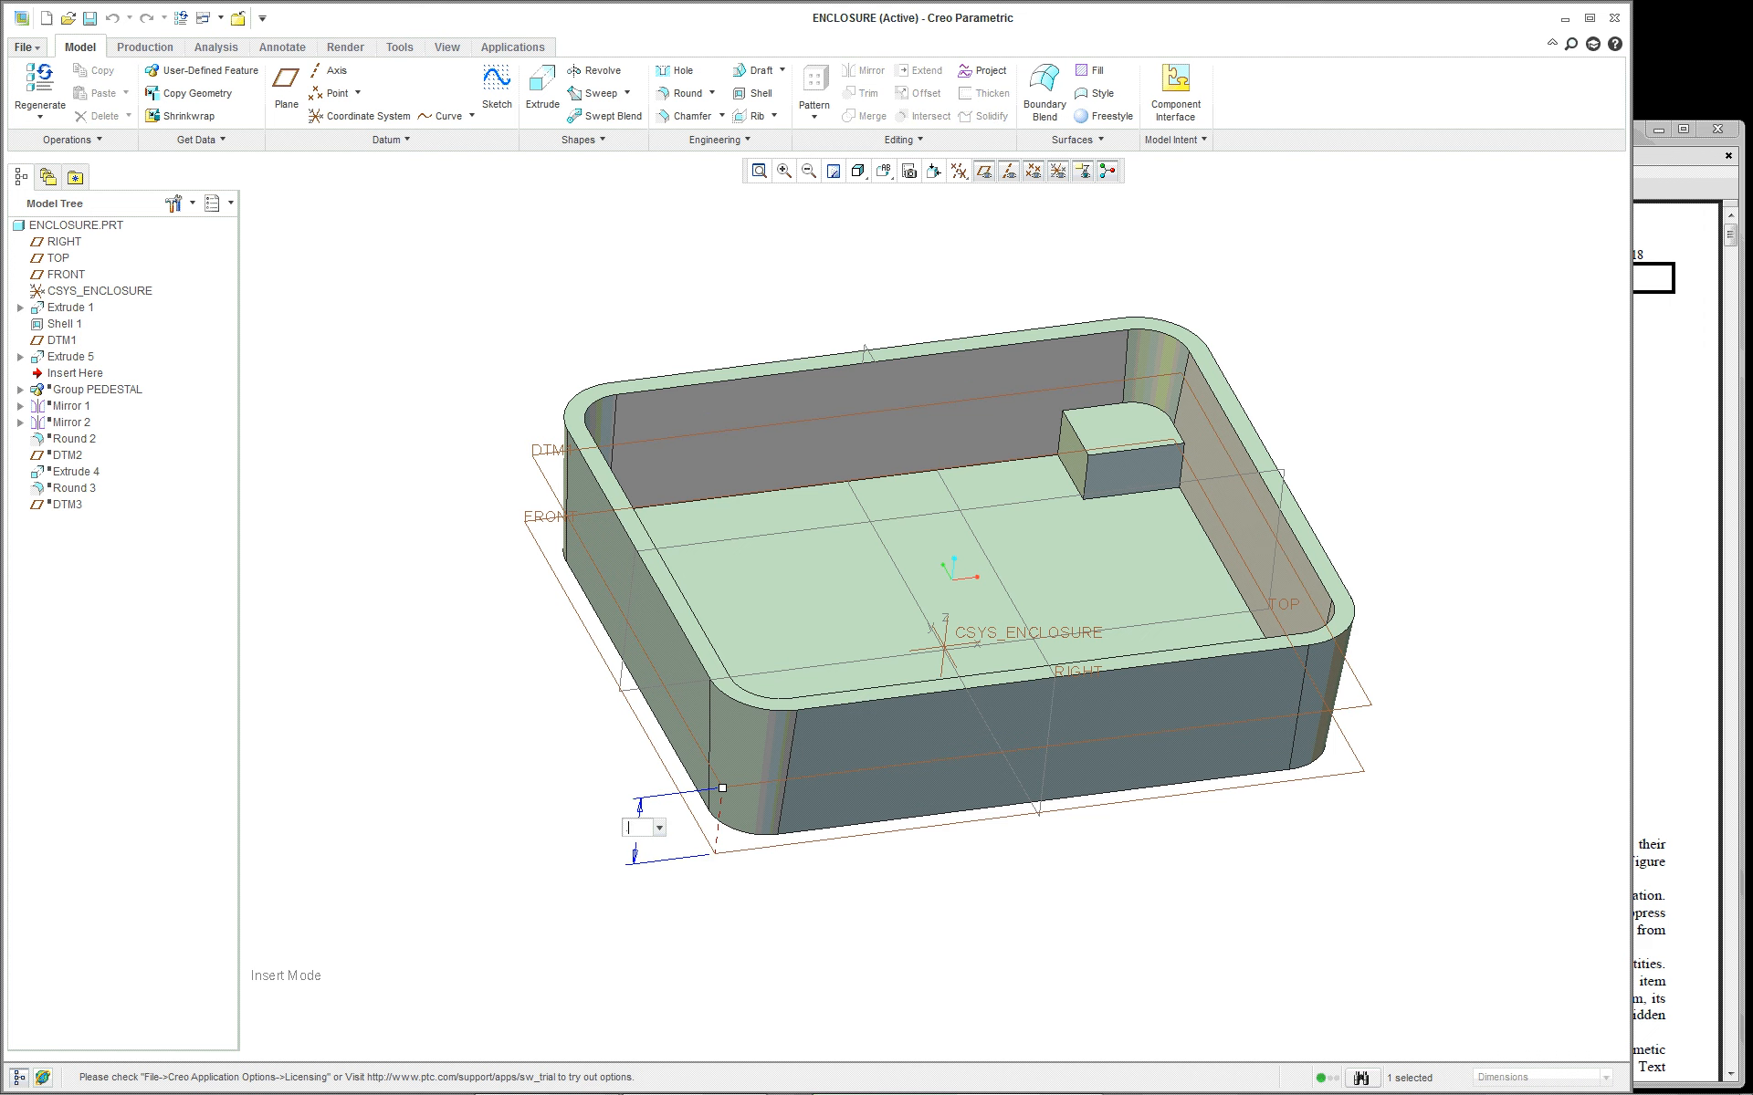
text(.9)
key(Return)
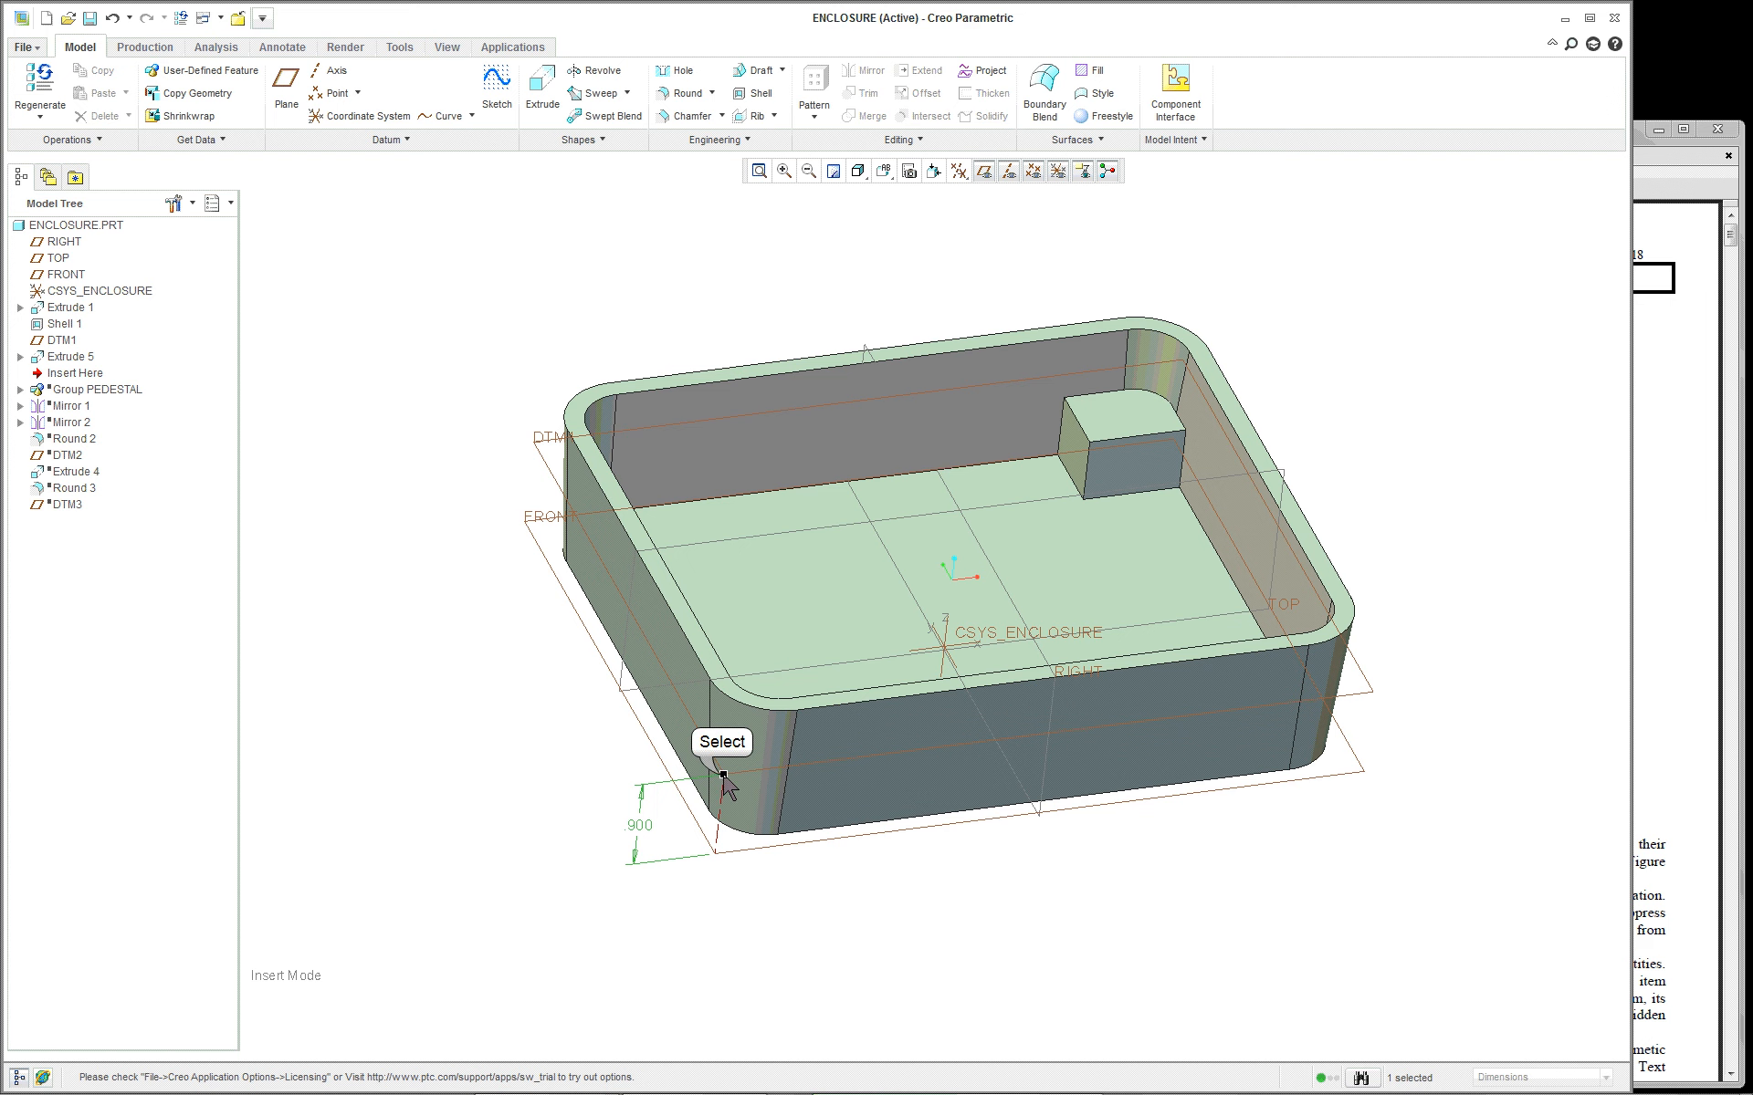
Move datum plane DTM1 dynamically to an offset of 1.000 below the FRONT plane and to about 4.531 above it
drag(723, 778, 758, 942)
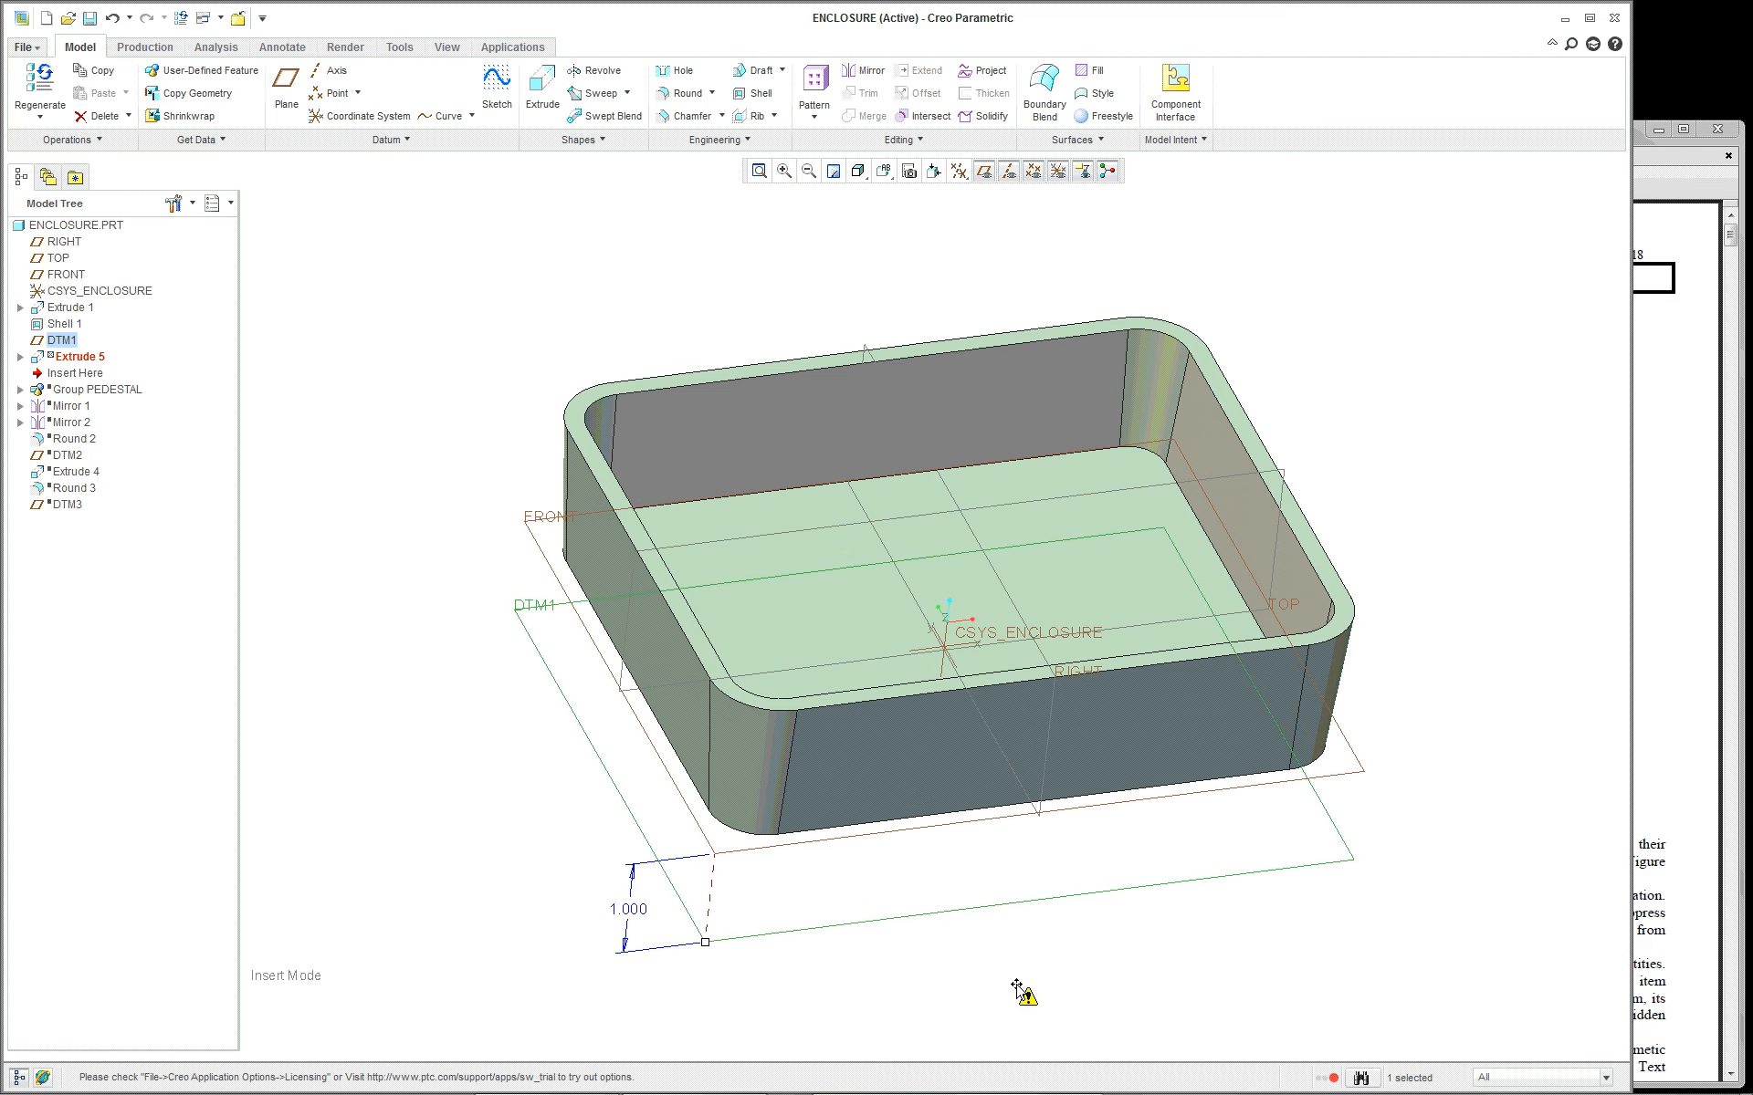
middle_drag(1025, 994, 998, 955)
scroll(743, 888, down, 2)
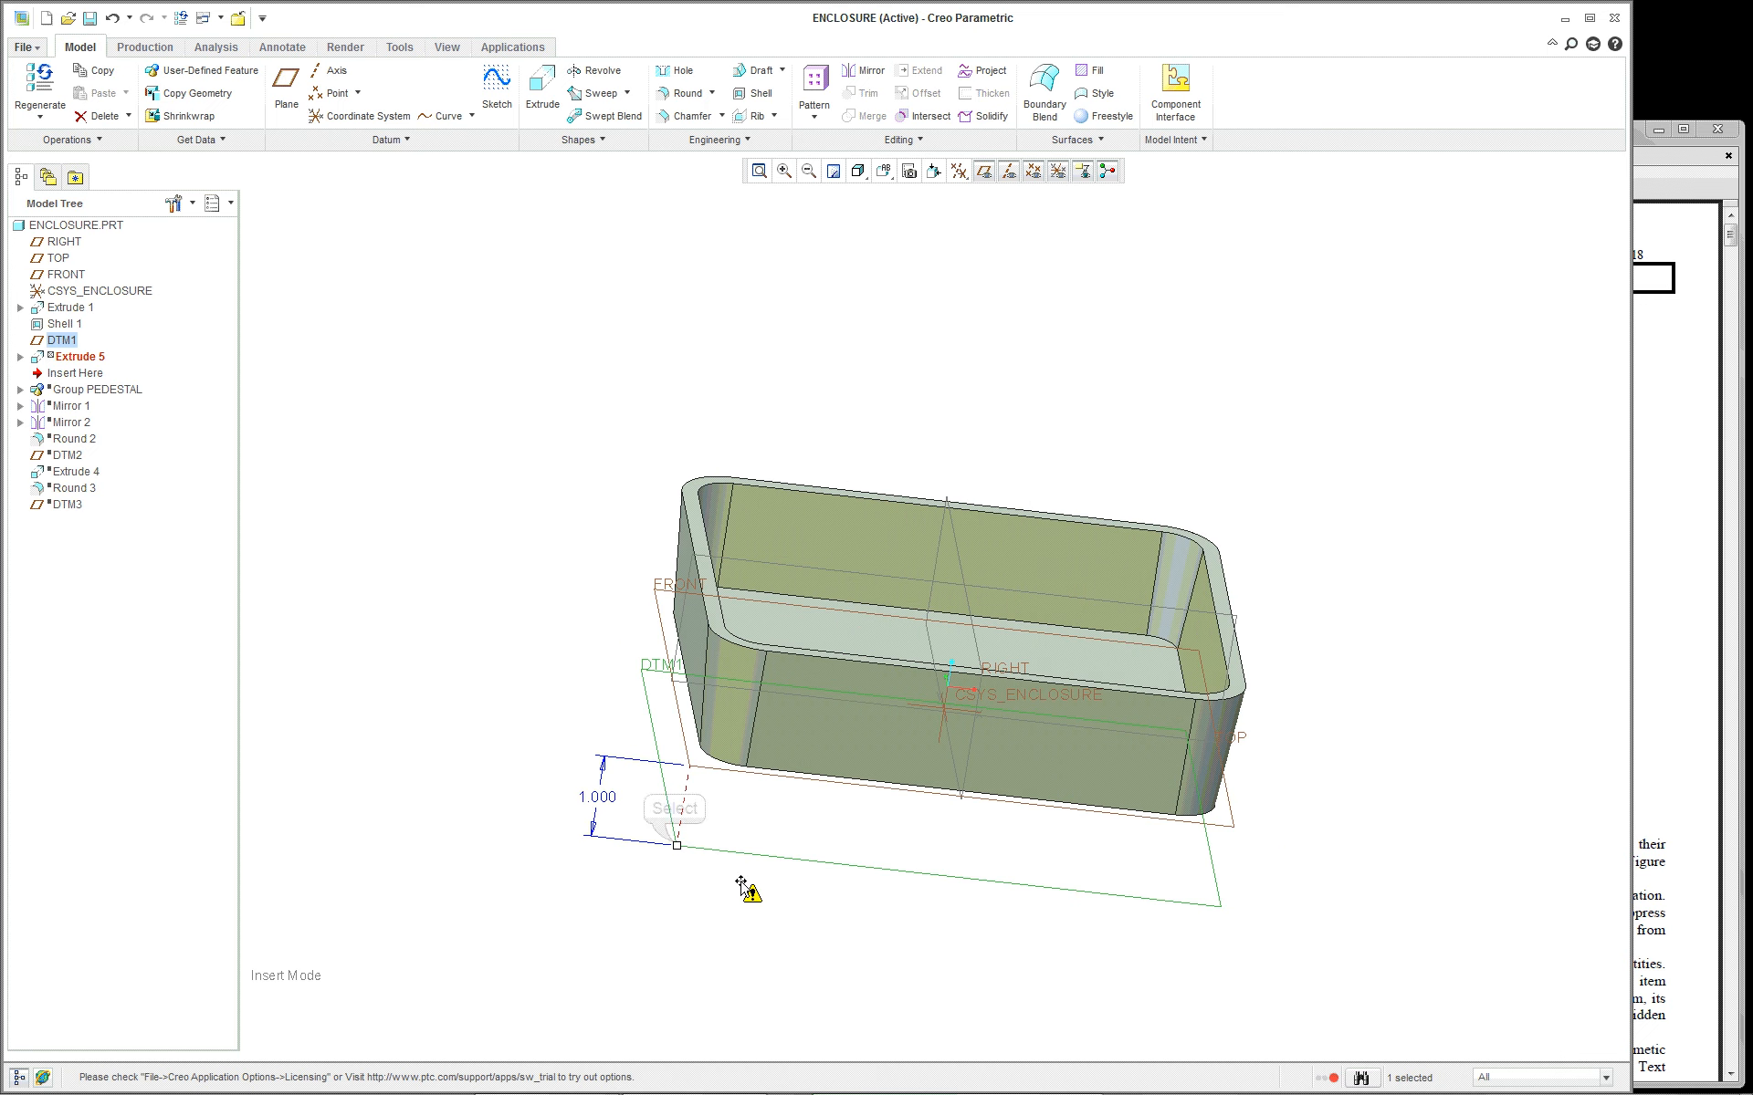
drag(689, 852, 882, 429)
middle_drag(1323, 606, 1268, 620)
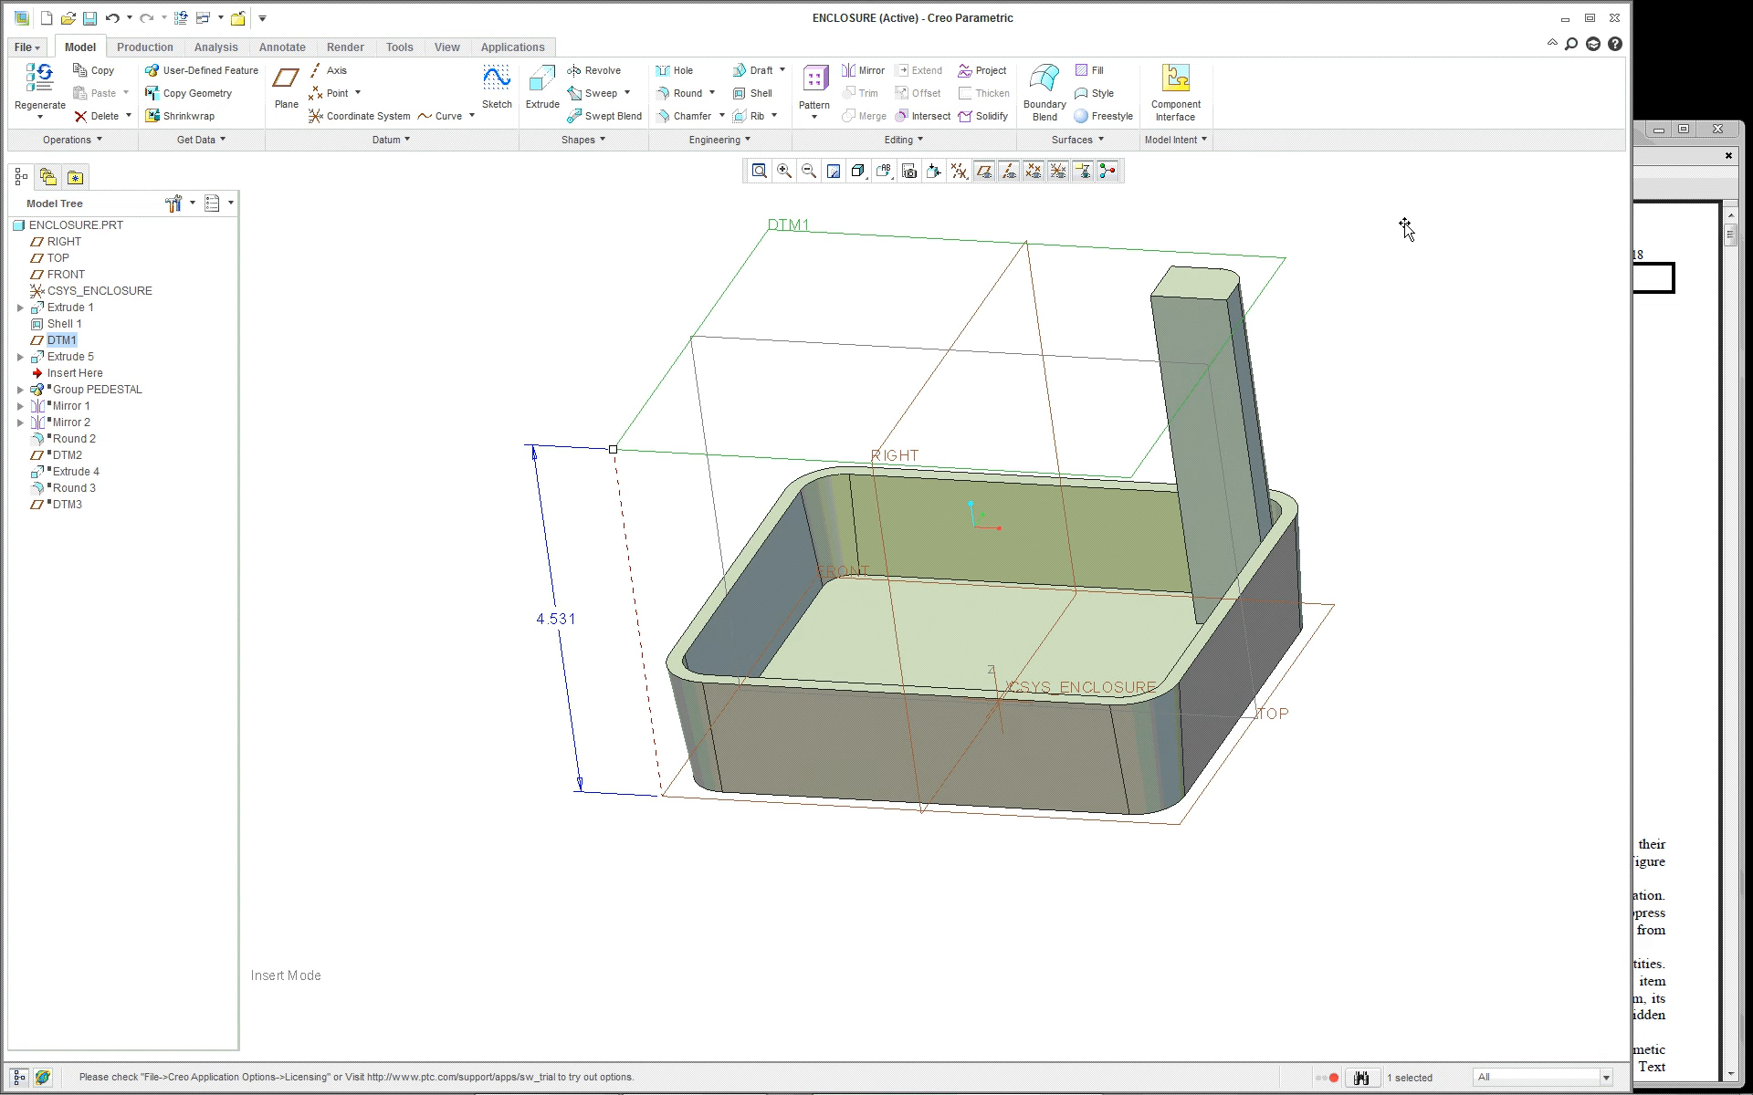
scroll(1282, 187, down, 2)
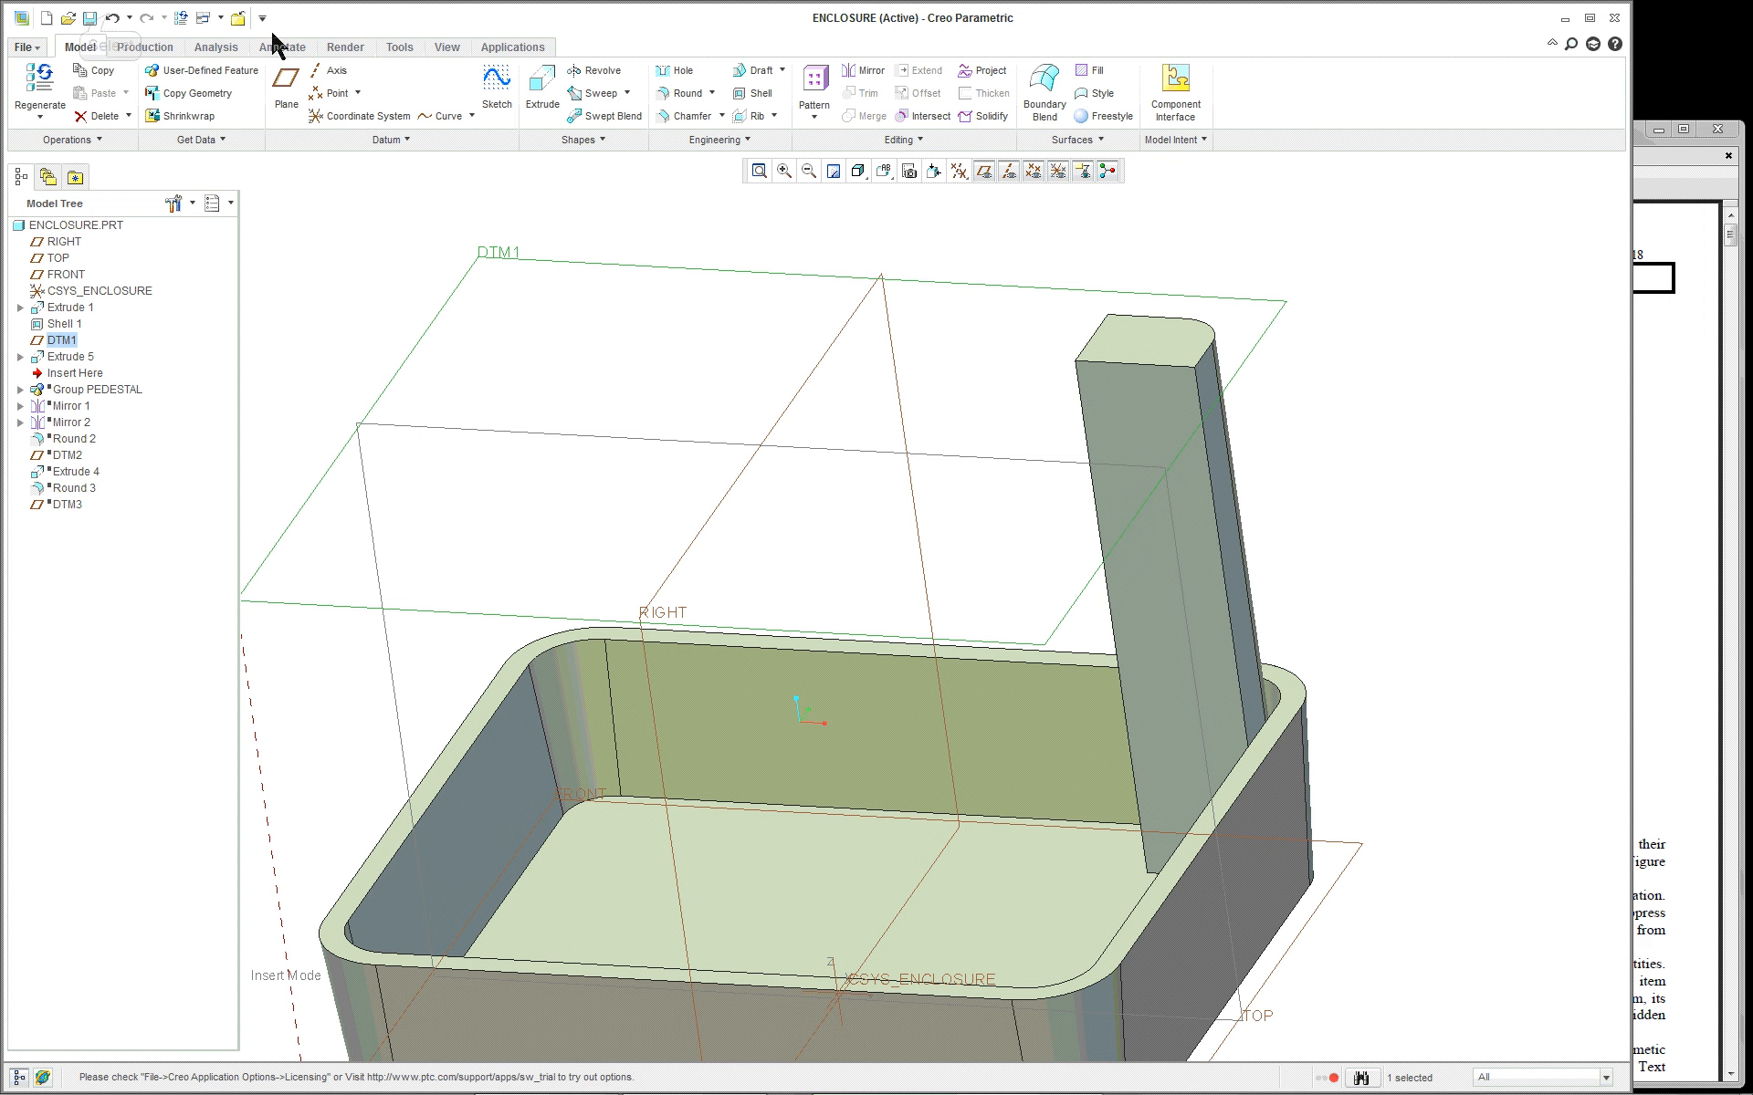
Undo the three offset changes made to datum plane DTM1
click(112, 18)
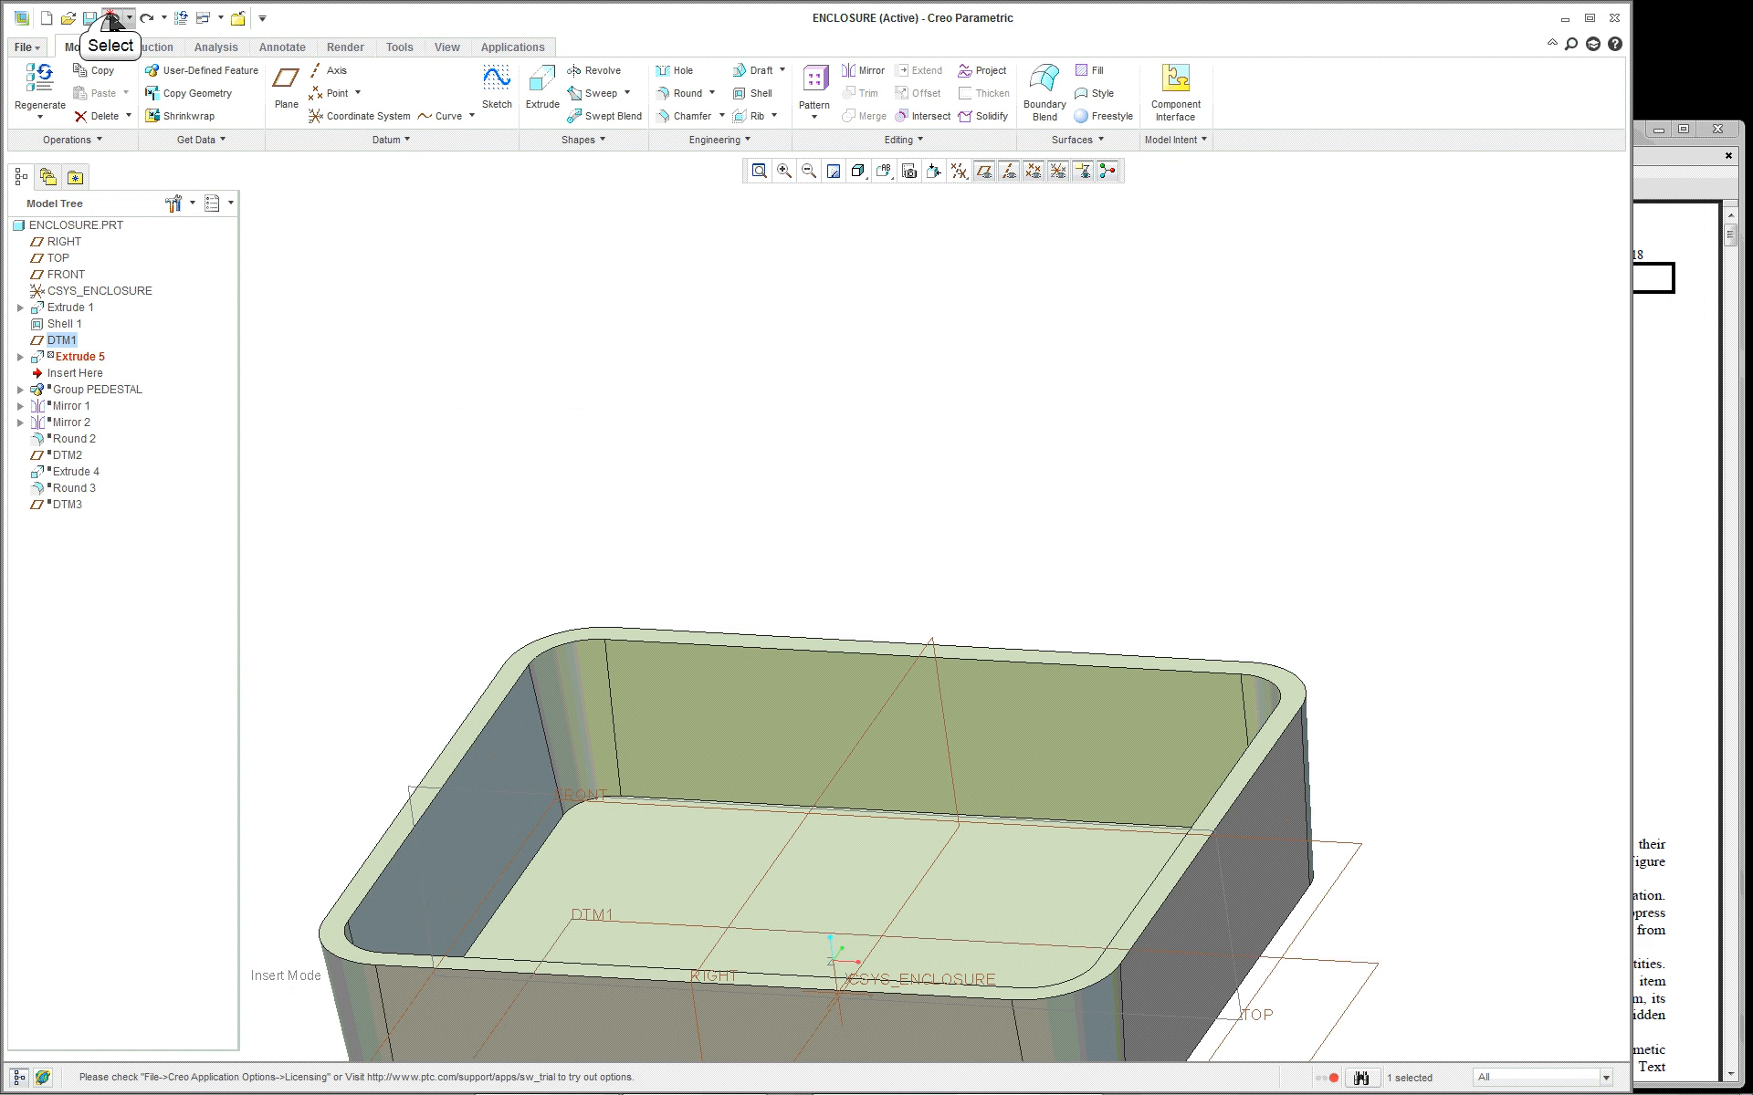
double_click(110, 18)
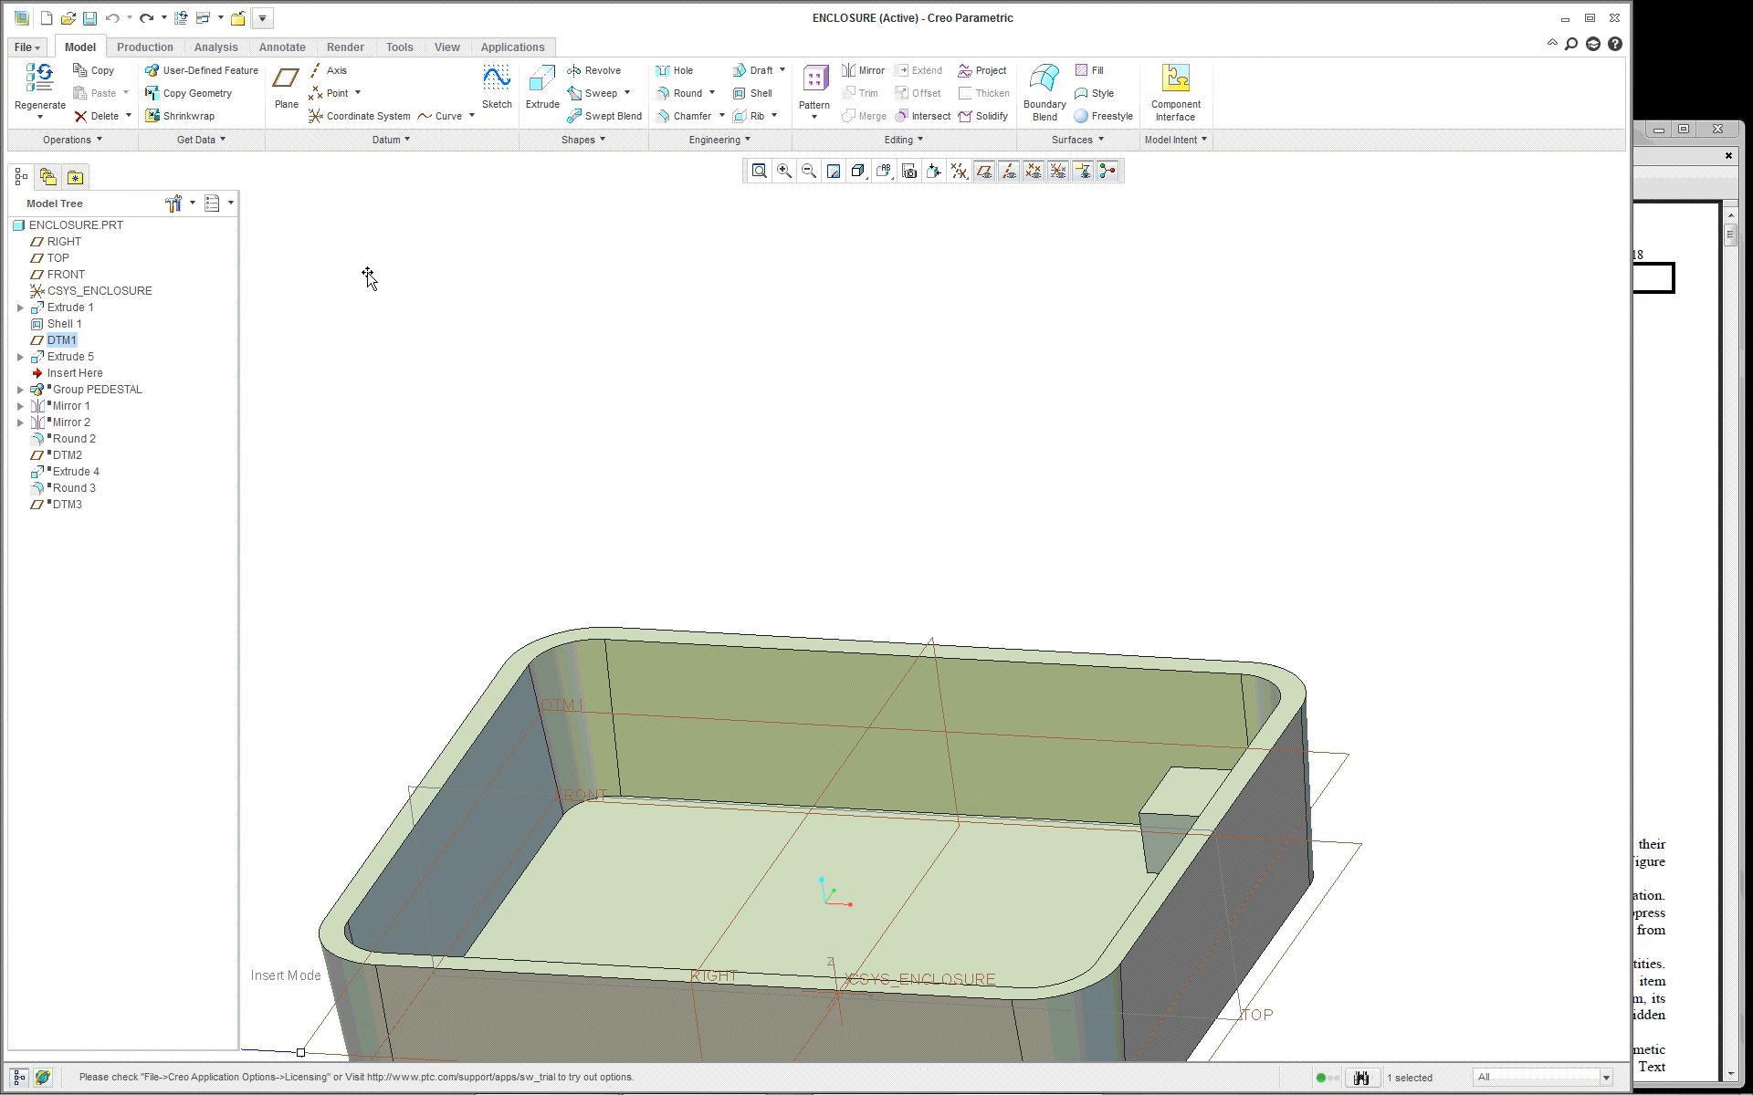
Resume the PEDESTAL group, expand it in the model tree, and view the corner where it overlaps Extrude 5
click(76, 376)
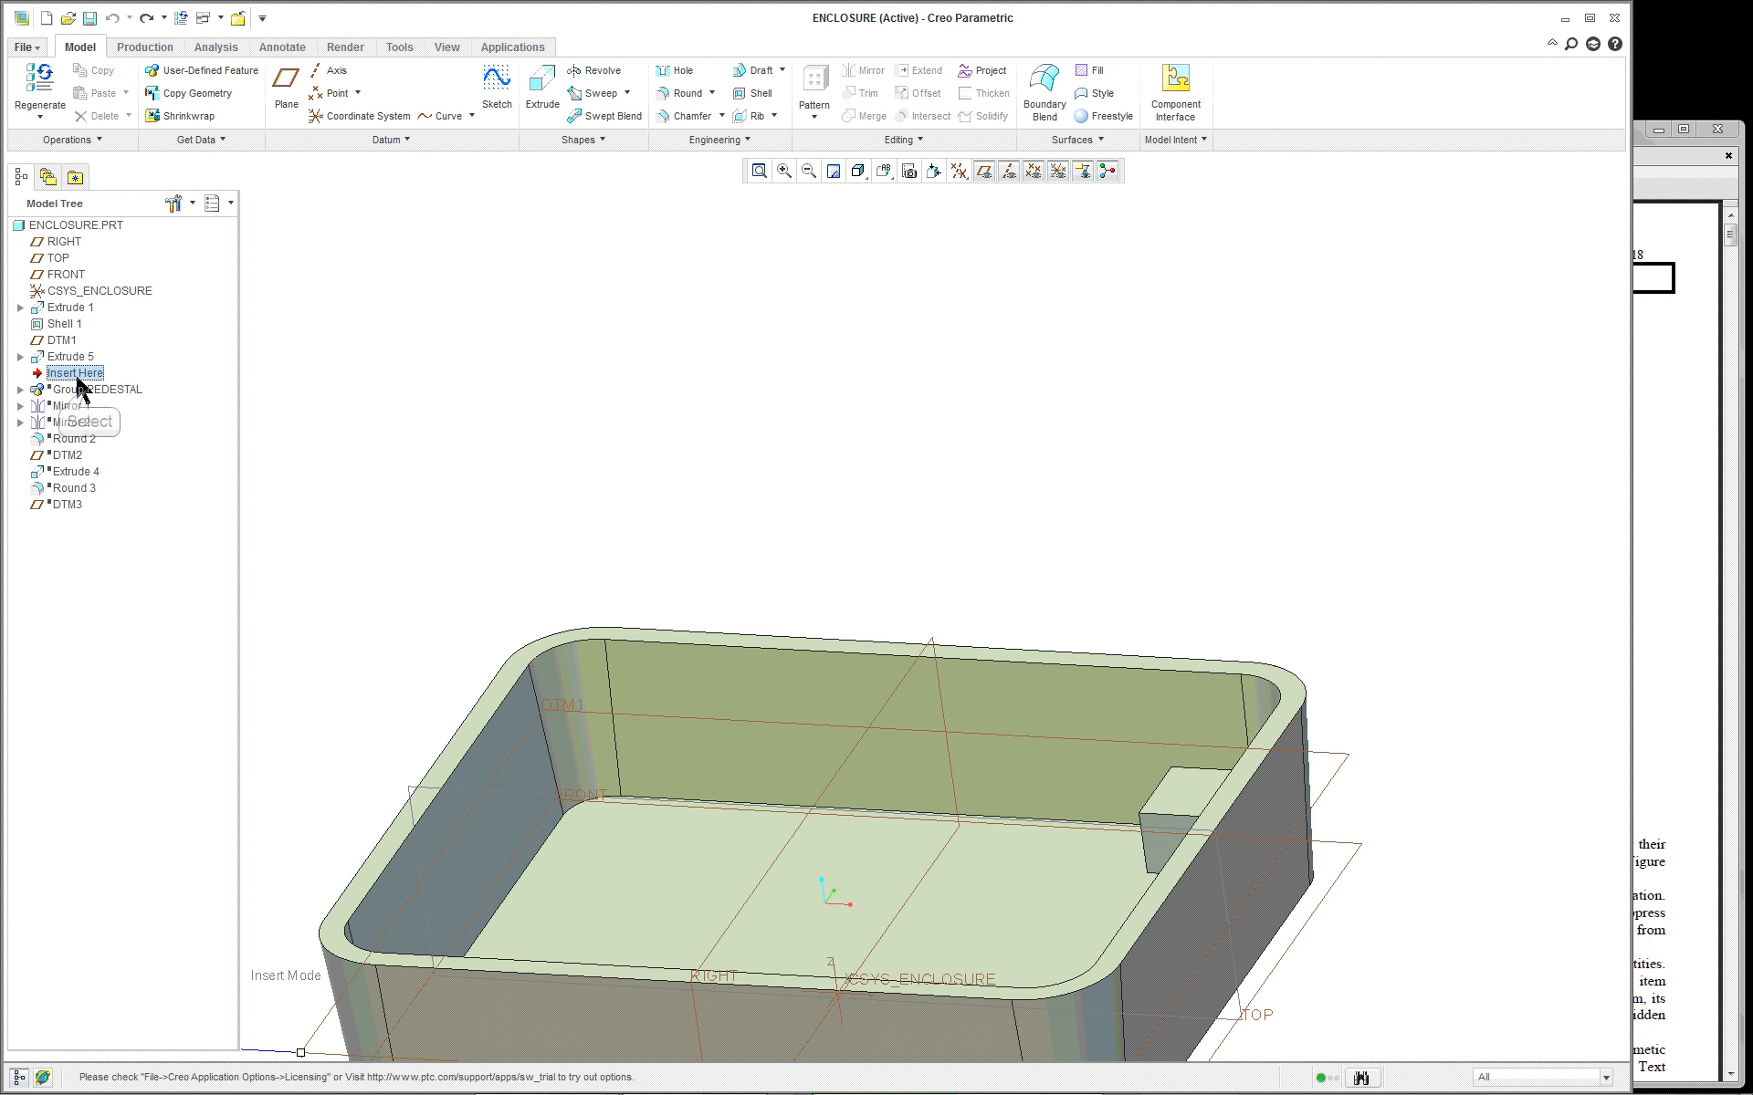
right_click(84, 391)
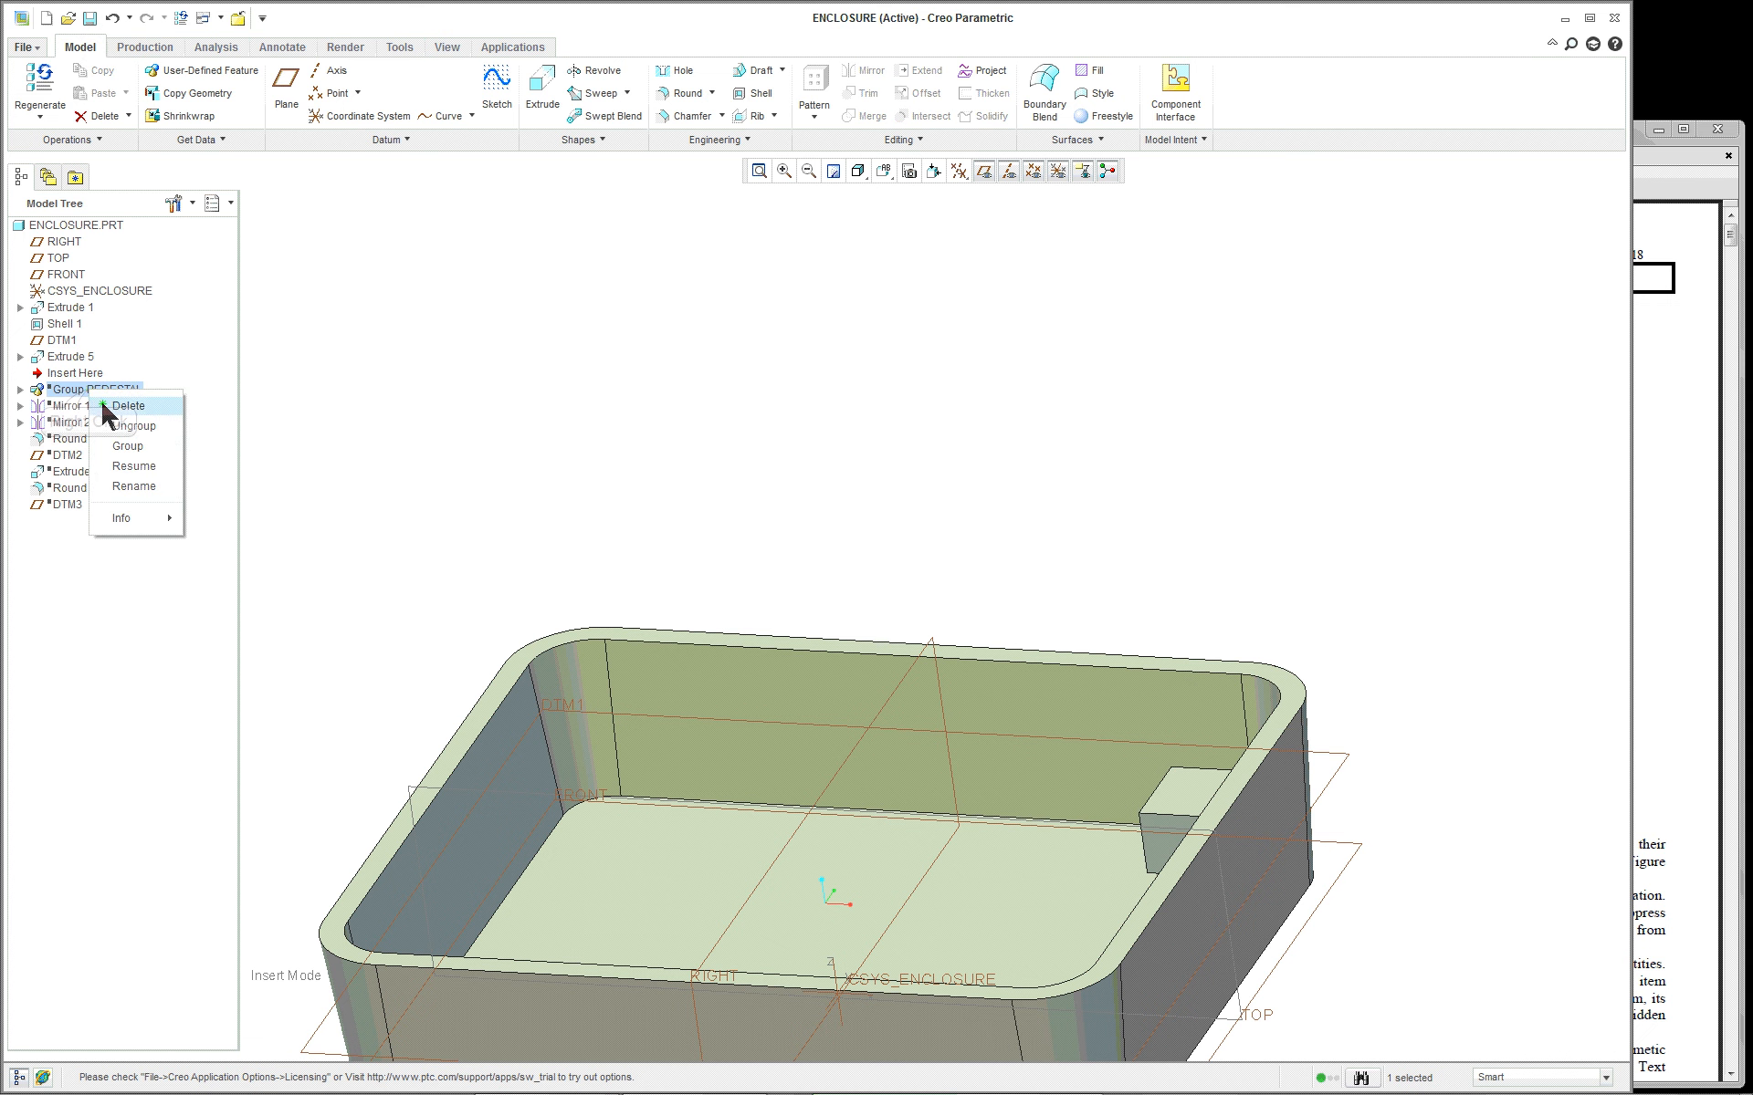
click(135, 467)
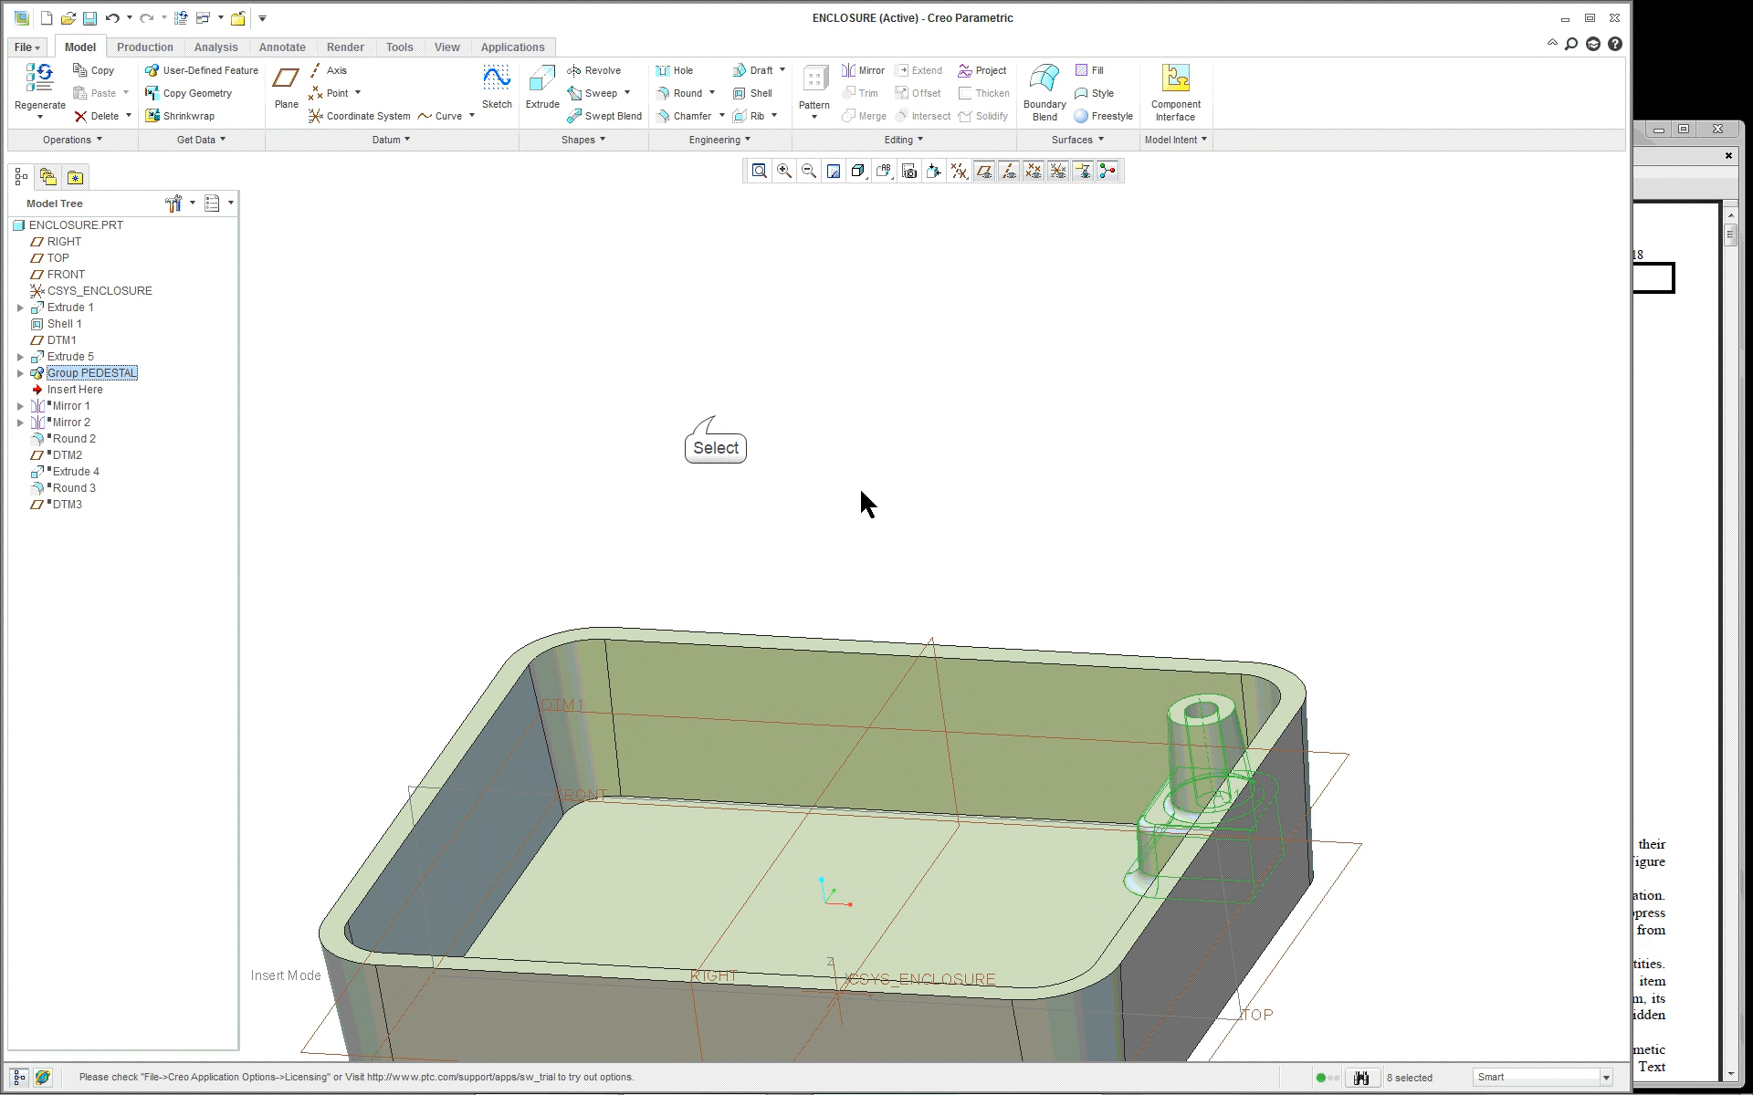
click(714, 415)
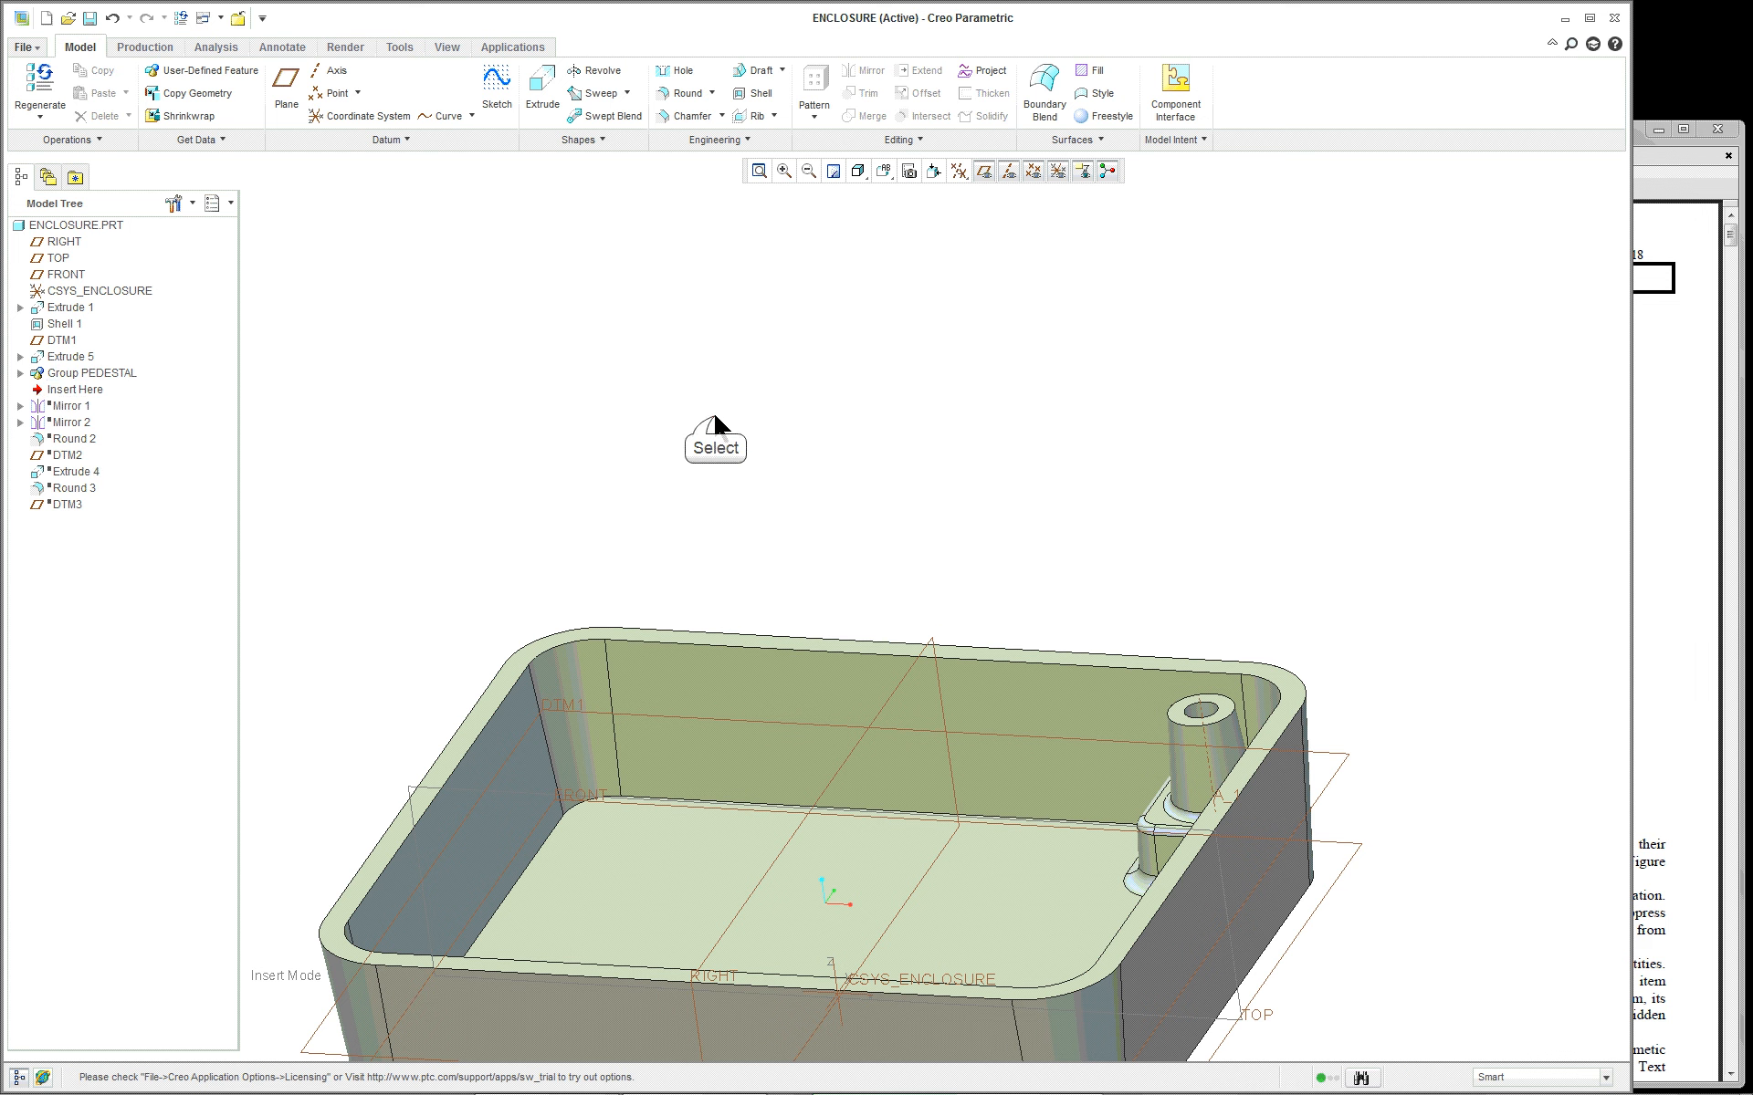
click(20, 374)
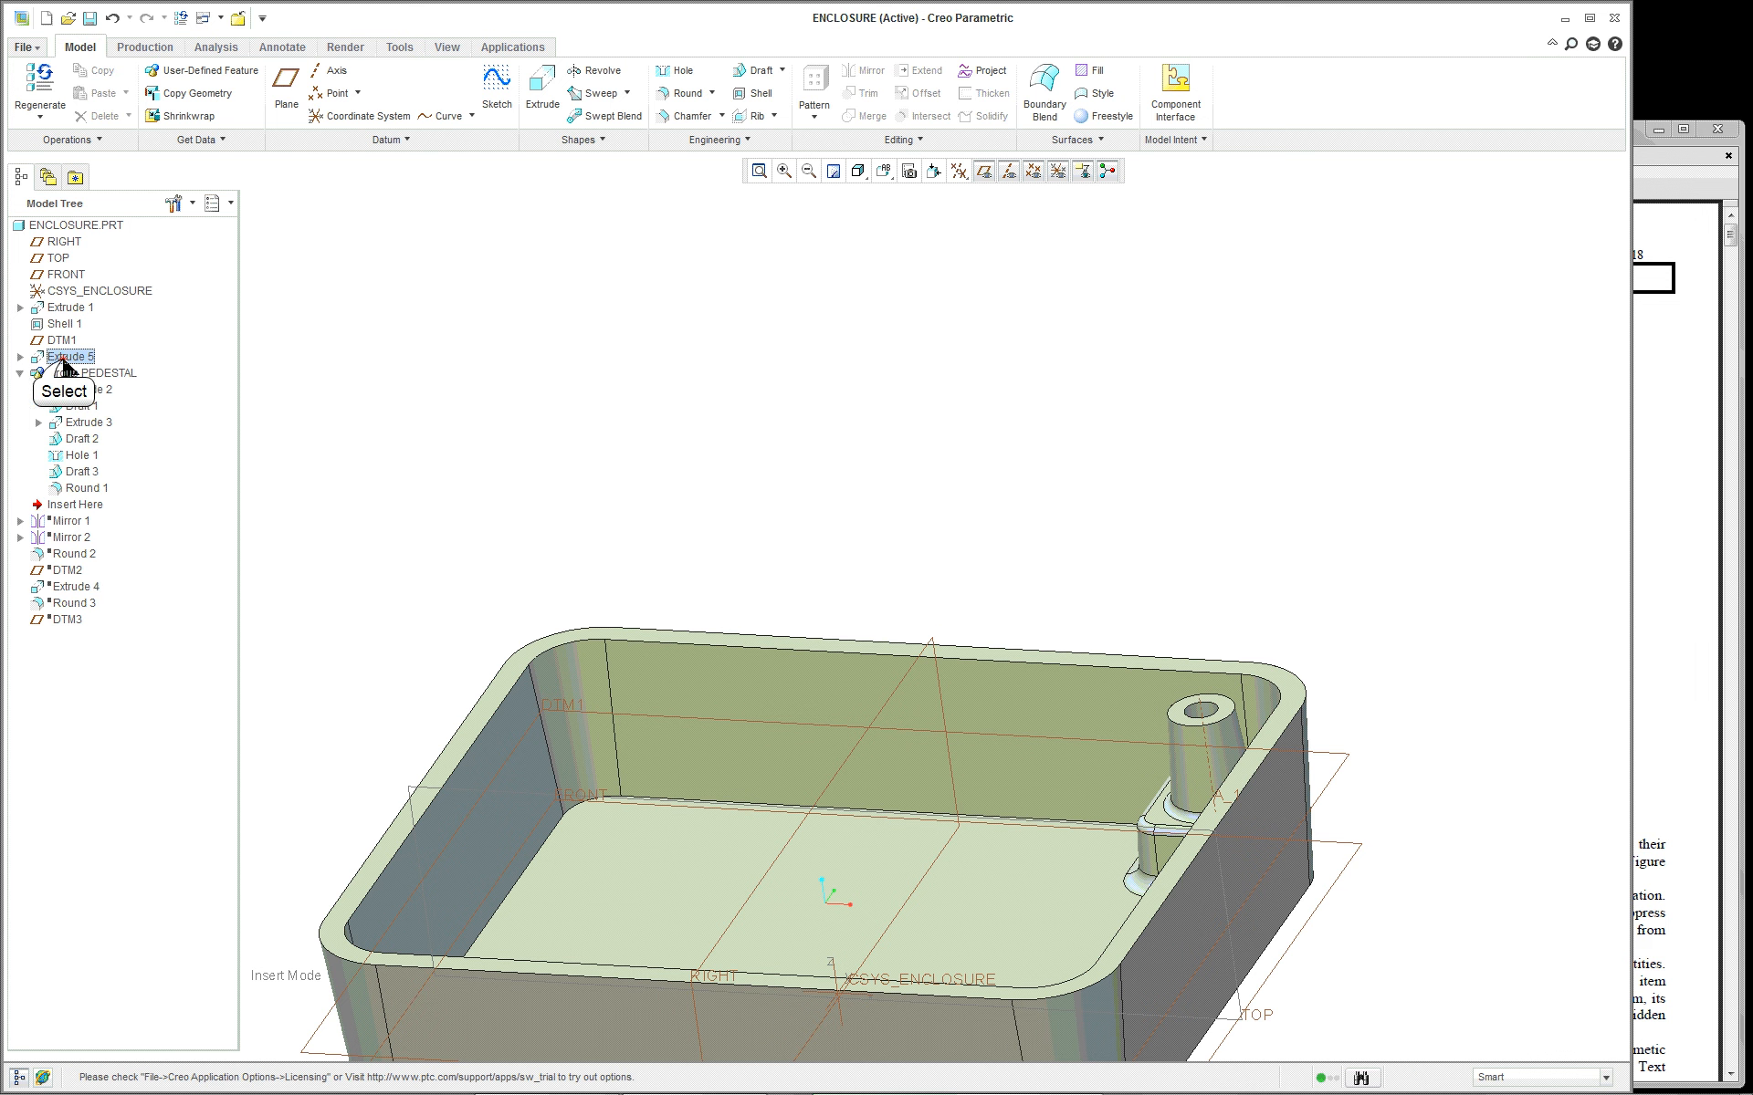
click(64, 363)
key(ctrl+d)
middle_drag(611, 393, 663, 451)
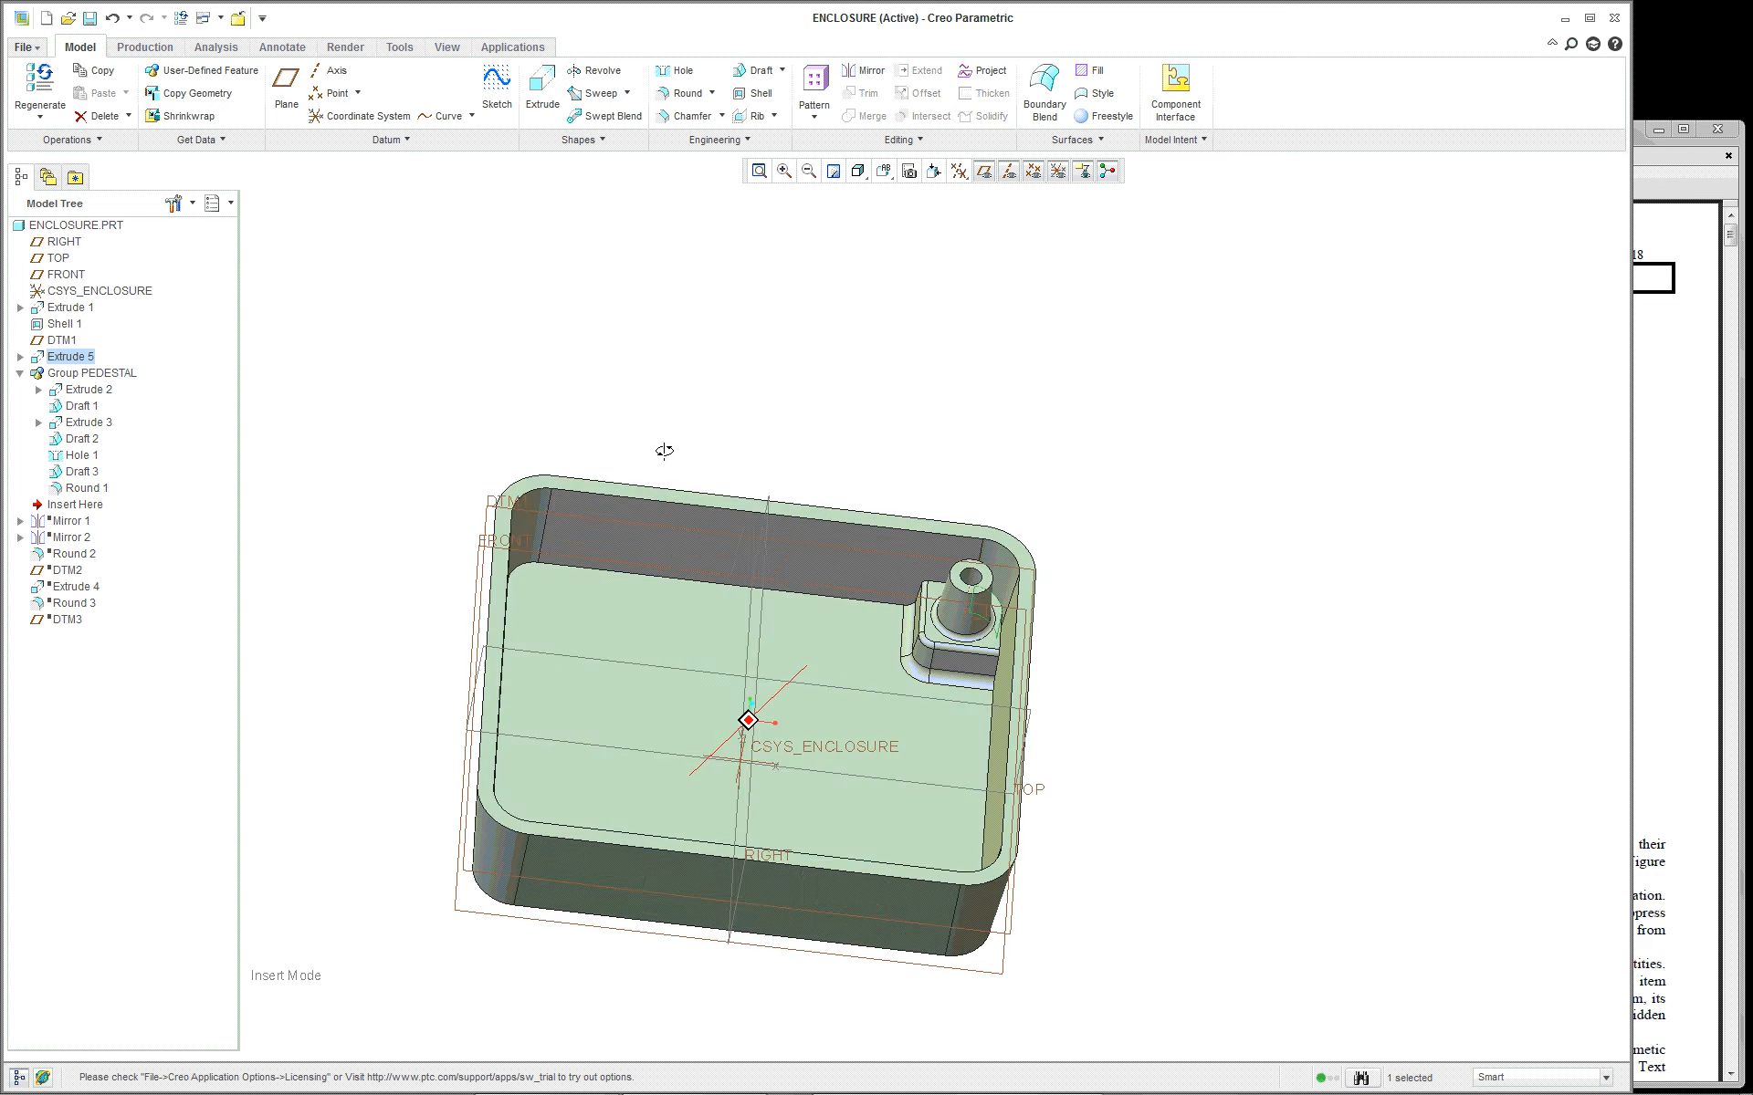
scroll(789, 495, up, 3)
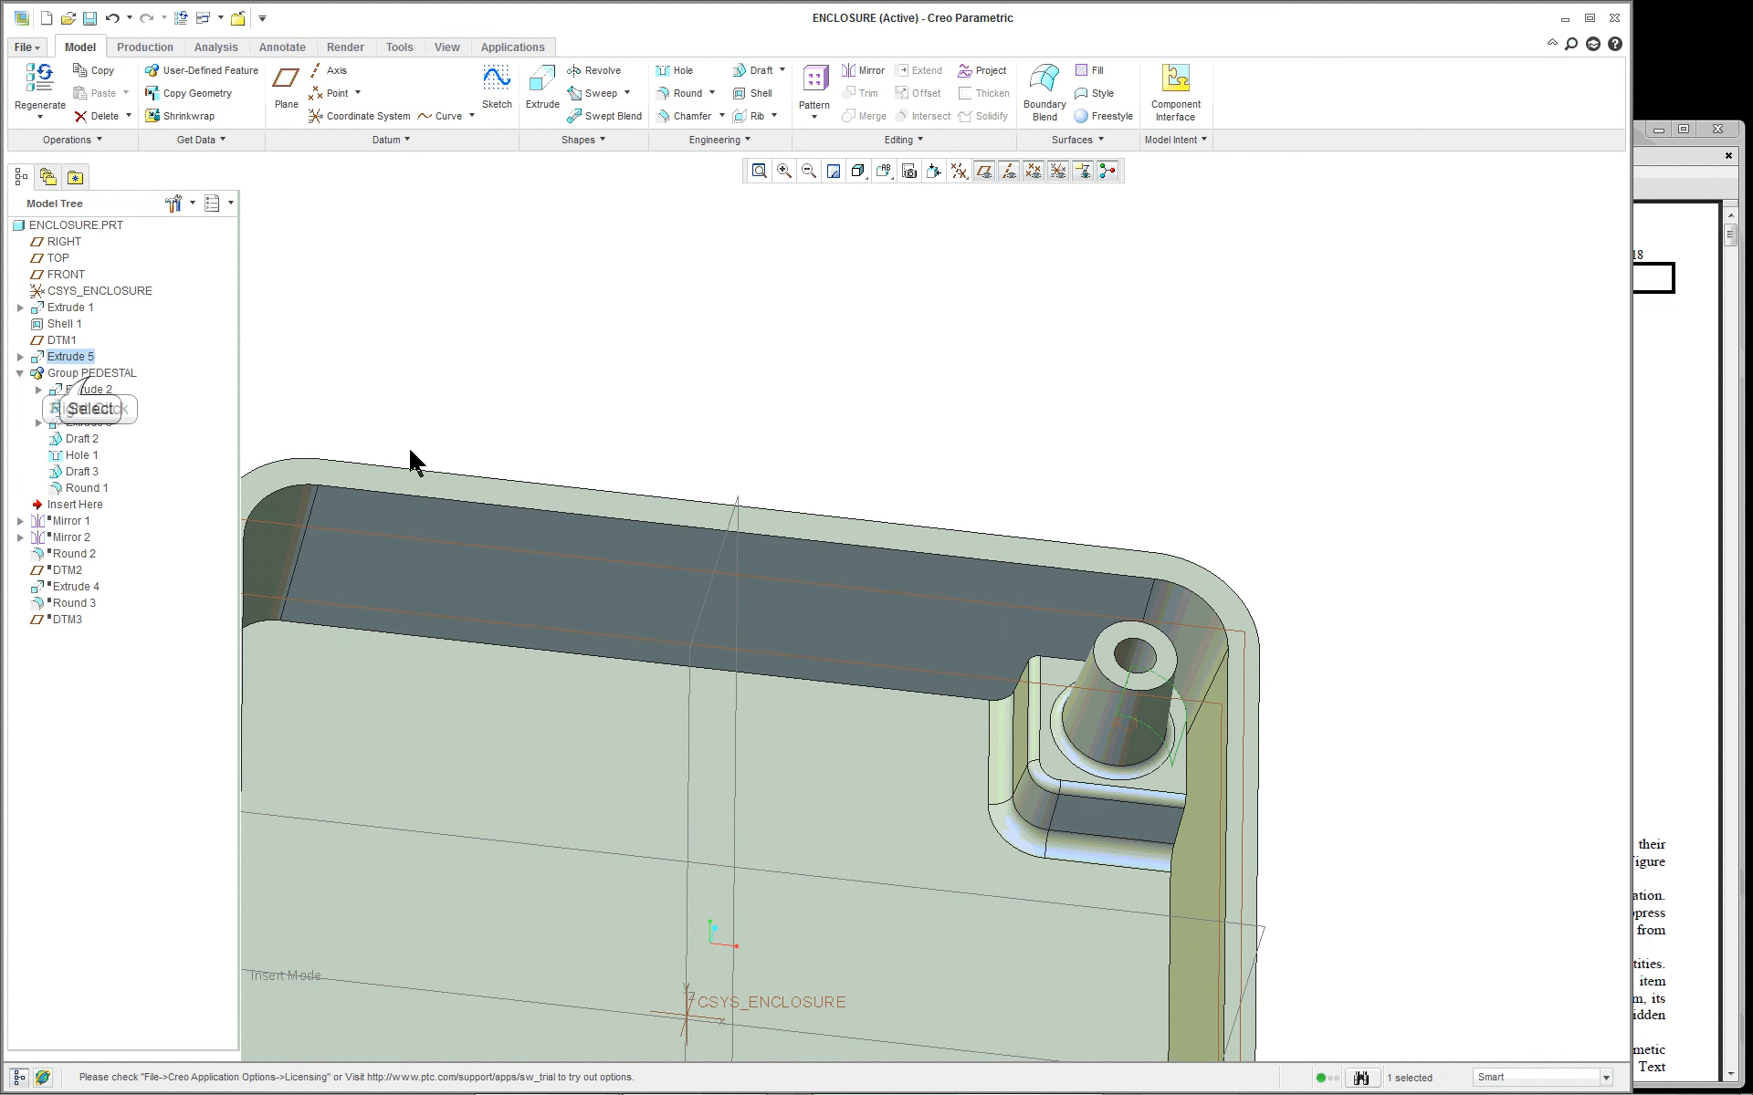
Suppress the PEDESTAL group so that only Extrude 5 occupies the corner
right_click(96, 373)
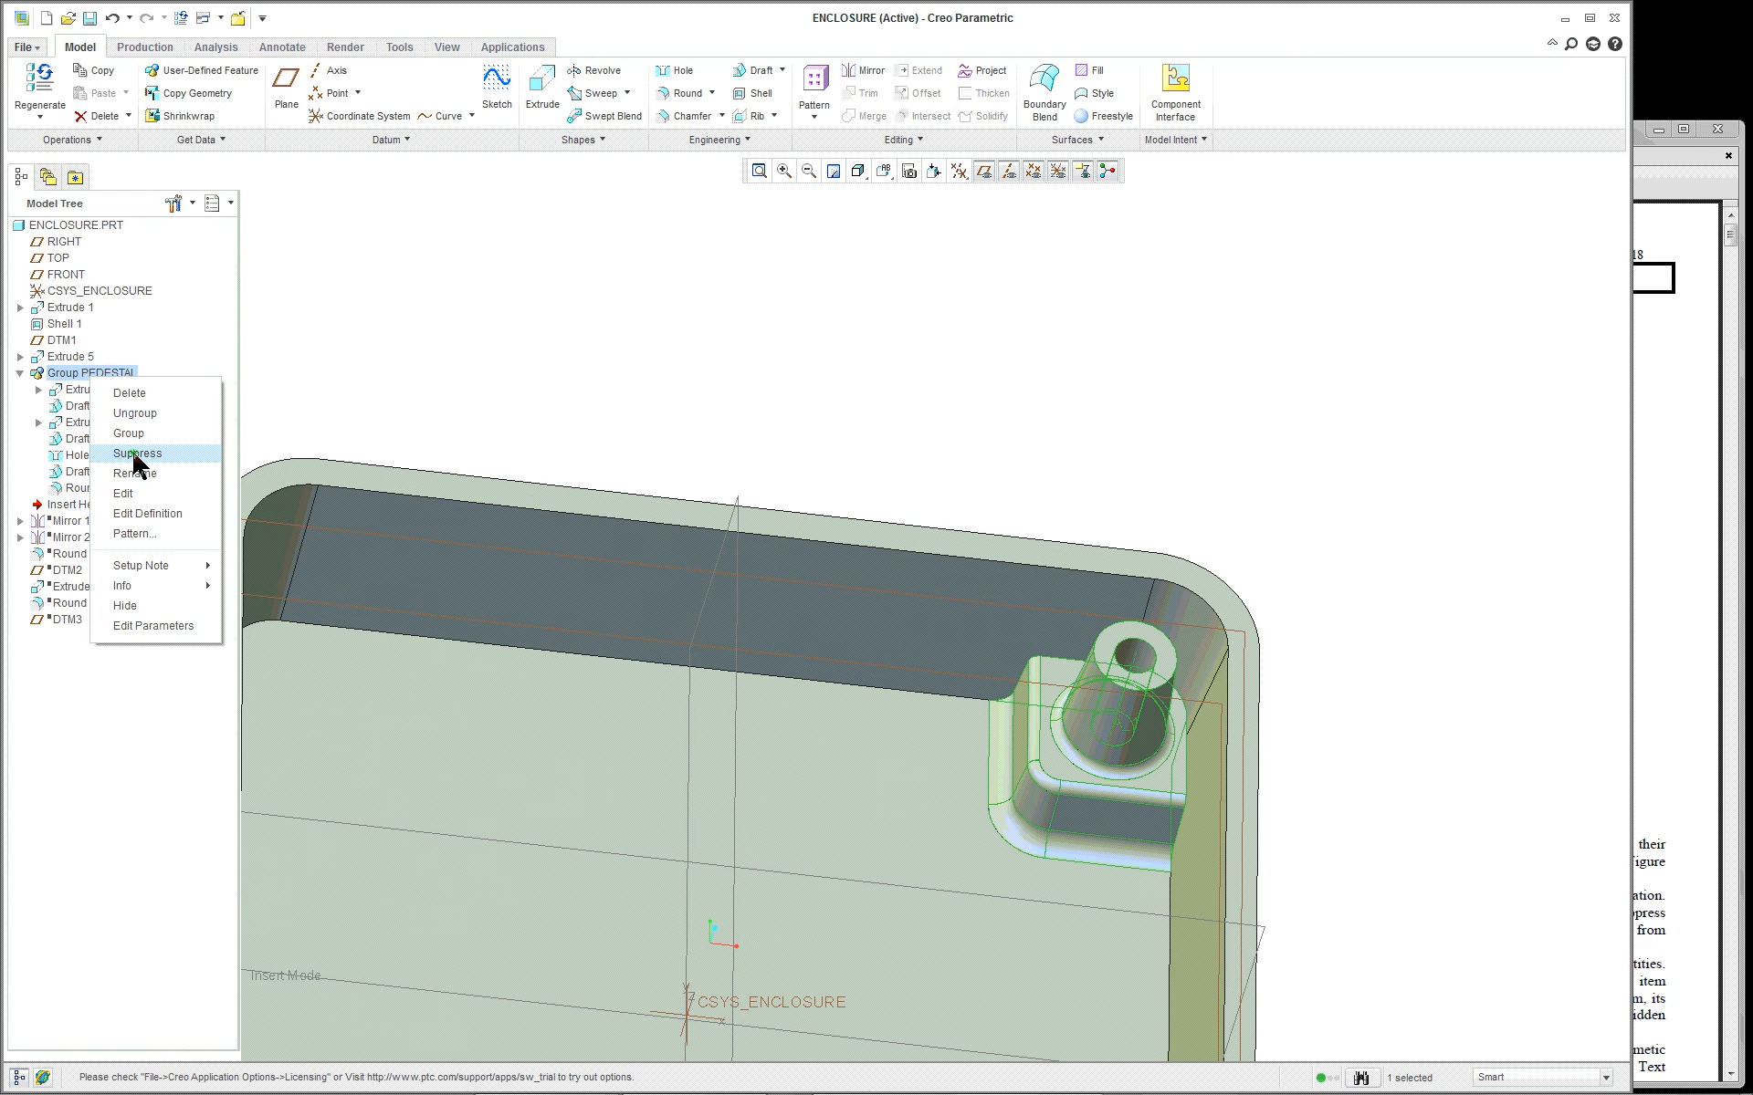
click(135, 454)
click(830, 575)
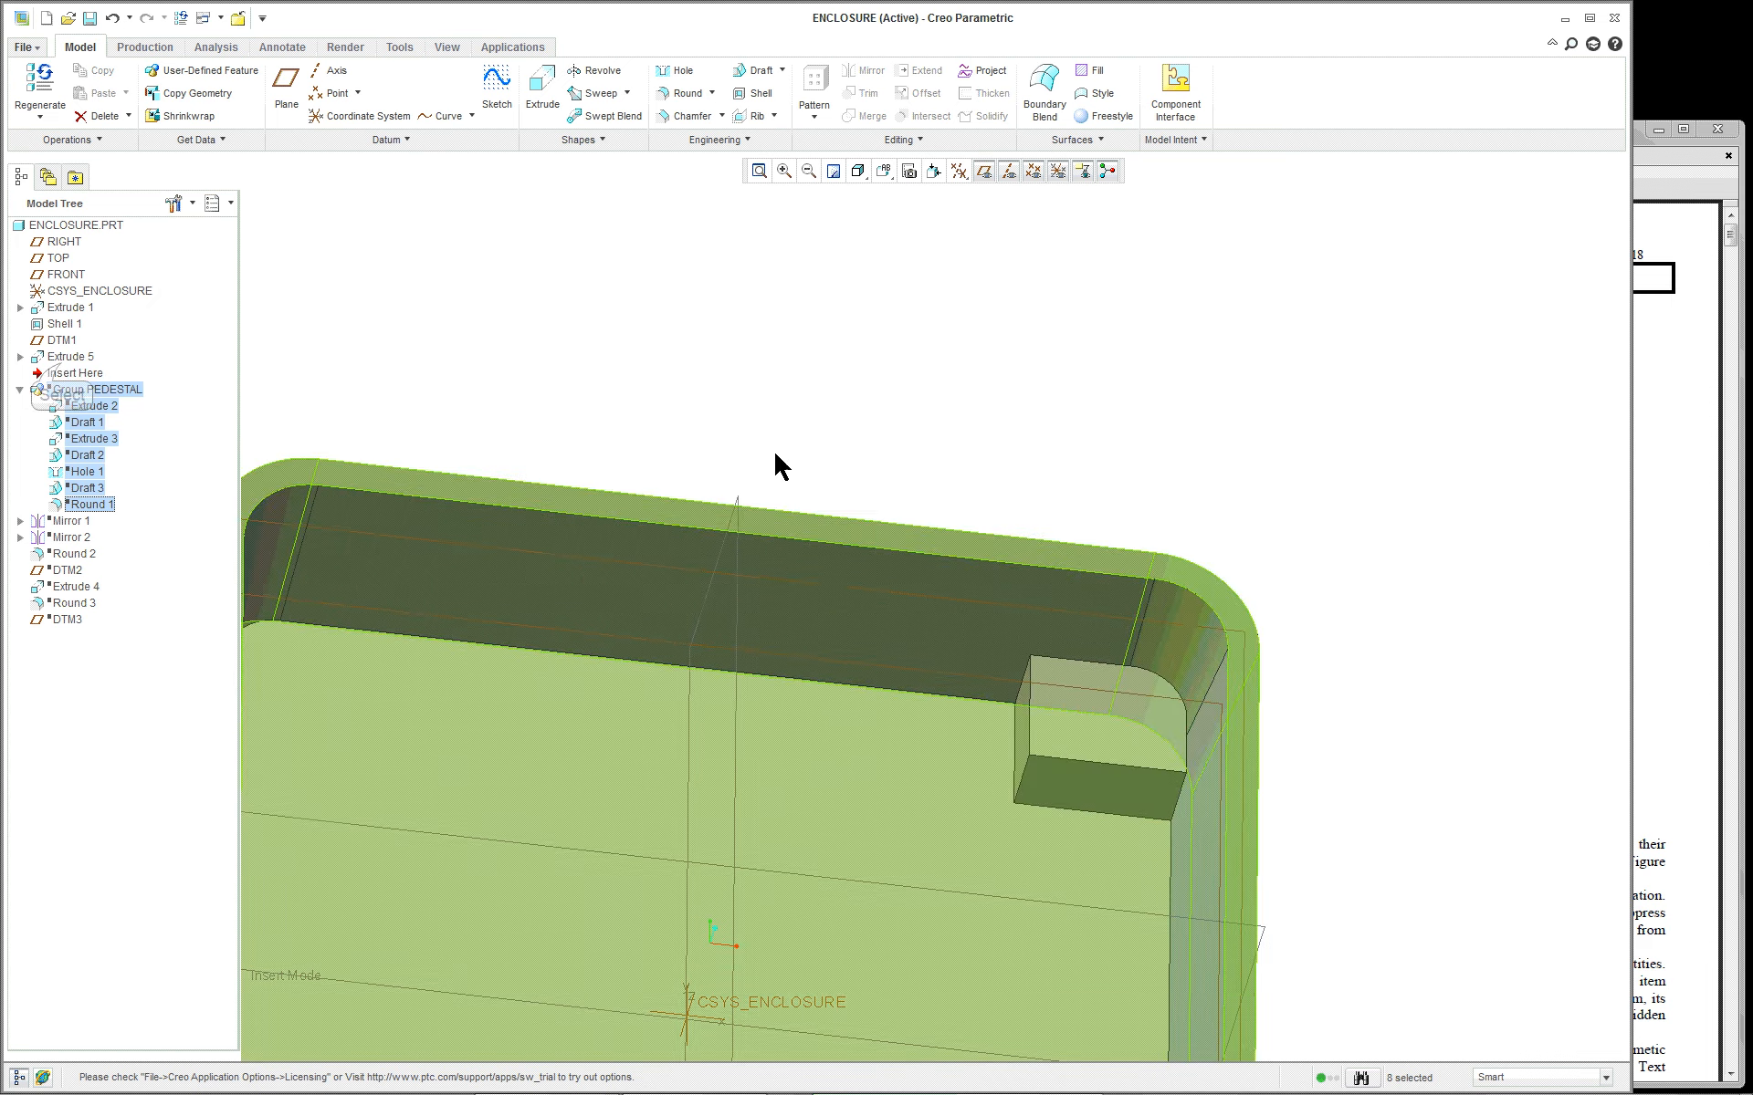
Delete the recreated corner extrusion, Extrude 5
right_click(60, 367)
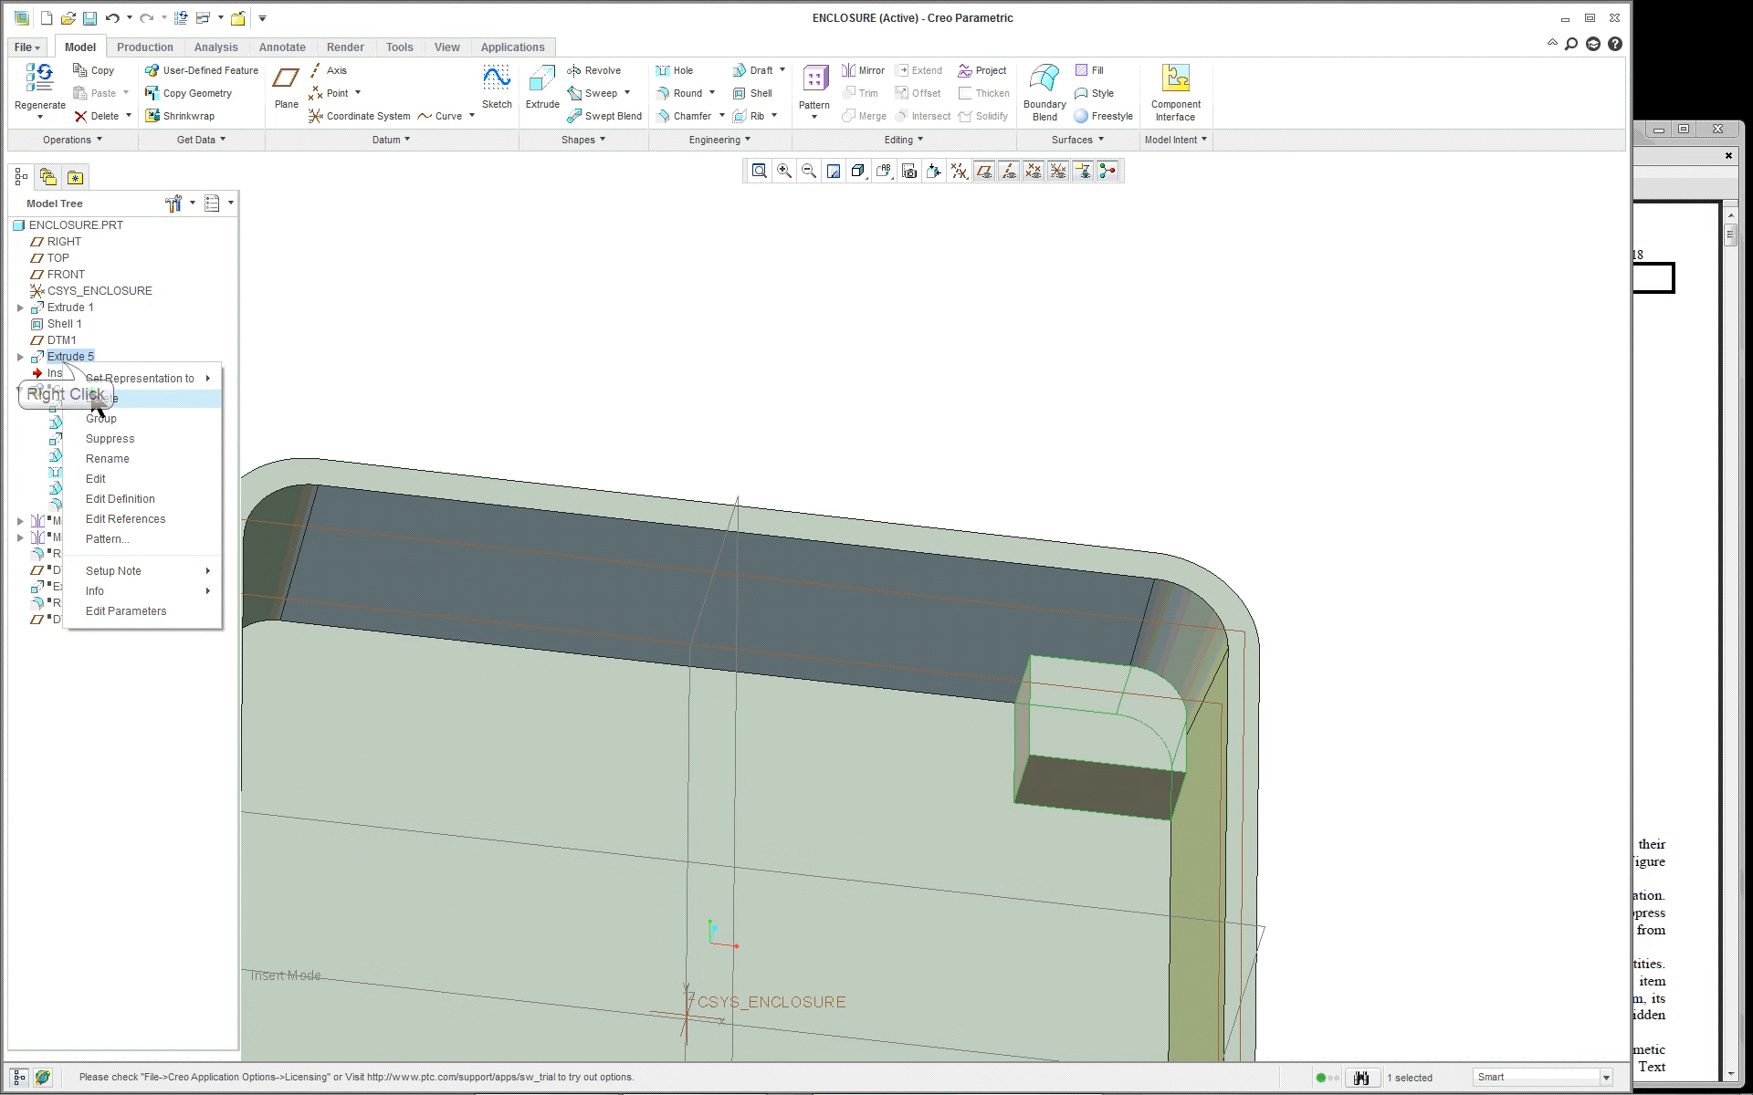
click(131, 398)
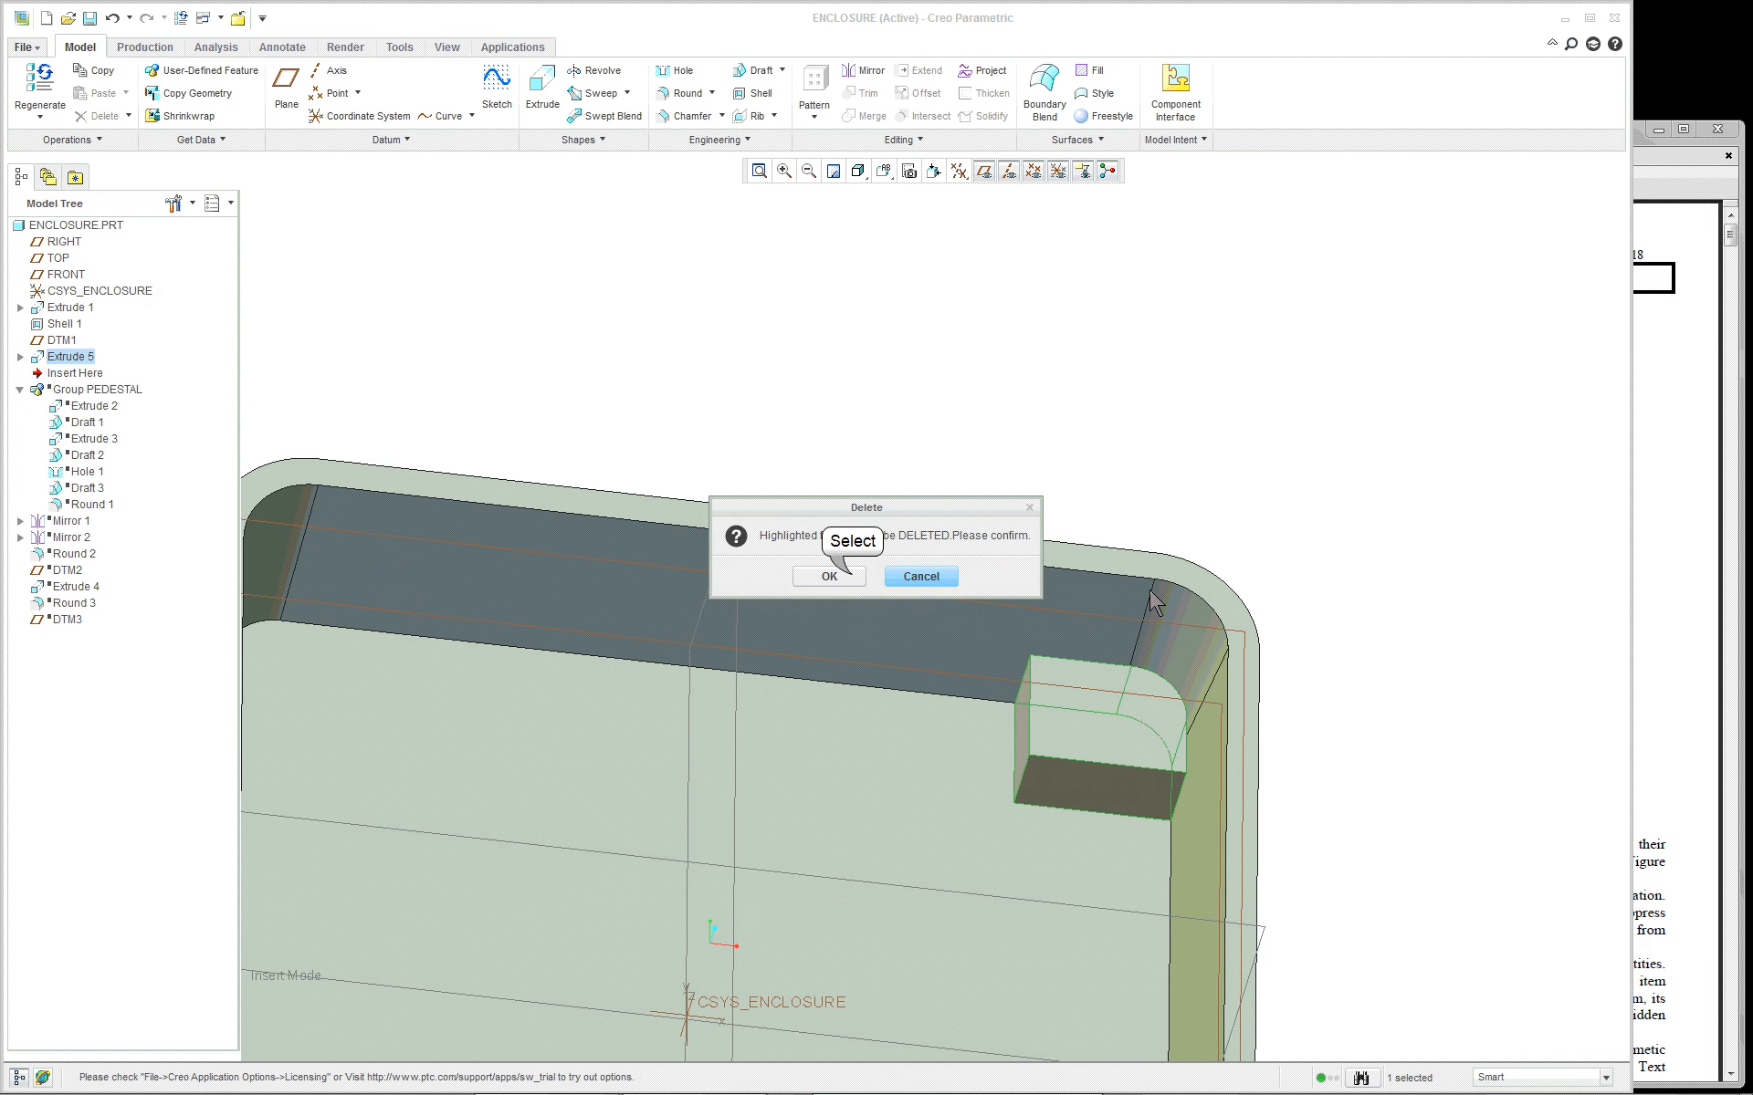
click(844, 575)
Resume the original PEDESTAL group and clear the selection
right_click(68, 372)
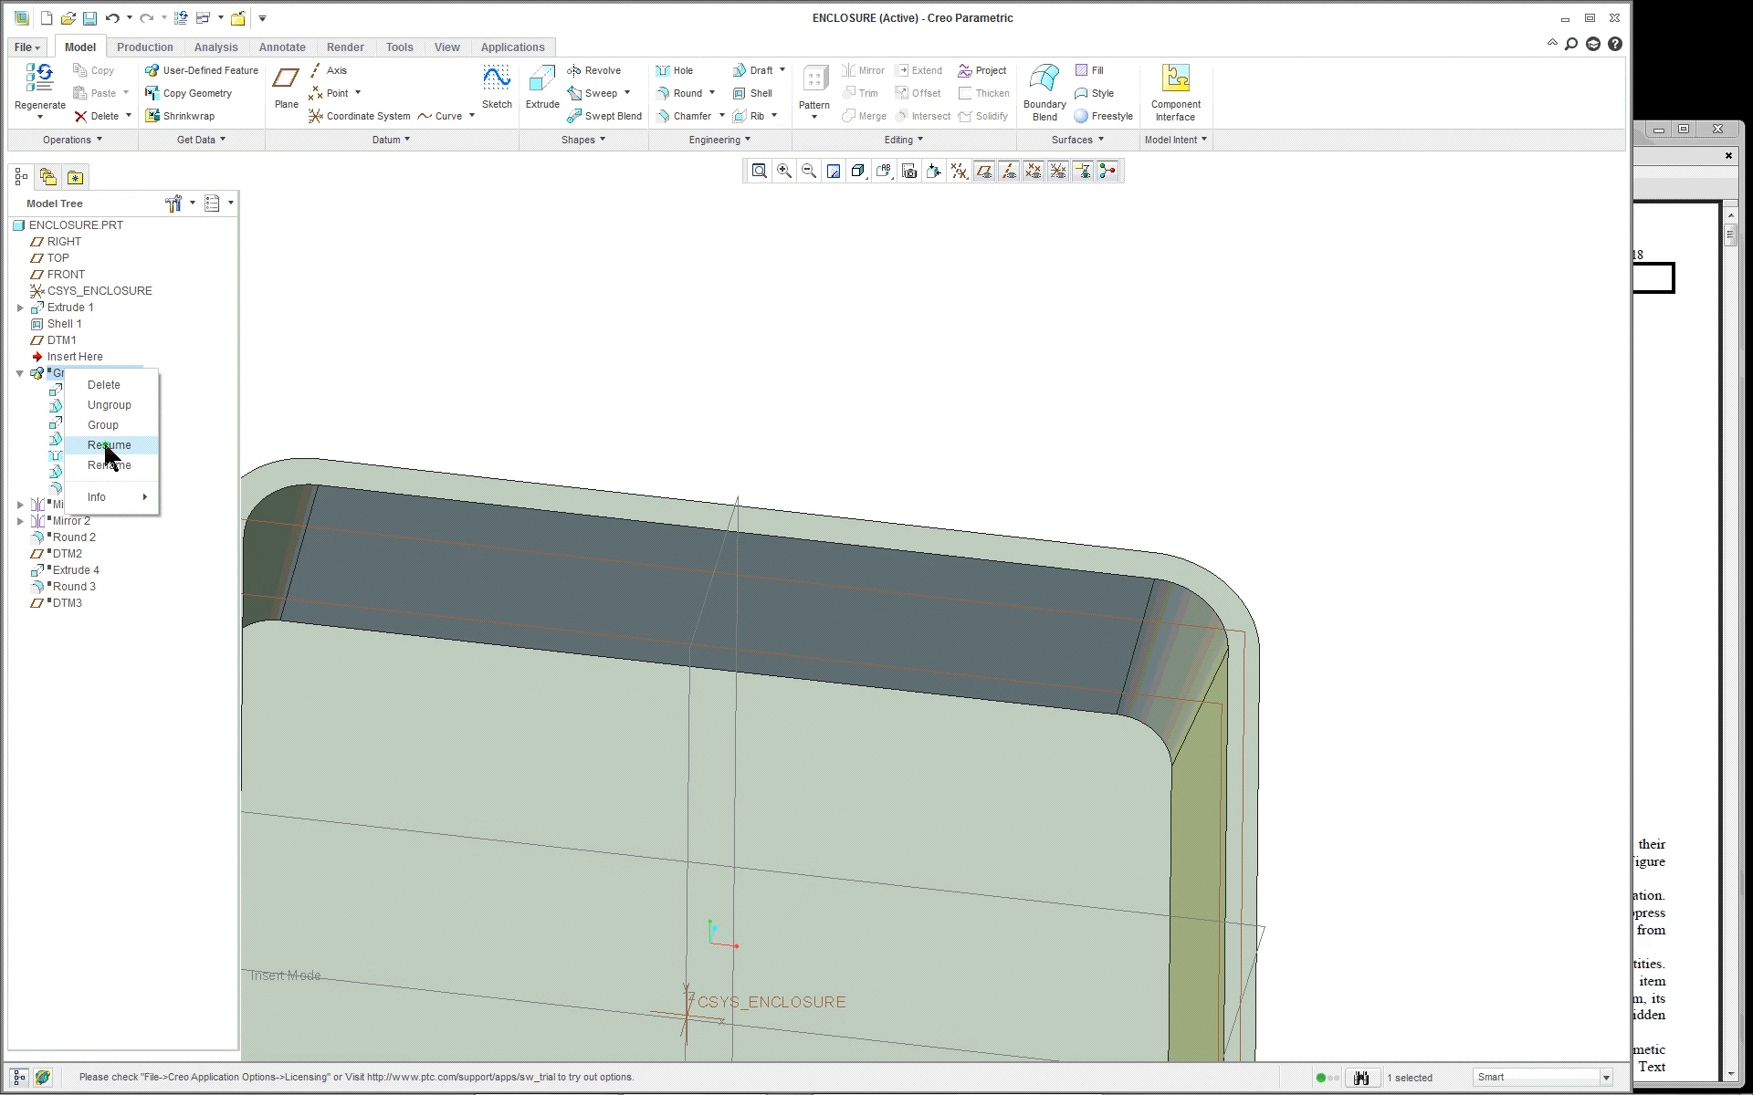
click(106, 446)
scroll(786, 677, down, 3)
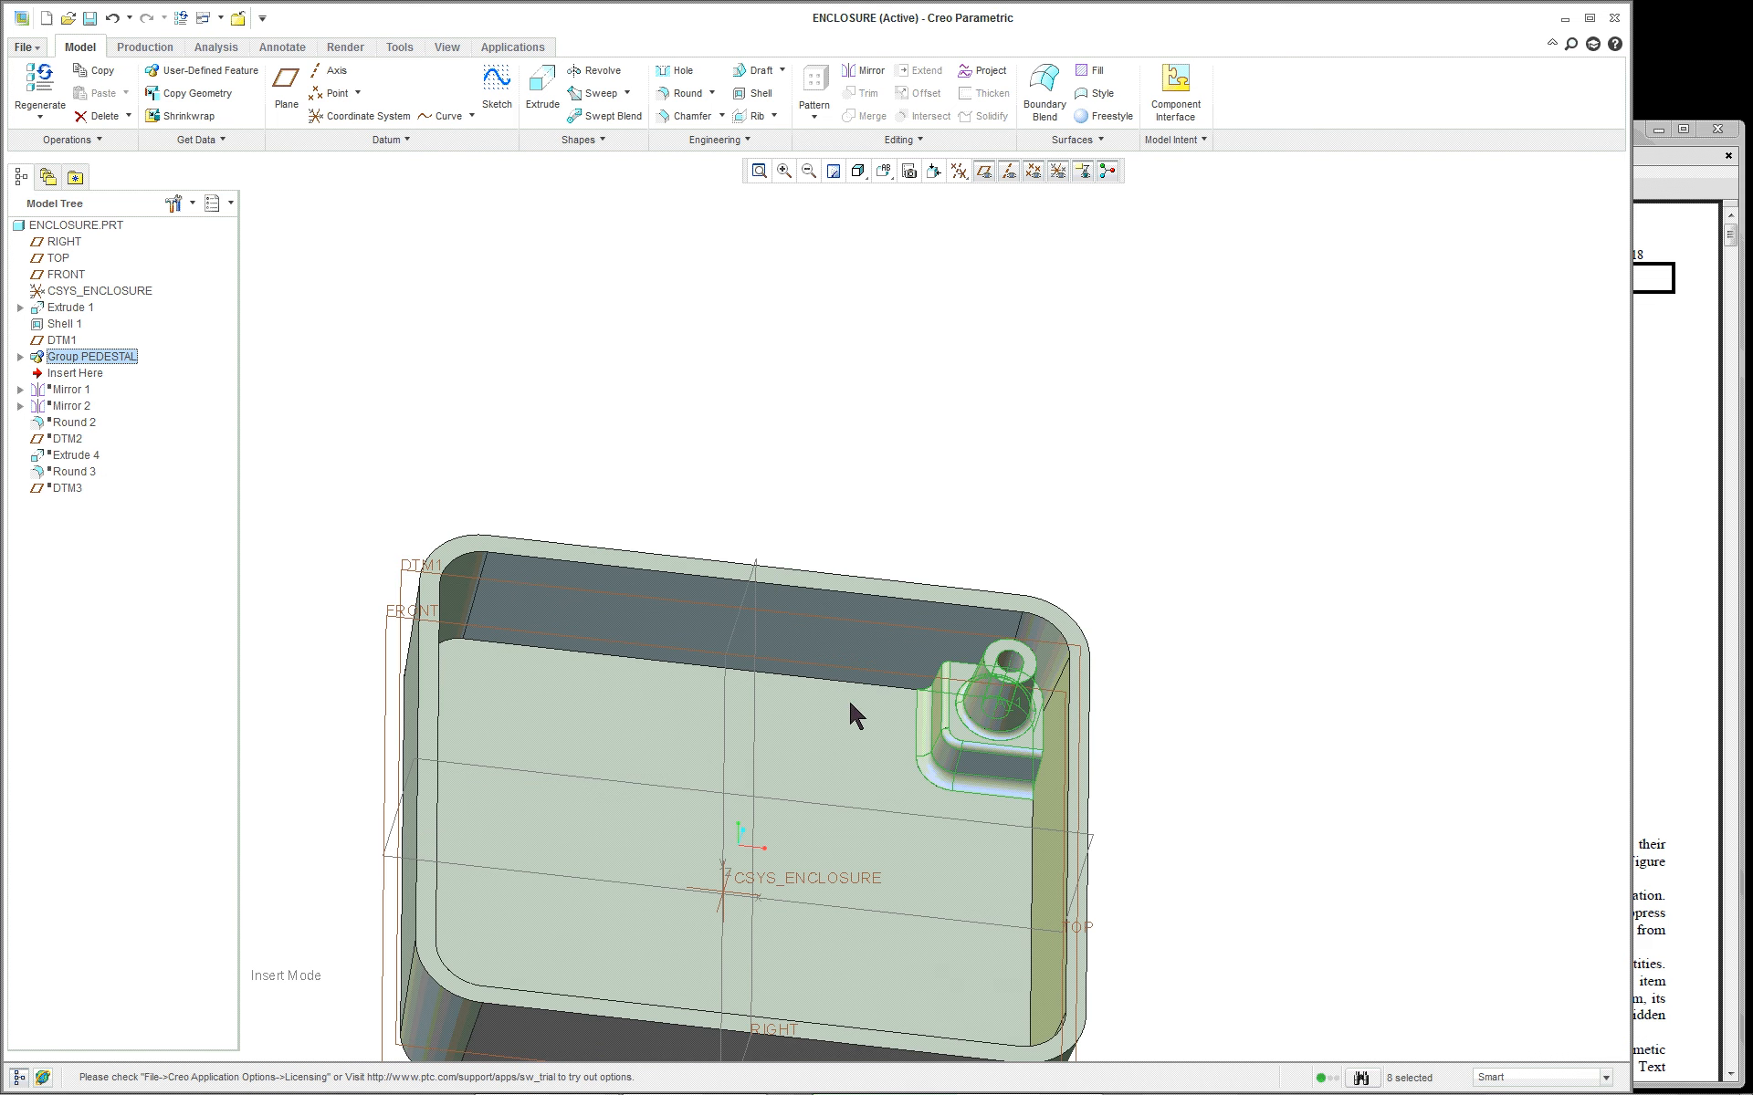
mouse_move(850, 704)
middle_down()
mouse_move(885, 618)
mouse_move(989, 704)
mouse_move(871, 726)
mouse_move(936, 730)
middle_up()
click(1064, 605)
Open the definition of Extrude 2, the base block in the PEDESTAL group, for review
scroll(815, 726, up, 6)
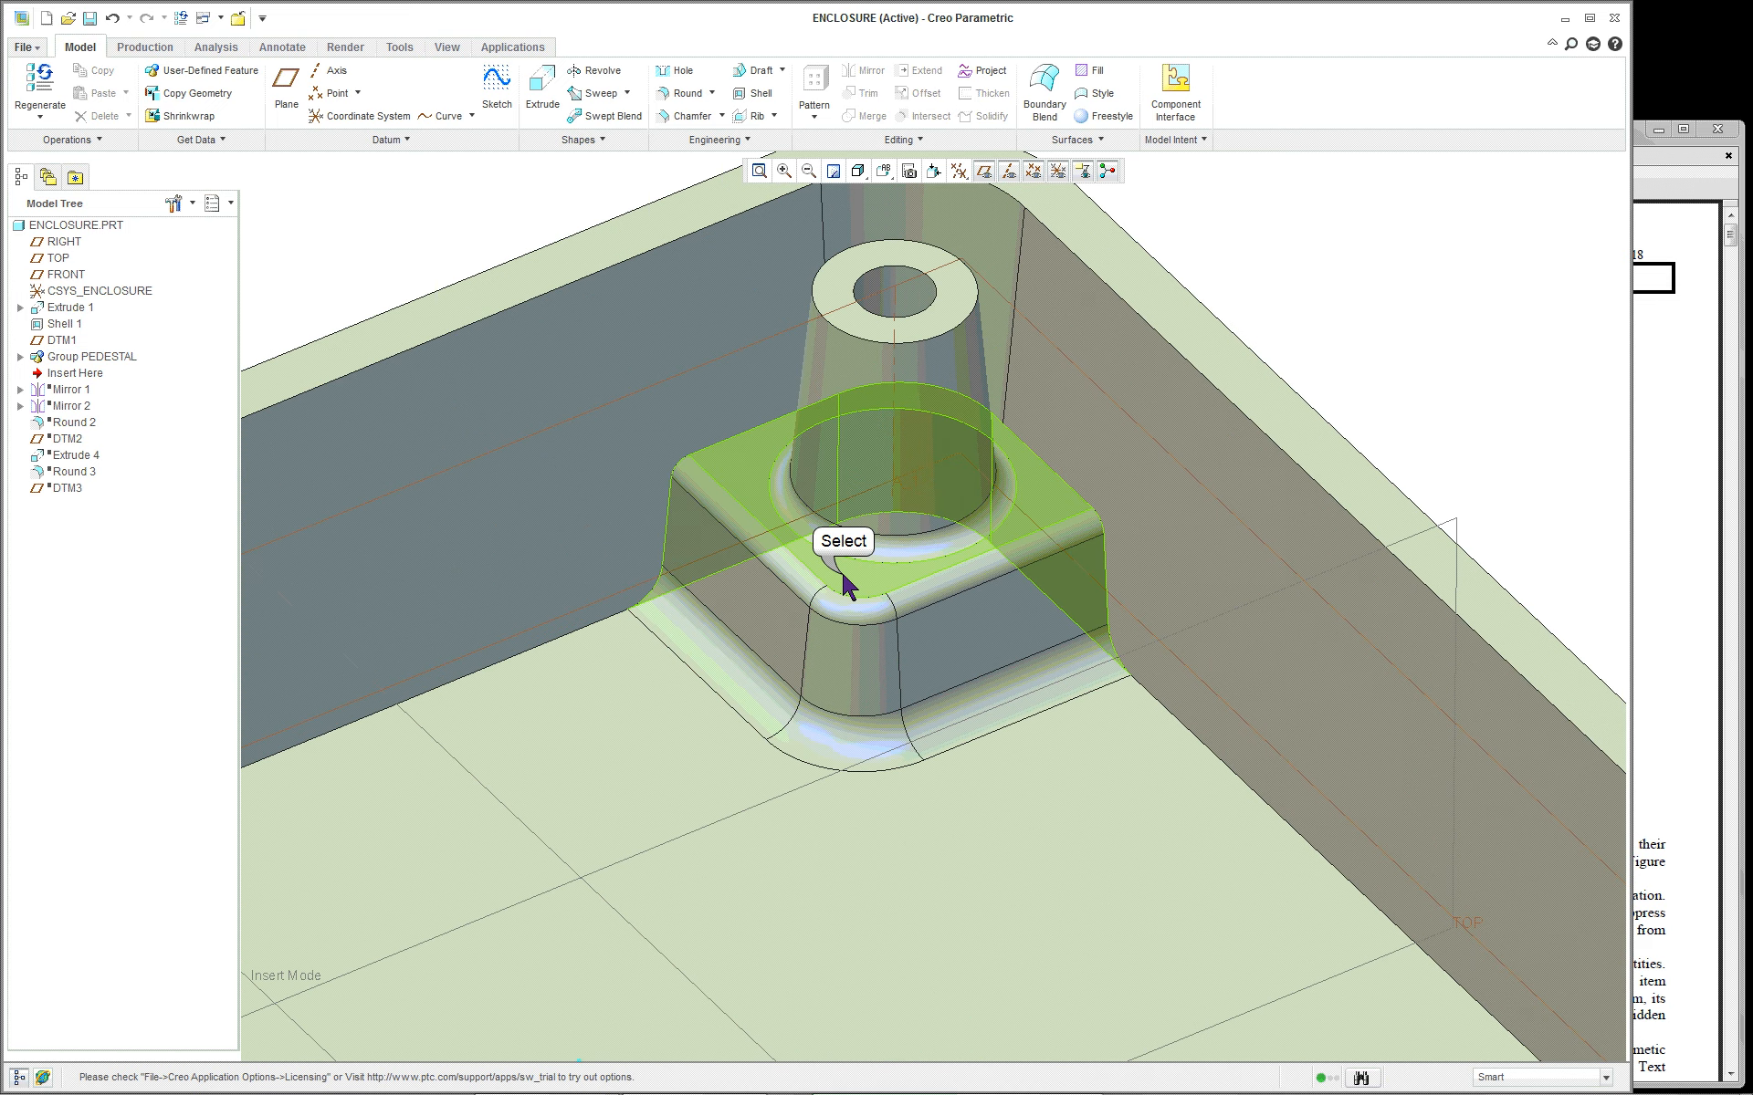
click(842, 574)
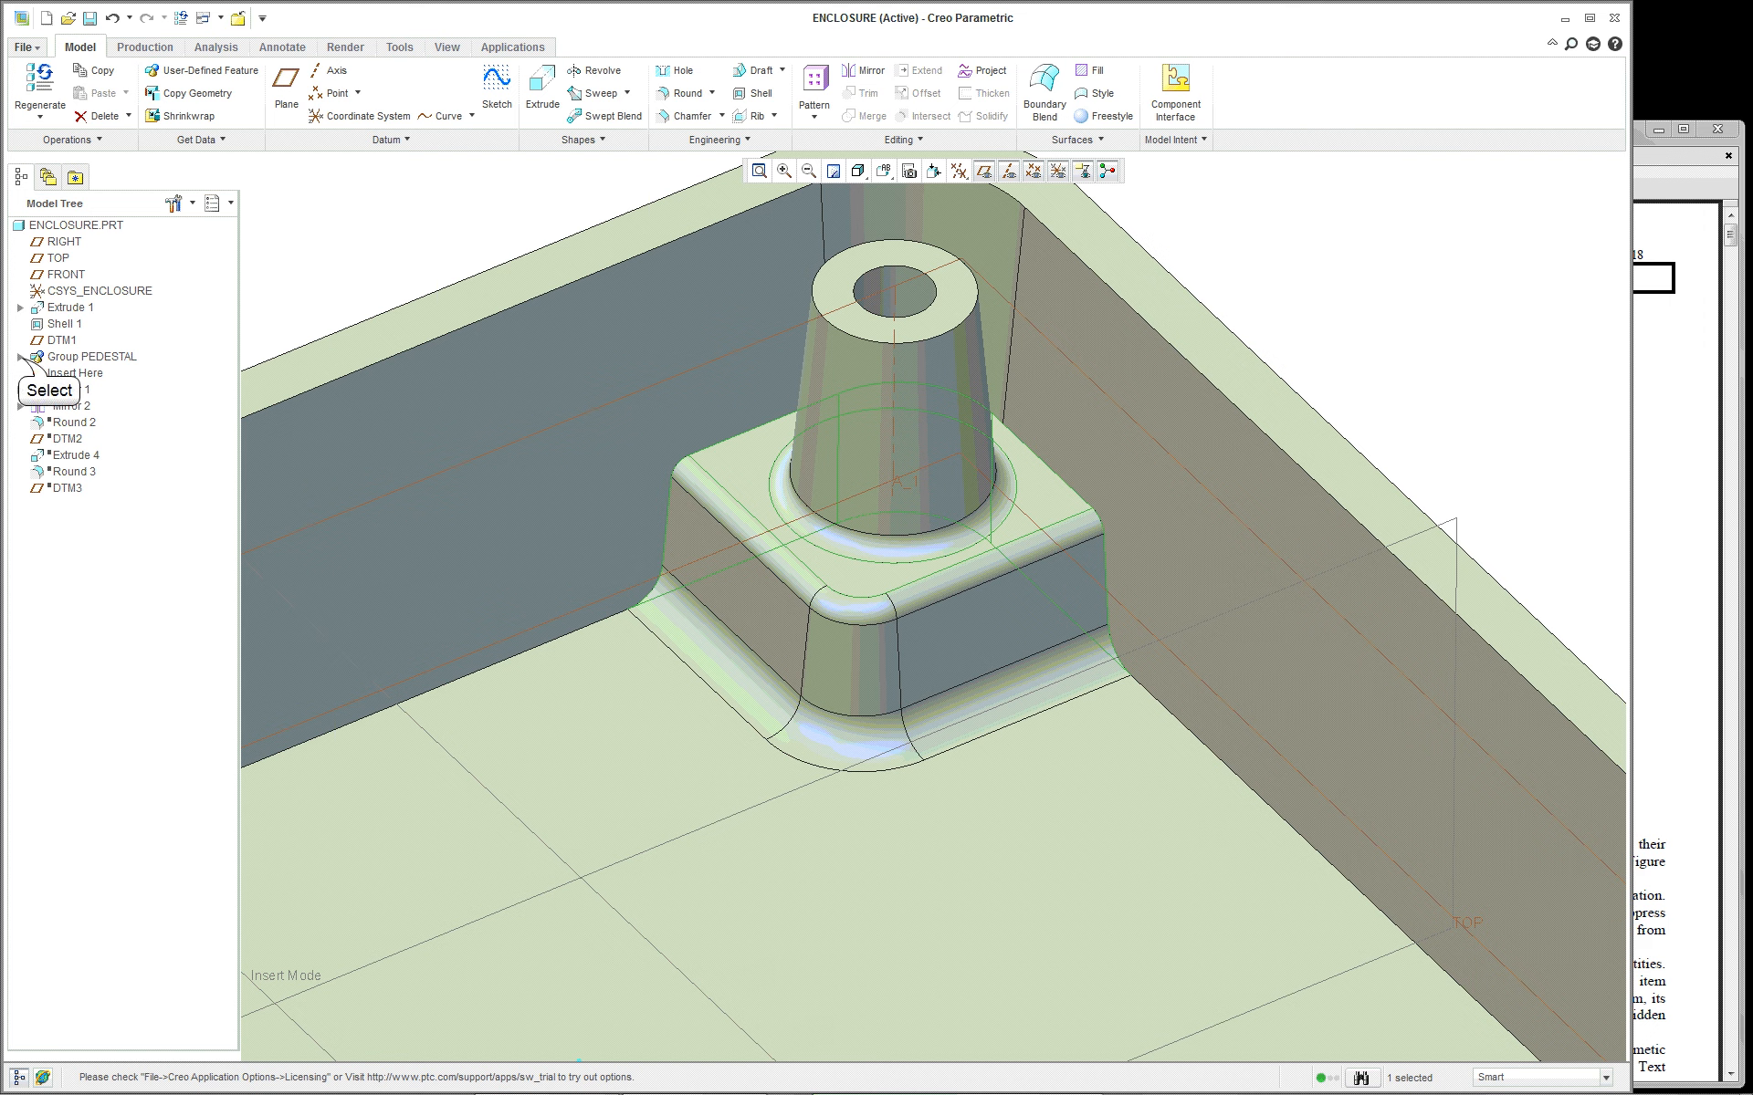
click(20, 357)
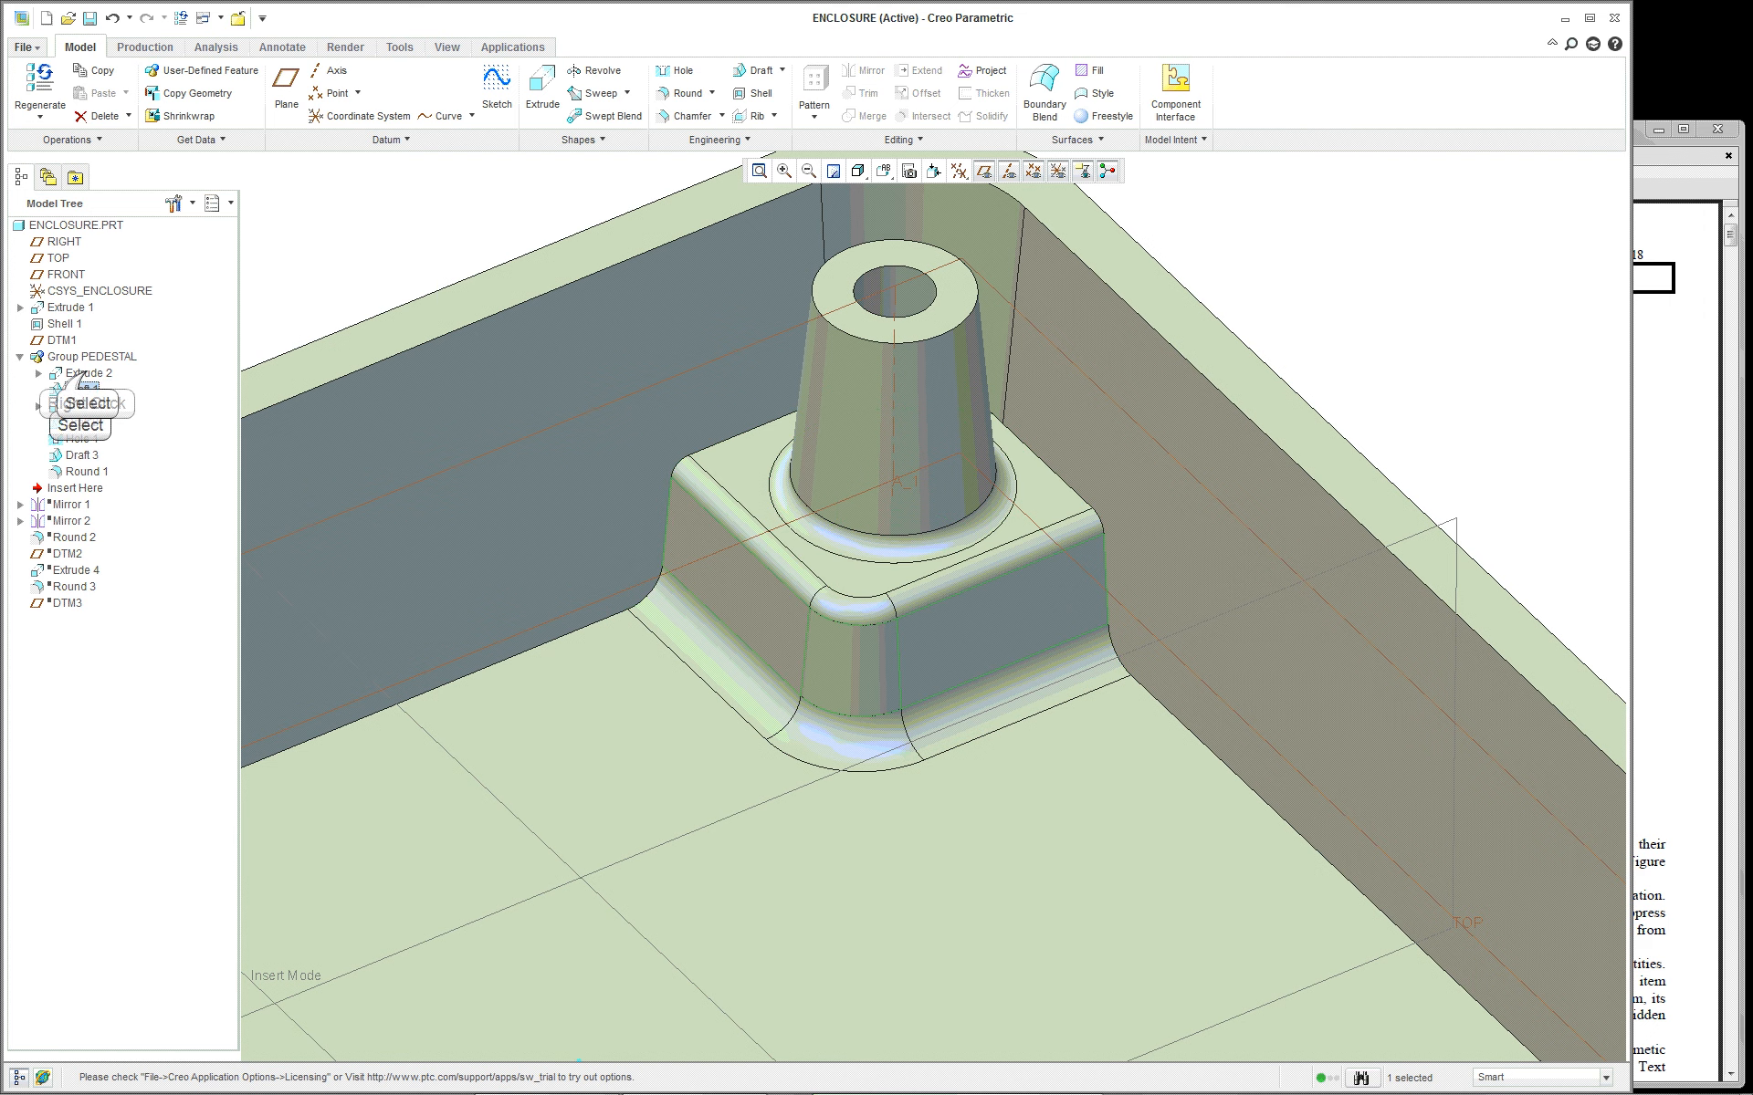
right_click(88, 375)
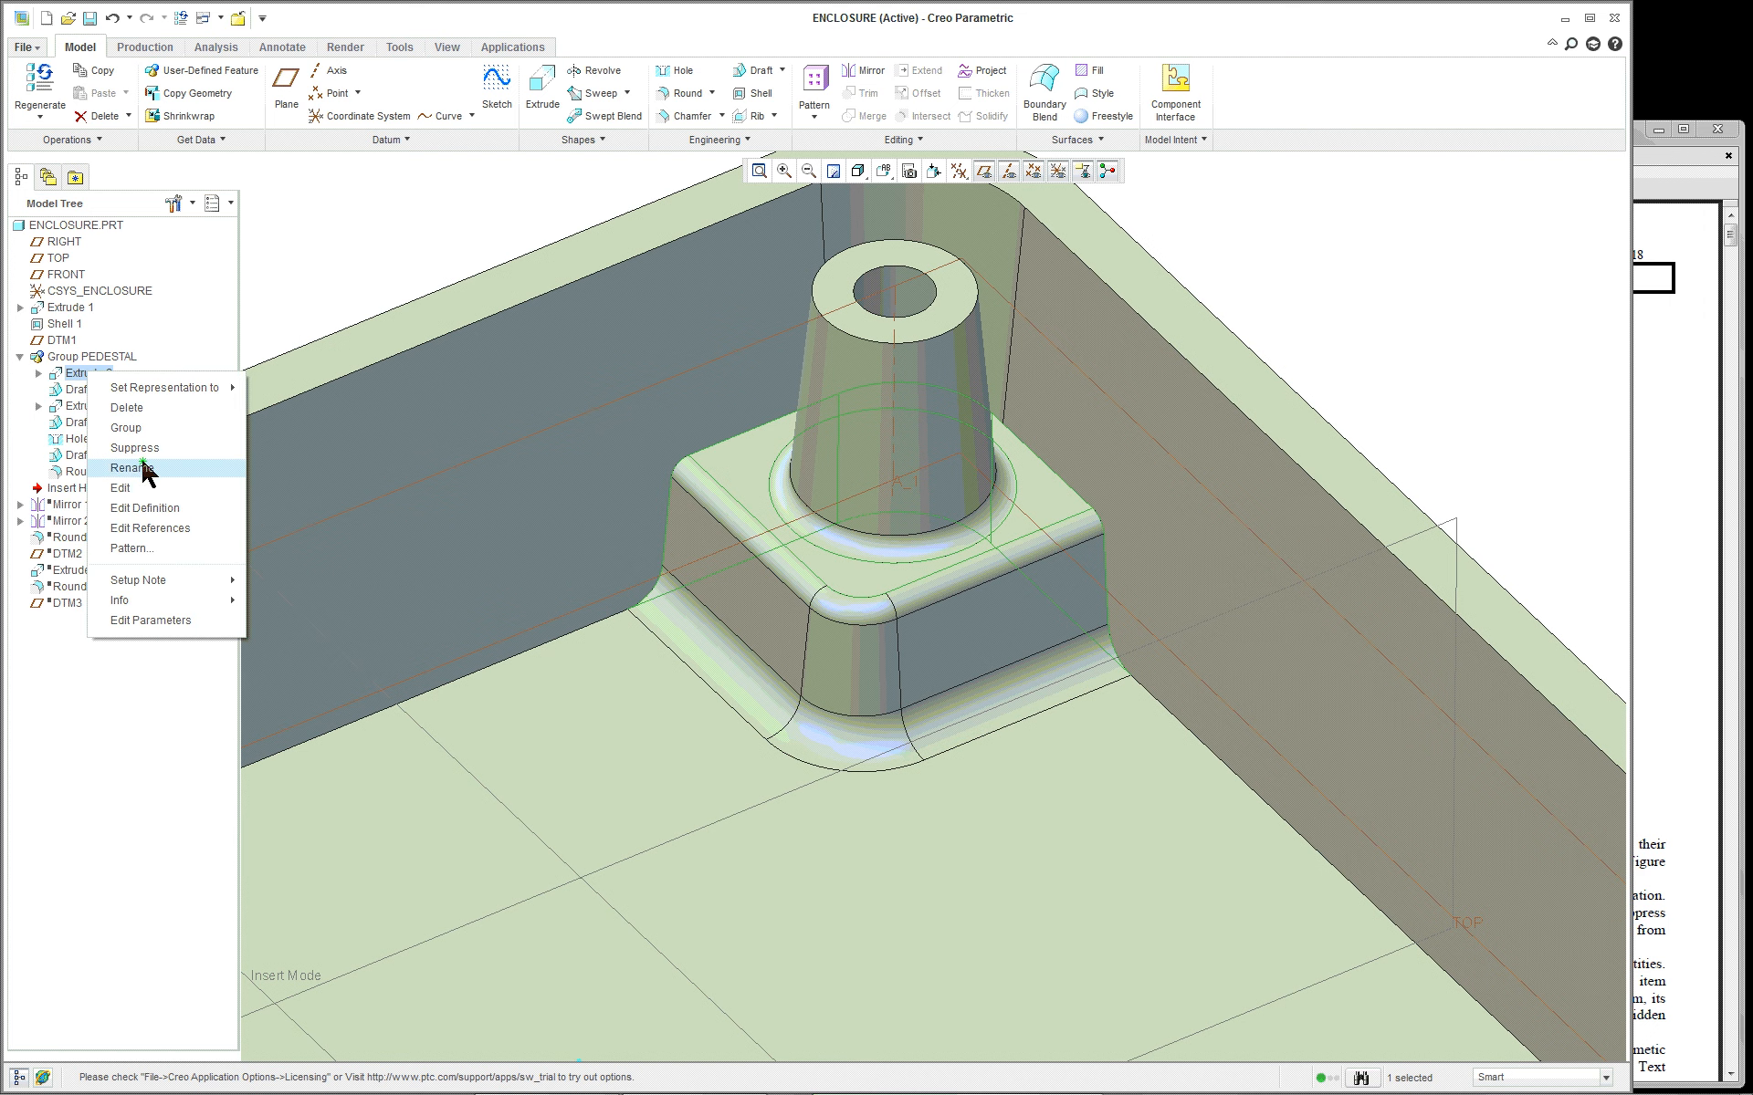
click(143, 507)
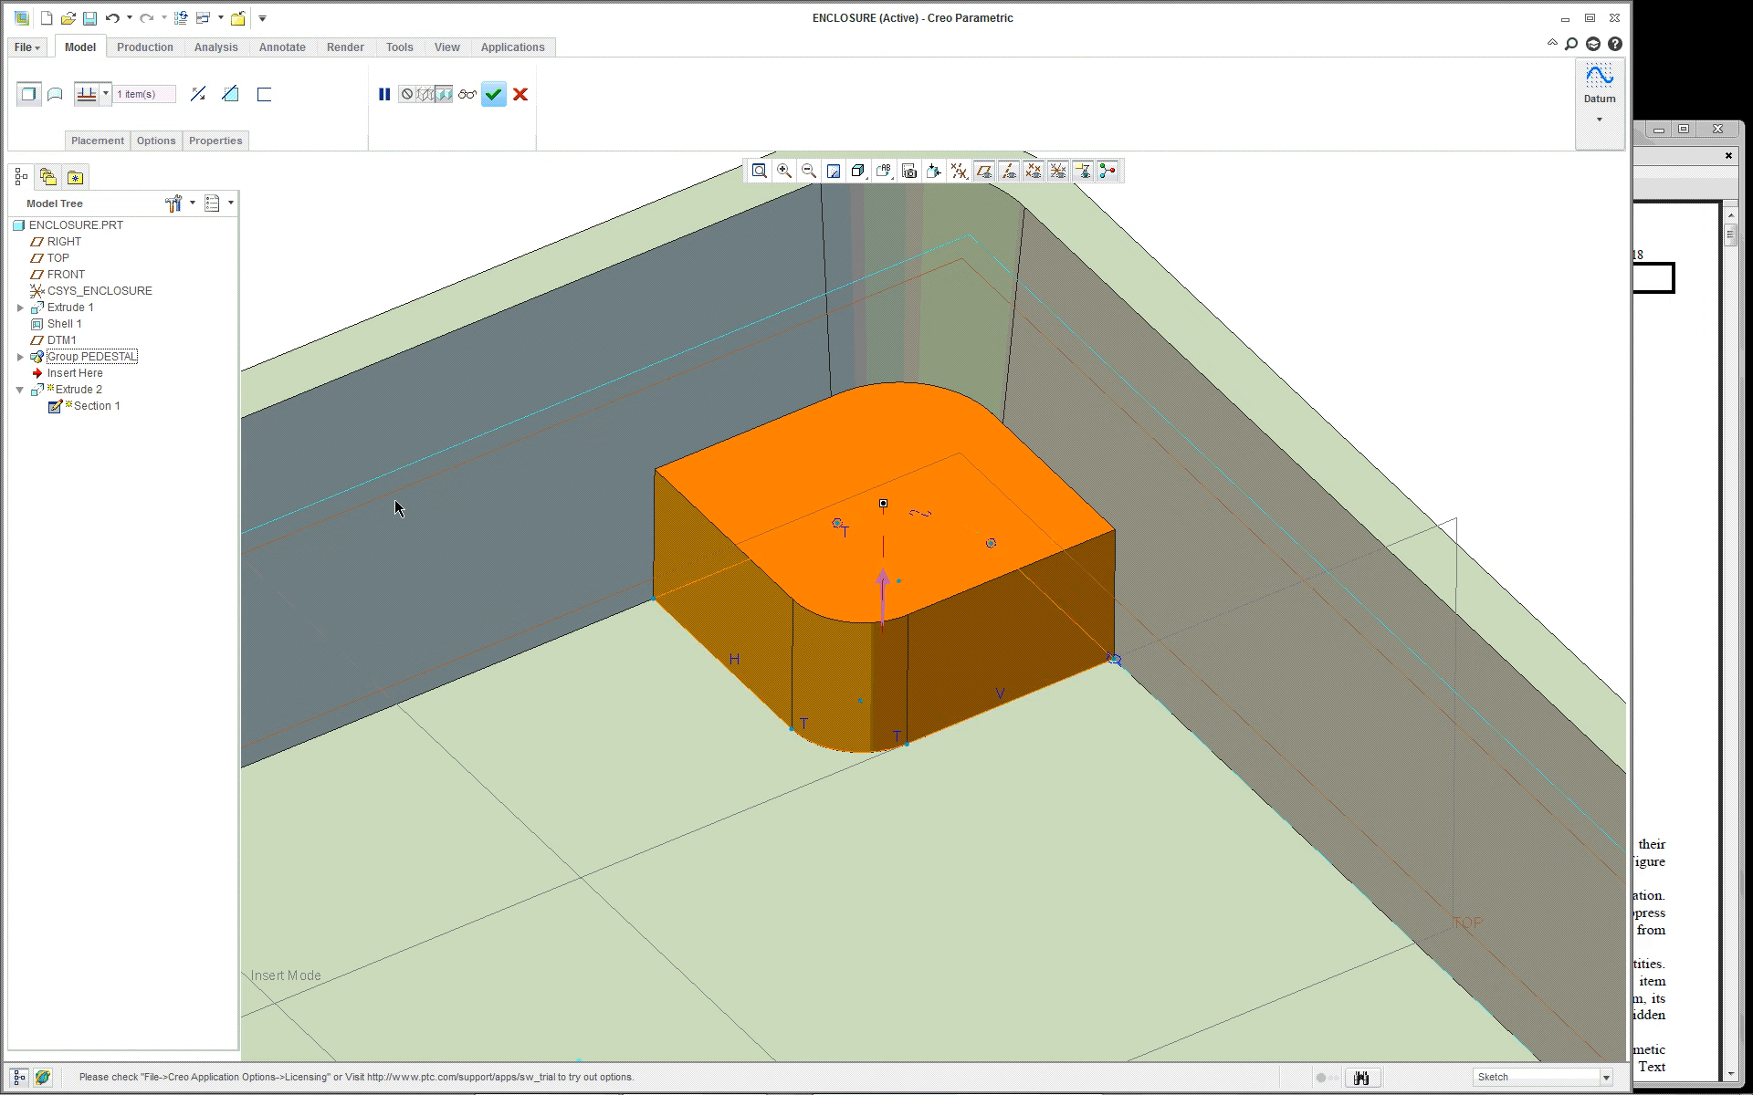
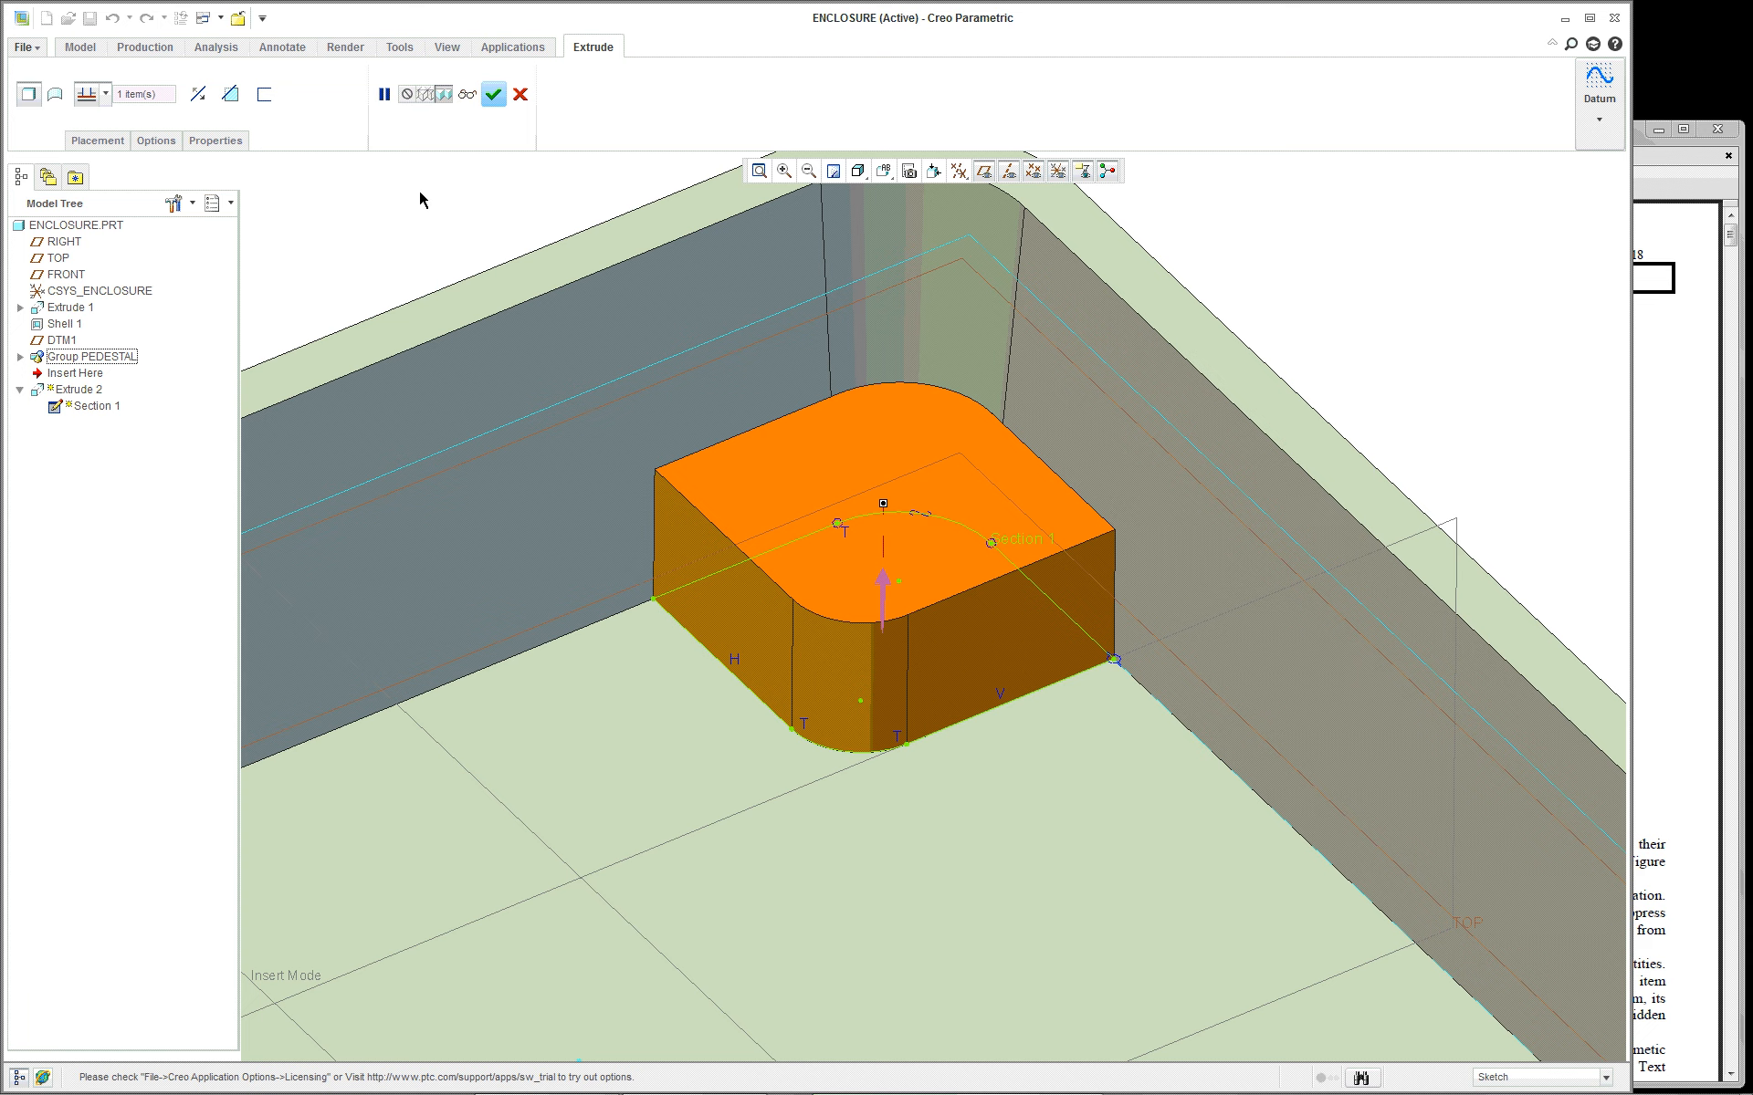
Switch to CREO_Parametric_Lesson_18.pdf in Adobe Acrobat, dismiss the reading options, and find the instructions for creating the raised pedestal extrusion
click(1661, 378)
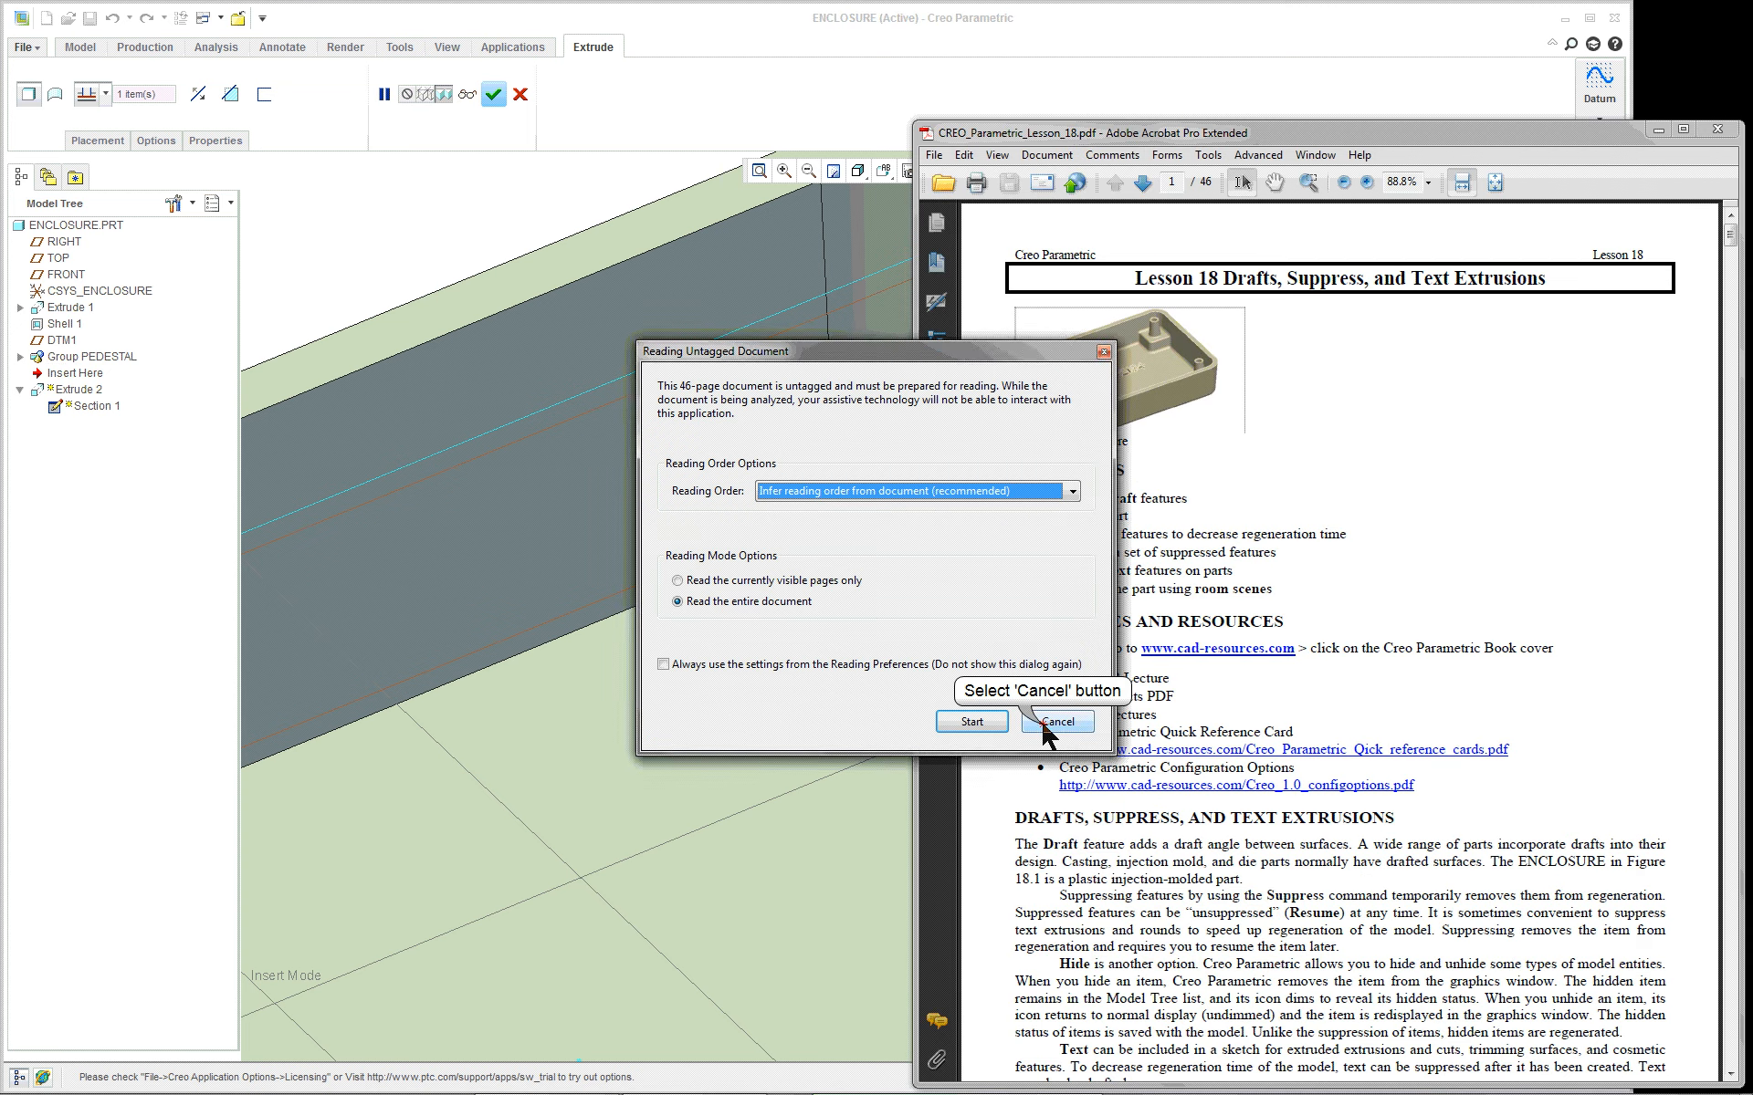
click(1056, 721)
scroll(1259, 644, down, 10)
scroll(1259, 644, down, 20)
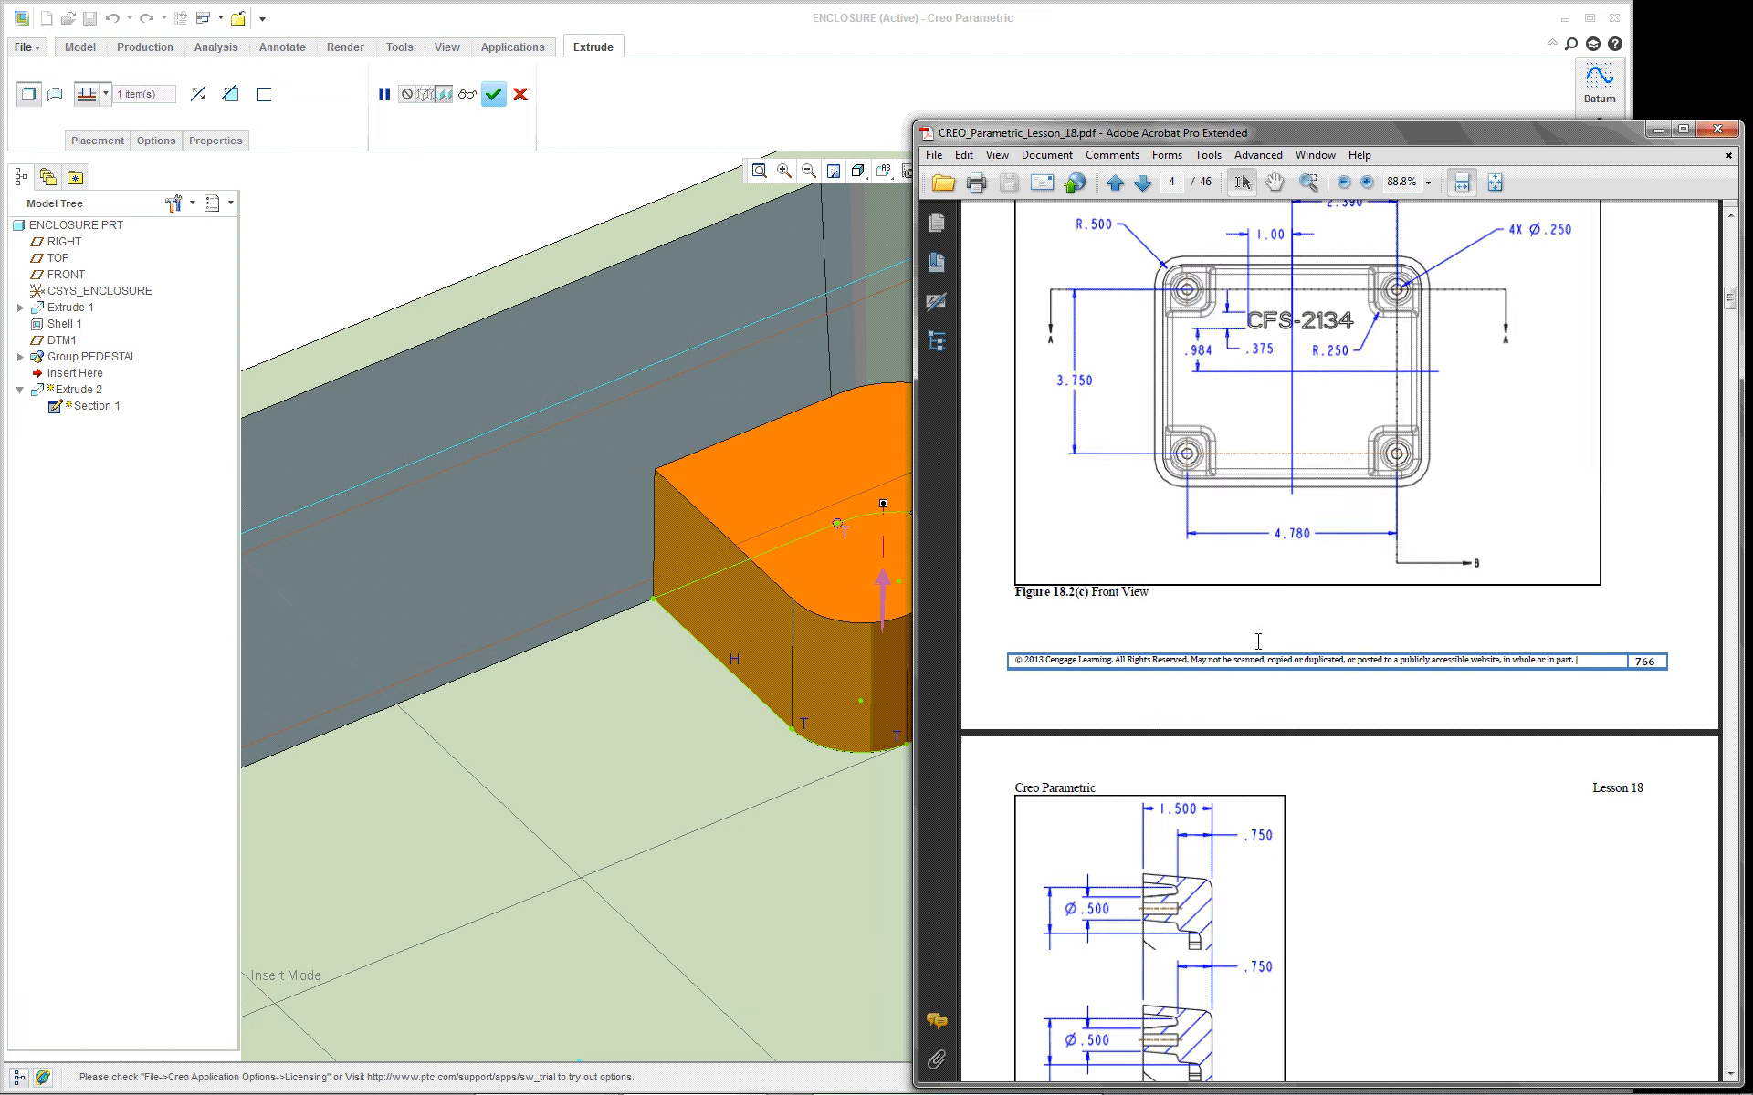
scroll(1258, 643, down, 12)
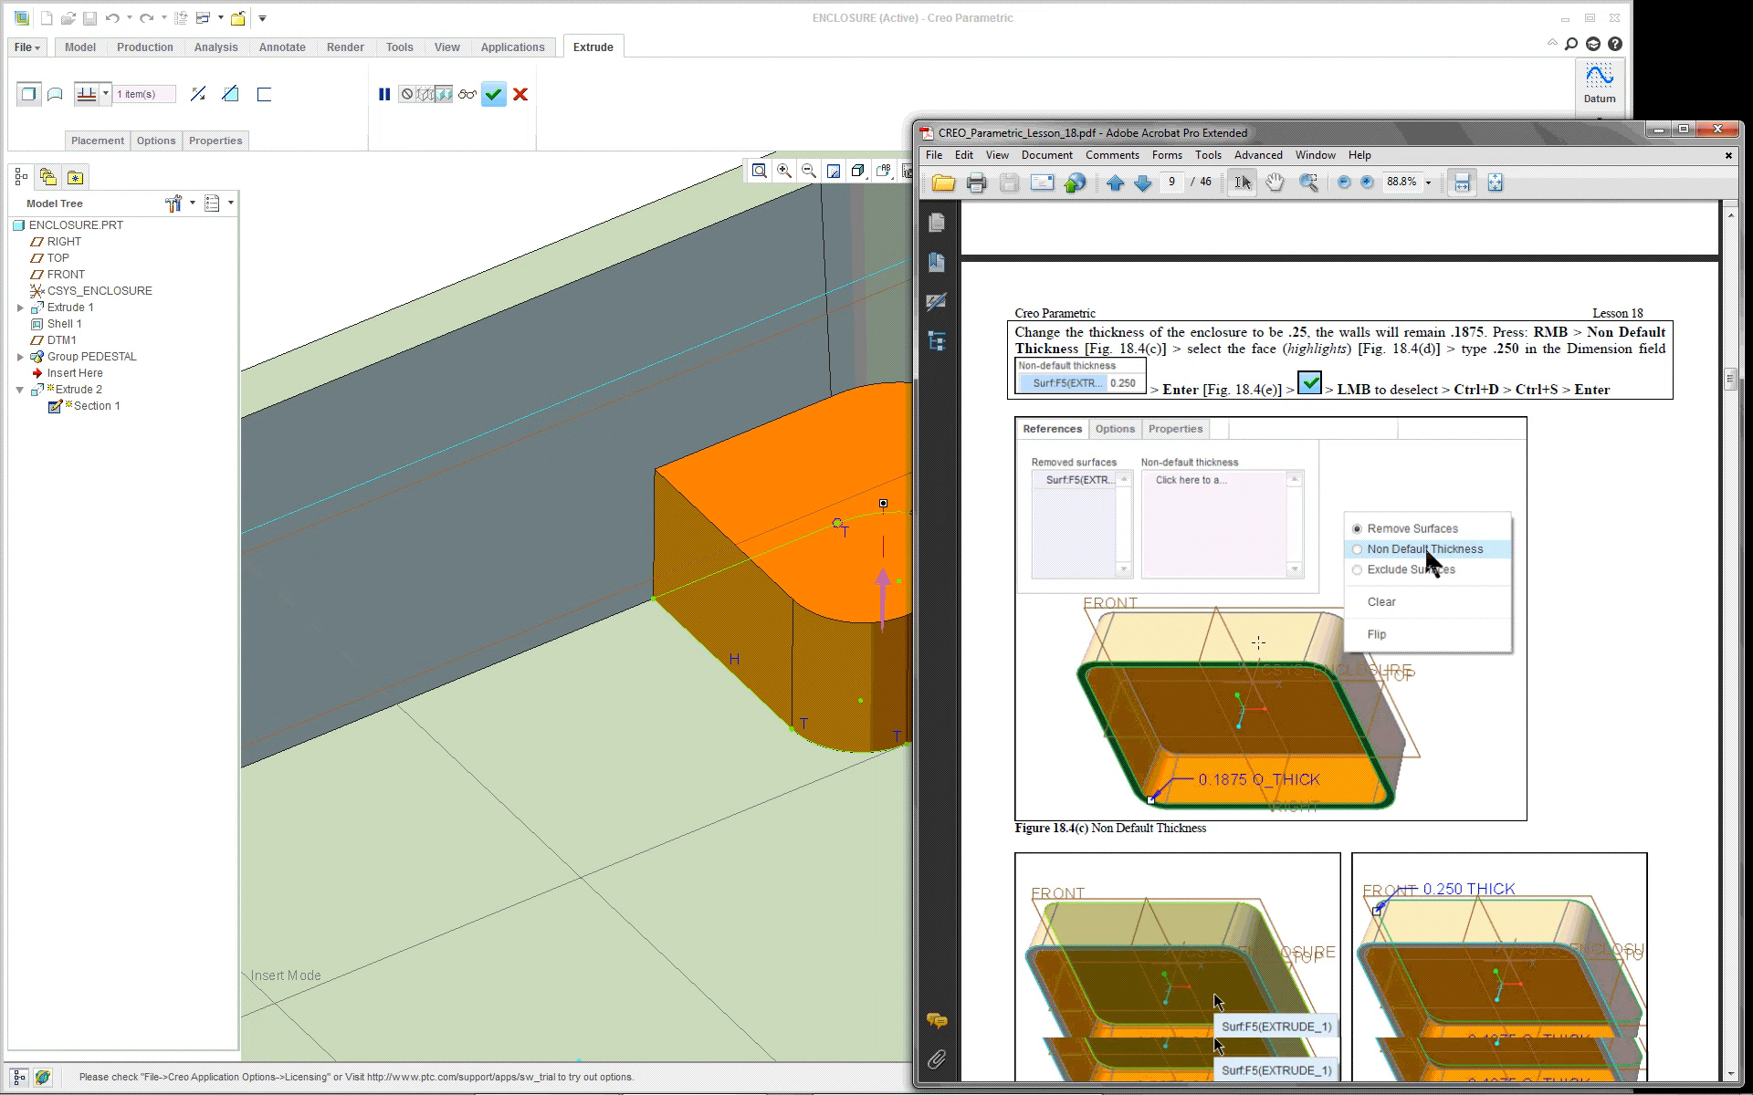
scroll(1258, 643, down, 10)
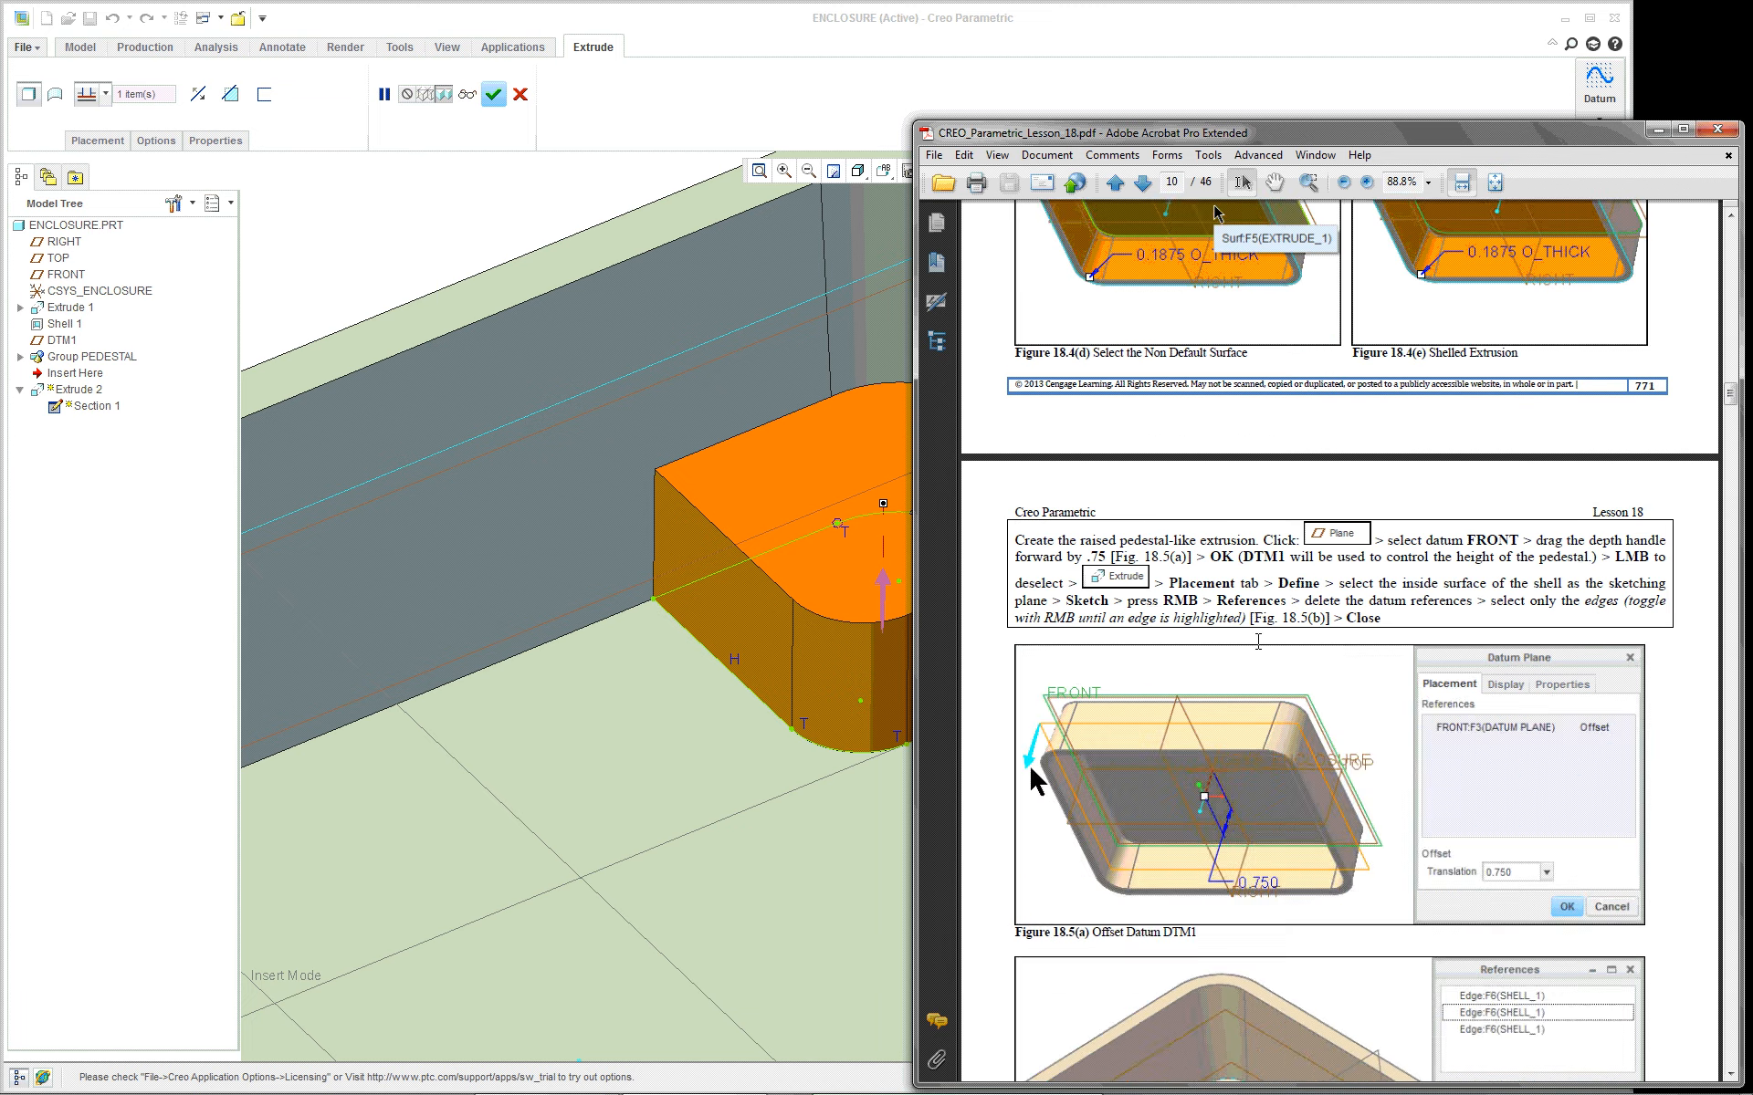
Read the lesson pages covering the pedestal extrusion, its draft, the circular extrusion and the redefined pedestal sketch, Figures 18.5 to 18.8
scroll(1257, 642, down, 8)
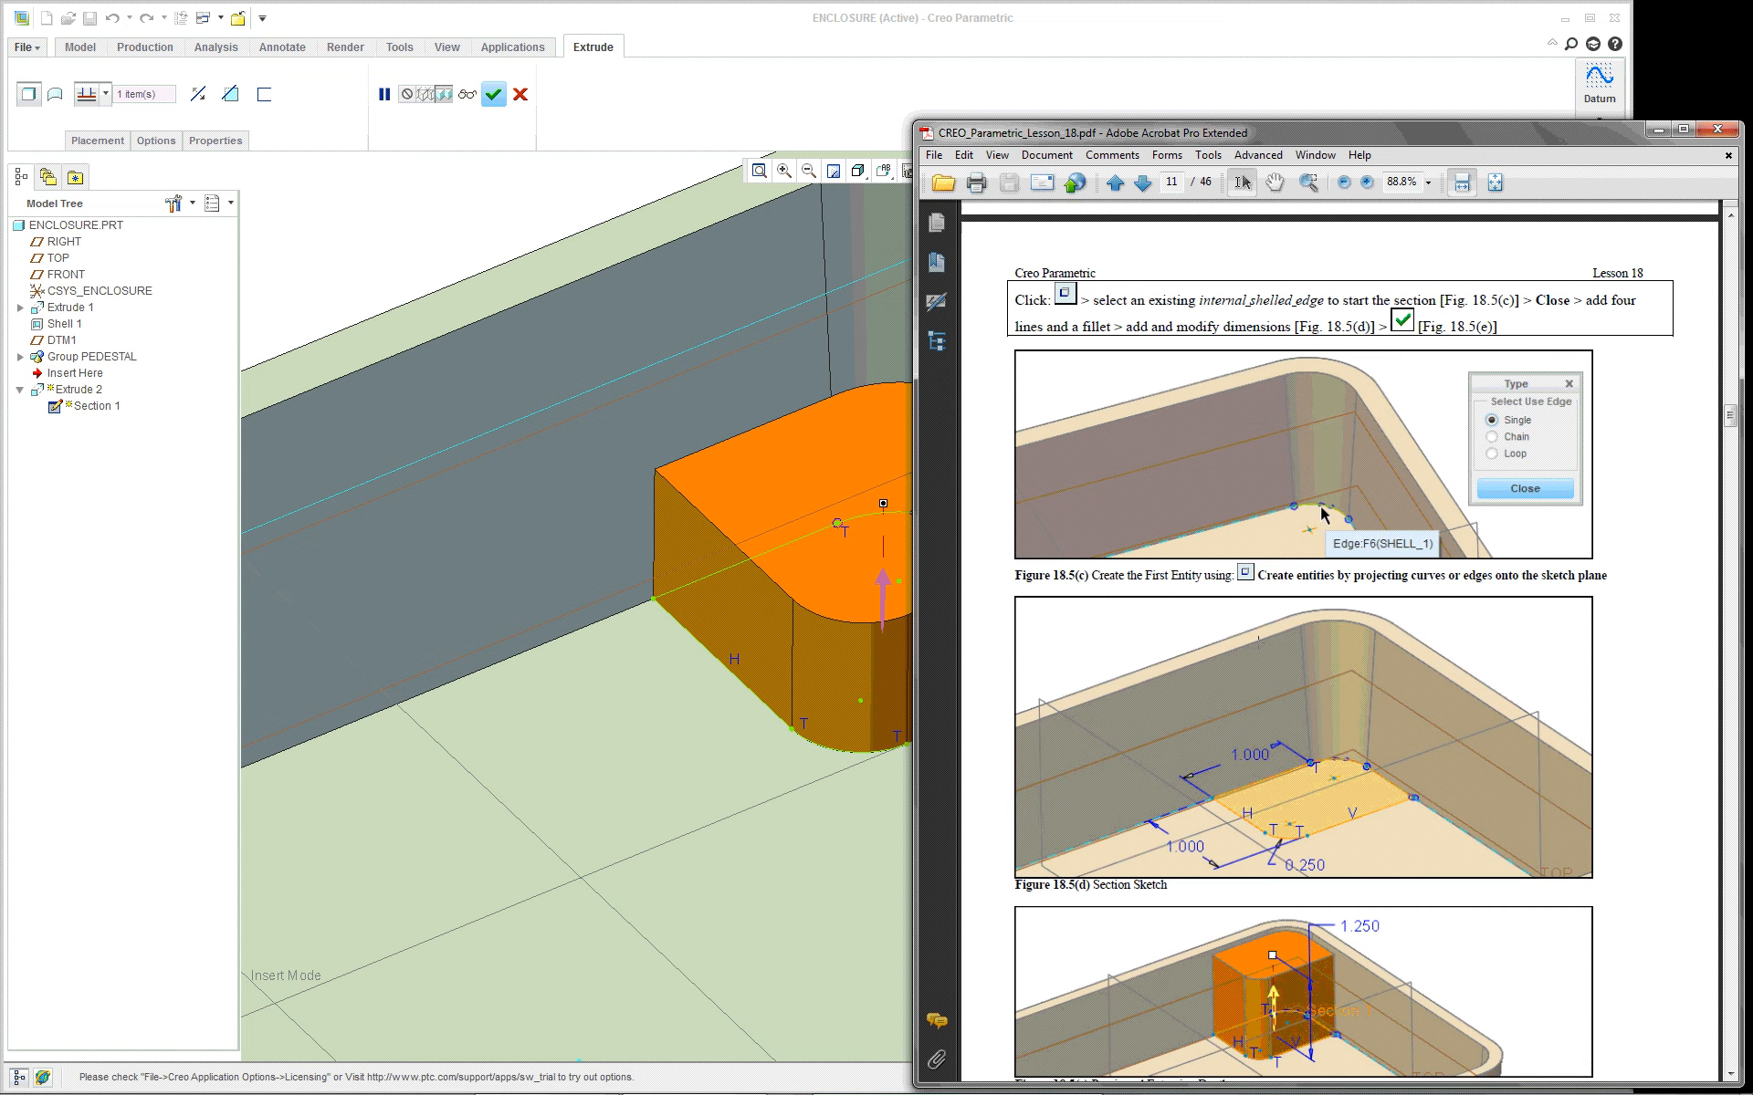
scroll(1258, 641, down, 1)
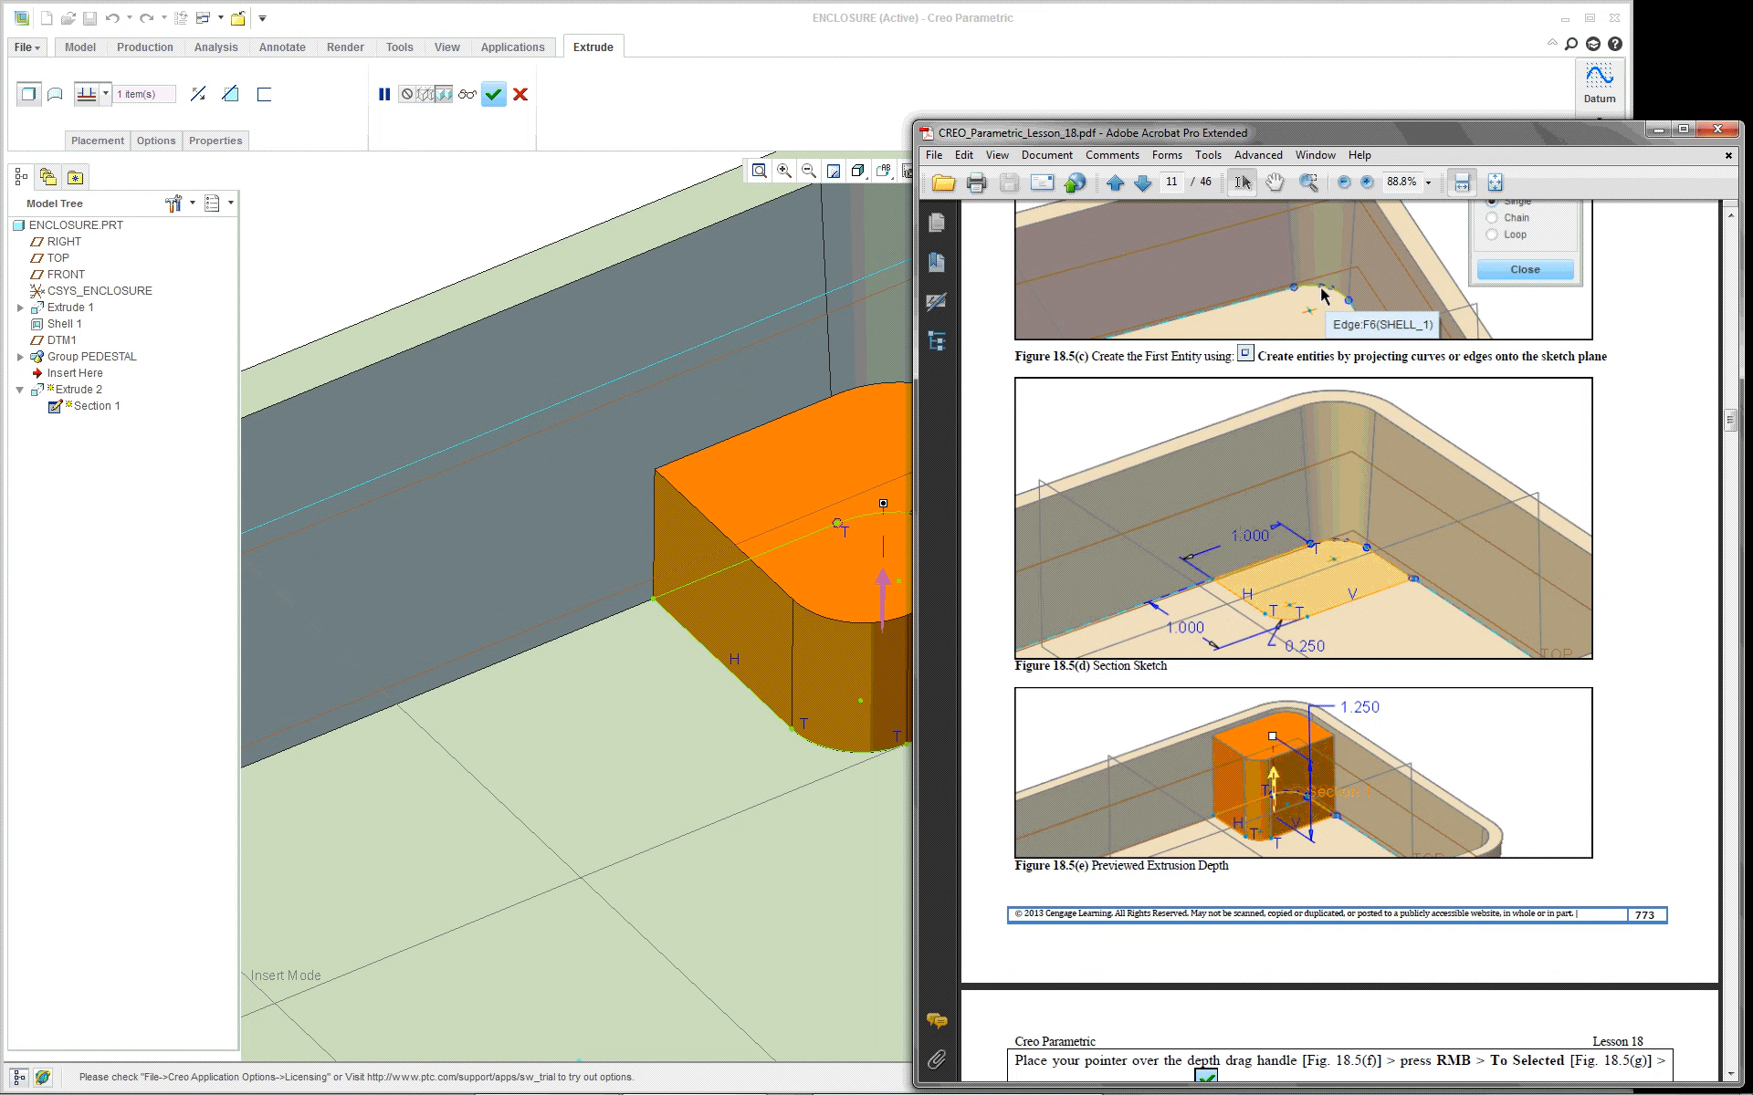
scroll(1617, 518, down, 20)
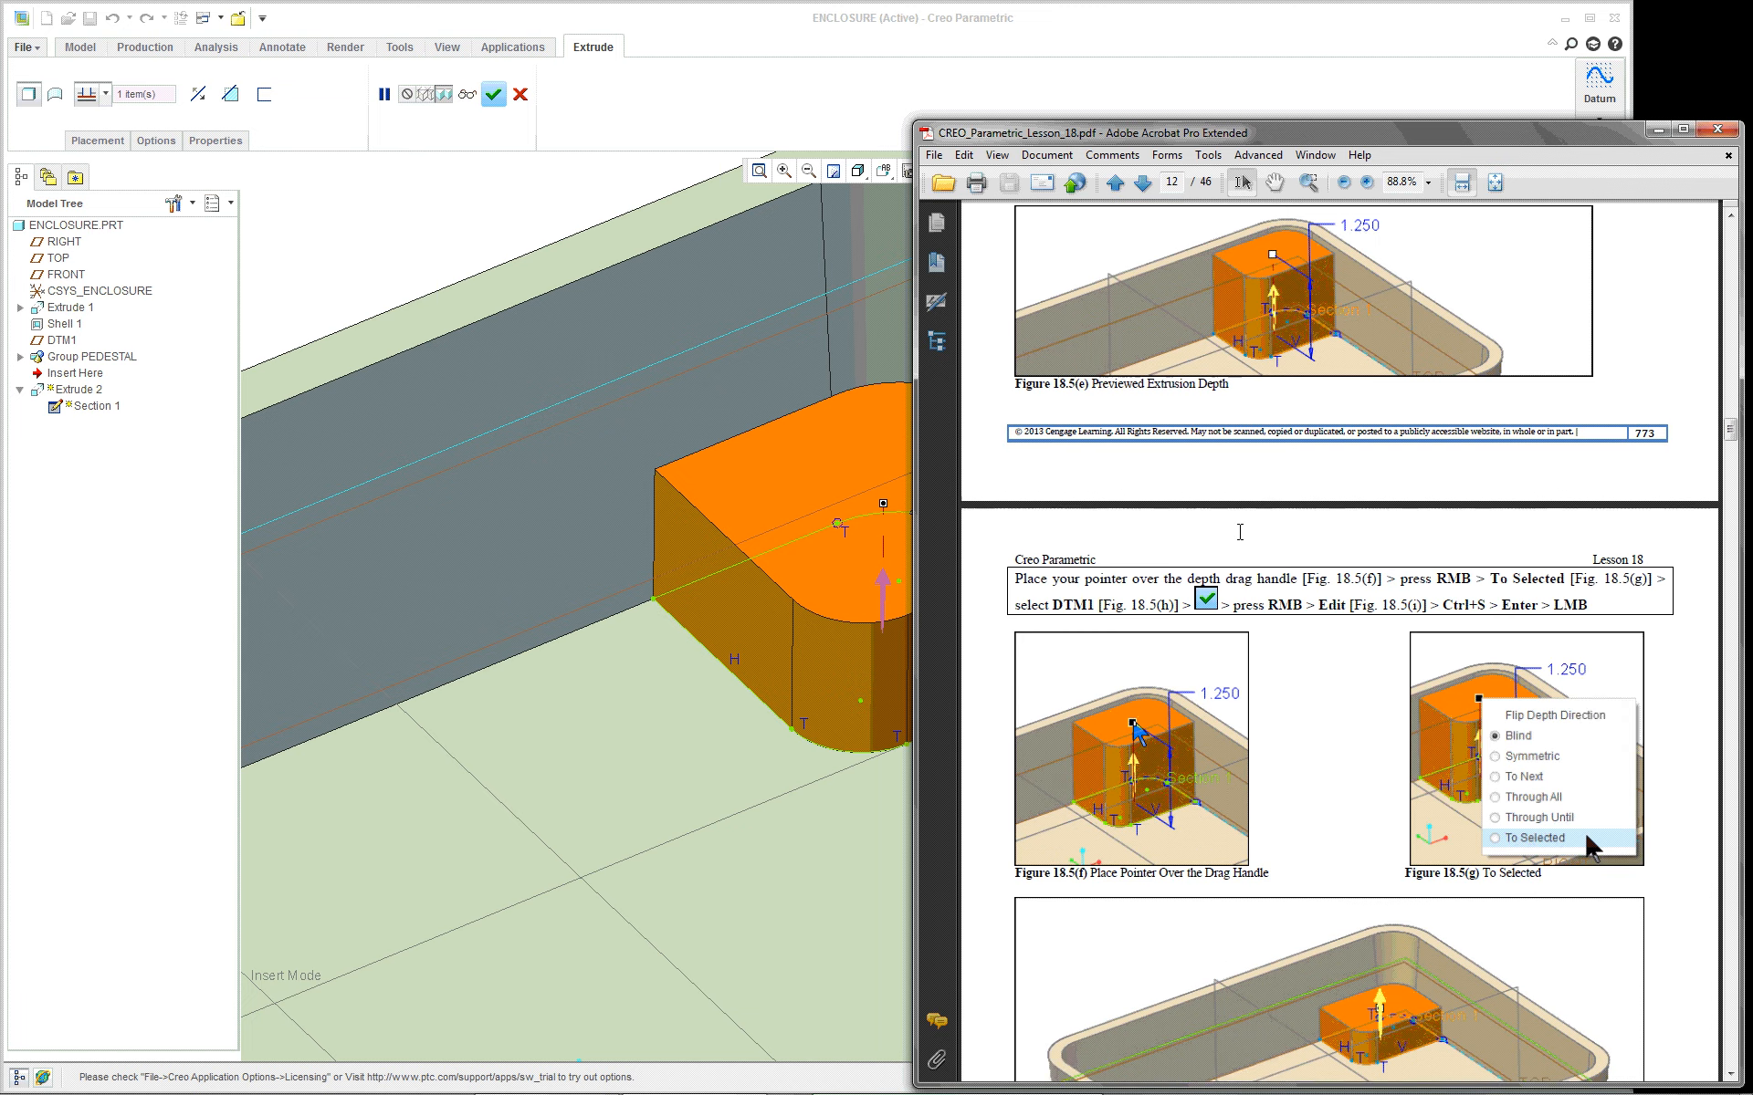
scroll(1240, 533, down, 20)
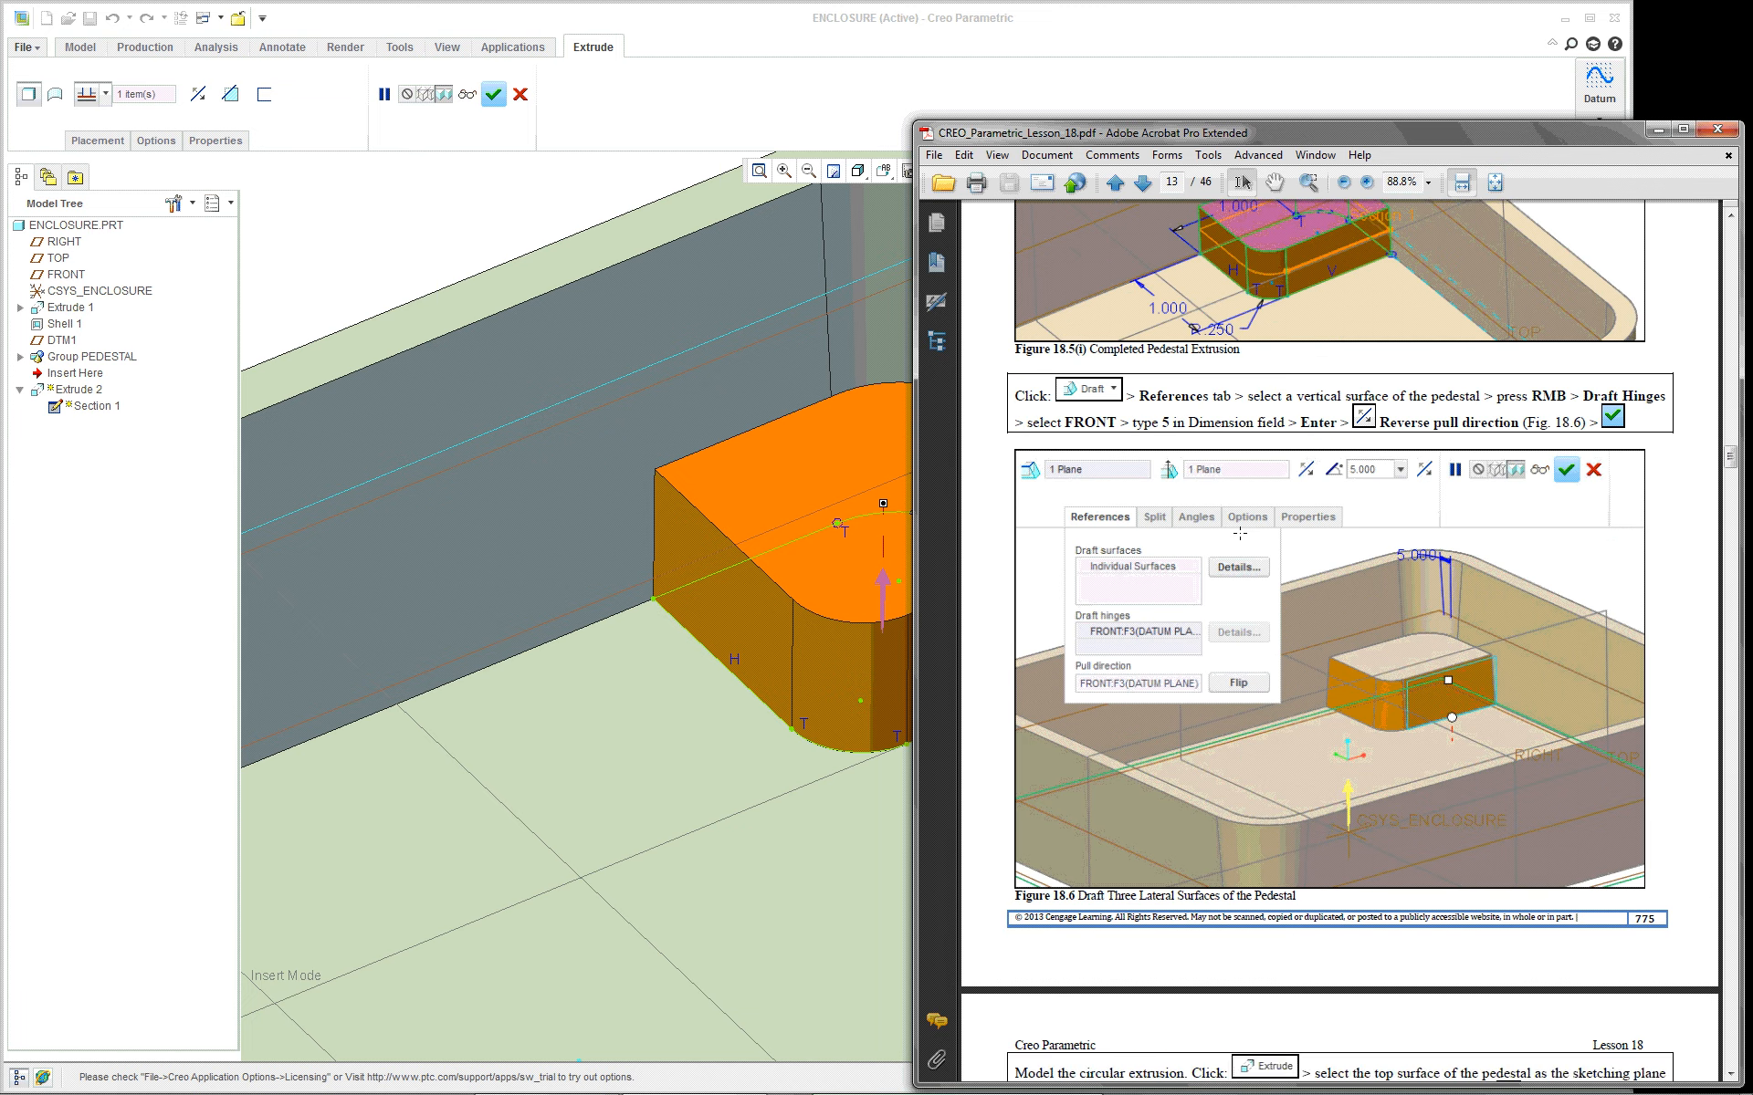
scroll(1240, 533, down, 18)
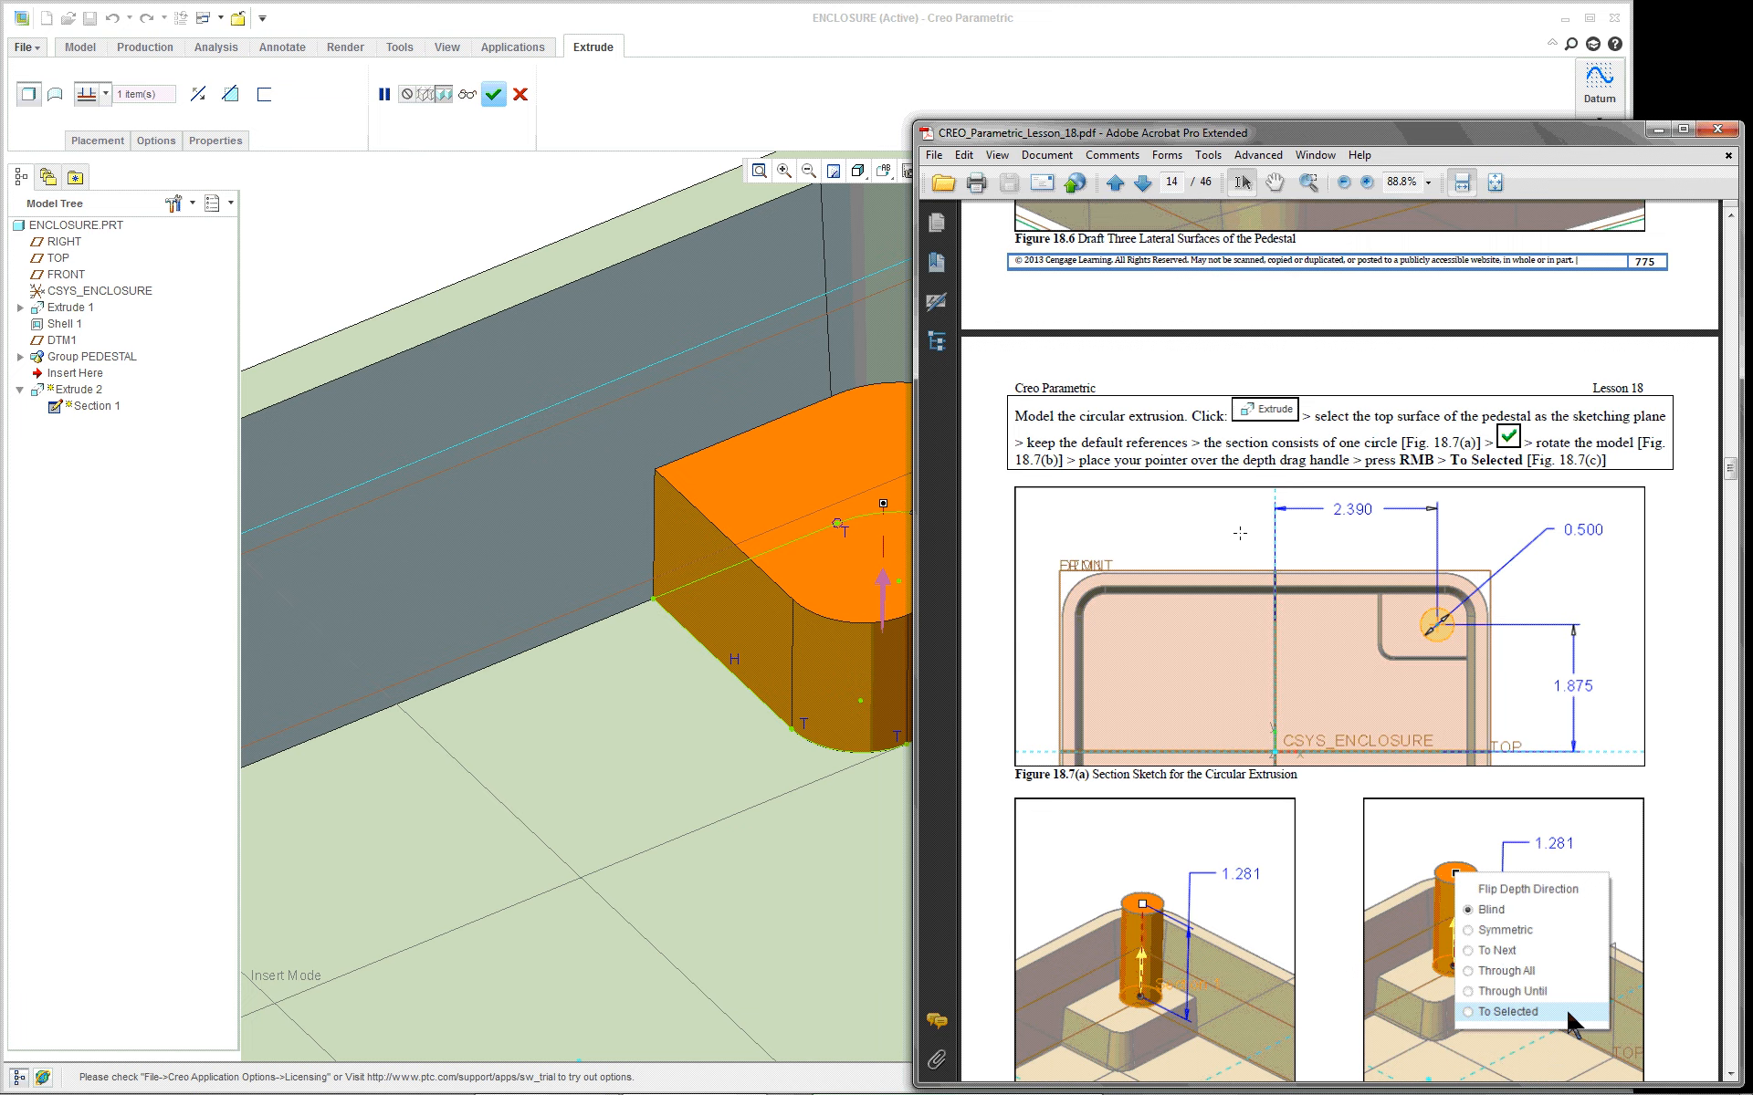
scroll(1365, 524, down, 20)
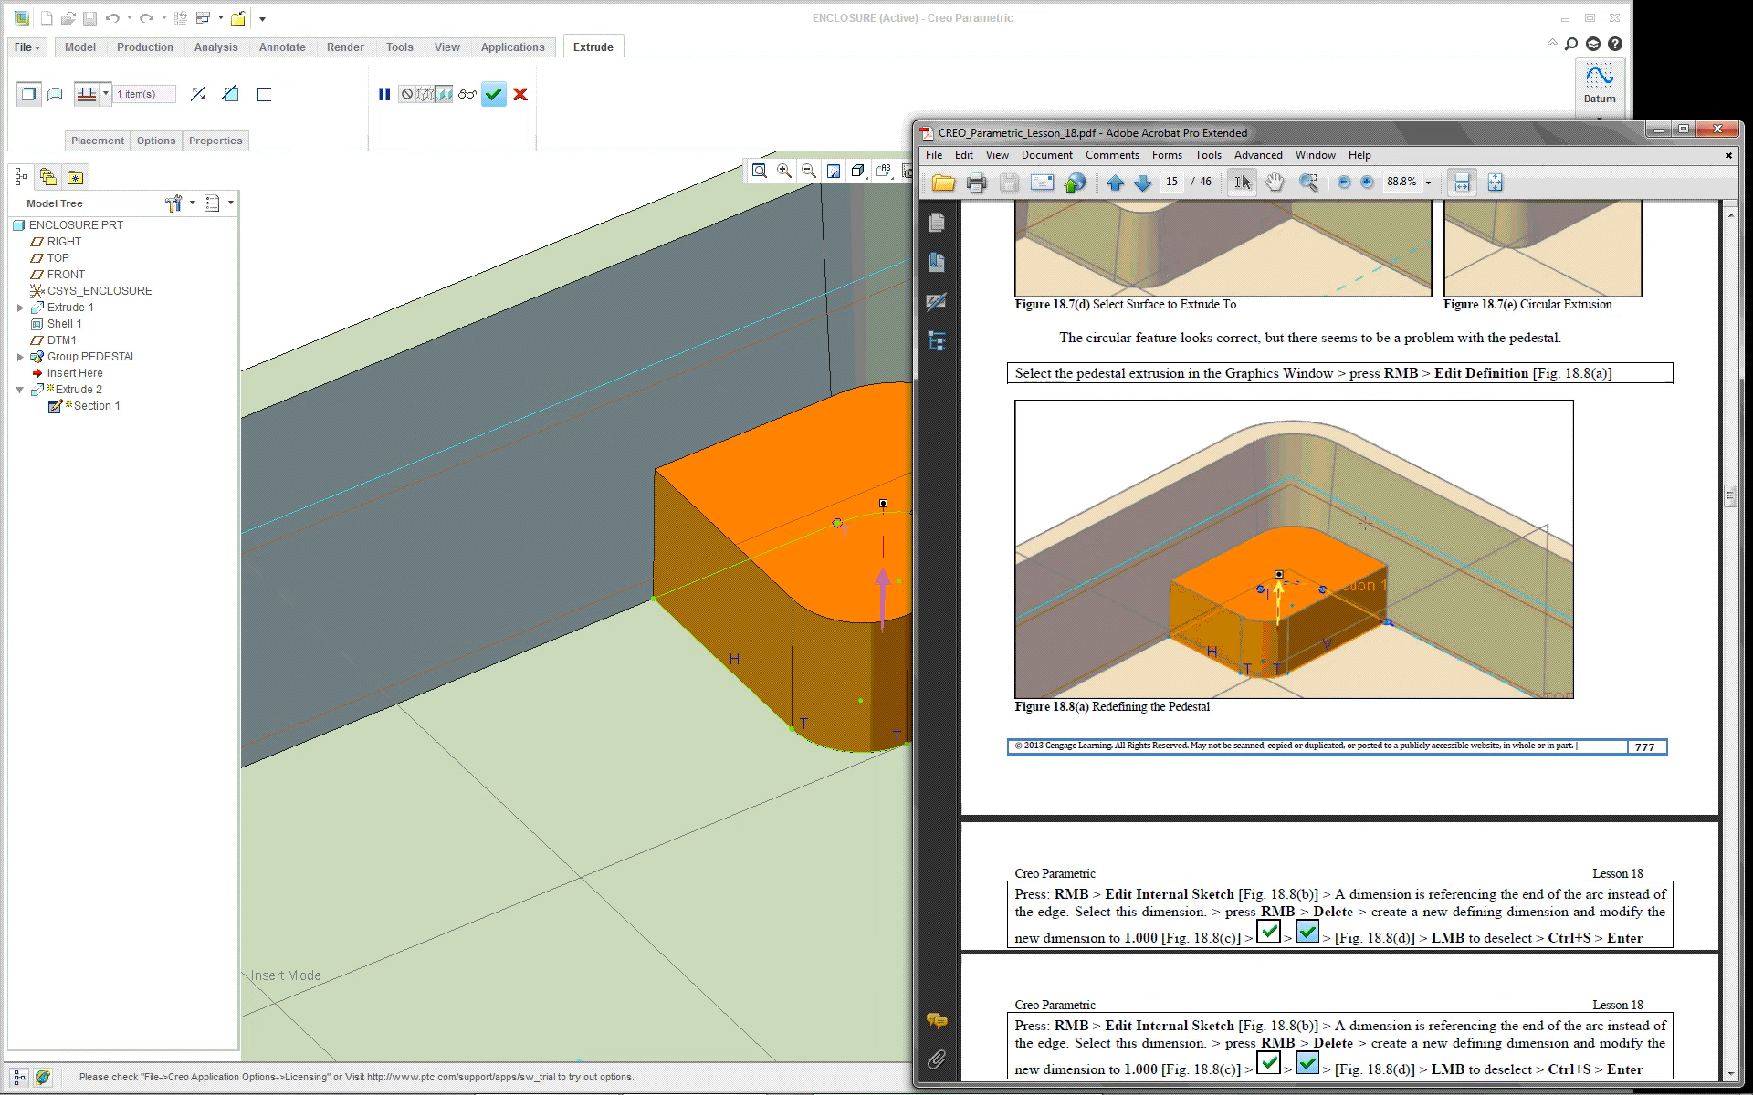
scroll(1365, 530, down, 10)
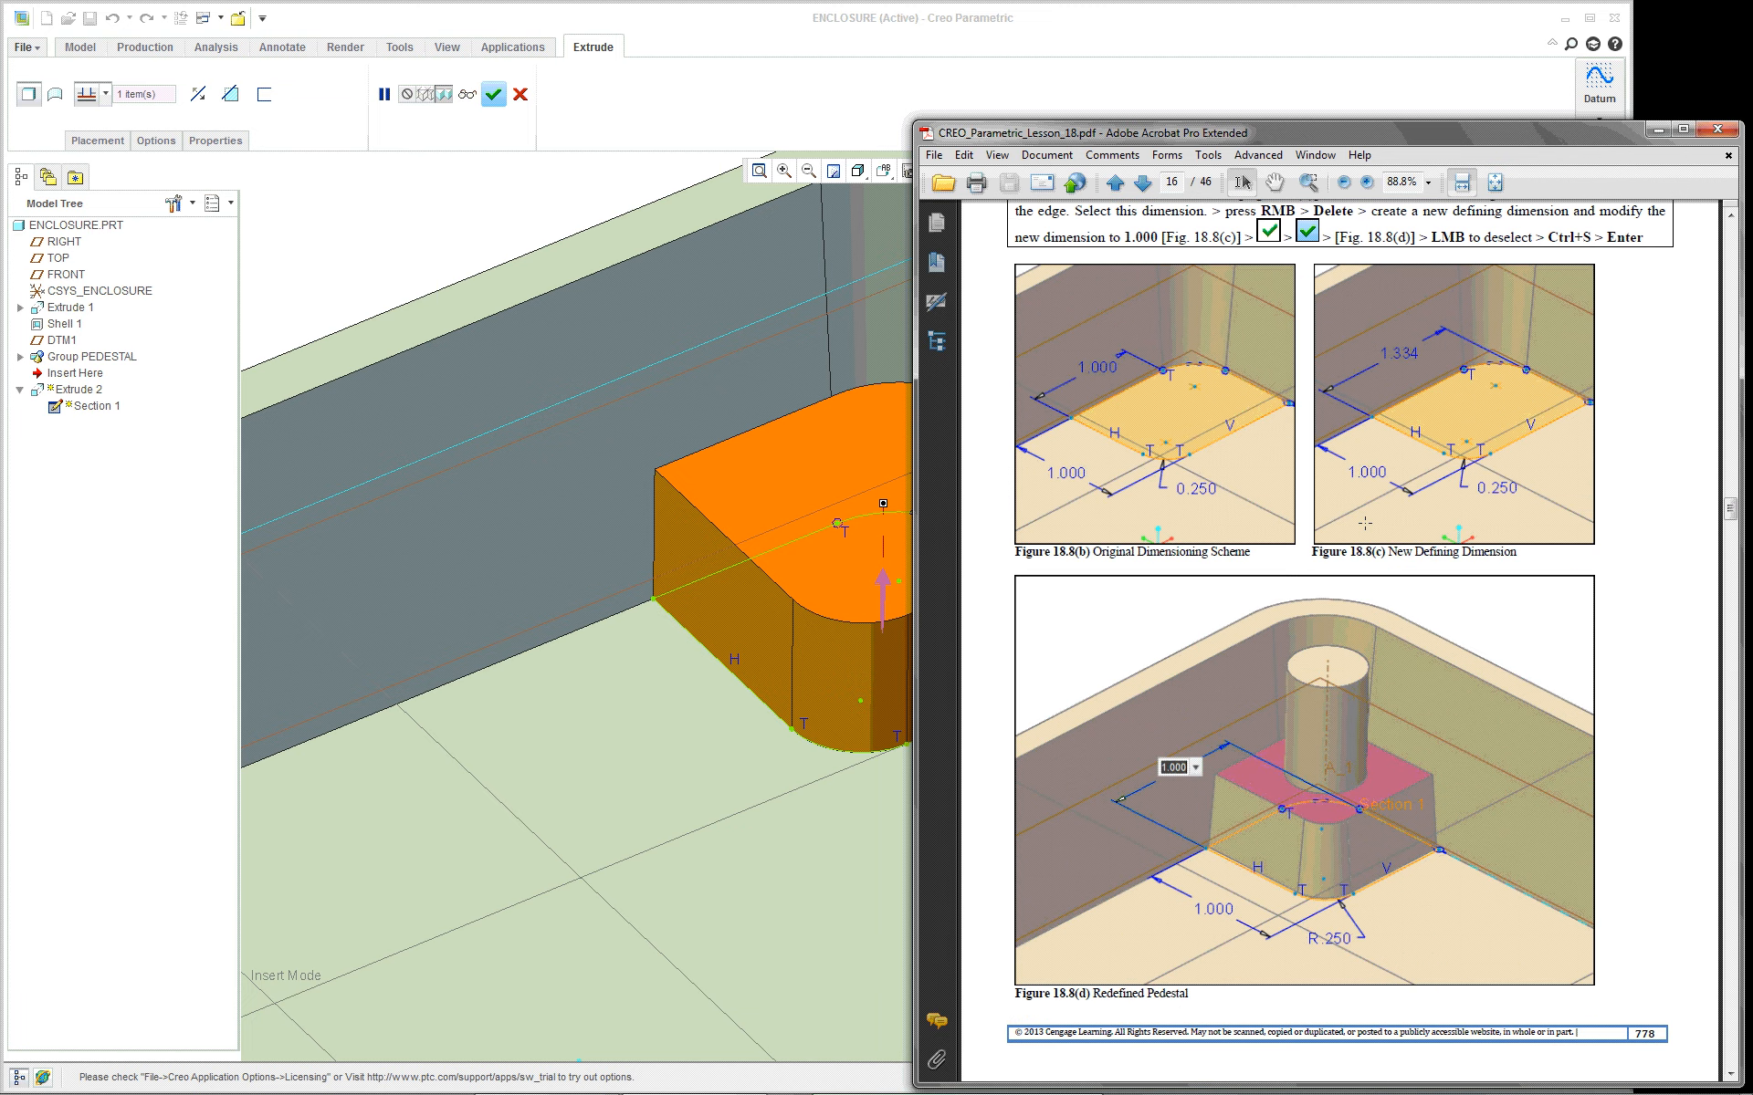
scroll(1359, 483, up, 2)
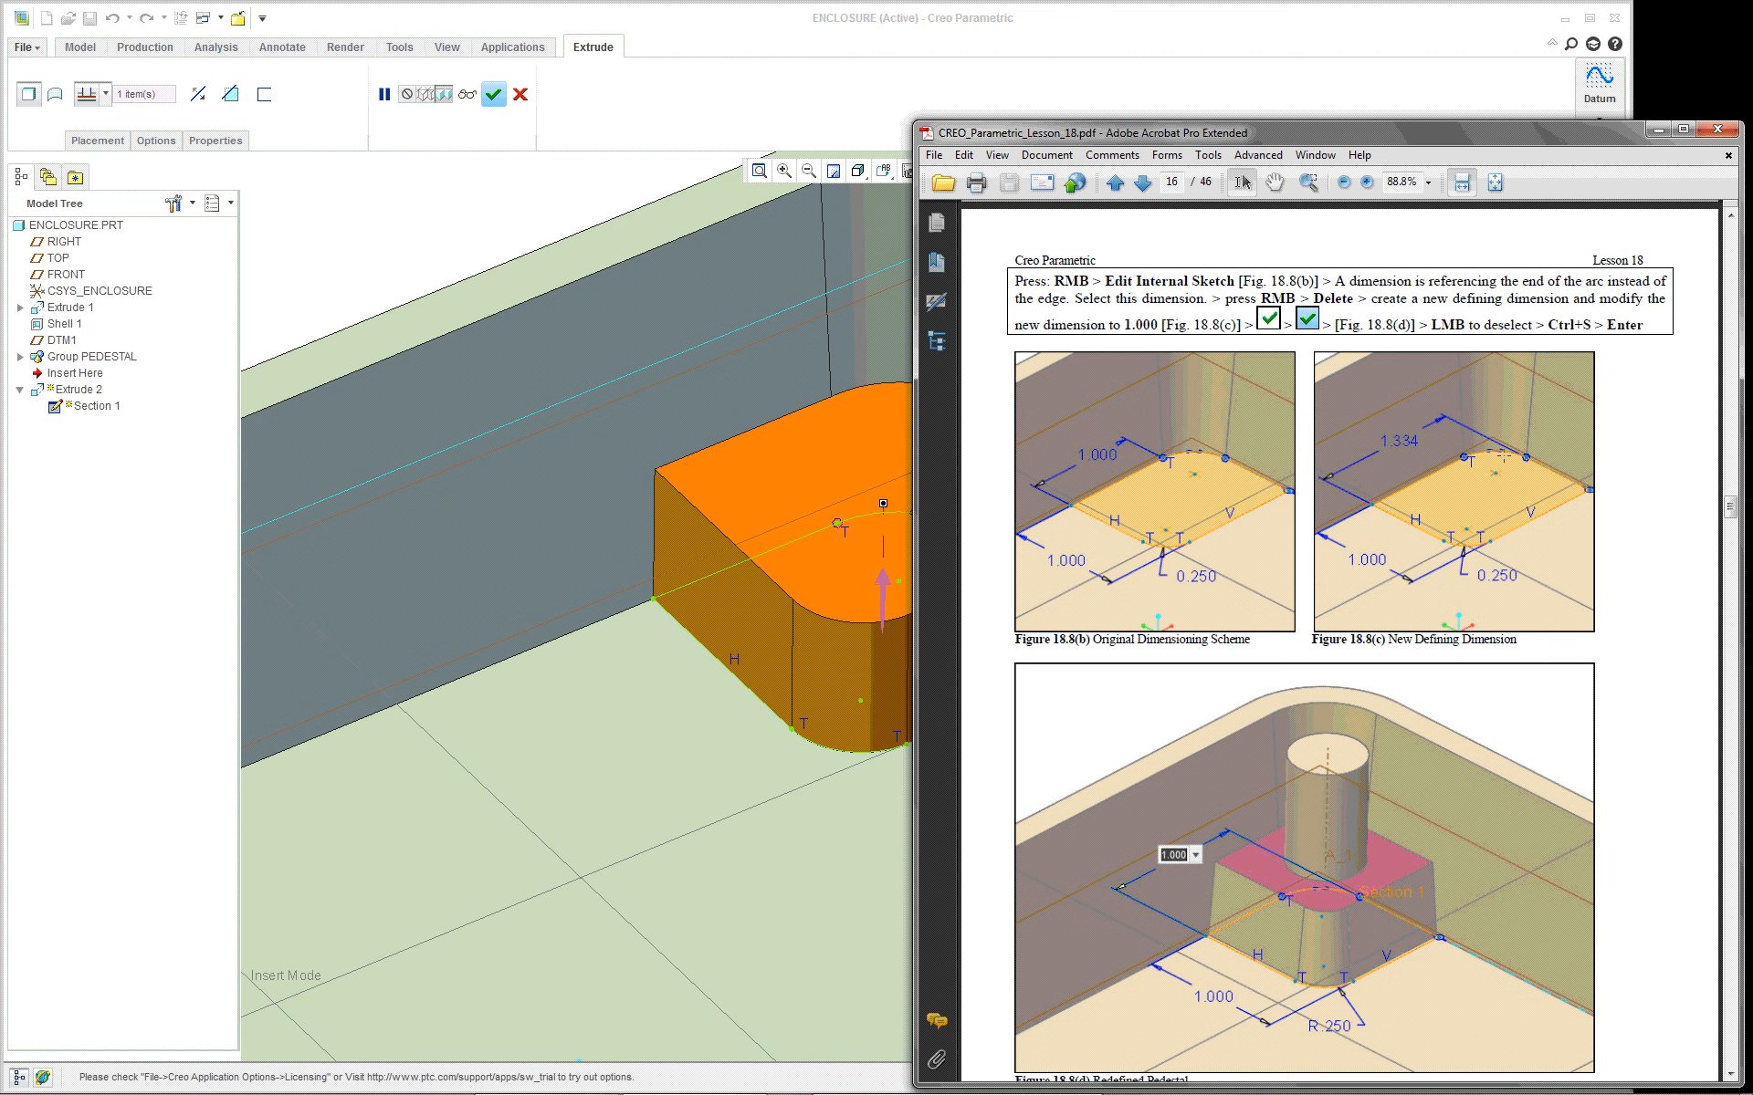
scroll(1443, 497, down, 3)
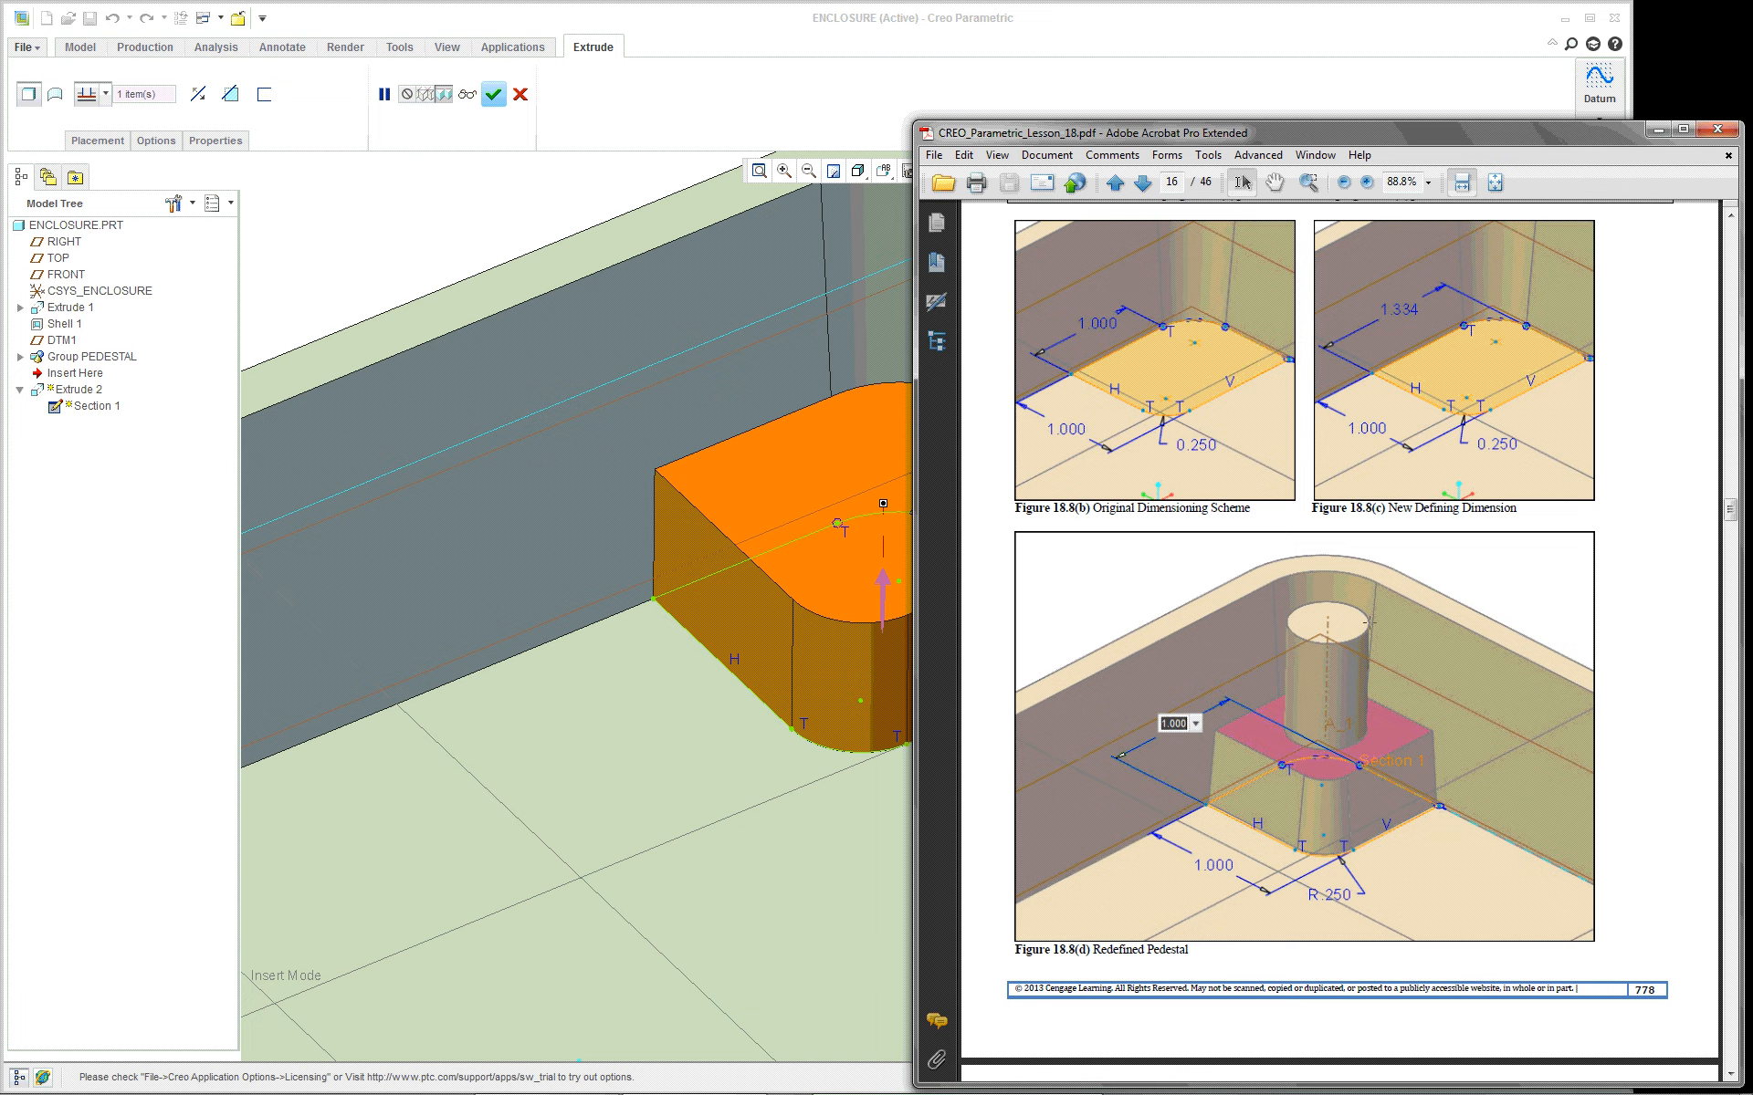
scroll(1369, 622, up, 20)
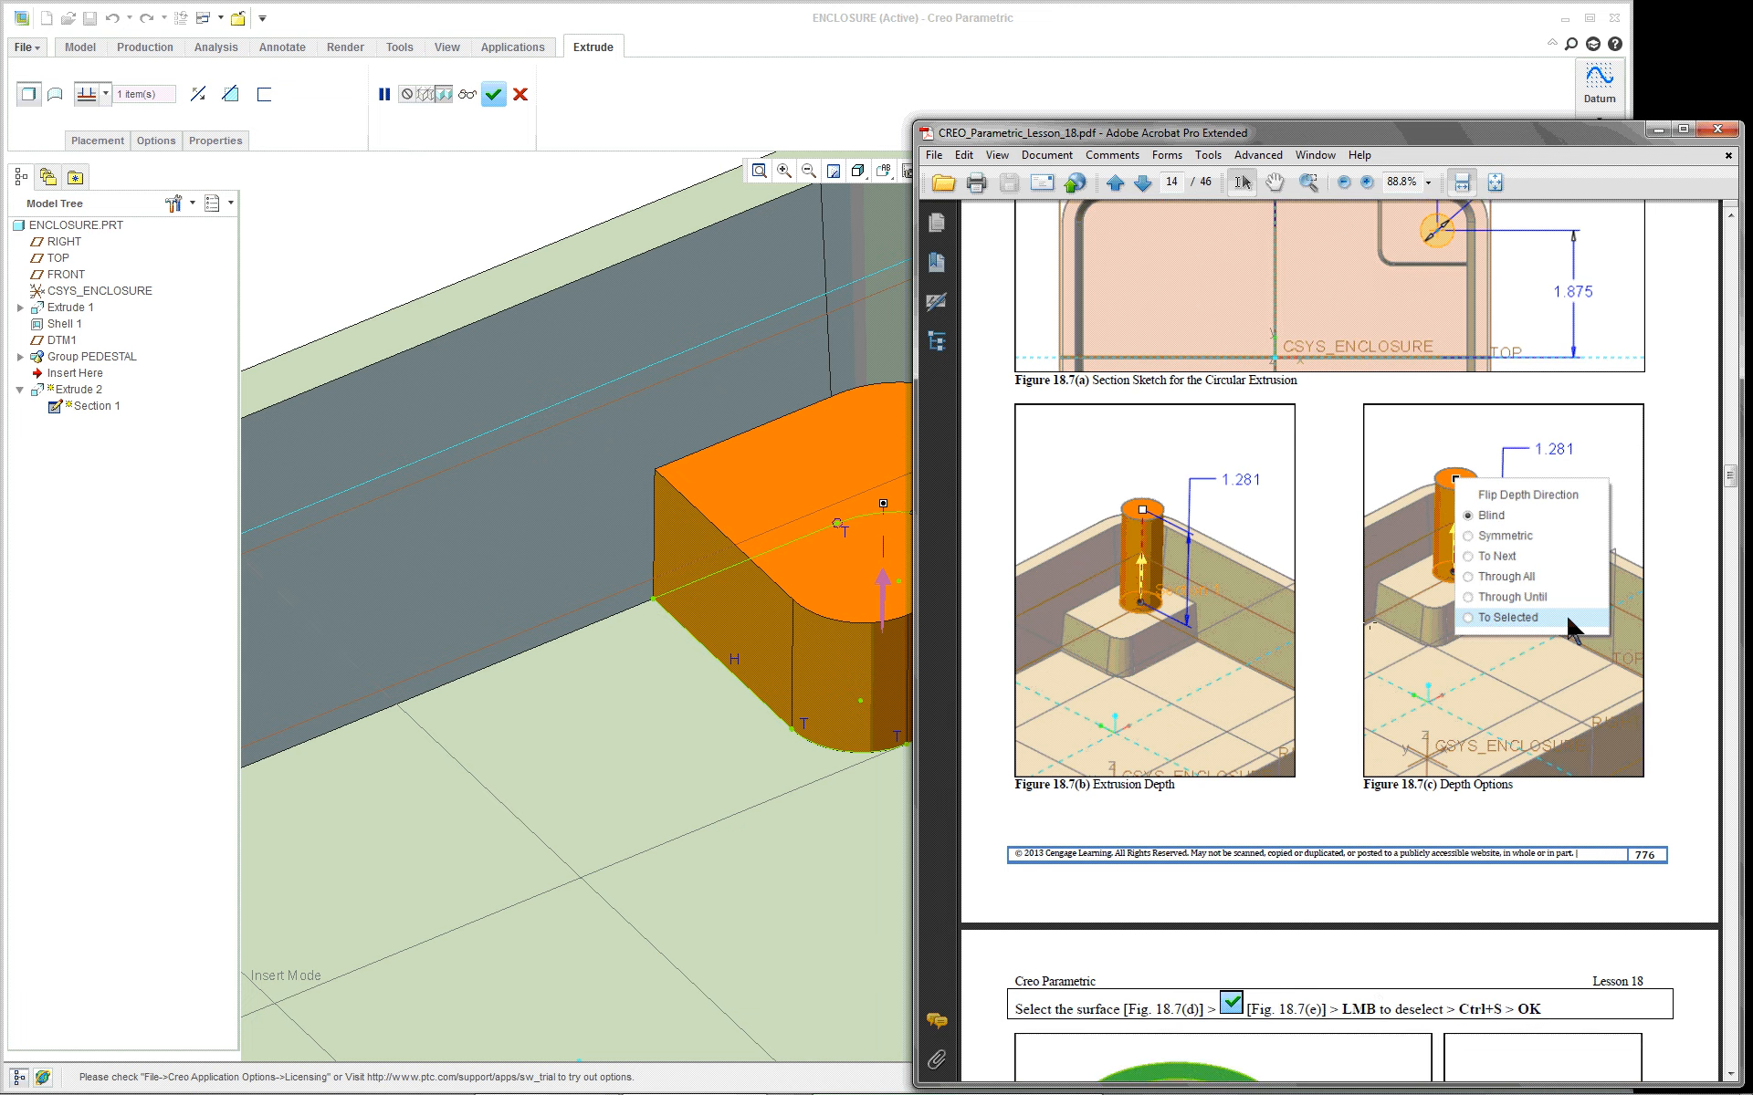
scroll(1369, 623, up, 1)
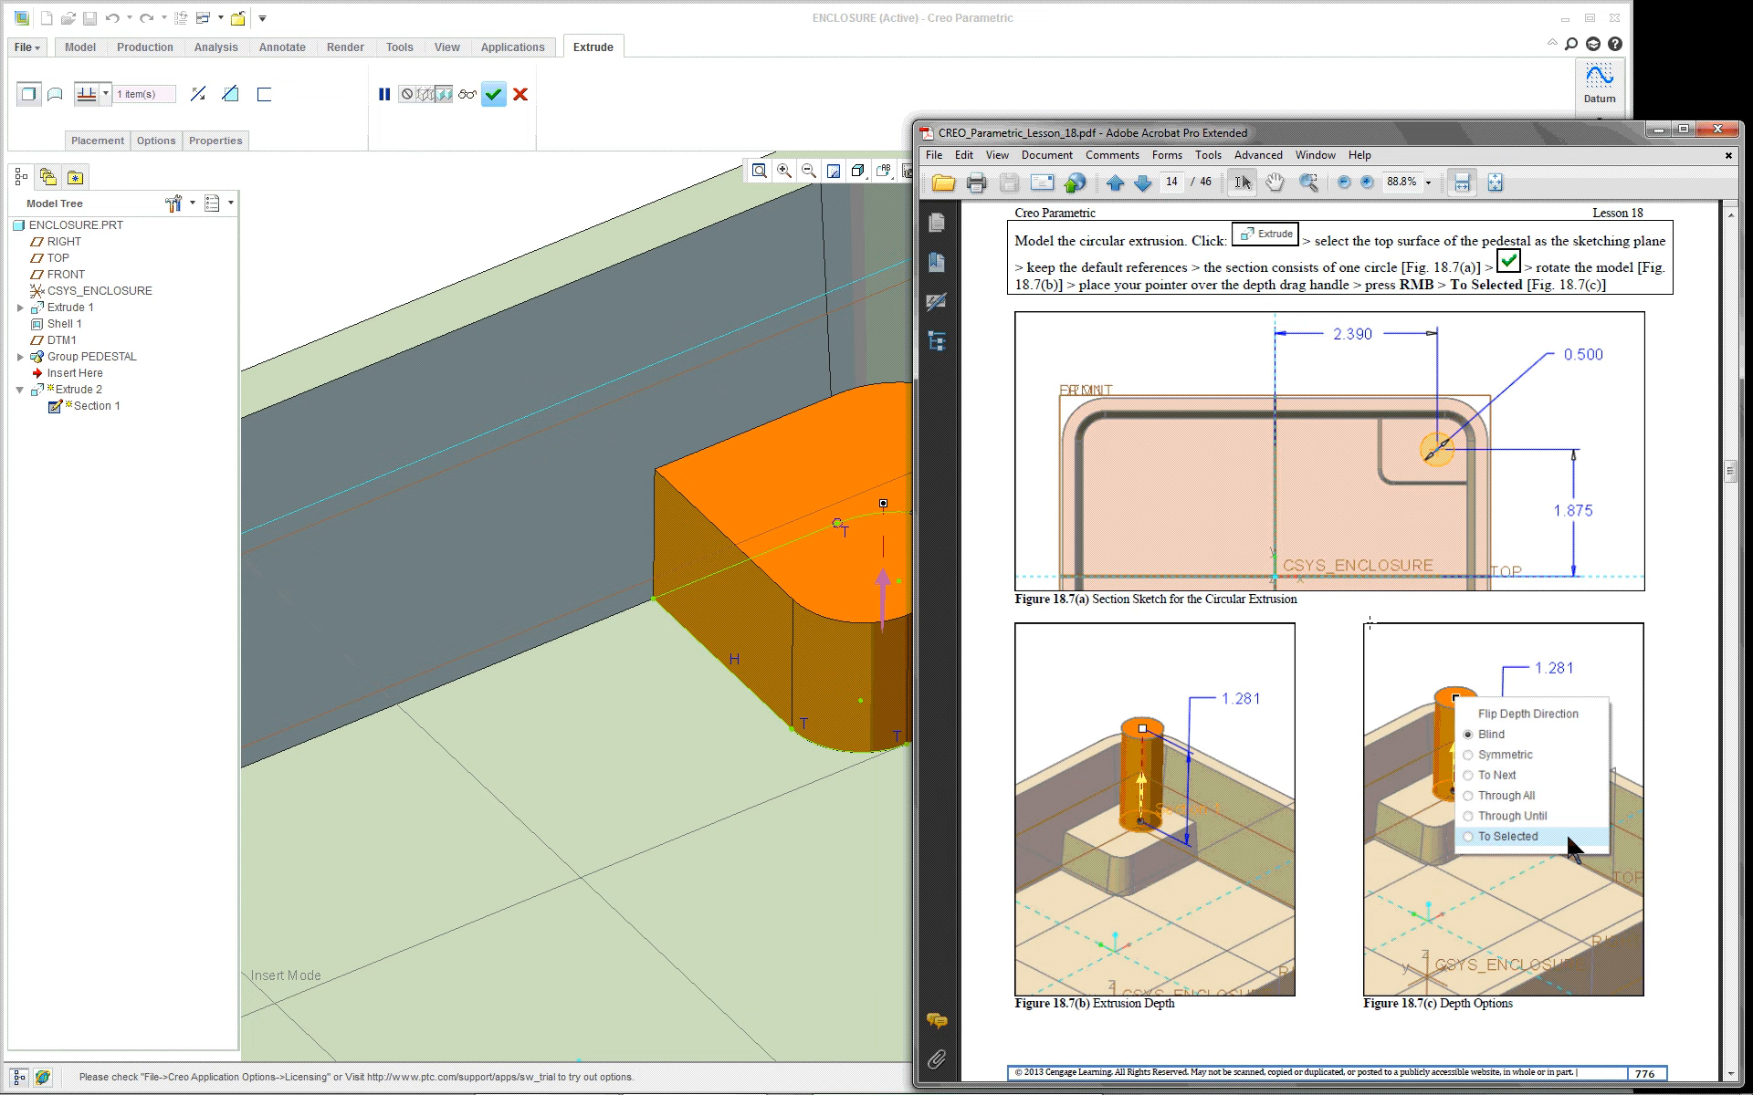
Switch to Creo Parametric, examine the pedestal extrusion's internal sketch in 2D orientation, and accept the sketch and Extrude 2 without changes
click(467, 211)
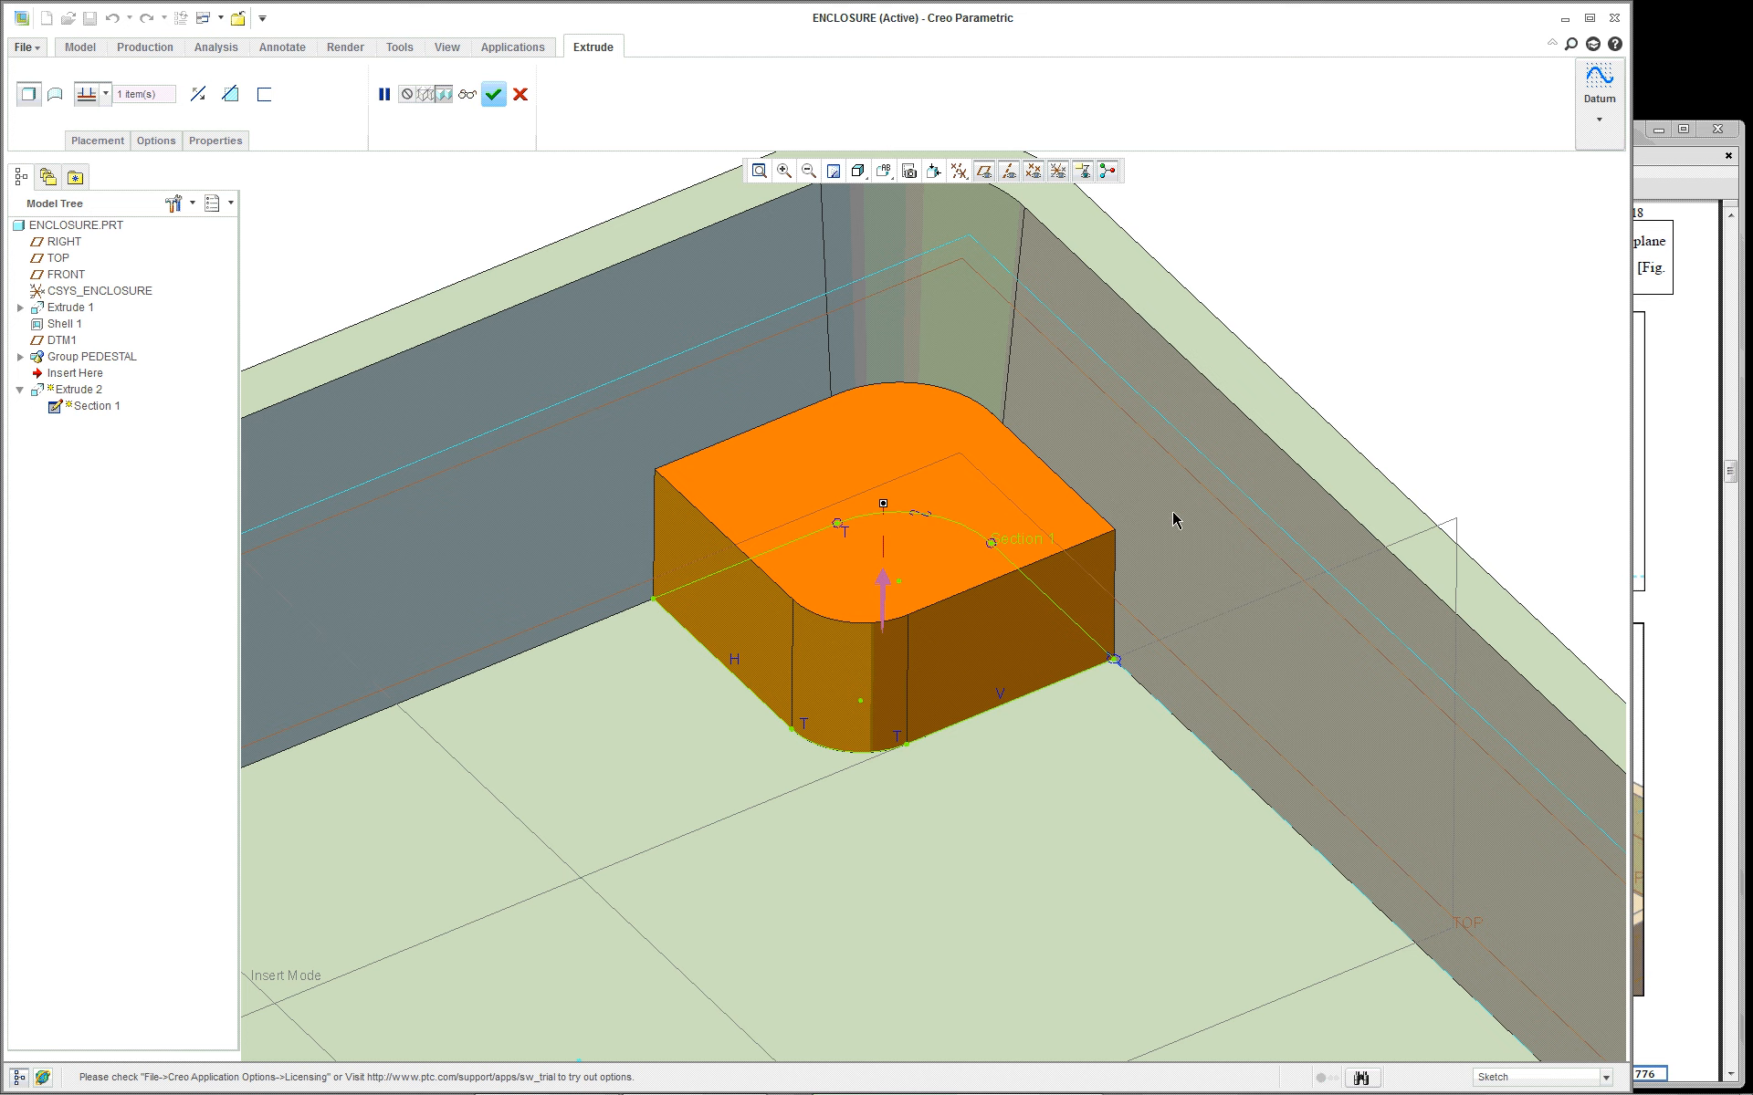
scroll(641, 323, up, 2)
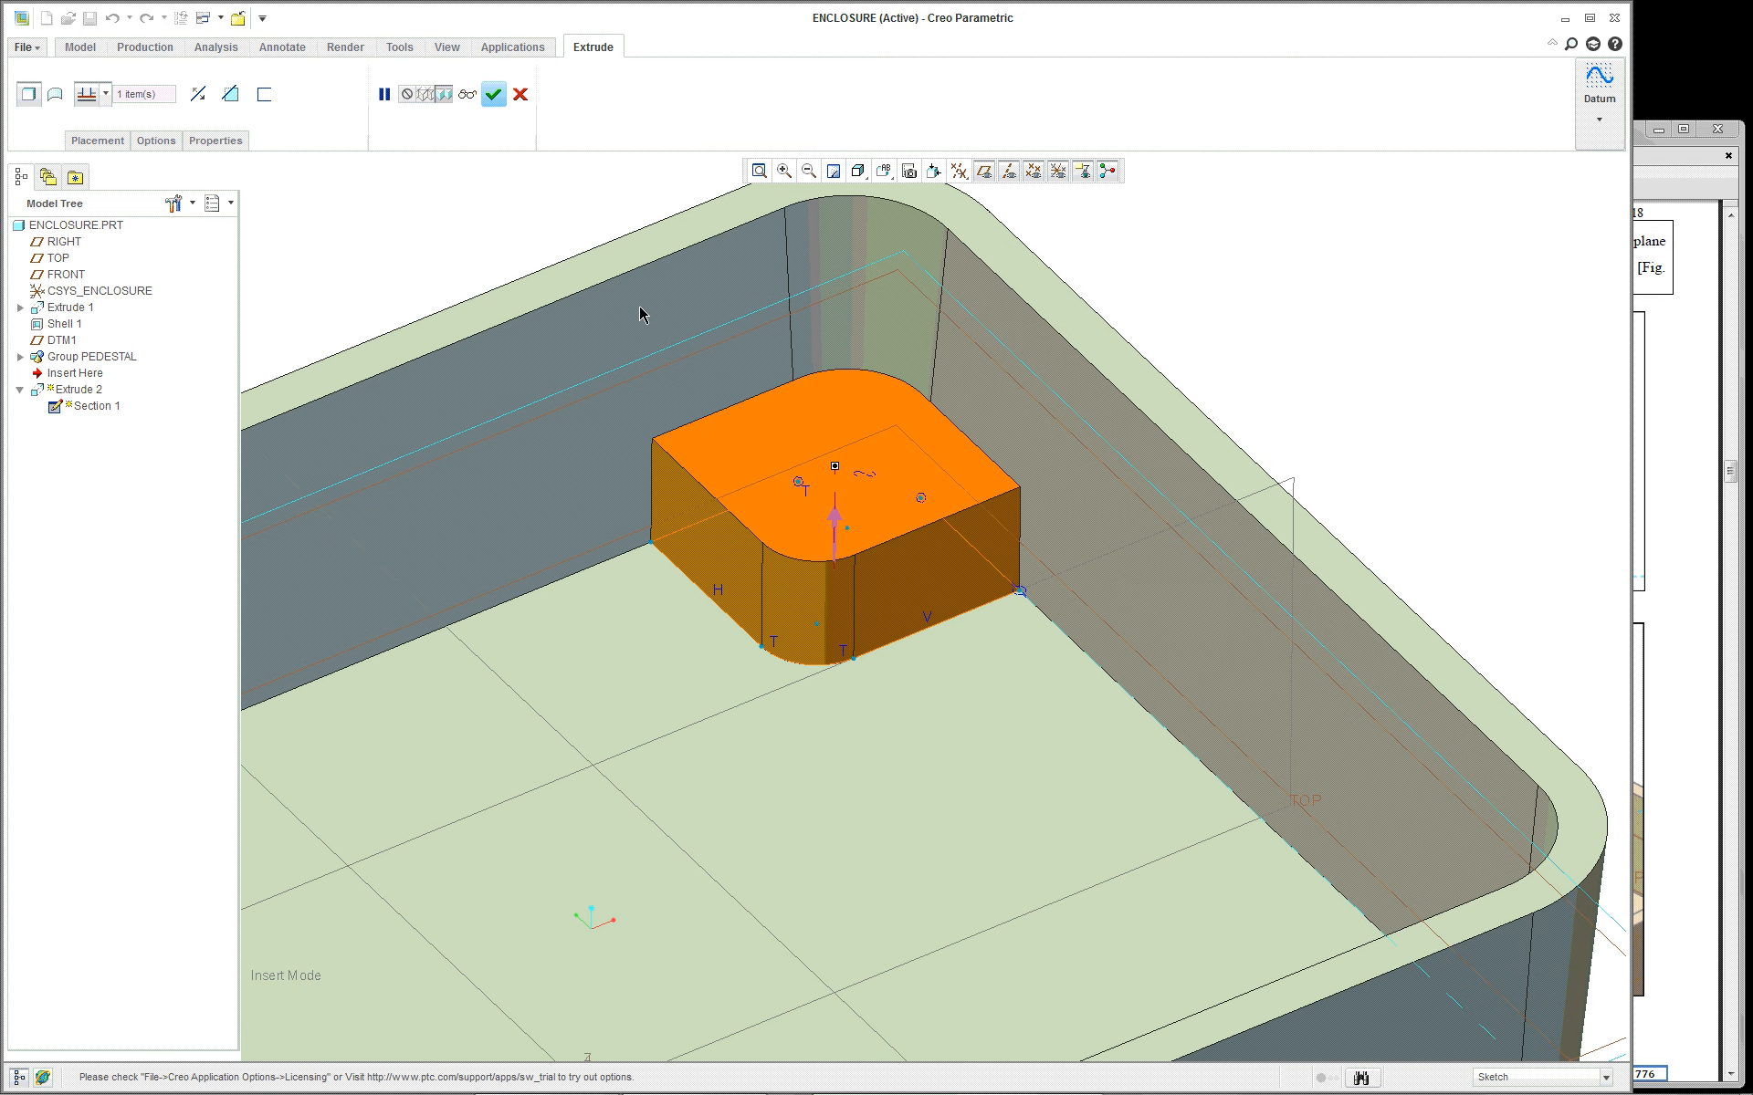
right_click(337, 235)
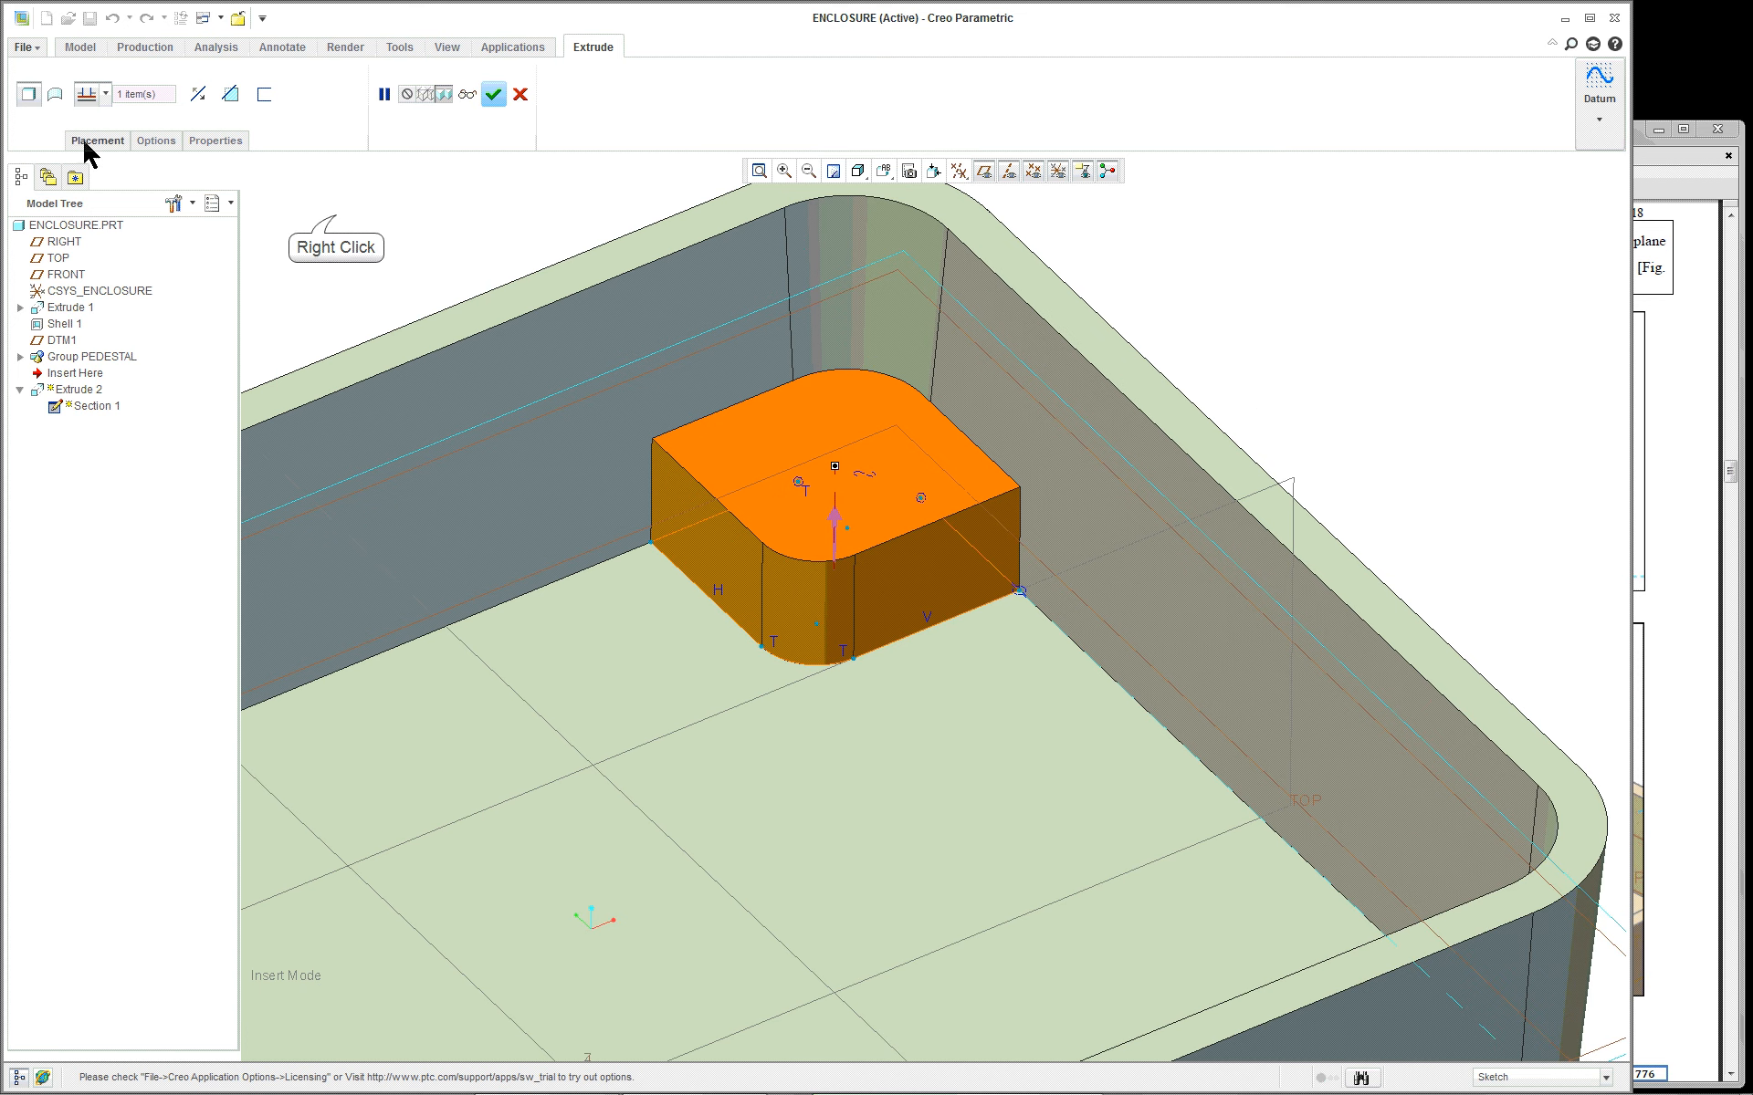
right_click(338, 221)
click(407, 285)
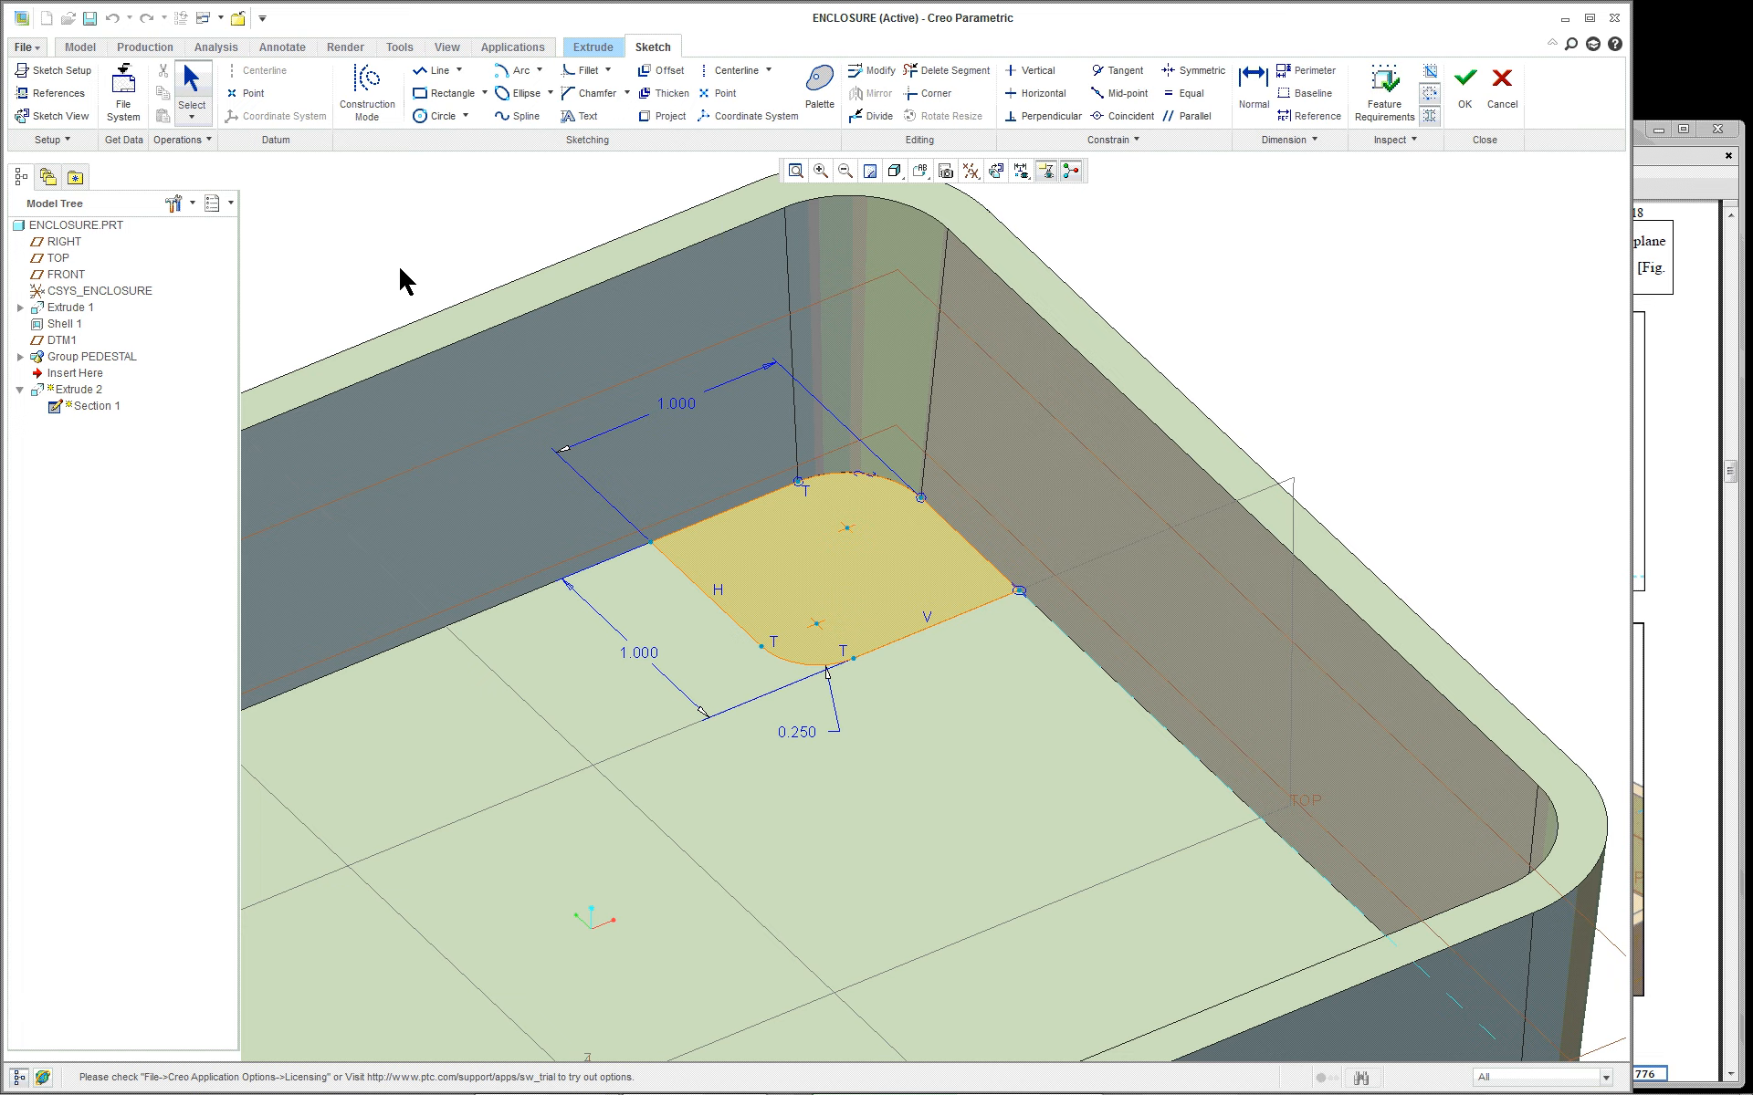
click(78, 115)
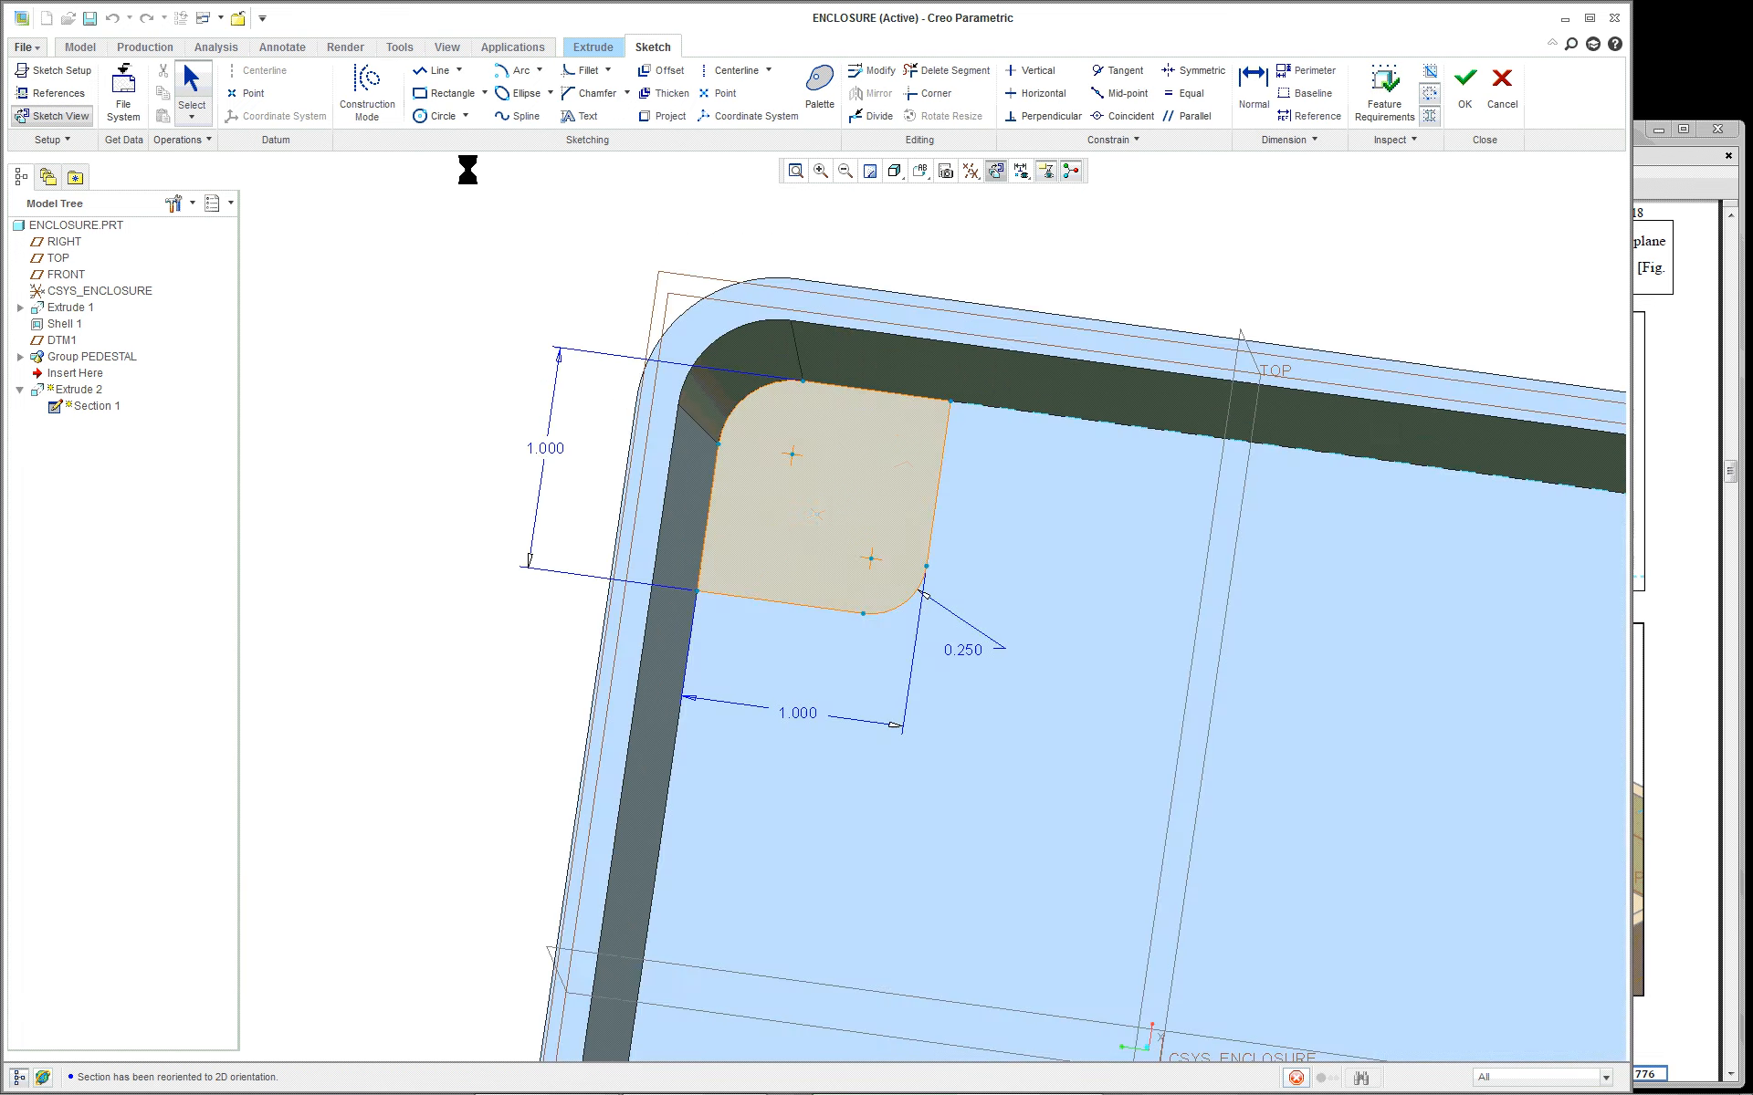
scroll(970, 693, up, 2)
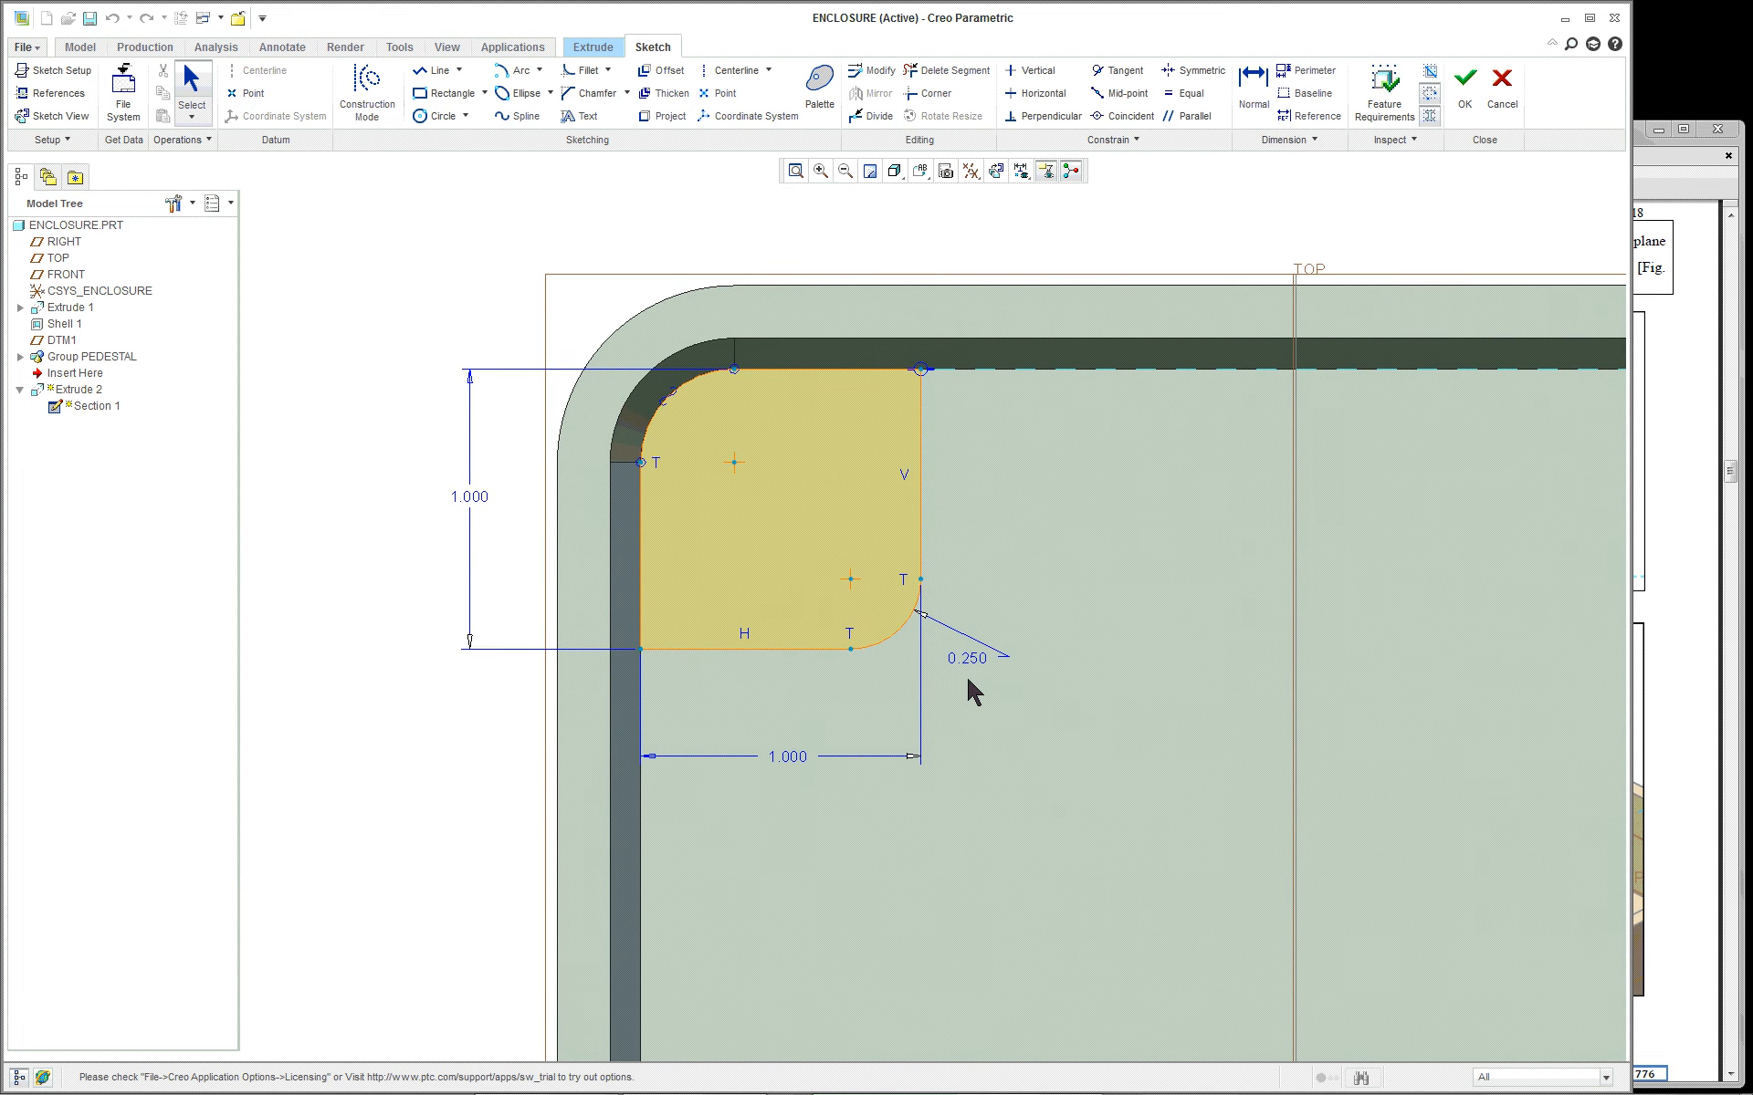
scroll(770, 629, down, 1)
scroll(776, 548, up, 1)
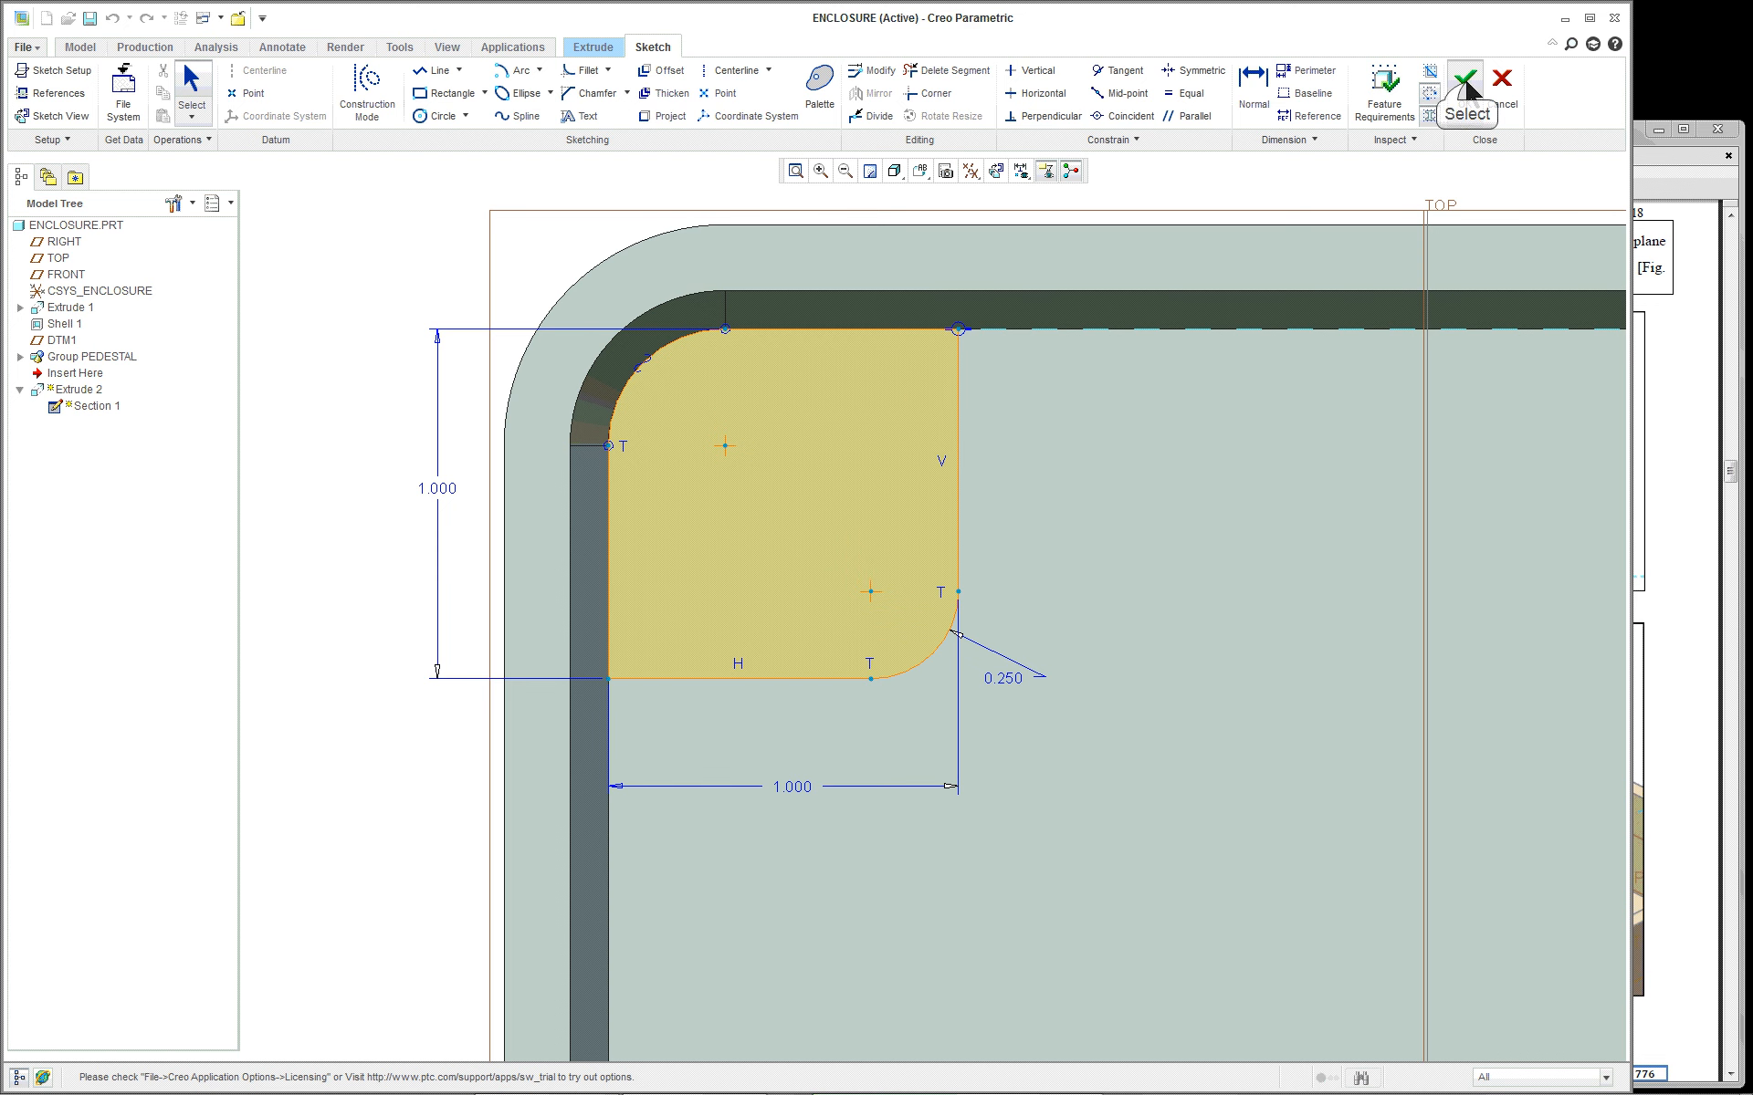
click(1463, 87)
click(493, 94)
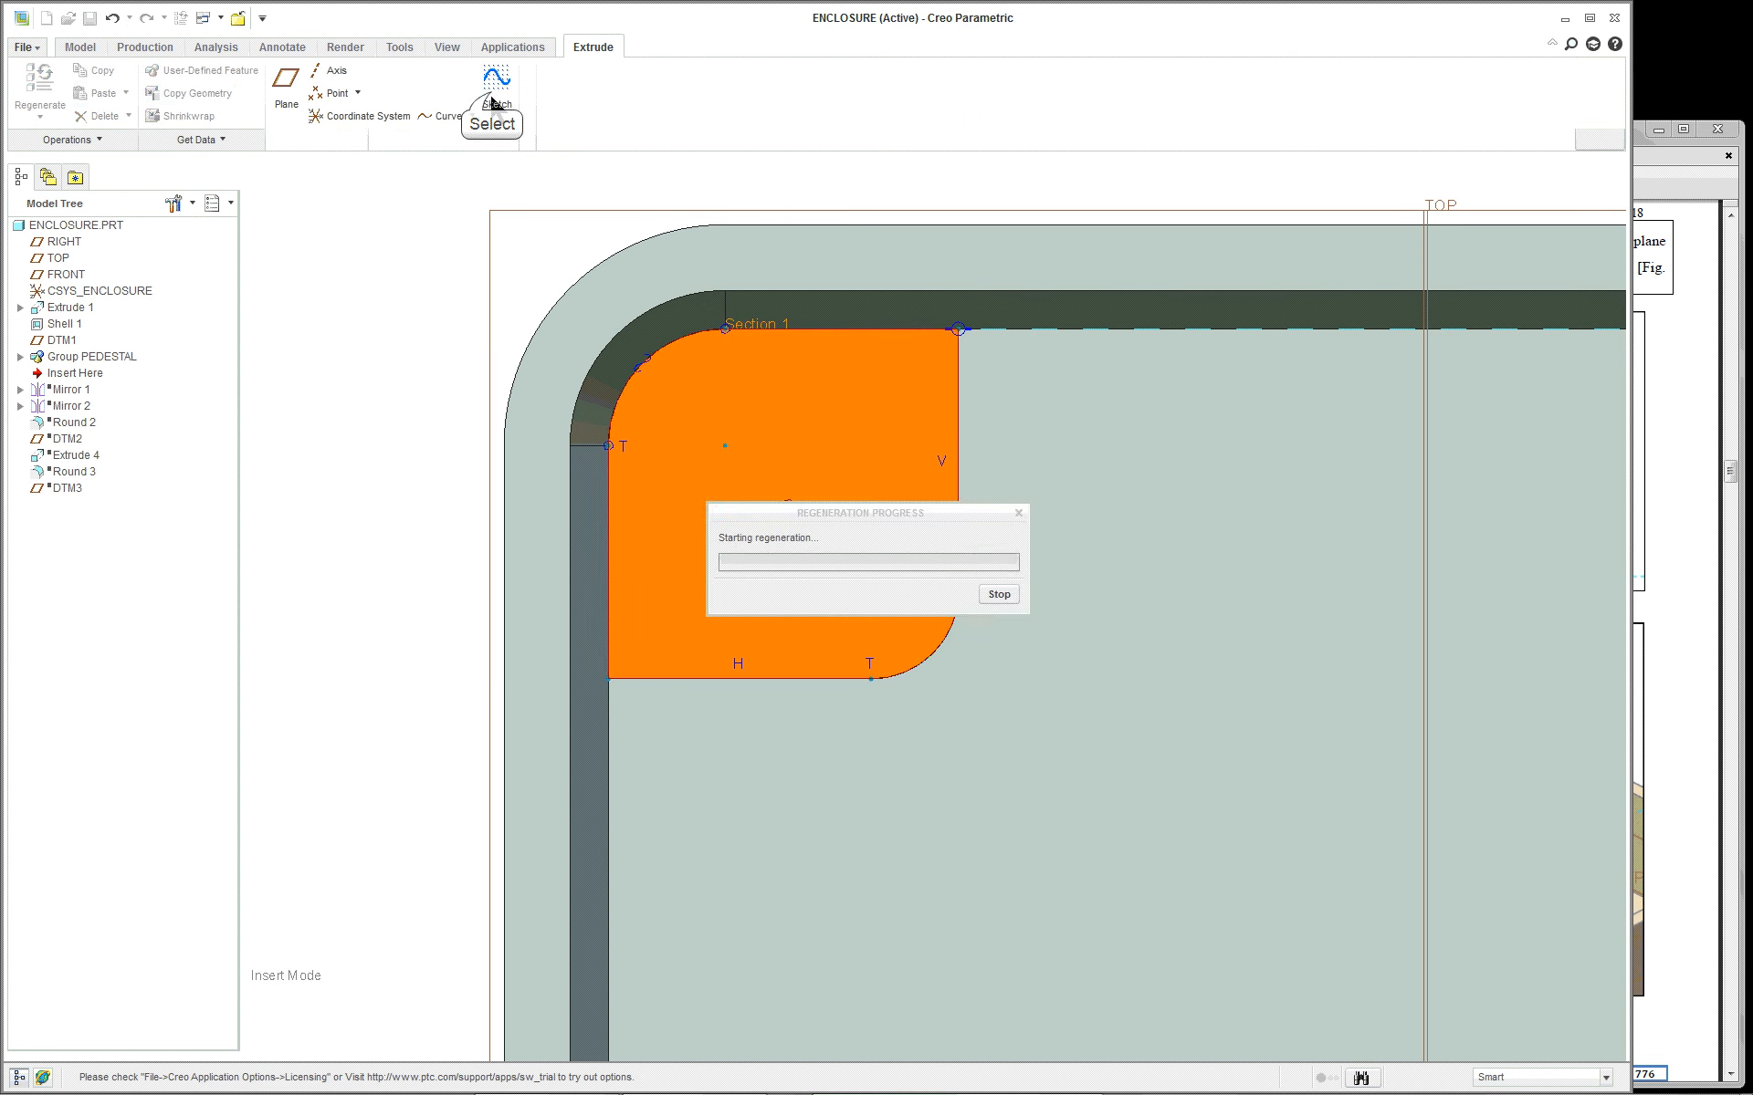
Open the definition of Draft 1 in the PEDESTAL group and examine its individual draft surfaces on the pedestal's sides
middle_drag(943, 594, 959, 481)
scroll(965, 563, up, 3)
middle_drag(1141, 743, 1031, 744)
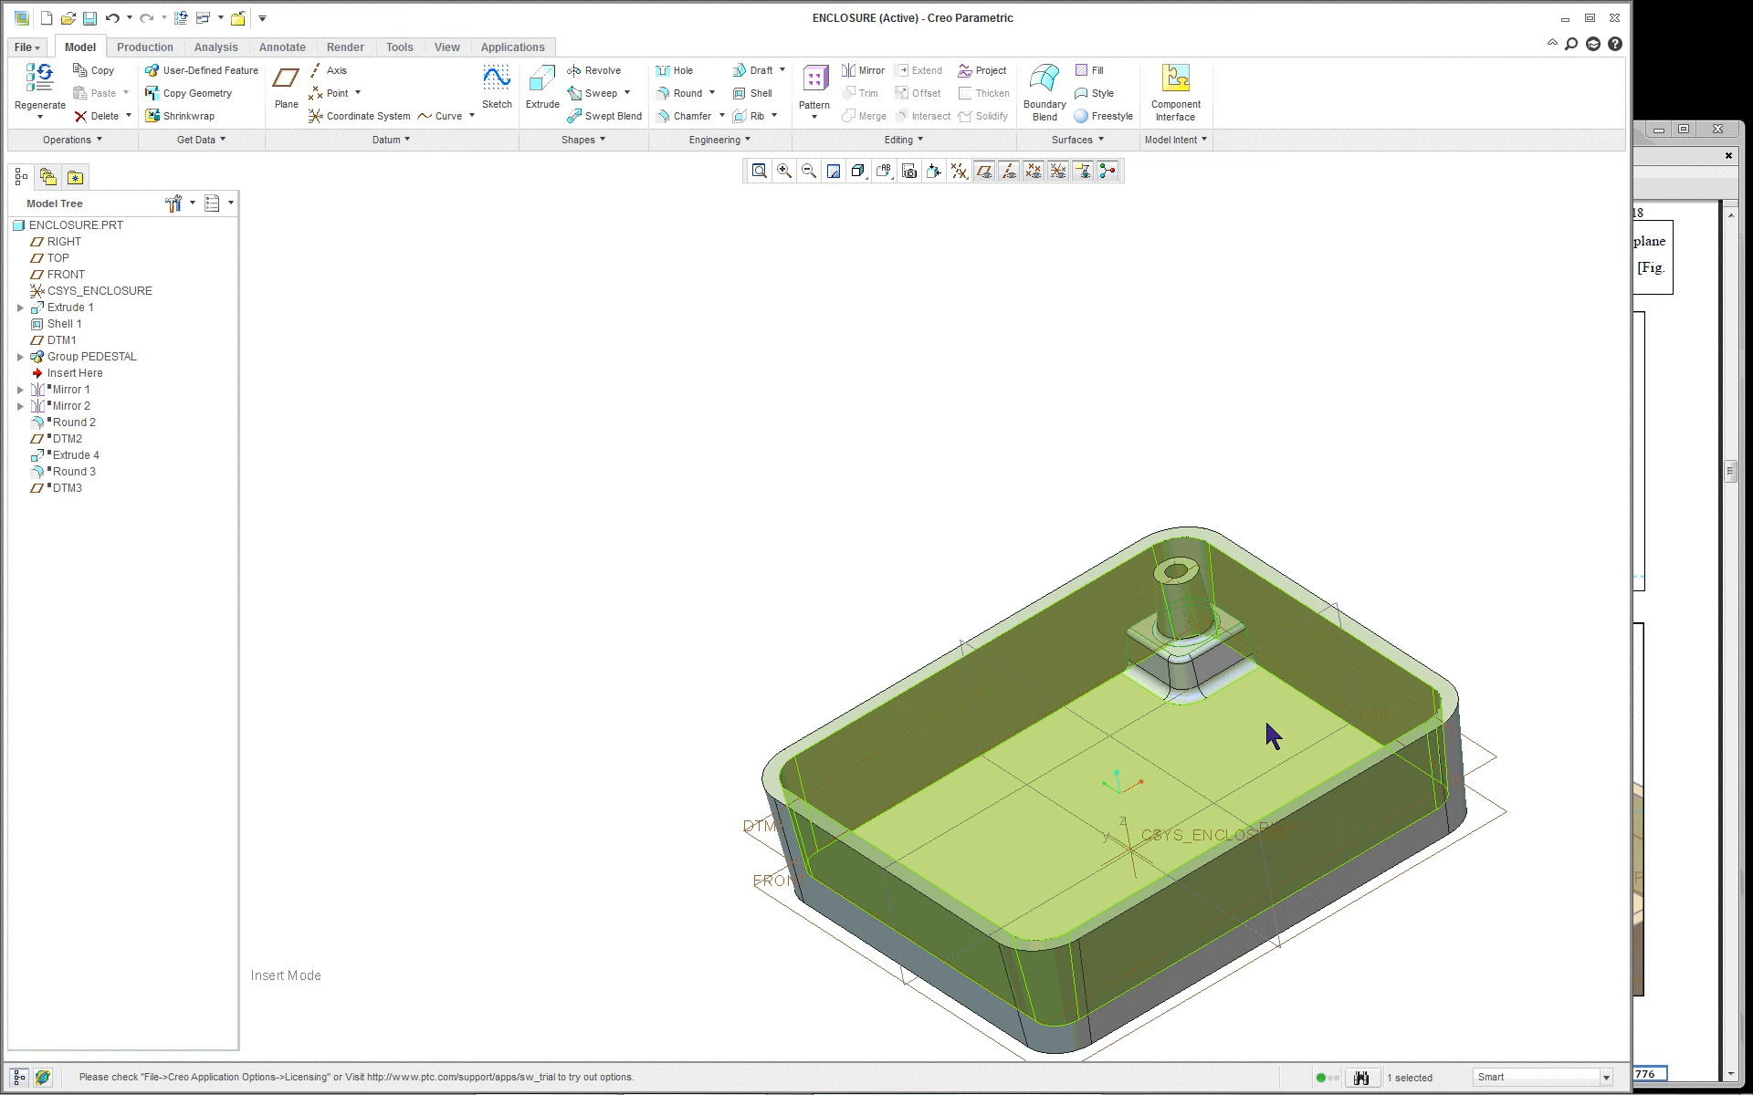
scroll(1330, 704, down, 5)
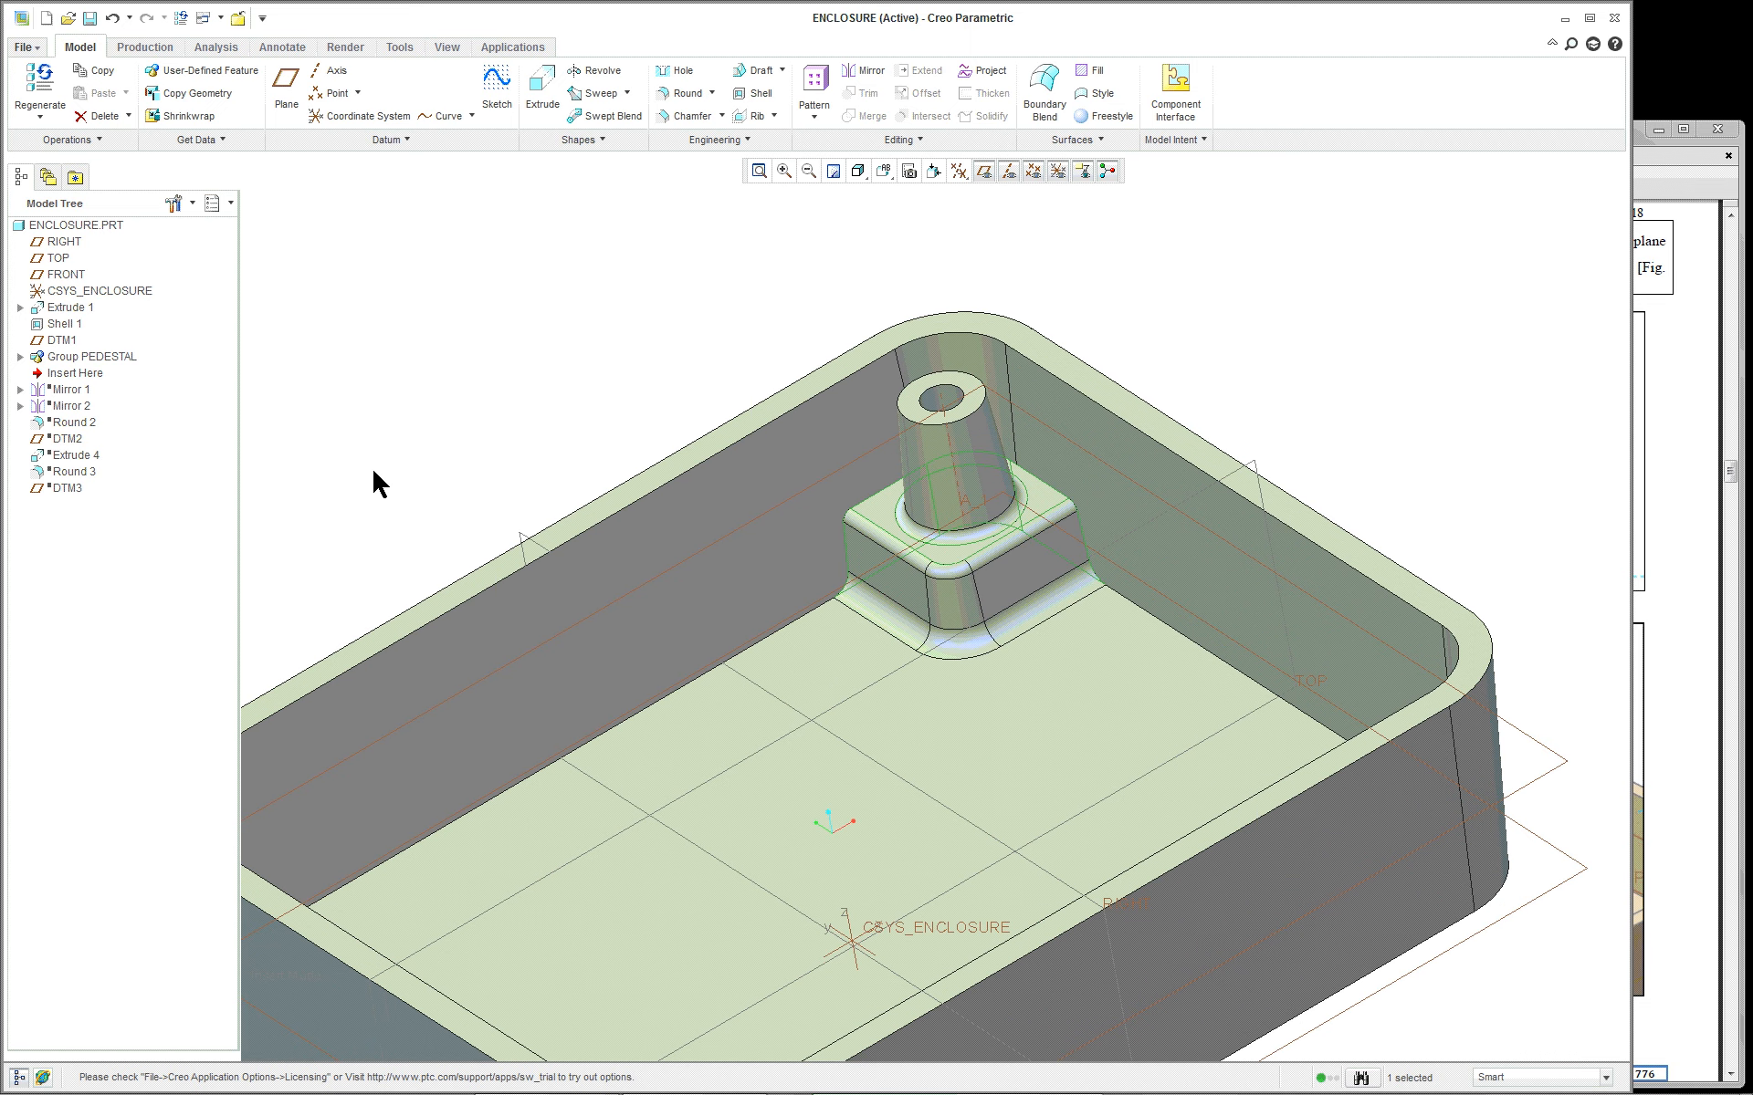
click(20, 357)
right_click(73, 389)
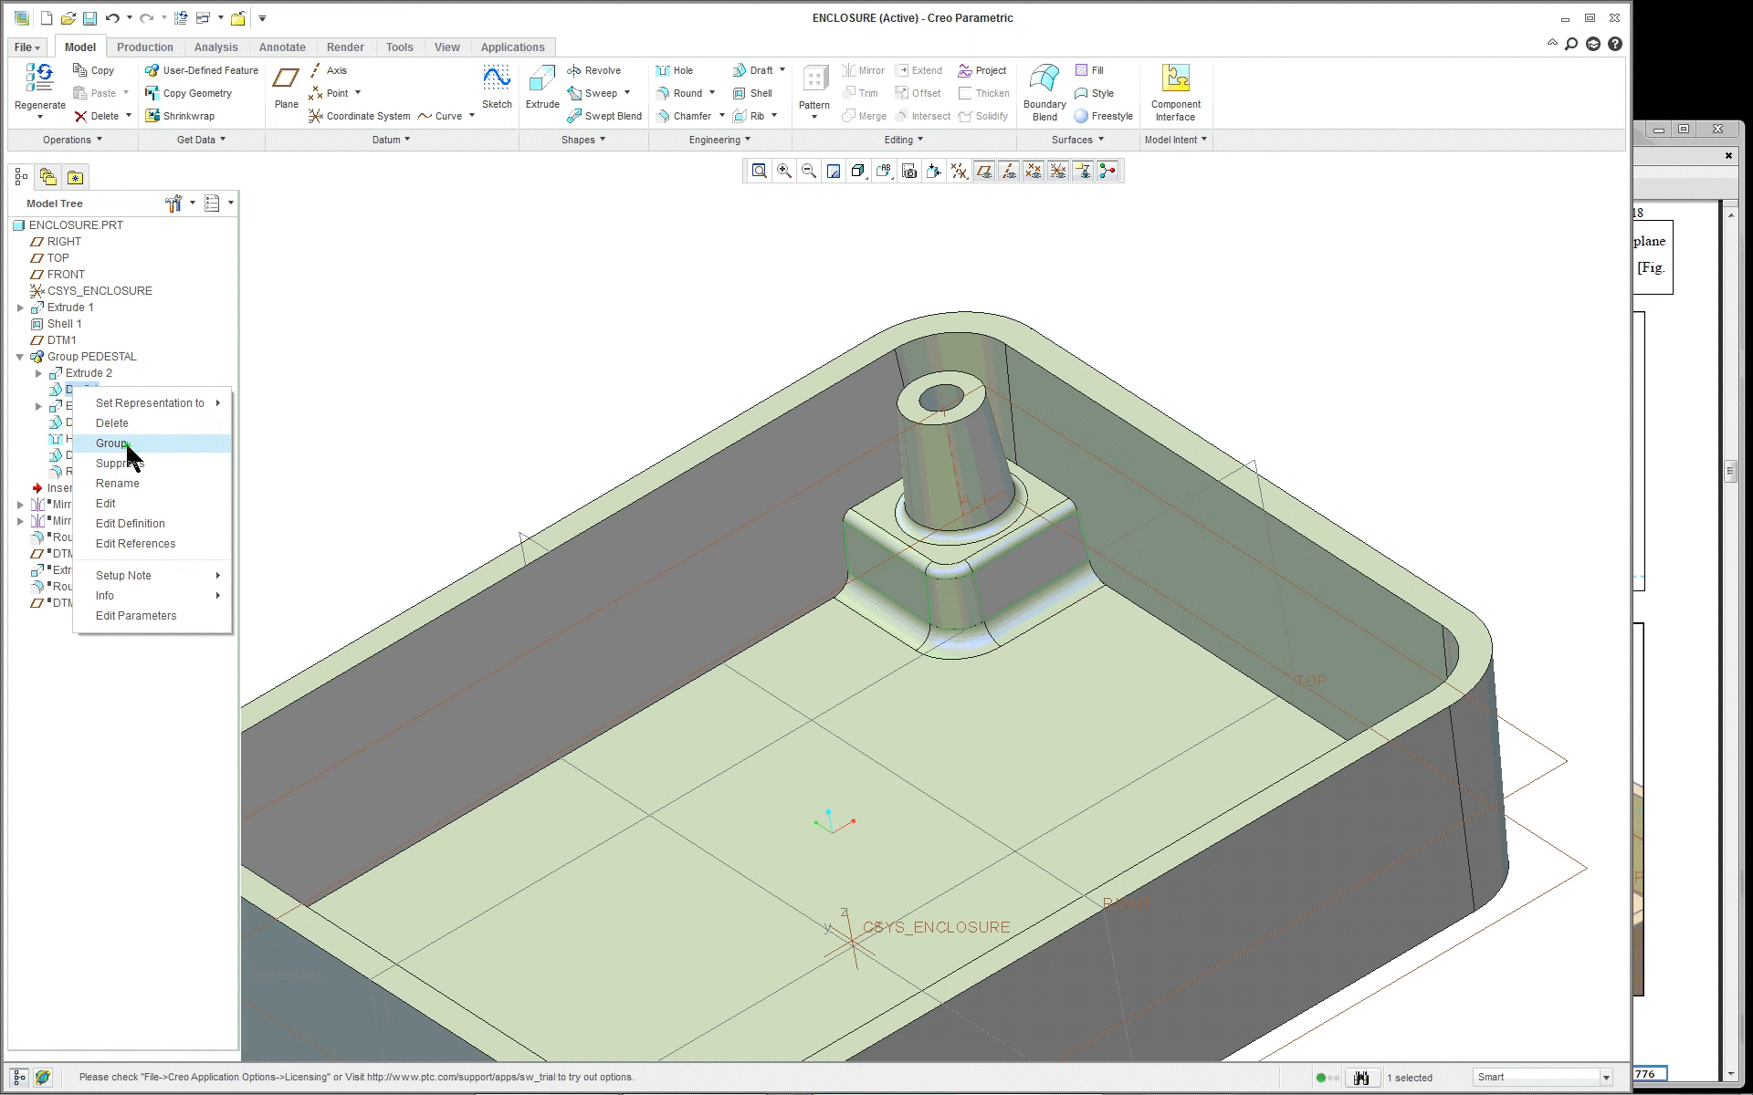
click(144, 523)
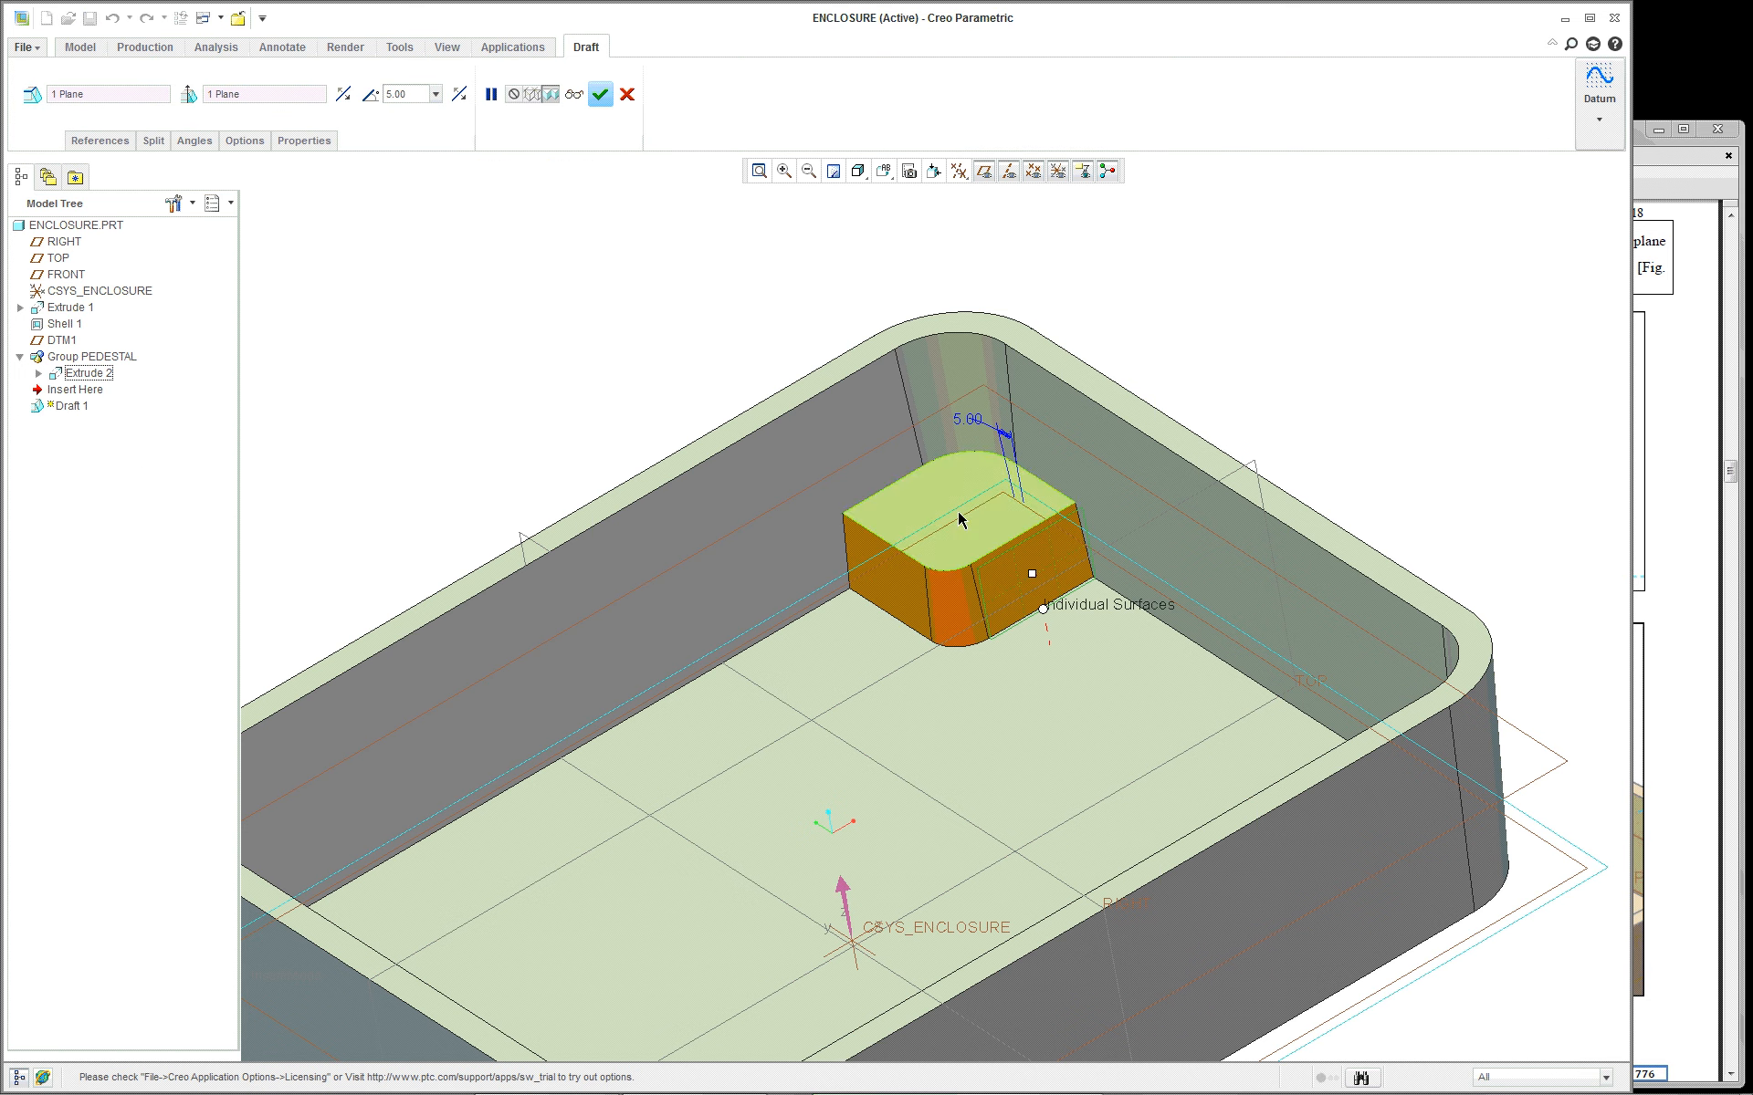
click(115, 143)
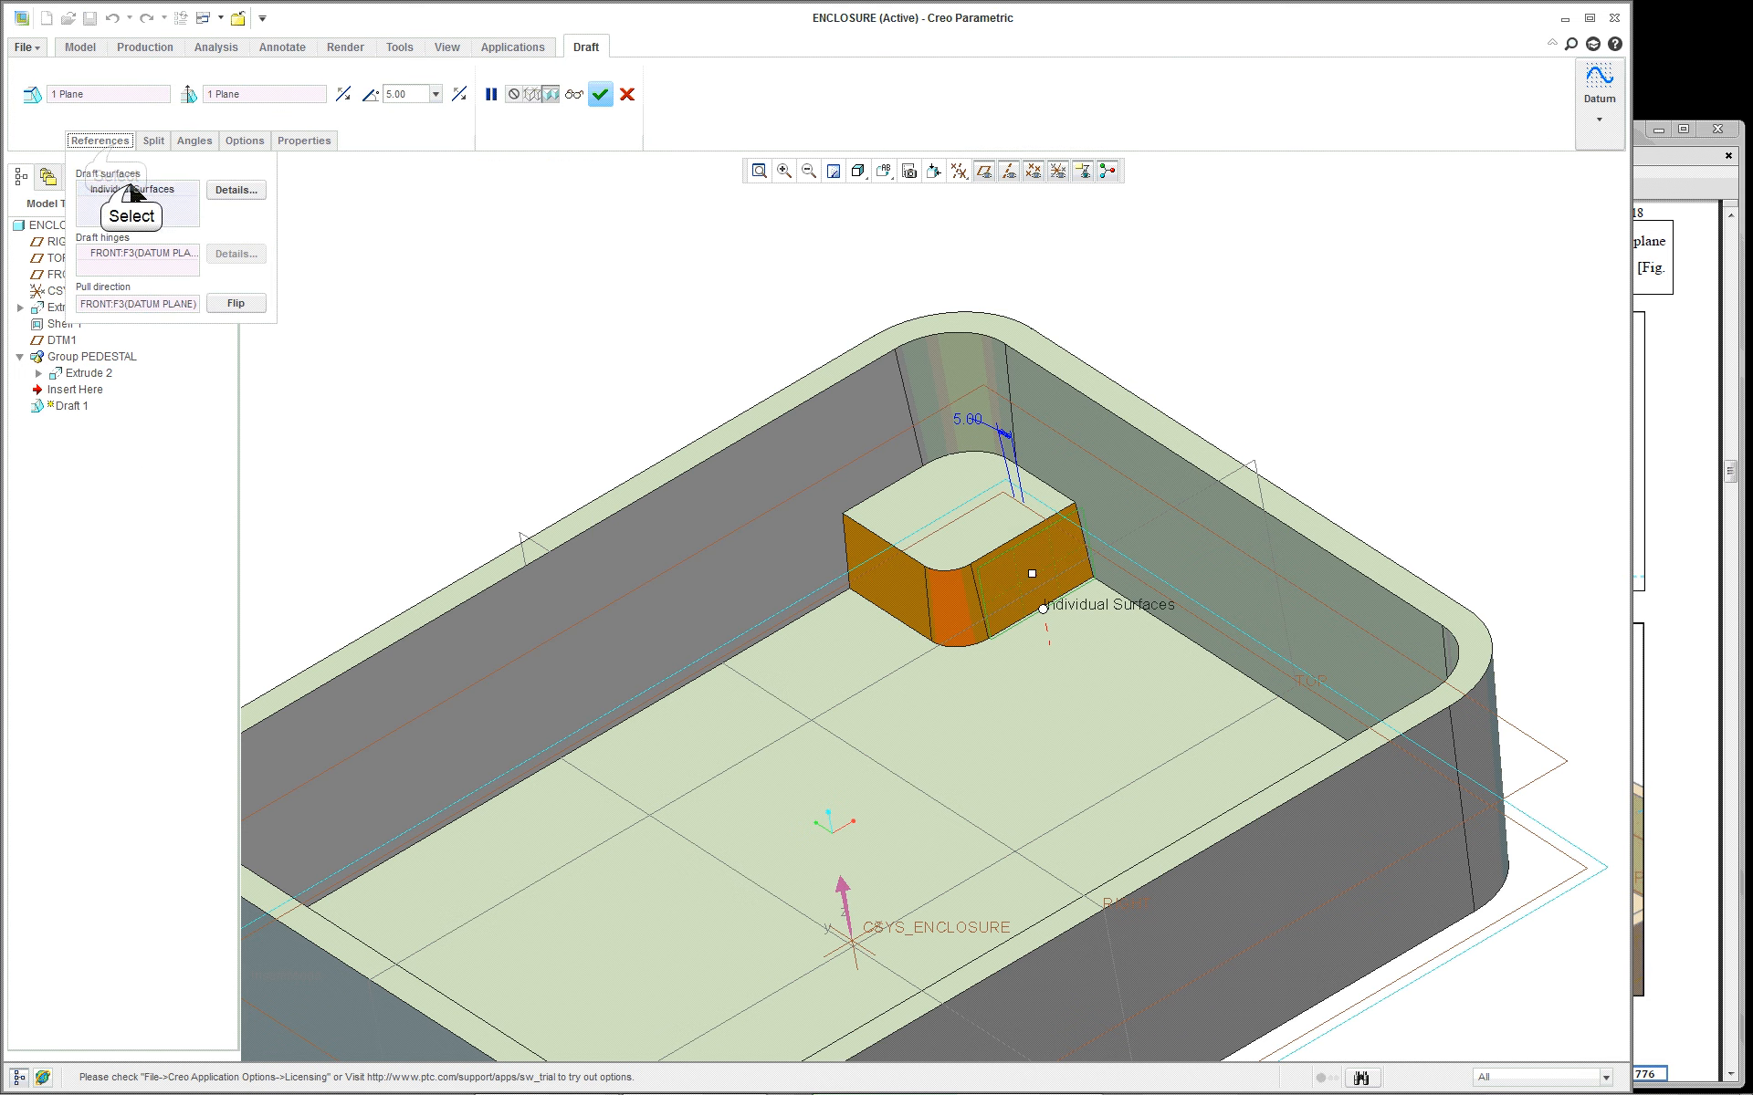
click(130, 187)
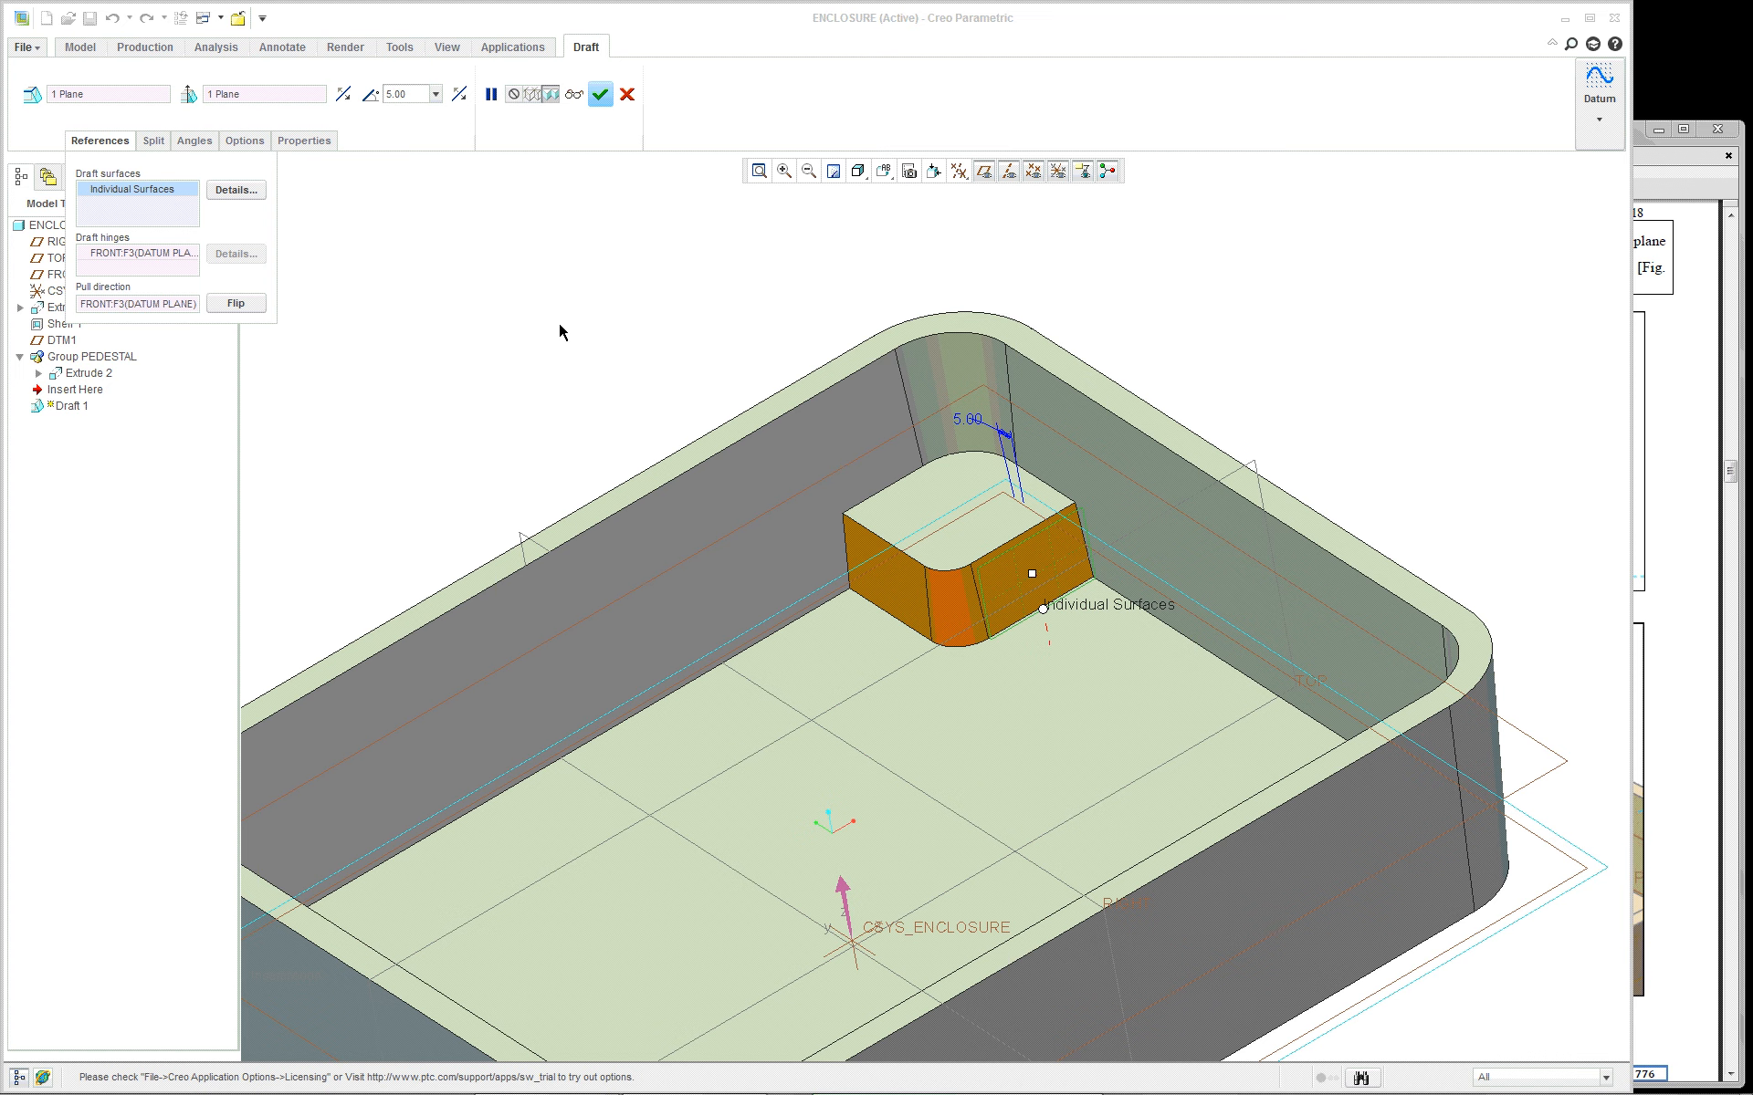
scroll(559, 333, down, 2)
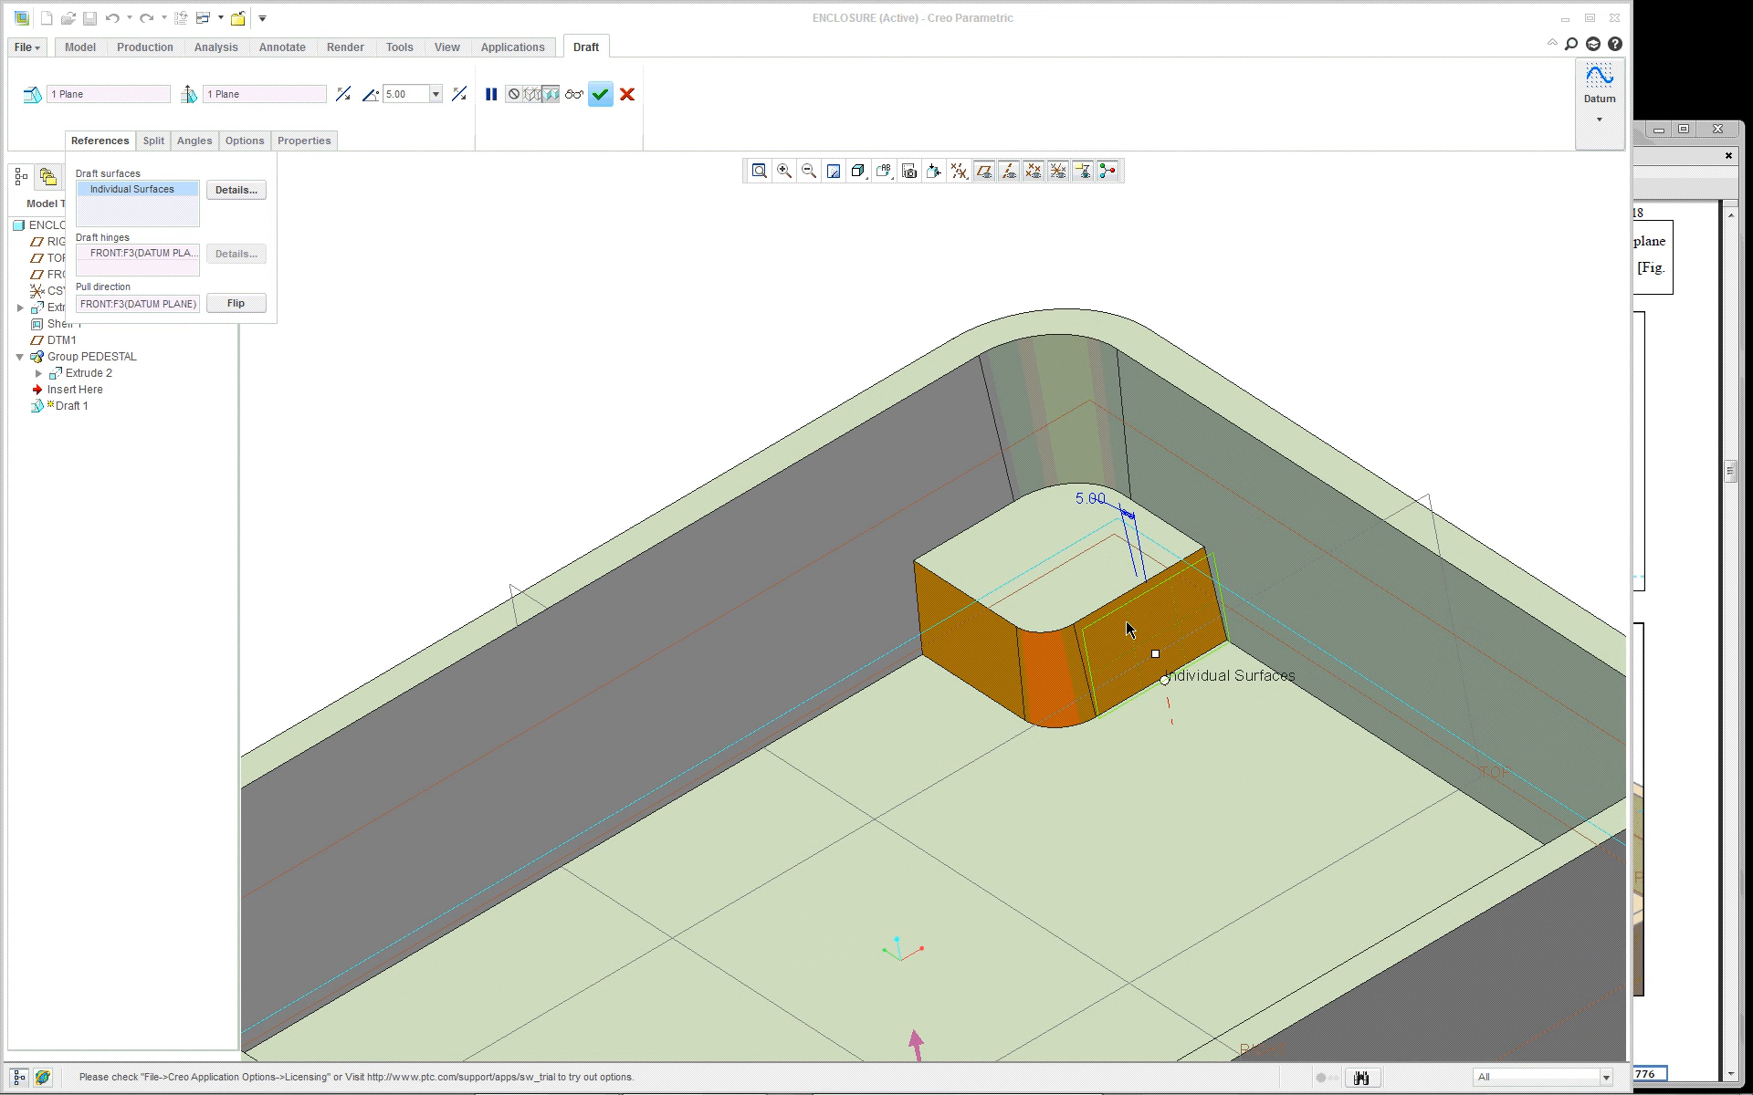
Examine the FRONT datum plane used as Draft 1's hinge in relation to the enclosure, and accept the draft without changes
click(119, 259)
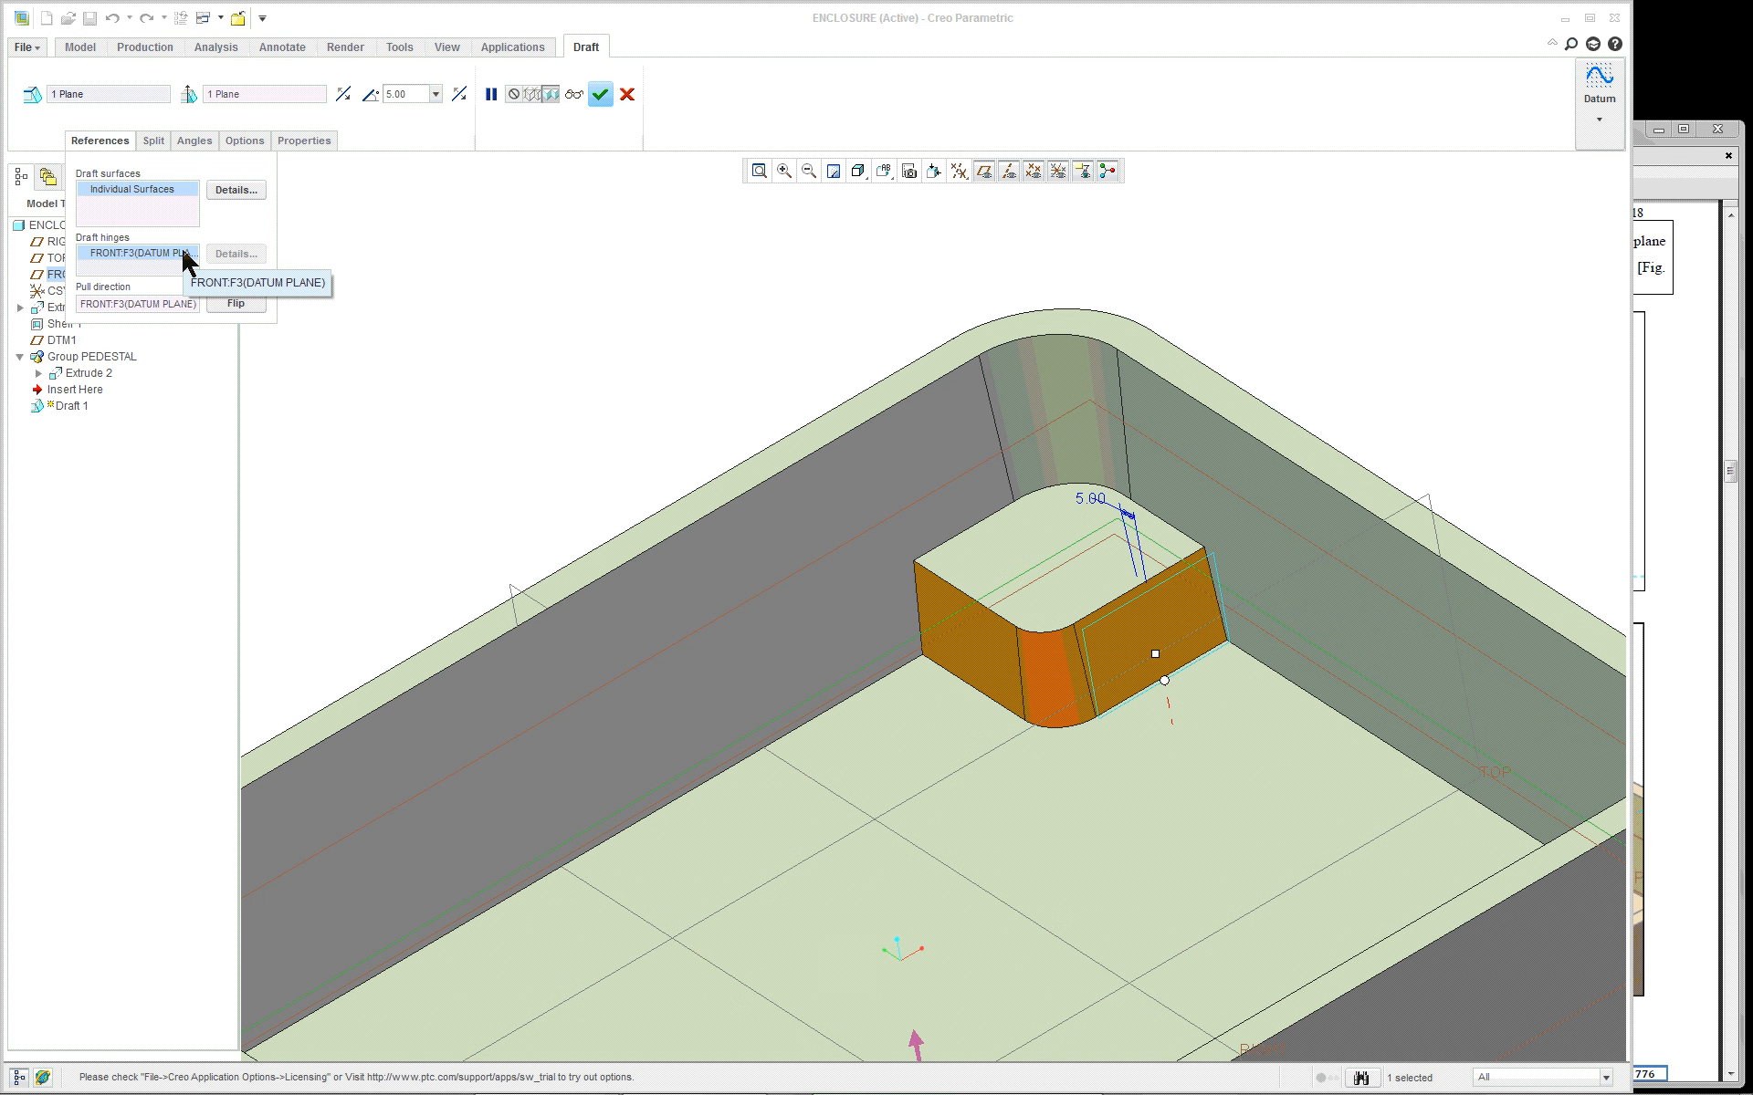
scroll(638, 304, down, 5)
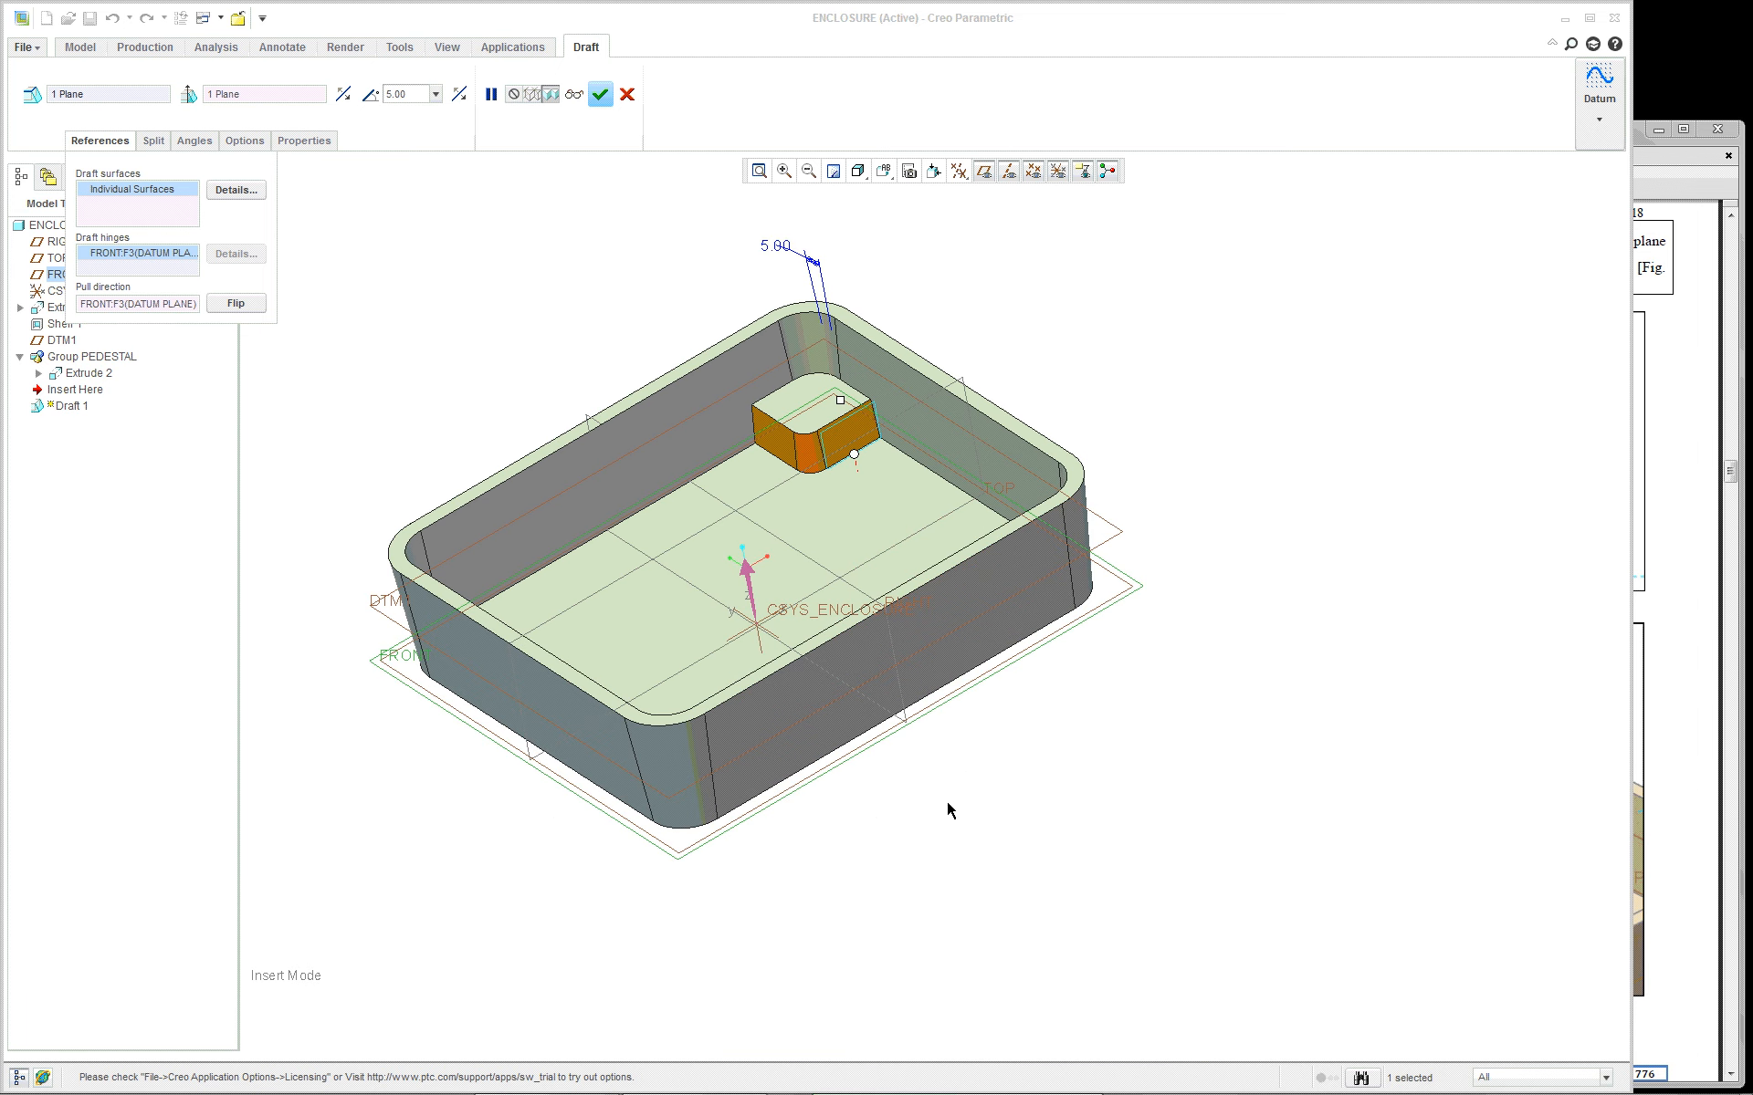
scroll(1205, 532, up, 2)
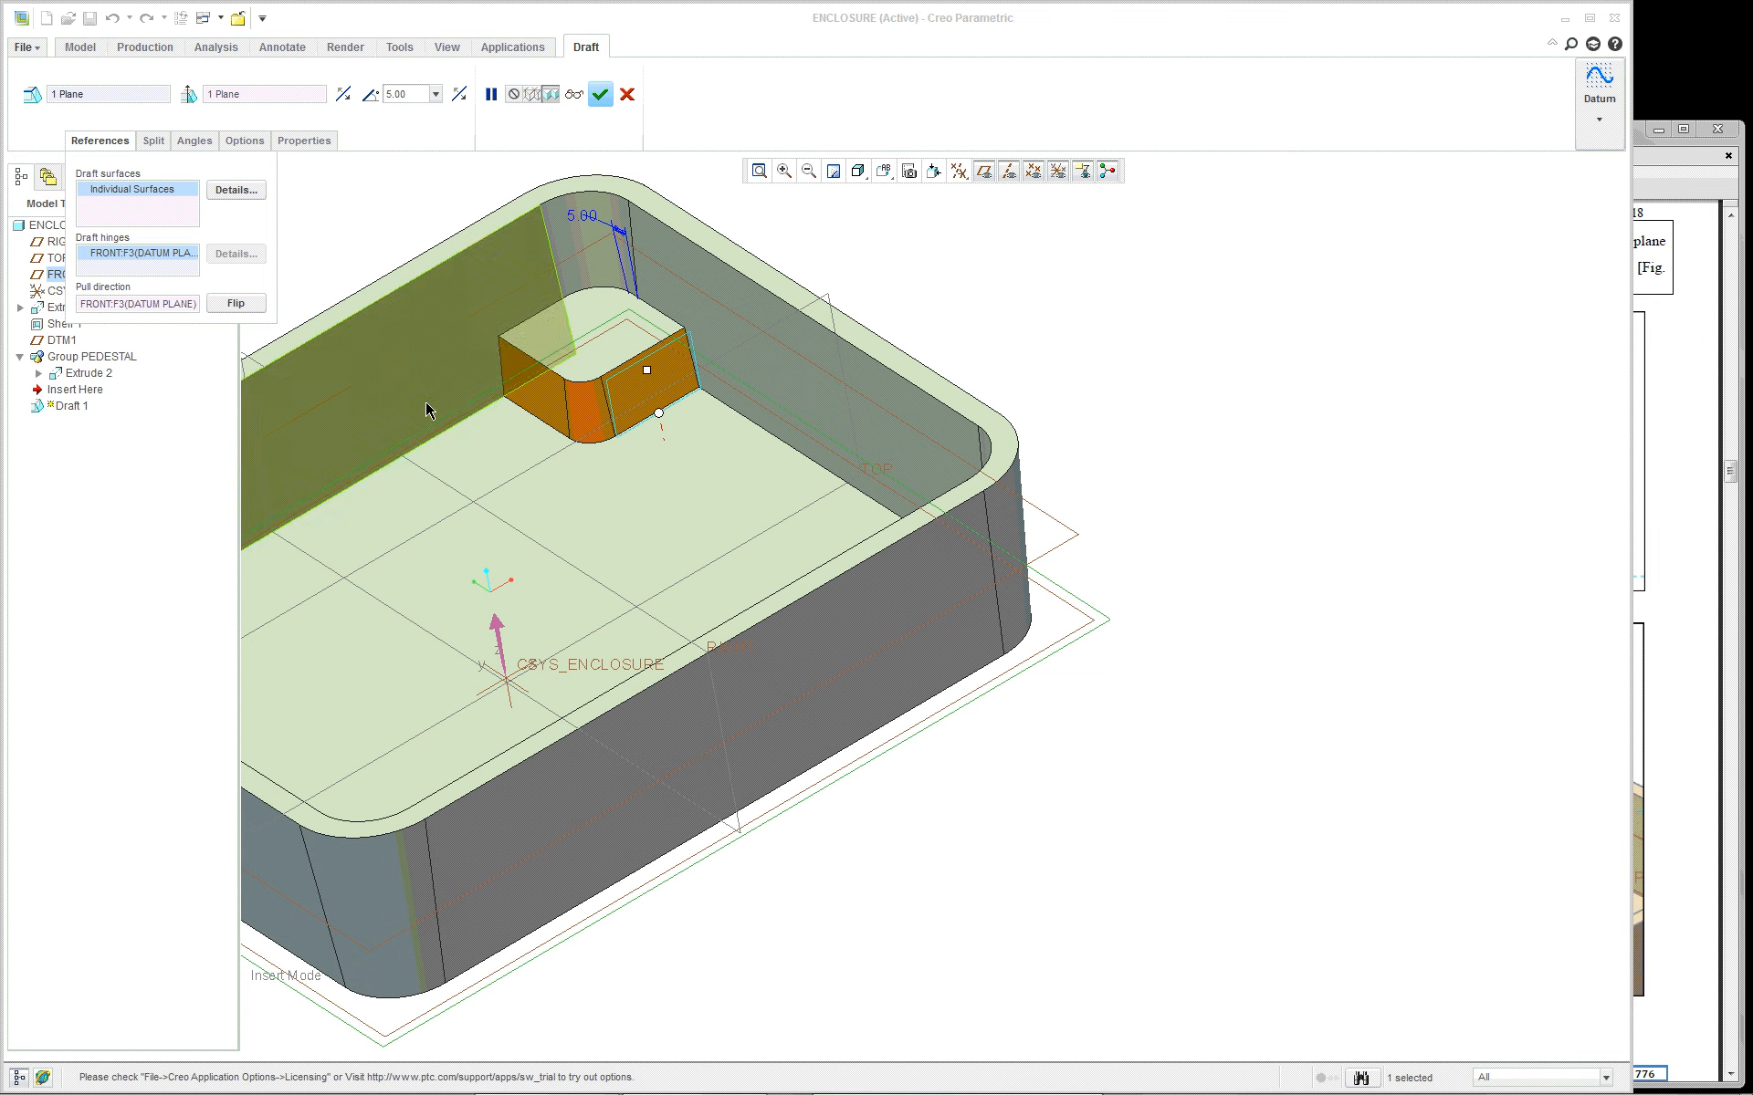
scroll(337, 337, down, 4)
scroll(321, 323, up, 5)
scroll(321, 323, up, 2)
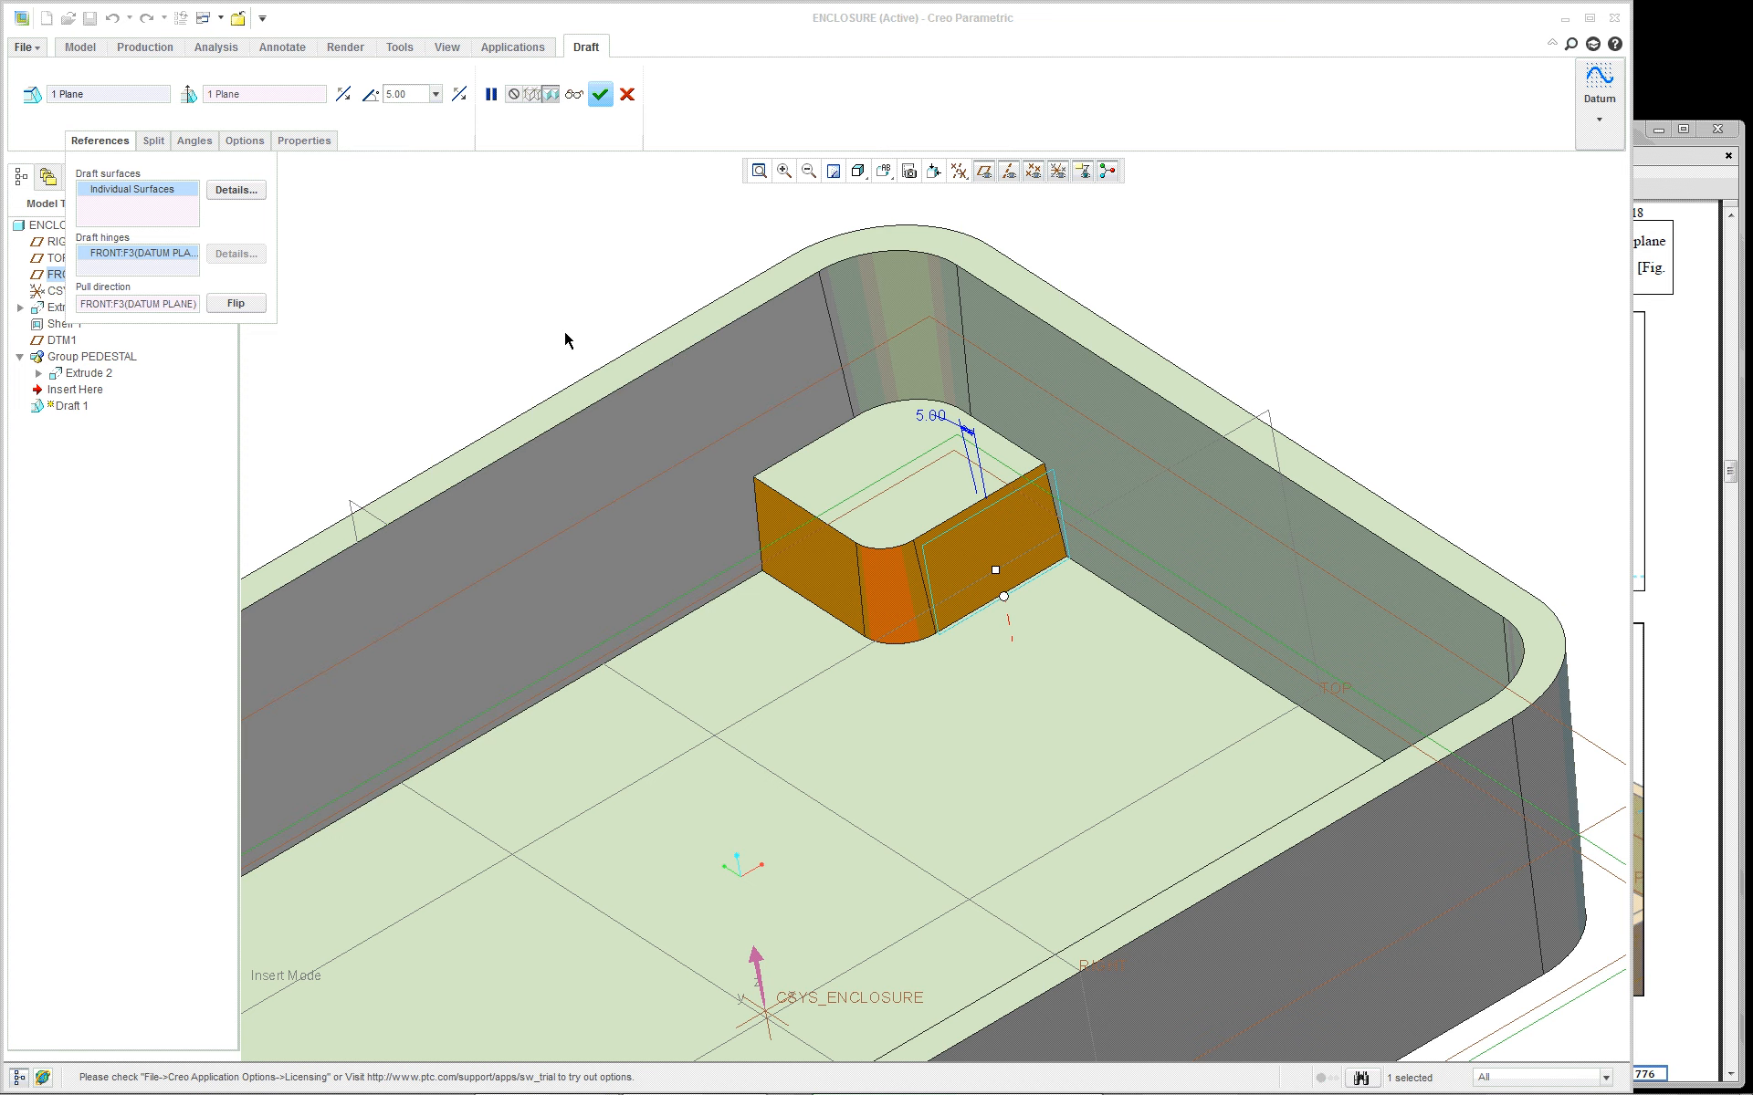
scroll(565, 339, down, 4)
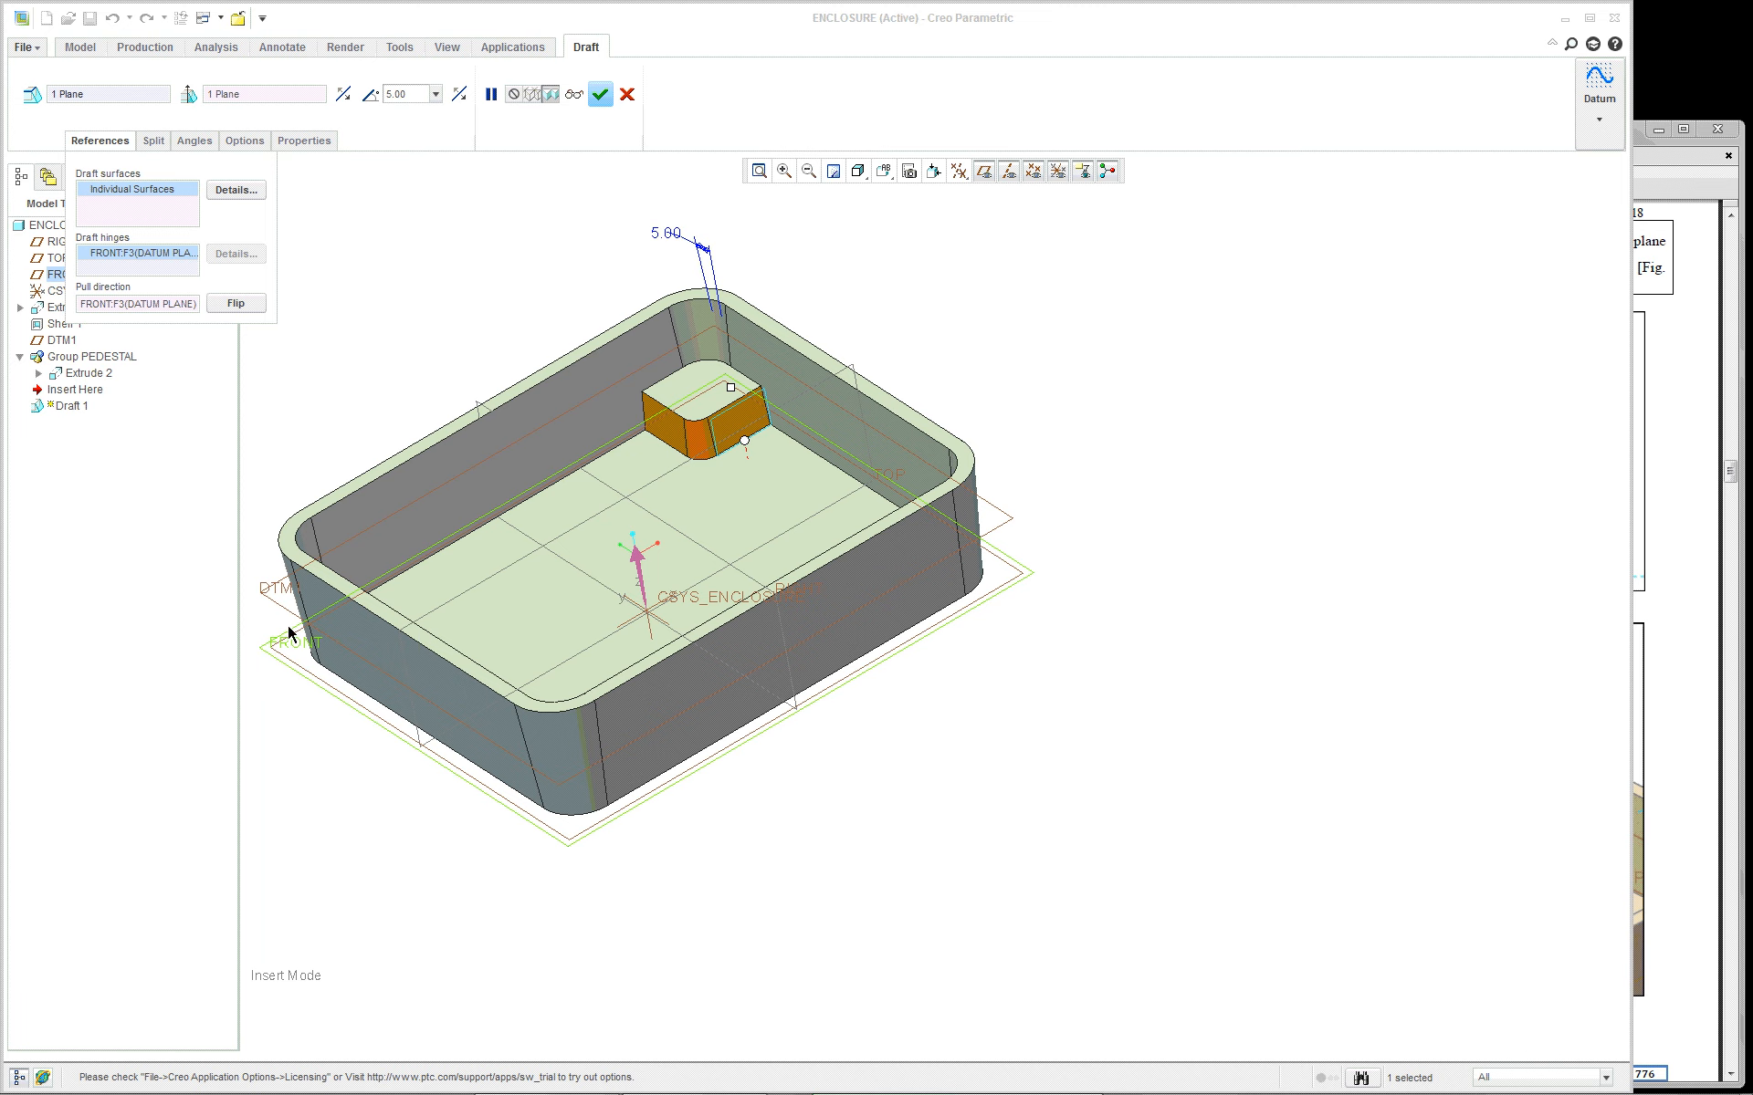
scroll(356, 422, down, 4)
scroll(712, 356, up, 2)
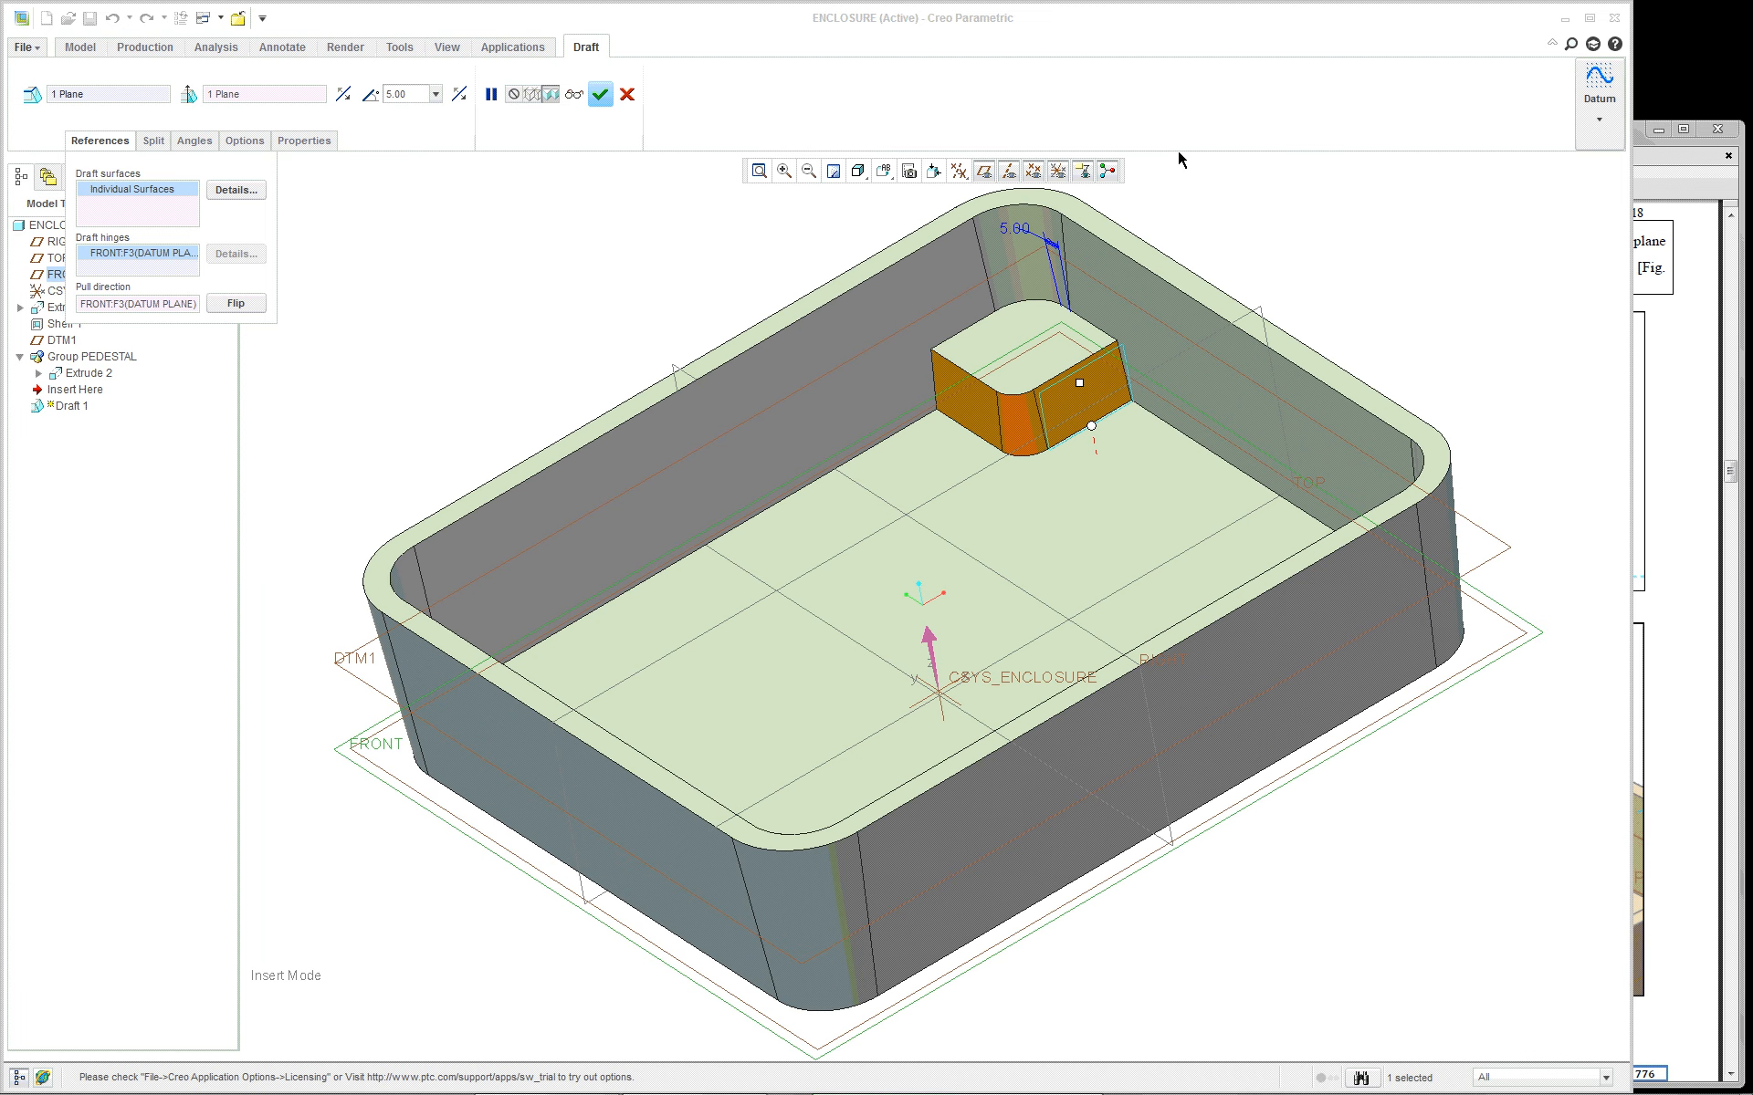
scroll(1203, 164, down, 3)
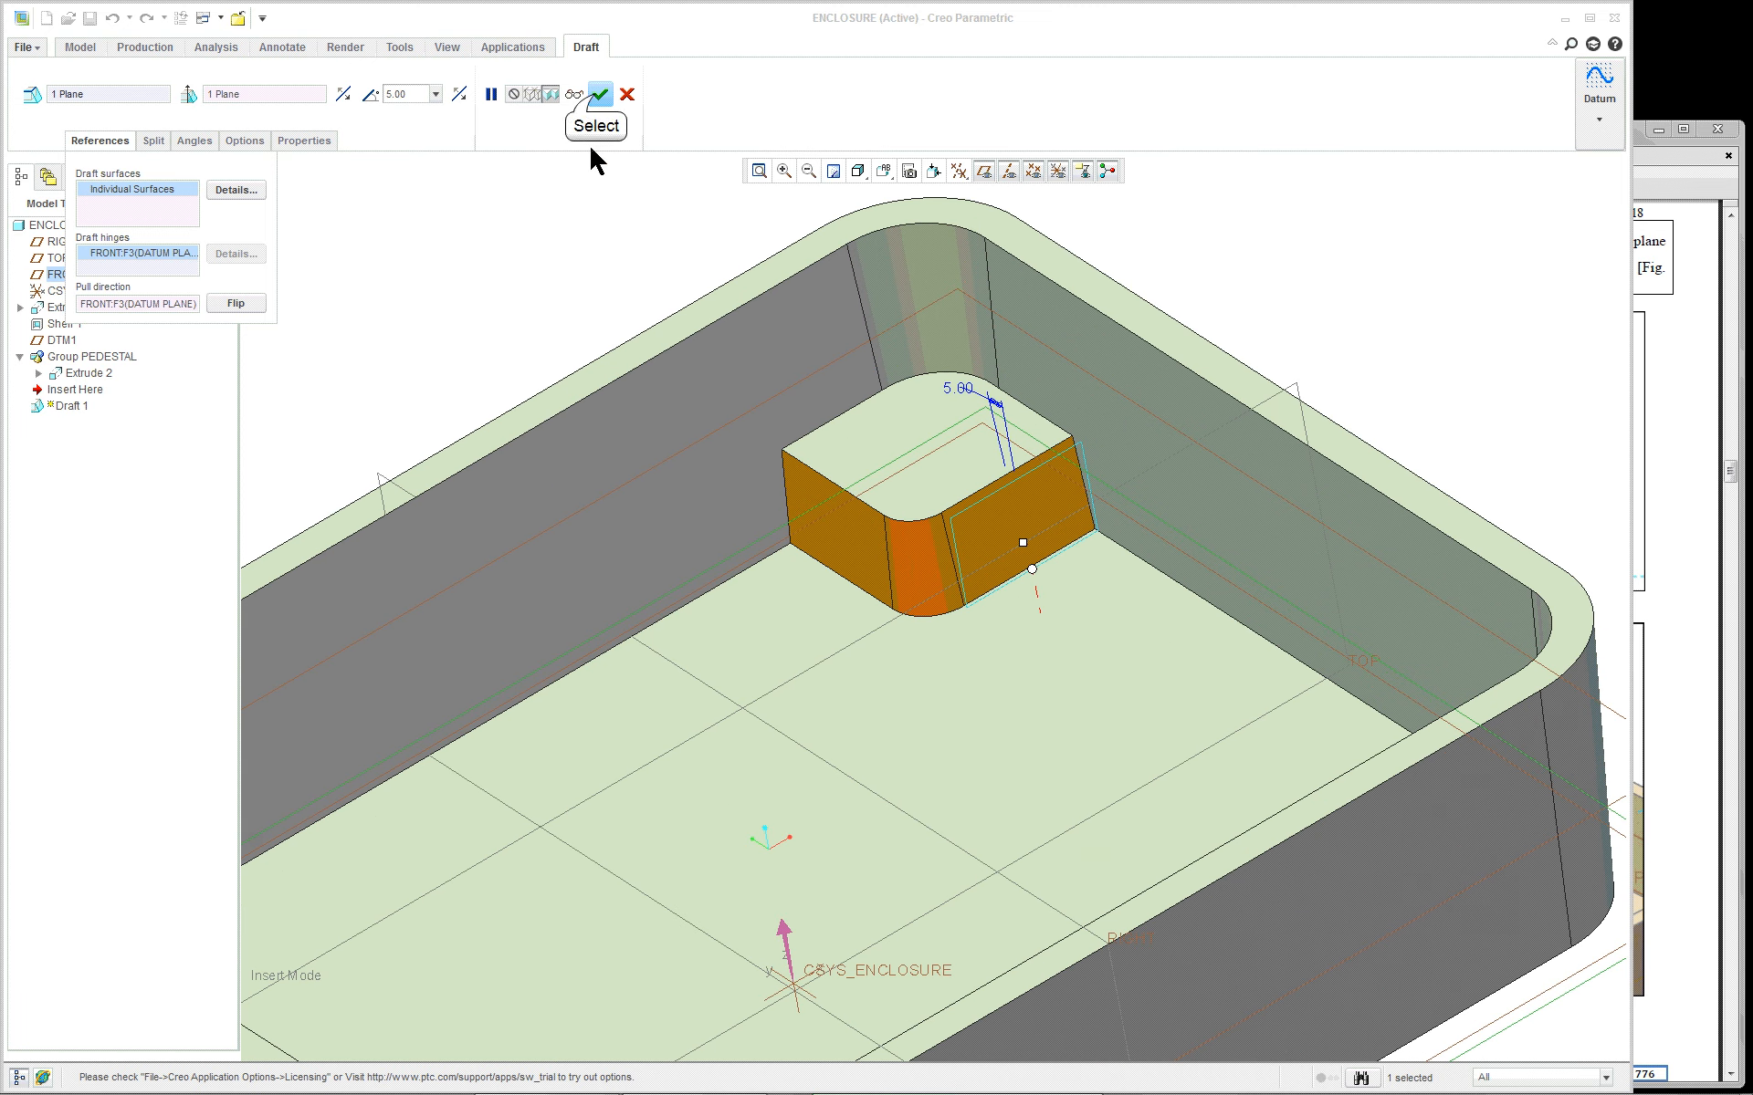
click(600, 96)
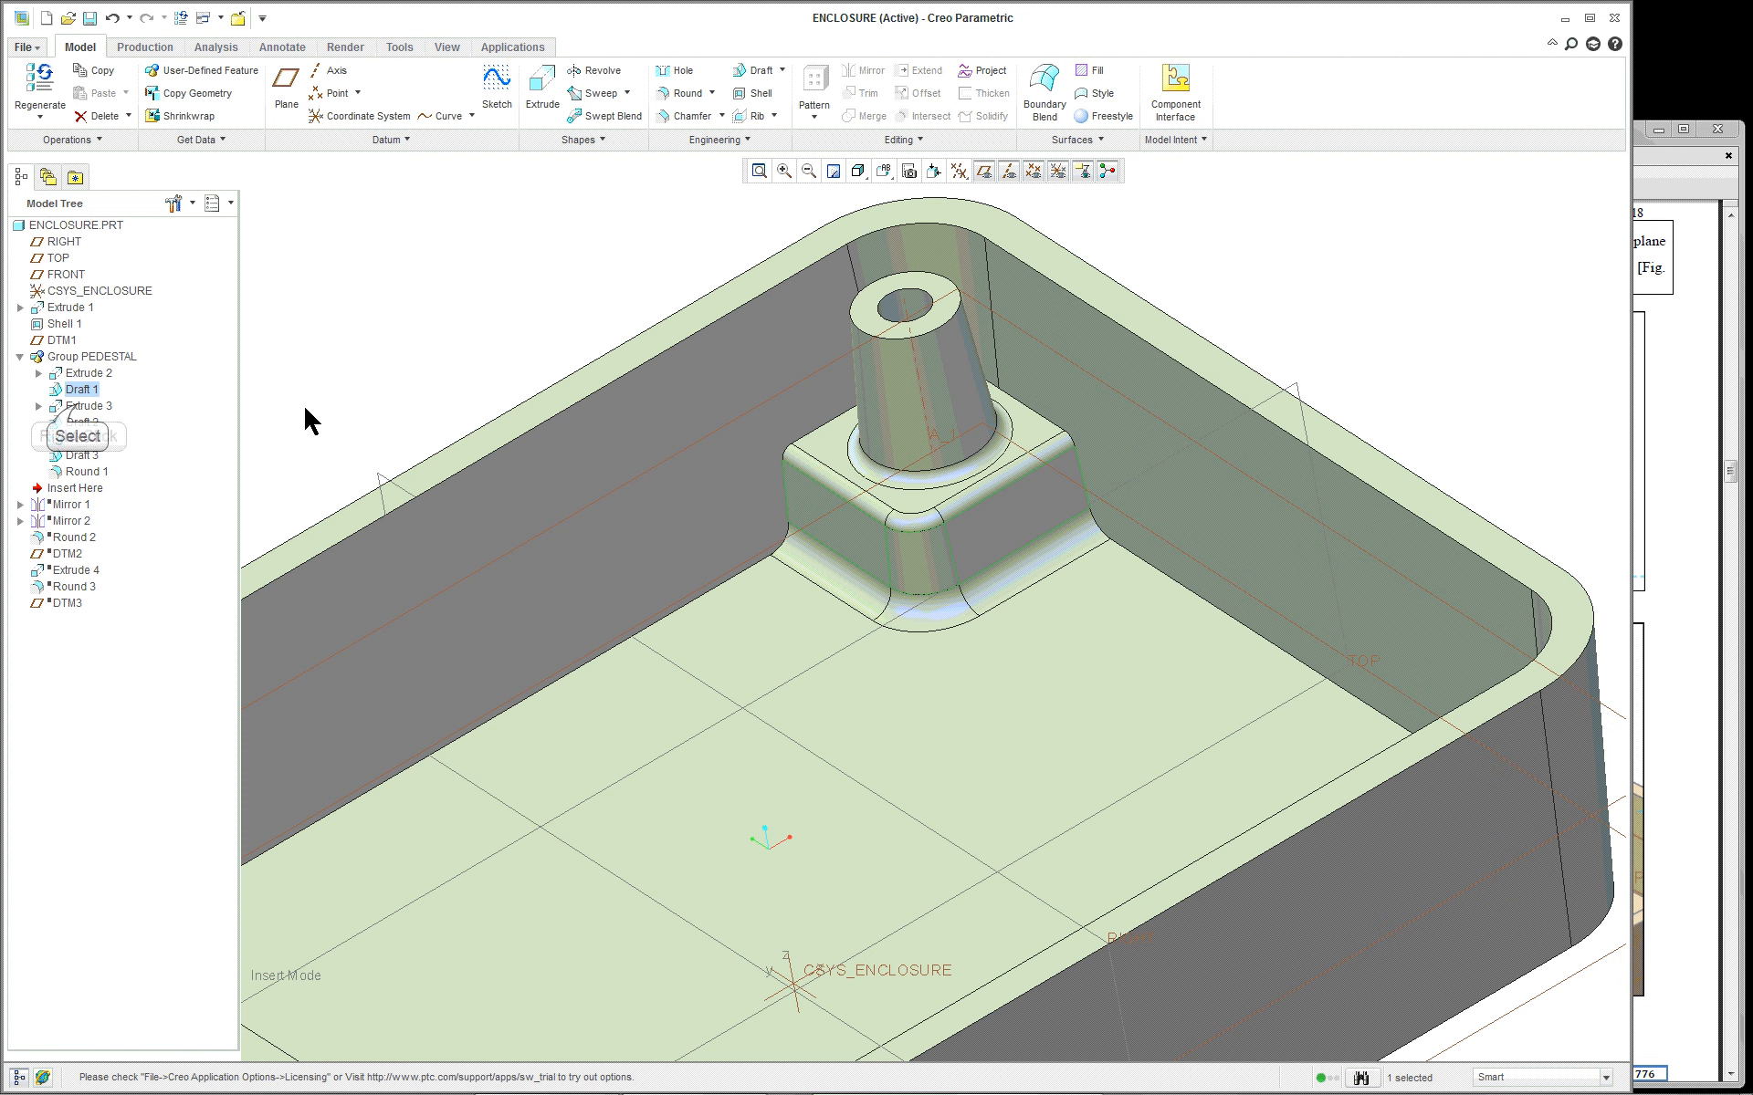
Open the definition of Extrude 3 in the PEDESTAL group and enter its internal sketch
right_click(63, 411)
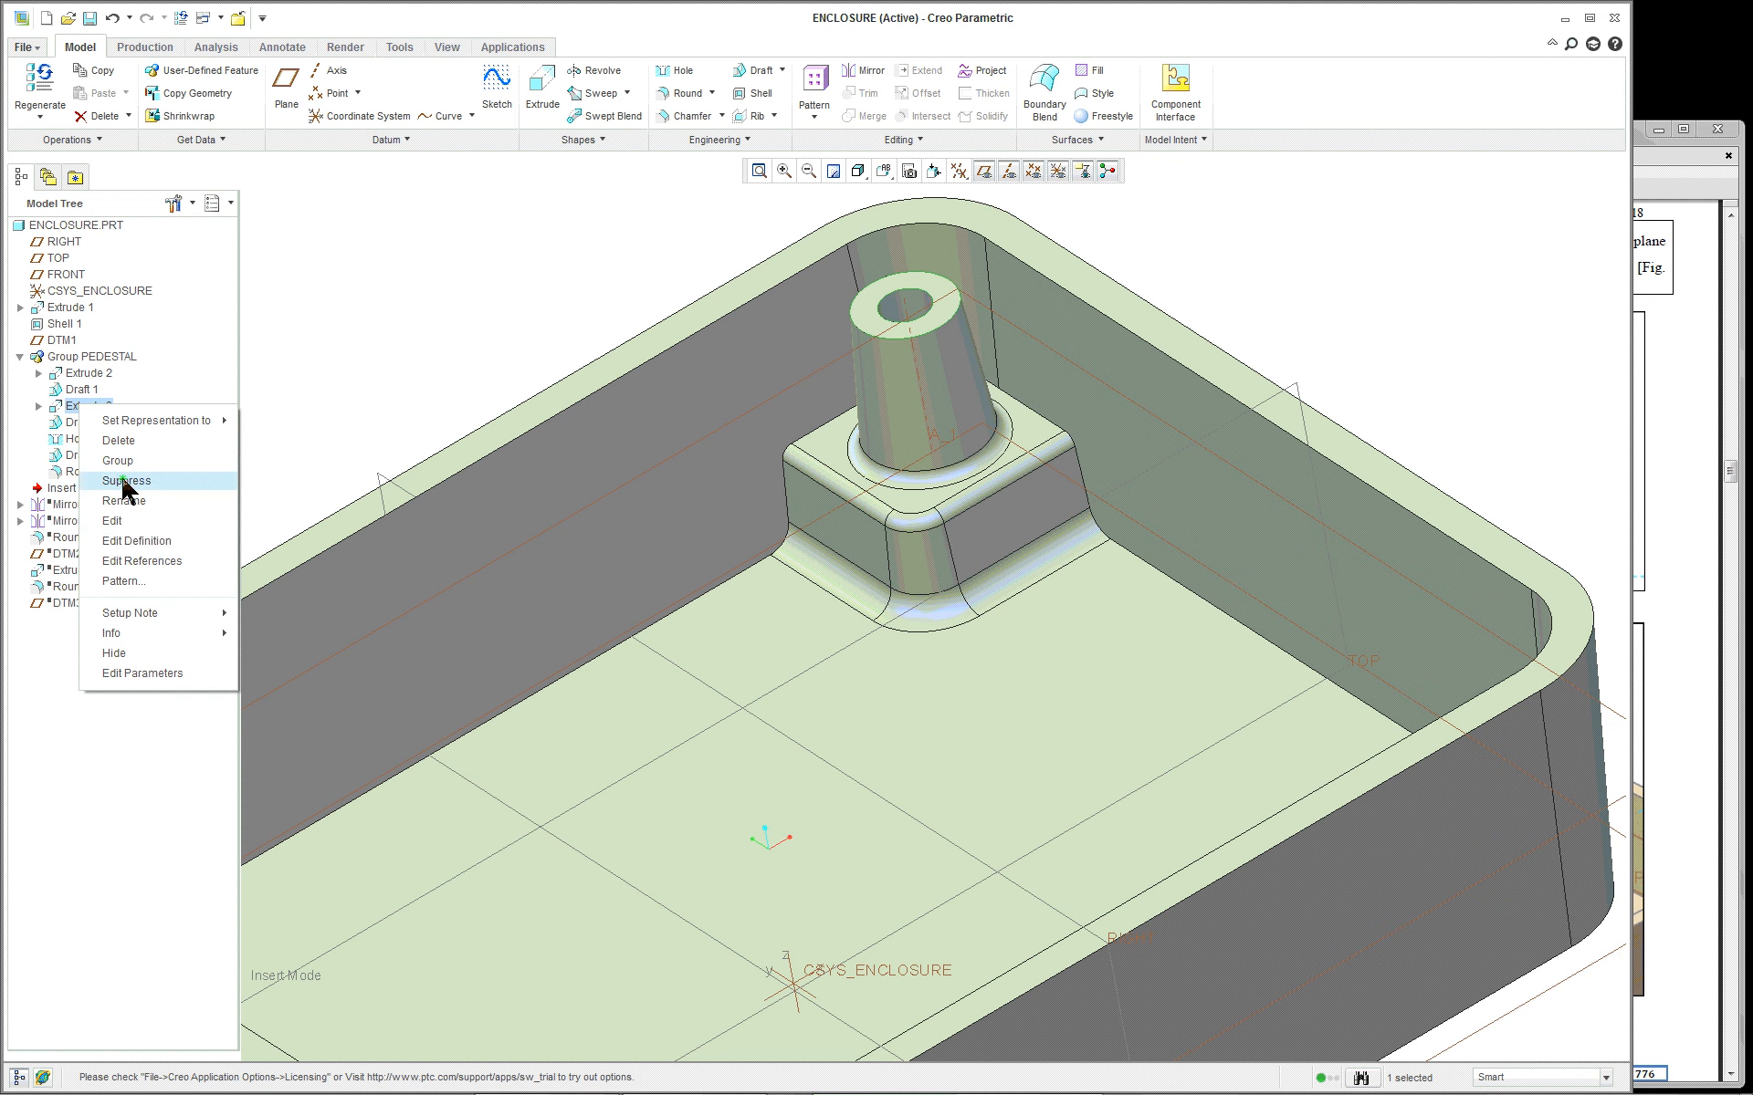
click(137, 541)
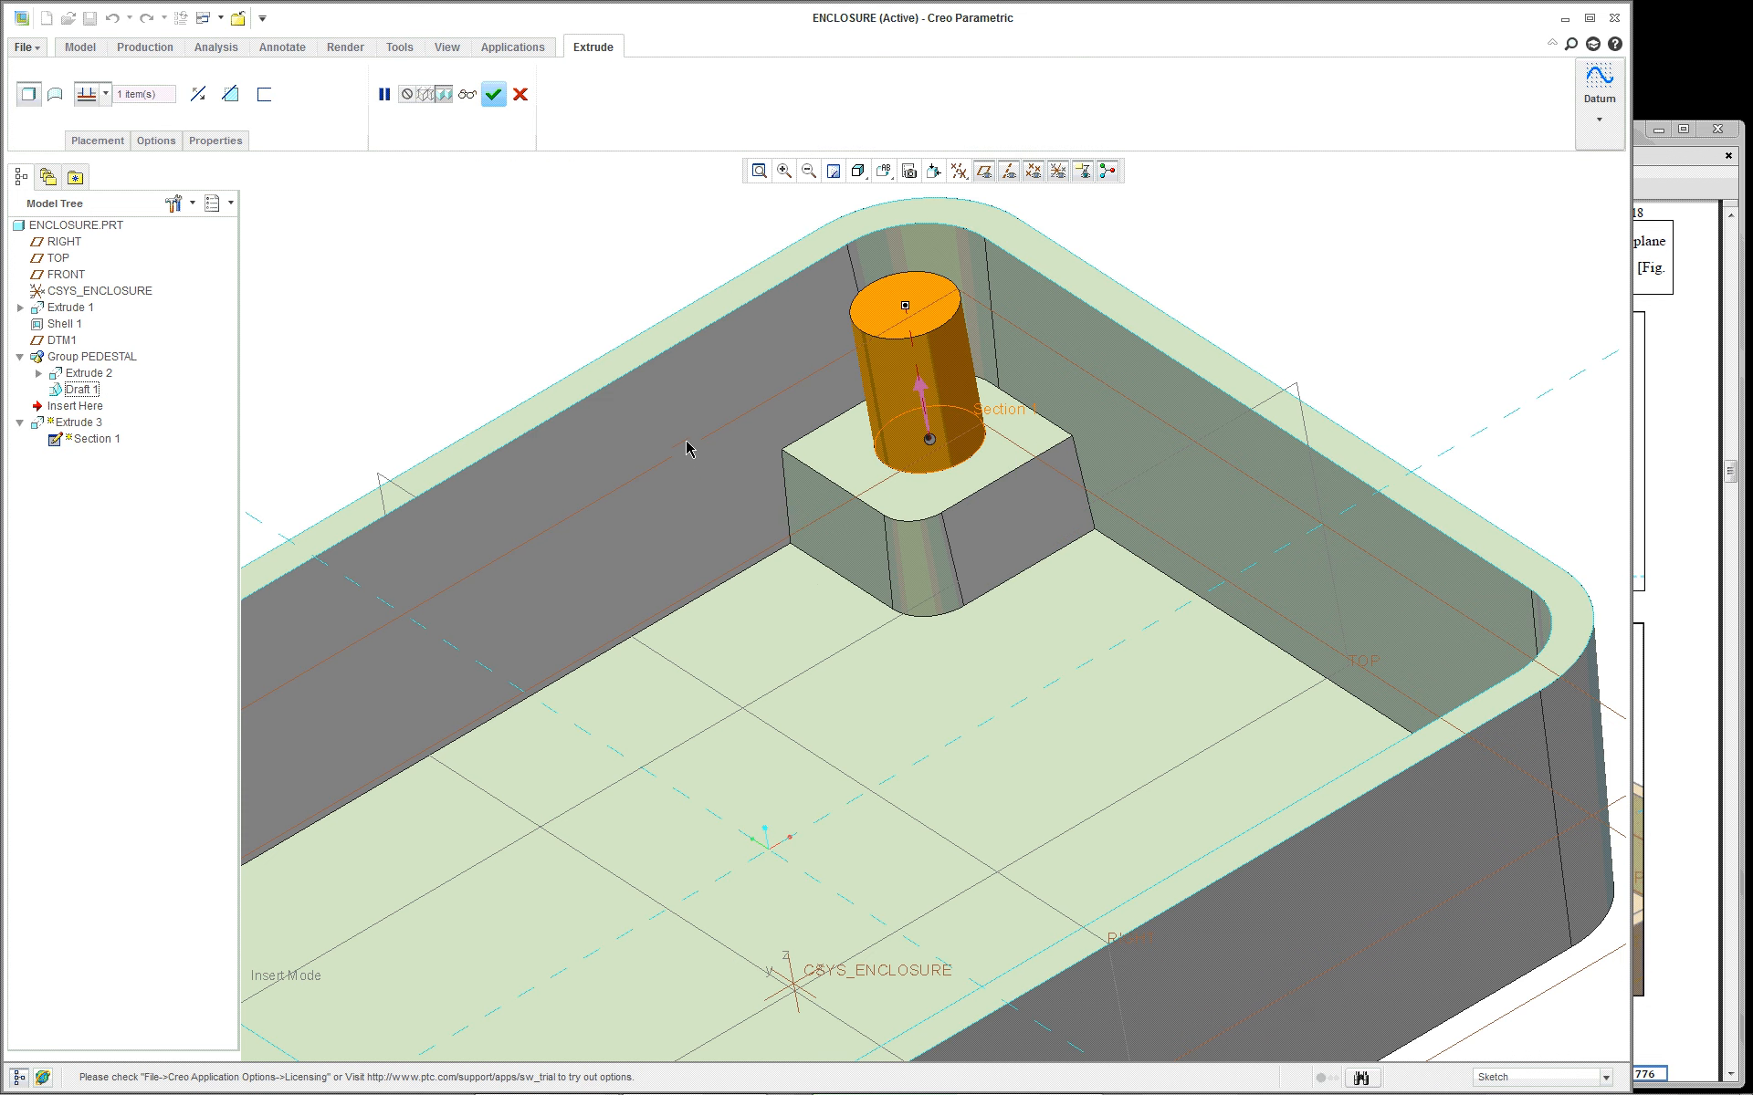
scroll(694, 448, up, 4)
scroll(739, 349, down, 3)
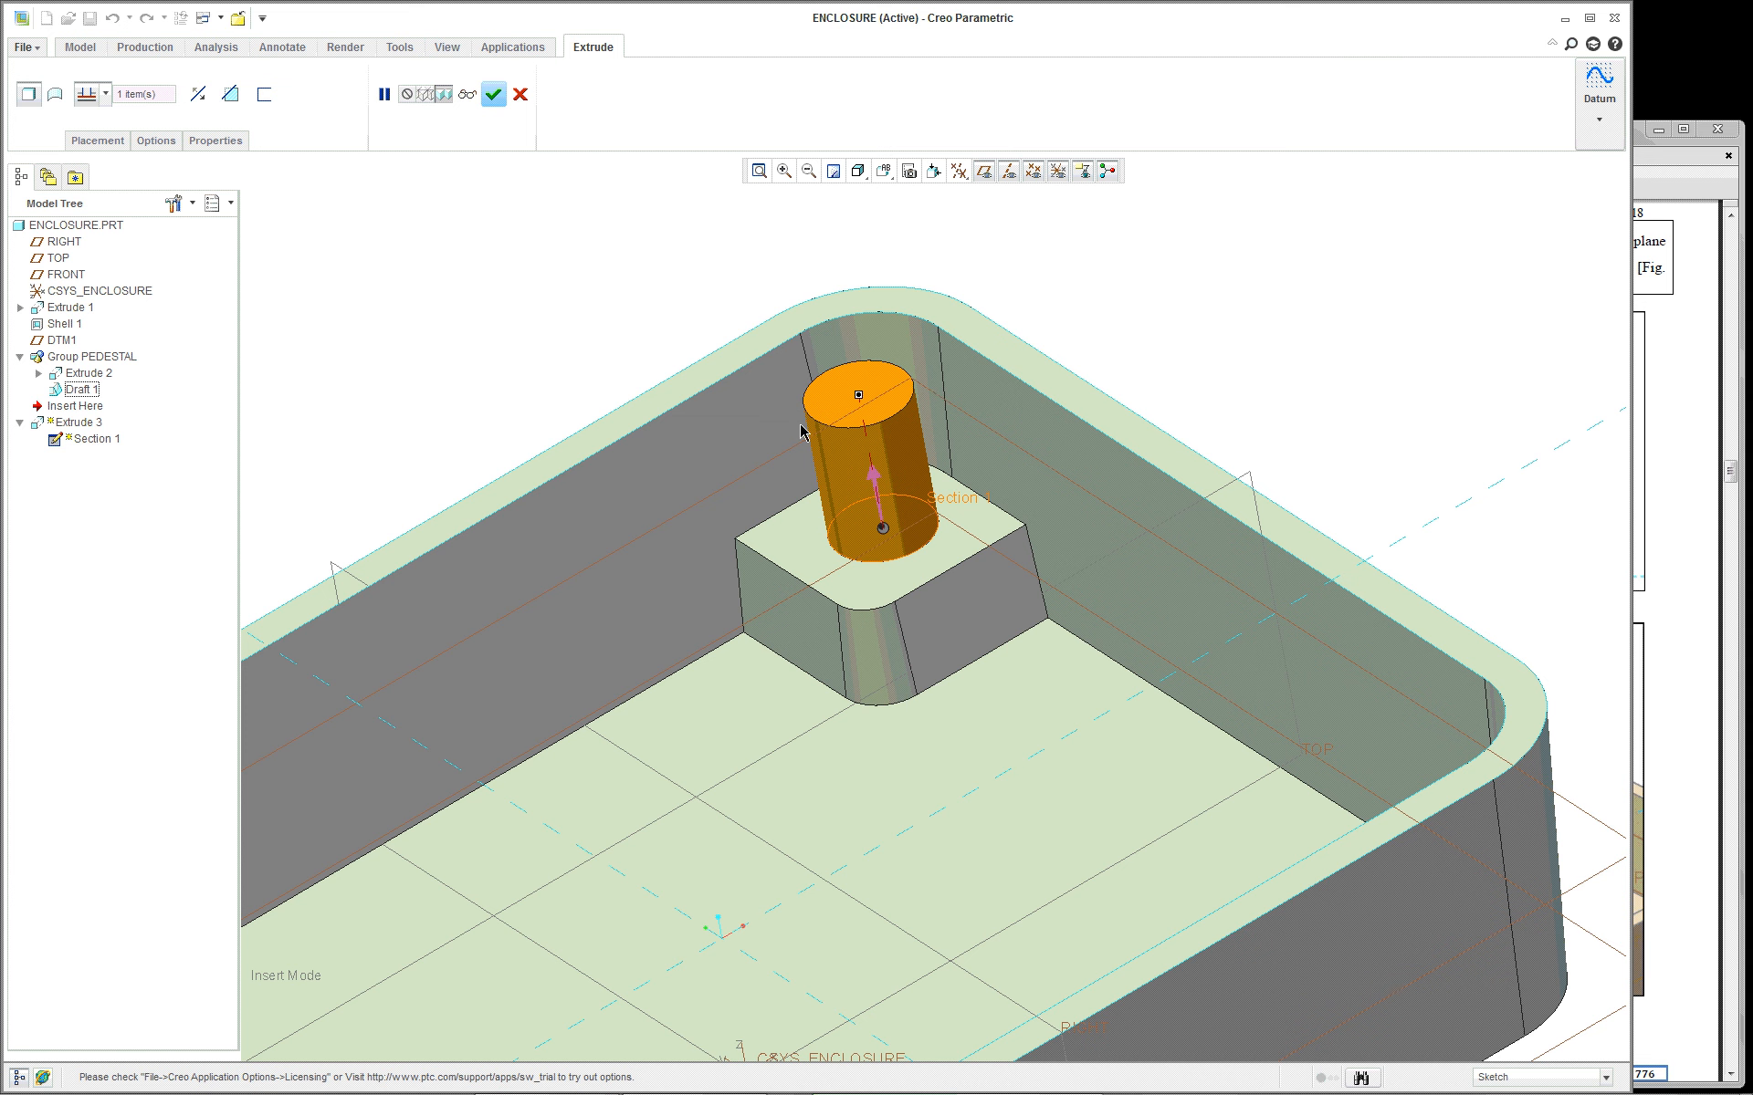
right_click(359, 212)
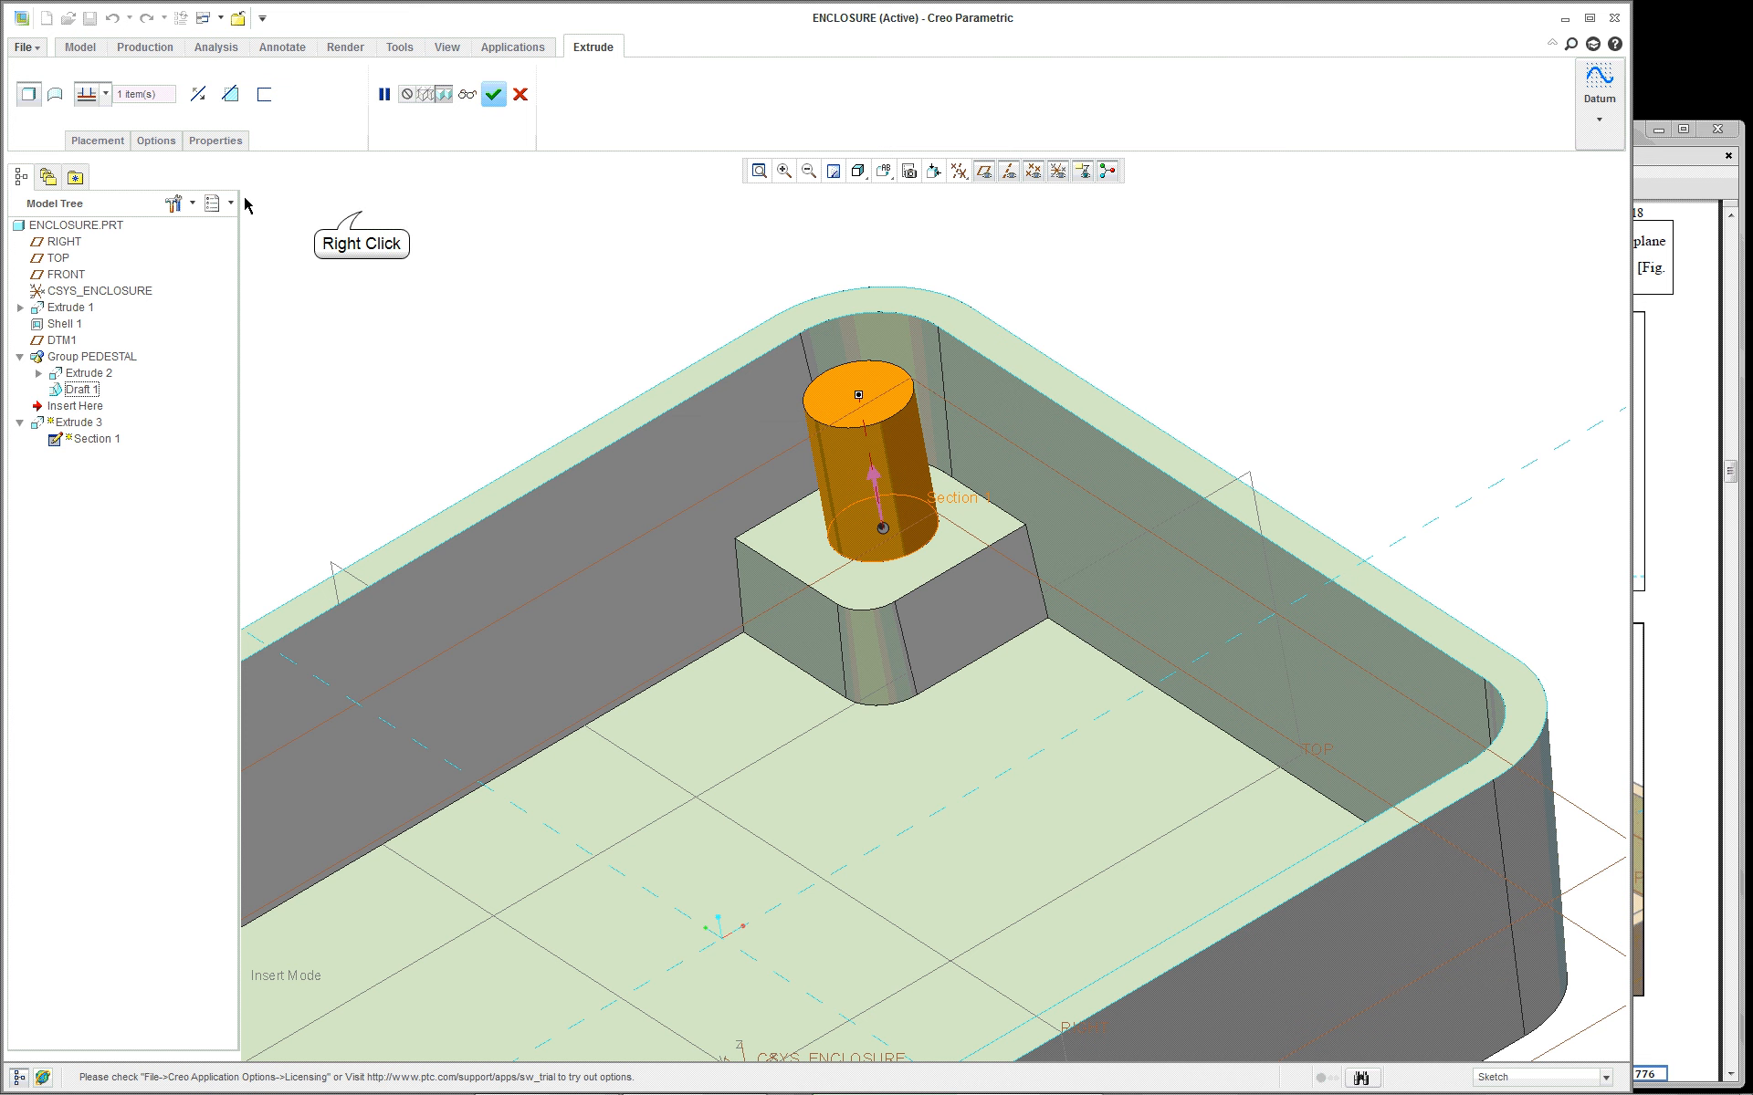
right_click(297, 318)
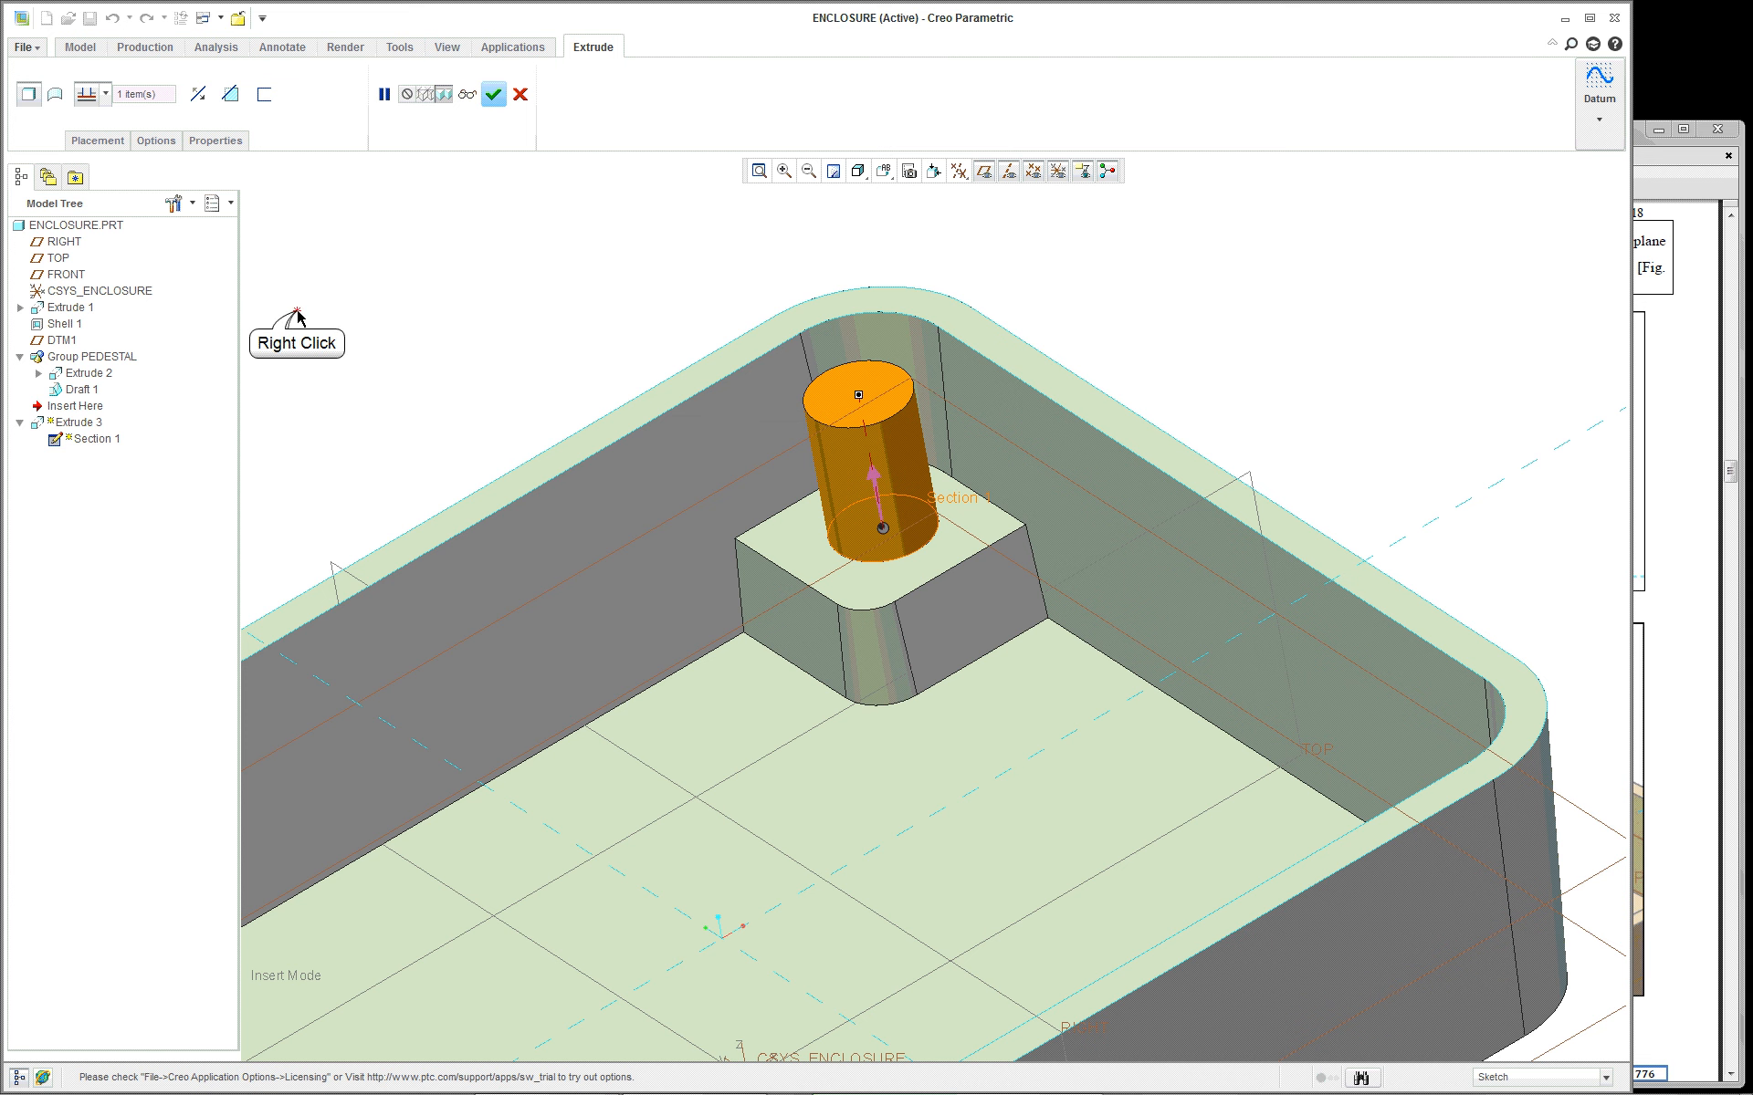
click(380, 387)
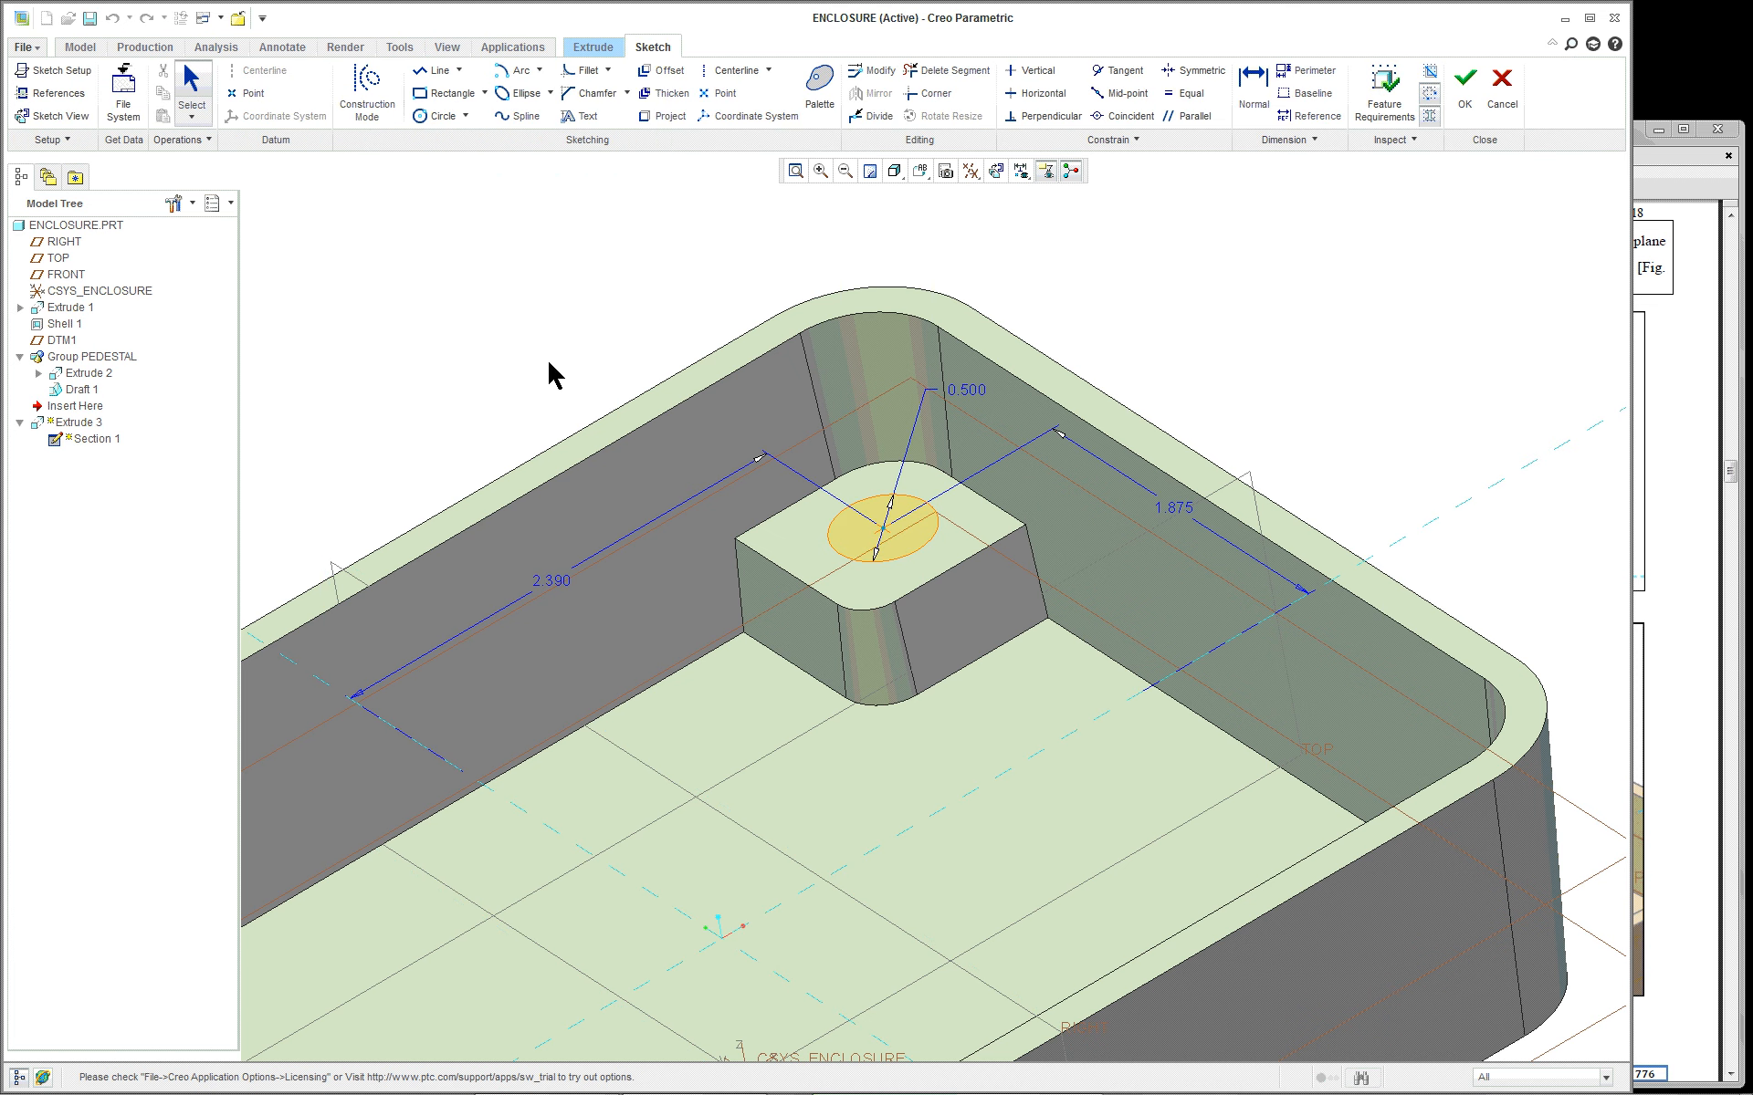
Examine the dimensioned circle on the pedestal's upper face, quit the sketch without saving, and close the Extrude 3 definition without changes
scroll(881, 445, down, 2)
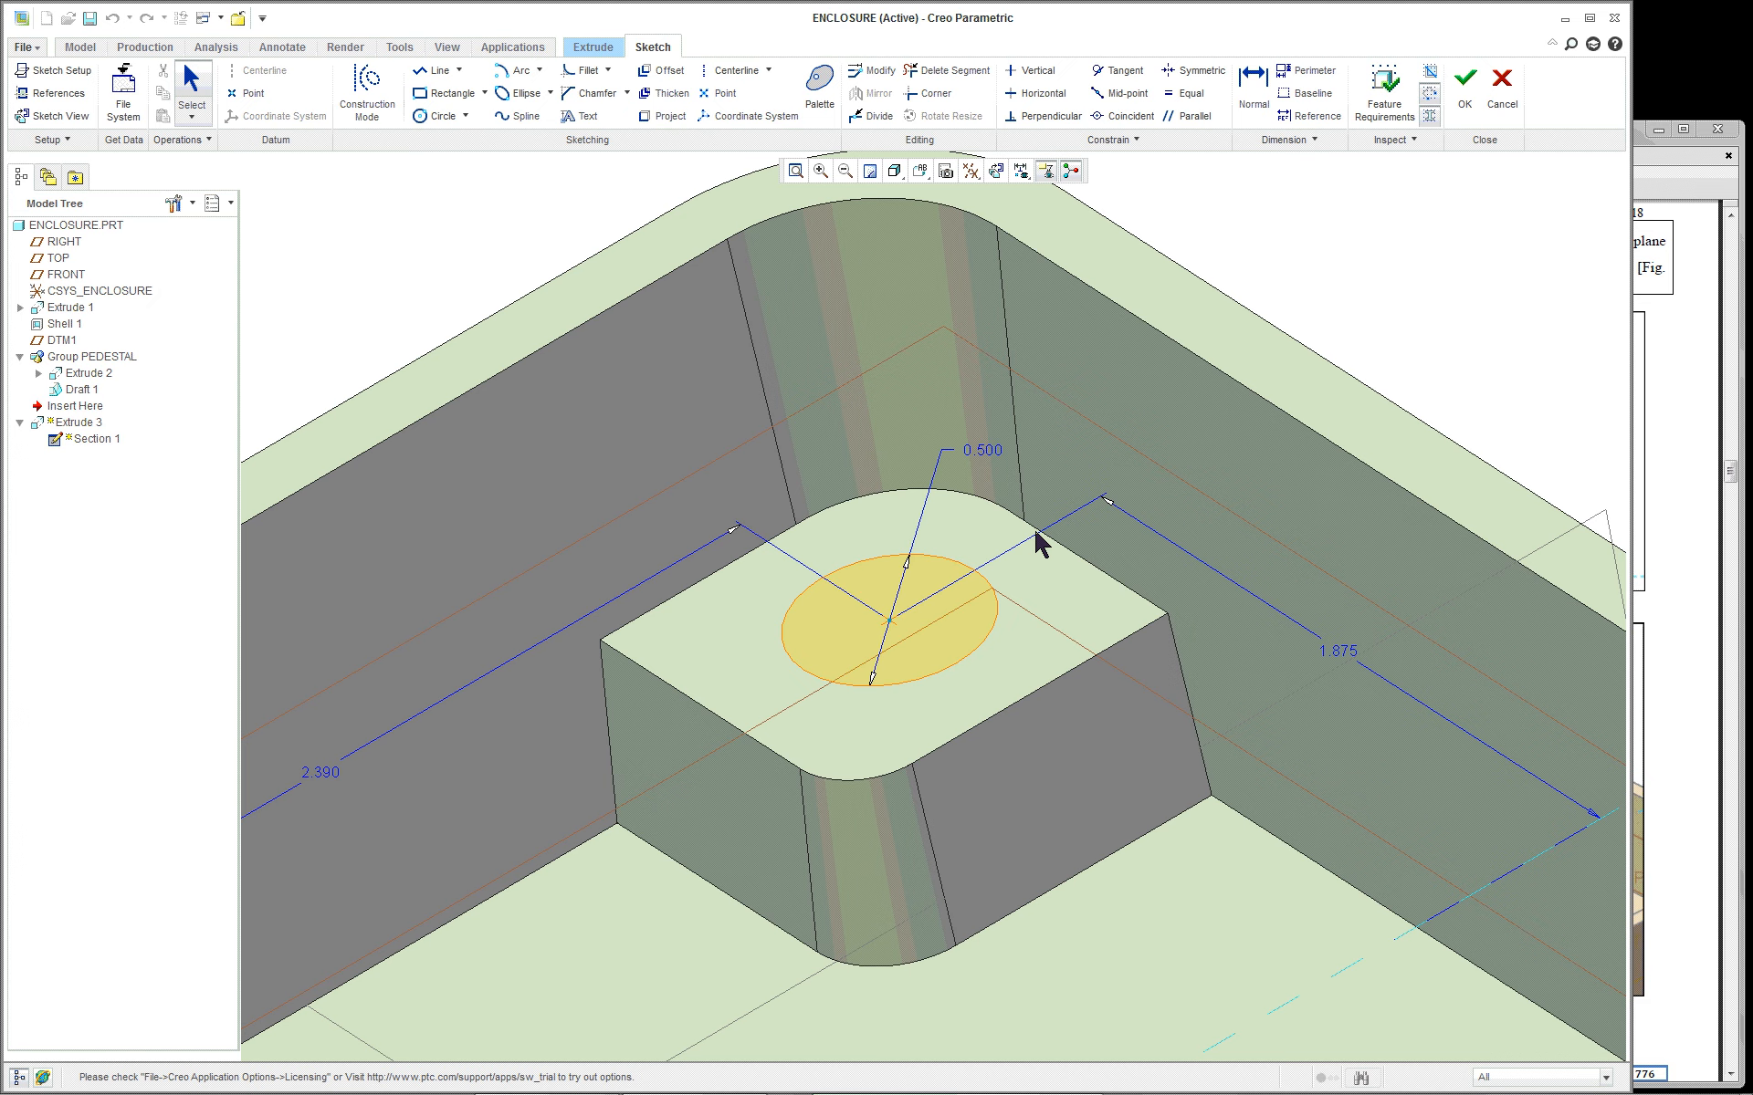
scroll(756, 503, up, 3)
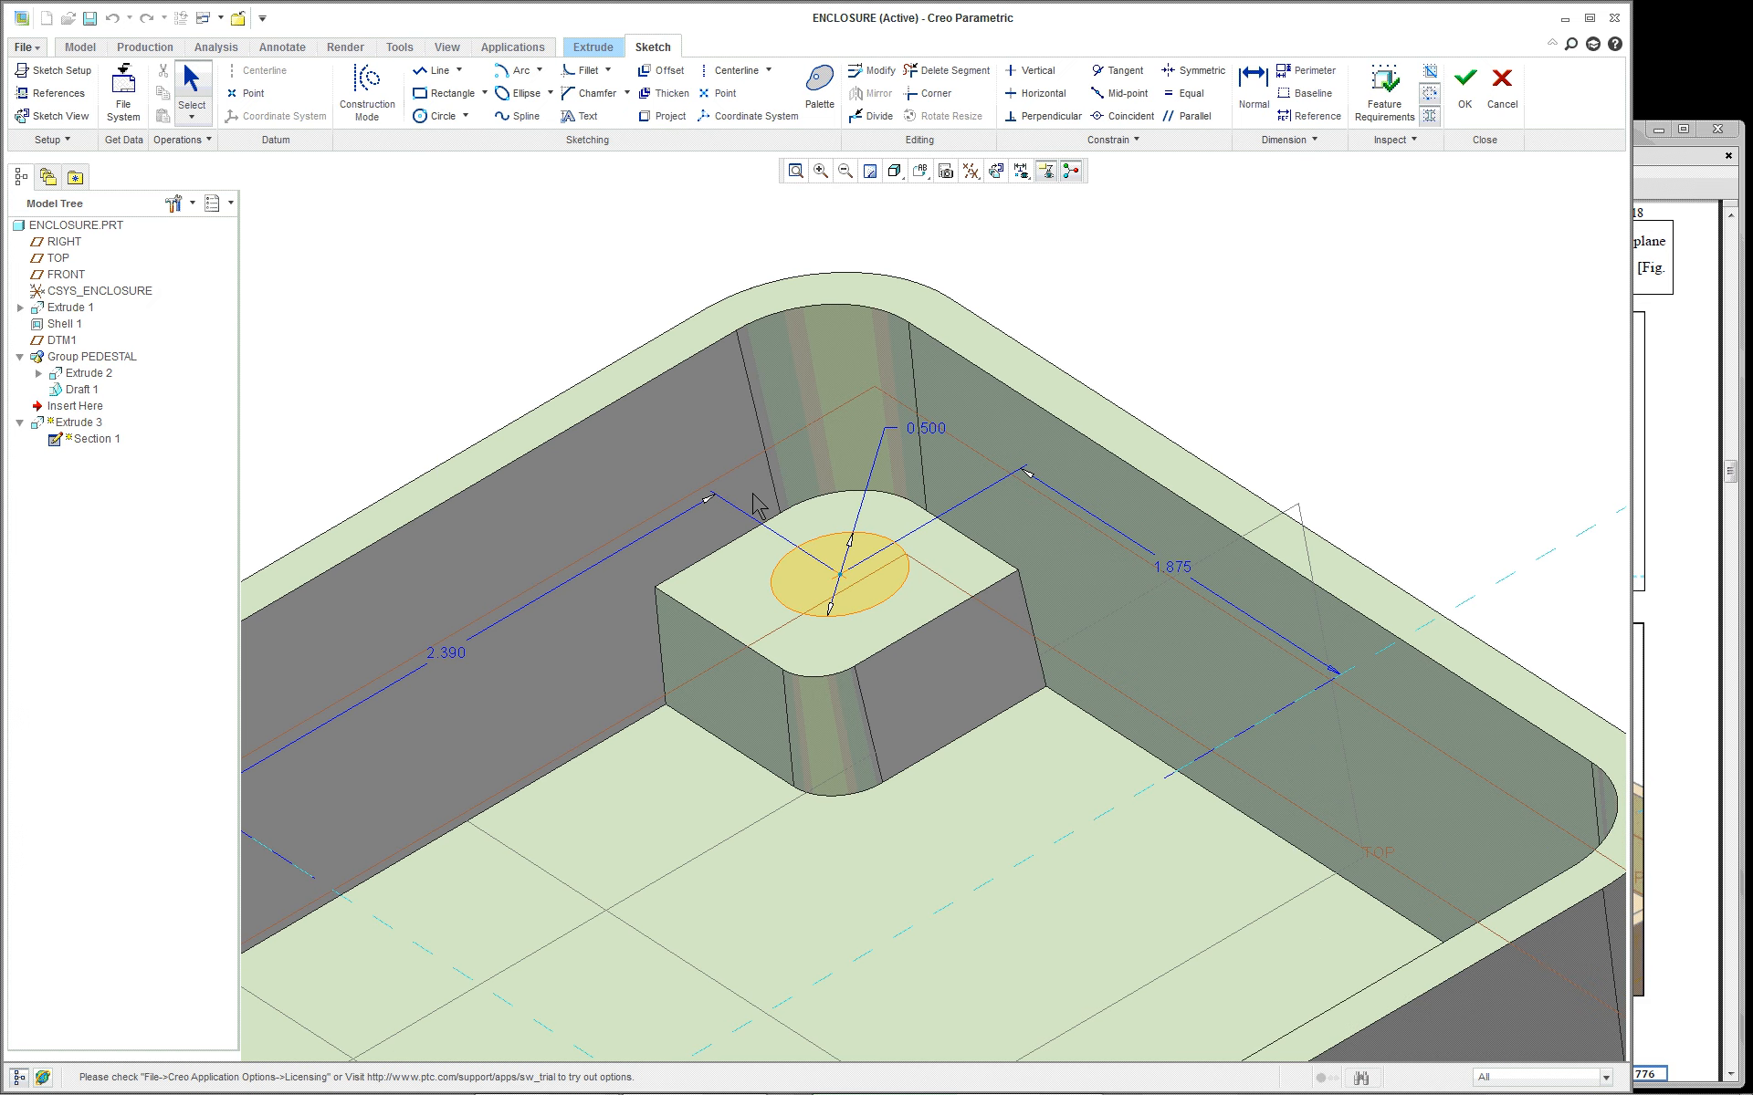
scroll(1428, 100, up, 2)
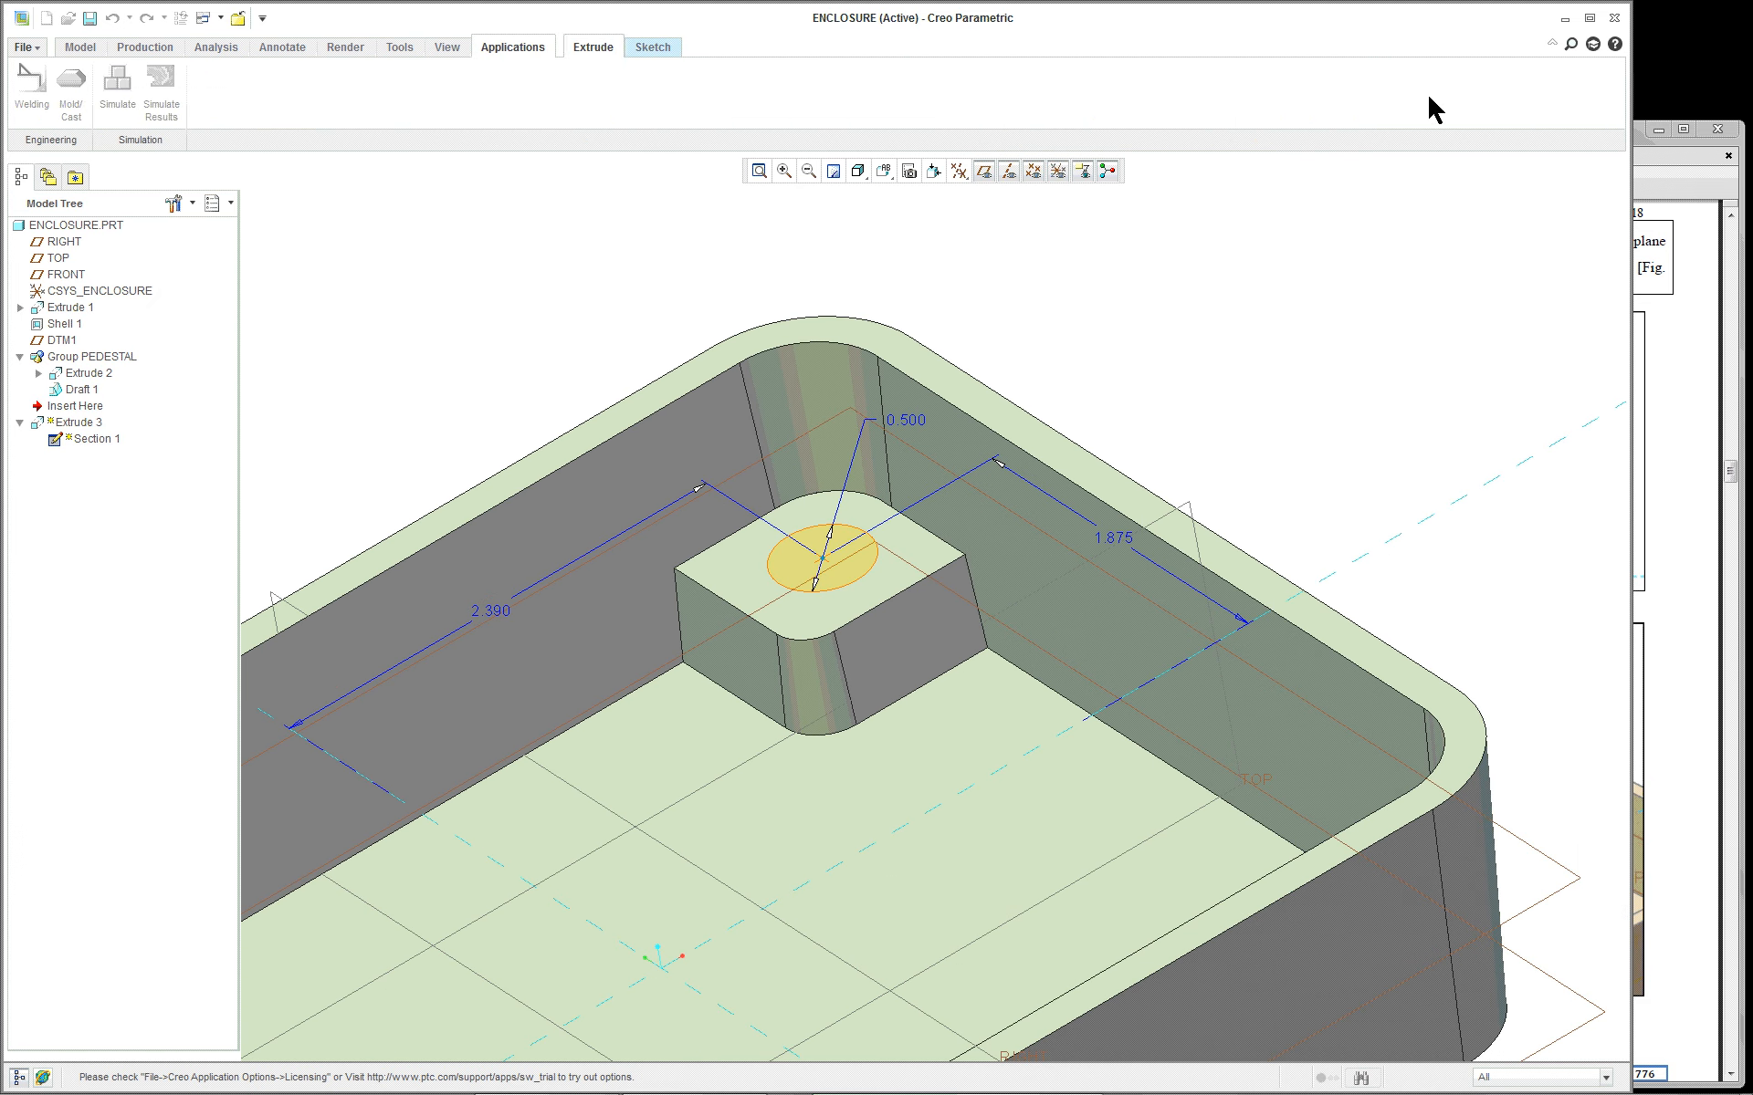
click(653, 48)
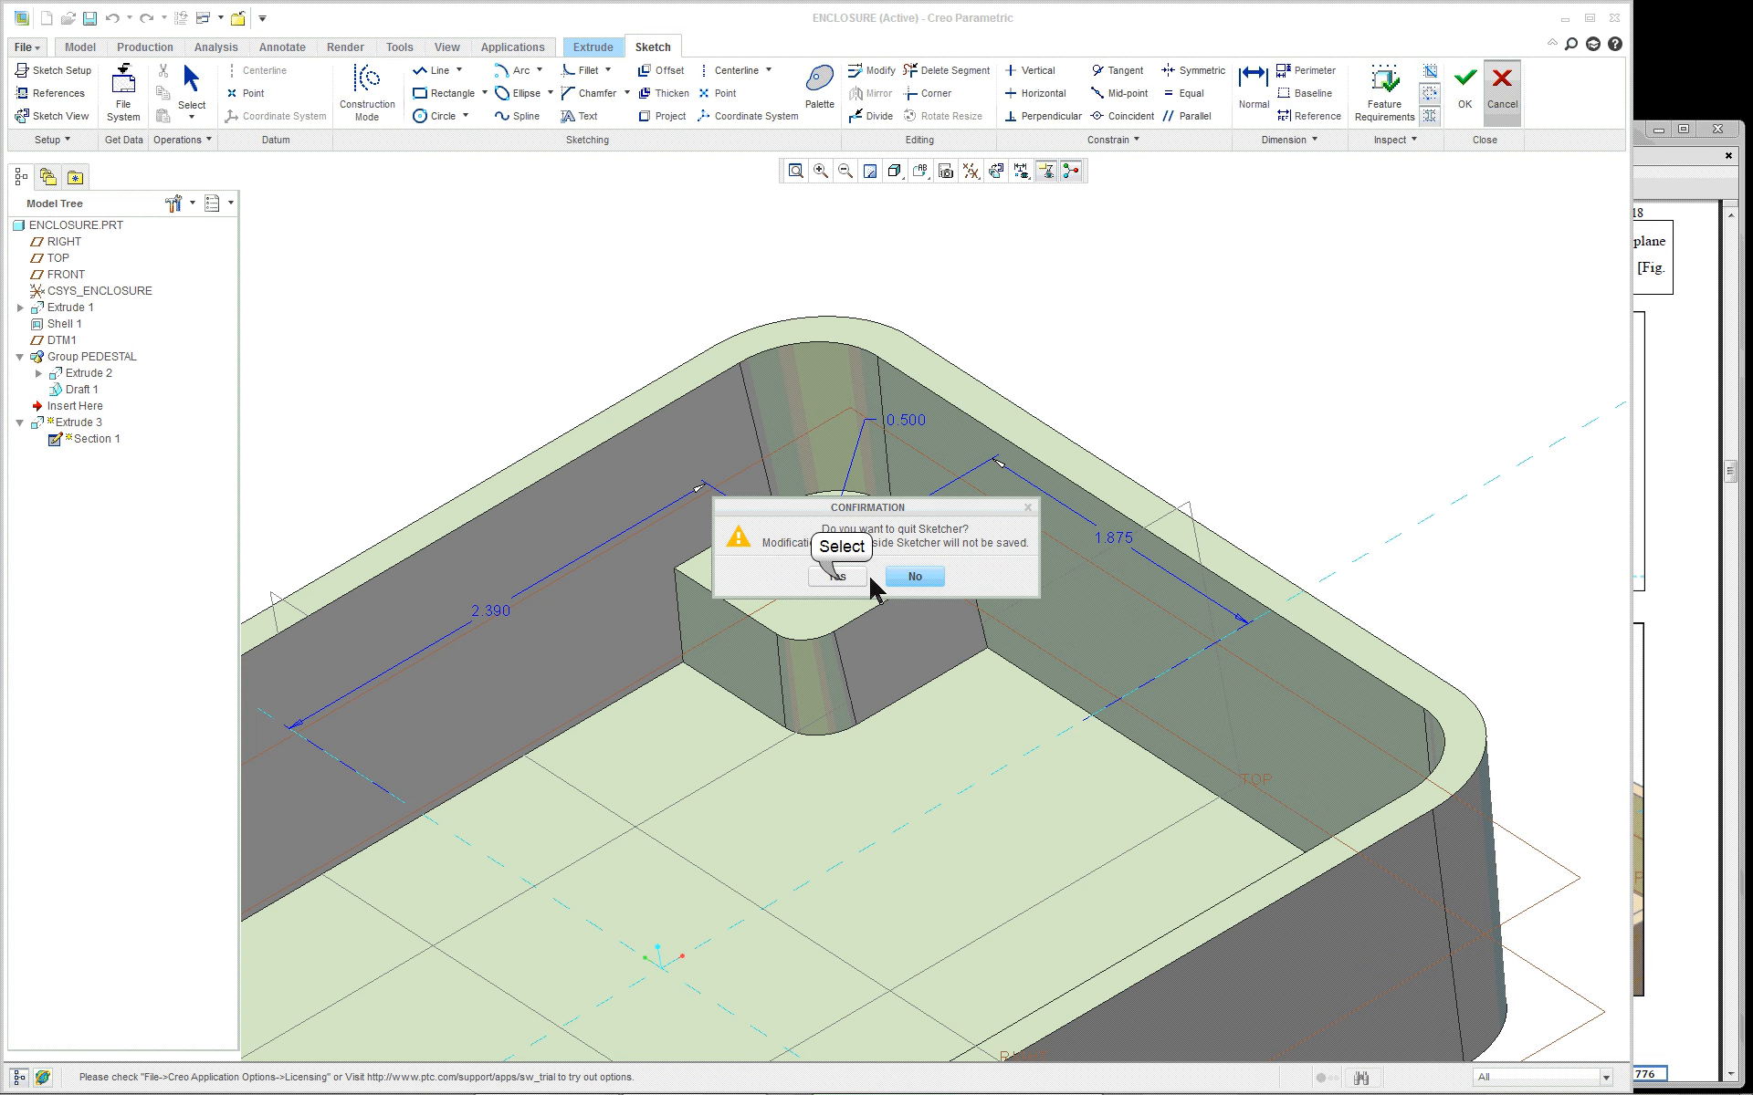
click(841, 581)
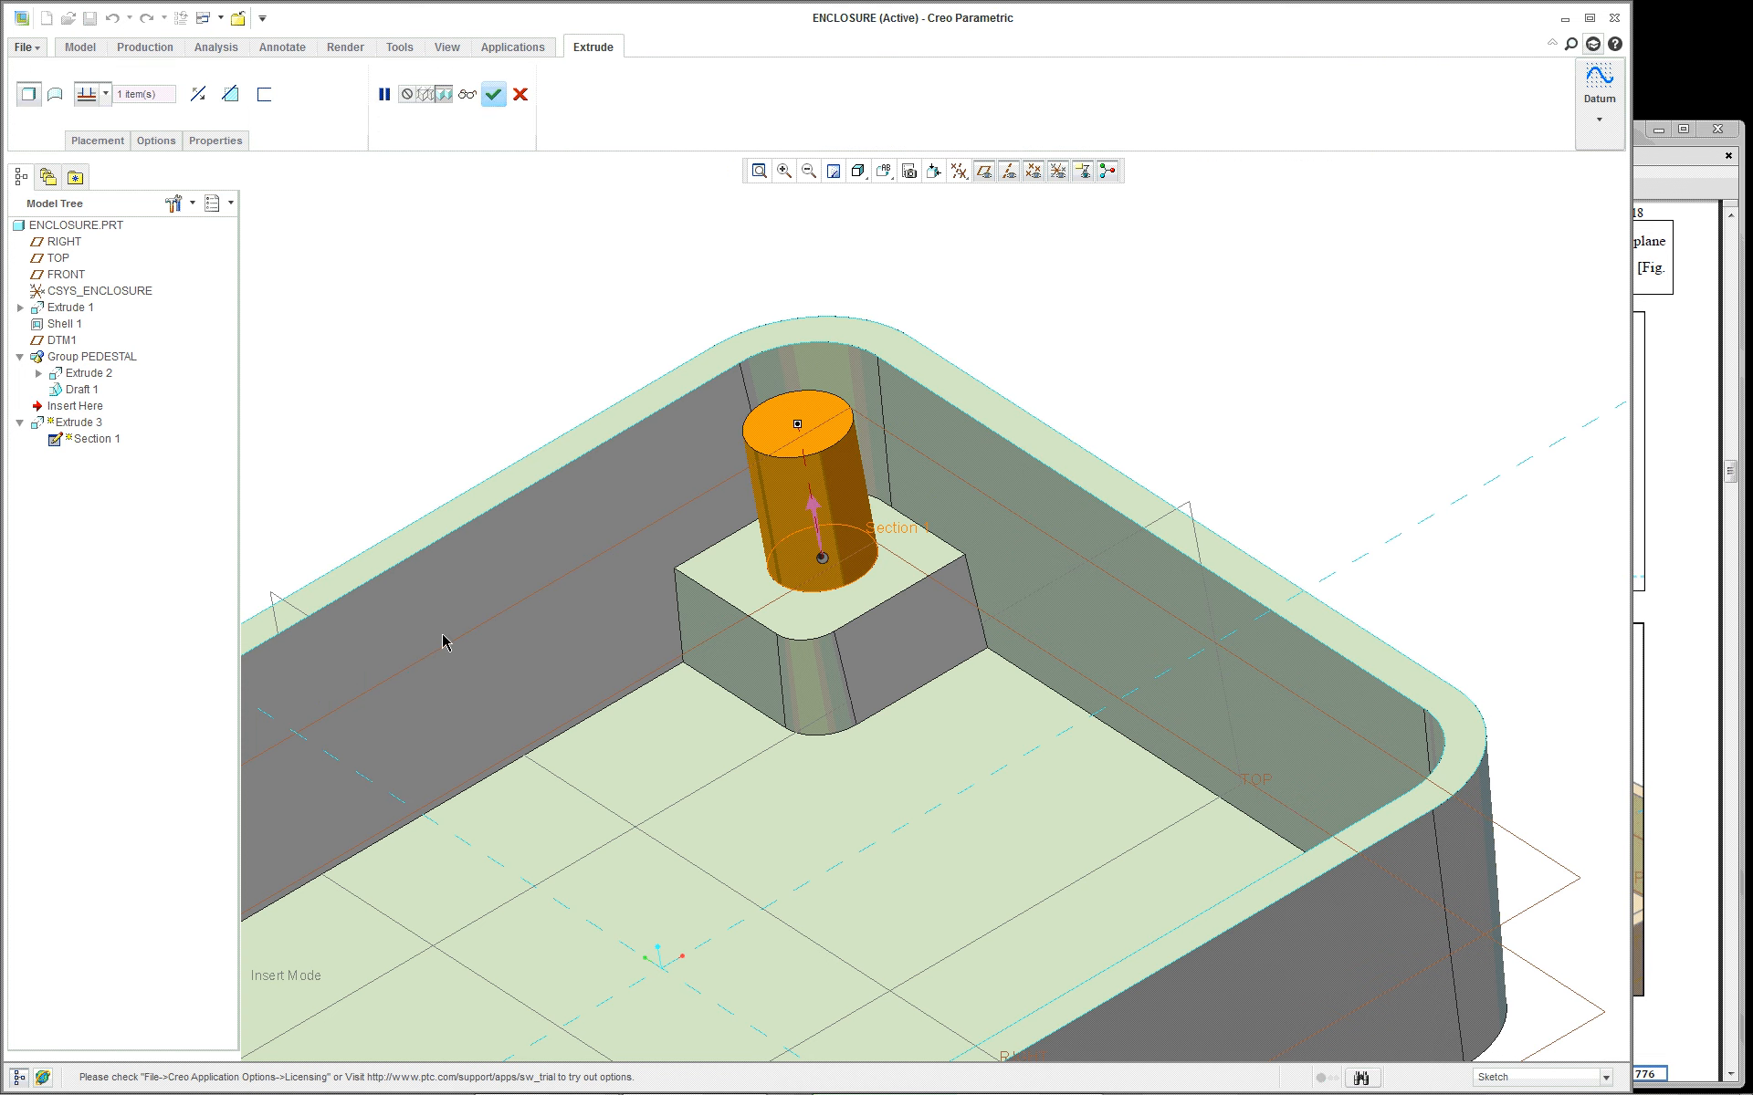
middle_click(301, 490)
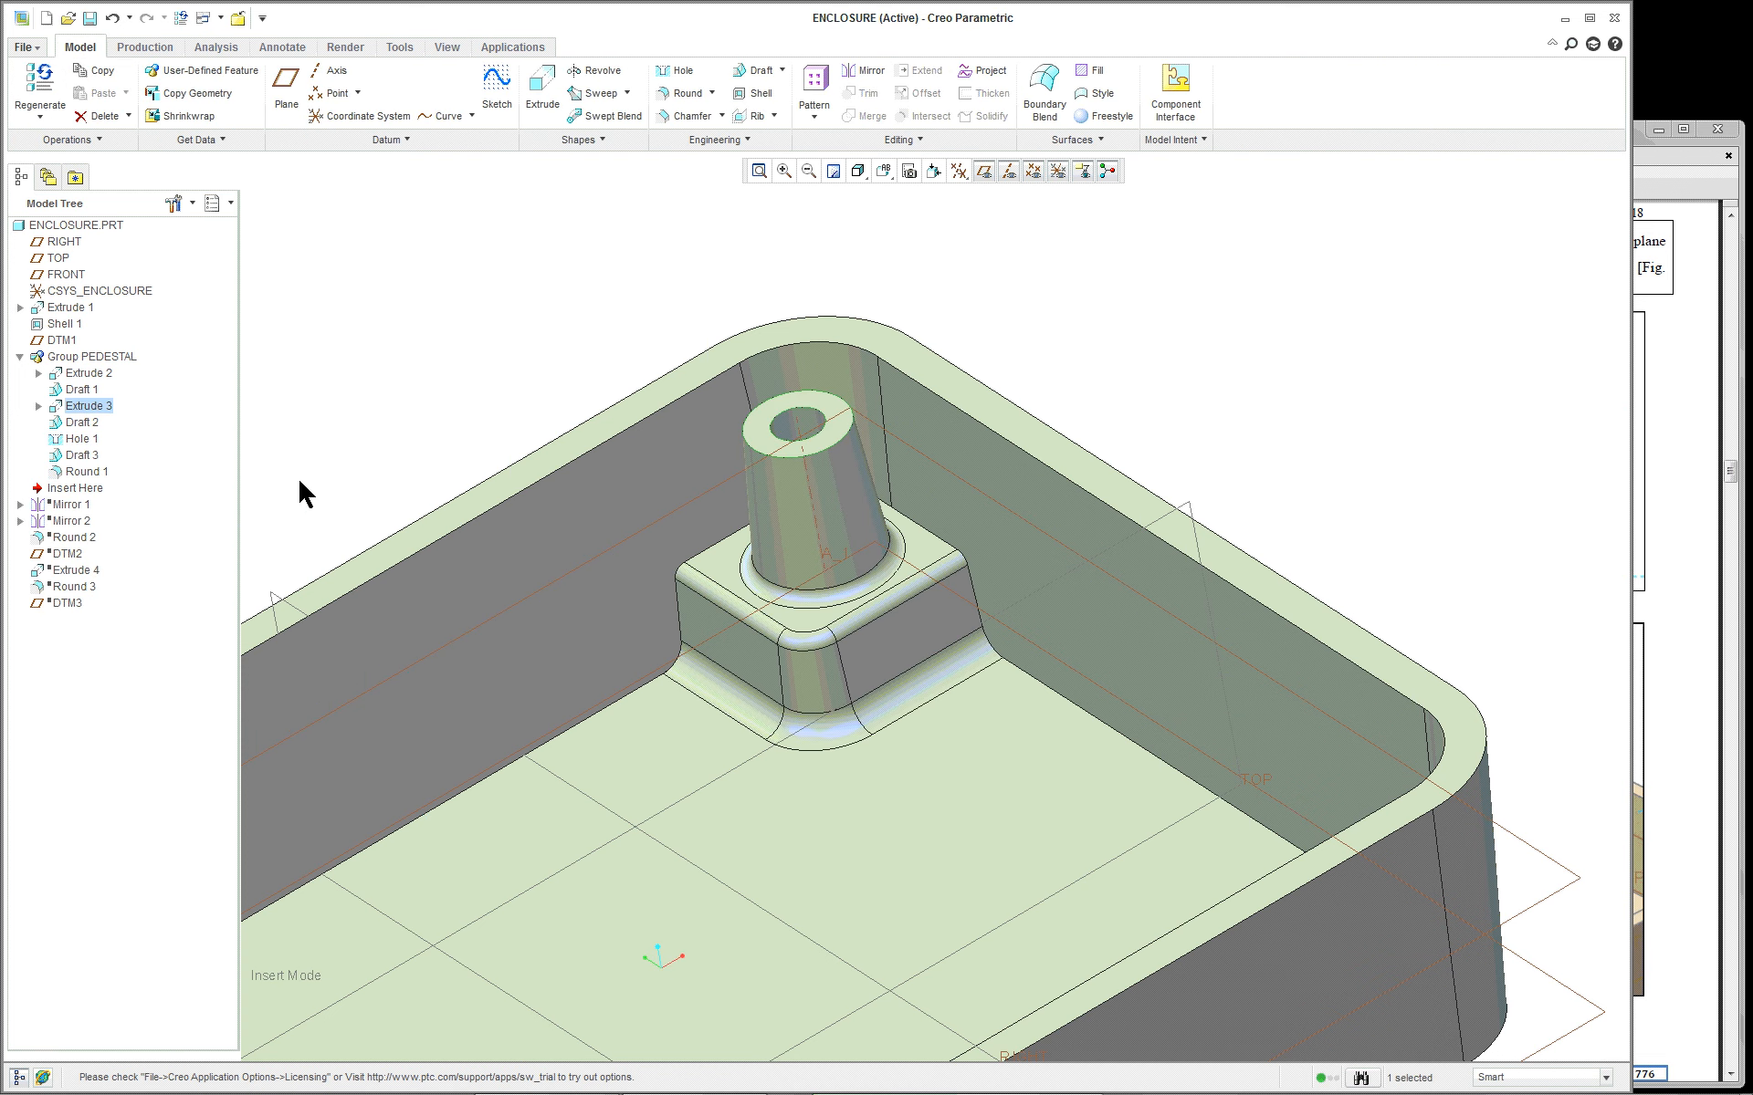
Open the definition of Draft 2, examine its draft surfaces and hinge reference on the circular boss, and accept it without changes
click(87, 424)
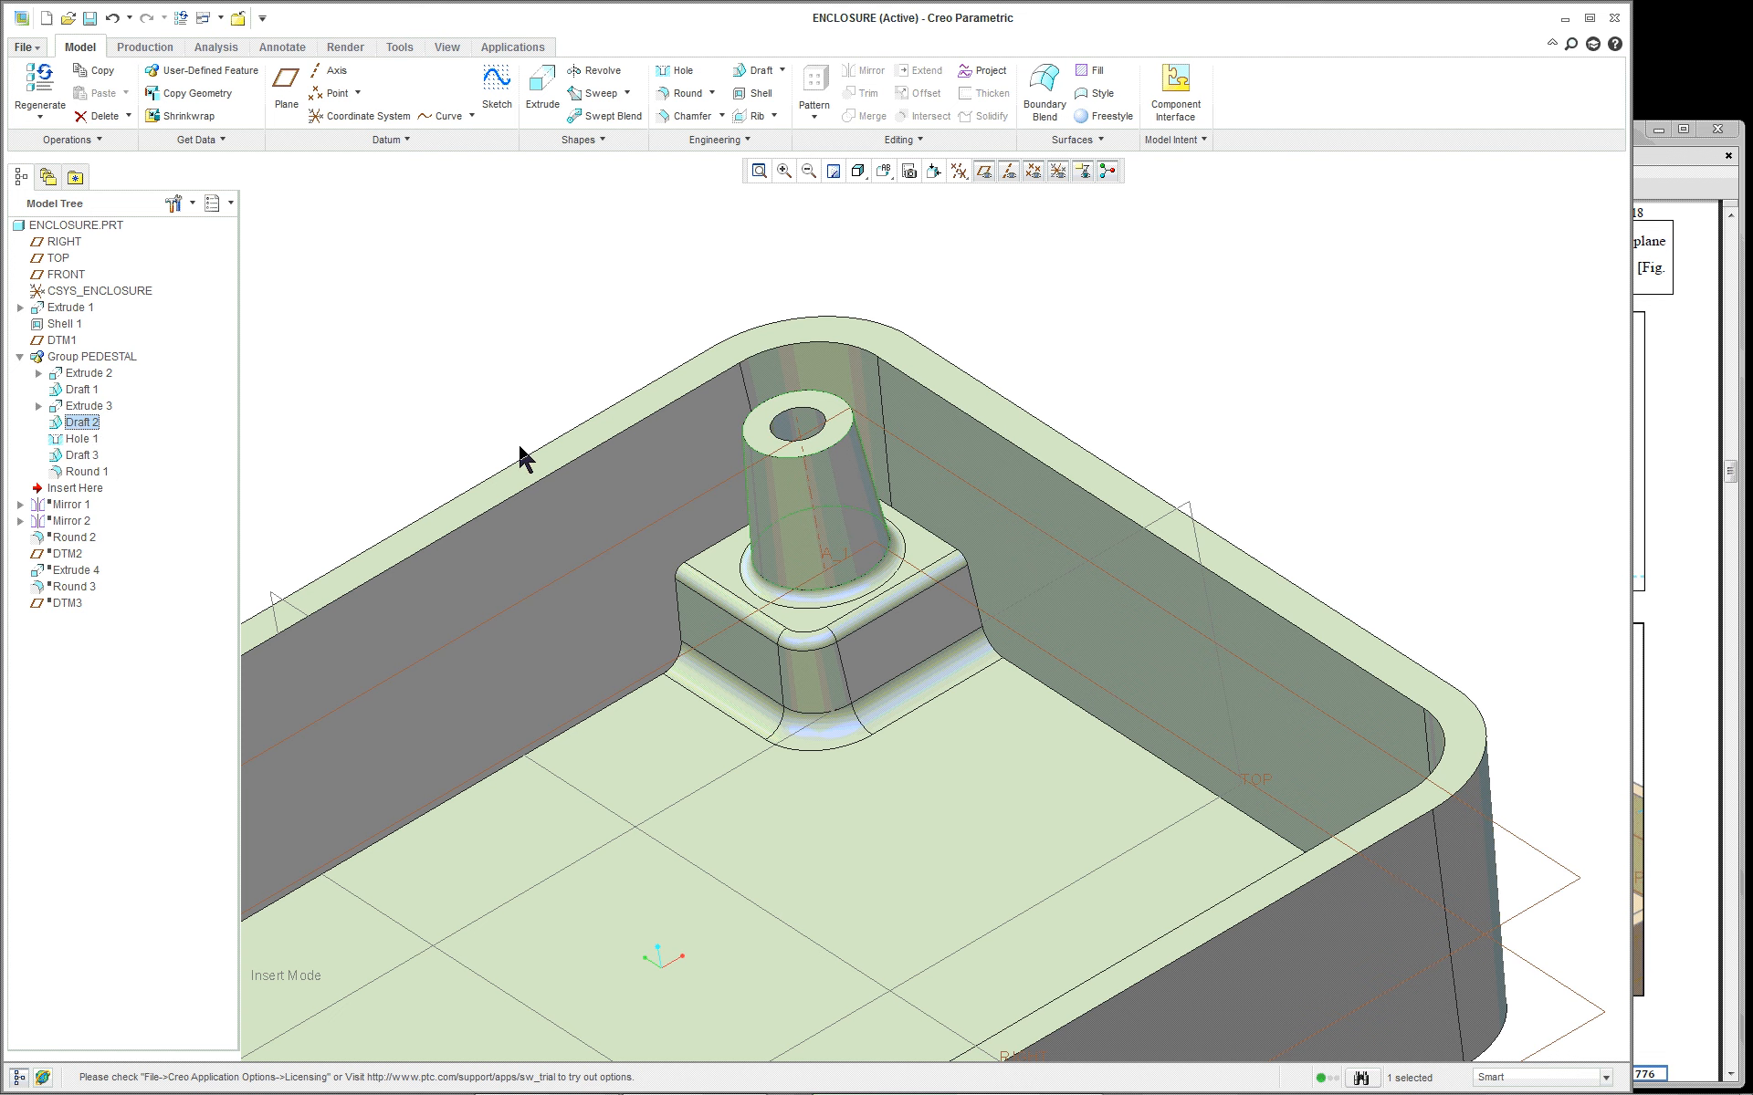
right_click(87, 424)
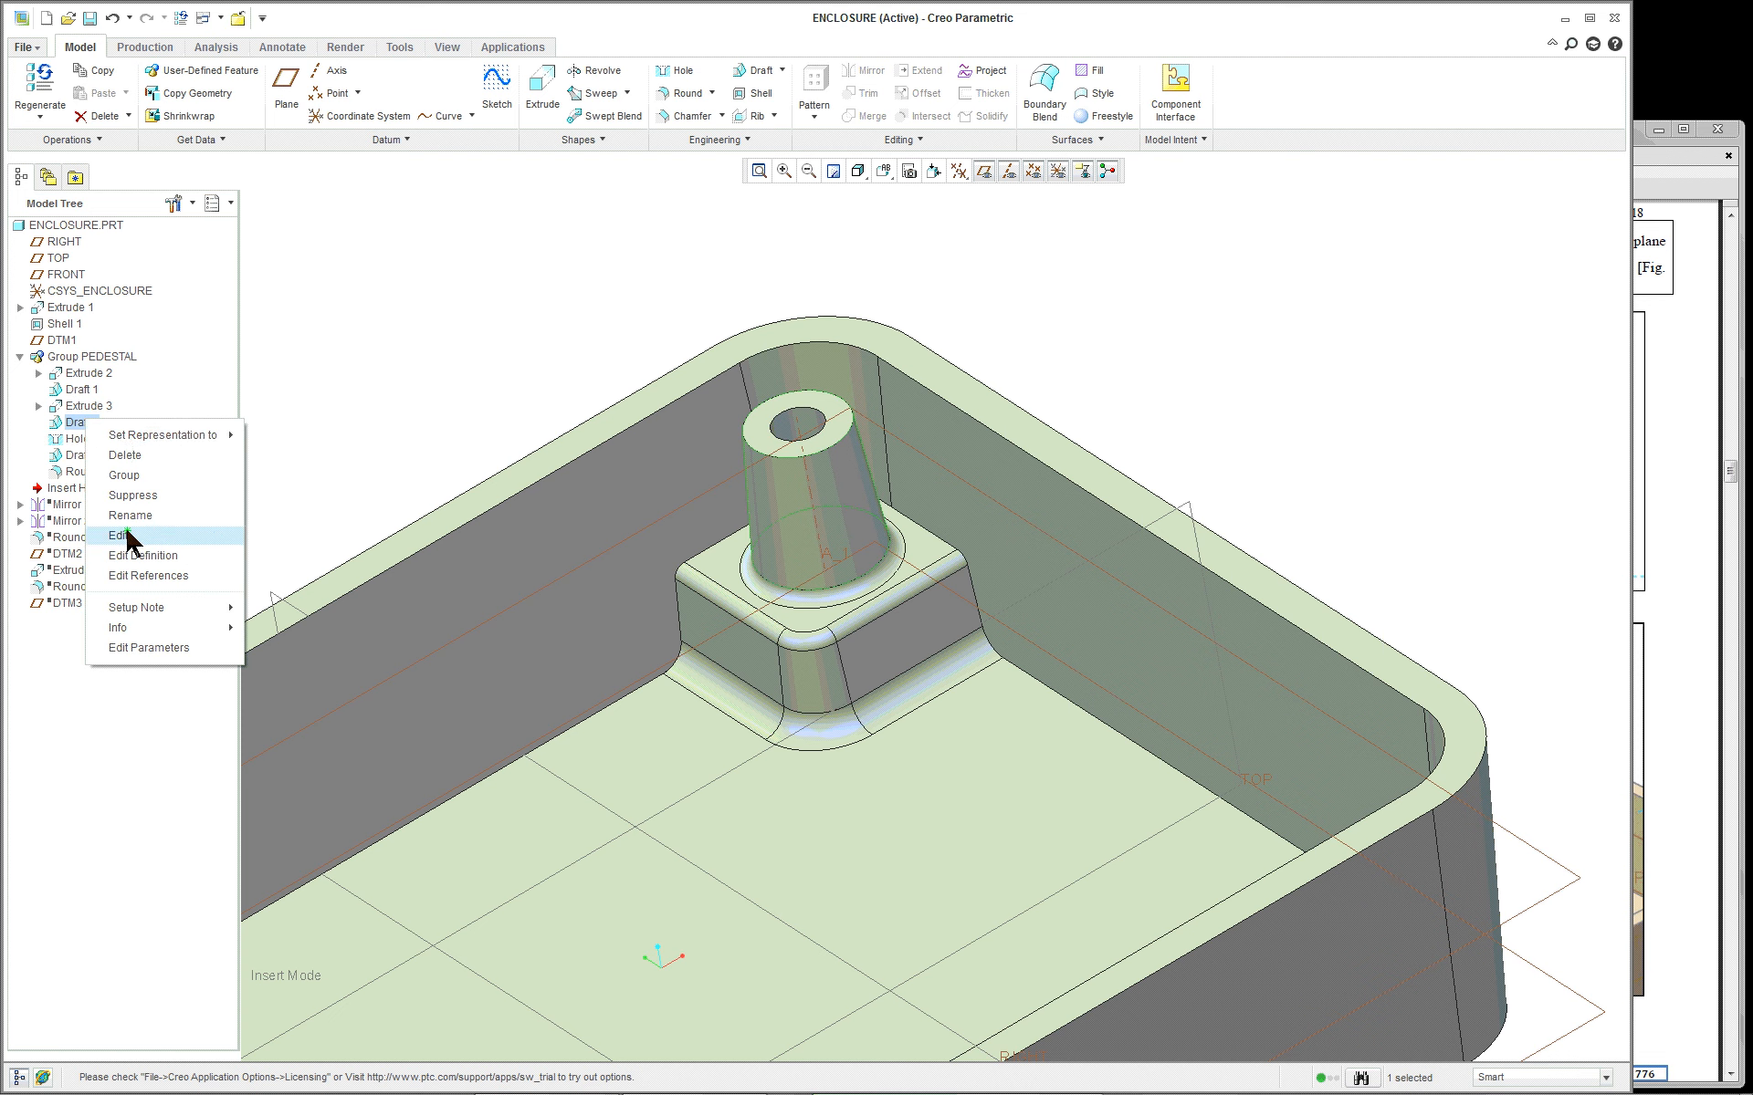
click(142, 555)
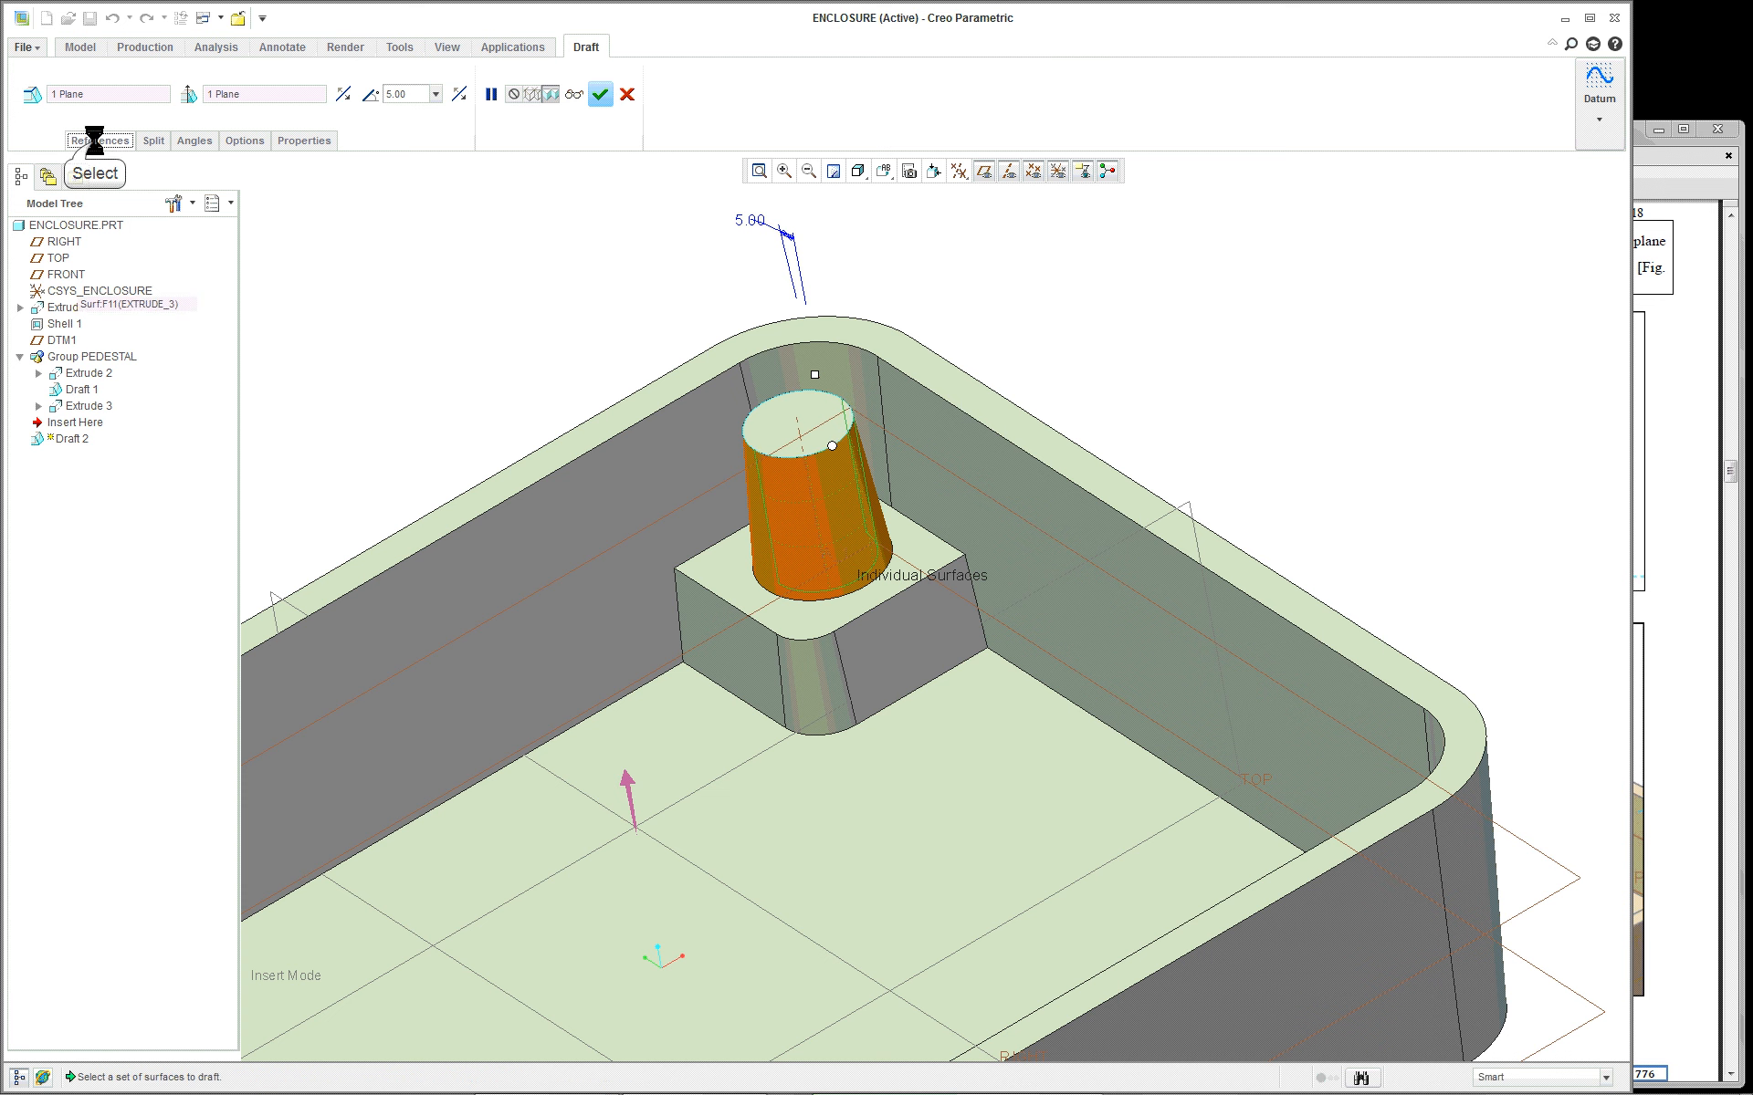
click(99, 140)
click(137, 190)
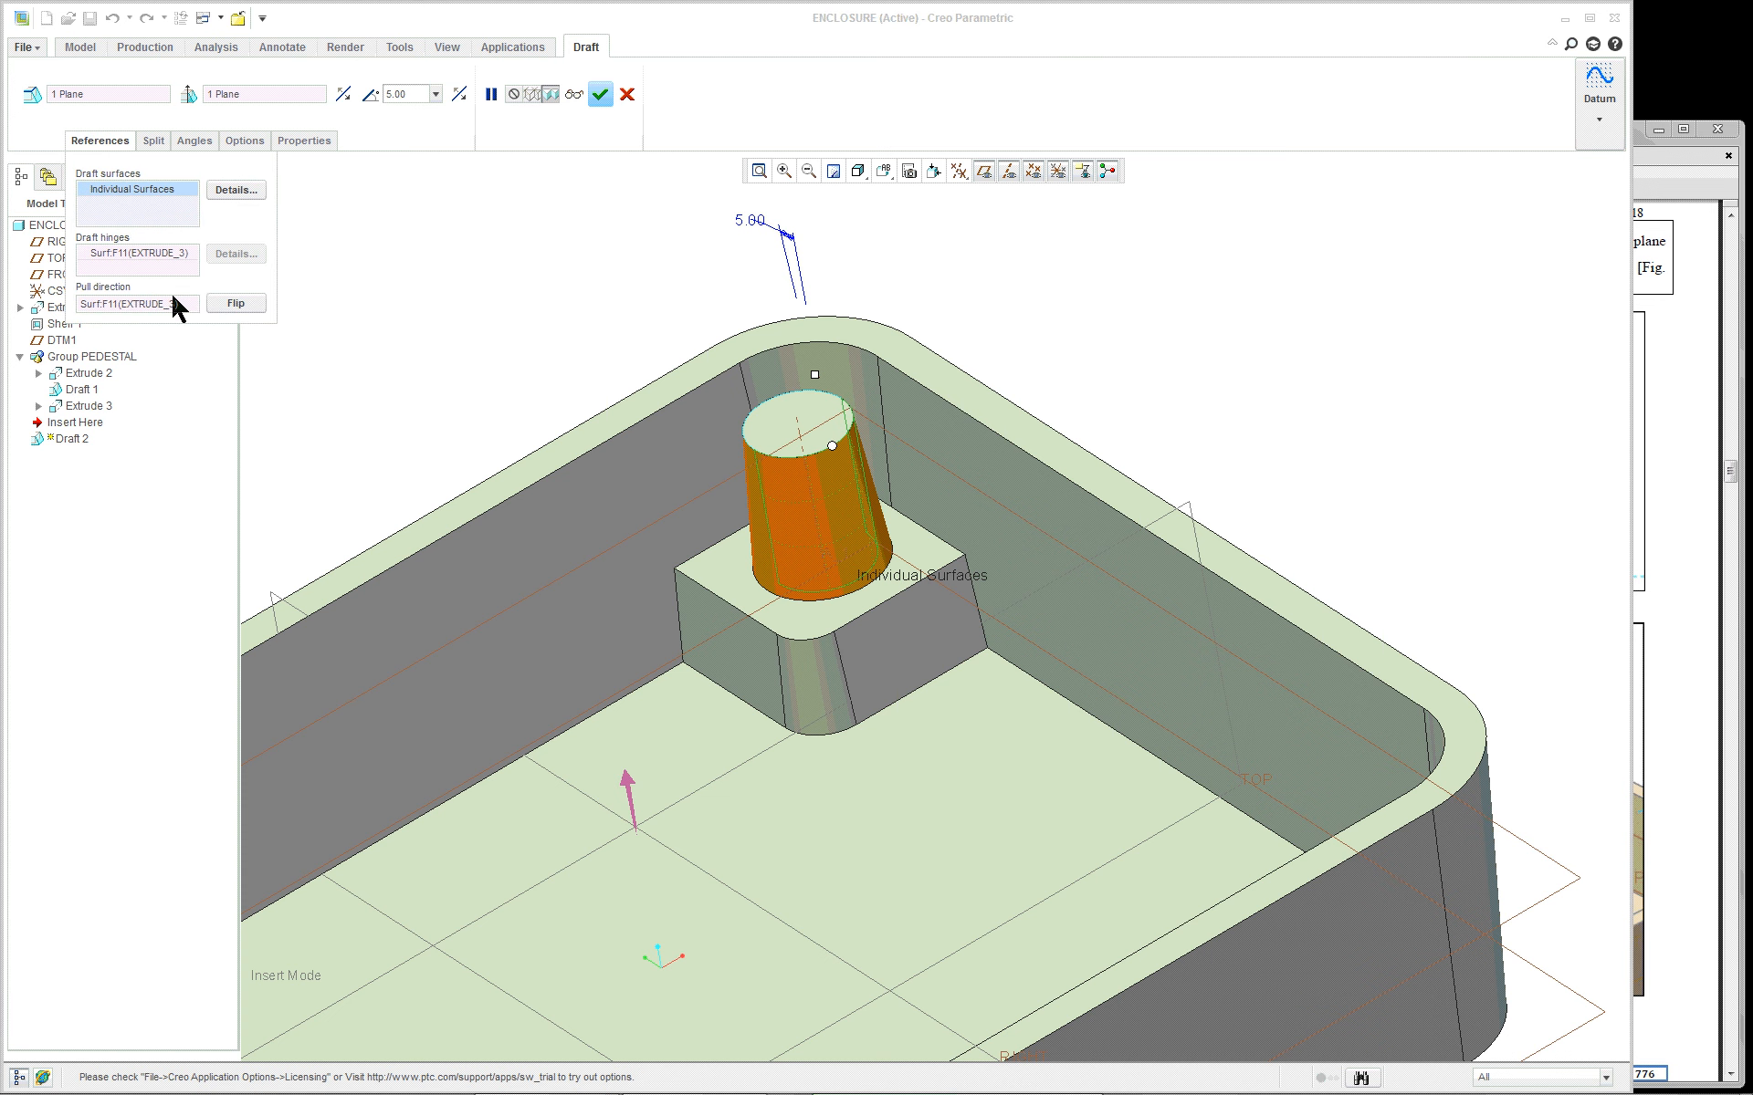
click(124, 255)
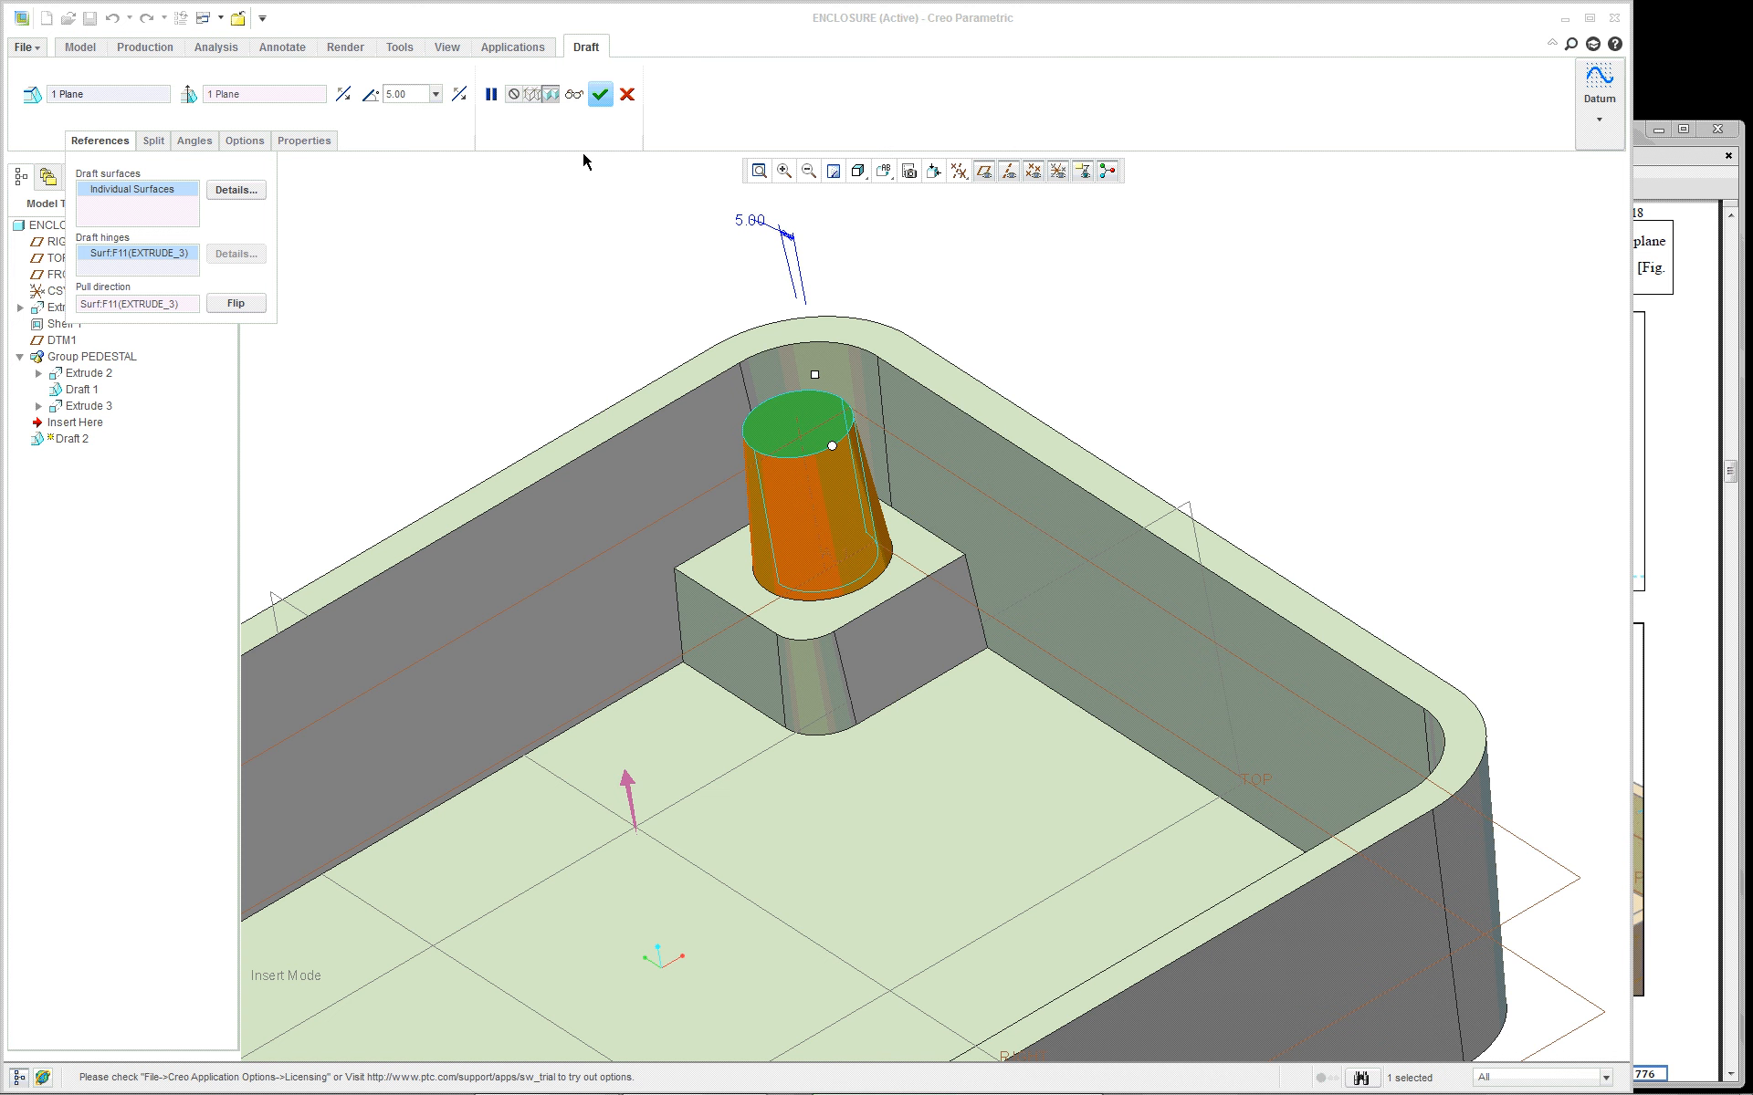
click(600, 94)
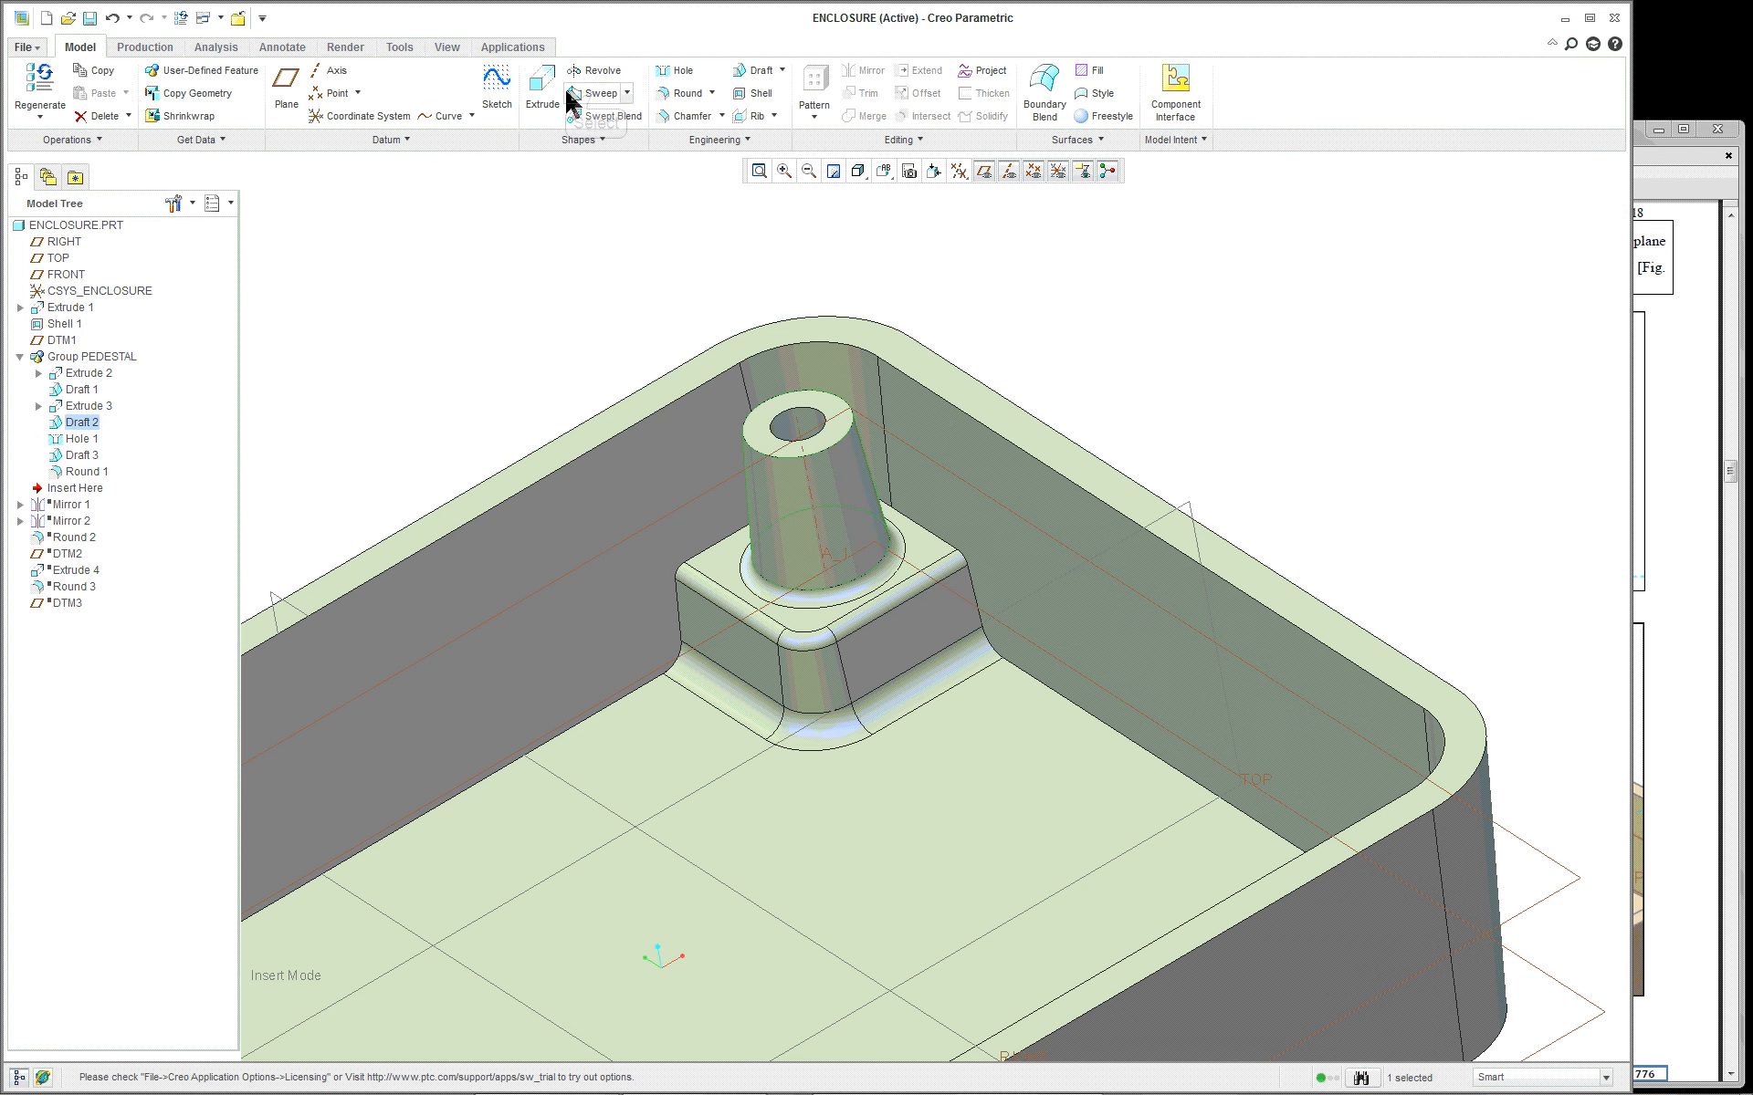
Open the definition of Hole 1, examine its coaxial placement references on the circular boss, and cancel without changes
right_click(81, 439)
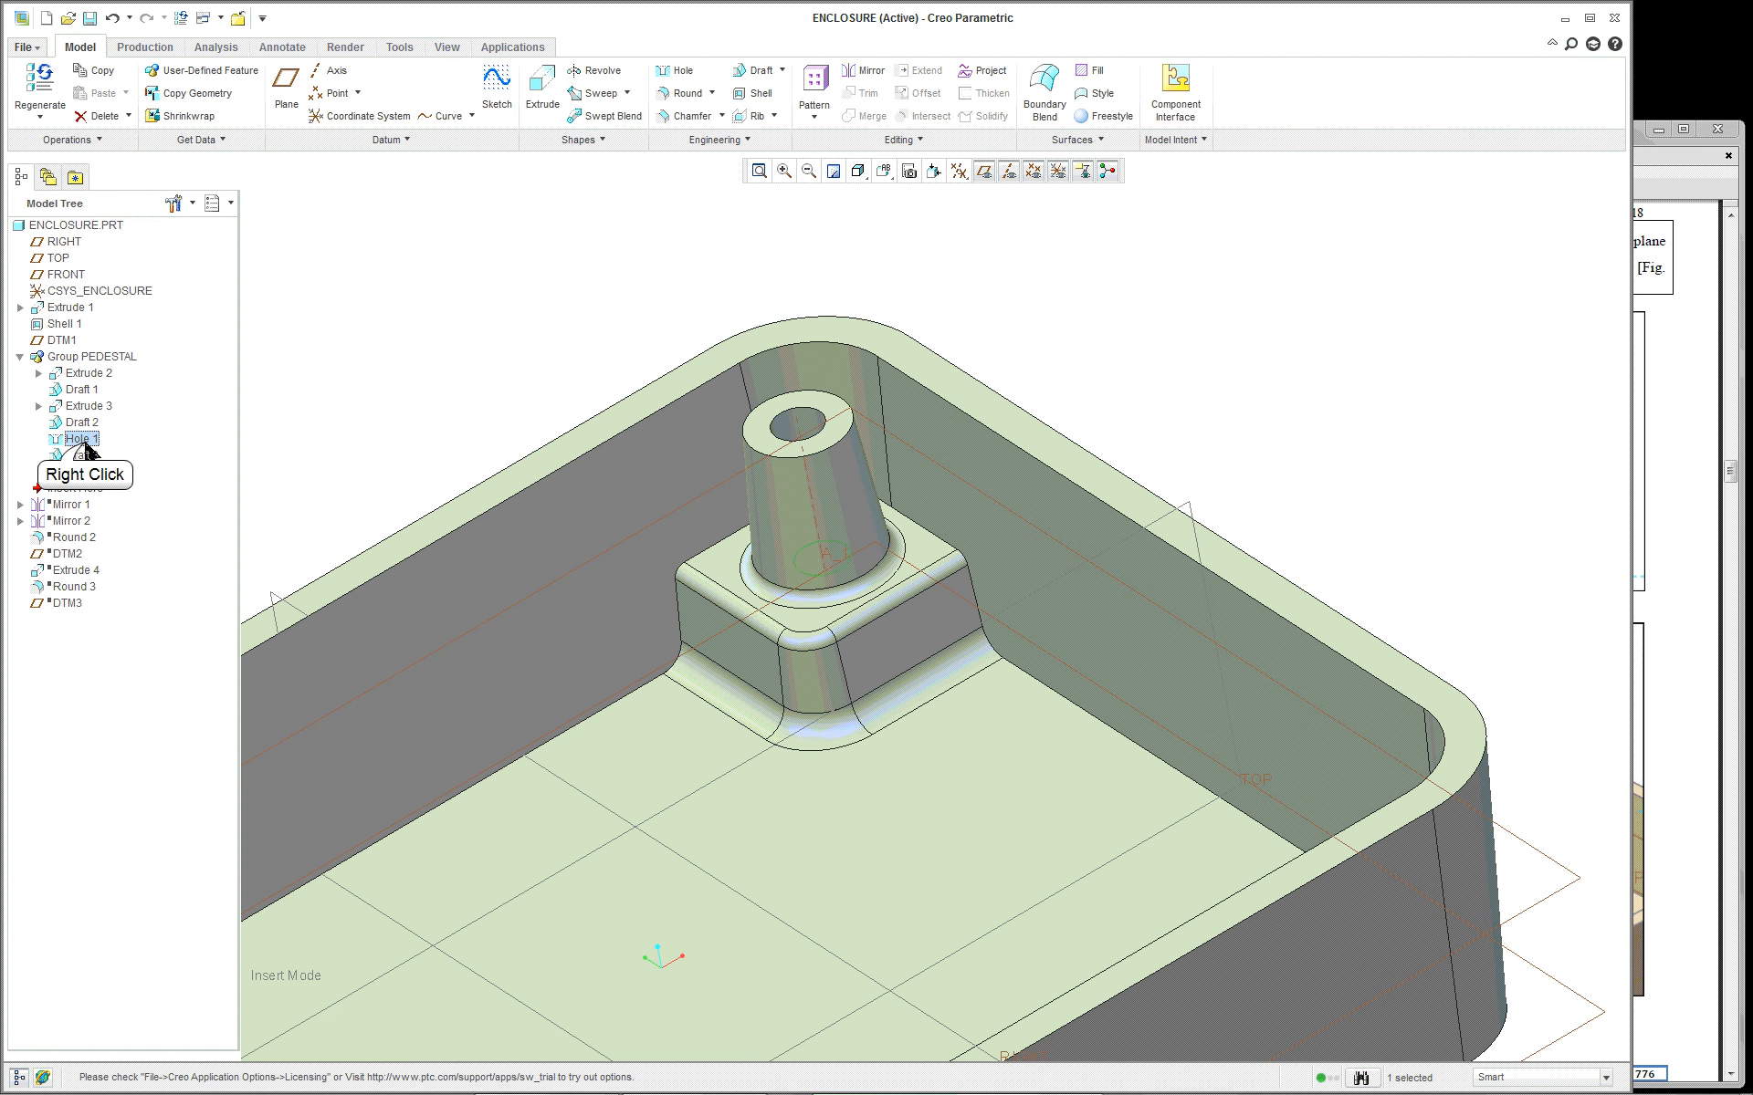
click(164, 581)
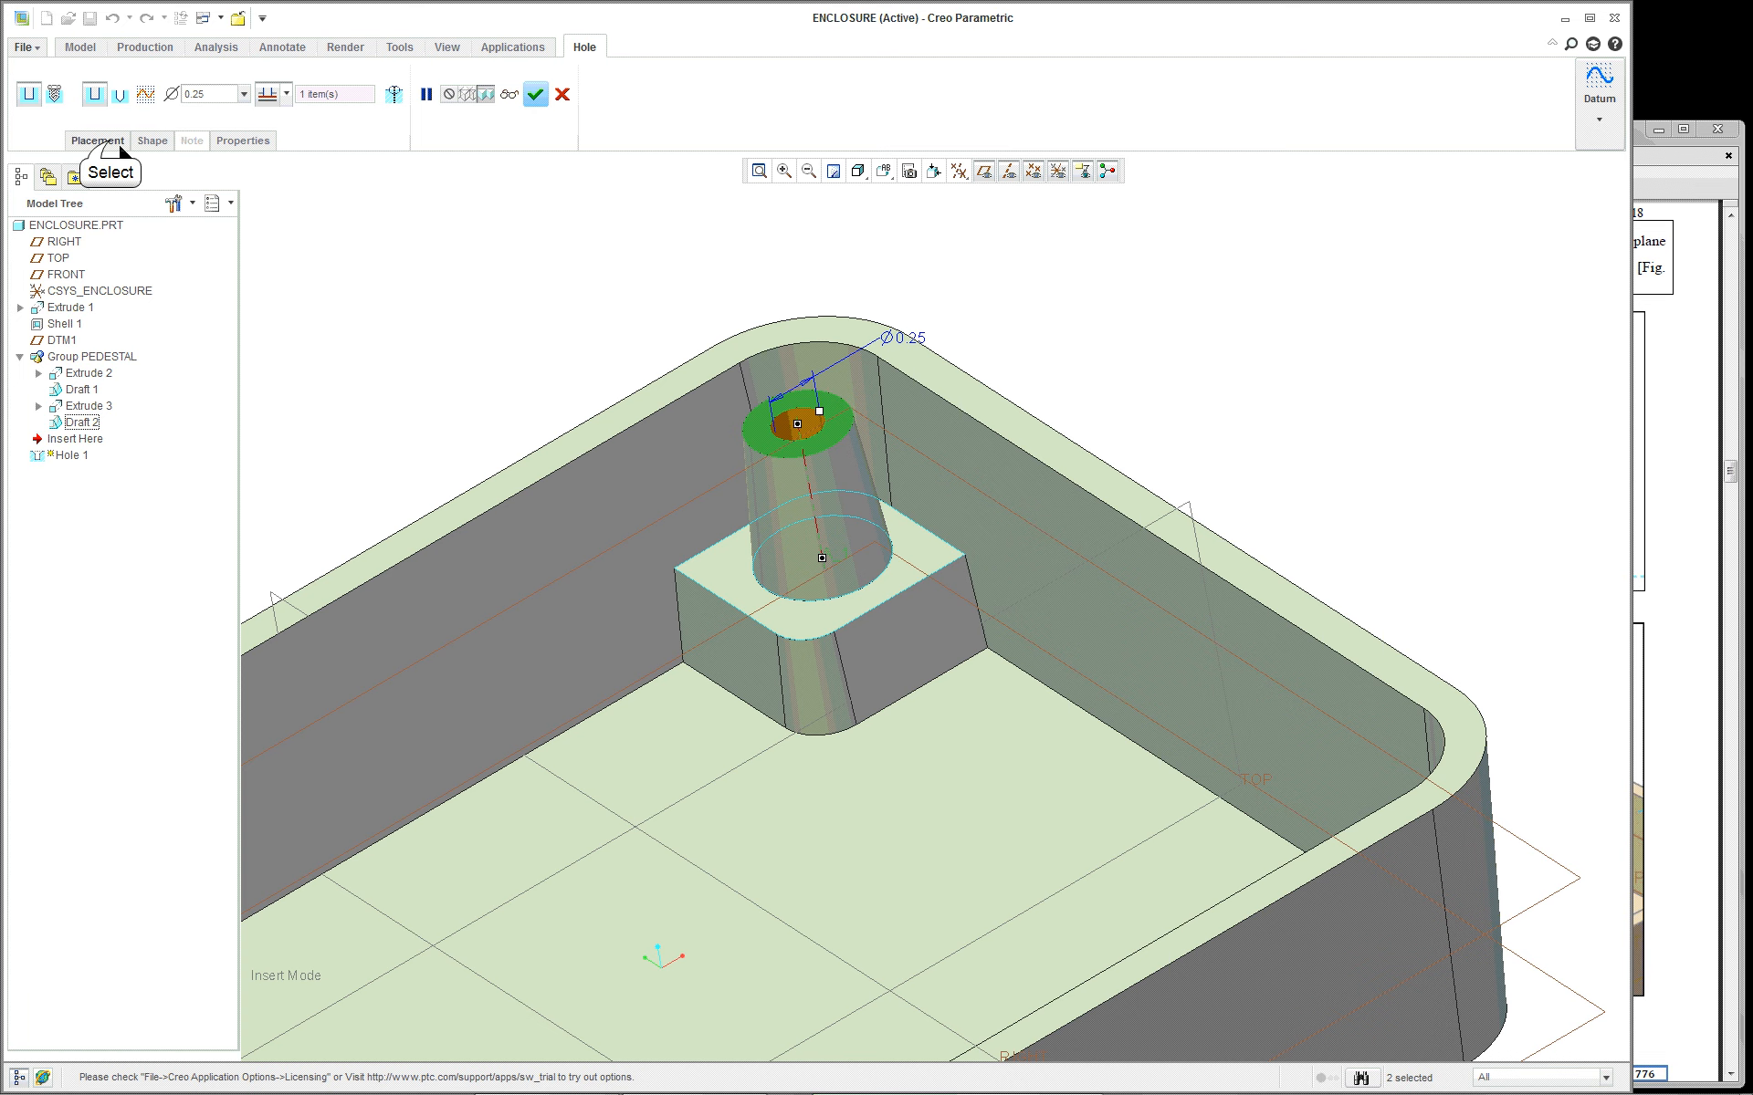
click(101, 141)
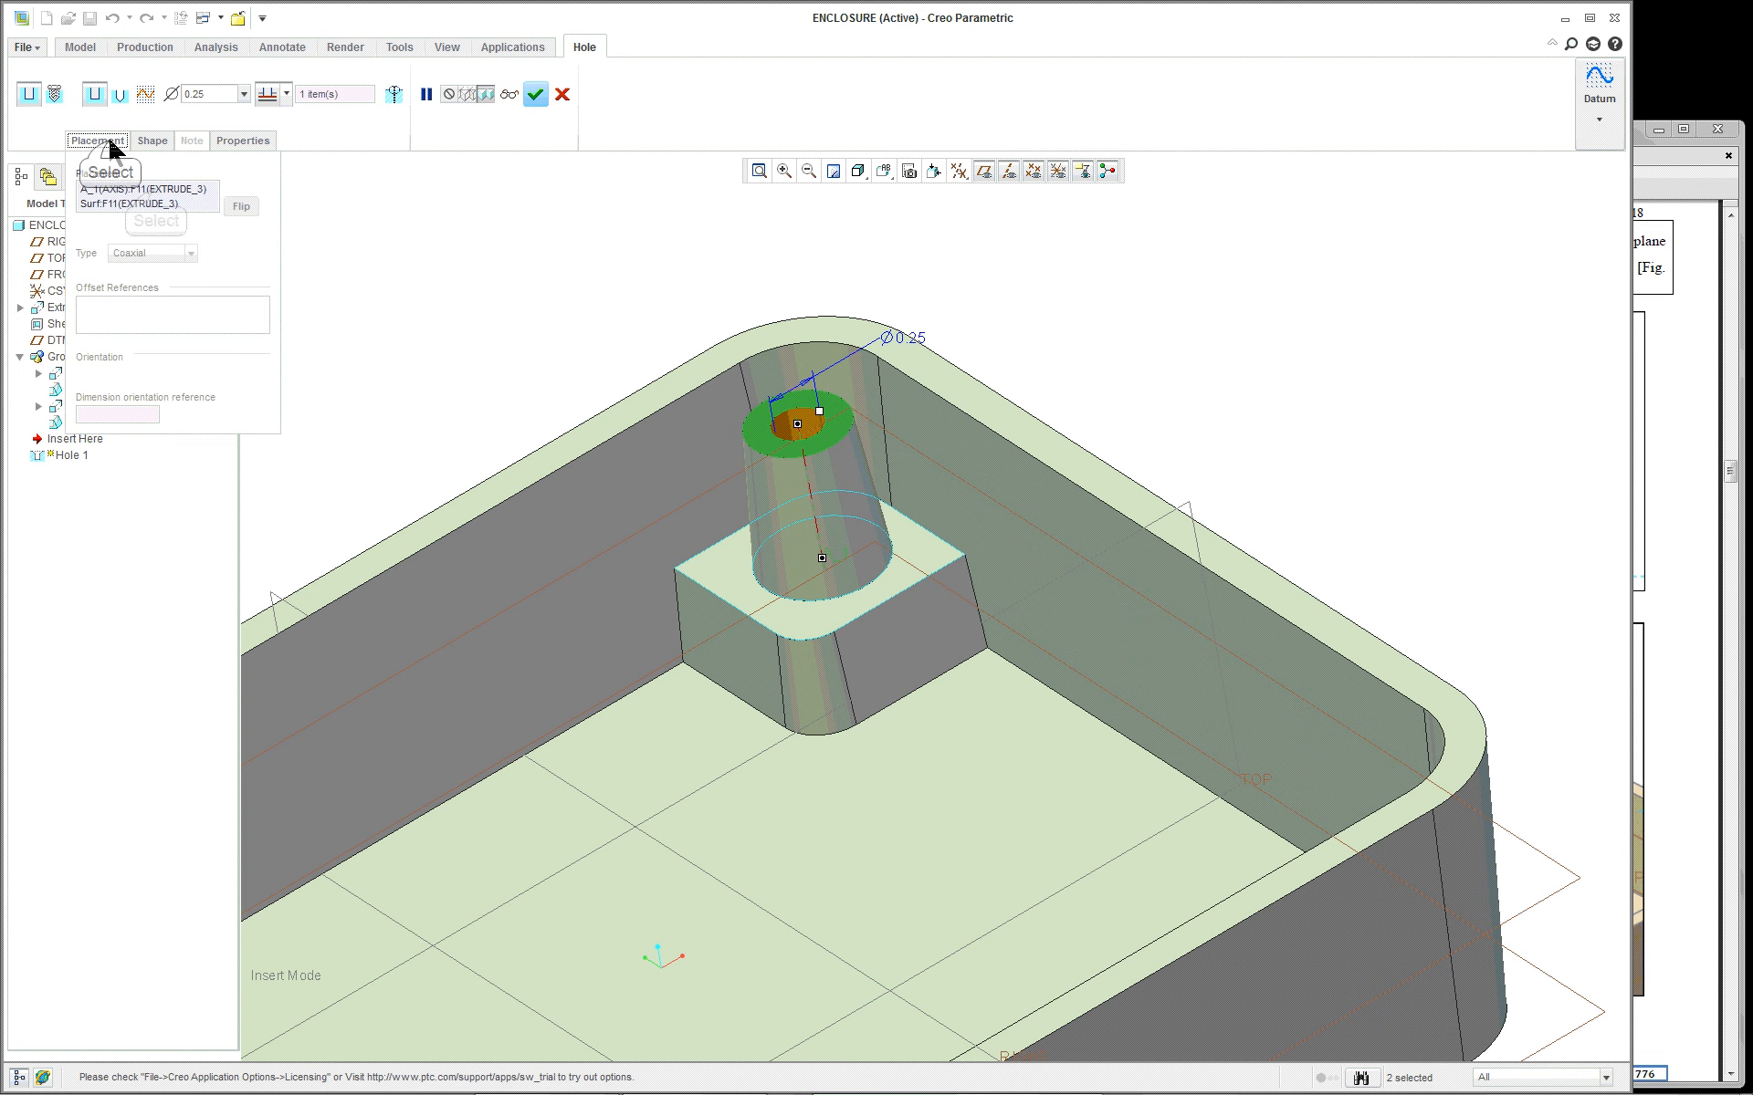
click(147, 204)
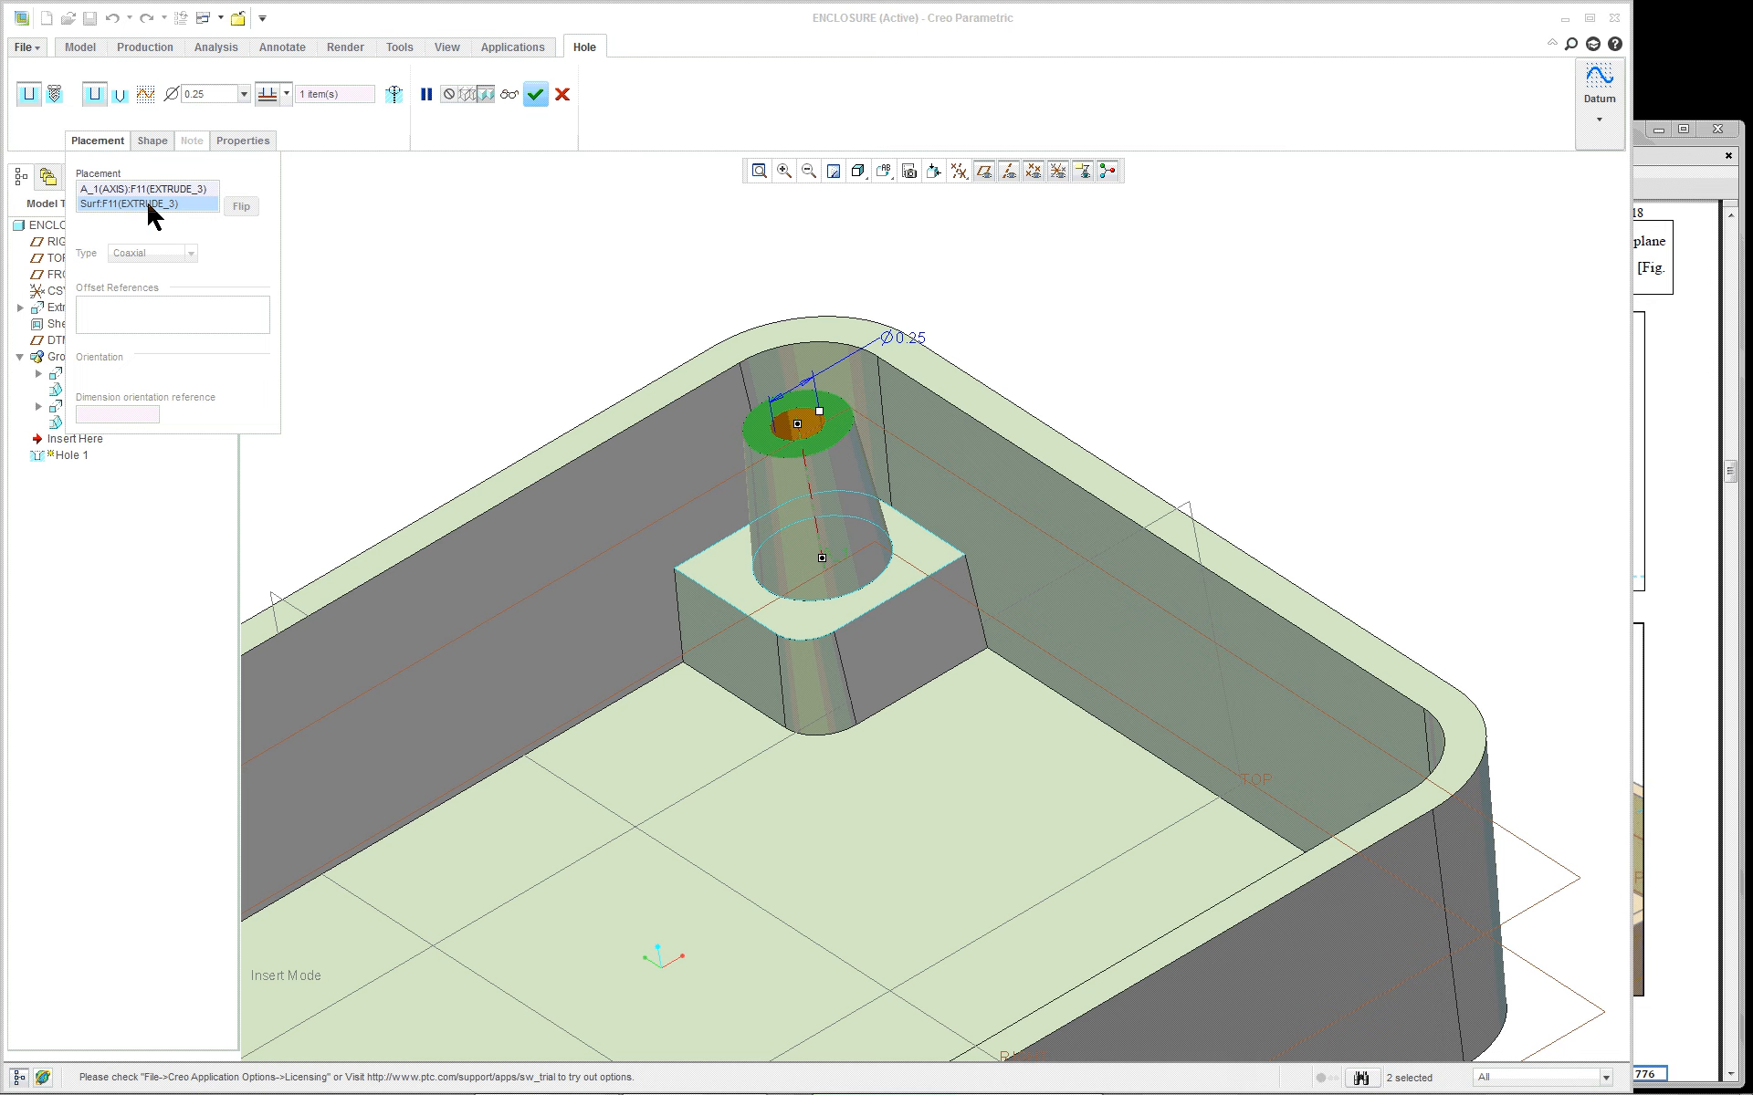
scroll(528, 358, down, 2)
middle_drag(527, 358, 532, 399)
scroll(861, 426, down, 2)
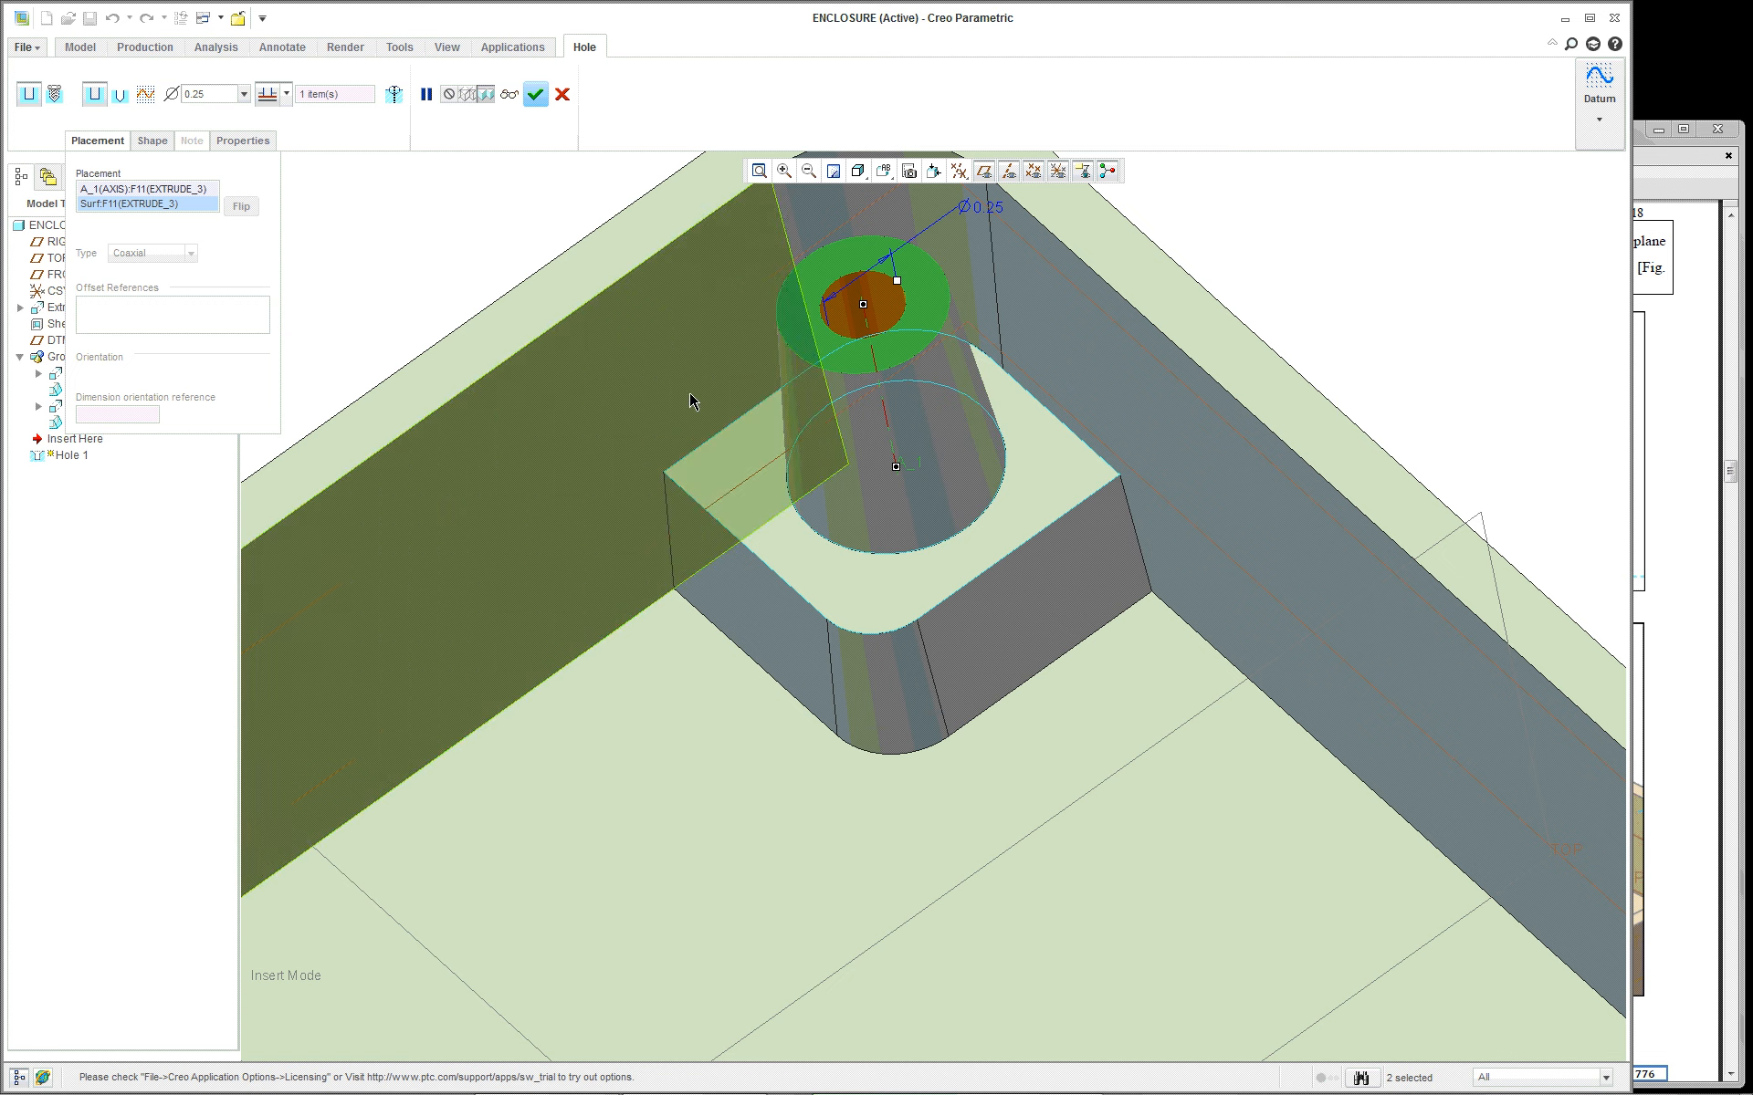
click(564, 95)
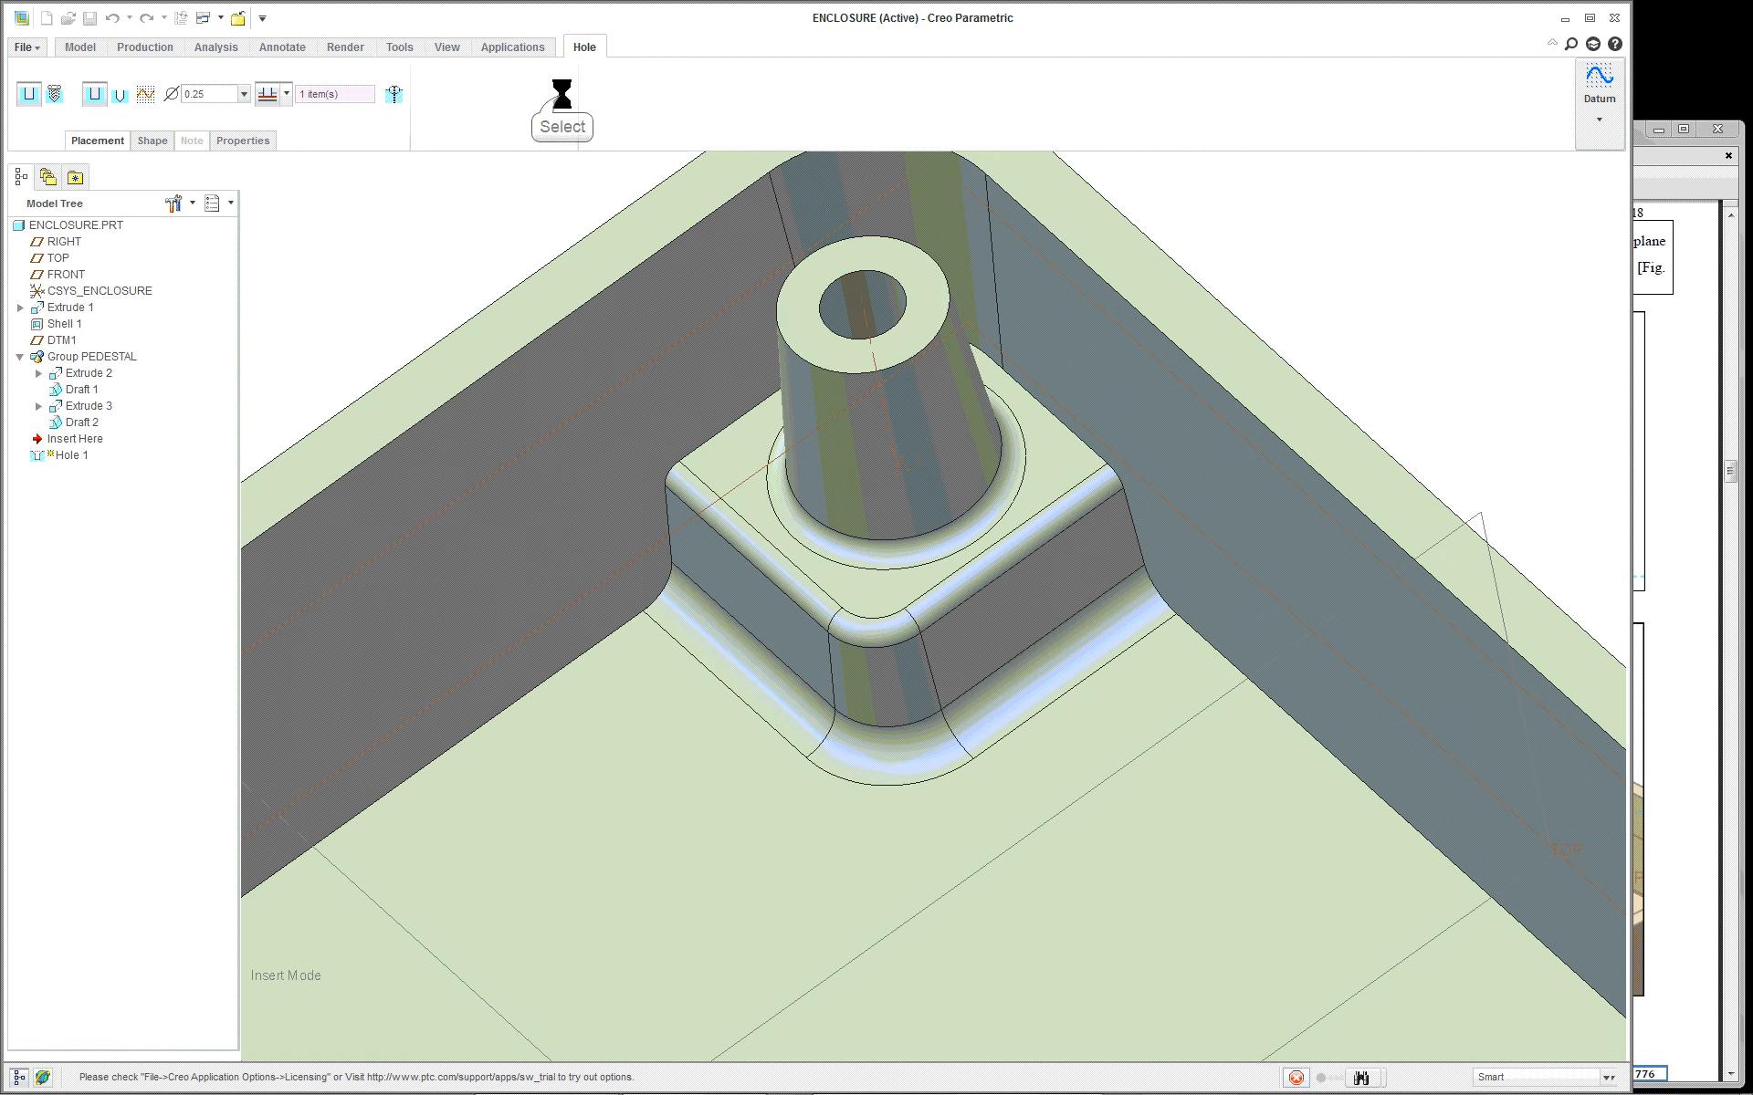
Open the definition of Draft 3, examine its hinge surface and the drafted hole surfaces, and quit without changes
click(82, 456)
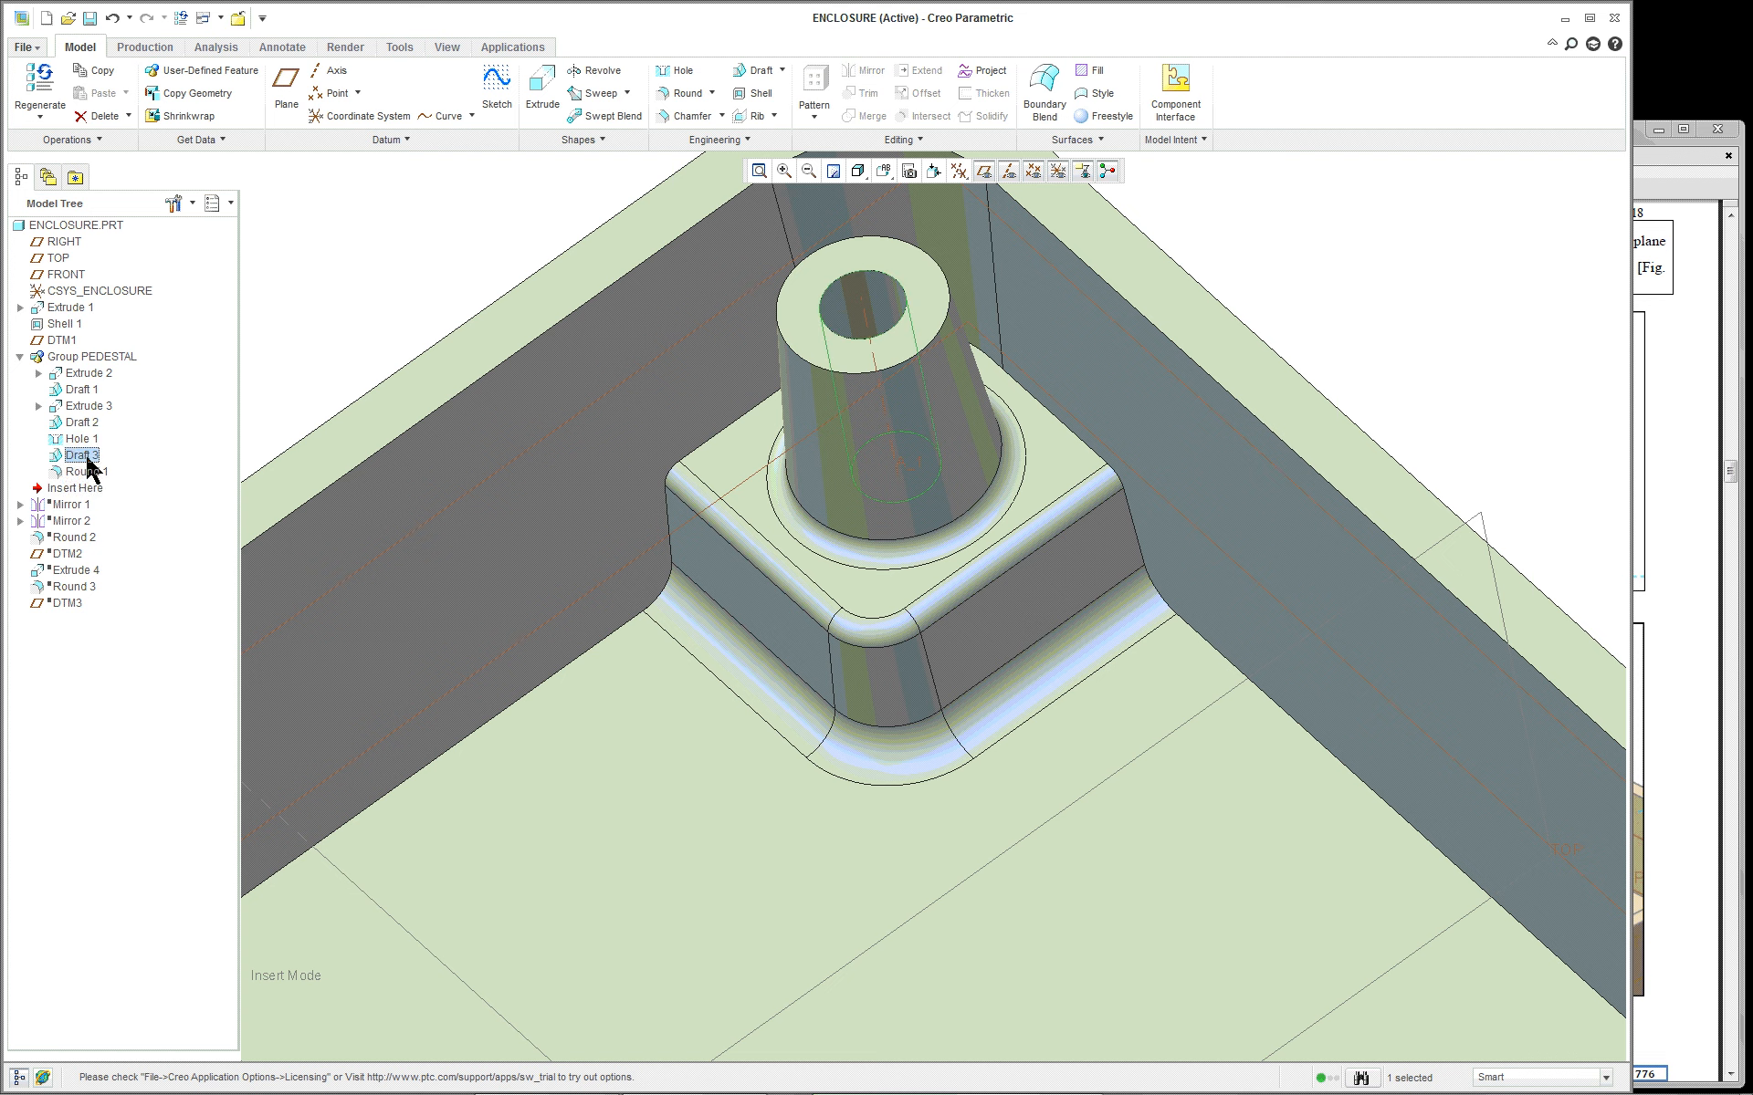
right_click(87, 458)
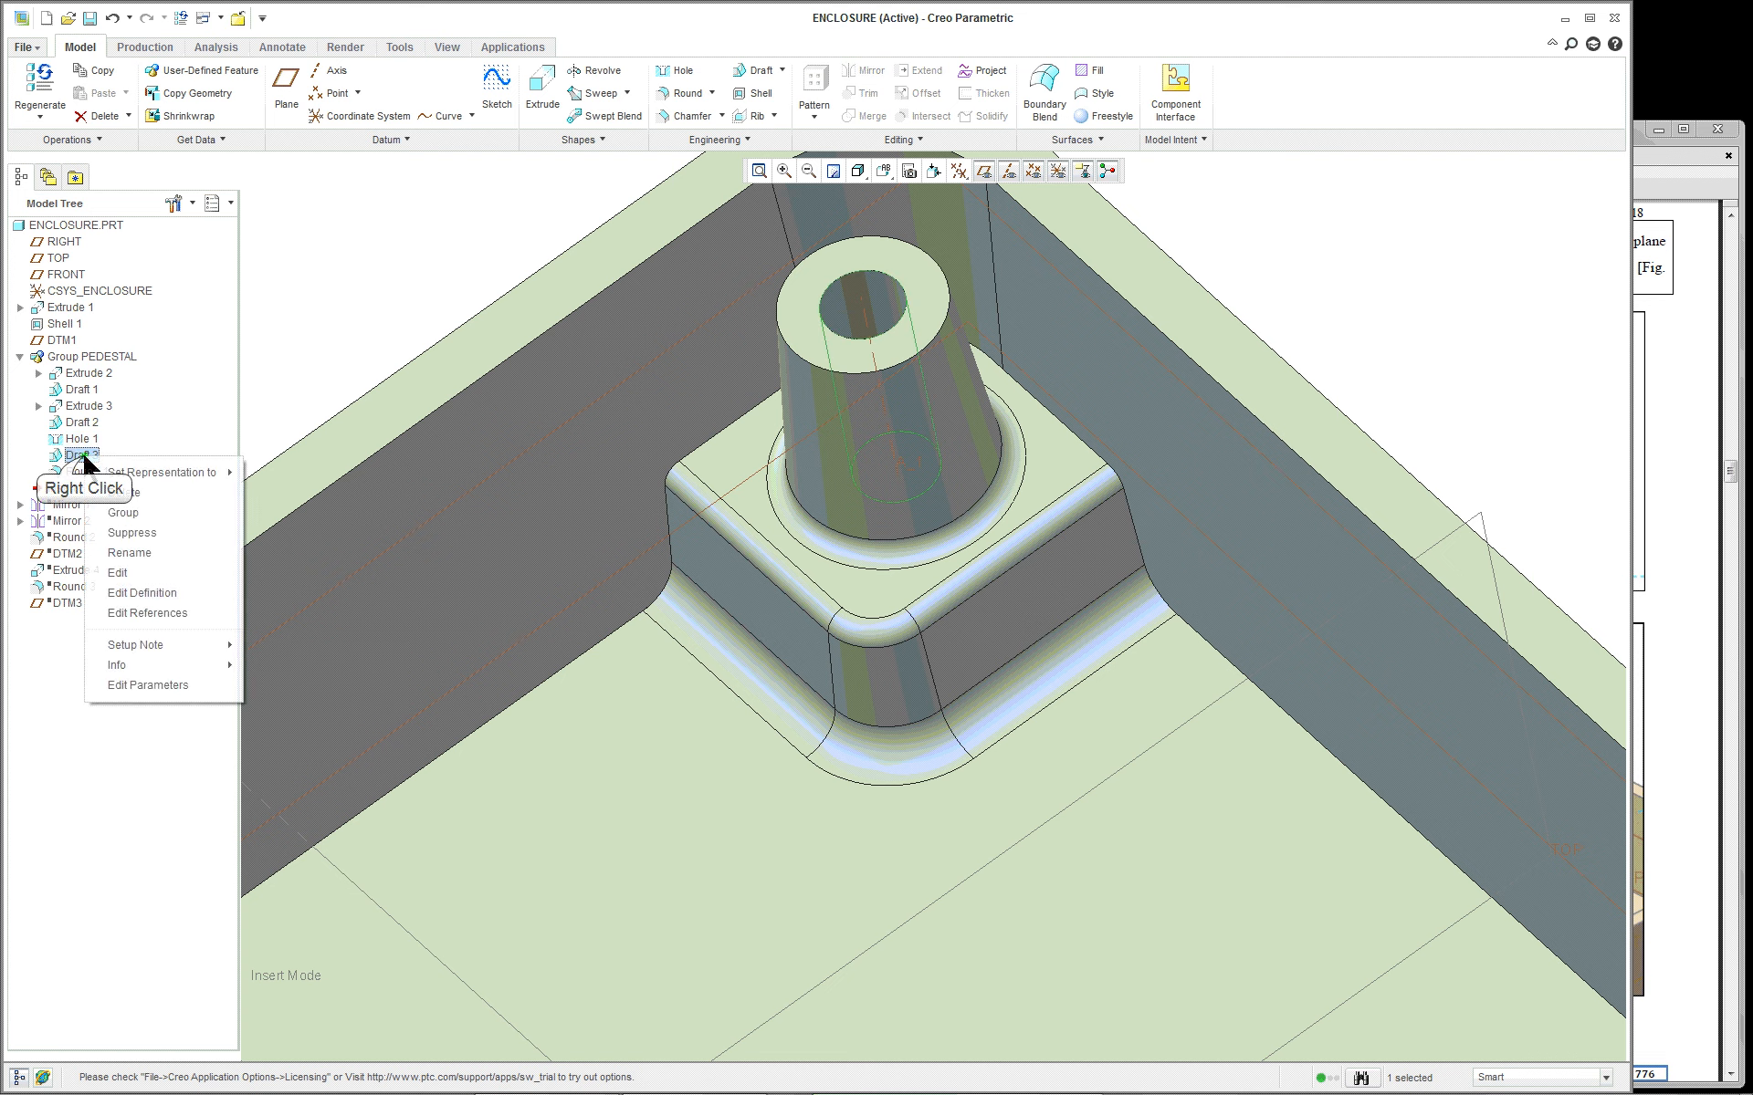
click(145, 594)
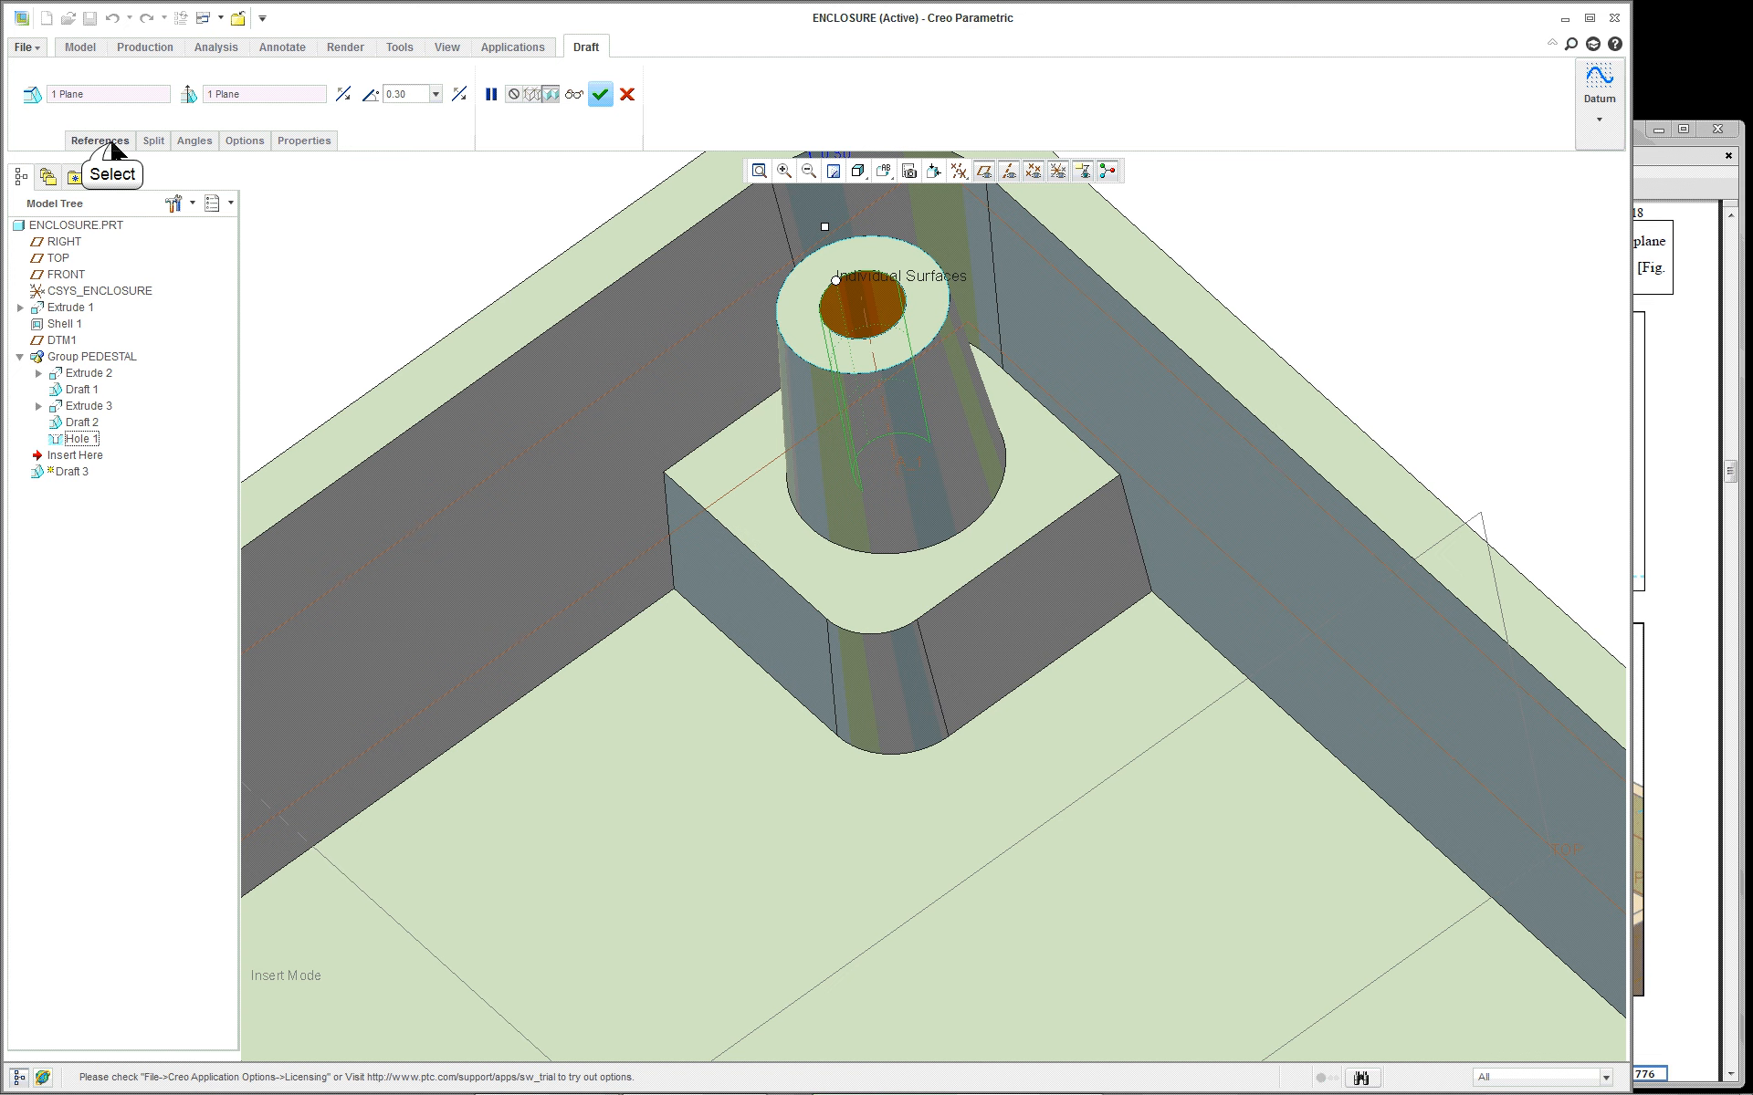
click(101, 140)
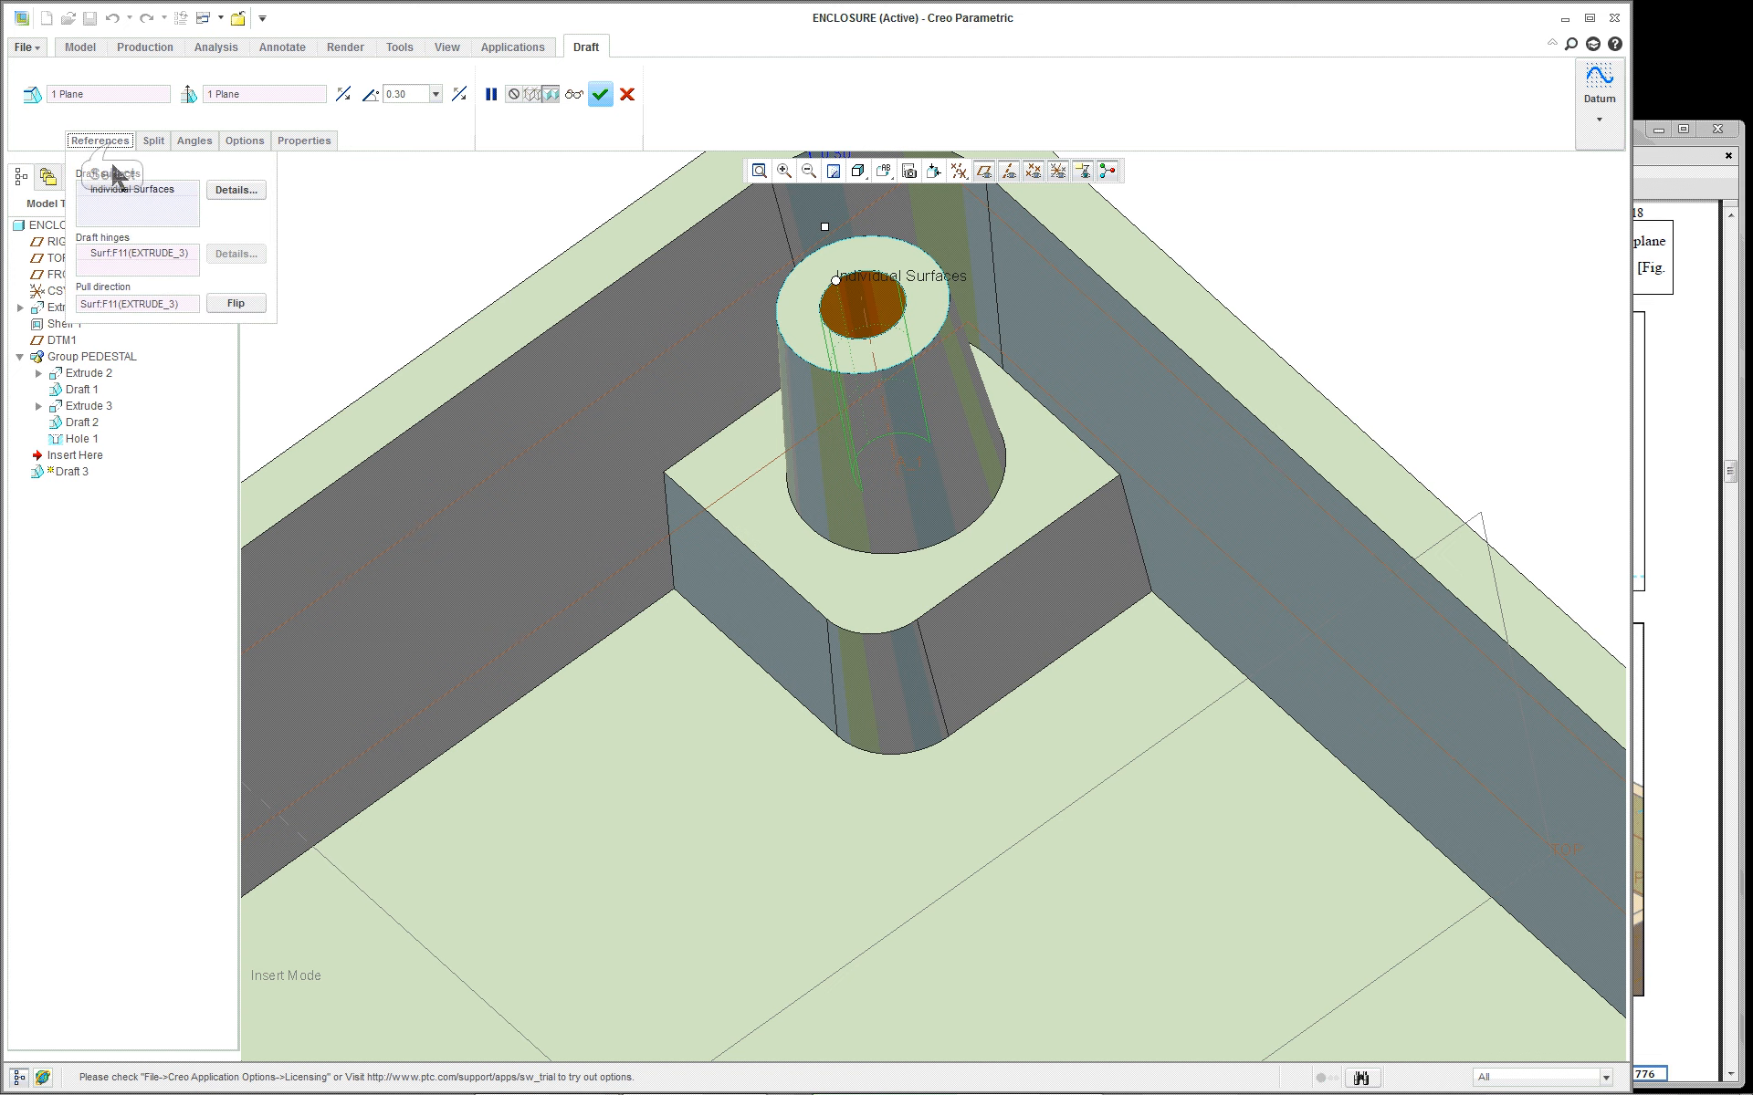
click(147, 258)
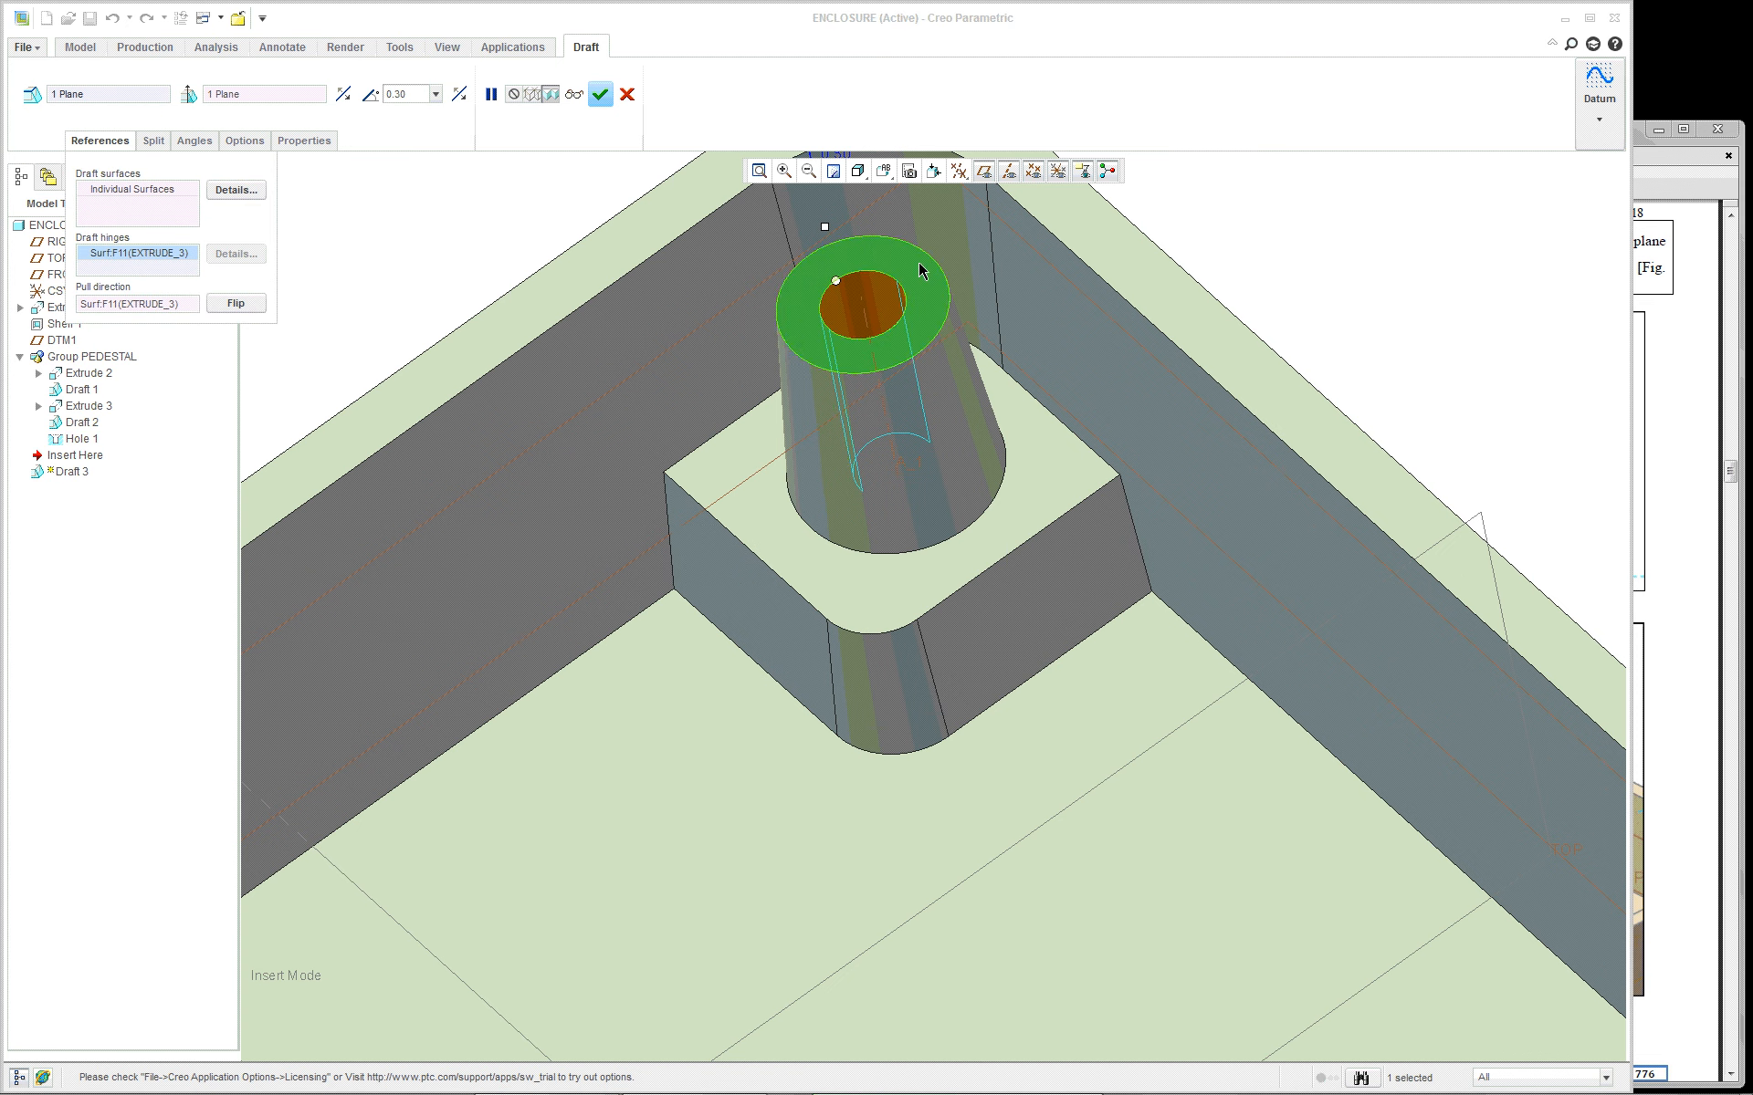
scroll(919, 261, up, 4)
scroll(712, 219, down, 4)
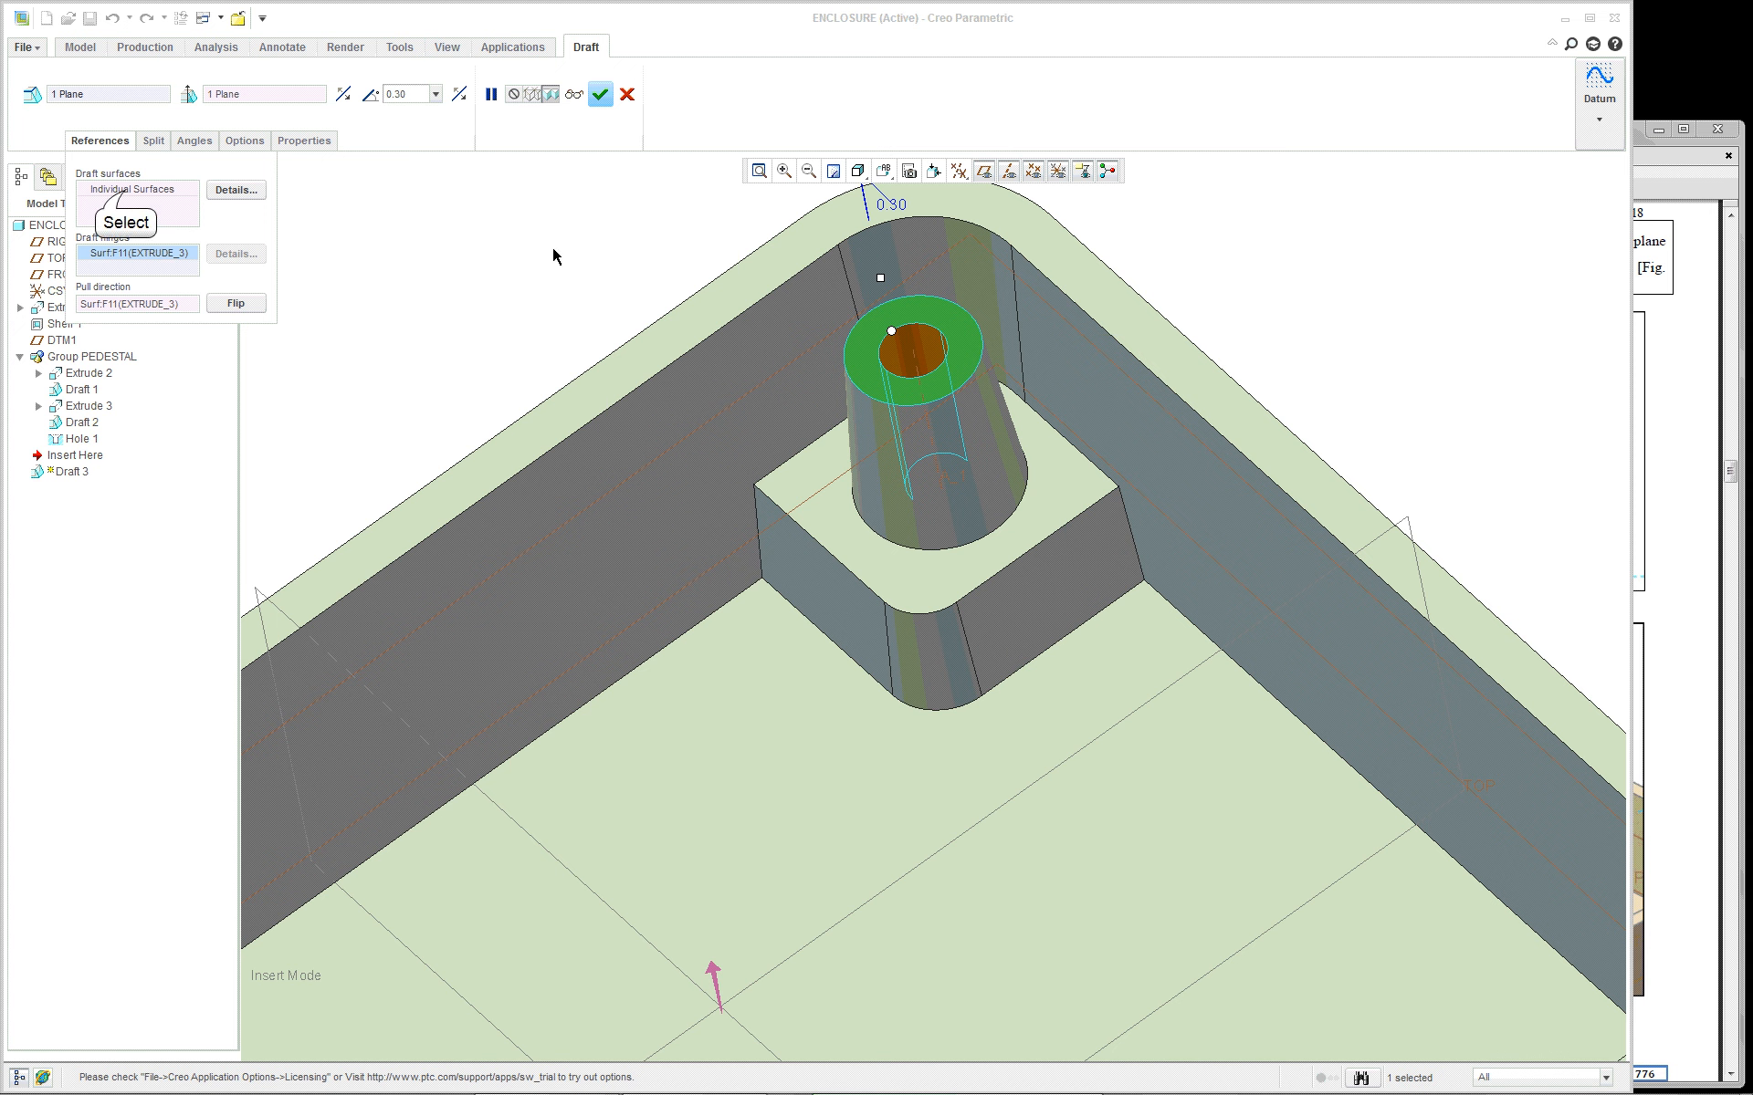
click(127, 189)
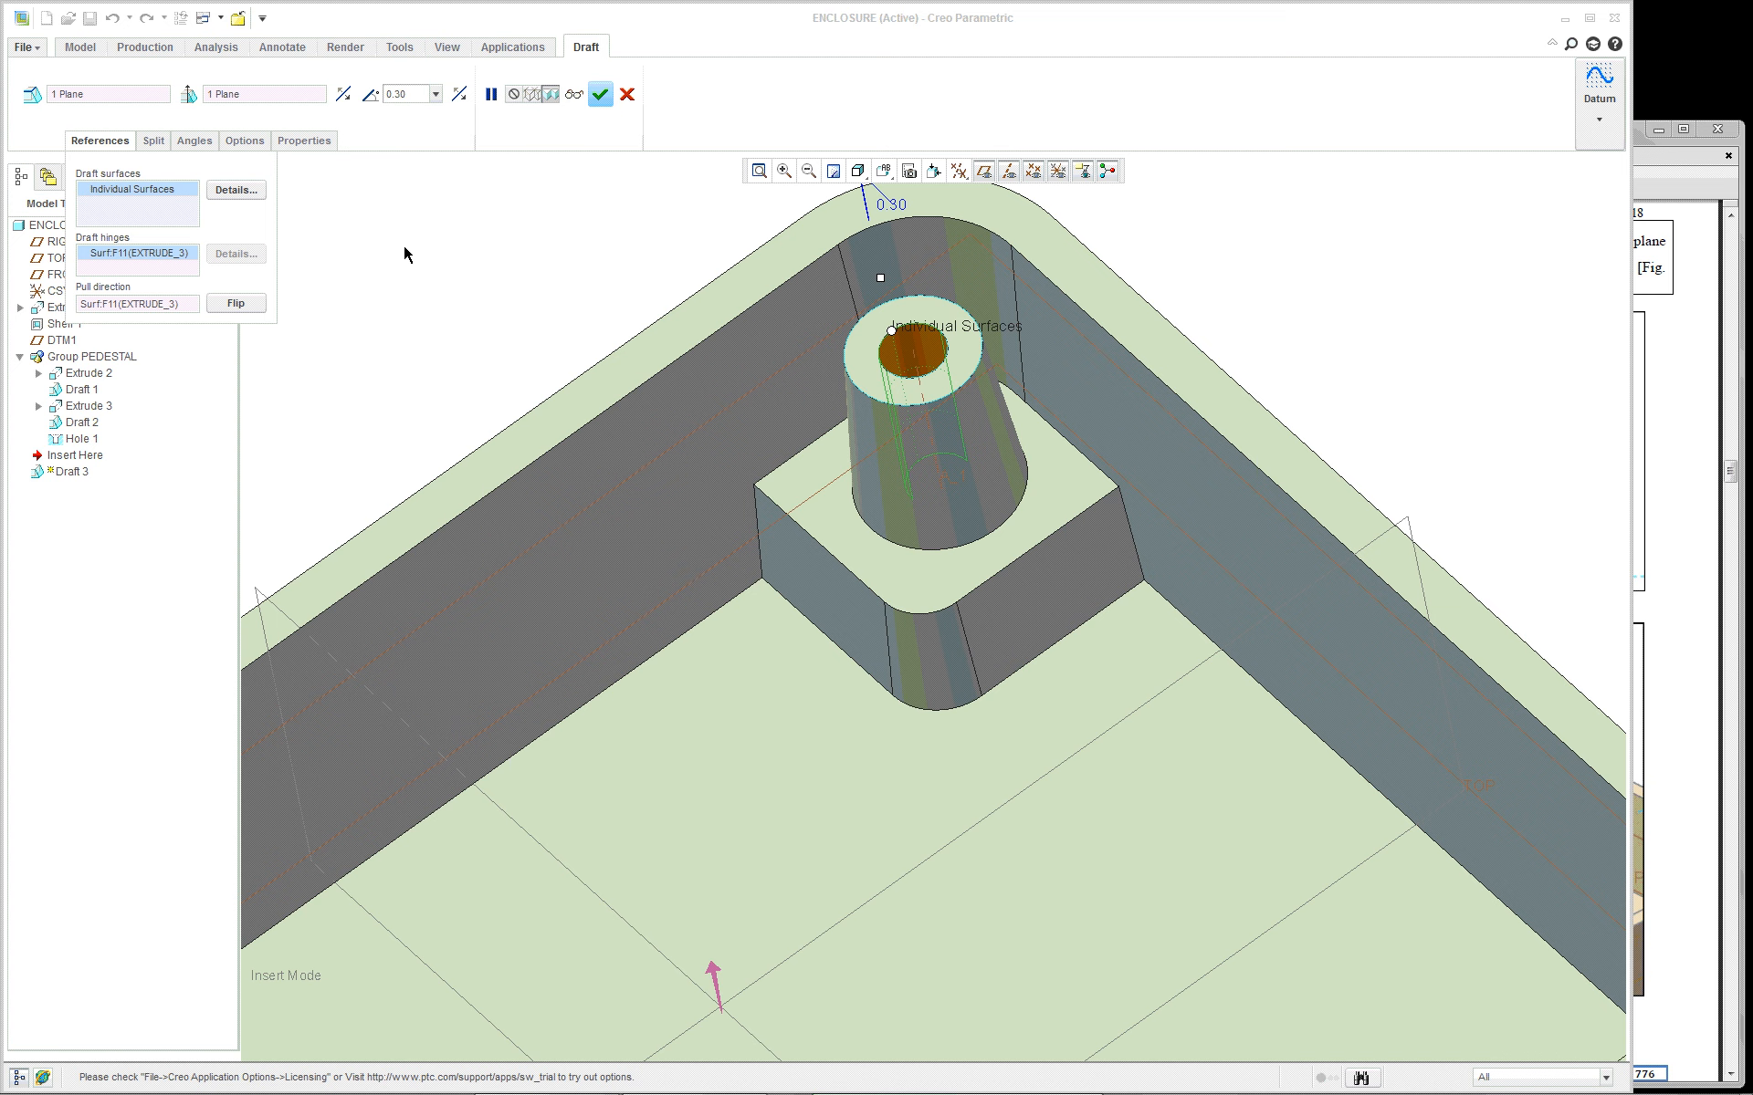
click(626, 94)
click(835, 575)
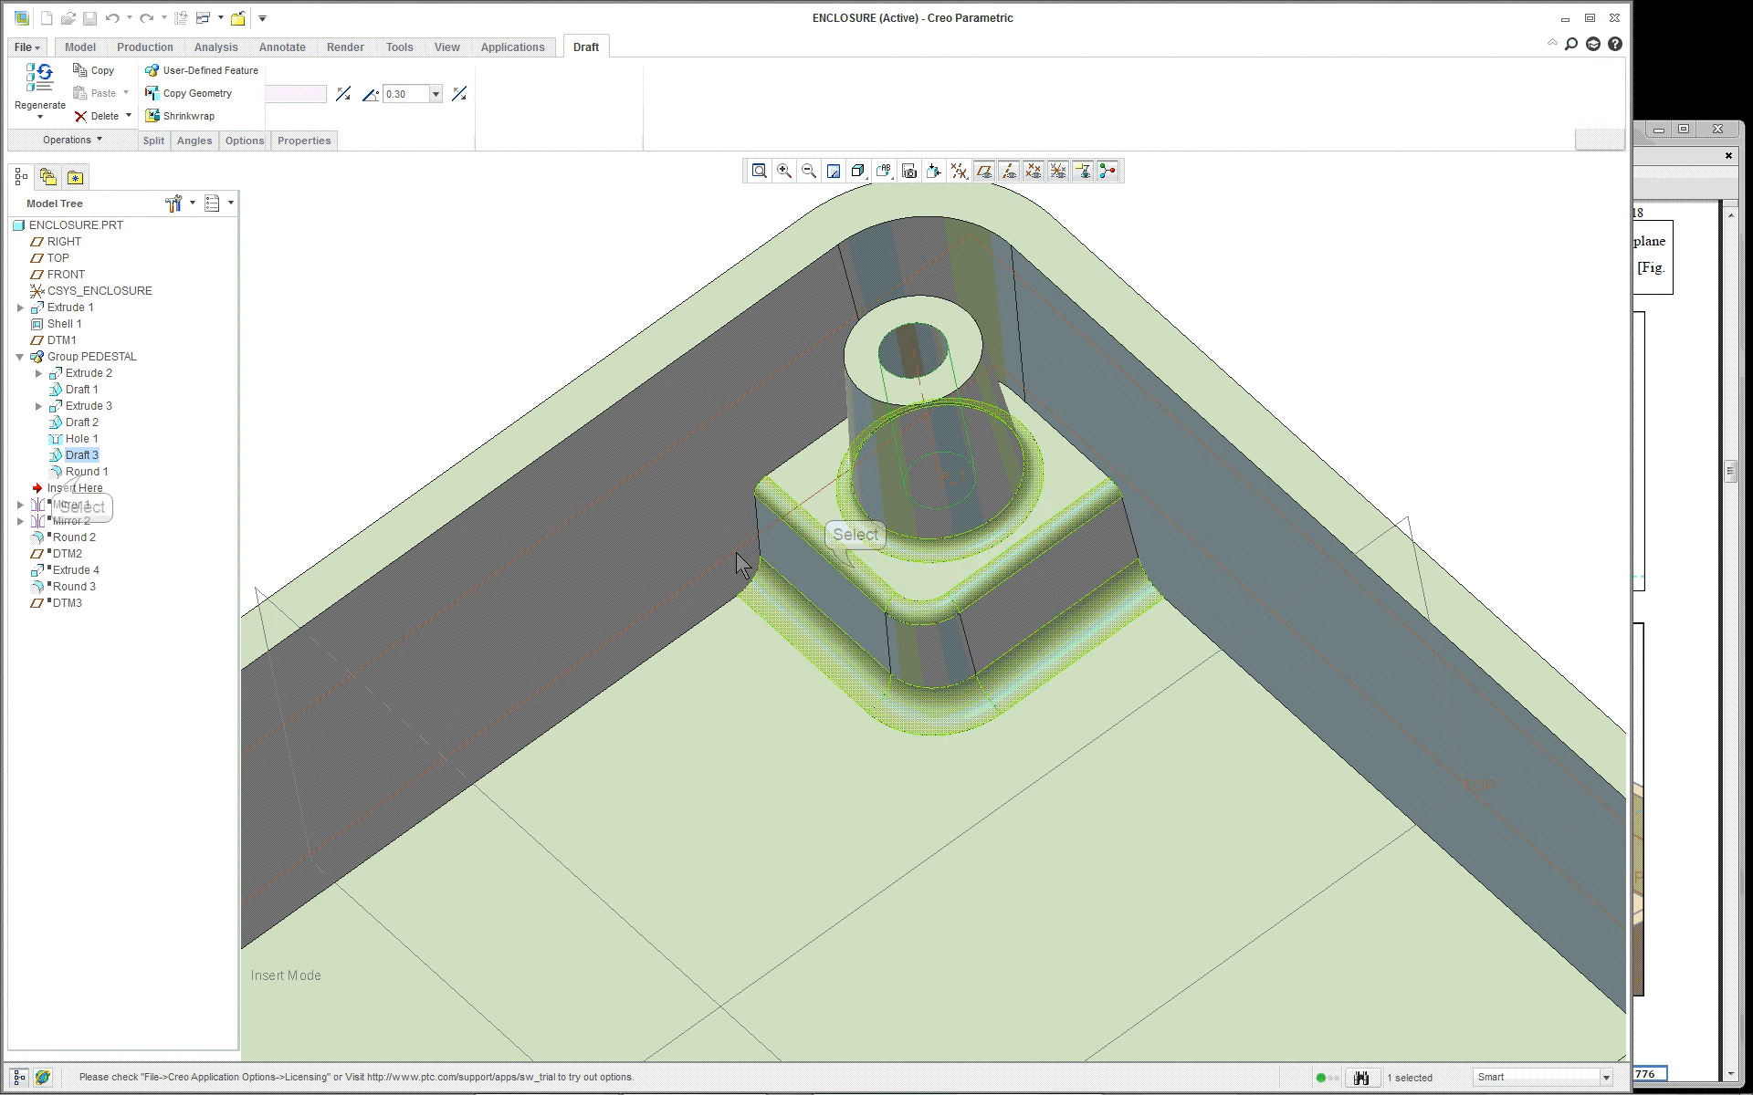
Open the definition of Round 1 and compare the edge references and radii of Set 1 and Set 2
click(82, 473)
right_click(145, 474)
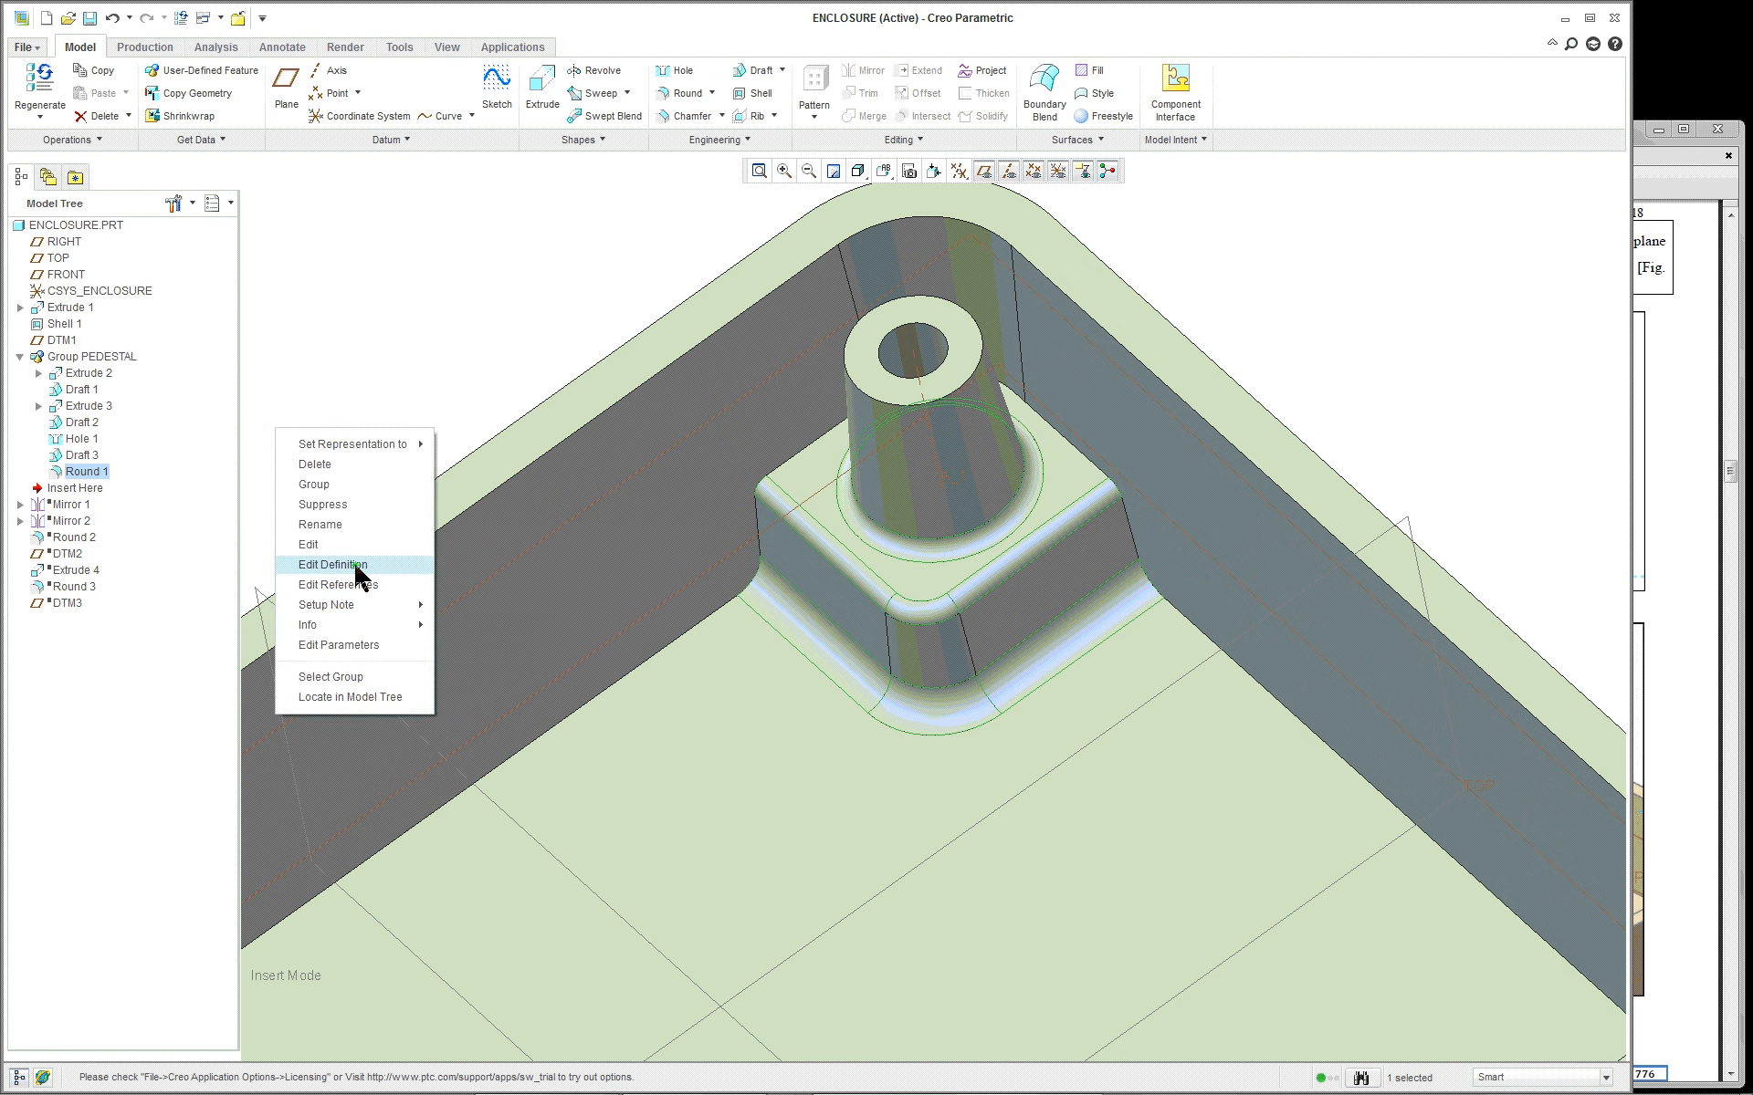
click(356, 573)
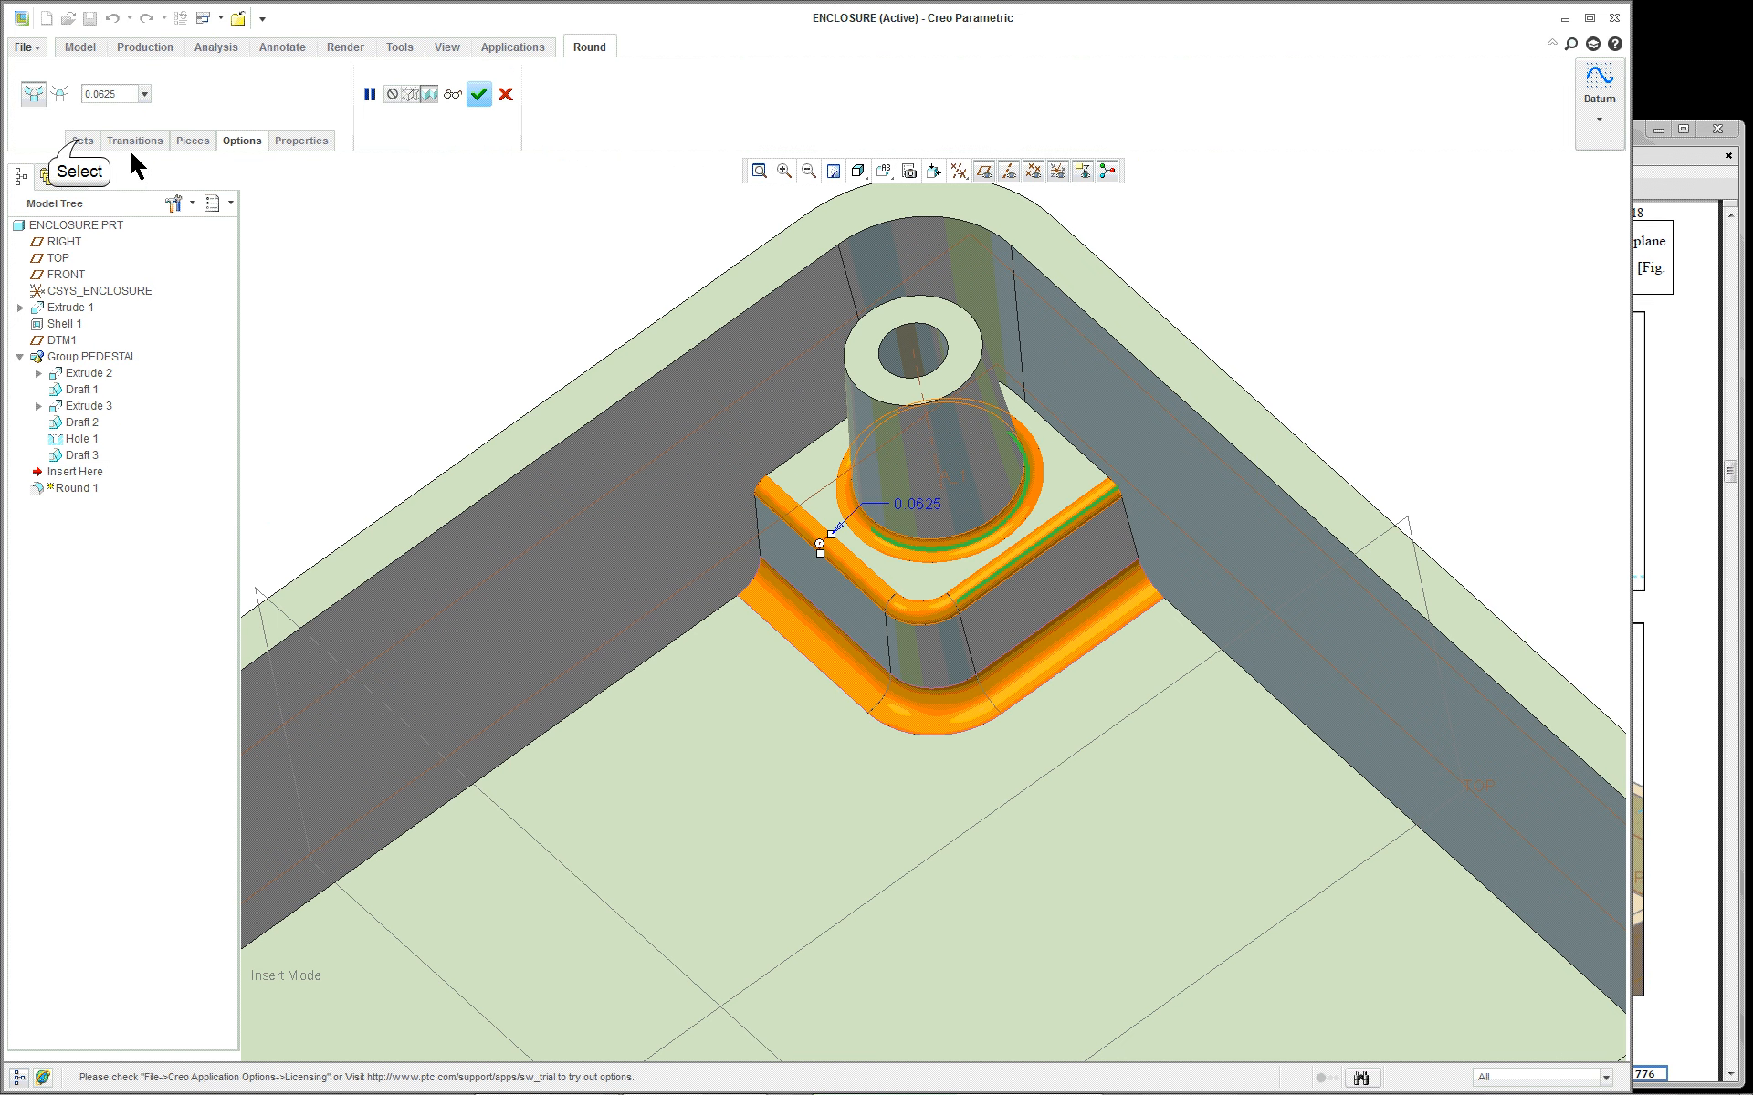
click(80, 141)
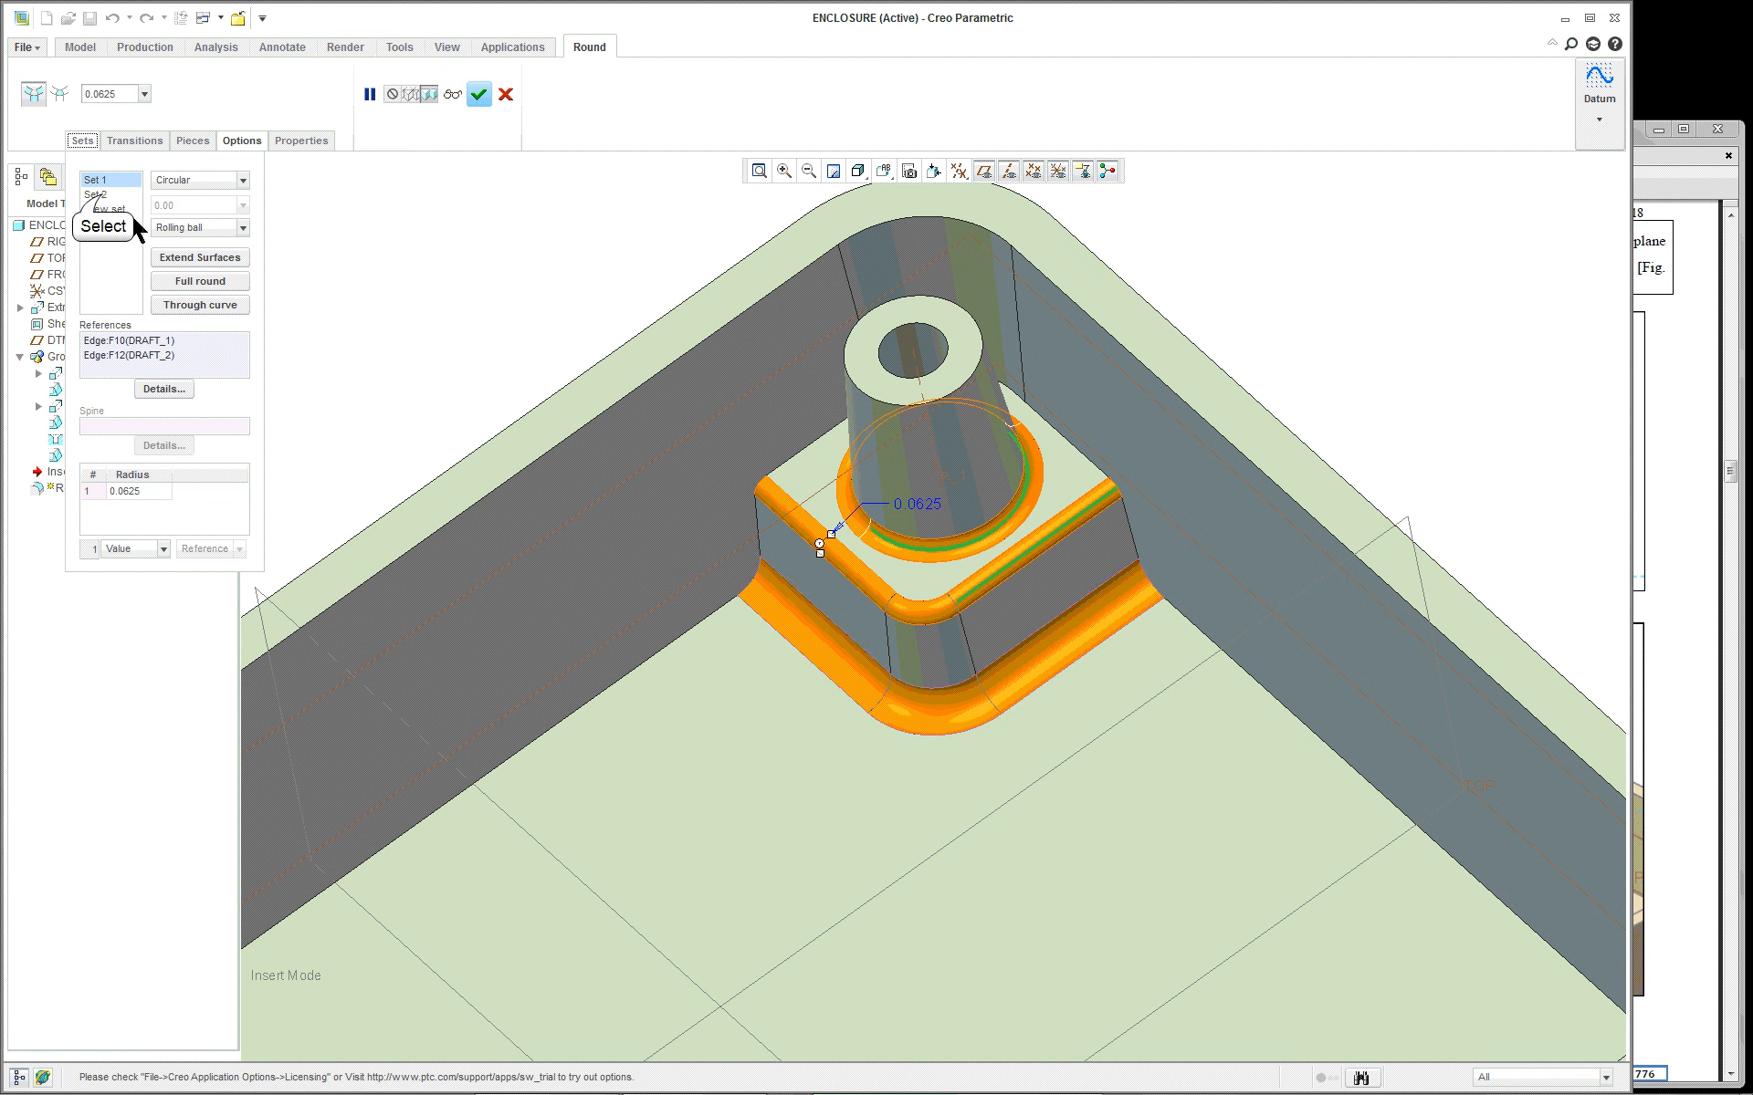
click(104, 195)
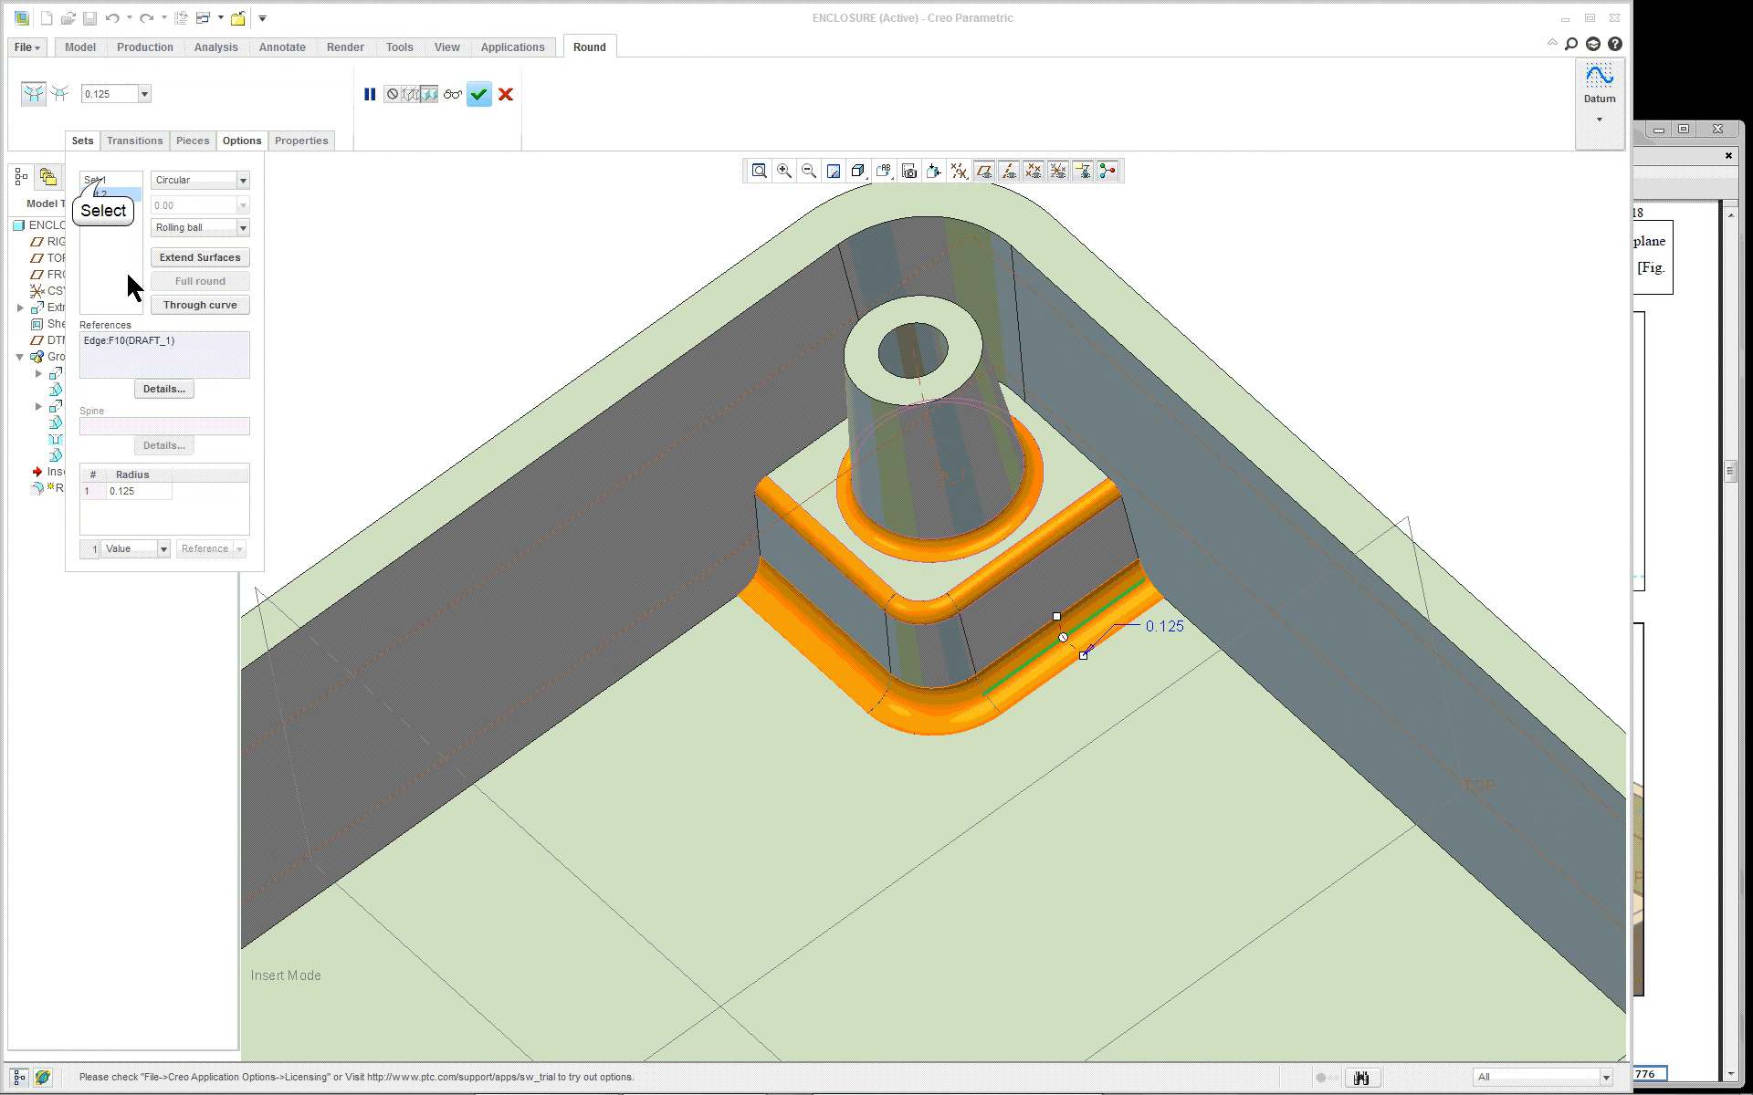
click(101, 179)
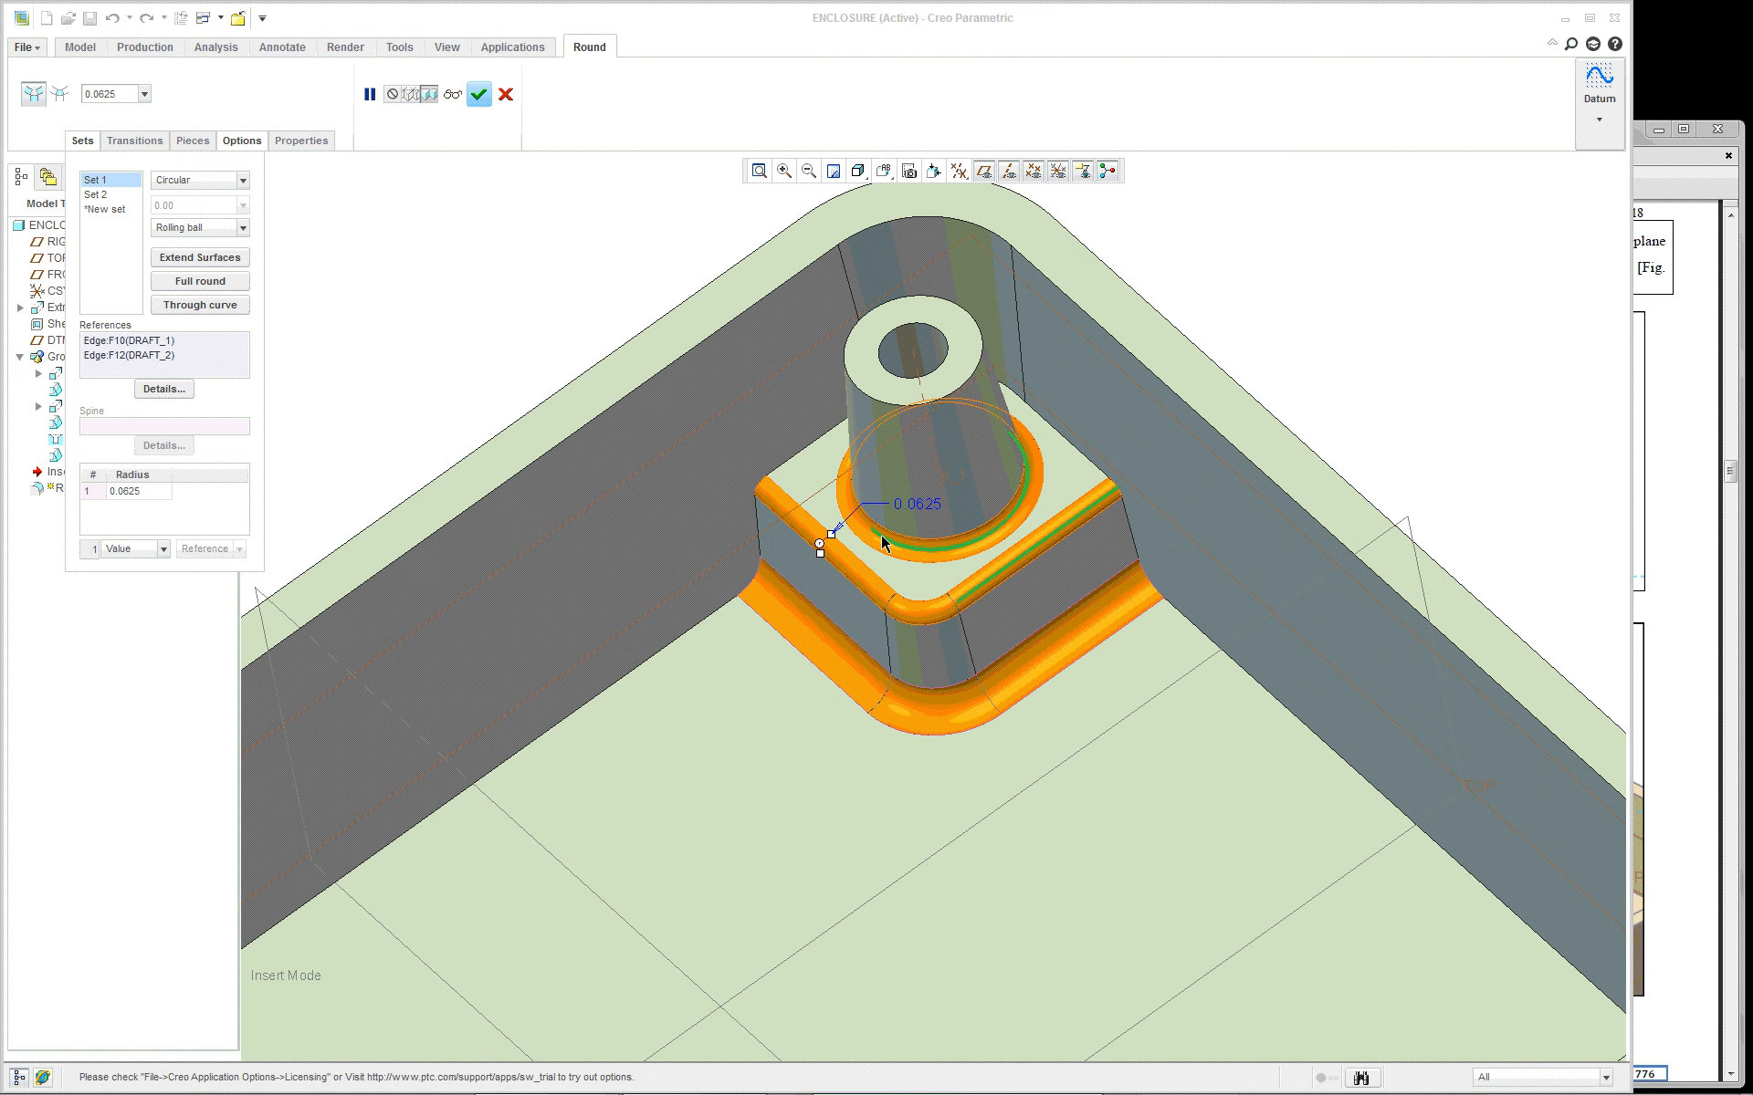
Examine the Set 1 rounded edges on the pedestal block and circular boss up close, then cancel the Round 1 definition without changes
scroll(979, 533, down, 2)
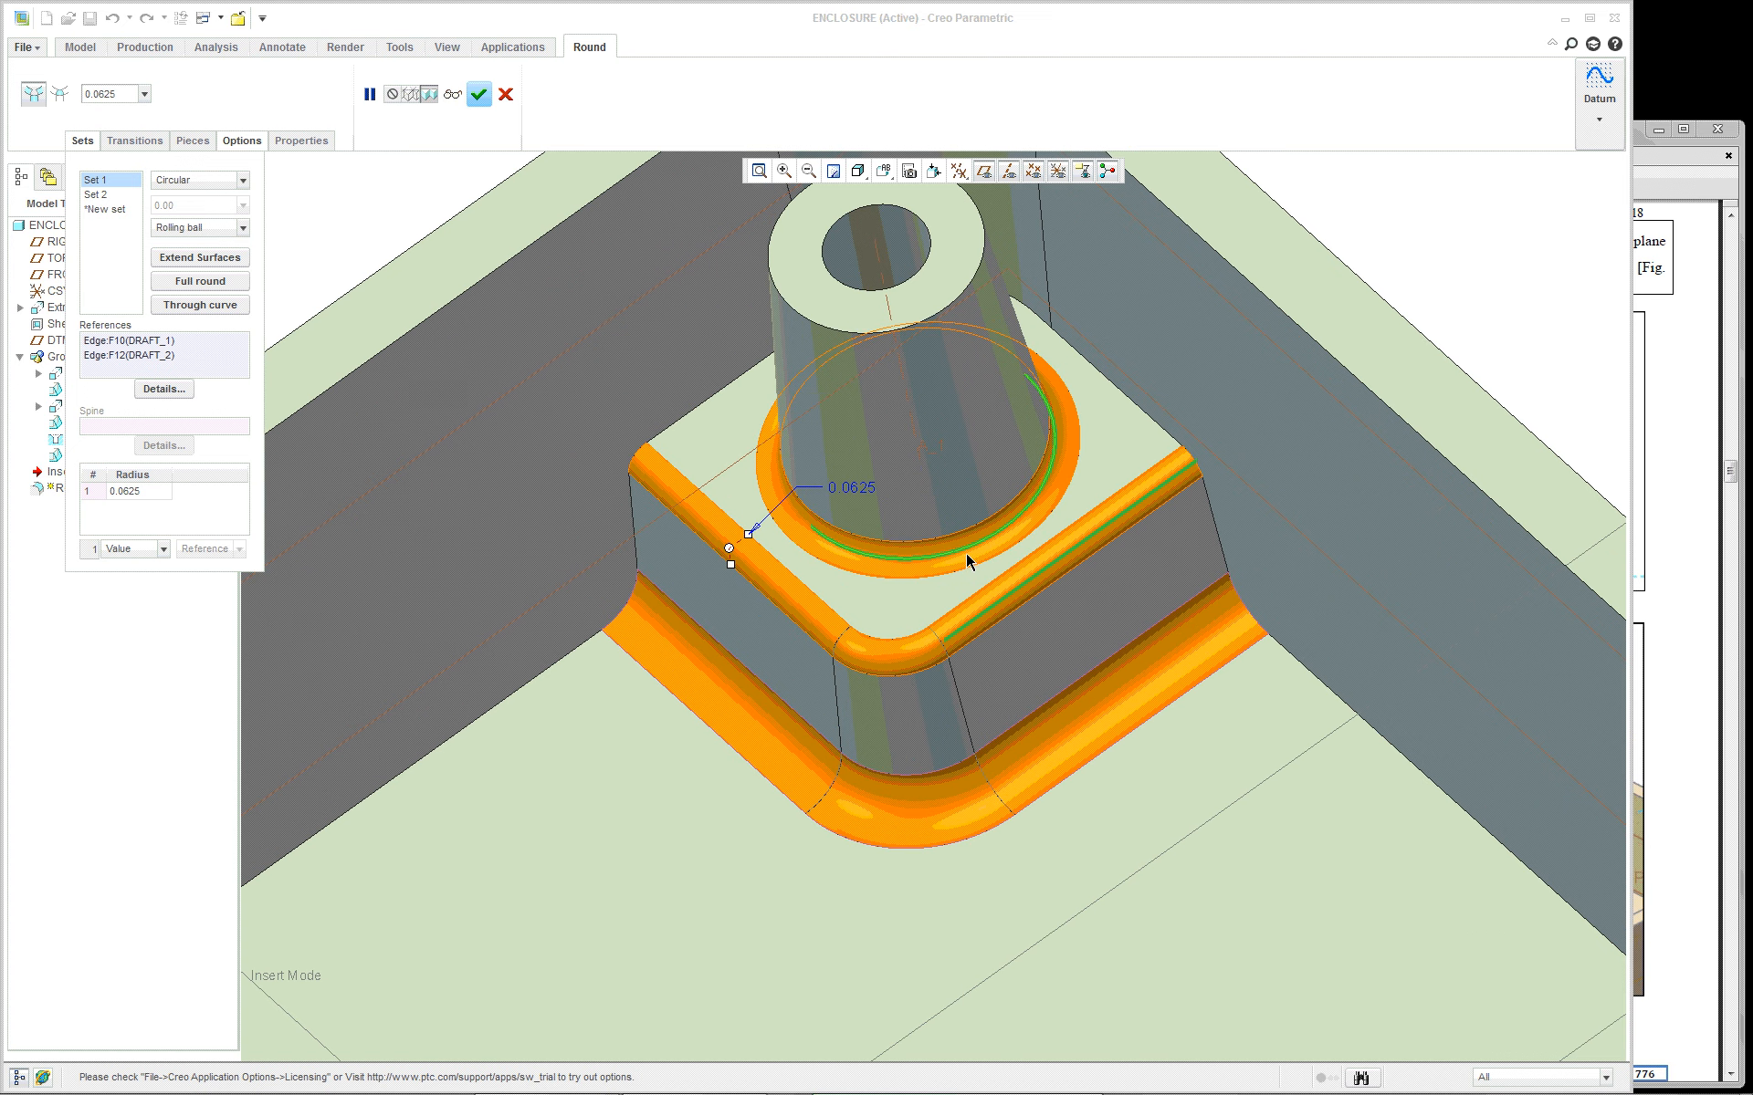
scroll(517, 491, up, 3)
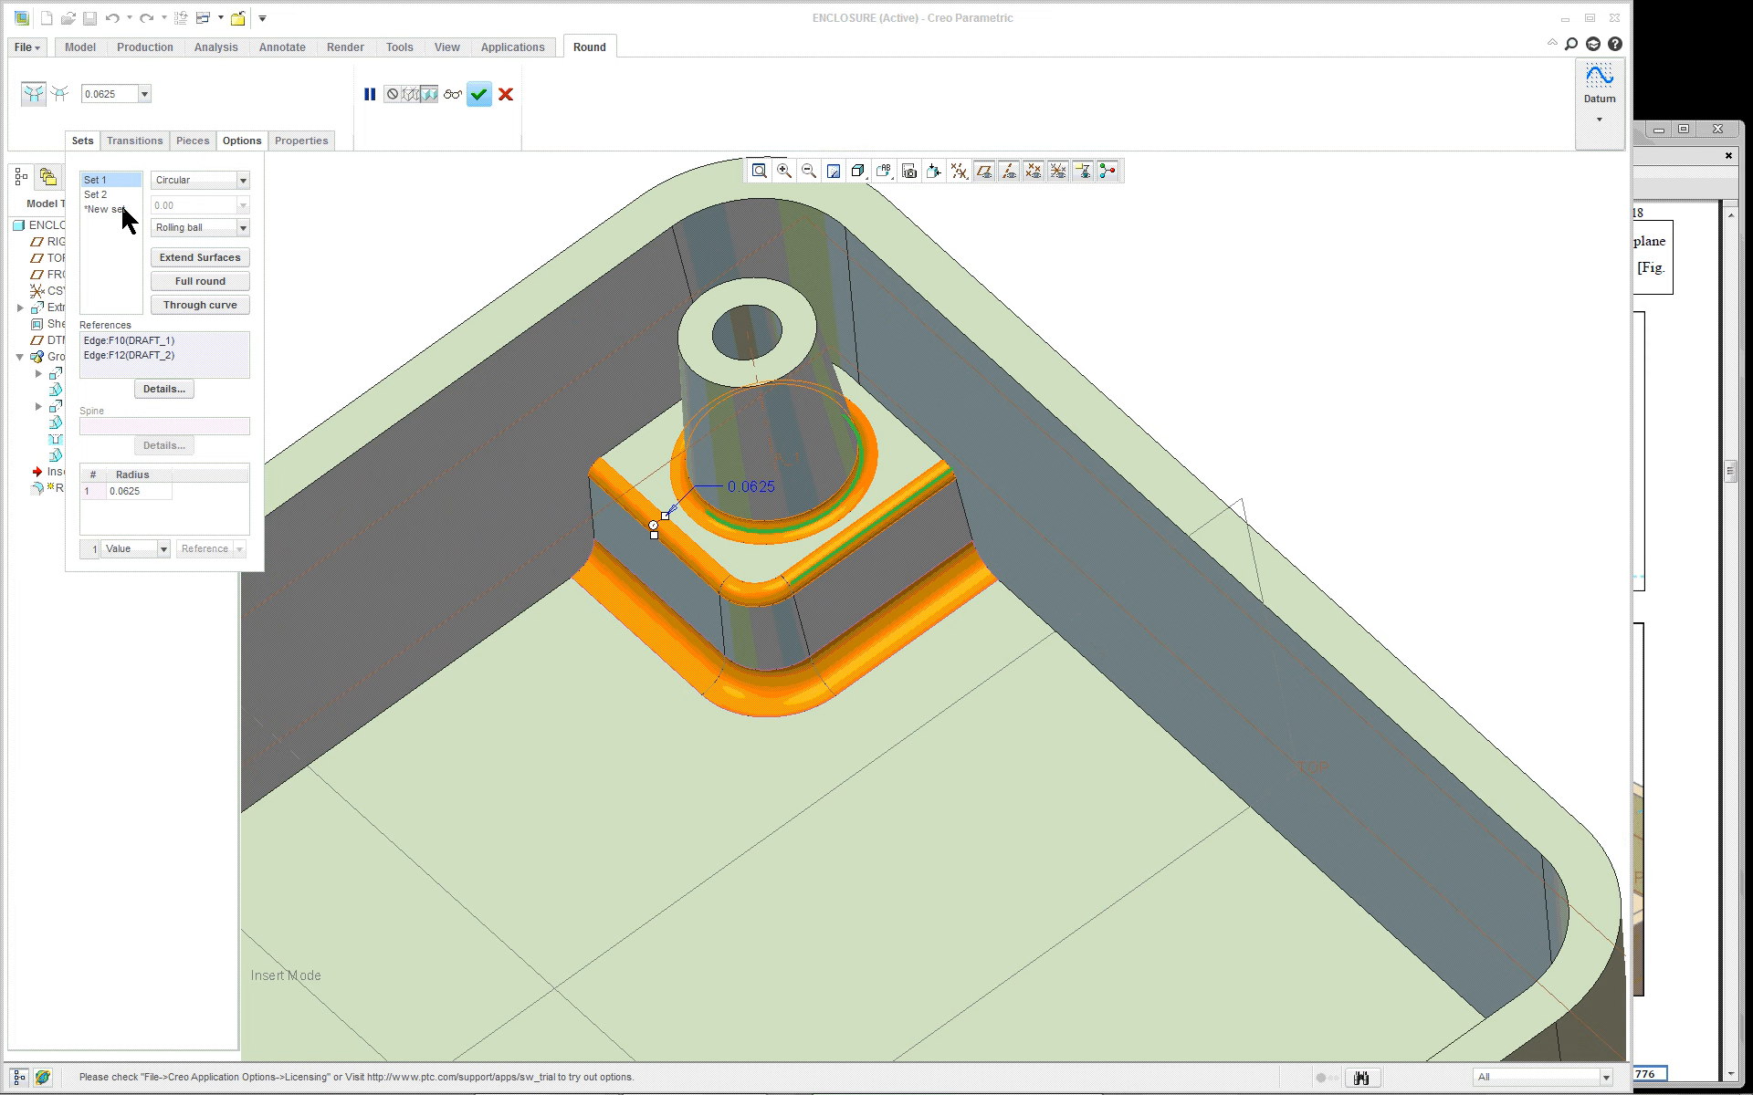
scroll(791, 466, down, 4)
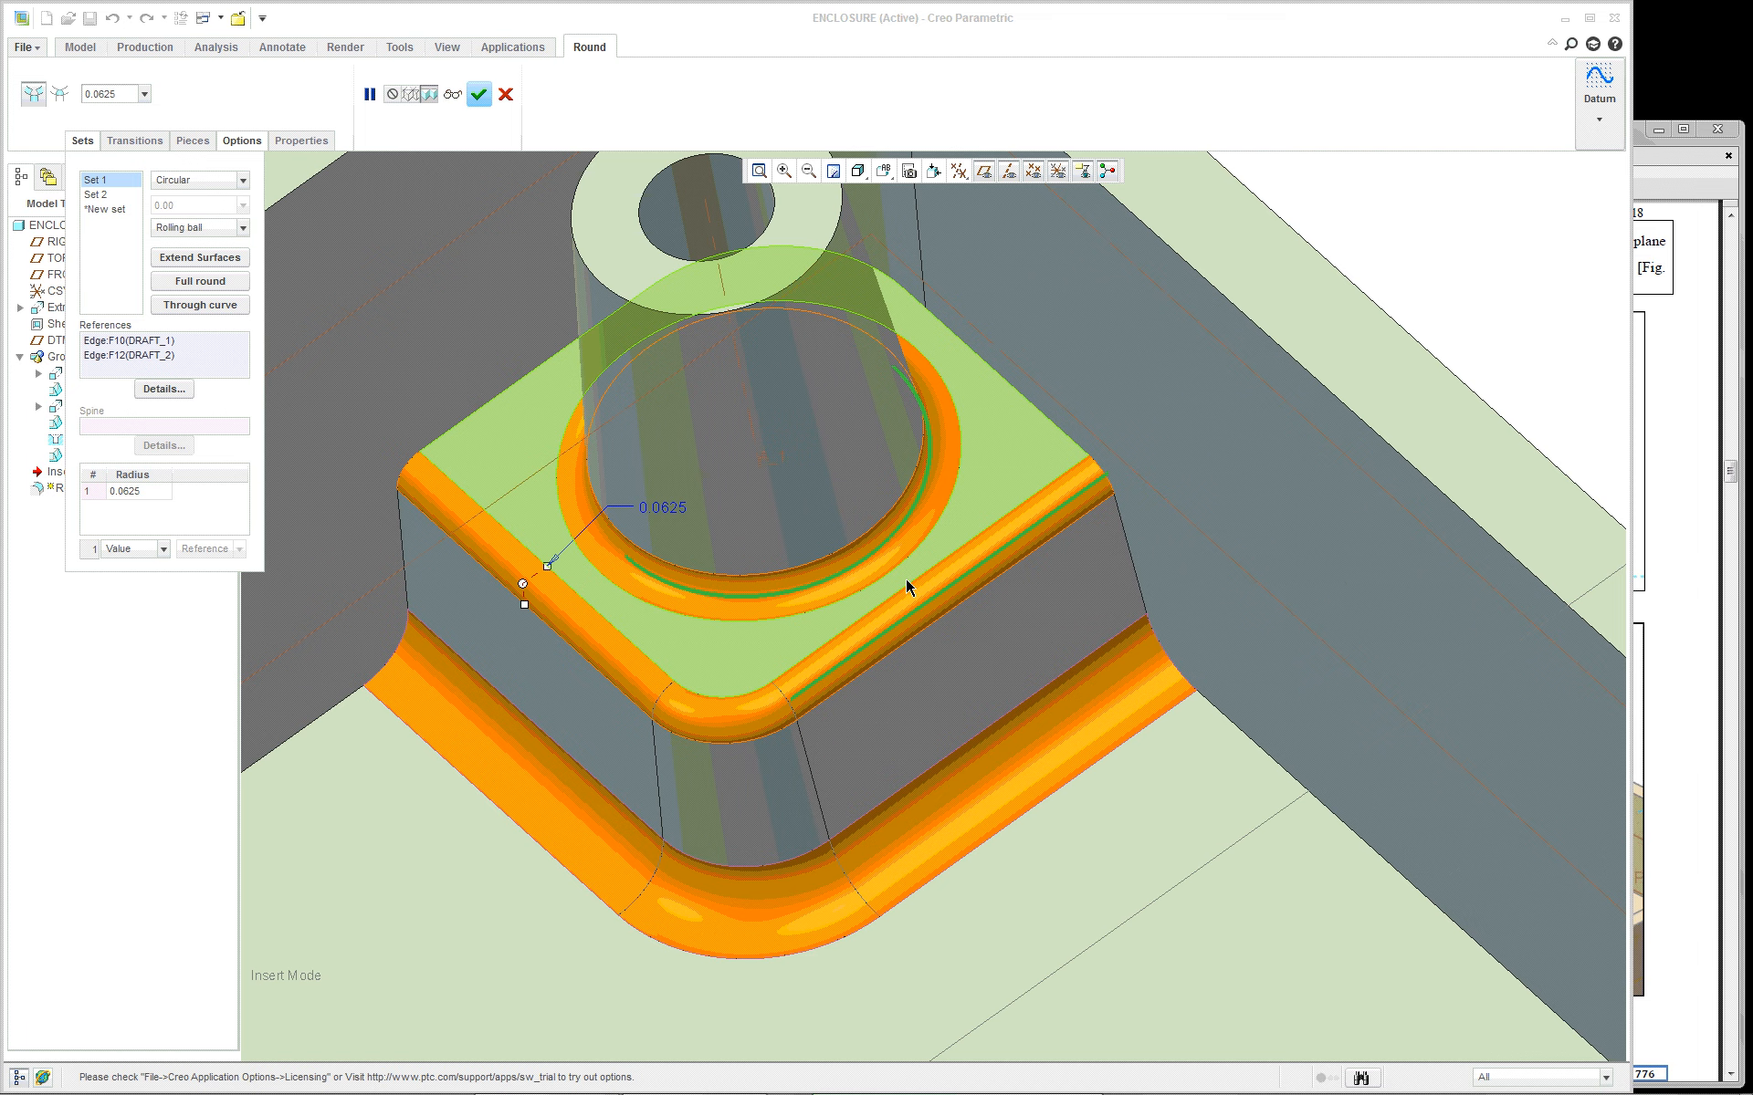
scroll(905, 578, down, 1)
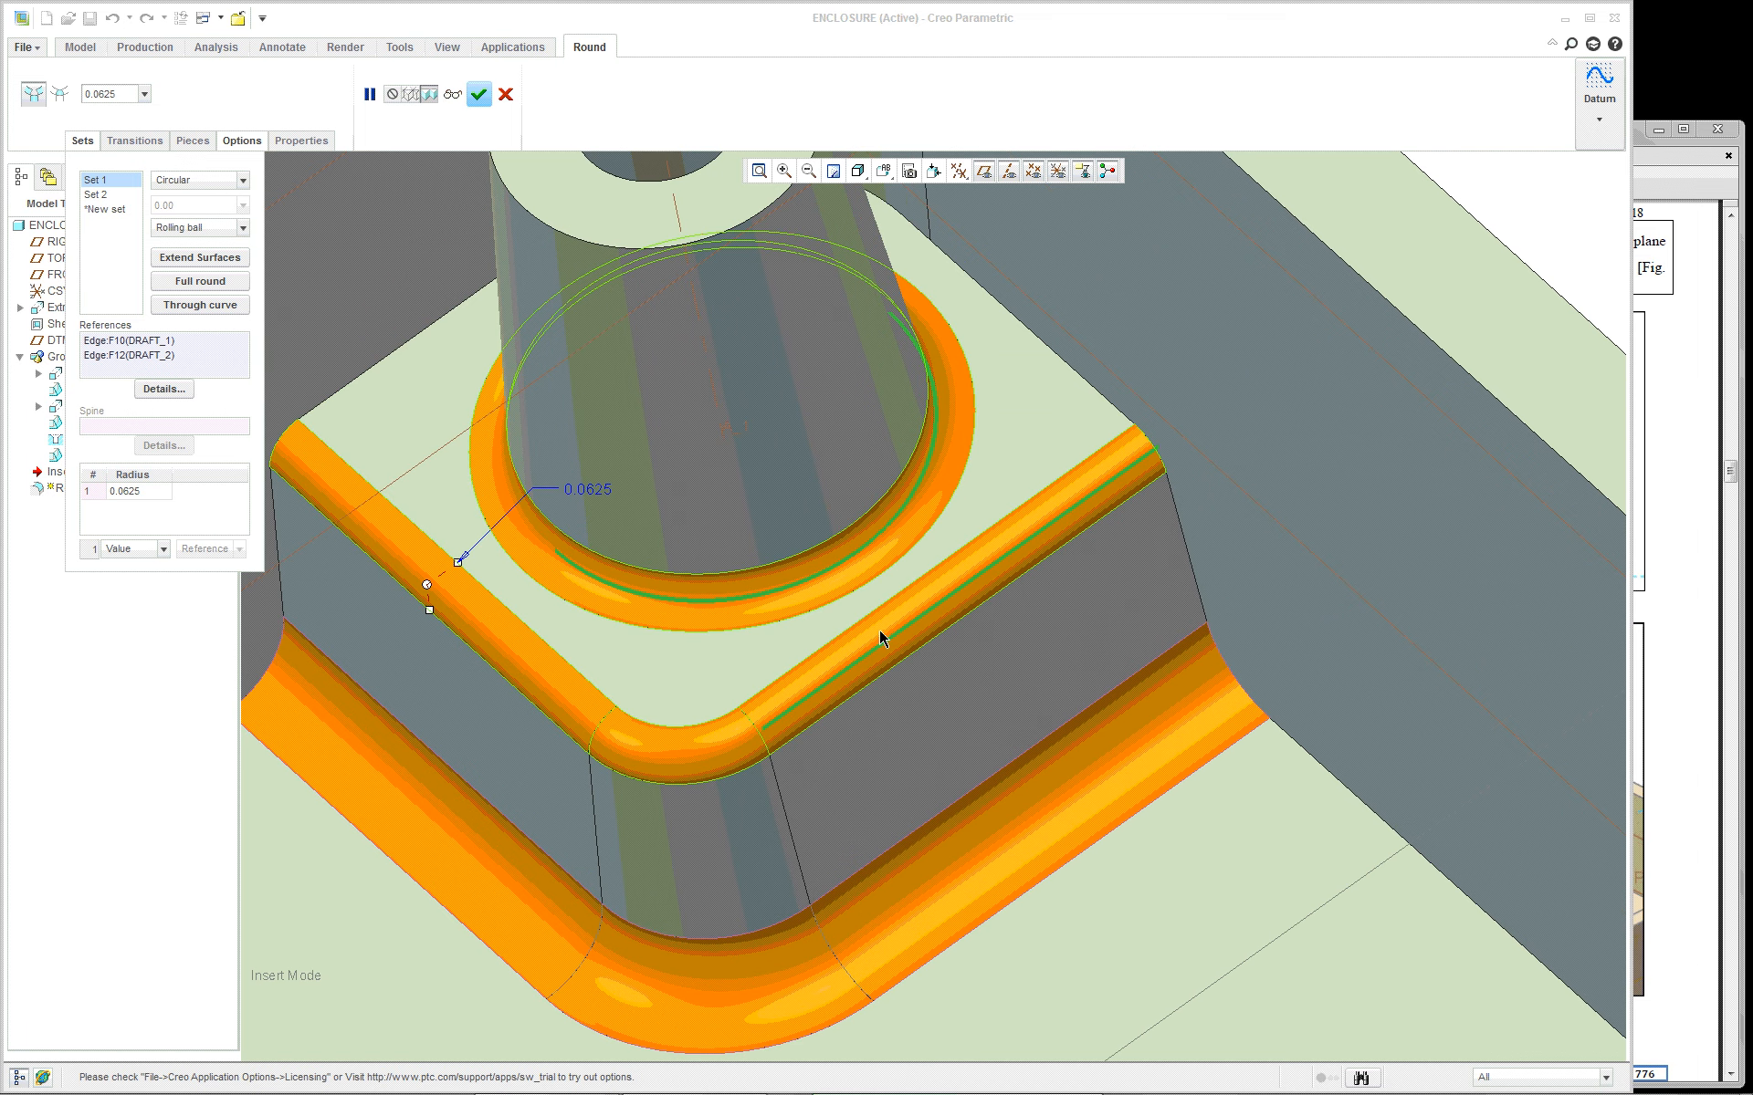
scroll(882, 637, up, 2)
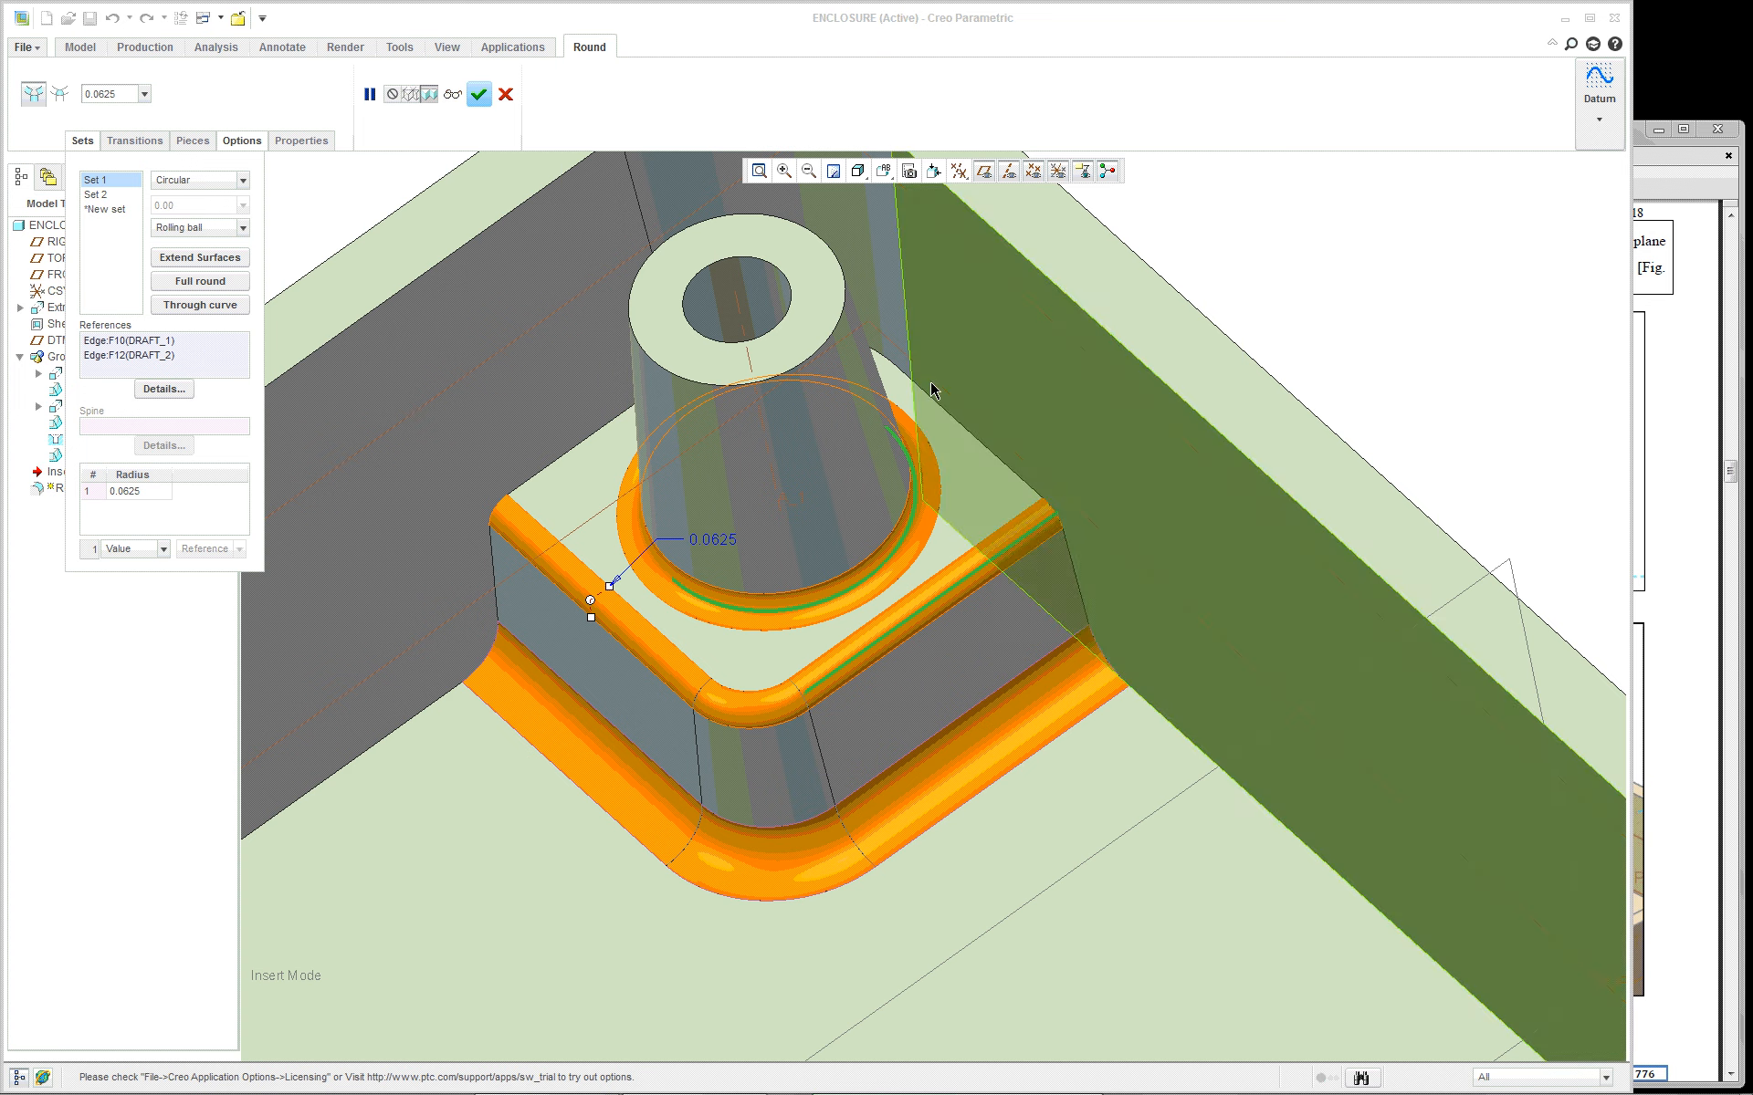
click(505, 94)
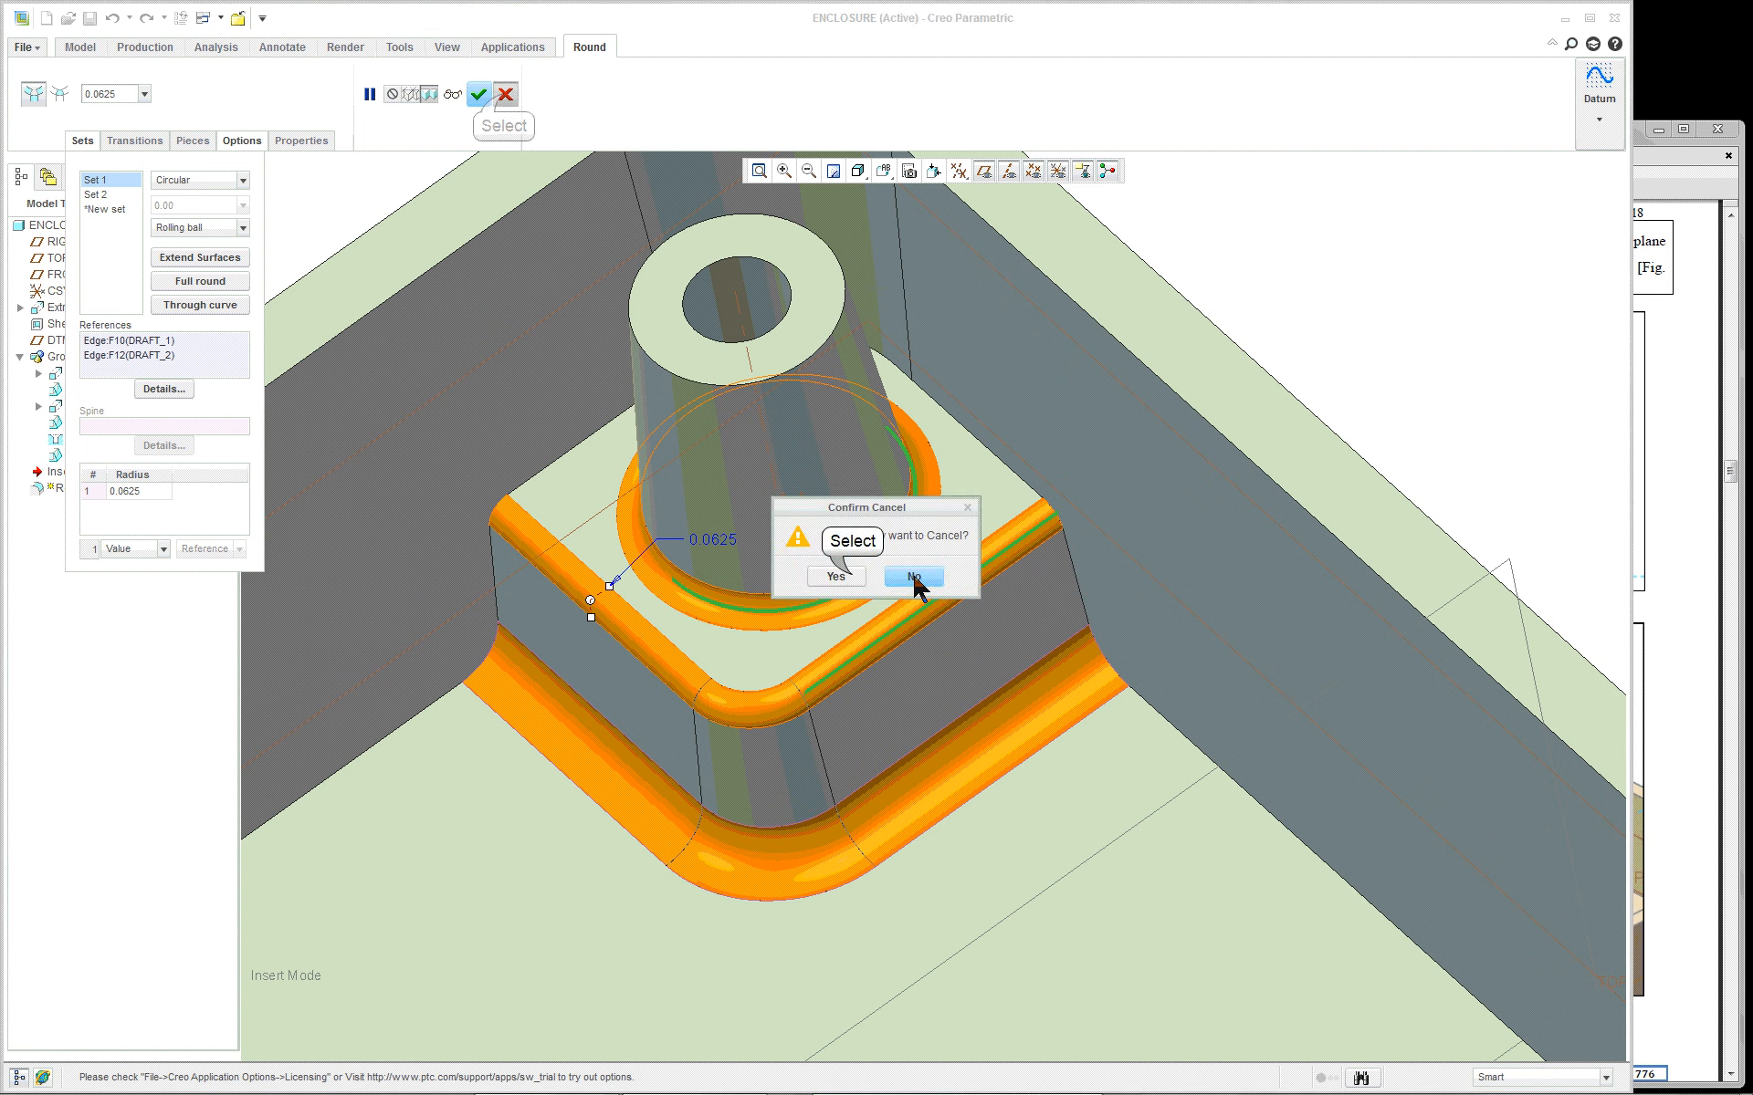
click(835, 576)
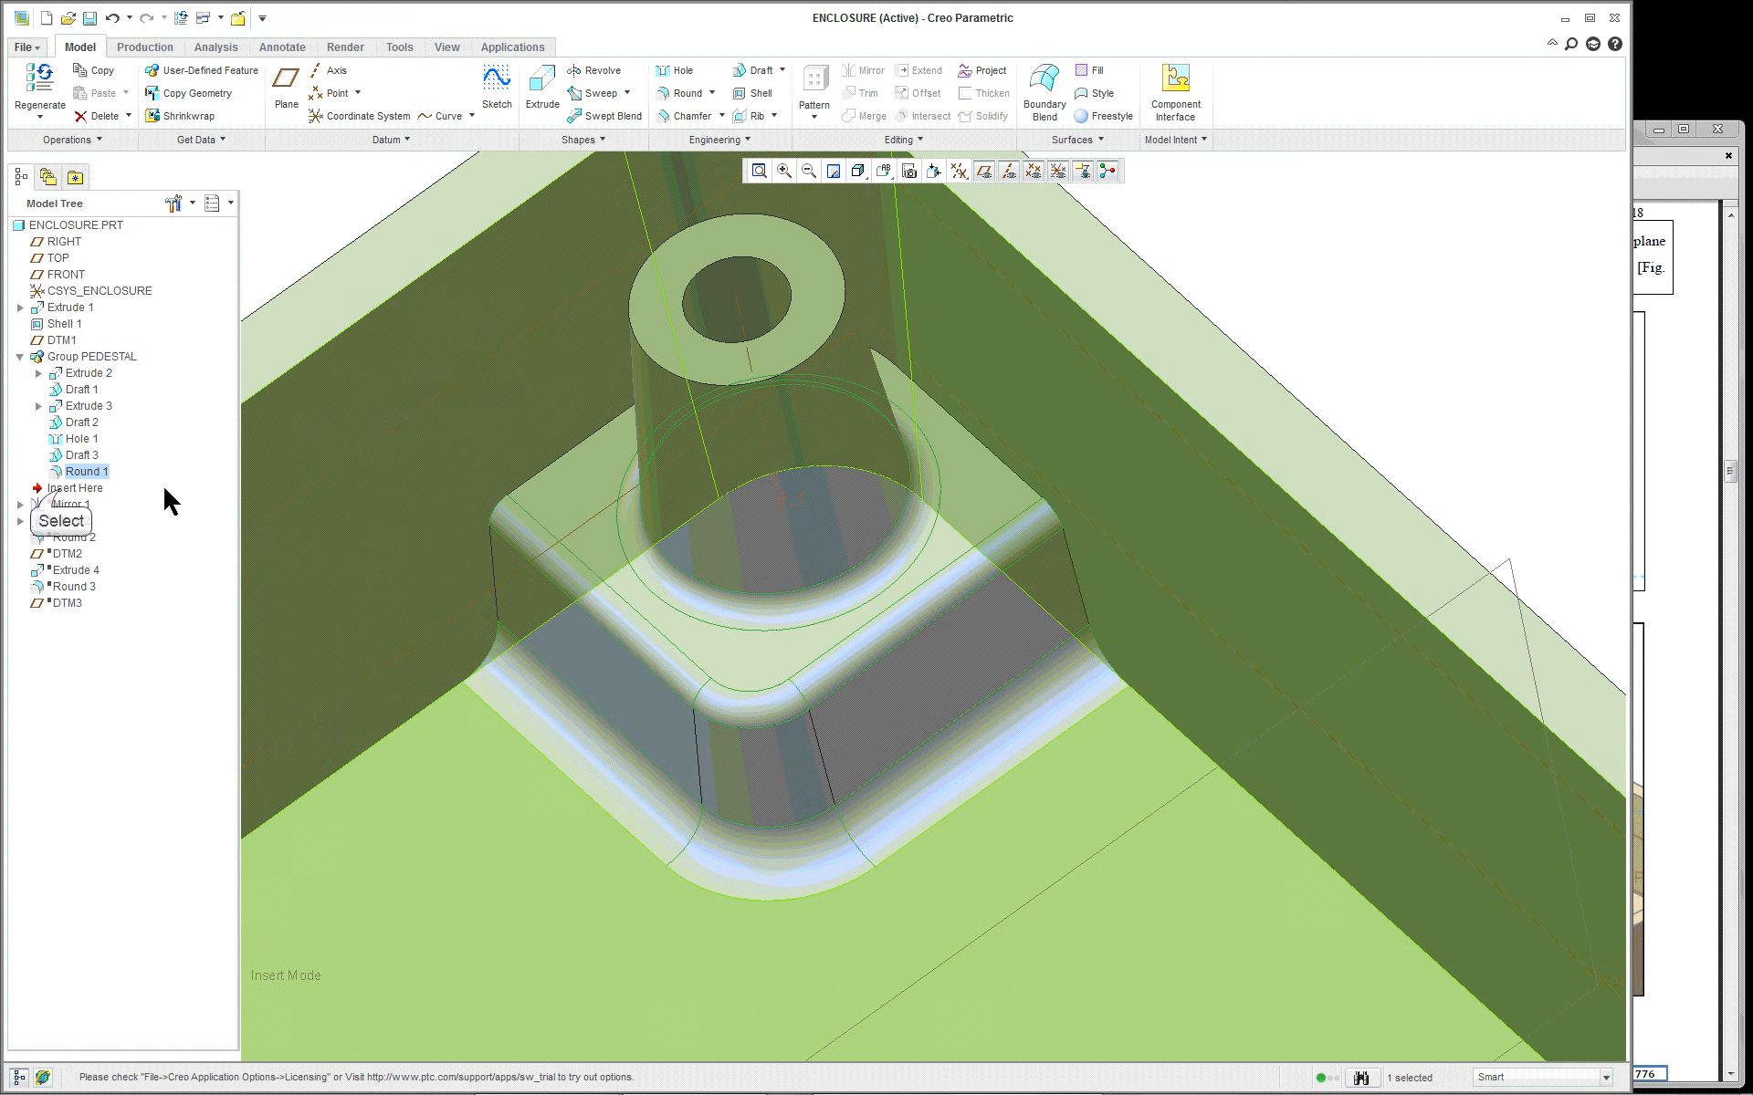
Select the pedestal features from Extrude 2 through Round 1, review their available group operation, and dismiss it without grouping
click(55, 489)
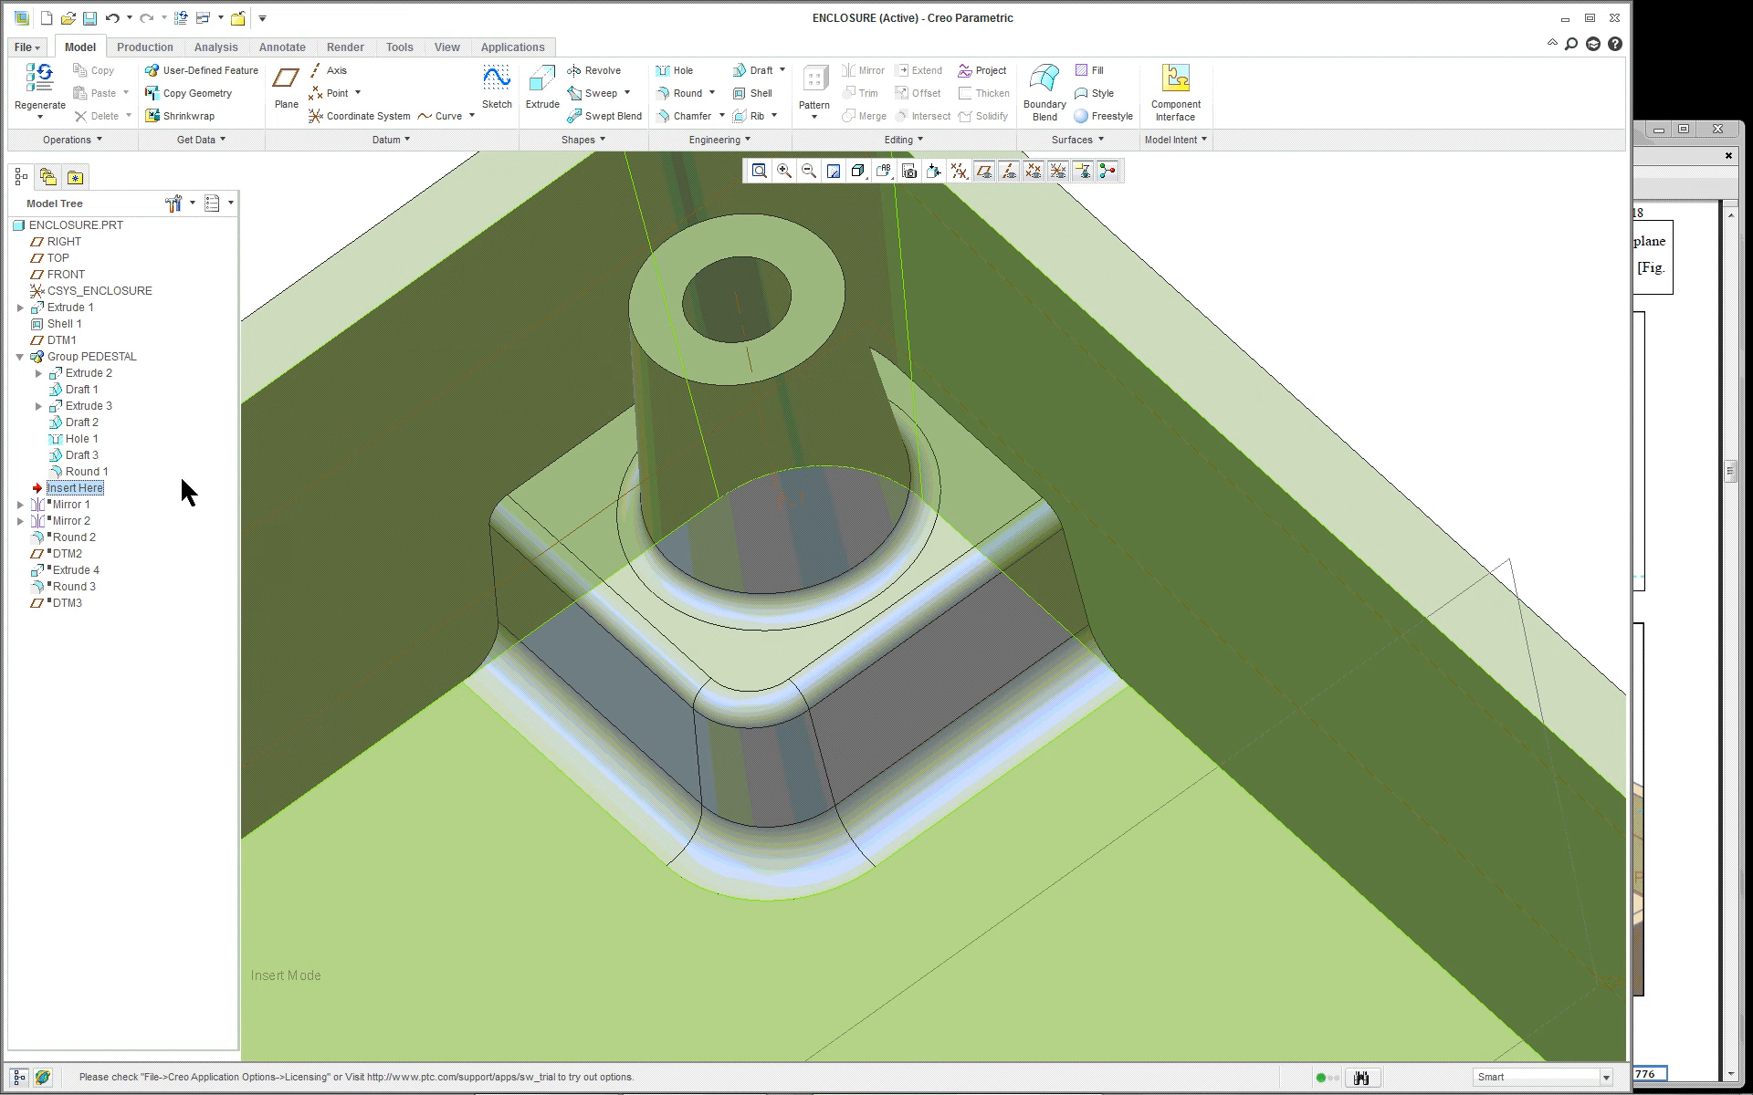
scroll(466, 516, down, 10)
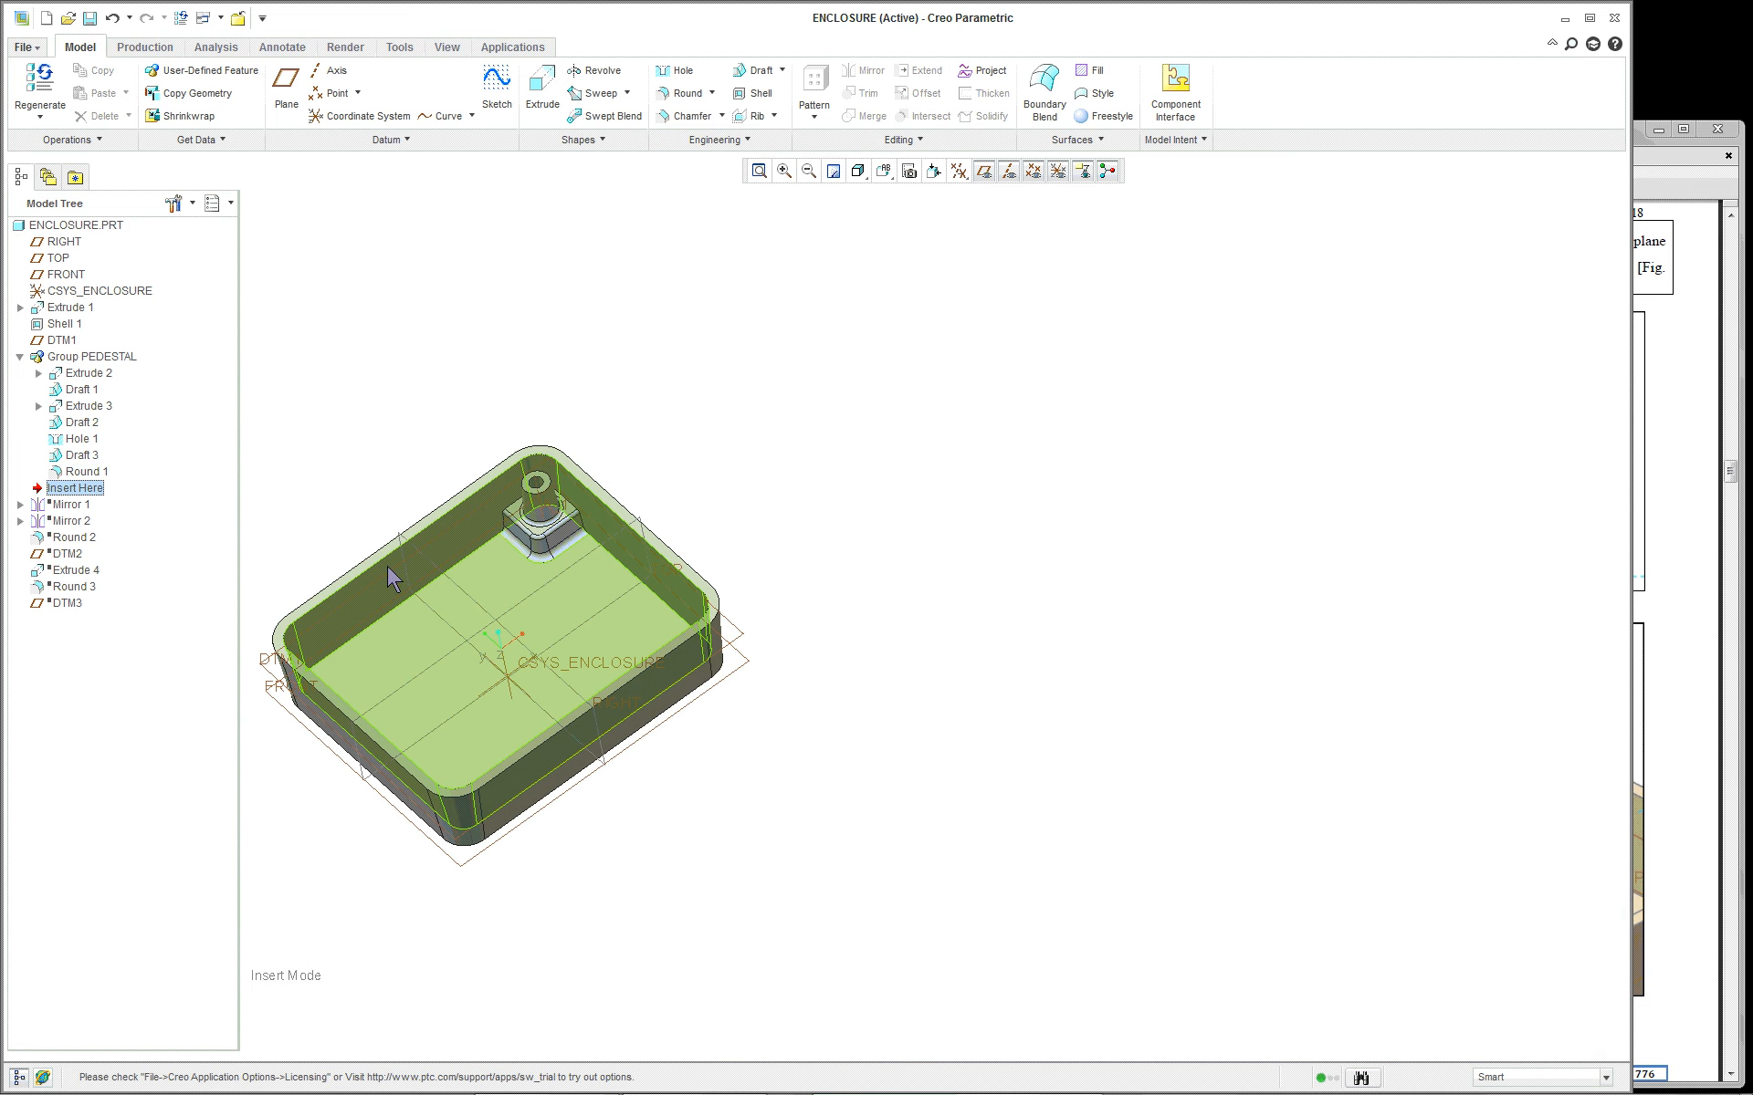
click(87, 374)
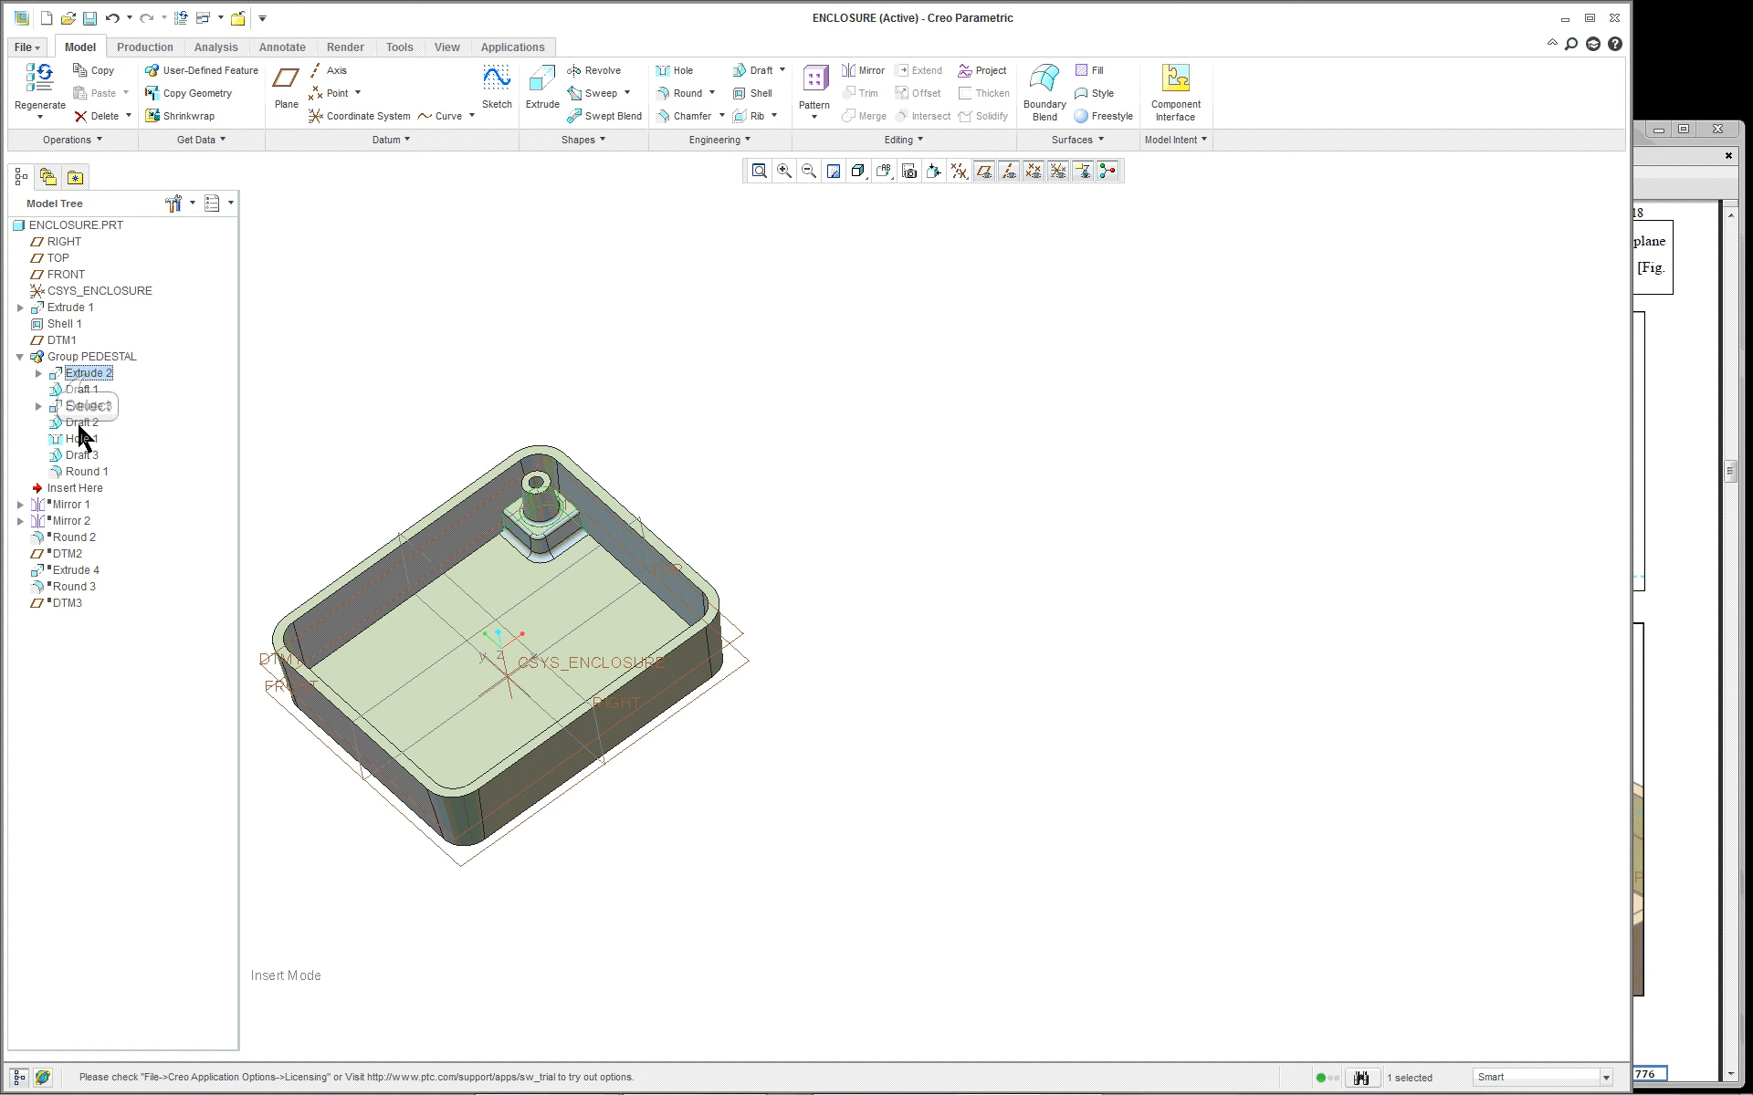
shift+click(91, 470)
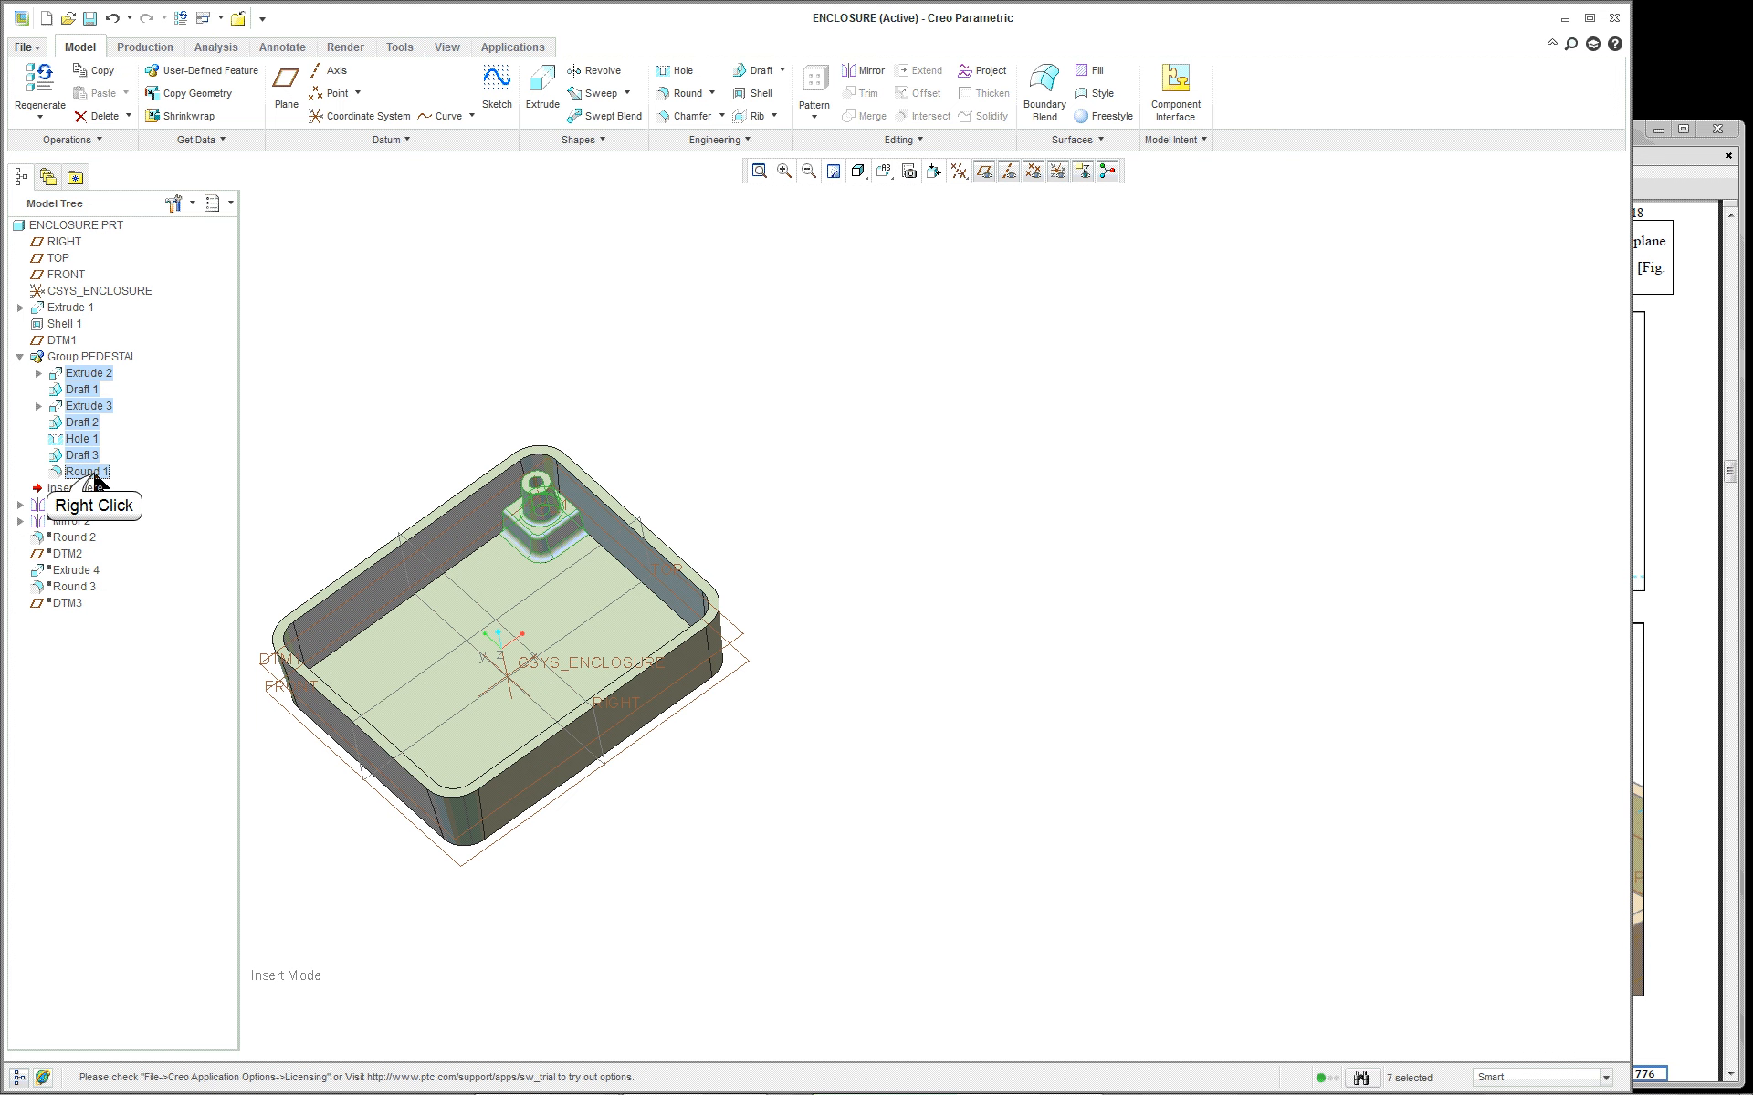
right_click(91, 470)
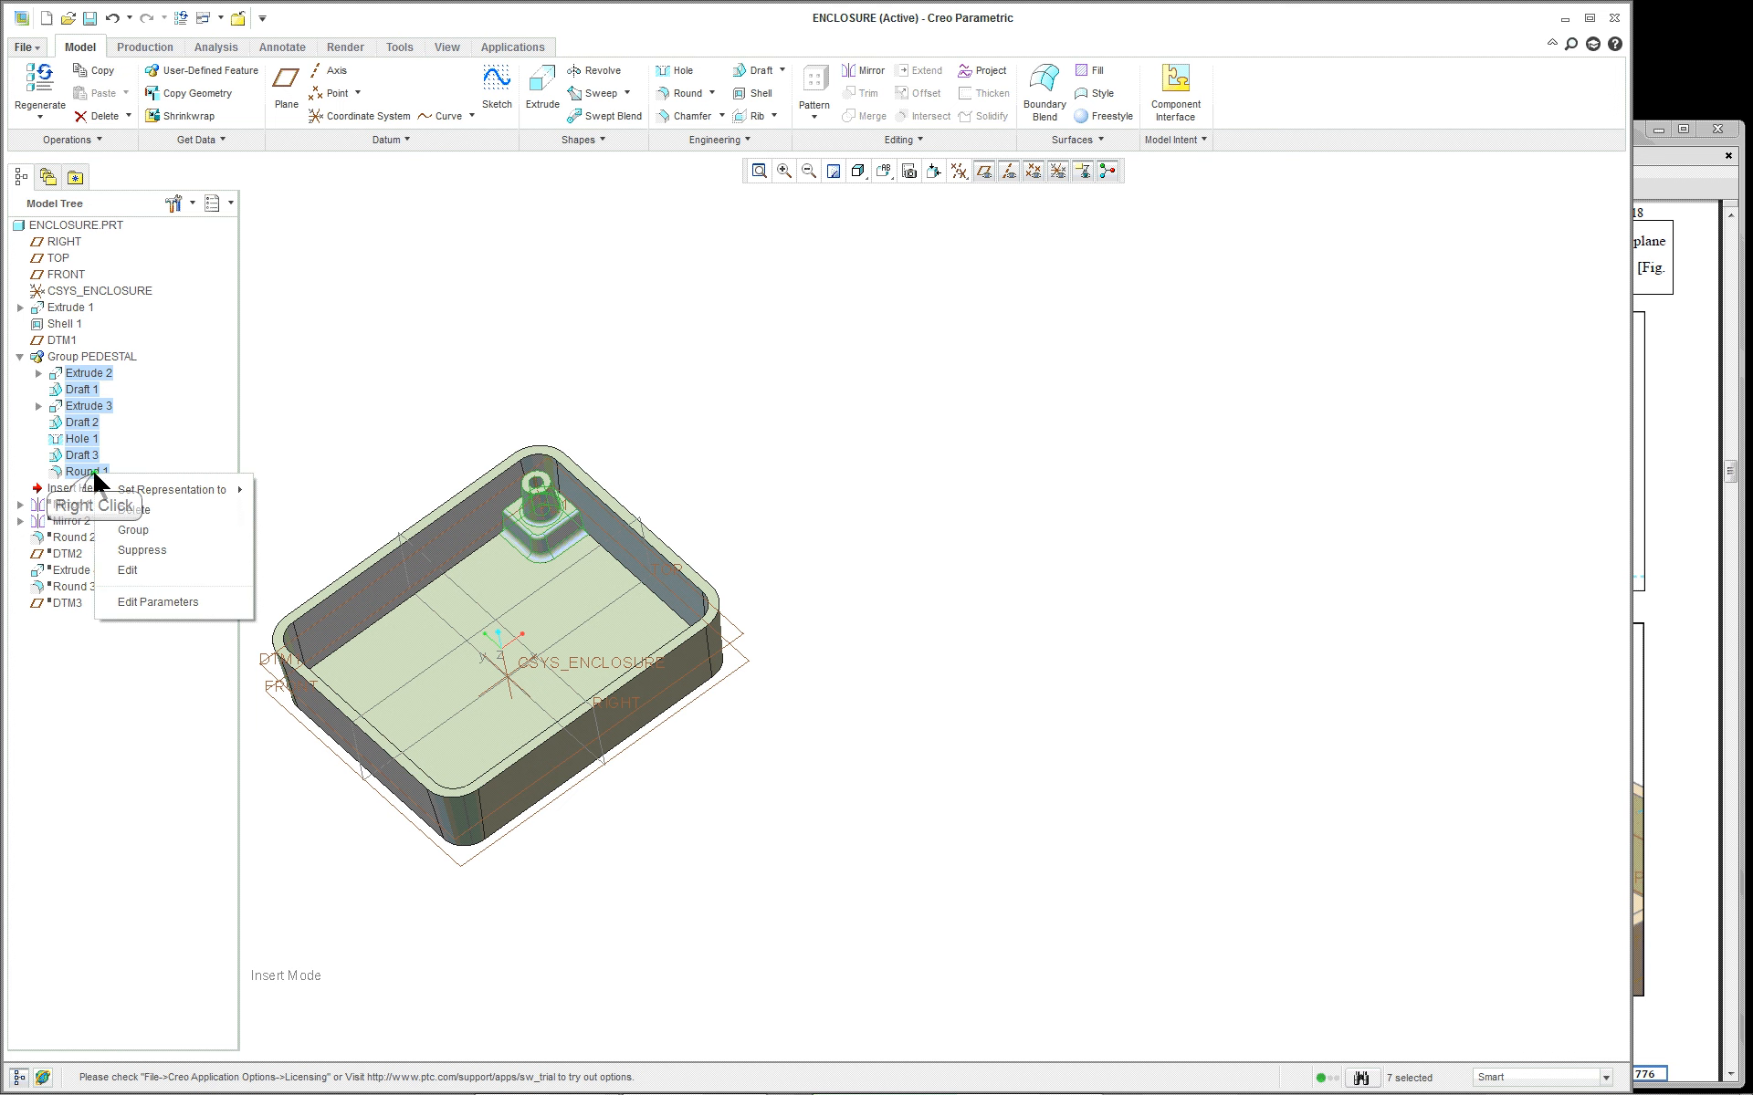
click(361, 364)
Review how the PEDESTAL group can be renamed, leaving its name as it is
click(103, 357)
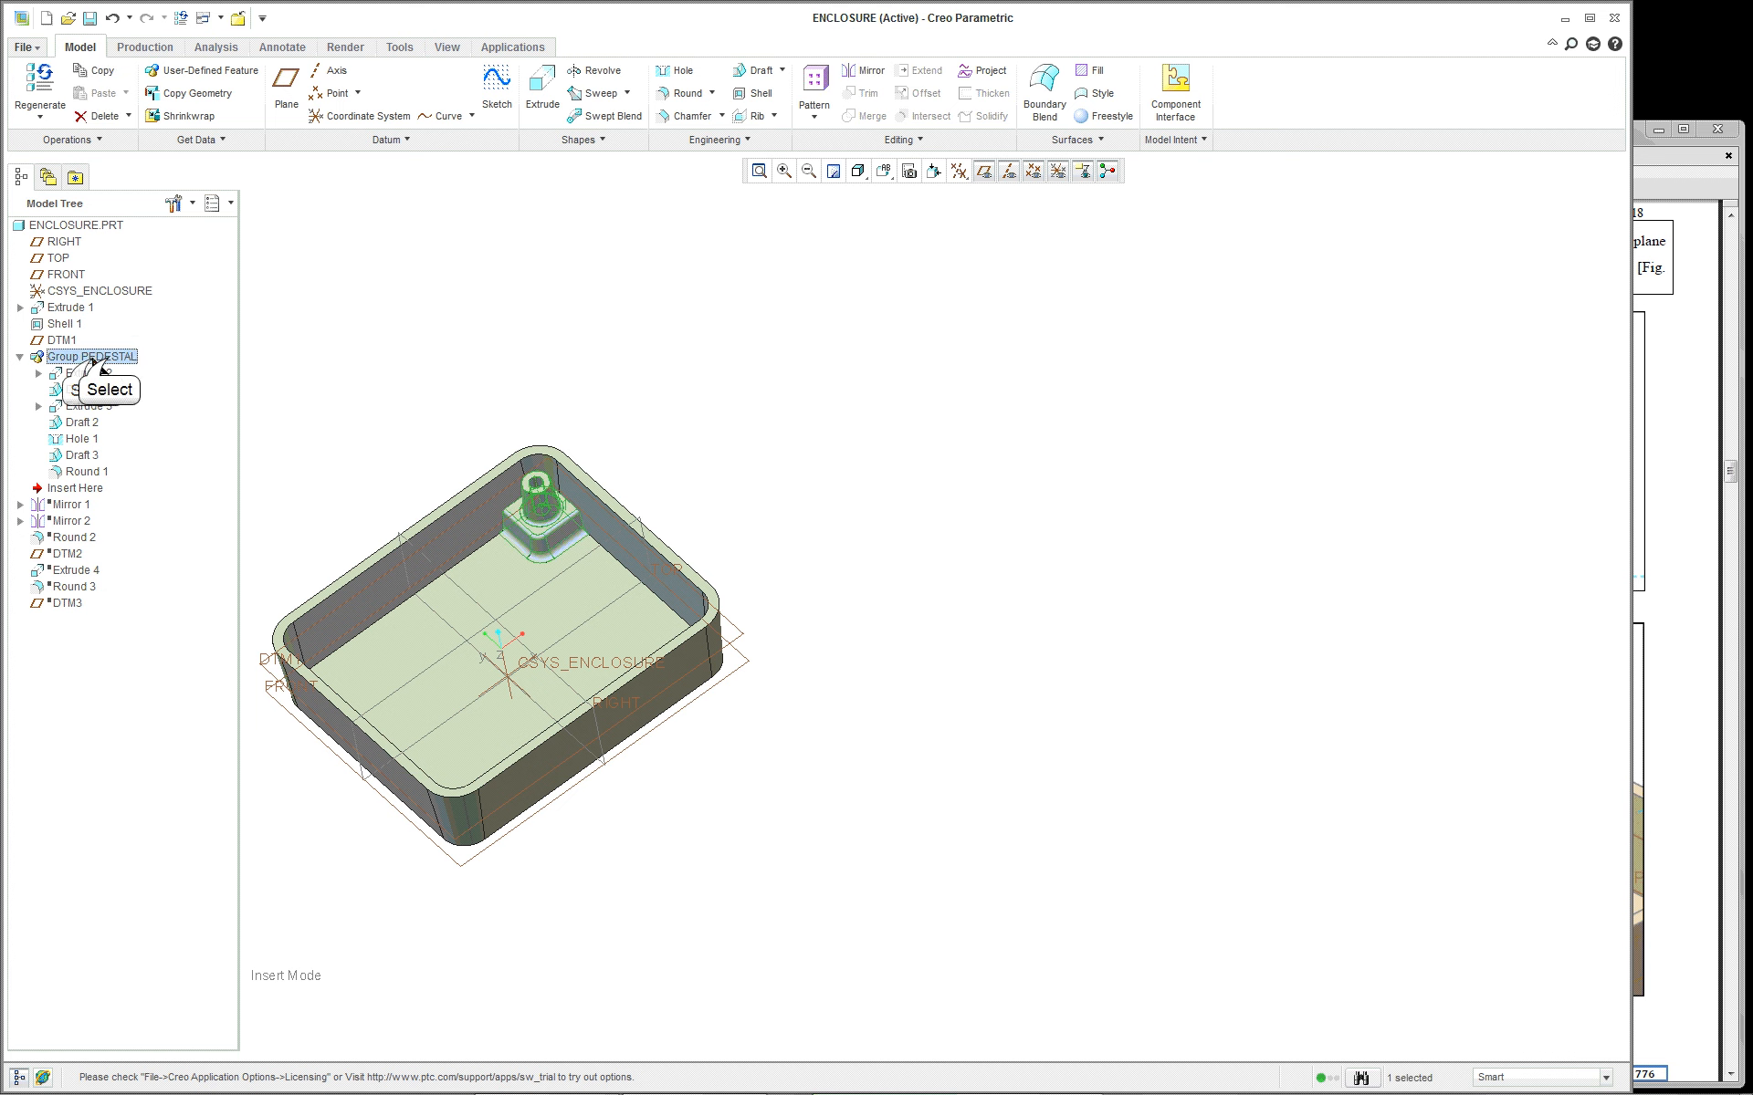
click(107, 357)
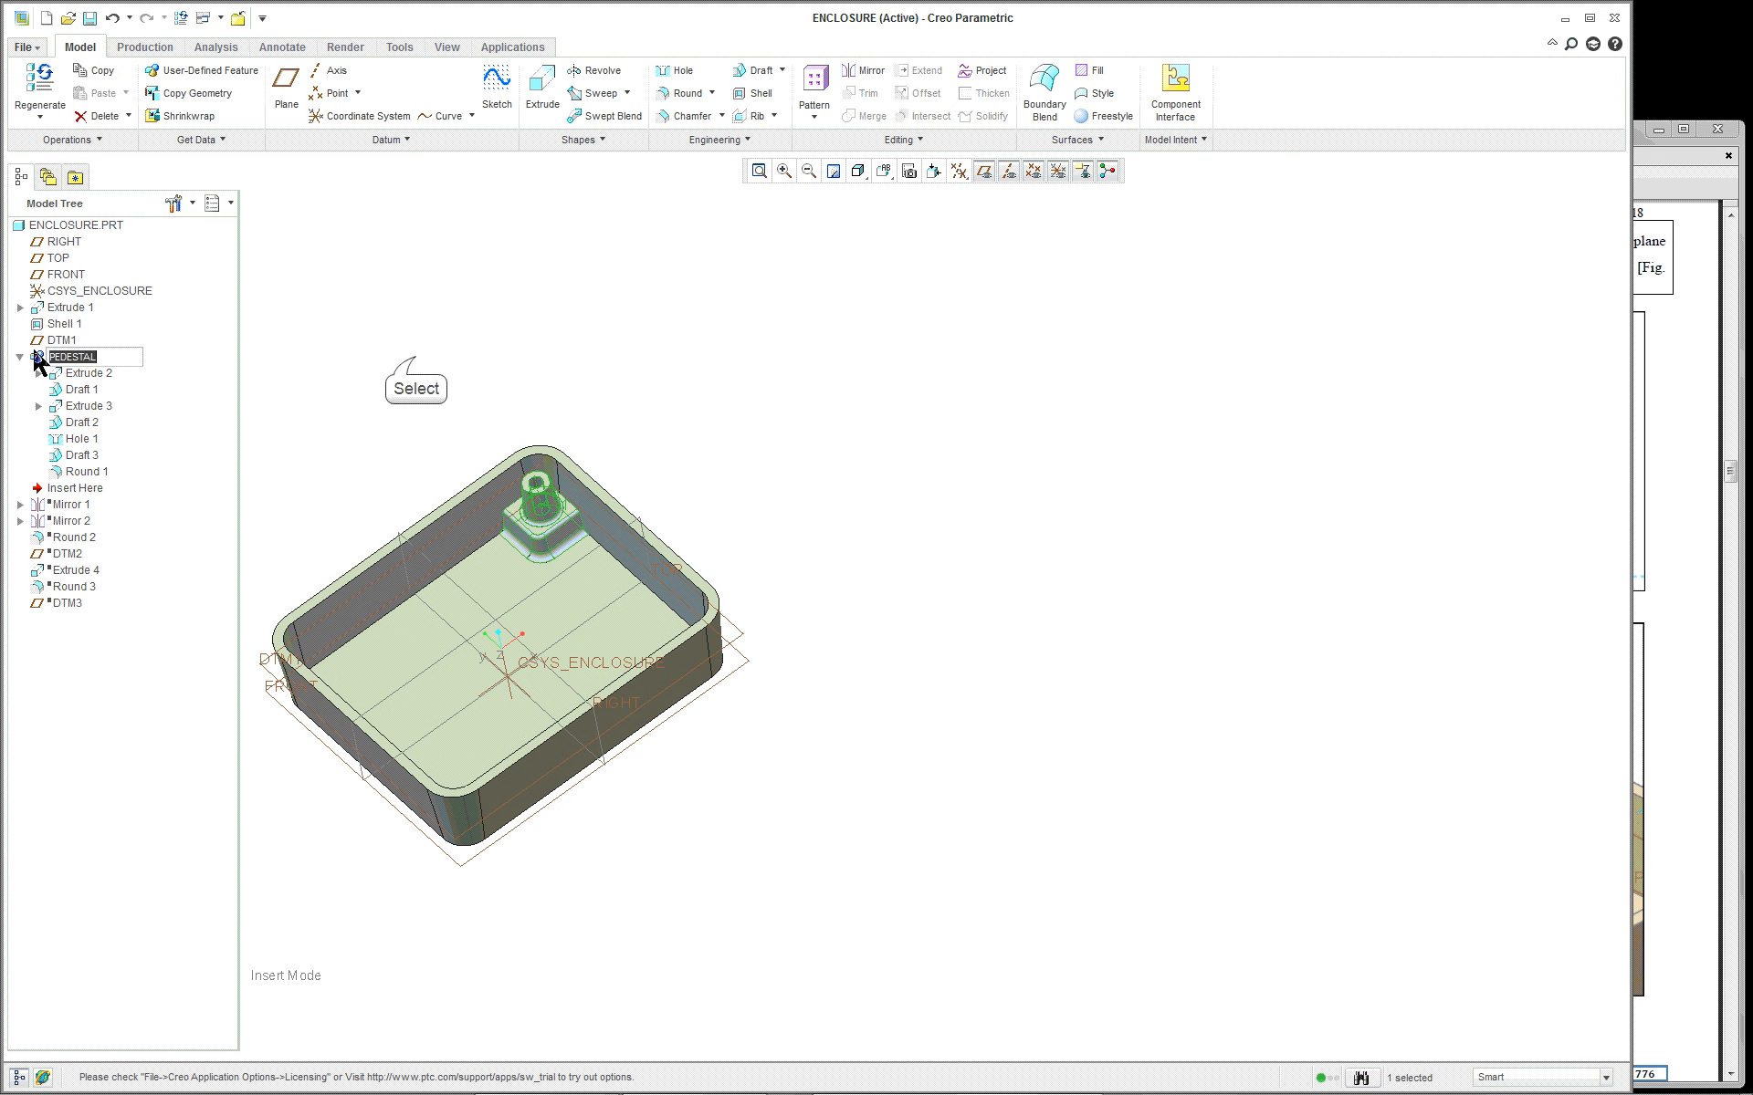
click(413, 357)
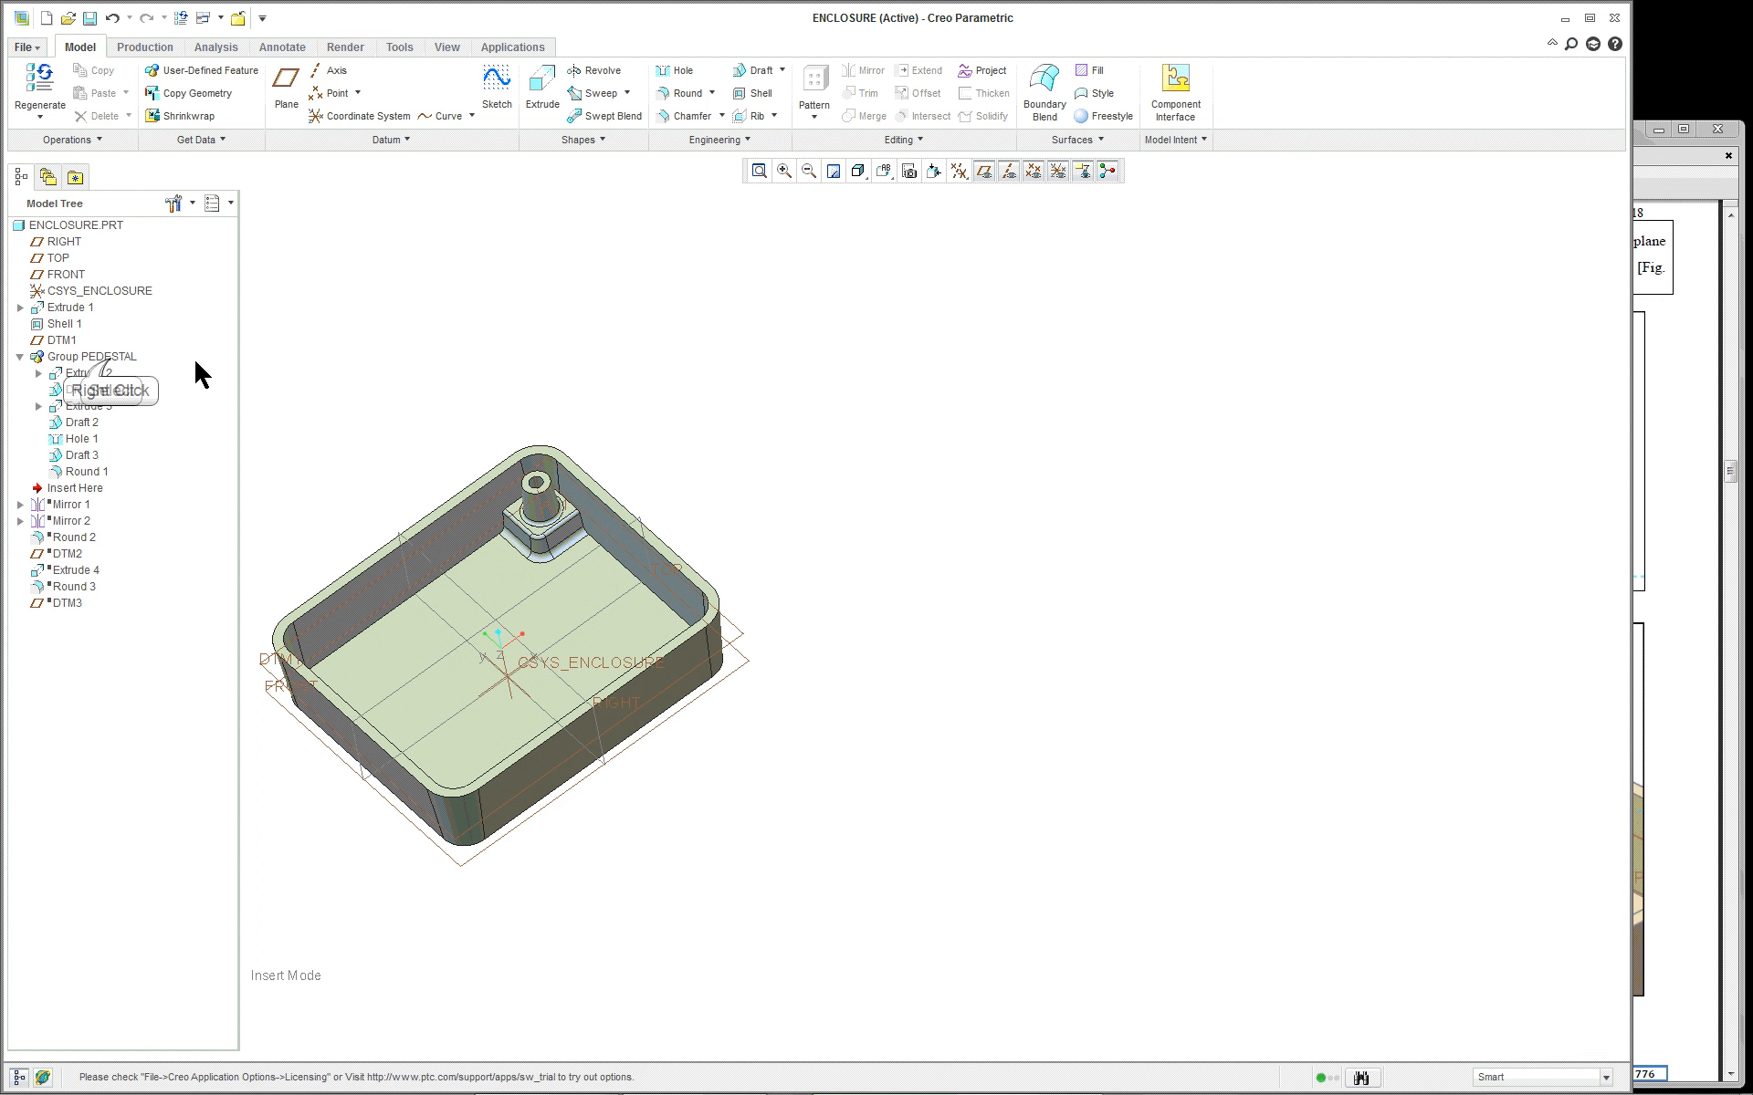
right_click(108, 358)
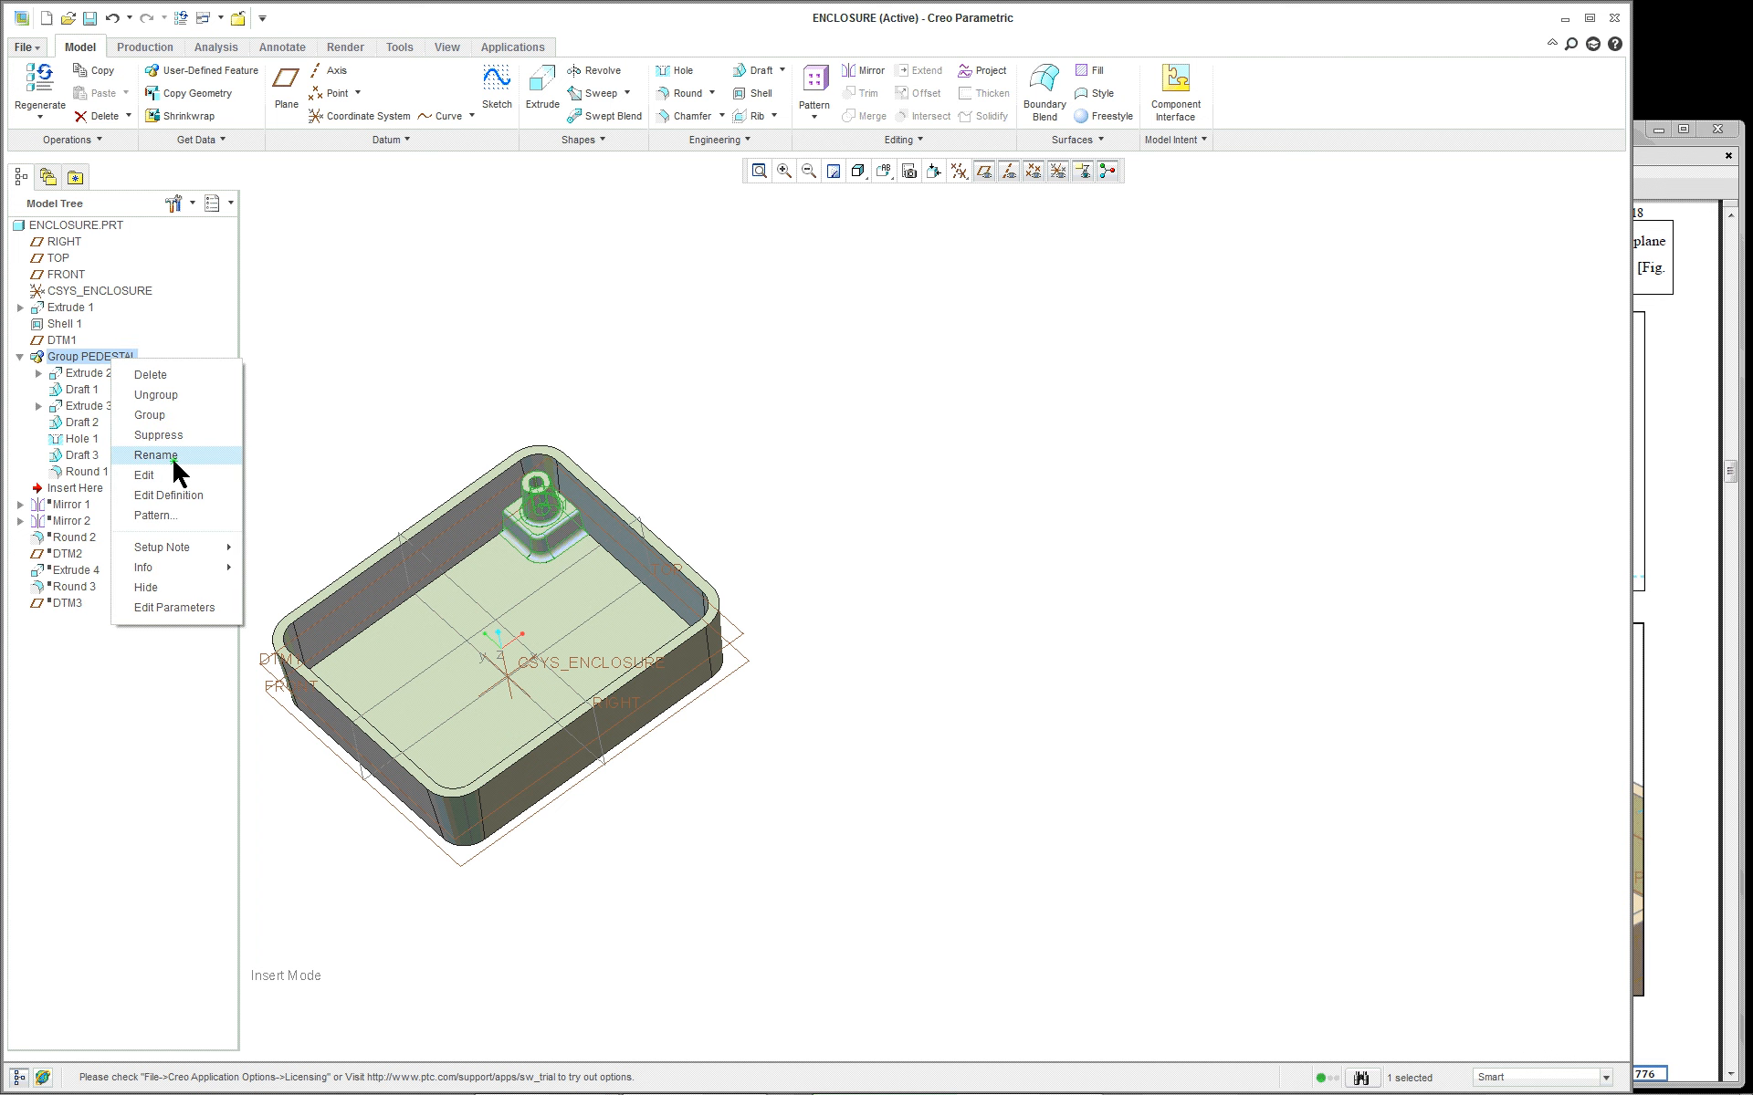
click(452, 379)
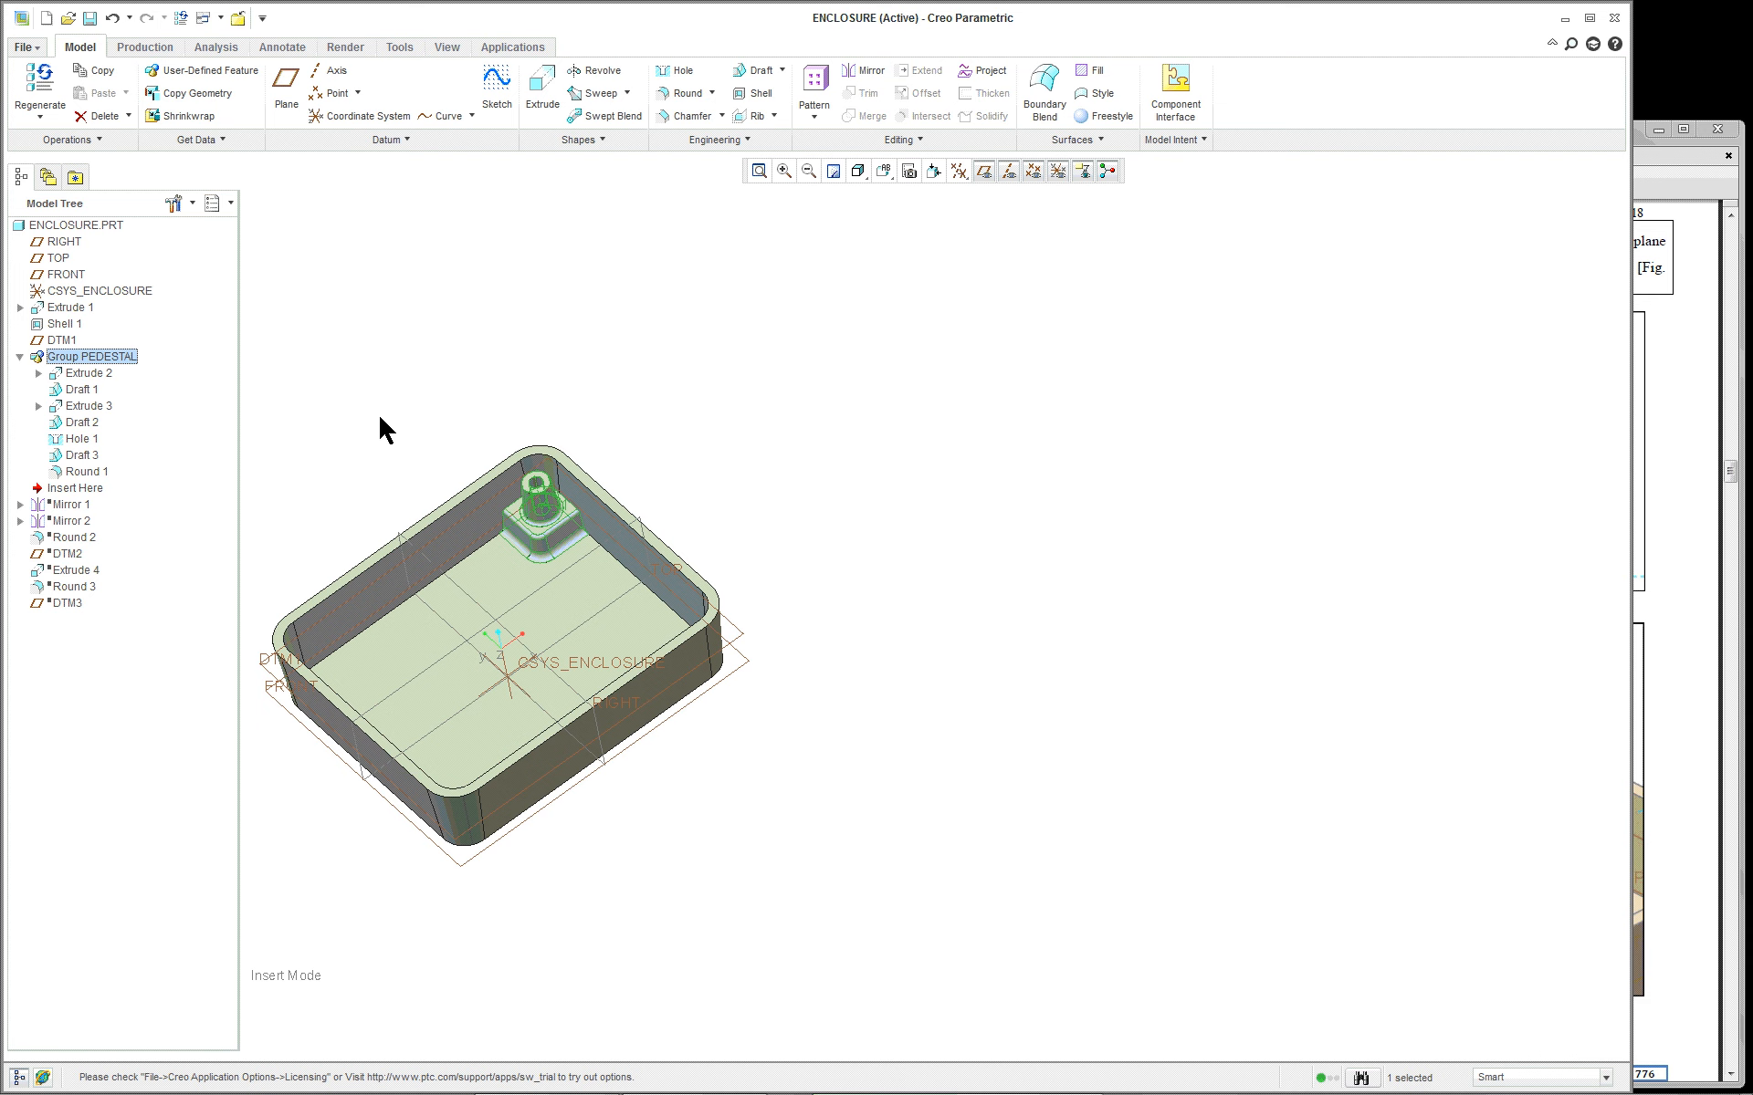
scroll(322, 504, down, 3)
right_click(394, 358)
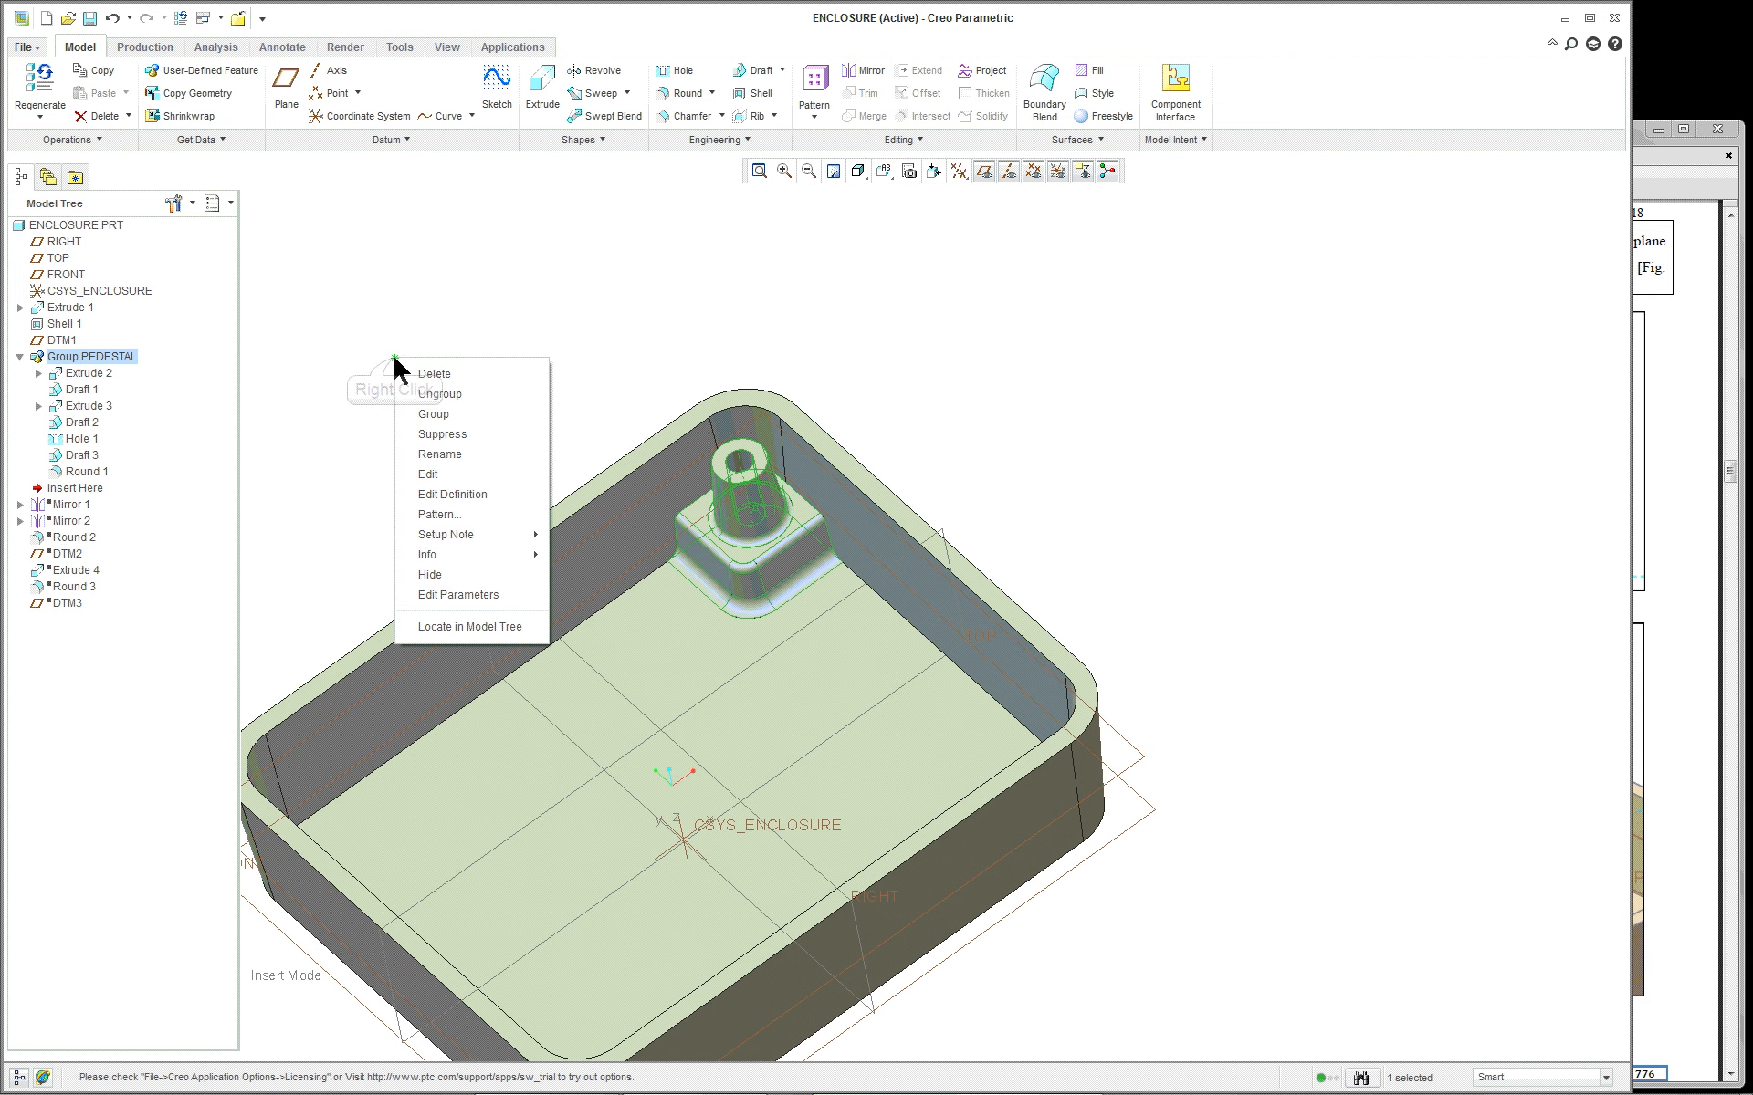
click(457, 458)
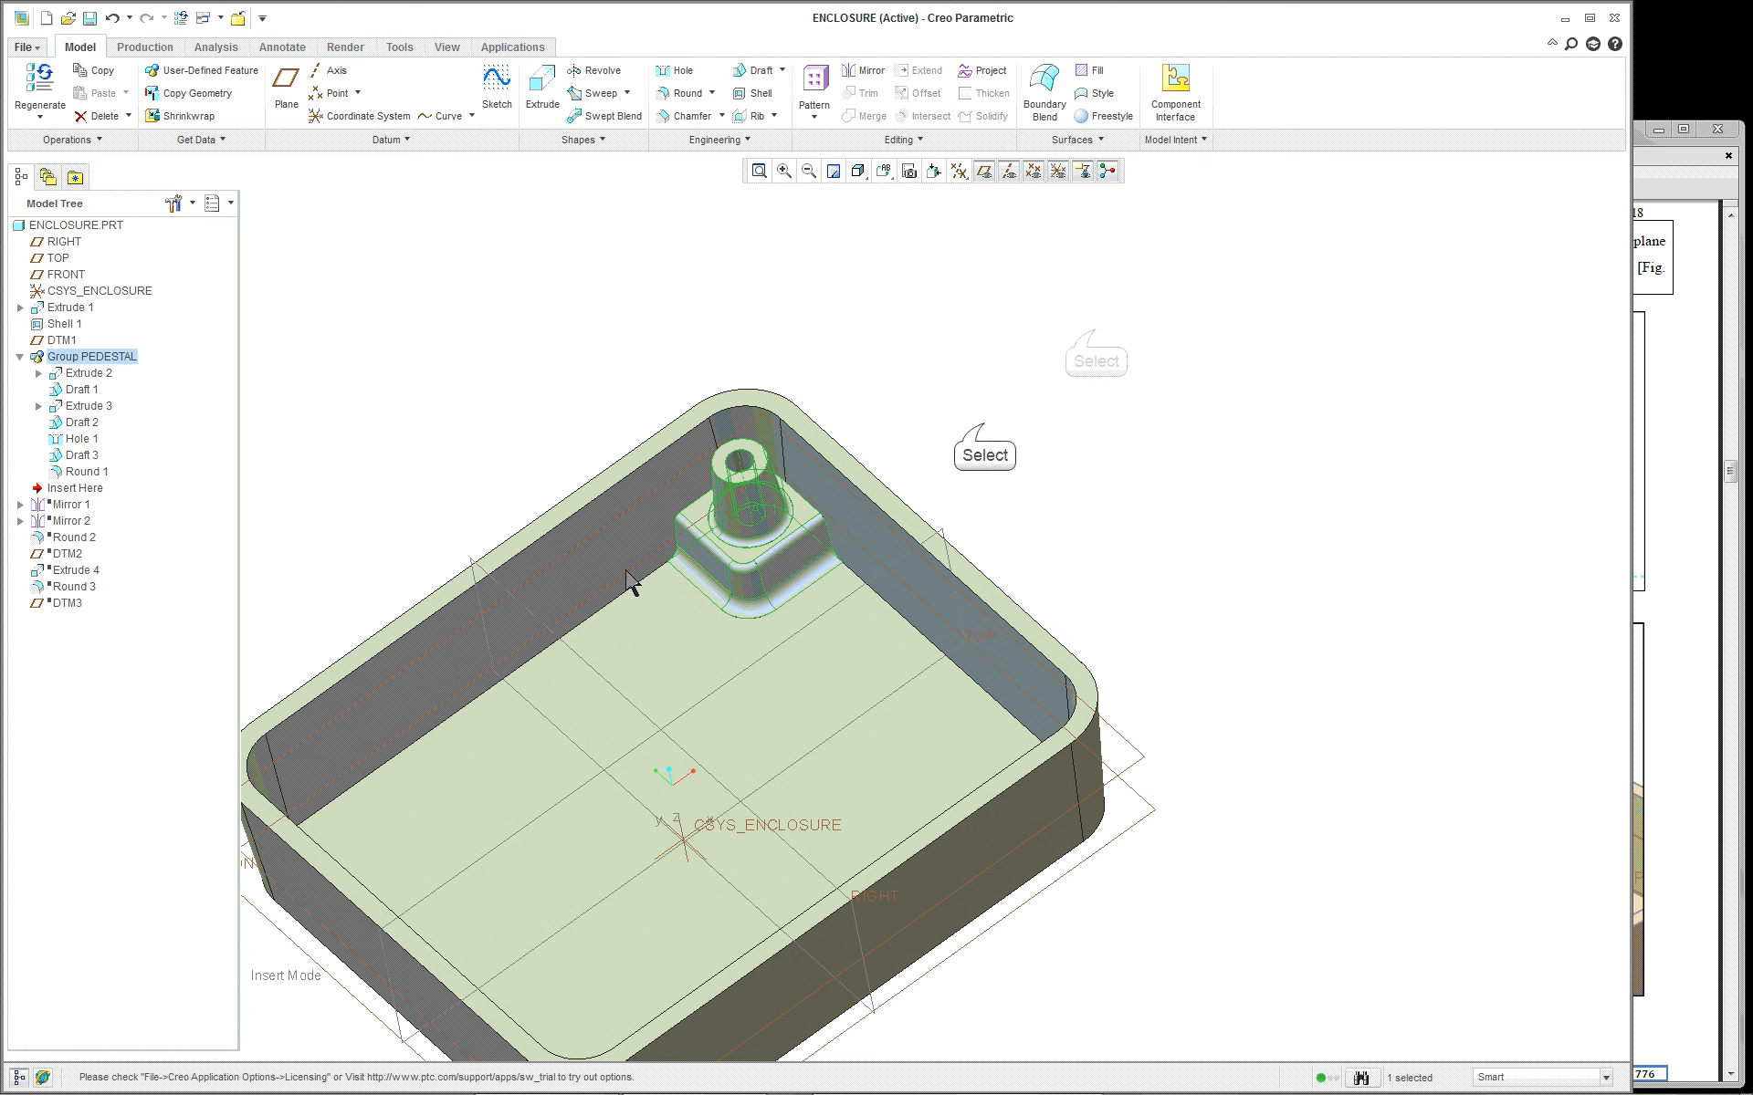
click(978, 433)
Mirror the PEDESTAL group about the RIGHT datum plane and inspect the mirrored pedestal in the opposite corner
click(62, 358)
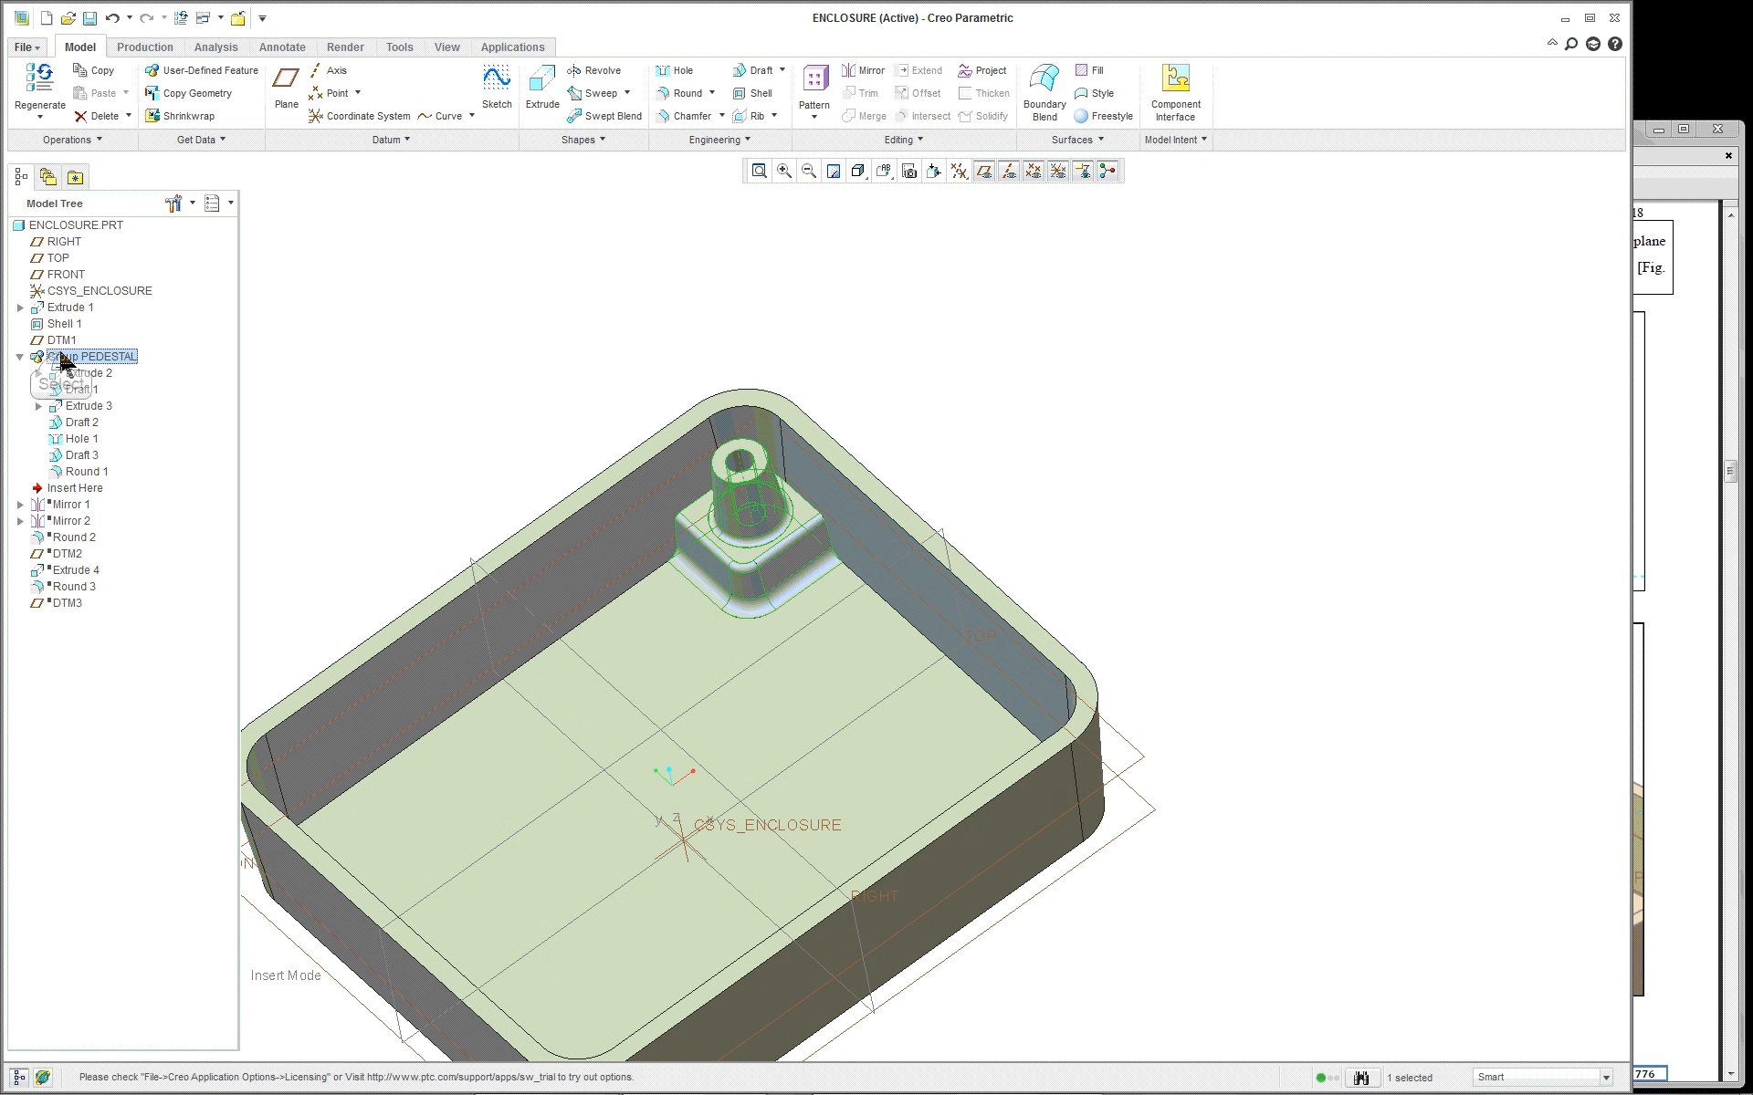
scroll(828, 63, down, 1)
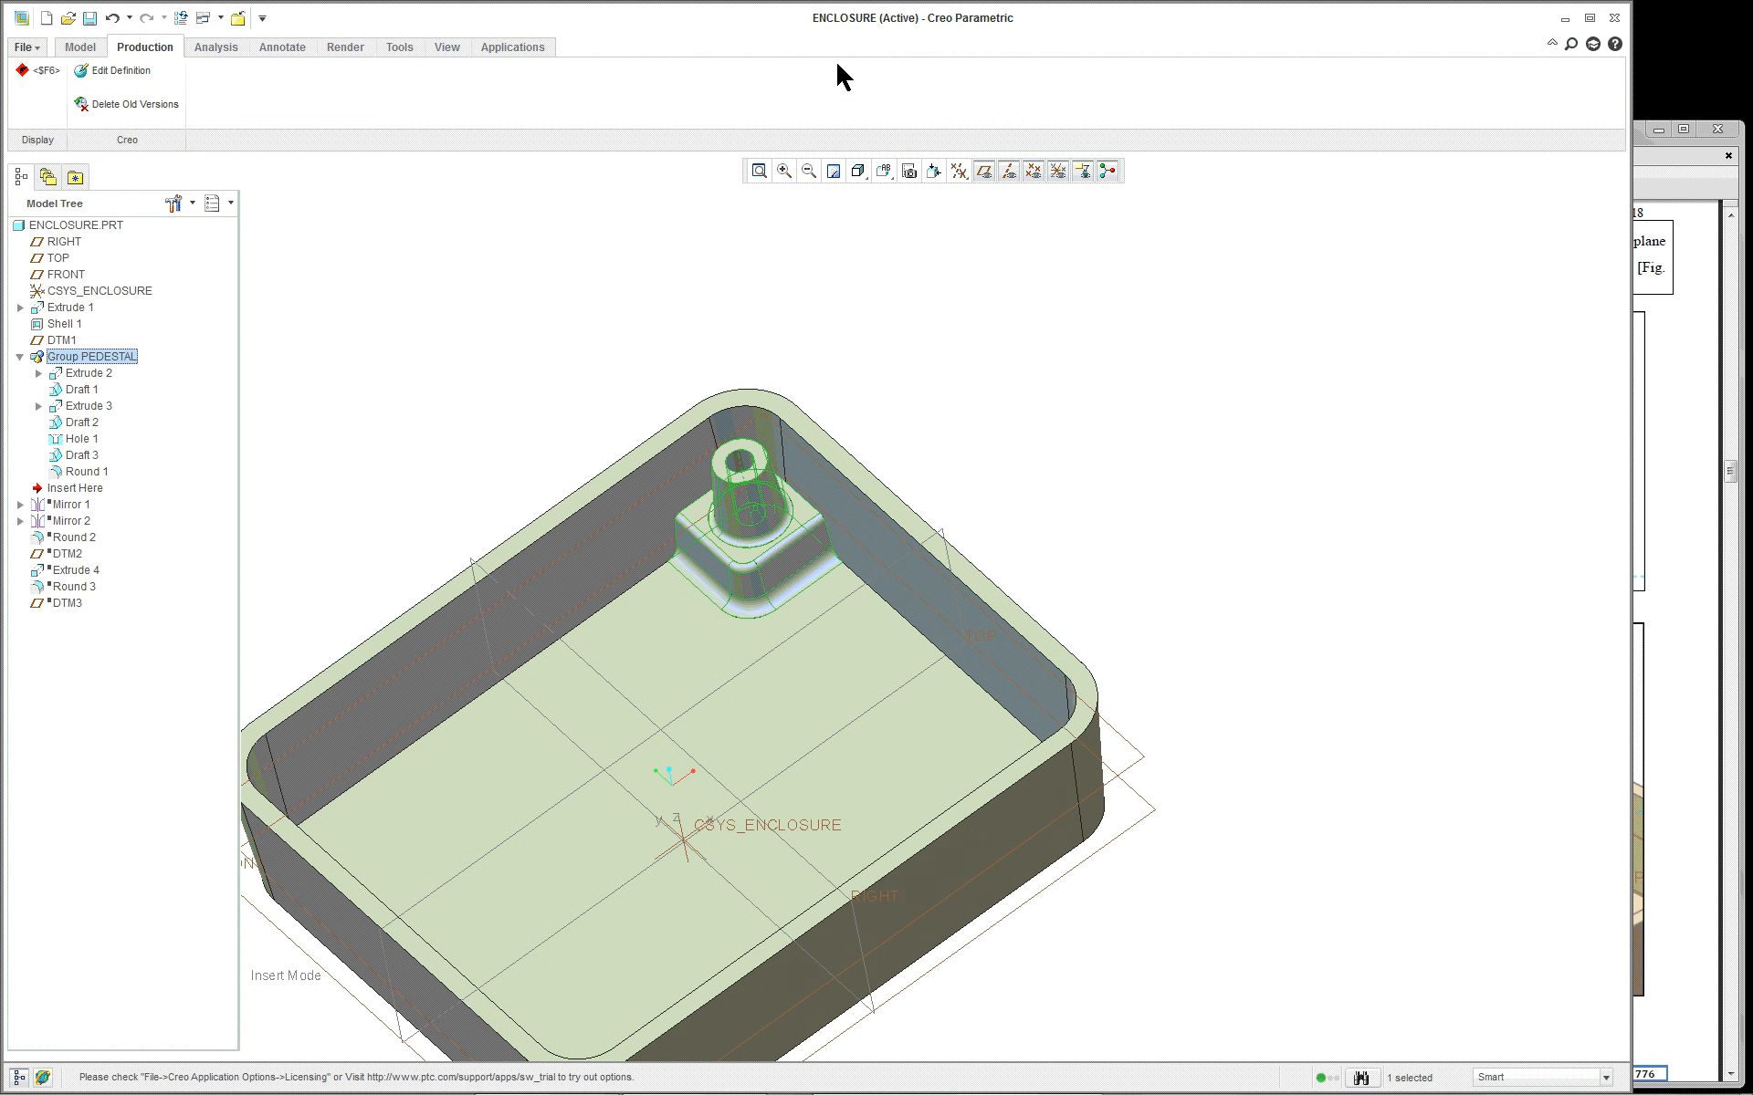
click(92, 52)
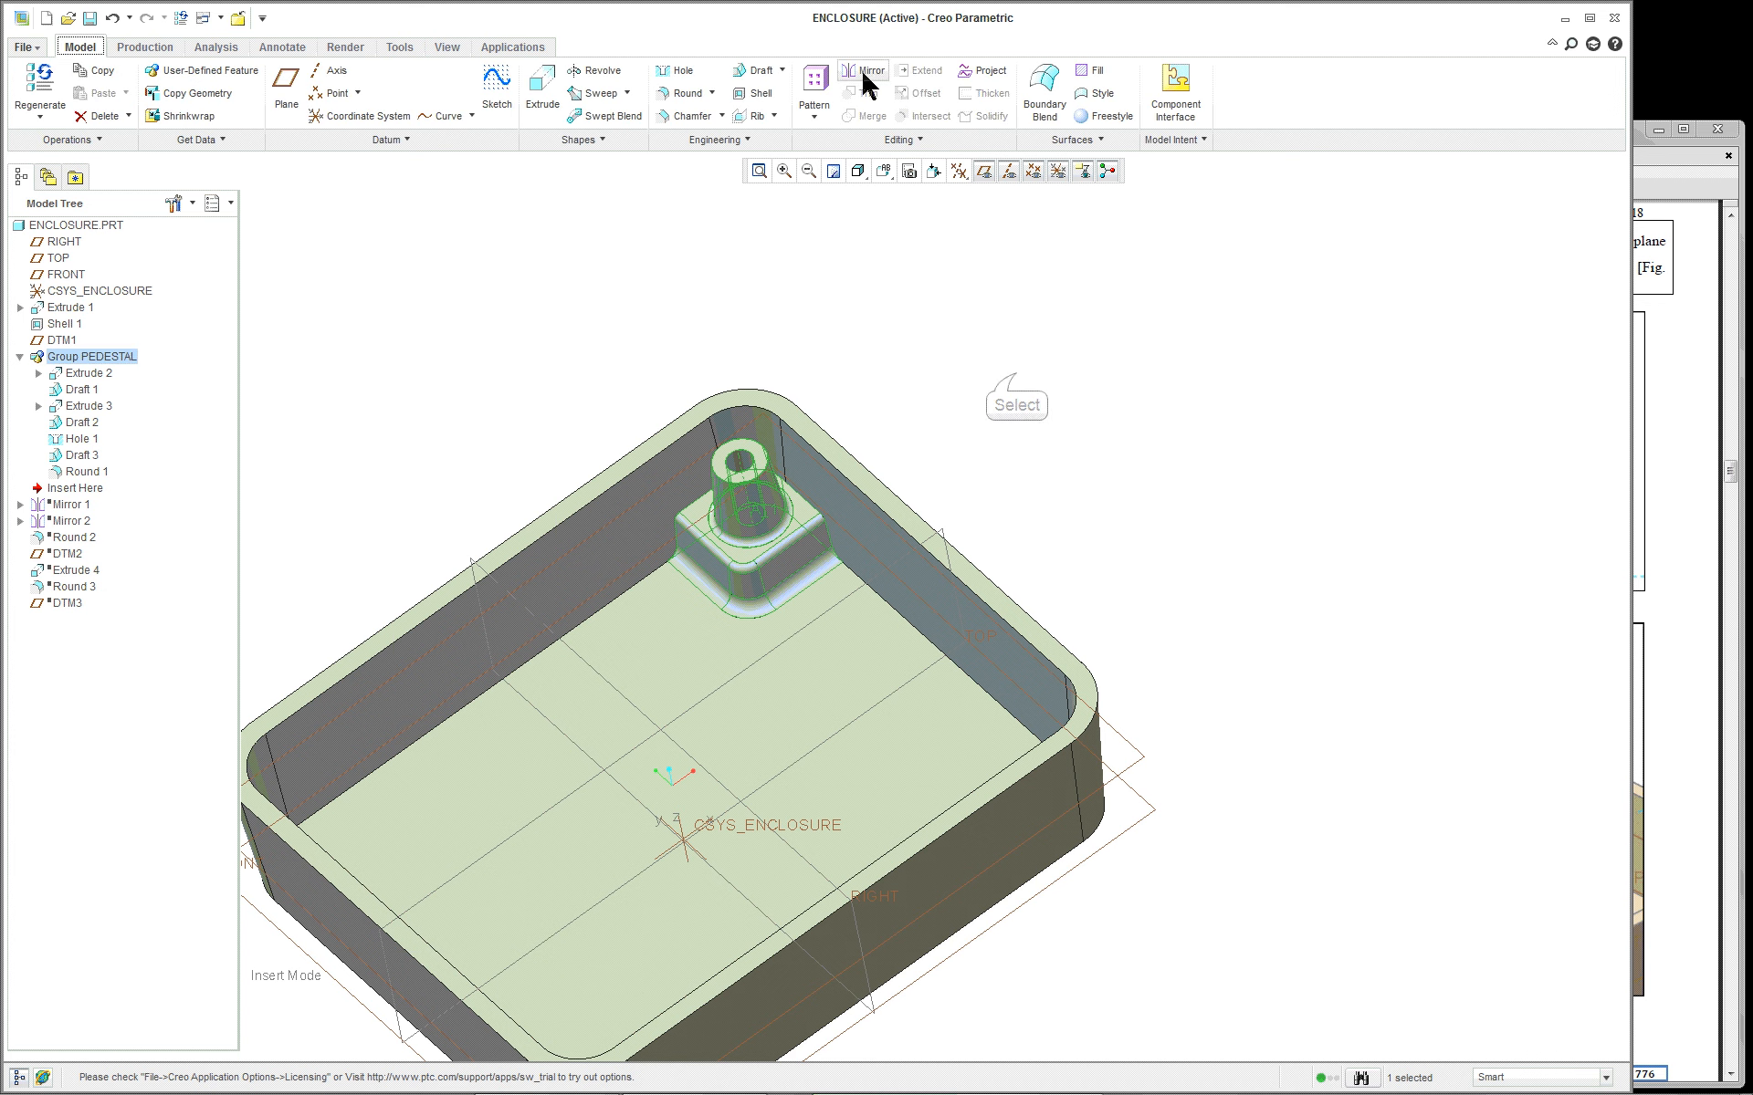
click(1016, 374)
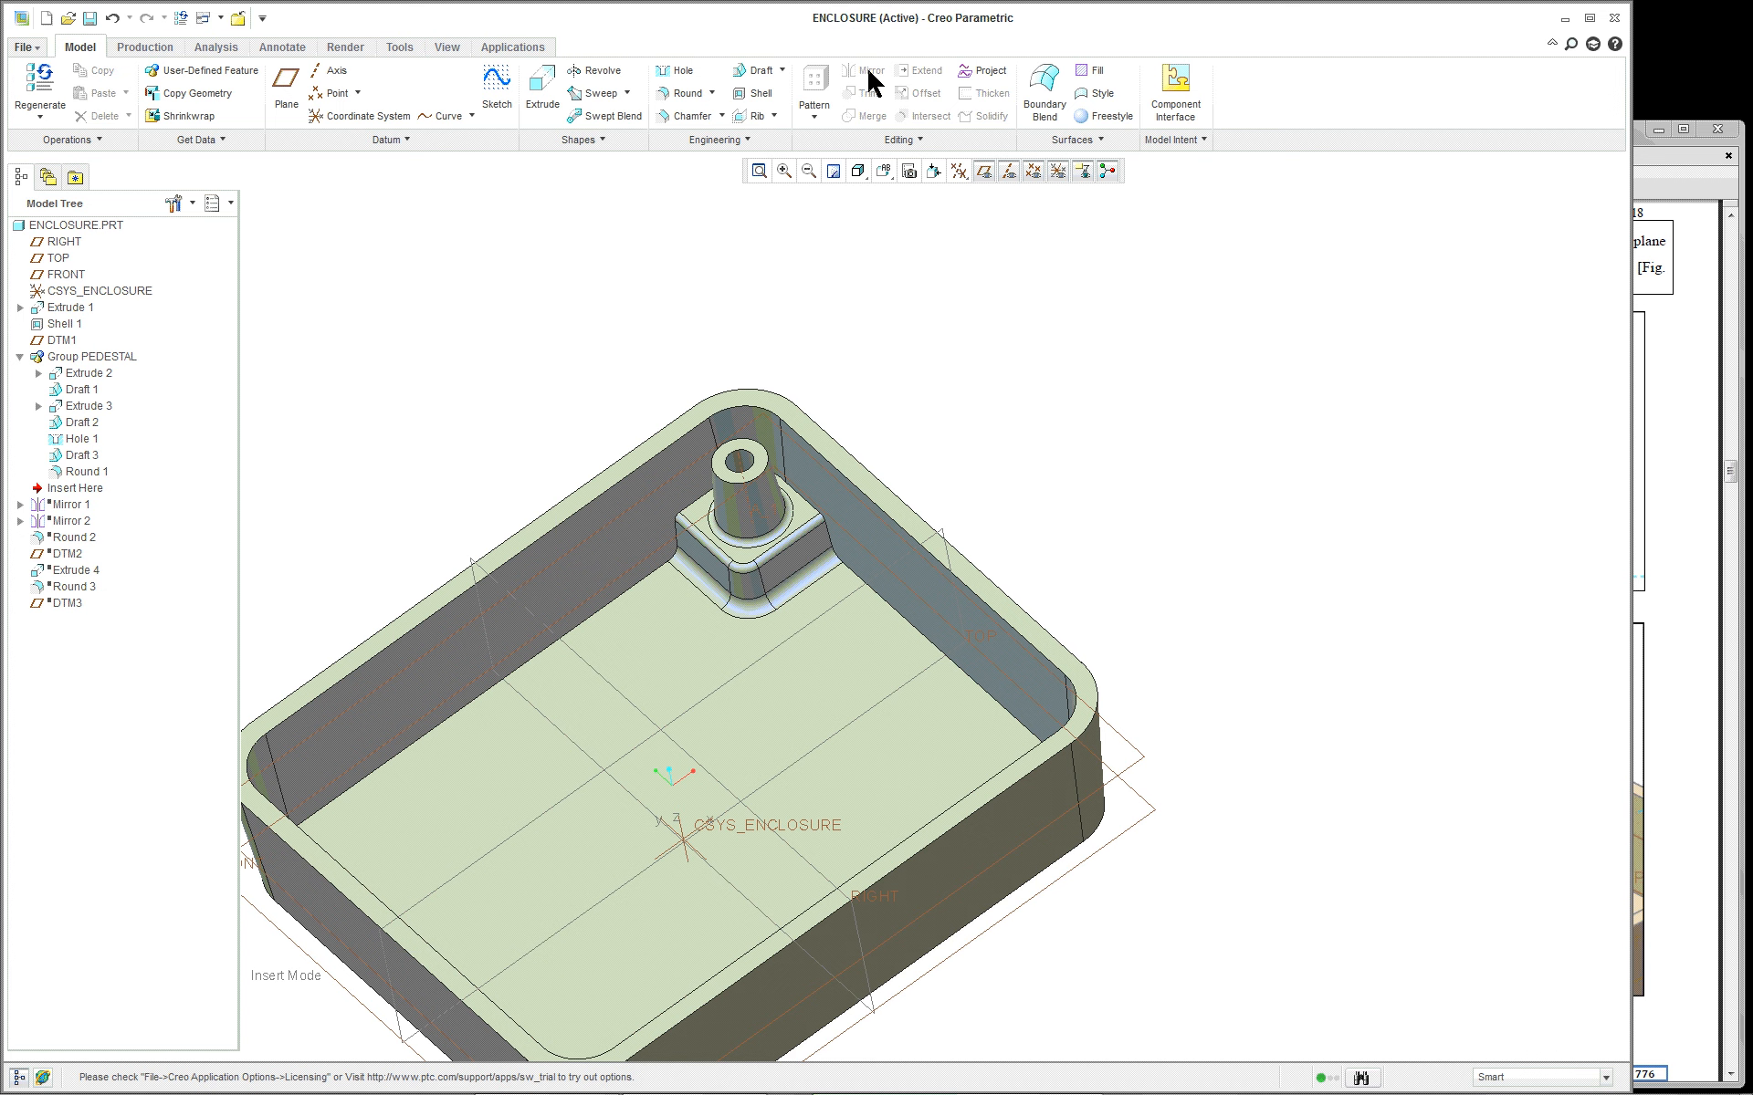
click(81, 358)
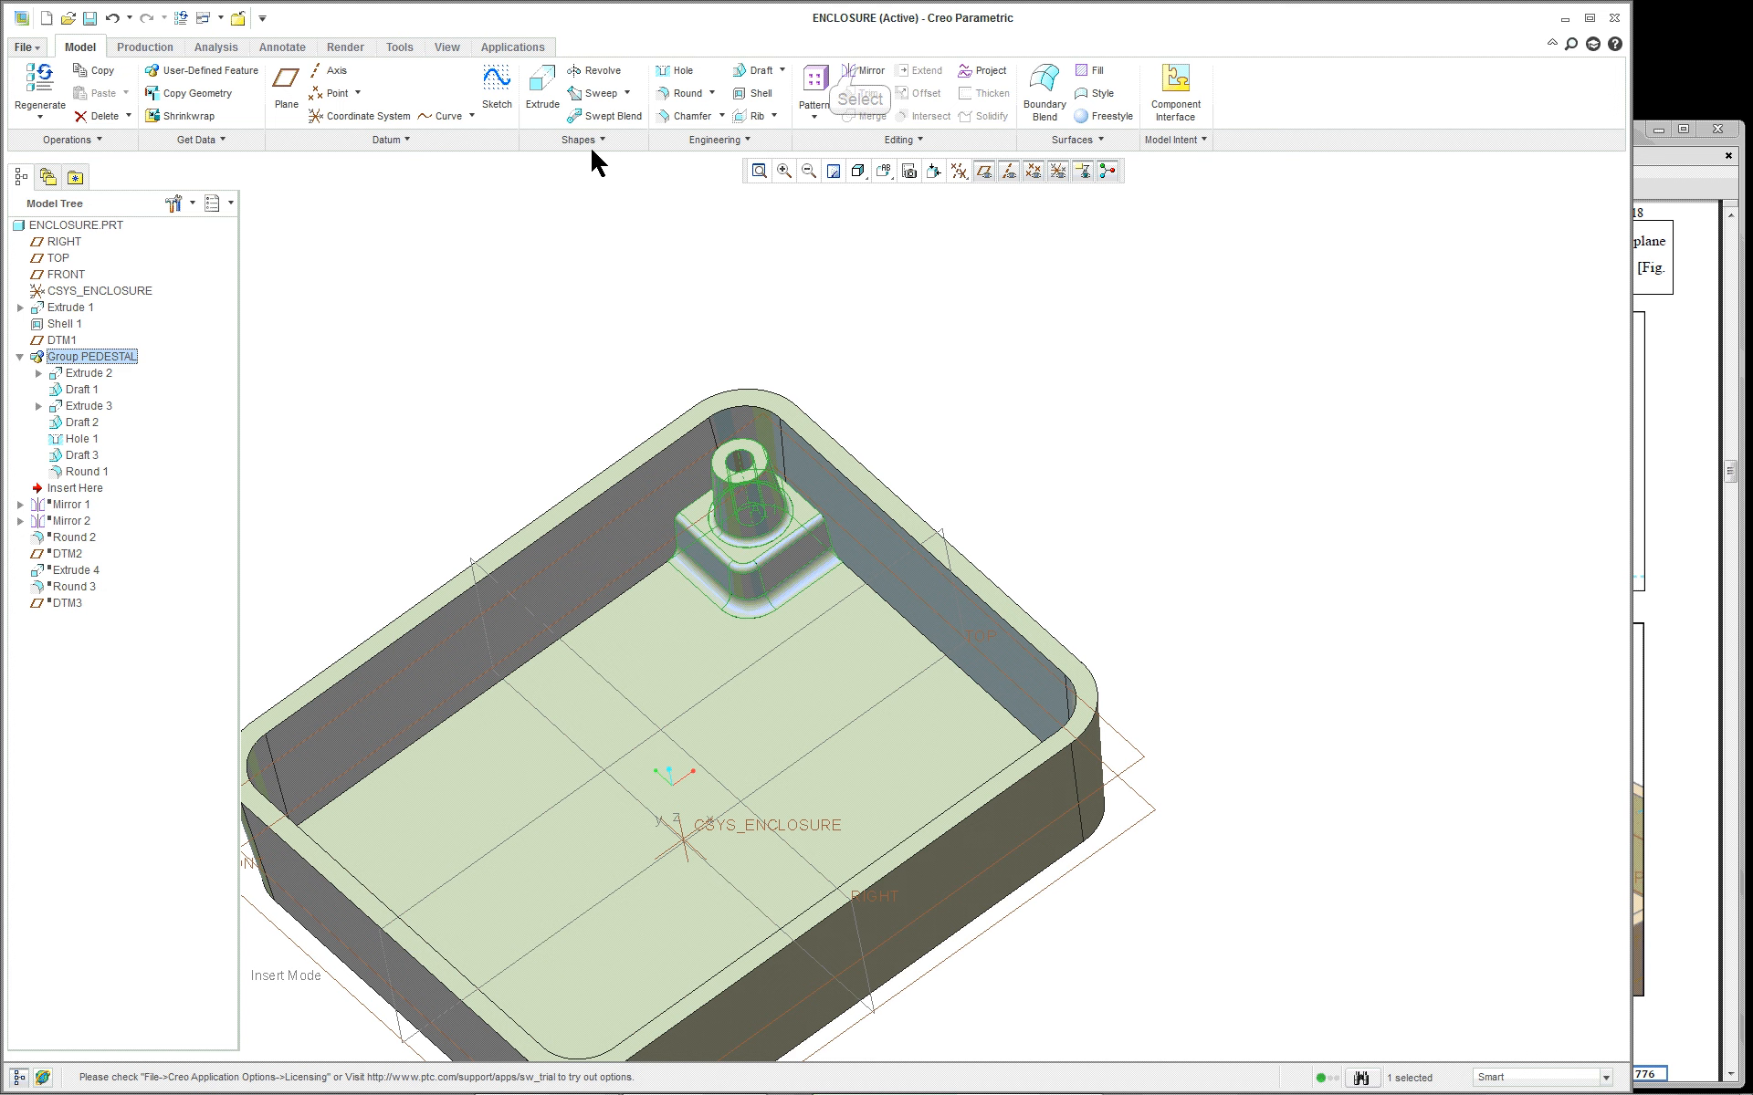
click(862, 73)
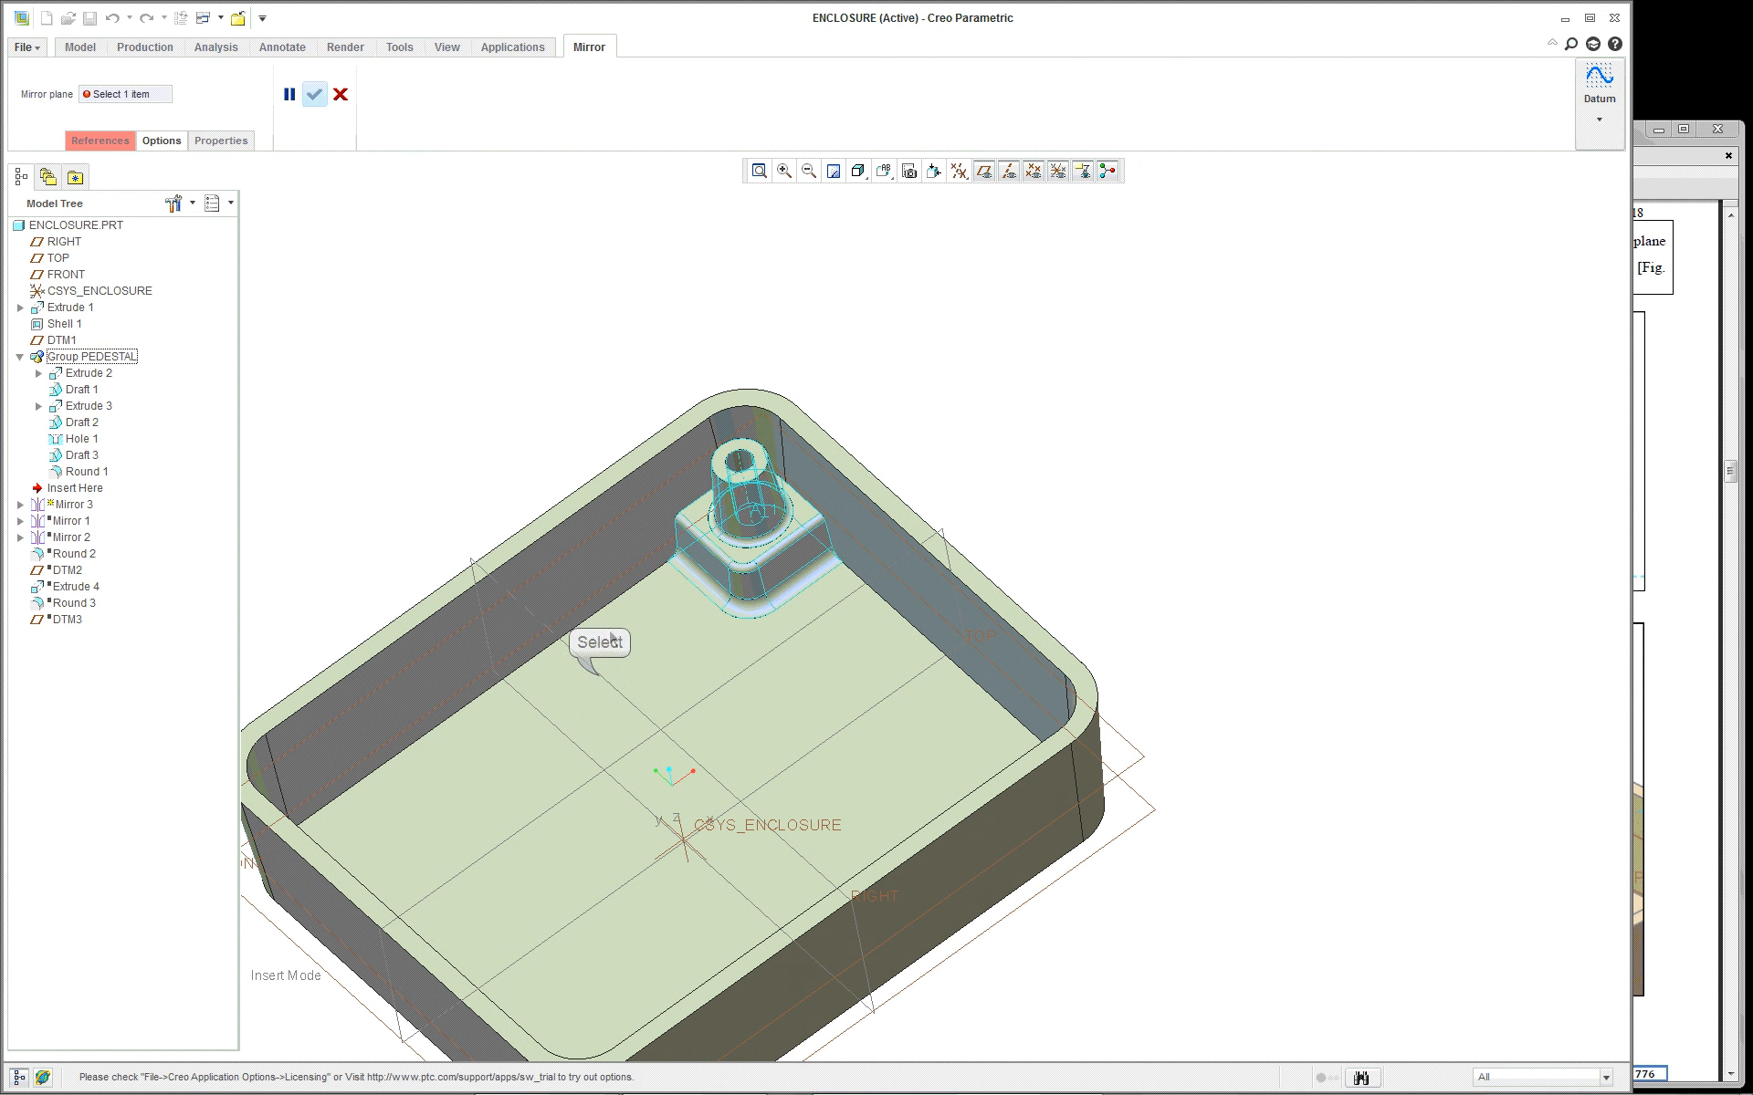
click(600, 680)
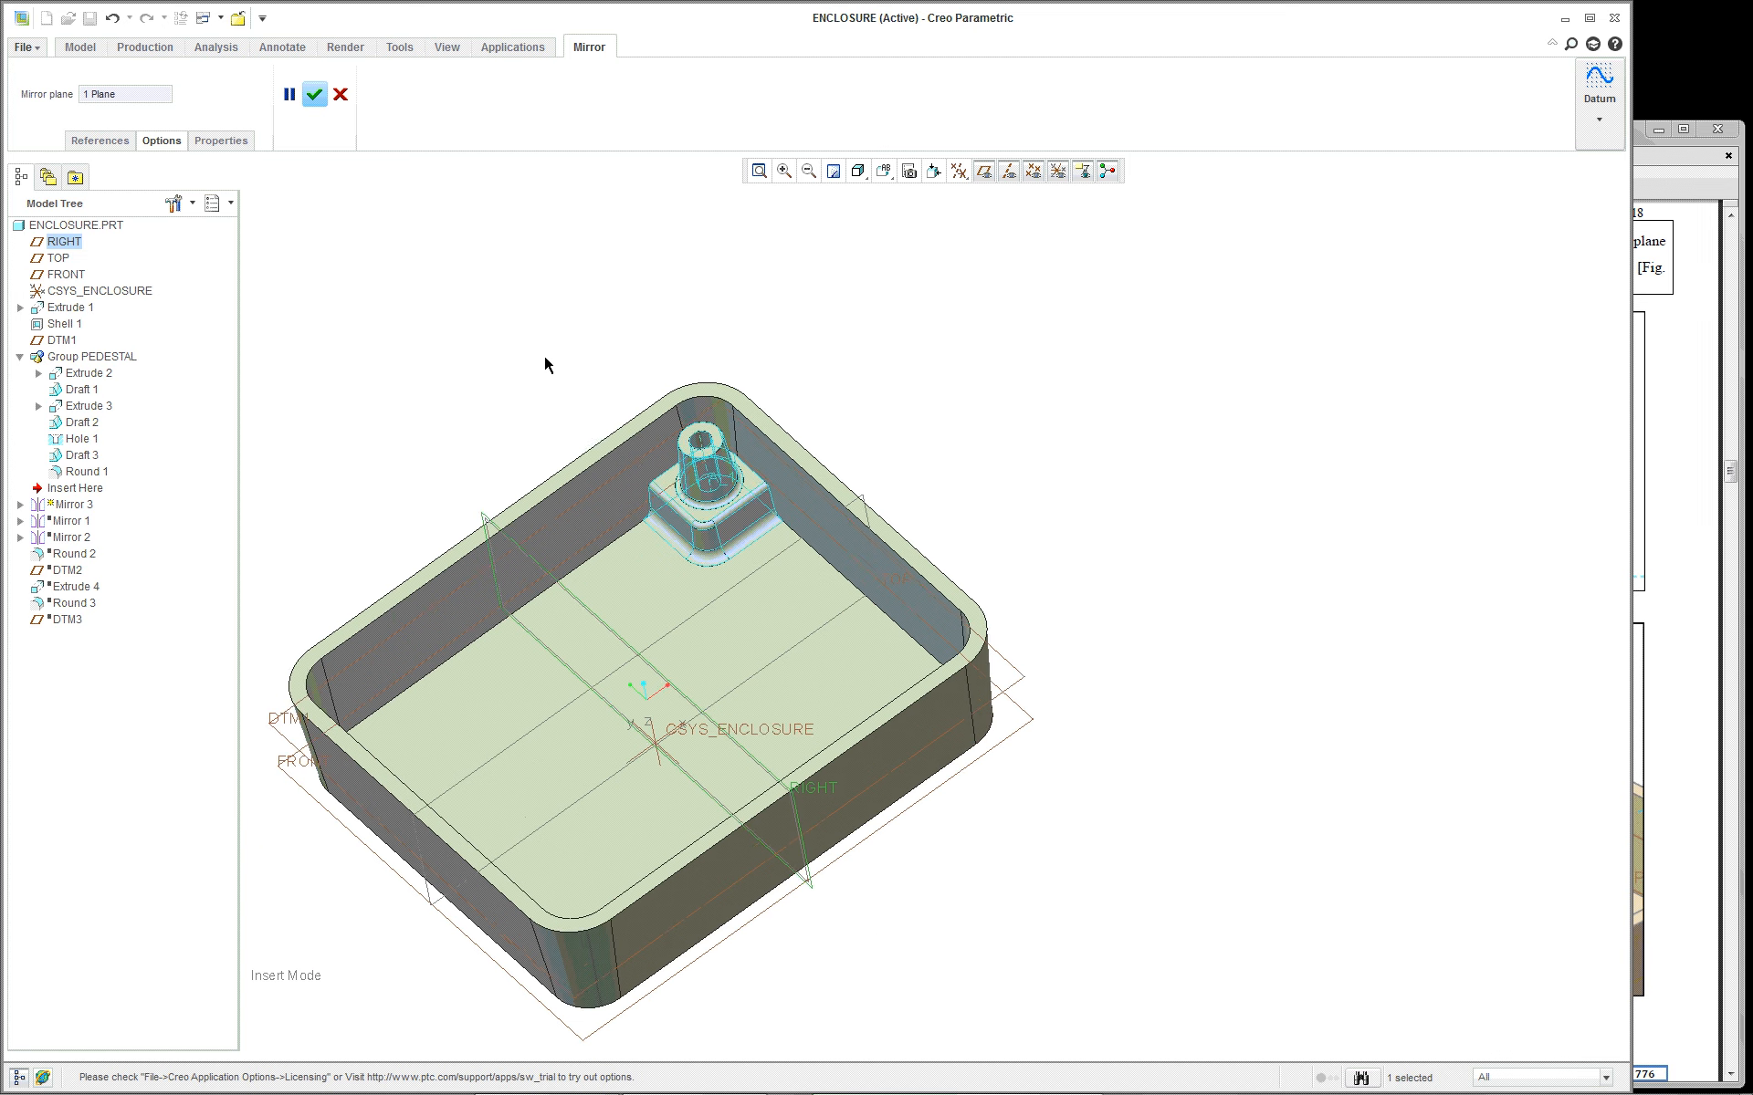
scroll(544, 364, down, 3)
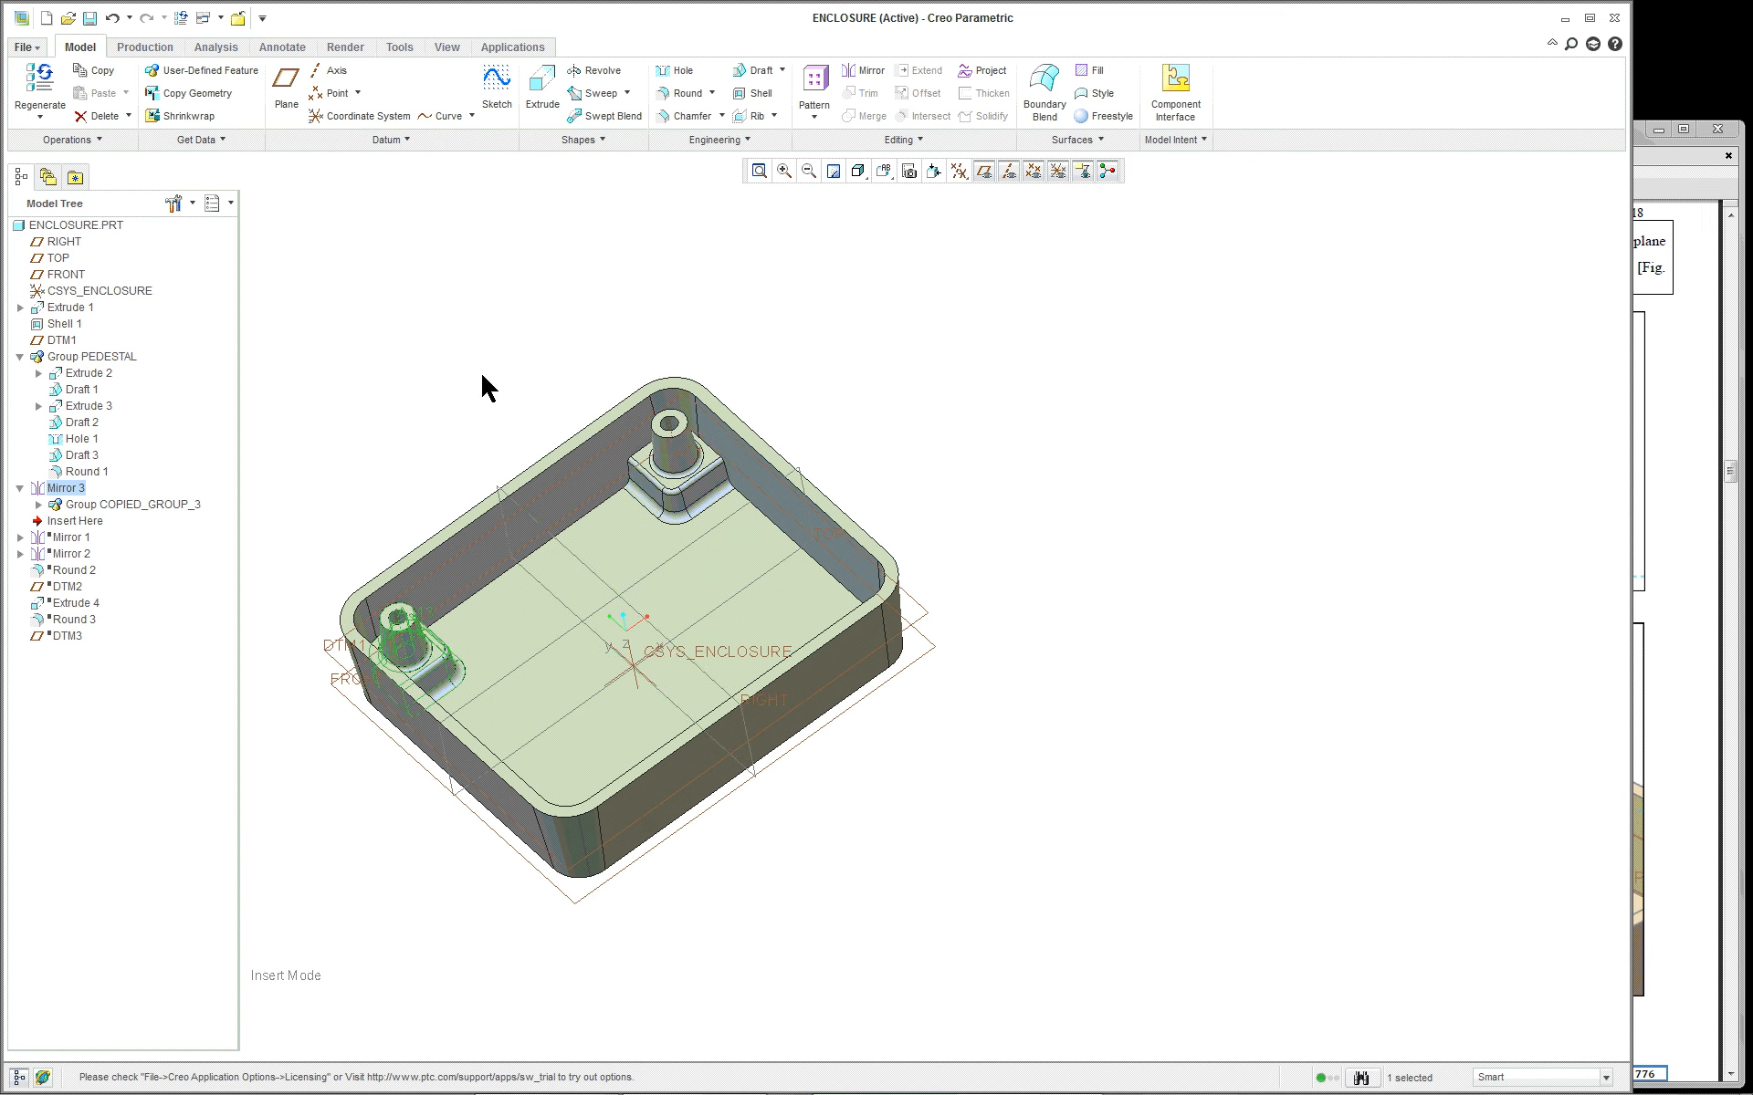
middle_drag(481, 371, 380, 595)
scroll(395, 583, up, 5)
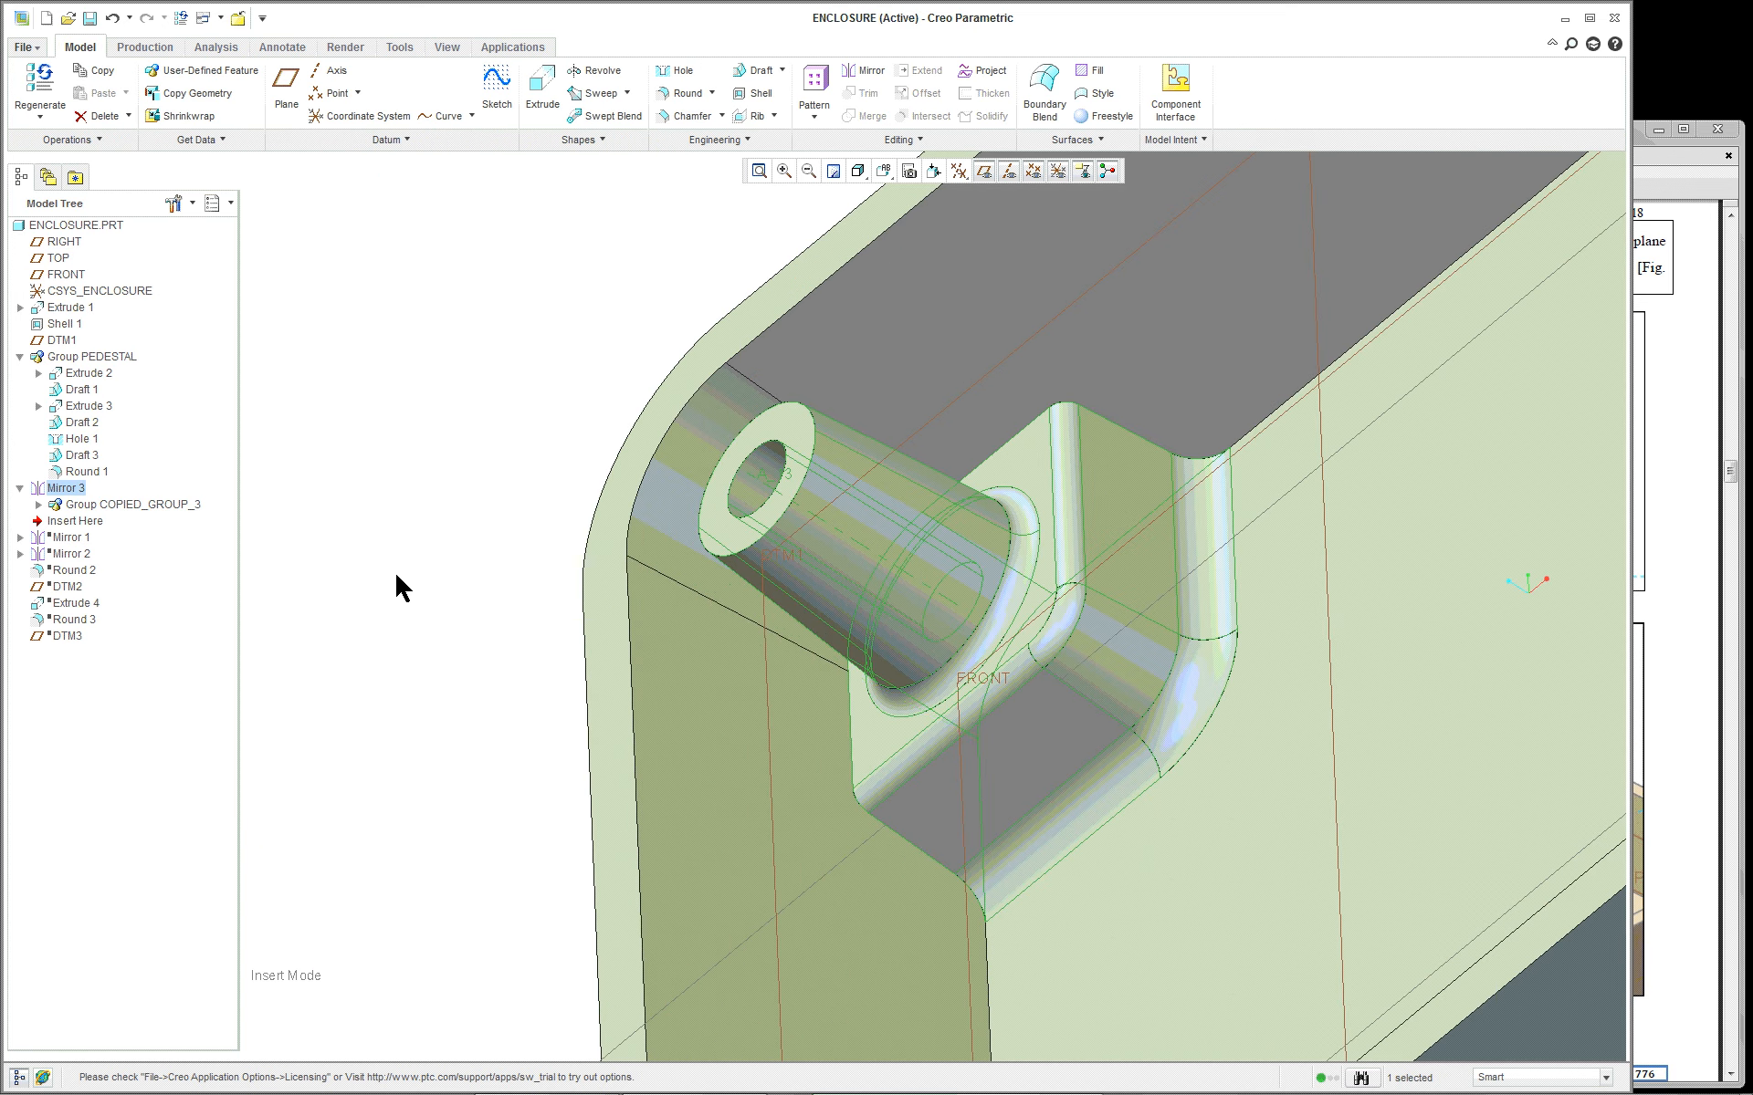
scroll(723, 600, down, 2)
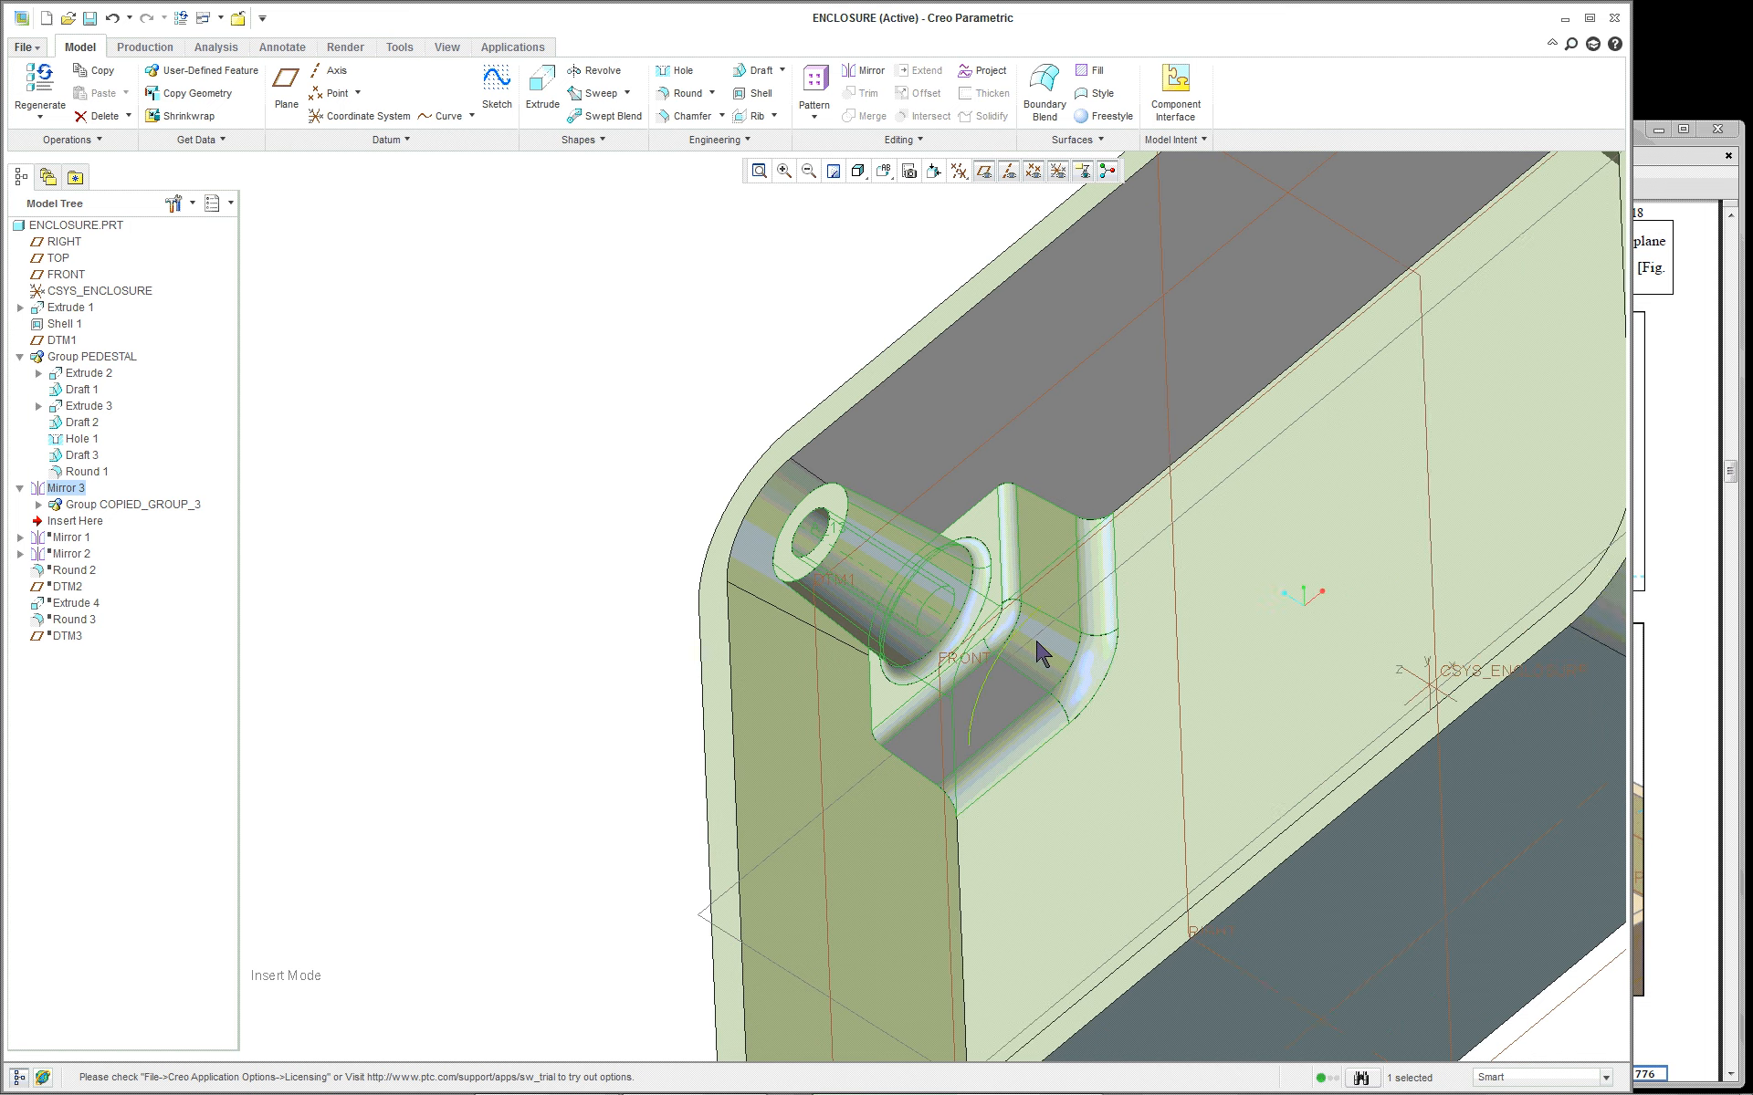
scroll(950, 511, down, 5)
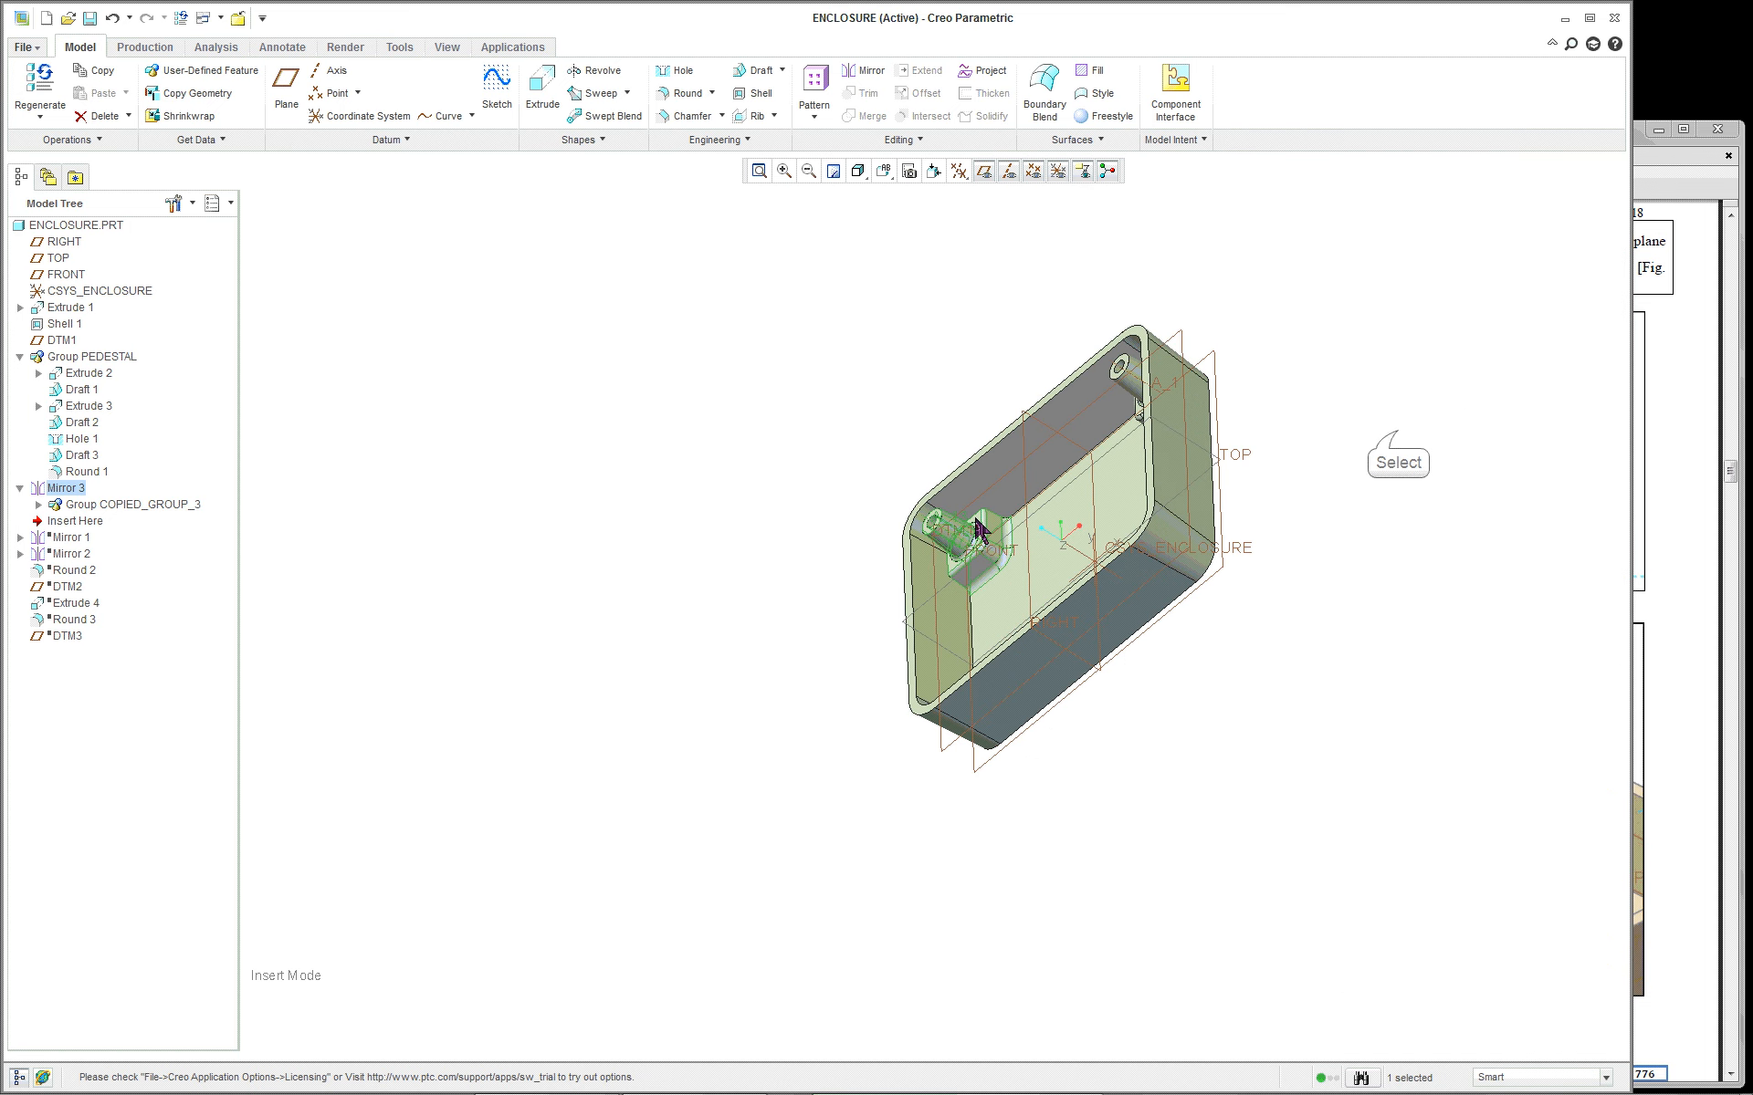
Undo the pedestal mirror and the earlier insert-position changes to bring back the full enclosure model
click(1398, 436)
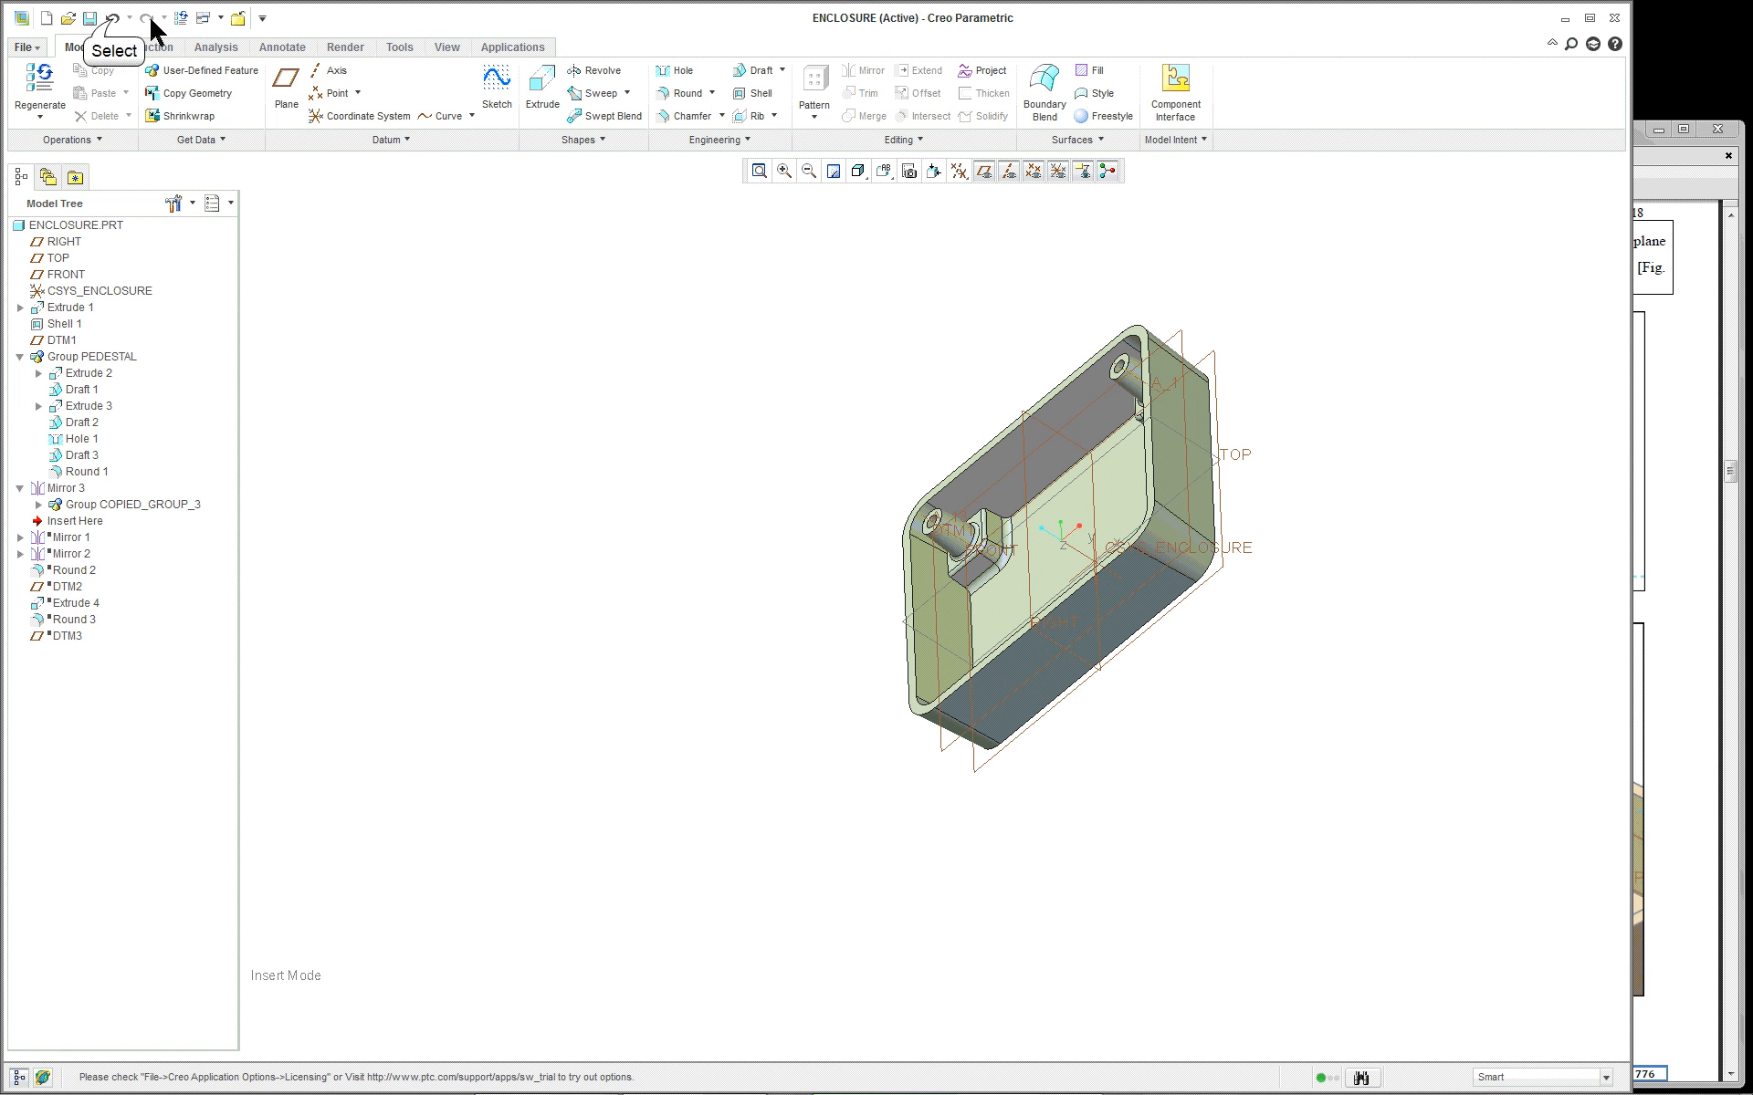
click(112, 19)
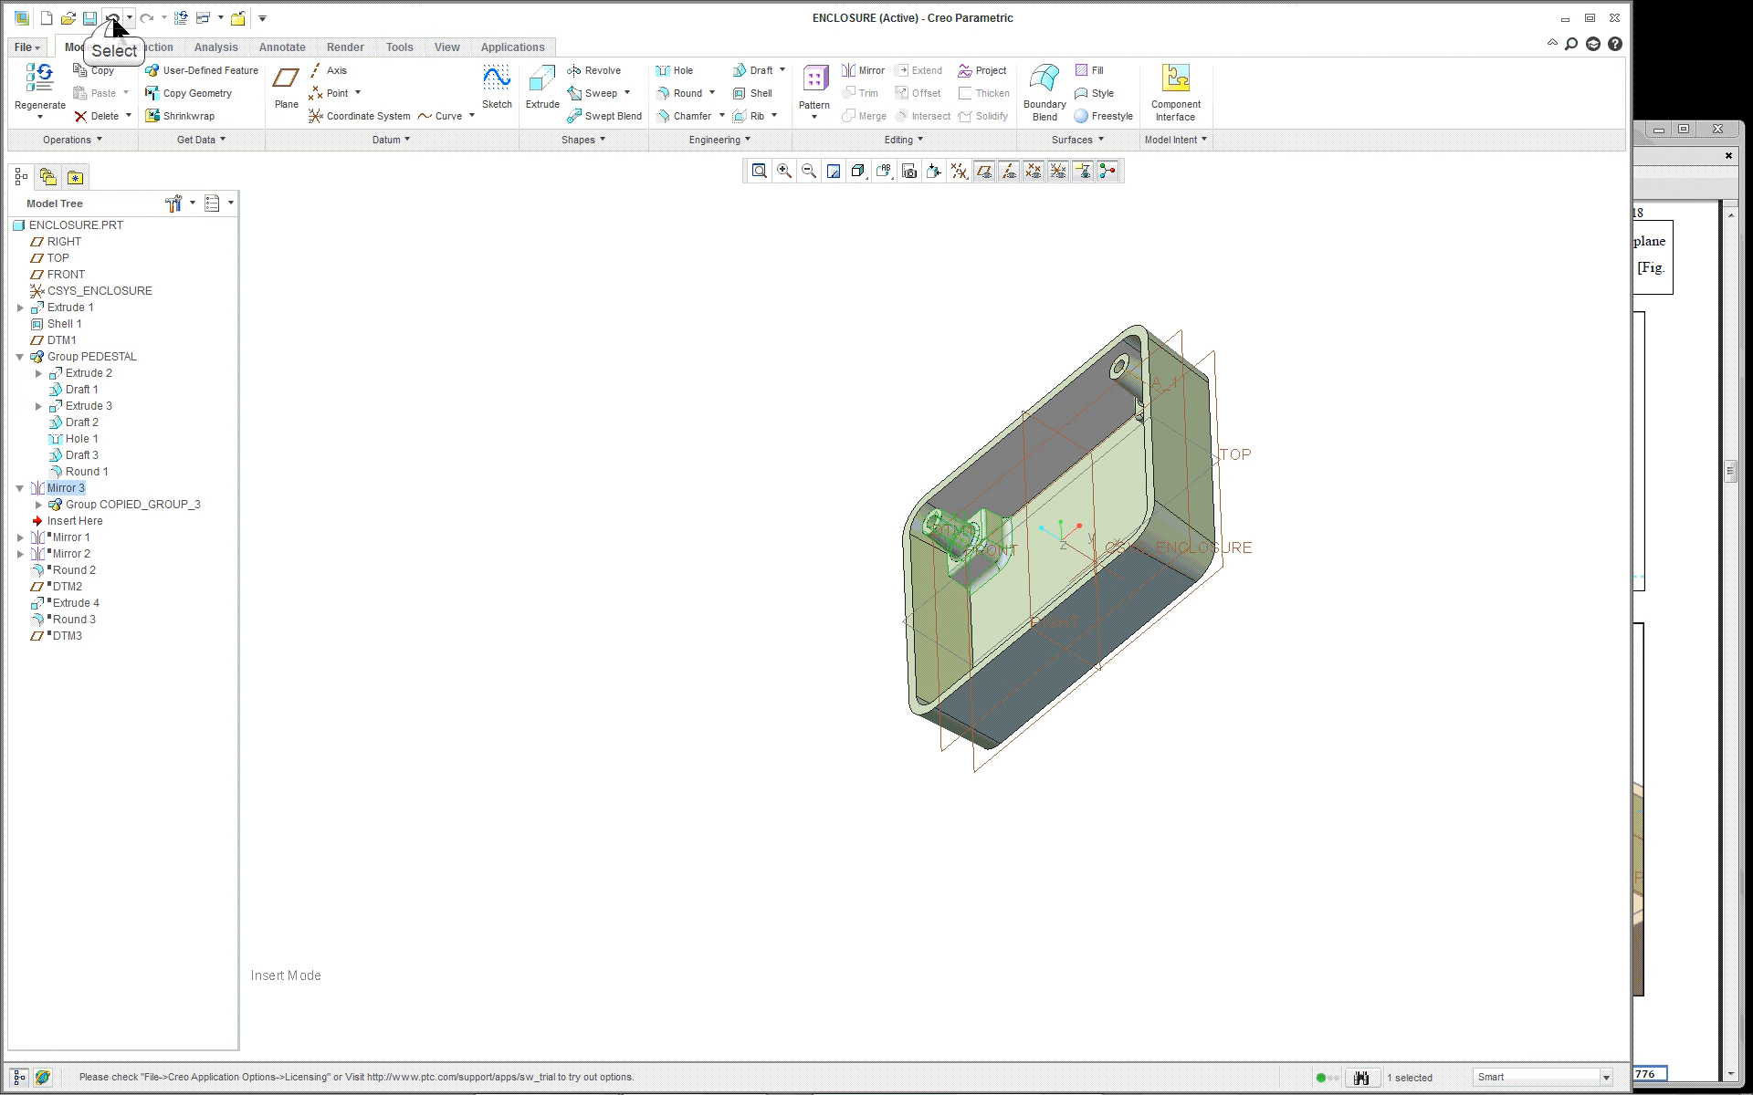
double_click(112, 19)
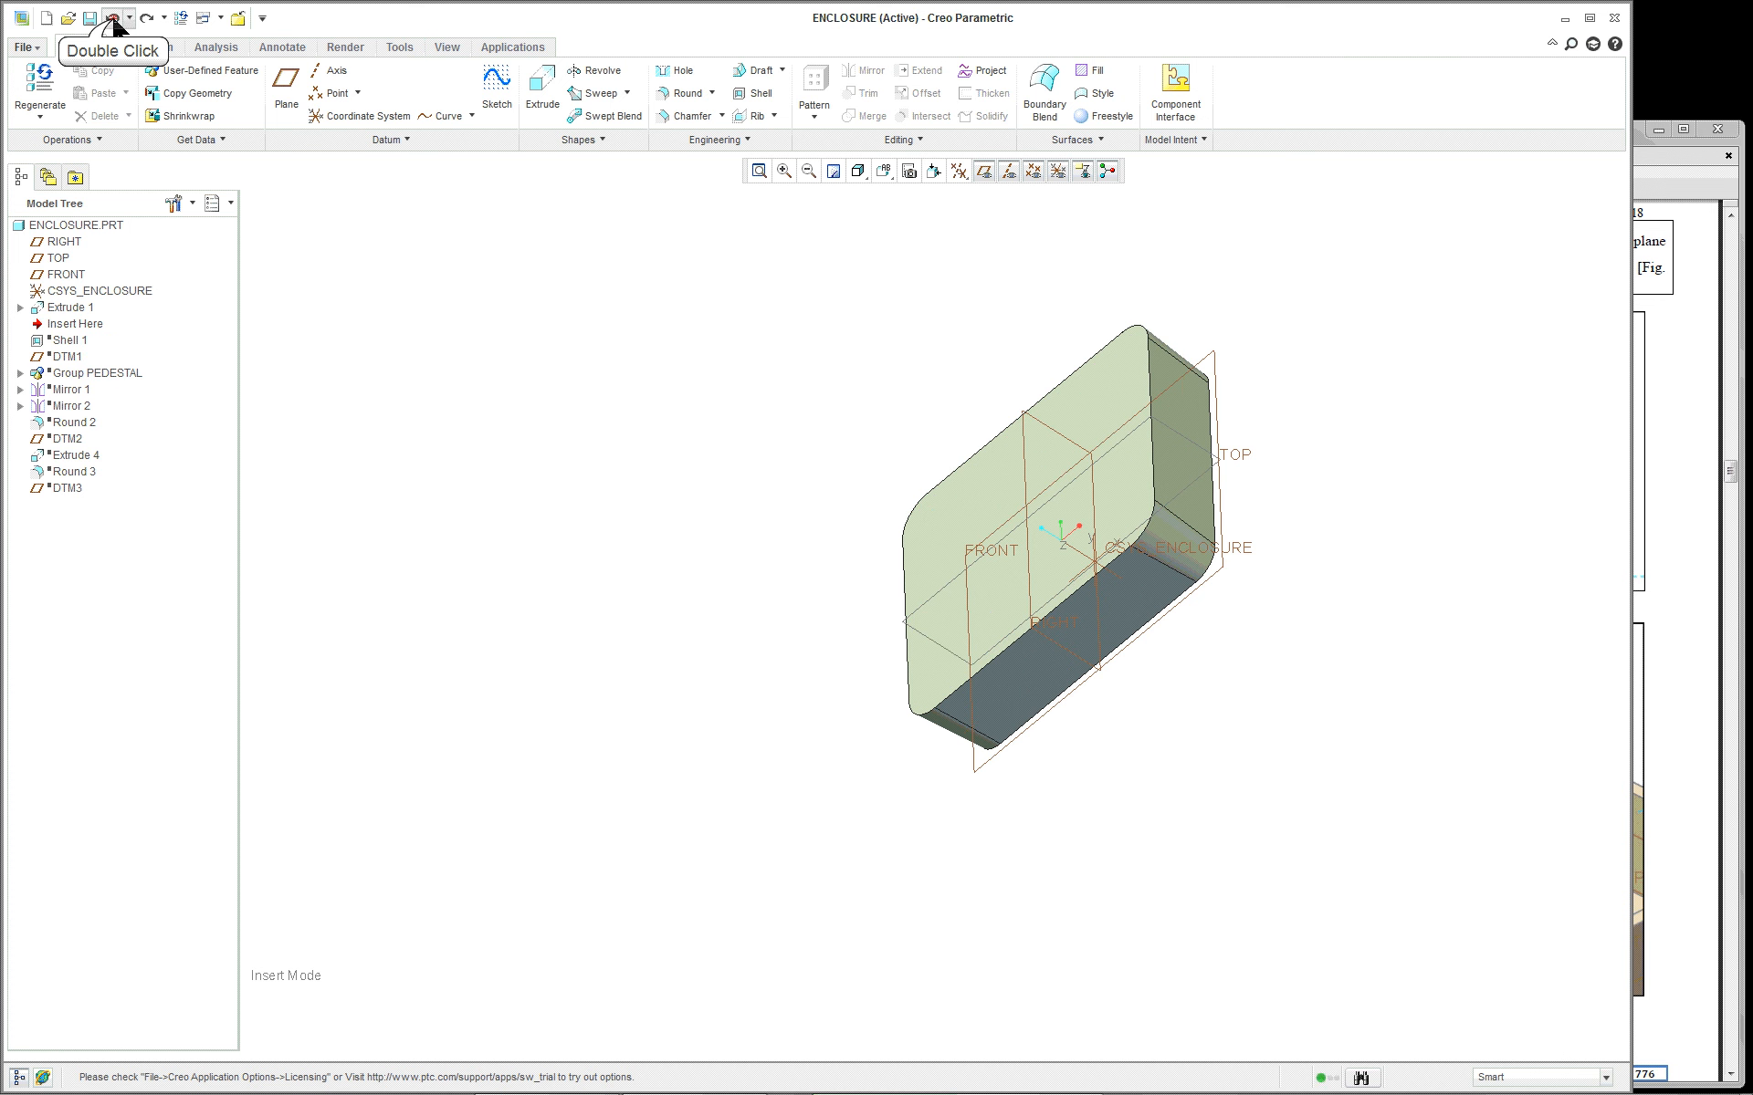
click(112, 18)
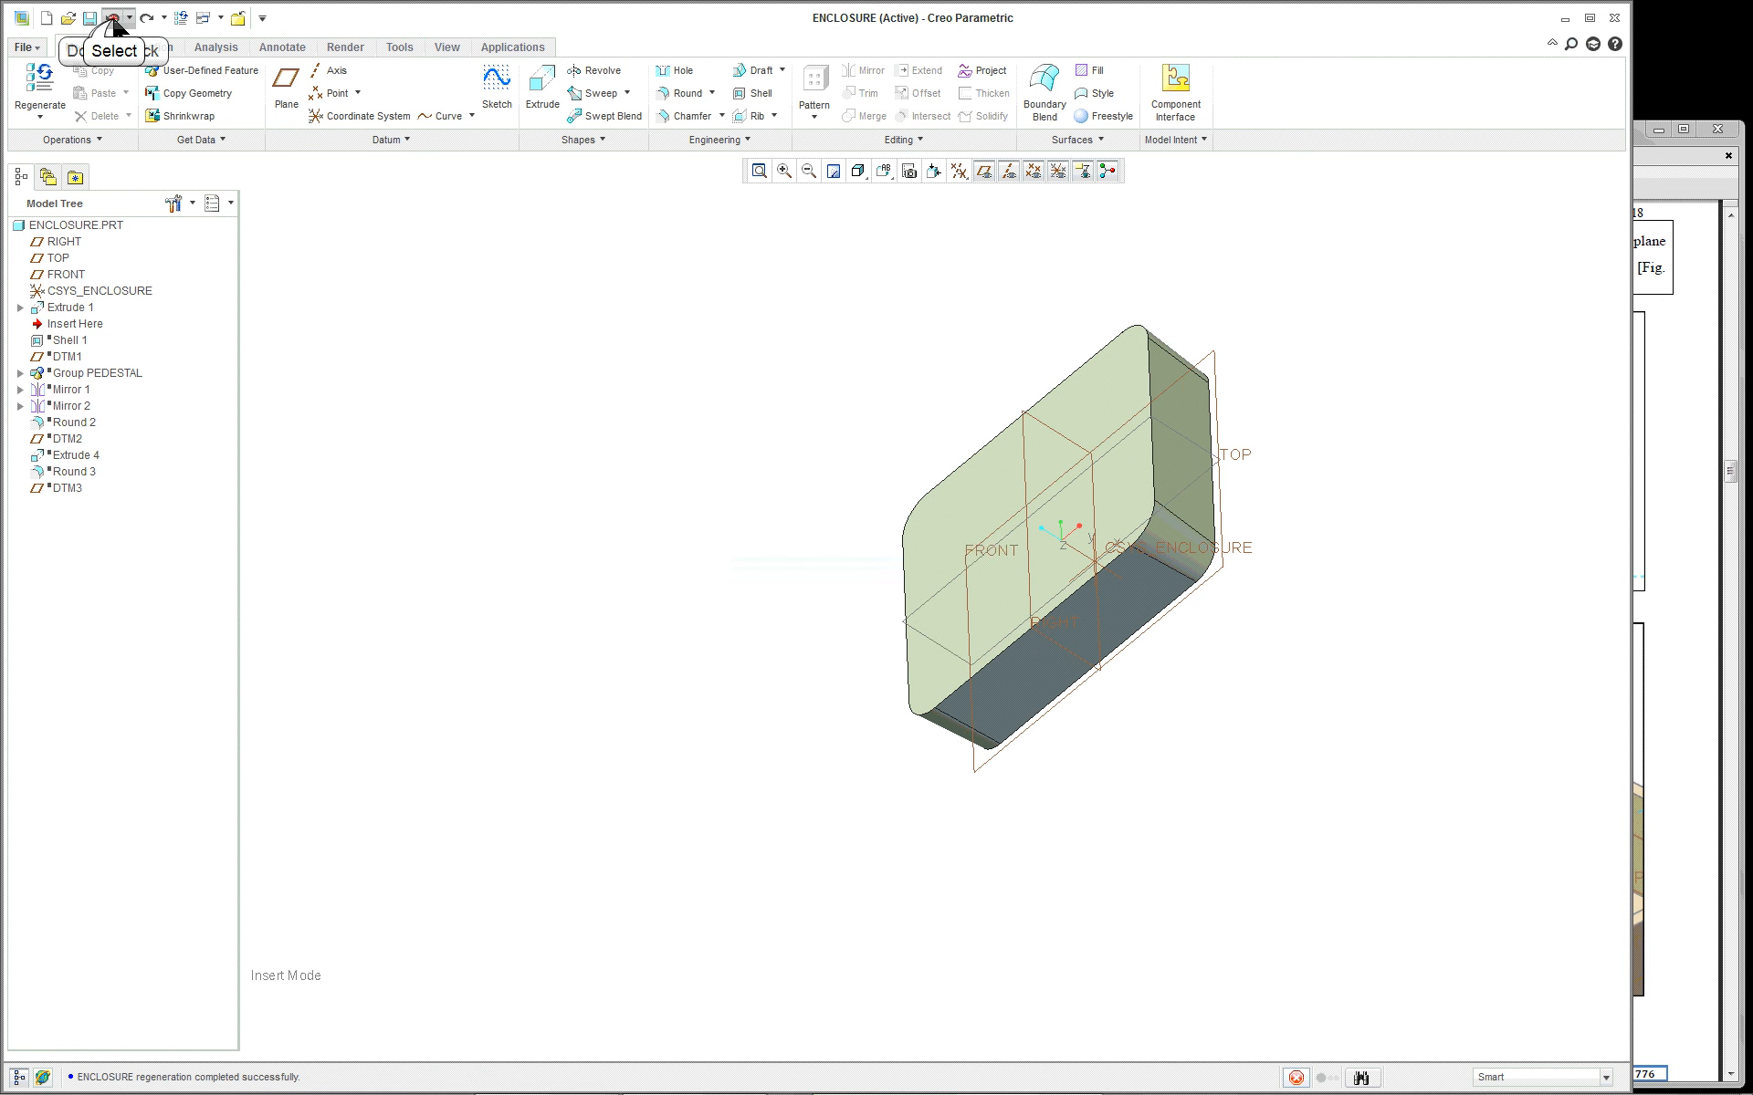
middle_drag(614, 496, 694, 414)
scroll(1314, 517, down, 5)
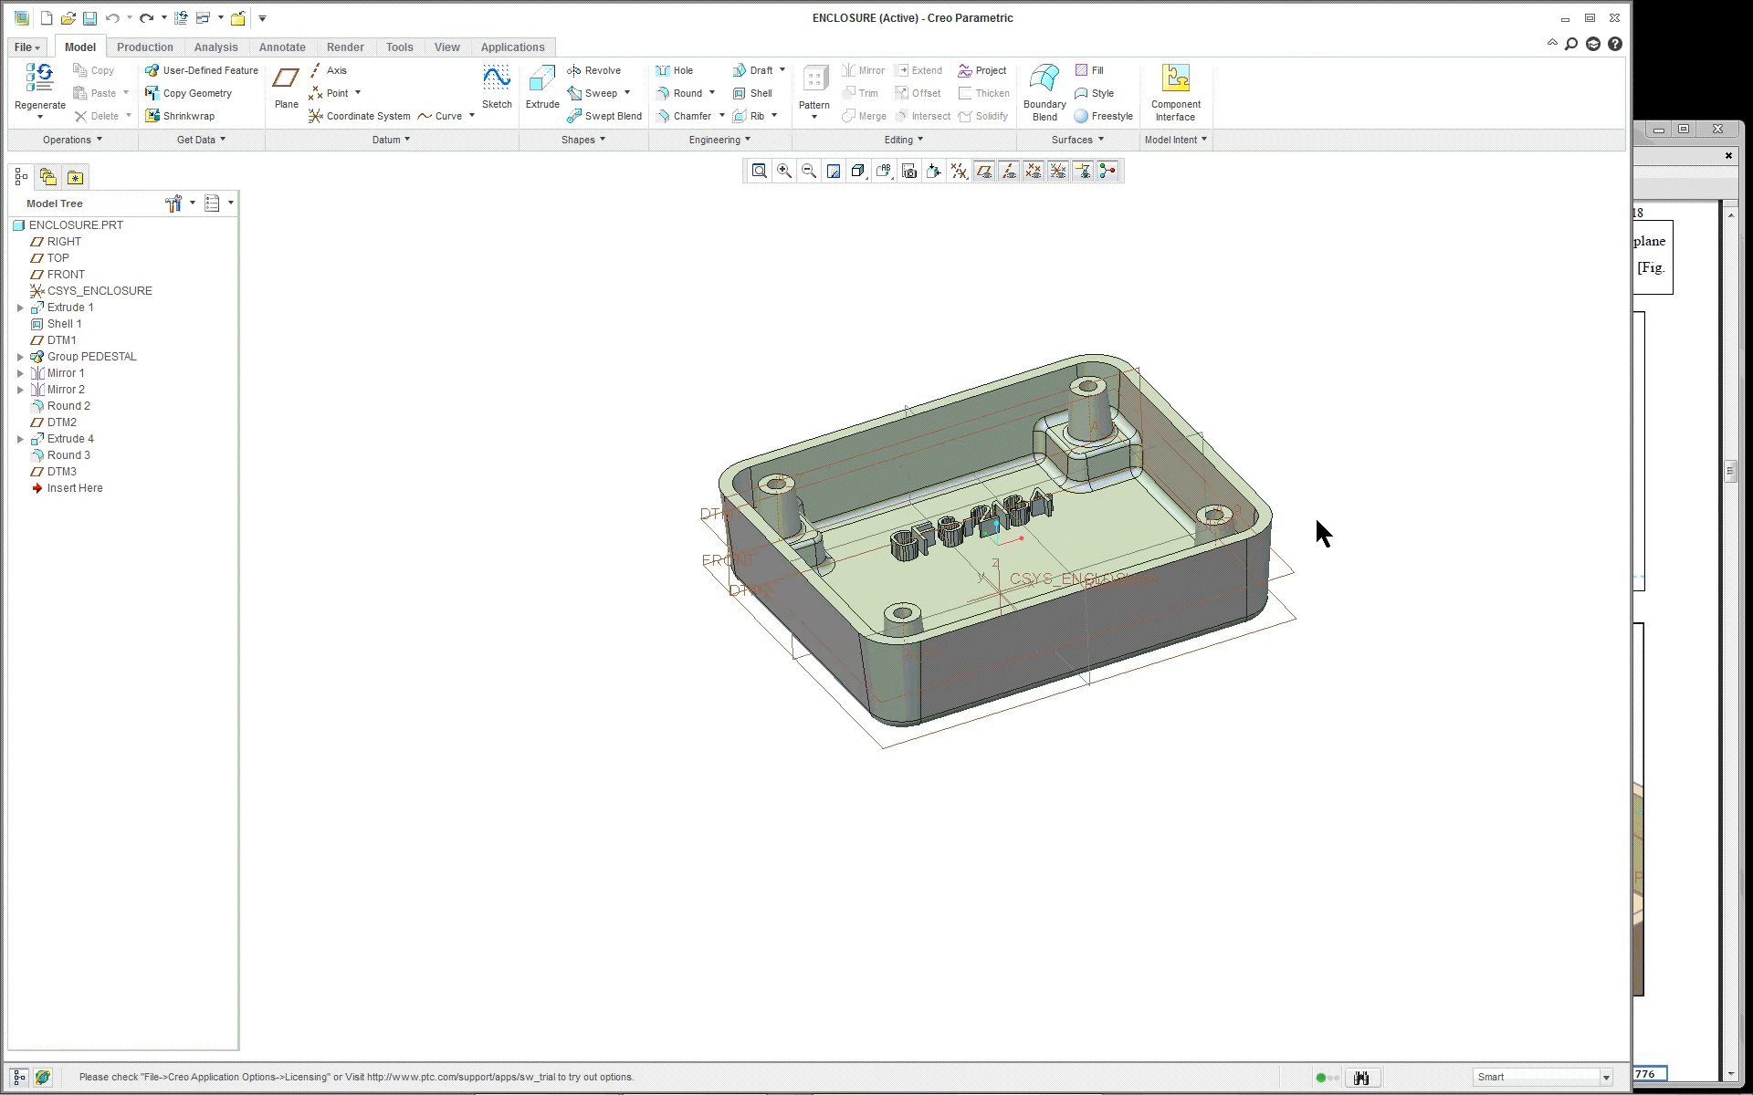
scroll(1315, 517, up, 2)
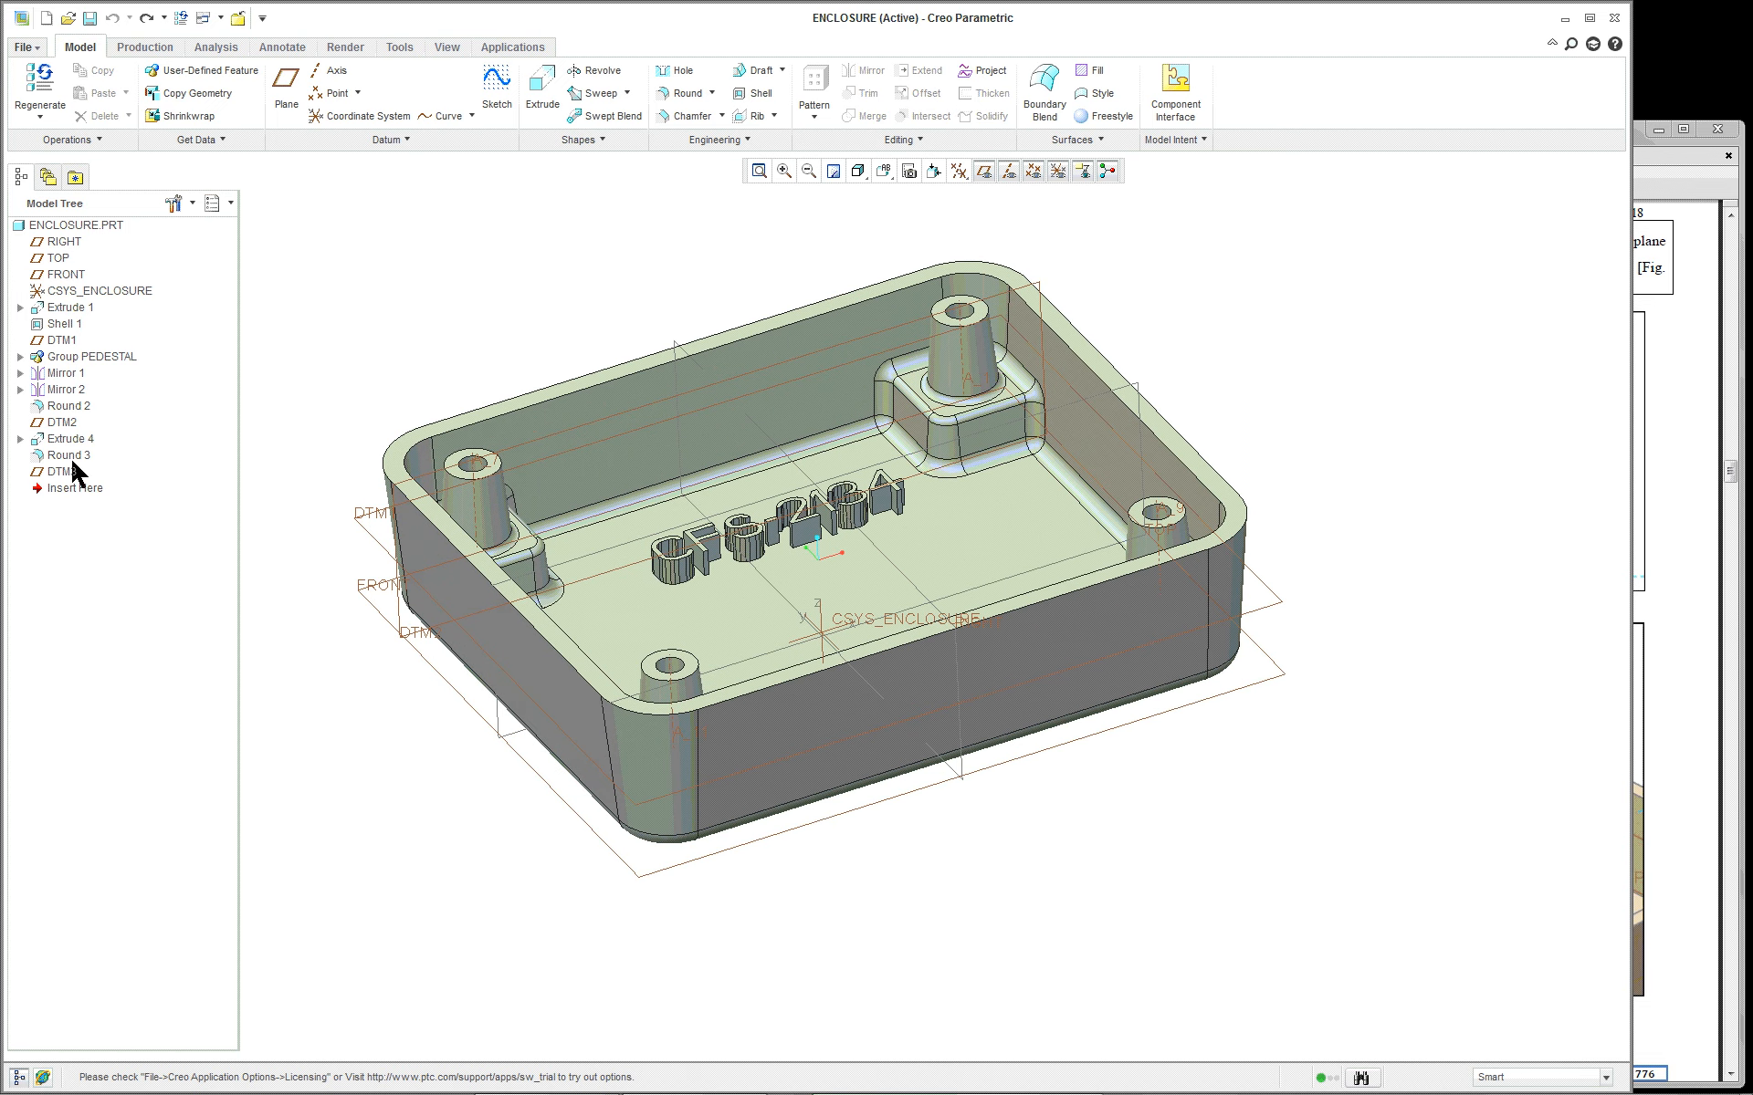
Expand Mirror 1 and Mirror 2 and examine which pedestals their copied groups represent
click(65, 389)
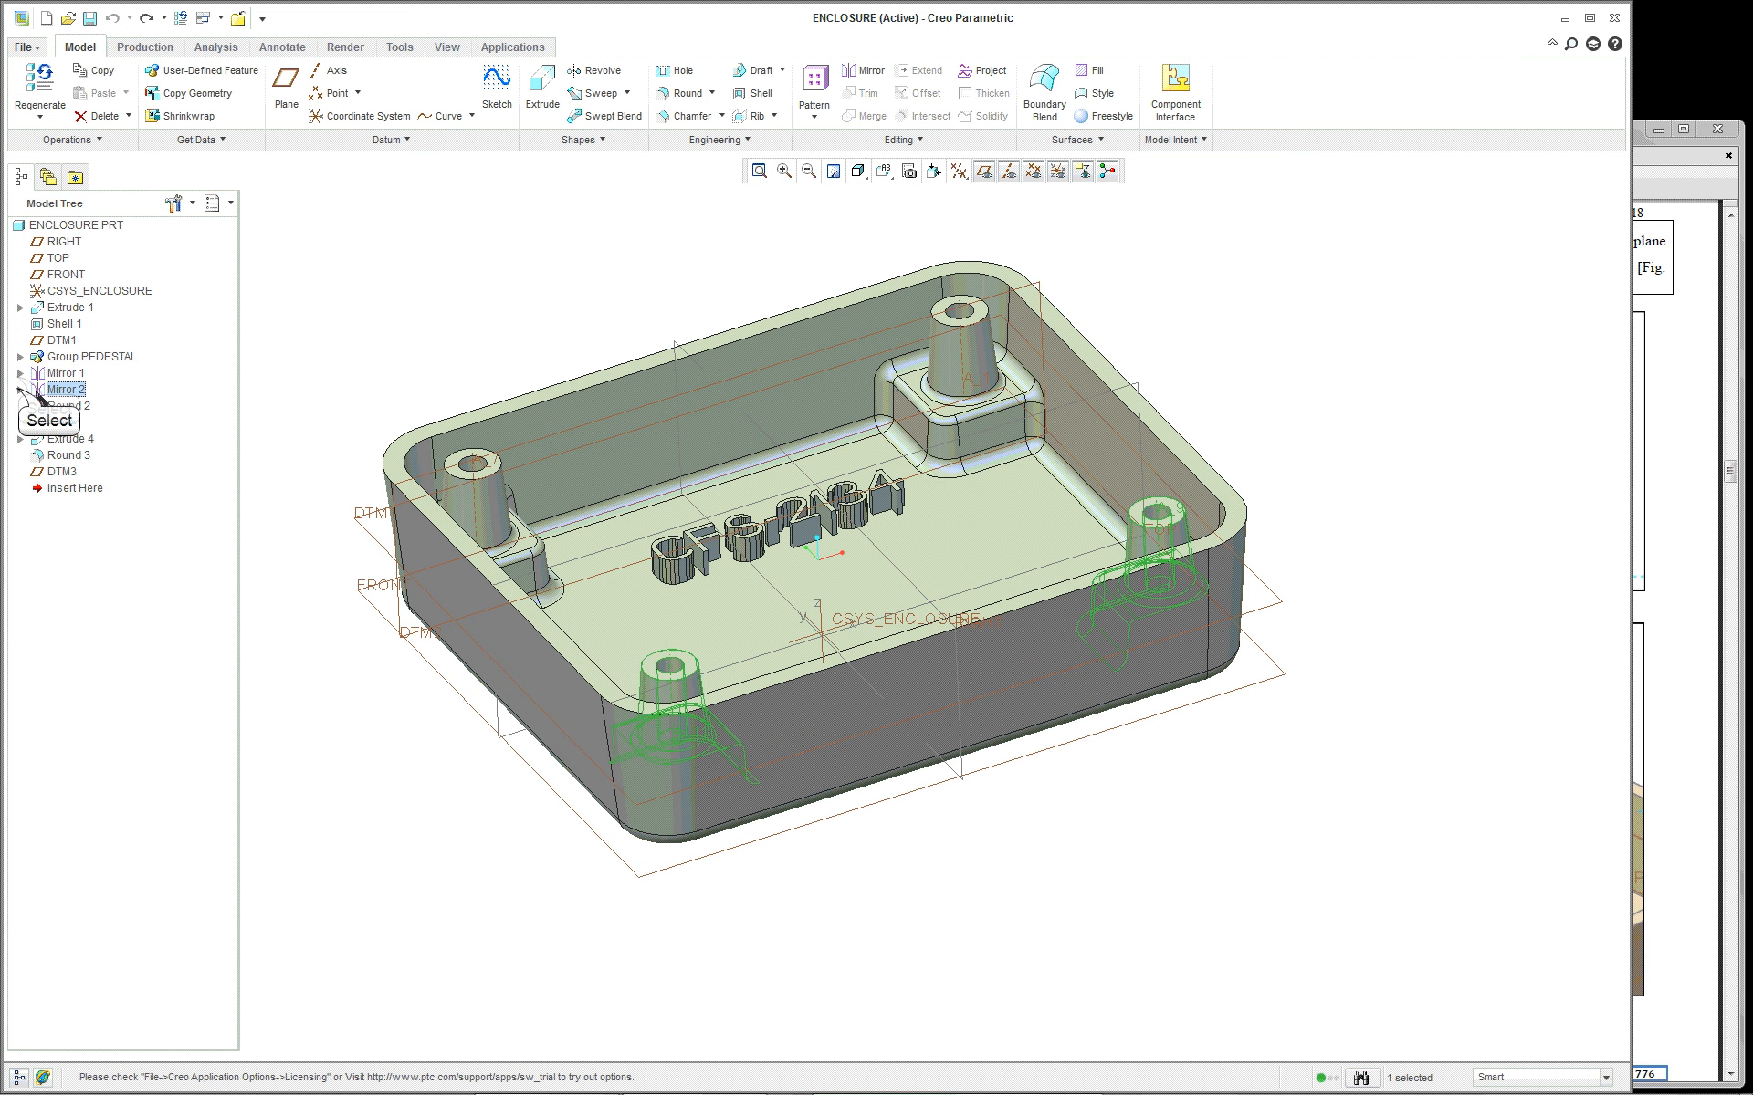
click(20, 389)
click(20, 373)
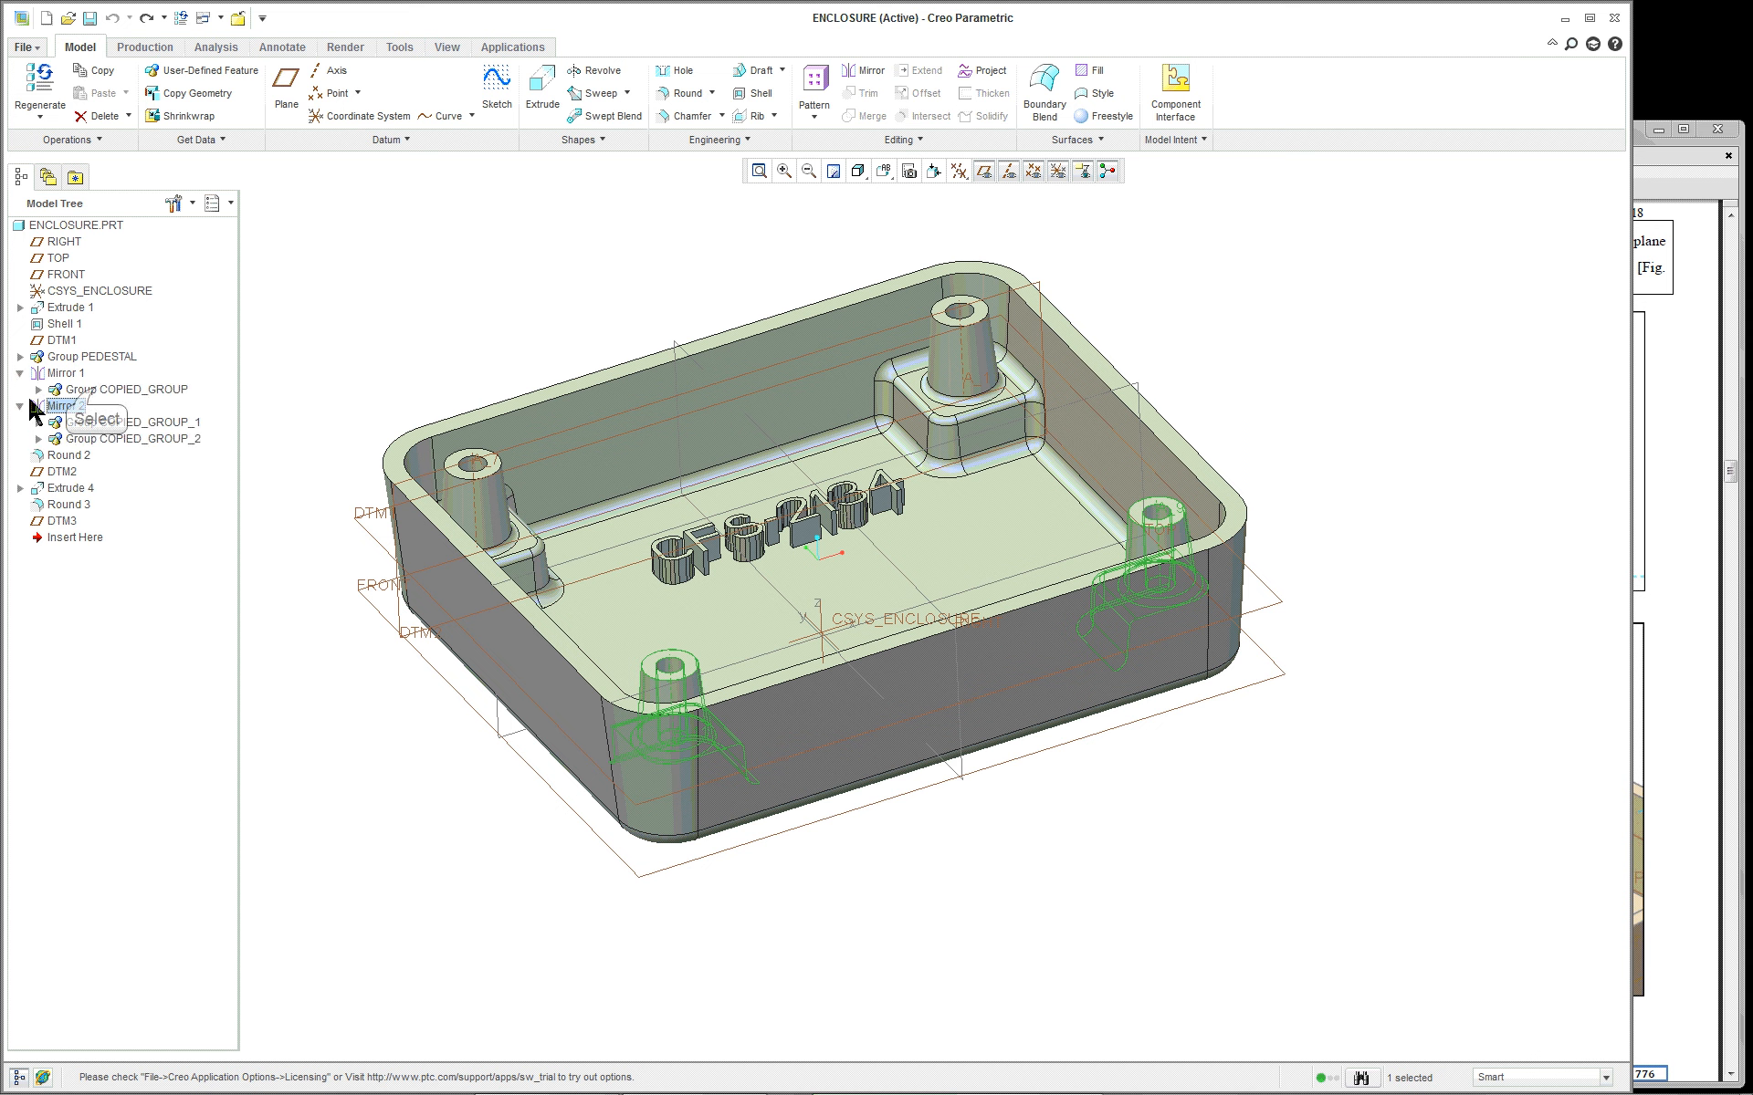
click(96, 390)
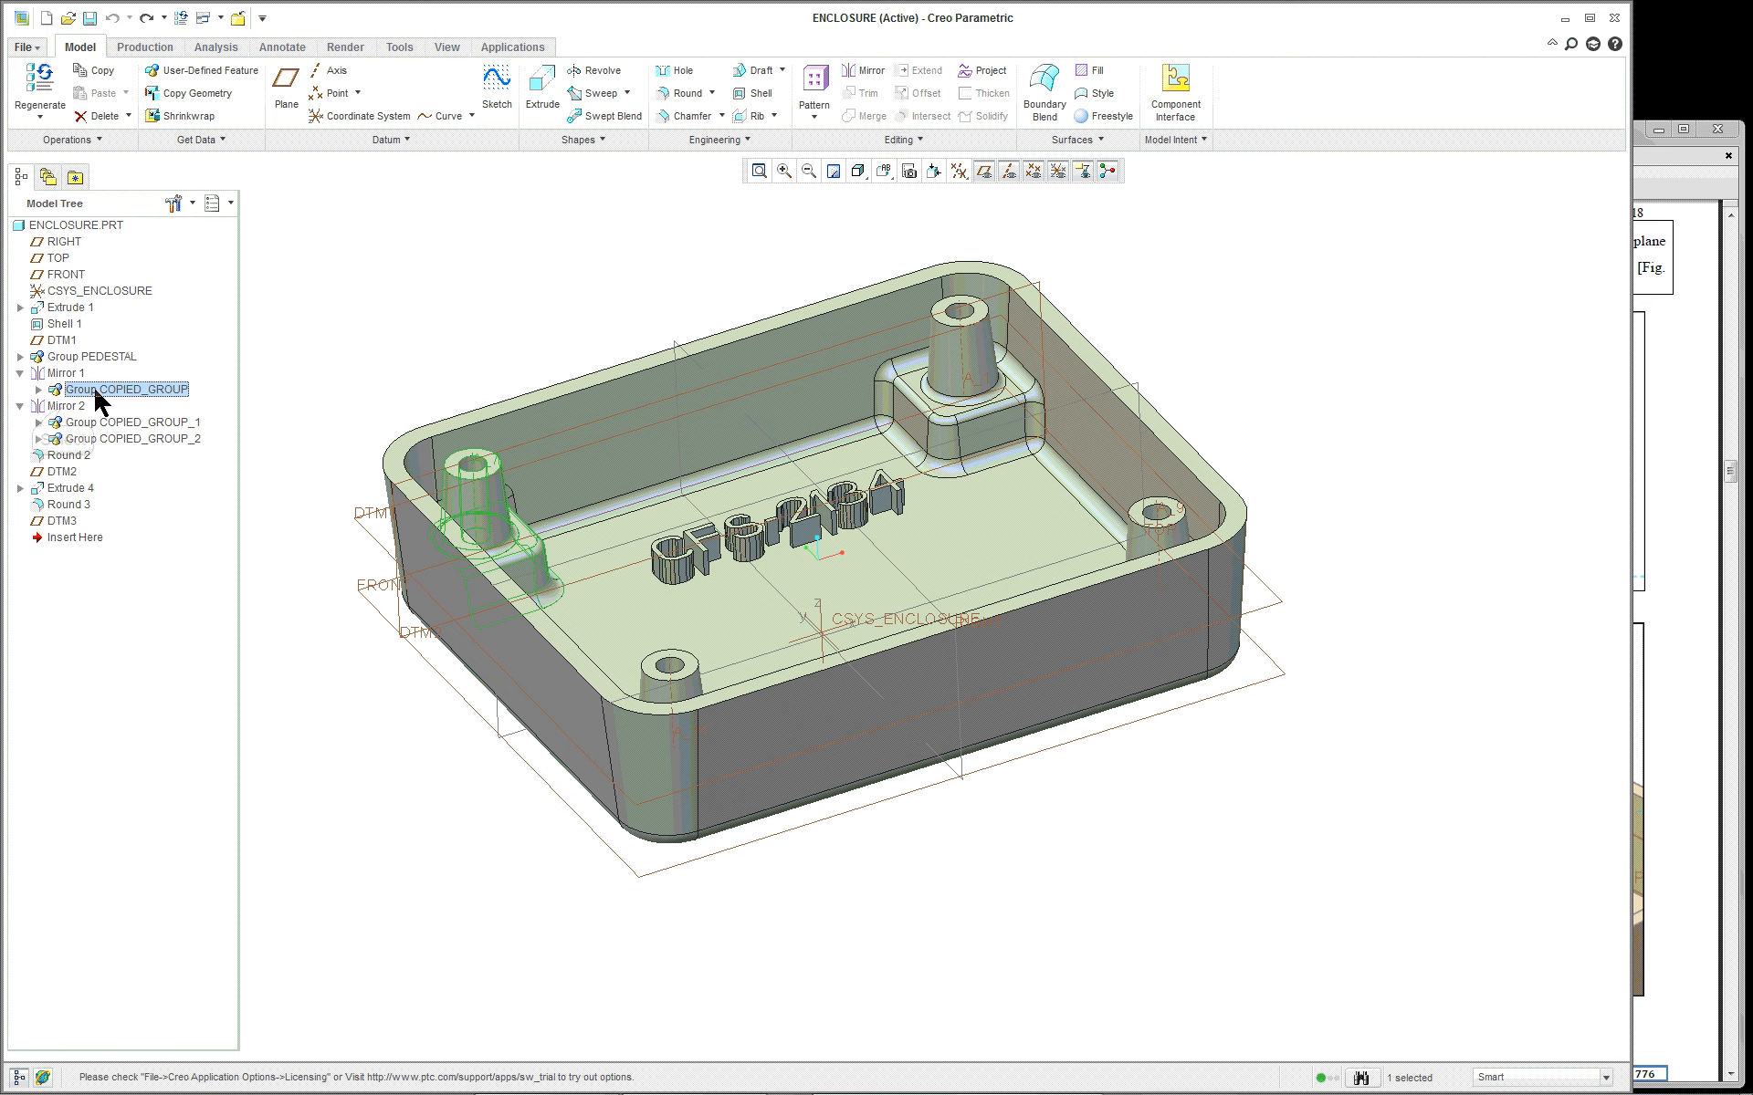
click(62, 408)
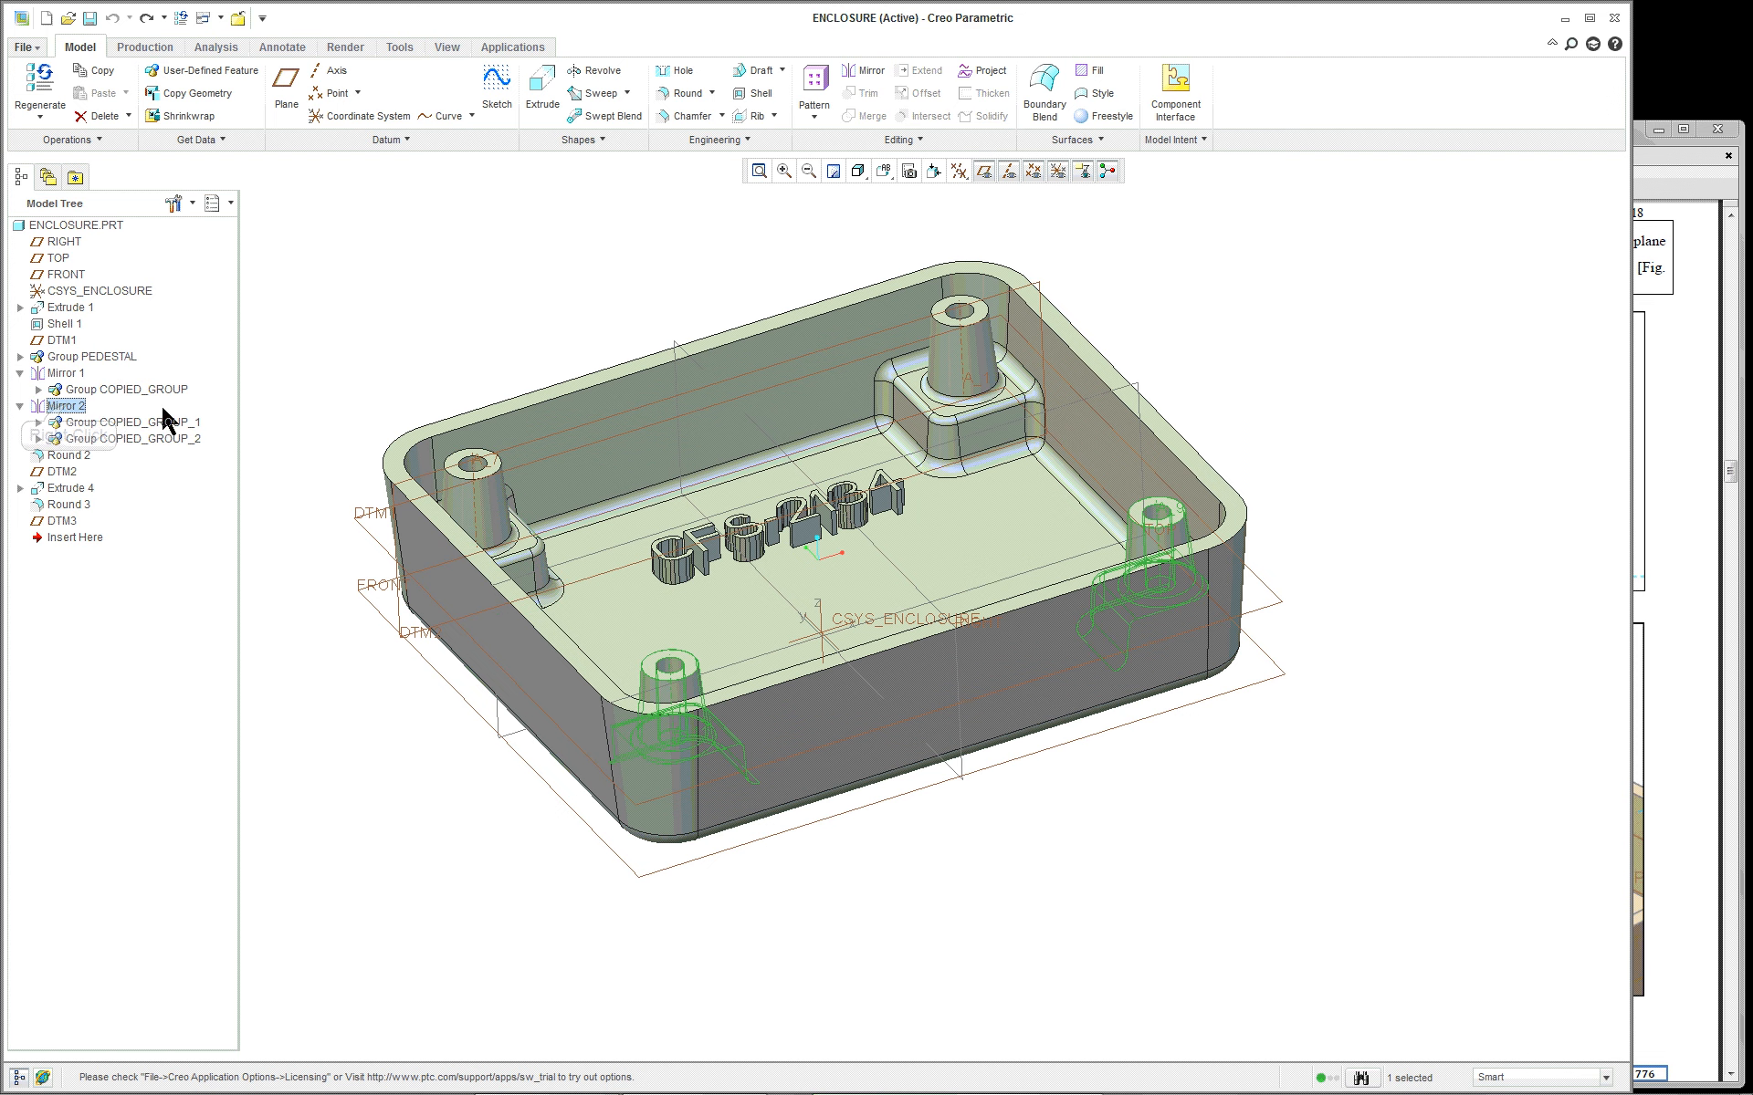
Review the mirror plane in the definition of Mirror 2, inspect the pedestal block near the wall, and cancel without changes
right_click(67, 408)
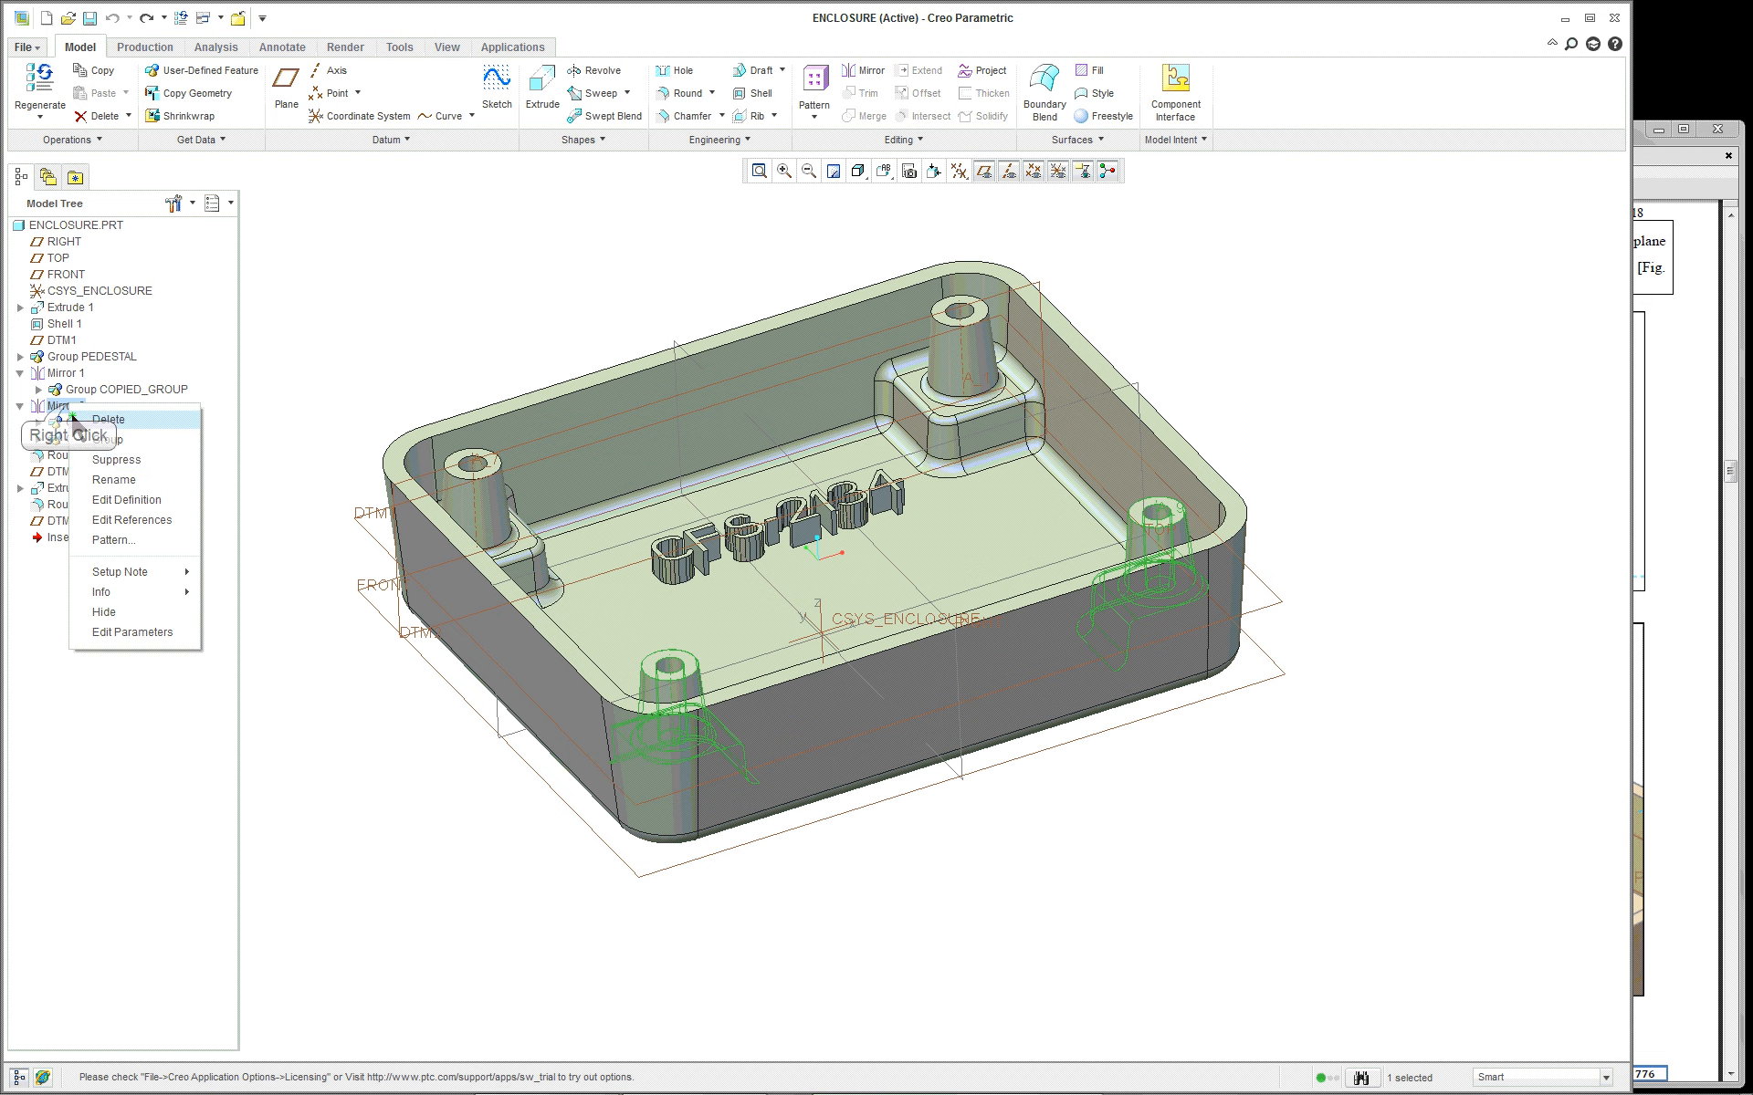
click(121, 497)
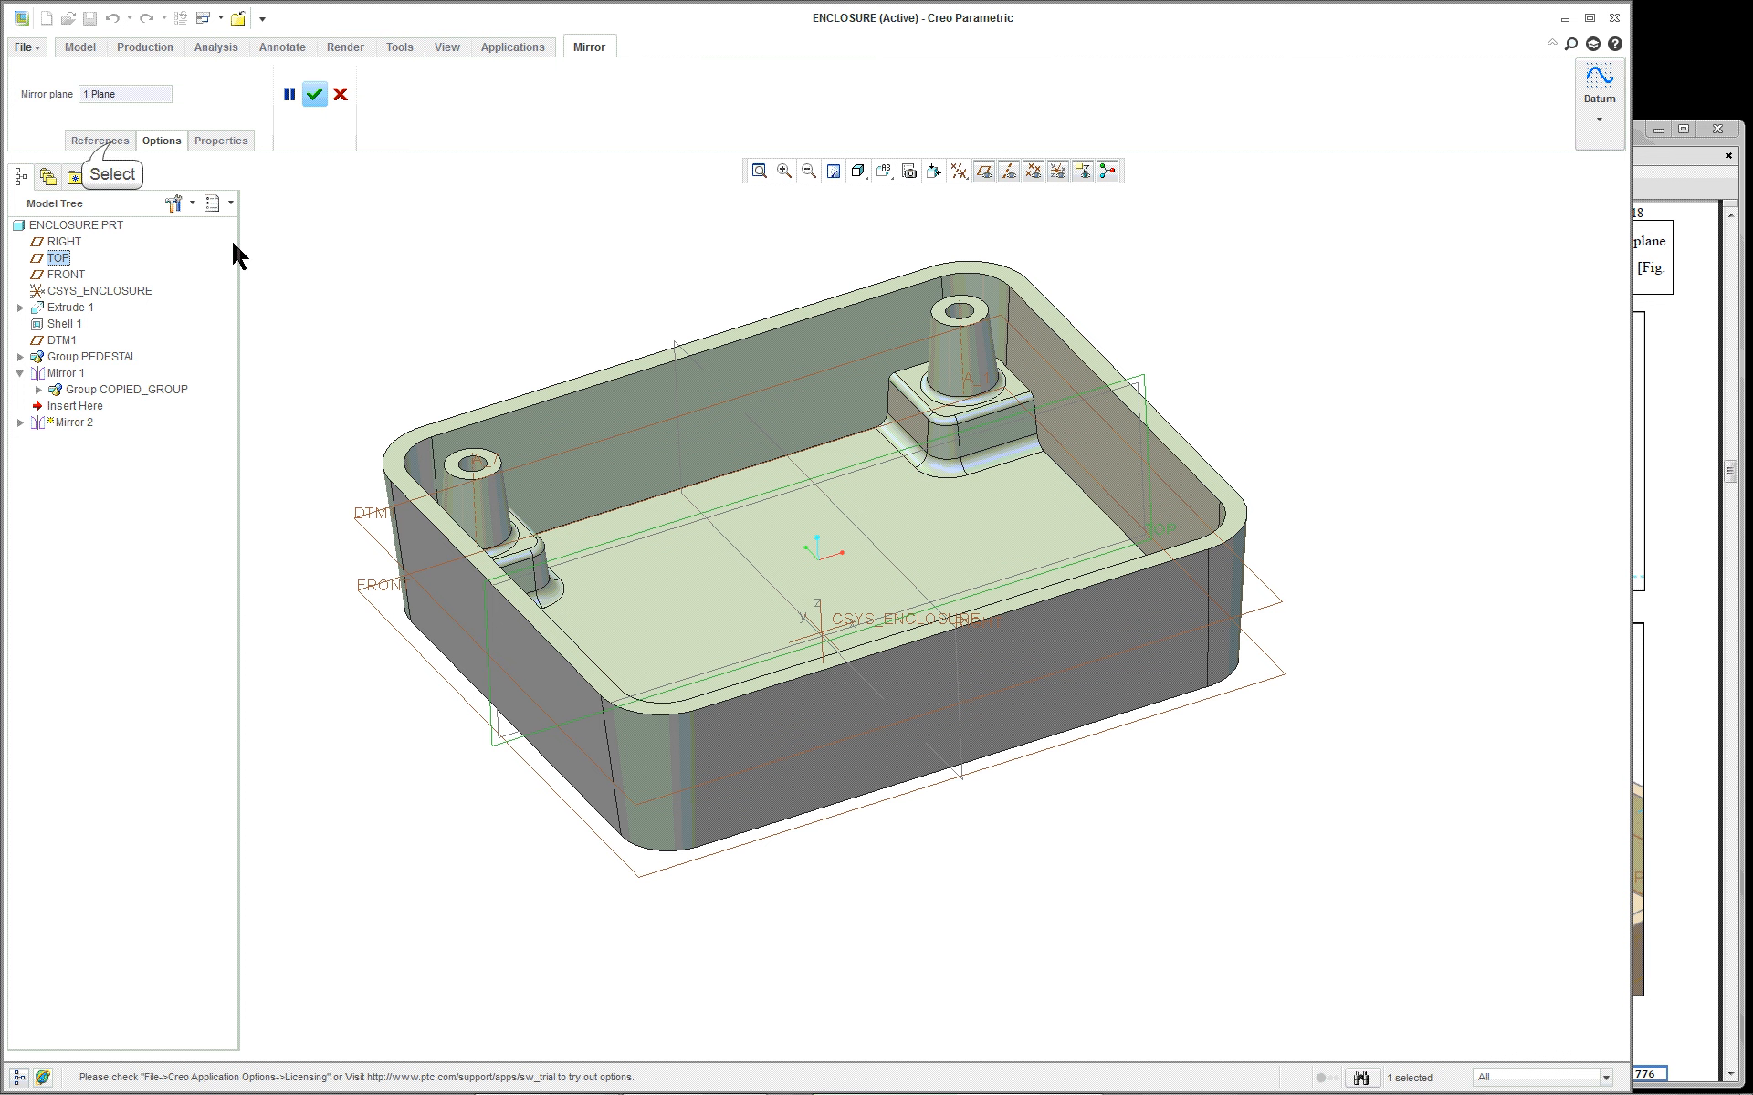
click(105, 142)
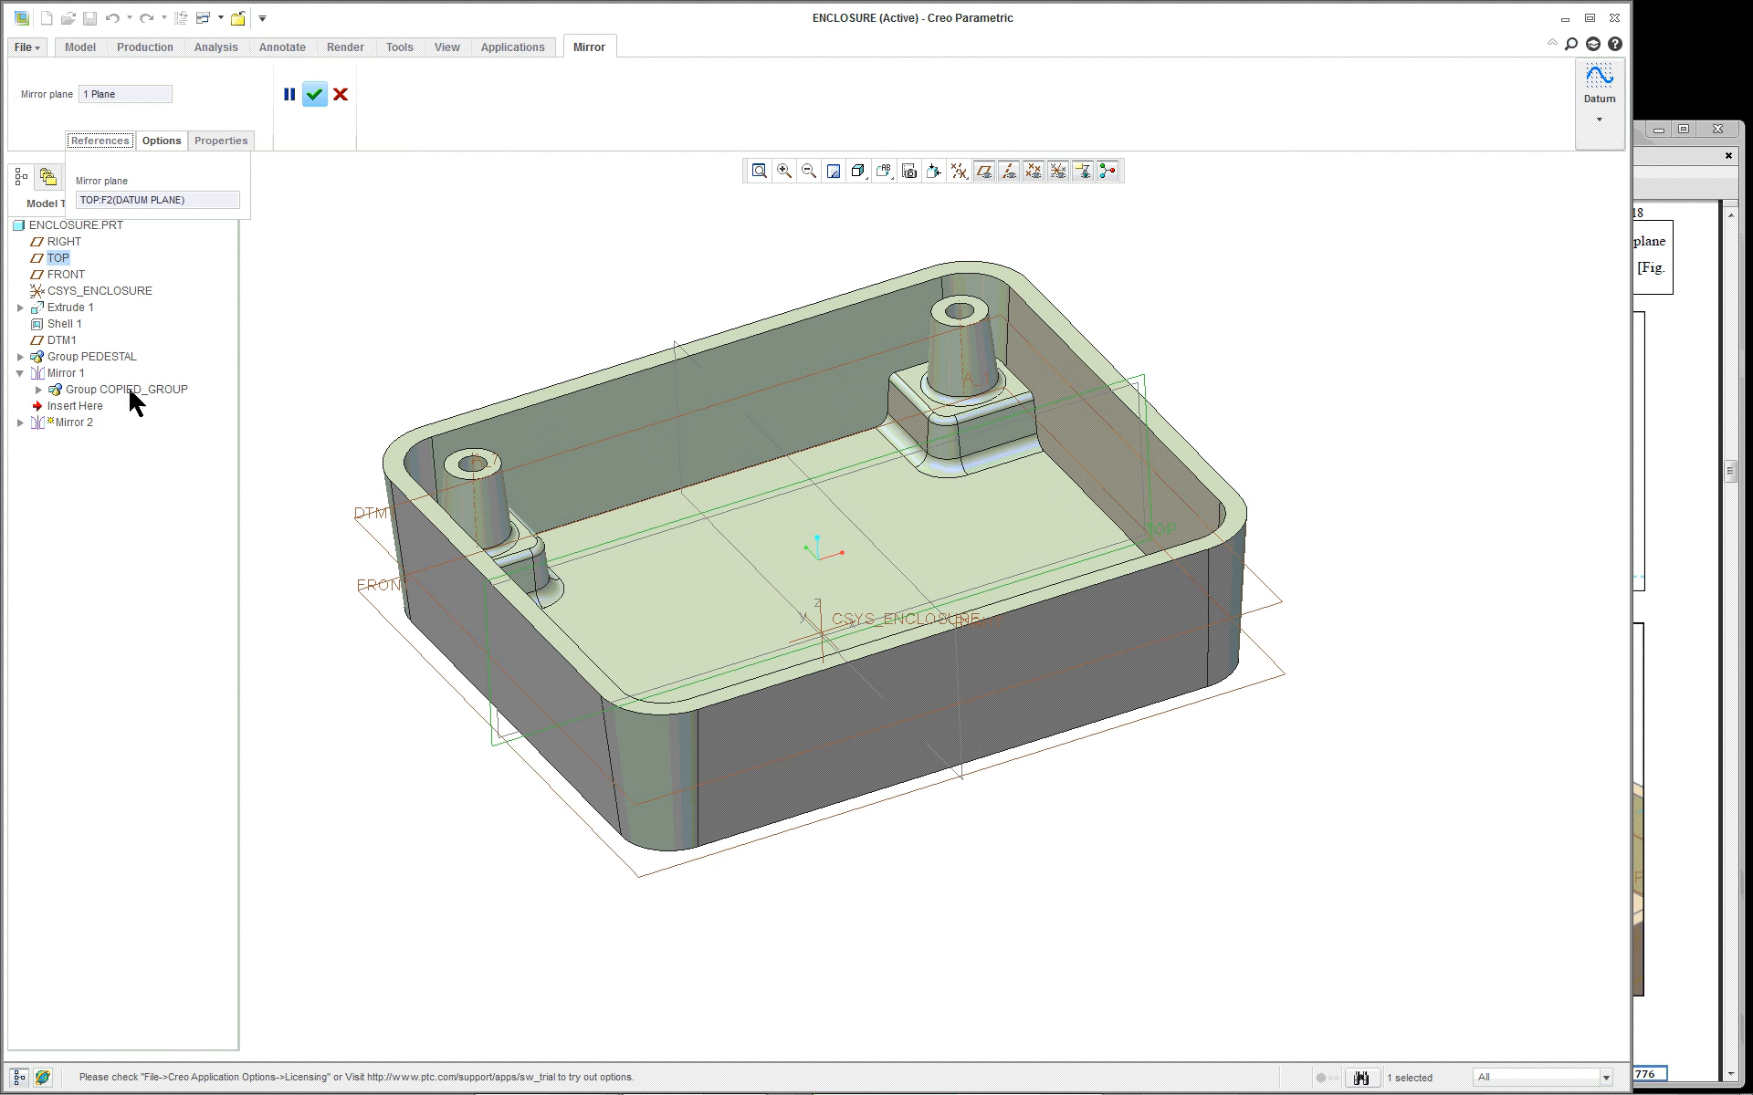
click(39, 390)
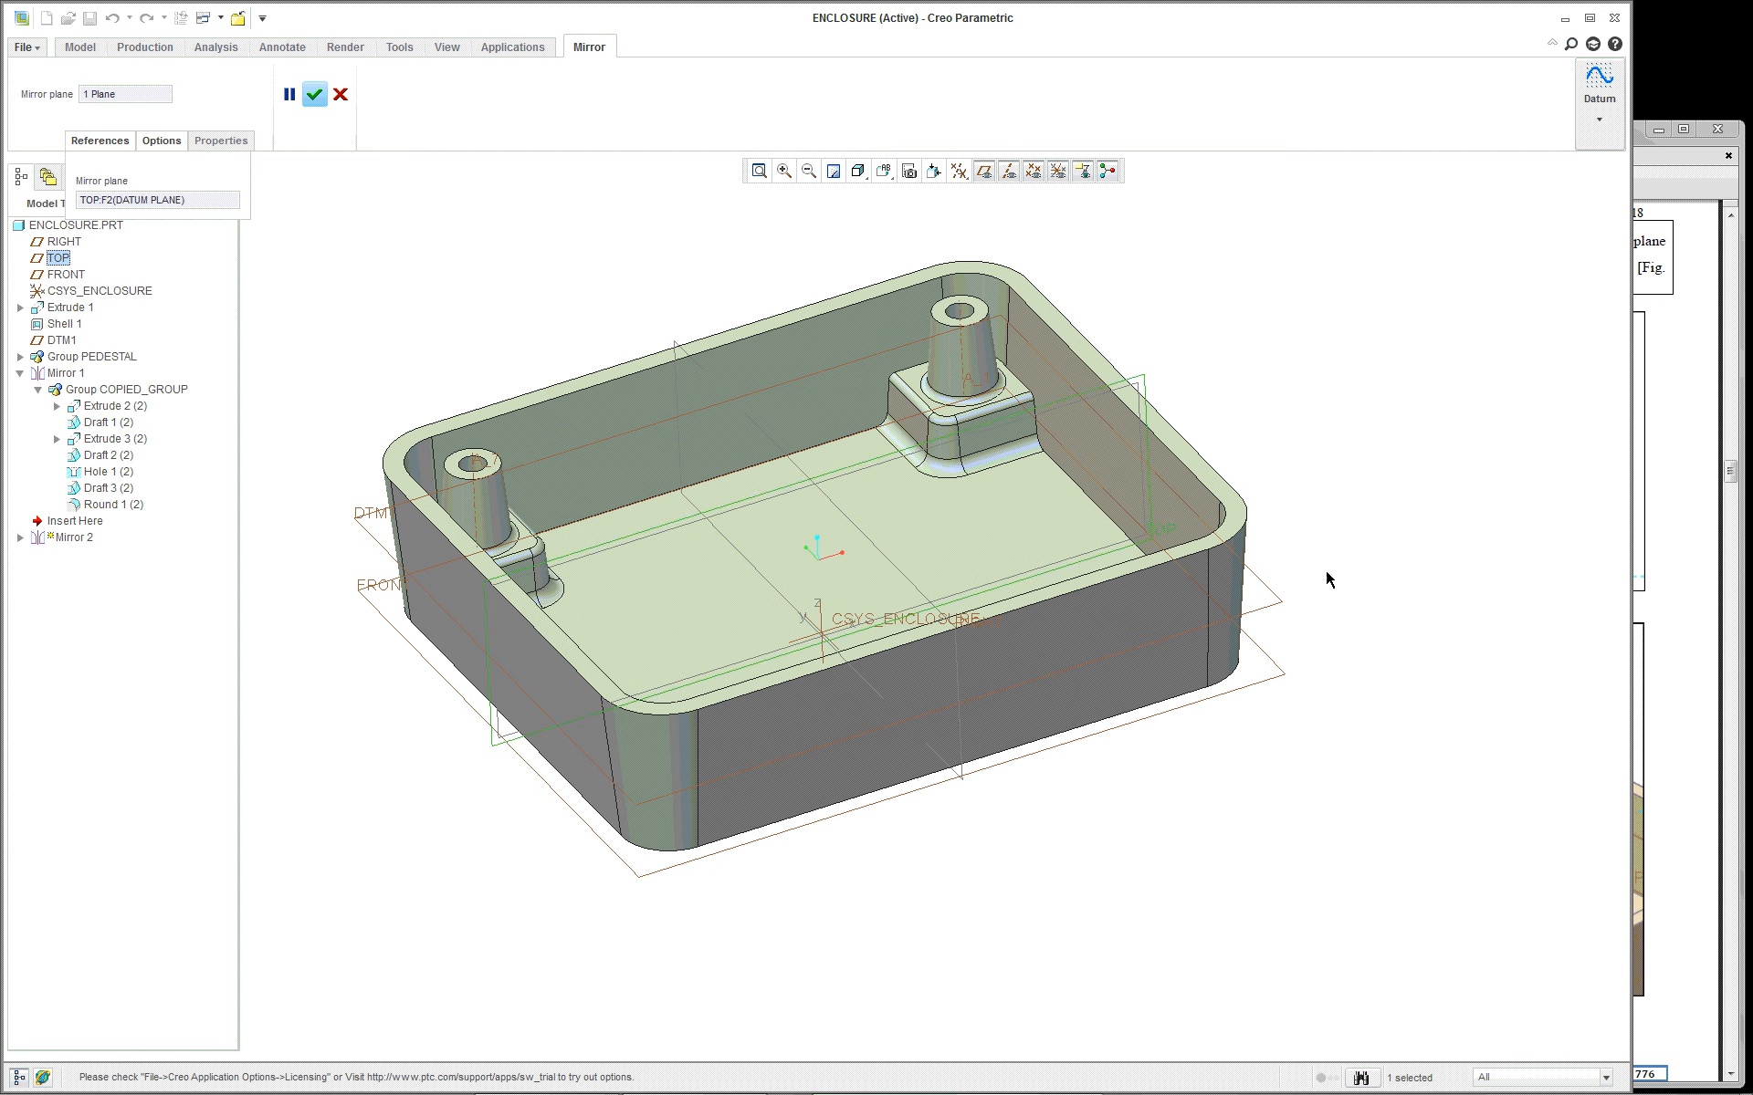
mouse_move(1388, 533)
middle_down()
mouse_move(1487, 595)
mouse_move(1416, 551)
mouse_move(1487, 522)
mouse_move(1503, 548)
middle_up()
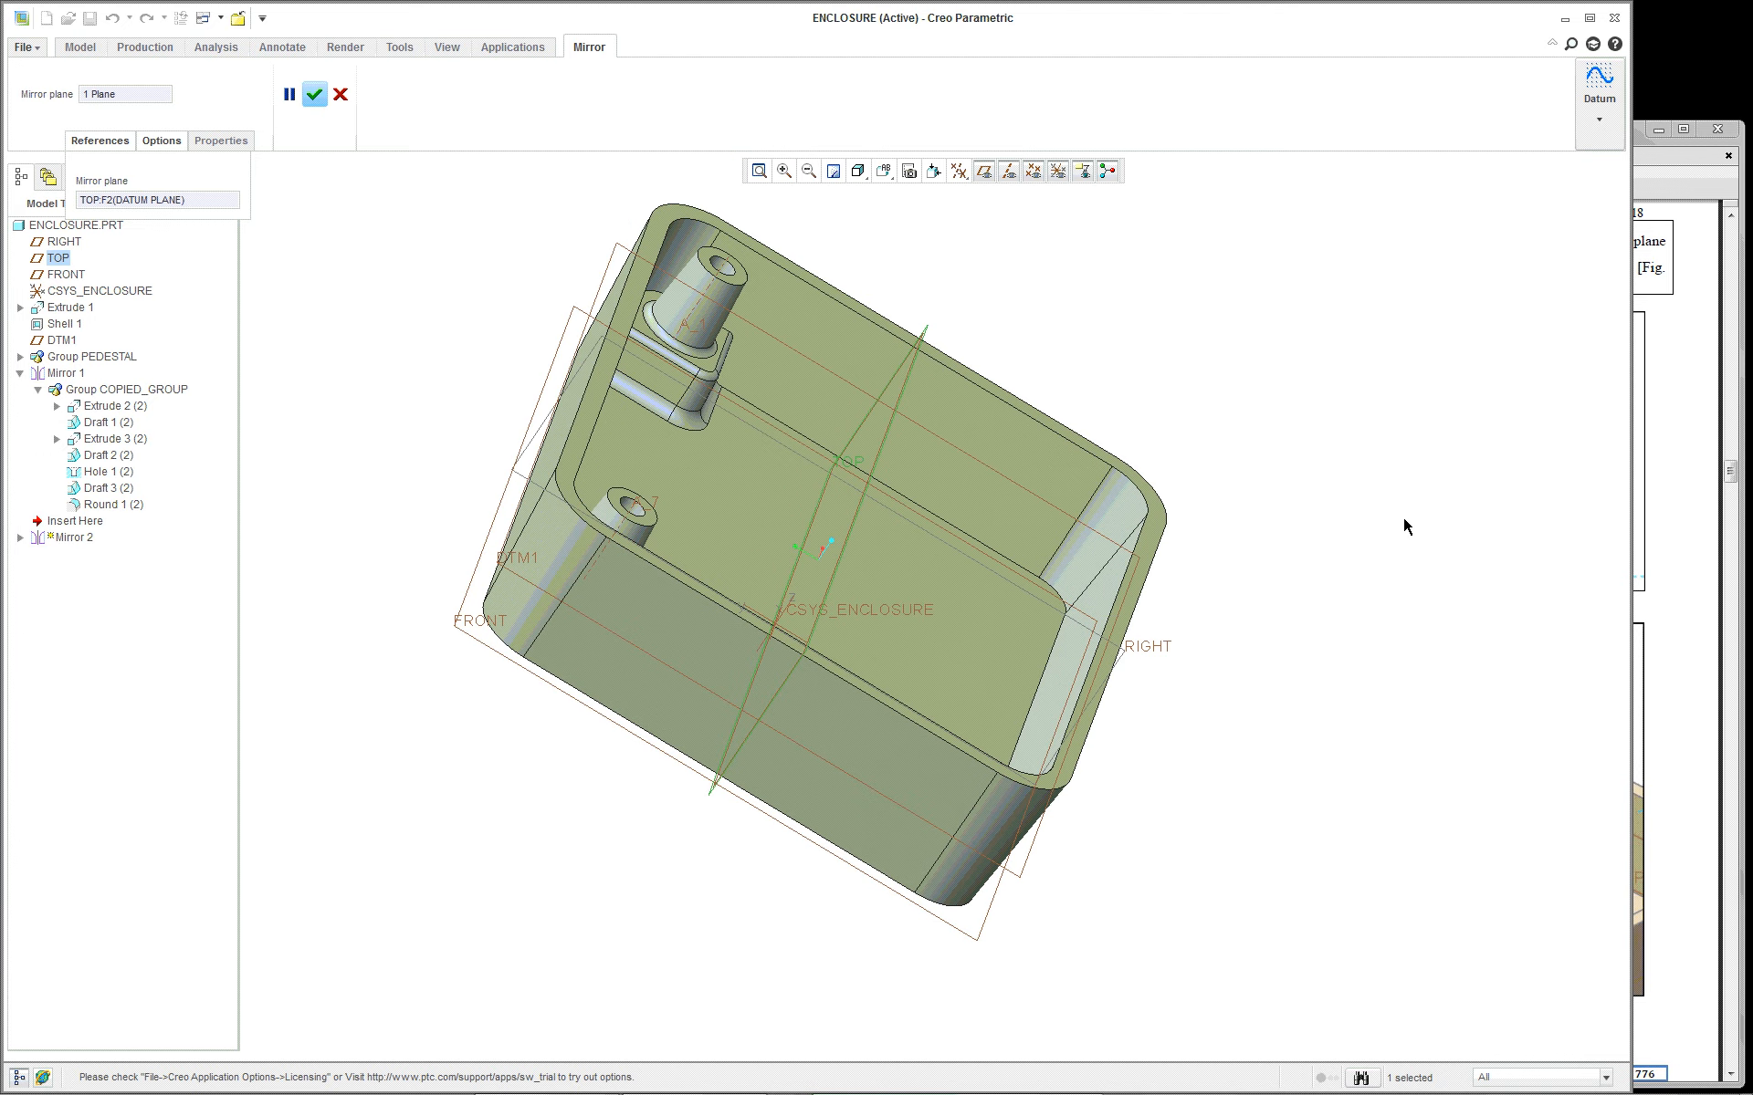
middle_drag(818, 555, 833, 430)
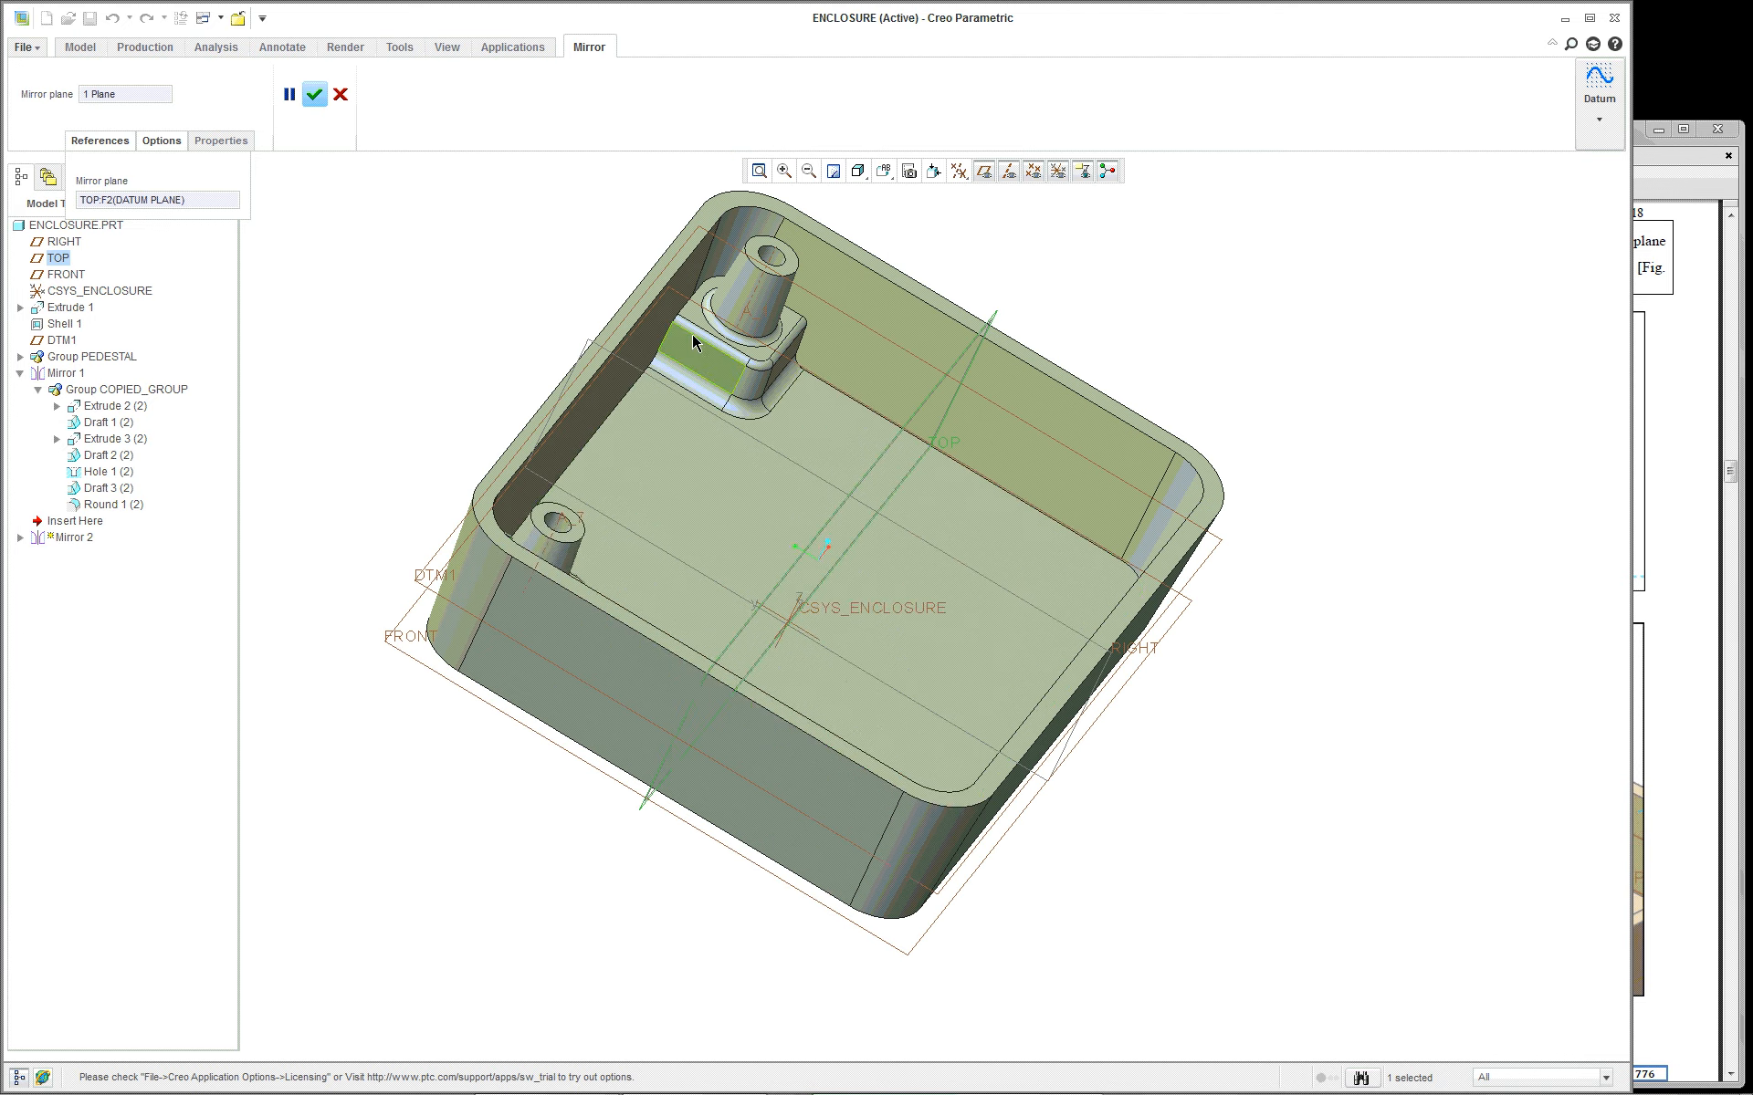
scroll(693, 343, up, 5)
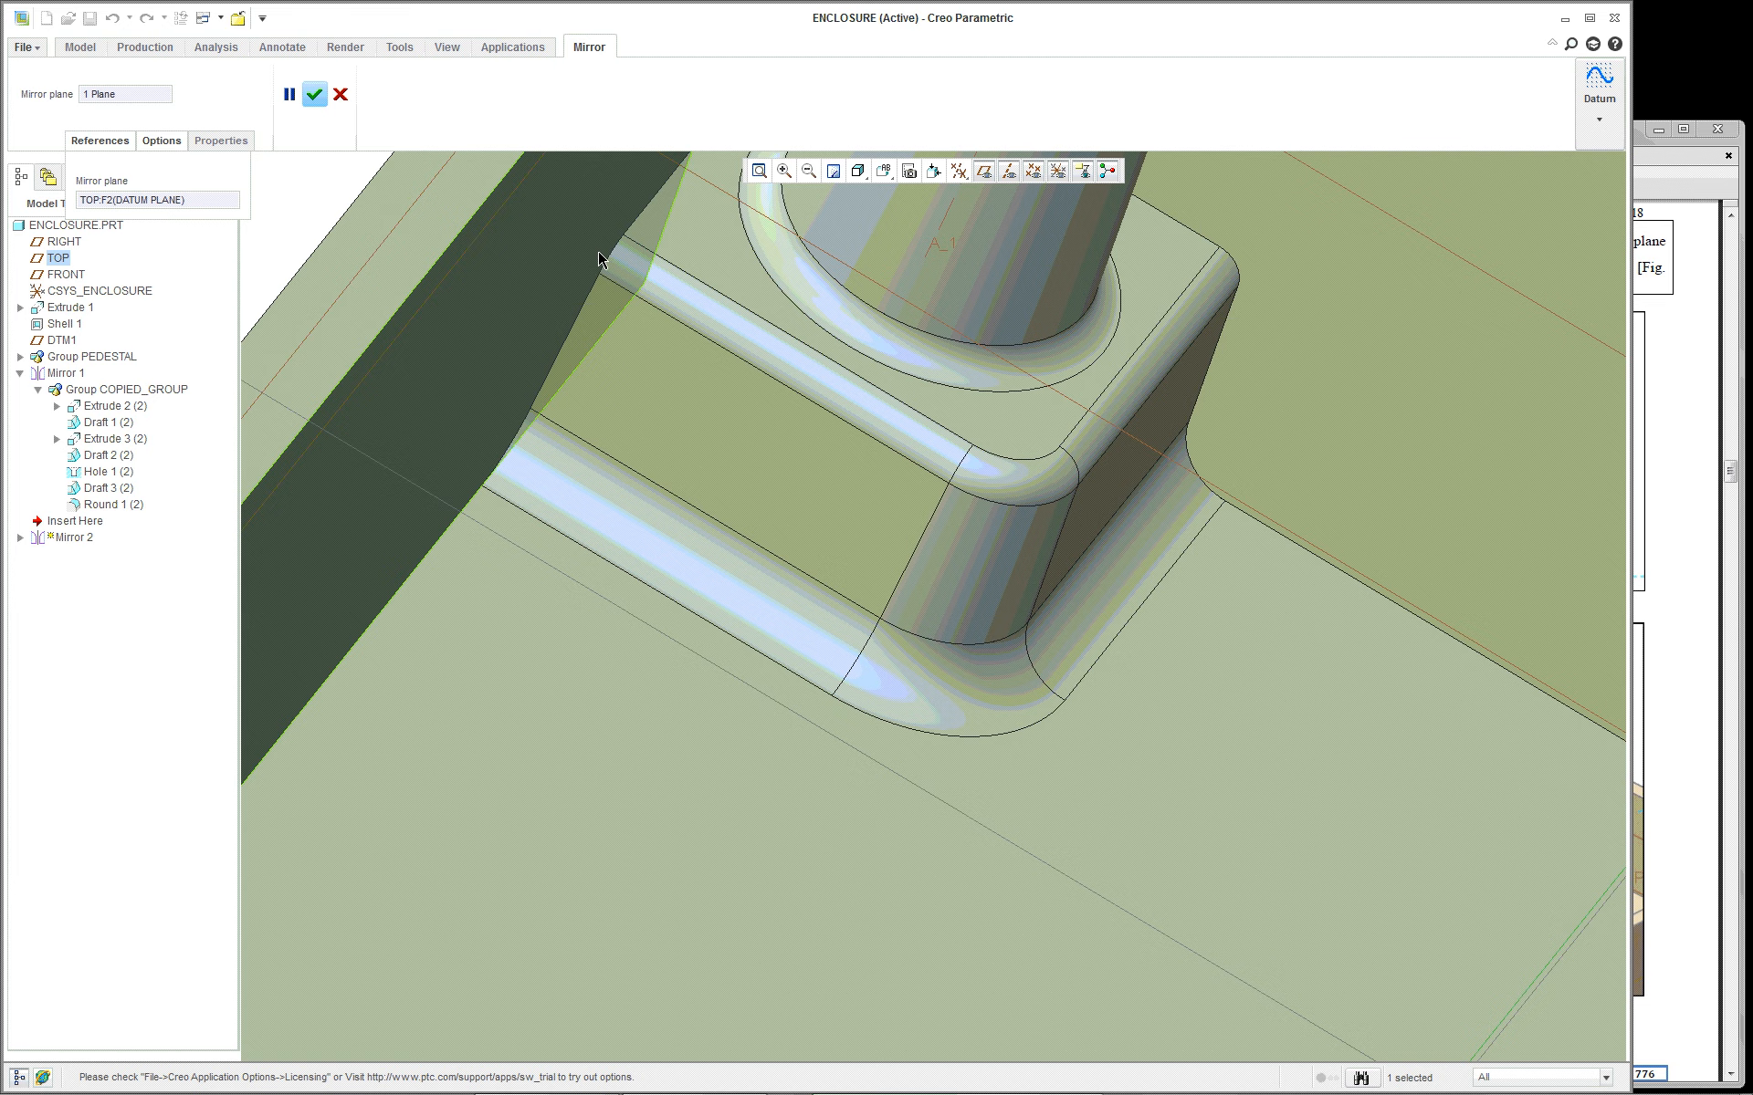
scroll(603, 262, down, 2)
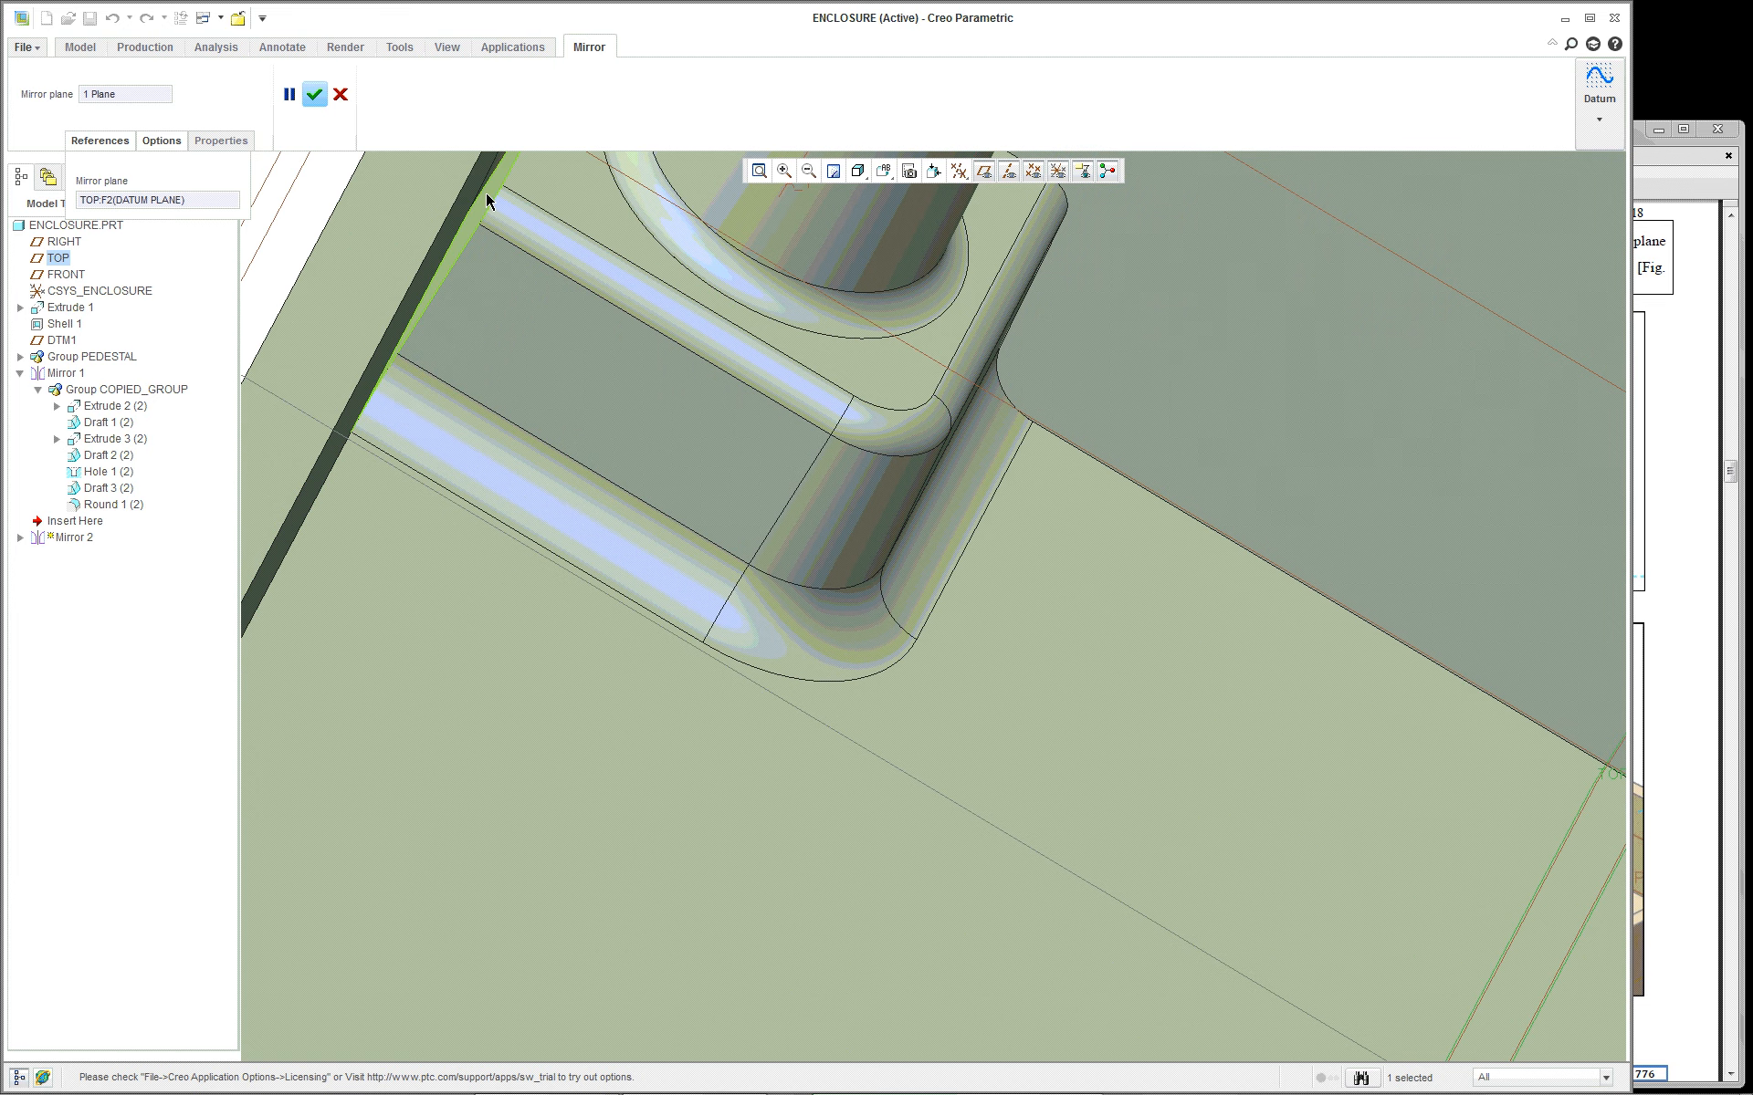
click(341, 94)
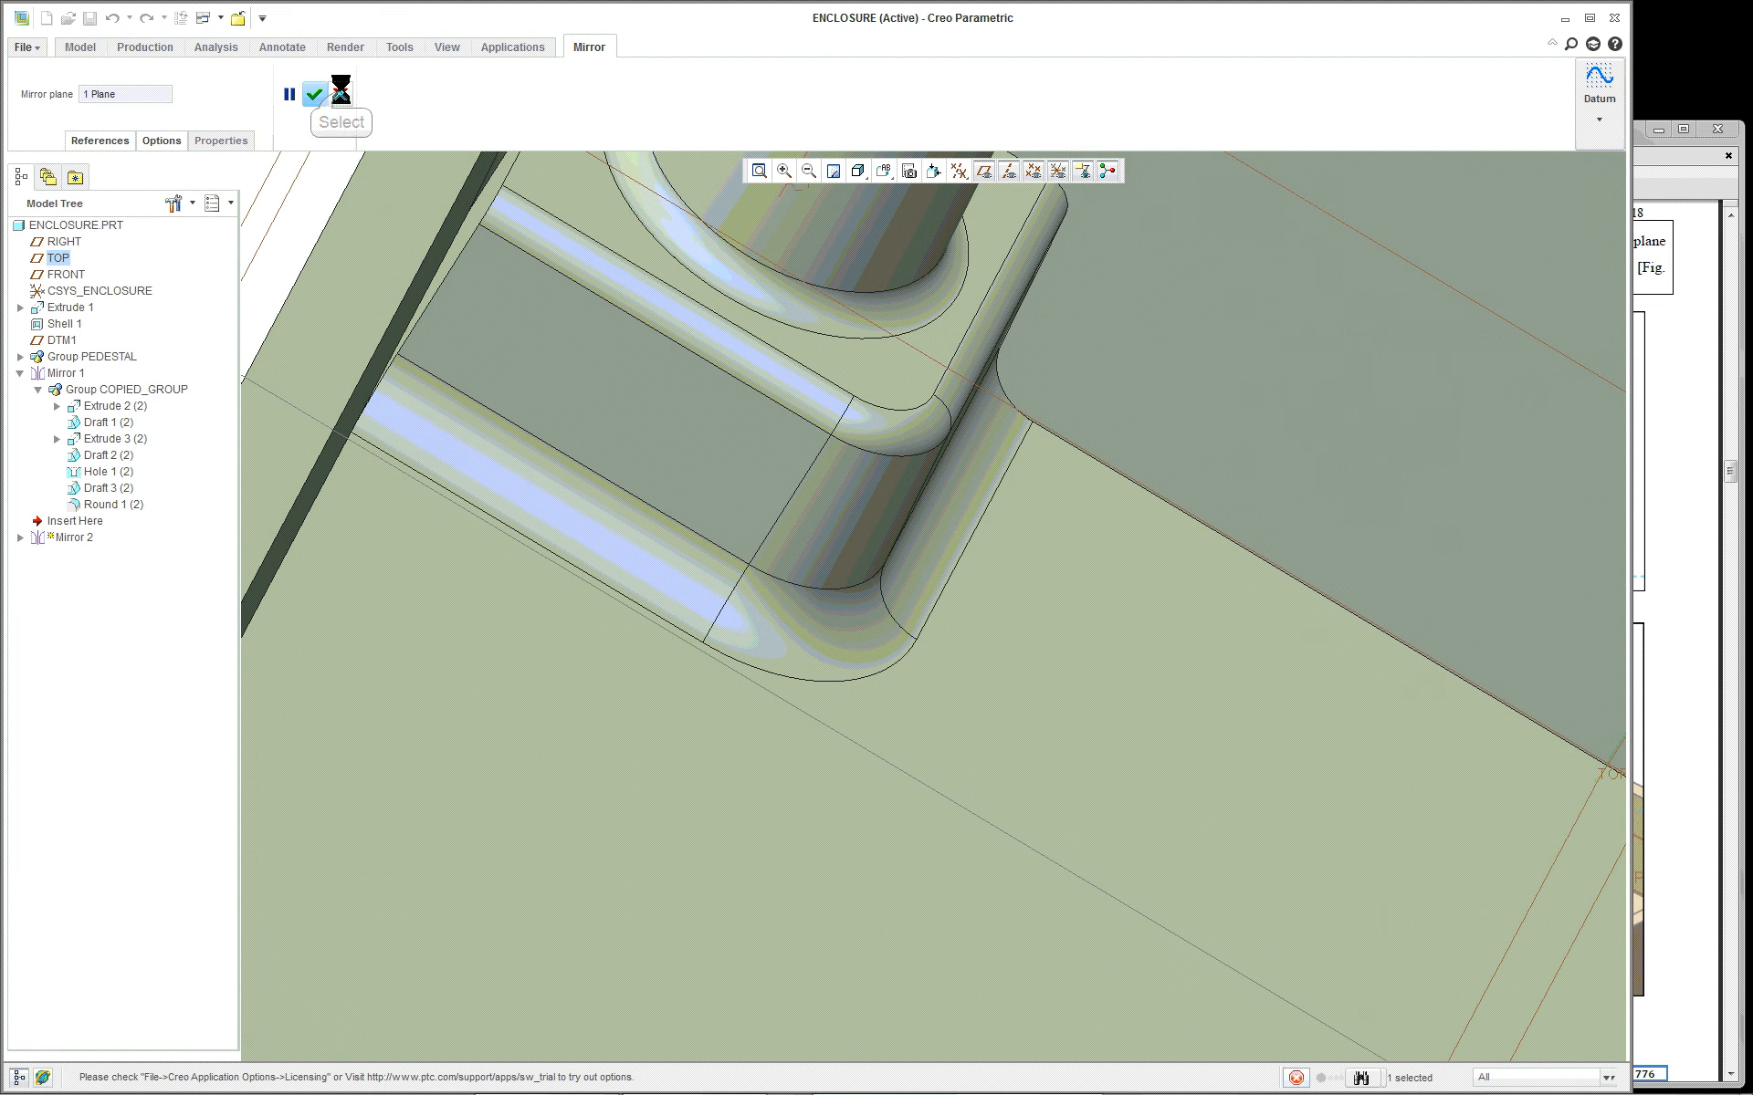
Inspect the four corner pedestals from several angles and highlight the pair belonging to Mirror 2
scroll(1011, 503, up, 4)
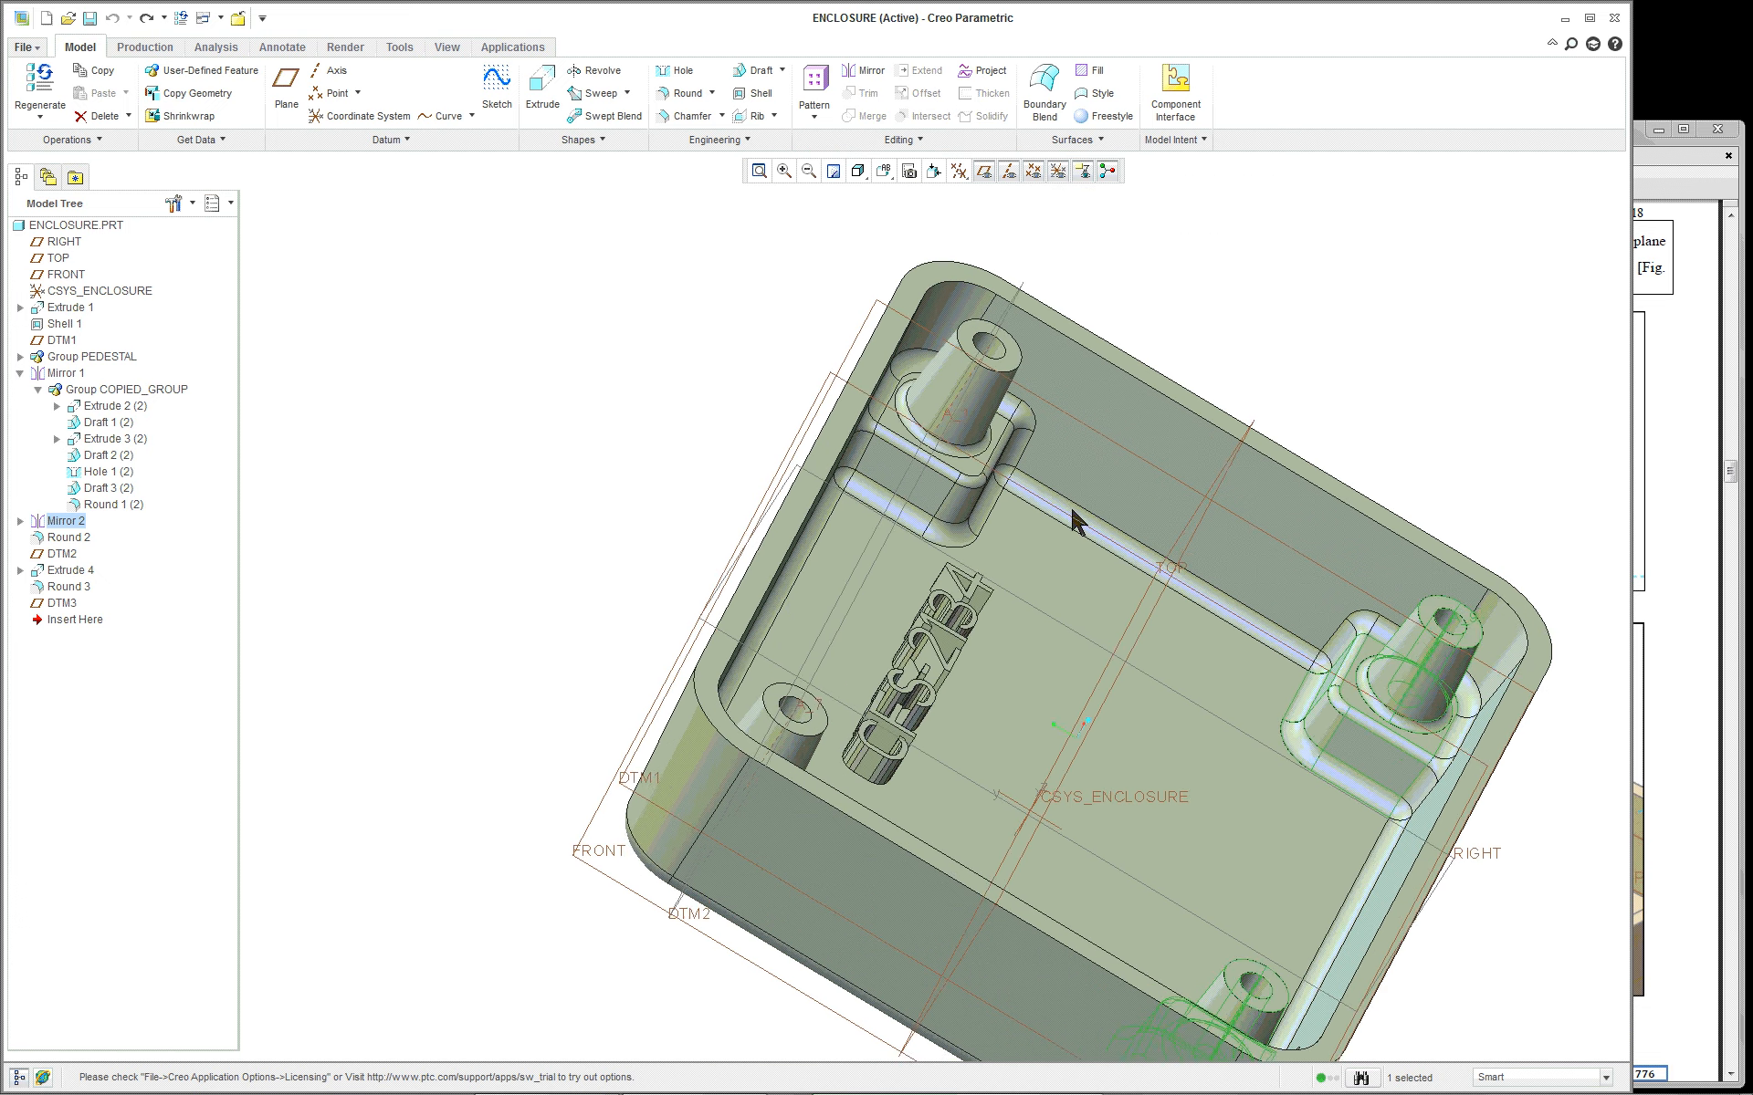
click(1375, 488)
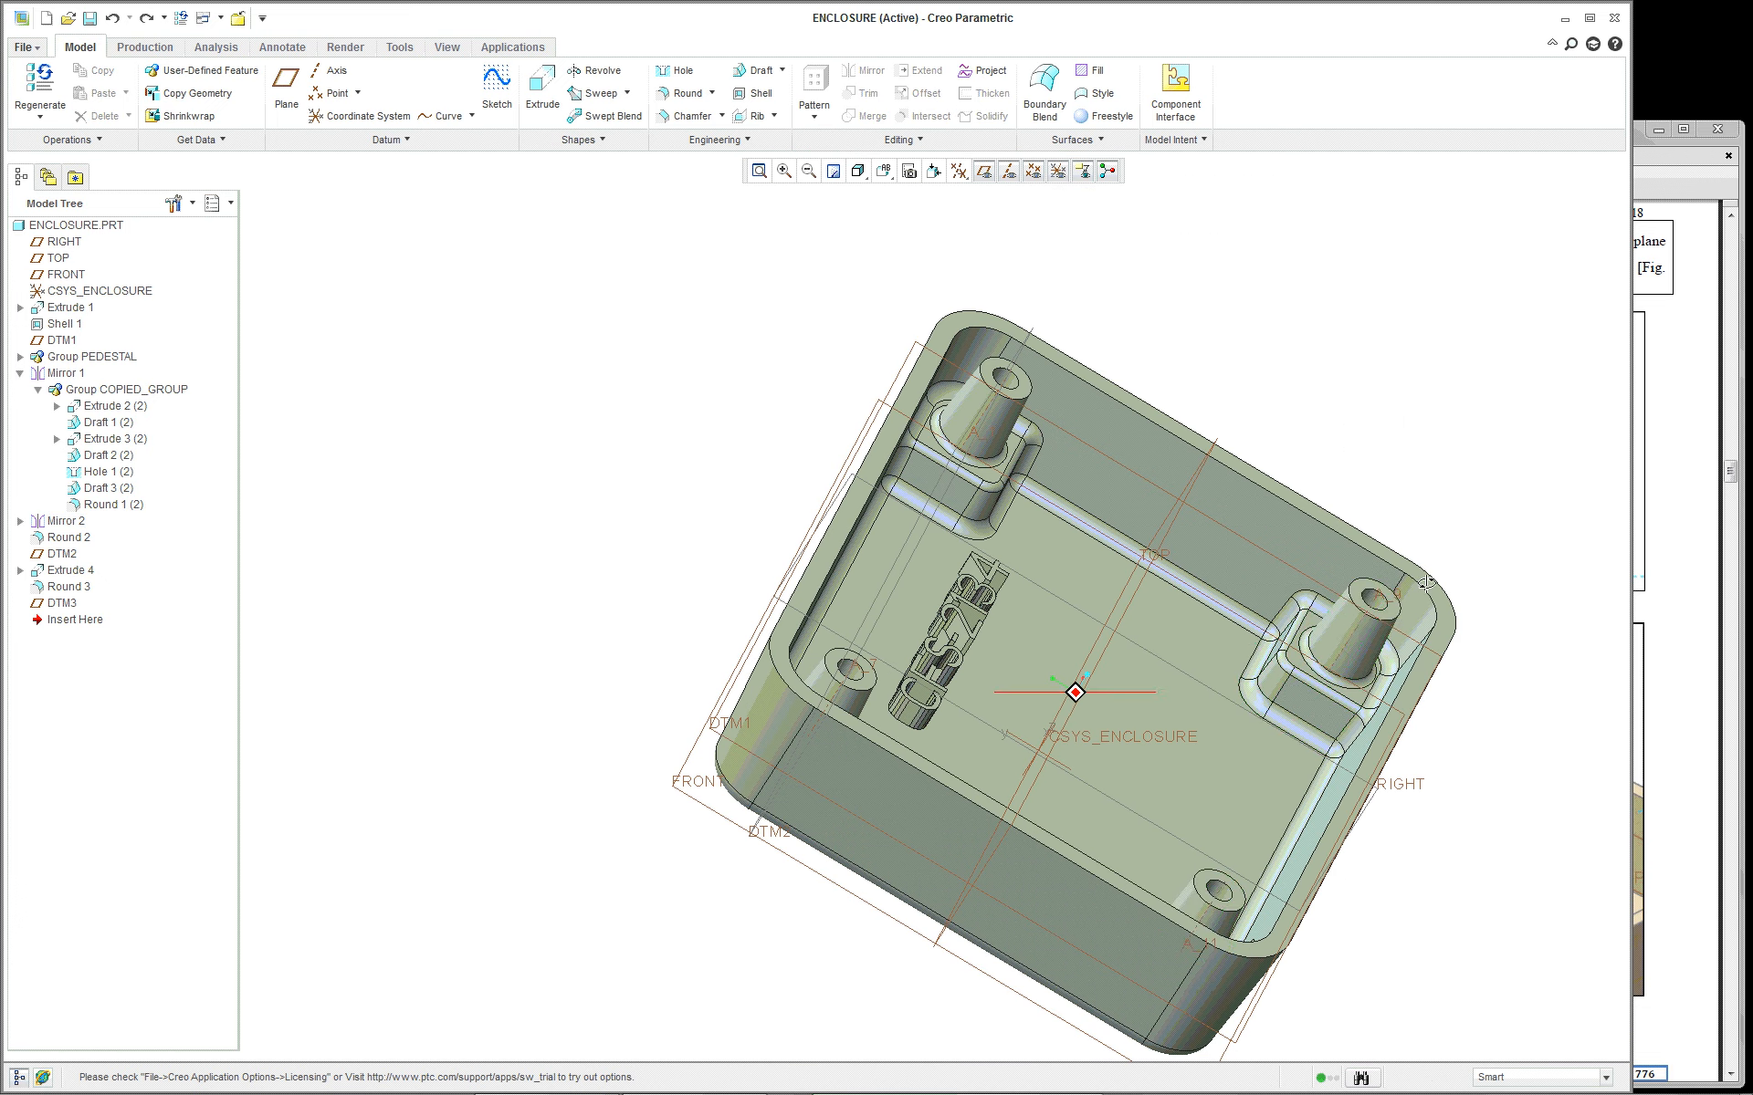
middle_drag(1380, 501, 1317, 518)
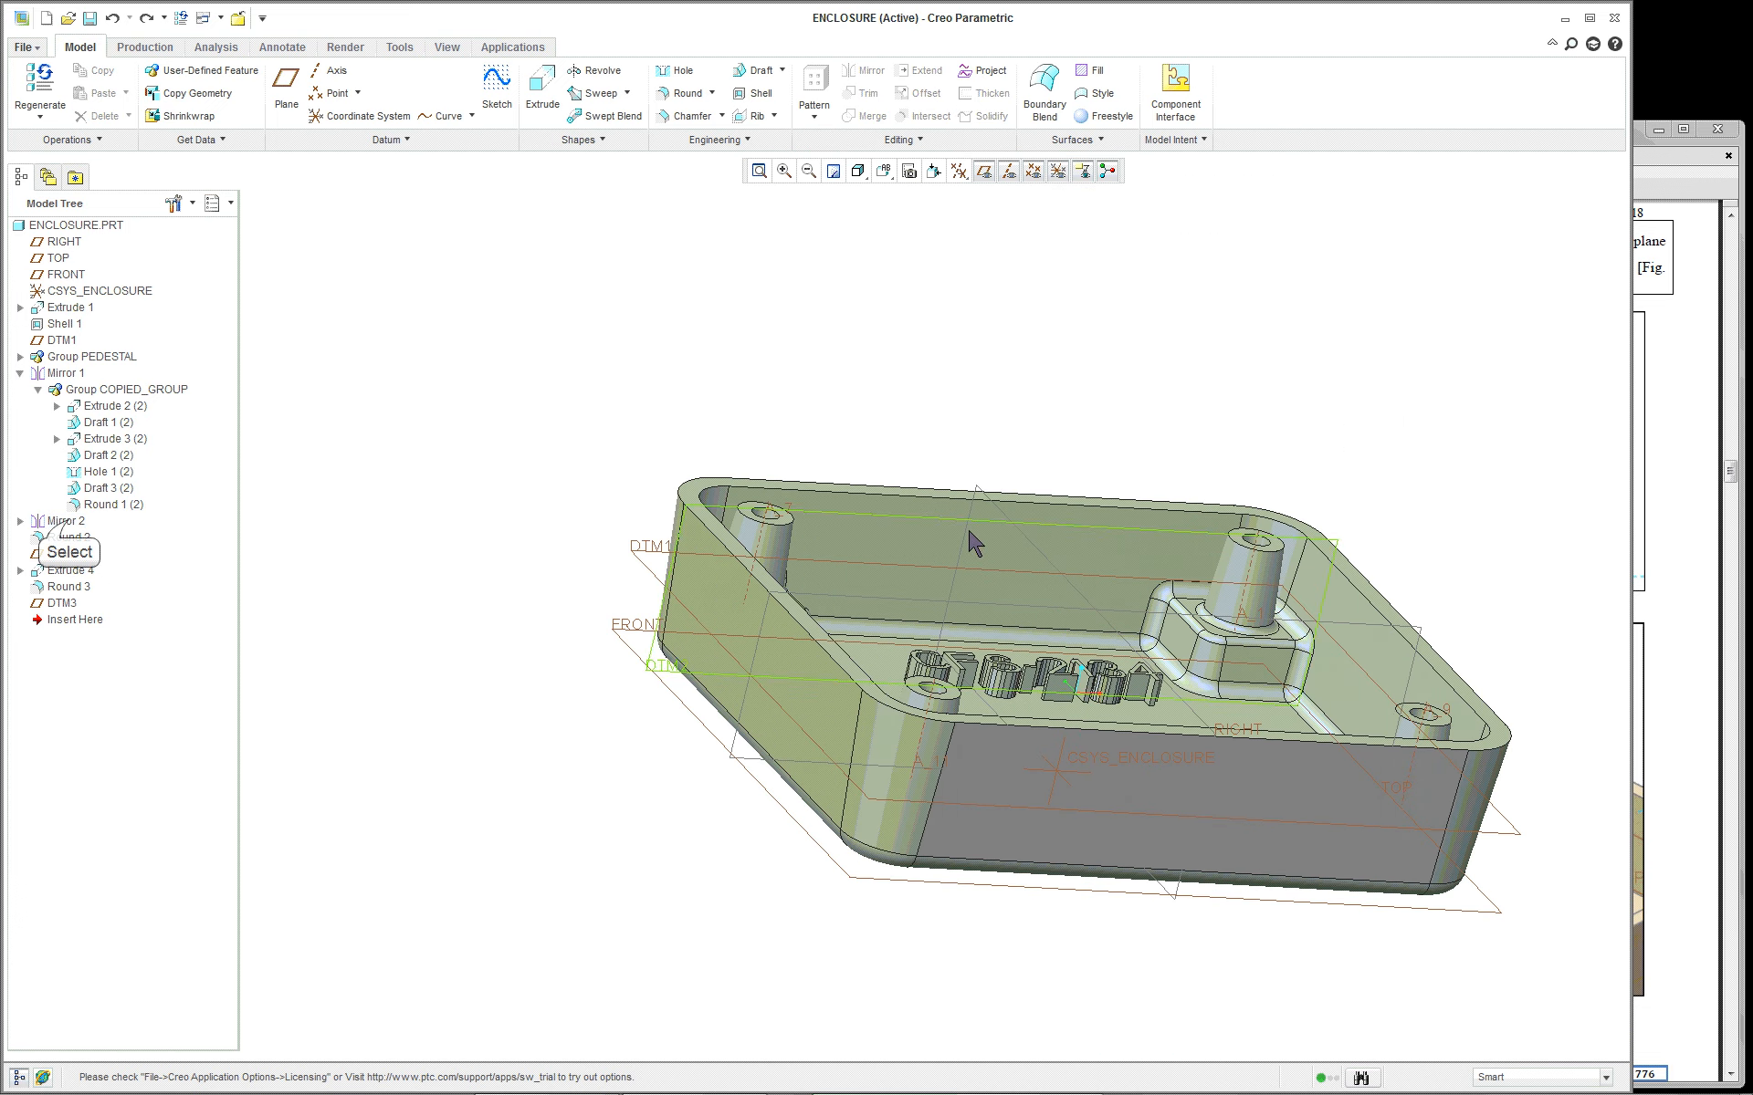
click(65, 521)
middle_drag(750, 508, 757, 554)
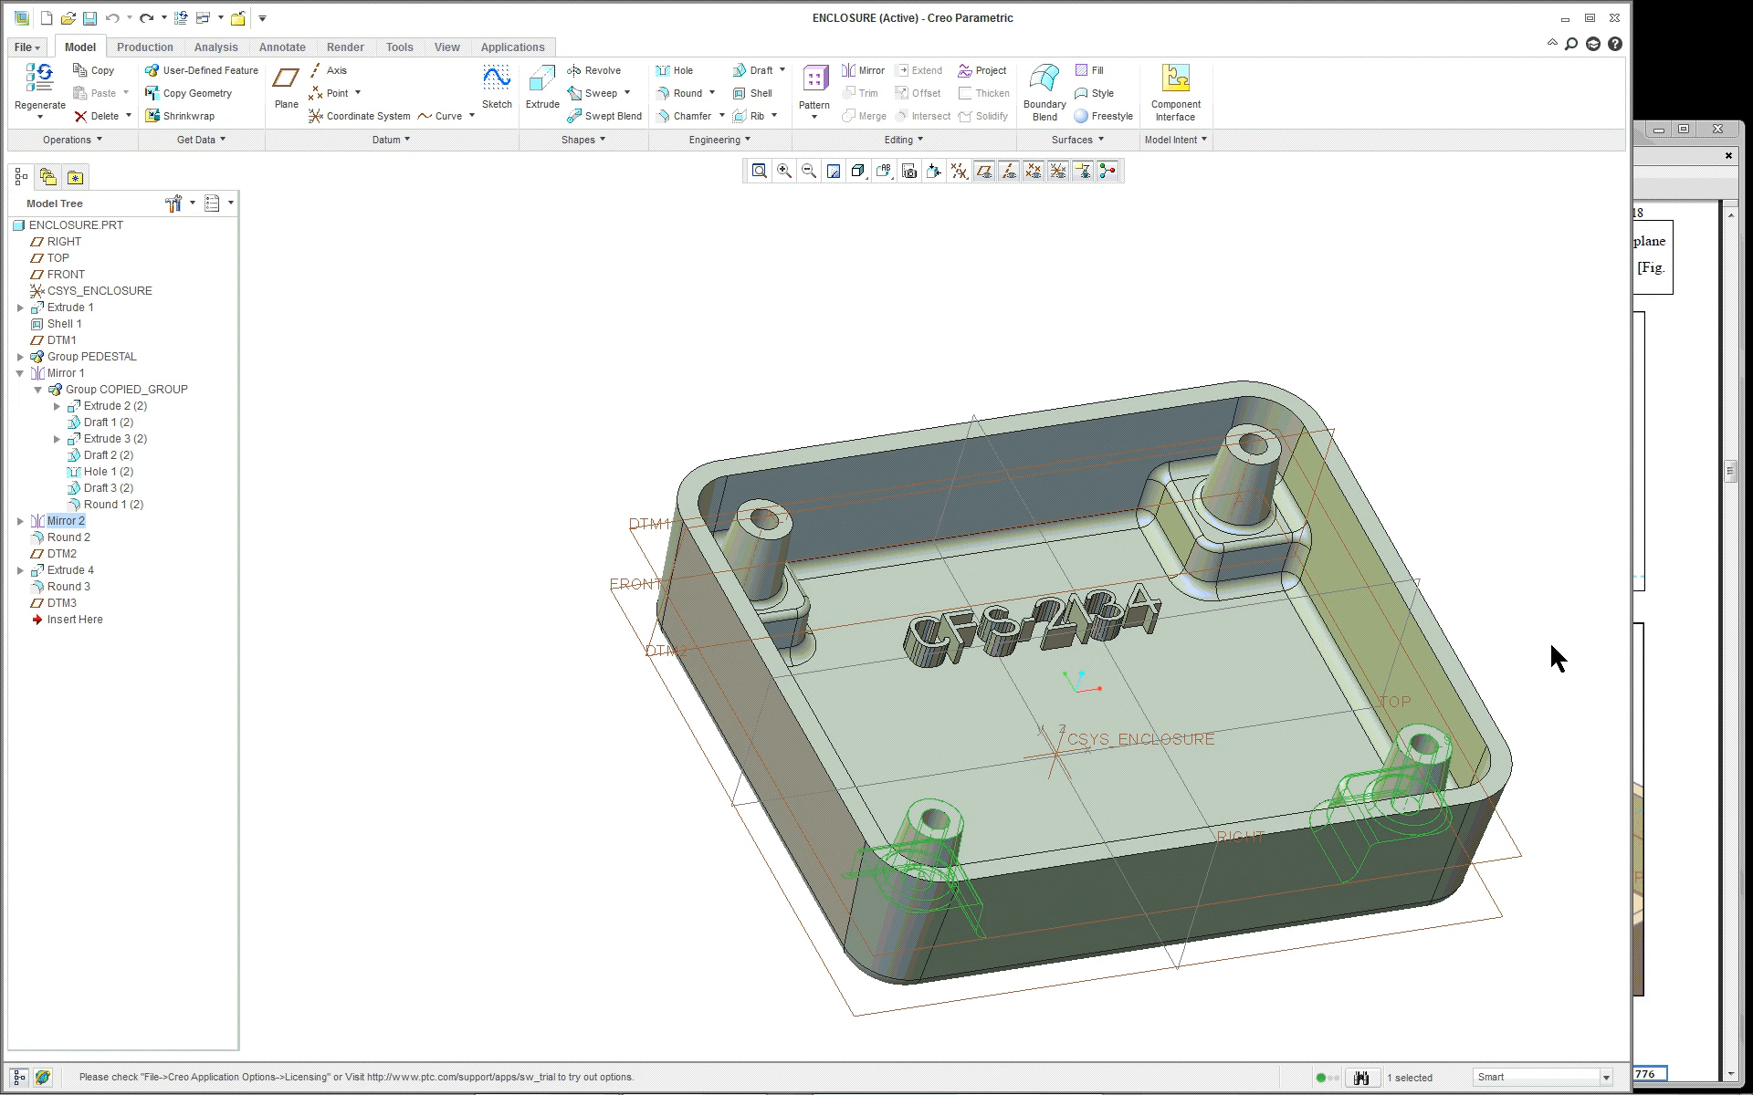
Suppress the Round 2 feature along the enclosure's inner floor edges and view the unrounded interior
right_click(72, 537)
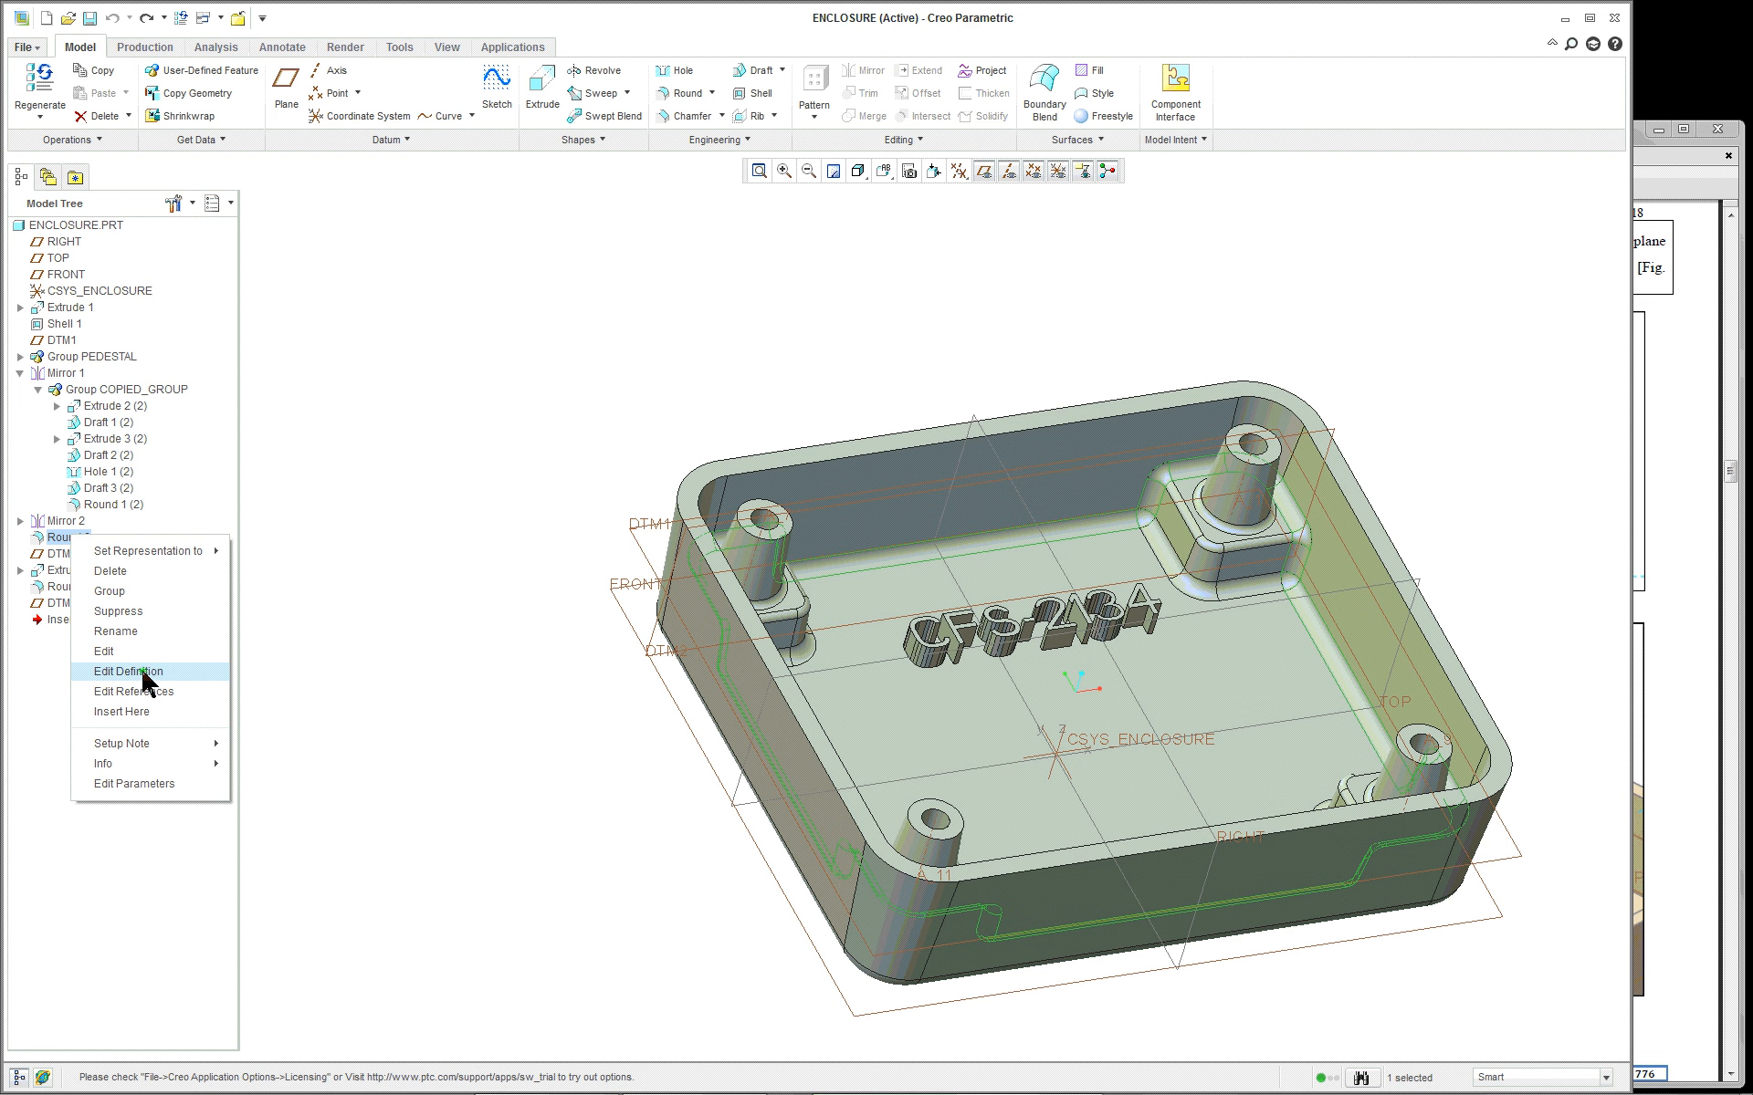
click(145, 611)
click(831, 576)
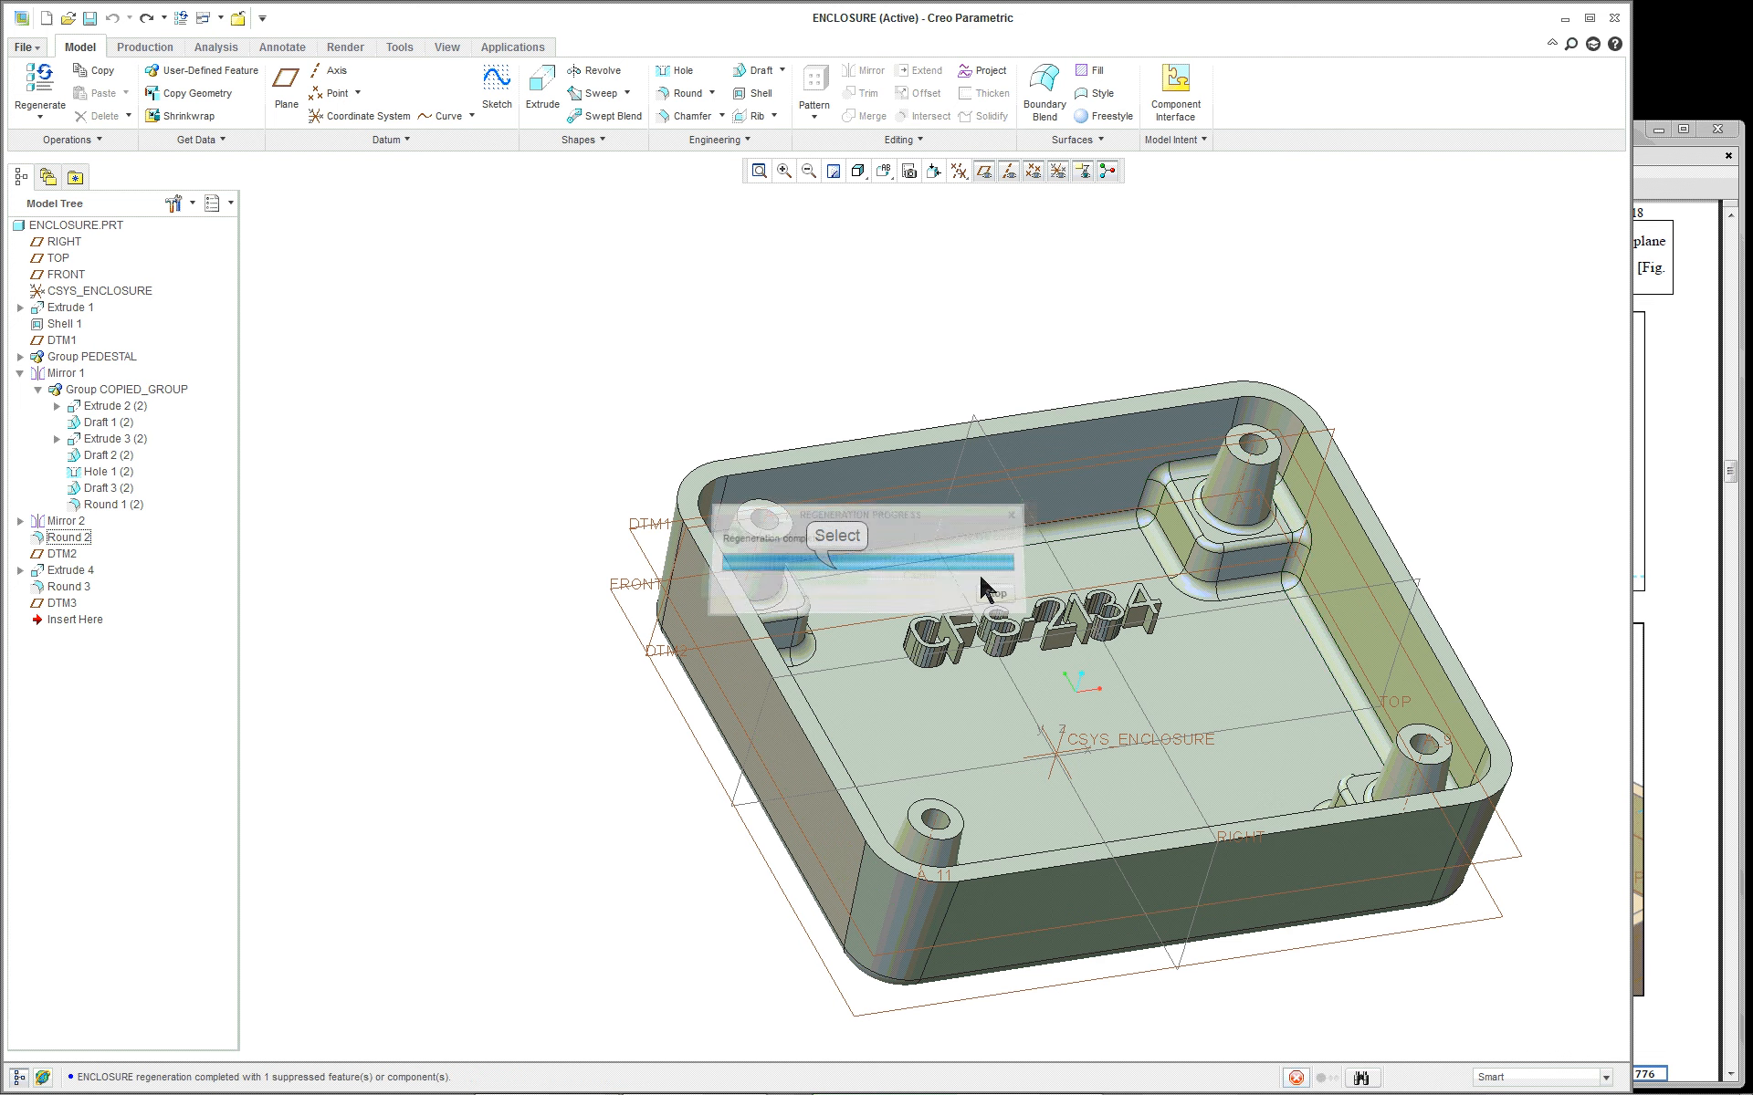
scroll(1585, 541, down, 1)
key(ctrl+d)
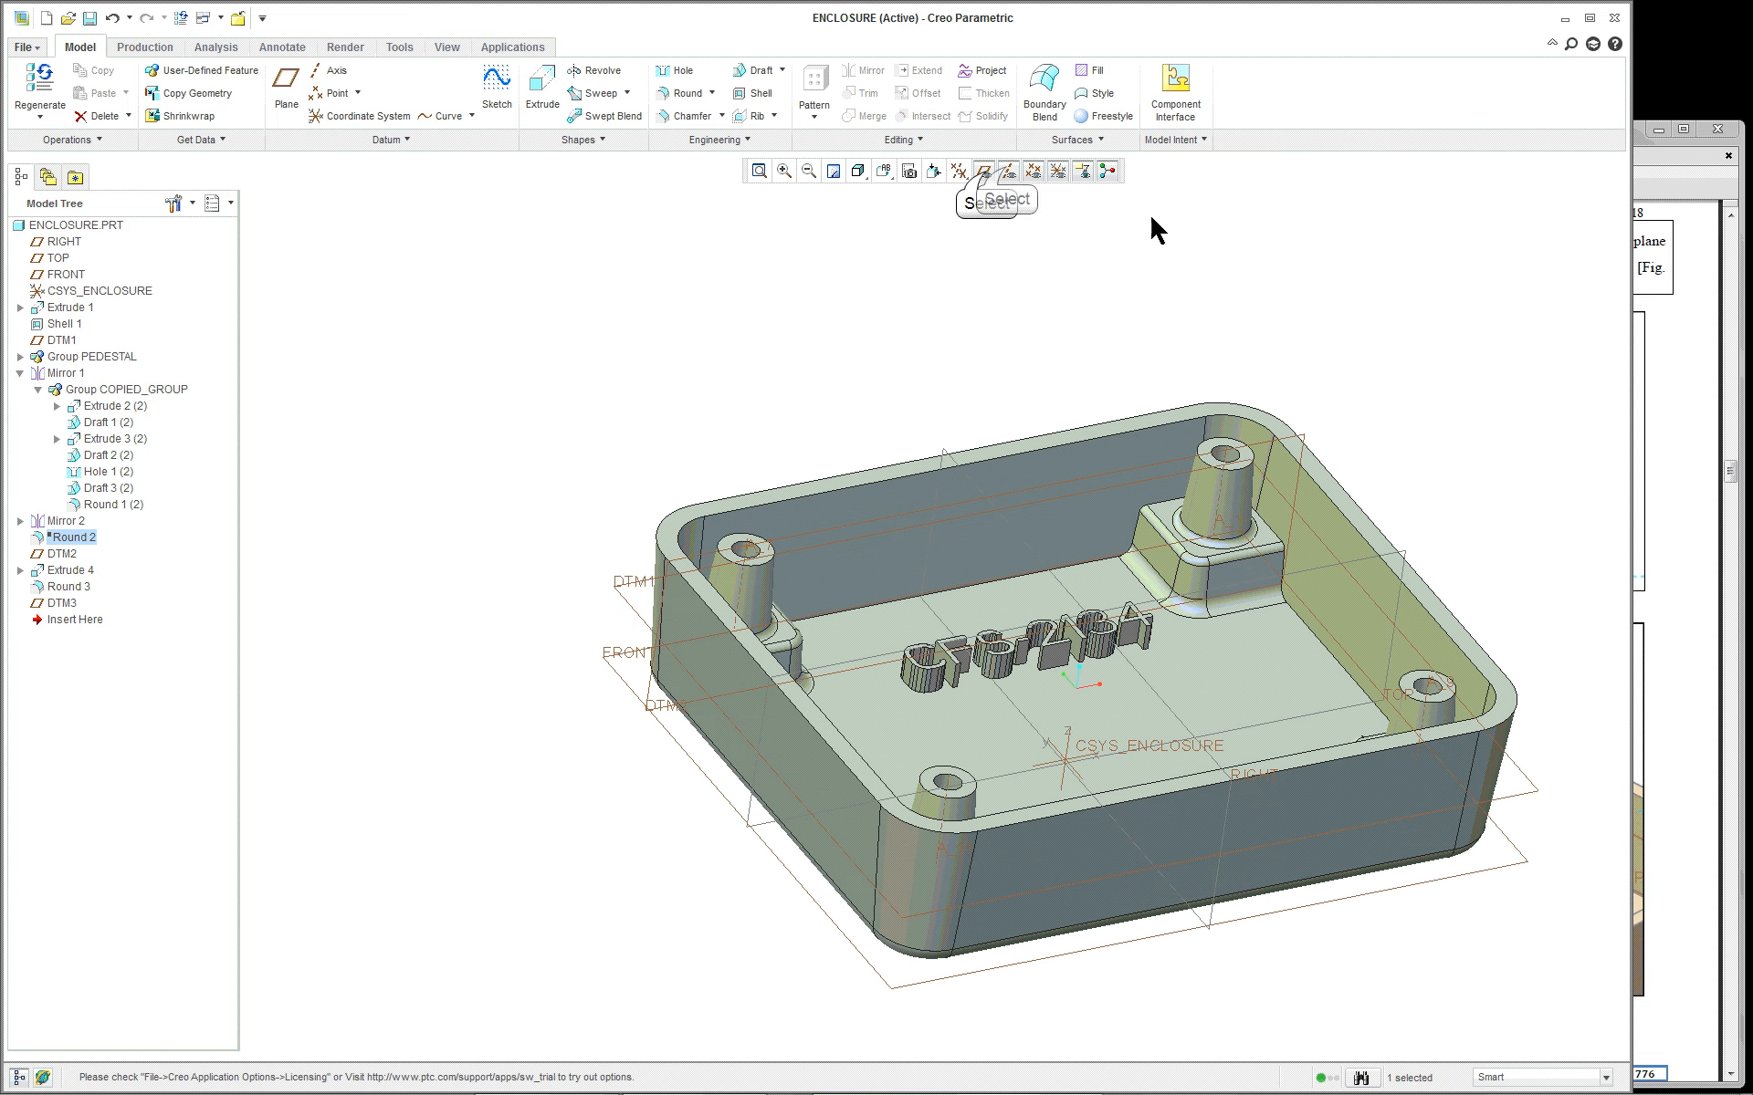
Turn off the display of datum planes, axes, points, coordinate systems and annotations
click(983, 170)
click(1007, 170)
click(1031, 170)
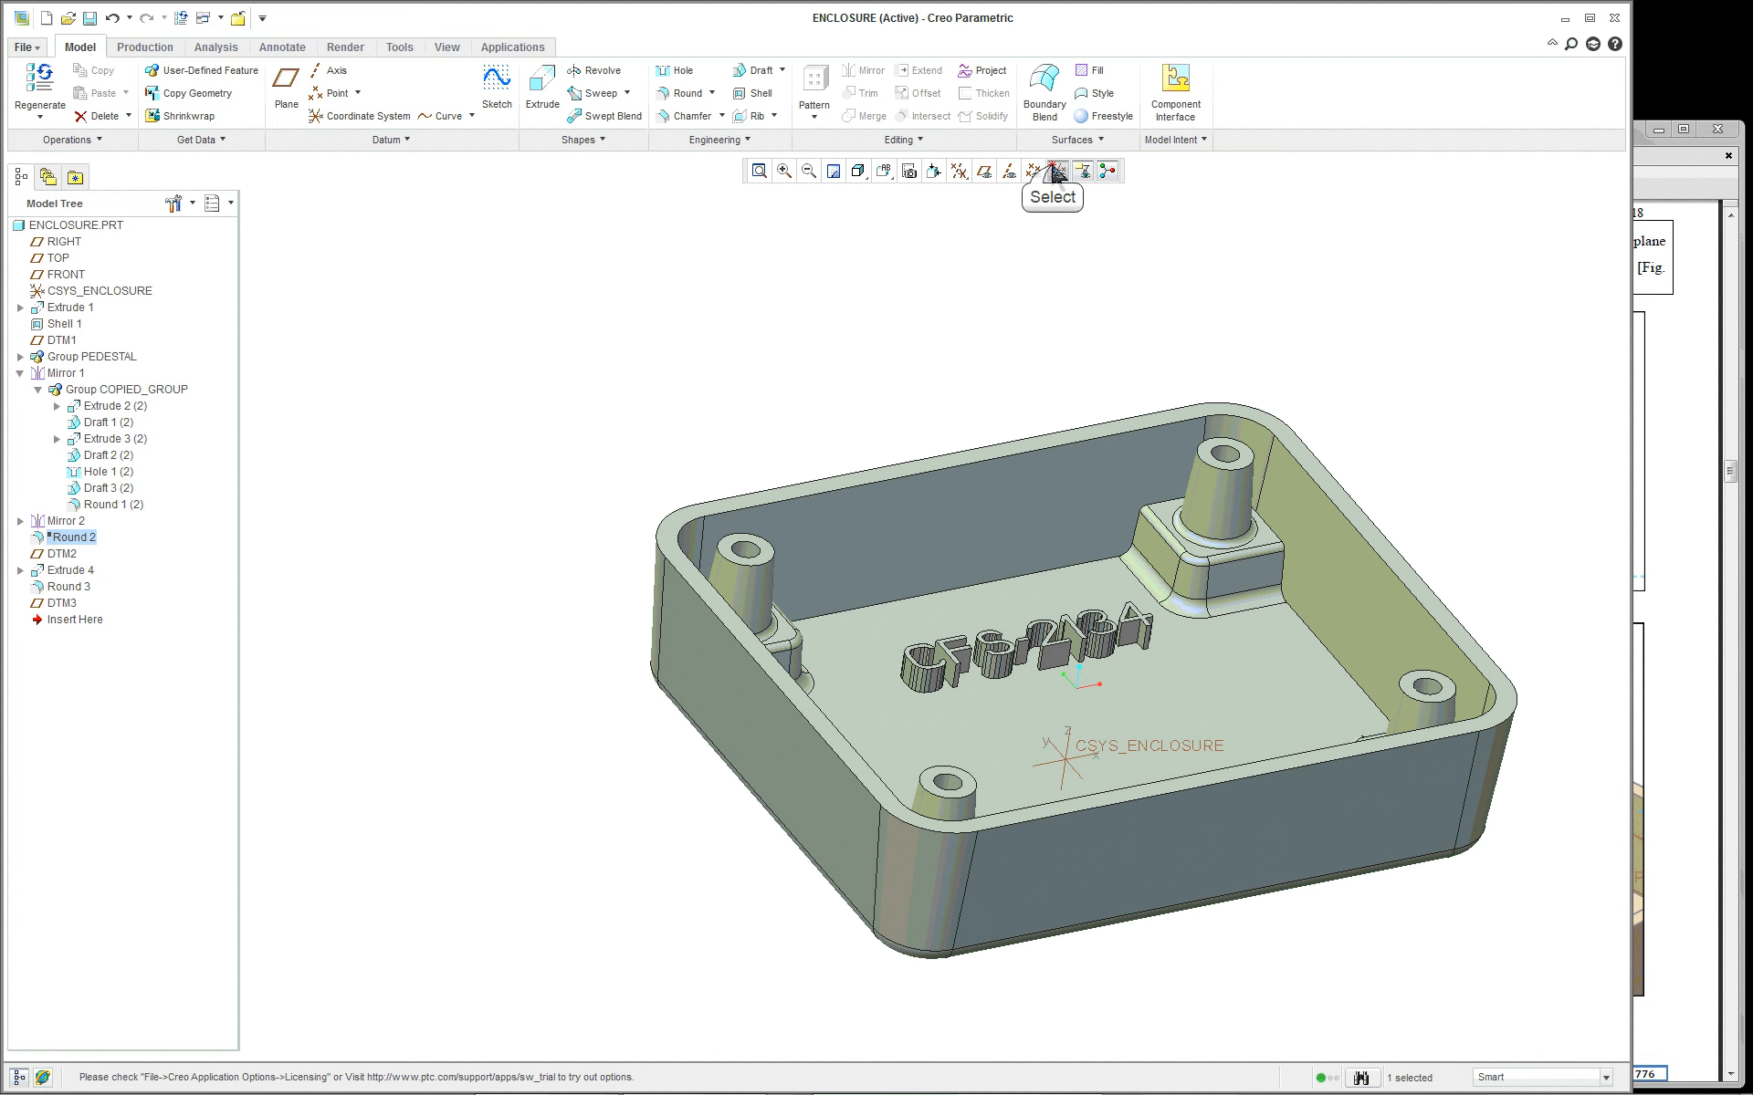
click(1057, 170)
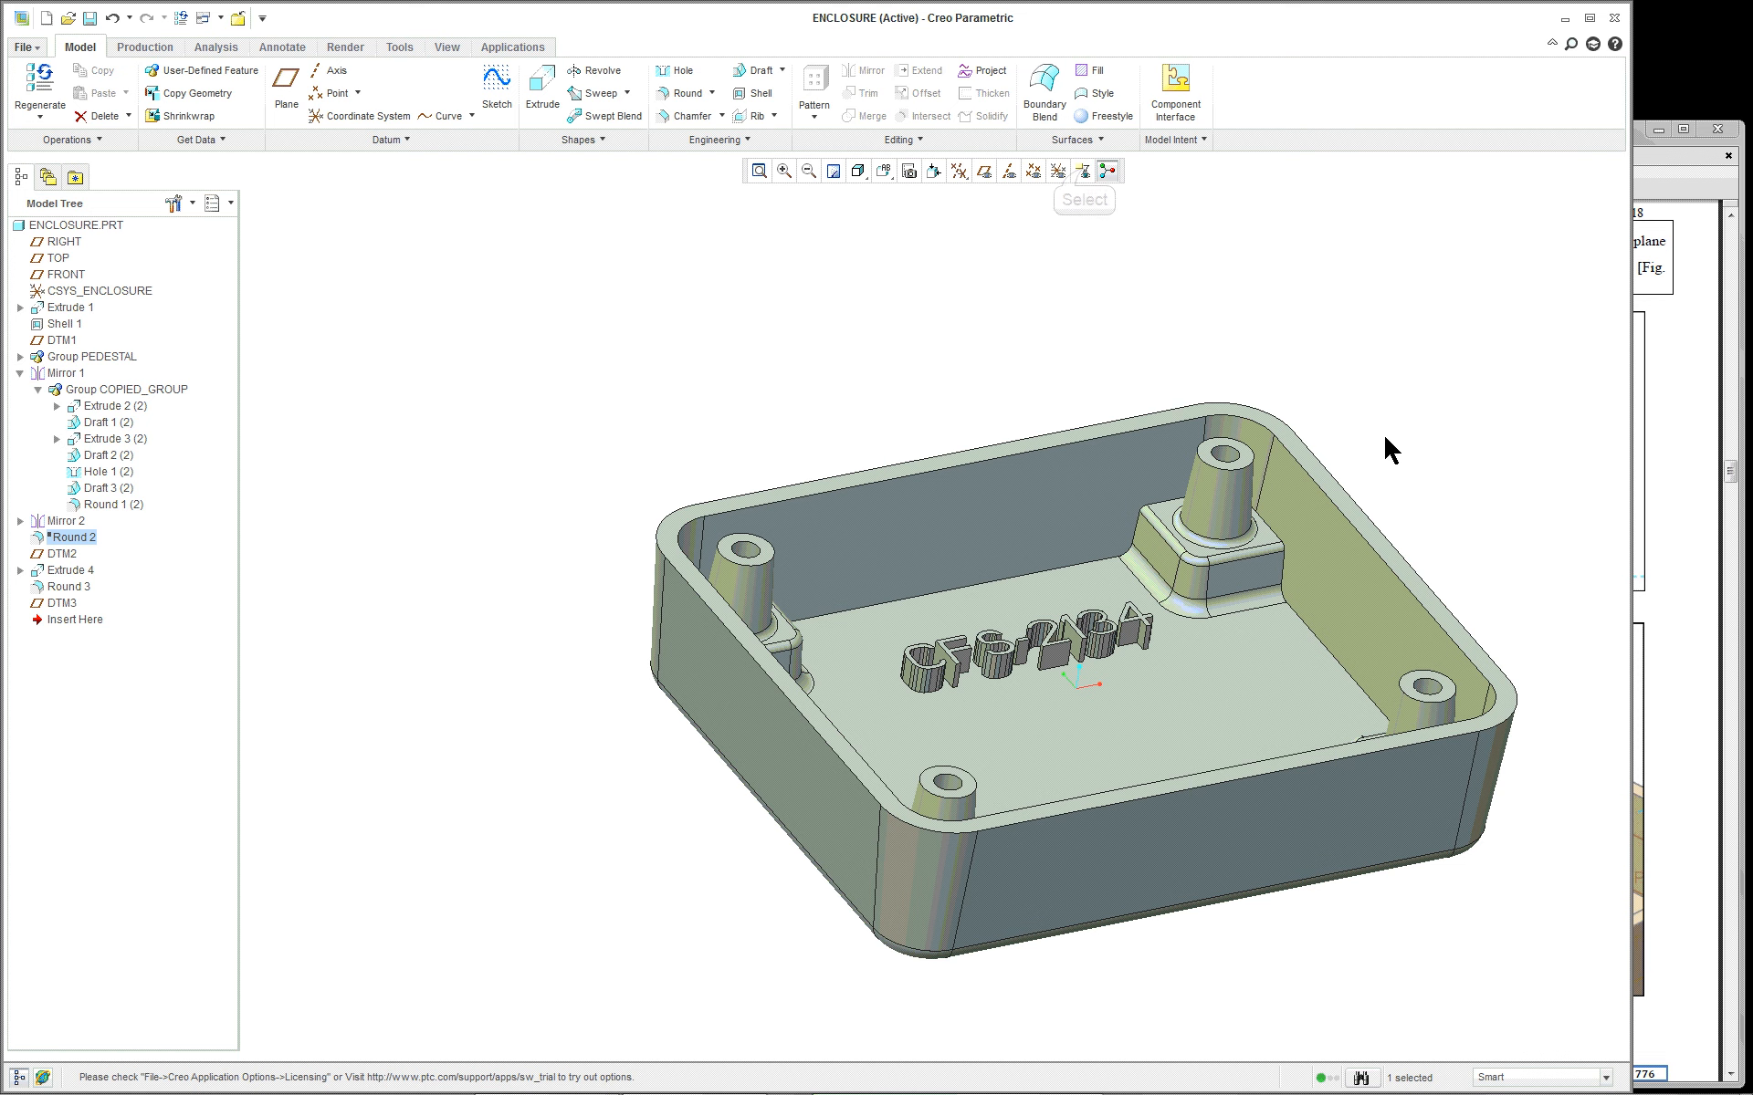
Start a 0.10 round with the top face of the far corner pedestal block as its first reference surface
scroll(1384, 439, up, 4)
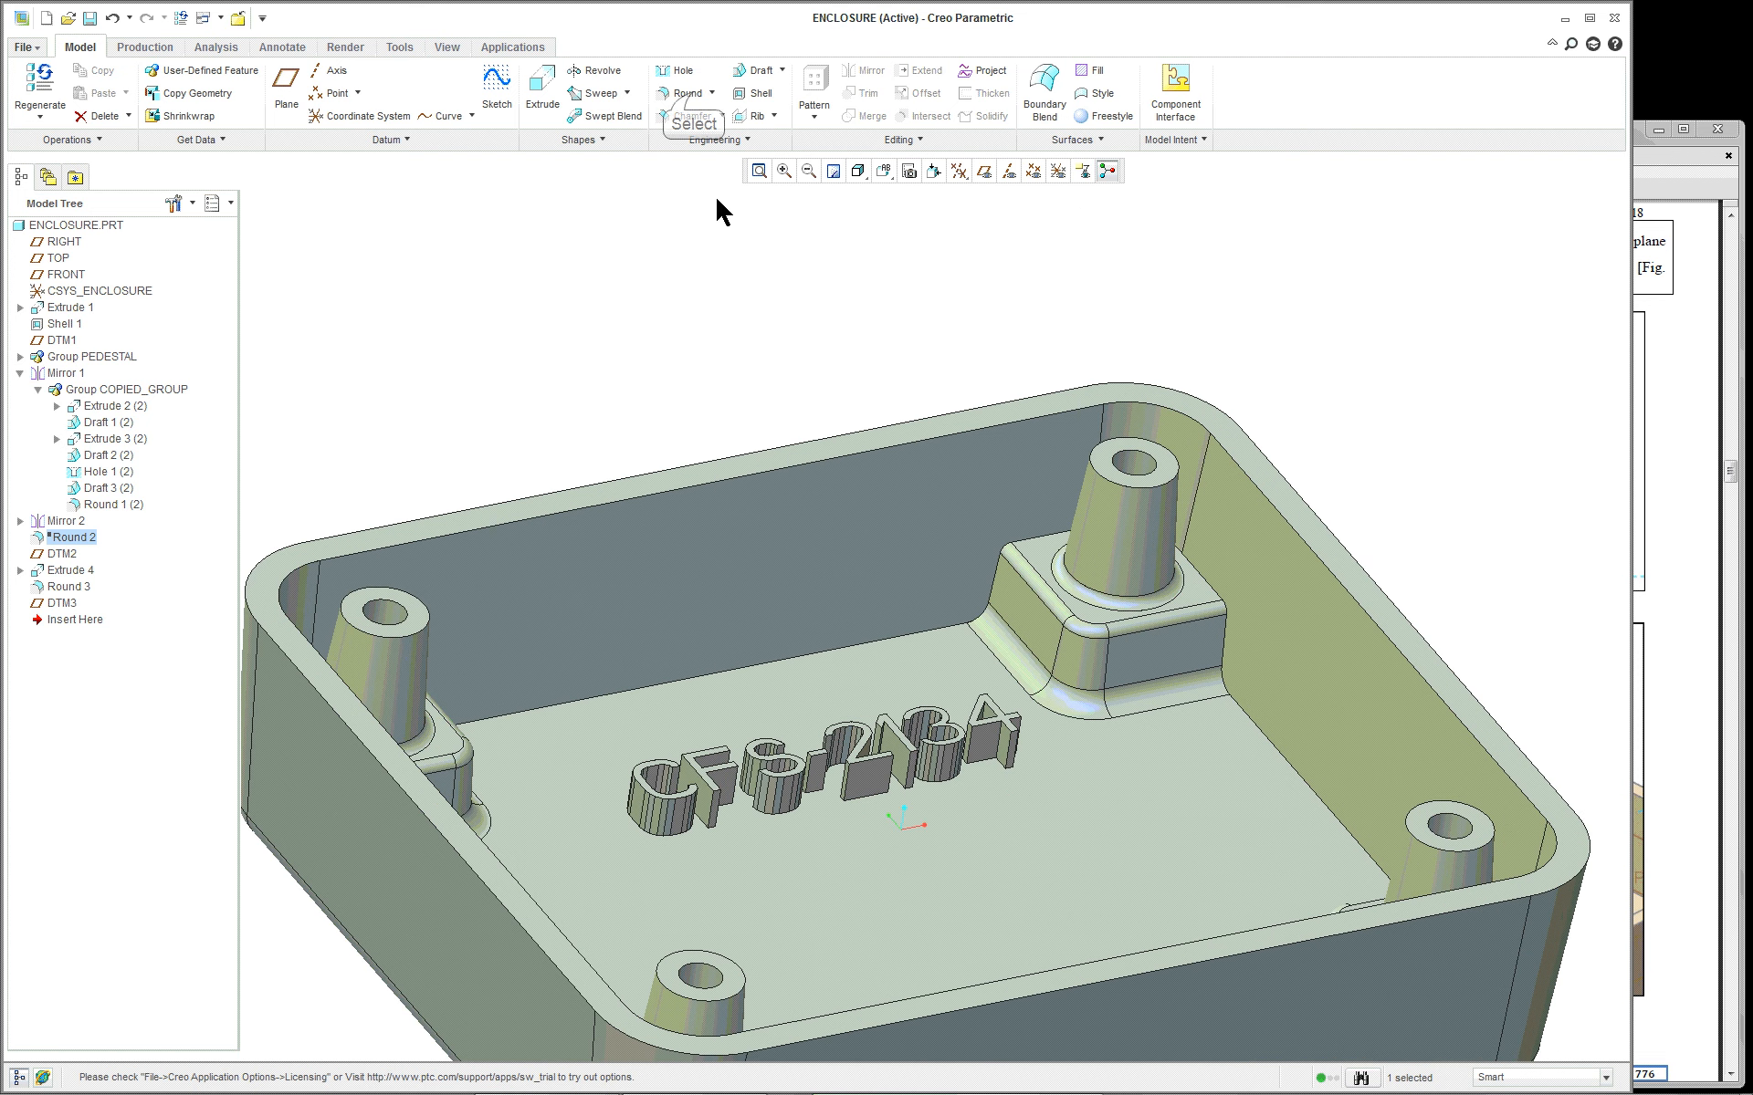
click(686, 93)
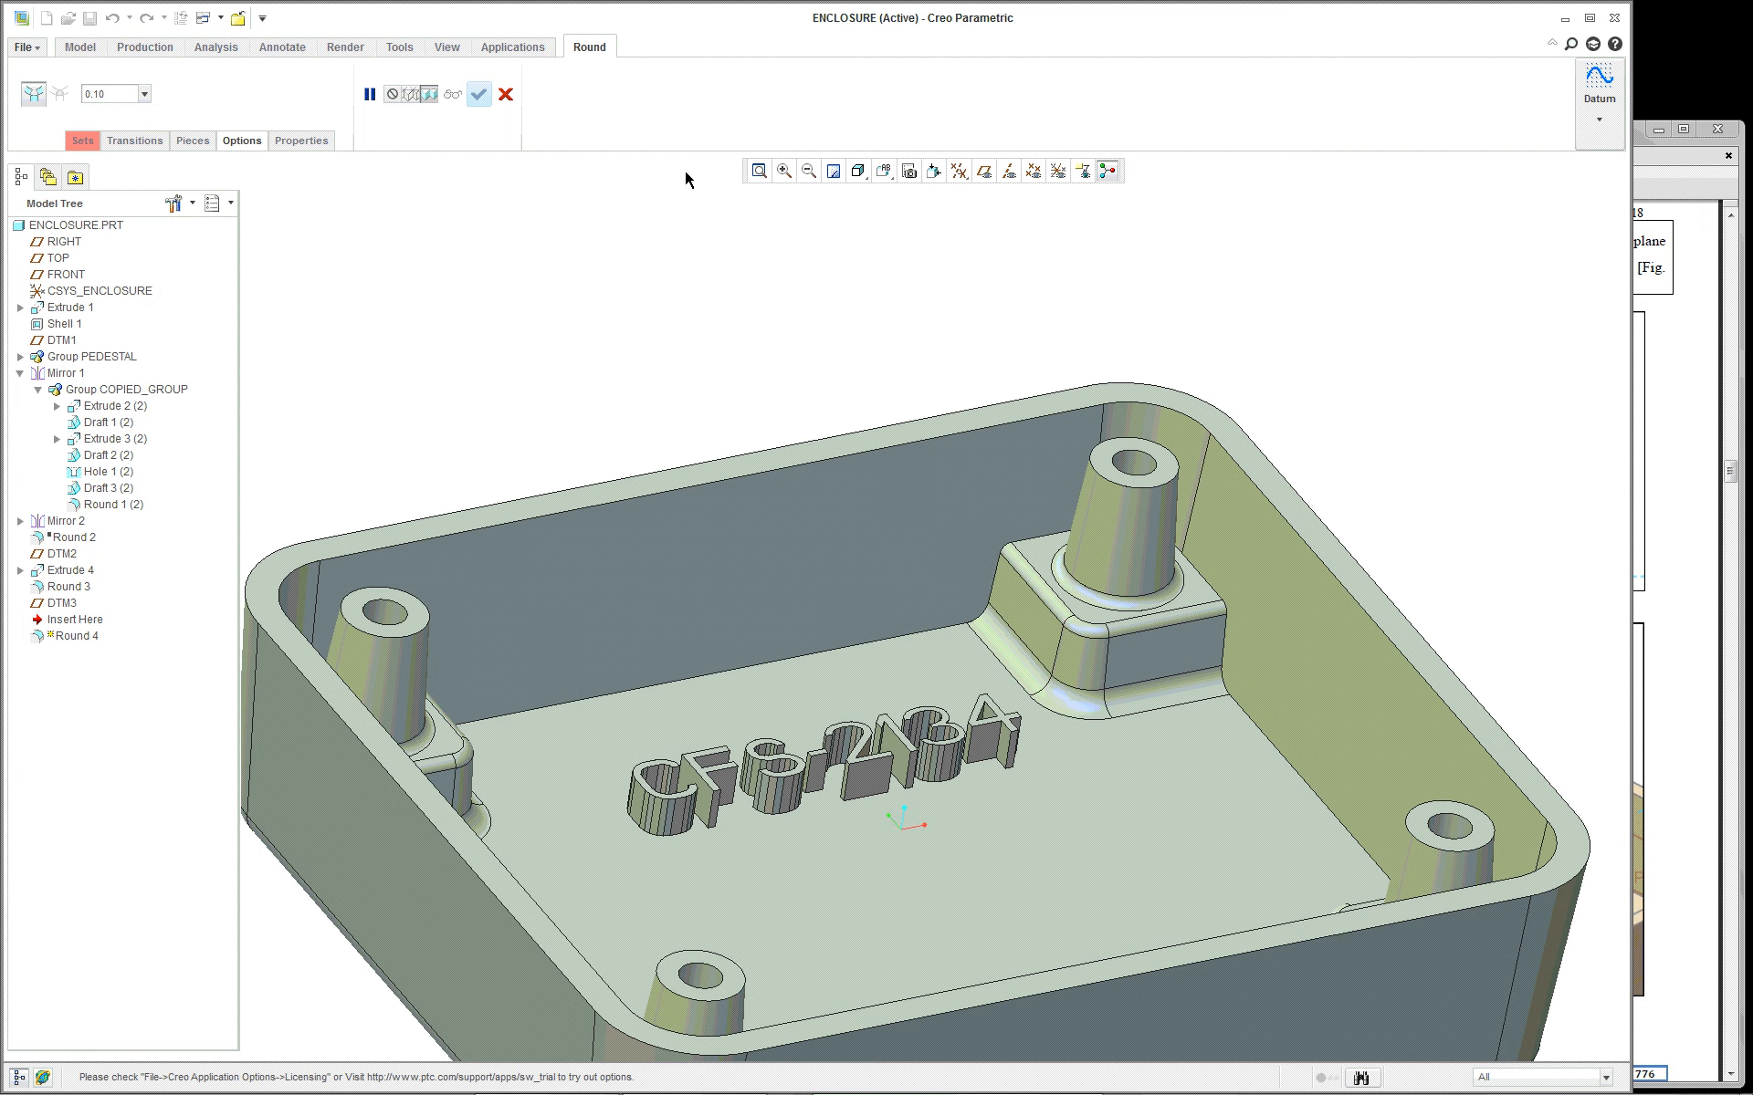
scroll(1431, 547, up, 3)
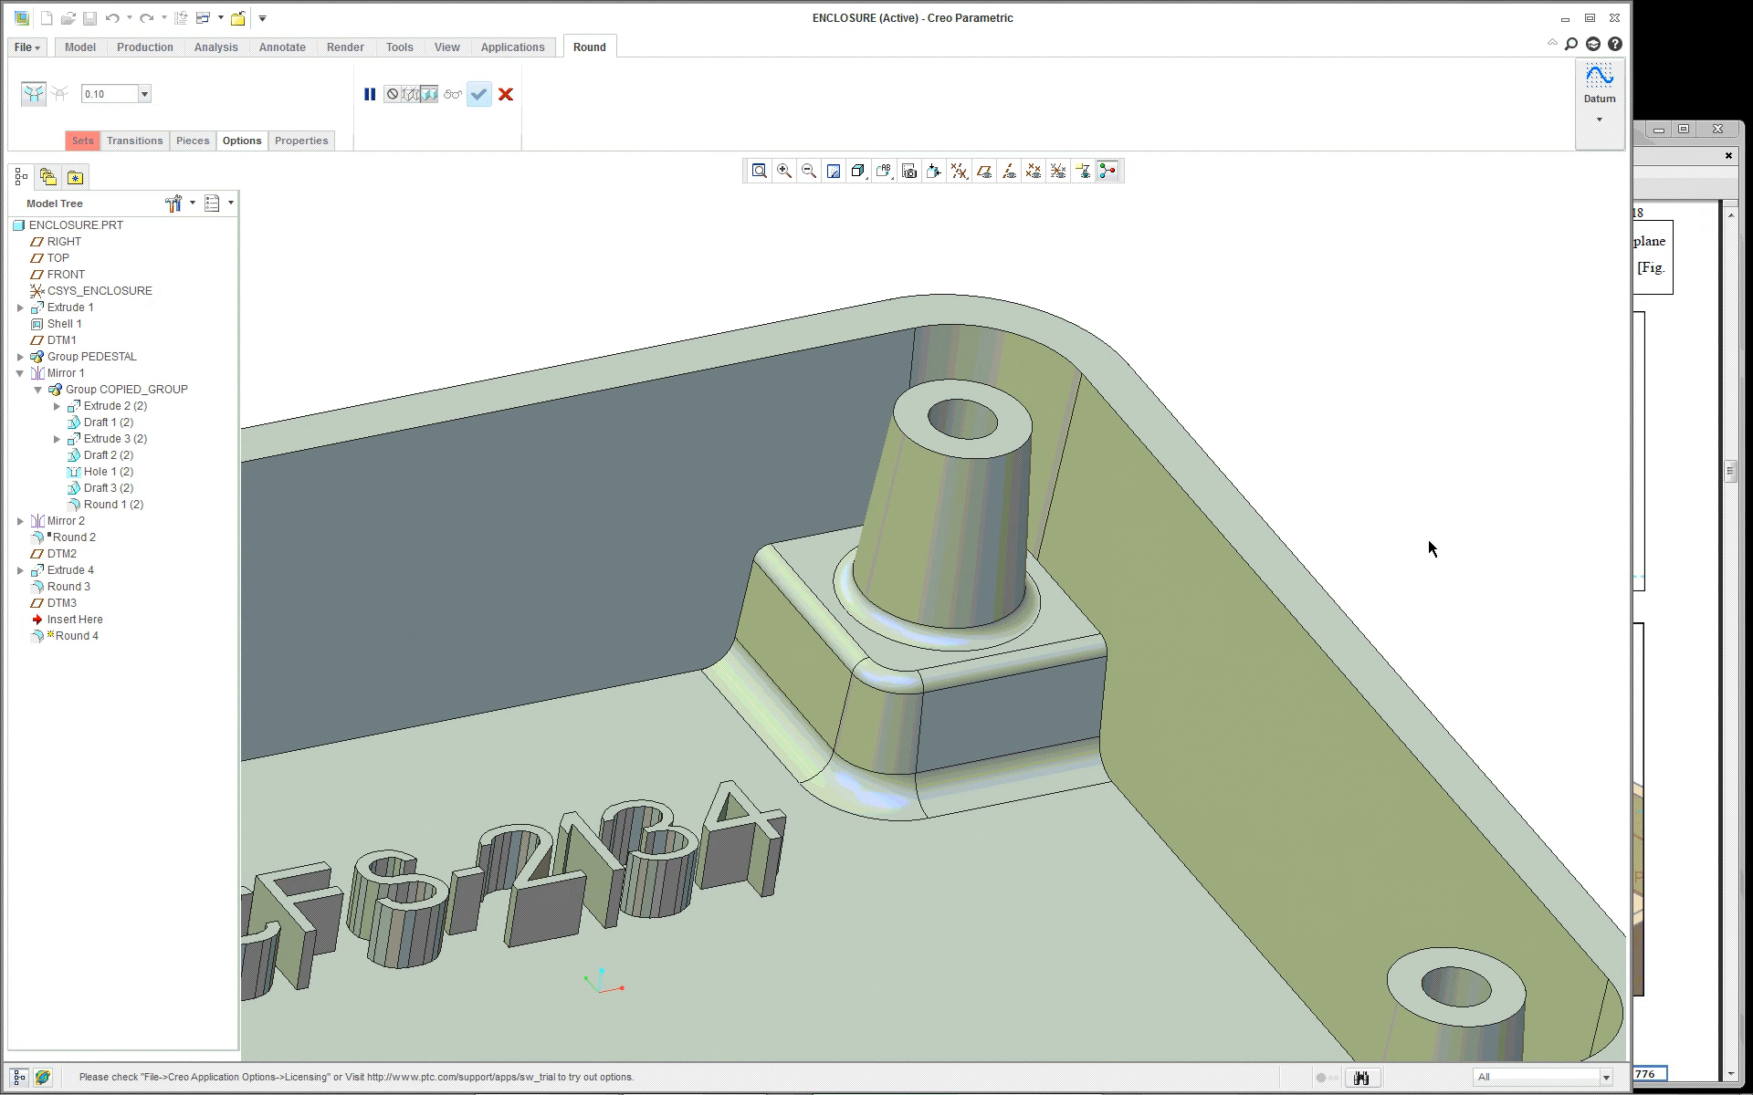
click(815, 573)
scroll(744, 552, up, 3)
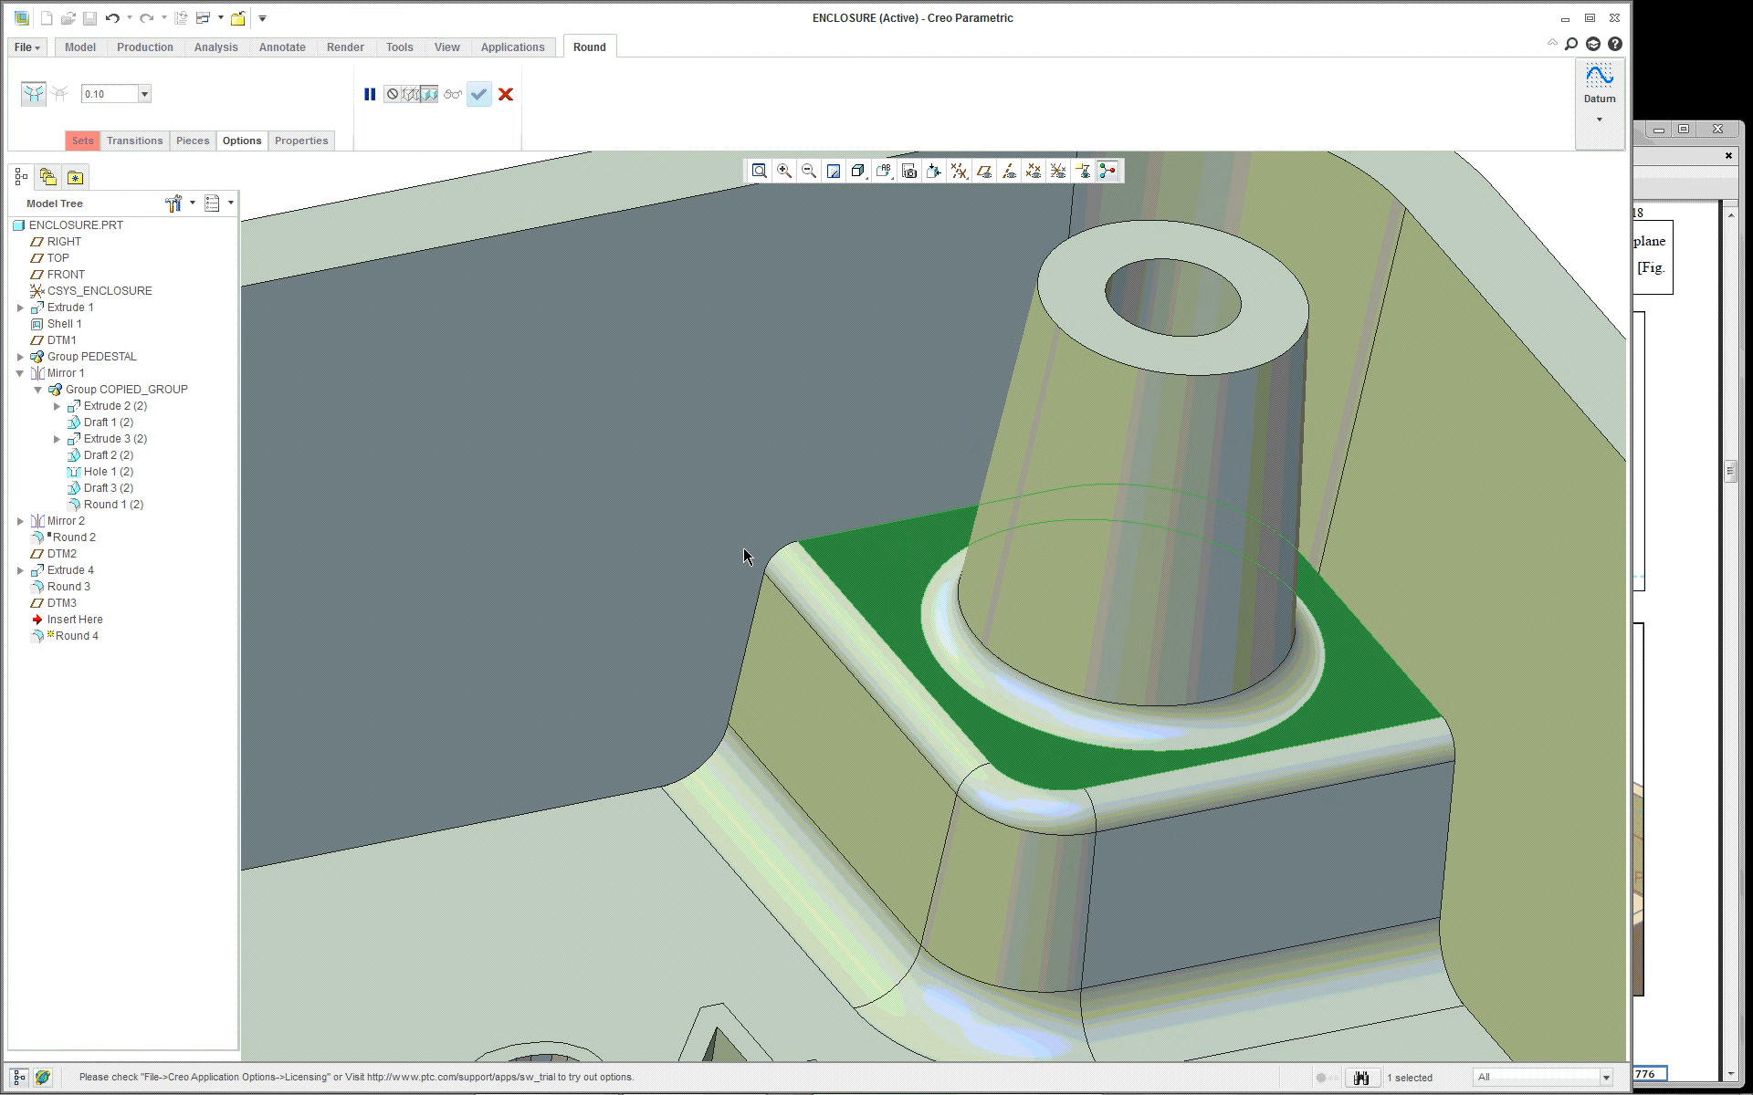
scroll(753, 566, down, 3)
scroll(765, 582, down, 3)
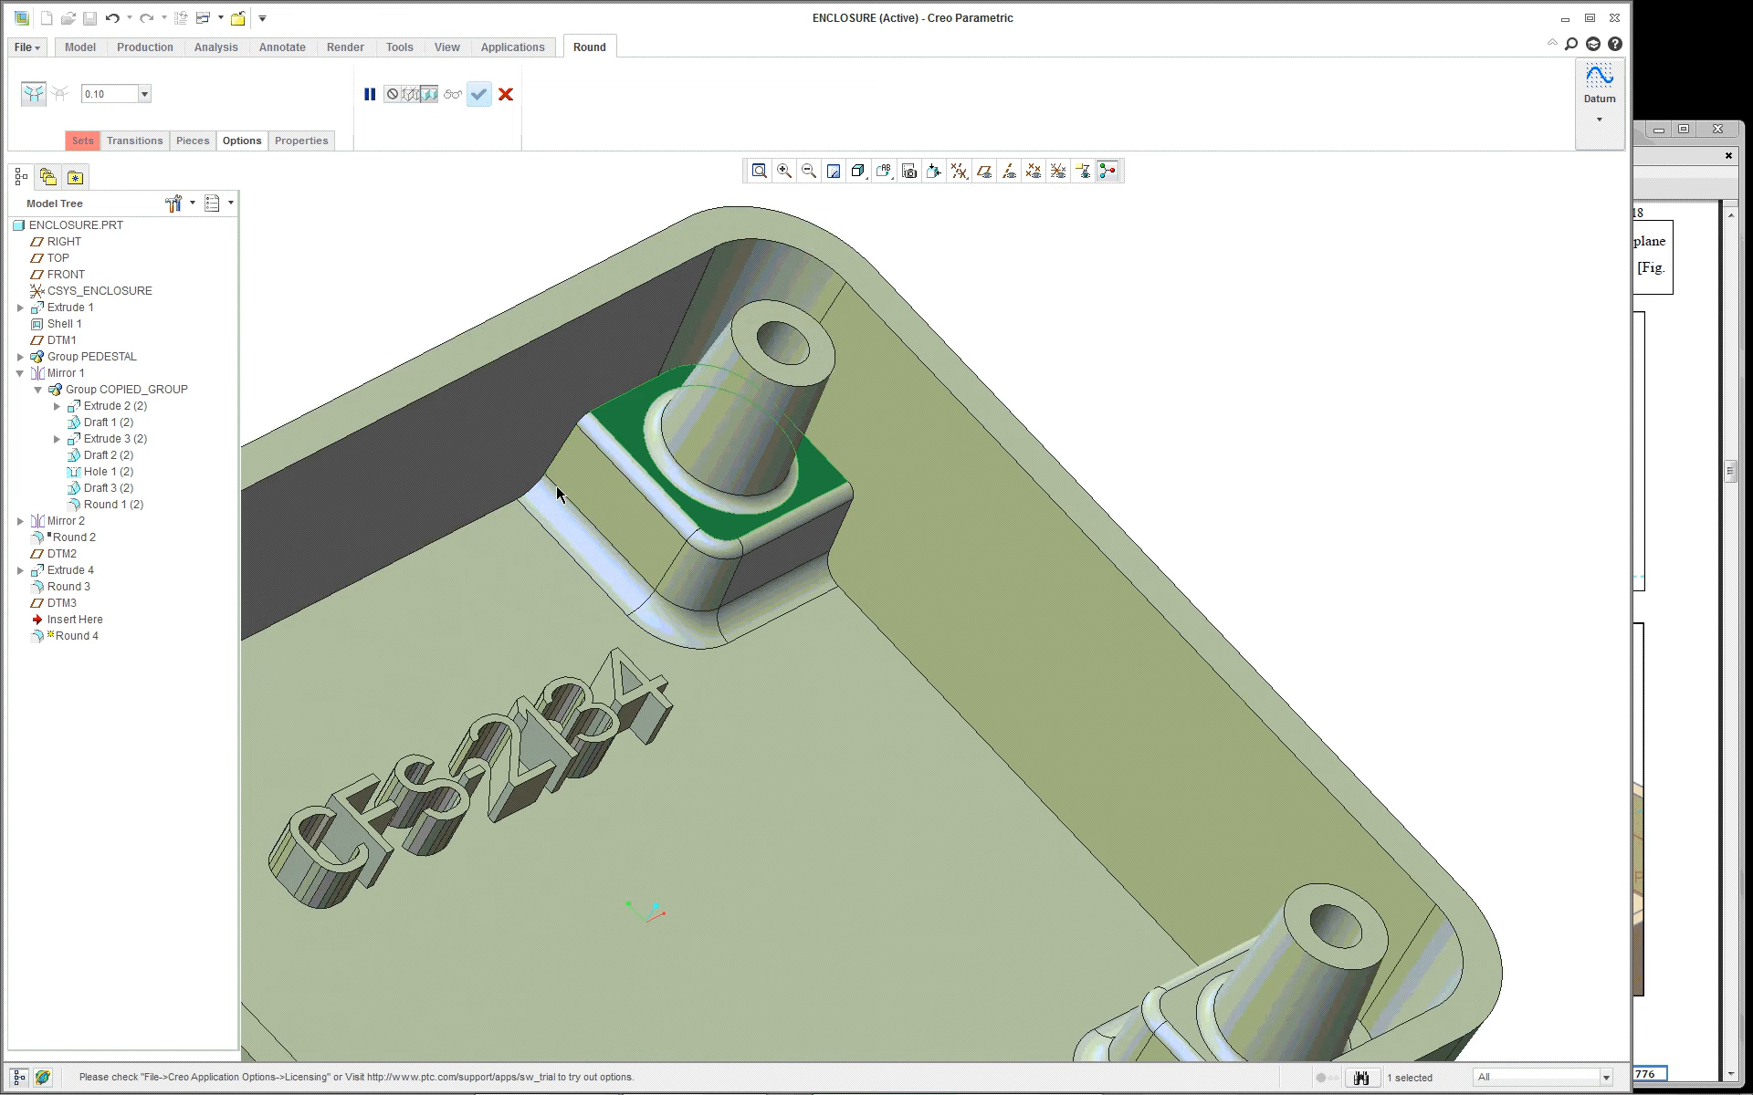
middle_drag(559, 494, 584, 504)
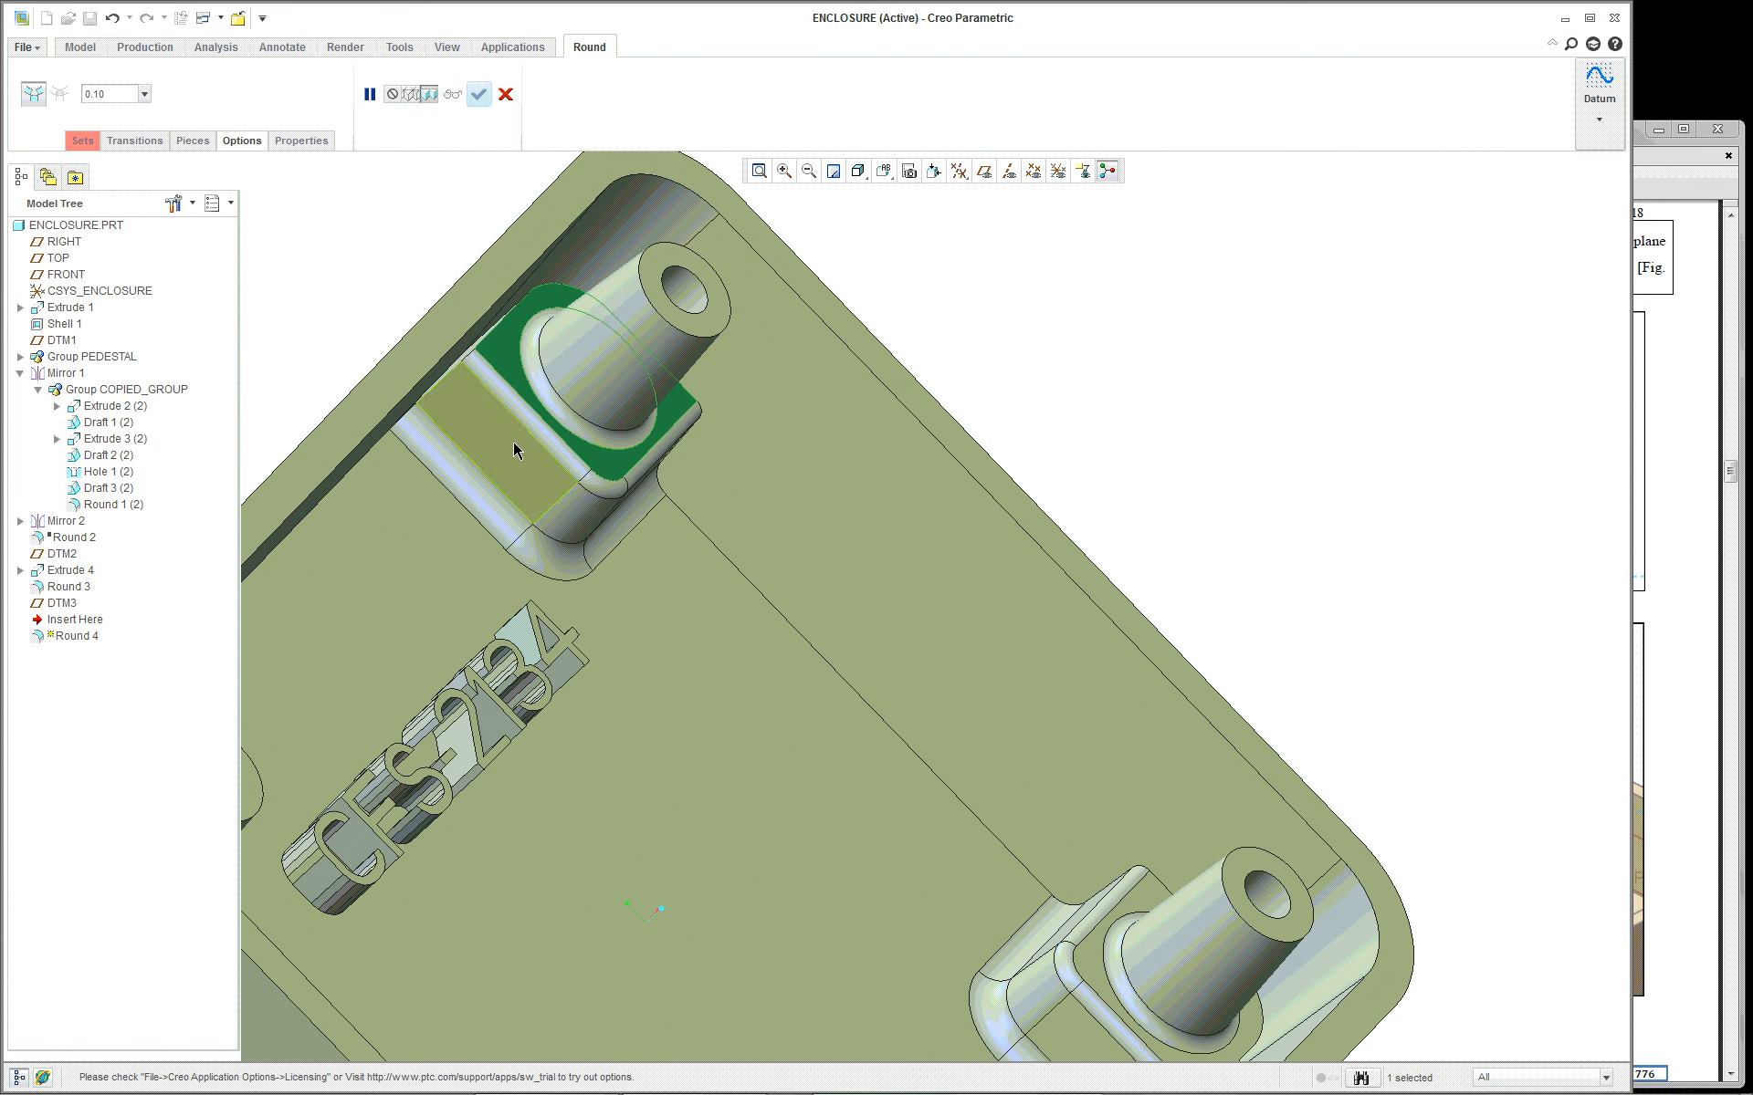
scroll(456, 402, up, 5)
scroll(669, 485, down, 3)
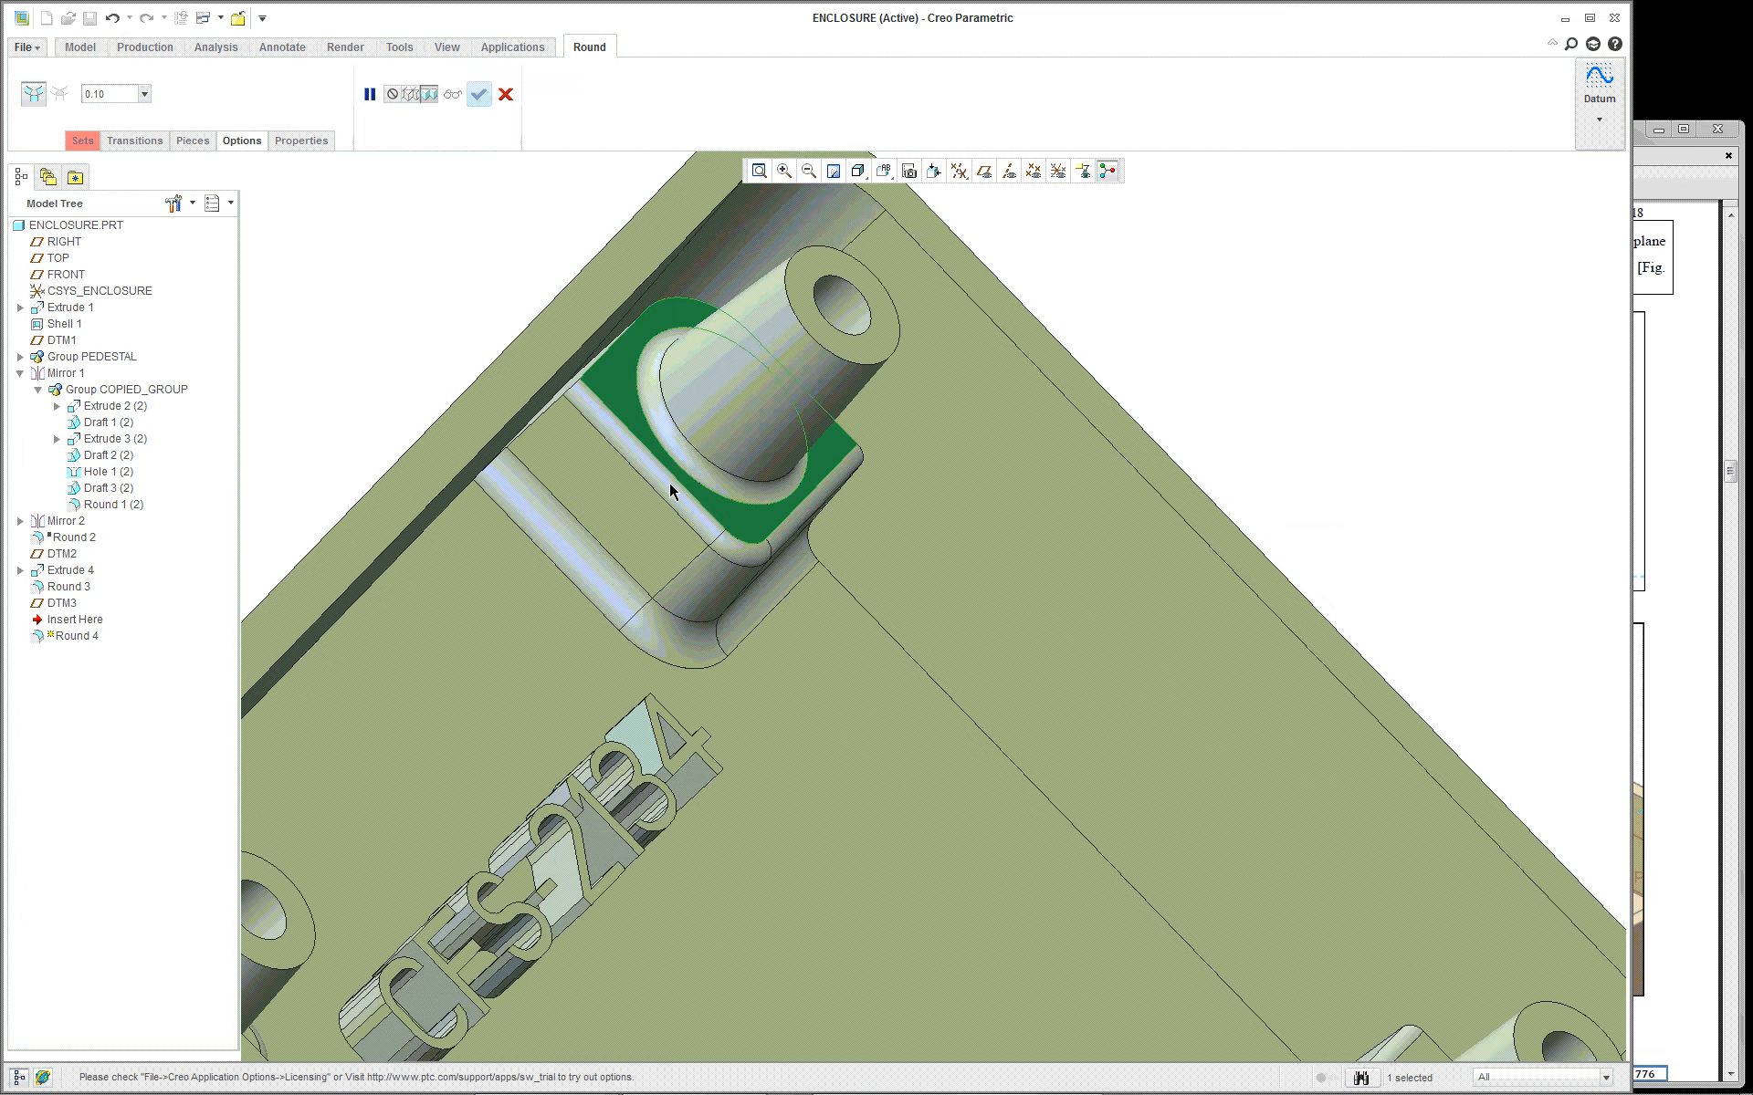
middle_drag(669, 485, 653, 446)
scroll(735, 446, up, 5)
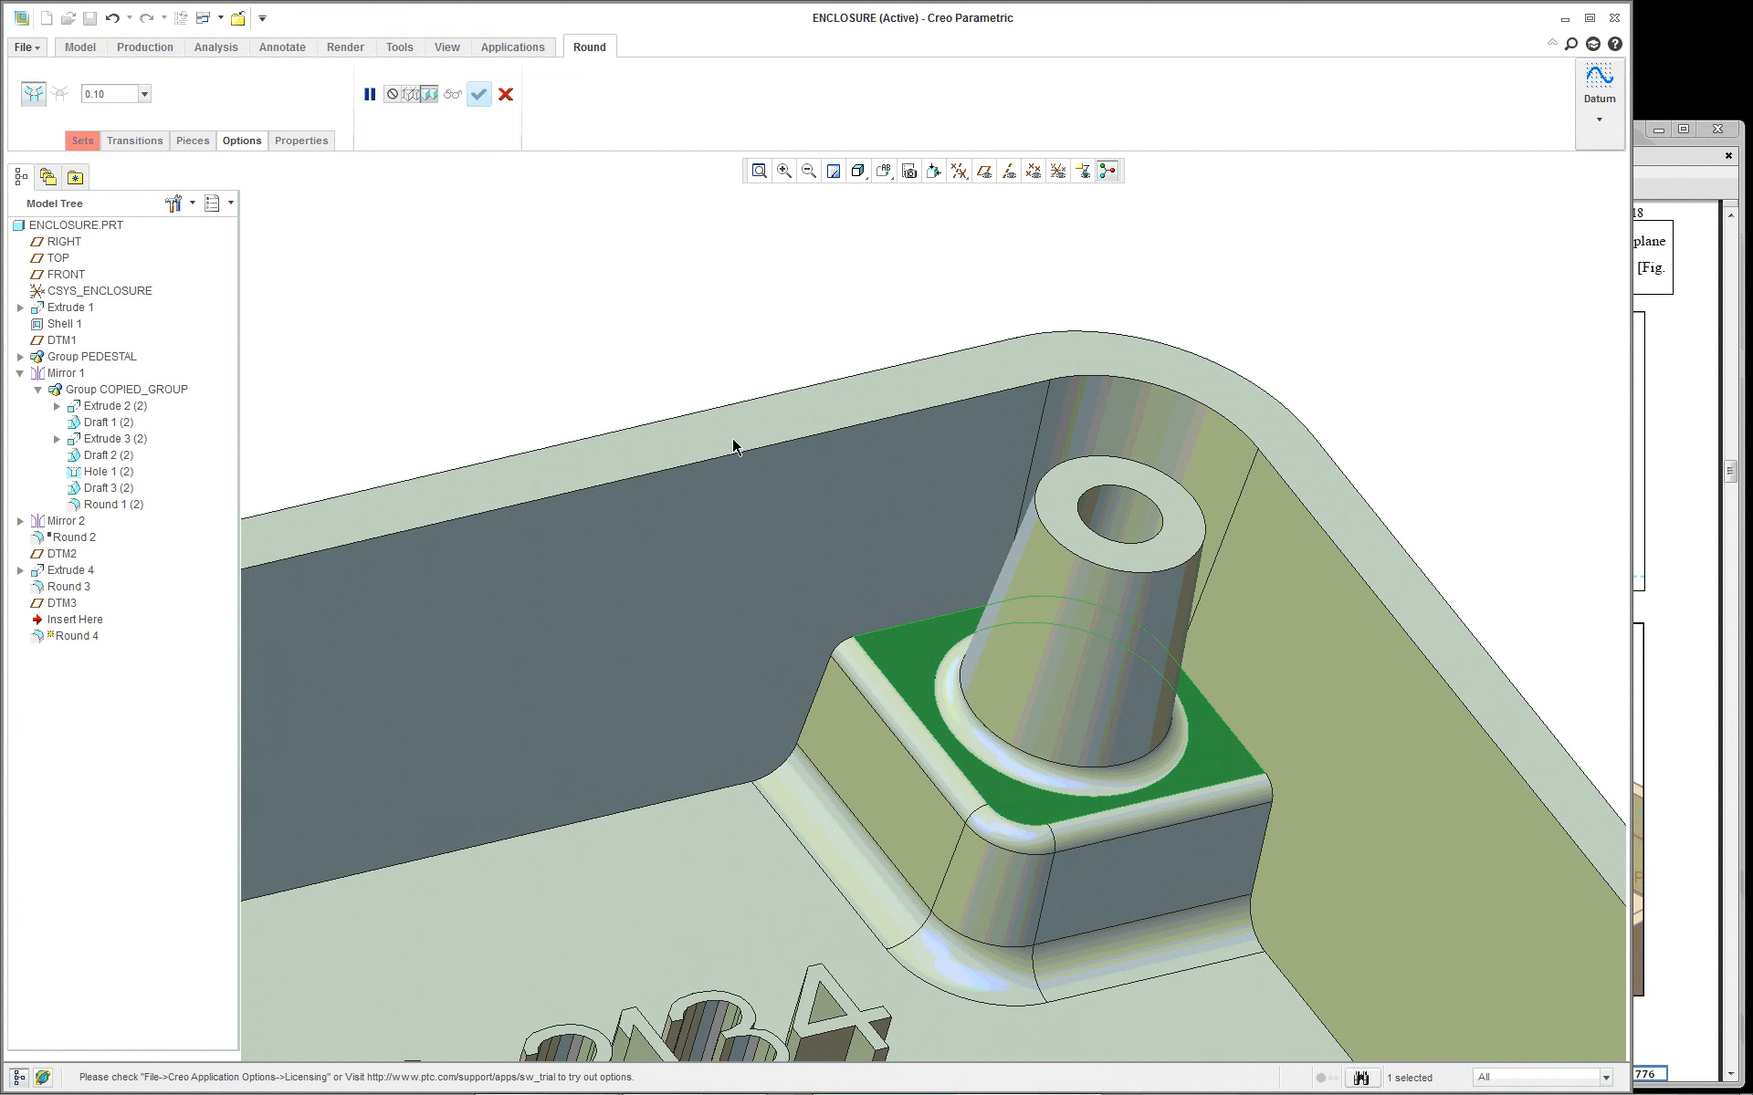
Try the enclosure's inner wall as the round's second reference surface, inspect the preview along the interior, and cancel the round
click(855, 538)
scroll(858, 543, down, 5)
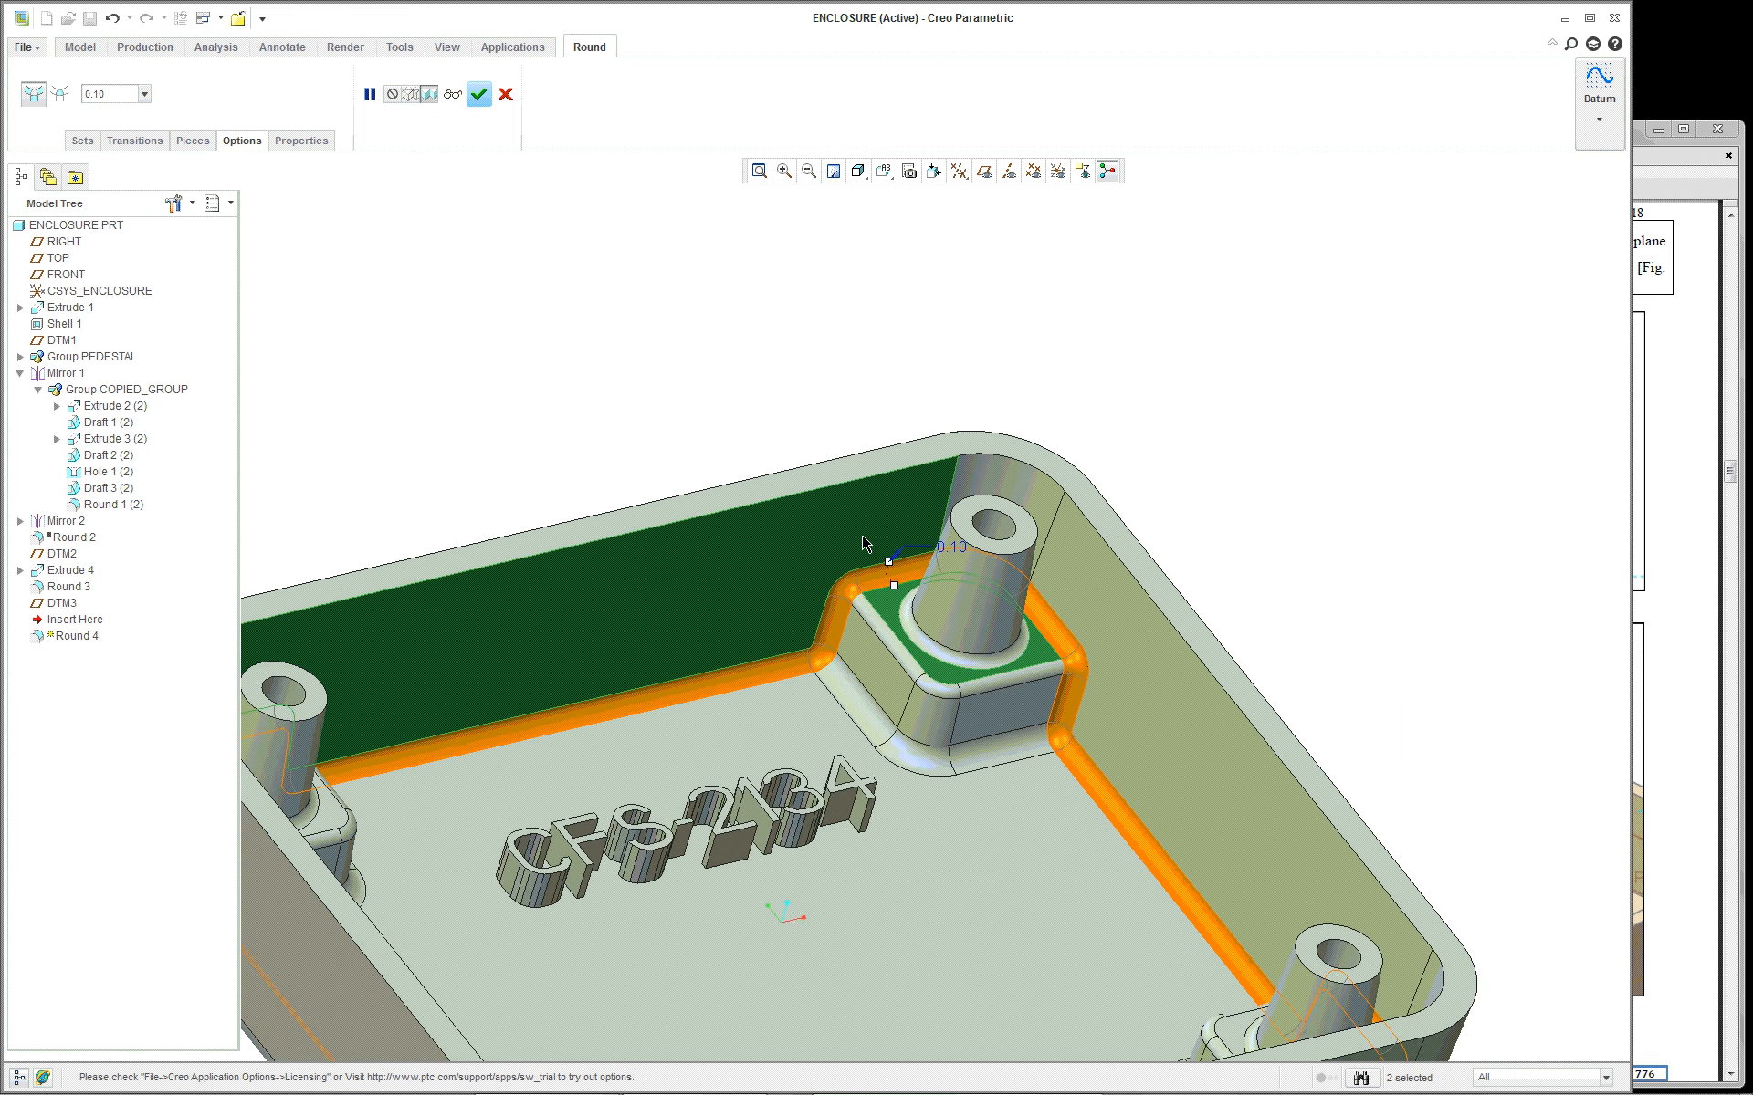
middle_drag(879, 564, 829, 578)
scroll(829, 577, up, 2)
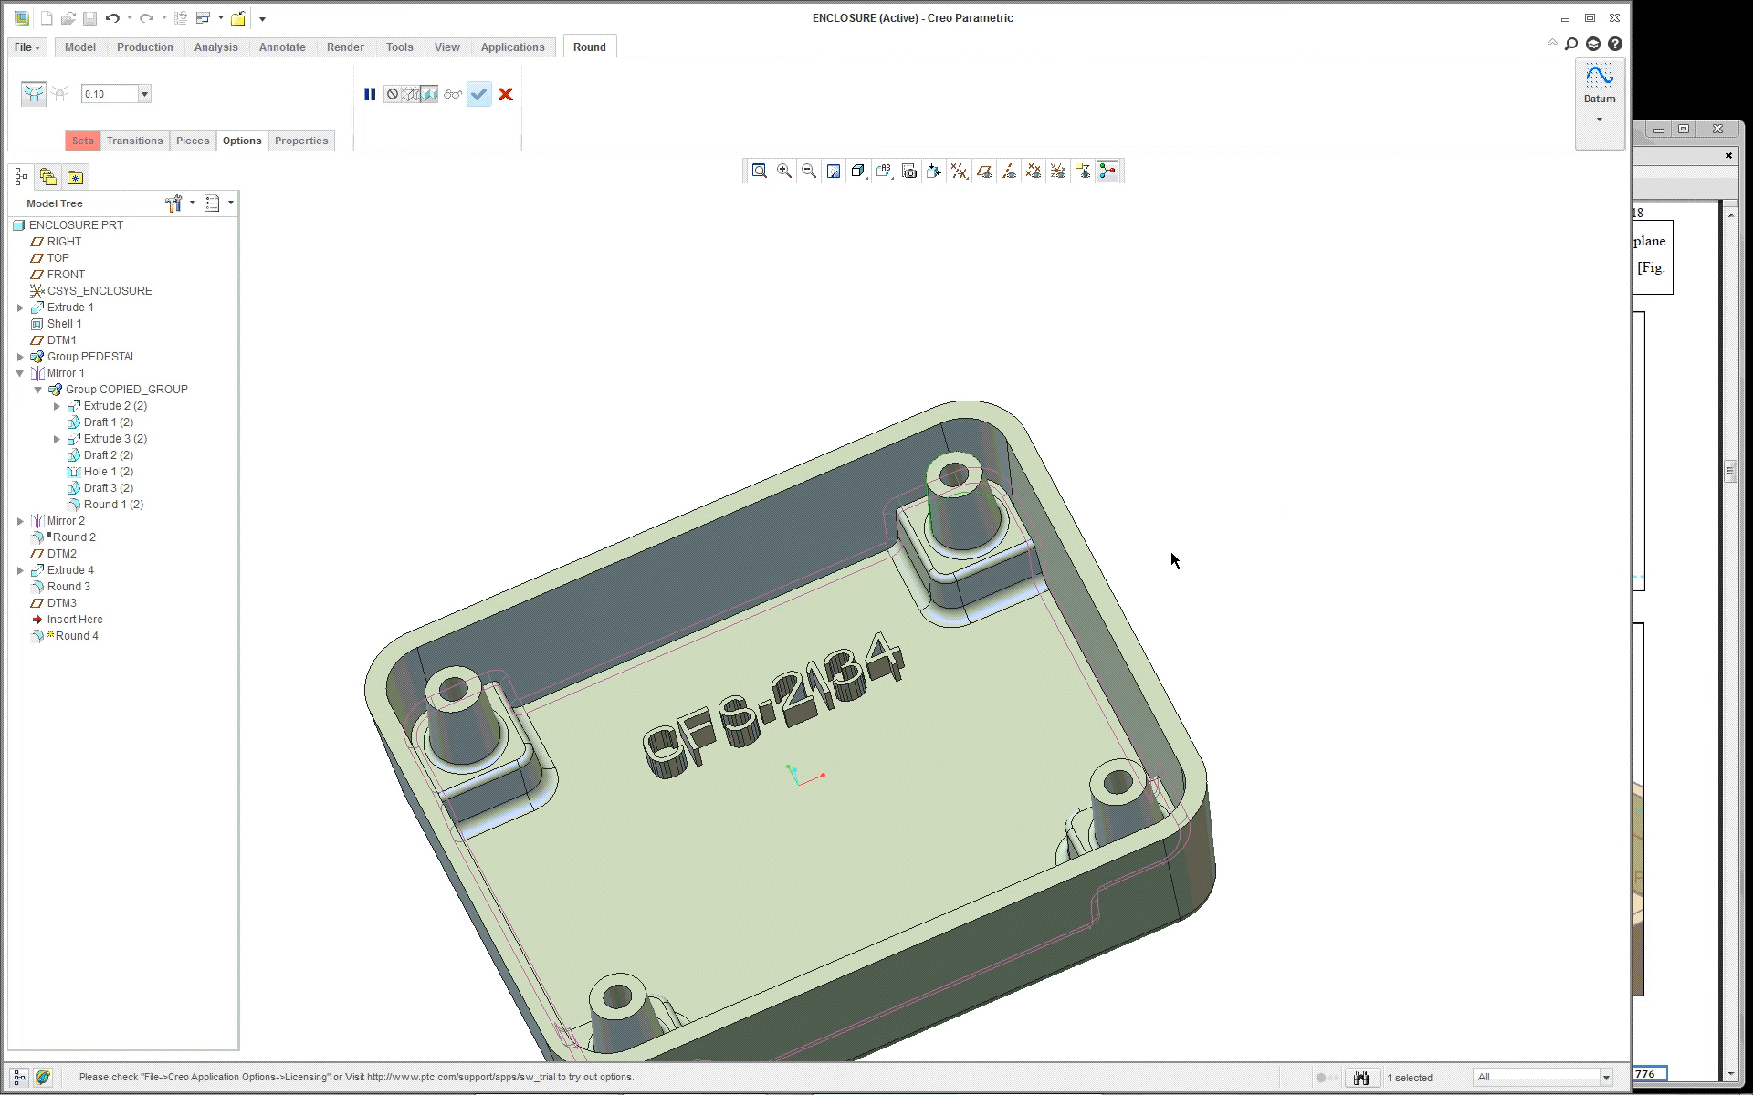
key(ctrl+d)
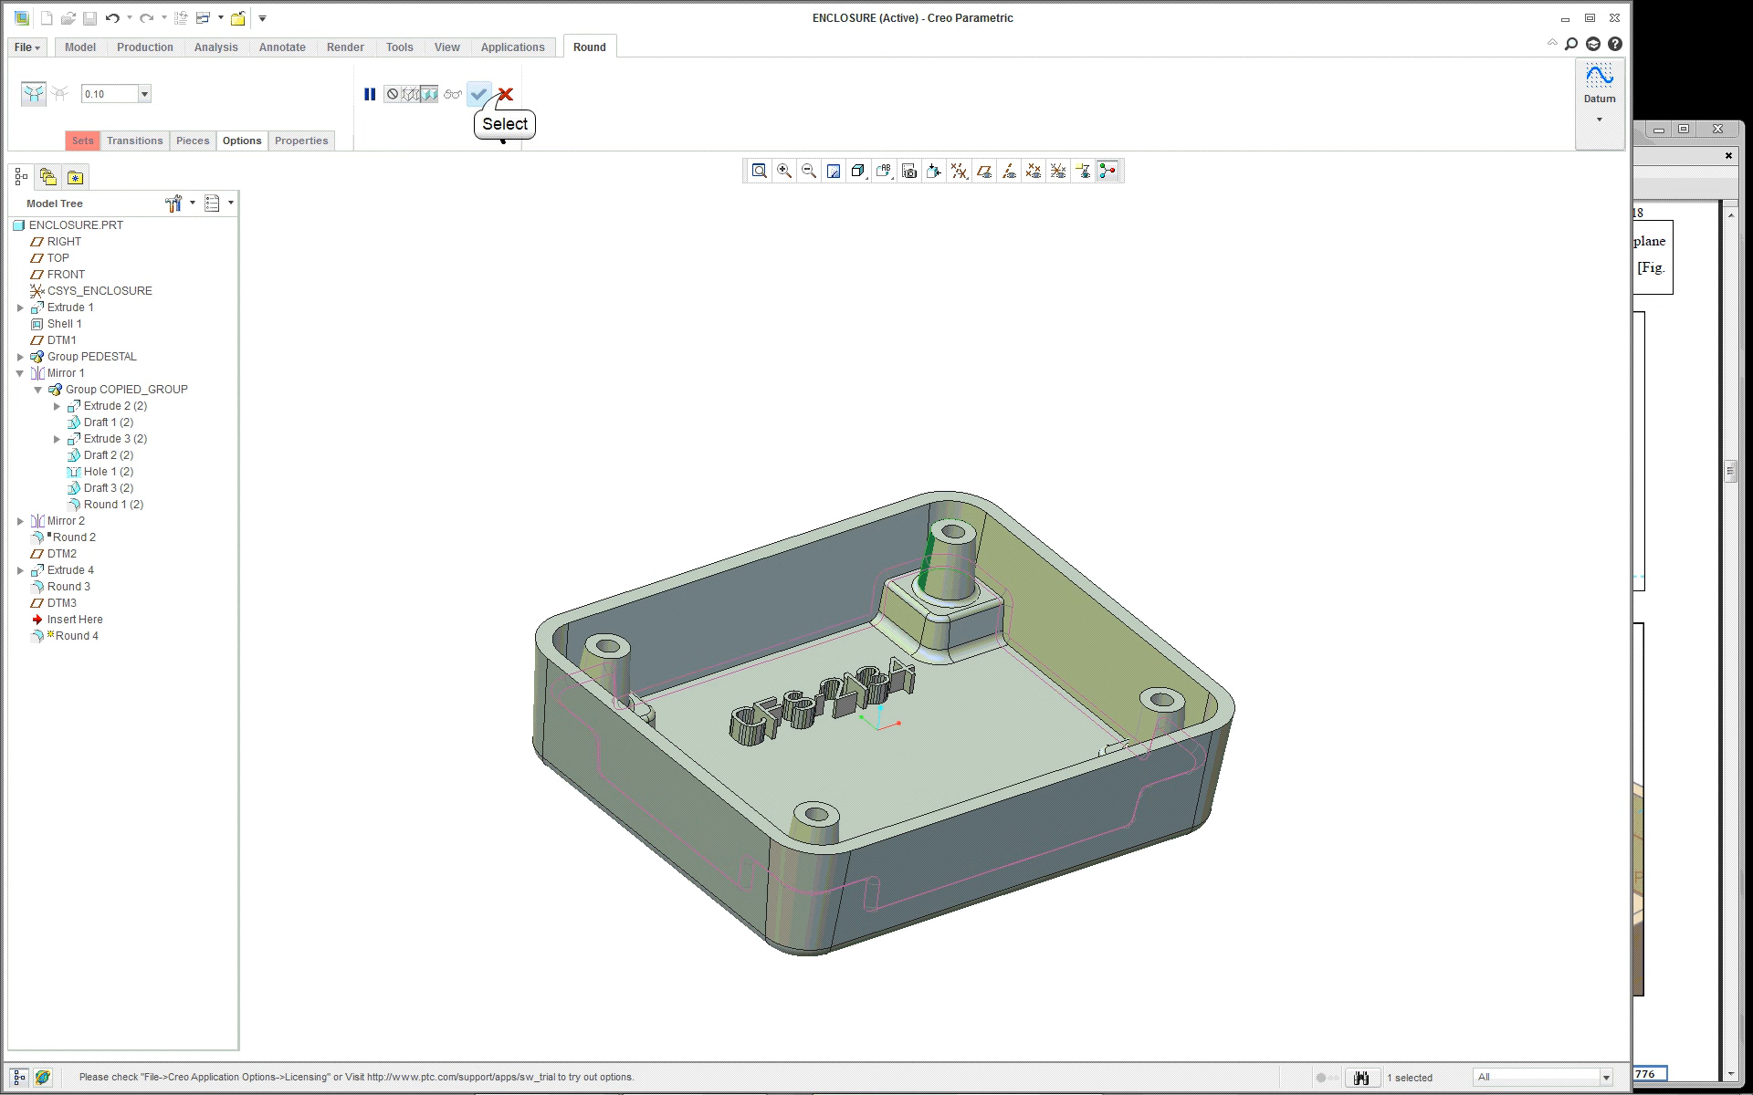
click(504, 95)
click(844, 574)
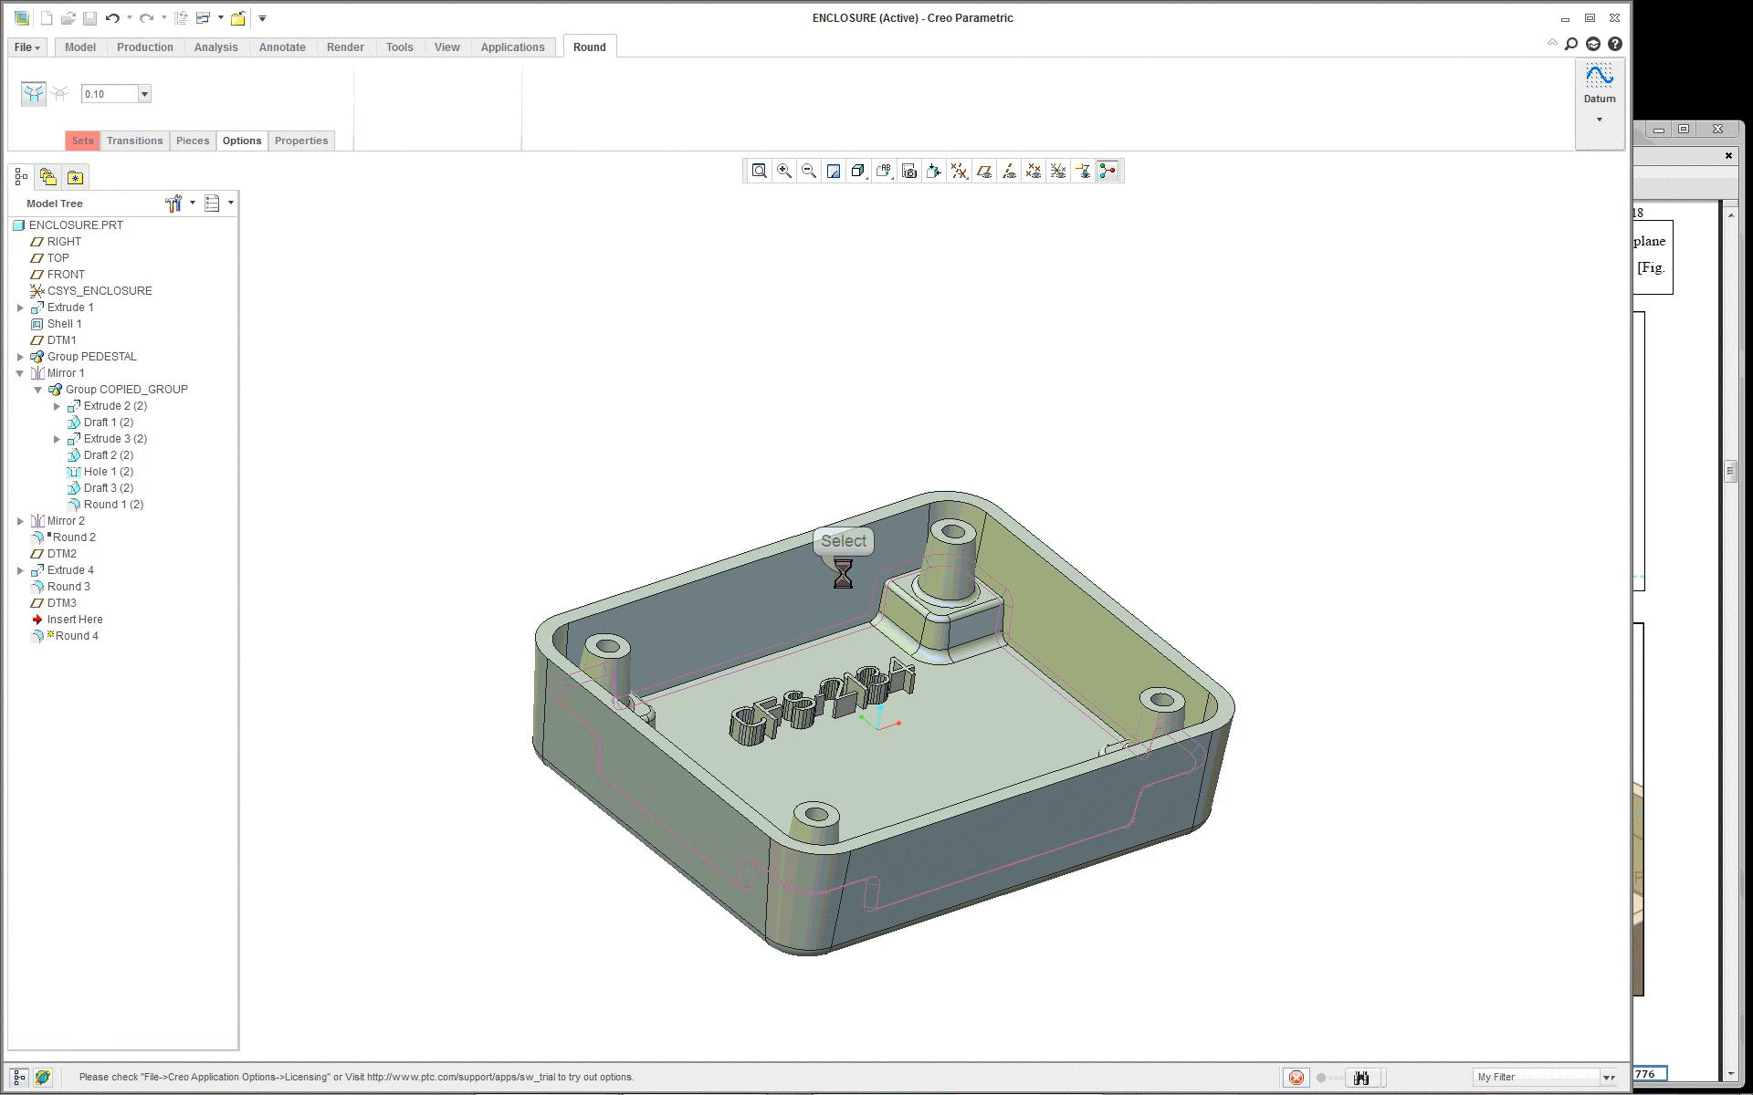
Resume the suppressed Round 2 feature along the enclosure's inner floor edges
click(69, 537)
right_click(68, 538)
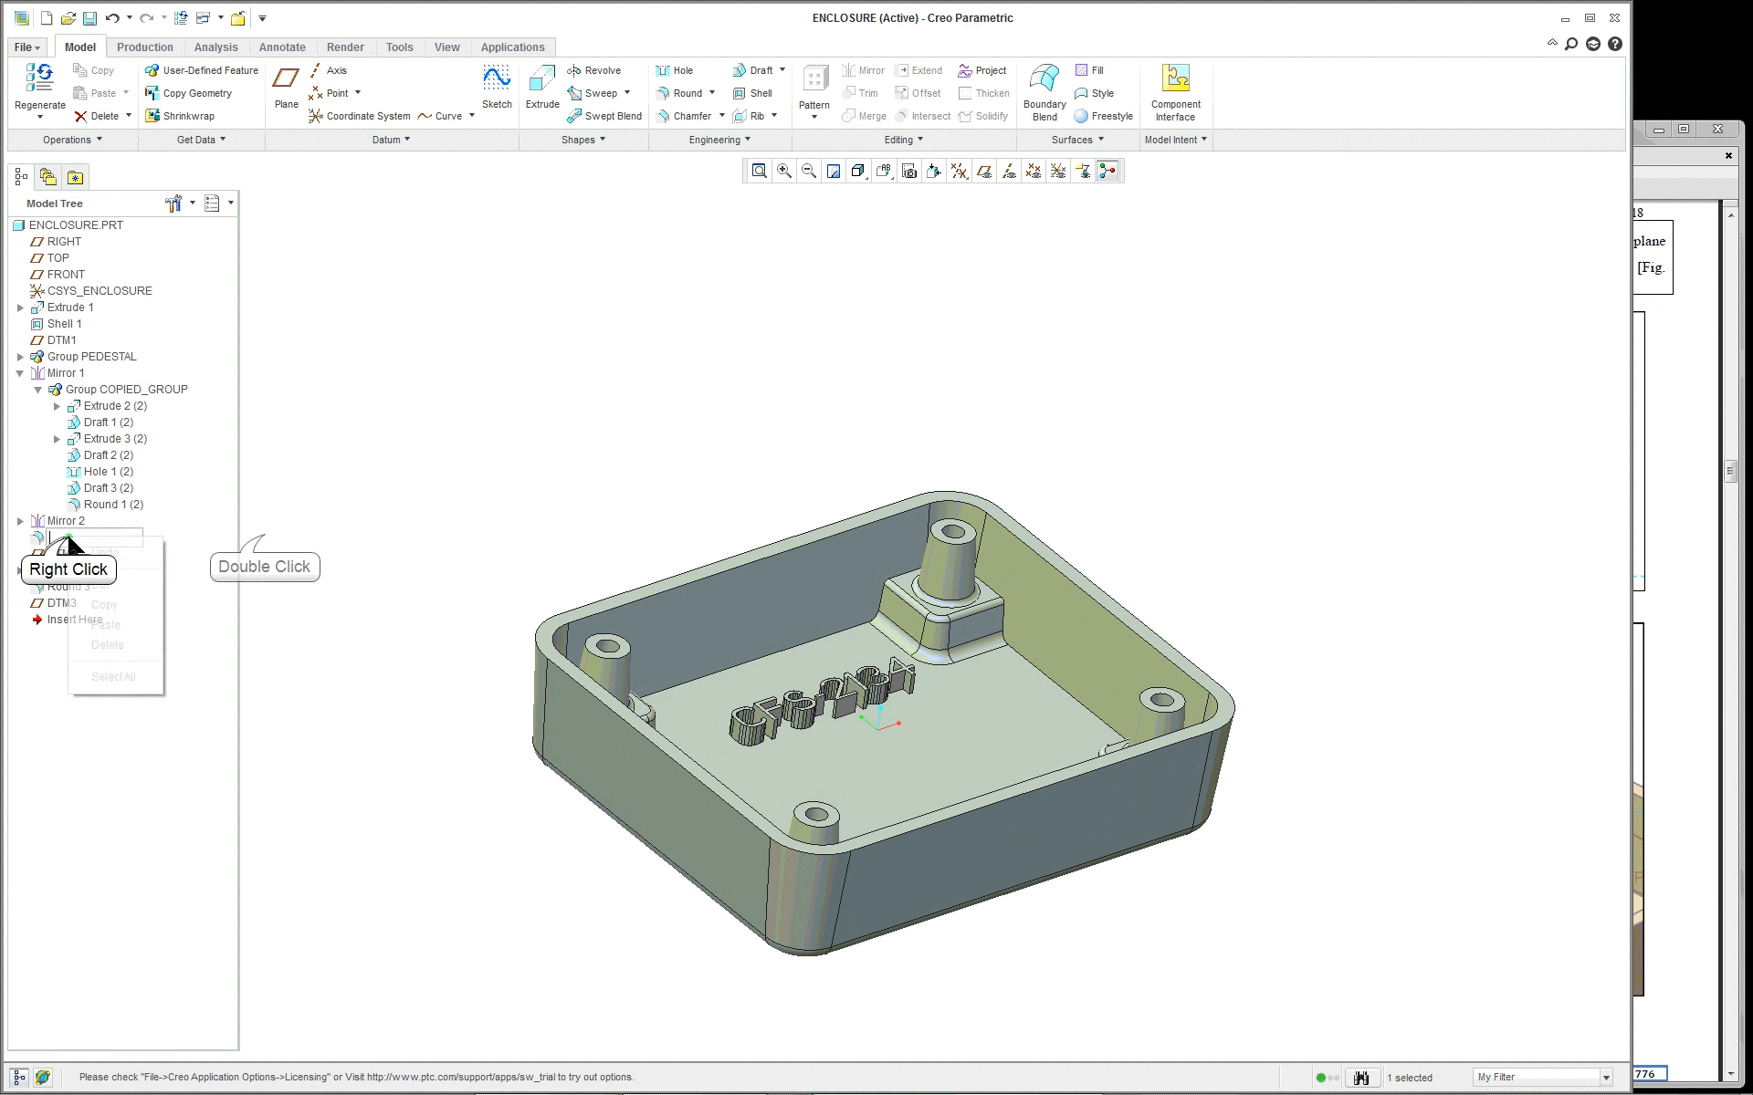
double_click(263, 536)
right_click(84, 535)
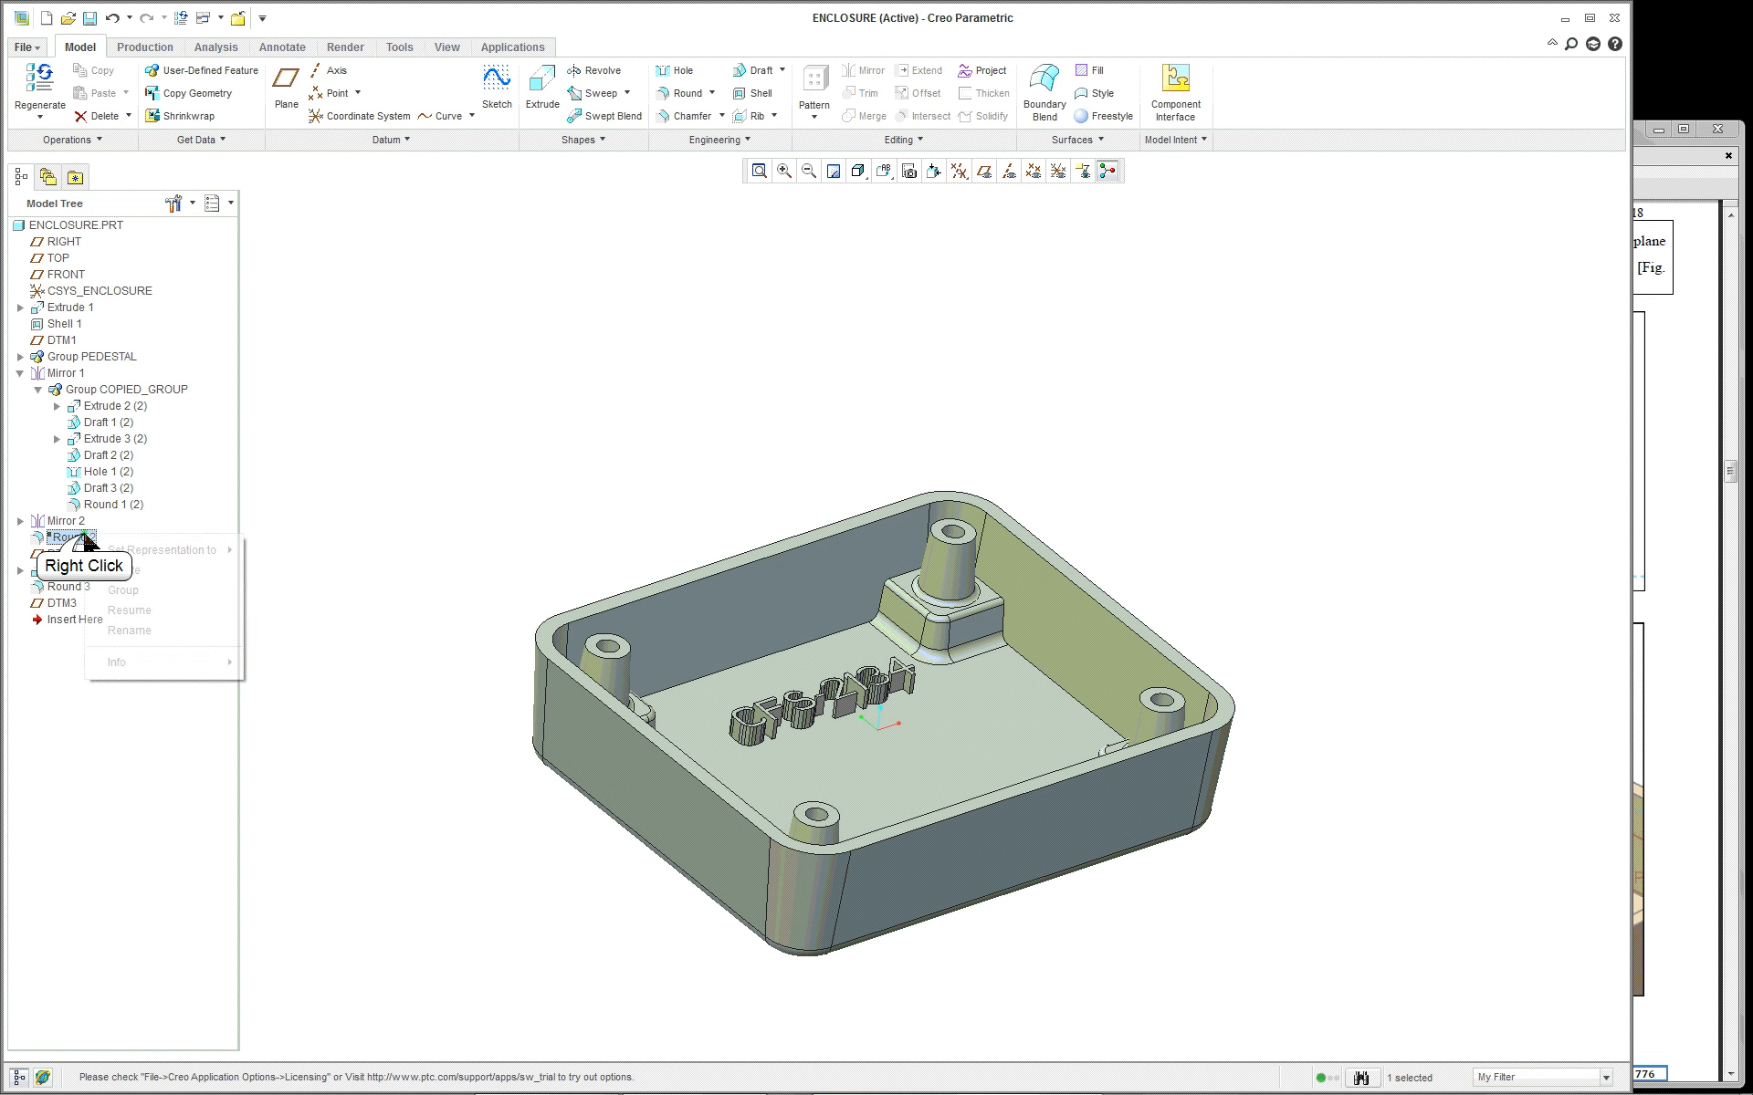
click(146, 610)
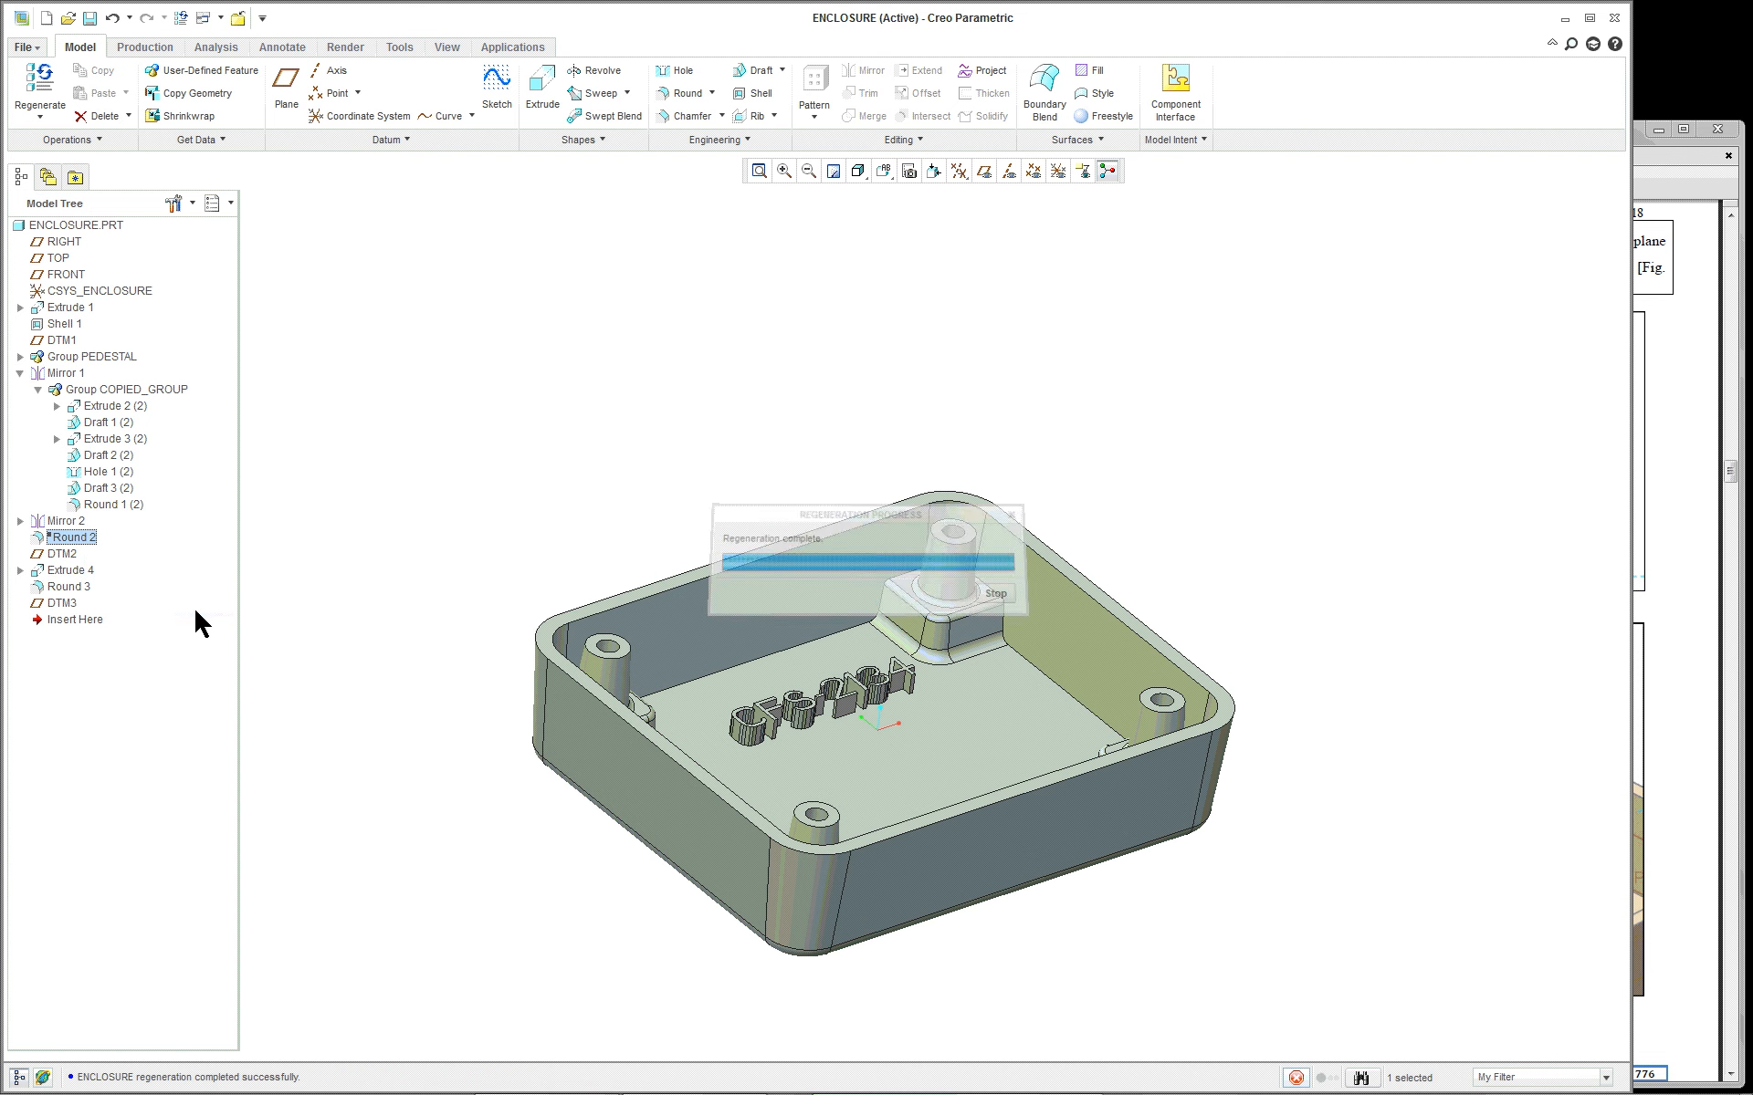
click(1254, 518)
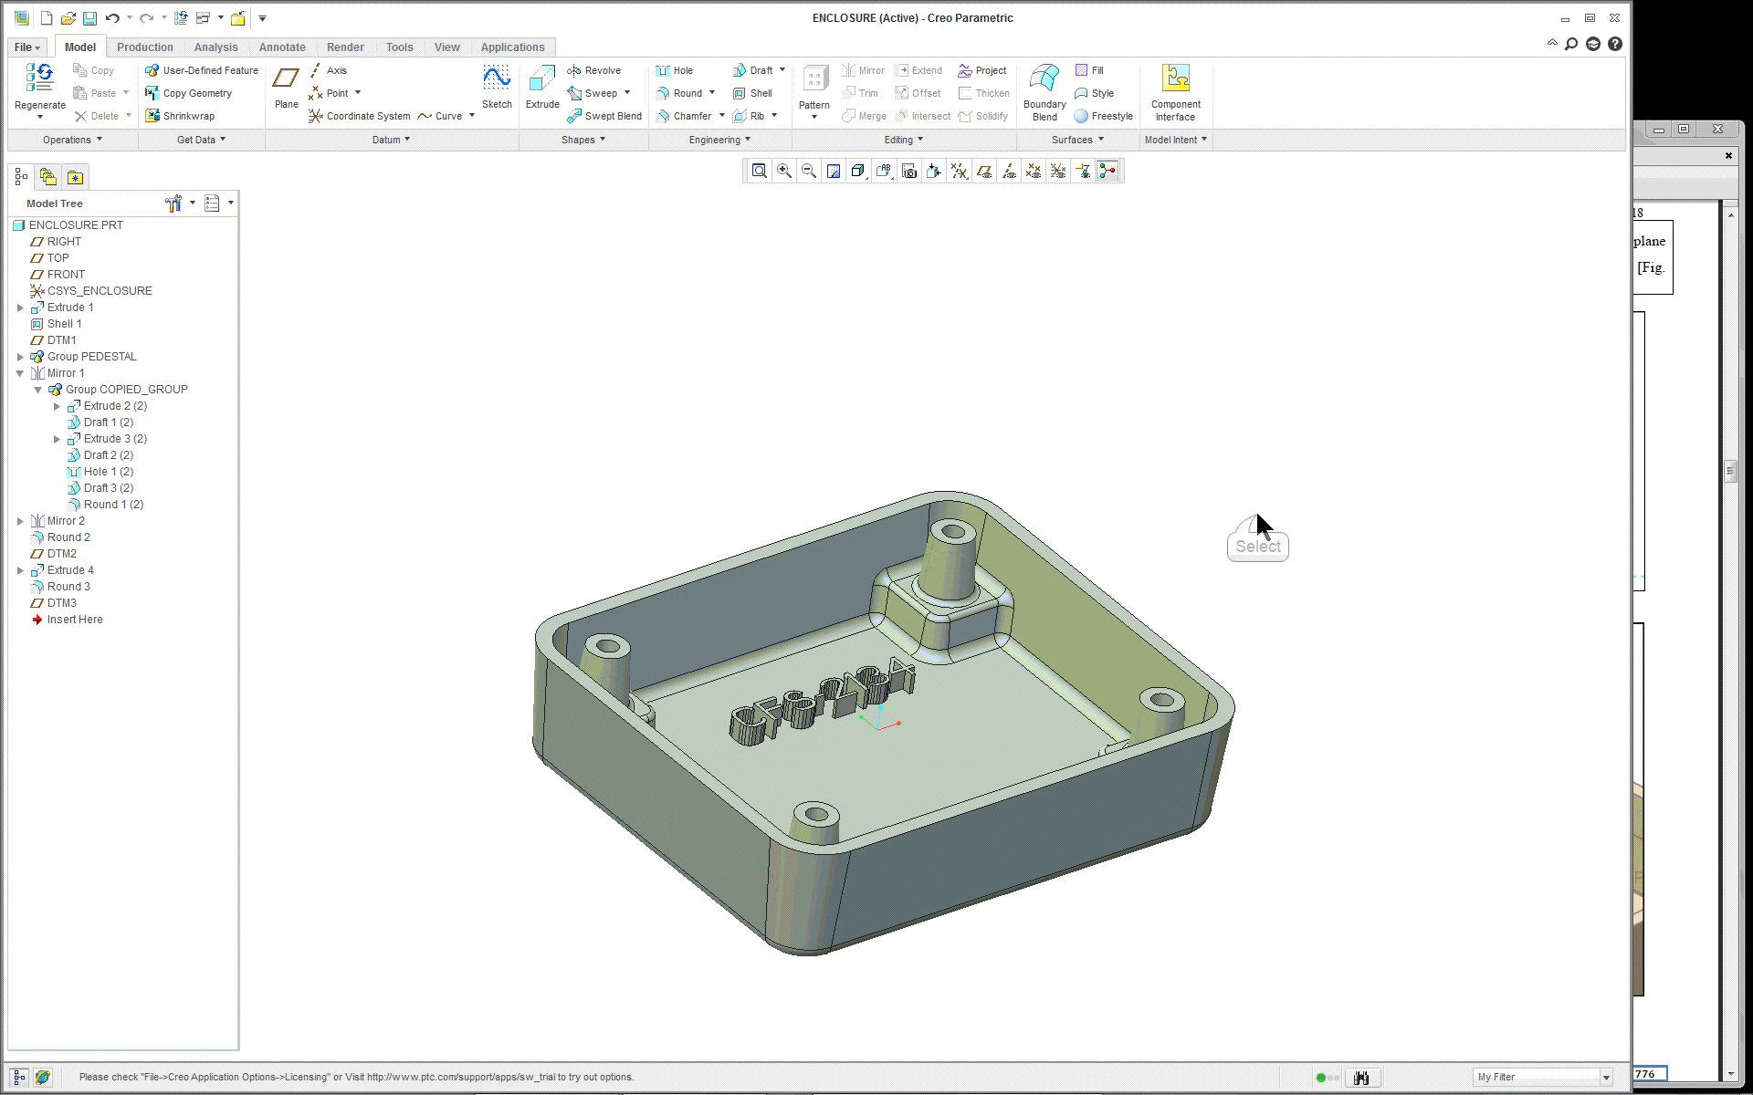
scroll(1254, 517, up, 4)
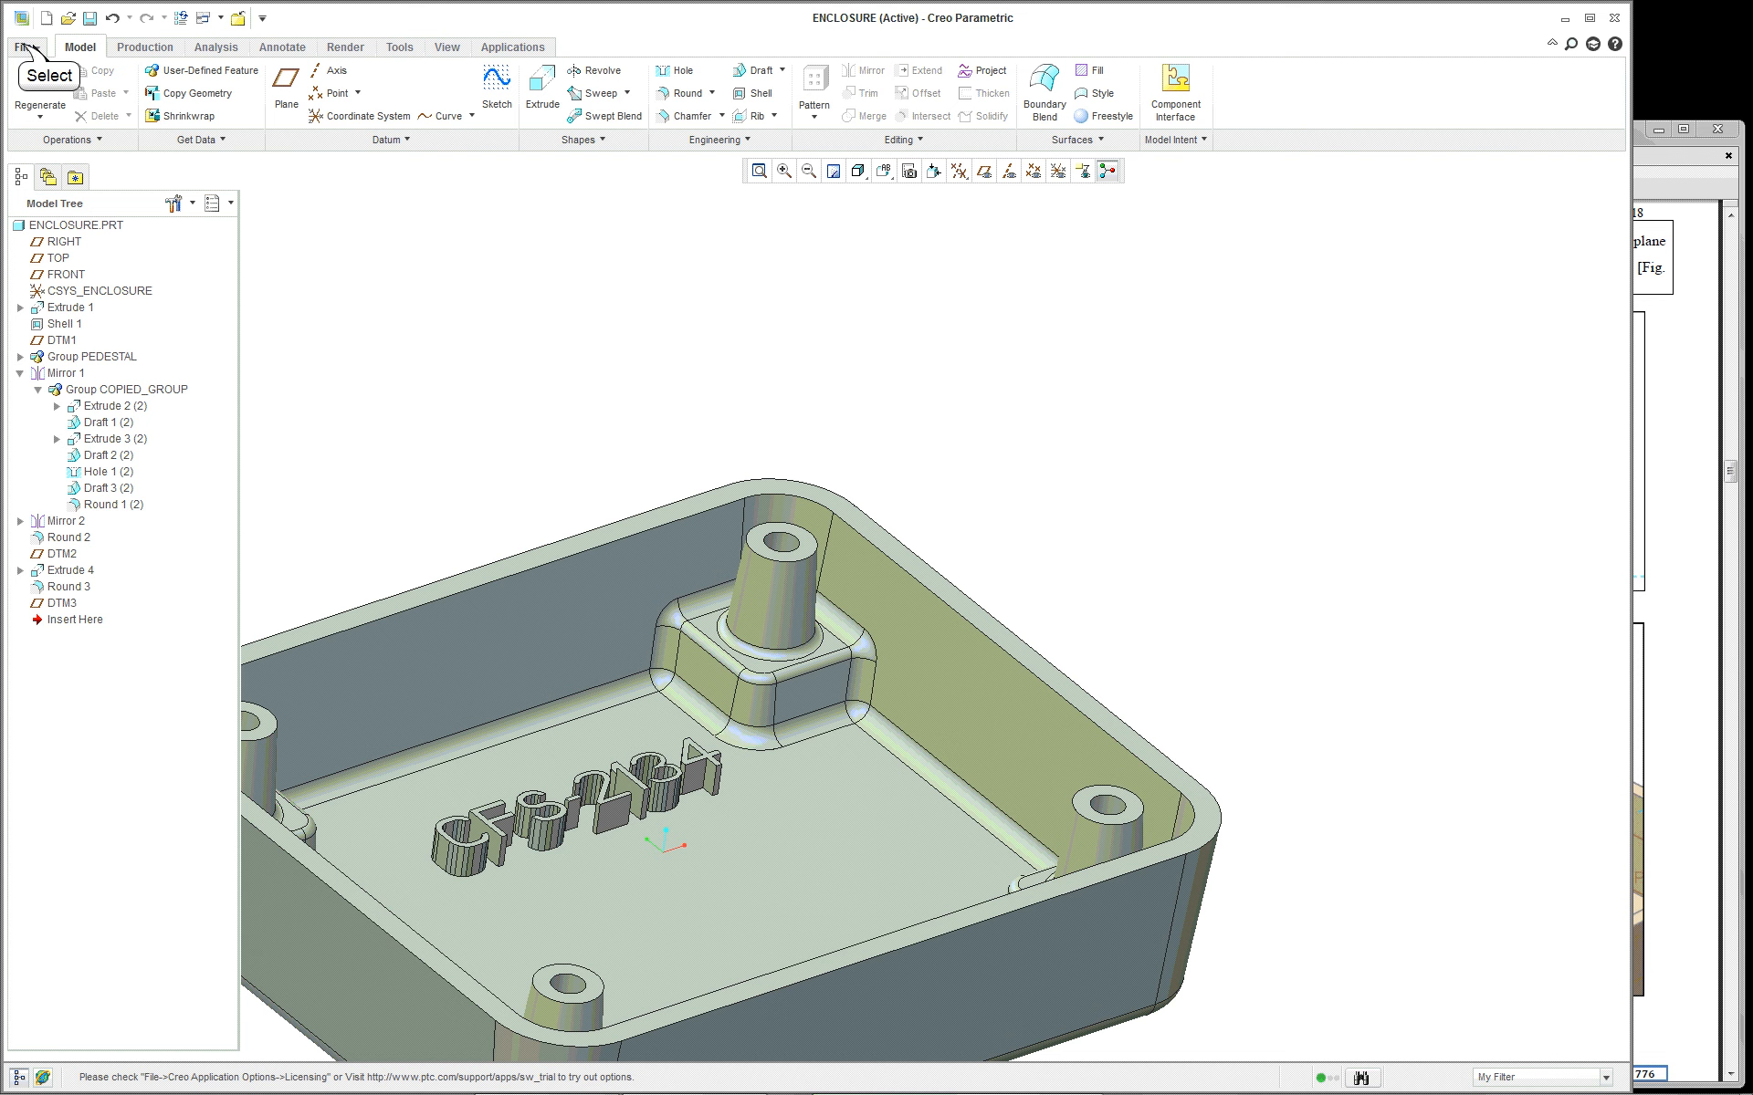
Turn off shading of very small surfaces in the model display options for the current session, without saving to a configuration file
click(22, 47)
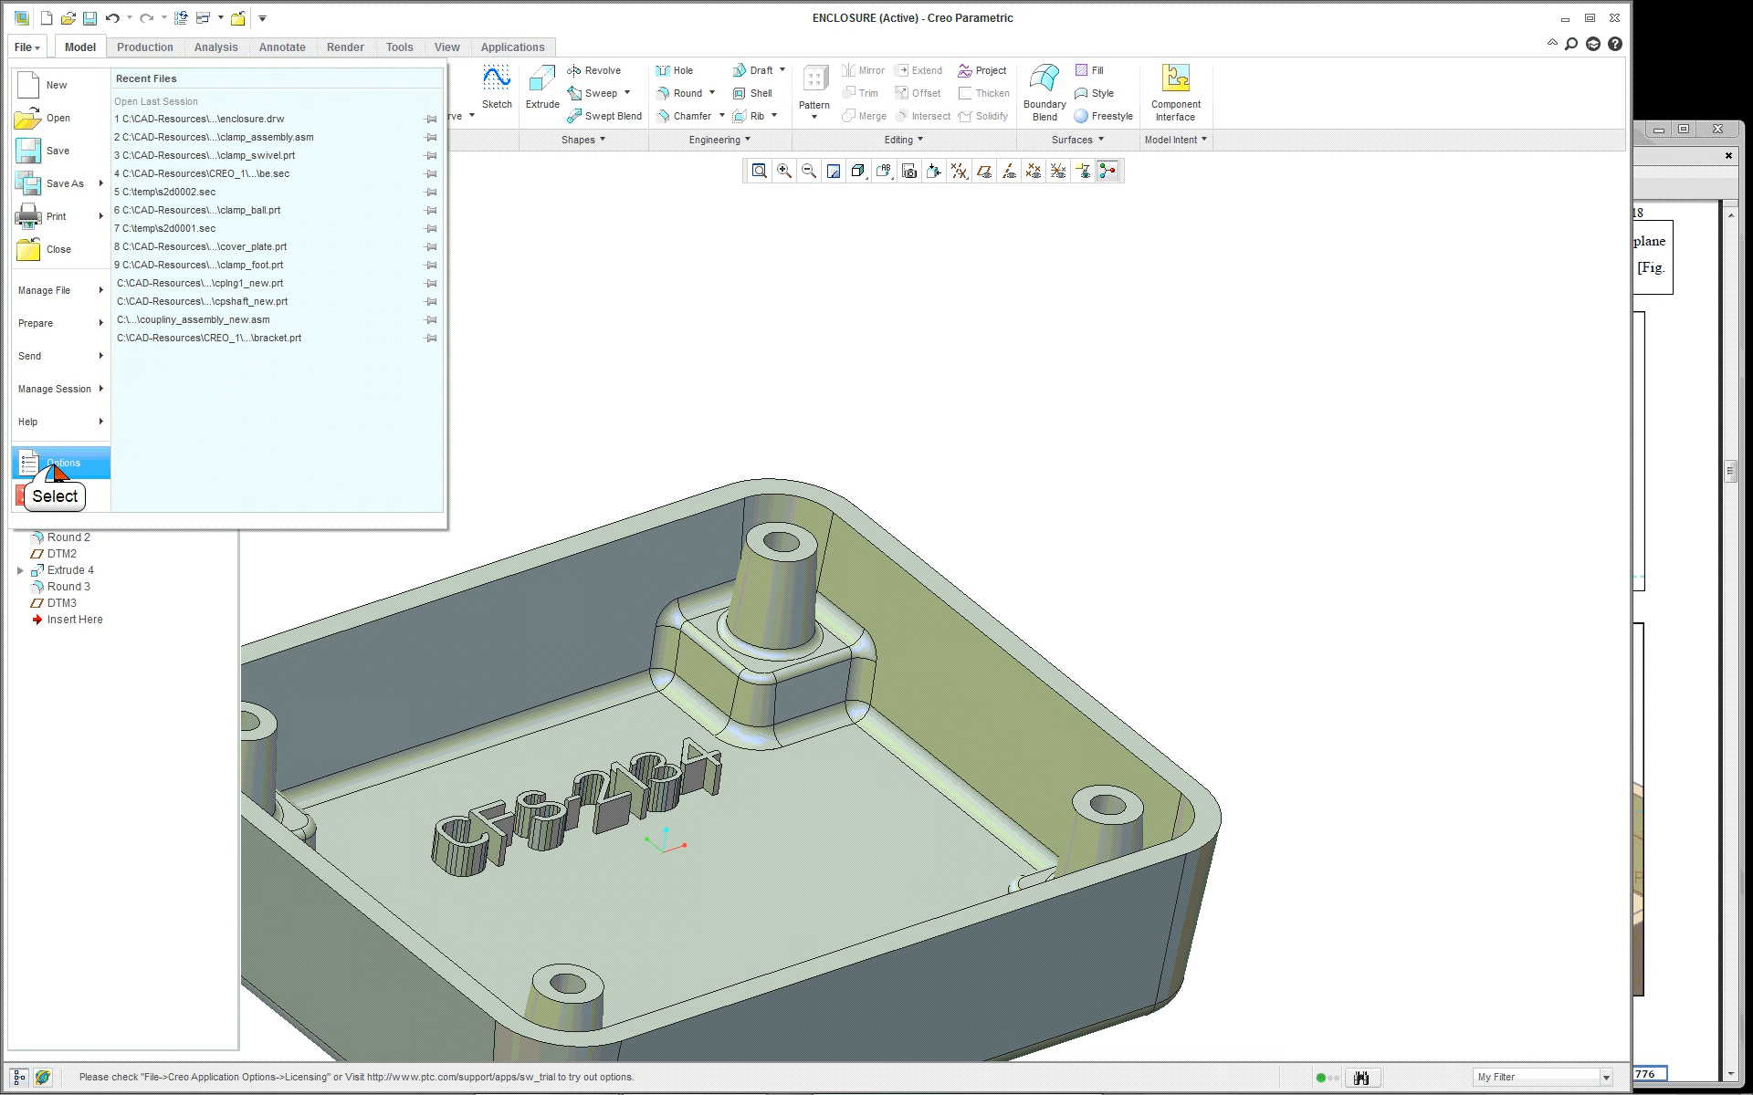
click(55, 462)
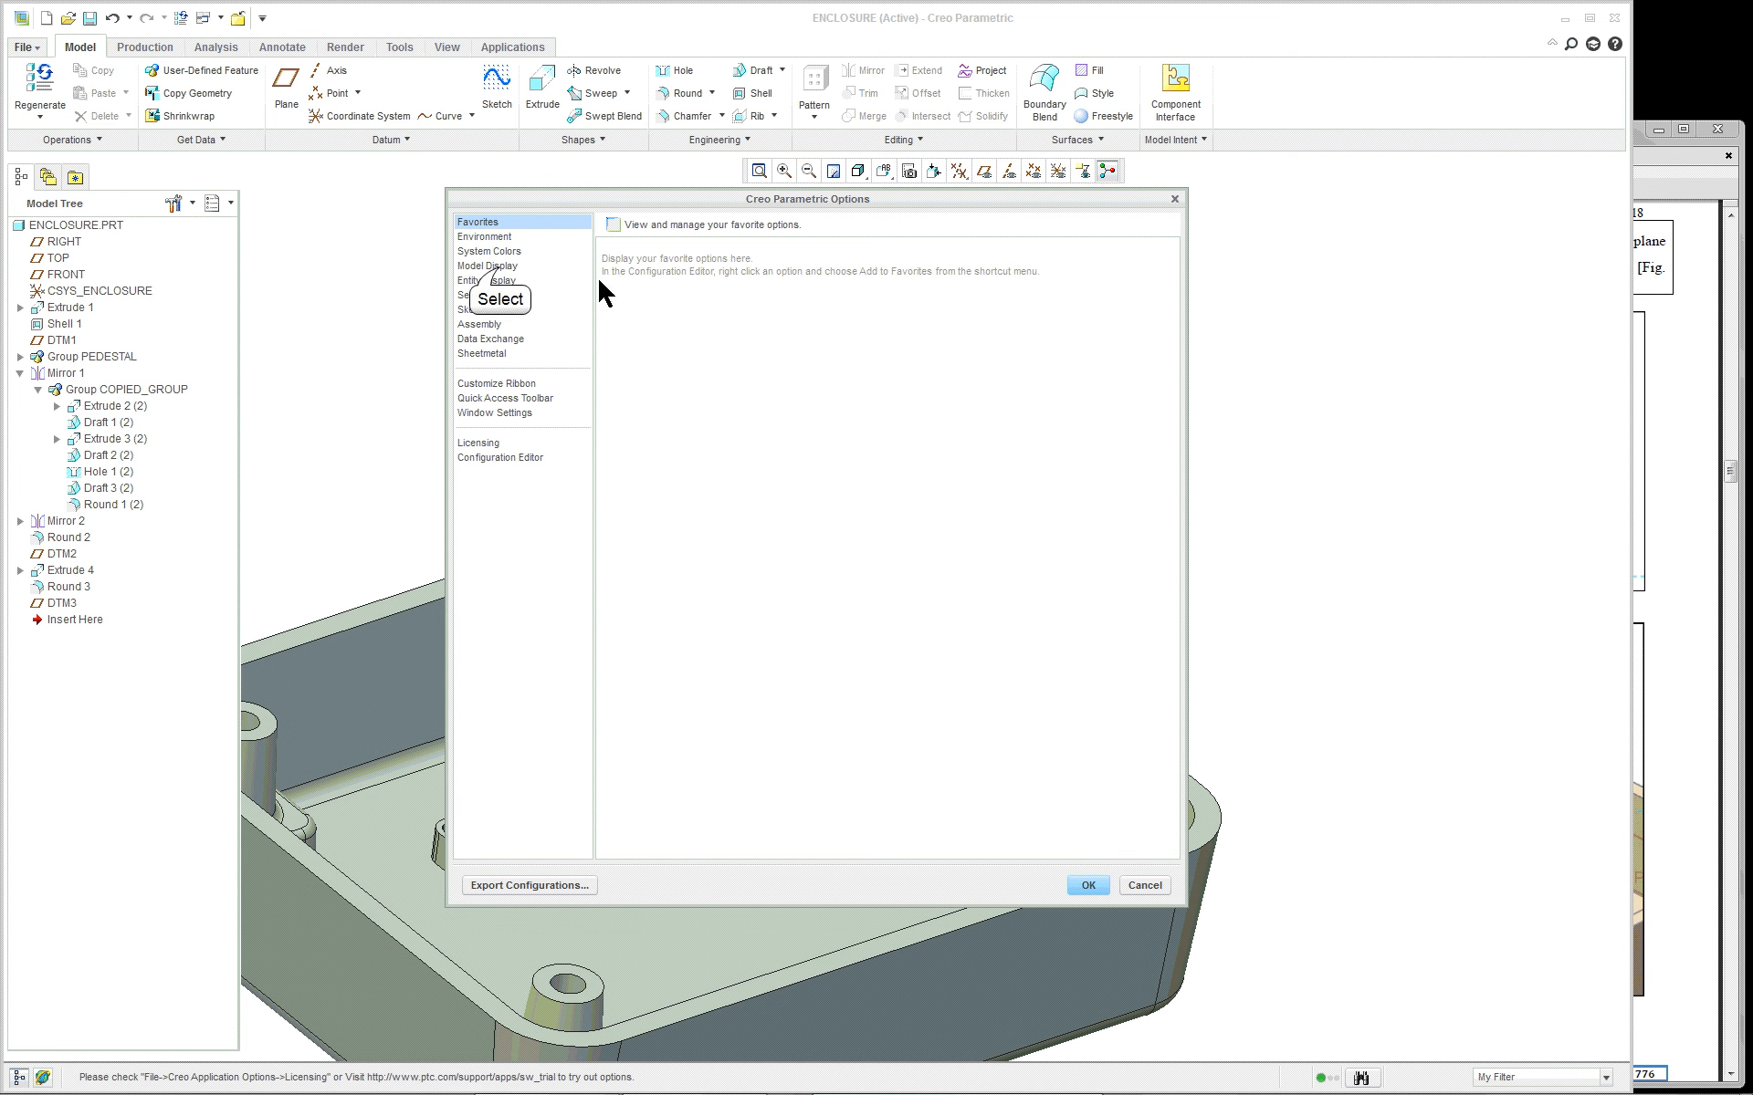
click(488, 265)
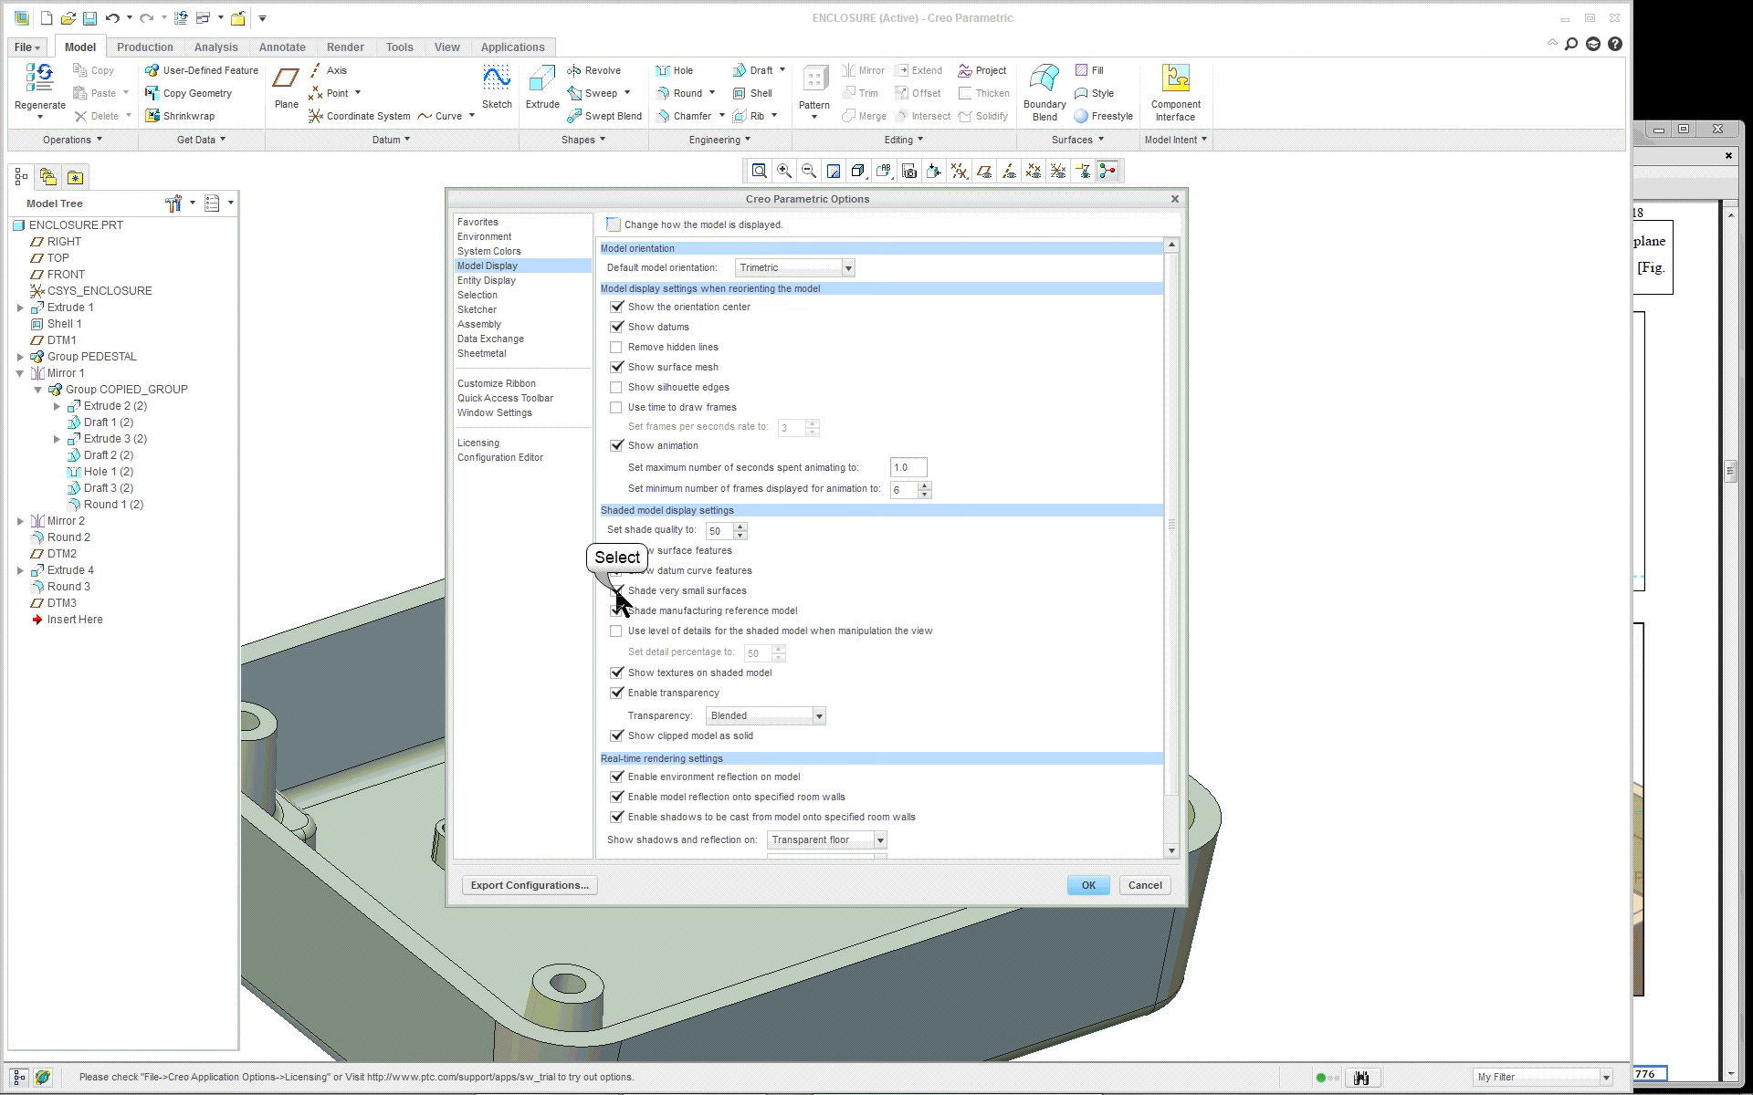
click(1089, 885)
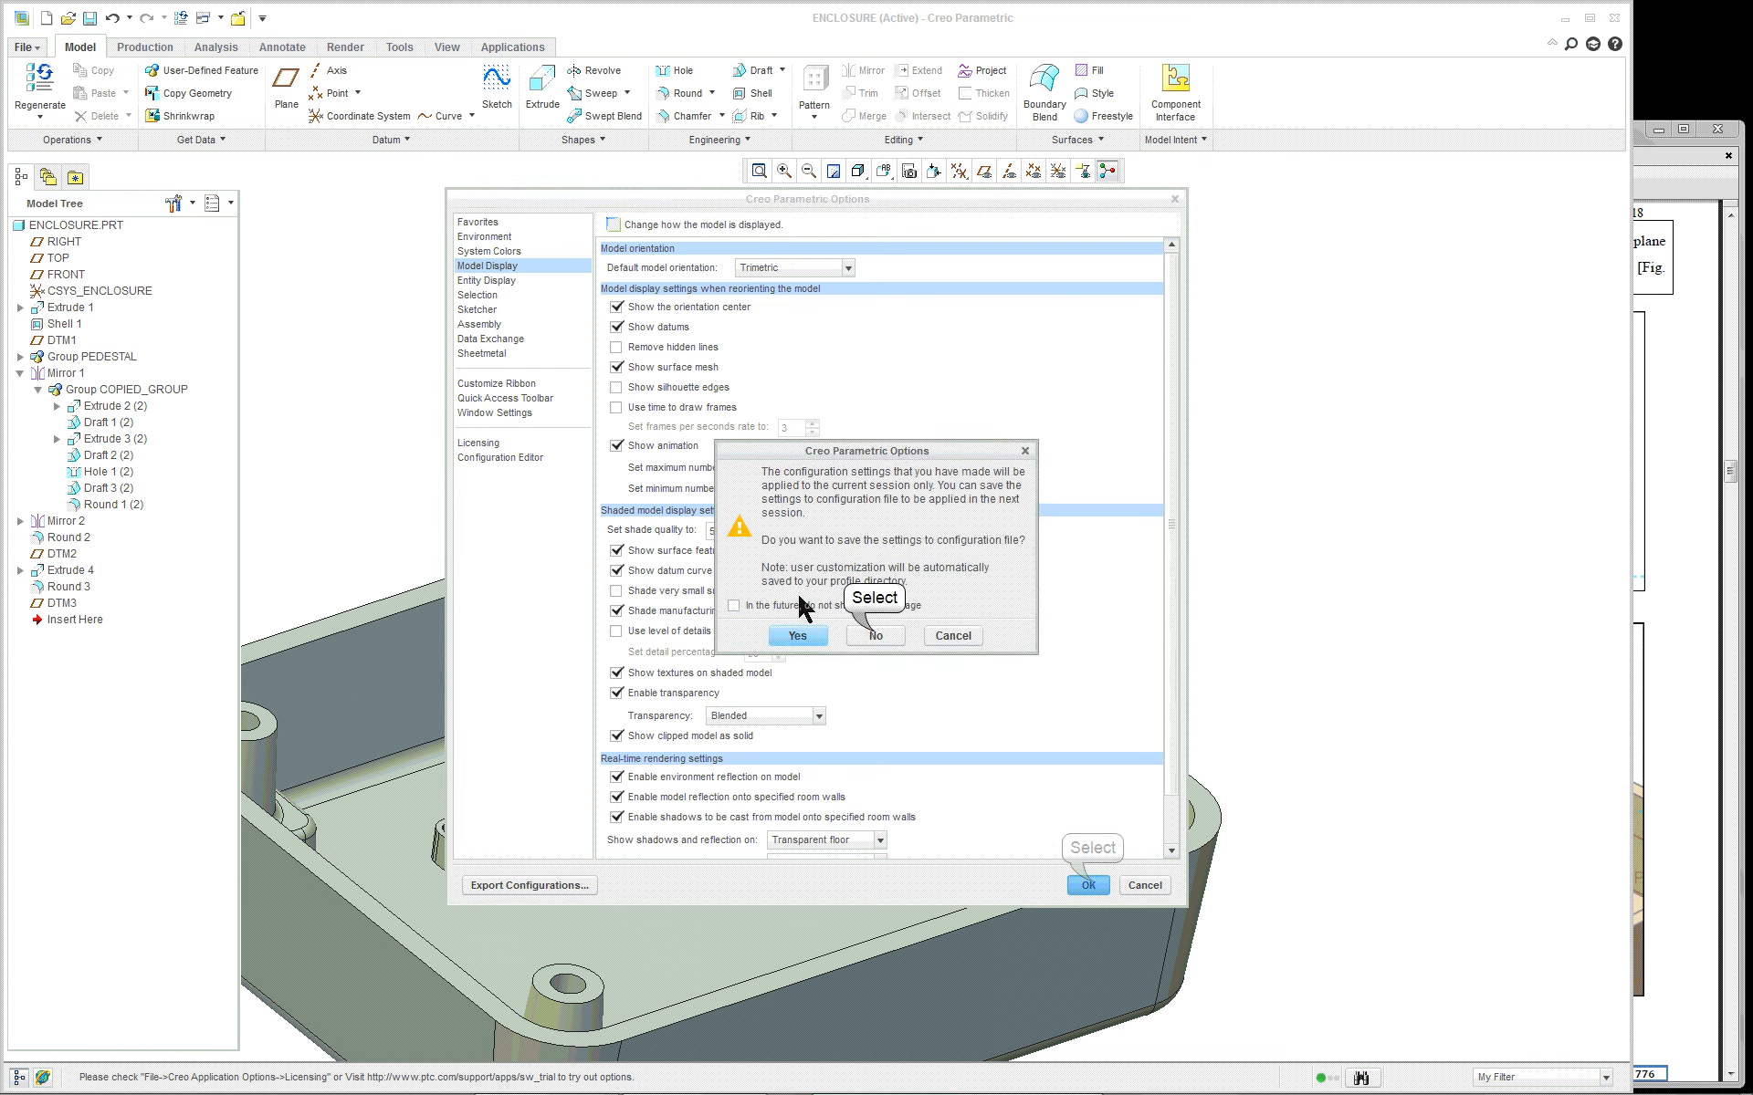
click(882, 637)
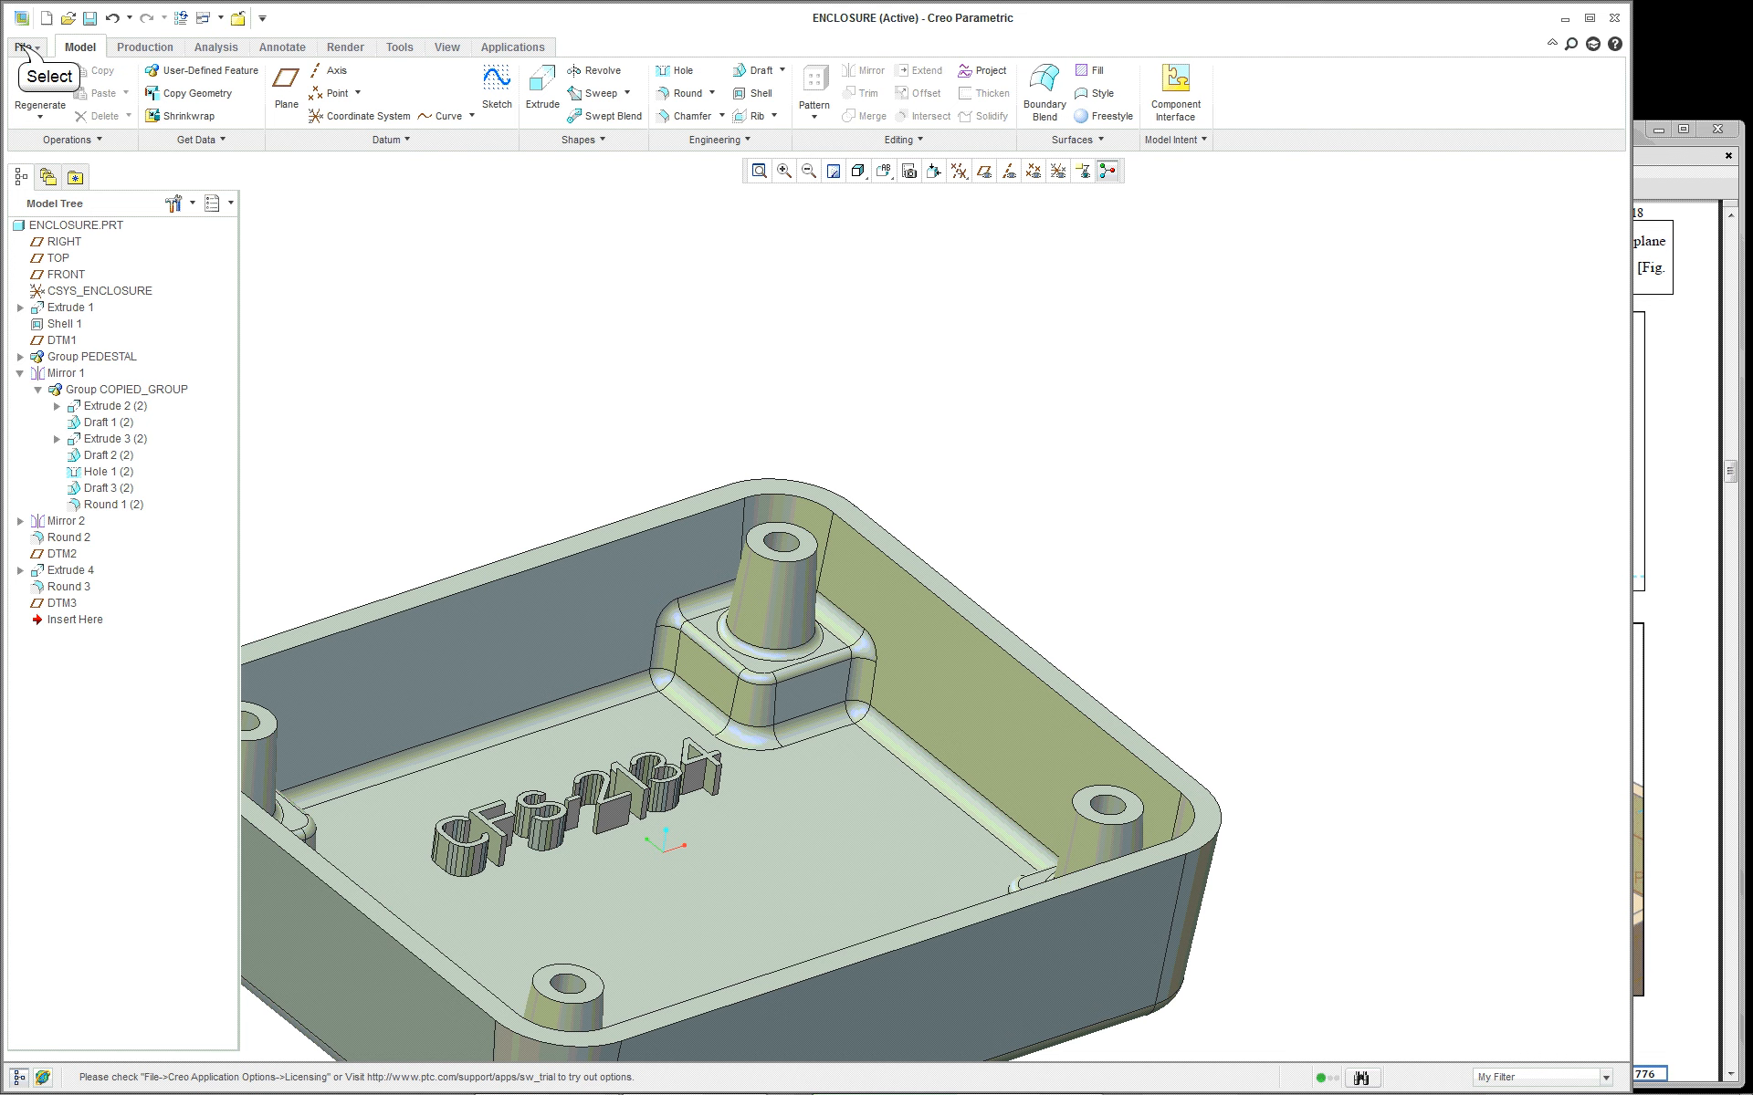
Reopen the program options and review the entity display and model display settings
click(22, 48)
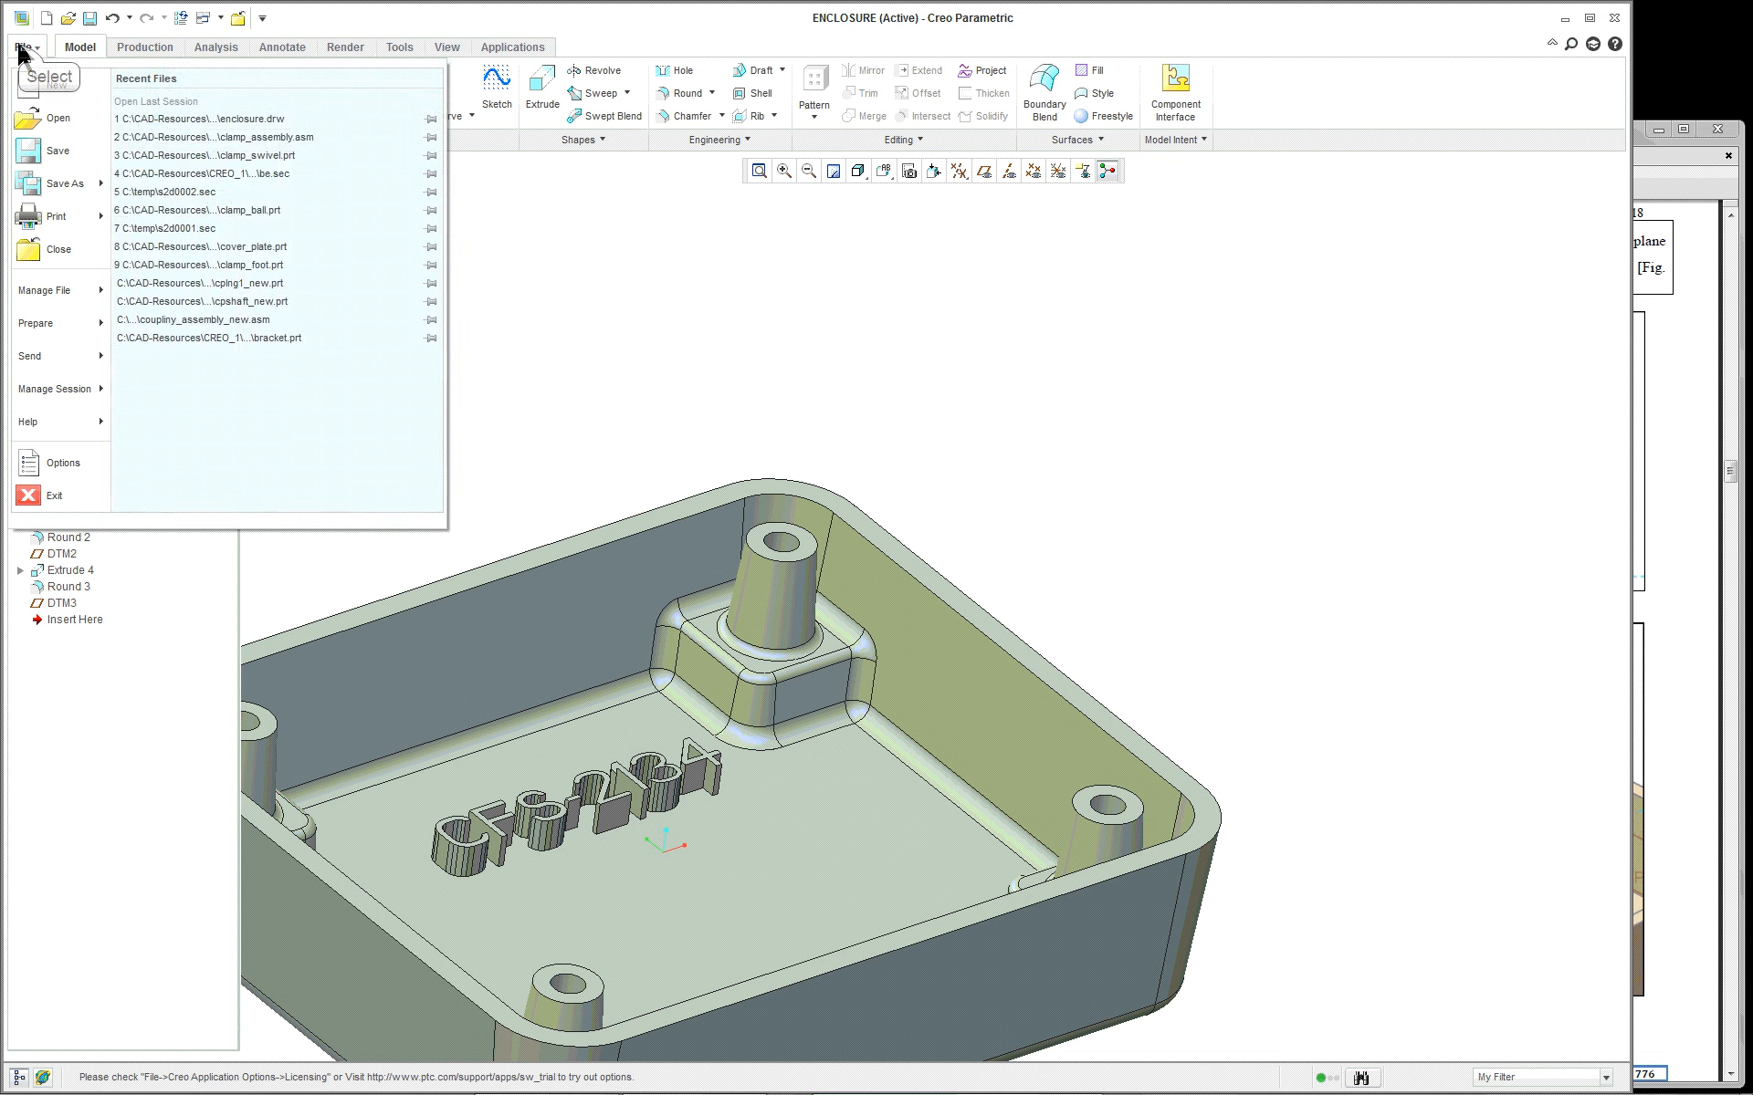
click(66, 466)
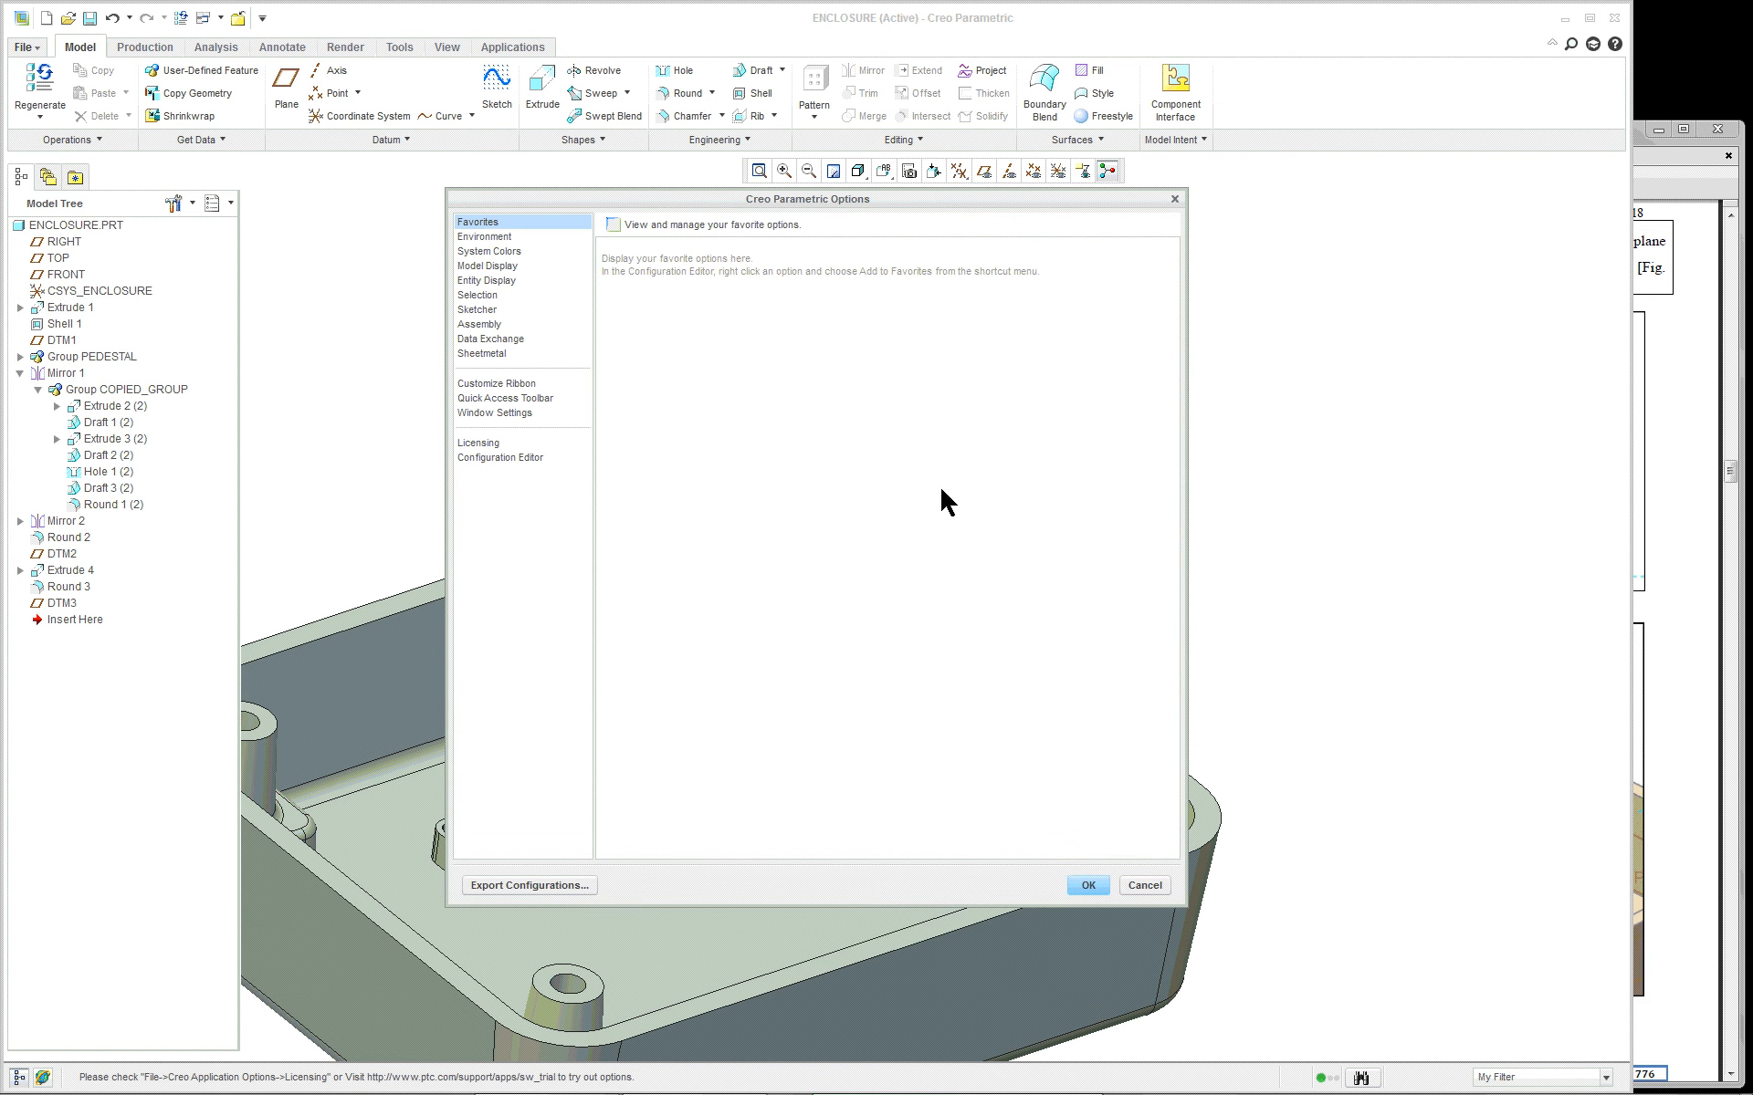
click(499, 280)
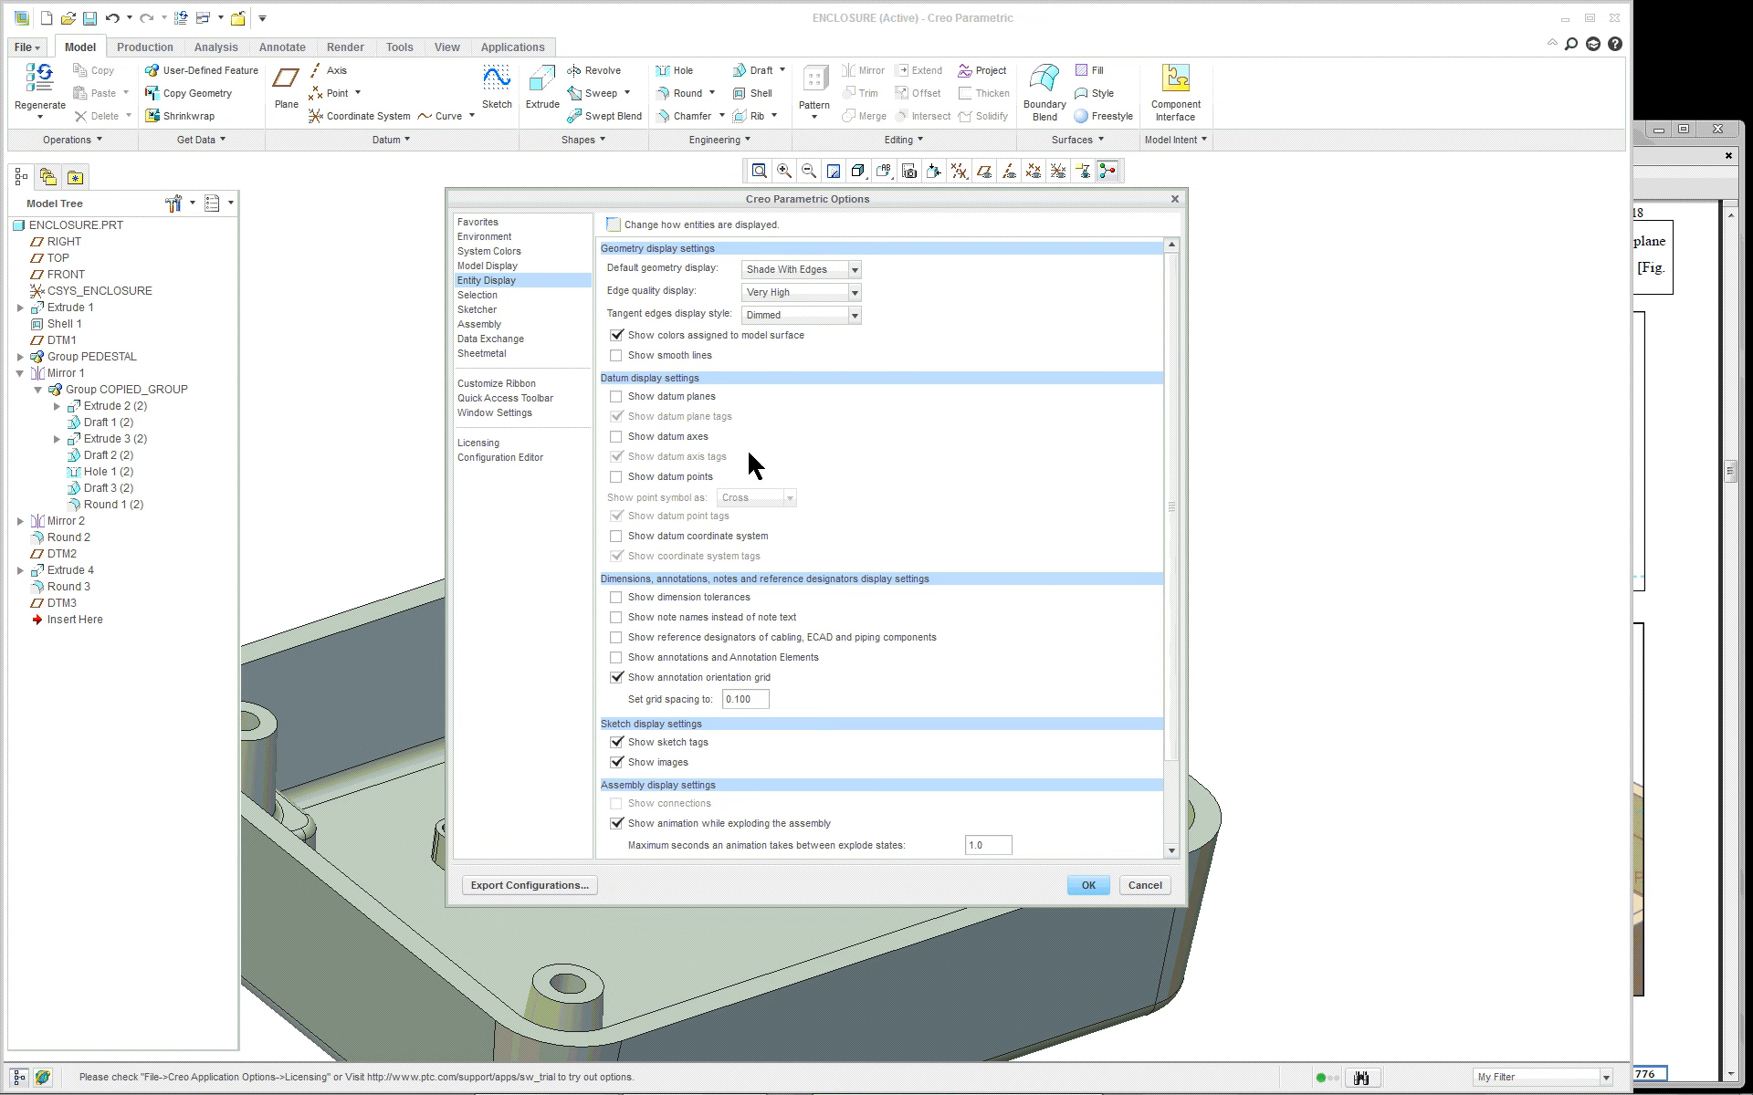
scroll(753, 472, down, 3)
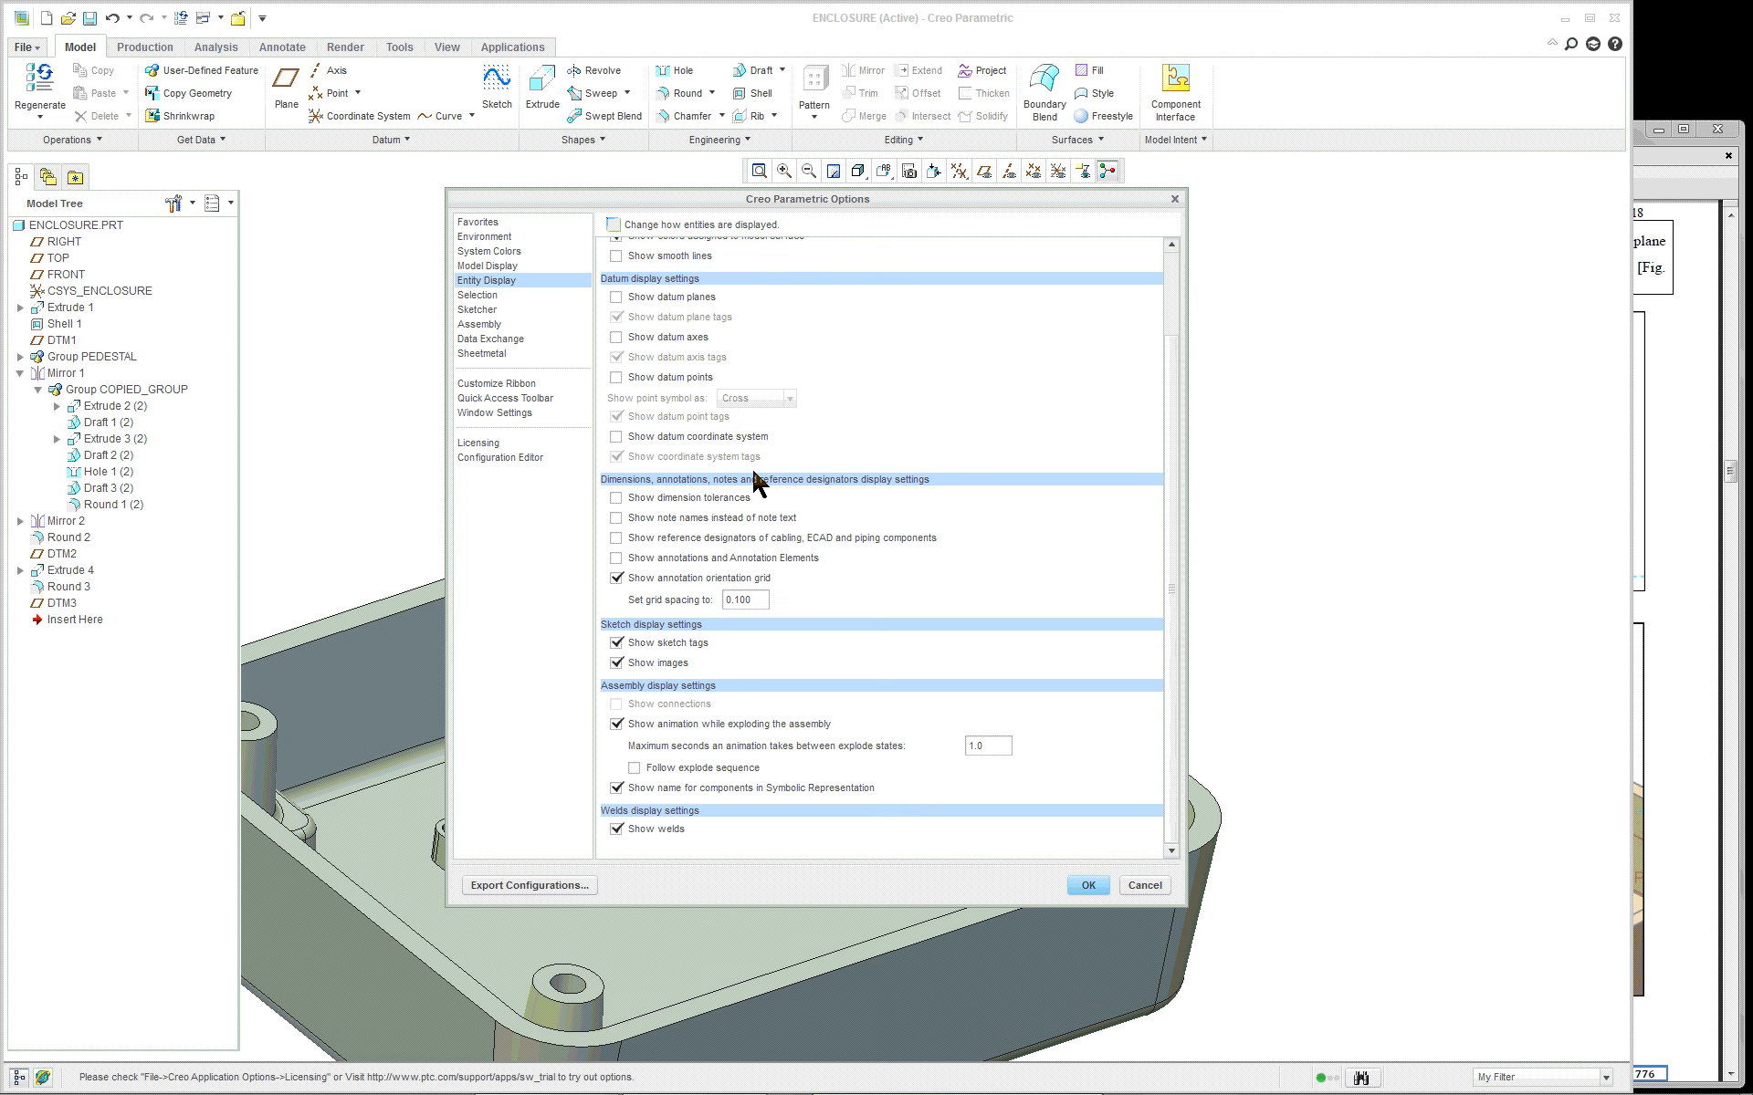
scroll(754, 479, up, 3)
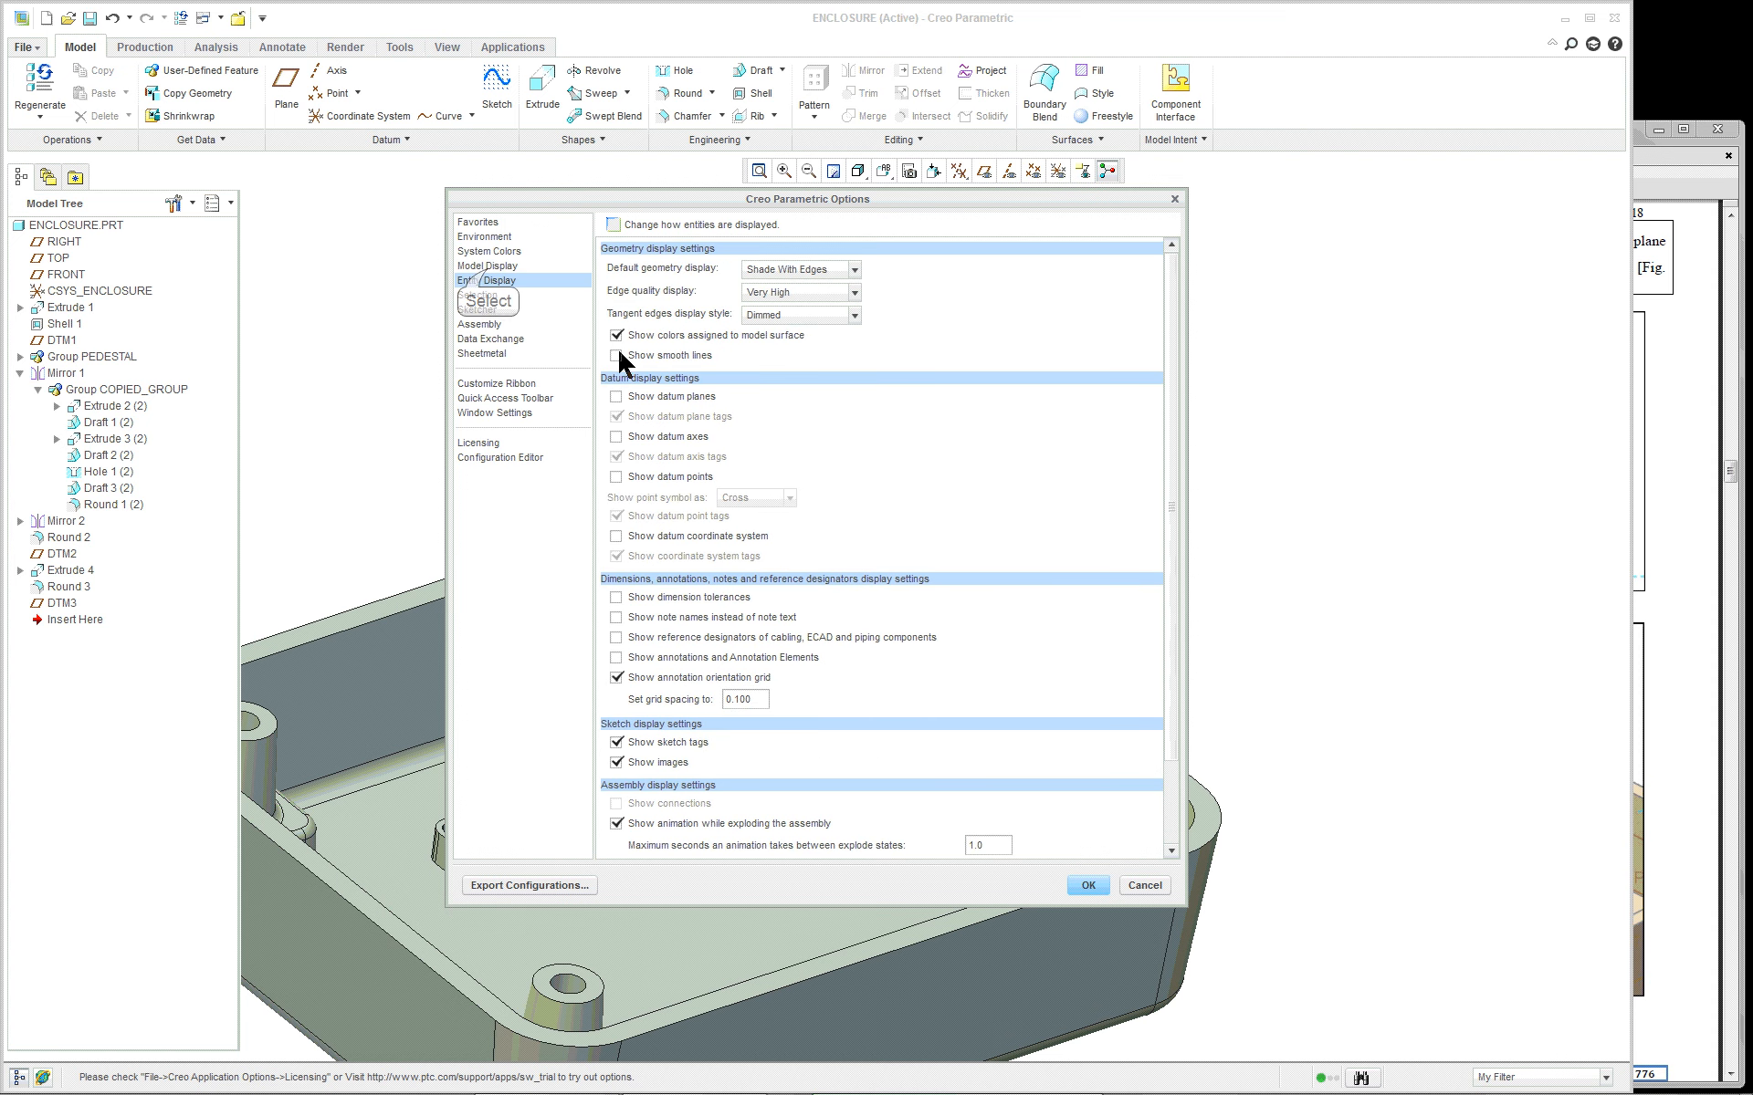
click(490, 267)
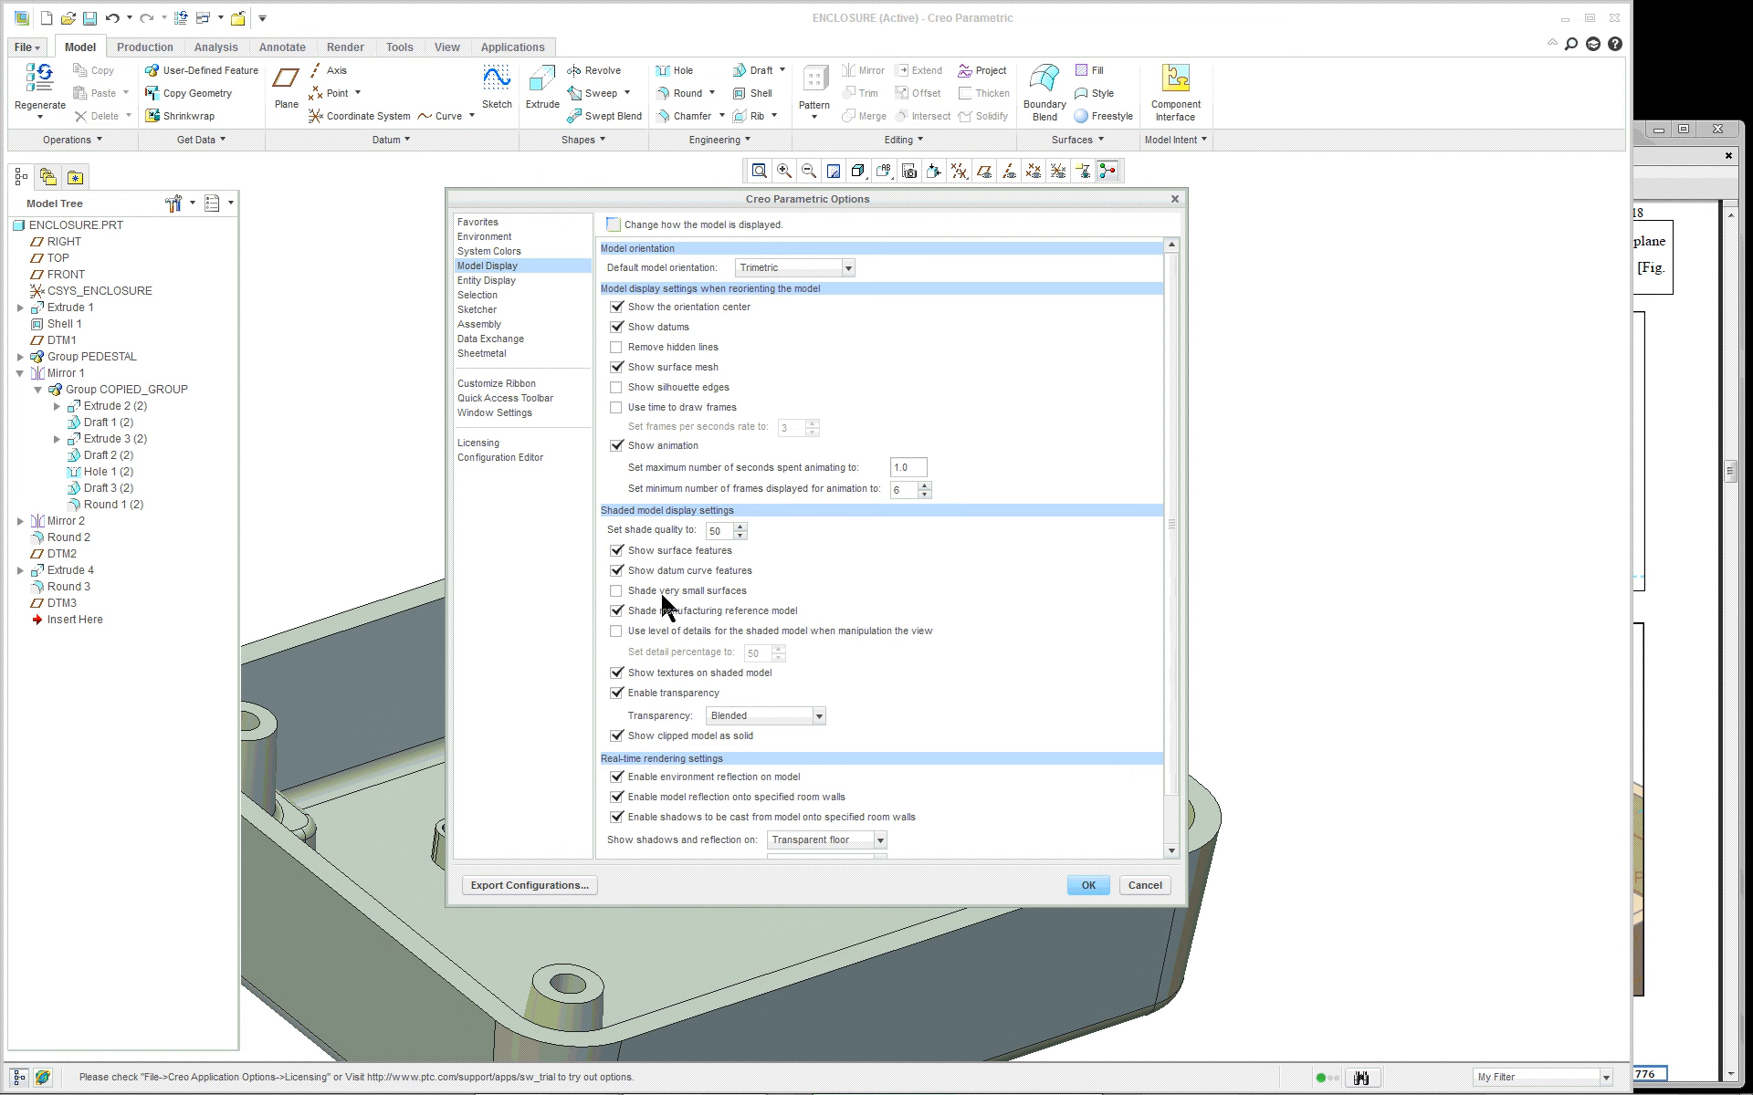
scroll(827, 692, down, 1)
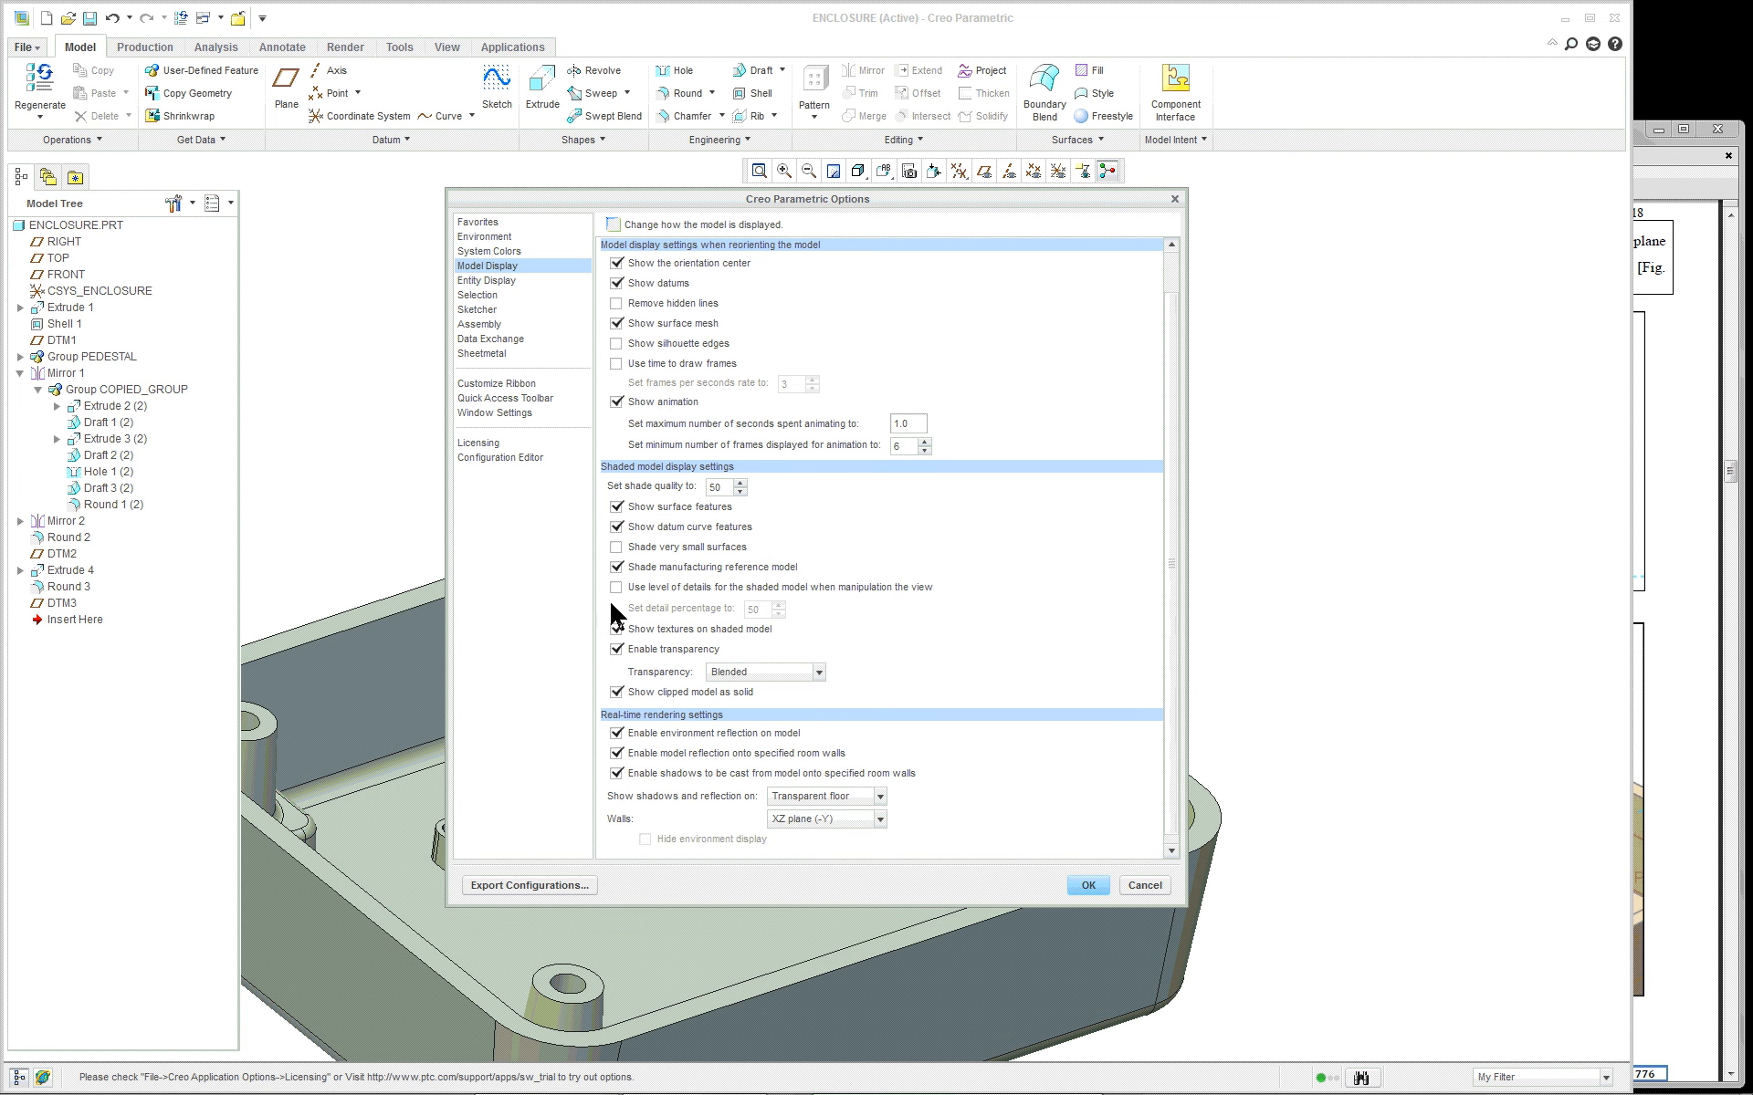
Examine the entity display settings for datums, annotations, sketches and assemblies, and the choices for default geometry display
click(491, 283)
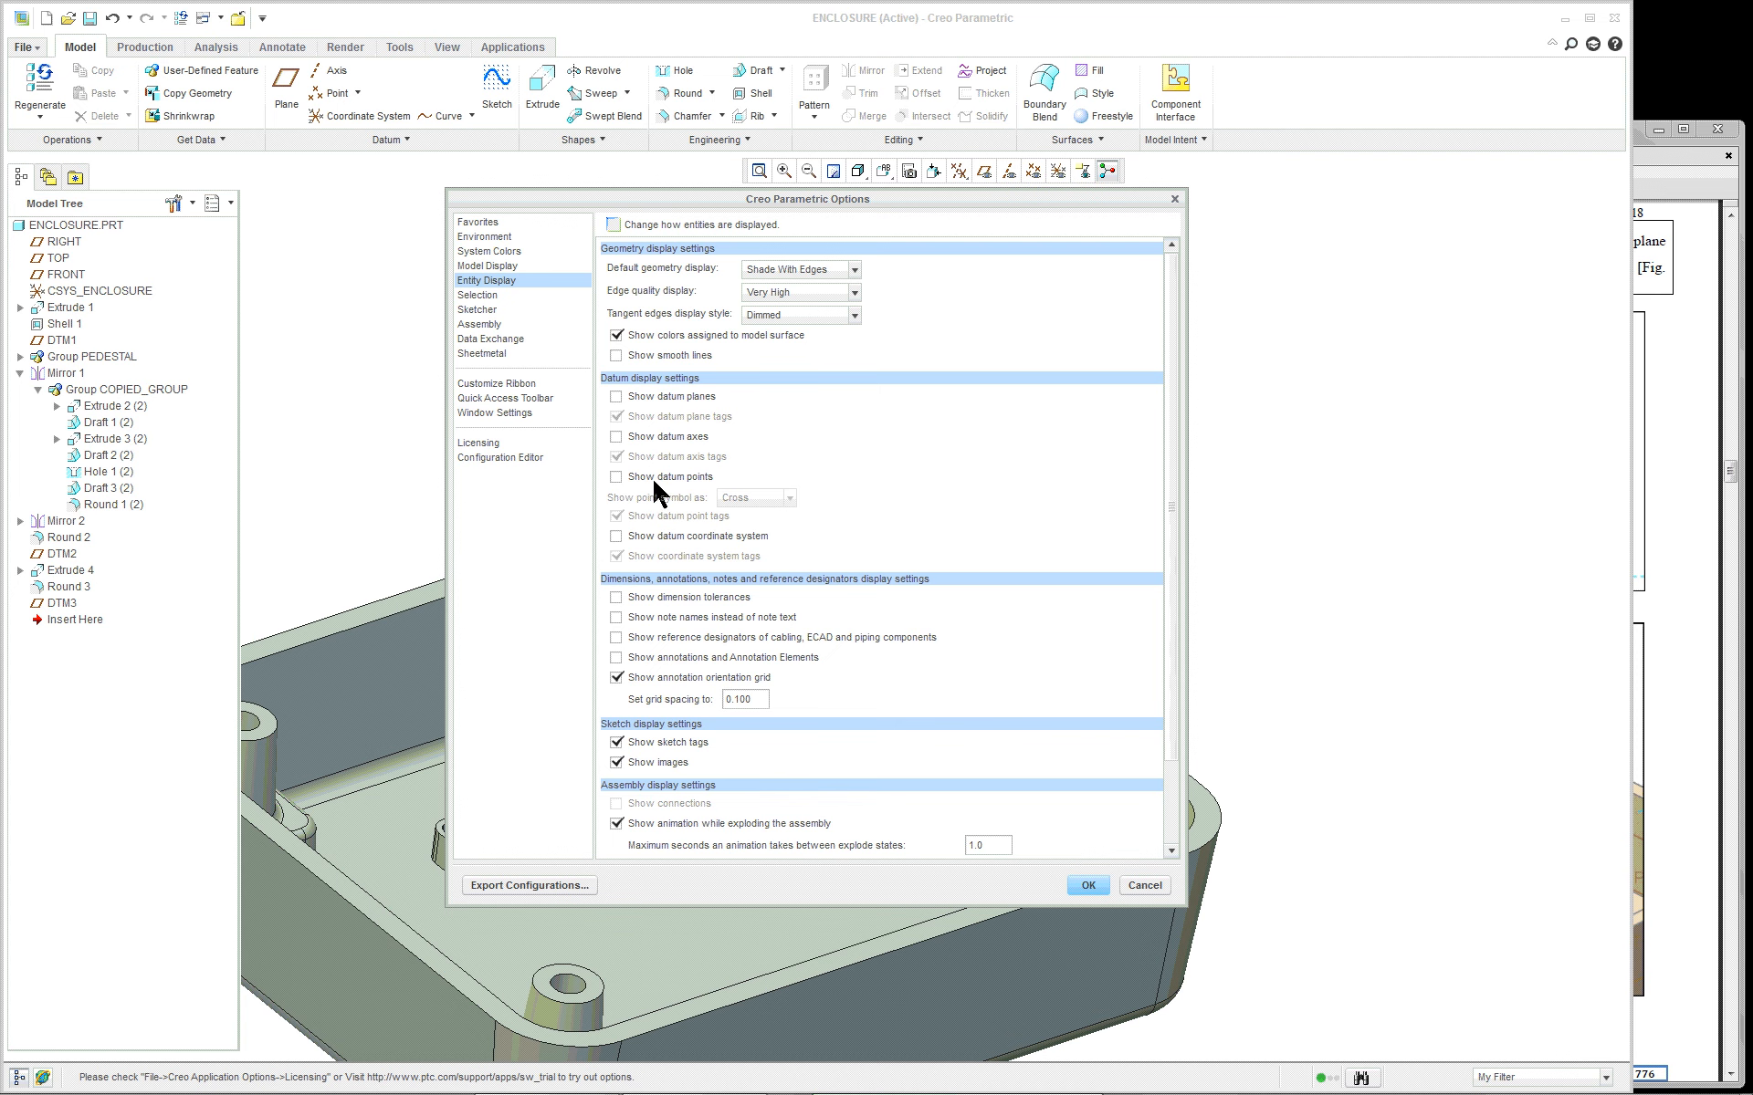
scroll(802, 654, down, 3)
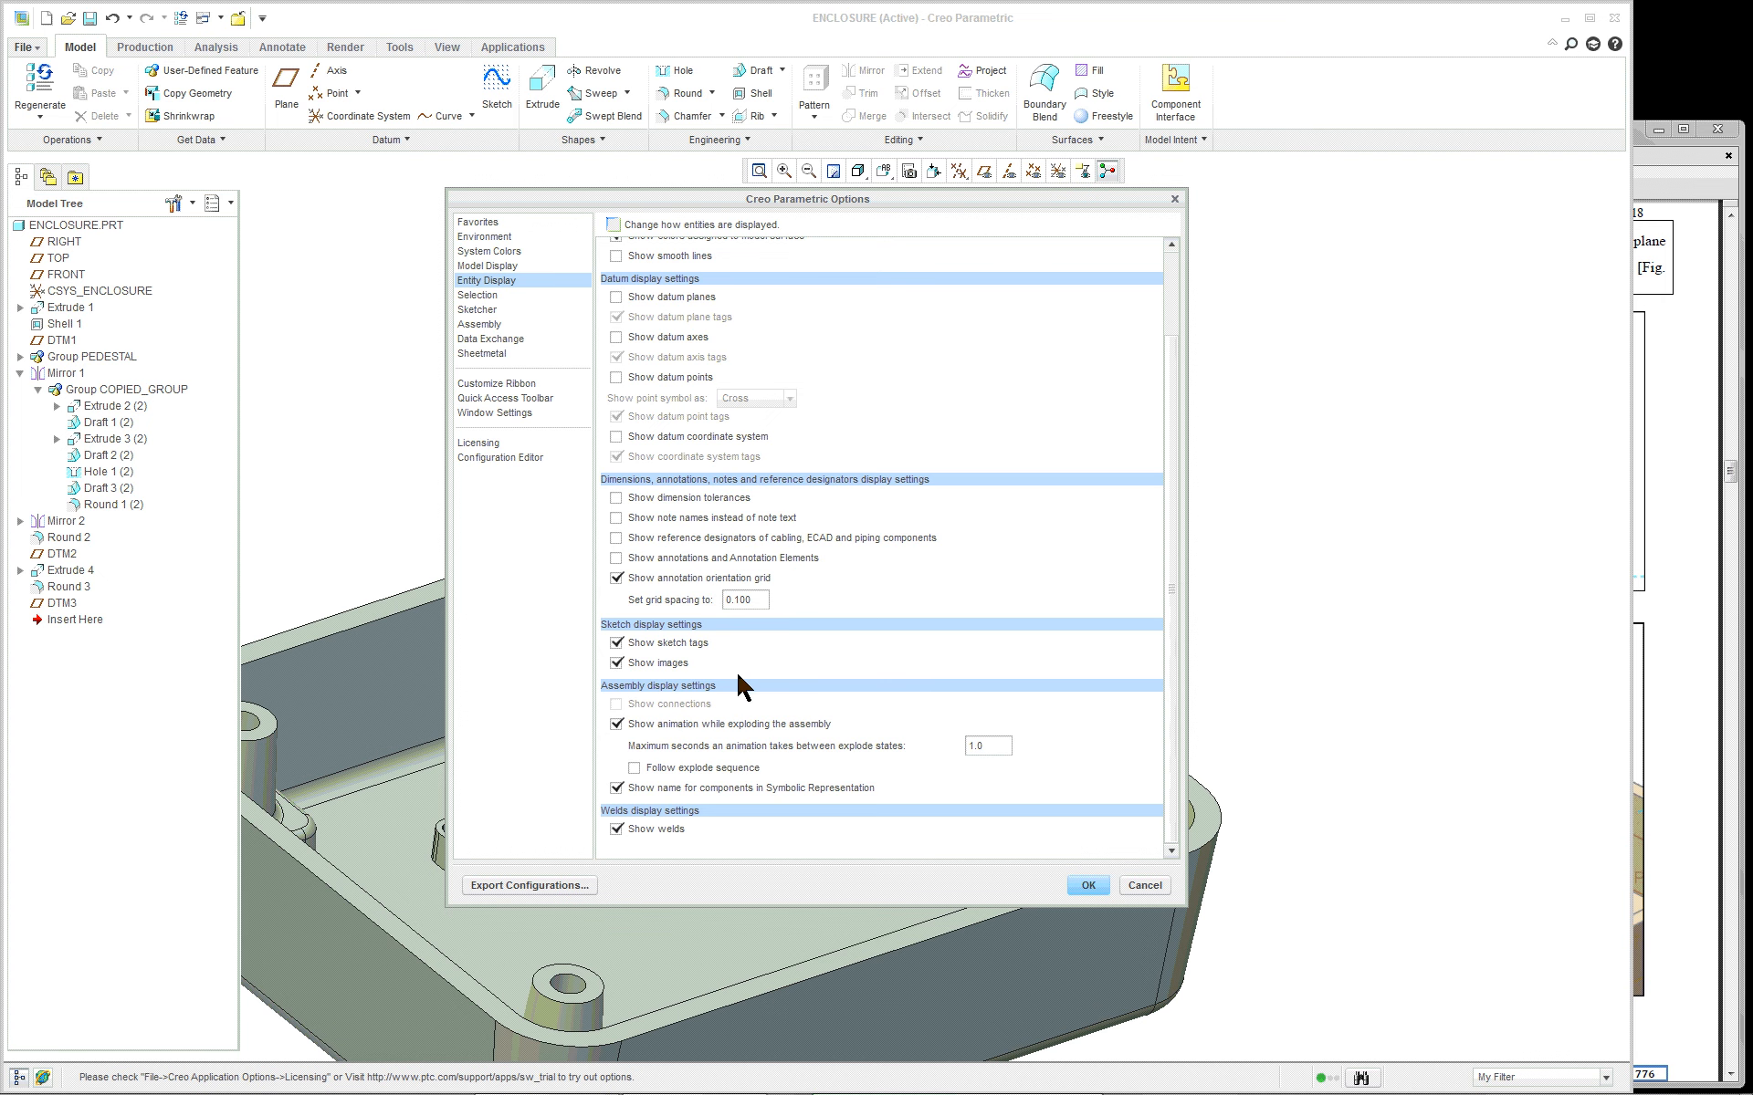
scroll(907, 564, up, 2)
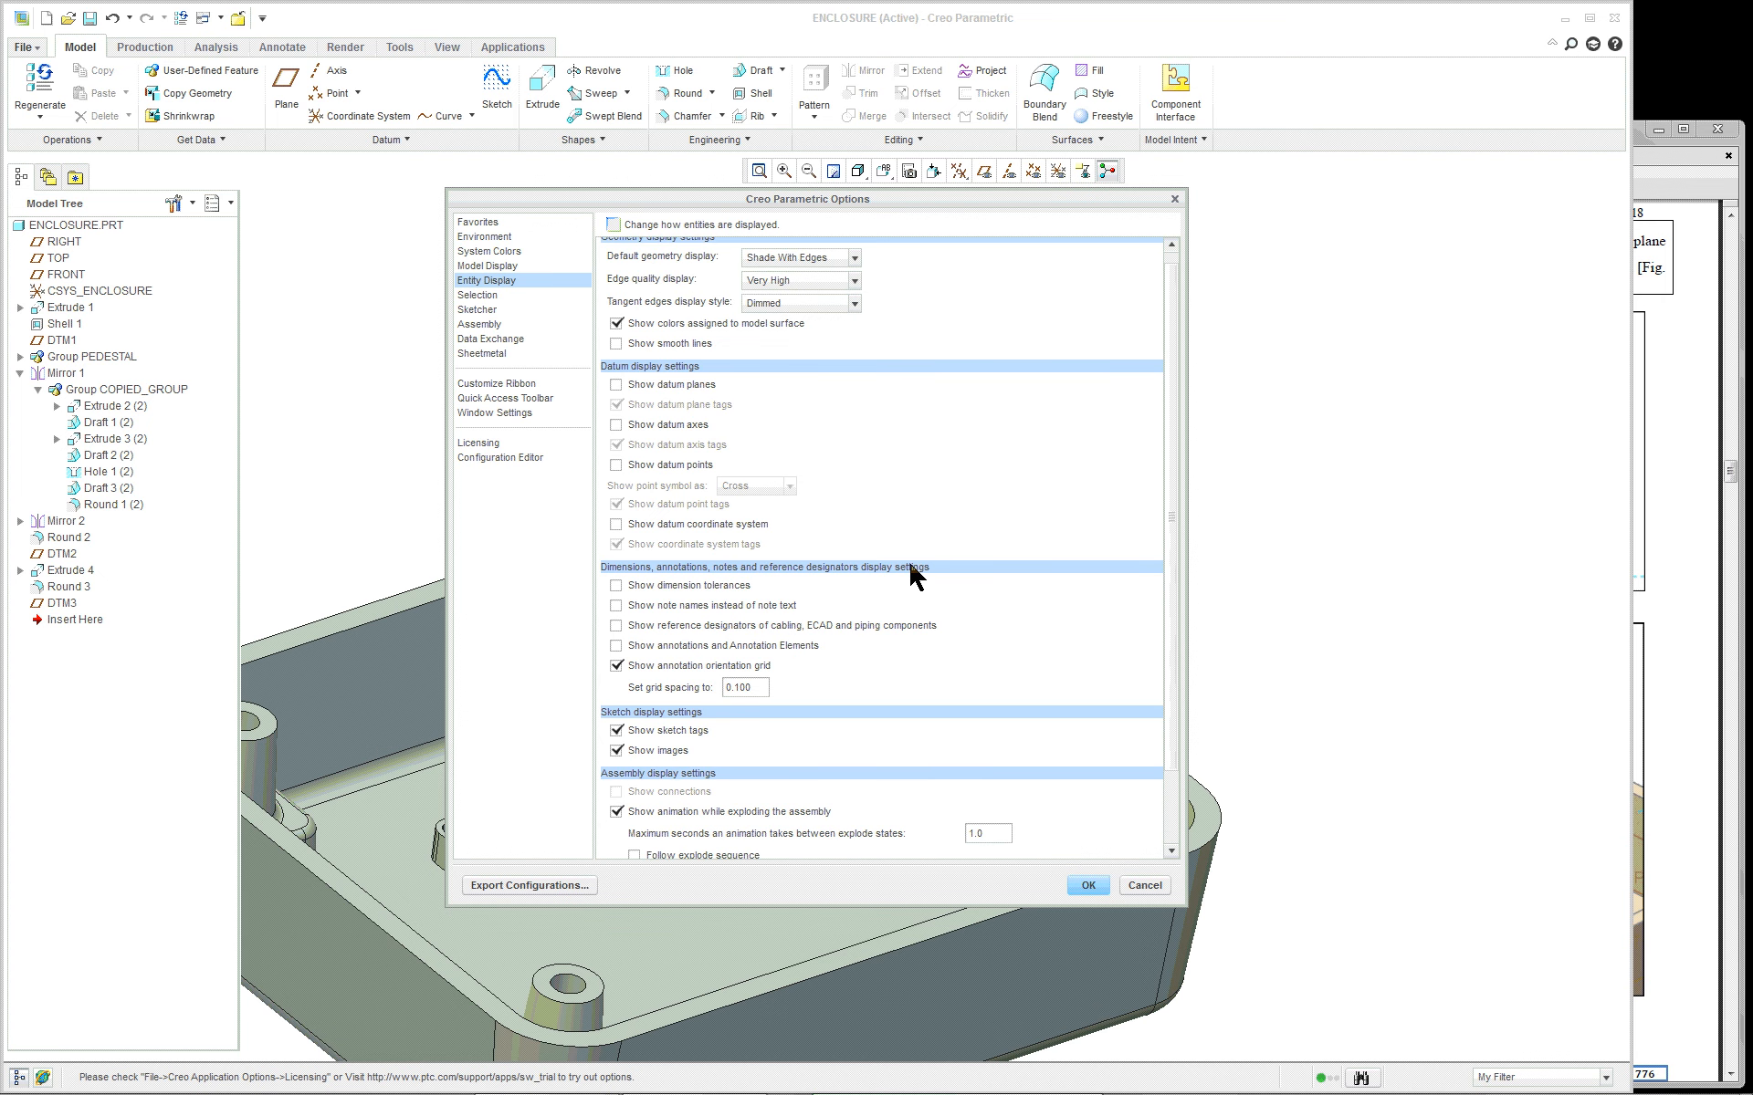
scroll(913, 573, up, 1)
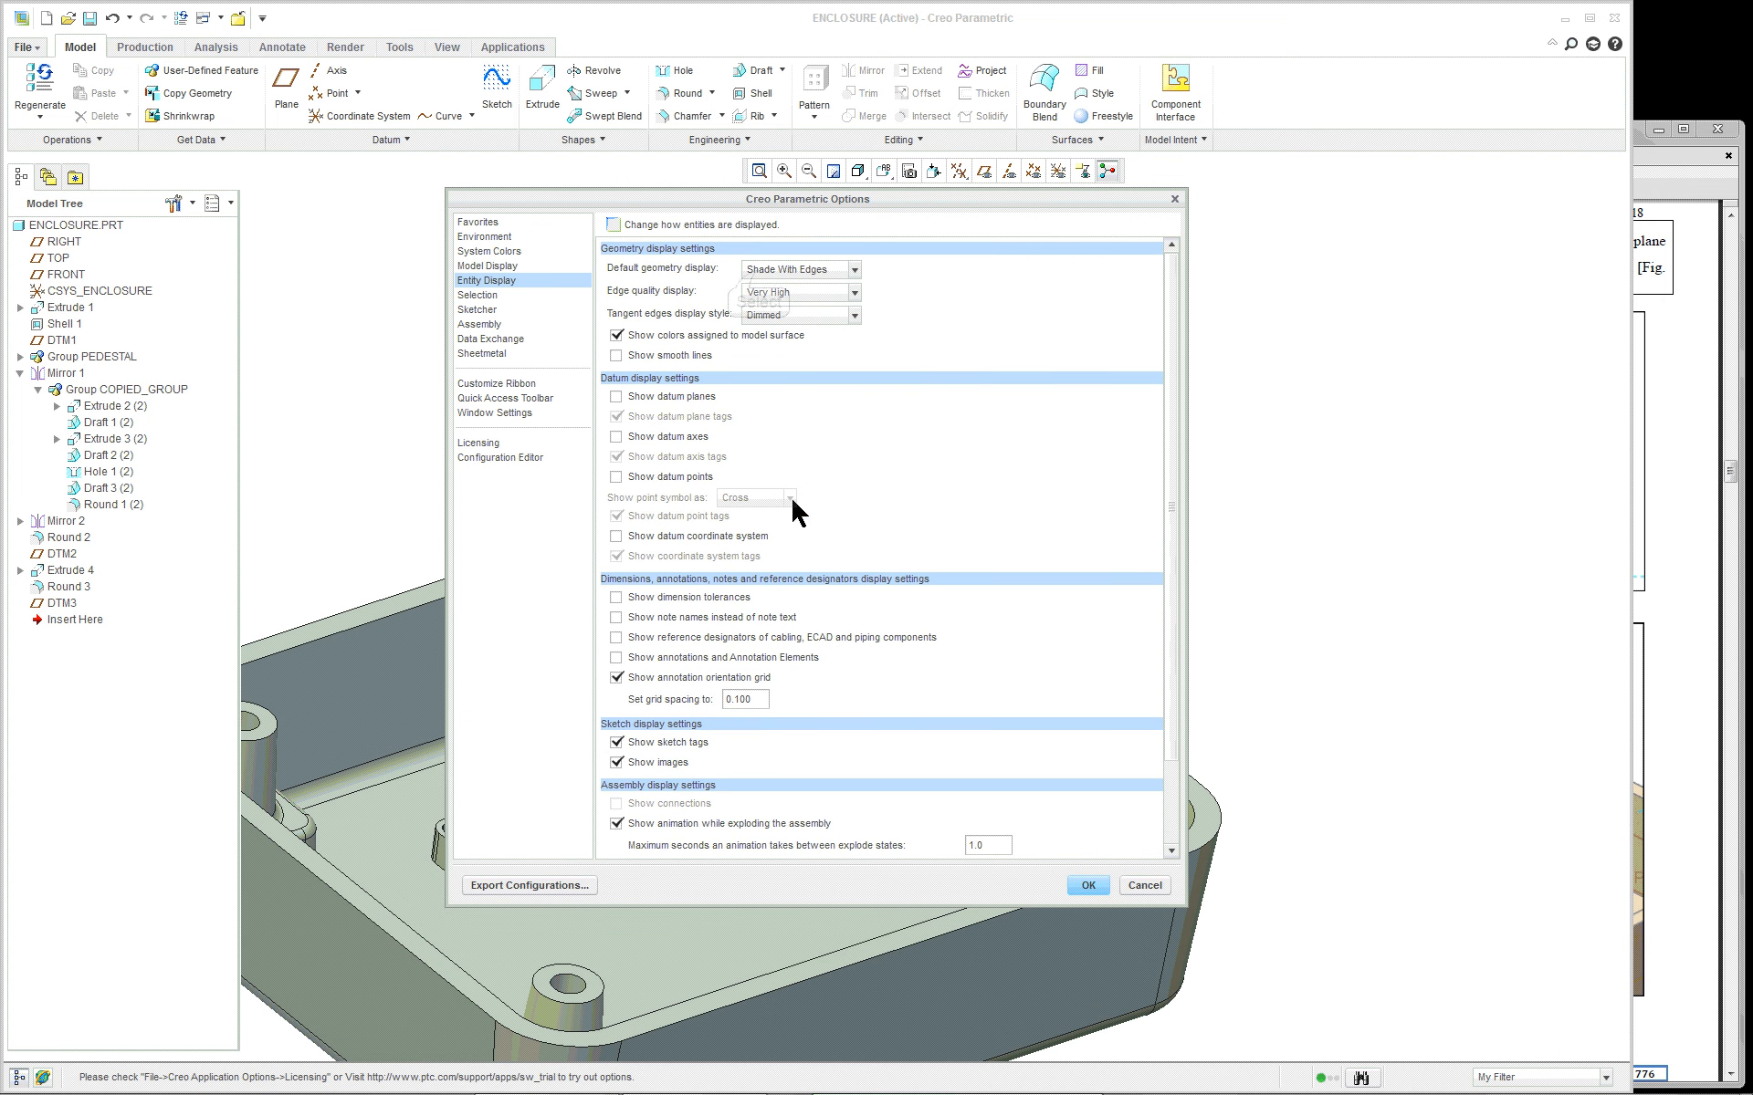
click(757, 273)
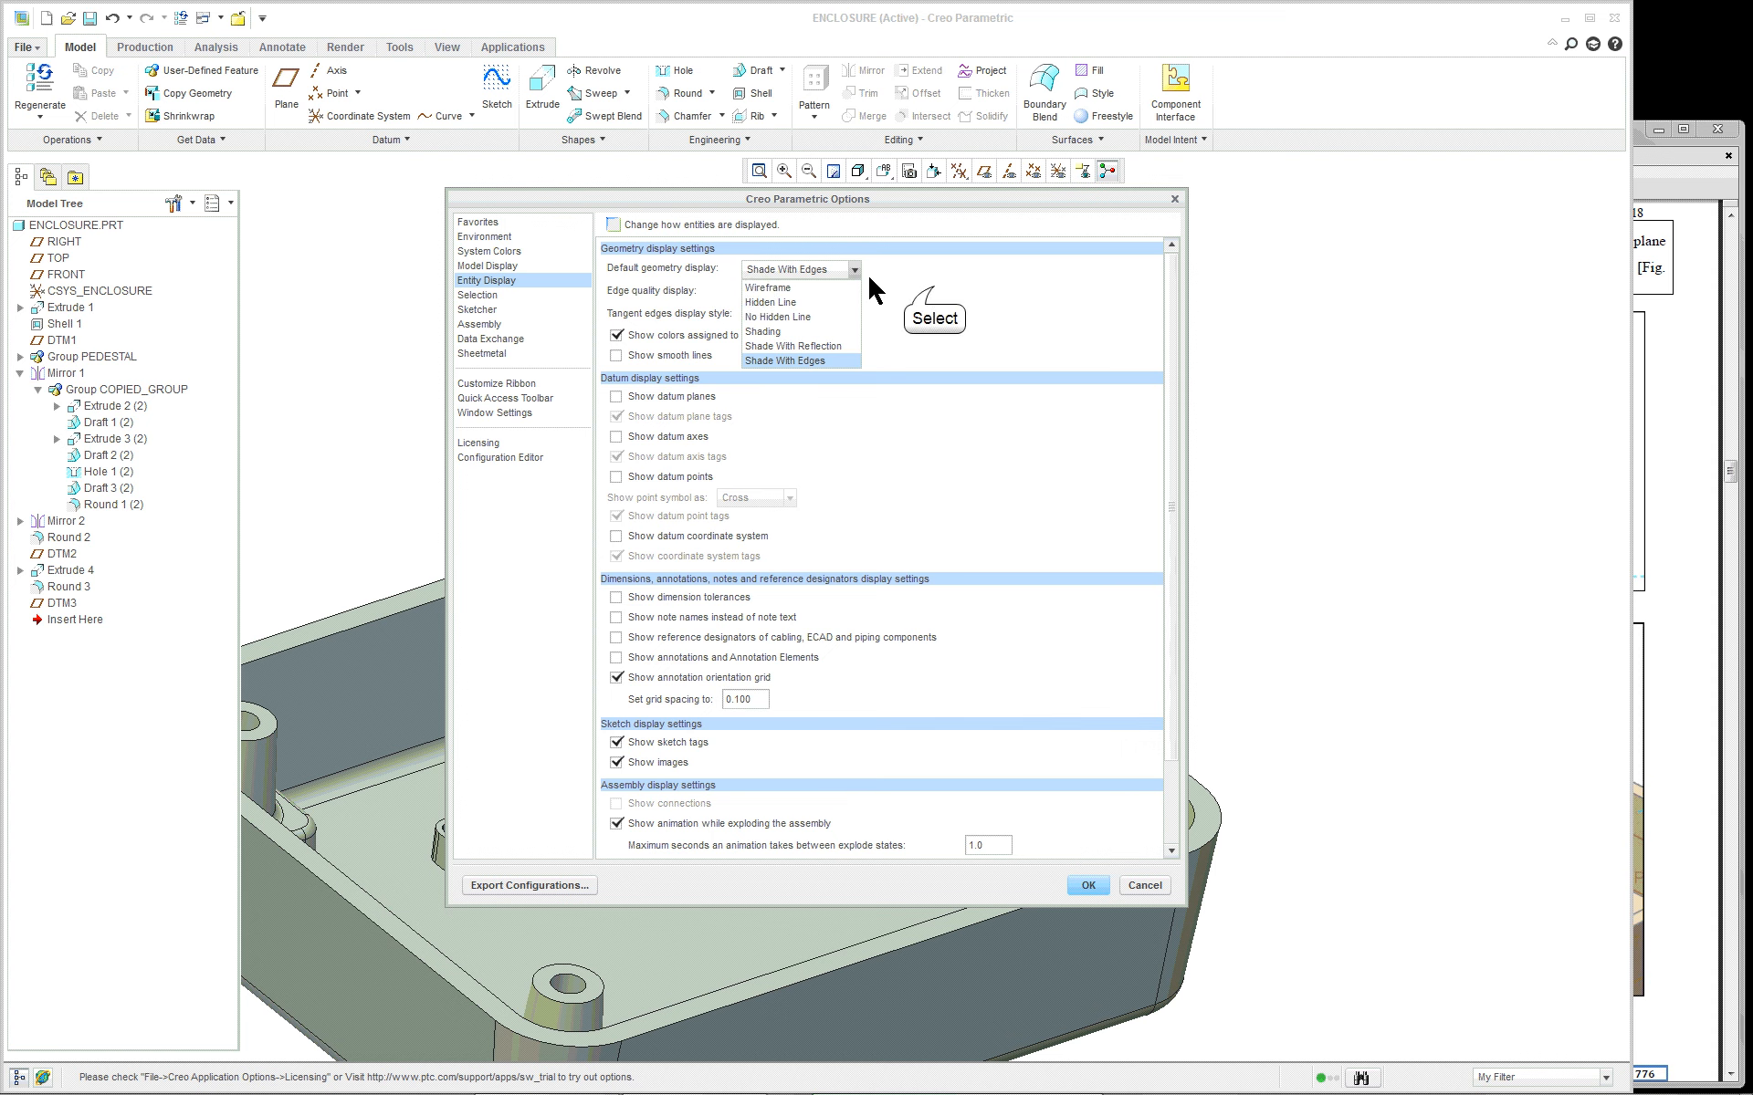
click(933, 292)
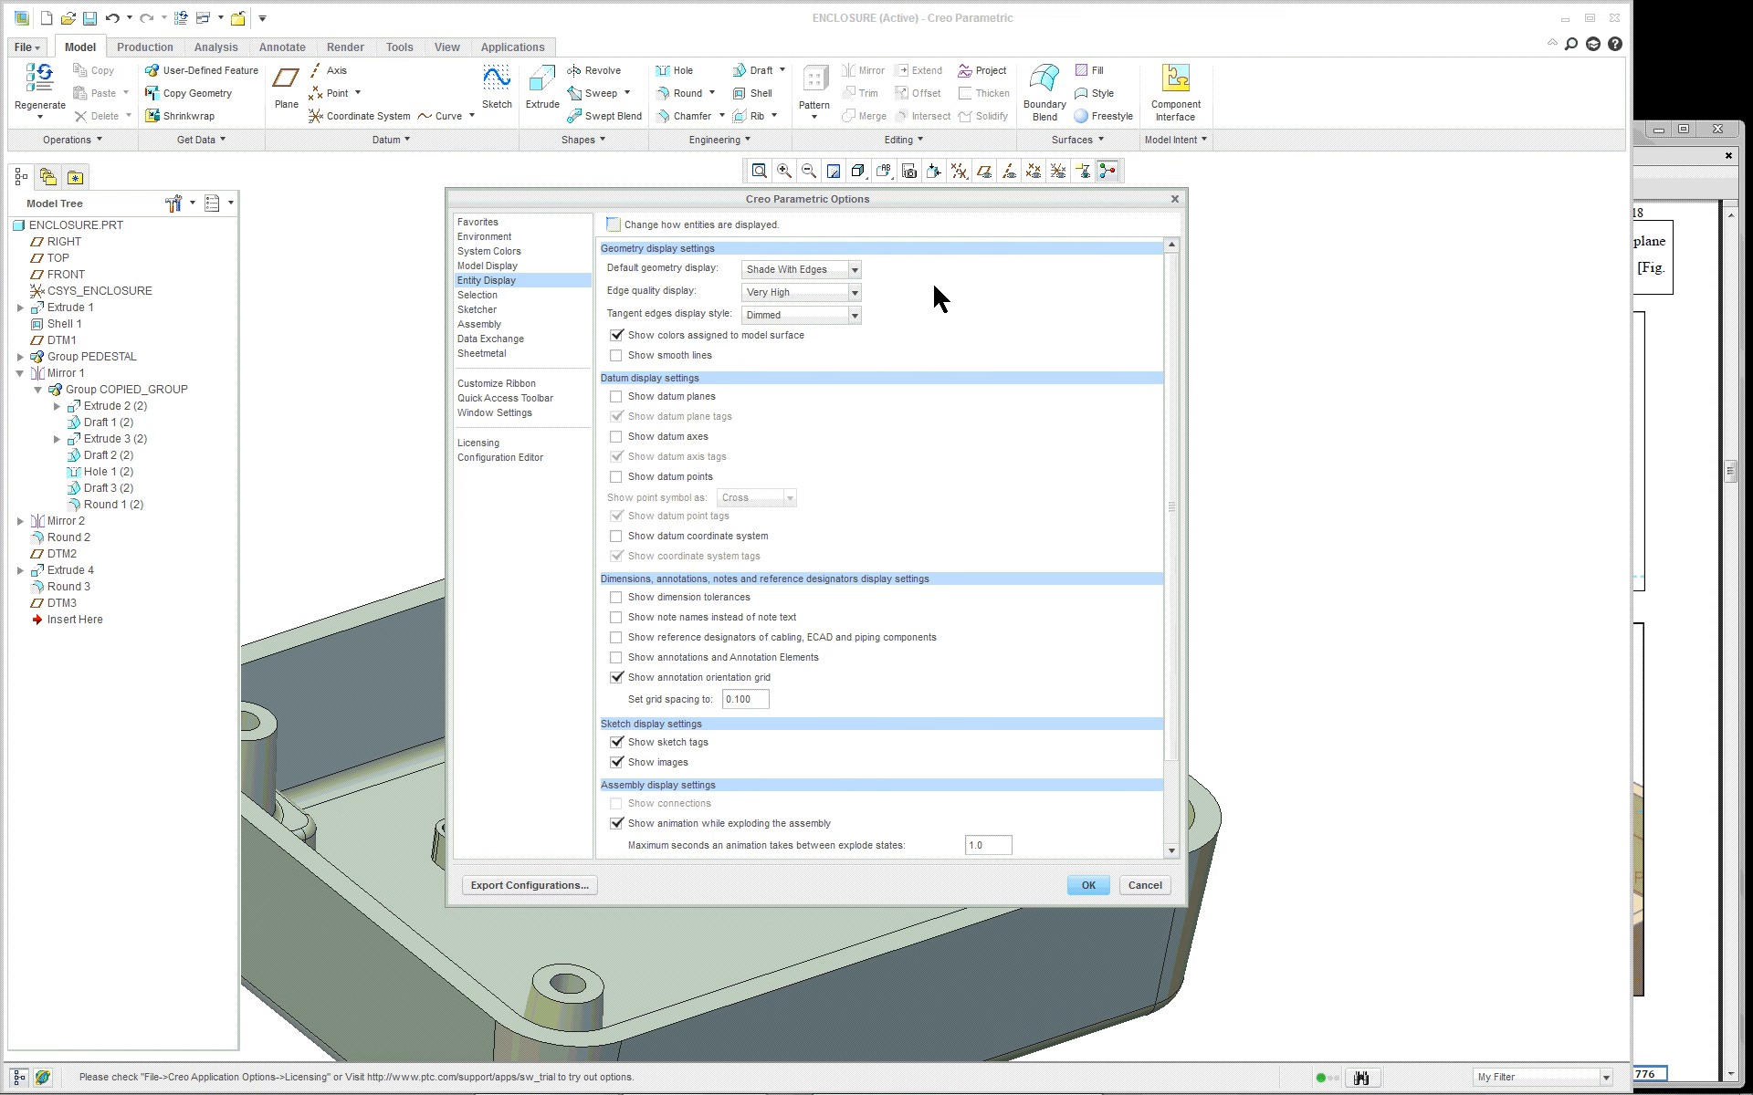
Set the default geometry display to Shading for the current session, without saving to a configuration file
click(827, 272)
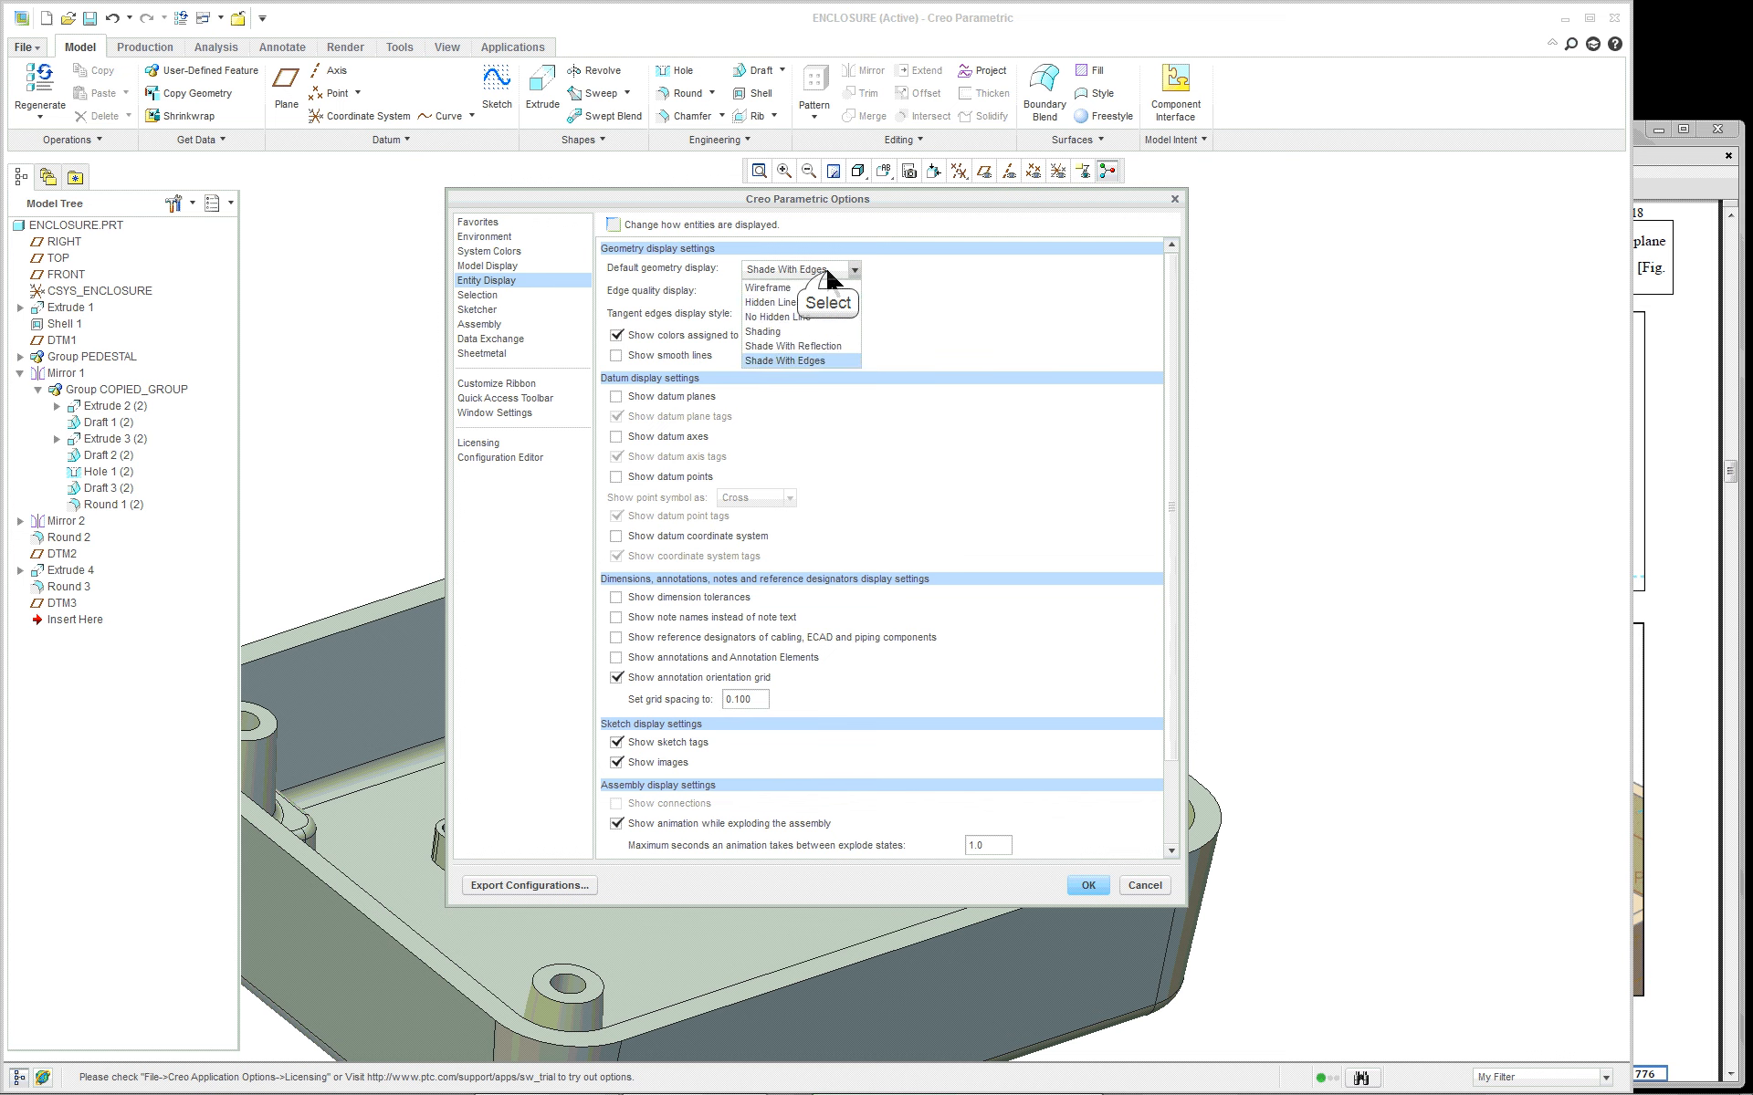
click(807, 331)
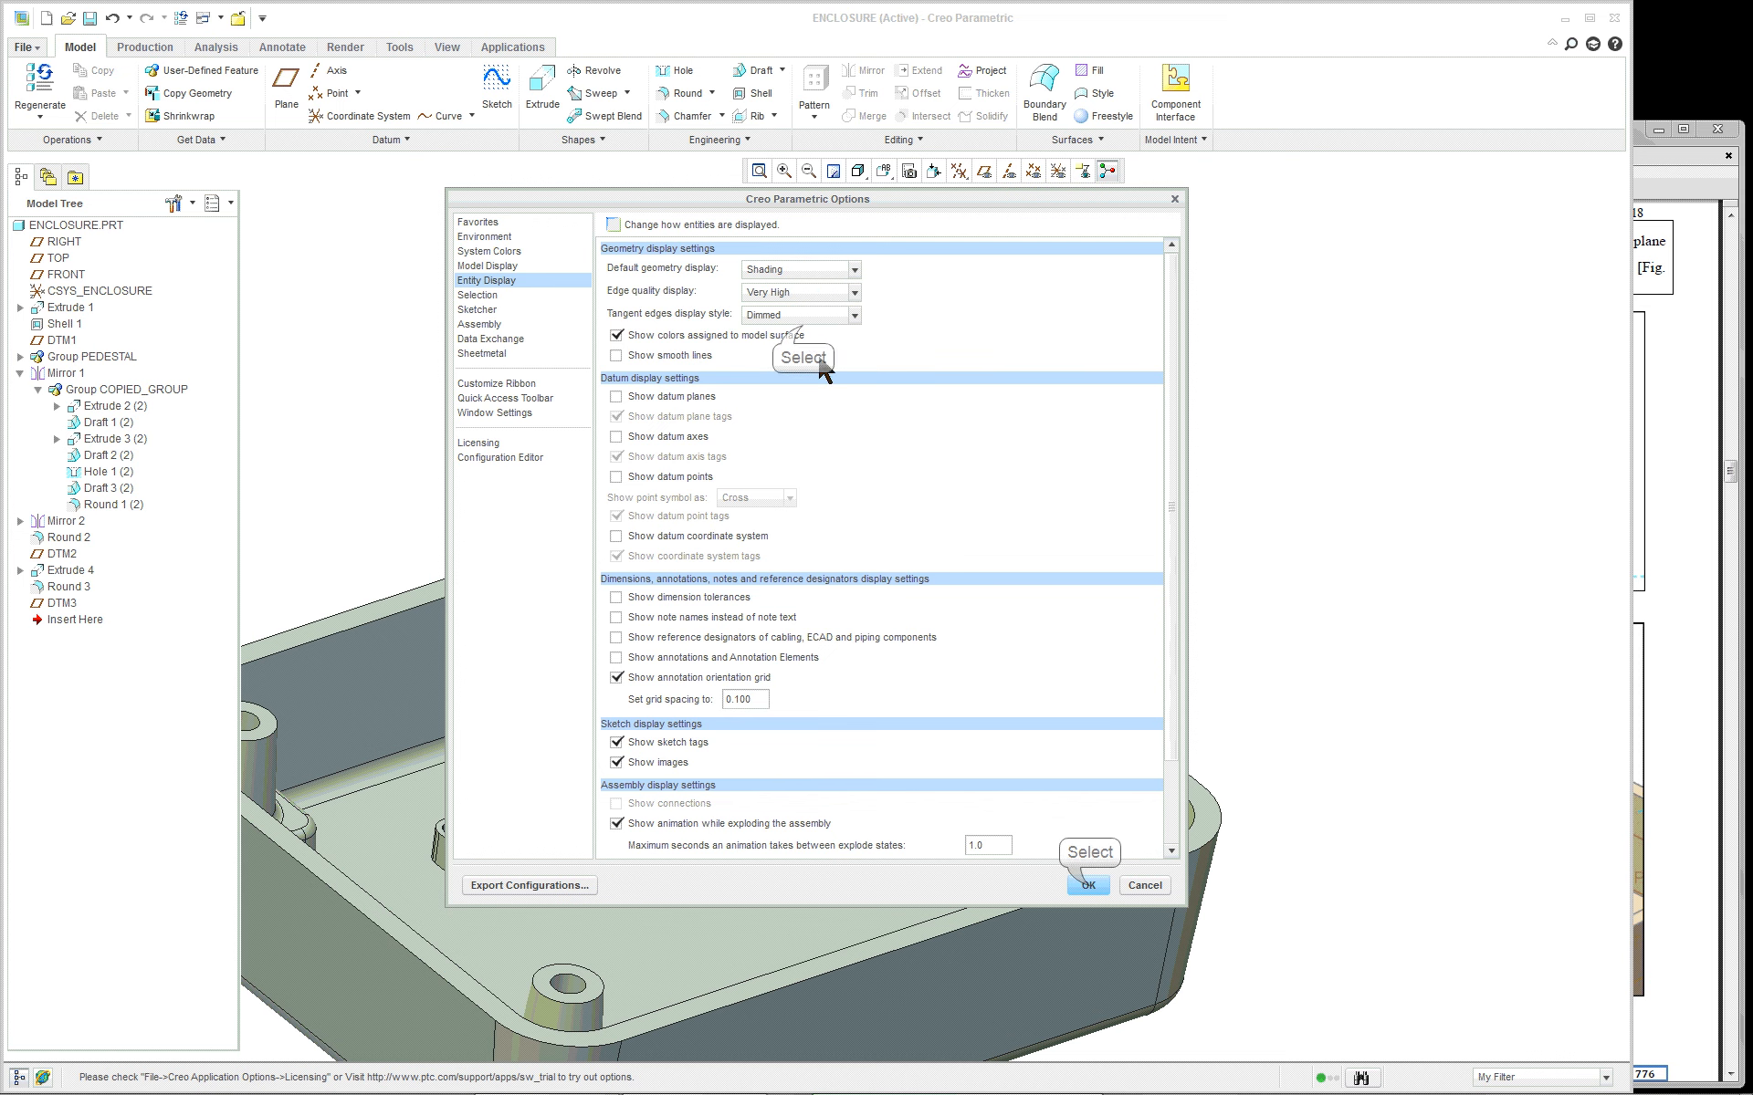
click(1087, 882)
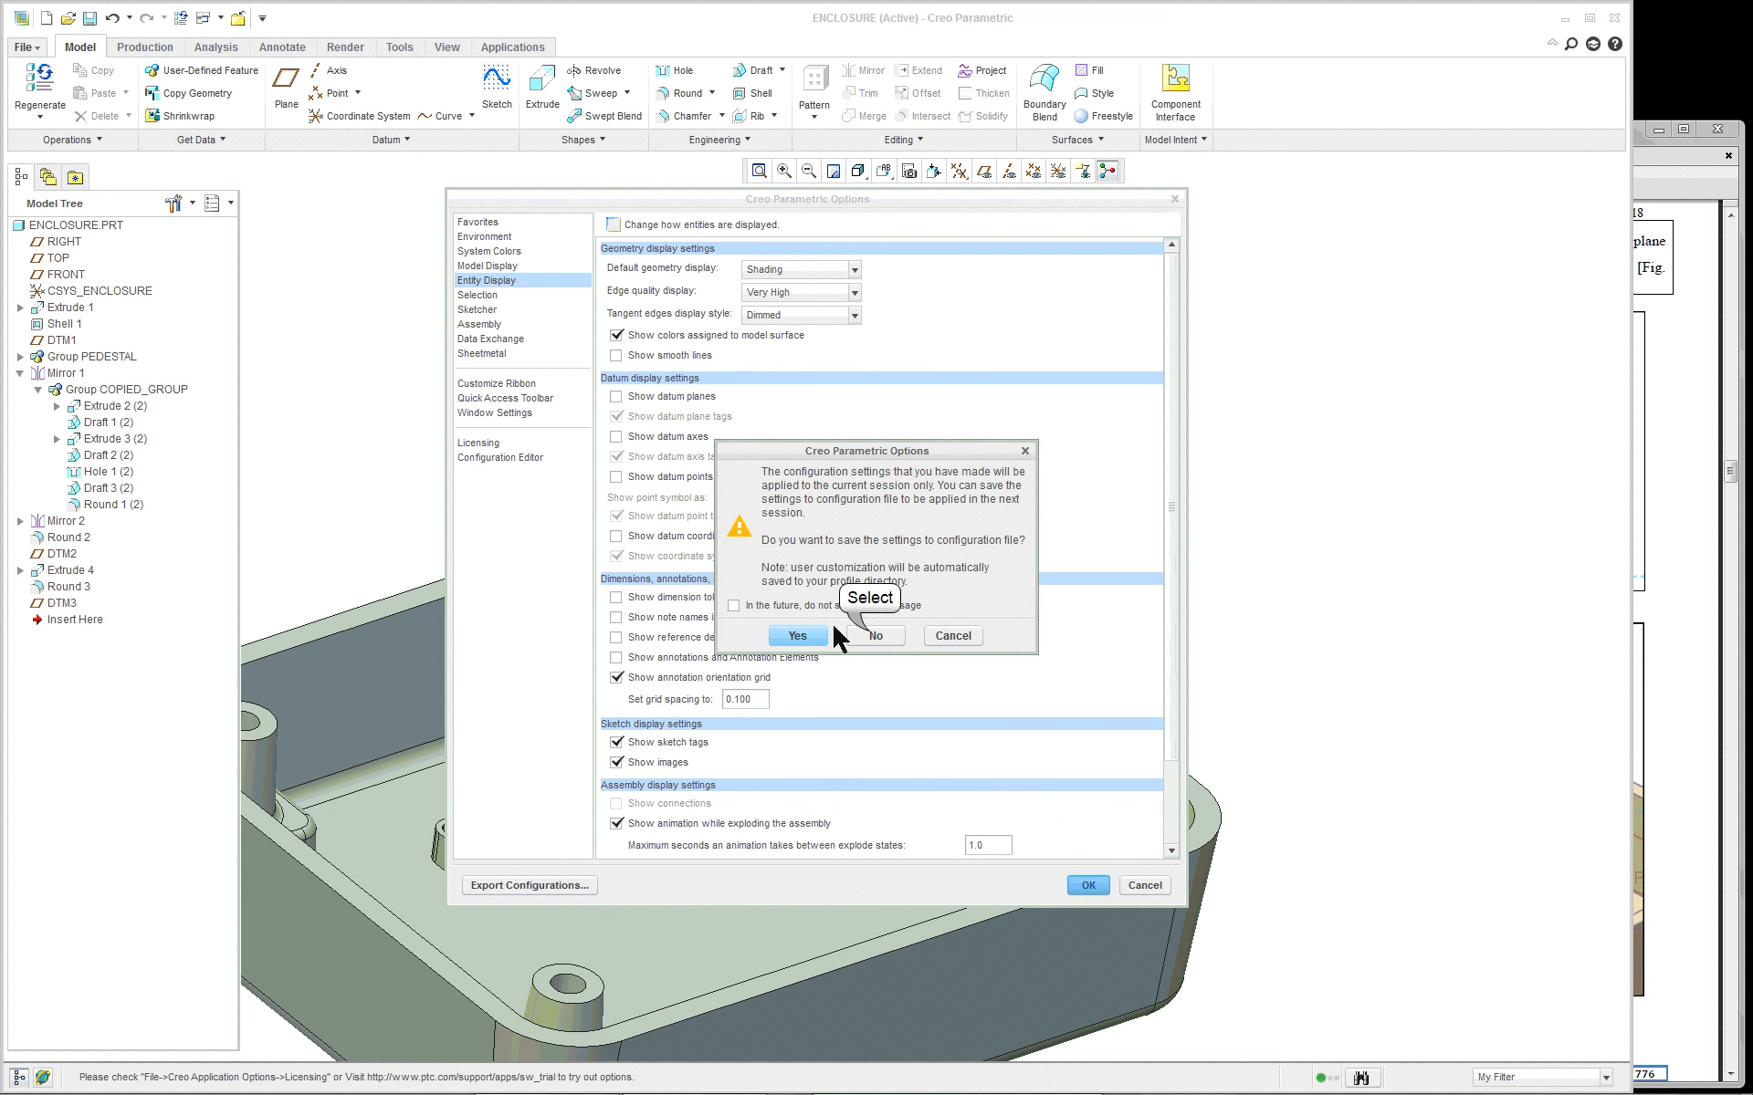
click(867, 635)
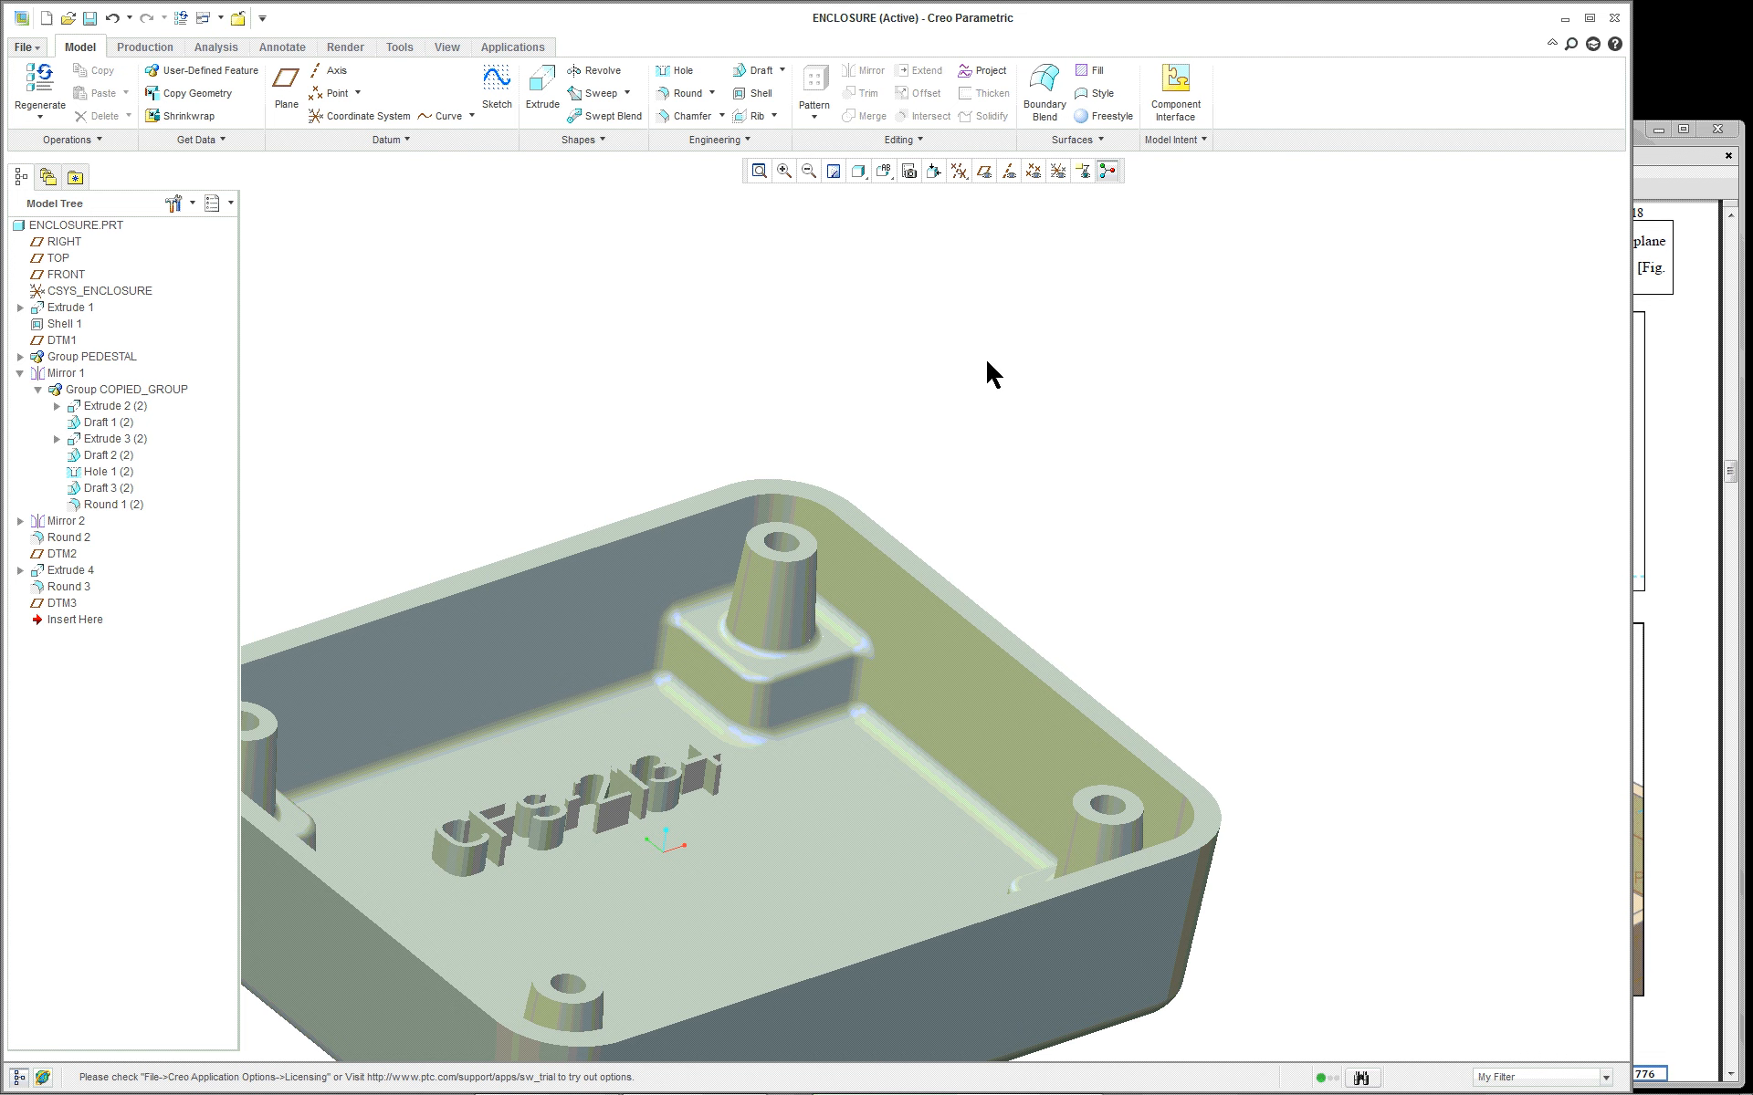
scroll(969, 364, up, 2)
scroll(827, 215, up, 1)
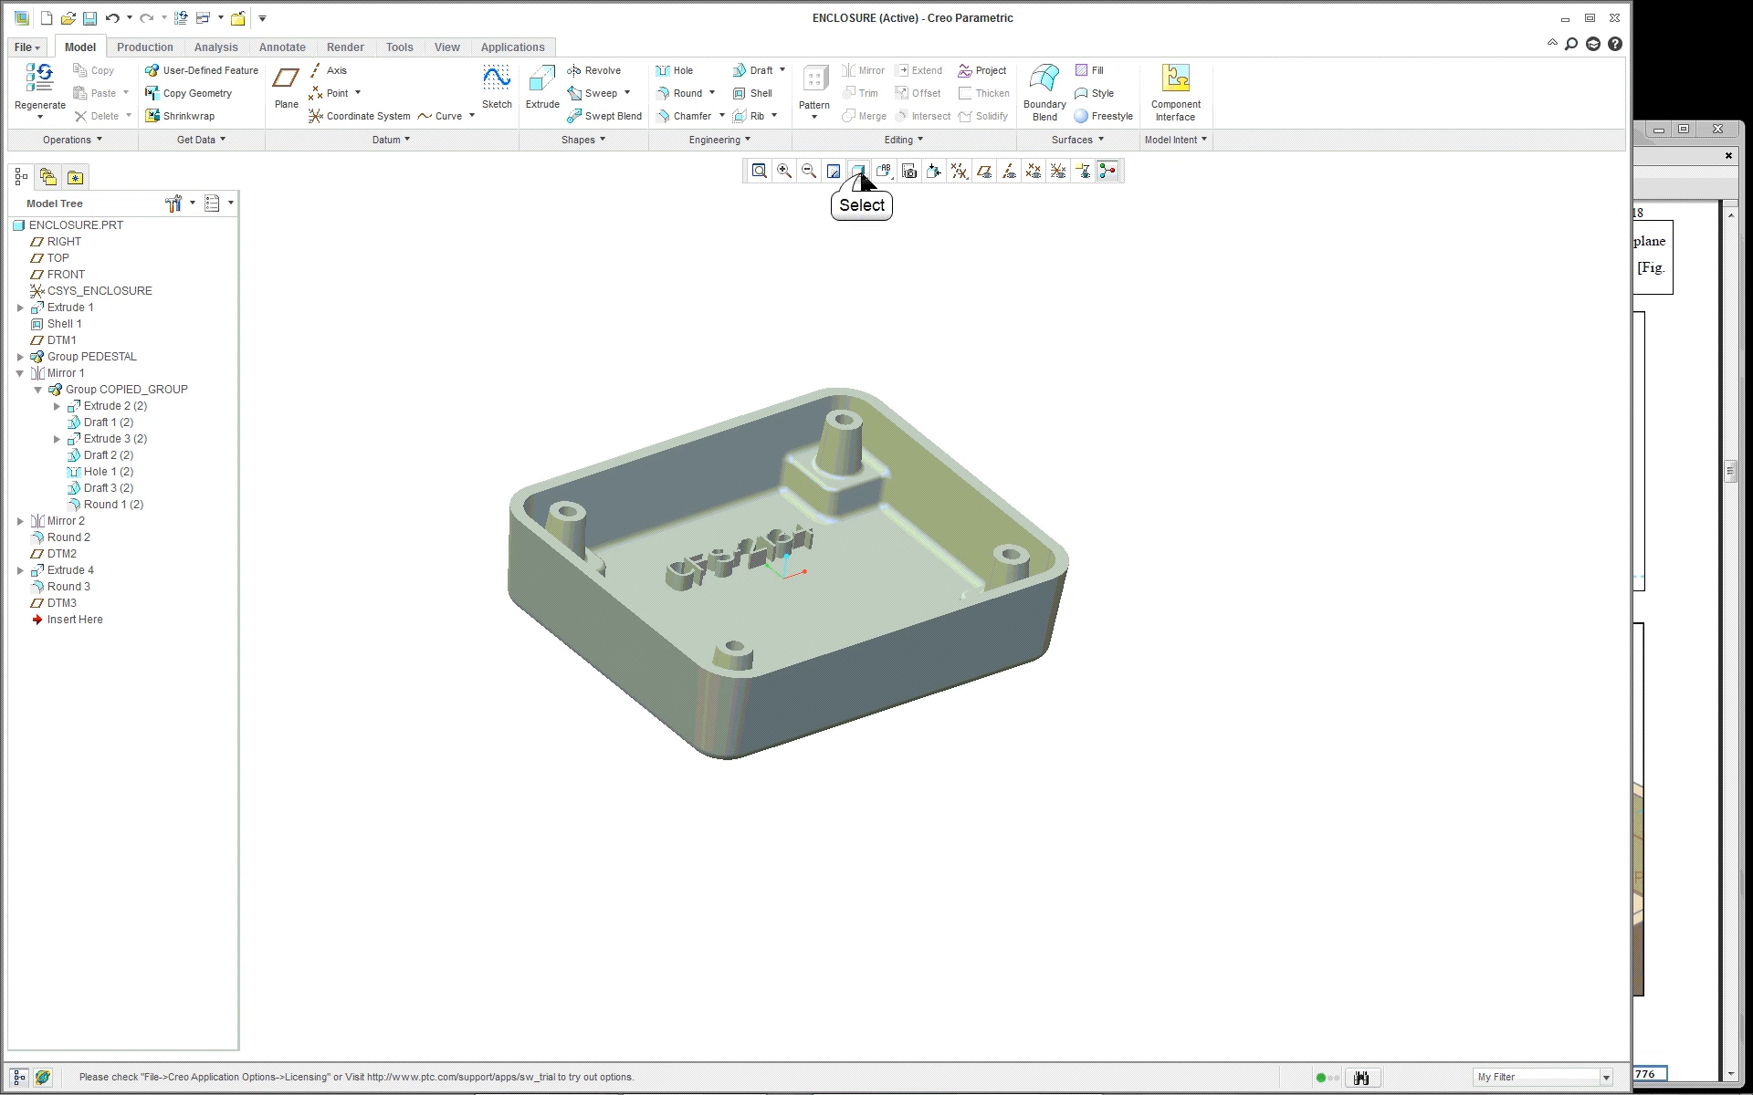
Examine the available display styles and inspect the pedestals and interior rounds of the shaded enclosure
click(858, 170)
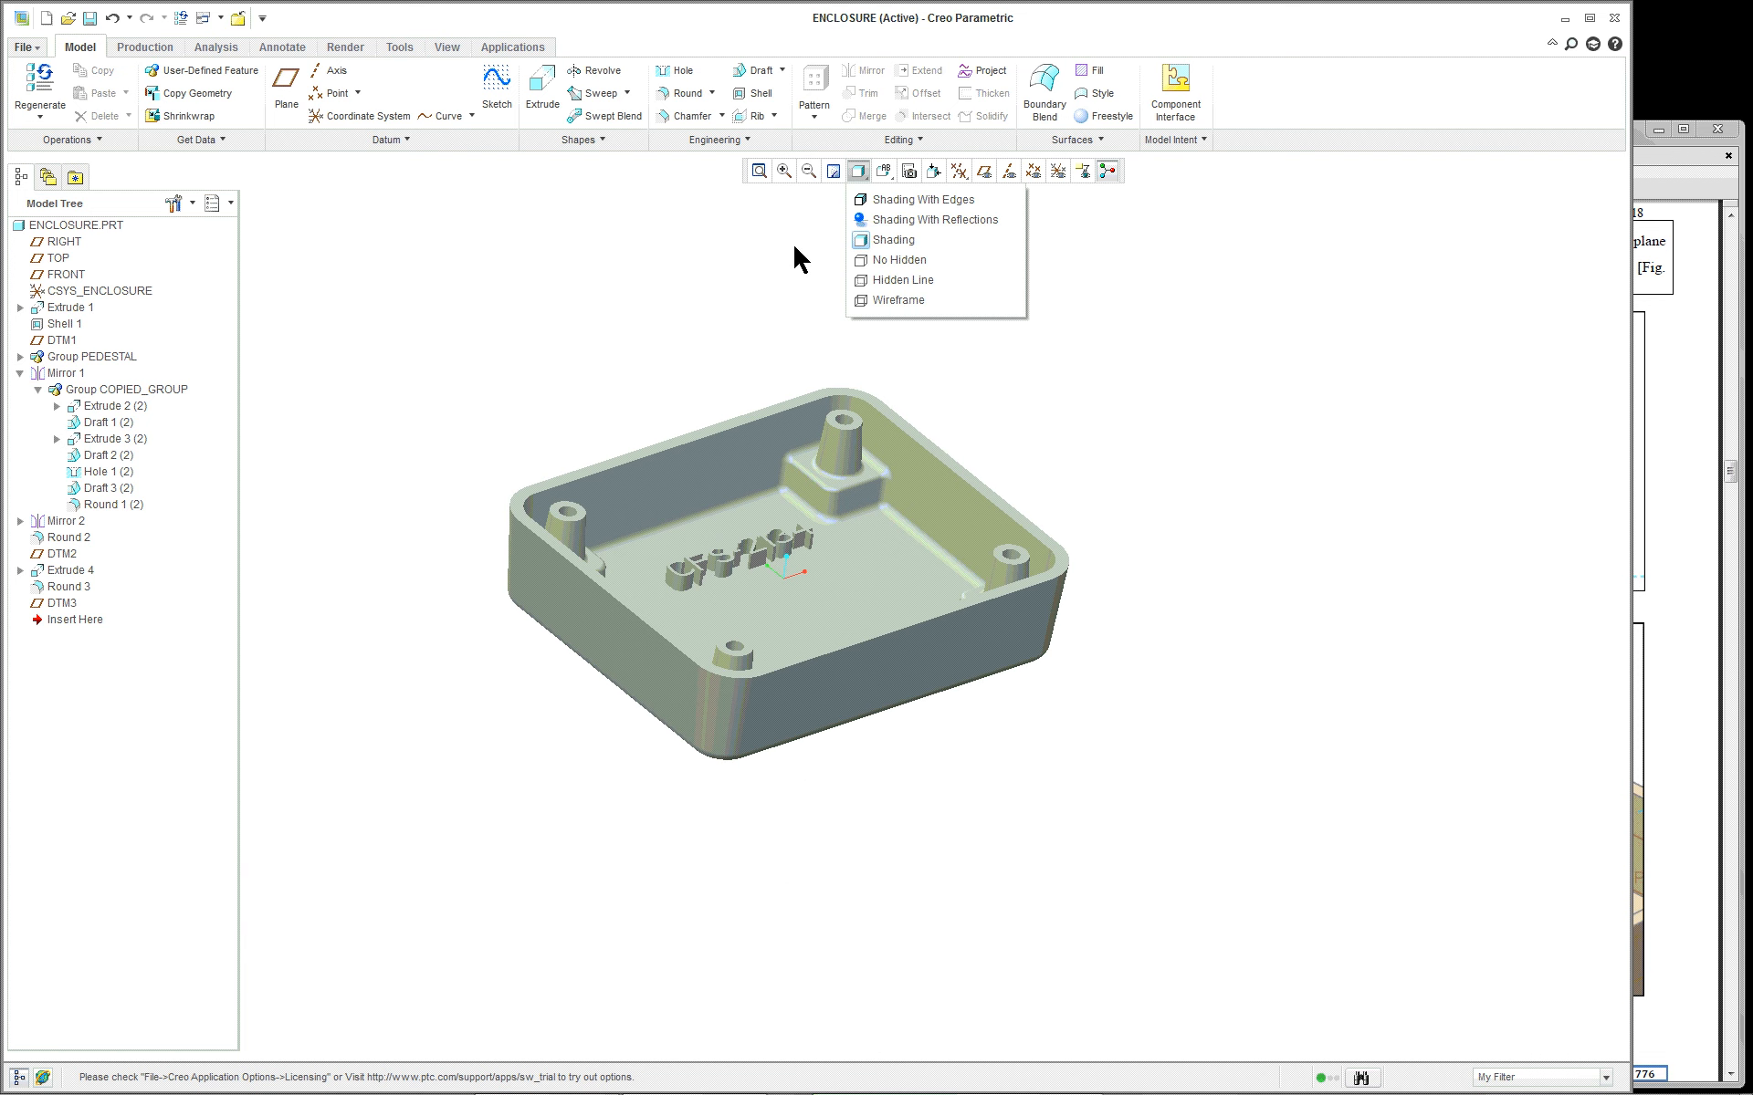
click(645, 223)
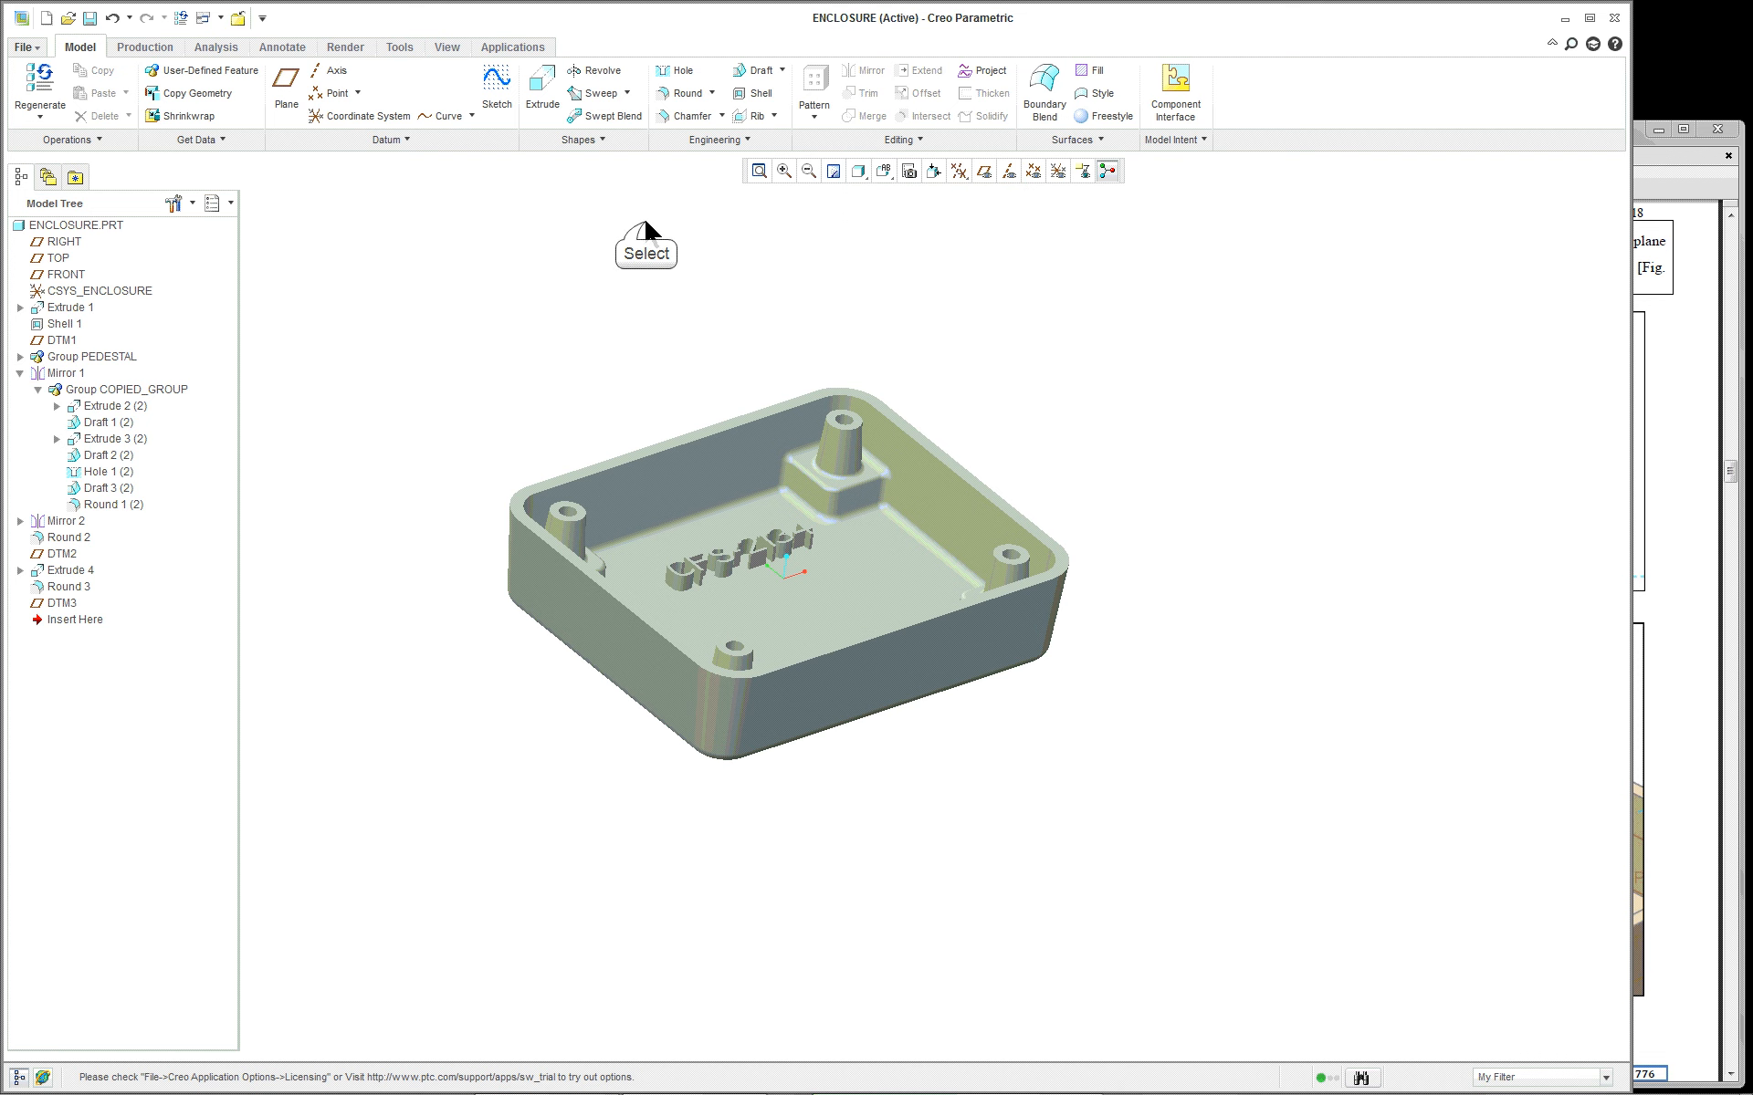
click(859, 173)
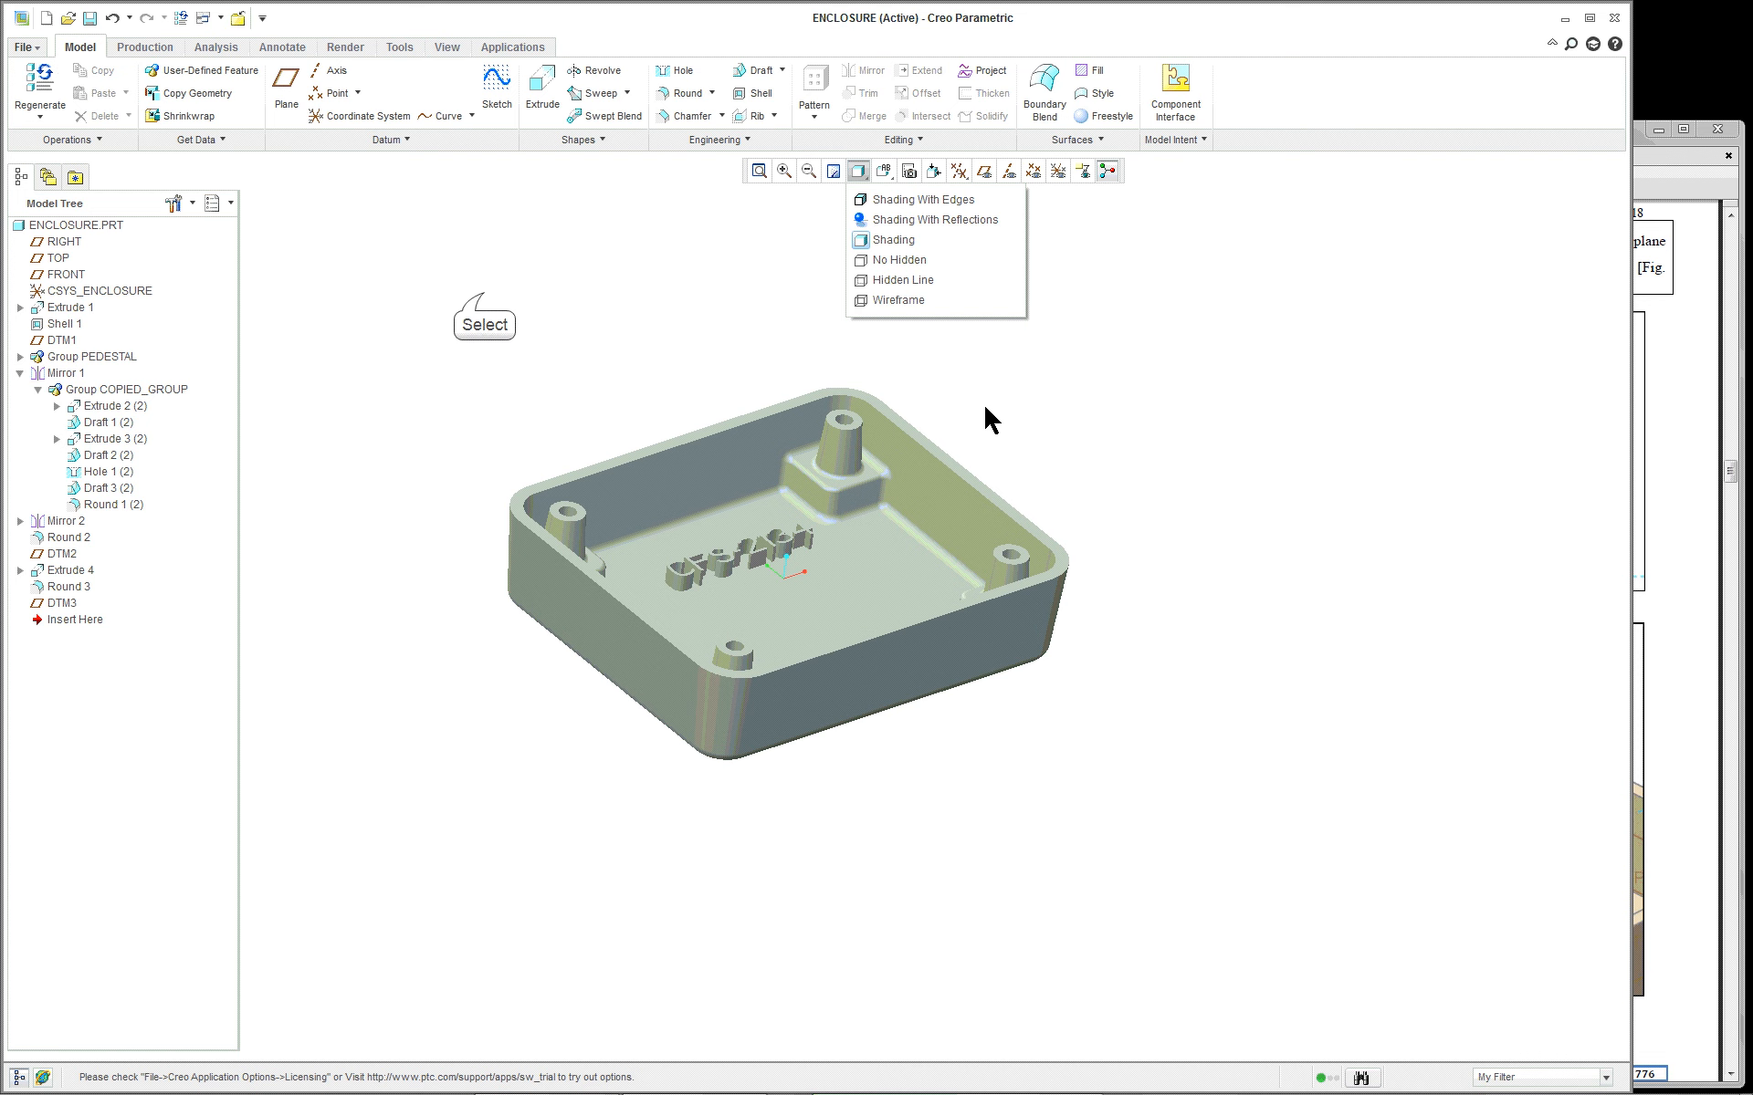
click(470, 294)
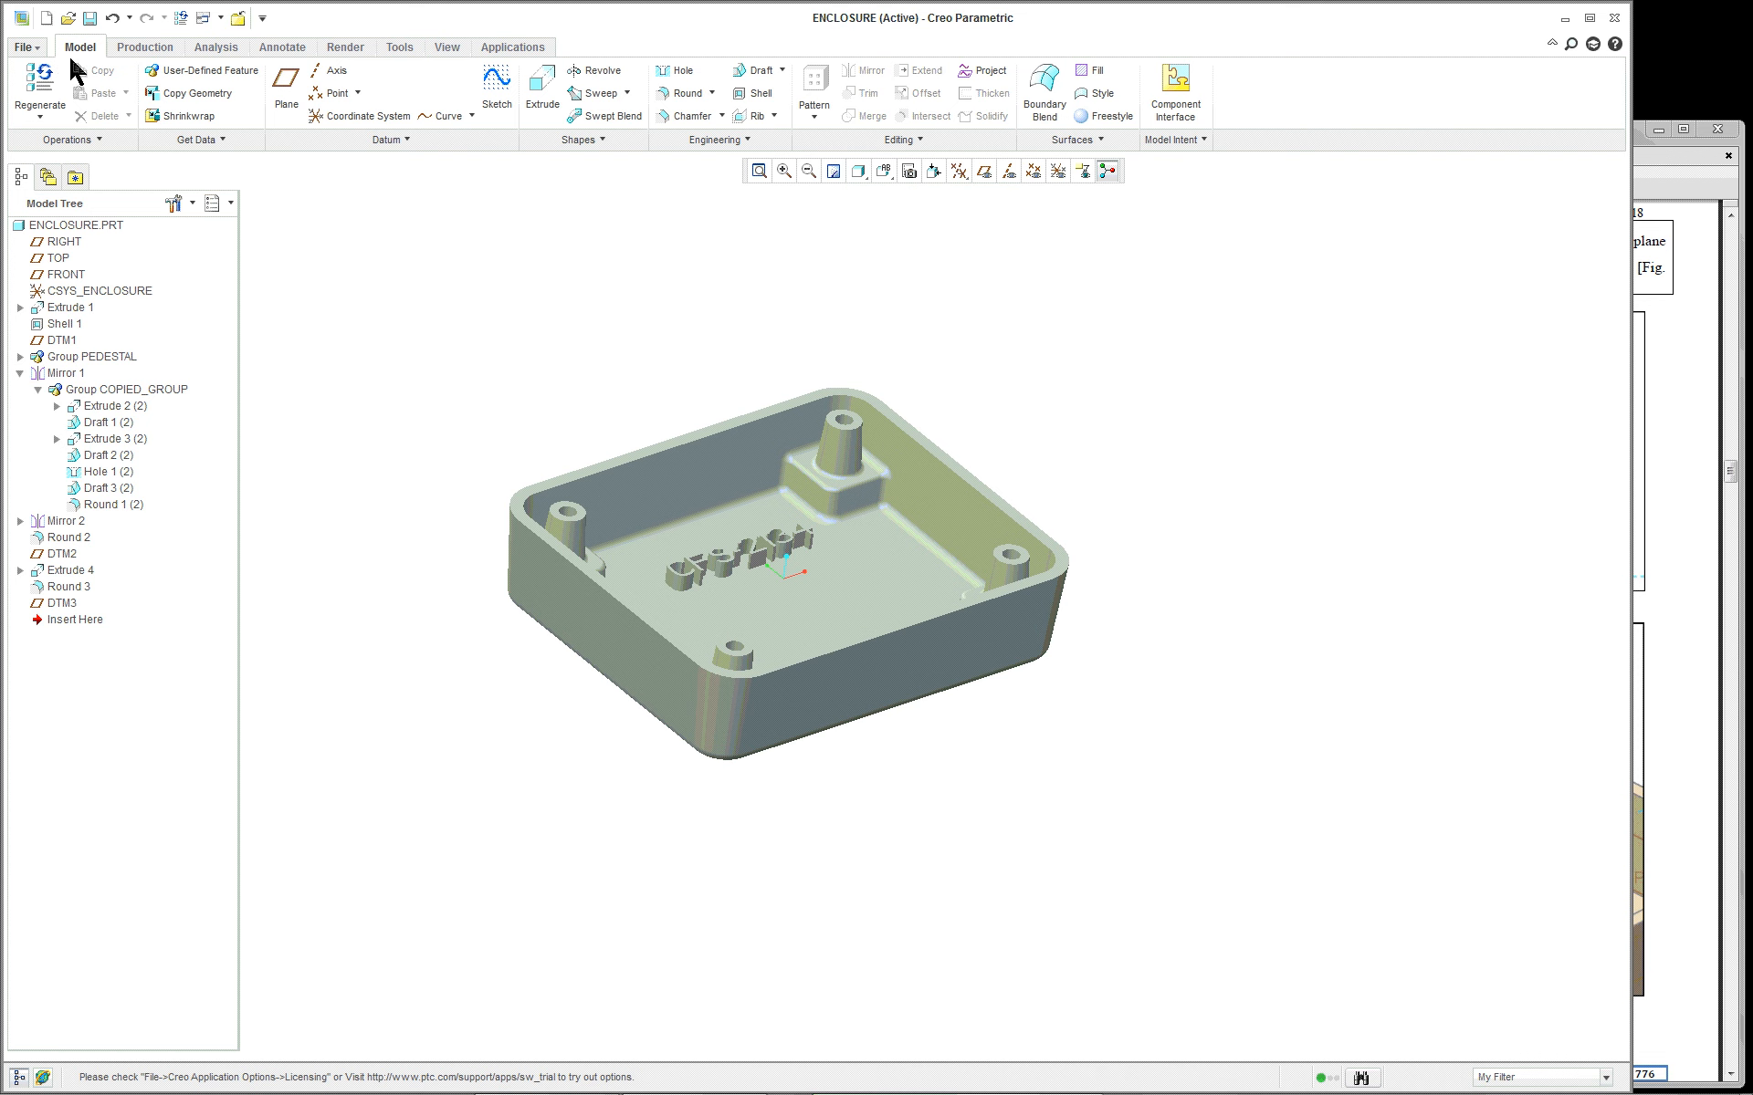
click(451, 48)
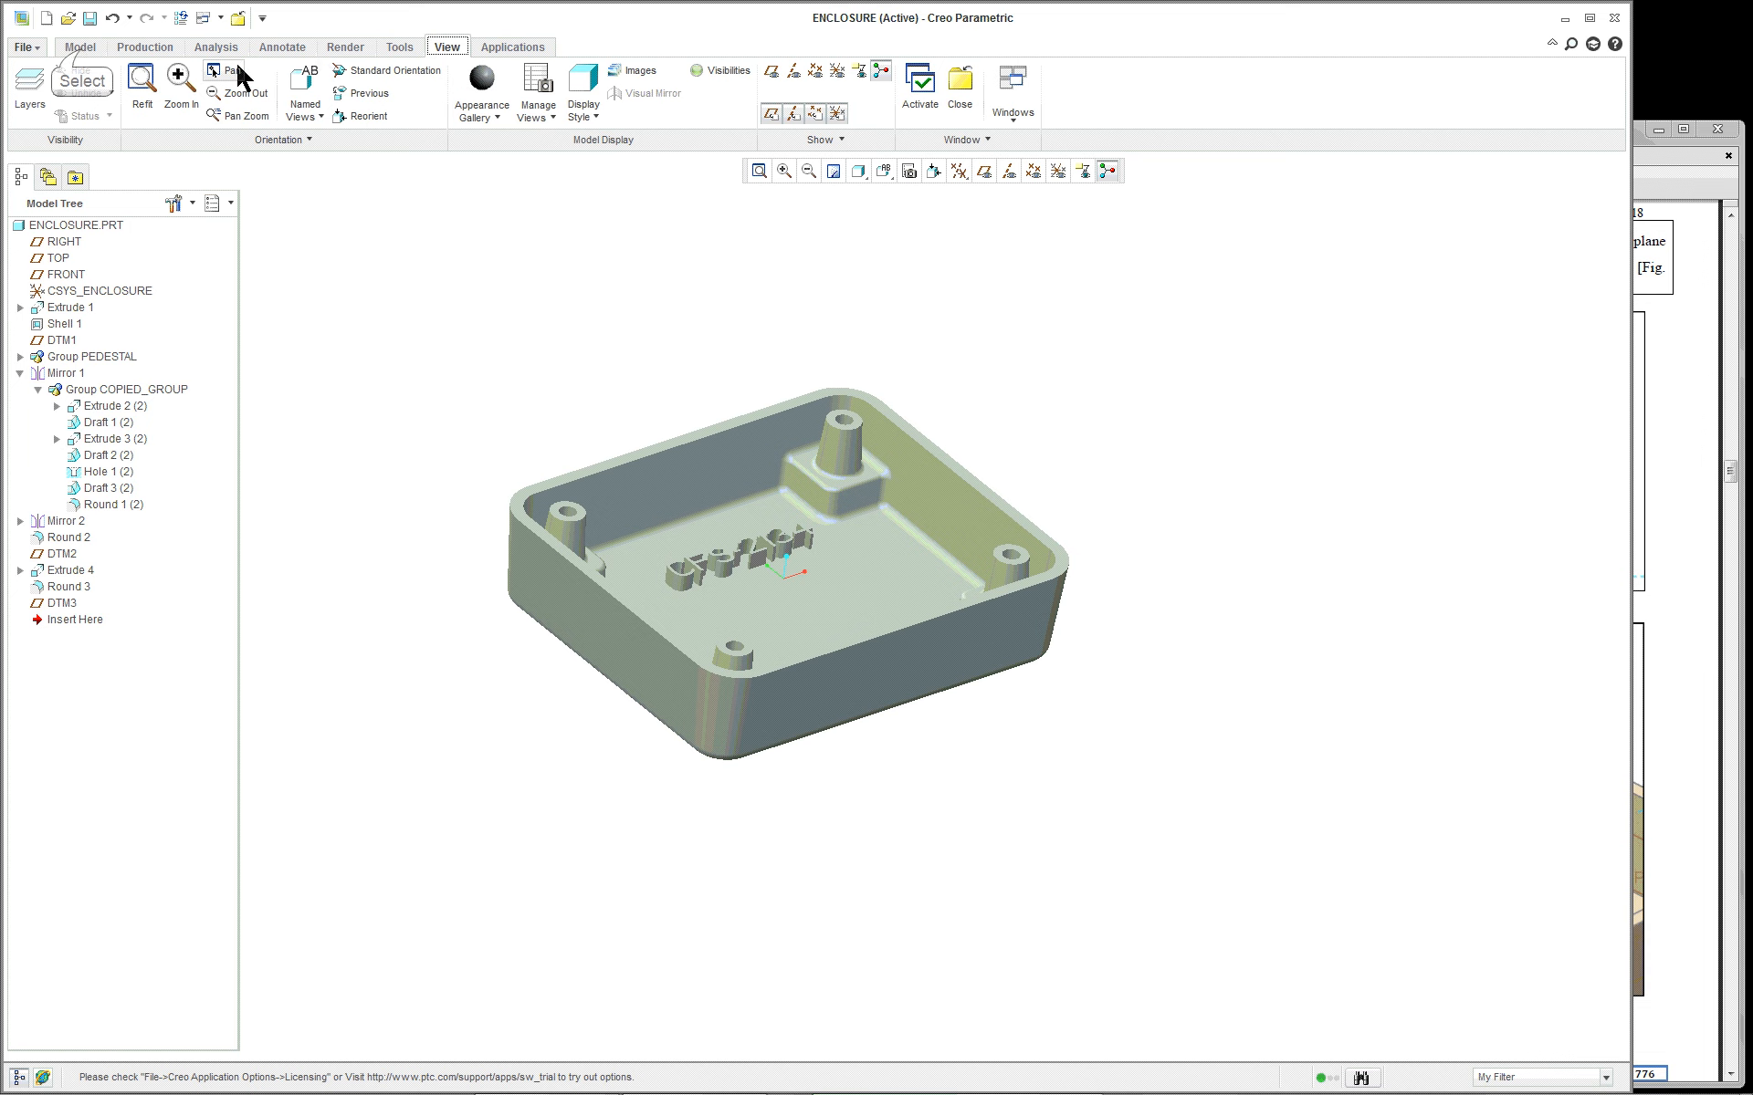
click(80, 47)
scroll(888, 451, up, 5)
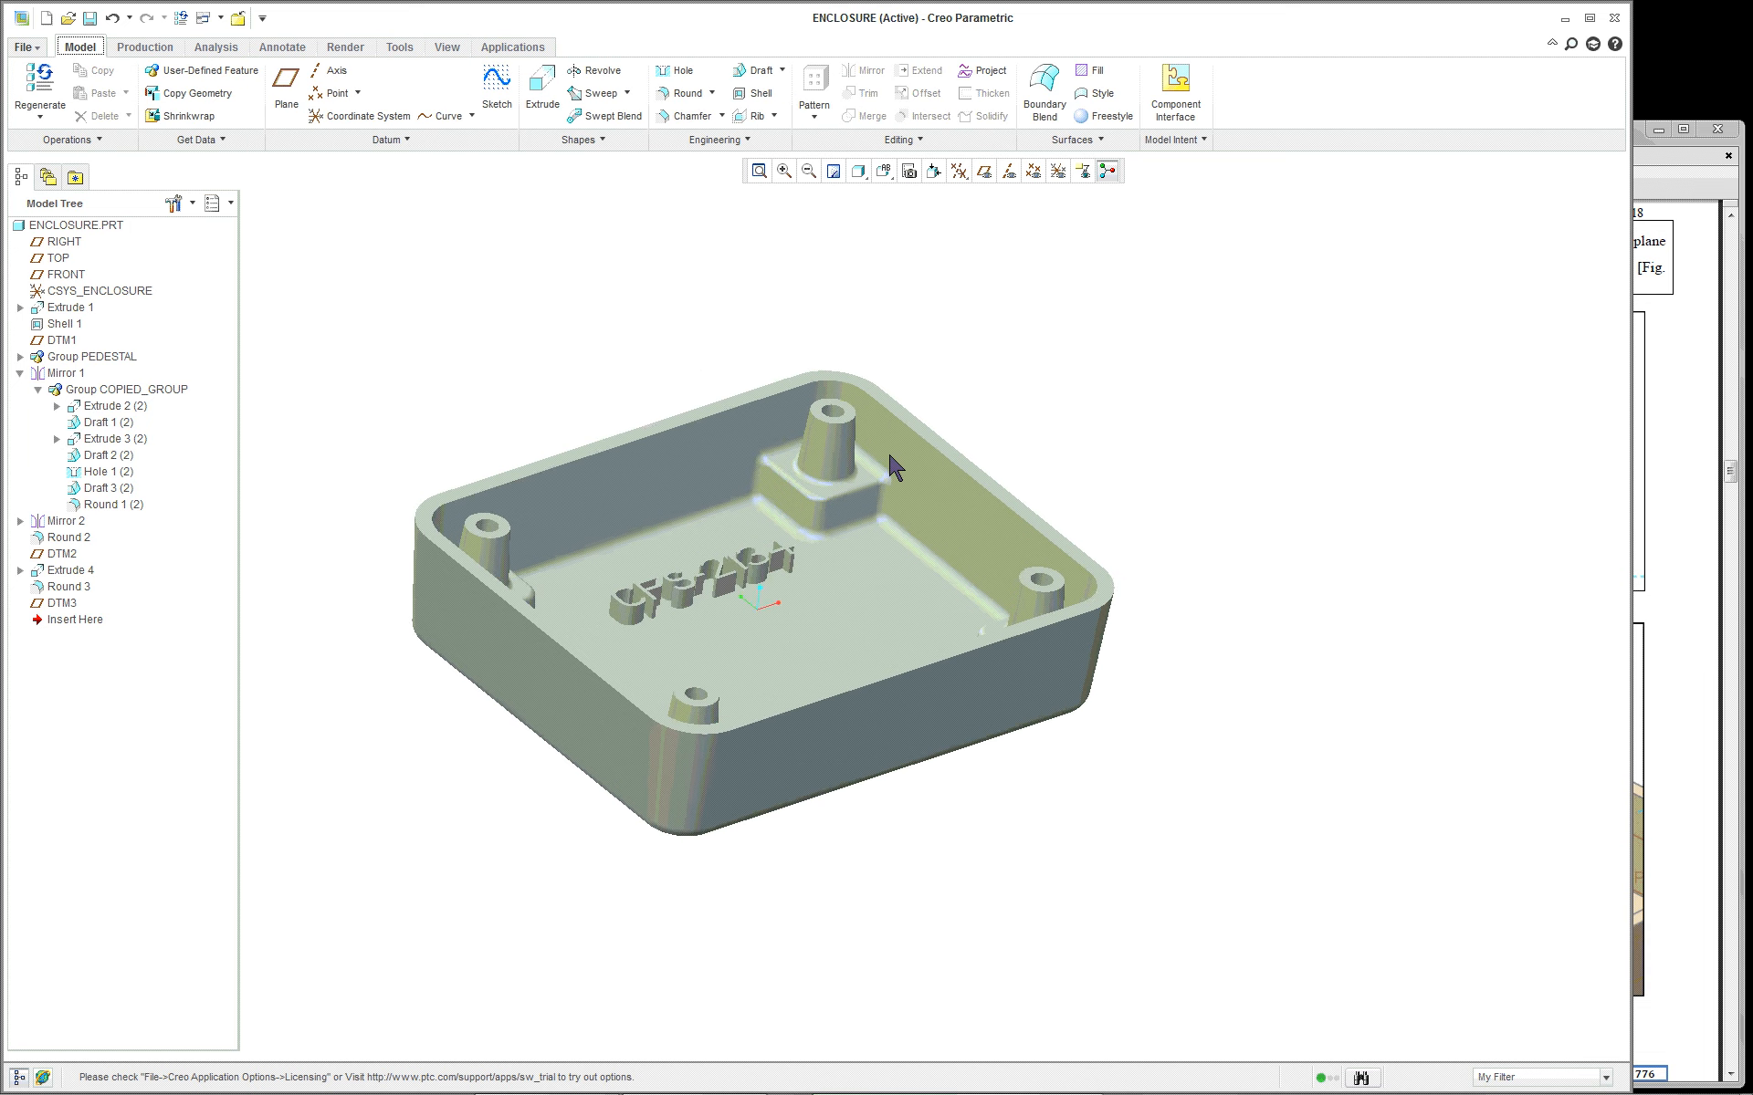
scroll(890, 586, up, 1)
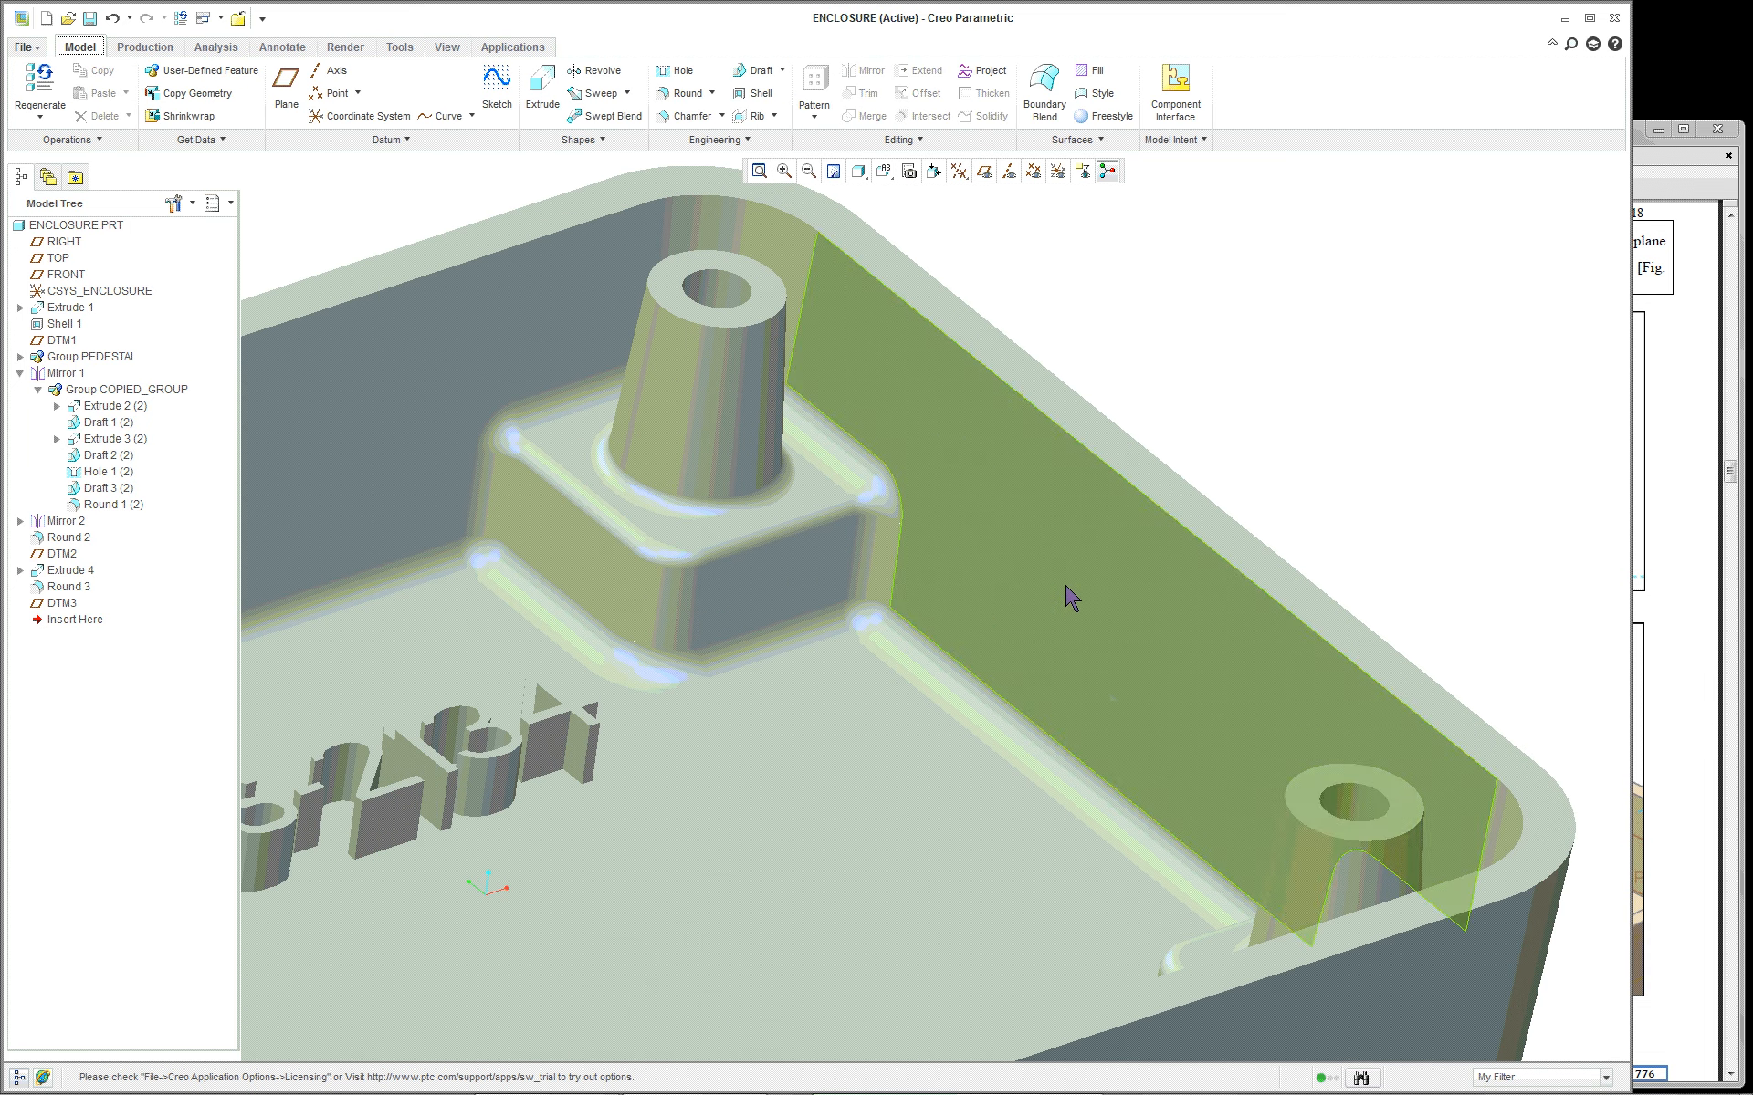
scroll(919, 535, down, 2)
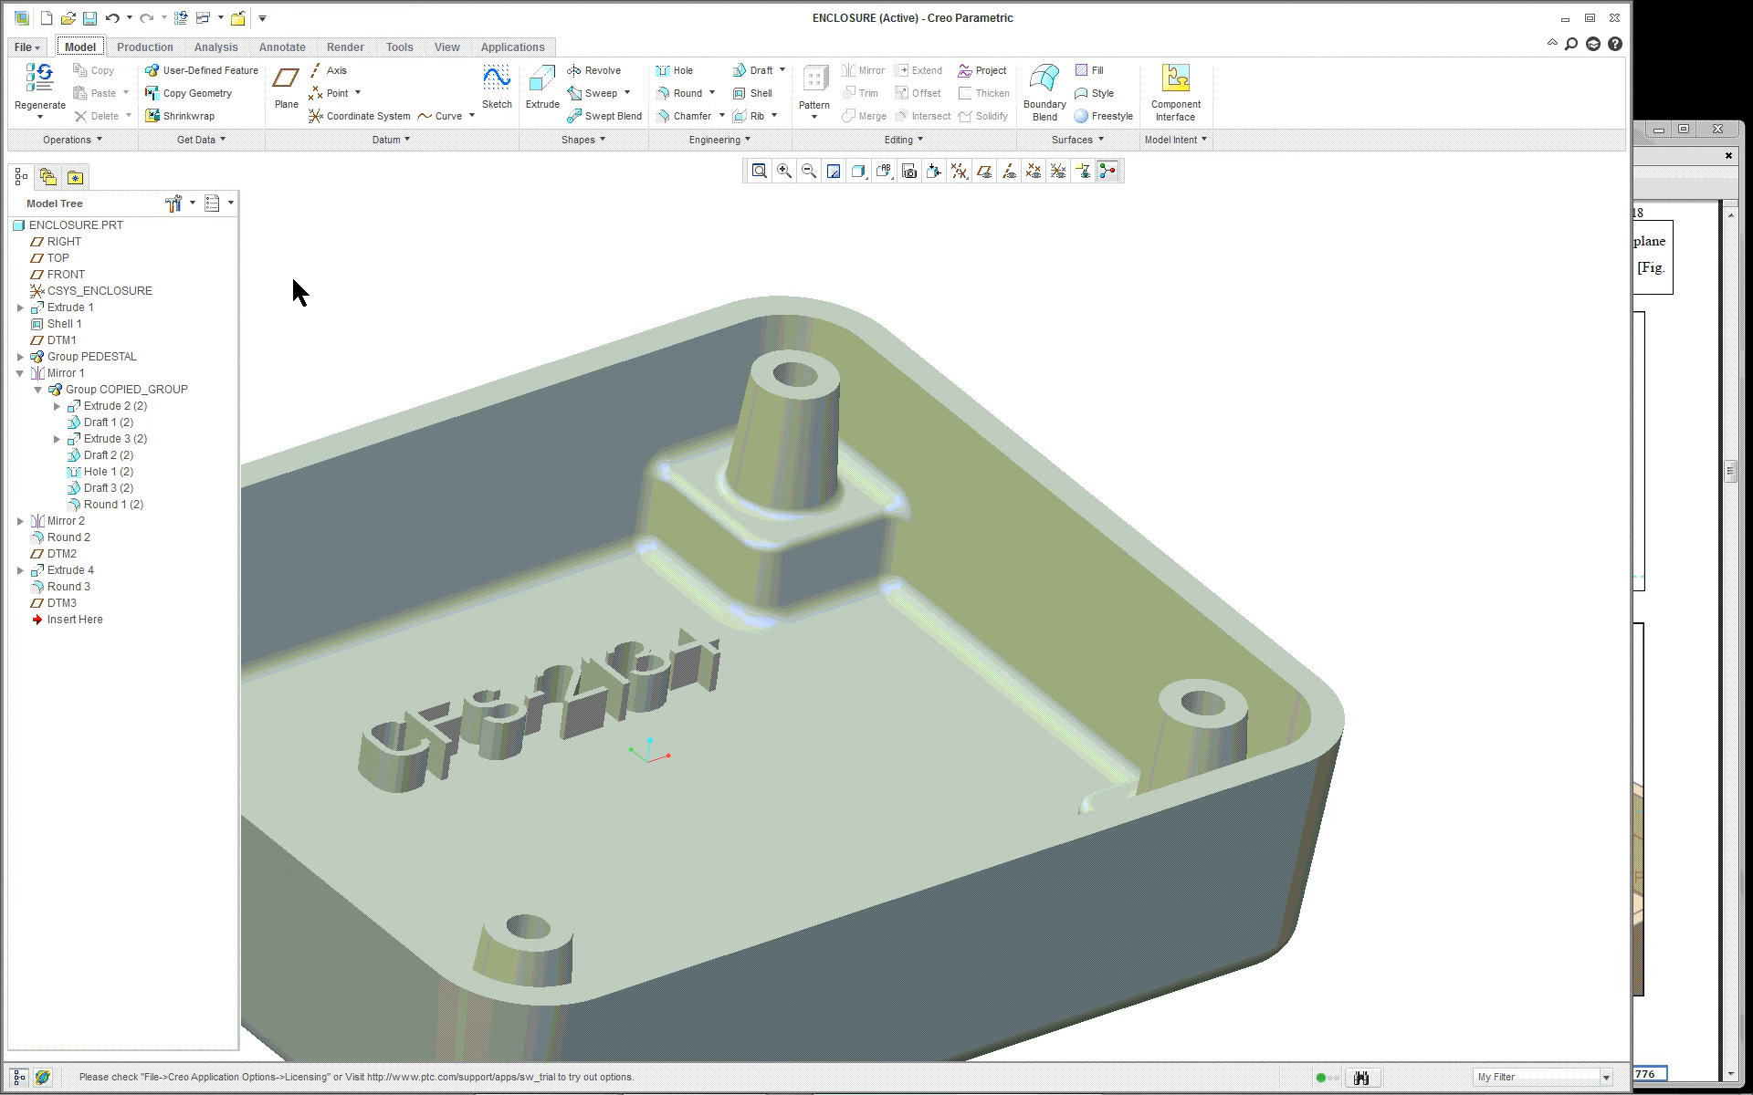
Display the enclosure model in the Shading With Edges style
click(869, 171)
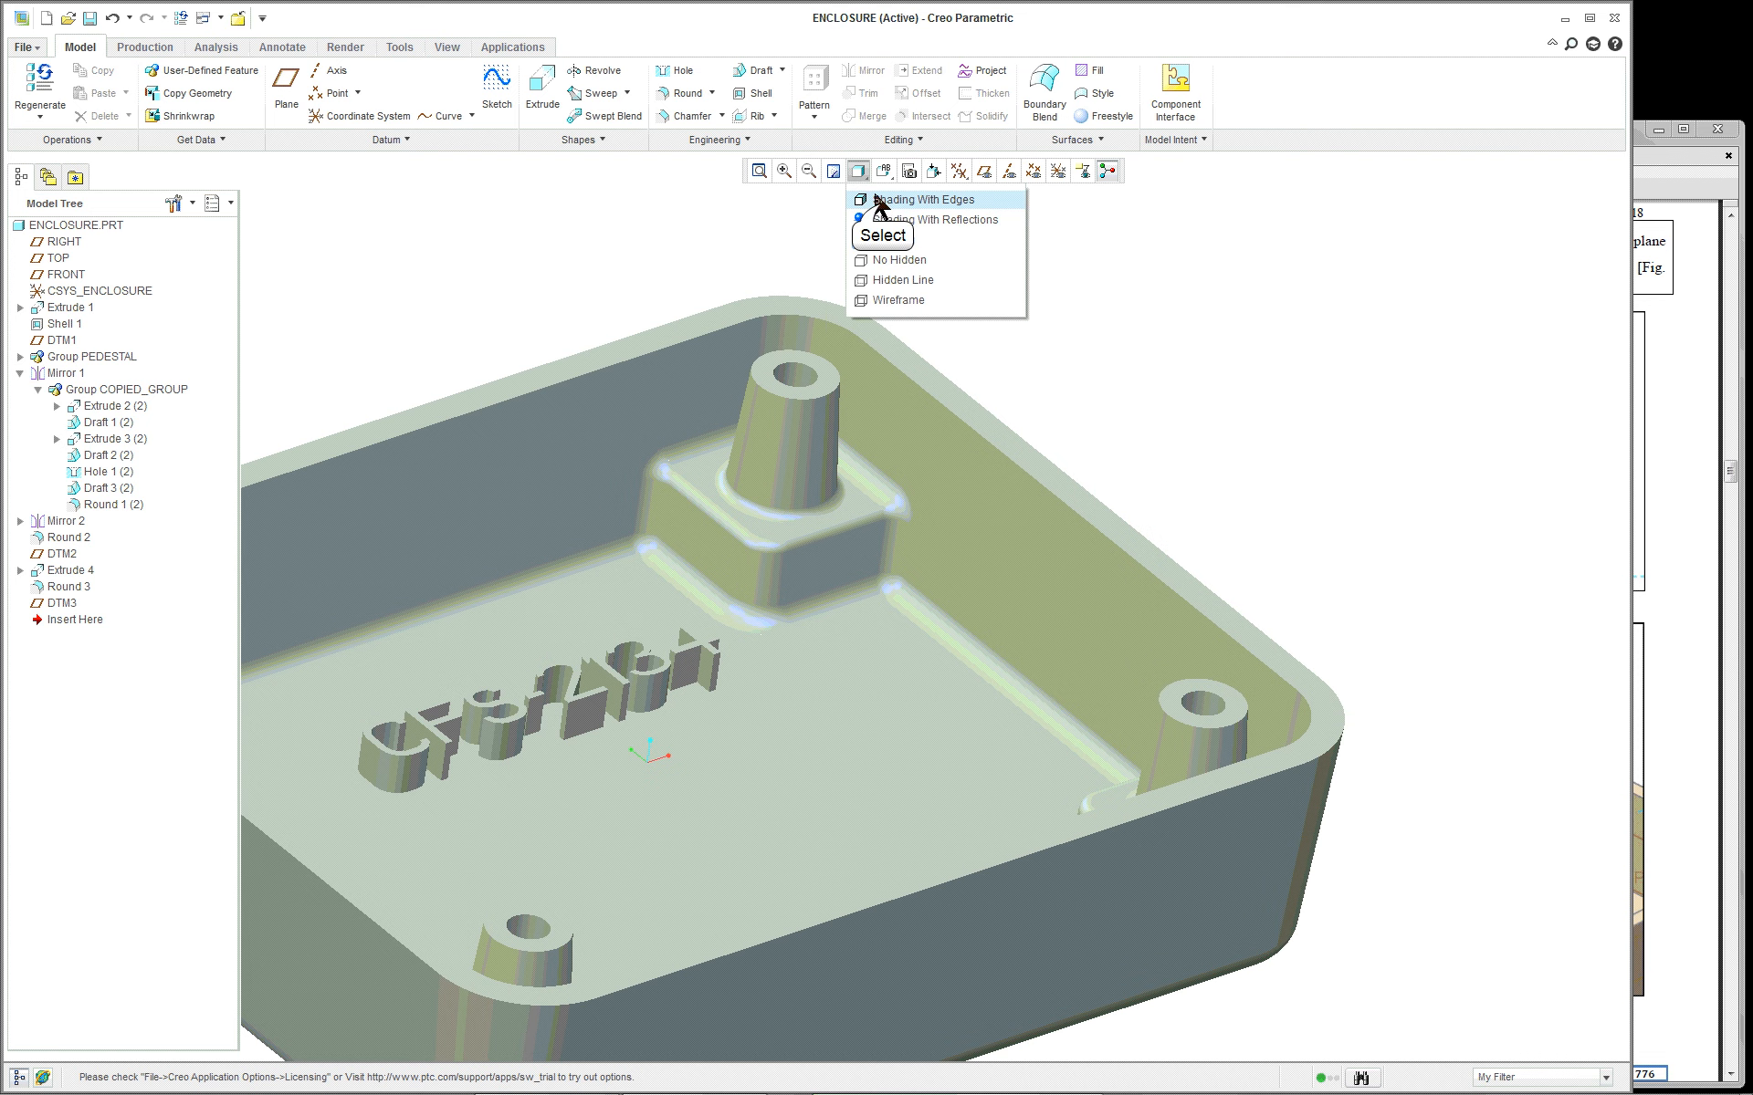
click(912, 200)
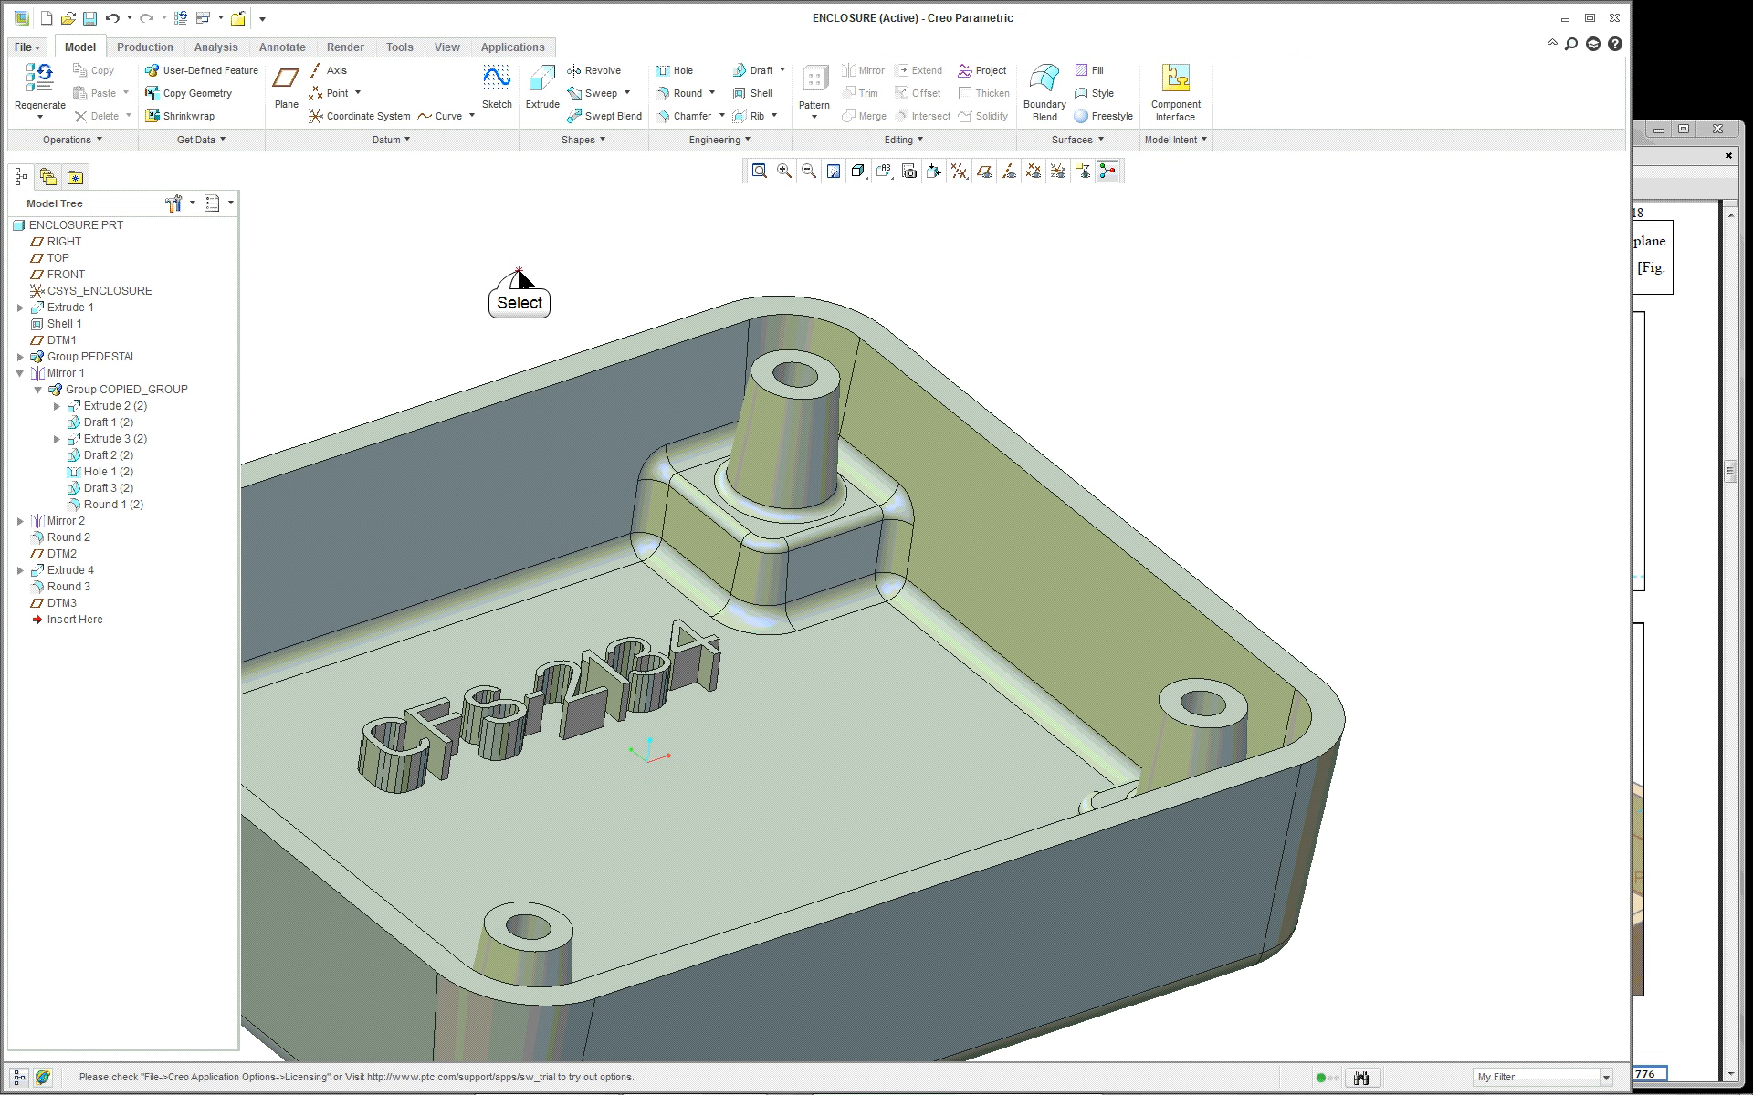
scroll(517, 274, down, 5)
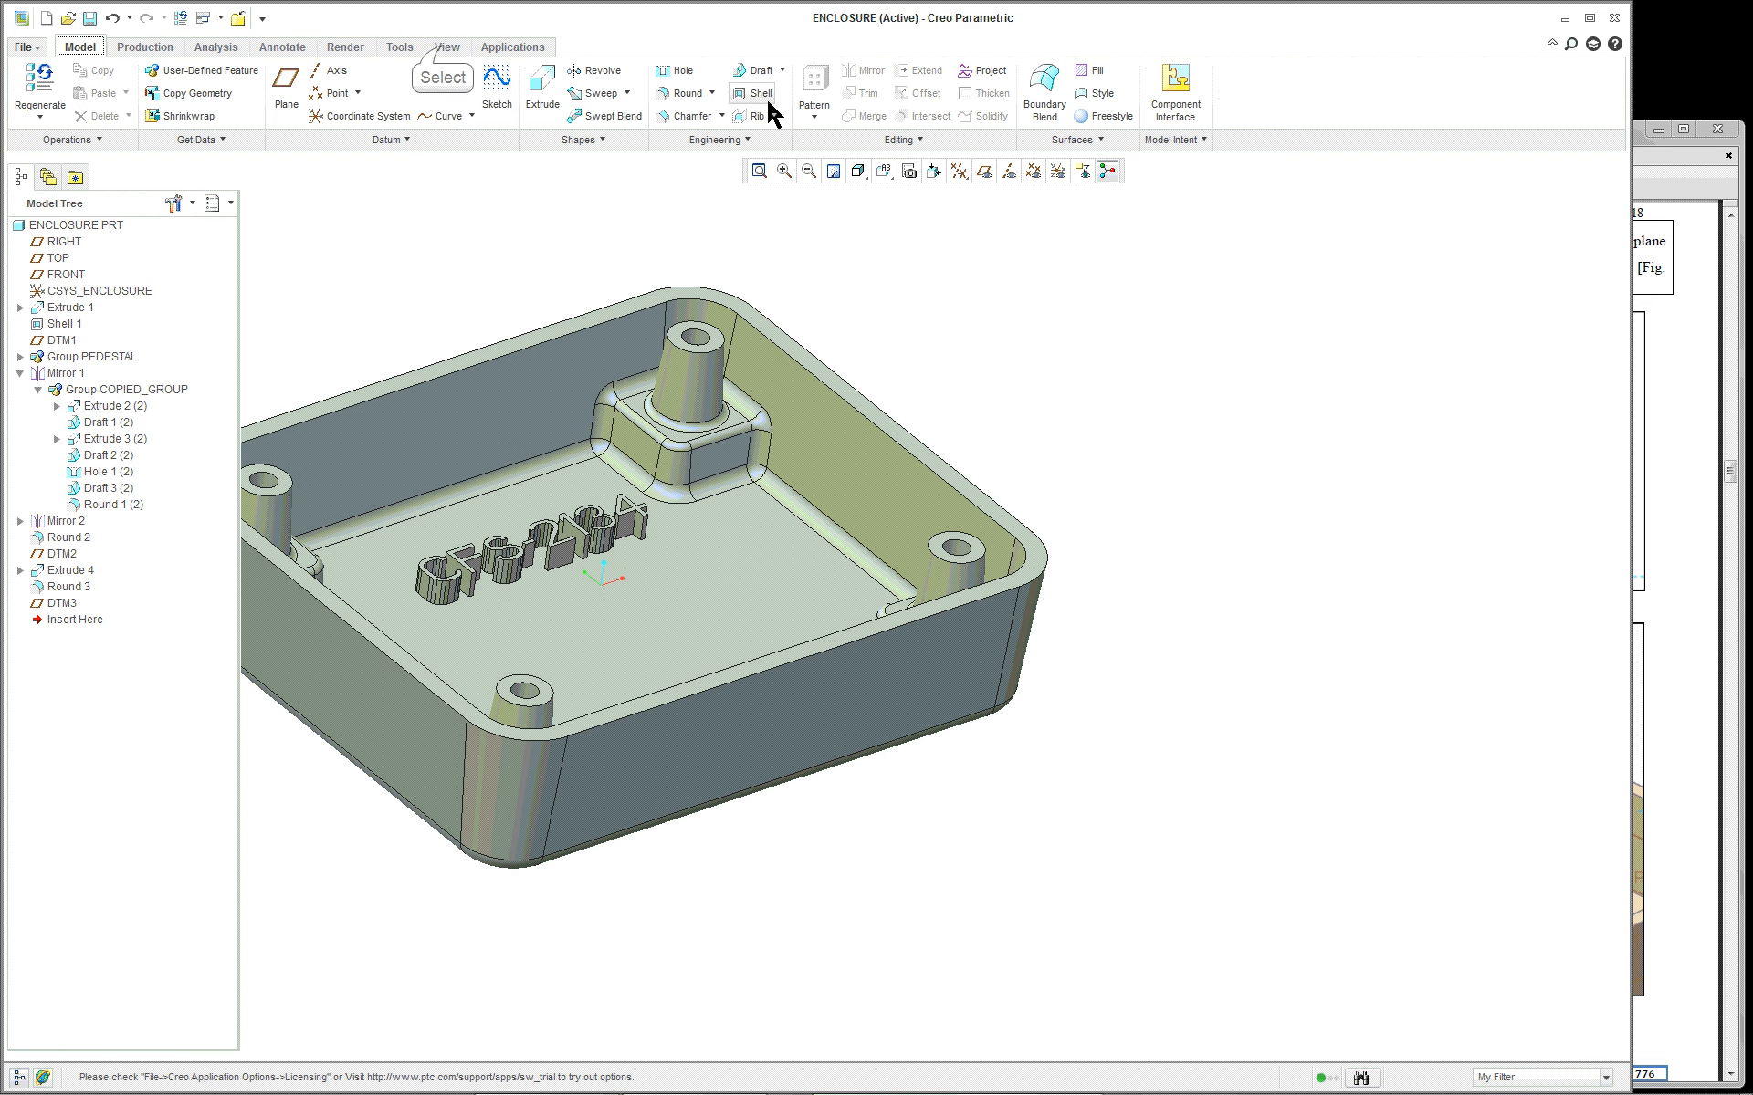
Activate the saved cross section A in the View Manager to cut the enclosure open through its pedestals
click(447, 48)
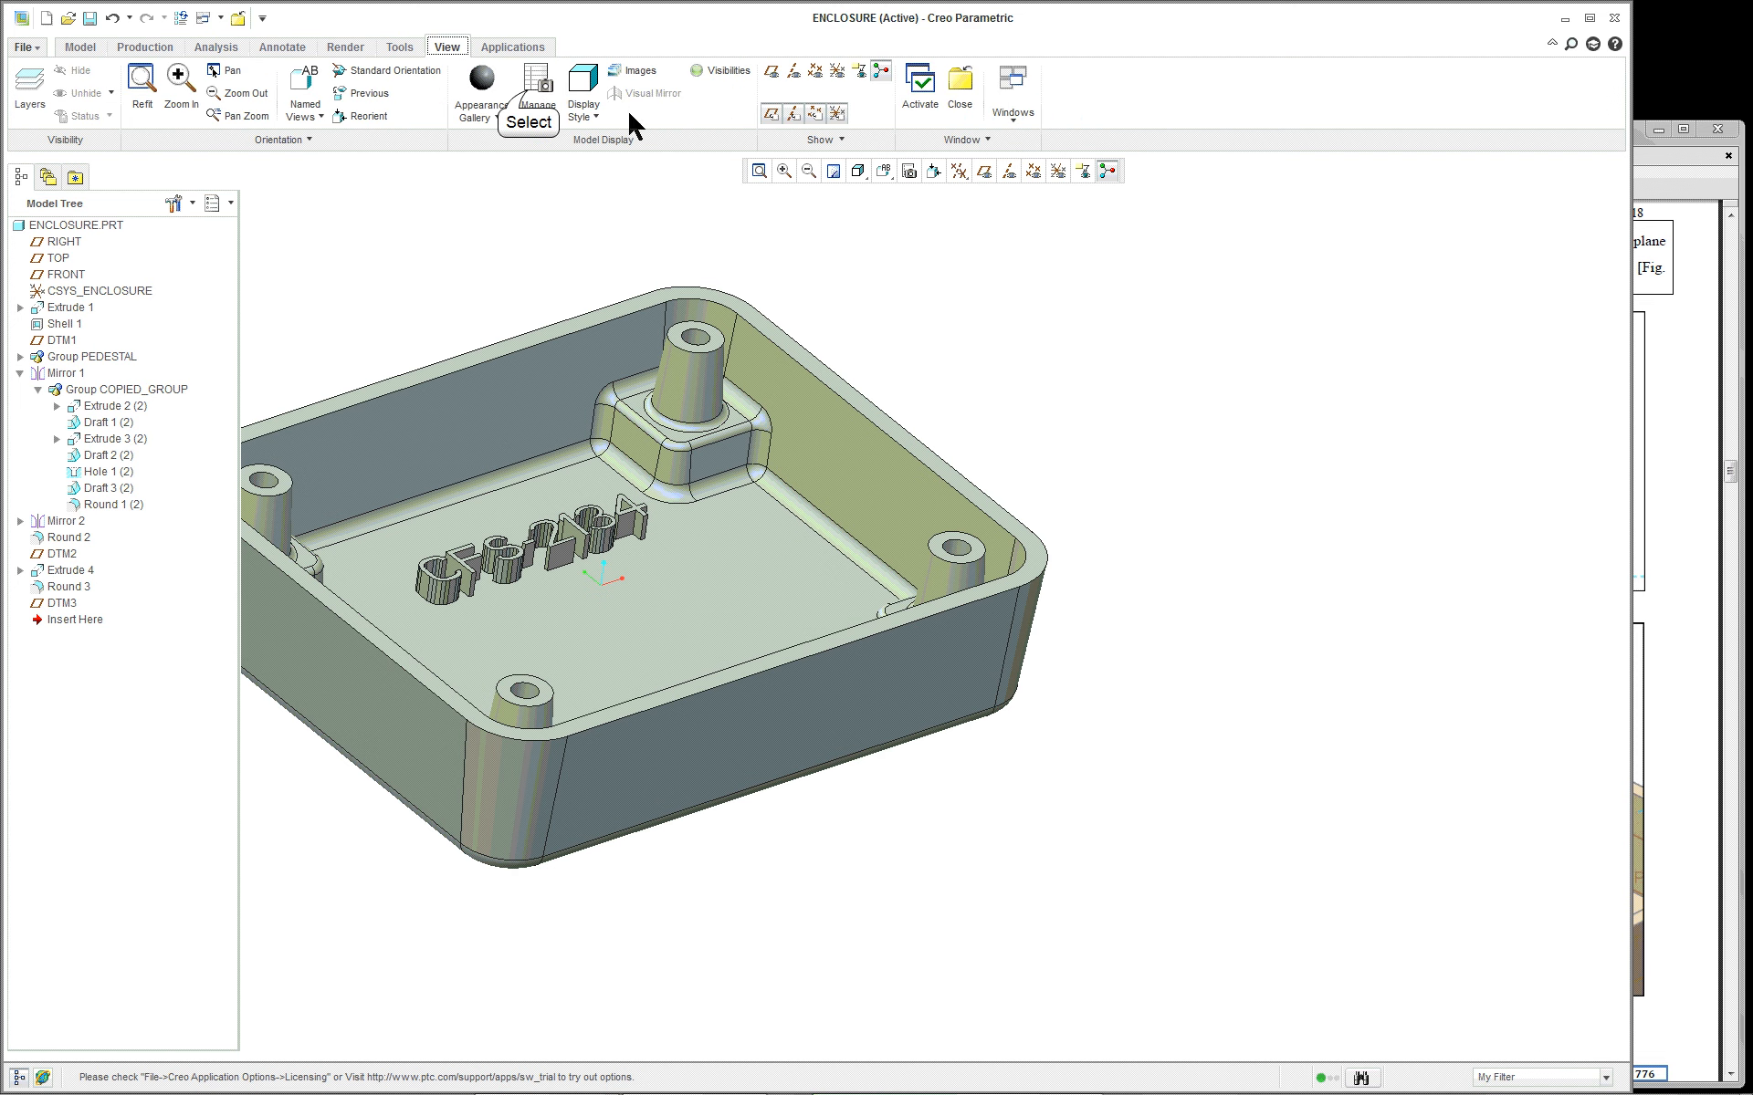
click(537, 82)
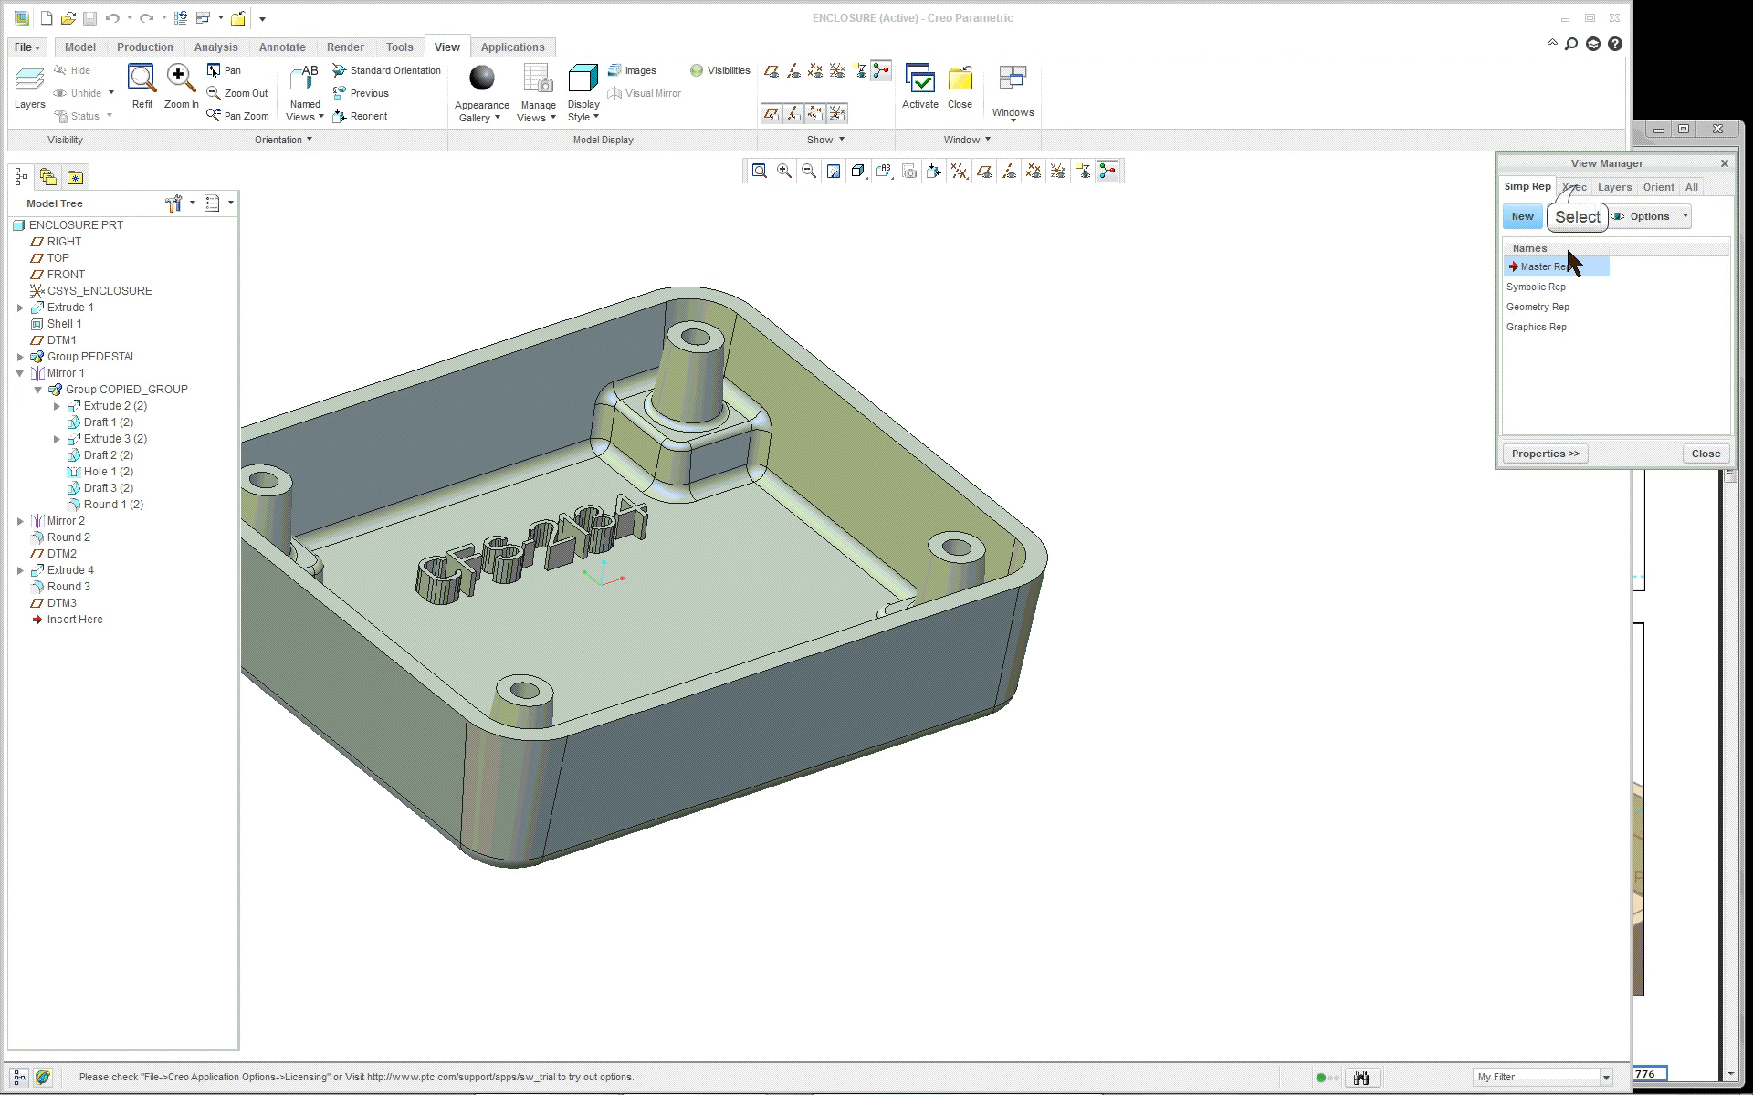
click(1575, 188)
click(1527, 286)
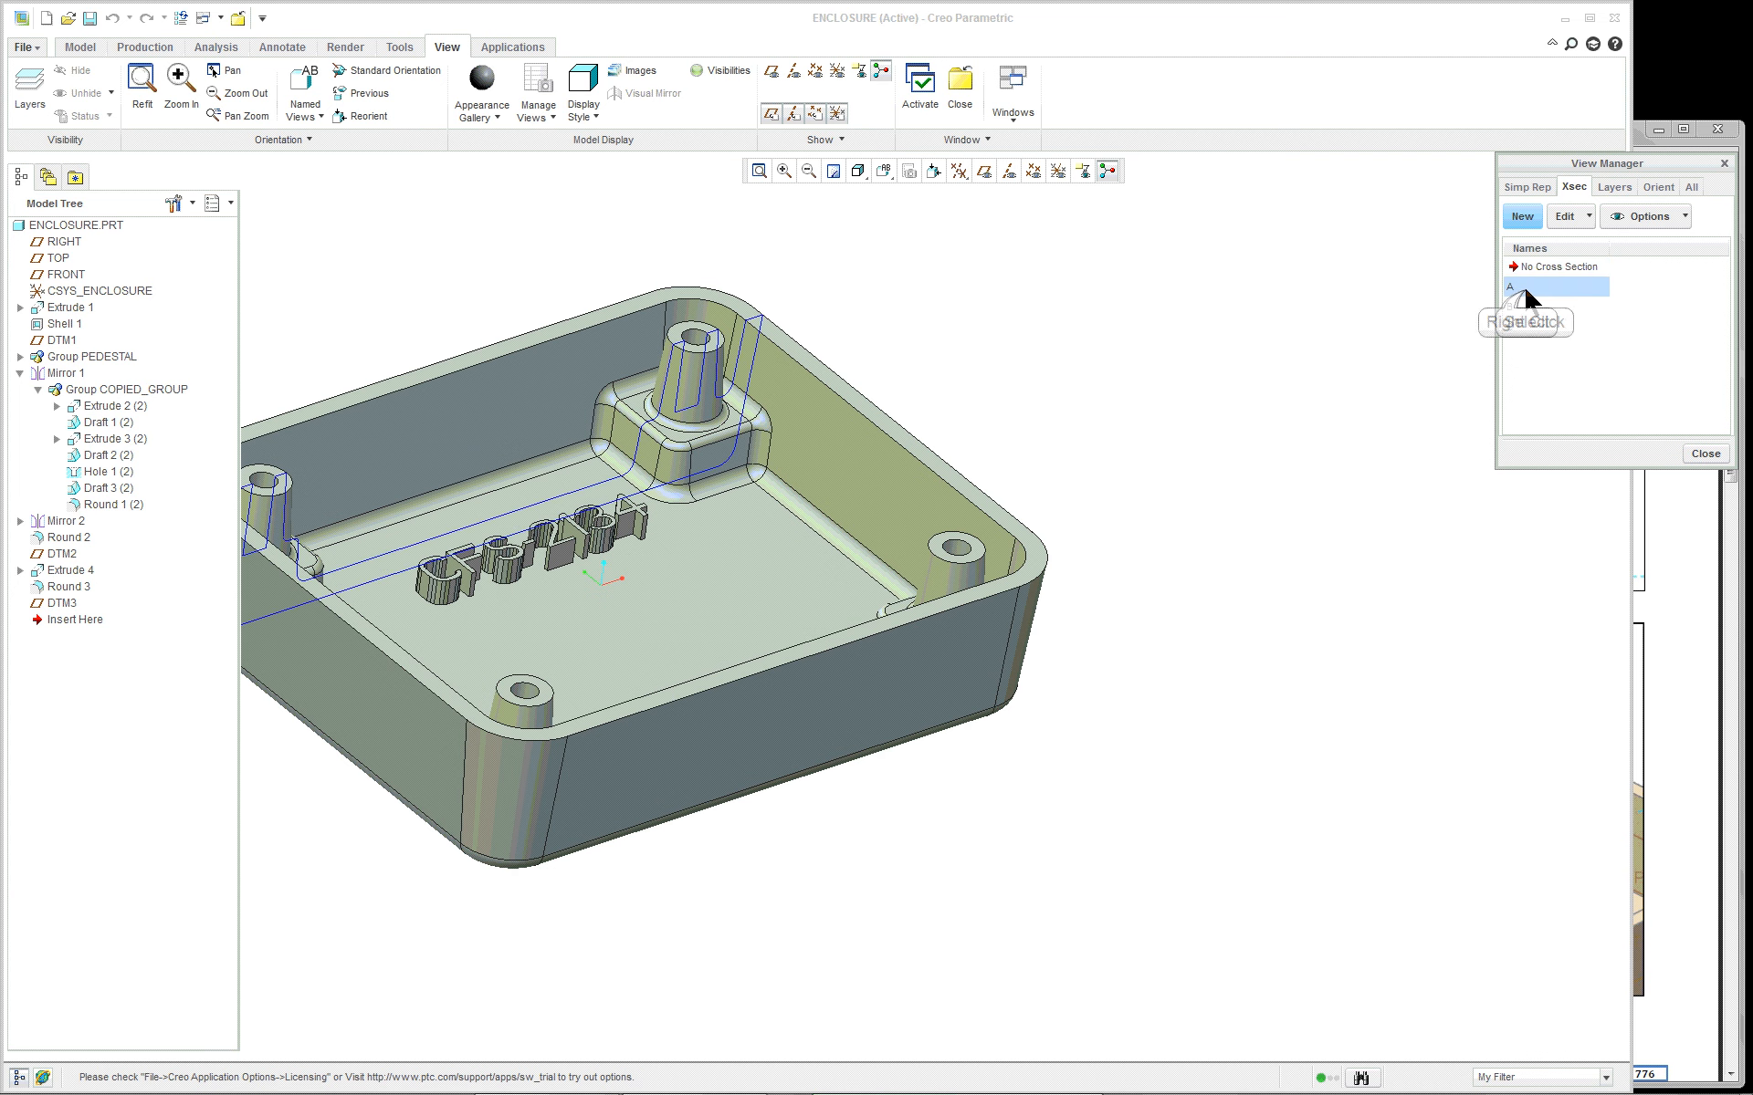
right_click(1526, 294)
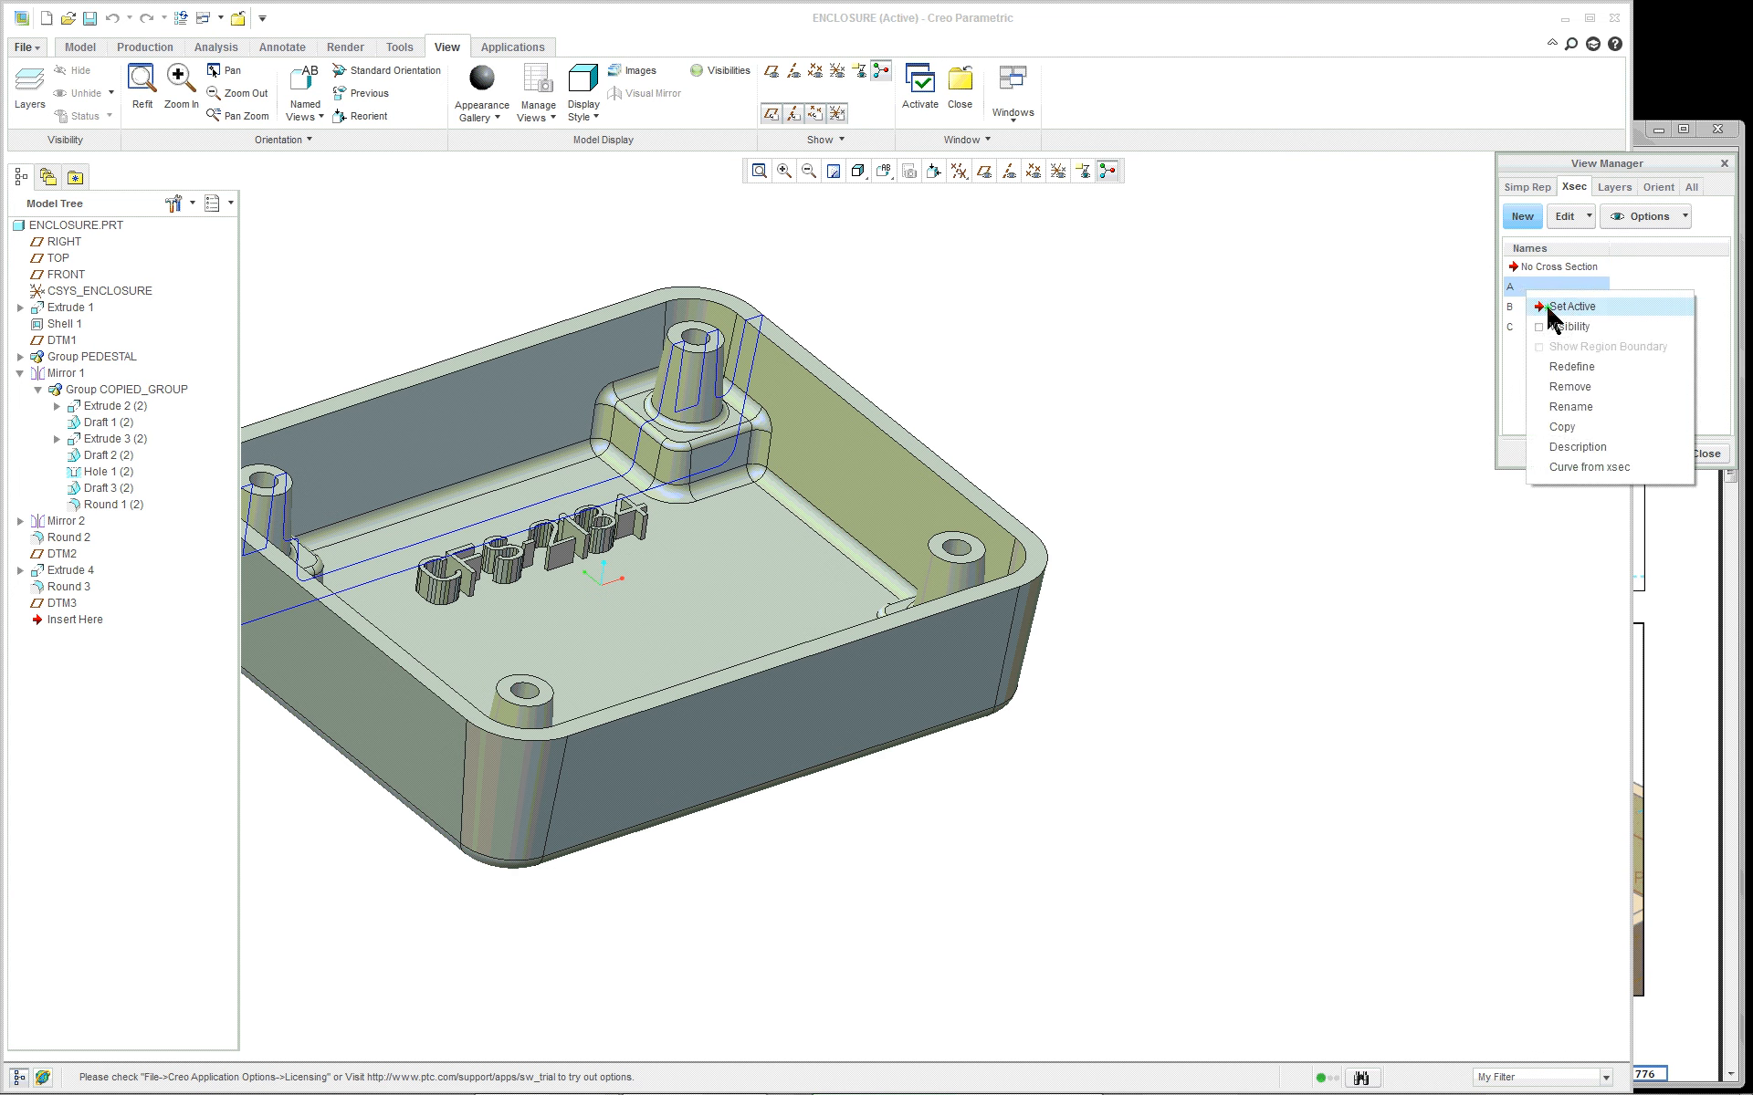
click(1549, 305)
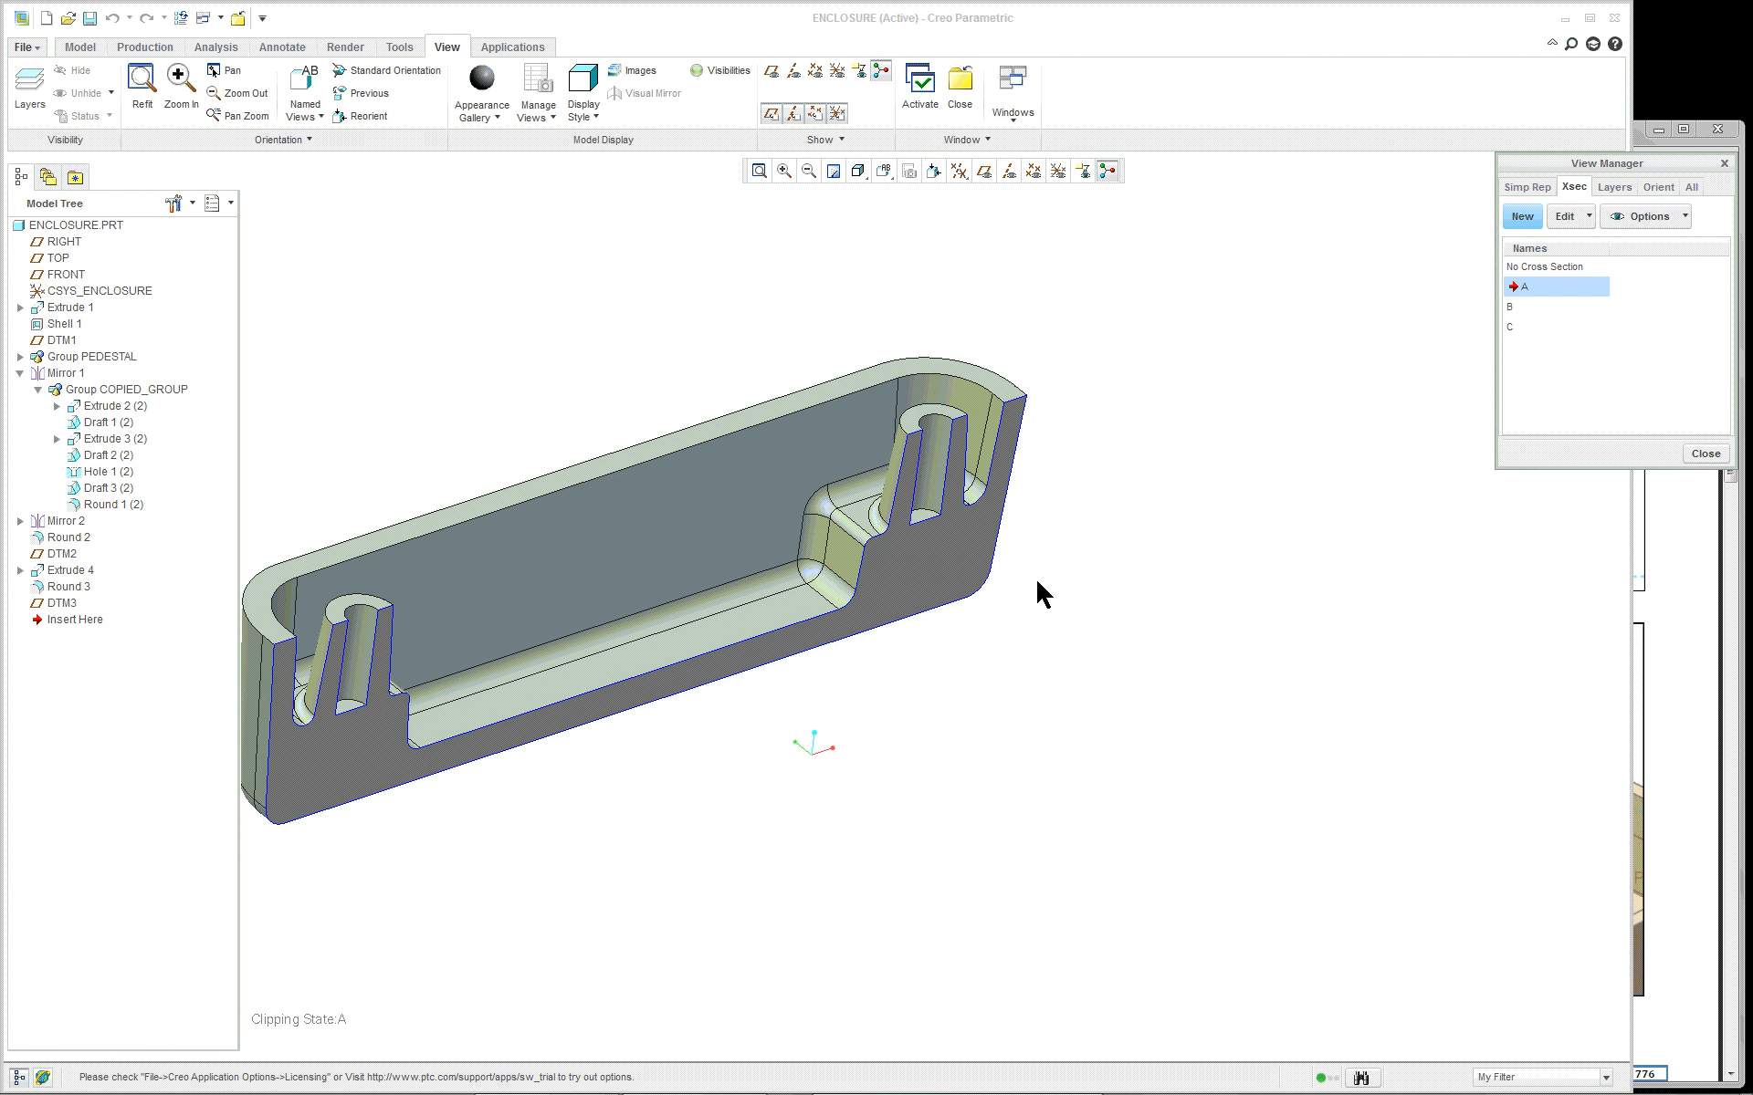
scroll(1041, 594, down, 6)
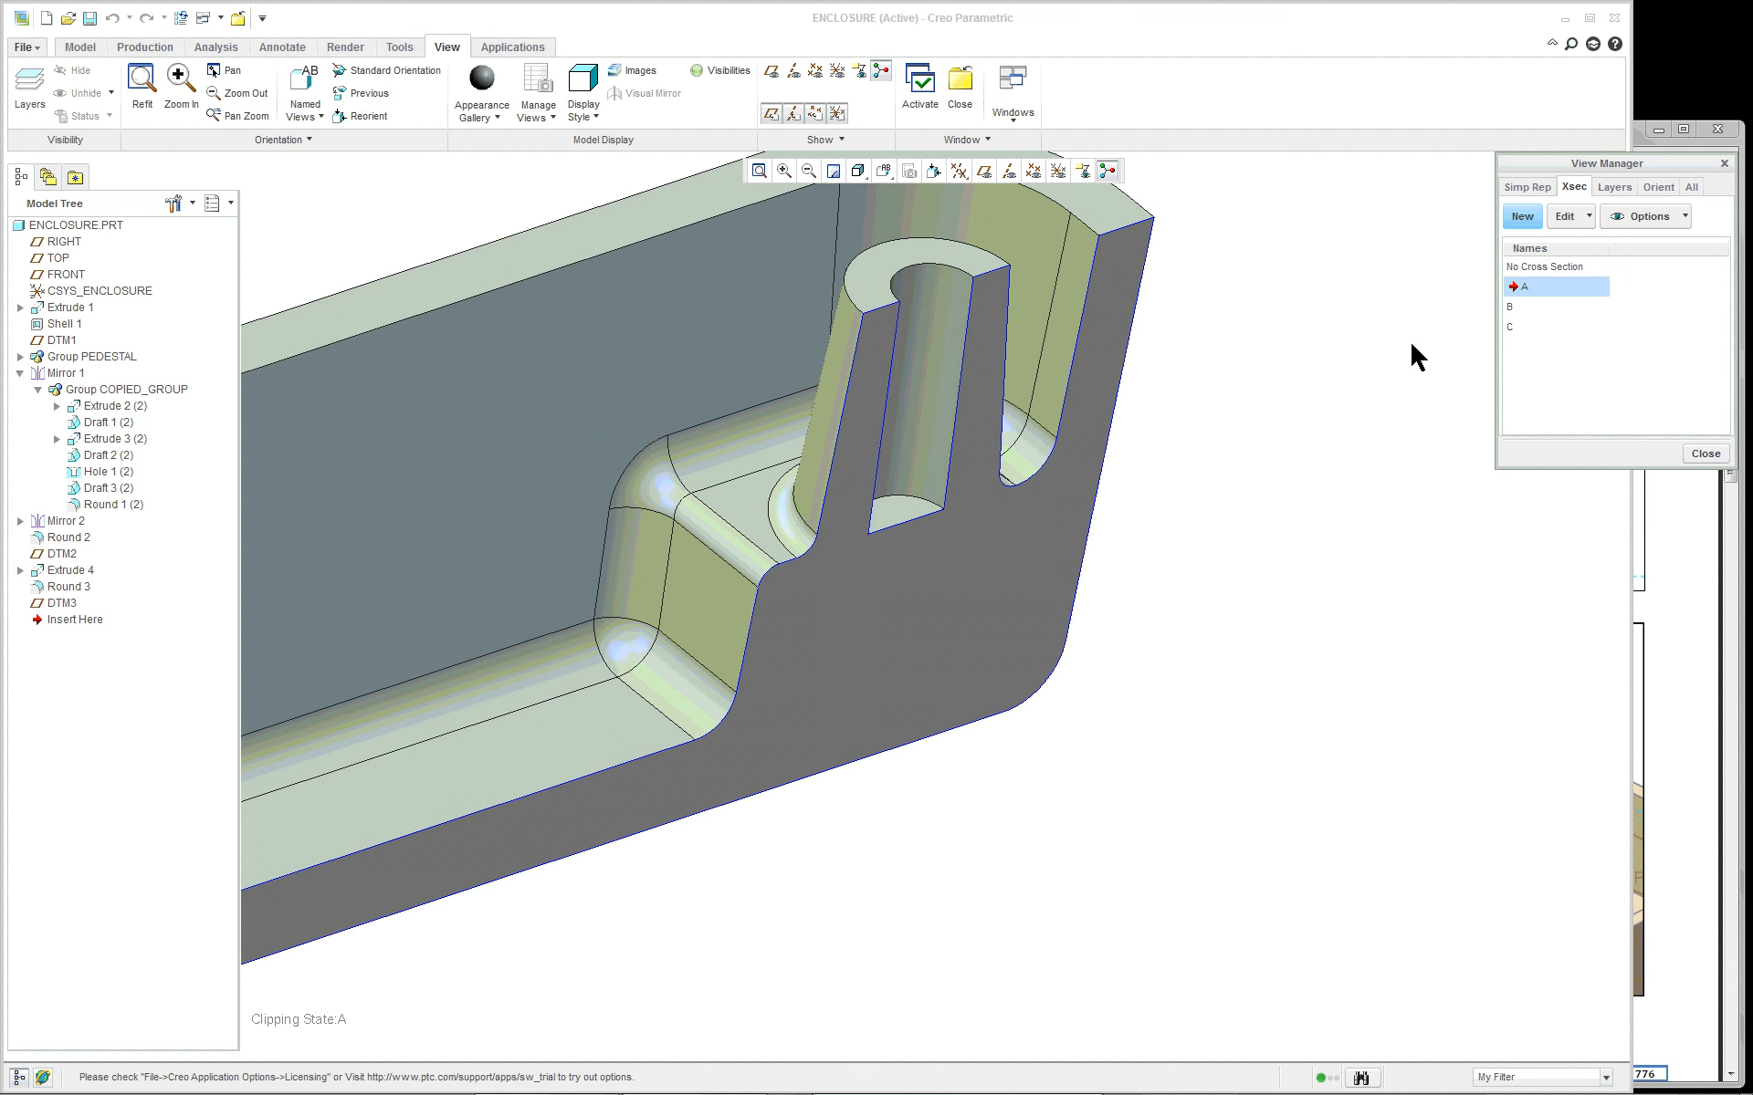
click(1706, 453)
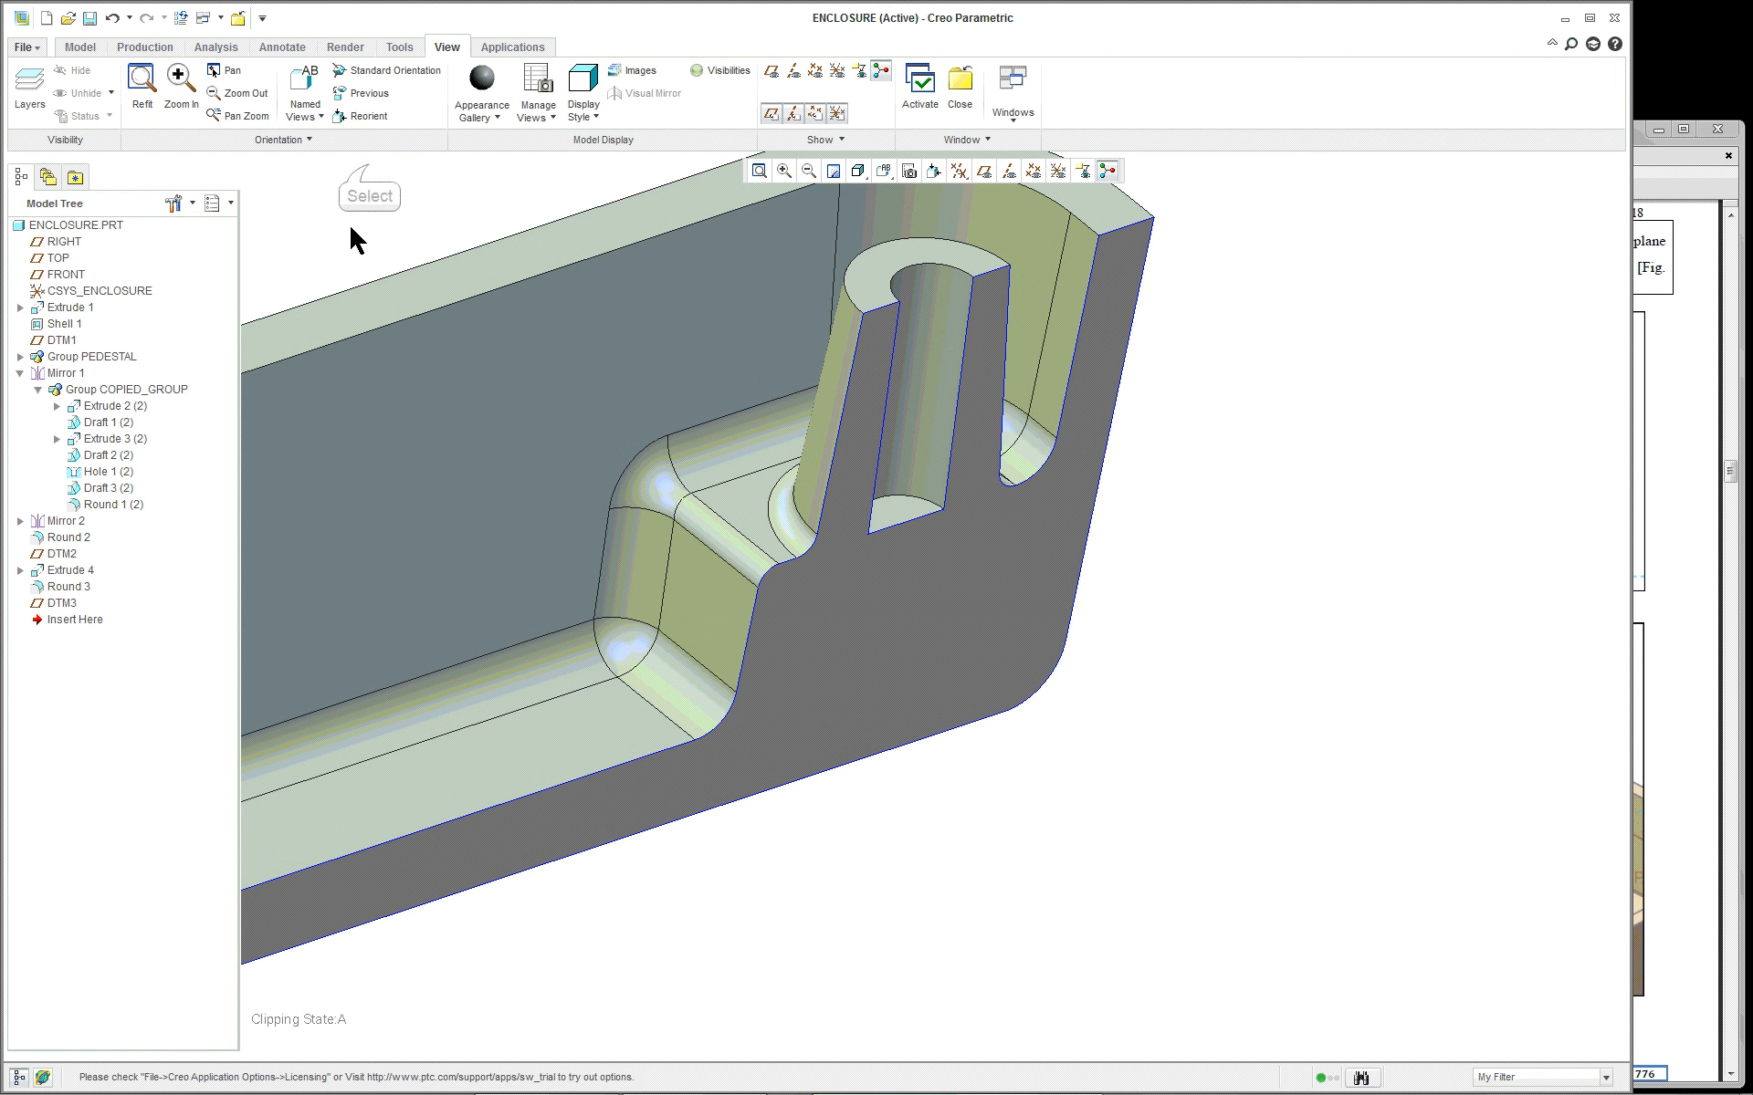
Redefine Round 2, reviewing its sets and pieces, and change its attachment option to Surface
click(80, 587)
right_click(71, 539)
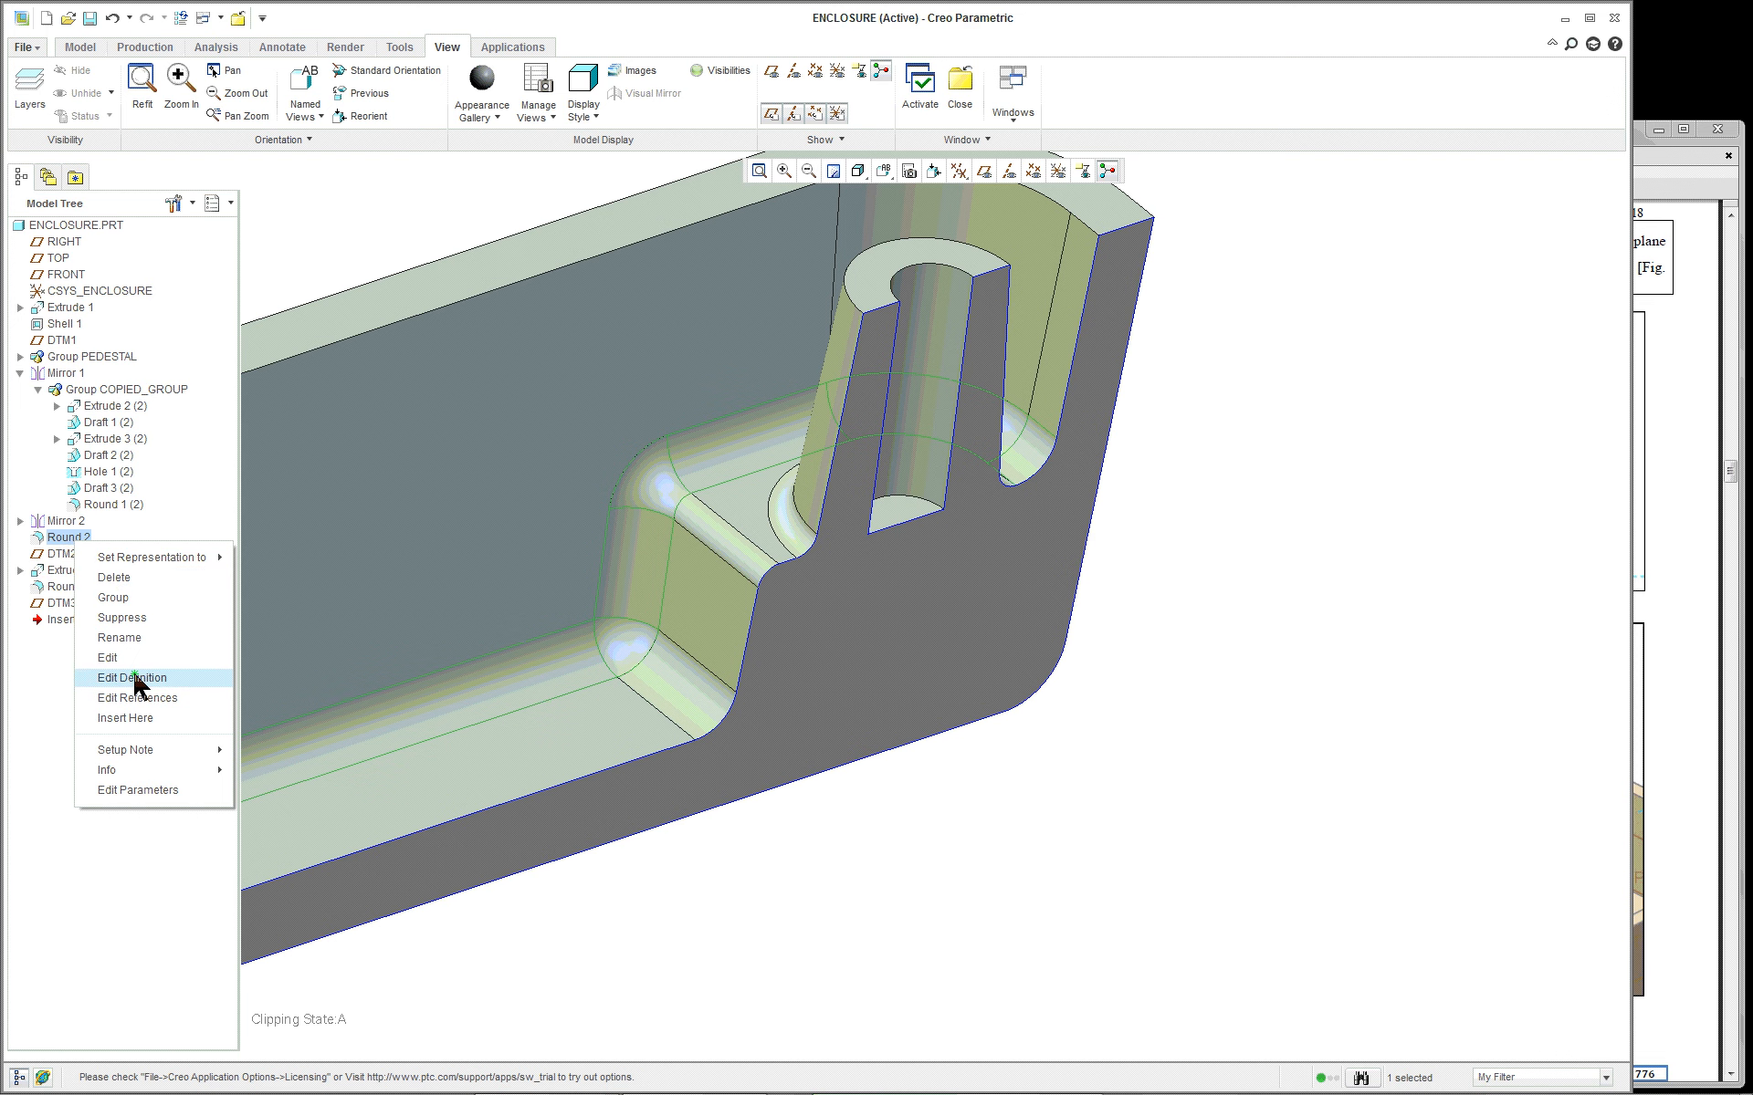
click(133, 677)
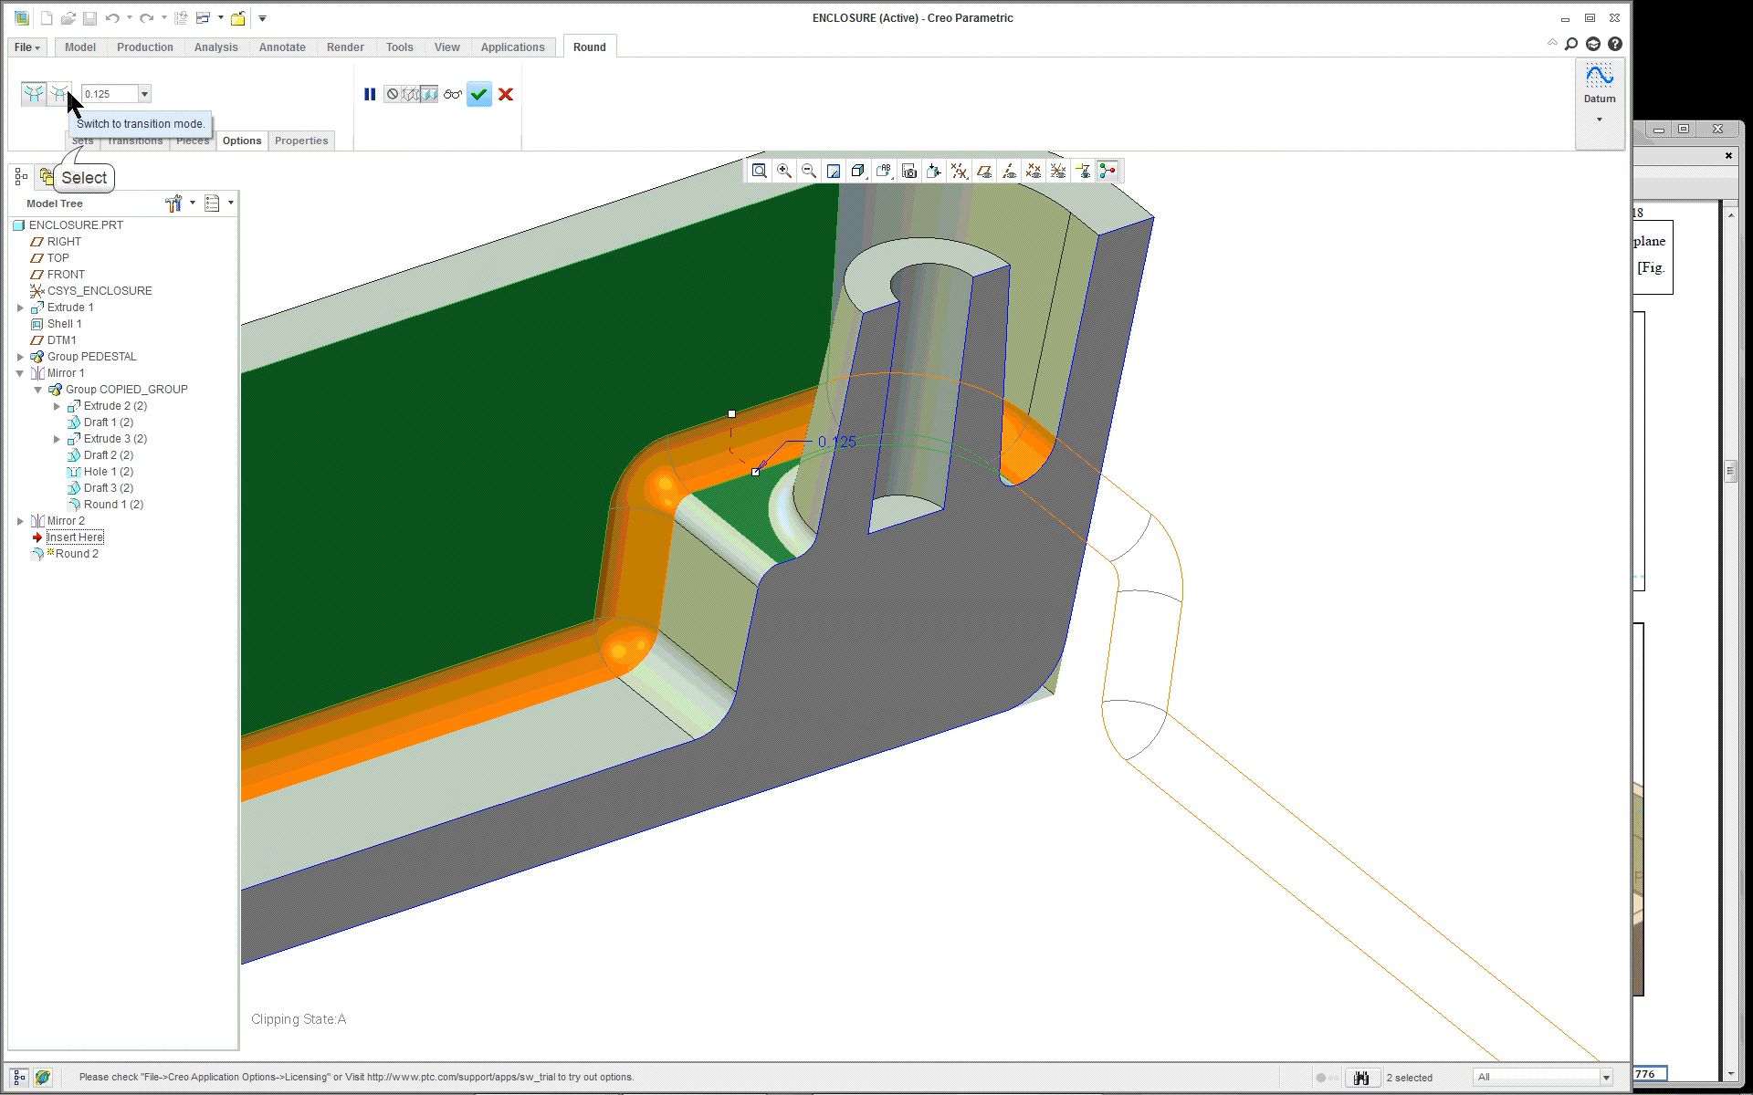
click(82, 143)
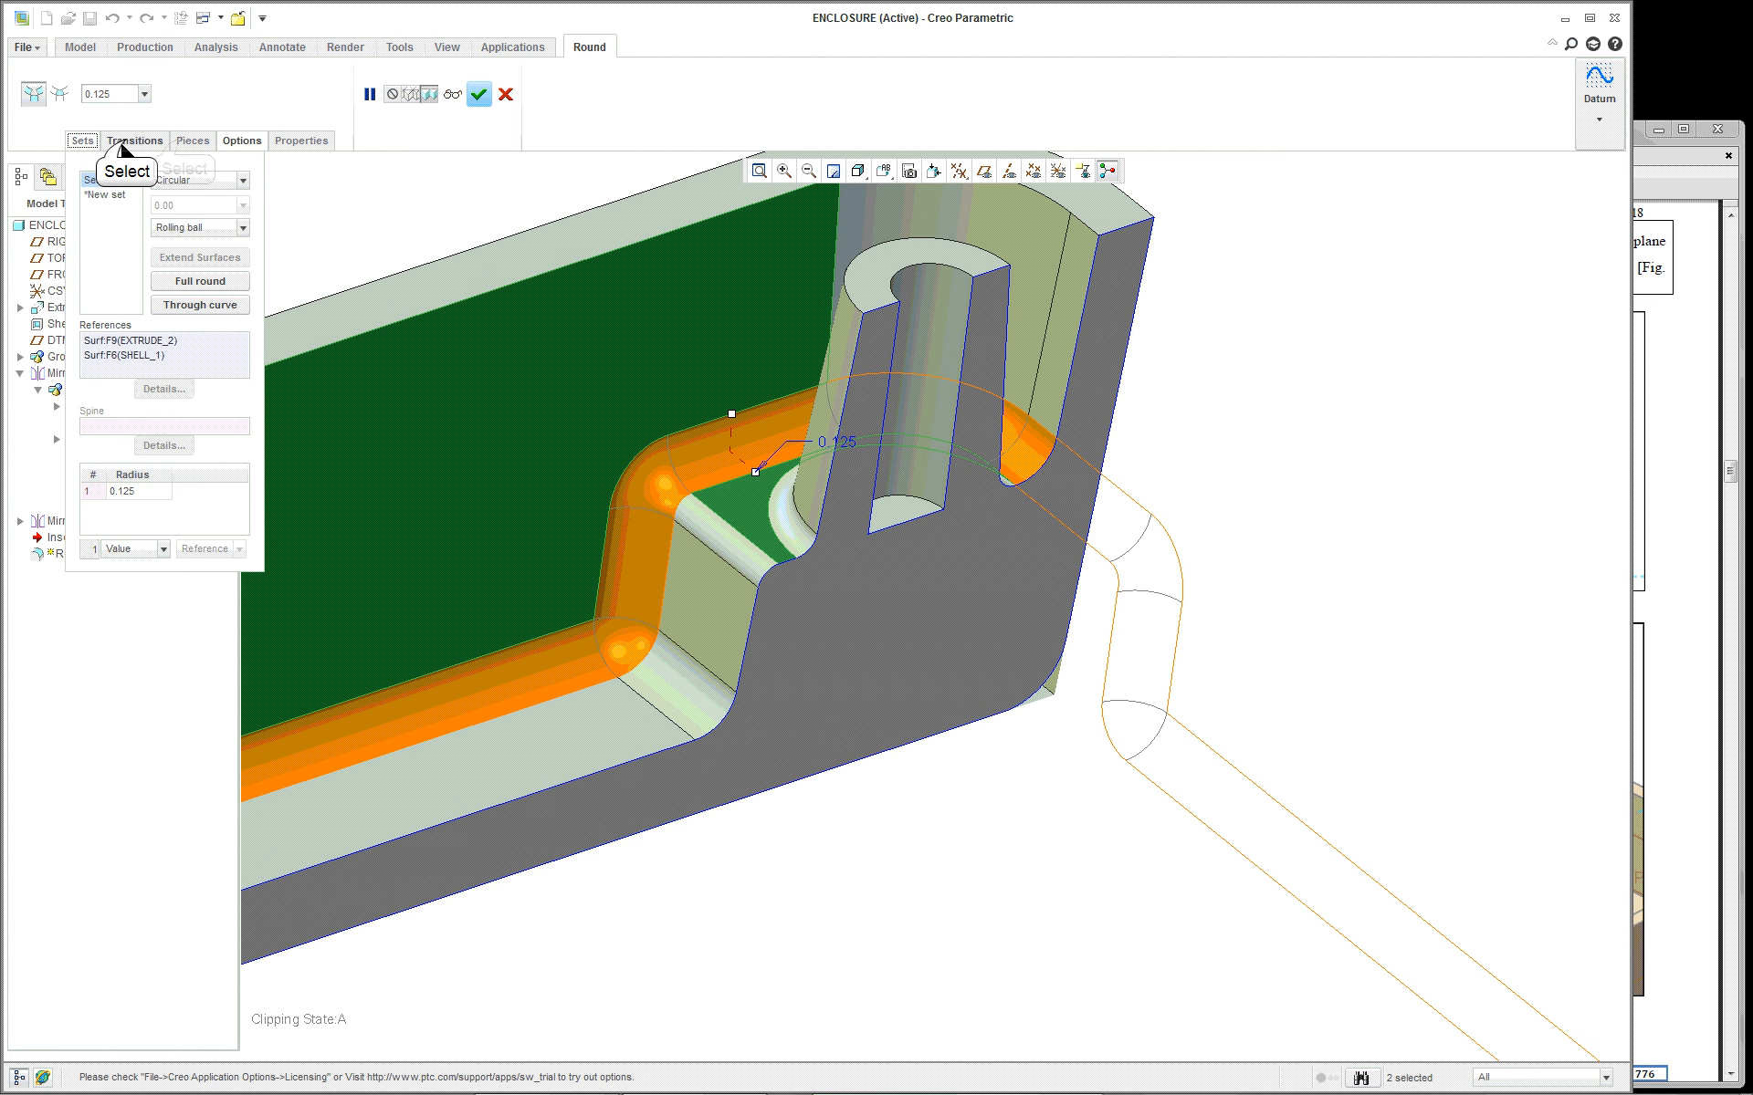
click(193, 141)
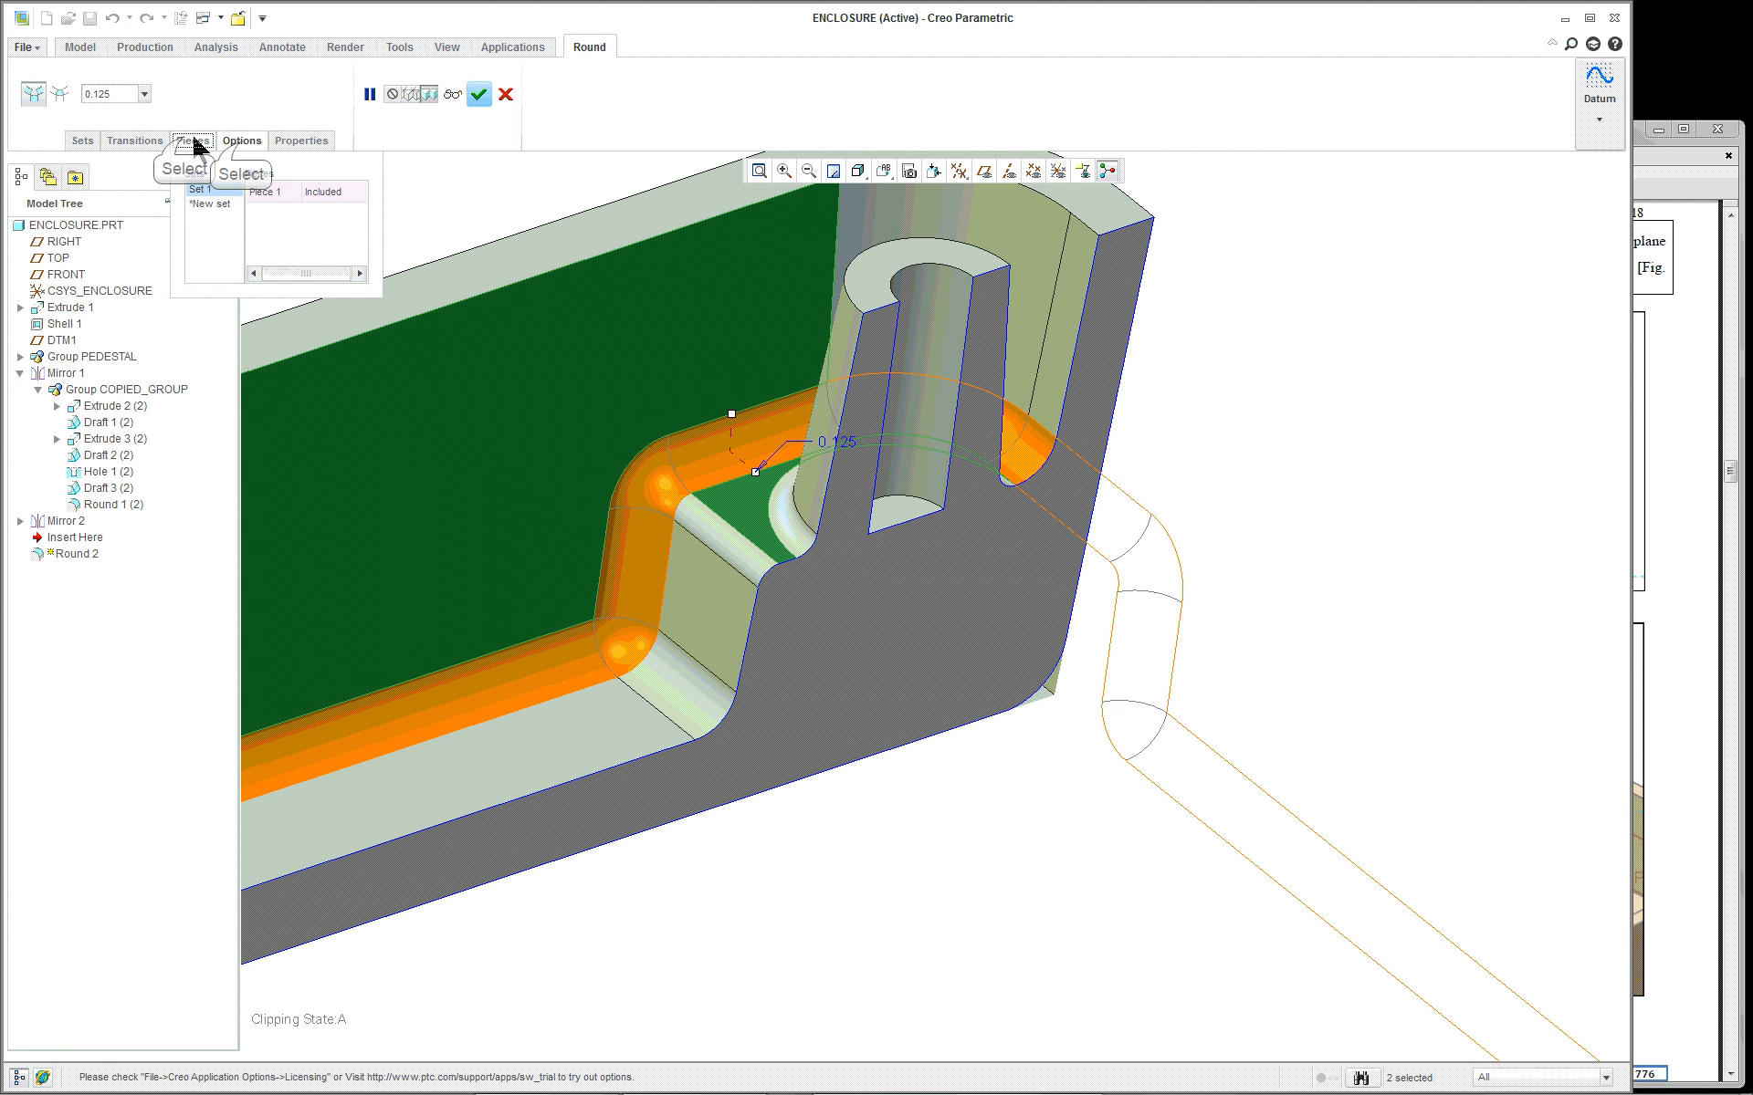
click(242, 142)
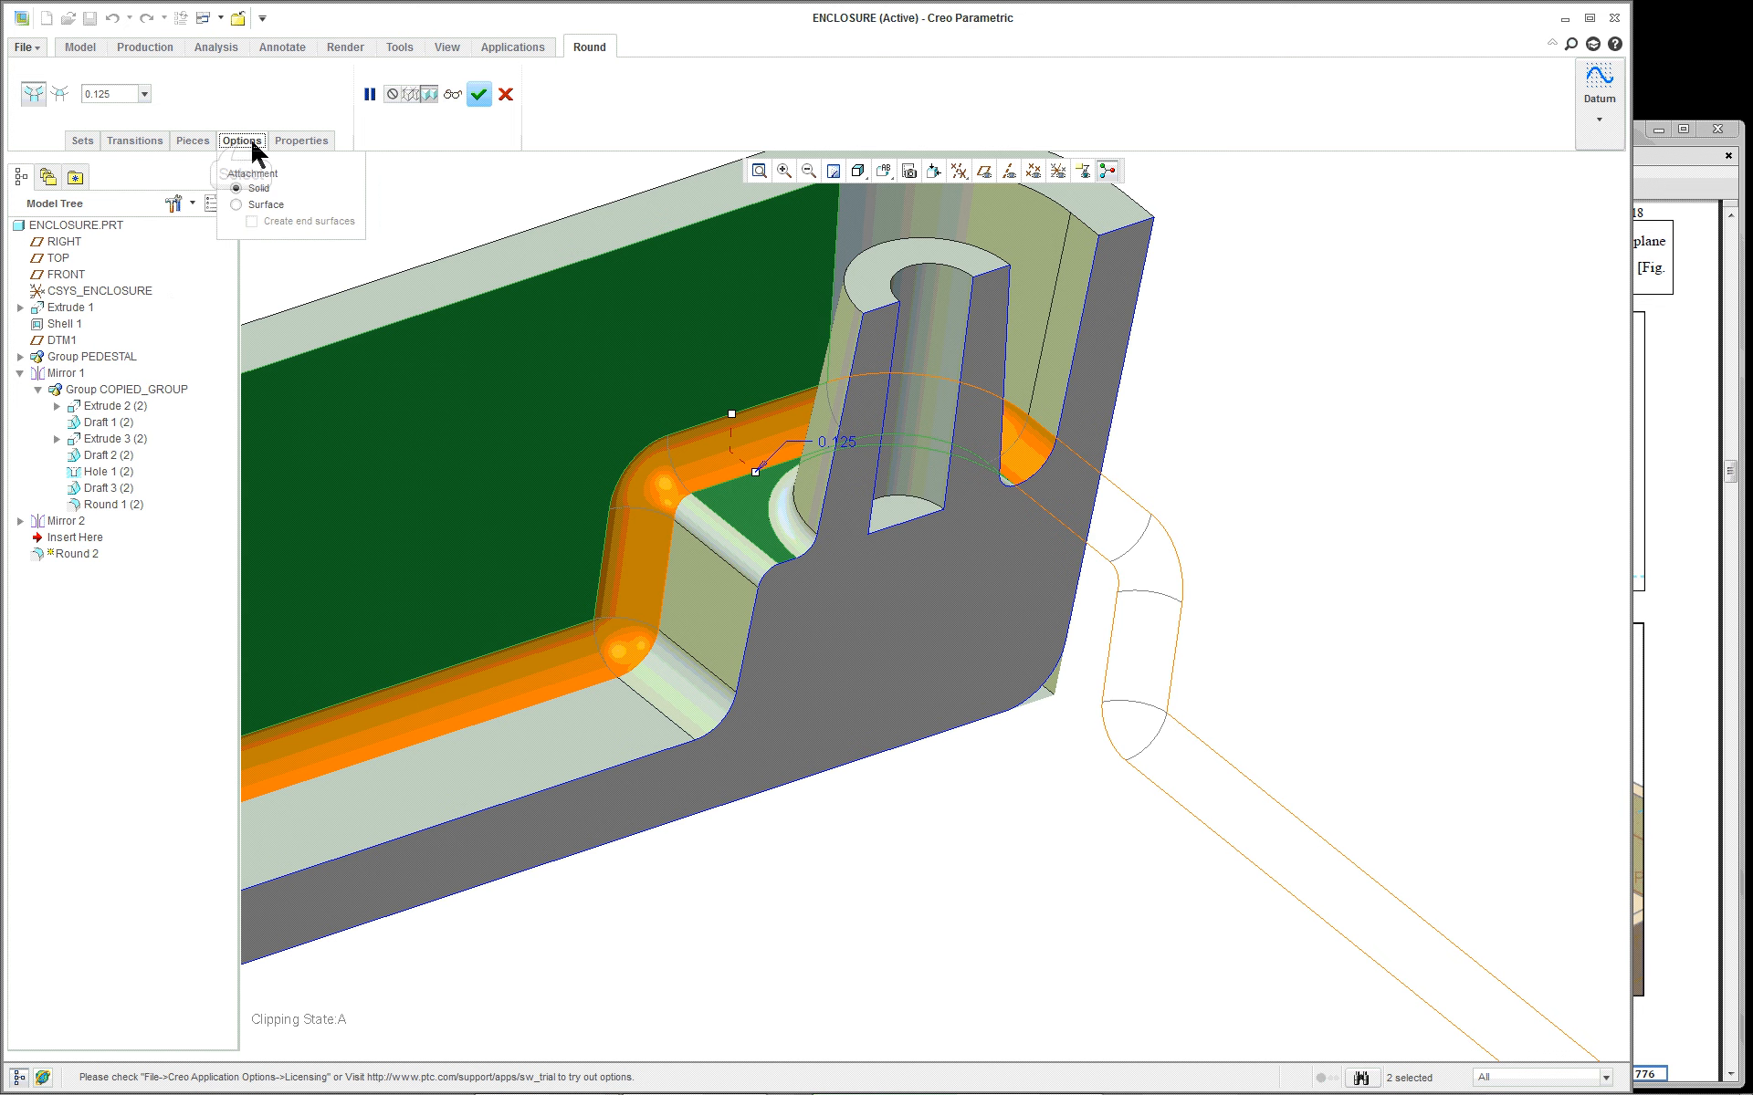
click(236, 205)
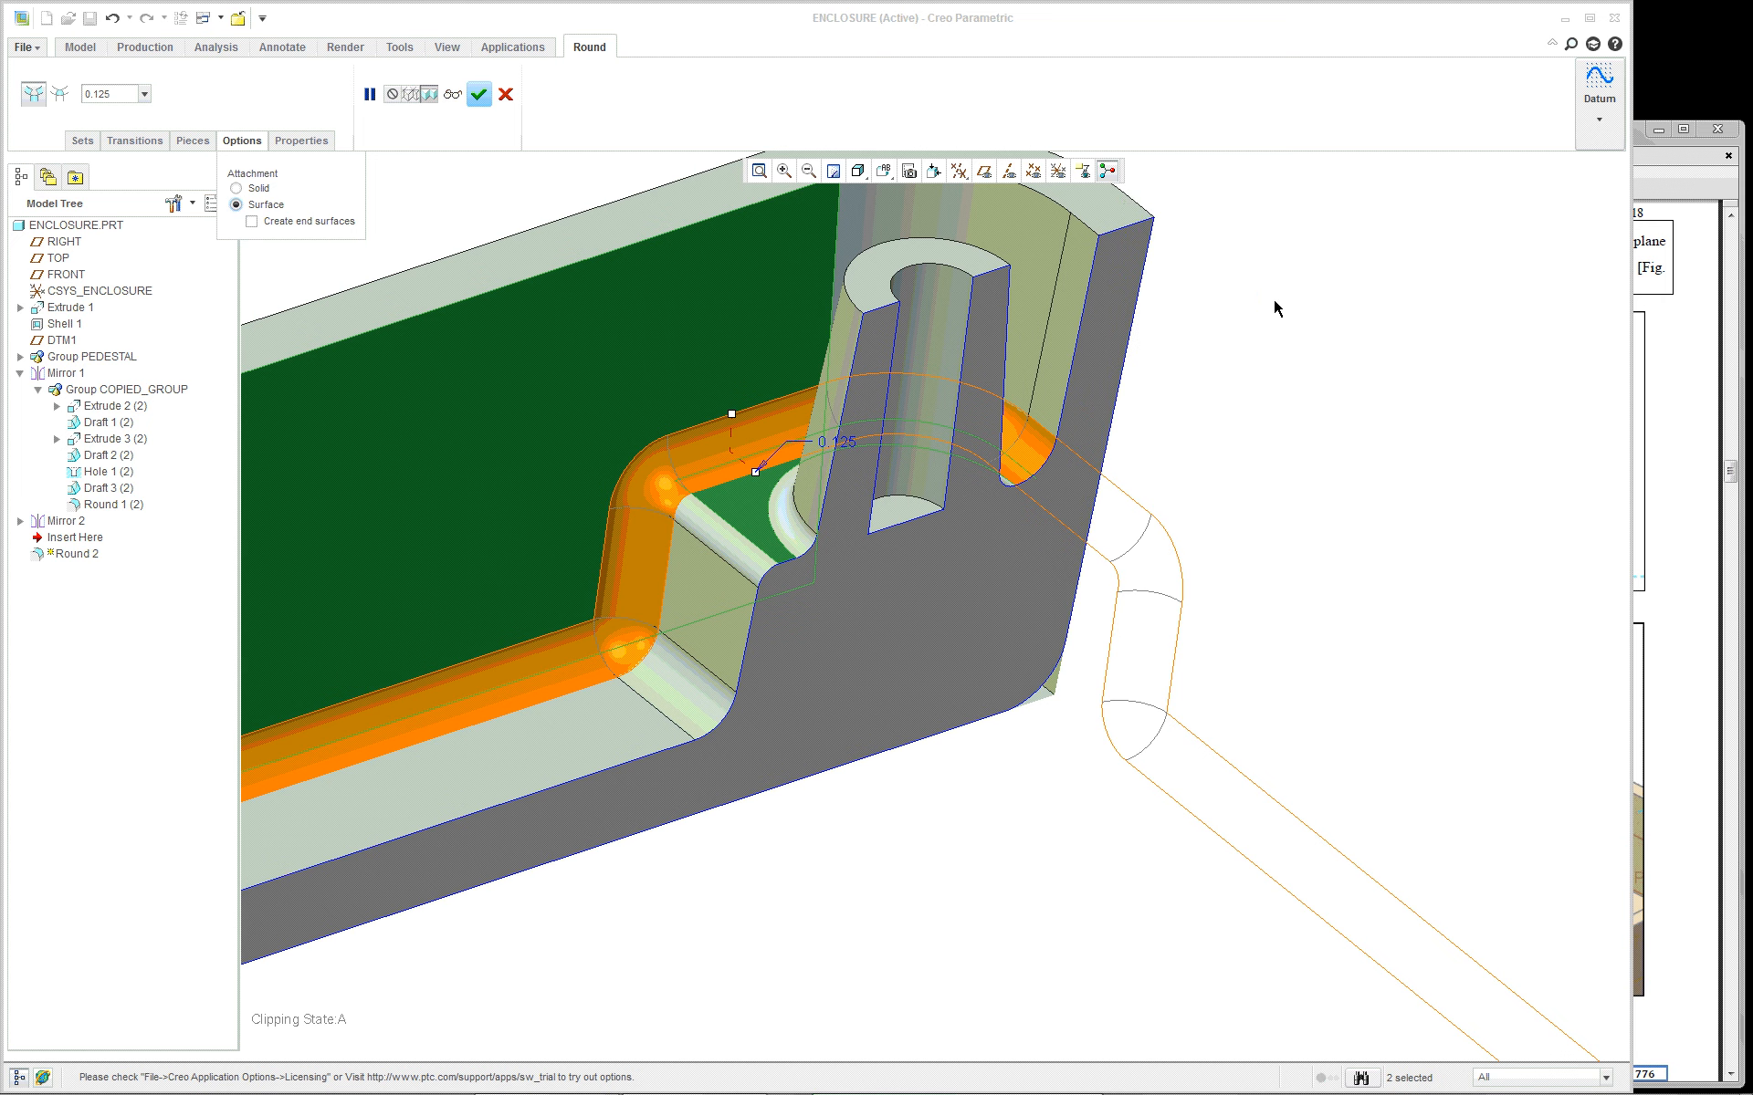
click(479, 94)
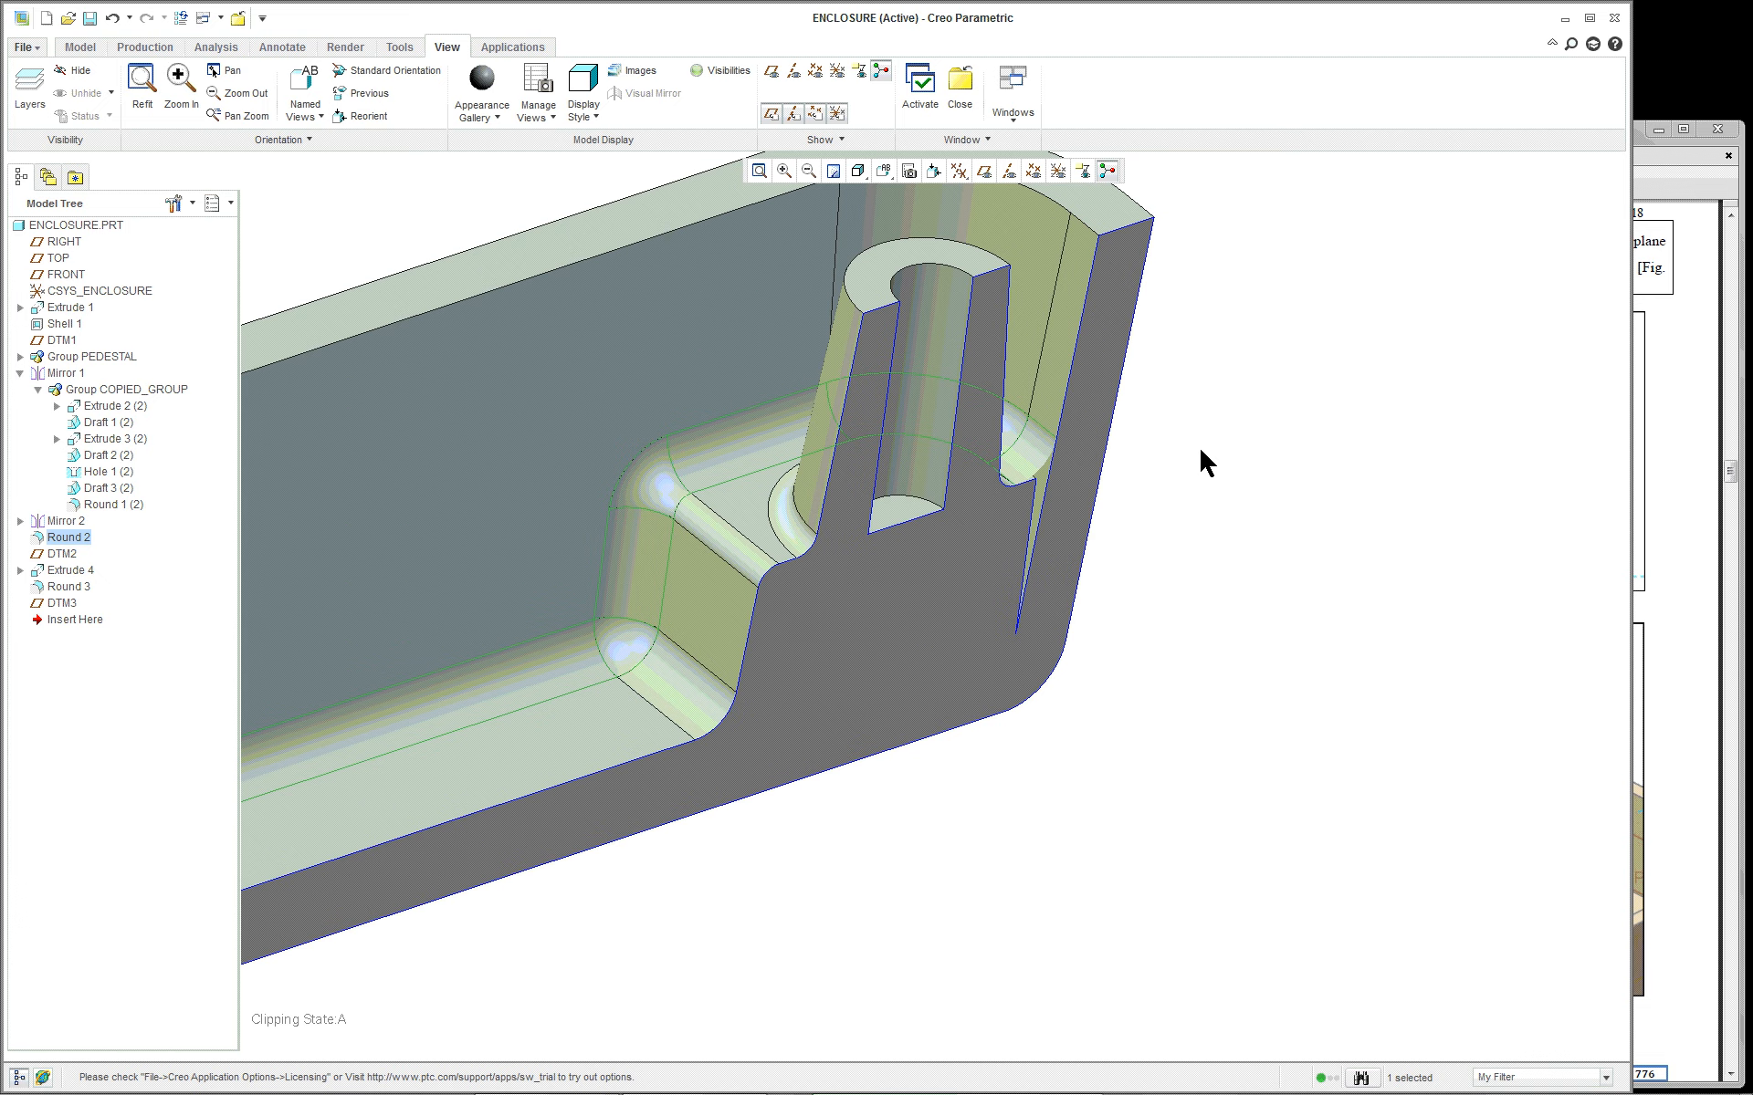
Examine the sectioned geometry between the pedestals and outer walls at both ends of the enclosure
scroll(1199, 449, down, 3)
mouse_move(966, 523)
middle_down()
mouse_move(912, 515)
mouse_move(934, 511)
middle_up()
scroll(1439, 897, down, 1)
scroll(1439, 904, down, 2)
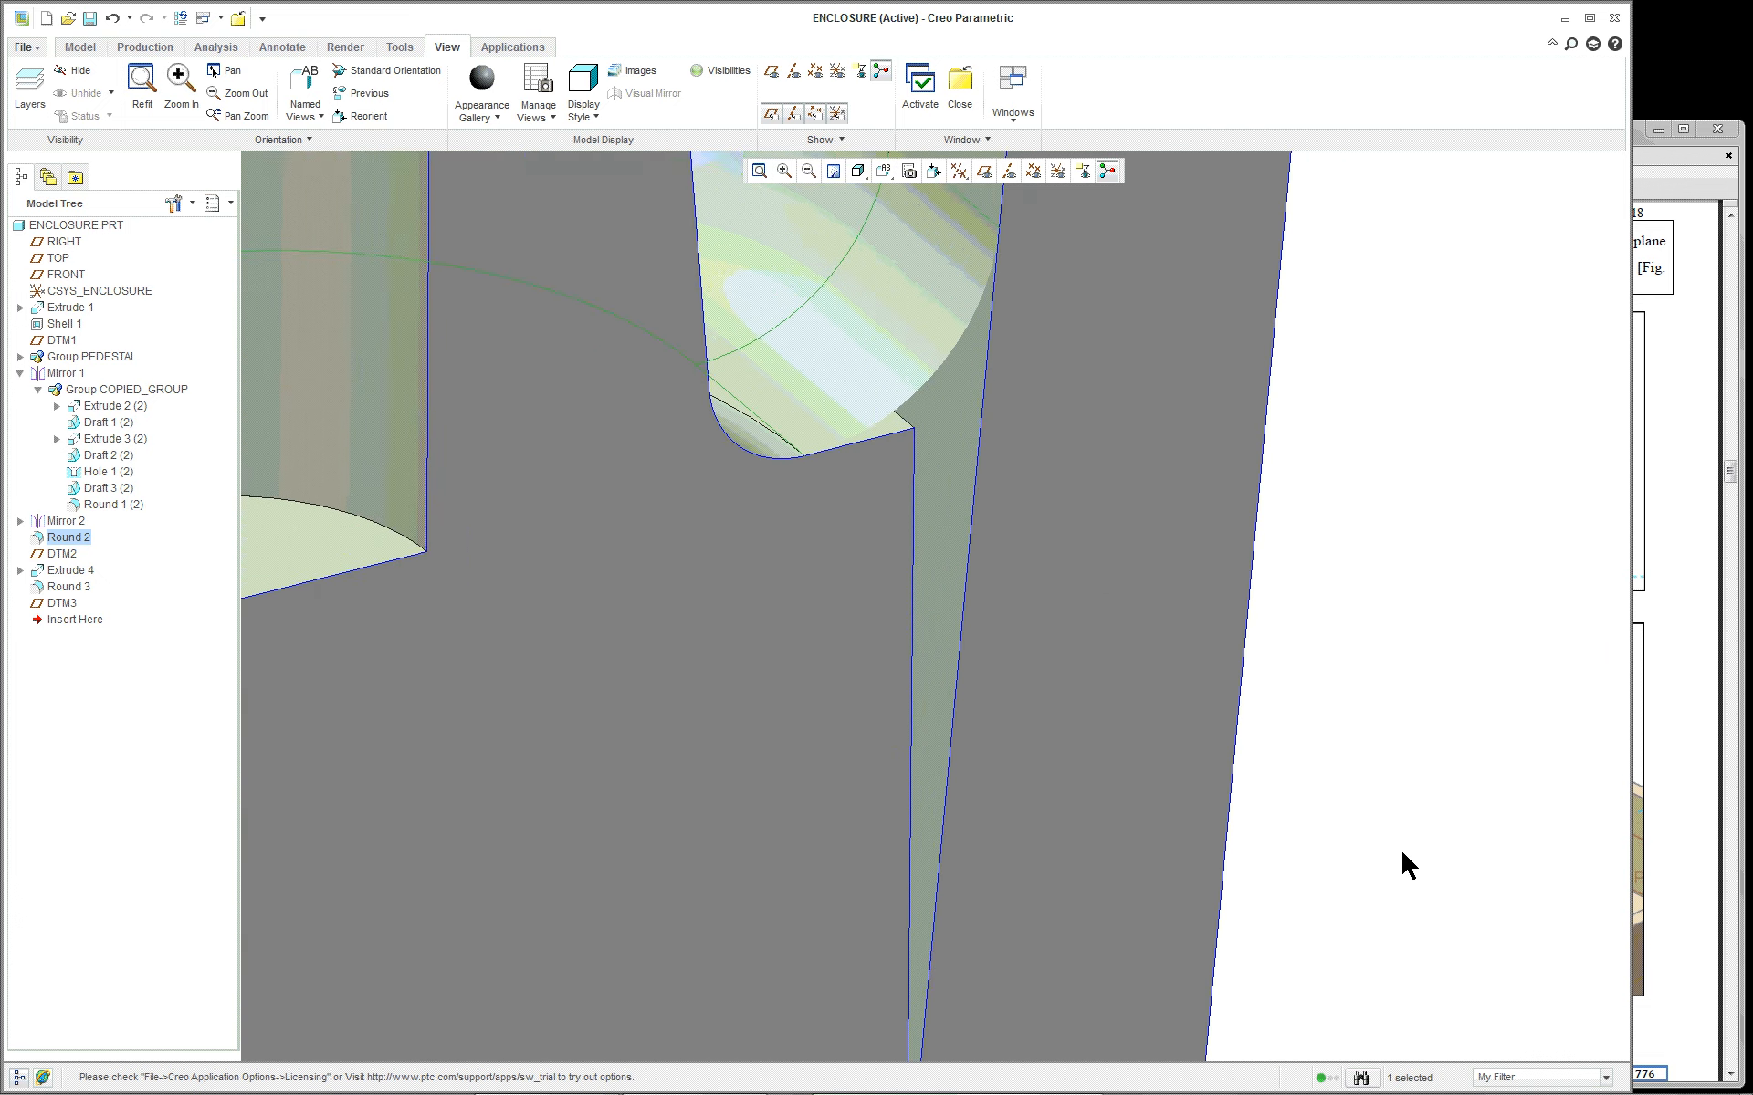
scroll(1400, 858, down, 2)
scroll(904, 448, up, 6)
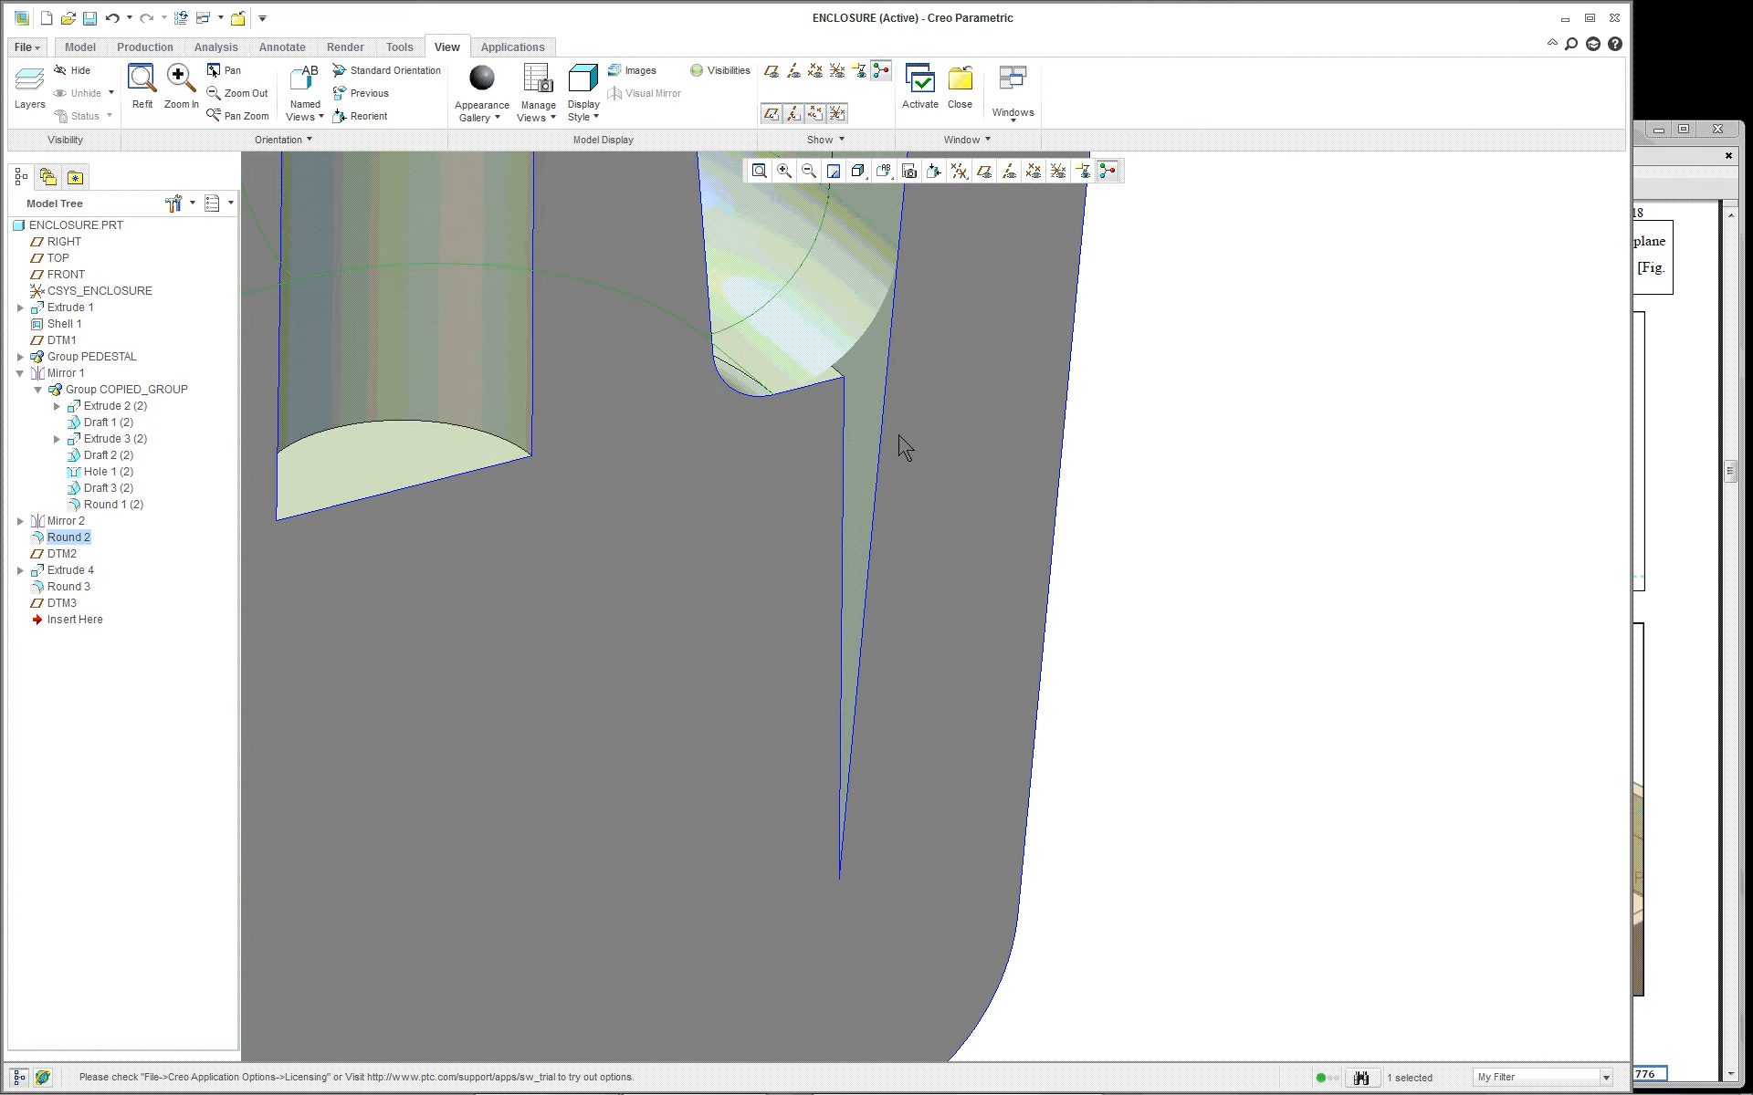
mouse_move(903, 447)
middle_down()
mouse_move(828, 416)
mouse_move(841, 397)
mouse_move(867, 413)
middle_up()
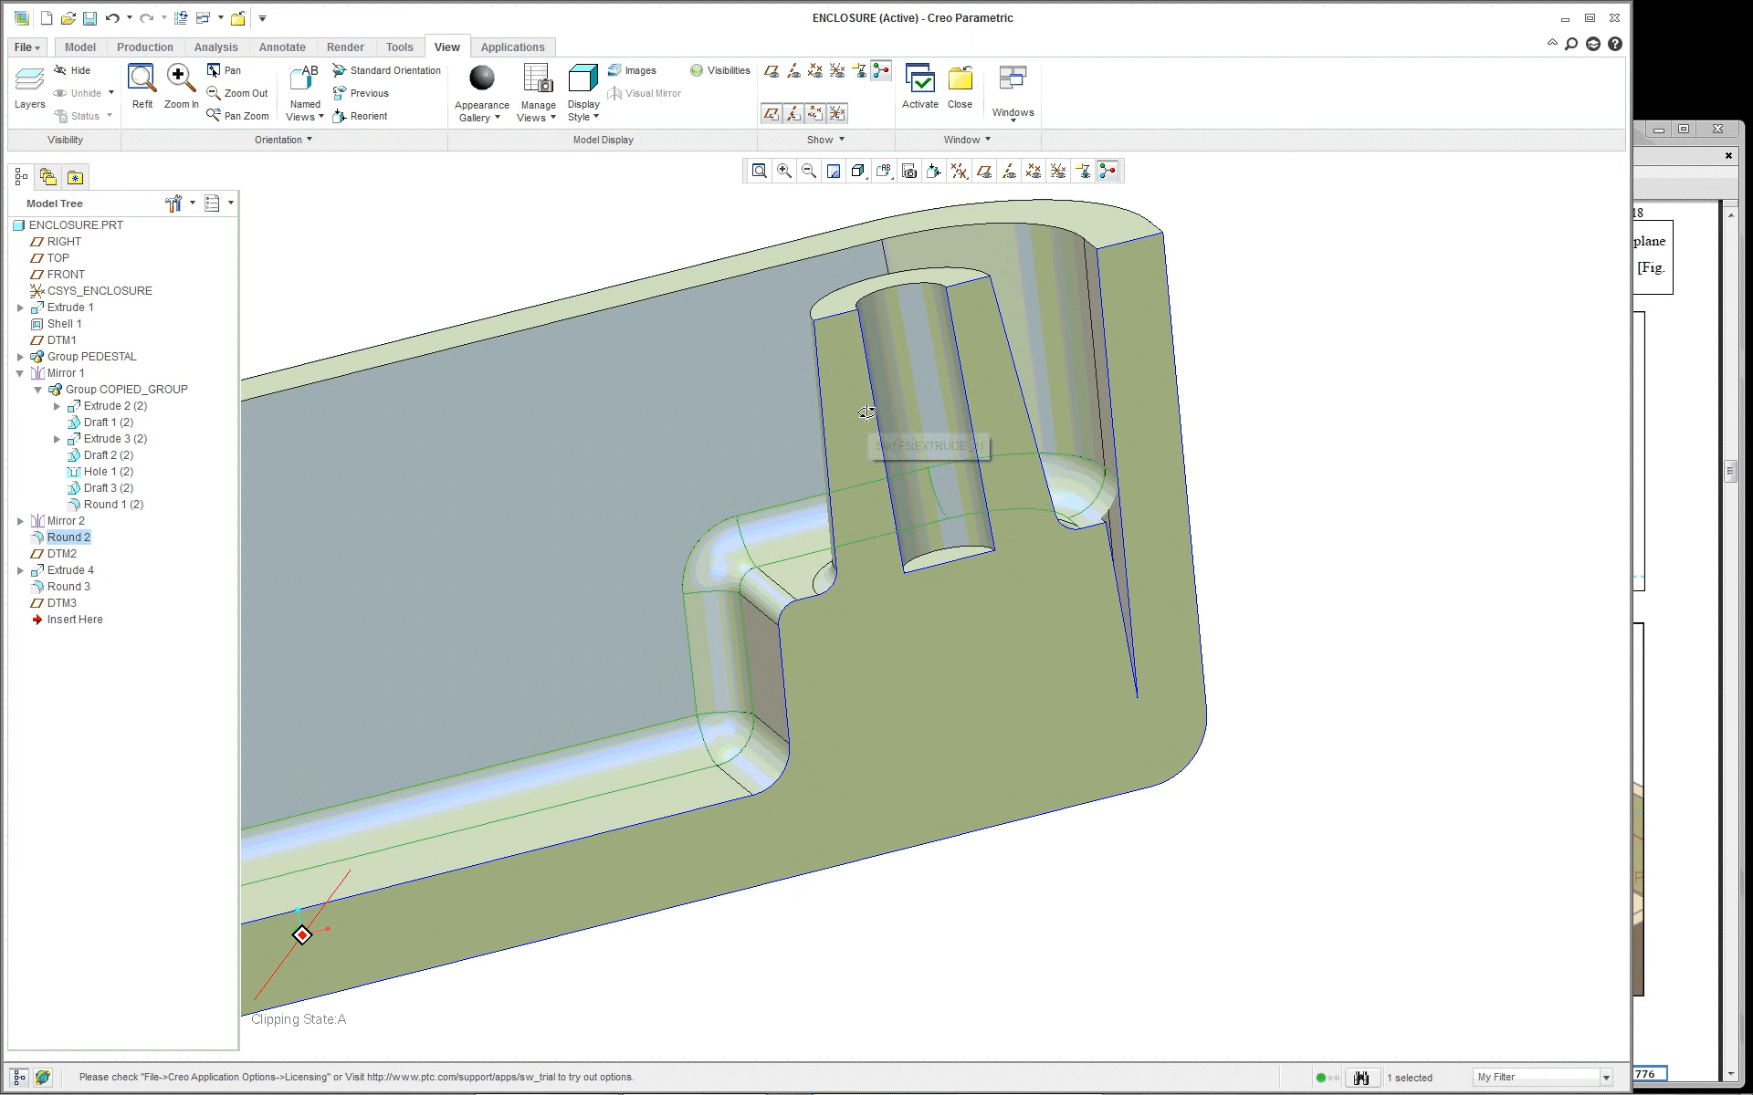
scroll(892, 442, up, 2)
scroll(1180, 674, up, 4)
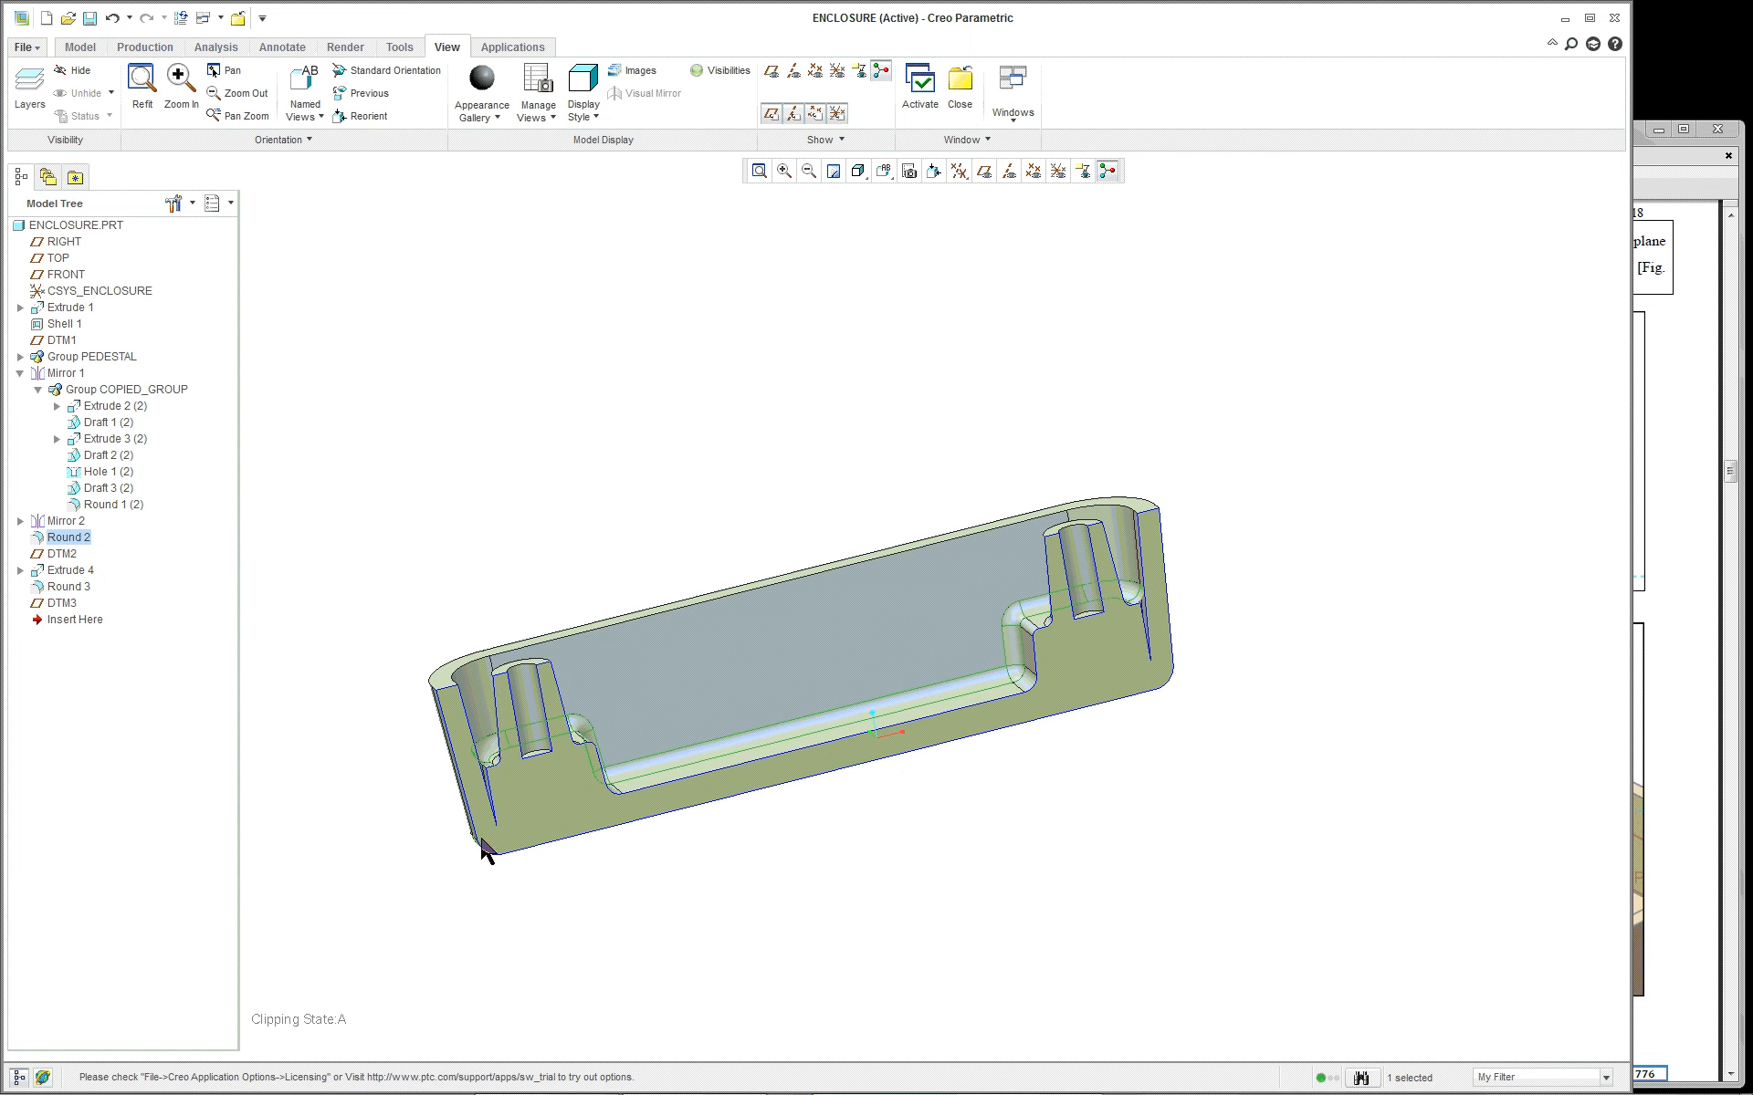
scroll(475, 767, down, 6)
middle_drag(489, 750, 501, 606)
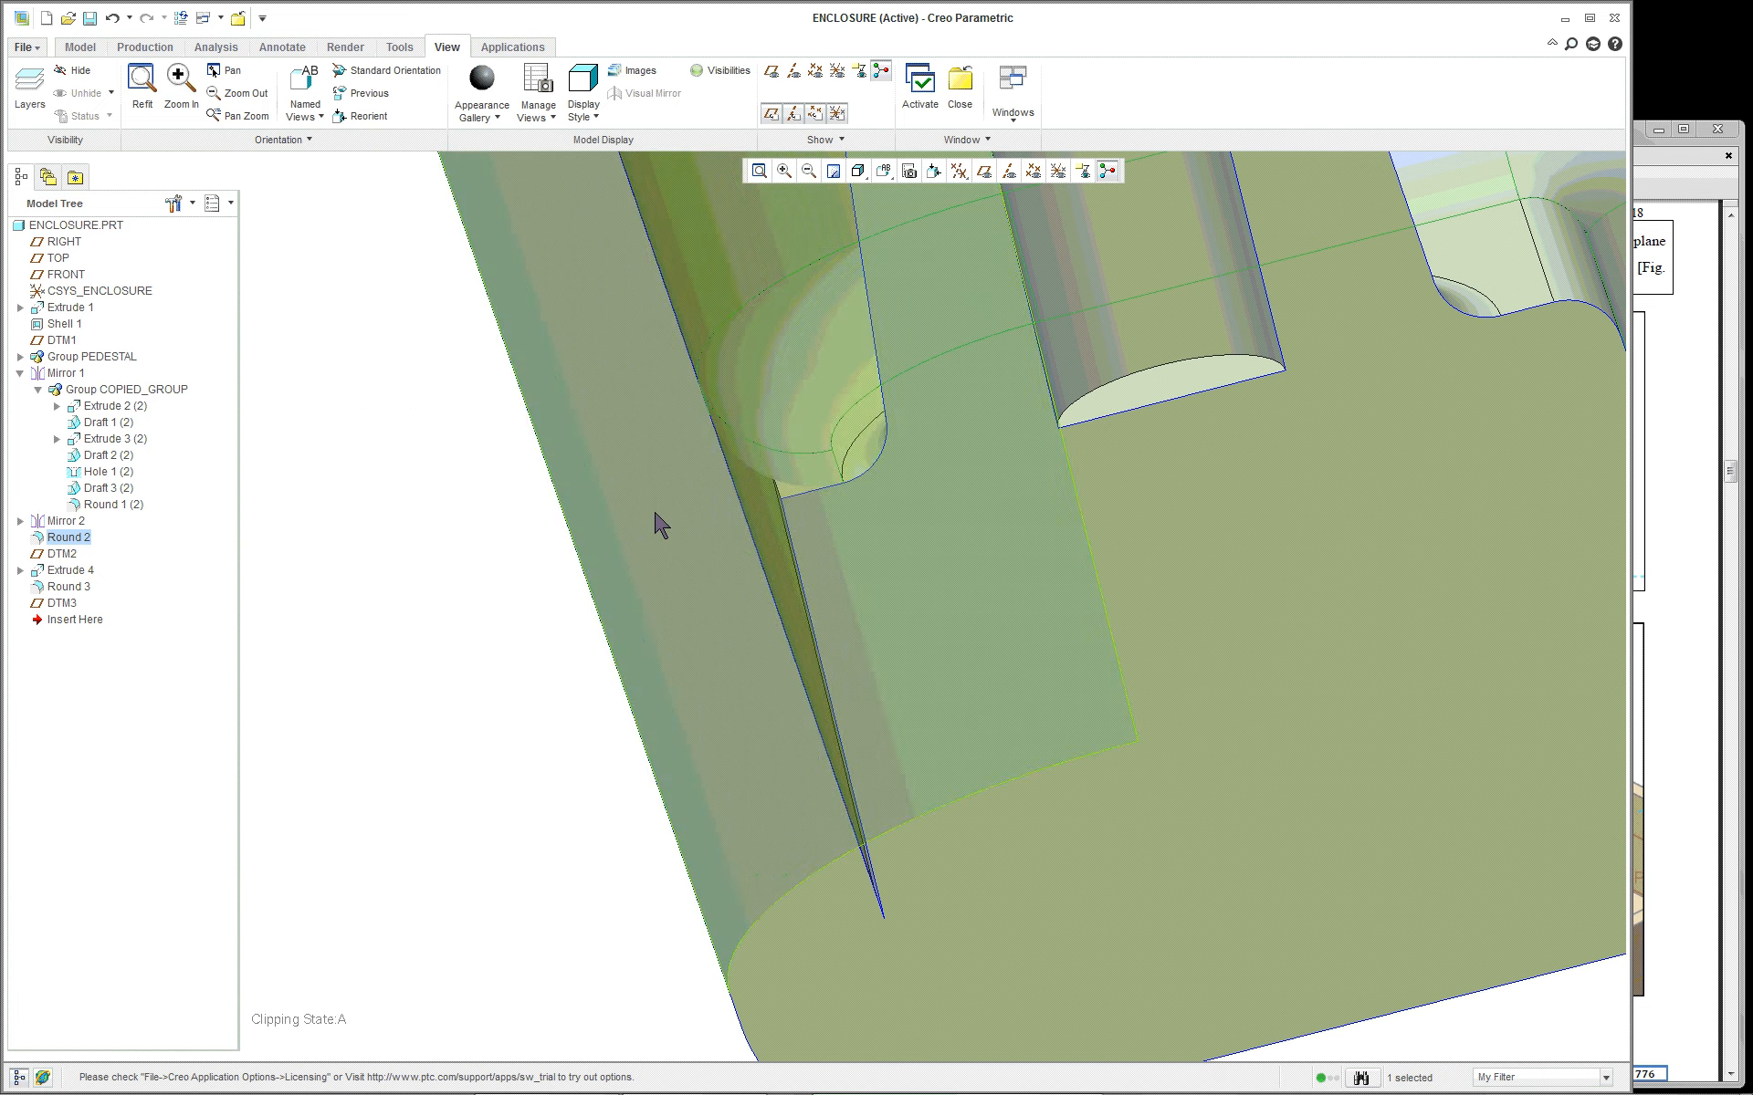
Highlight the Round 2 surface in the section and examine the gap between the pedestal and the outer wall
click(791, 475)
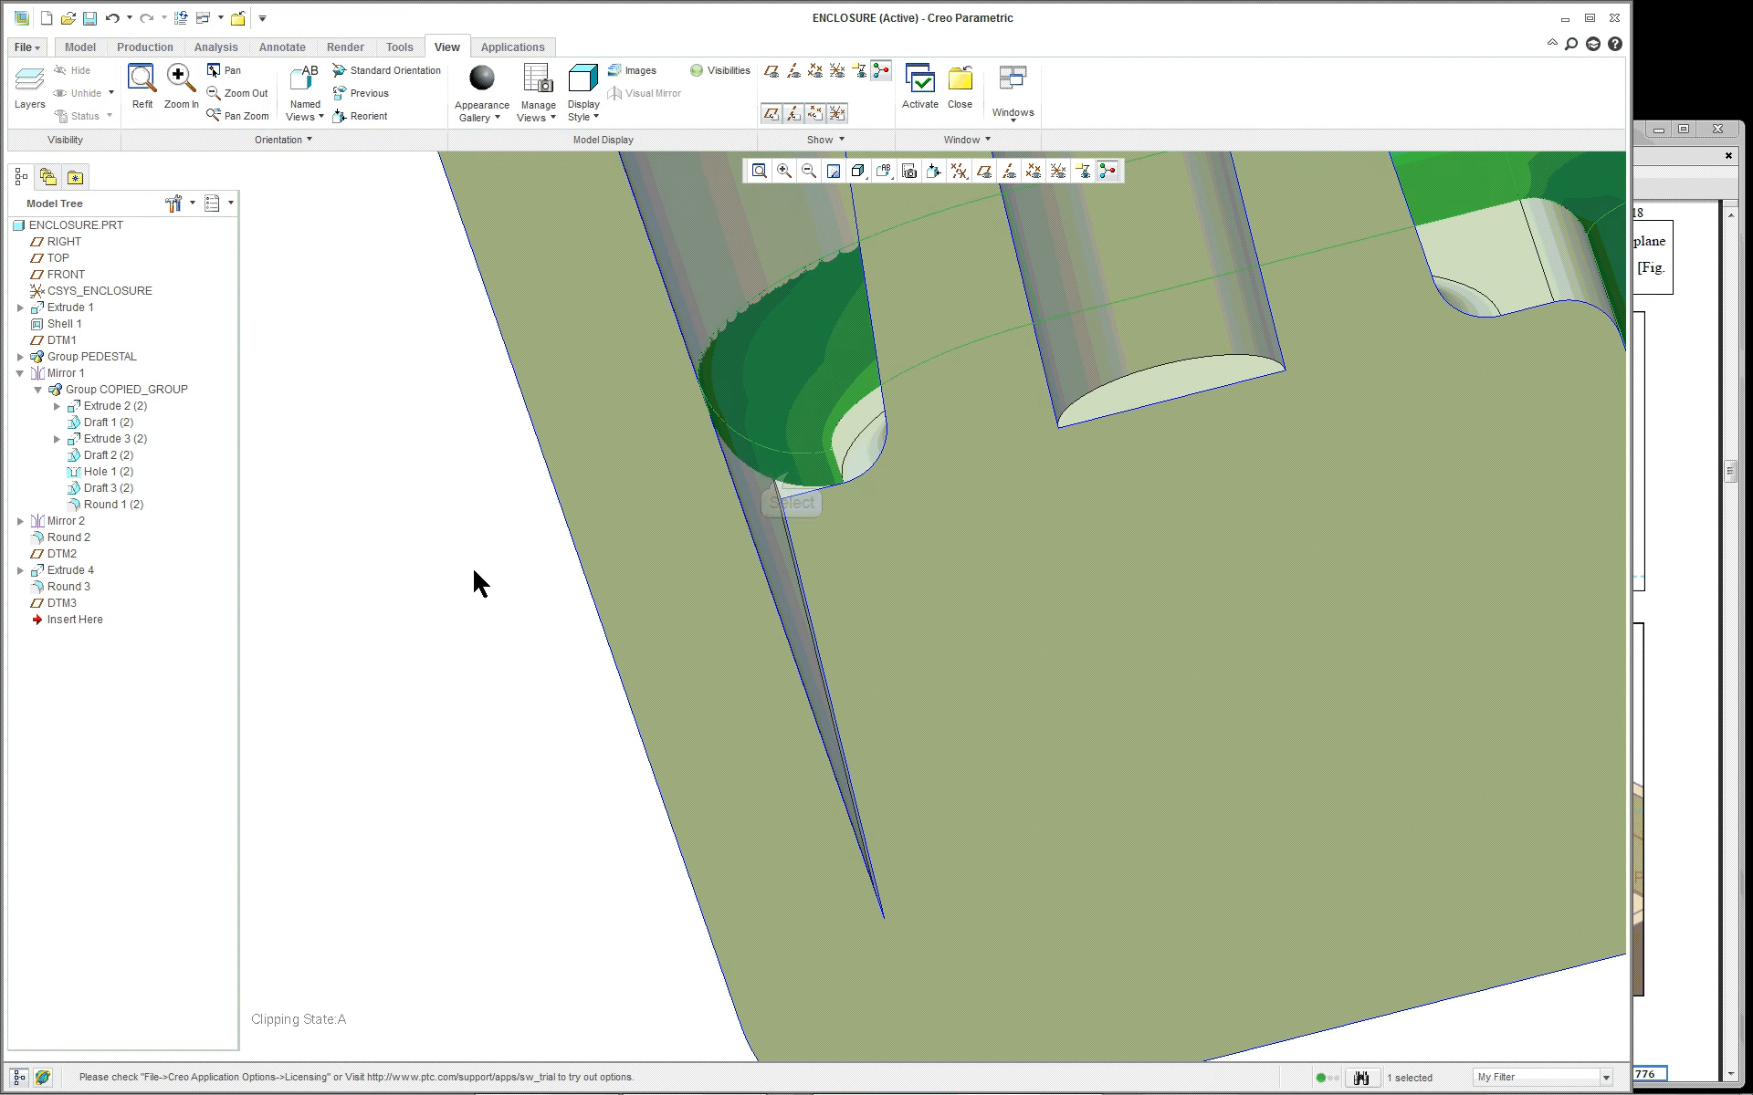
scroll(474, 572, up, 2)
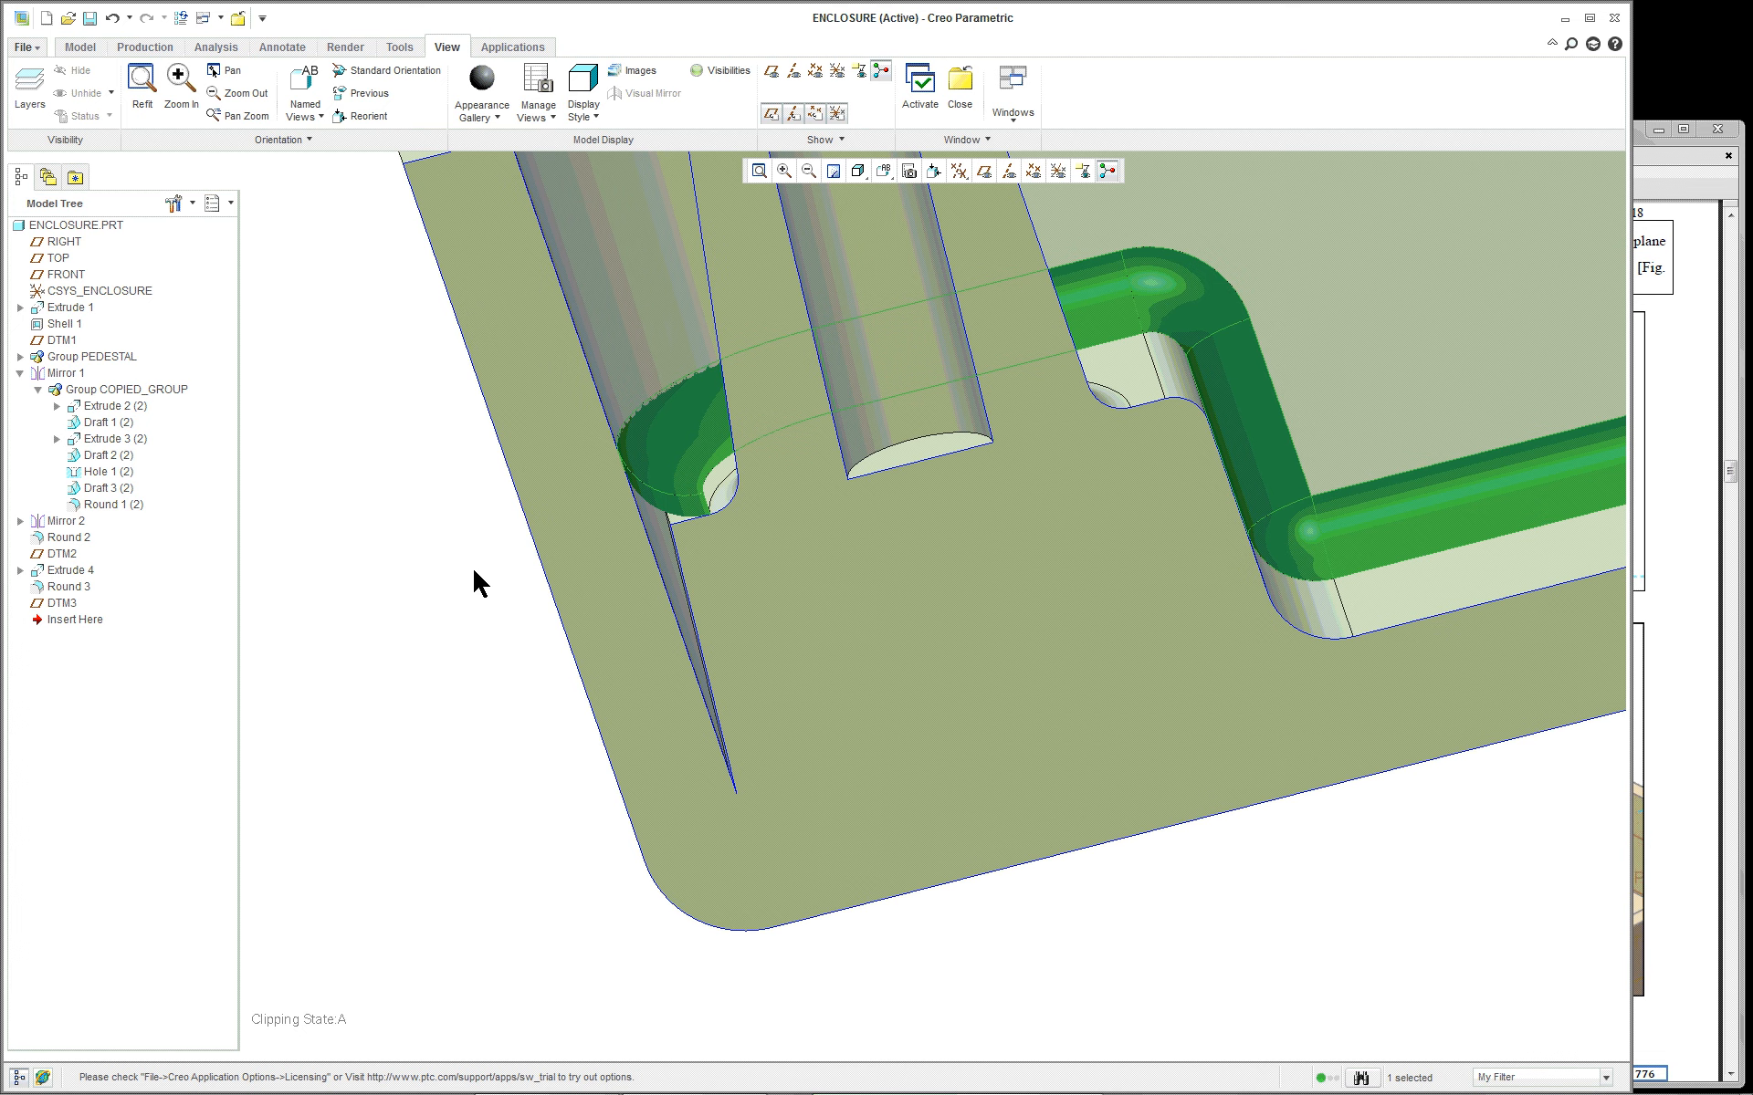
scroll(473, 566, up, 6)
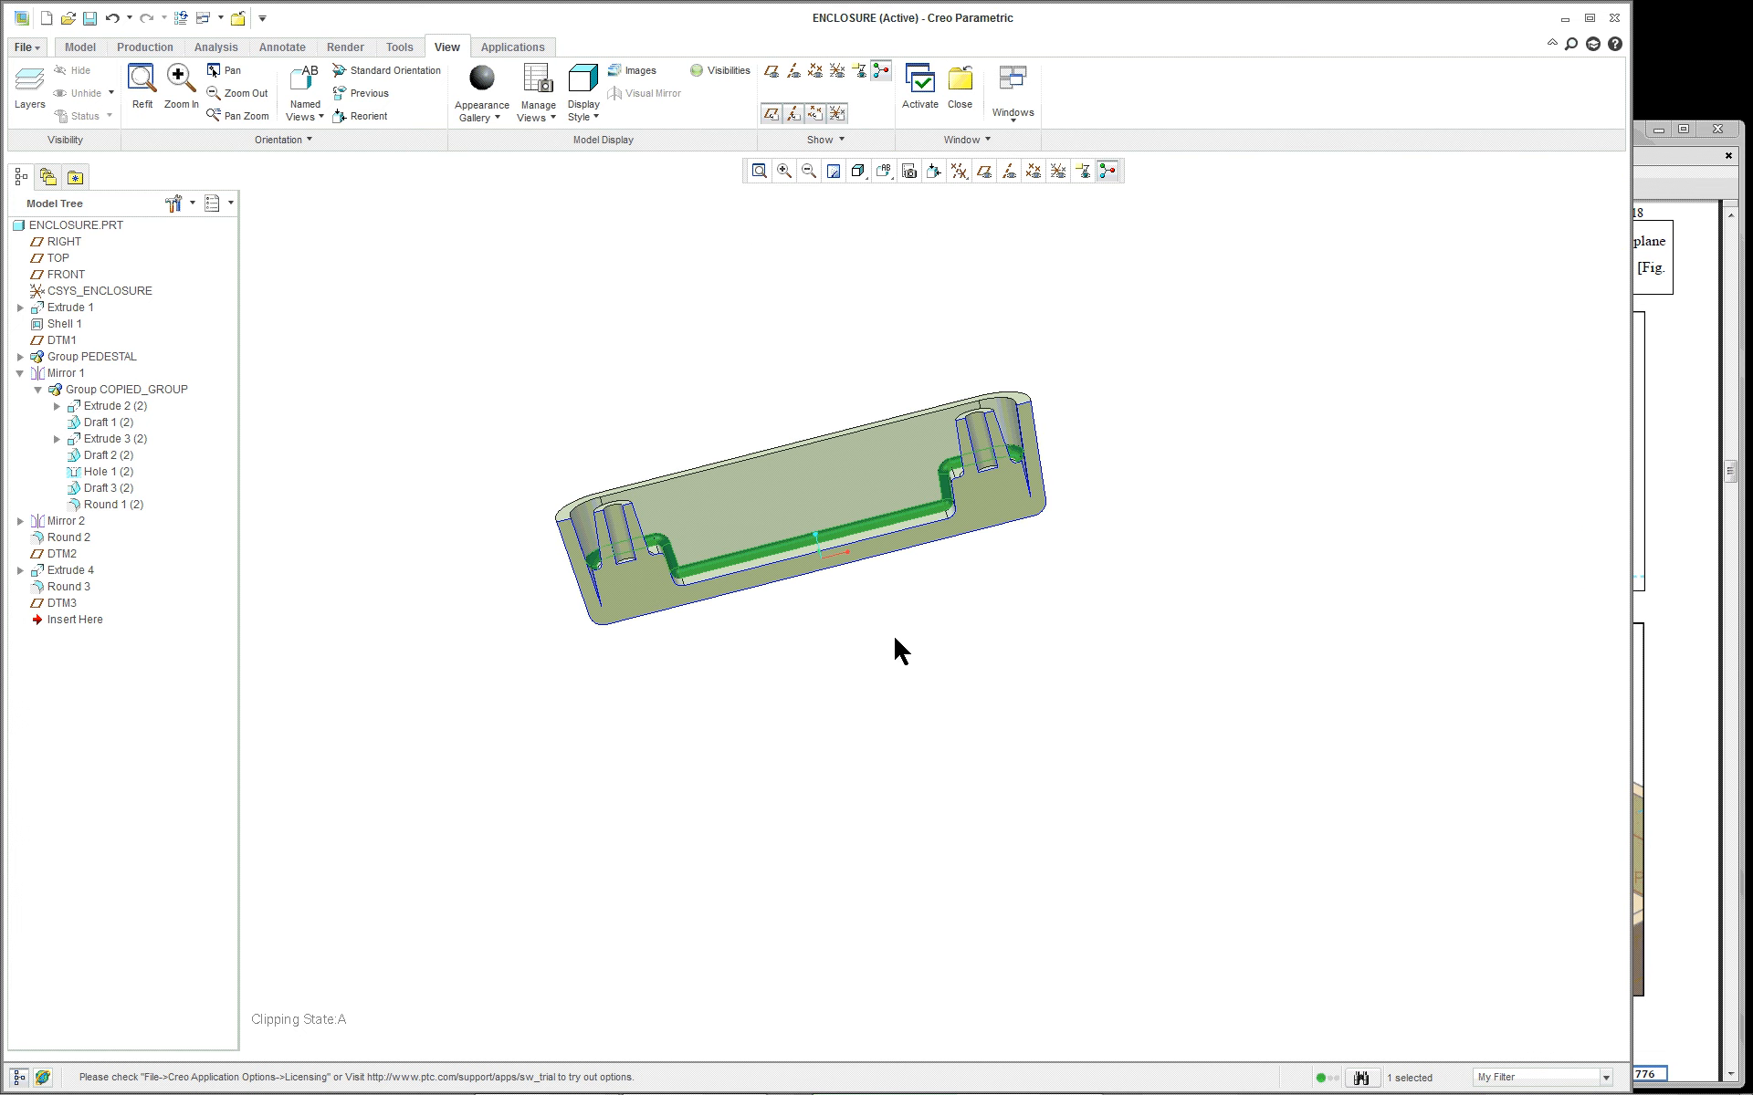
click(605, 294)
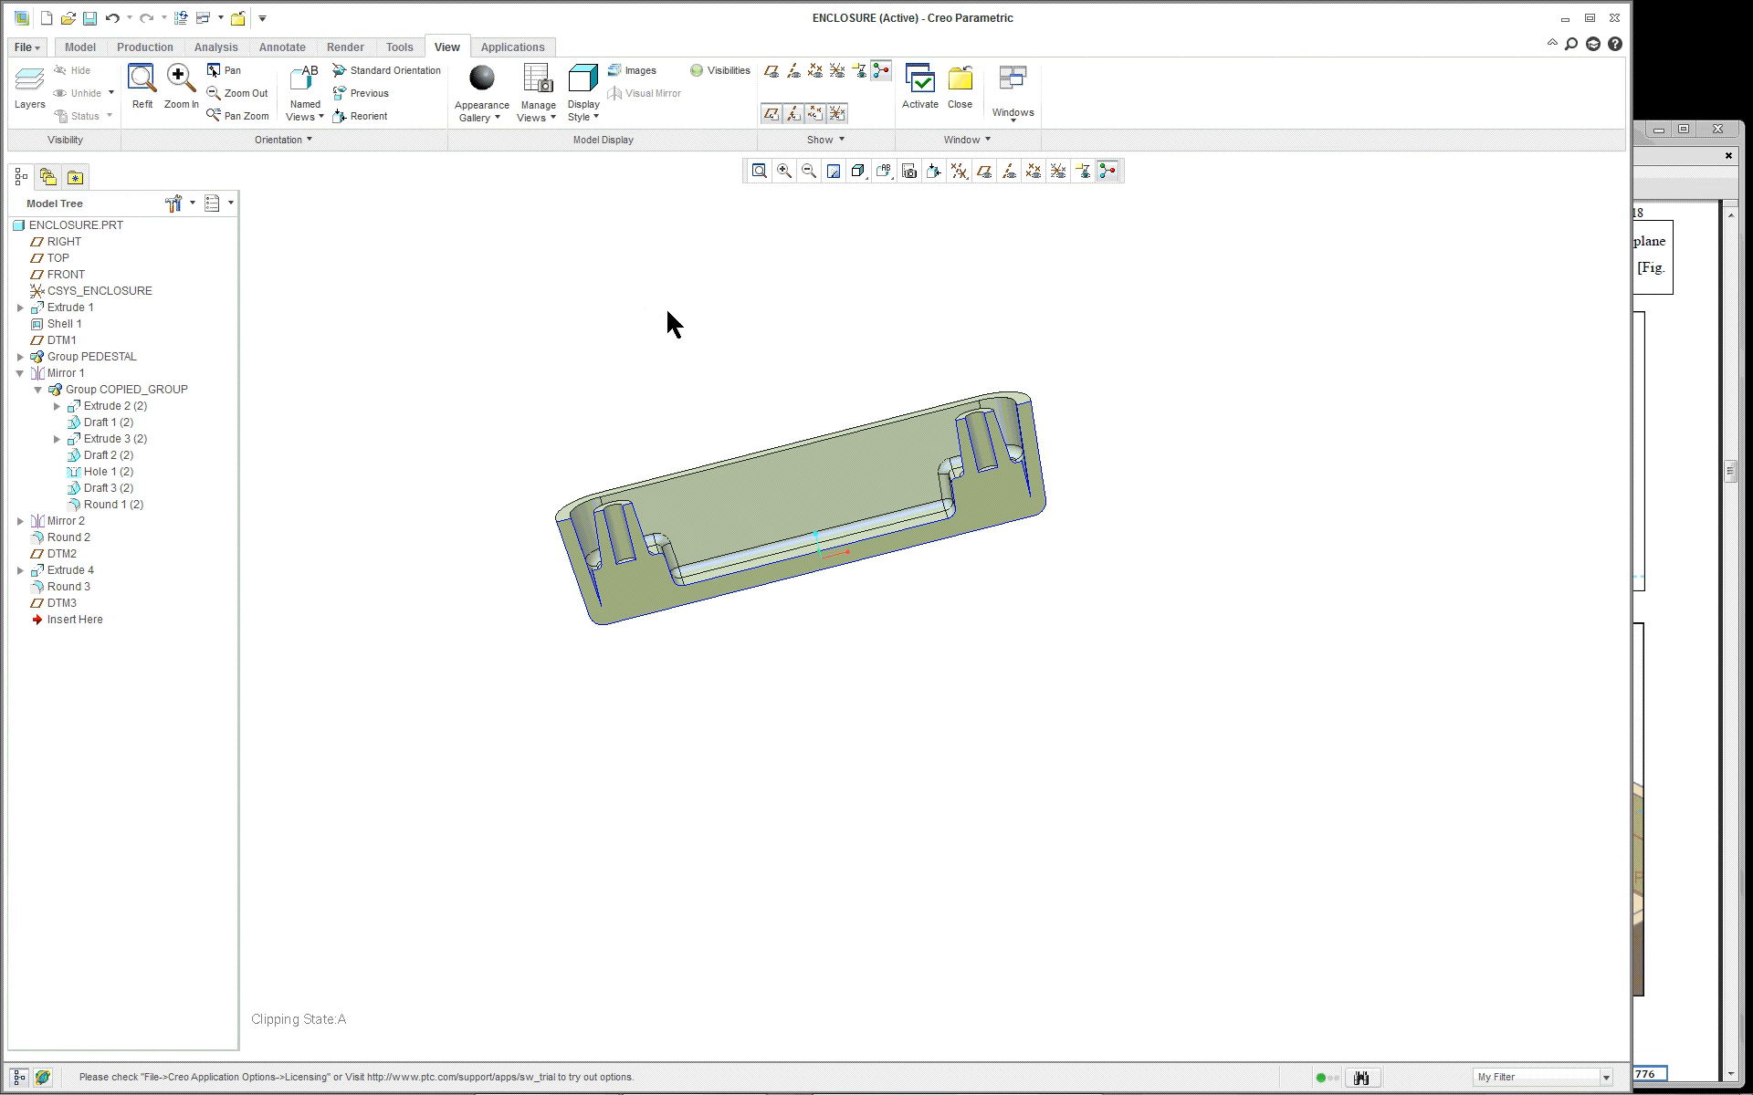
middle_drag(676, 320, 732, 315)
scroll(732, 319, down, 1)
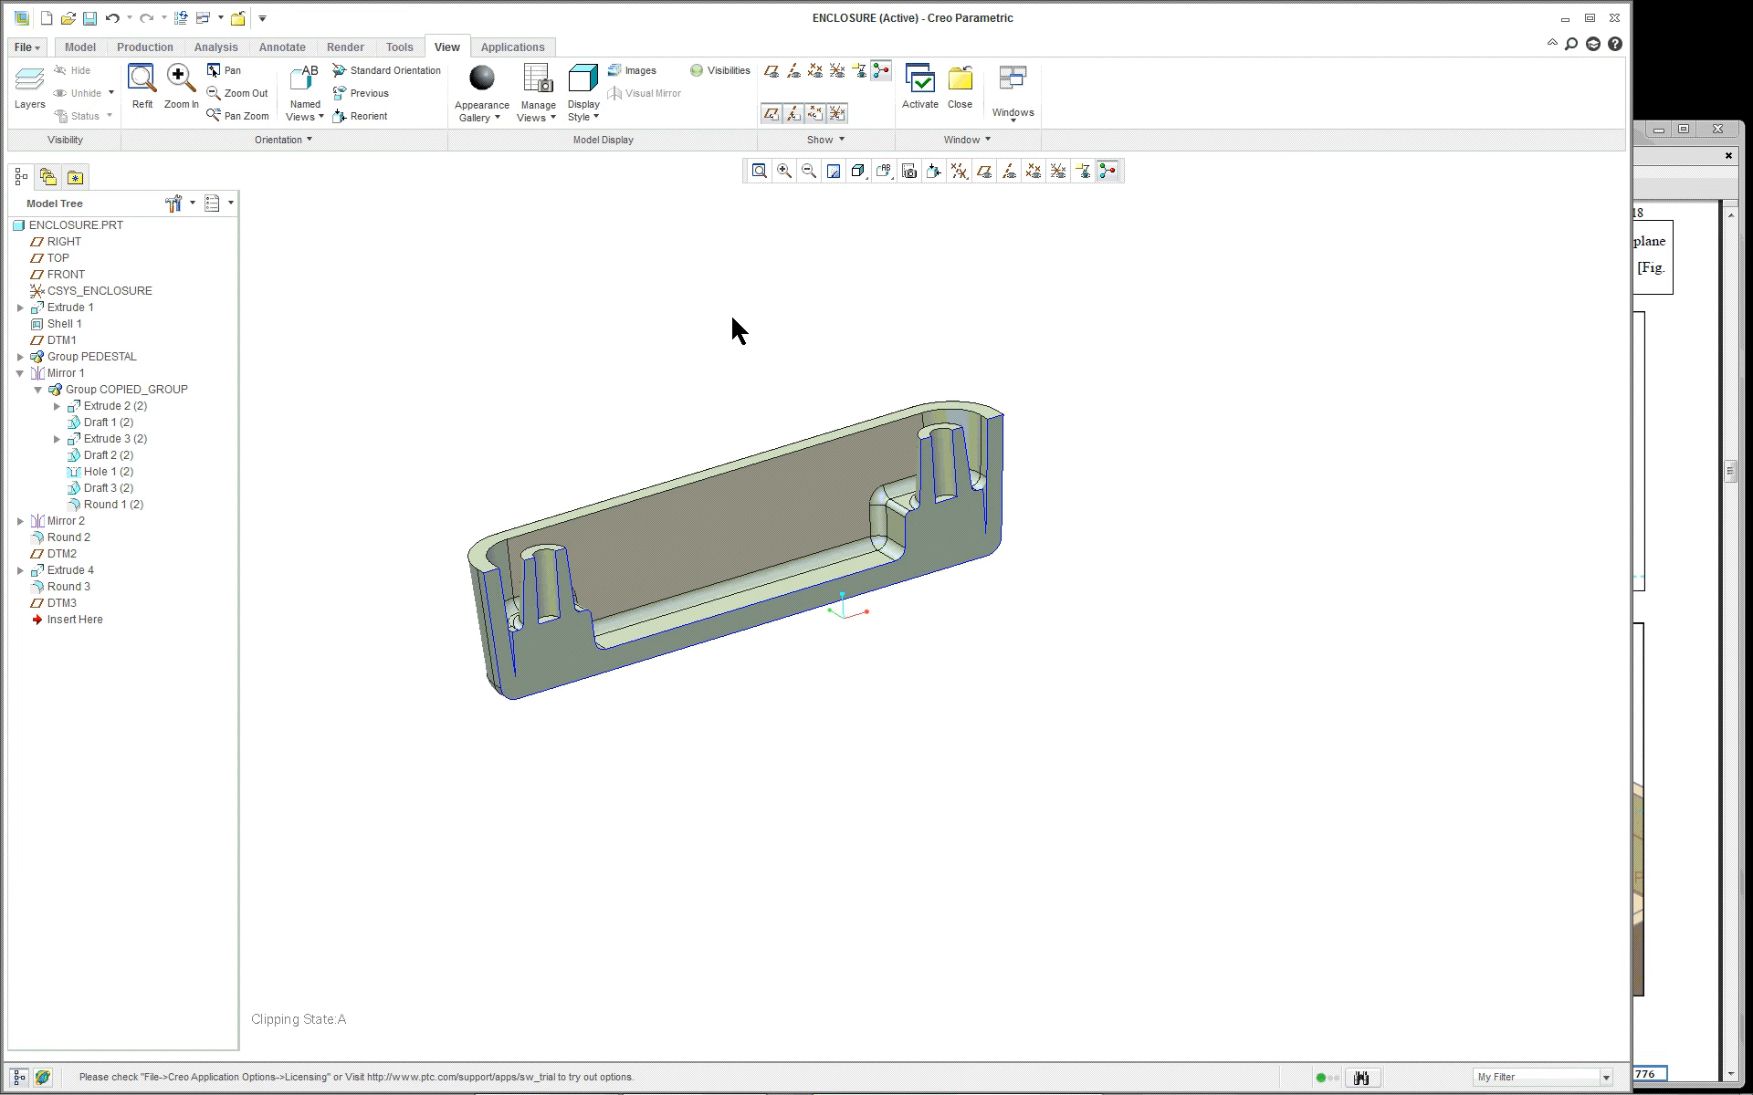
scroll(1060, 453, down, 5)
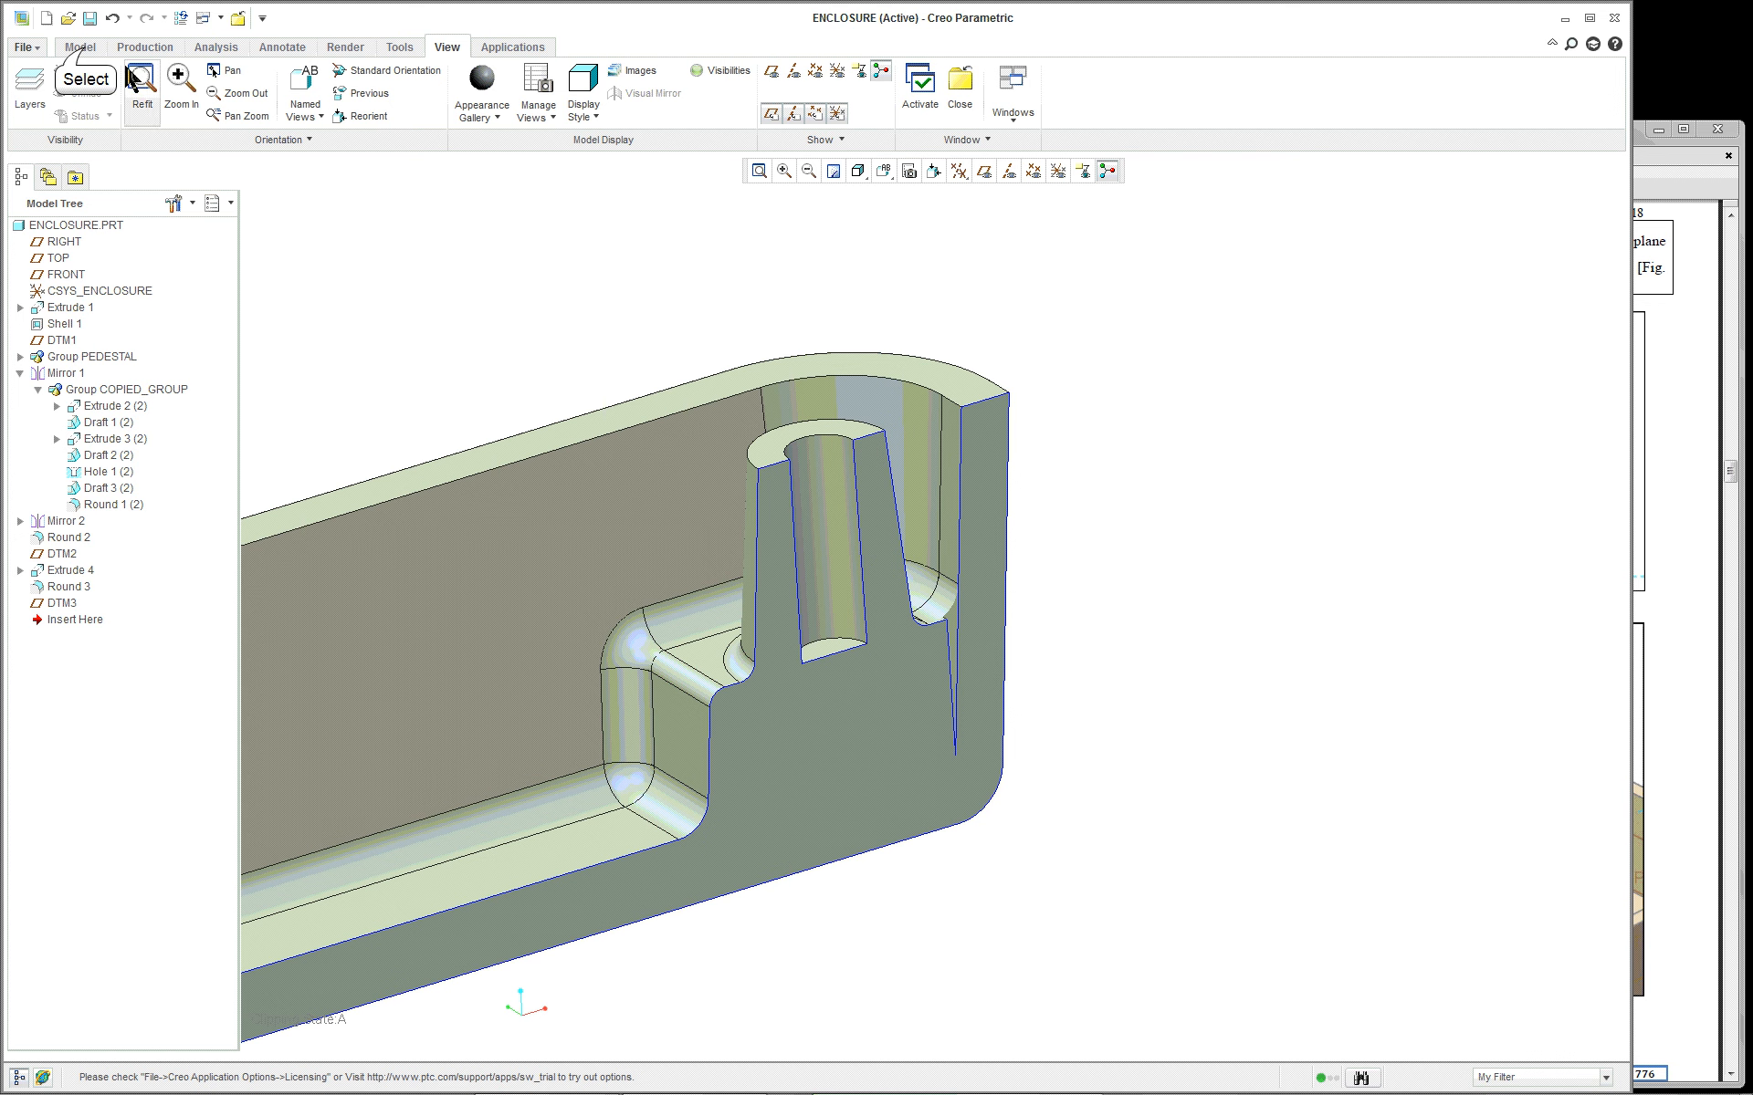
Solidify the enclosure with the Round 2 surface and examine the sectioned corner between the pedestal and outer wall
click(82, 47)
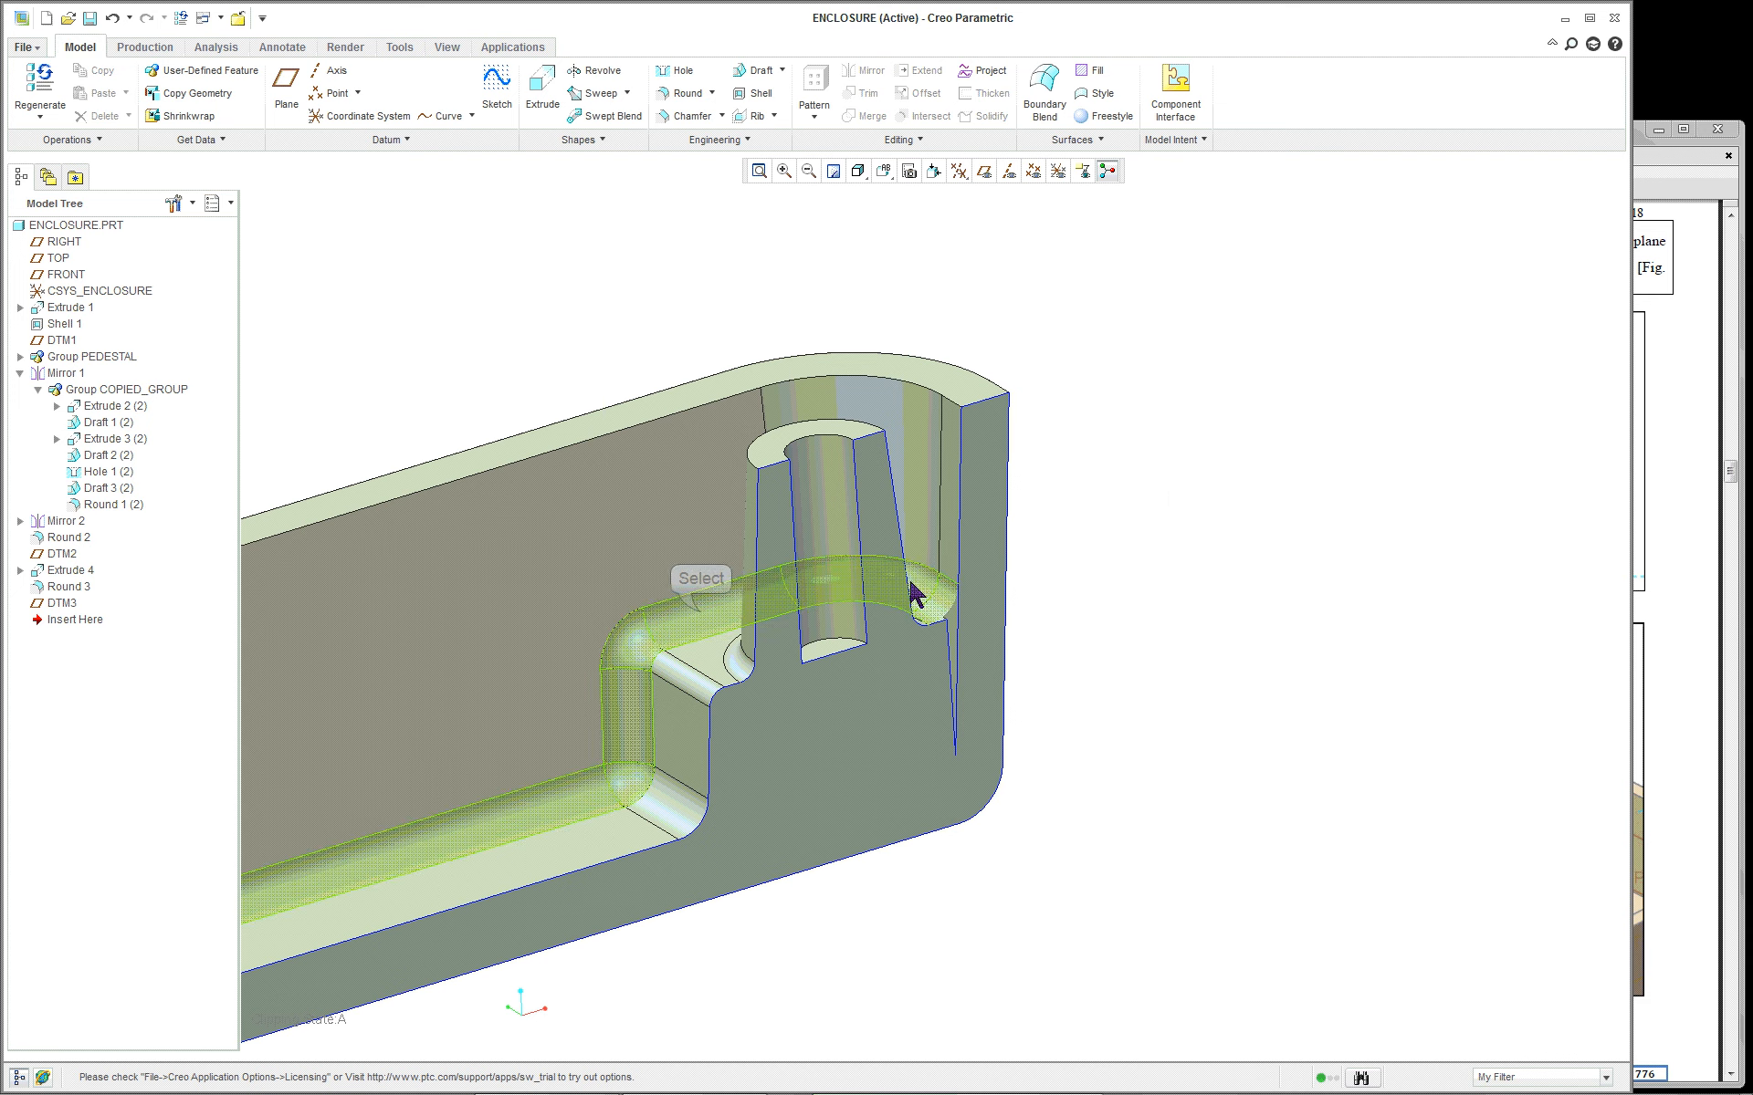
click(704, 611)
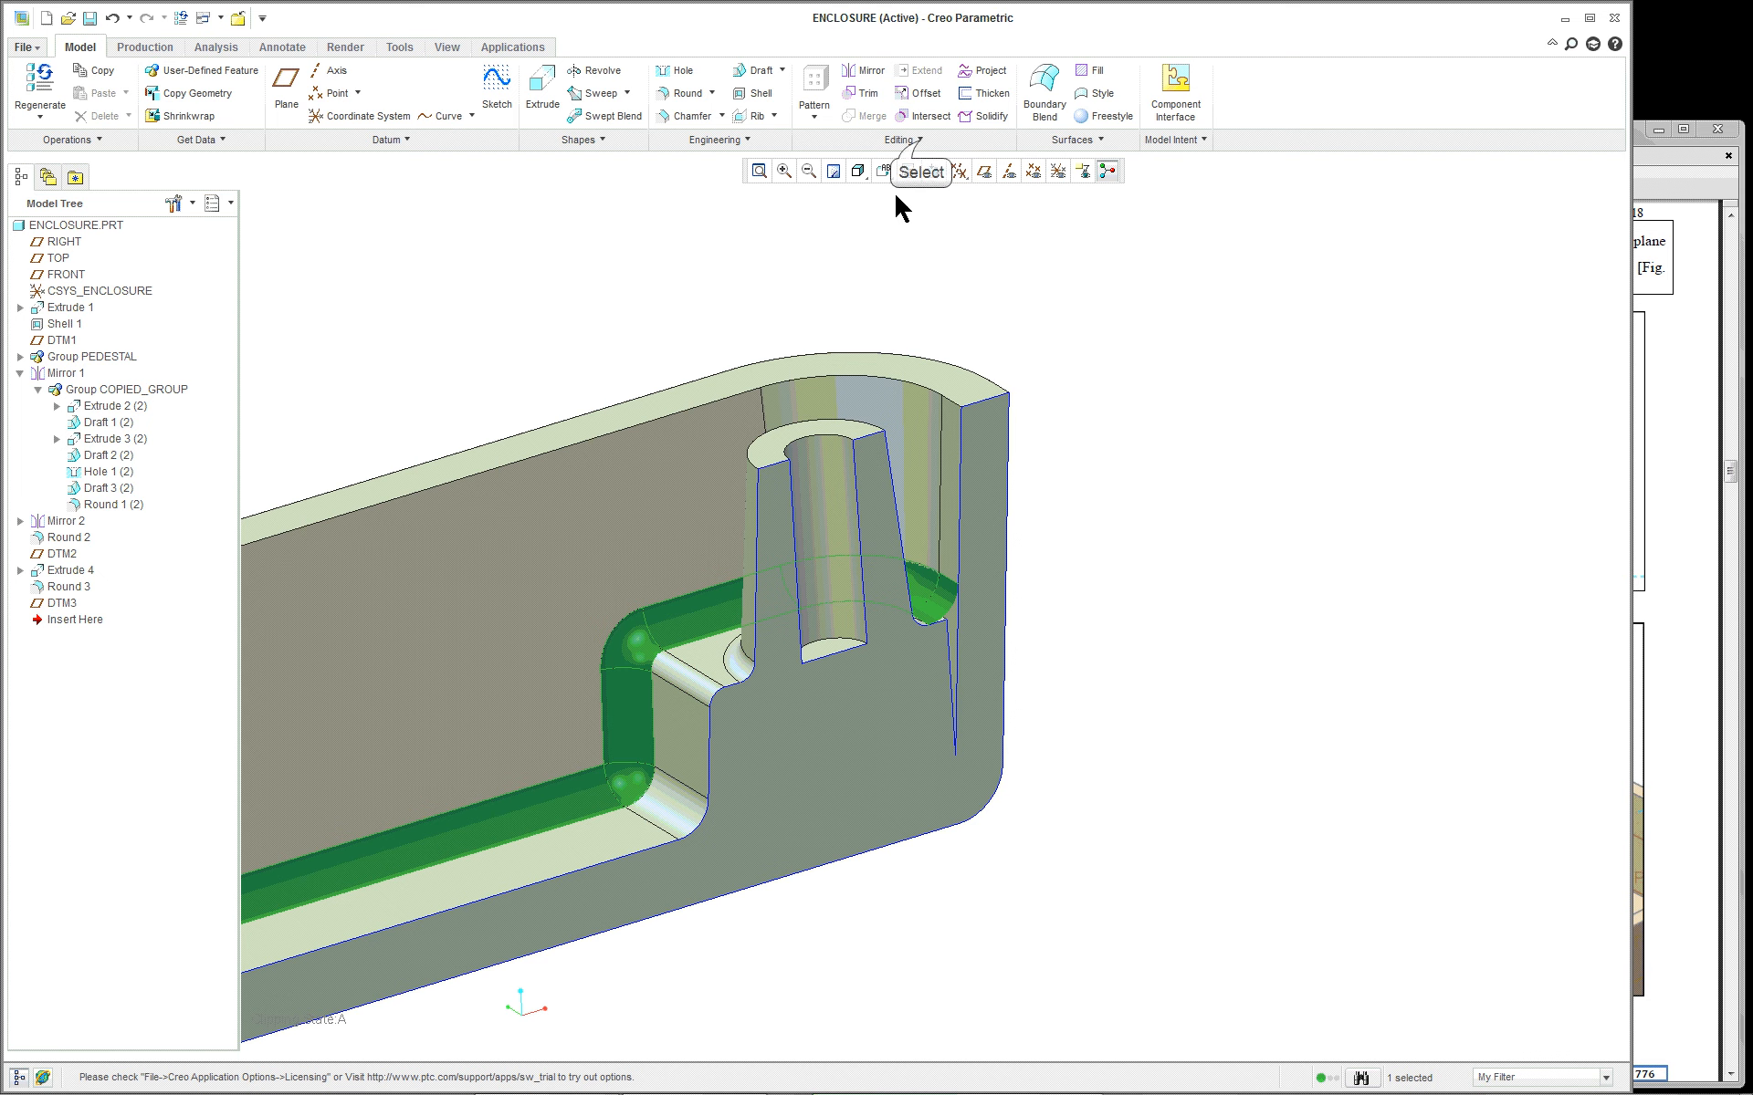
click(920, 141)
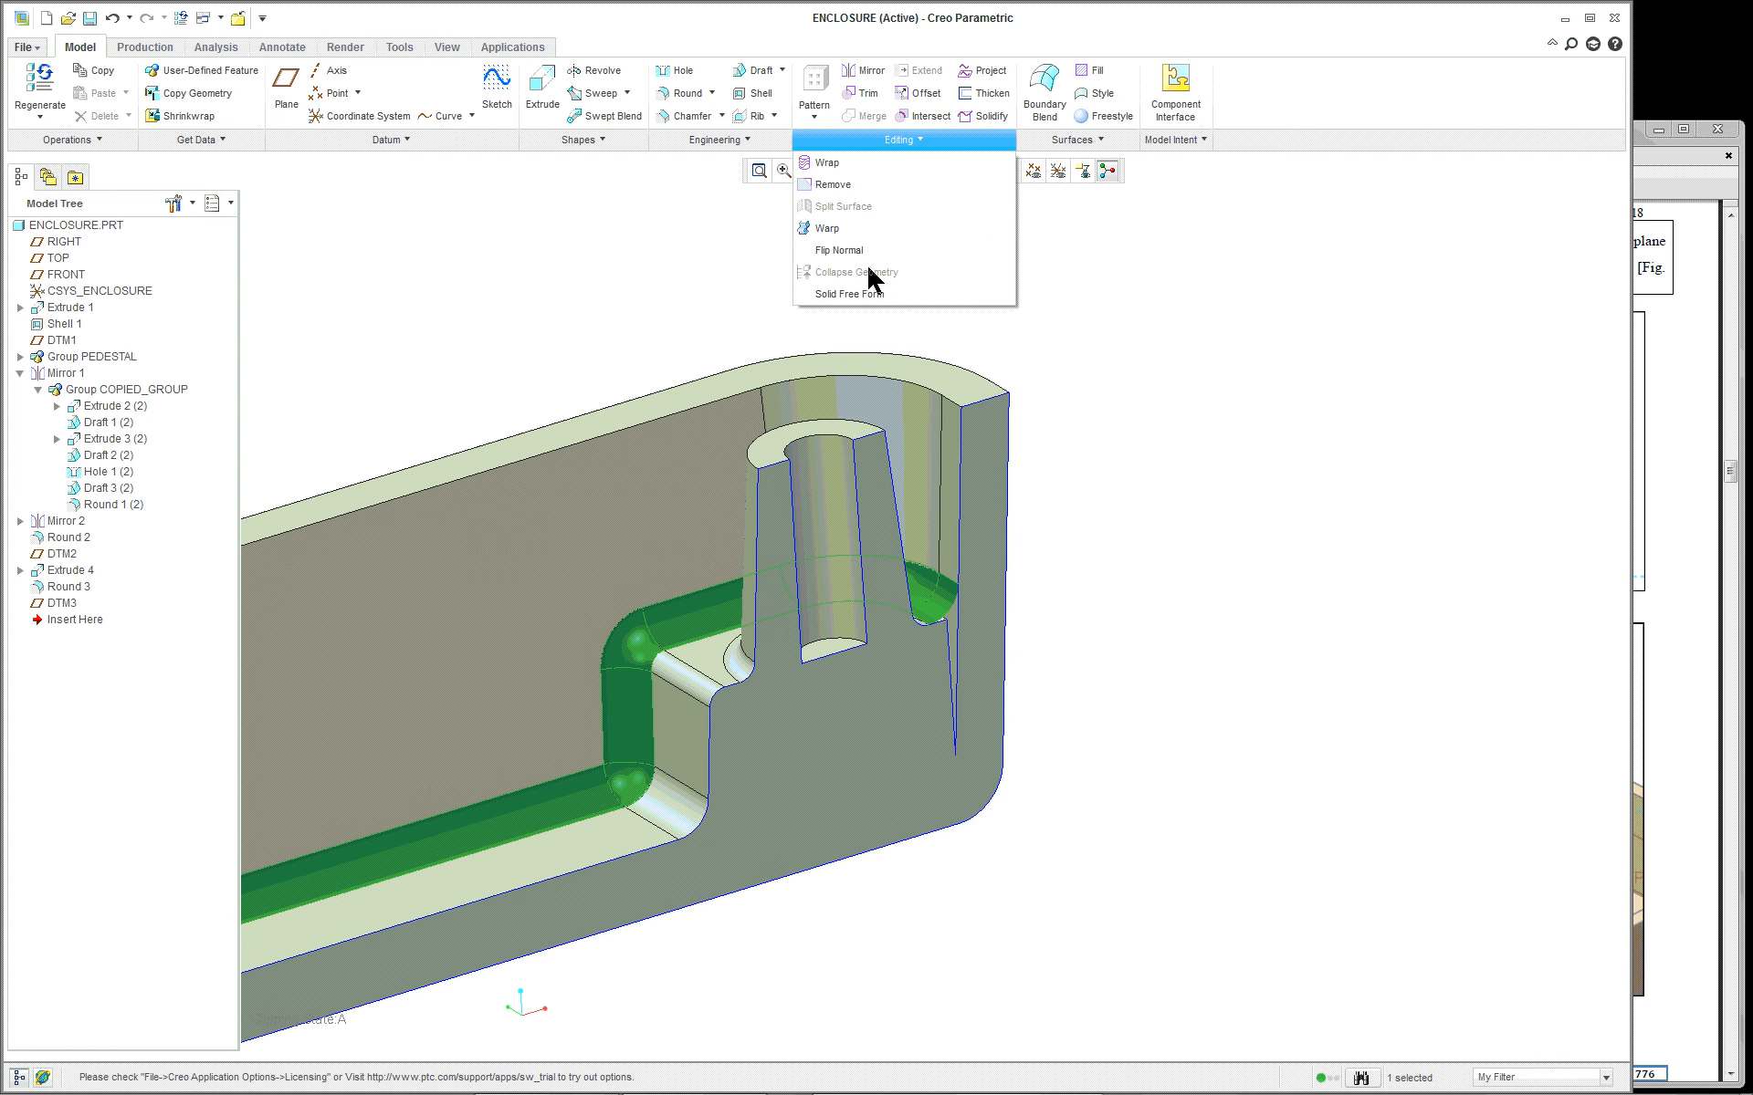
click(988, 117)
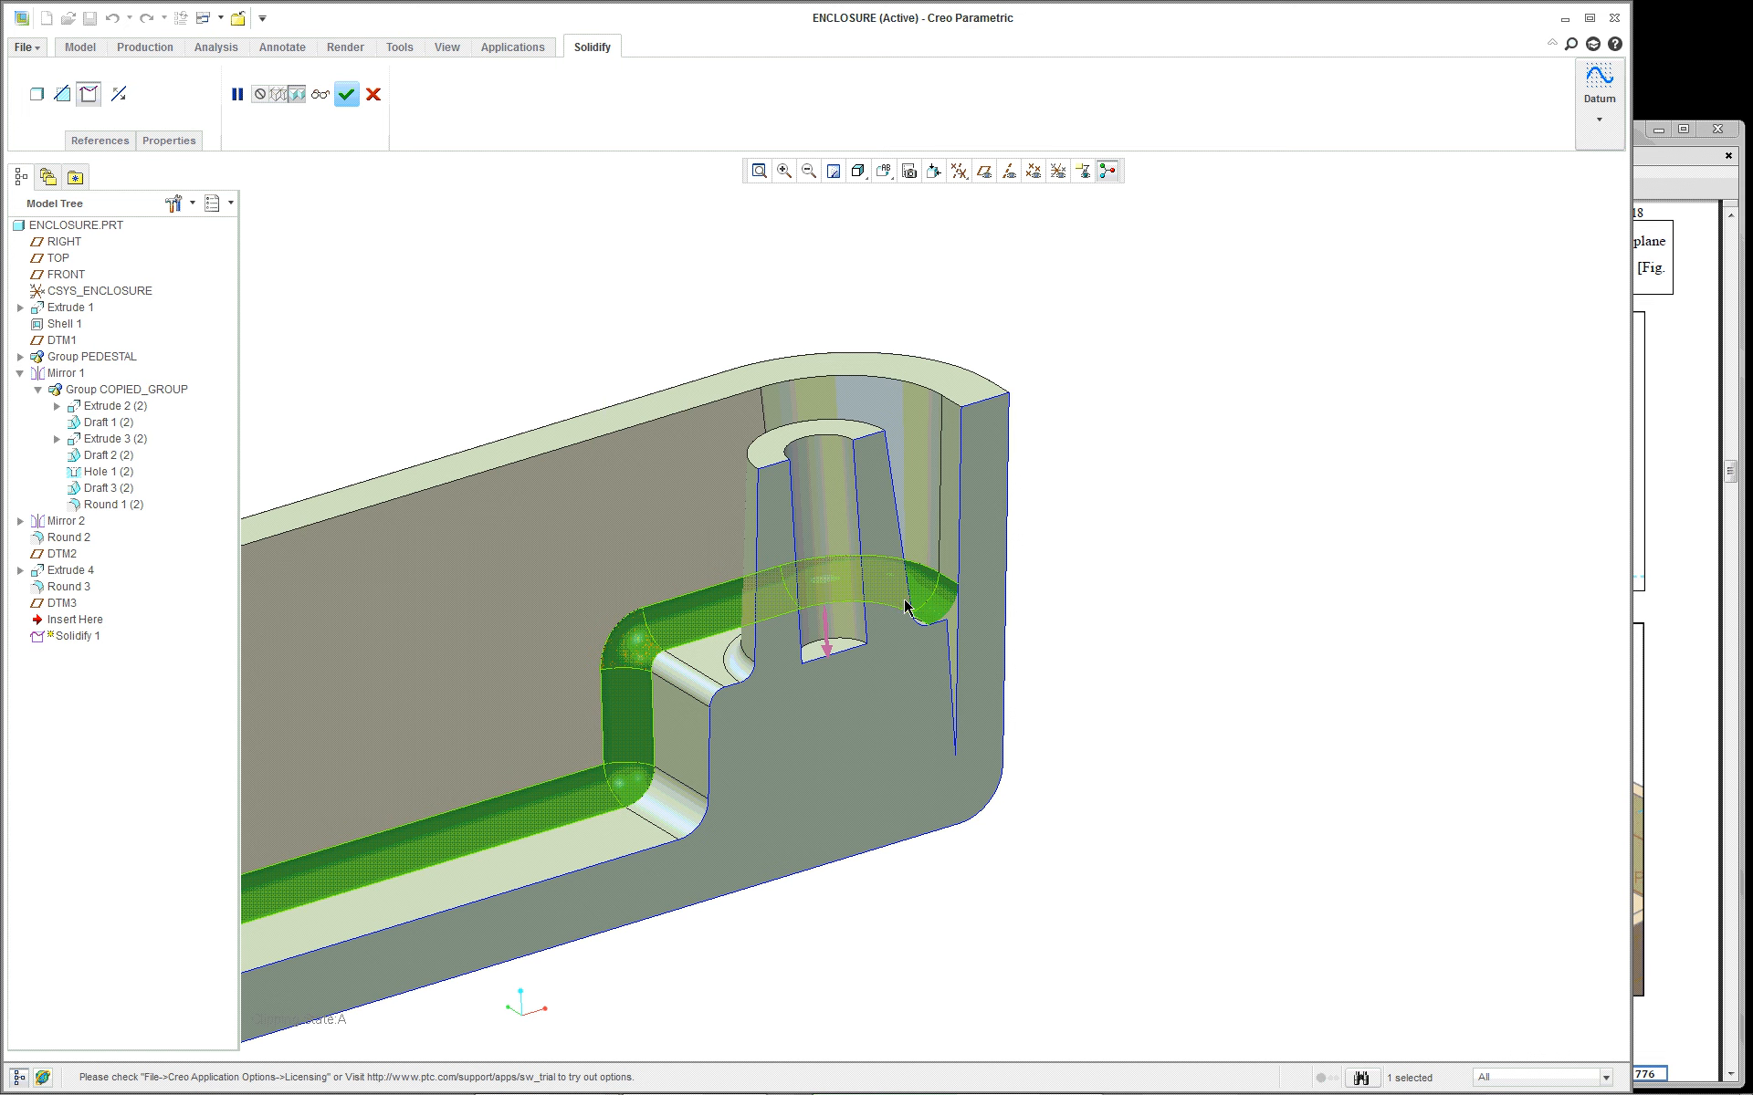
middle_drag(958, 738, 995, 745)
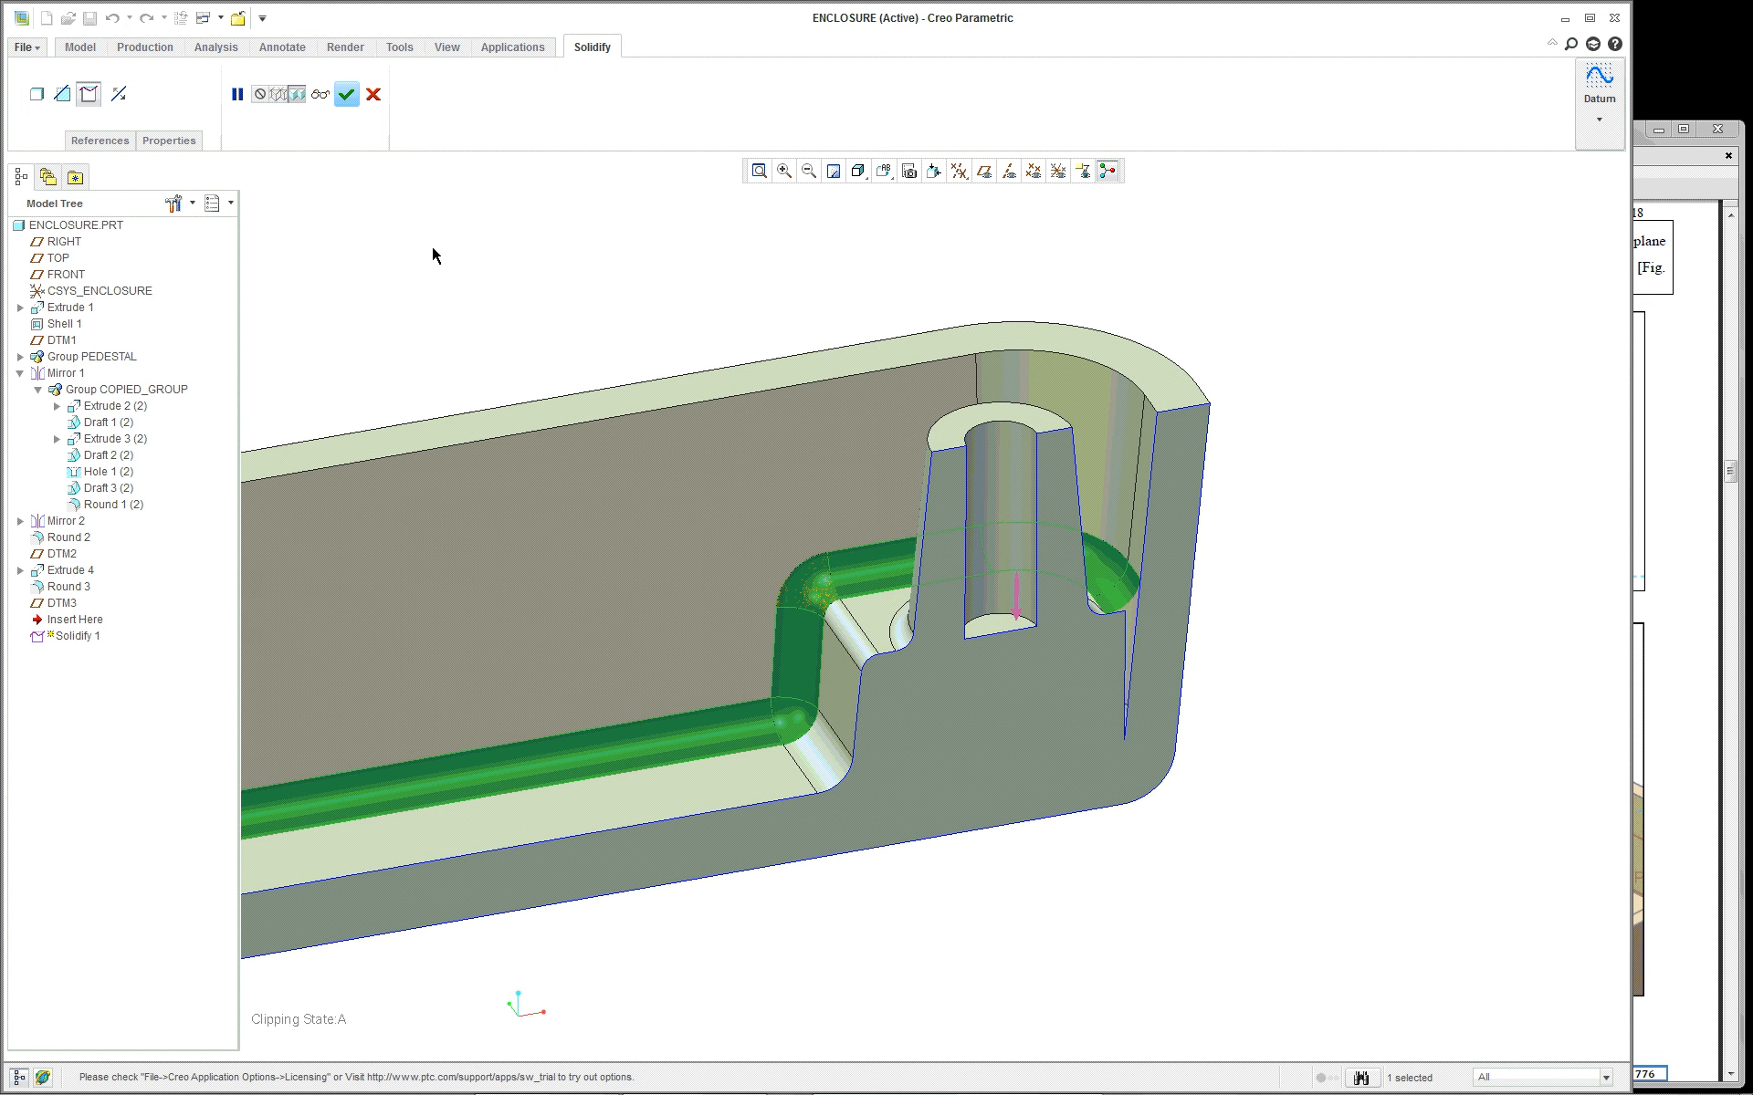
click(347, 95)
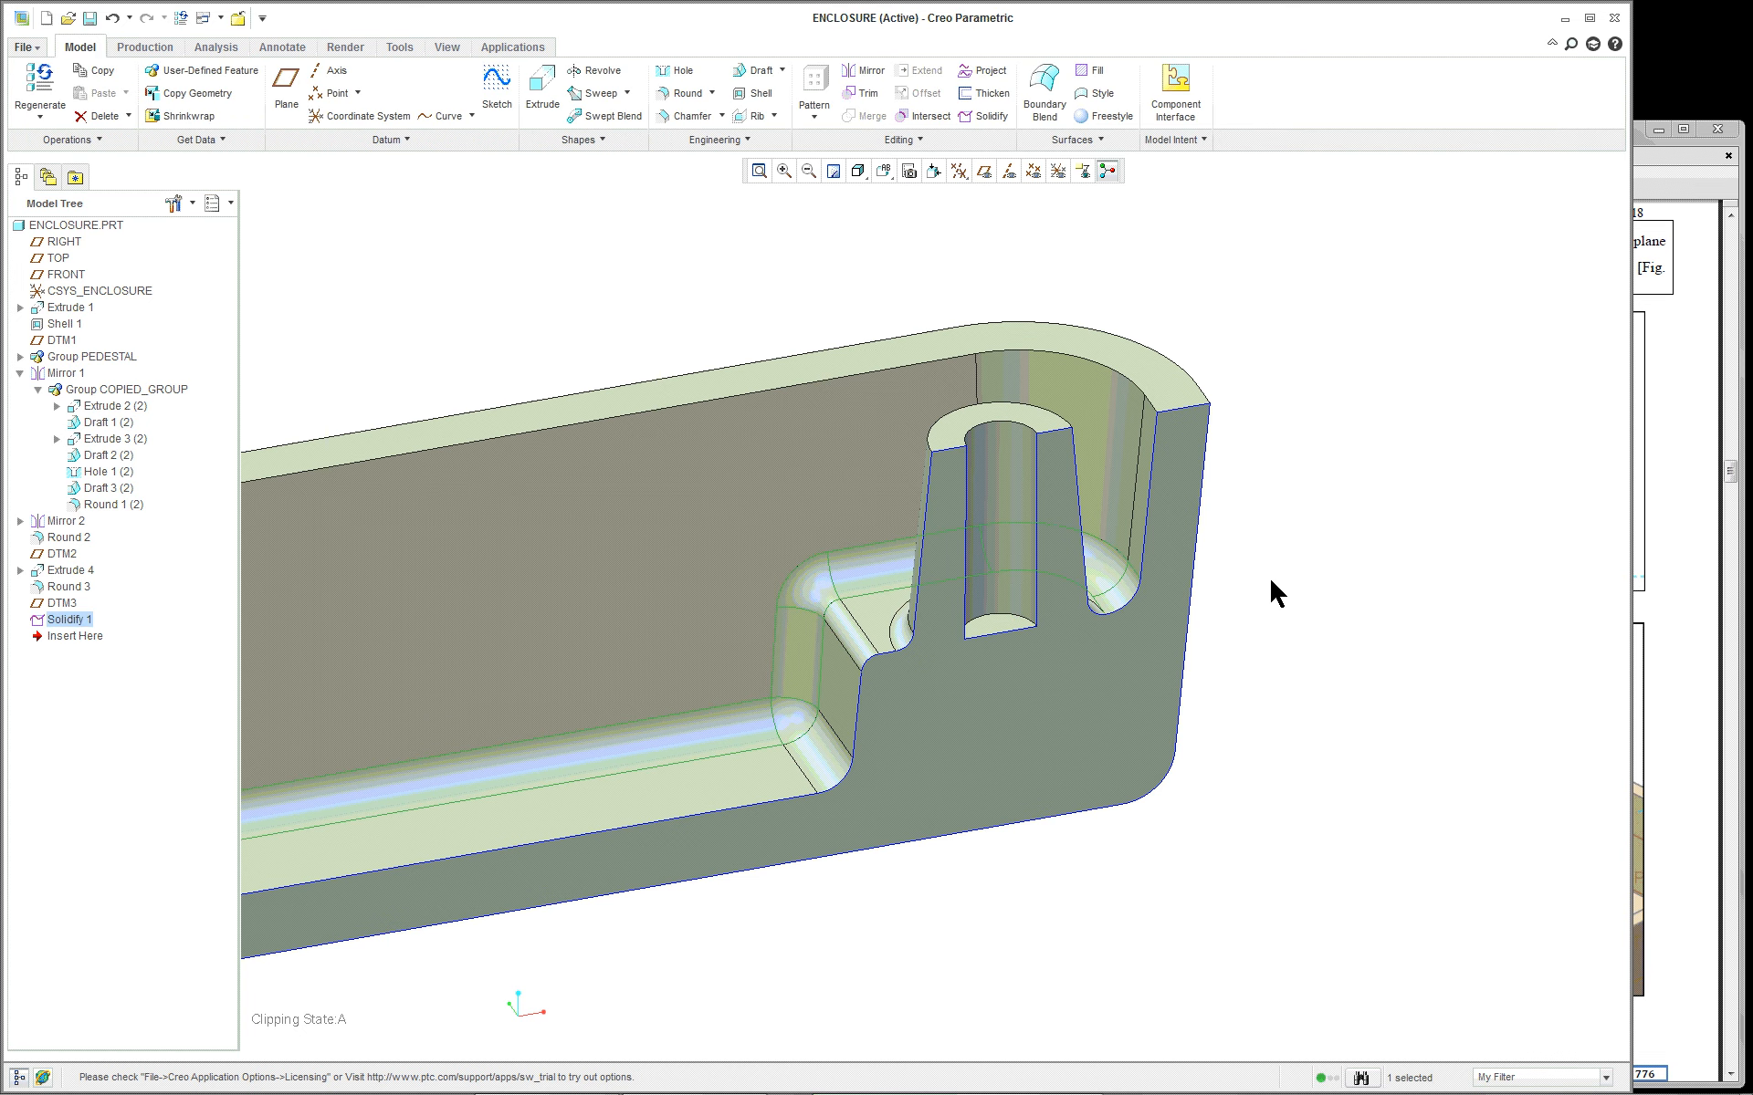
scroll(1269, 577, down, 5)
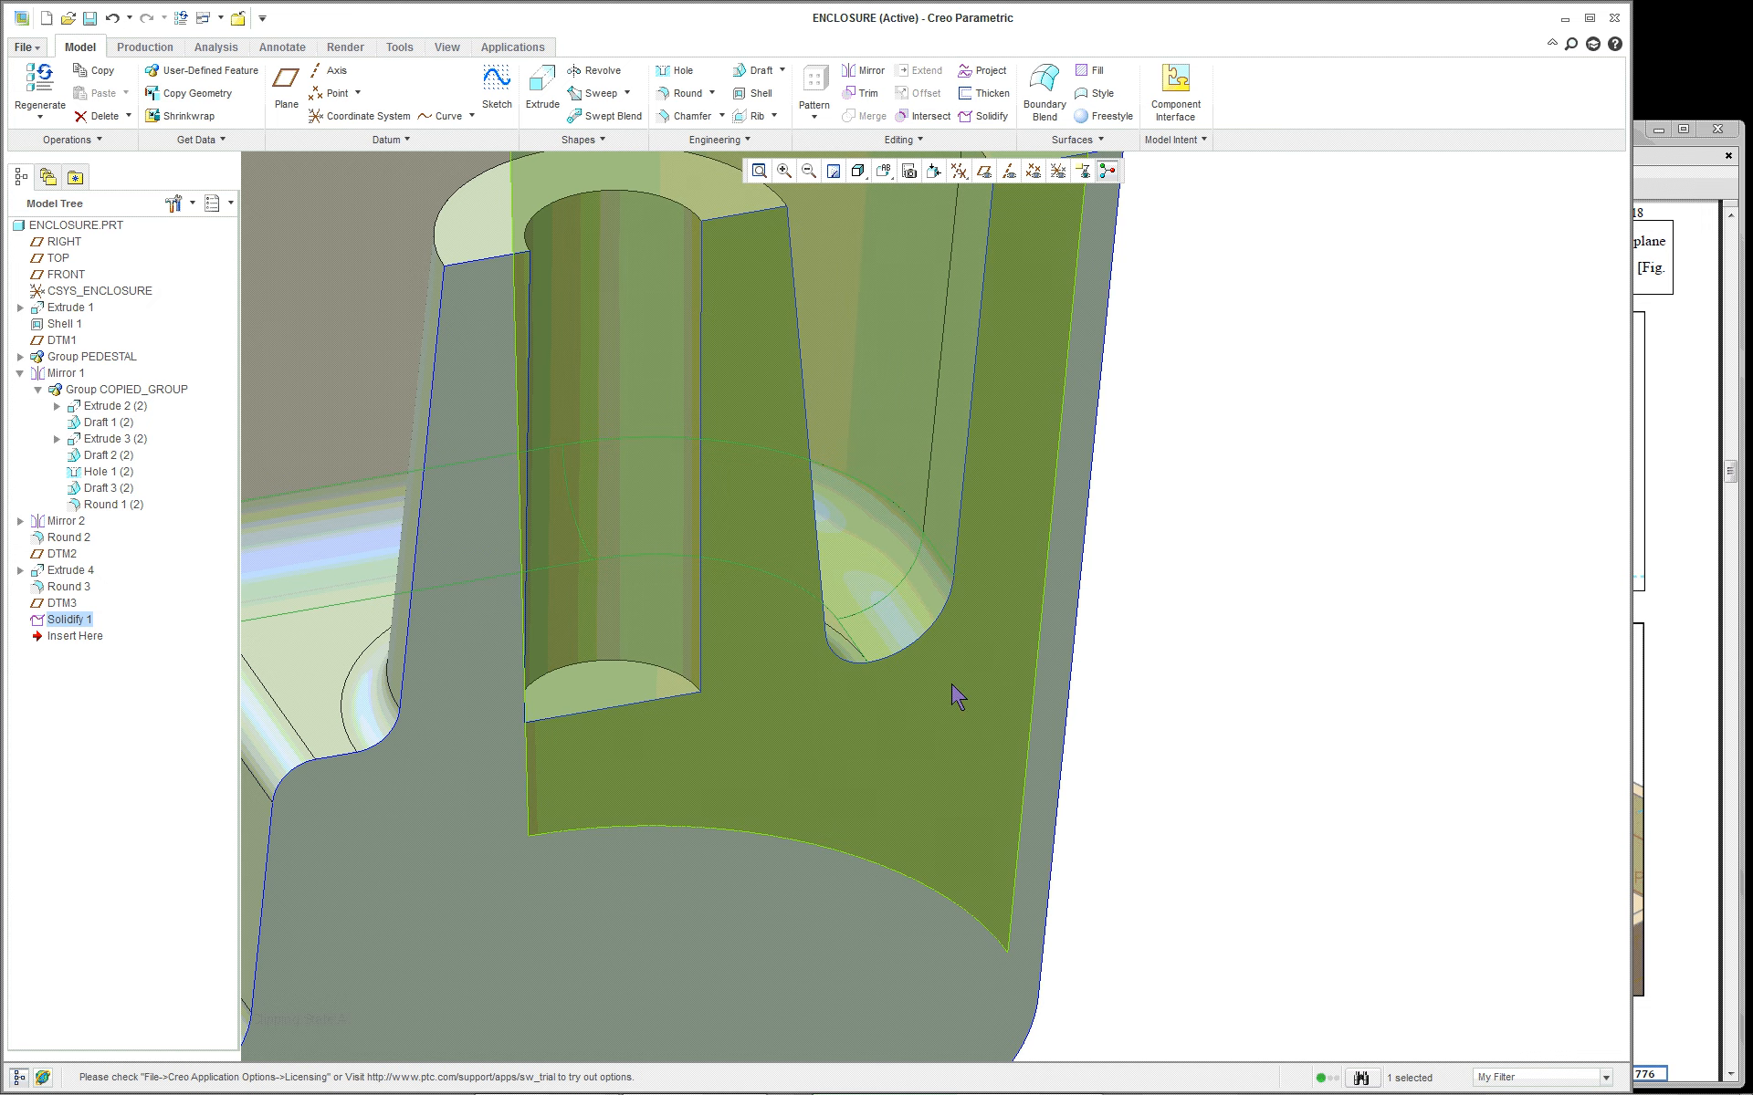
scroll(1162, 639, up, 5)
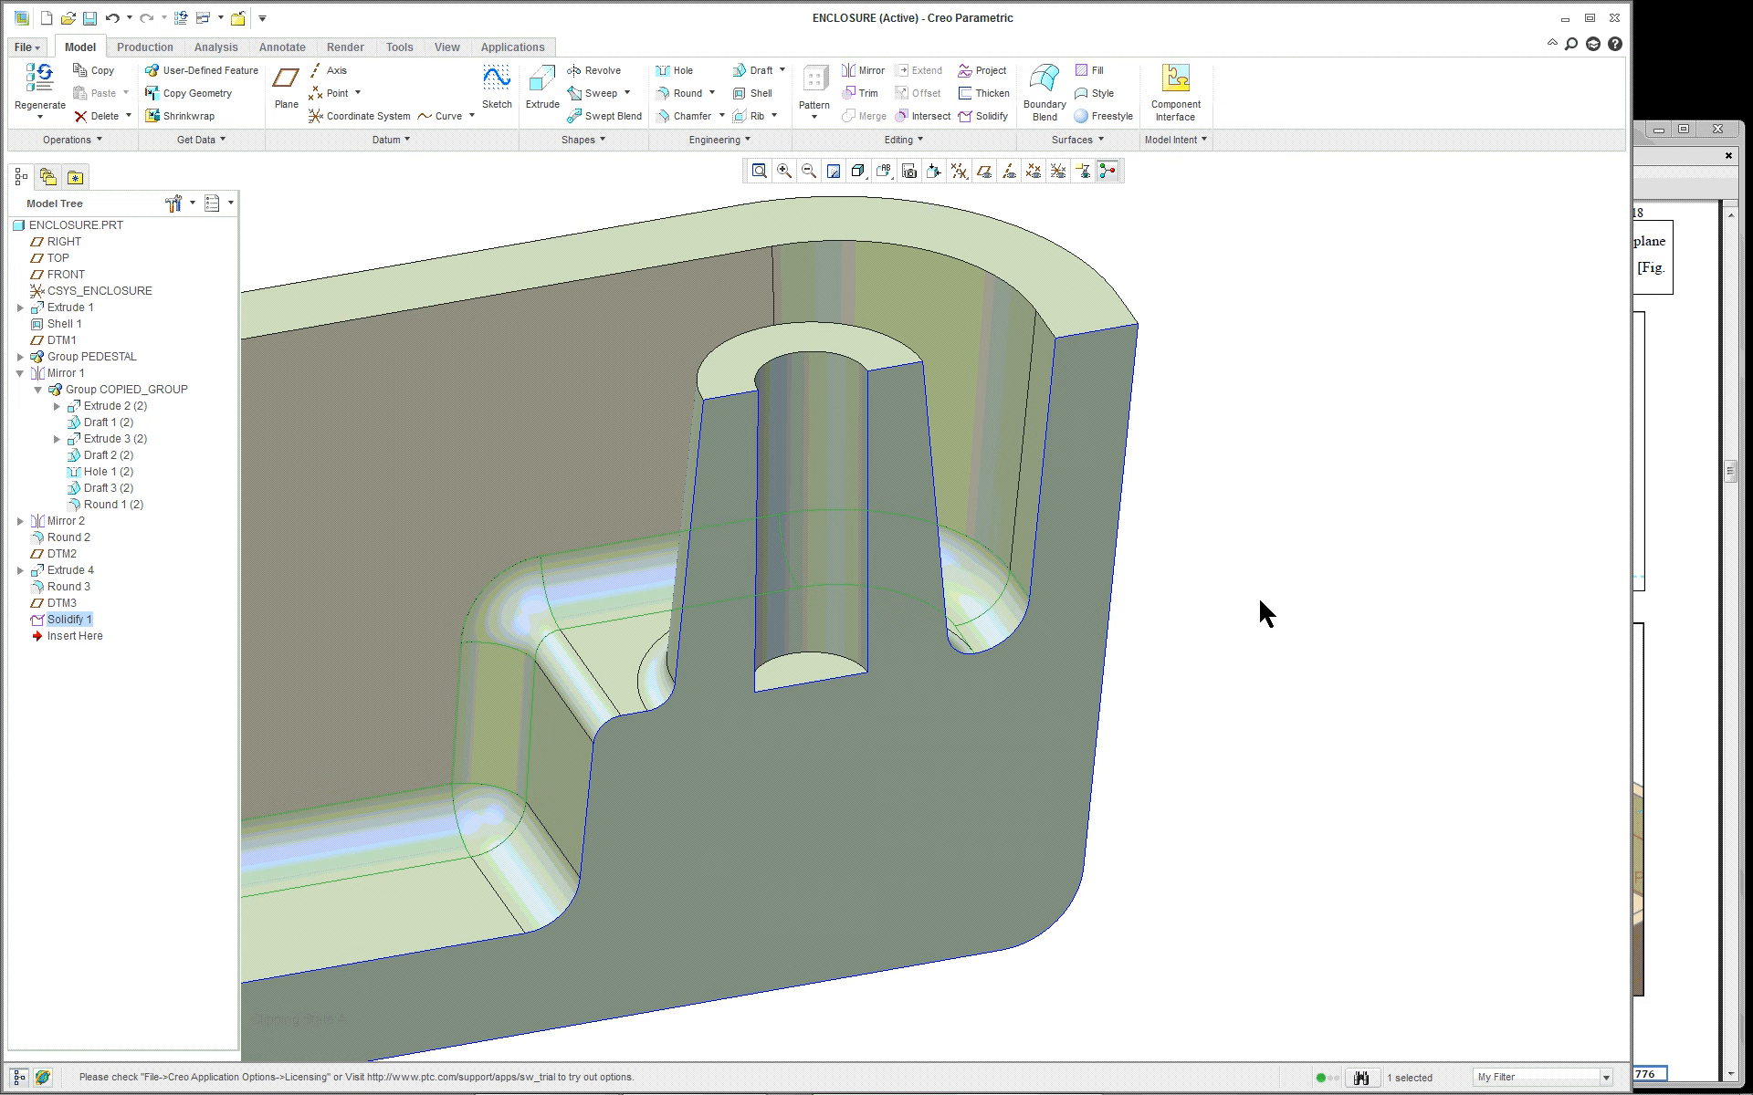
scroll(1258, 599, up, 2)
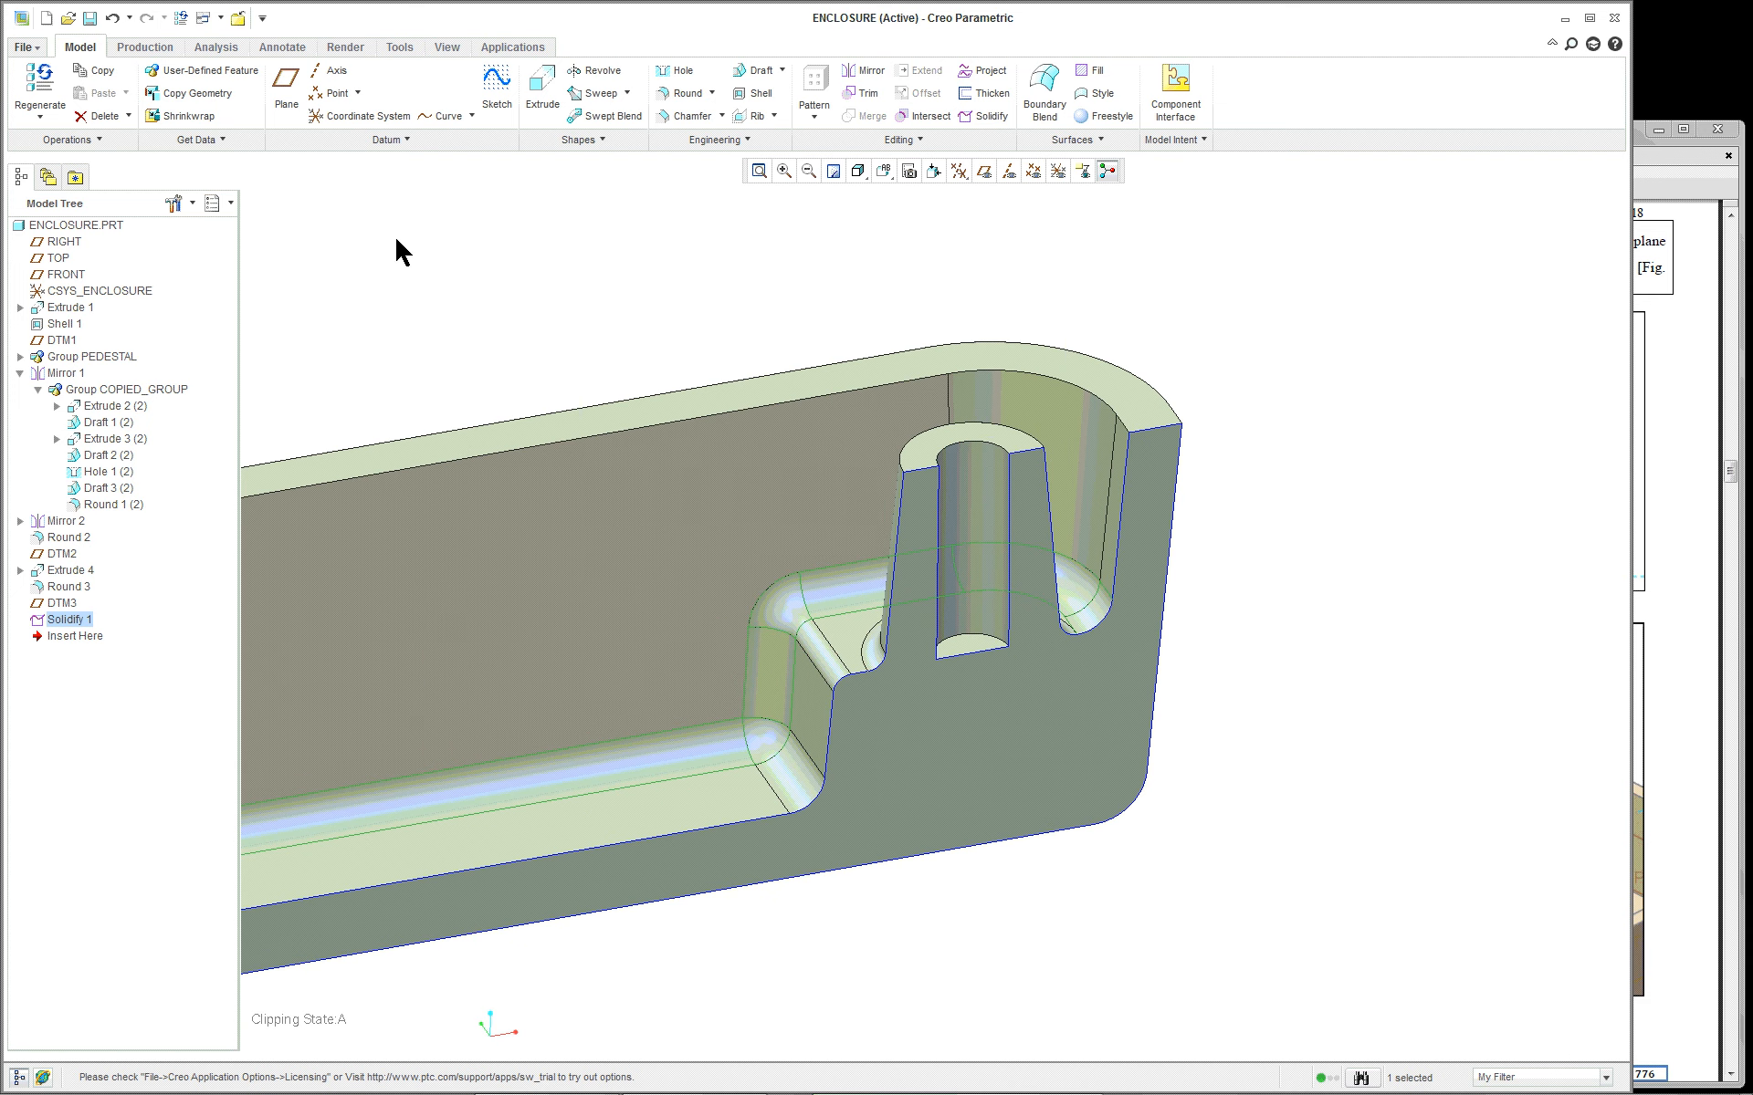
Undo the Solidify feature together with the preceding Round 2 and cross-section changes, returning to the full enclosure
double_click(122, 52)
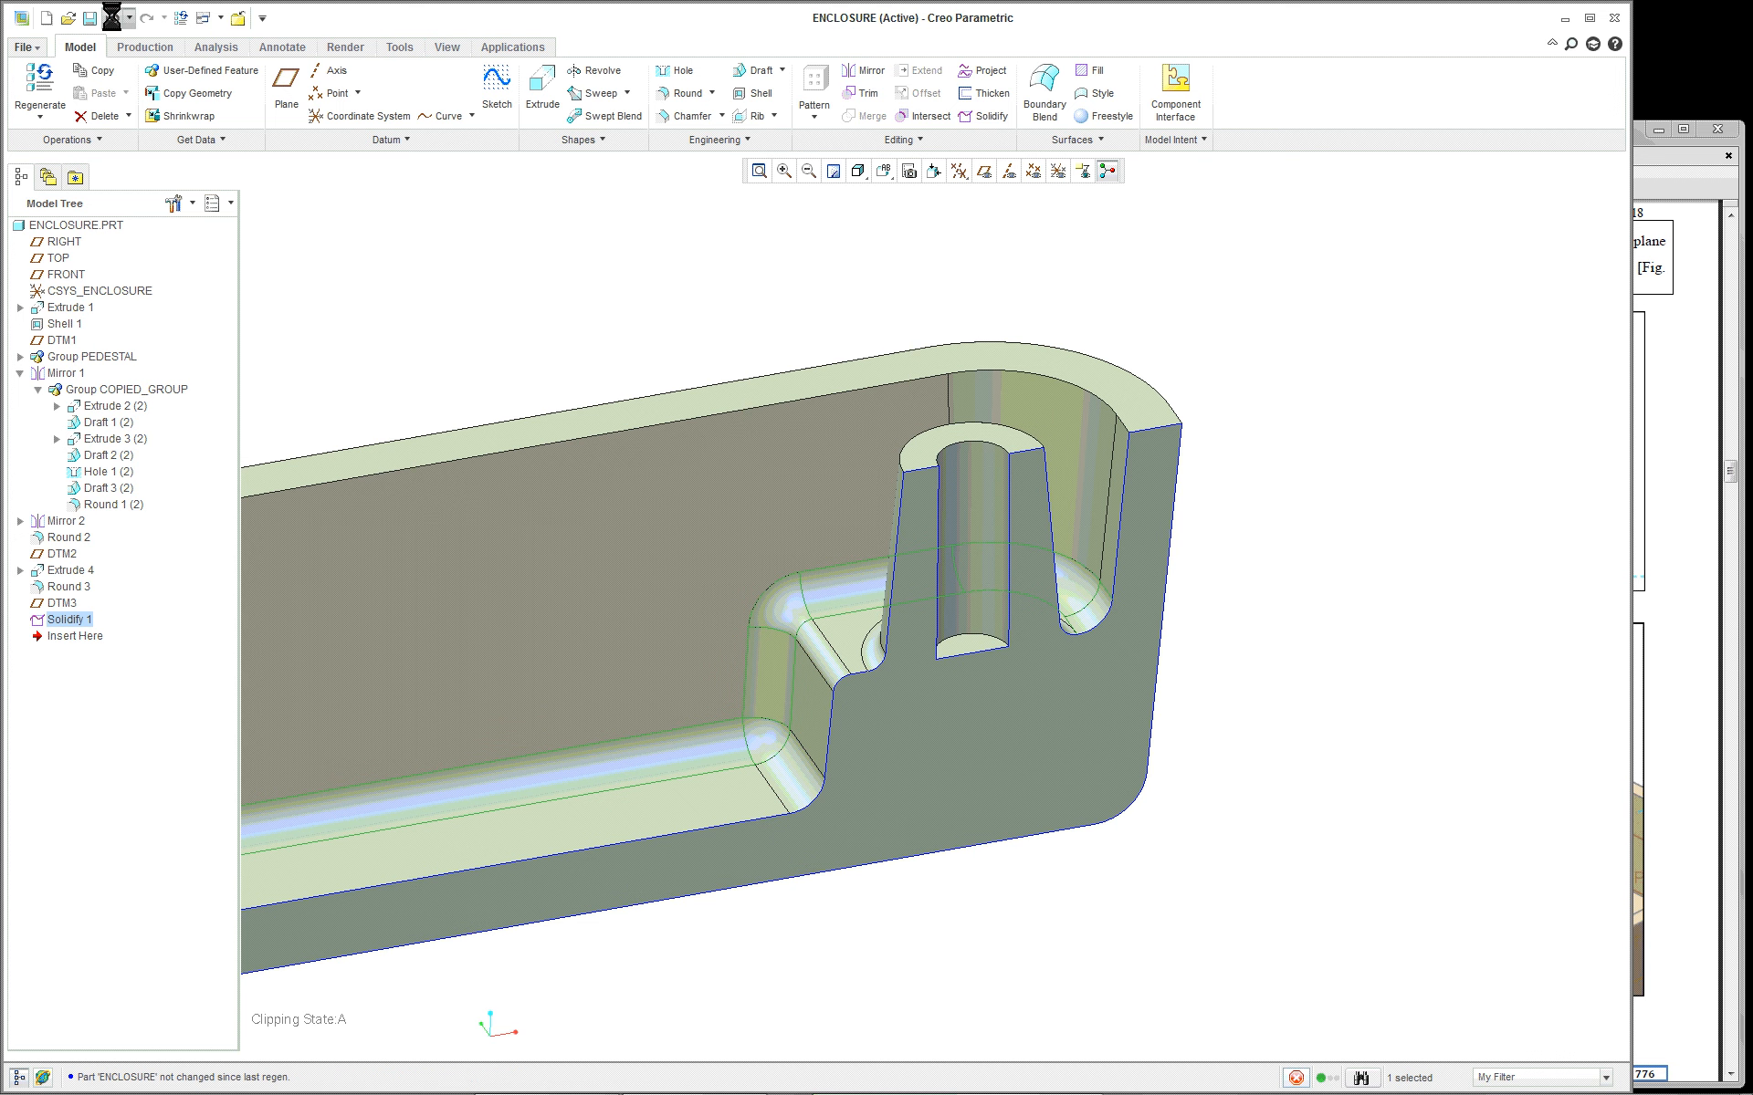
double_click(112, 17)
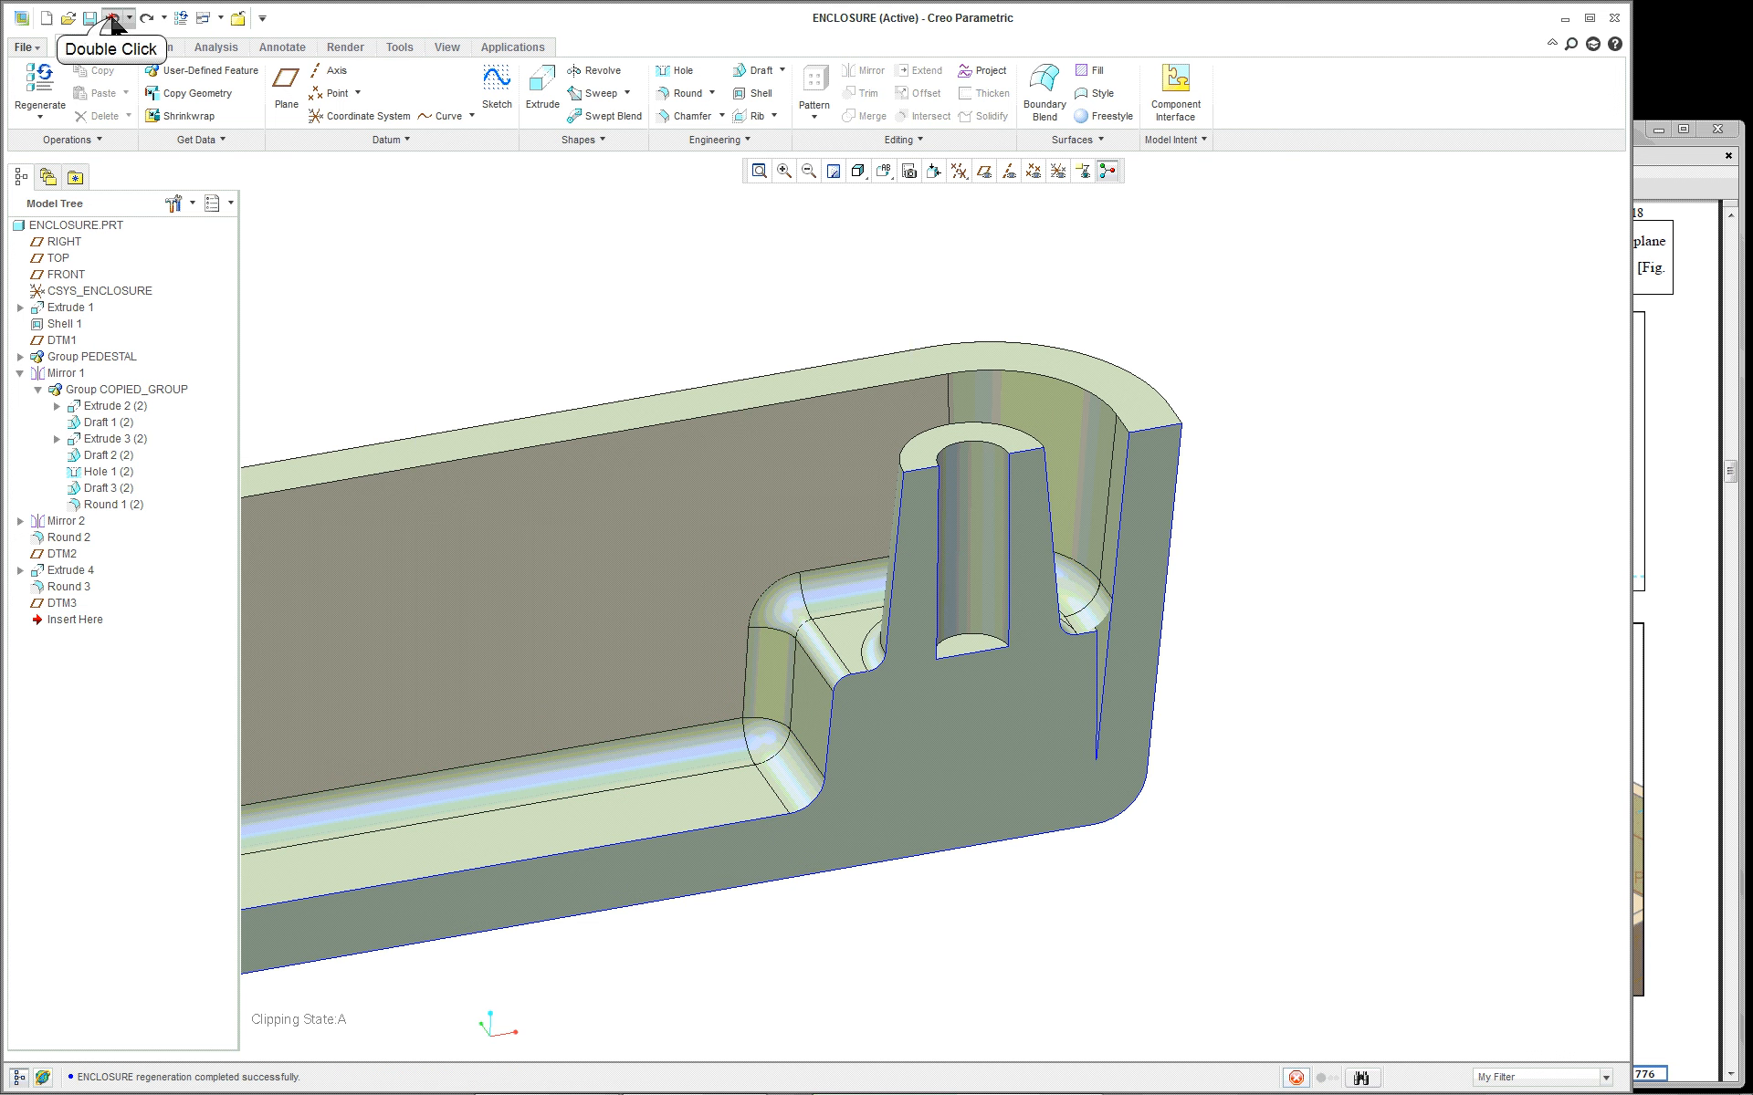
double_click(112, 17)
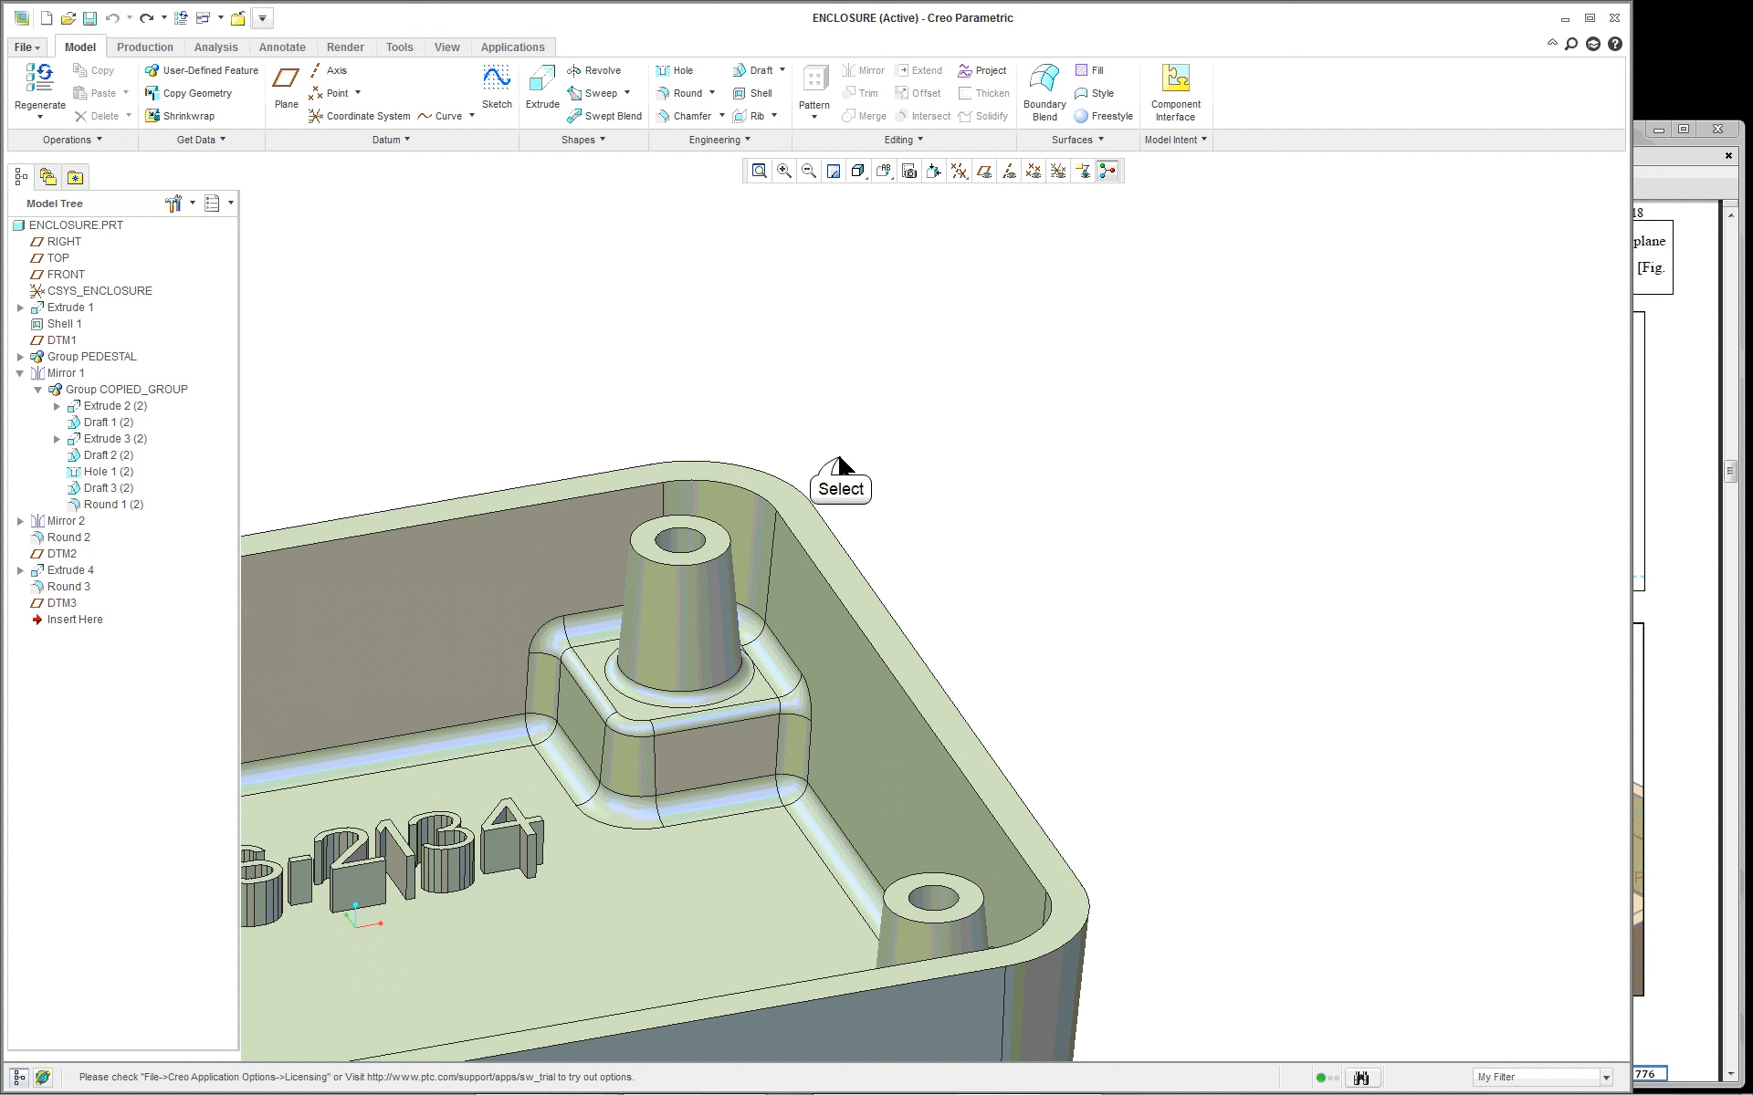
Examine closely where the round at the pedestal's base meets the round along the outer wall
scroll(969, 509, up, 3)
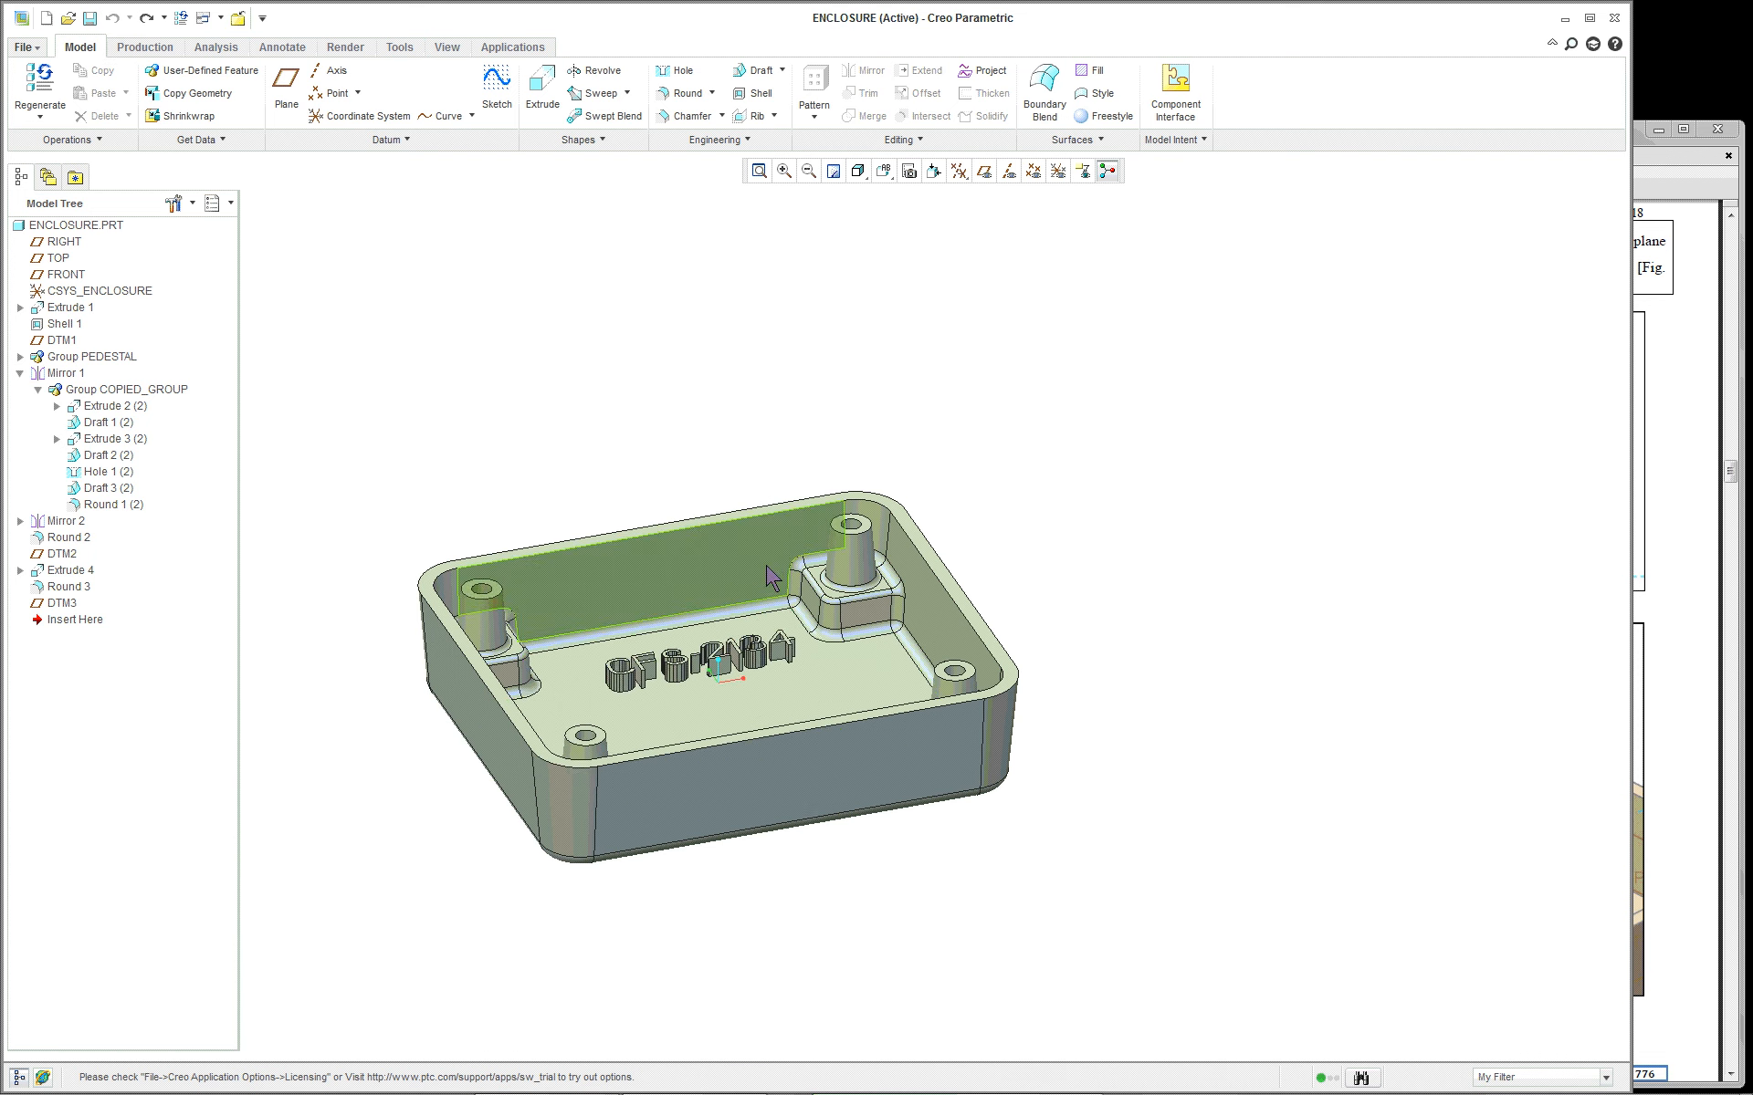
scroll(769, 576, down, 1)
scroll(907, 654, down, 1)
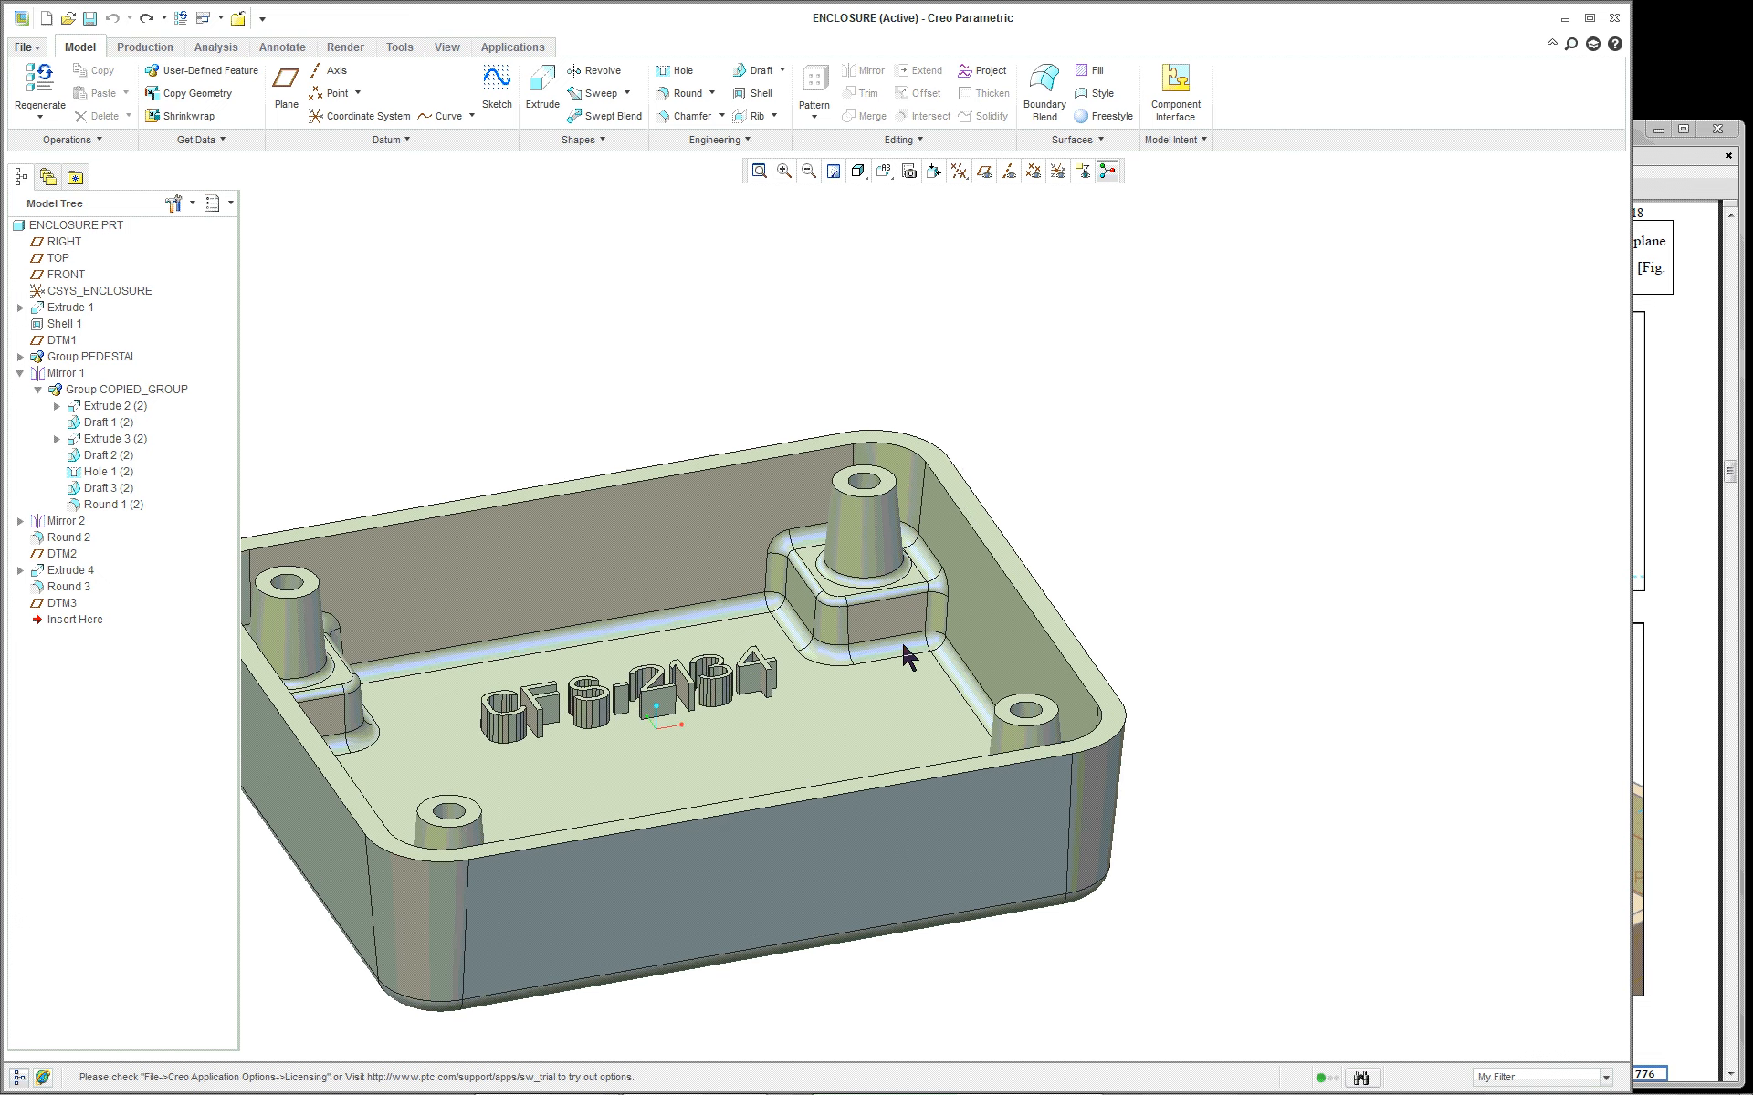
scroll(868, 649, up, 2)
scroll(885, 644, down, 4)
scroll(1027, 541, down, 1)
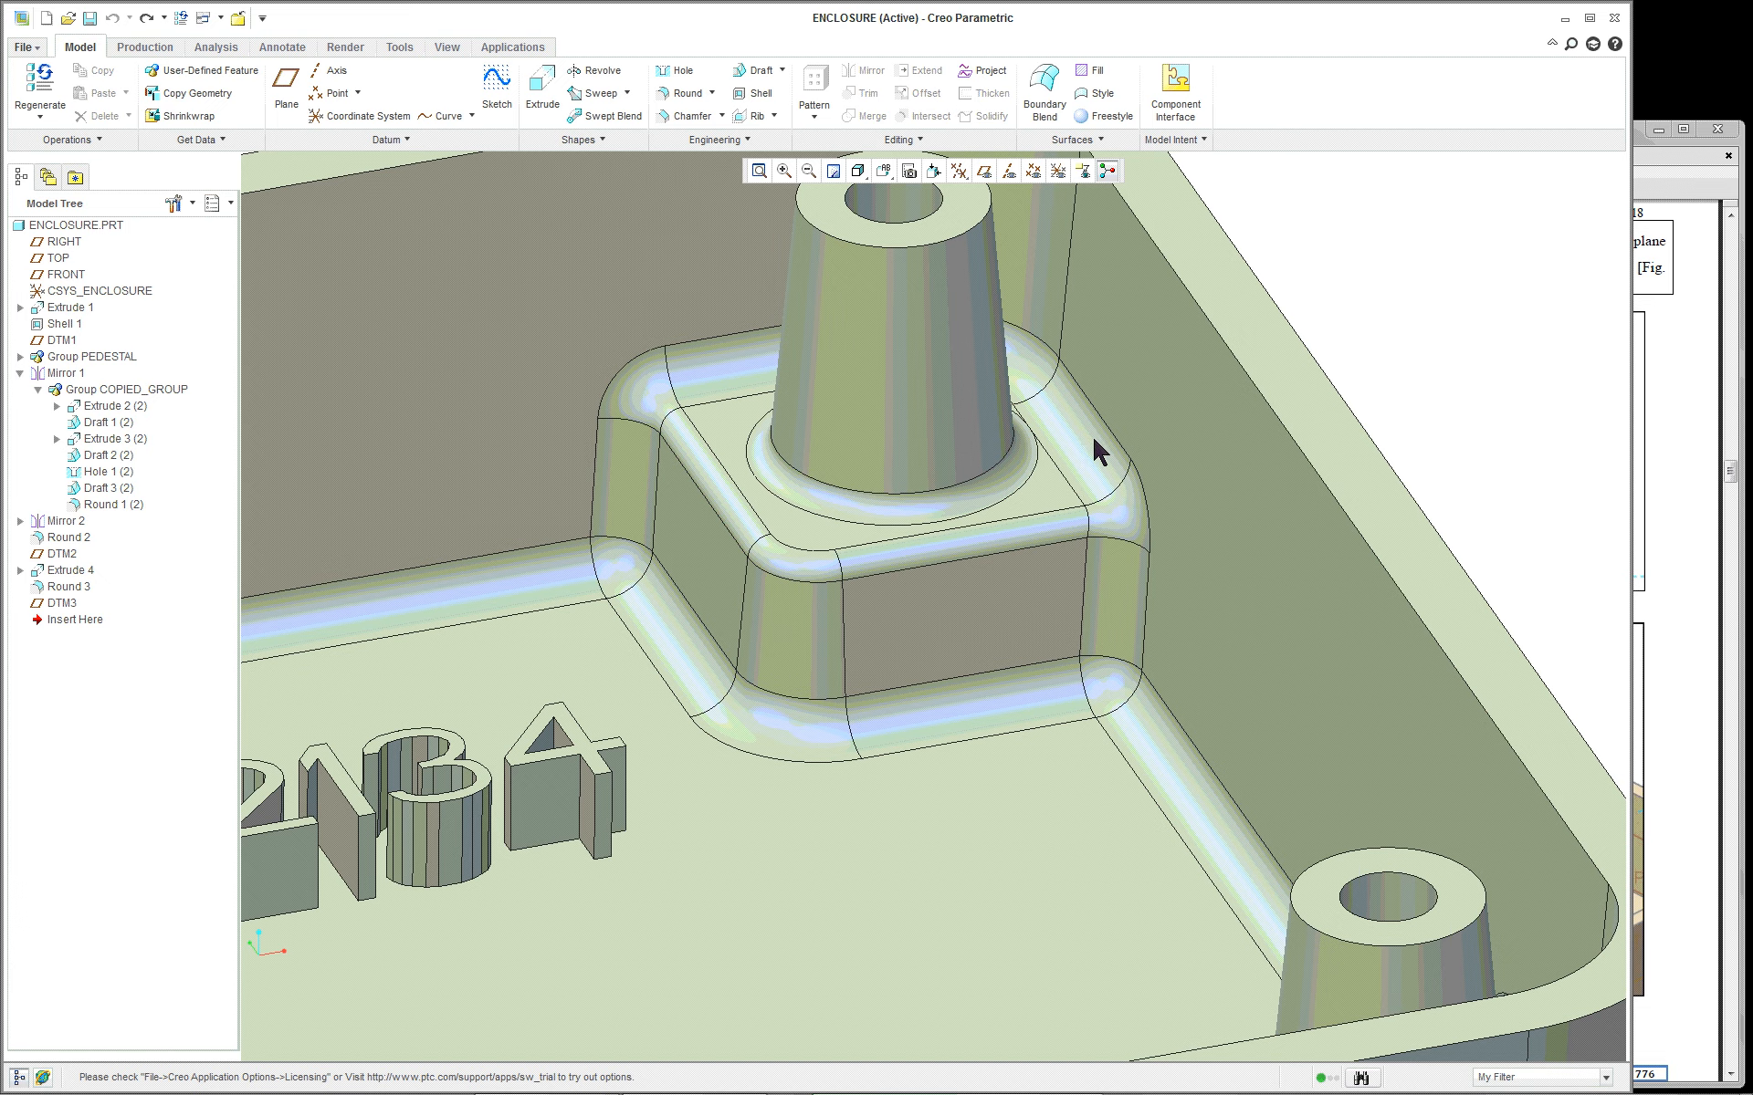
scroll(1089, 488, down, 1)
scroll(1130, 584, up, 1)
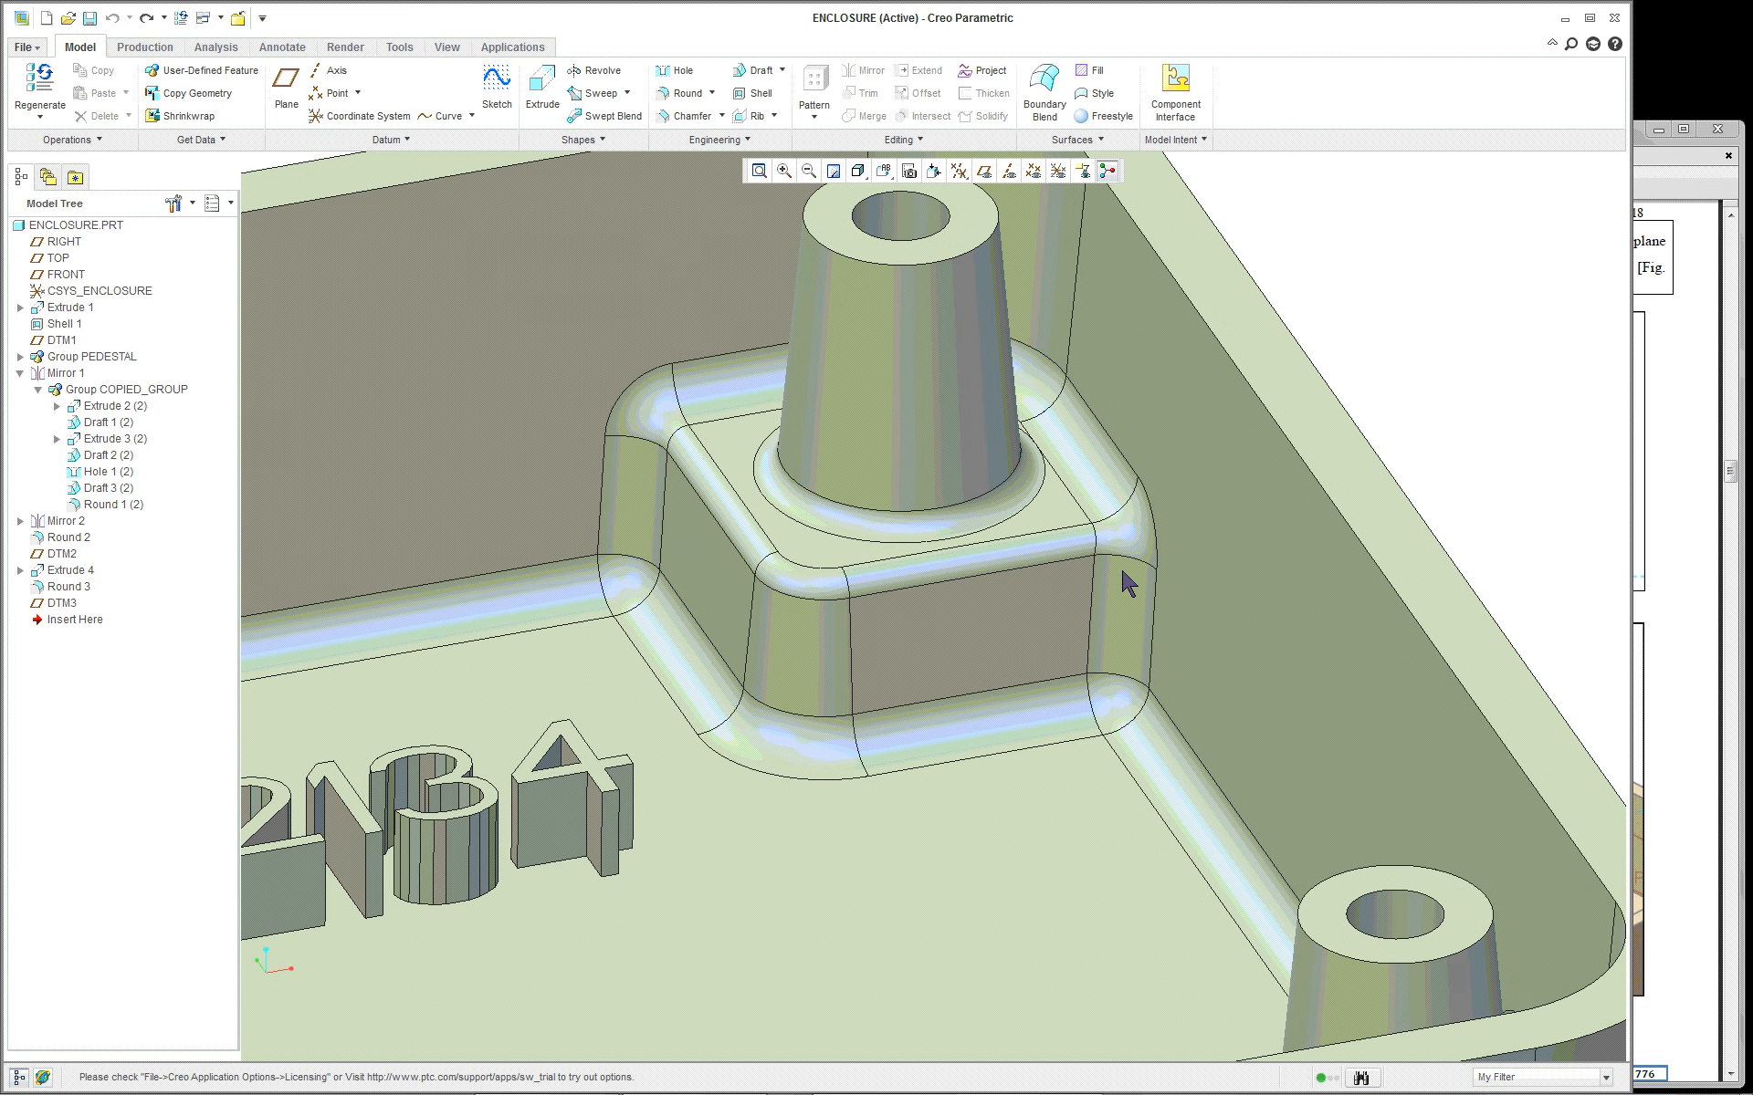
scroll(1072, 481, down, 3)
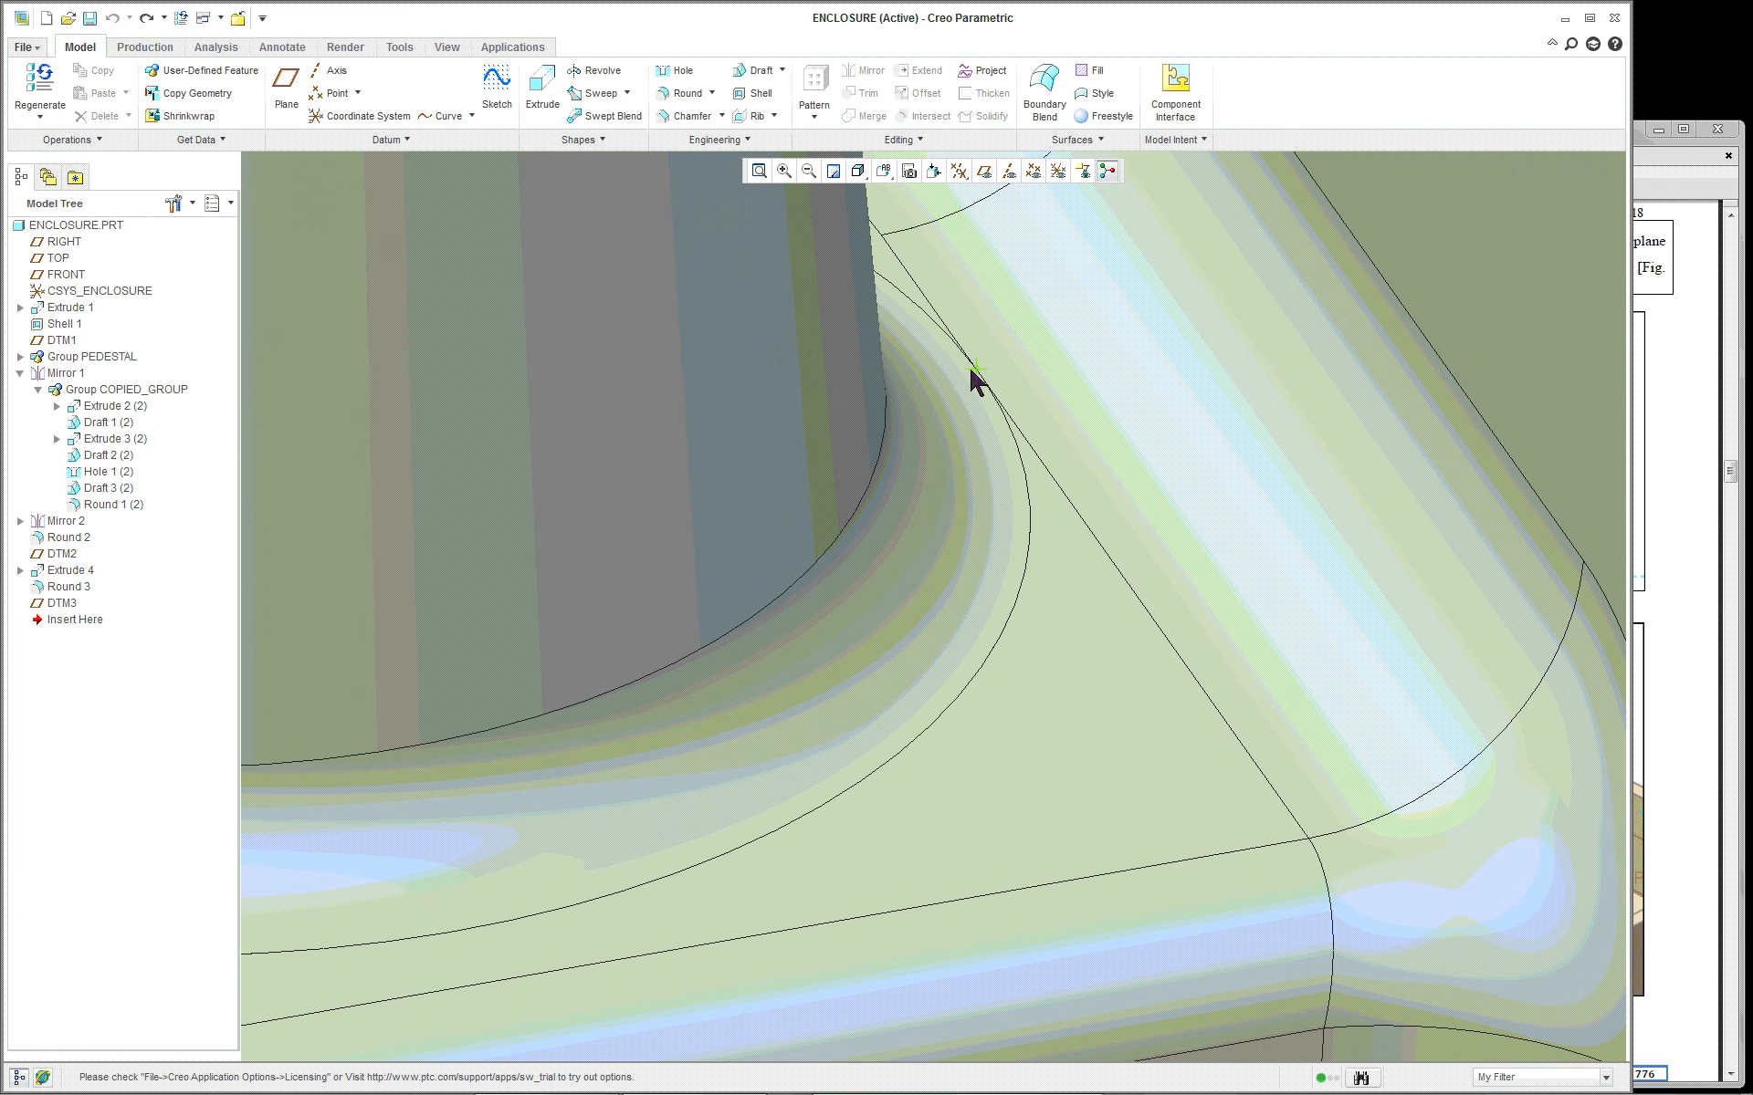
scroll(974, 370, down, 2)
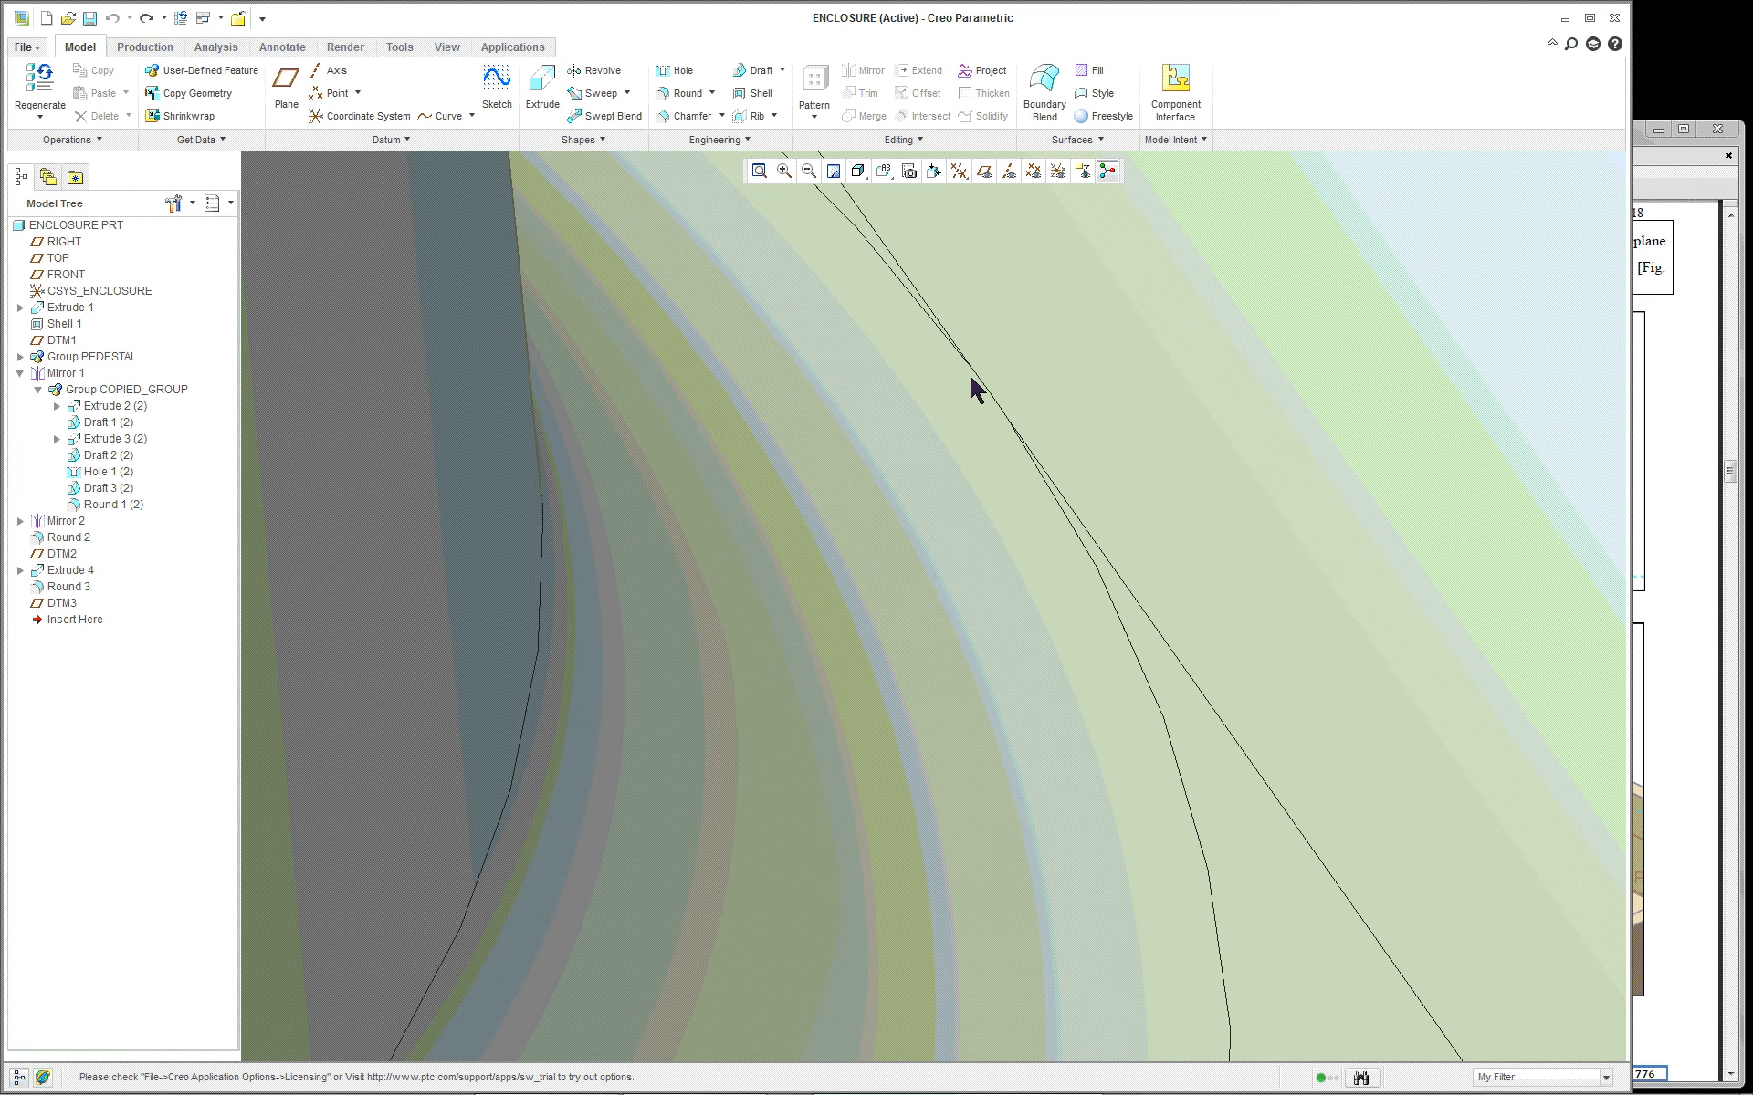
scroll(996, 409, up, 5)
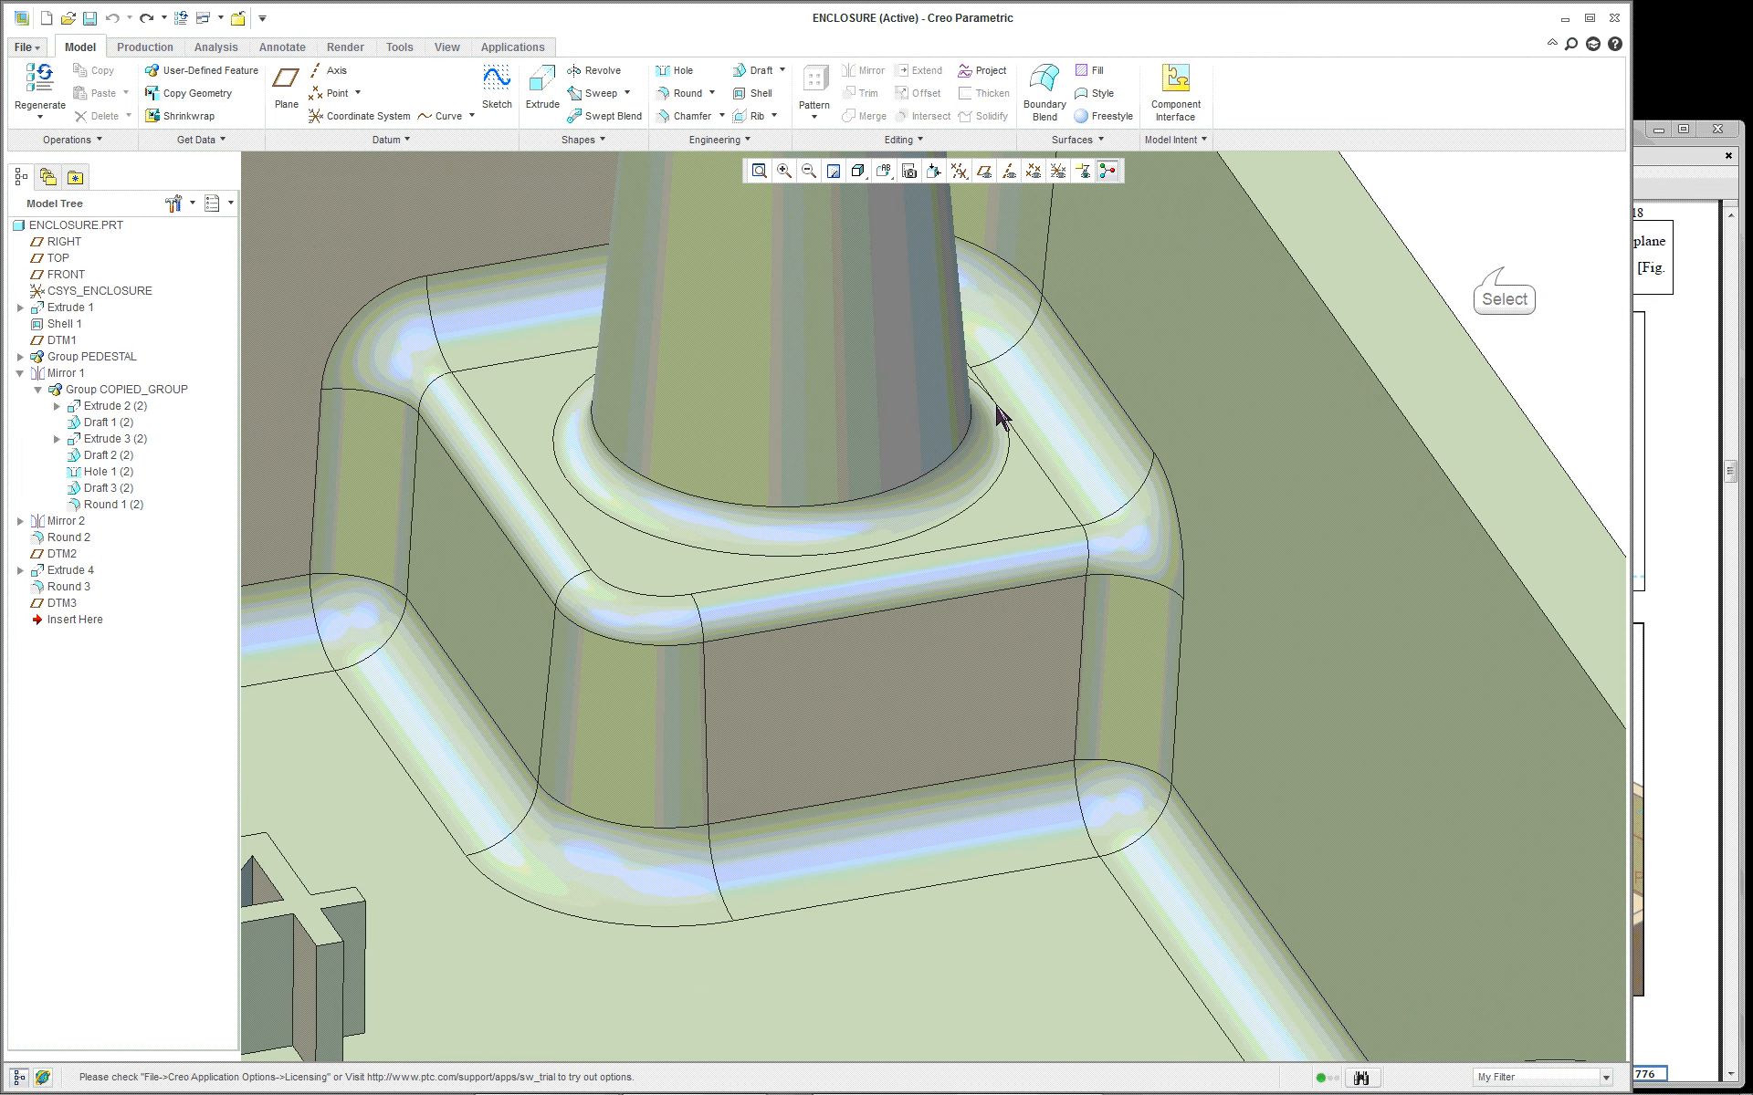
Try a larger radius for the 0.0625 rounds on the pedestal, examine the affected geometry, and undo the change
double_click(984, 475)
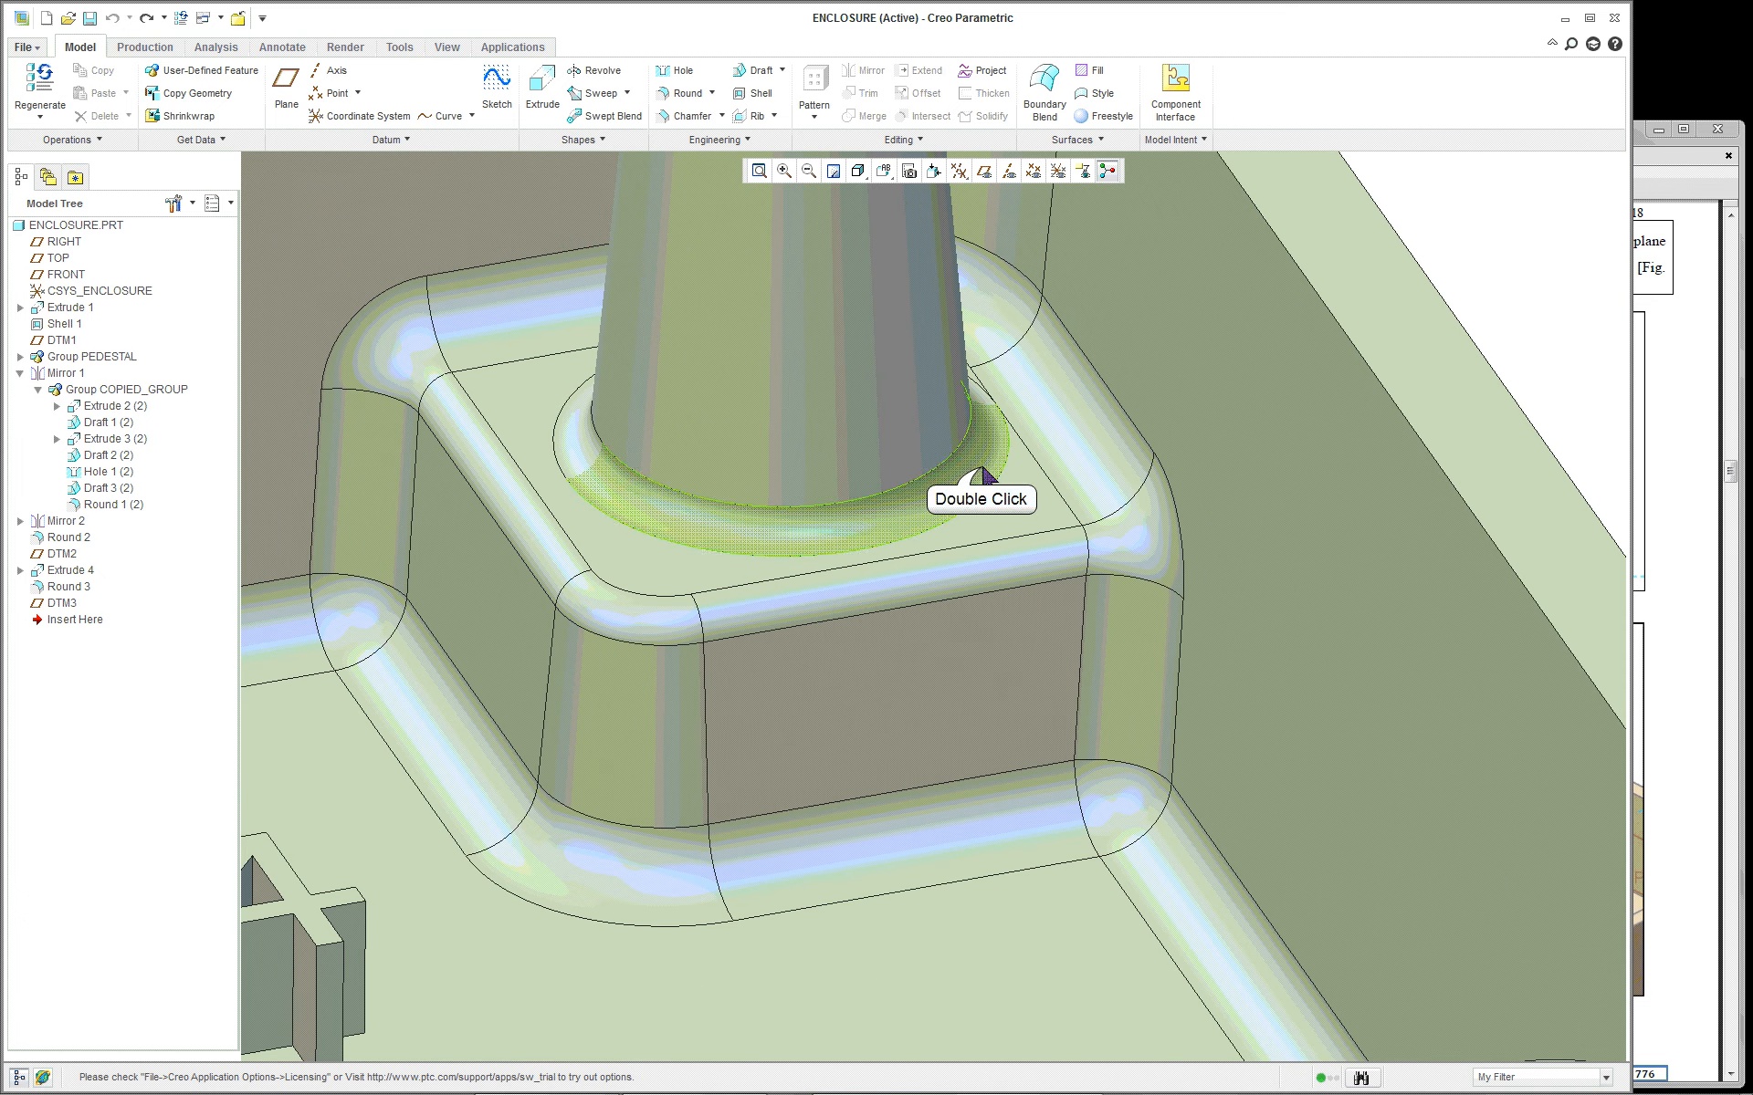
double_click(485, 482)
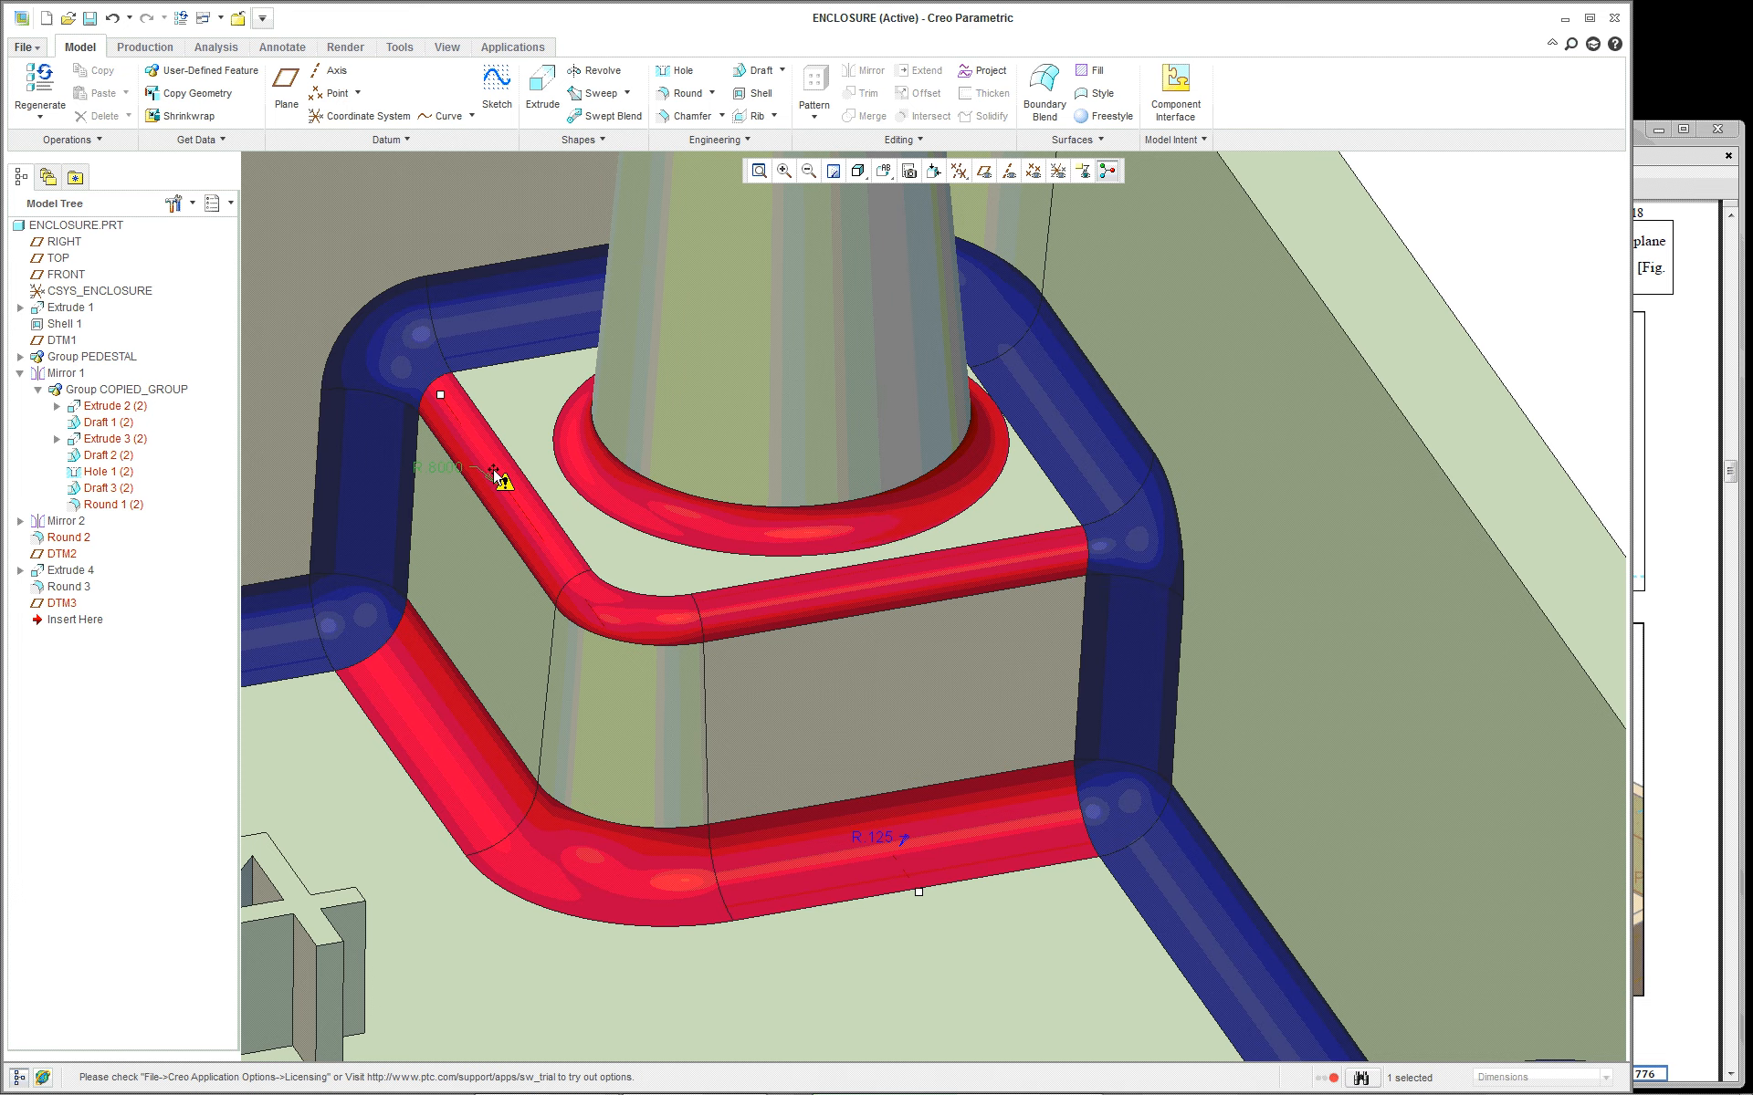
scroll(899, 526, up, 3)
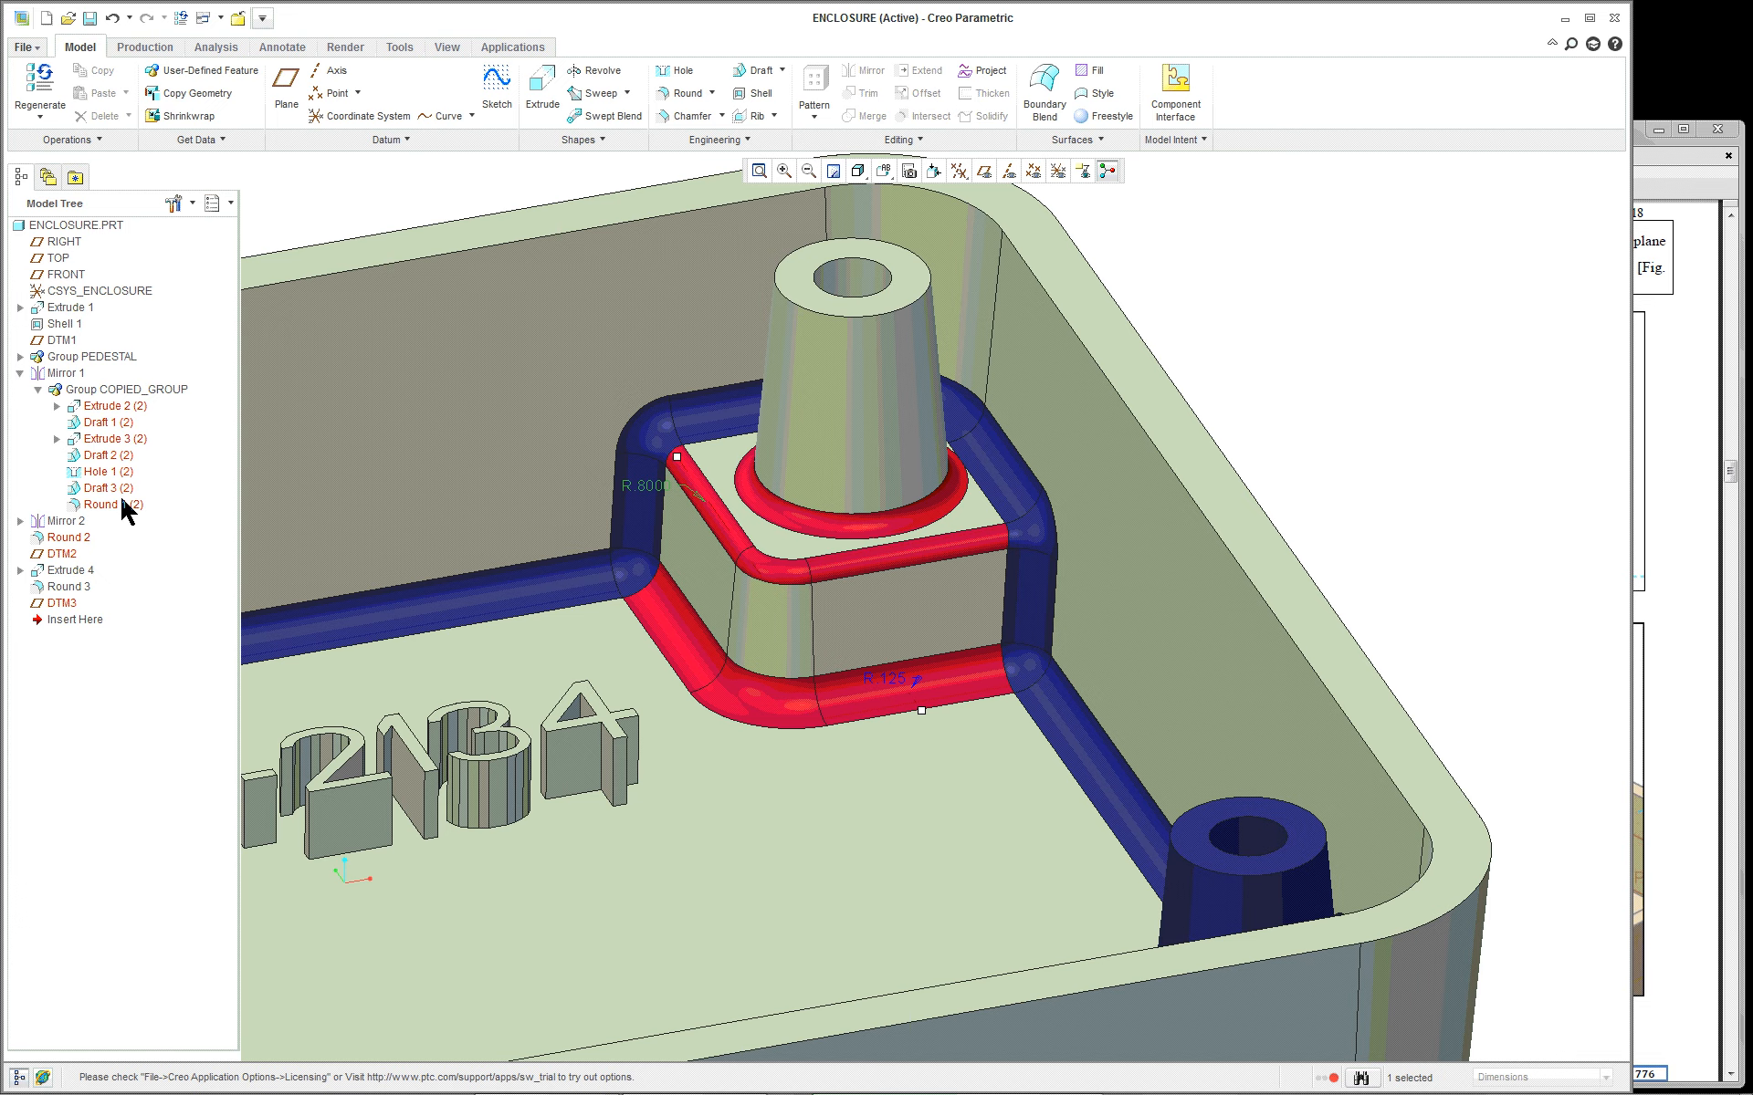
scroll(939, 509, down, 5)
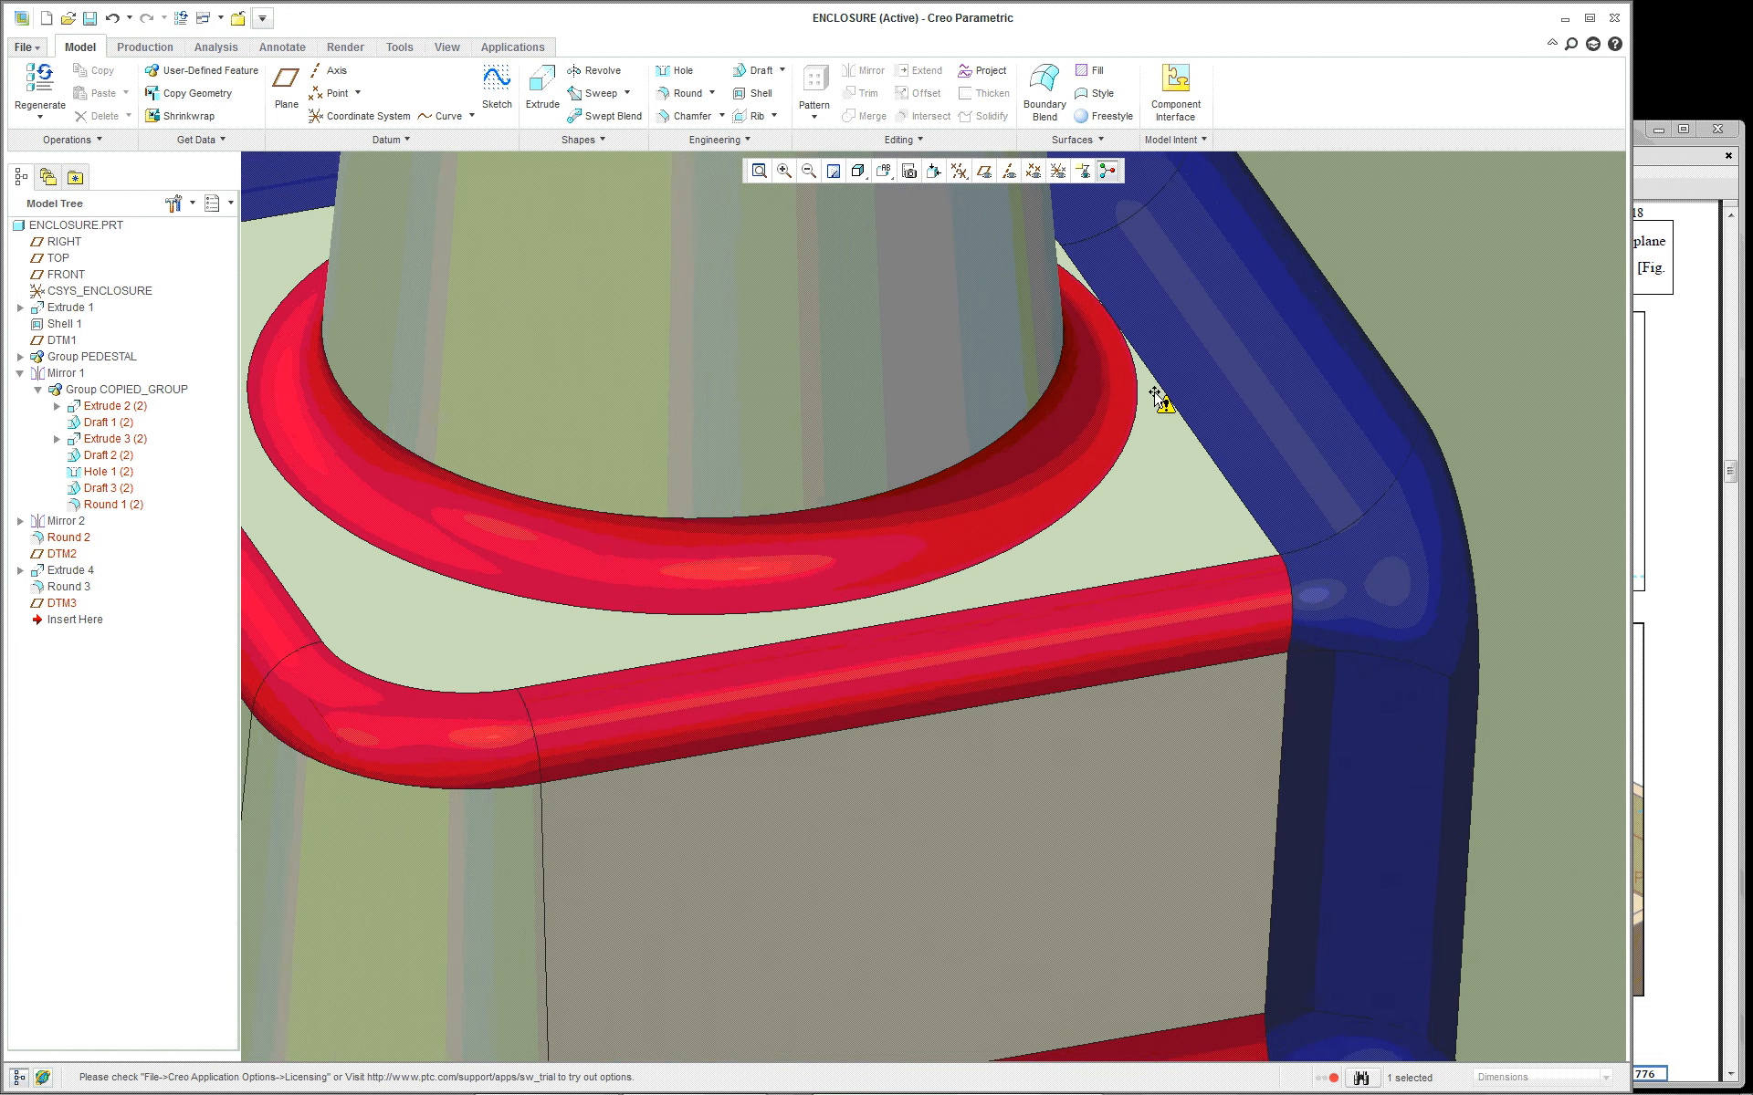
scroll(1181, 344, up, 5)
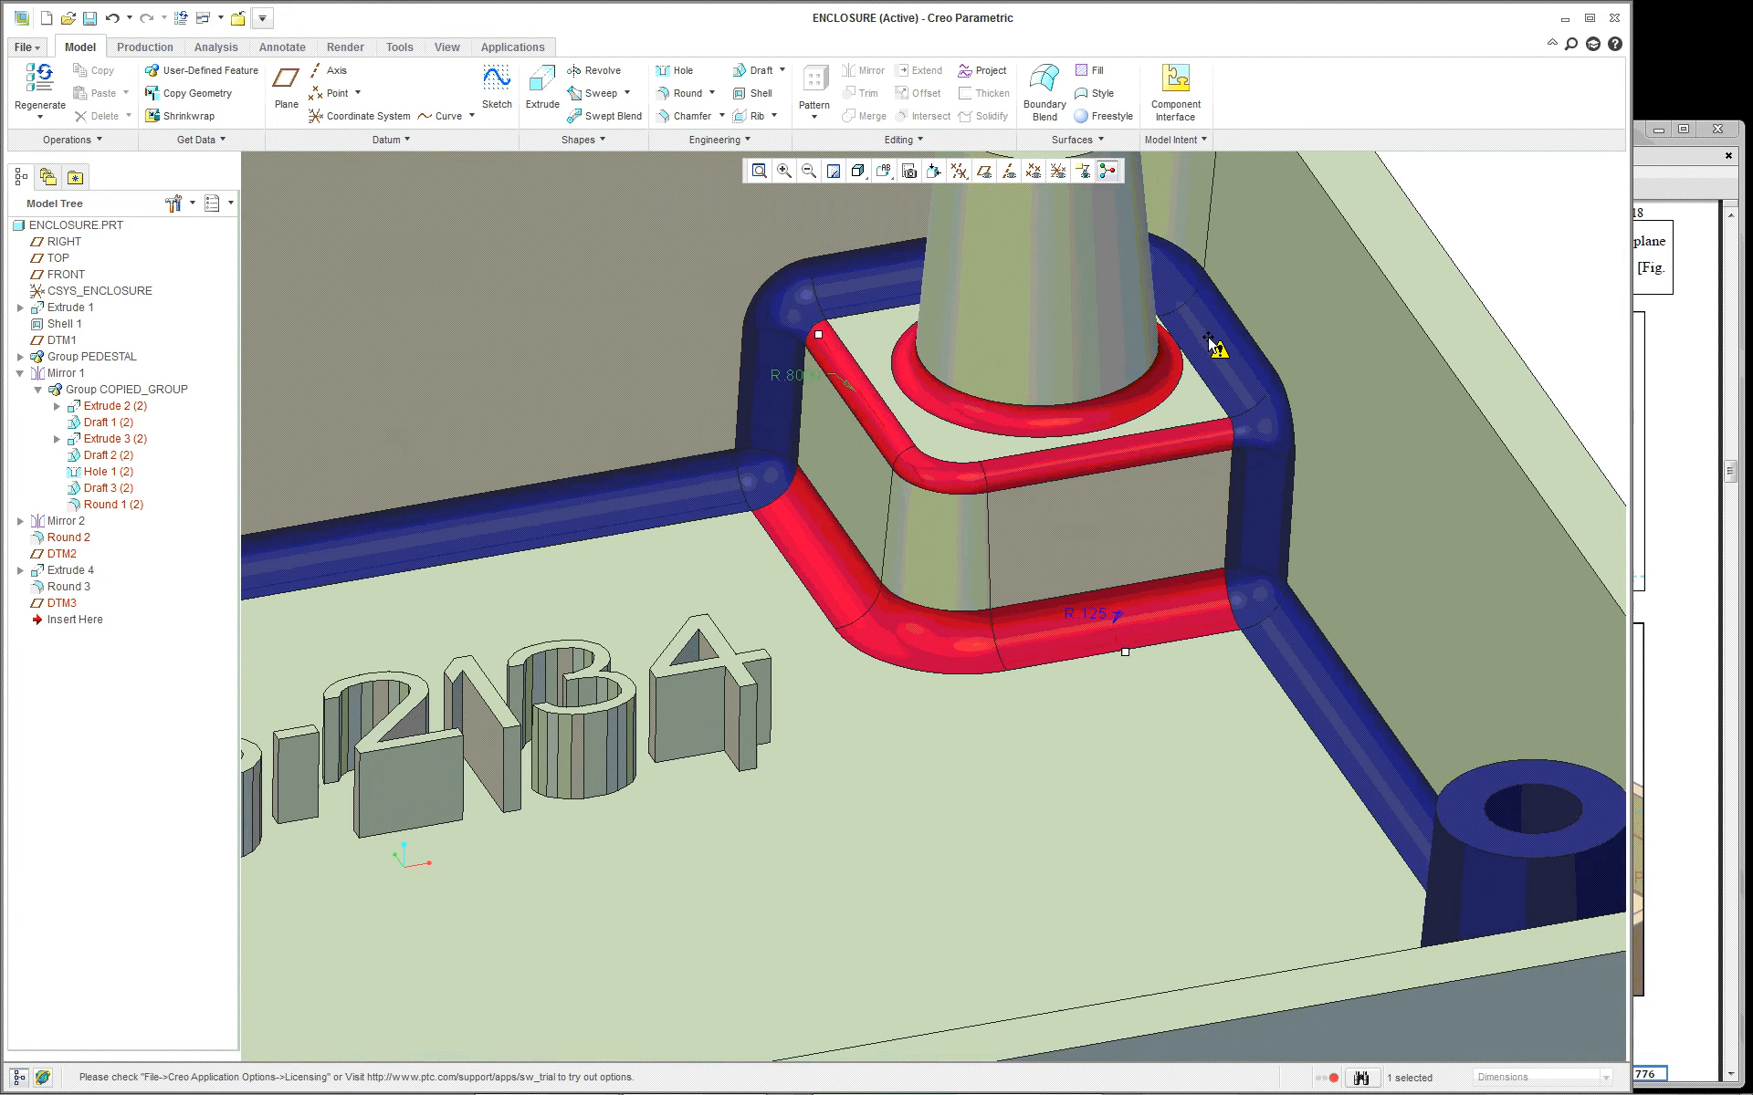
click(111, 16)
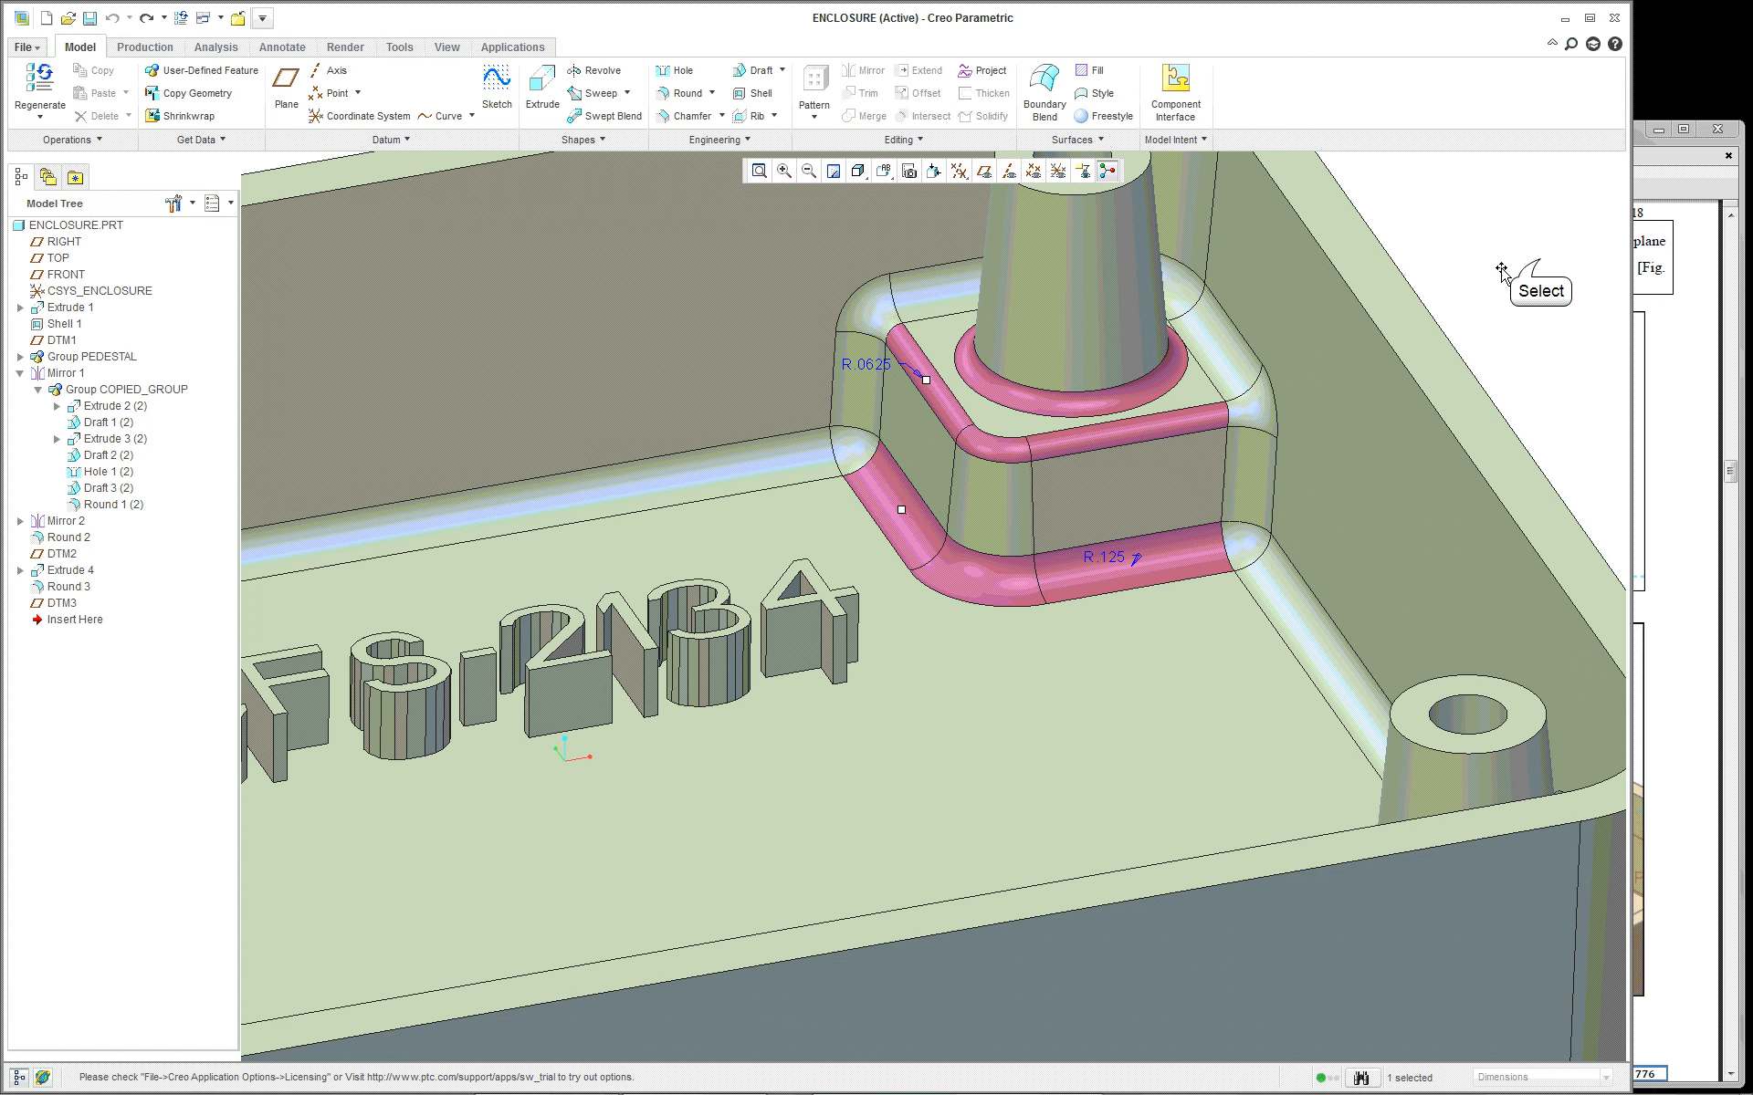
double_click(129, 26)
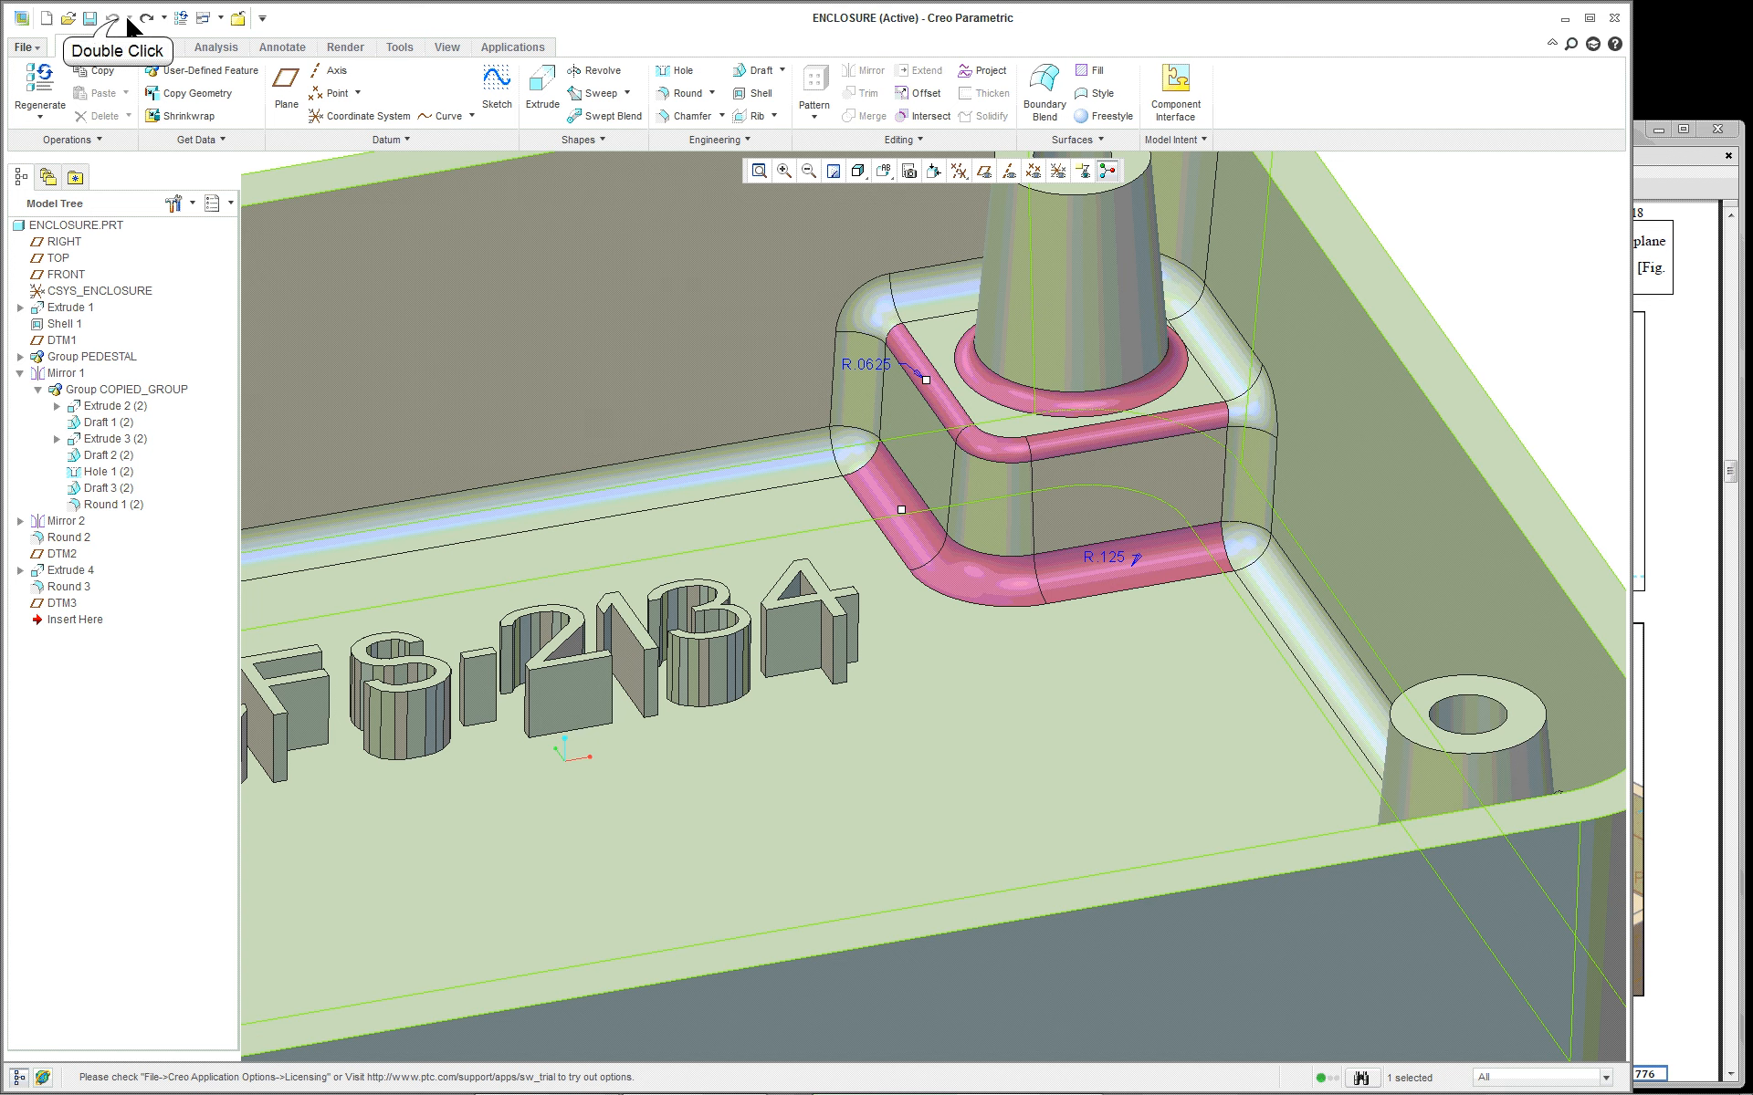
Return the enclosure to Standard Orientation and clear the selected round
click(858, 173)
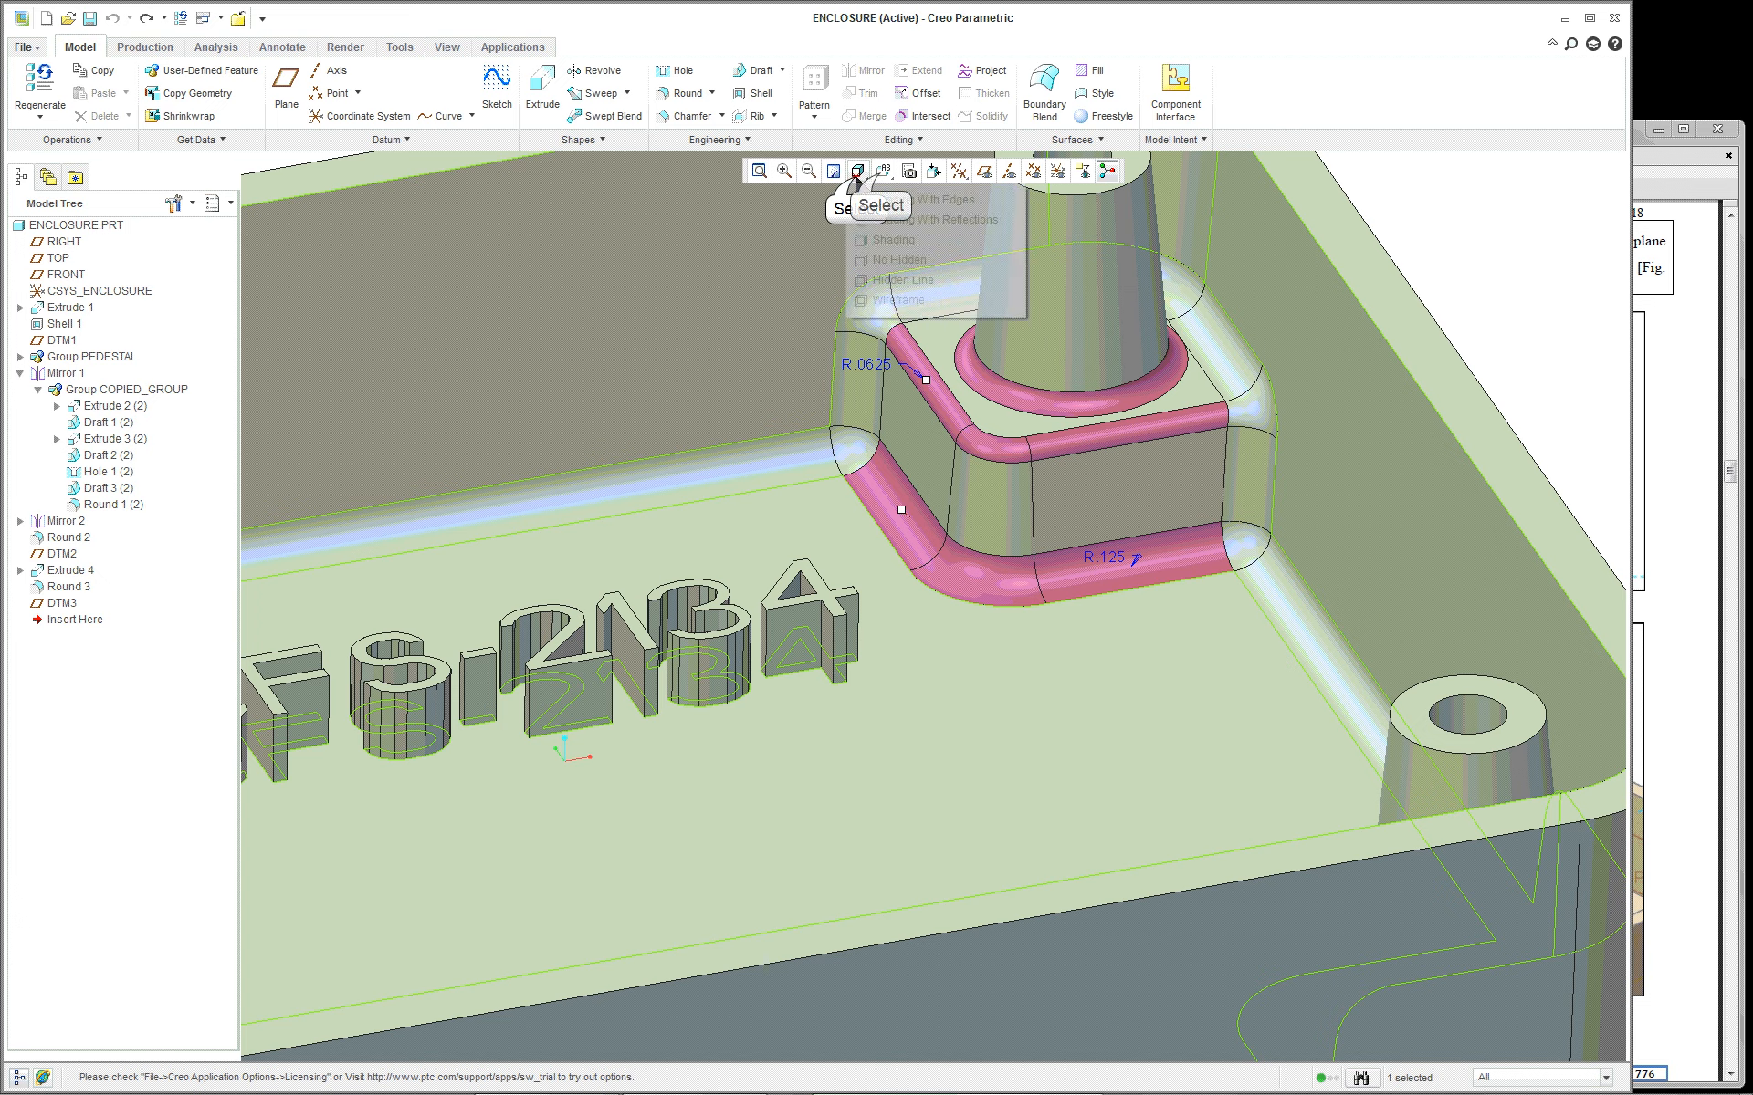
click(883, 172)
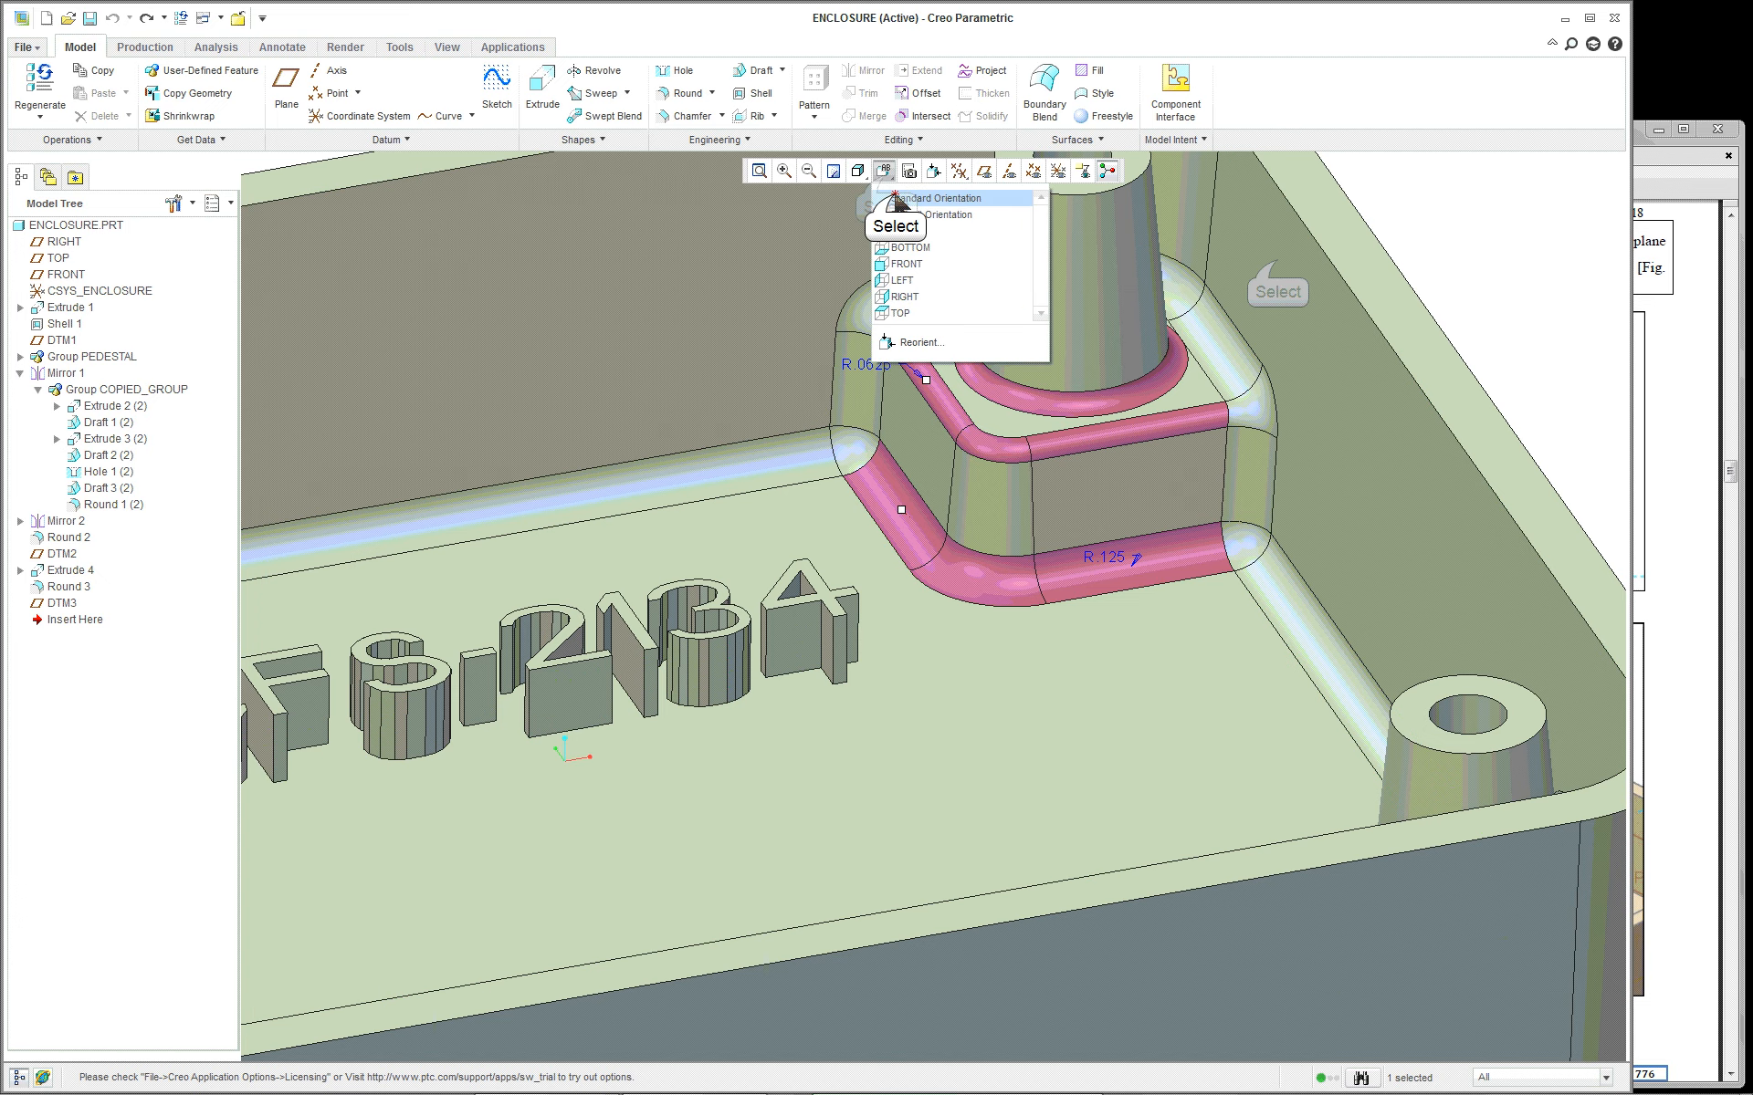
click(895, 199)
click(1276, 260)
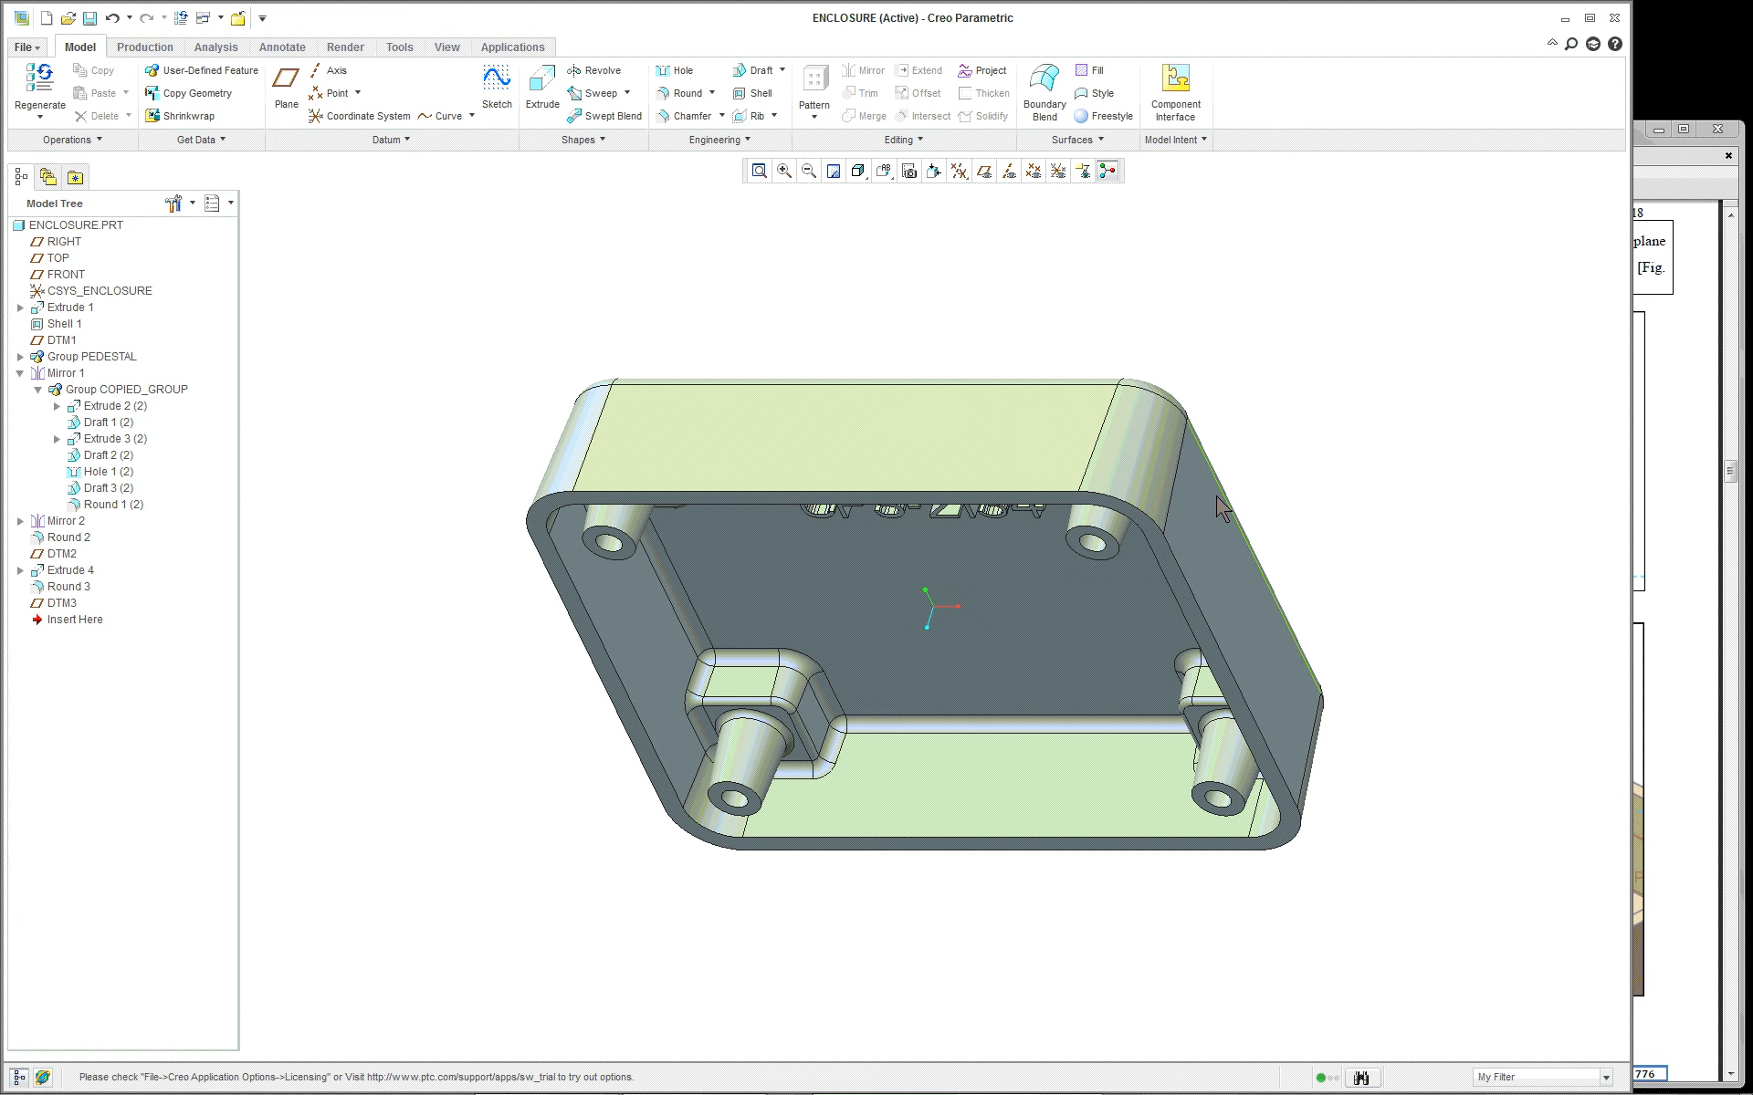
Suppress the PEDESTAL group together with all features that depend on it
scroll(1217, 496, up, 5)
scroll(1220, 507, down, 5)
middle_drag(1219, 488, 1279, 325)
mouse_move(1298, 459)
middle_down()
mouse_move(1323, 367)
mouse_move(1308, 438)
middle_up()
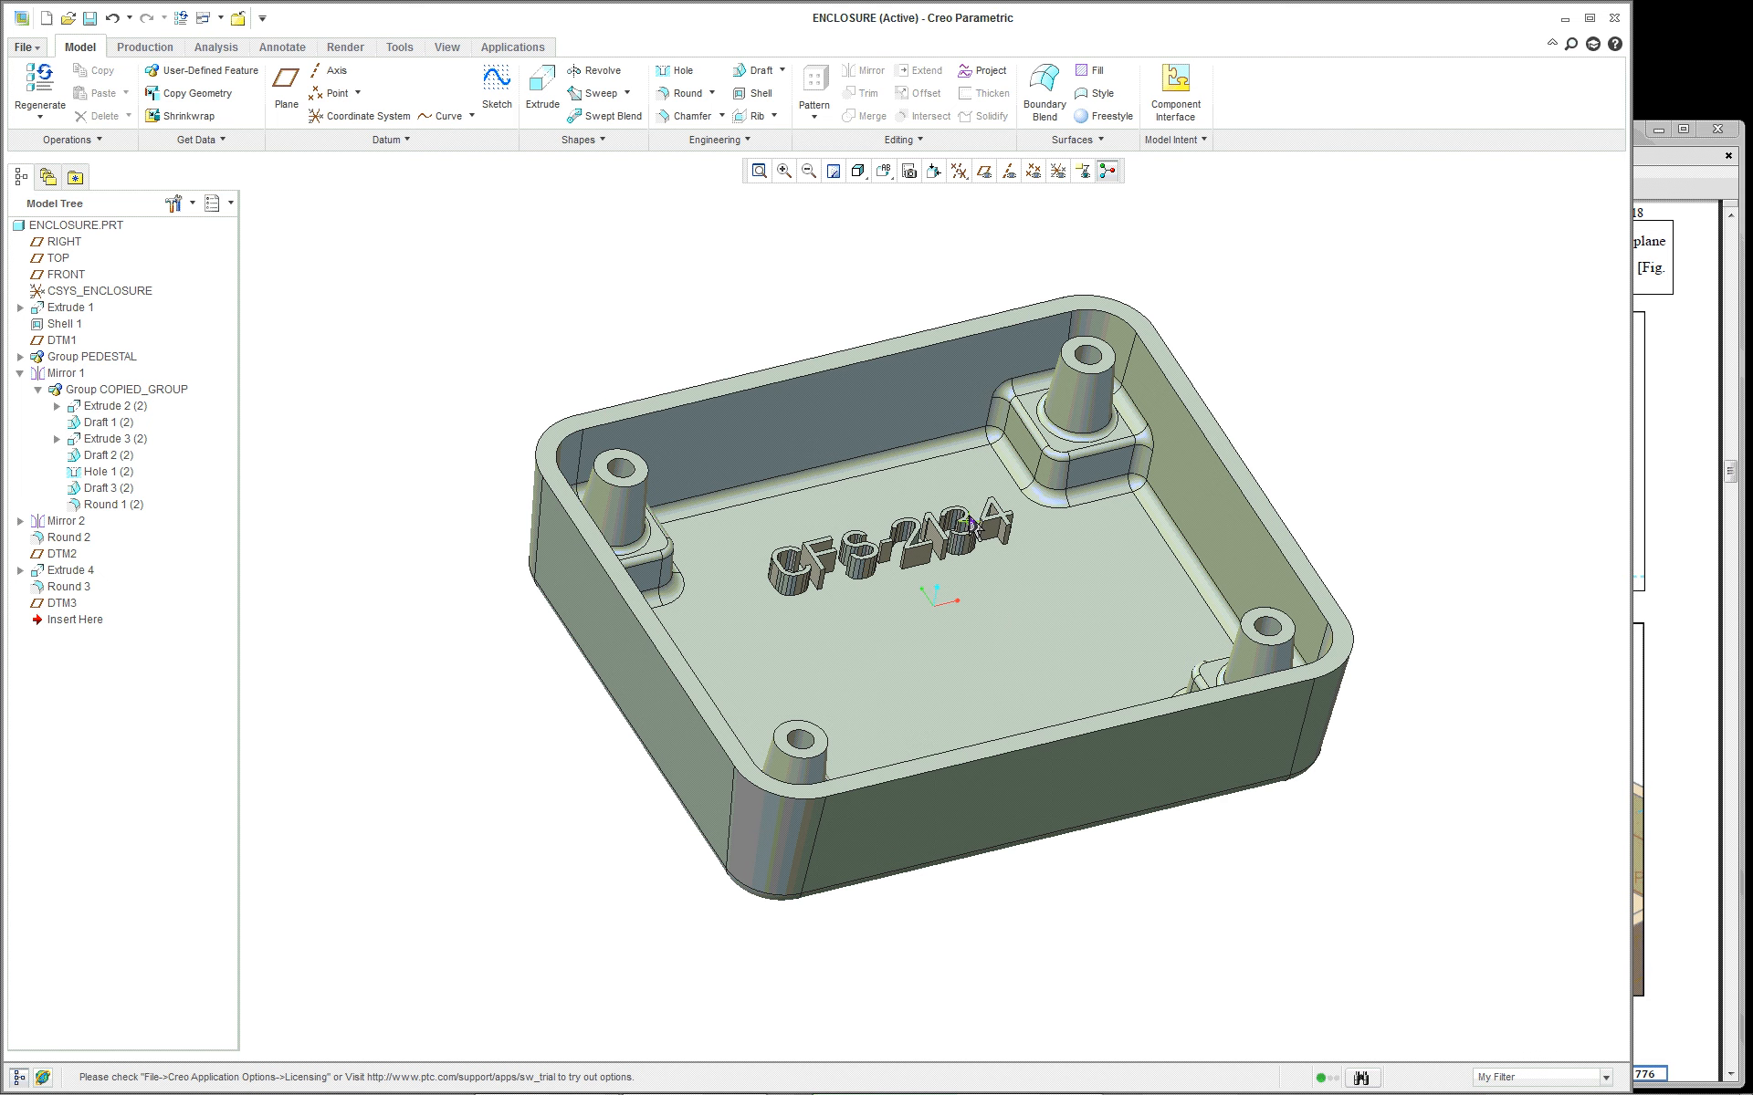
scroll(913, 566, down, 1)
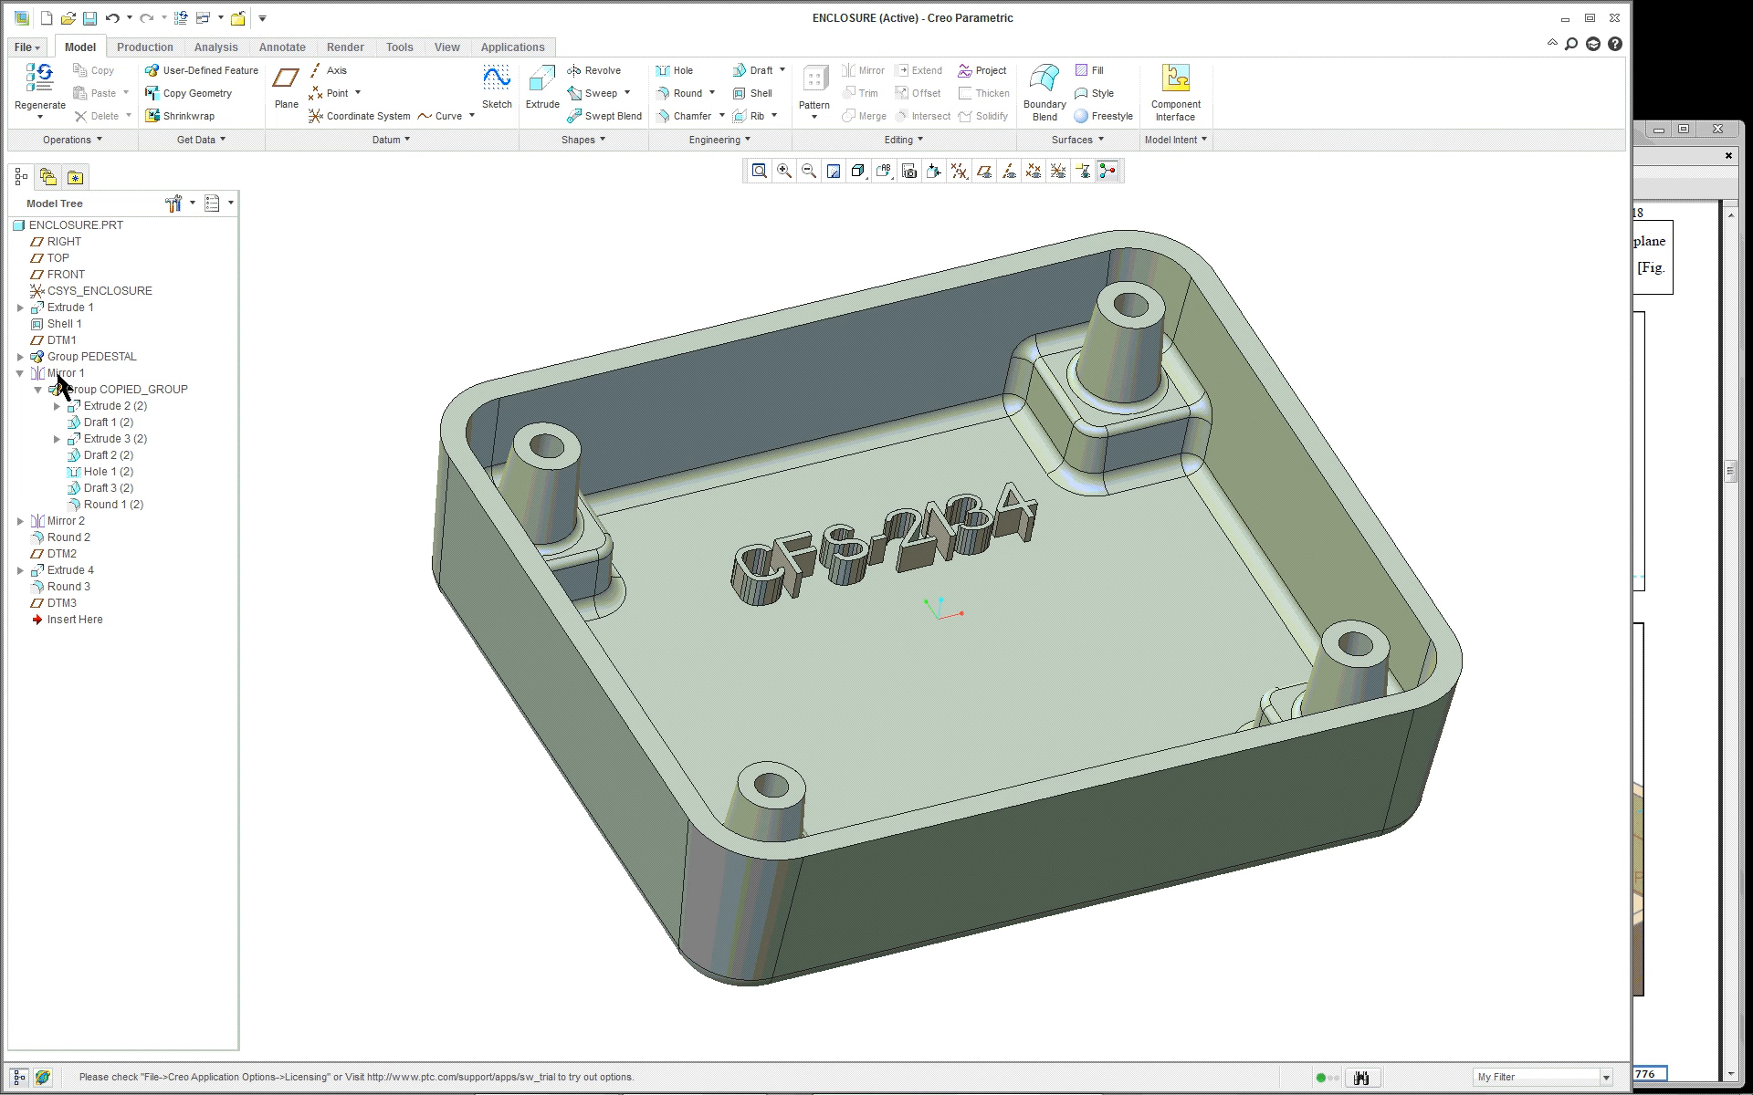
click(19, 357)
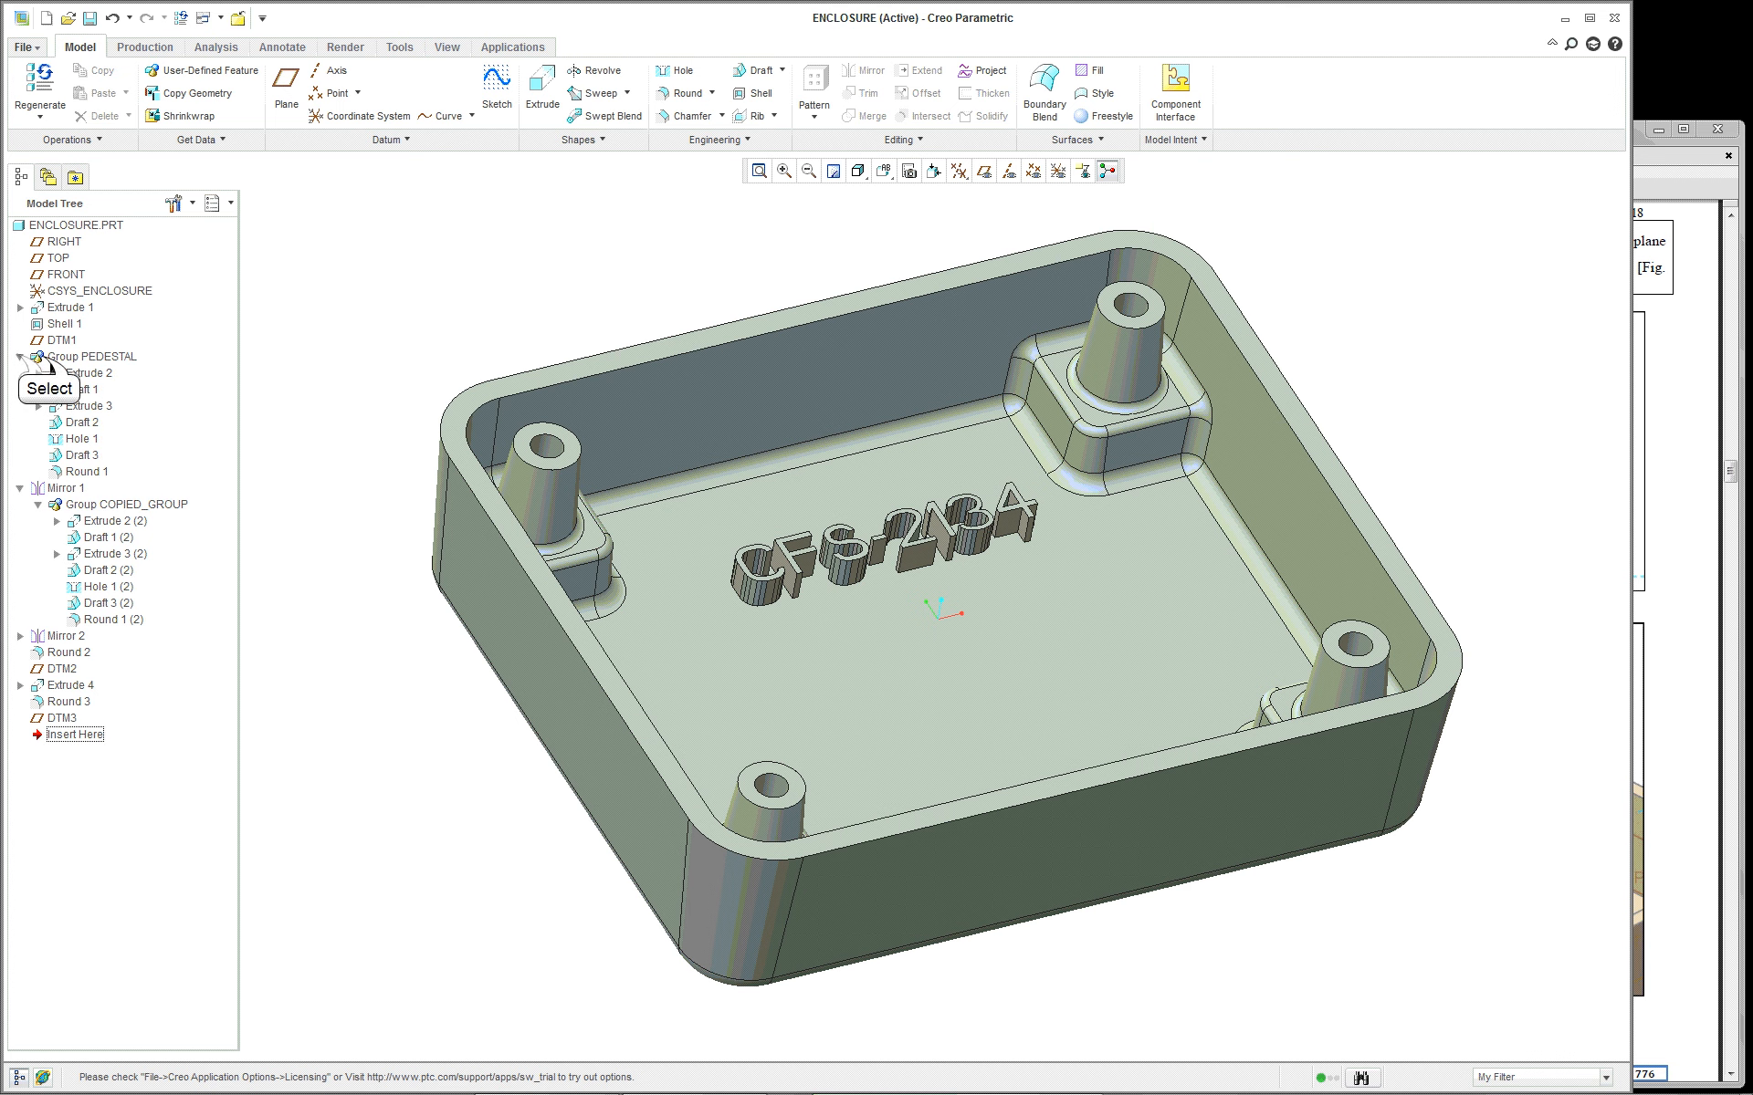
click(46, 358)
right_click(48, 359)
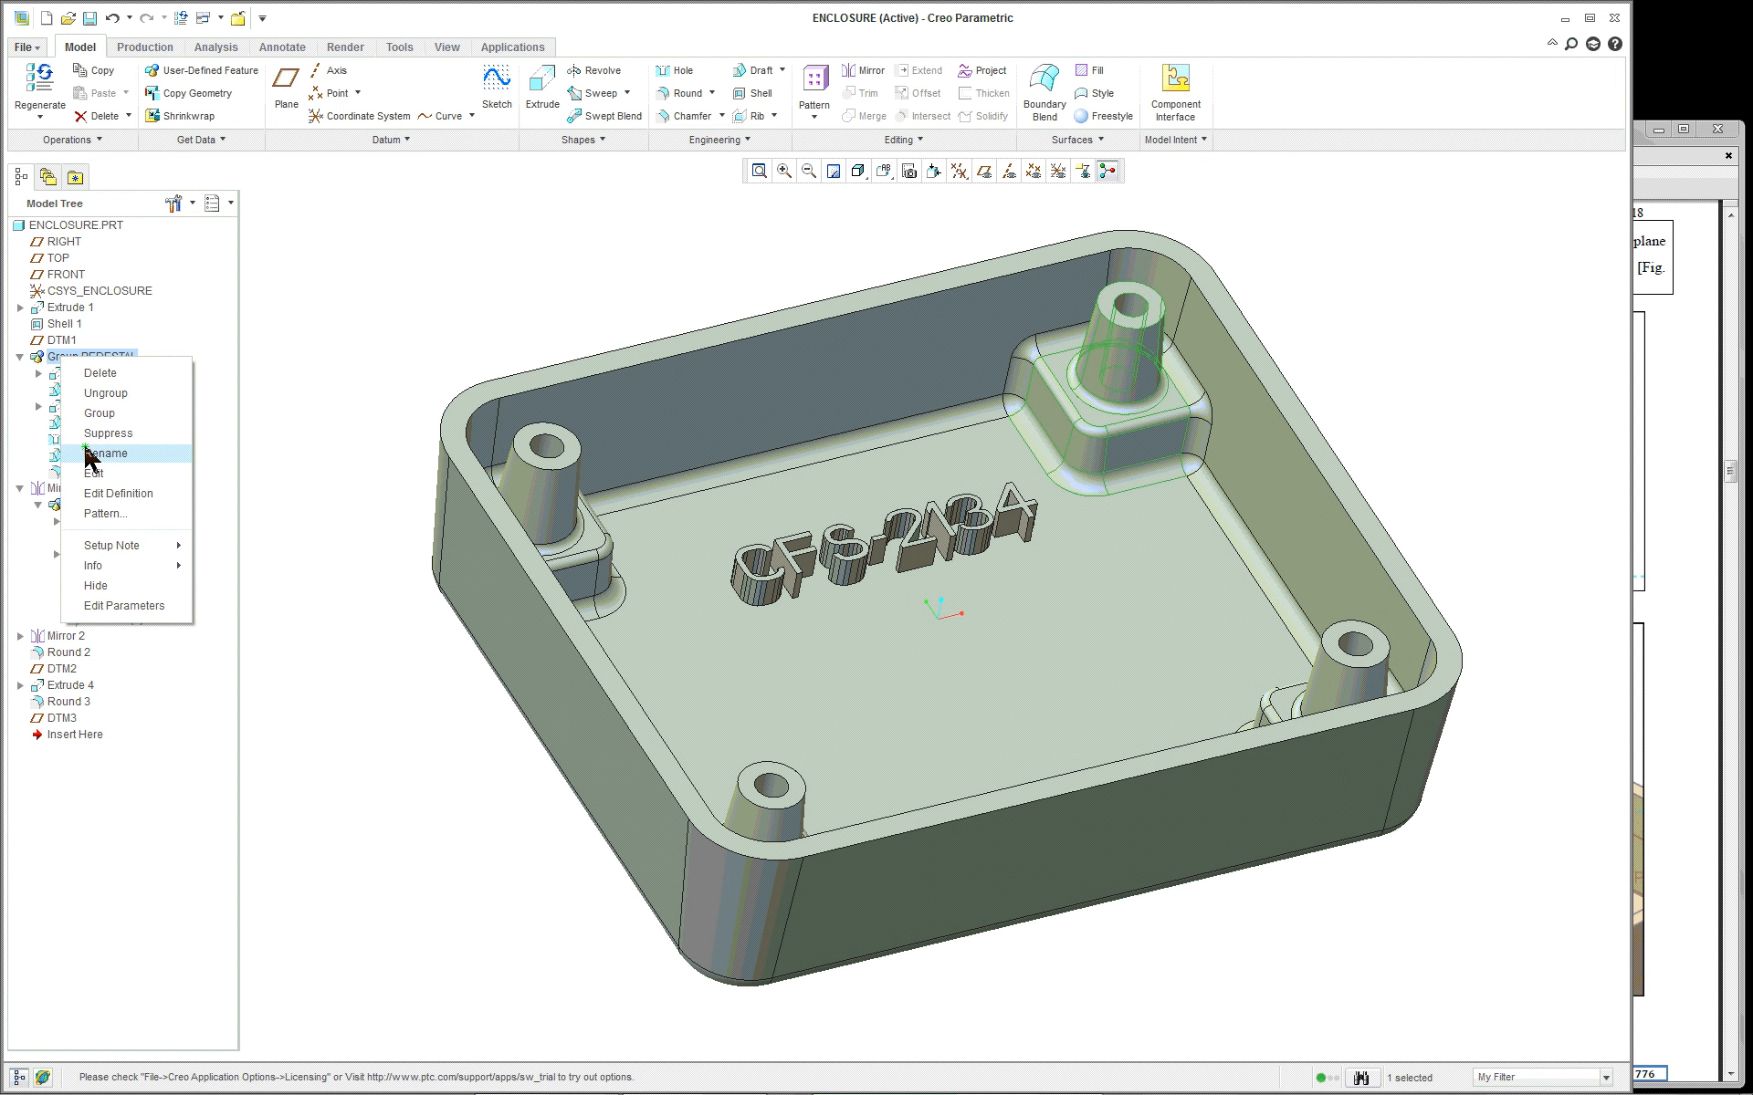
click(106, 435)
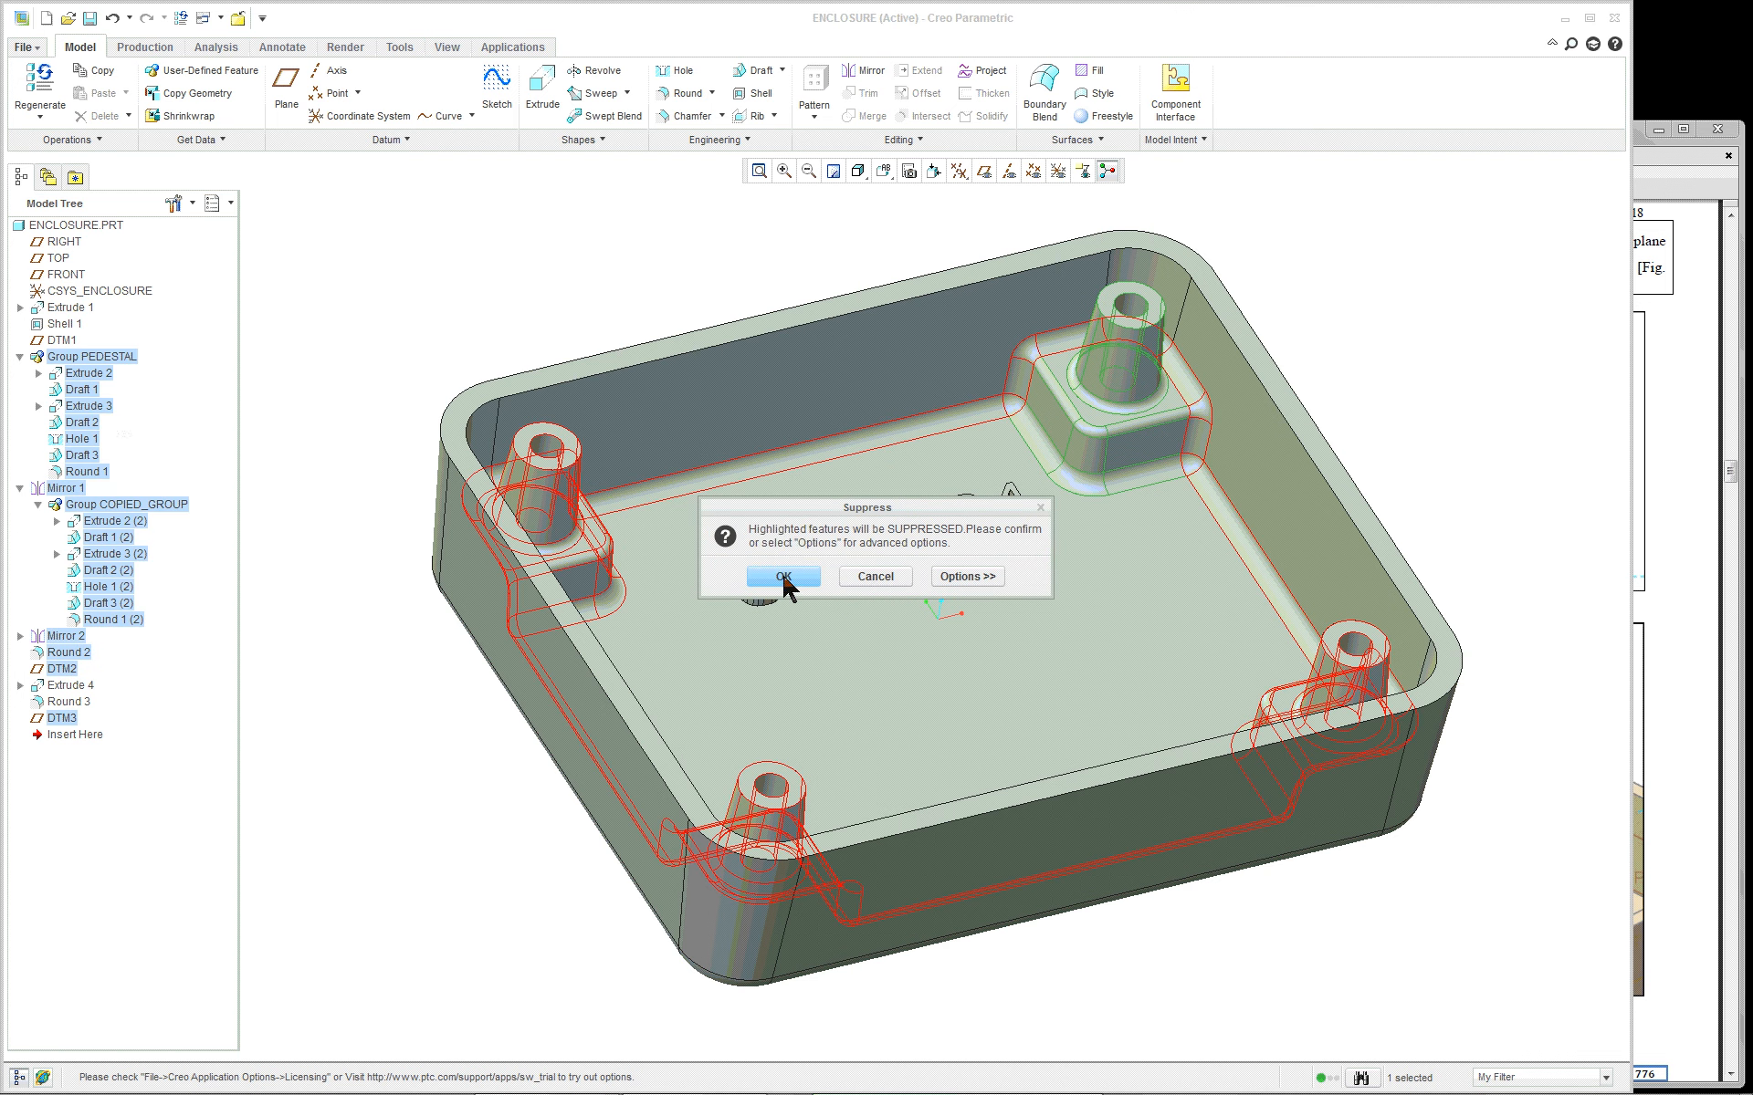
click(817, 575)
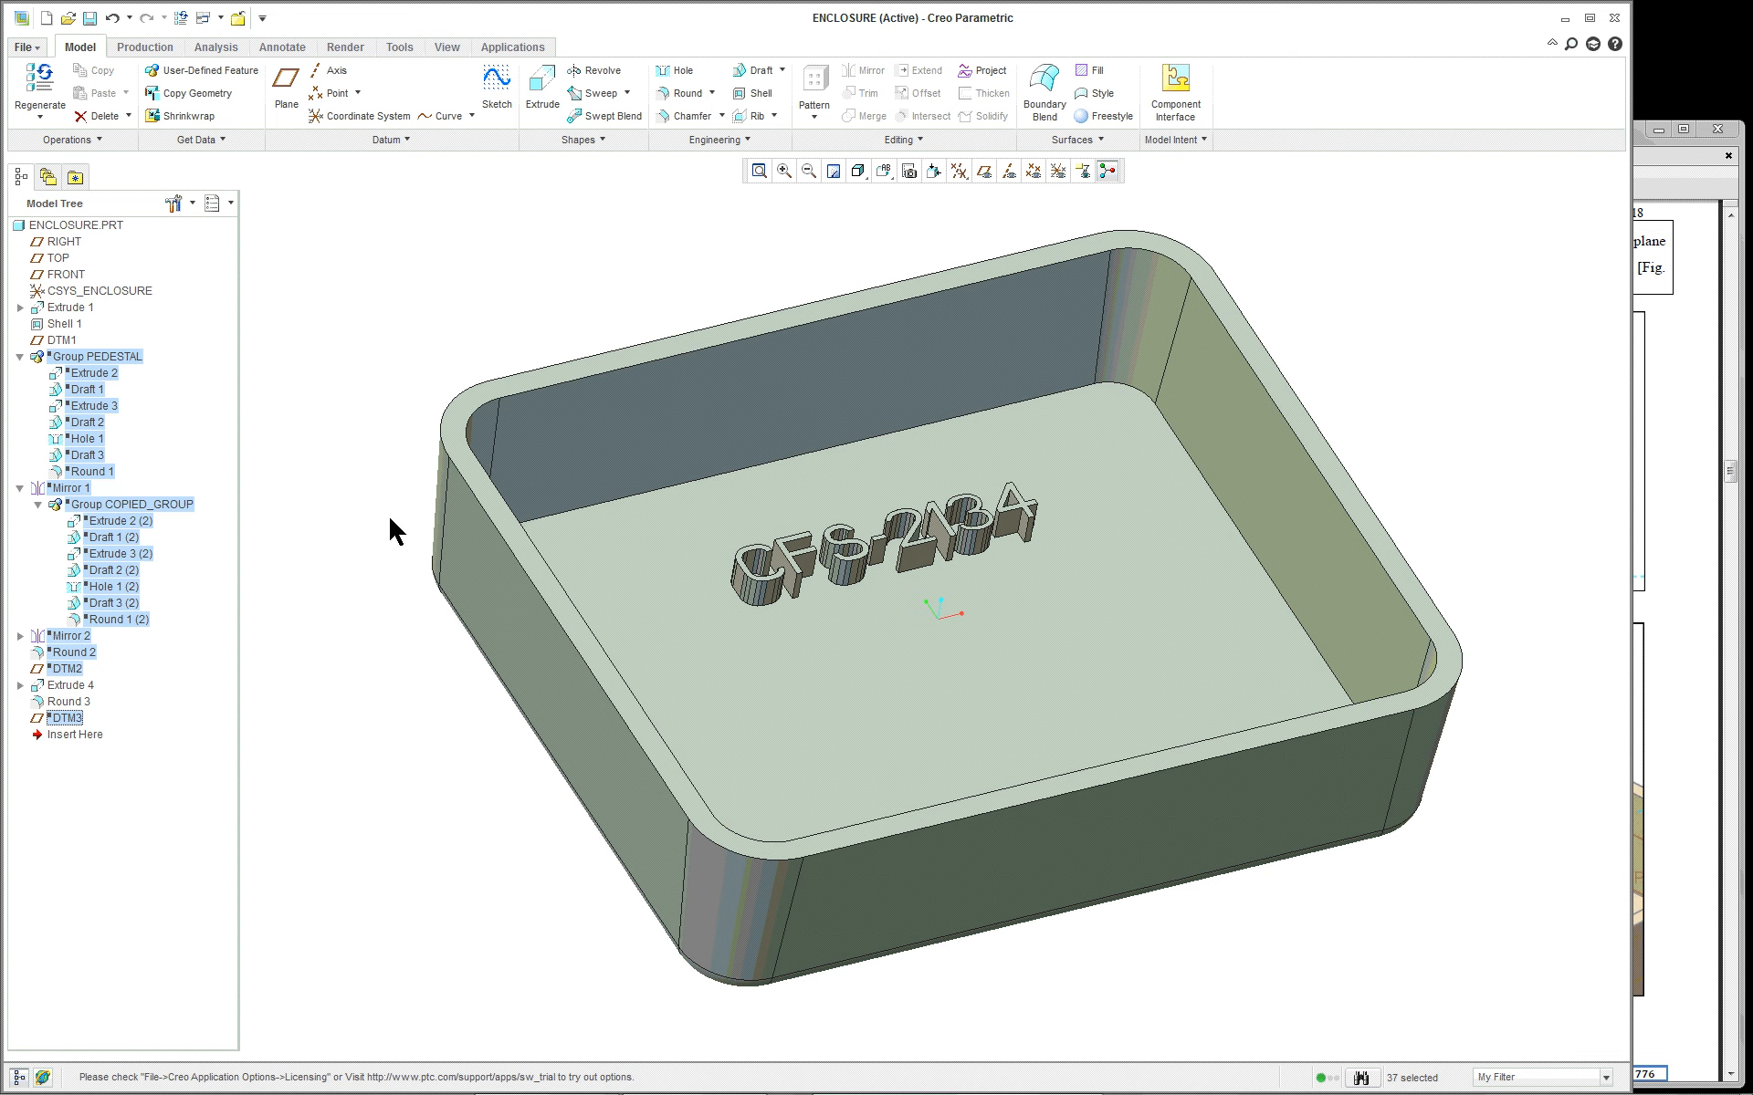
Filter the model tree so that suppressed objects are hidden
scroll(464, 387, up, 4)
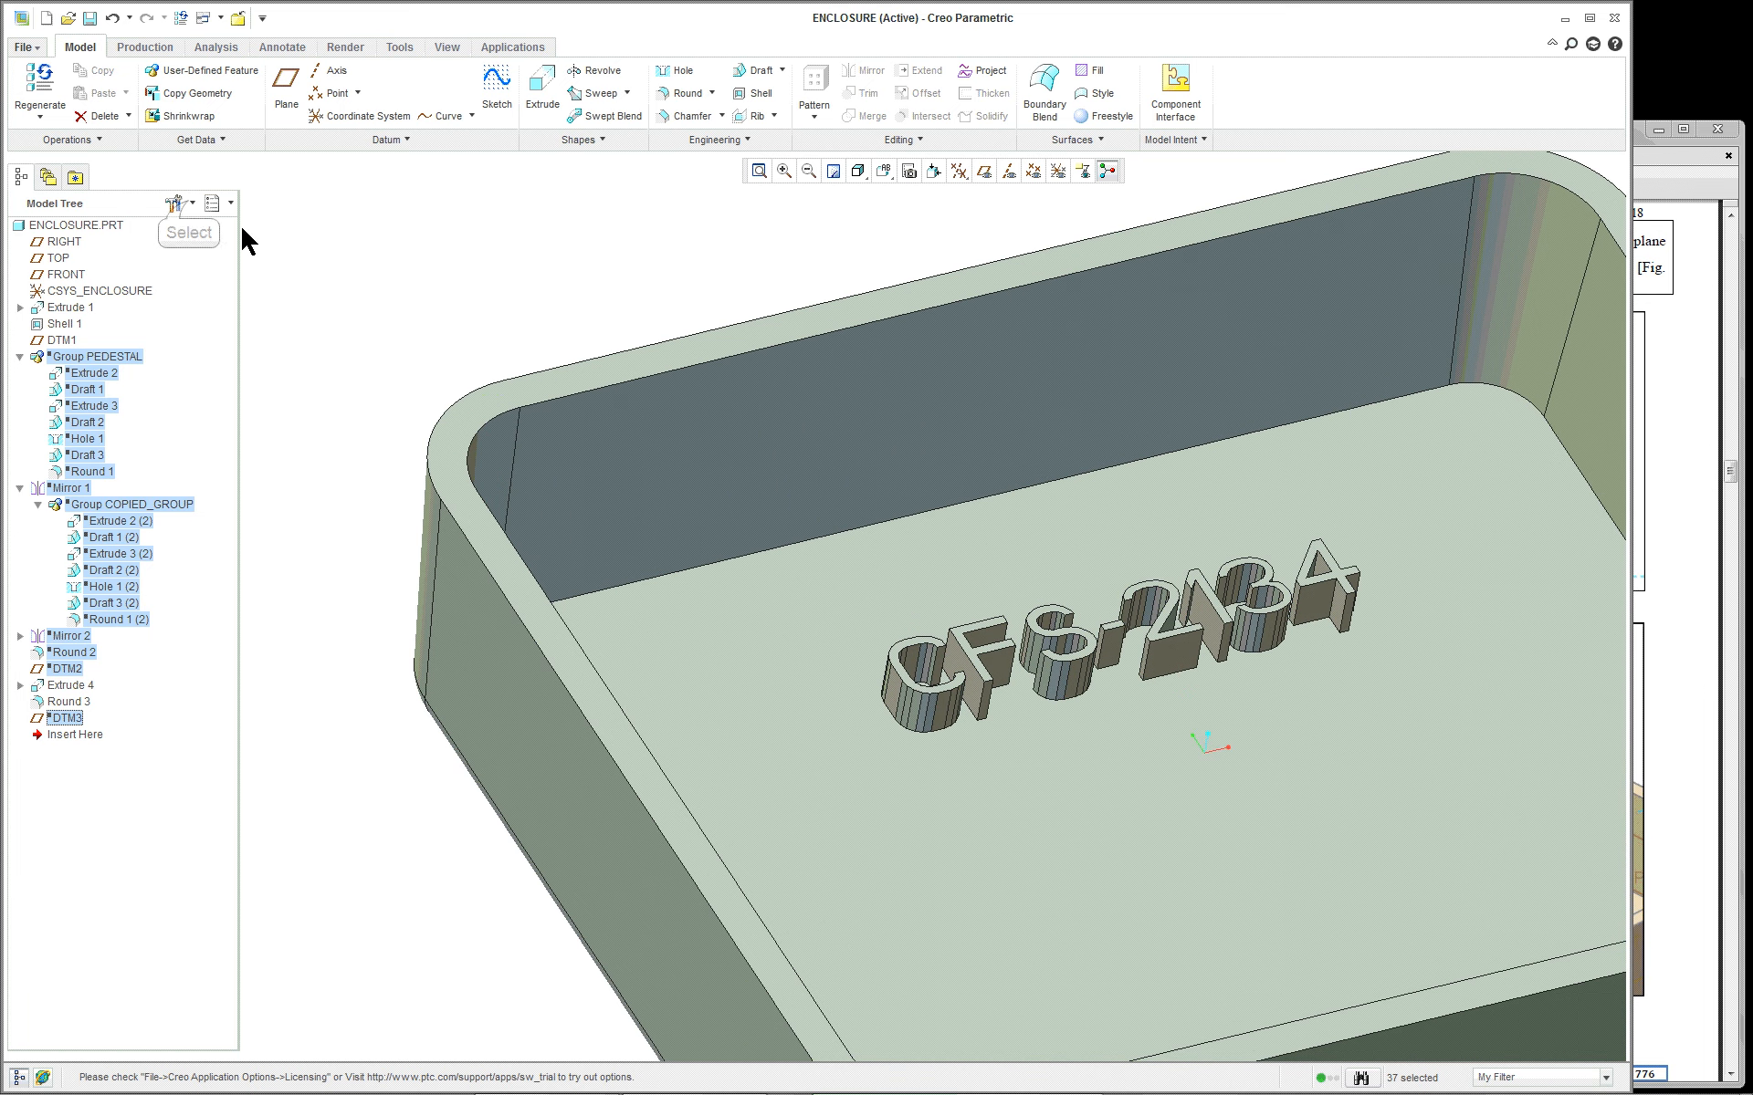
click(189, 206)
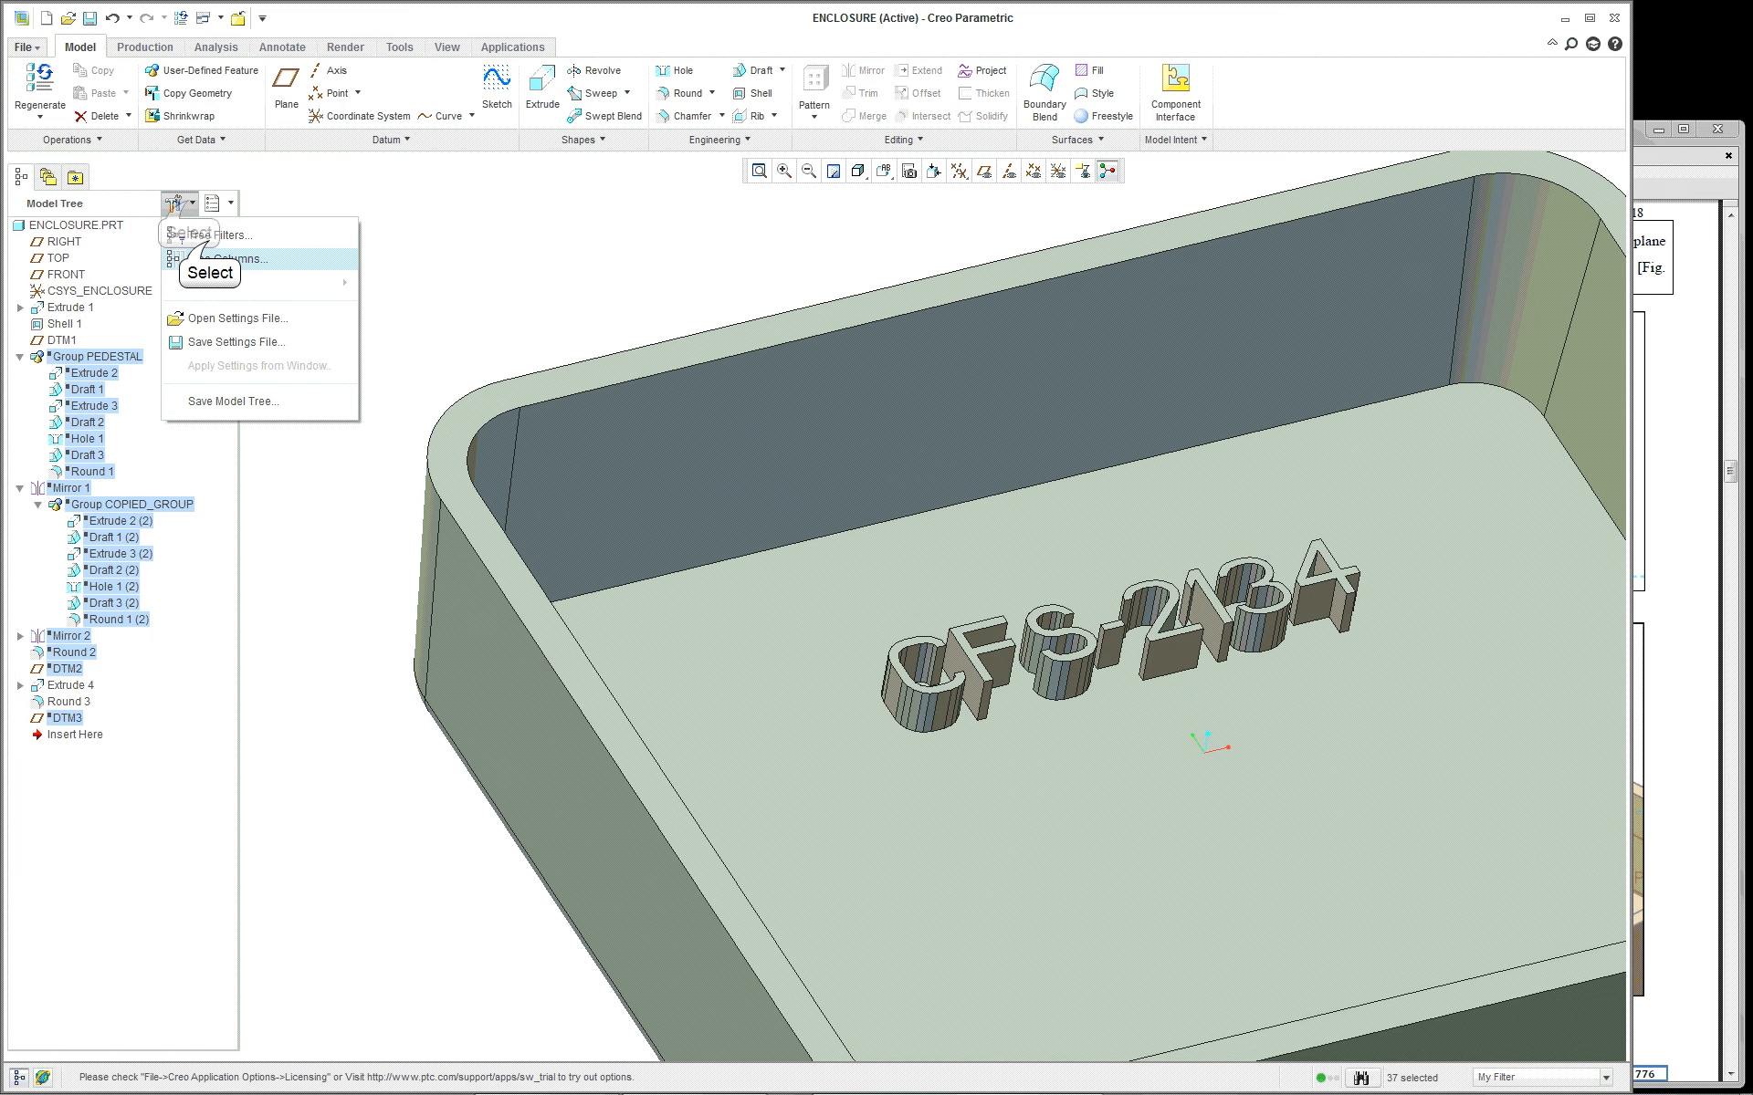
click(208, 236)
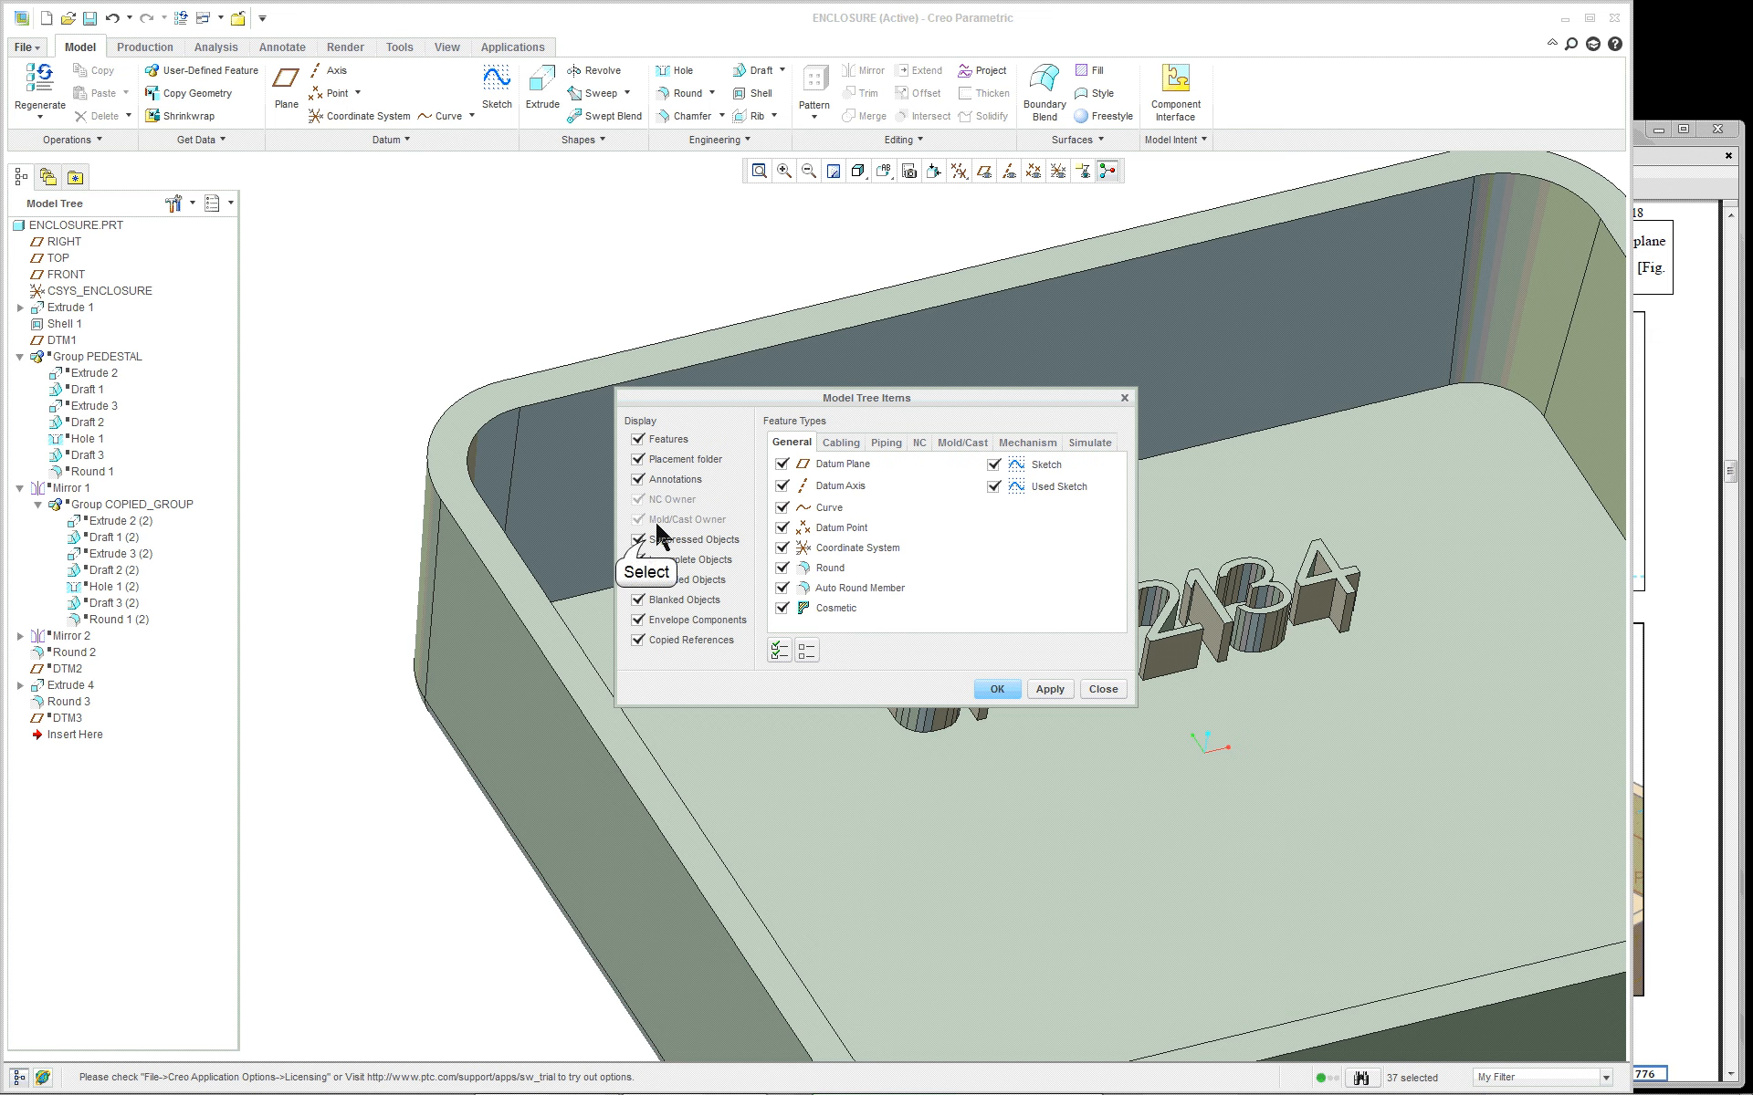
click(641, 540)
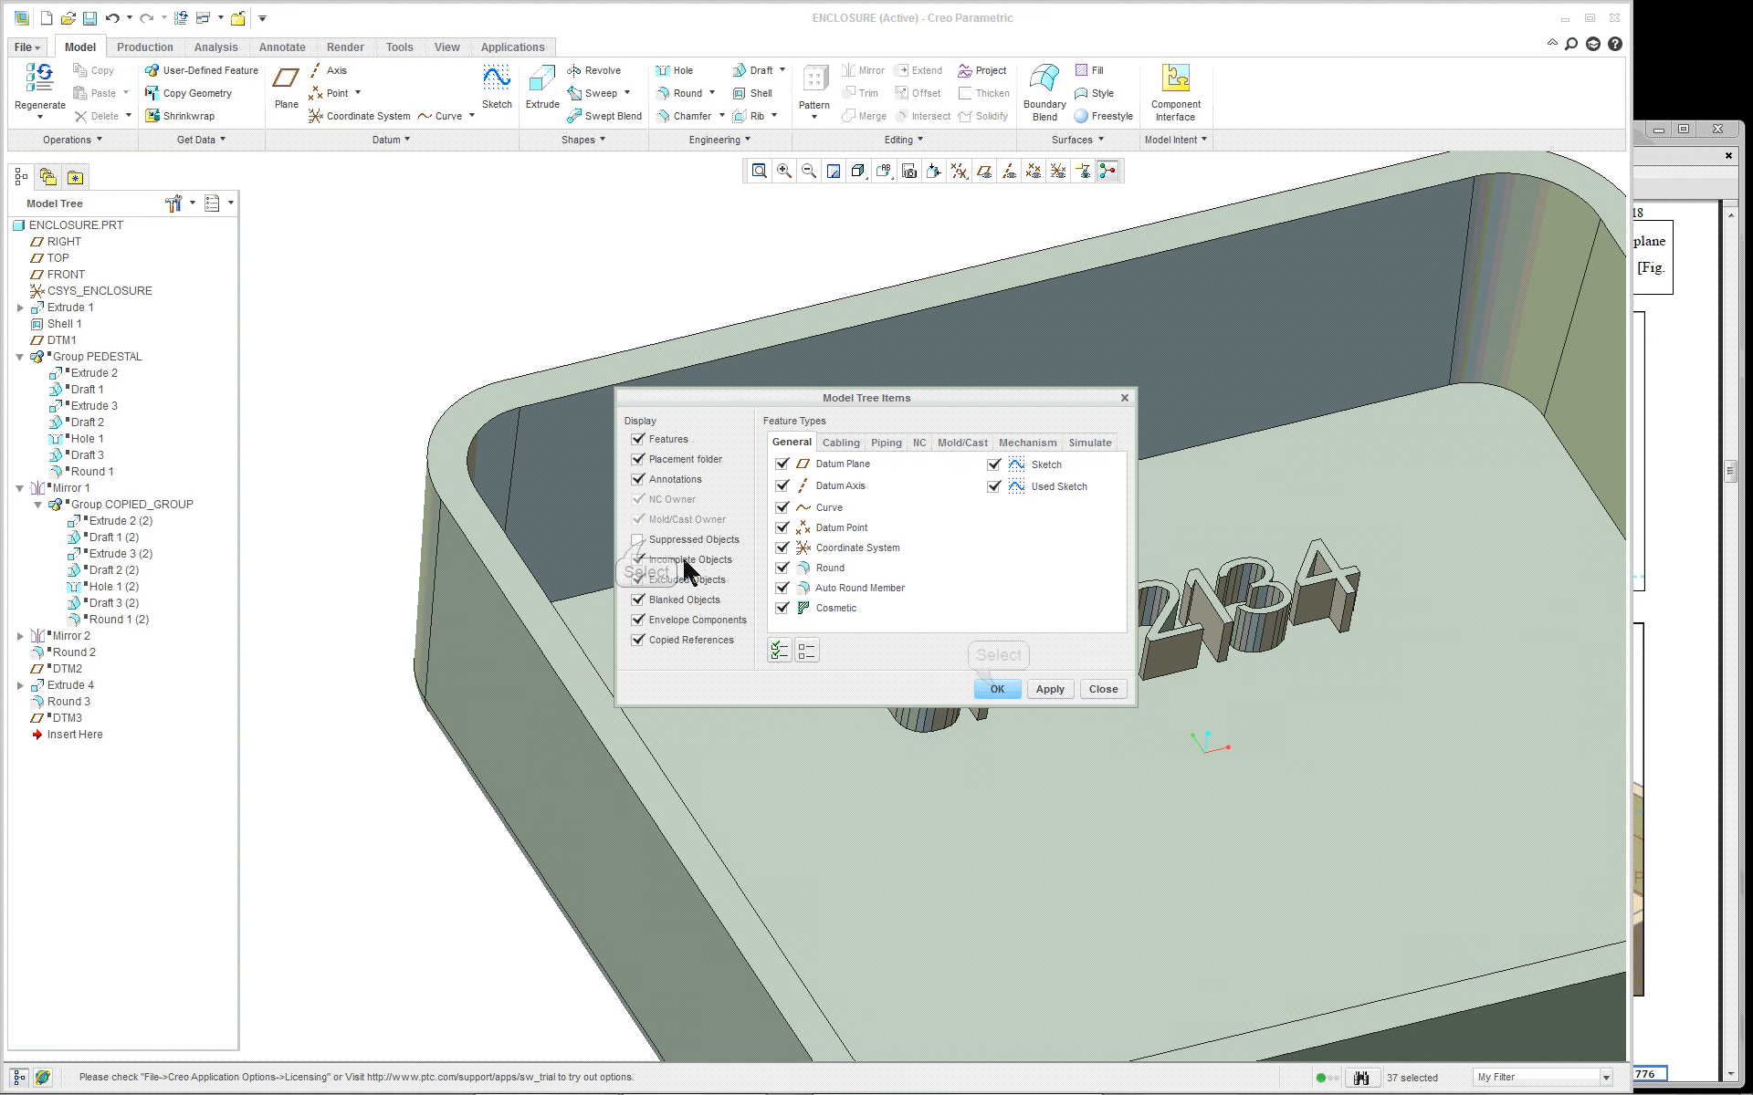
click(996, 691)
scroll(1058, 611, up, 3)
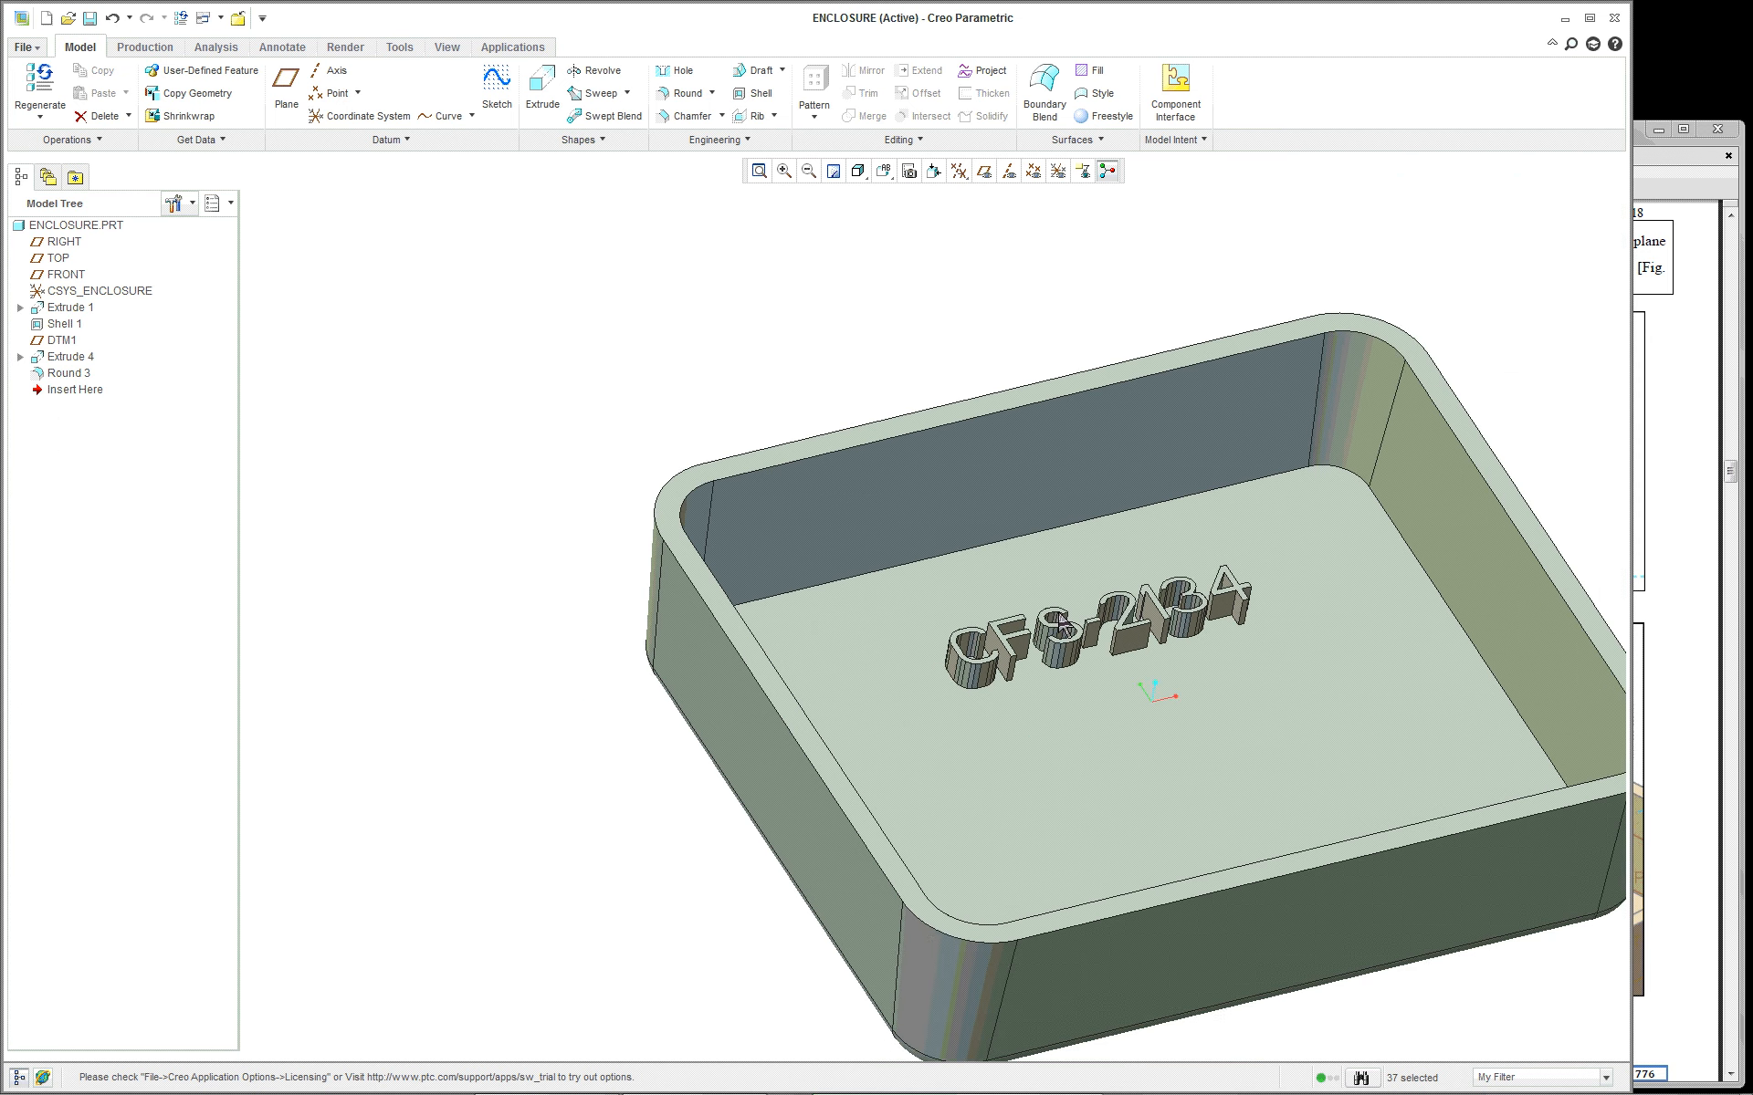
scroll(1455, 686, down, 2)
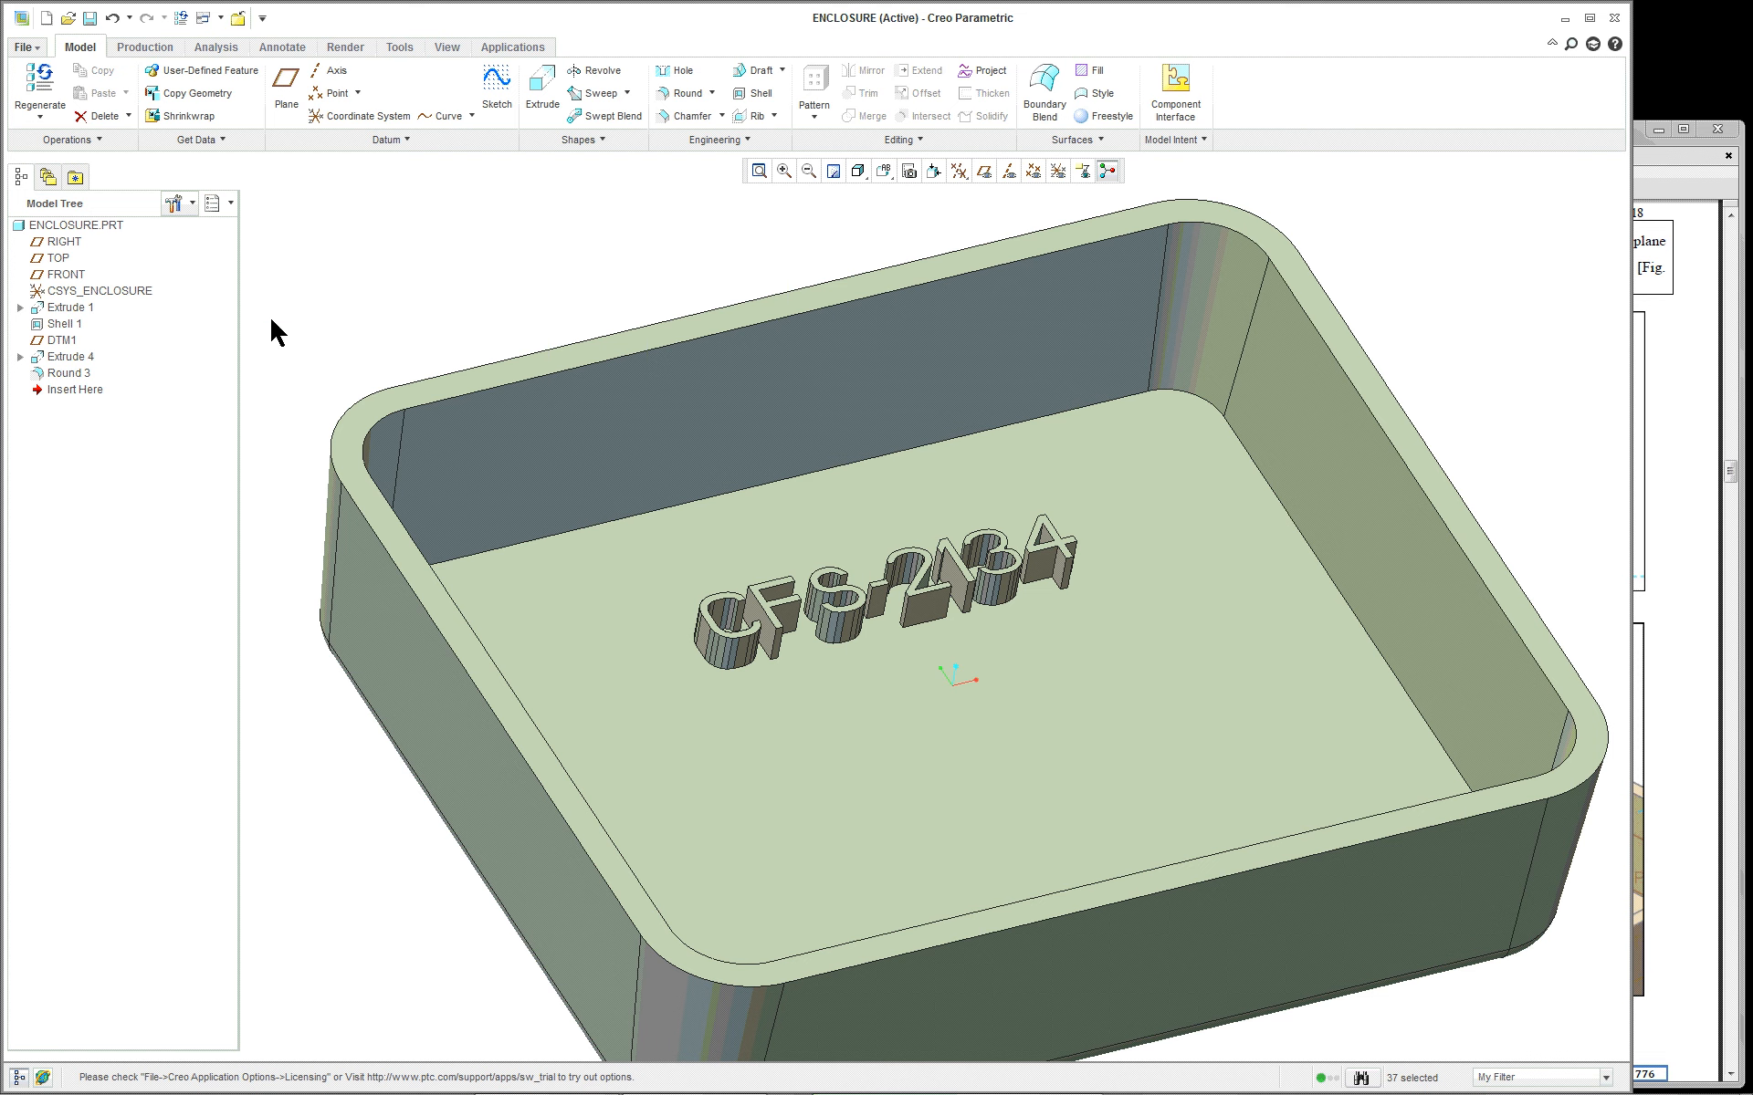
Display suppressed, incomplete and excluded objects in the model tree again
click(179, 211)
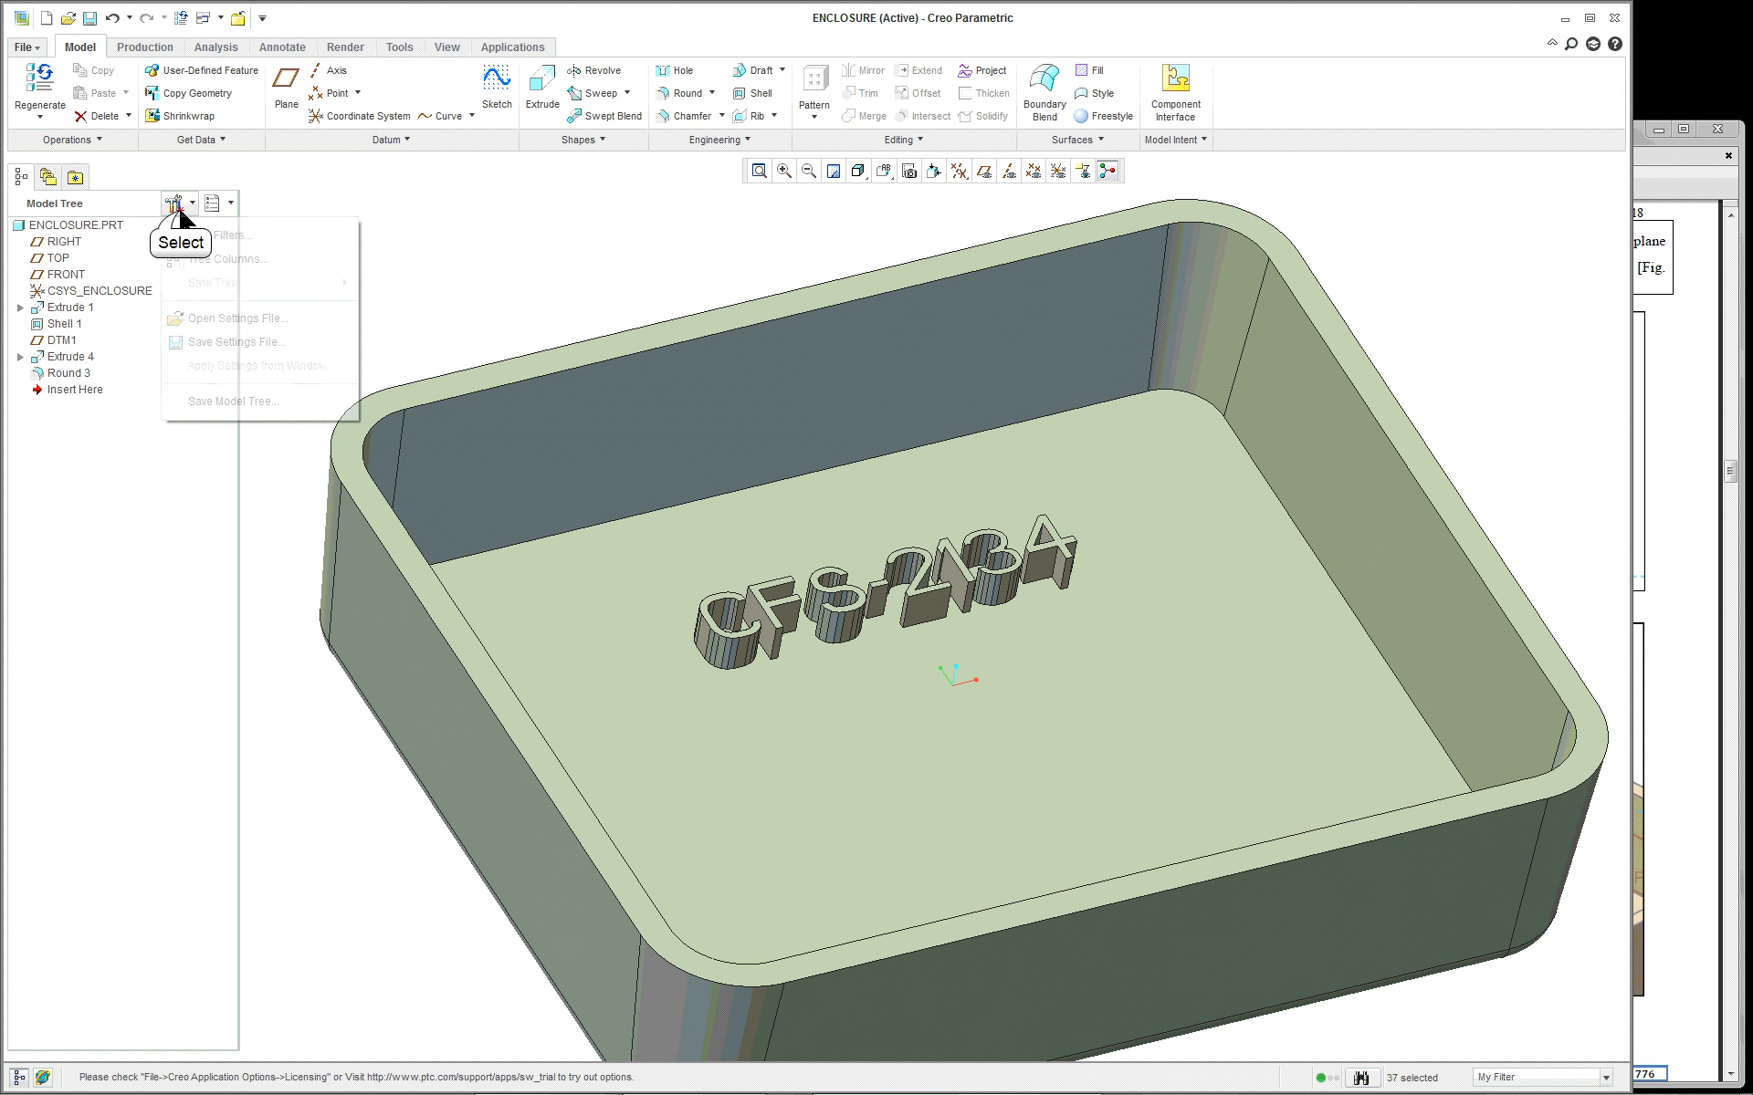
click(216, 235)
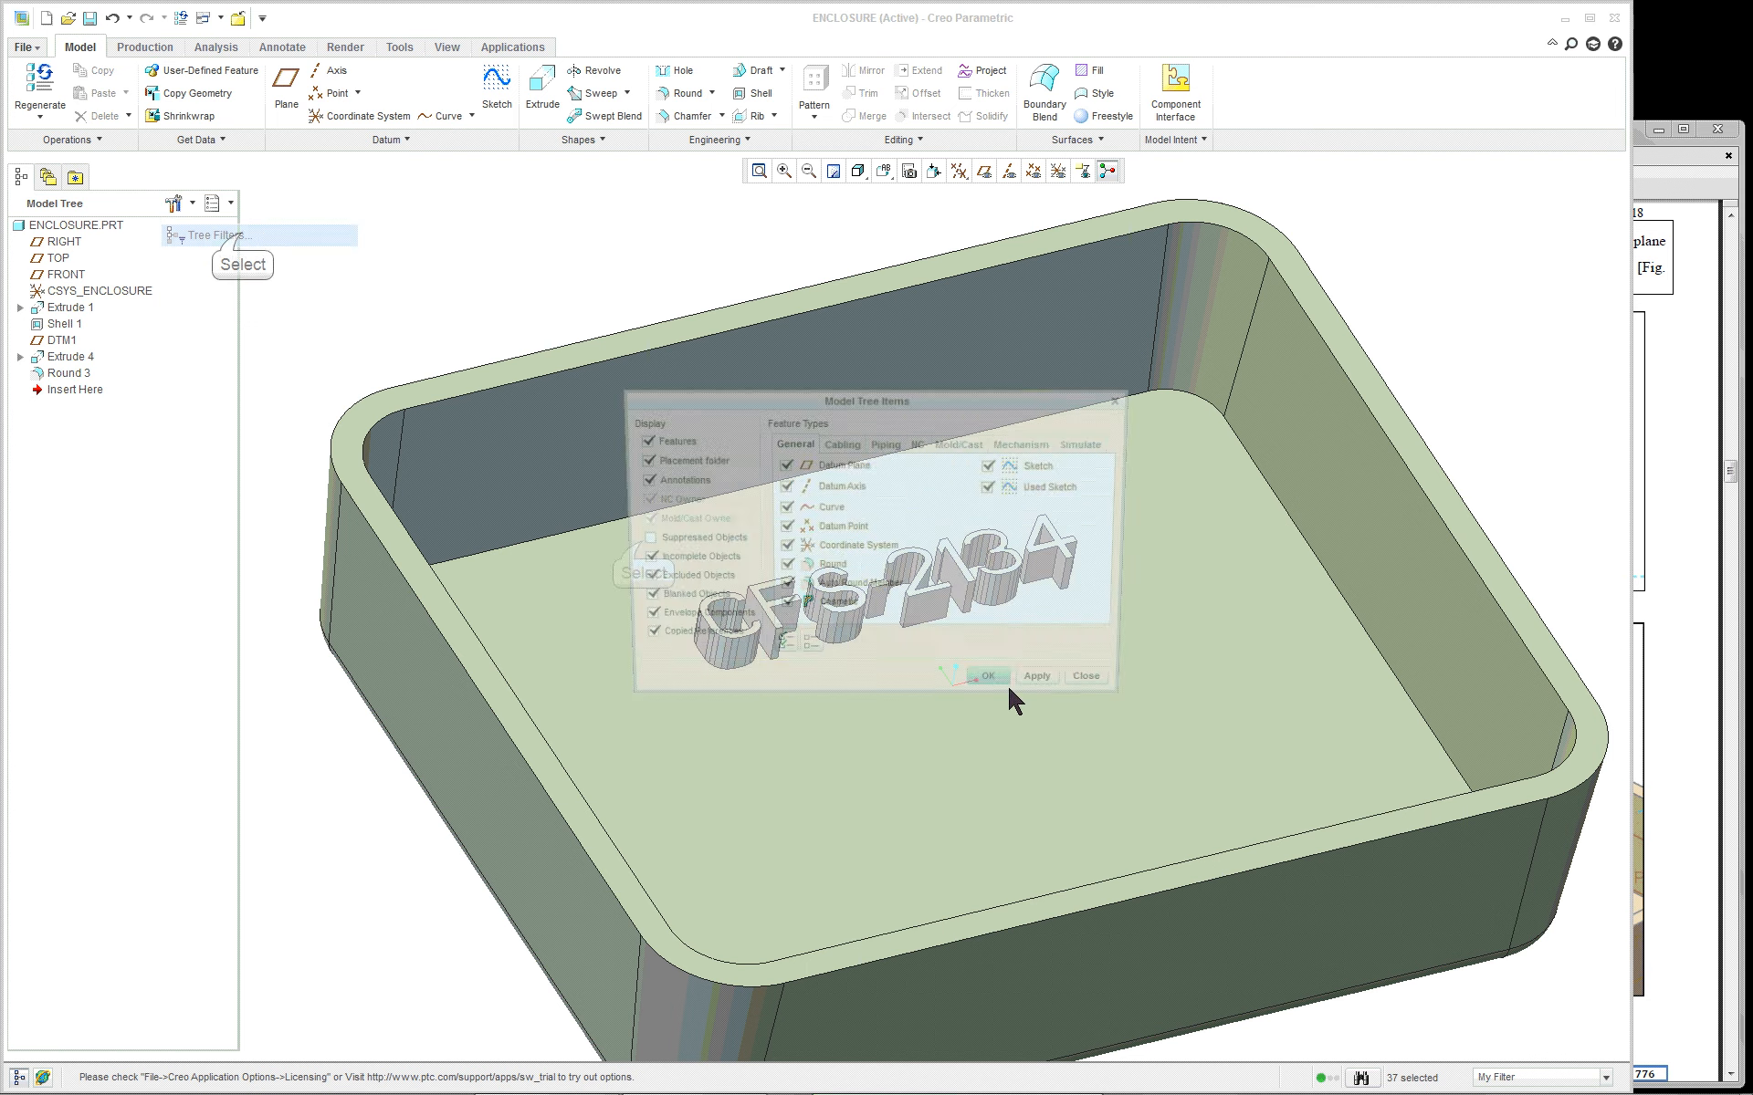
click(638, 539)
click(638, 560)
click(638, 580)
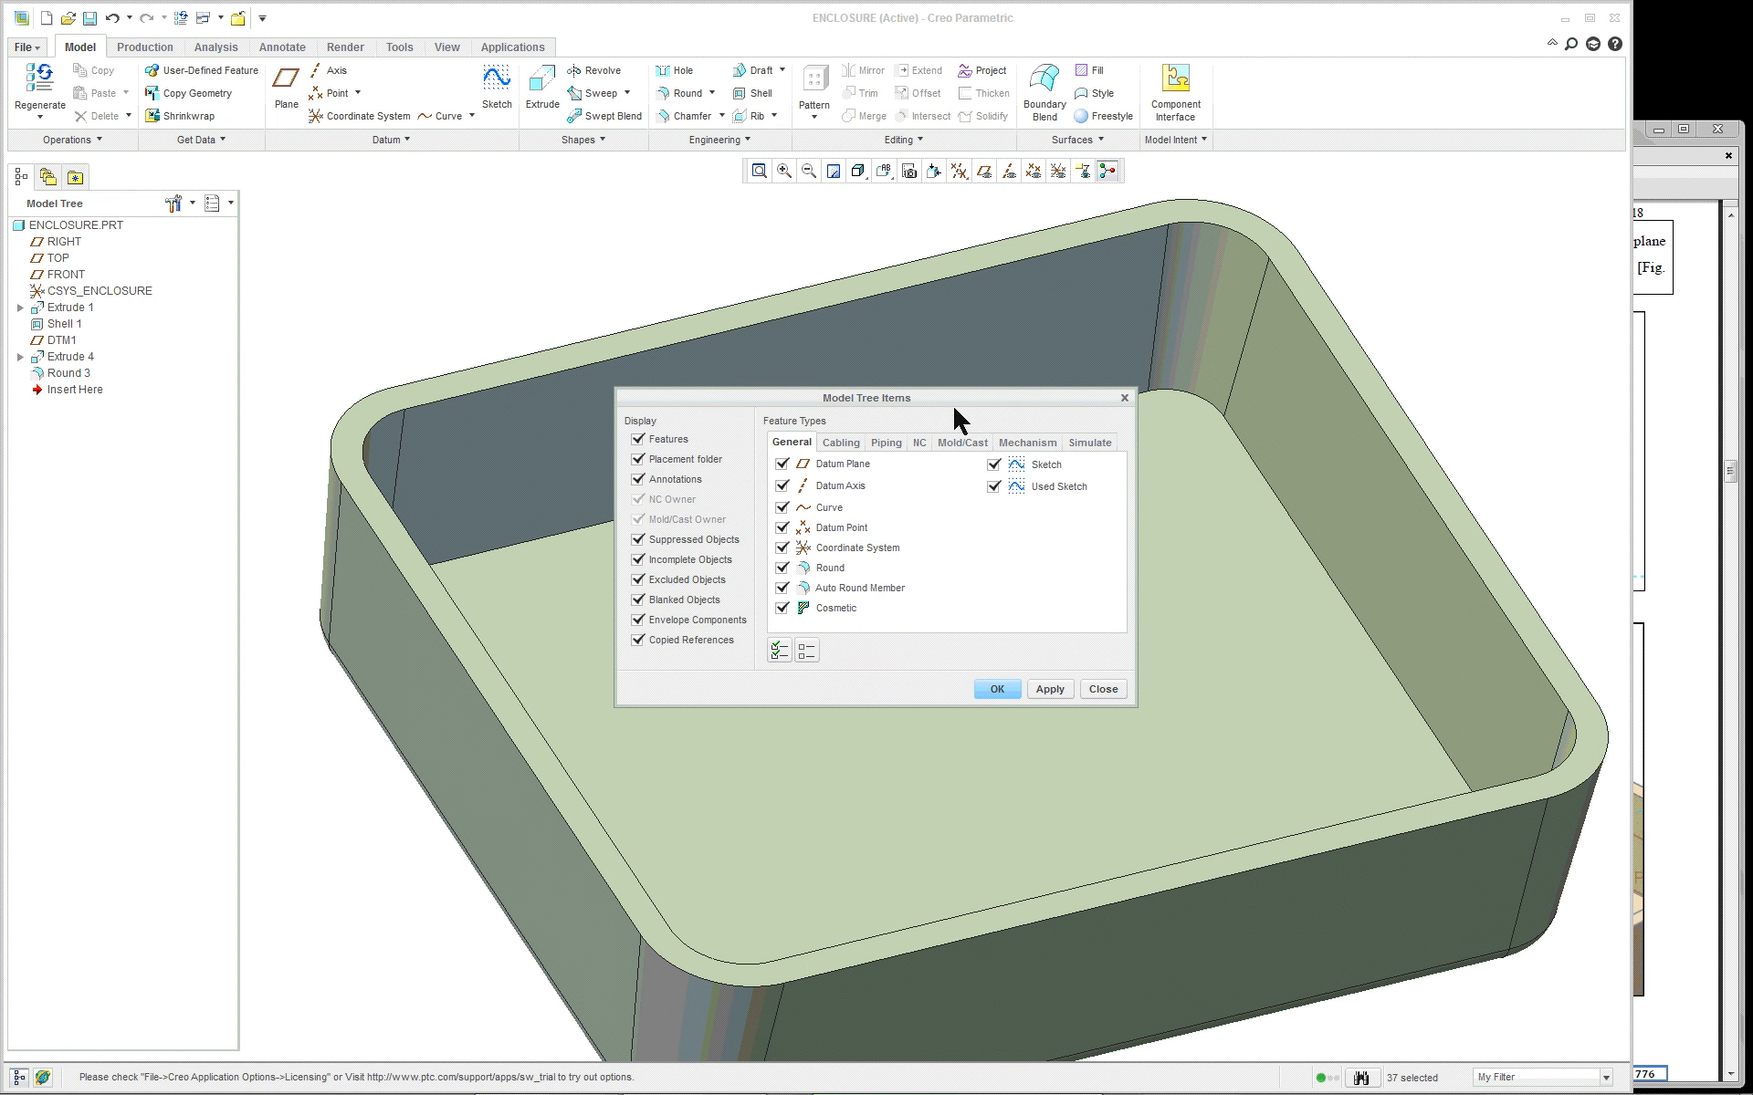
click(1049, 689)
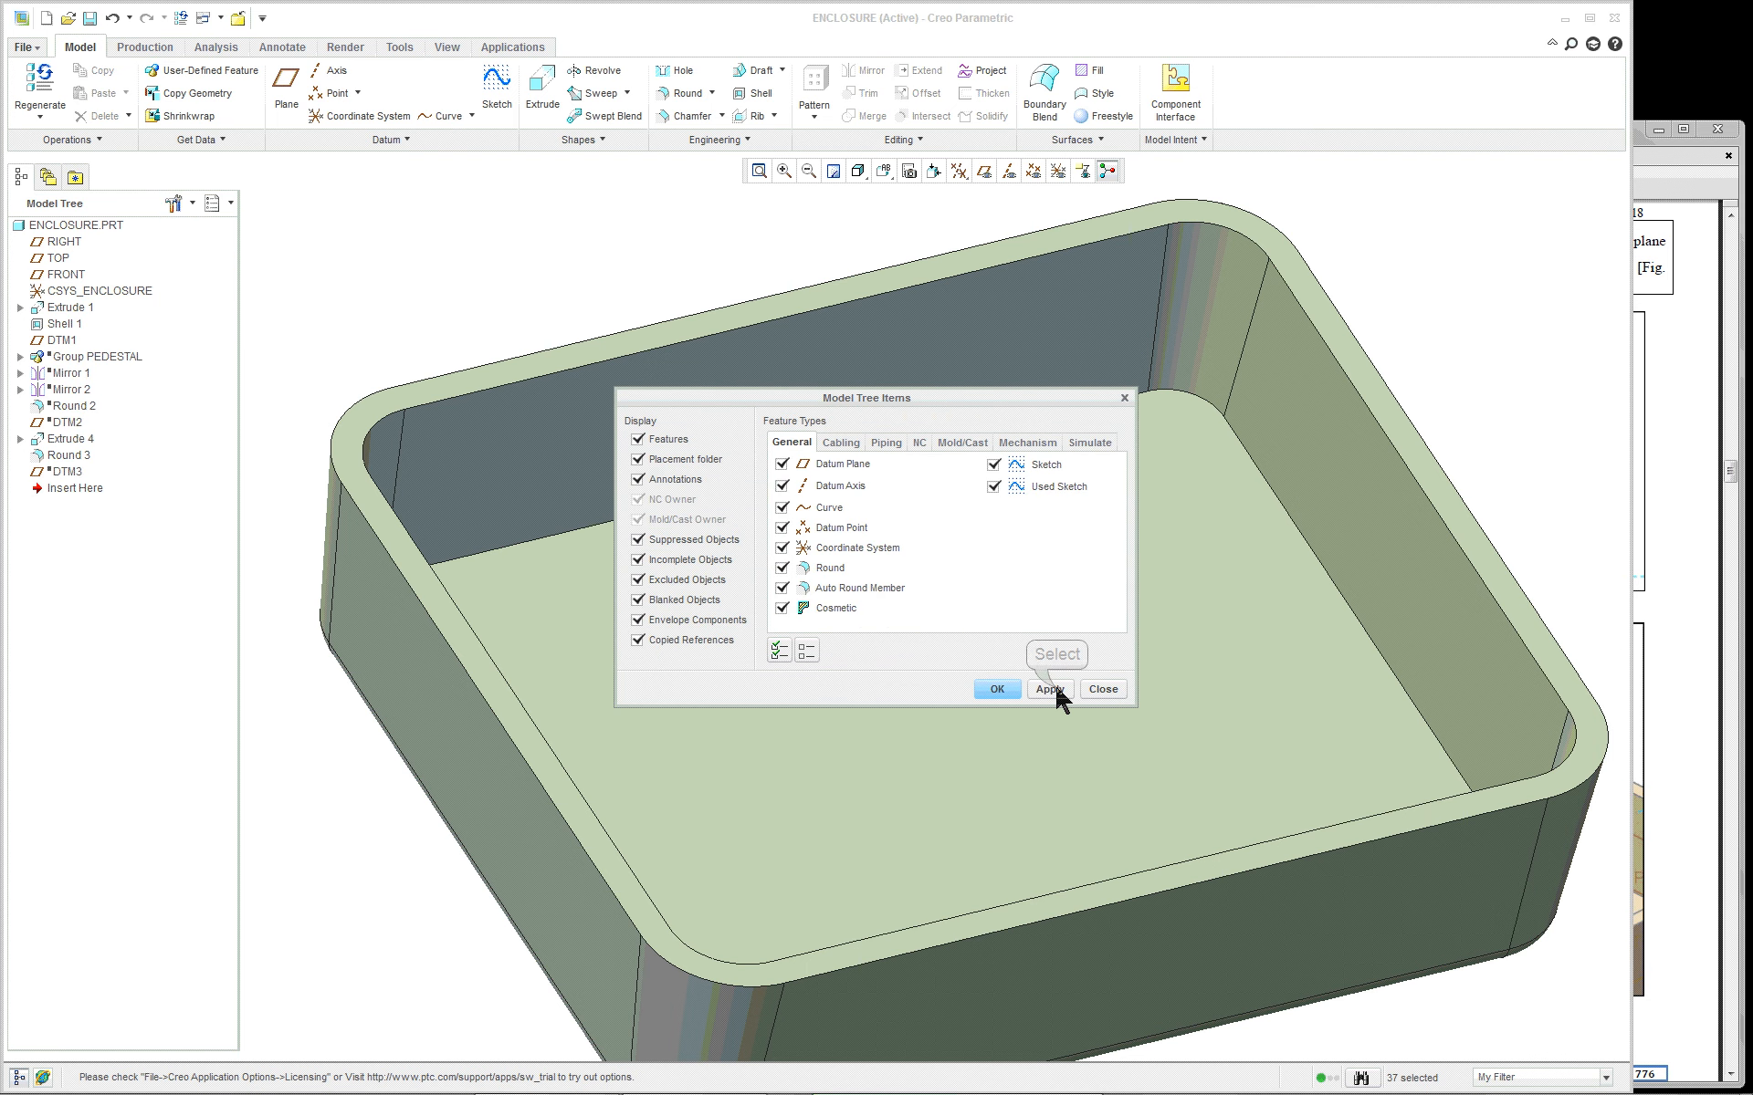
click(995, 689)
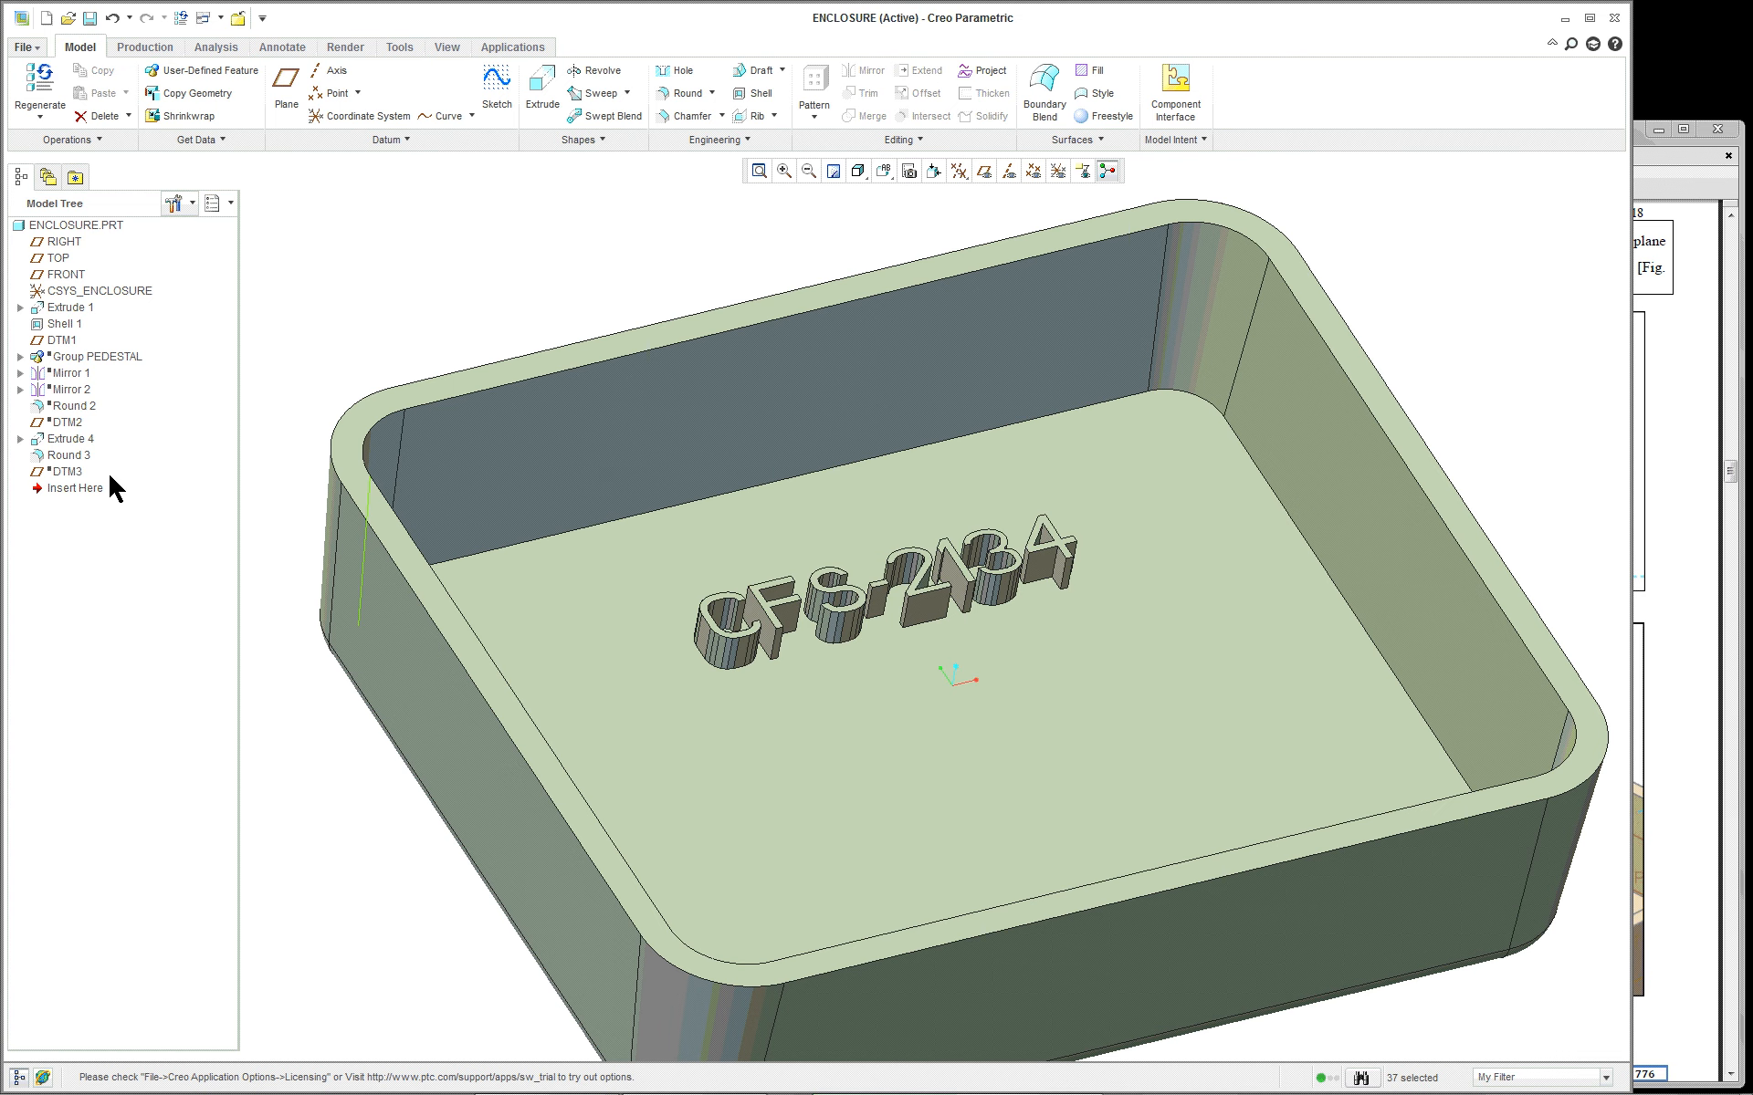
Redefine Extrude 4, the raised lettering on the enclosure floor, and open its internal sketch
click(499, 297)
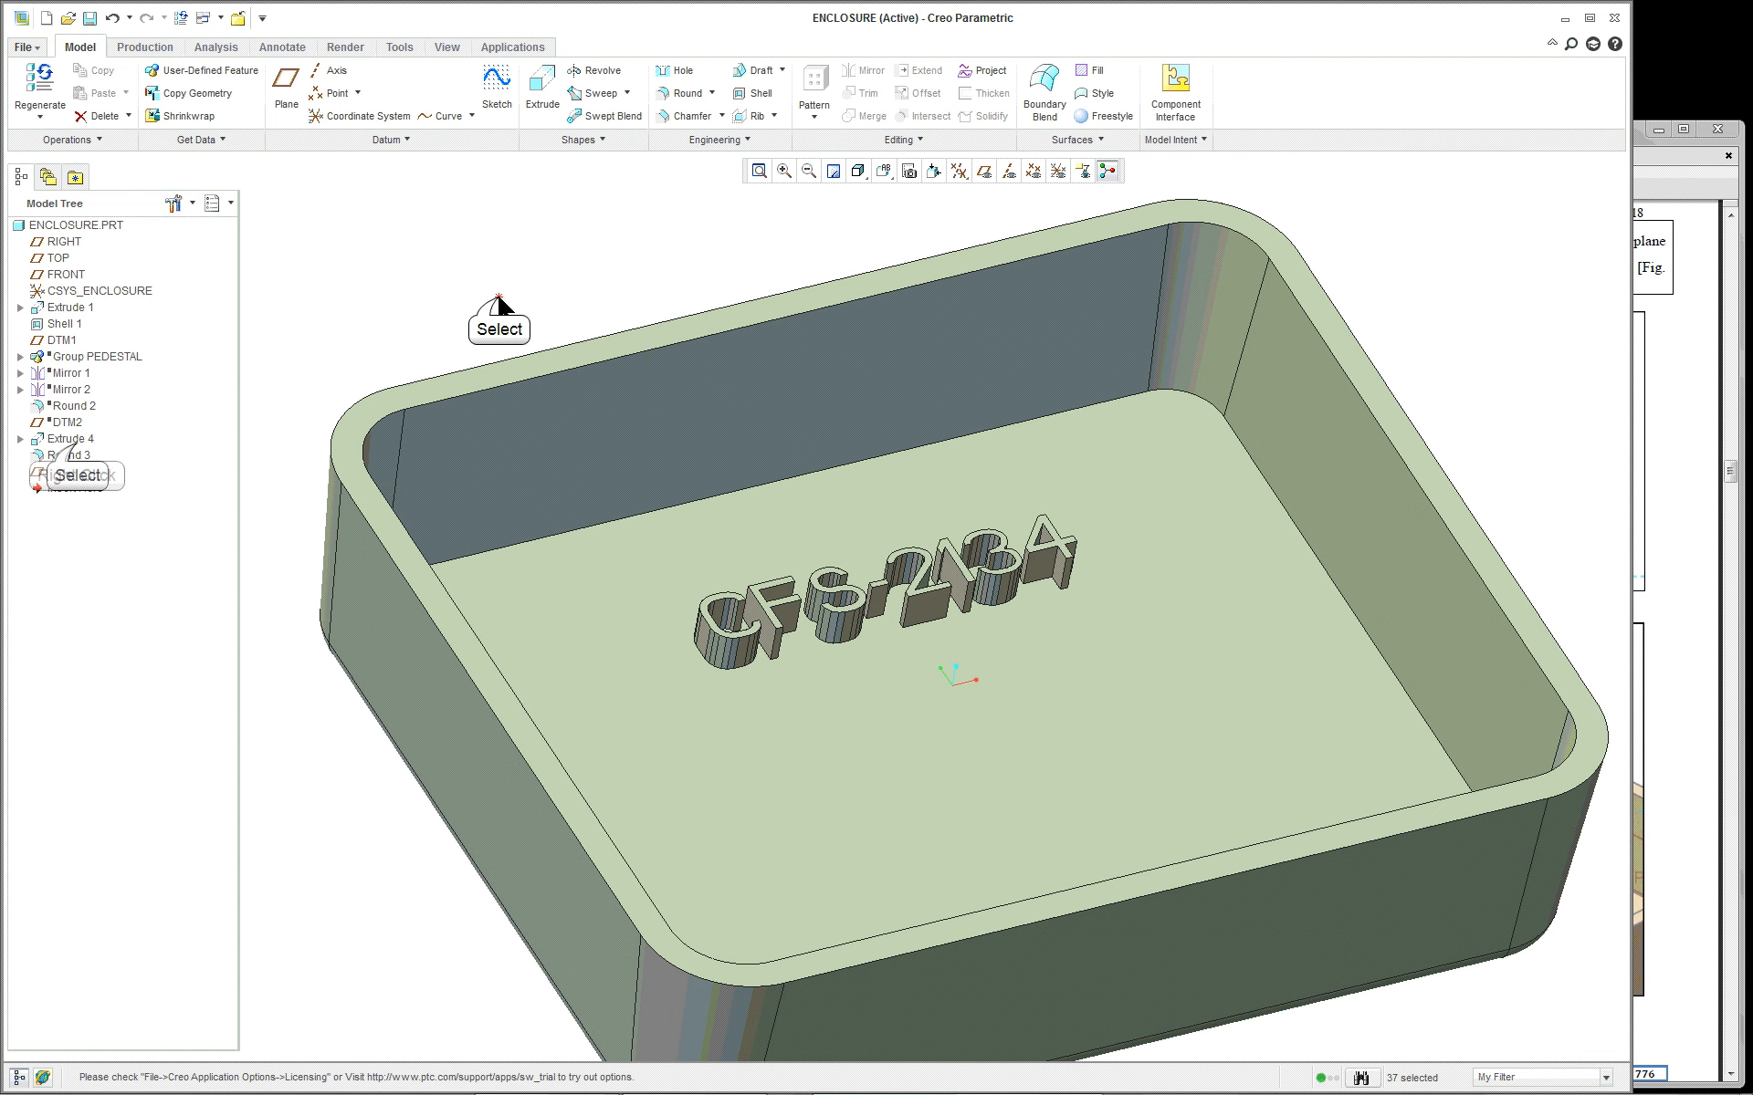
right_click(71, 440)
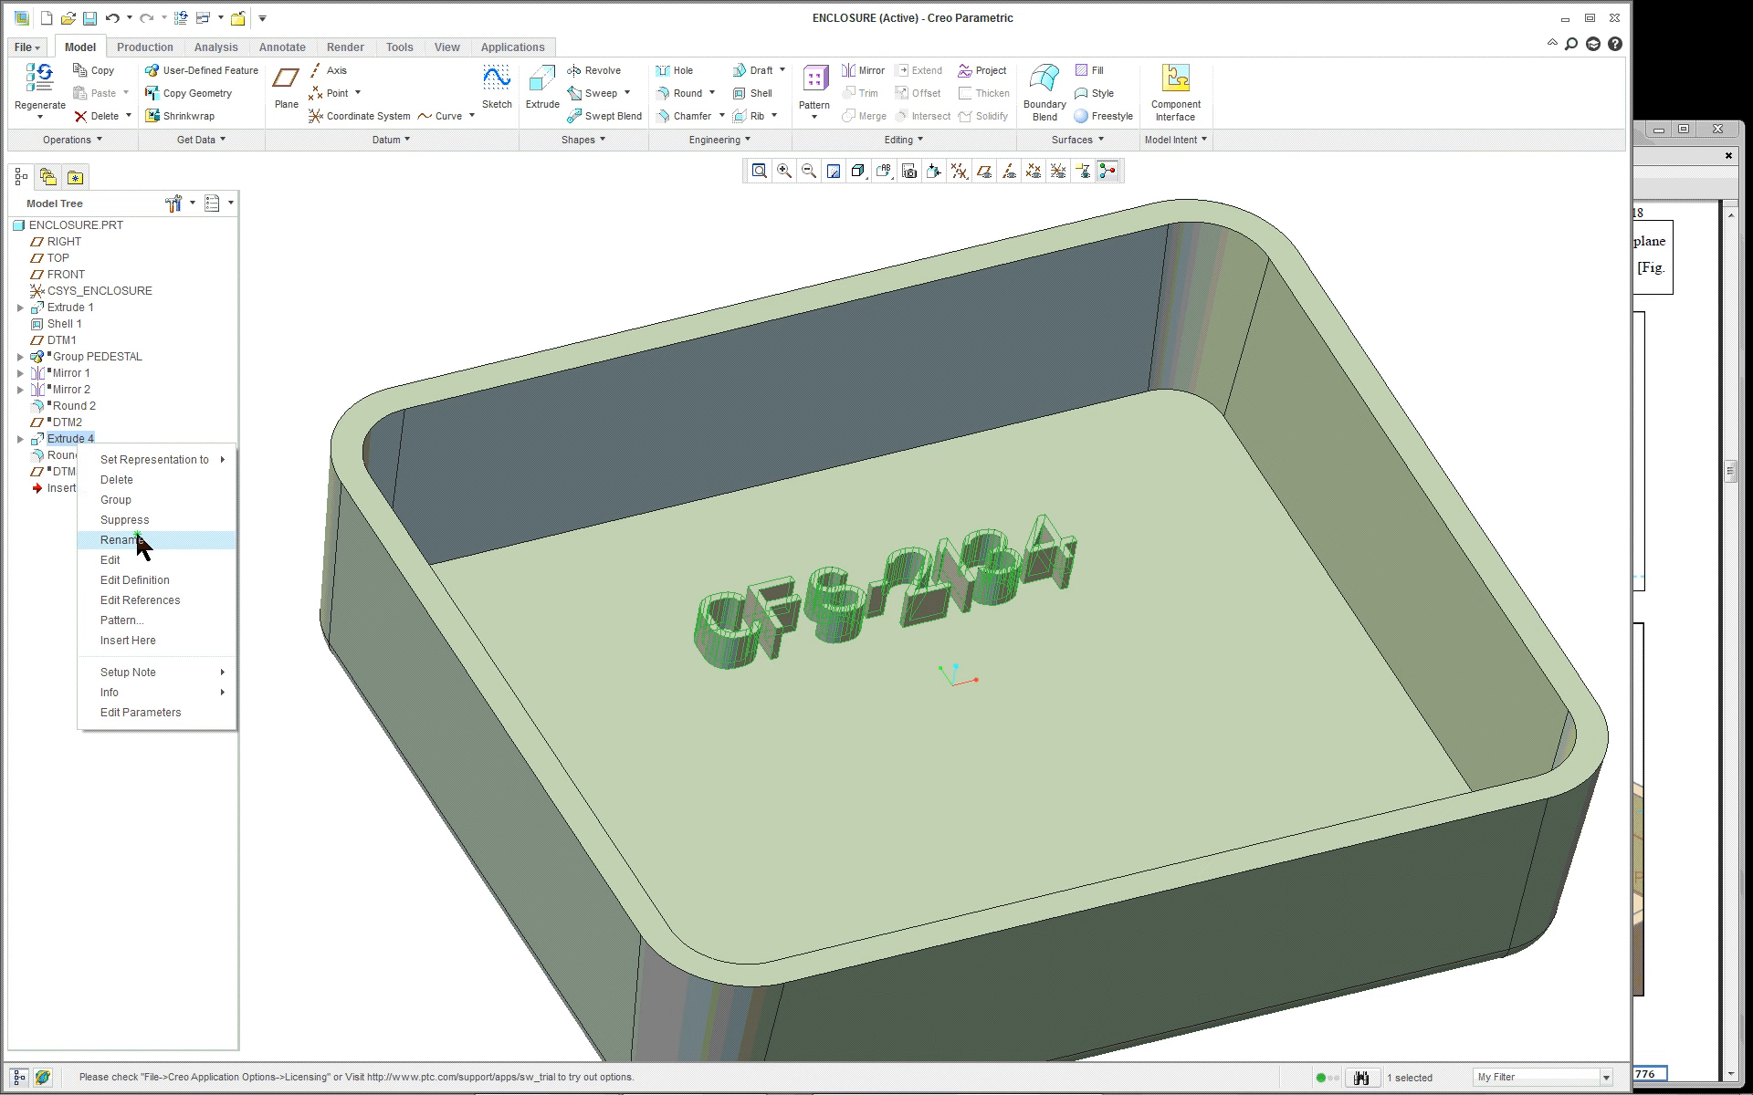
click(137, 580)
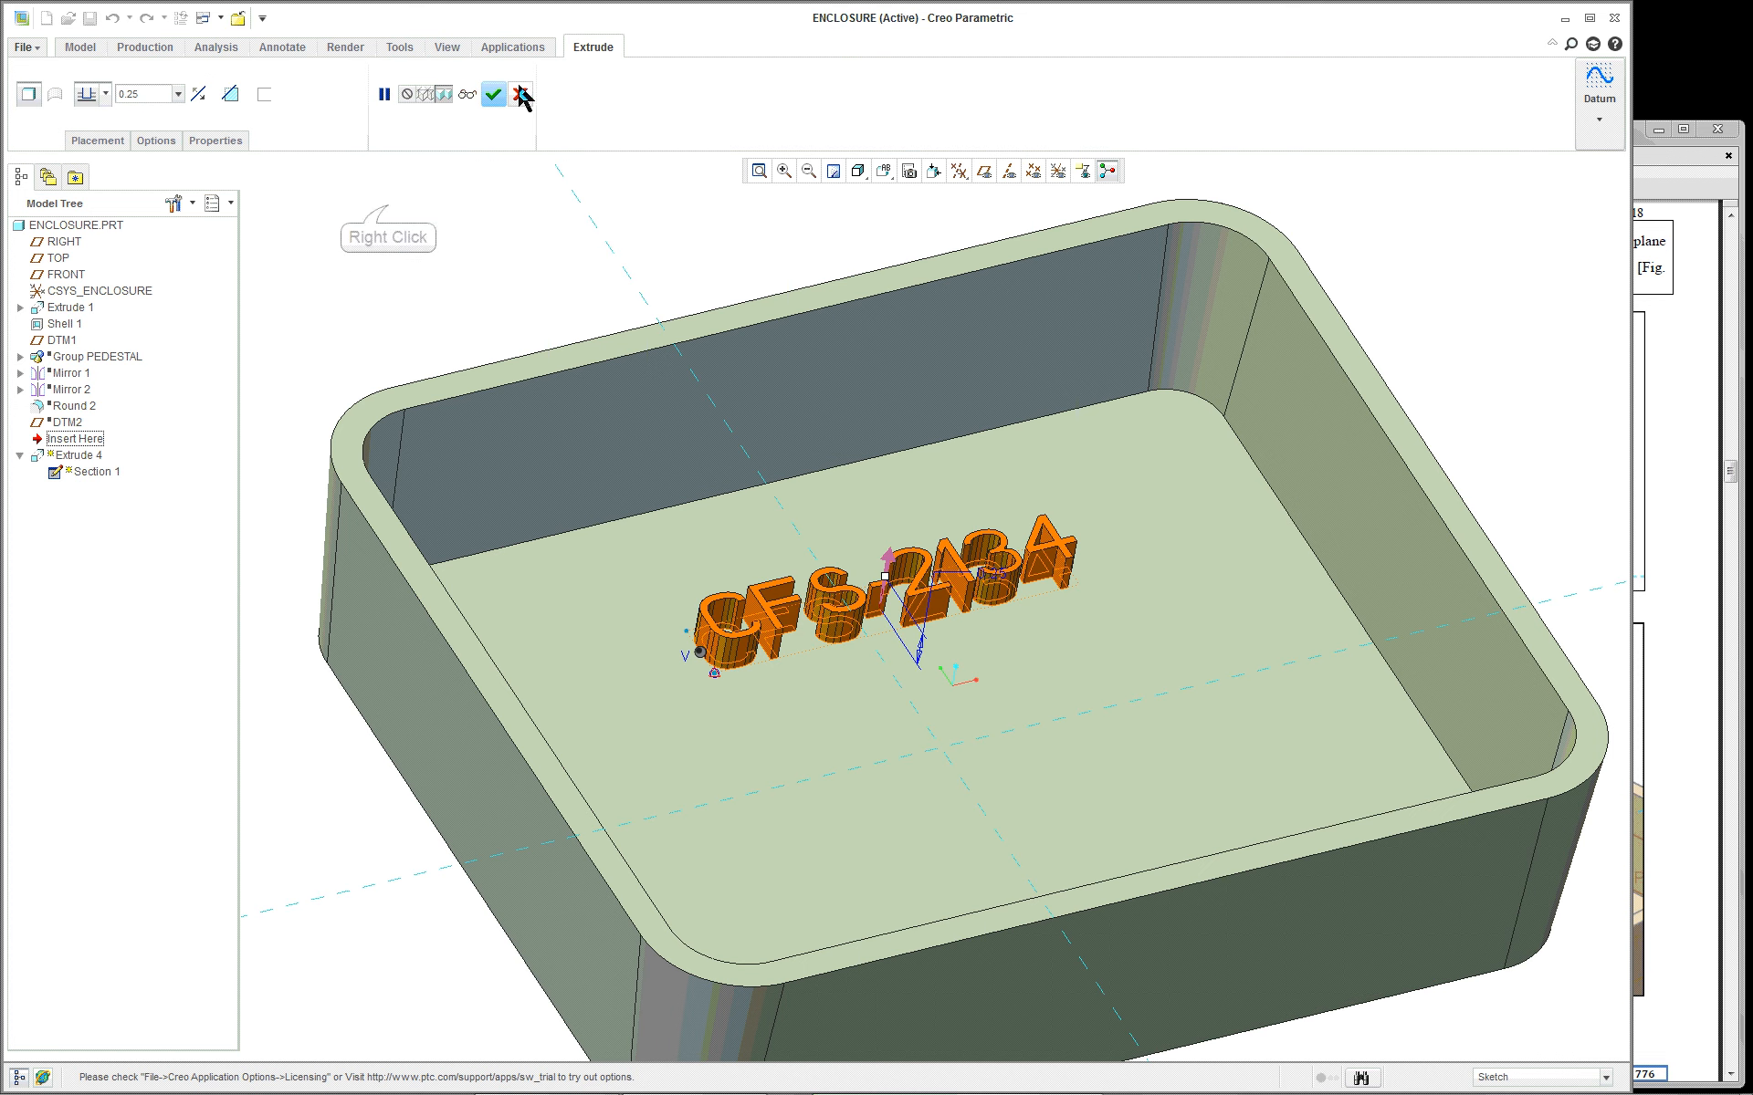
right_click(389, 211)
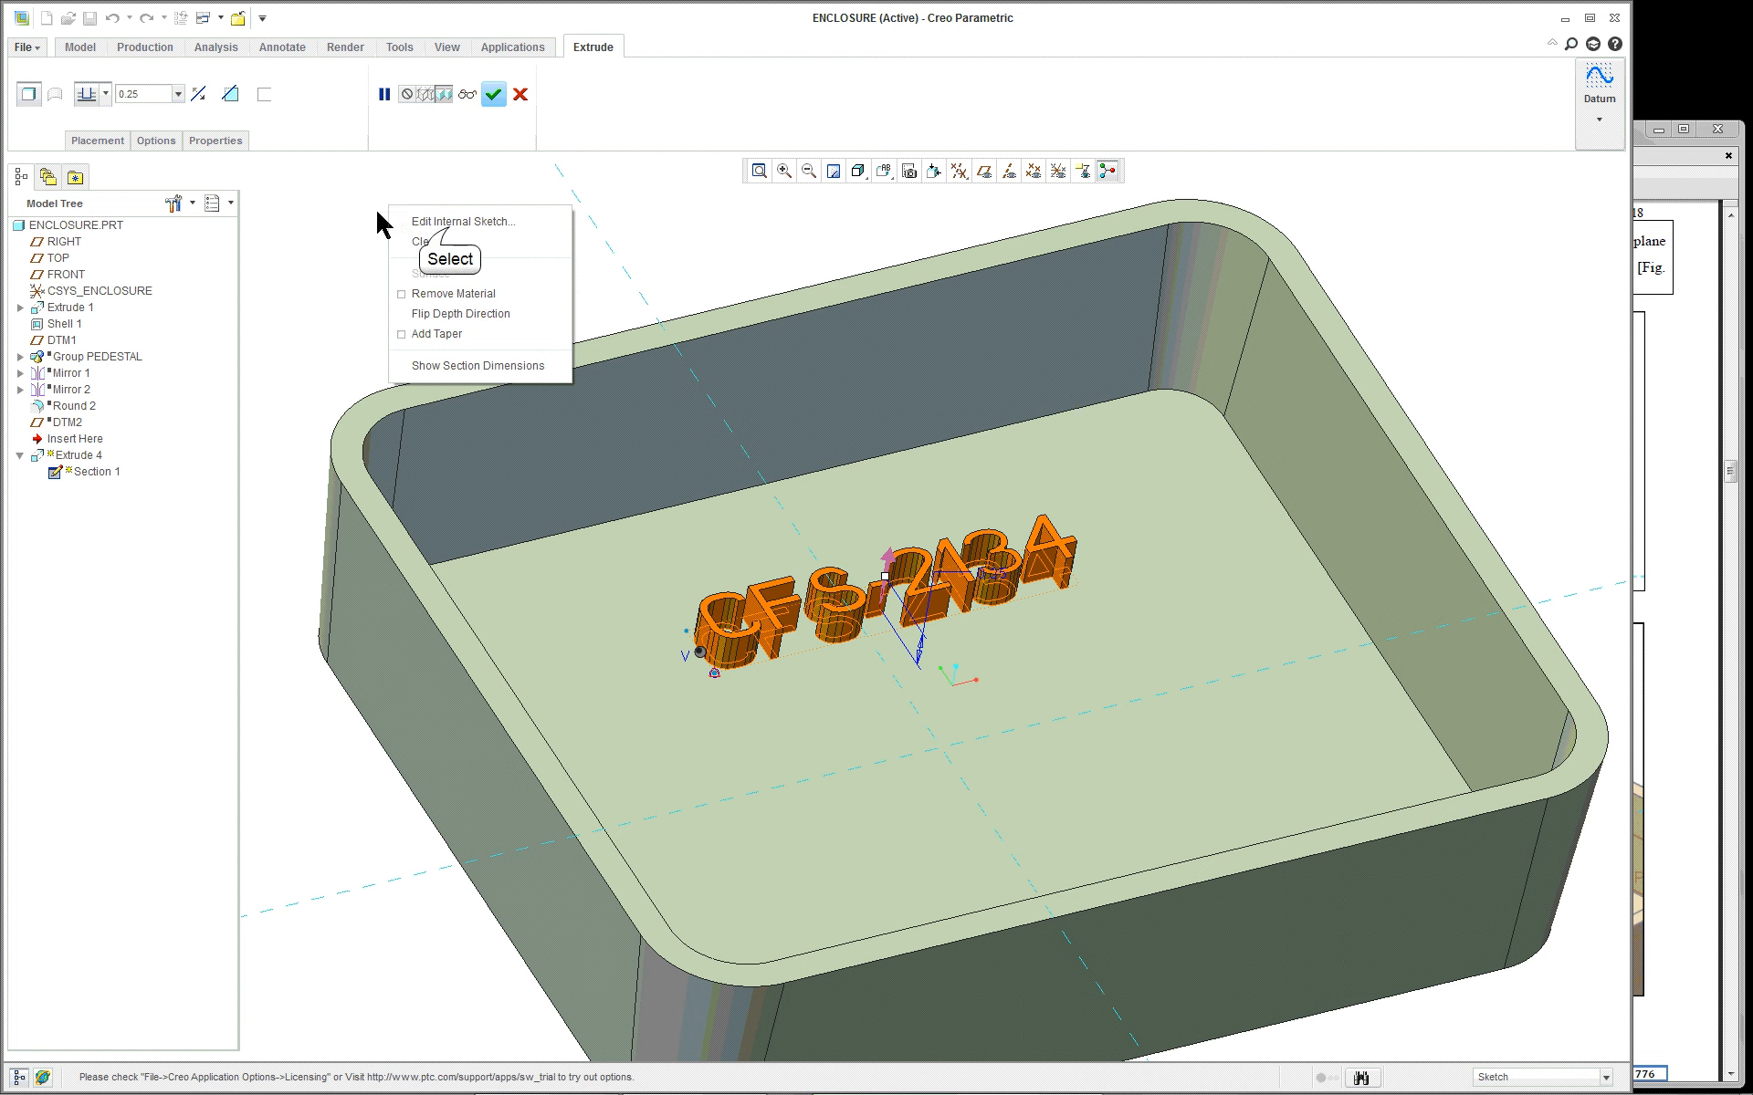
click(448, 228)
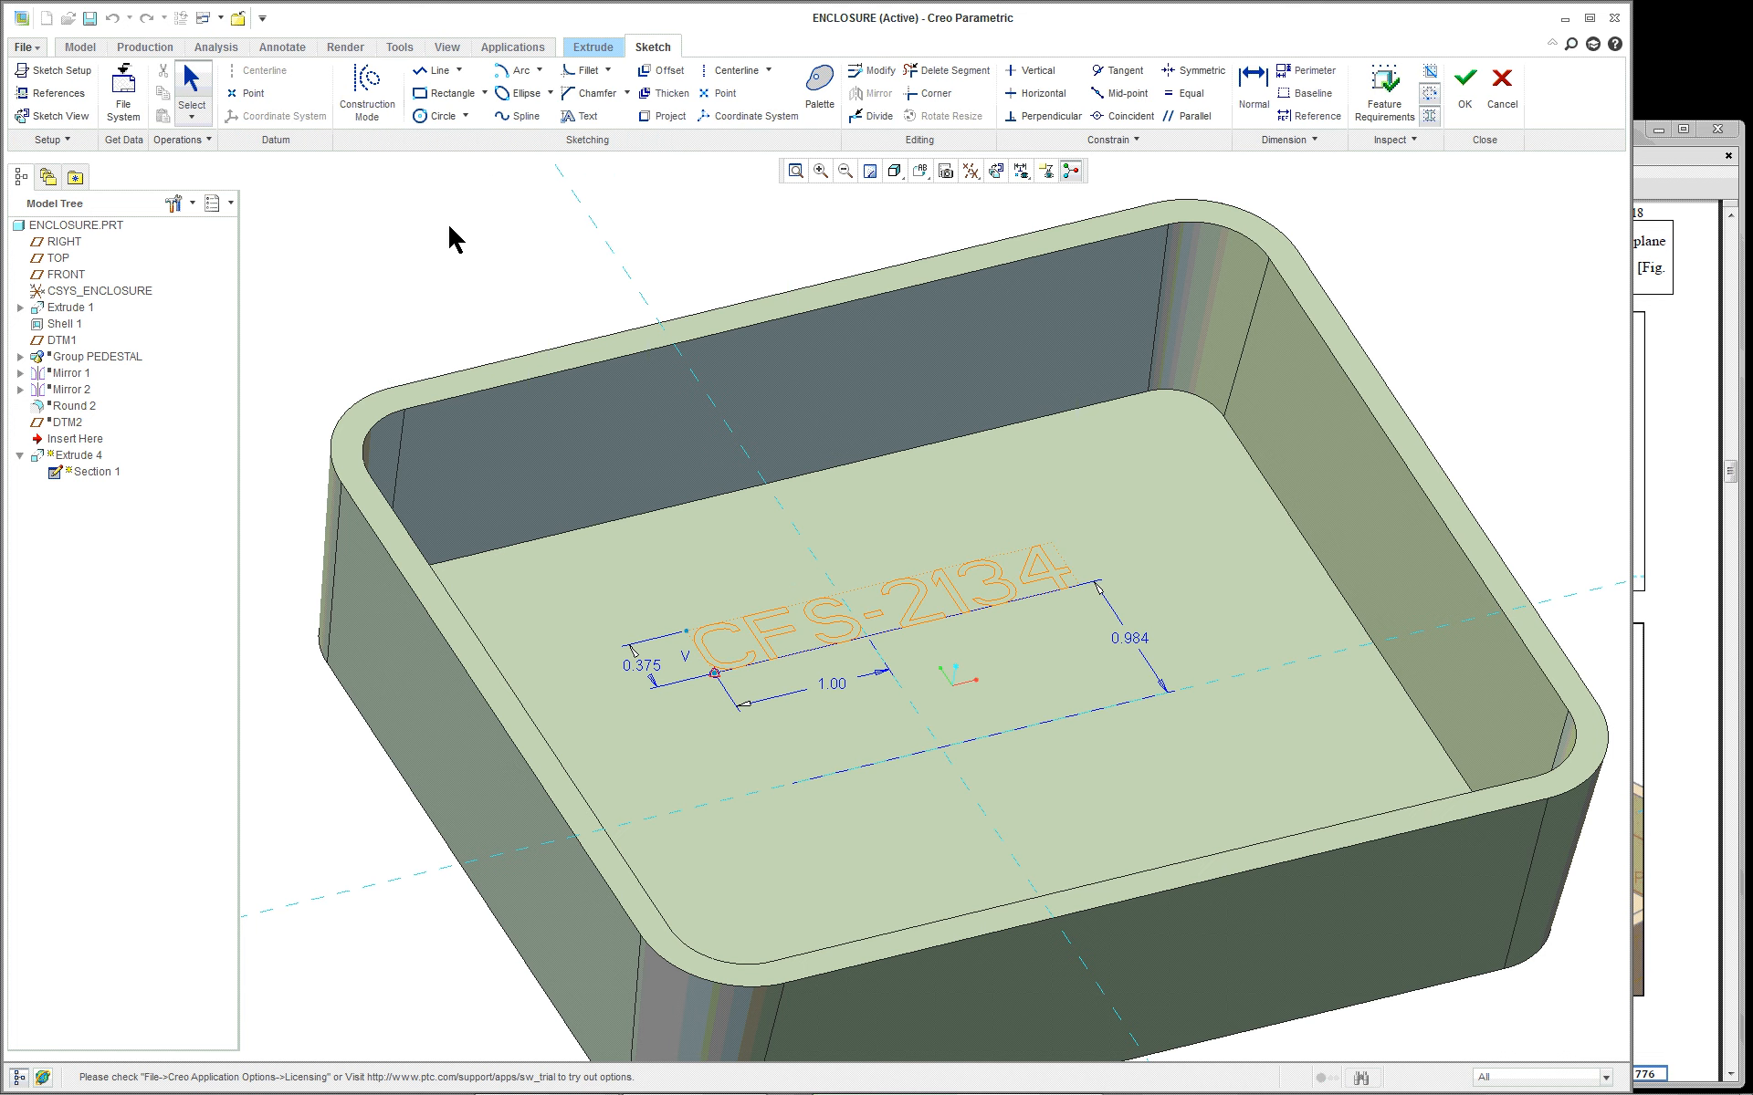
Add the sketch text CREO on the horizontal reference, about 0.44 high and about 1.78 from the vertical reference
click(584, 116)
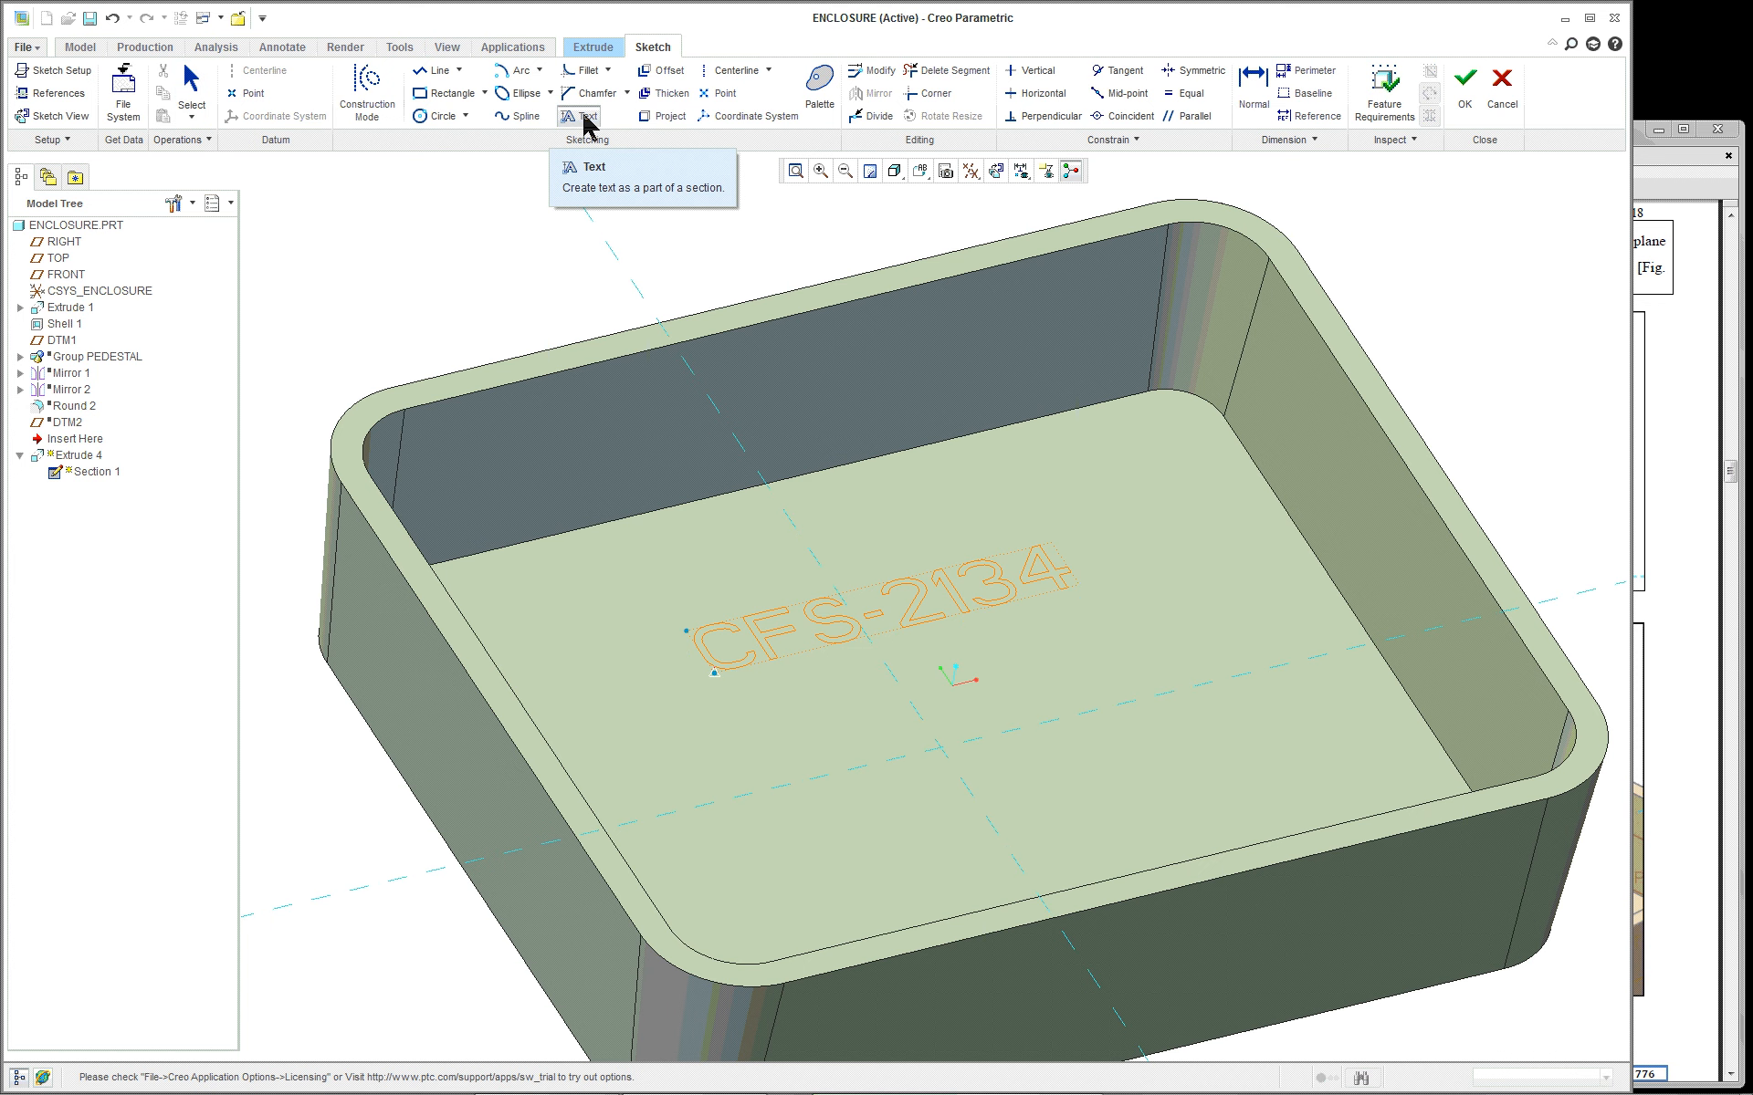
click(1210, 681)
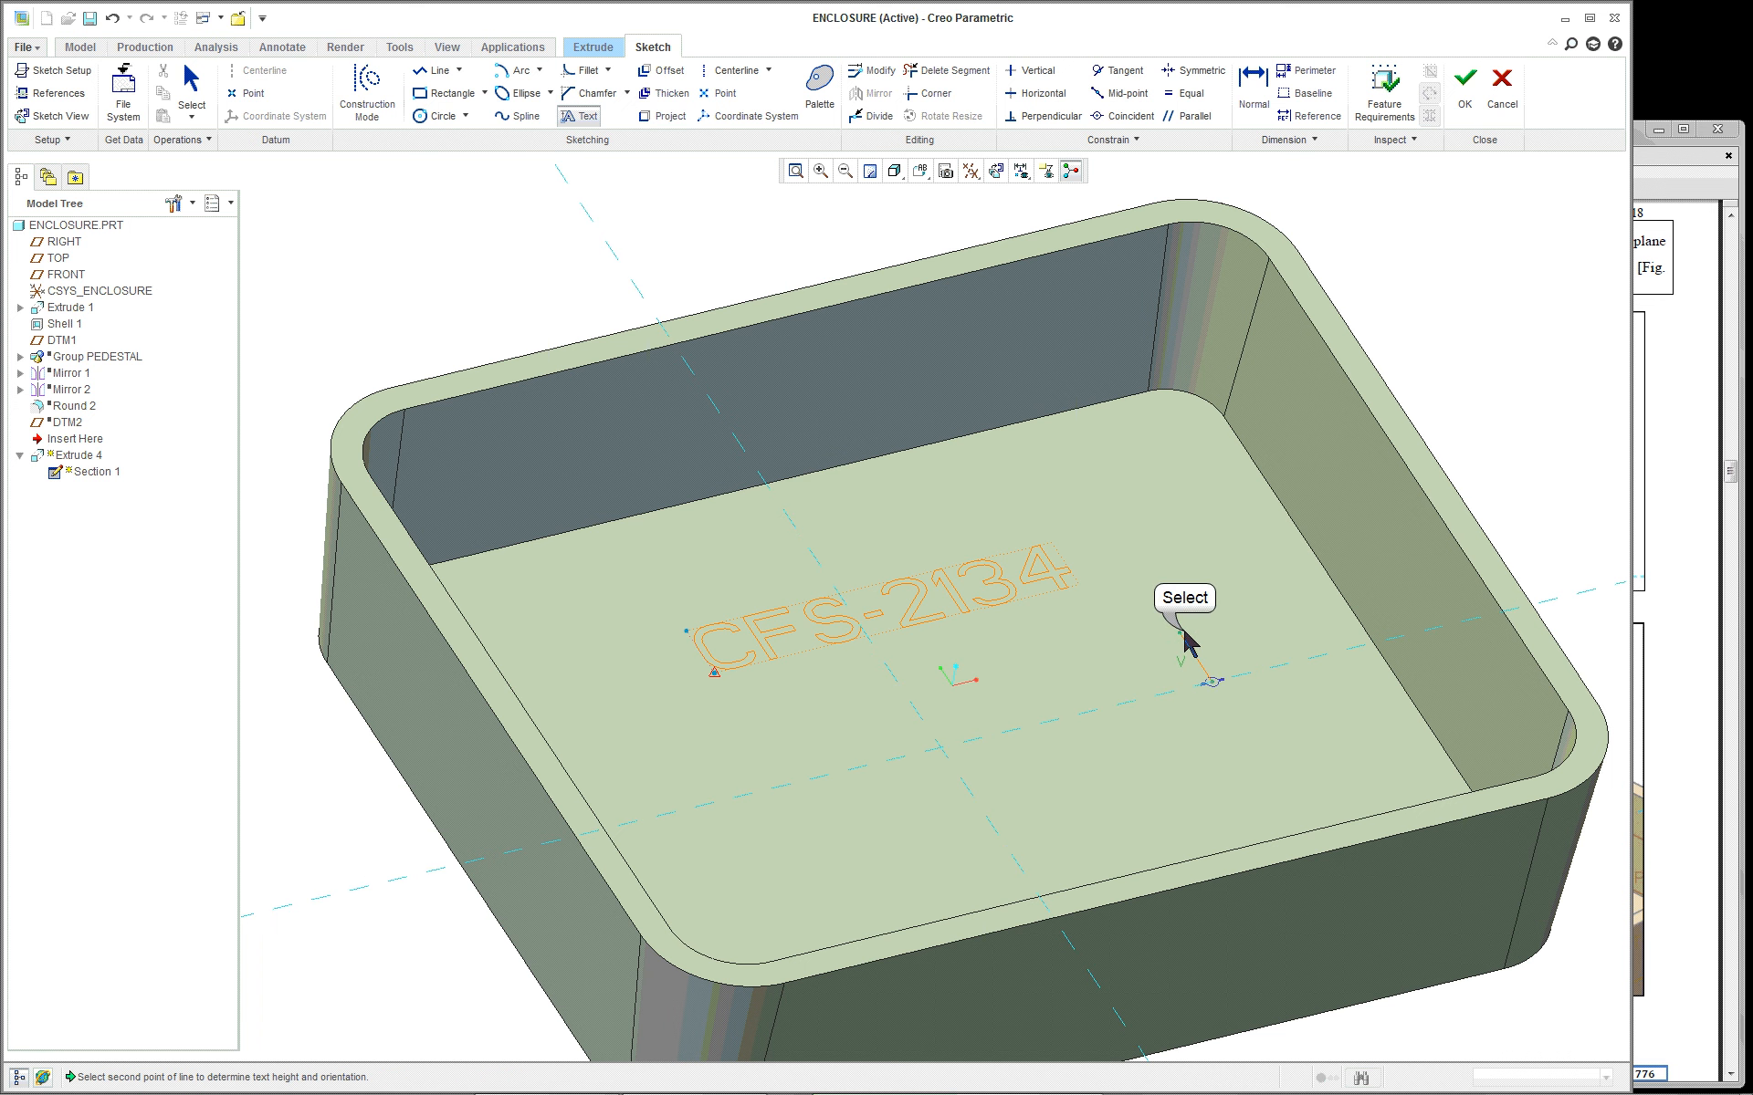
middle_click(1184, 631)
click(1184, 631)
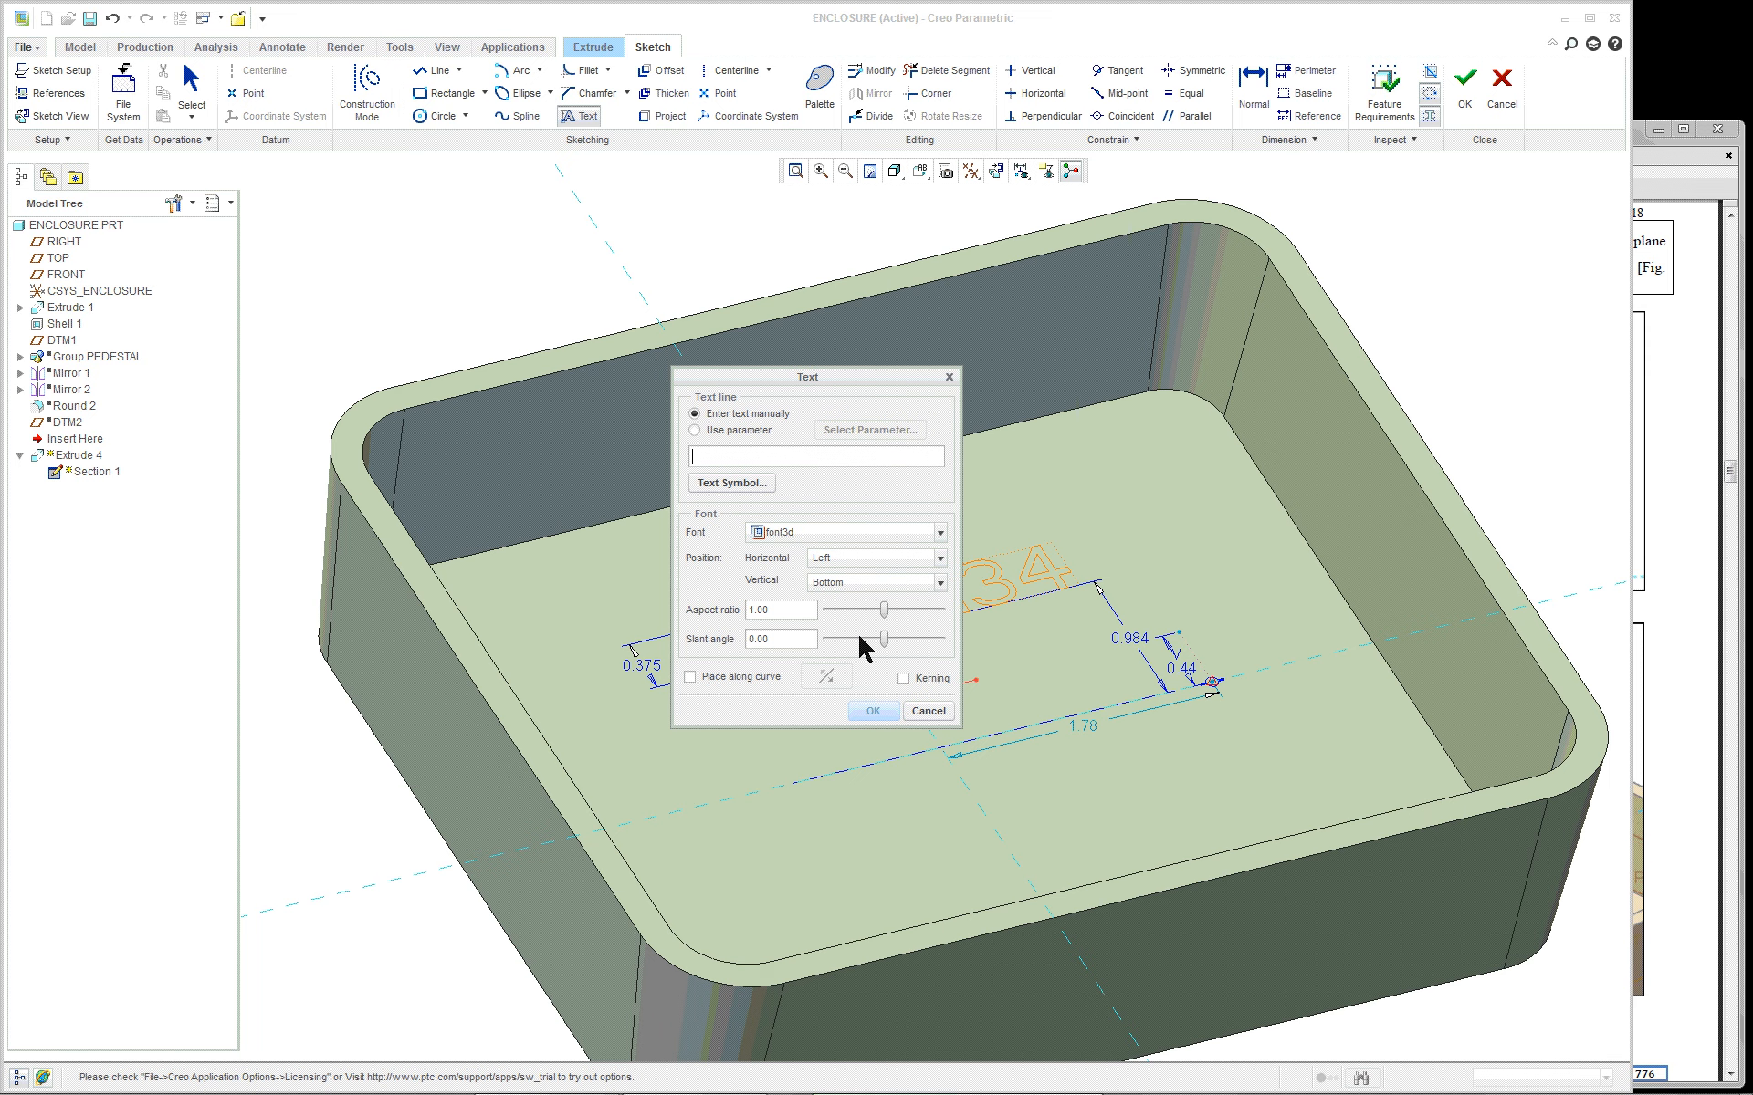
scroll(1236, 657, up, 1)
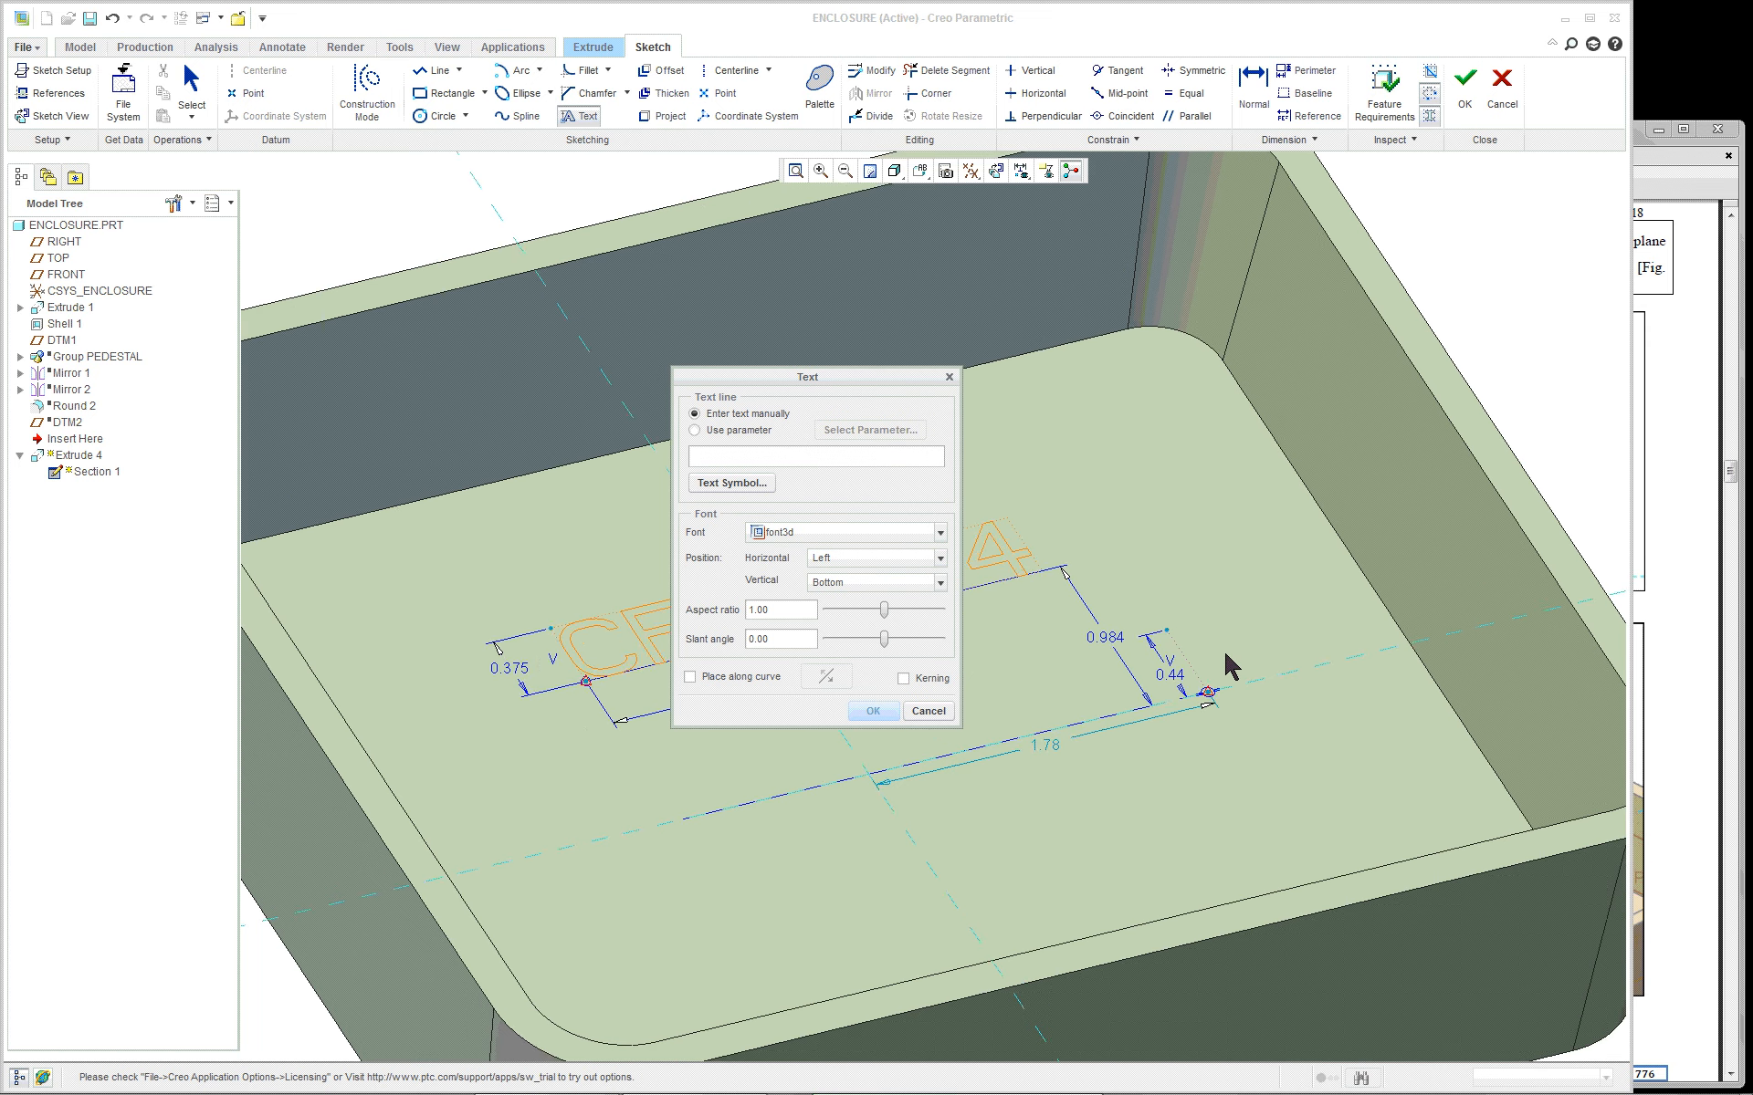
scroll(1228, 666, up, 1)
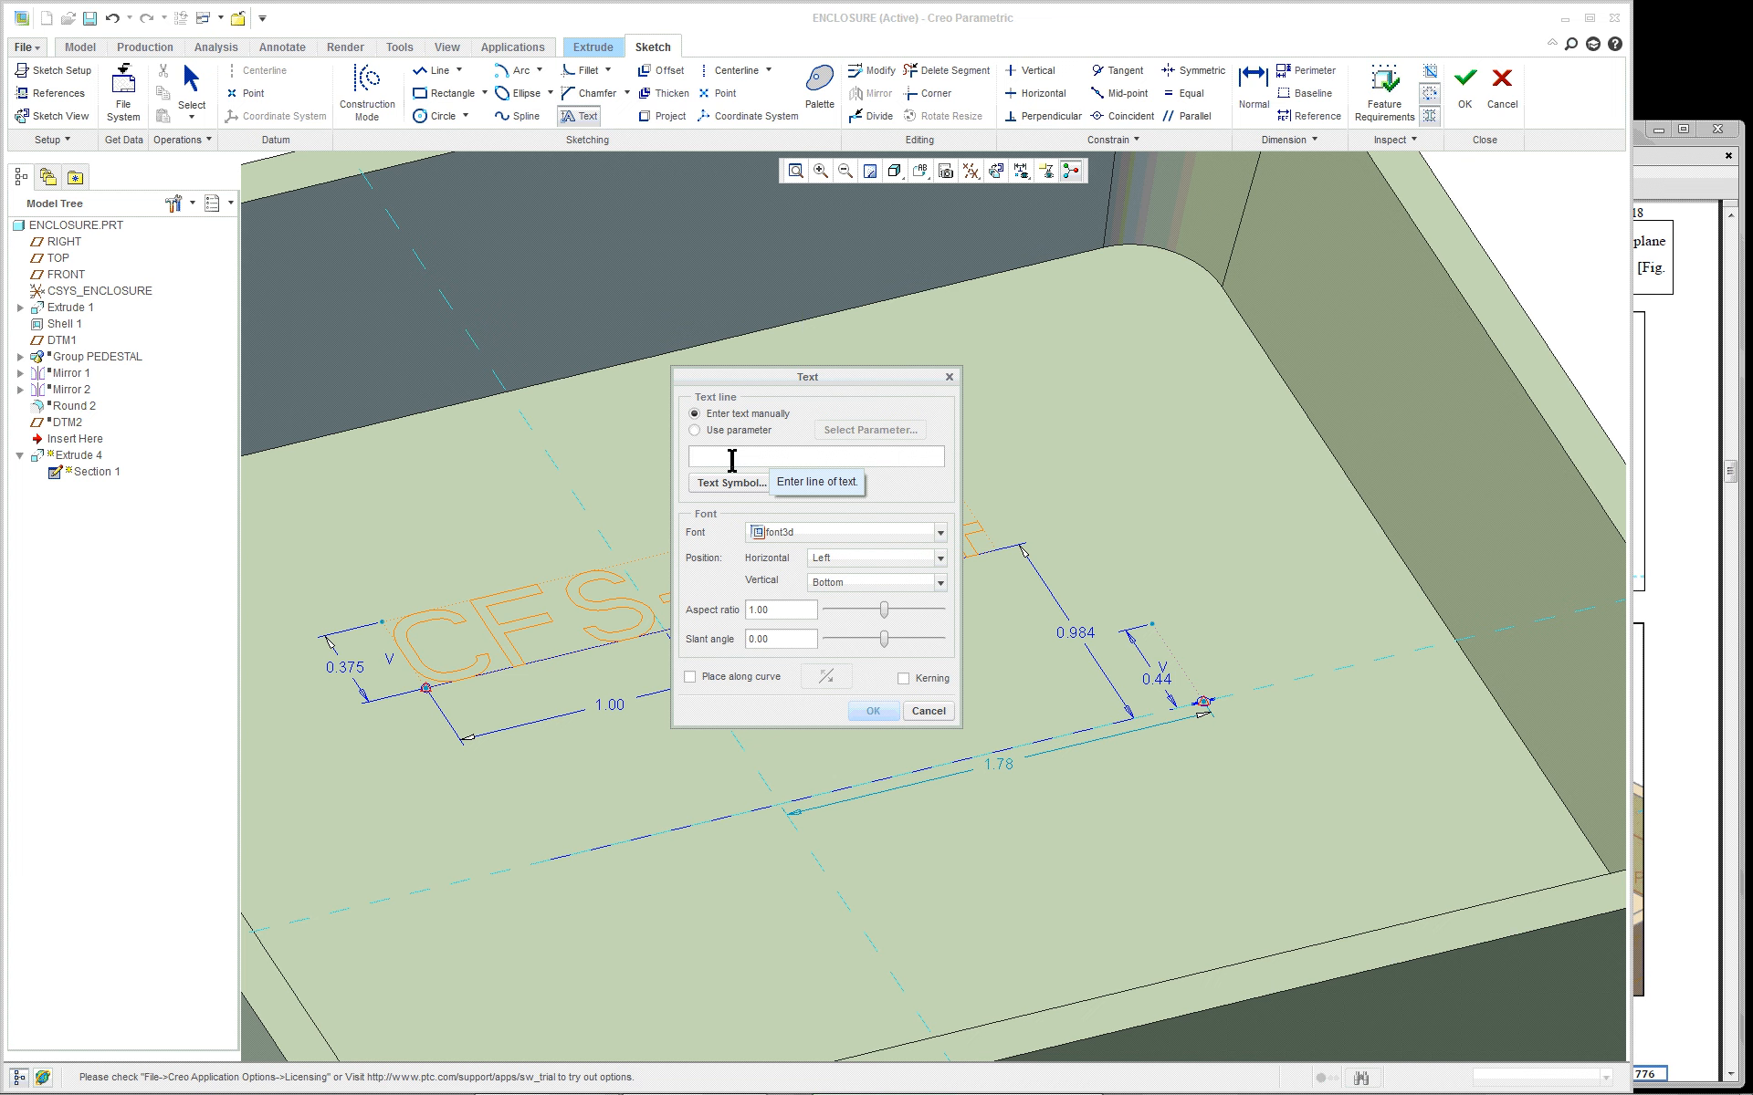
text(CREO)
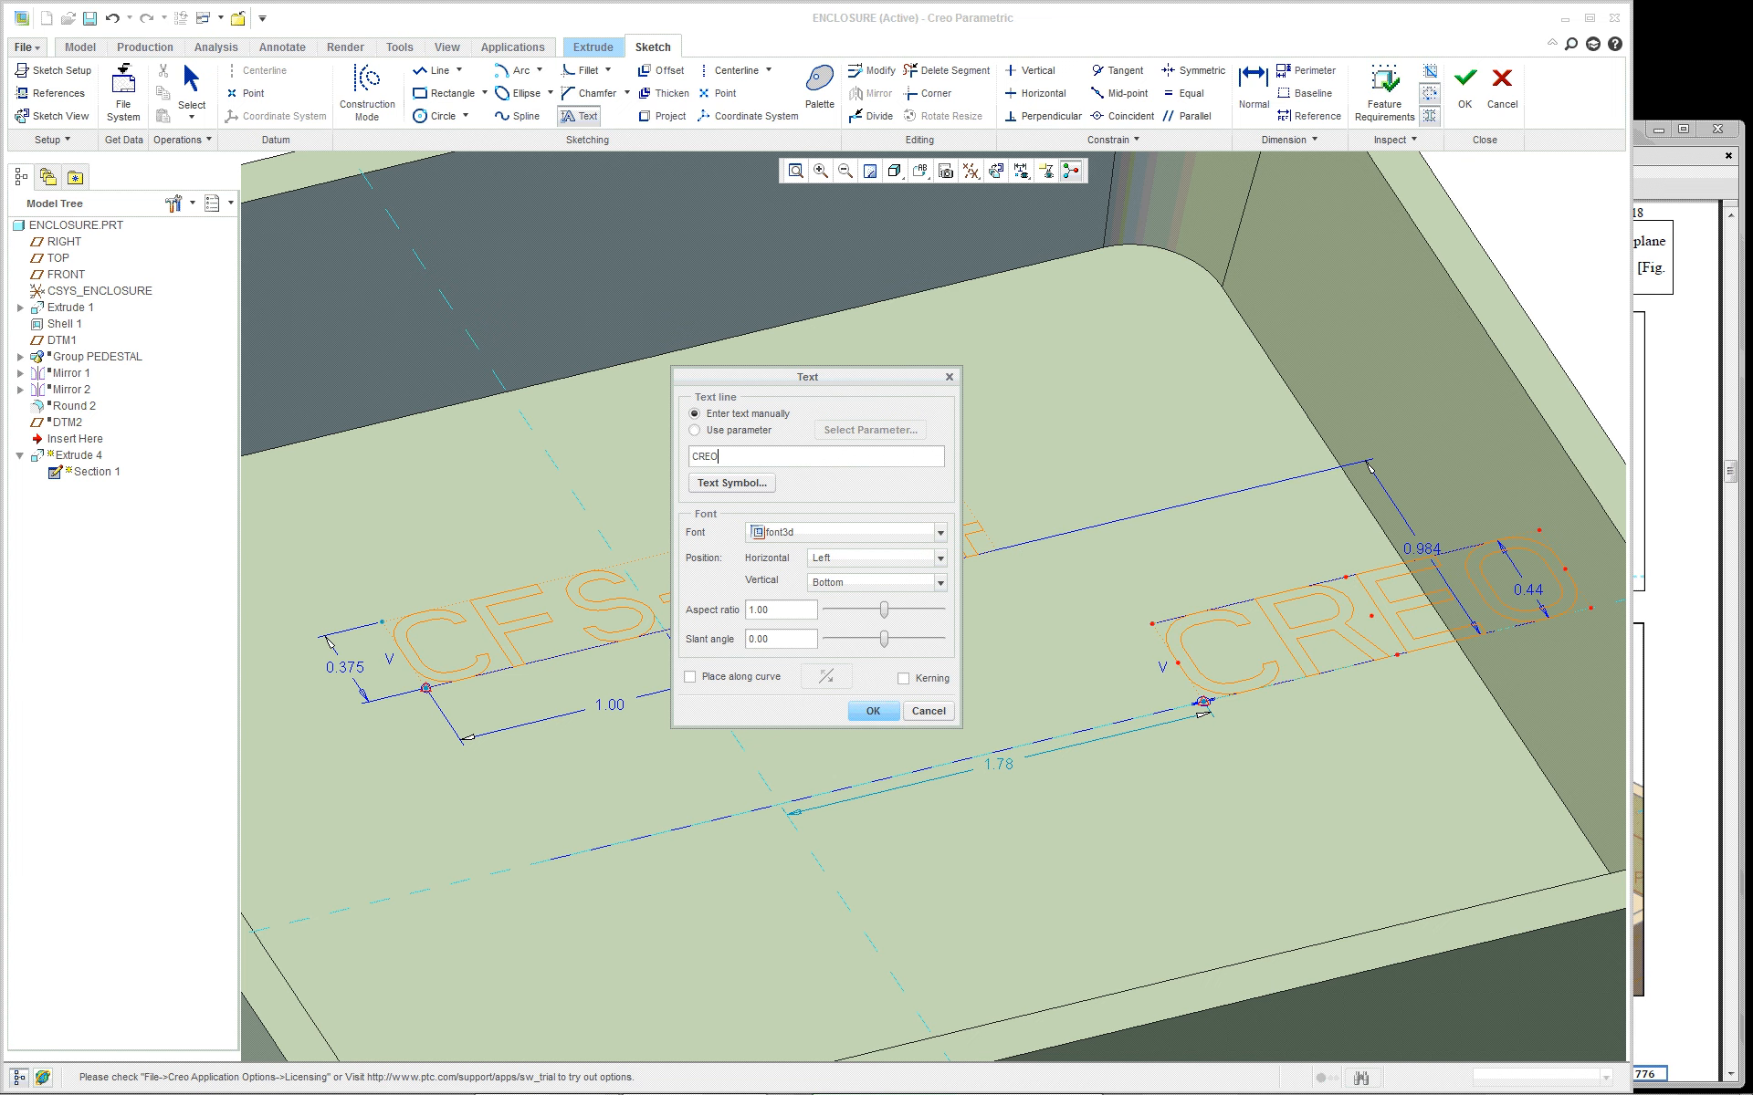
click(860, 556)
click(776, 576)
scroll(1169, 742, down, 2)
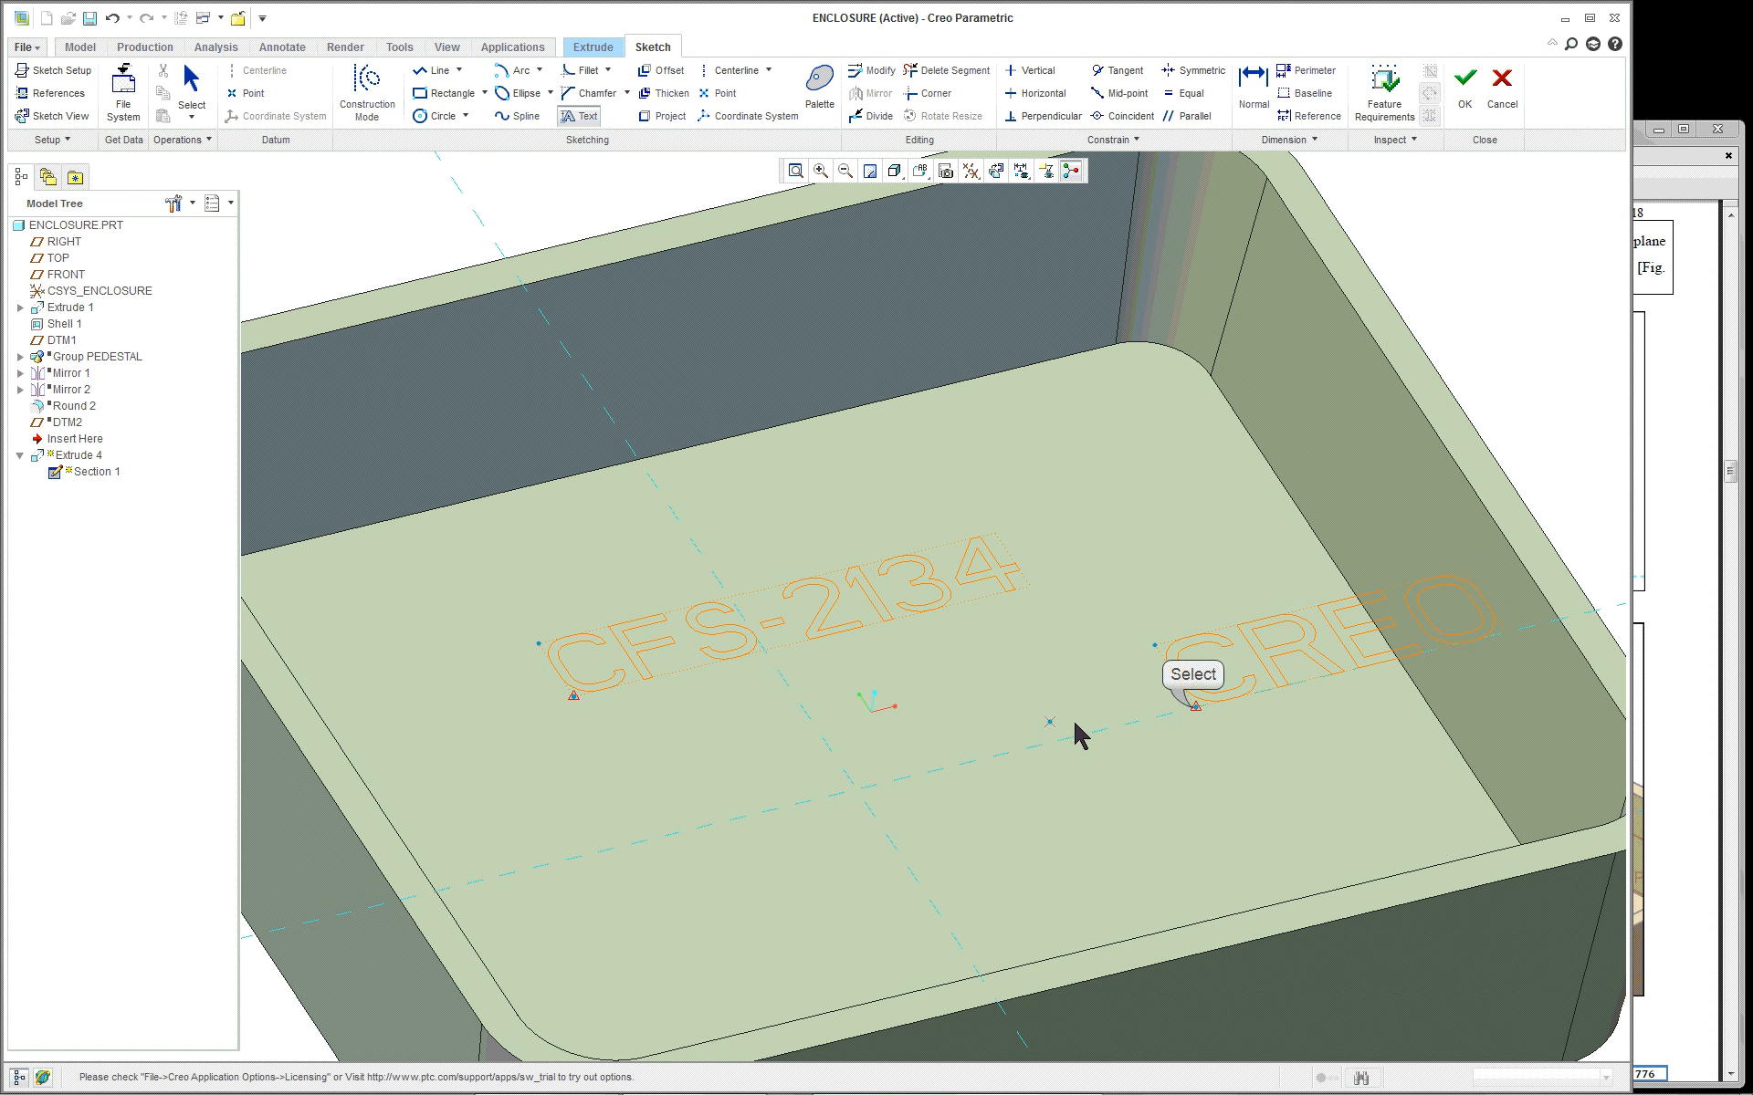
click(1195, 708)
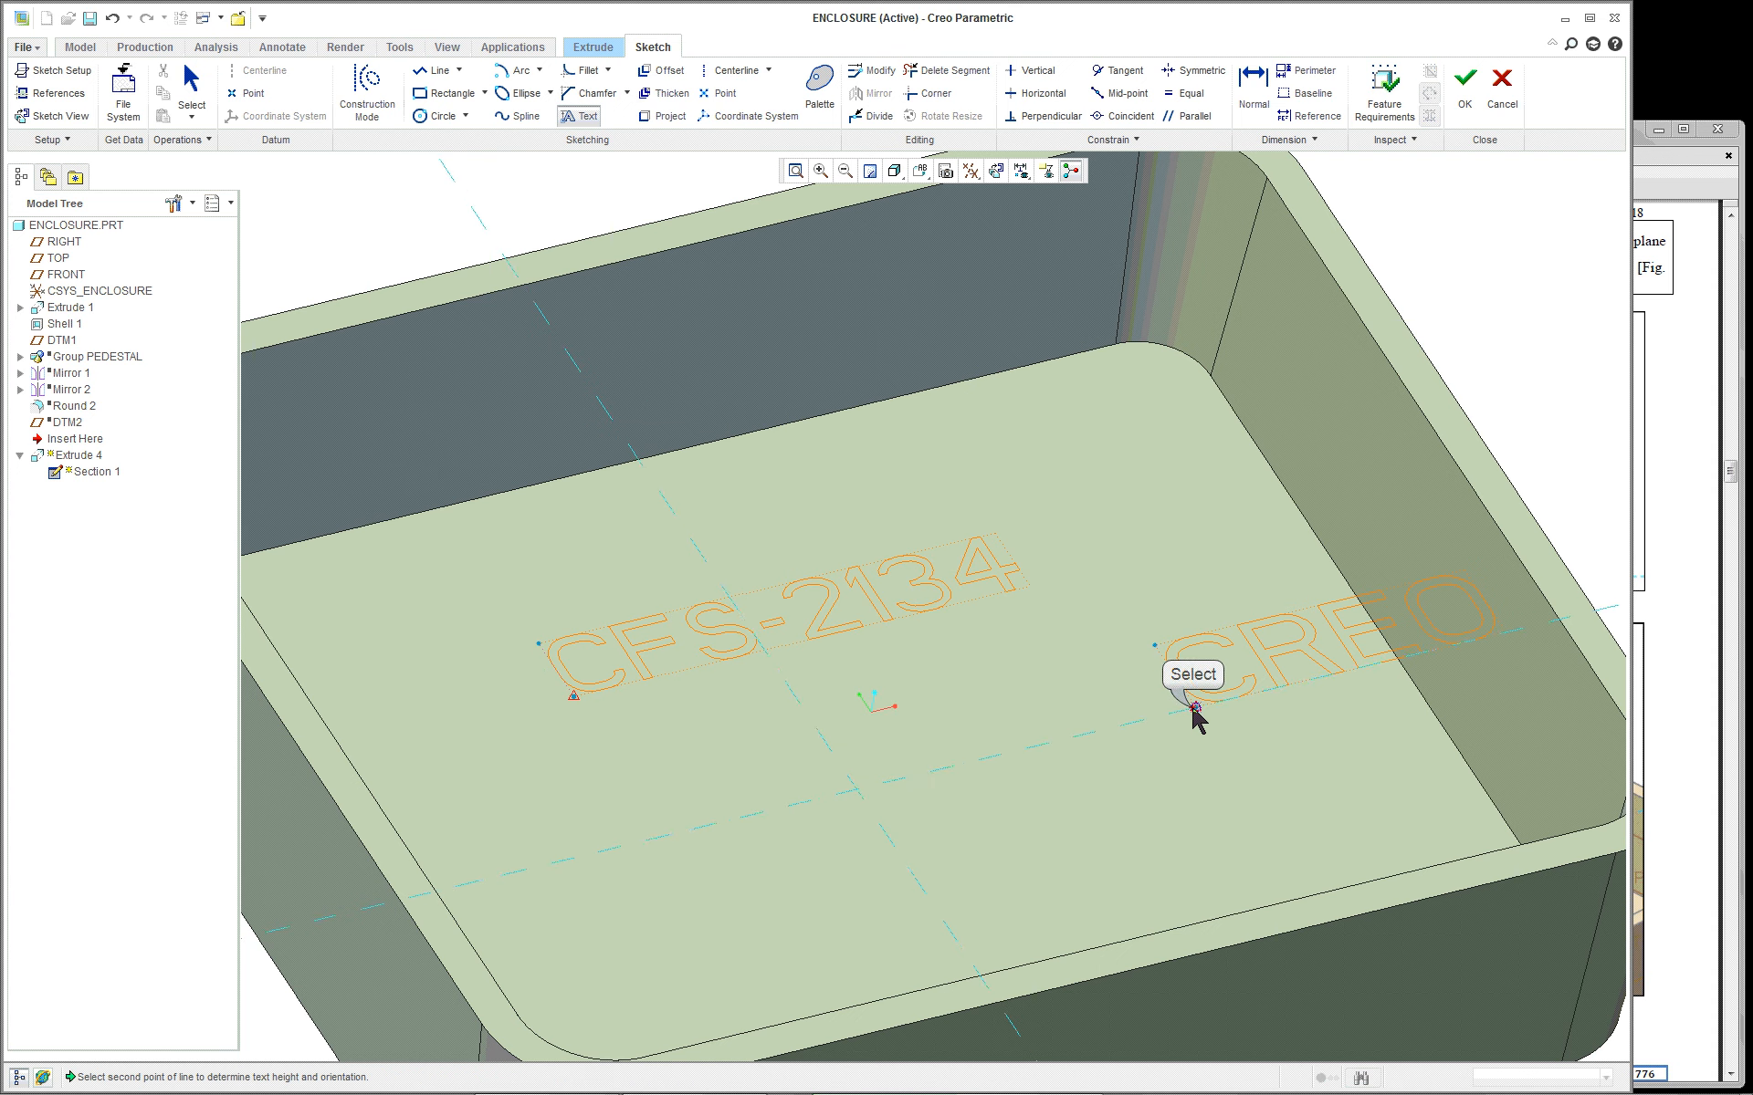
middle_click(1124, 746)
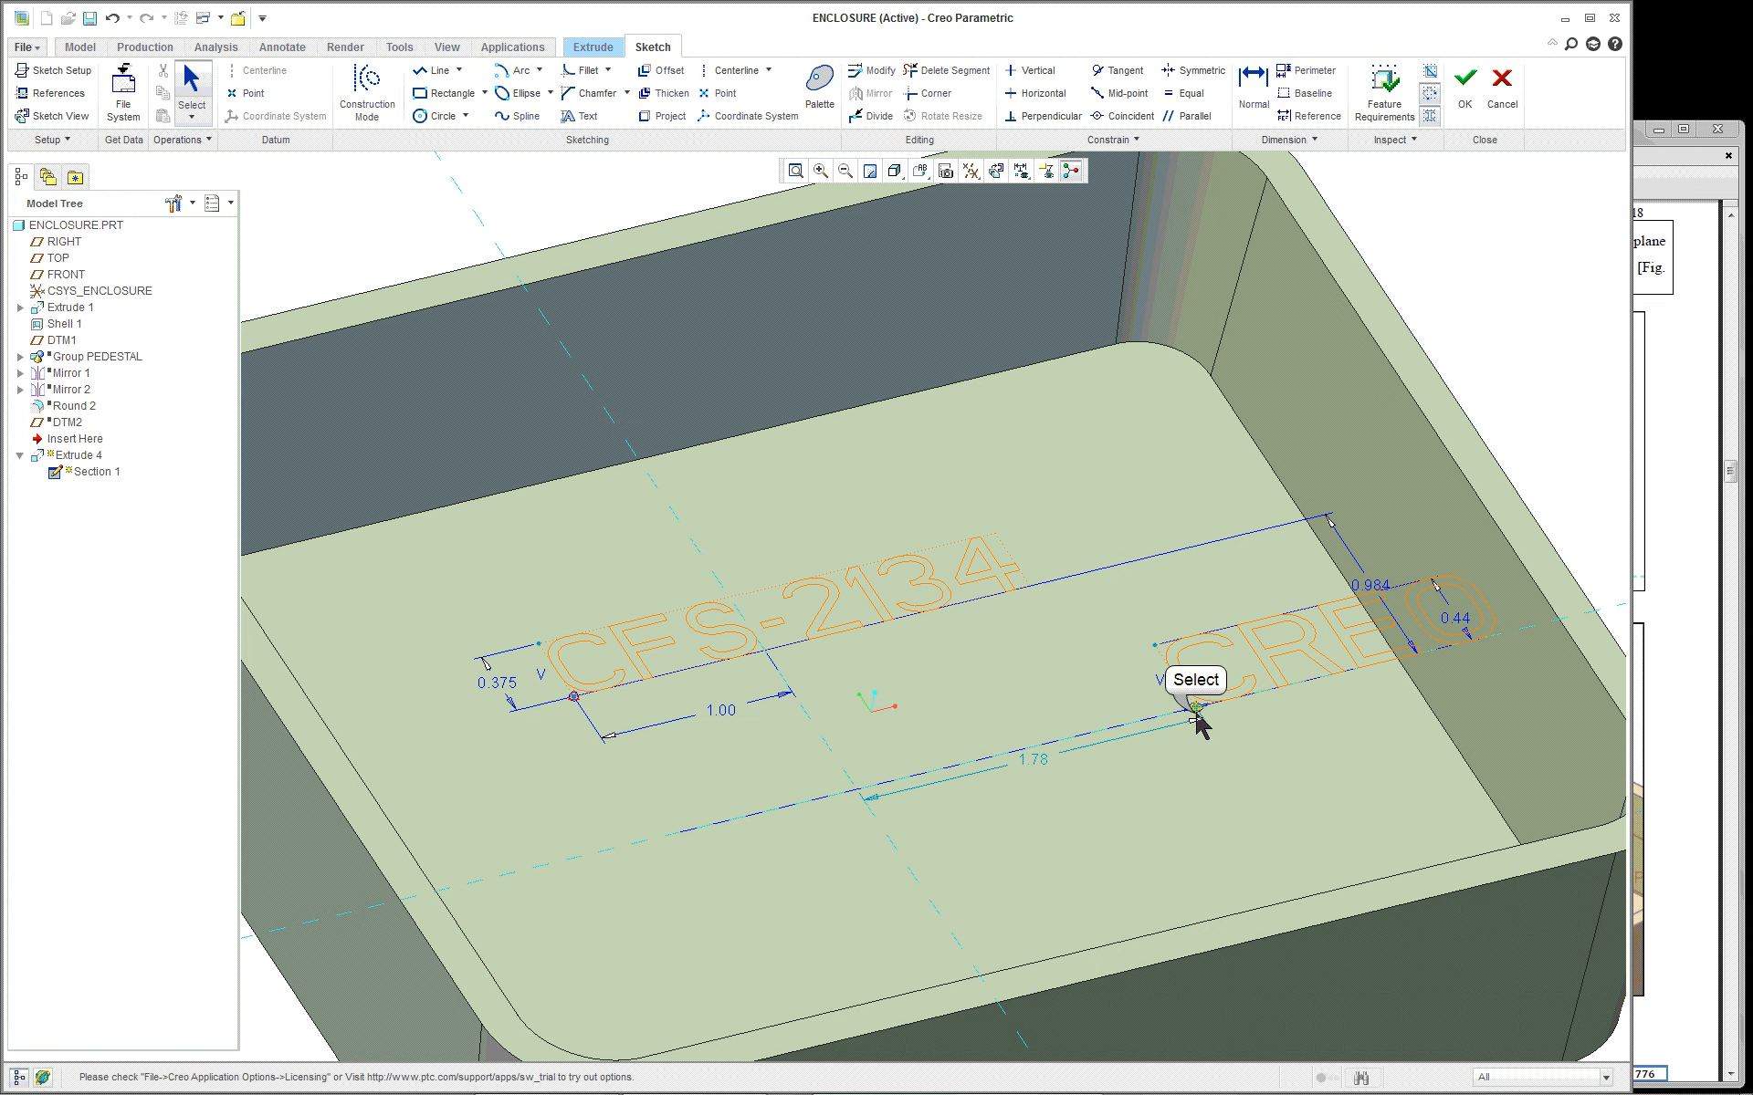
Move the CREO text along the horizontal reference to about 0.63 from the vertical reference and enlarge its height to about 0.52
drag(1196, 714, 1000, 762)
scroll(1306, 739, down, 3)
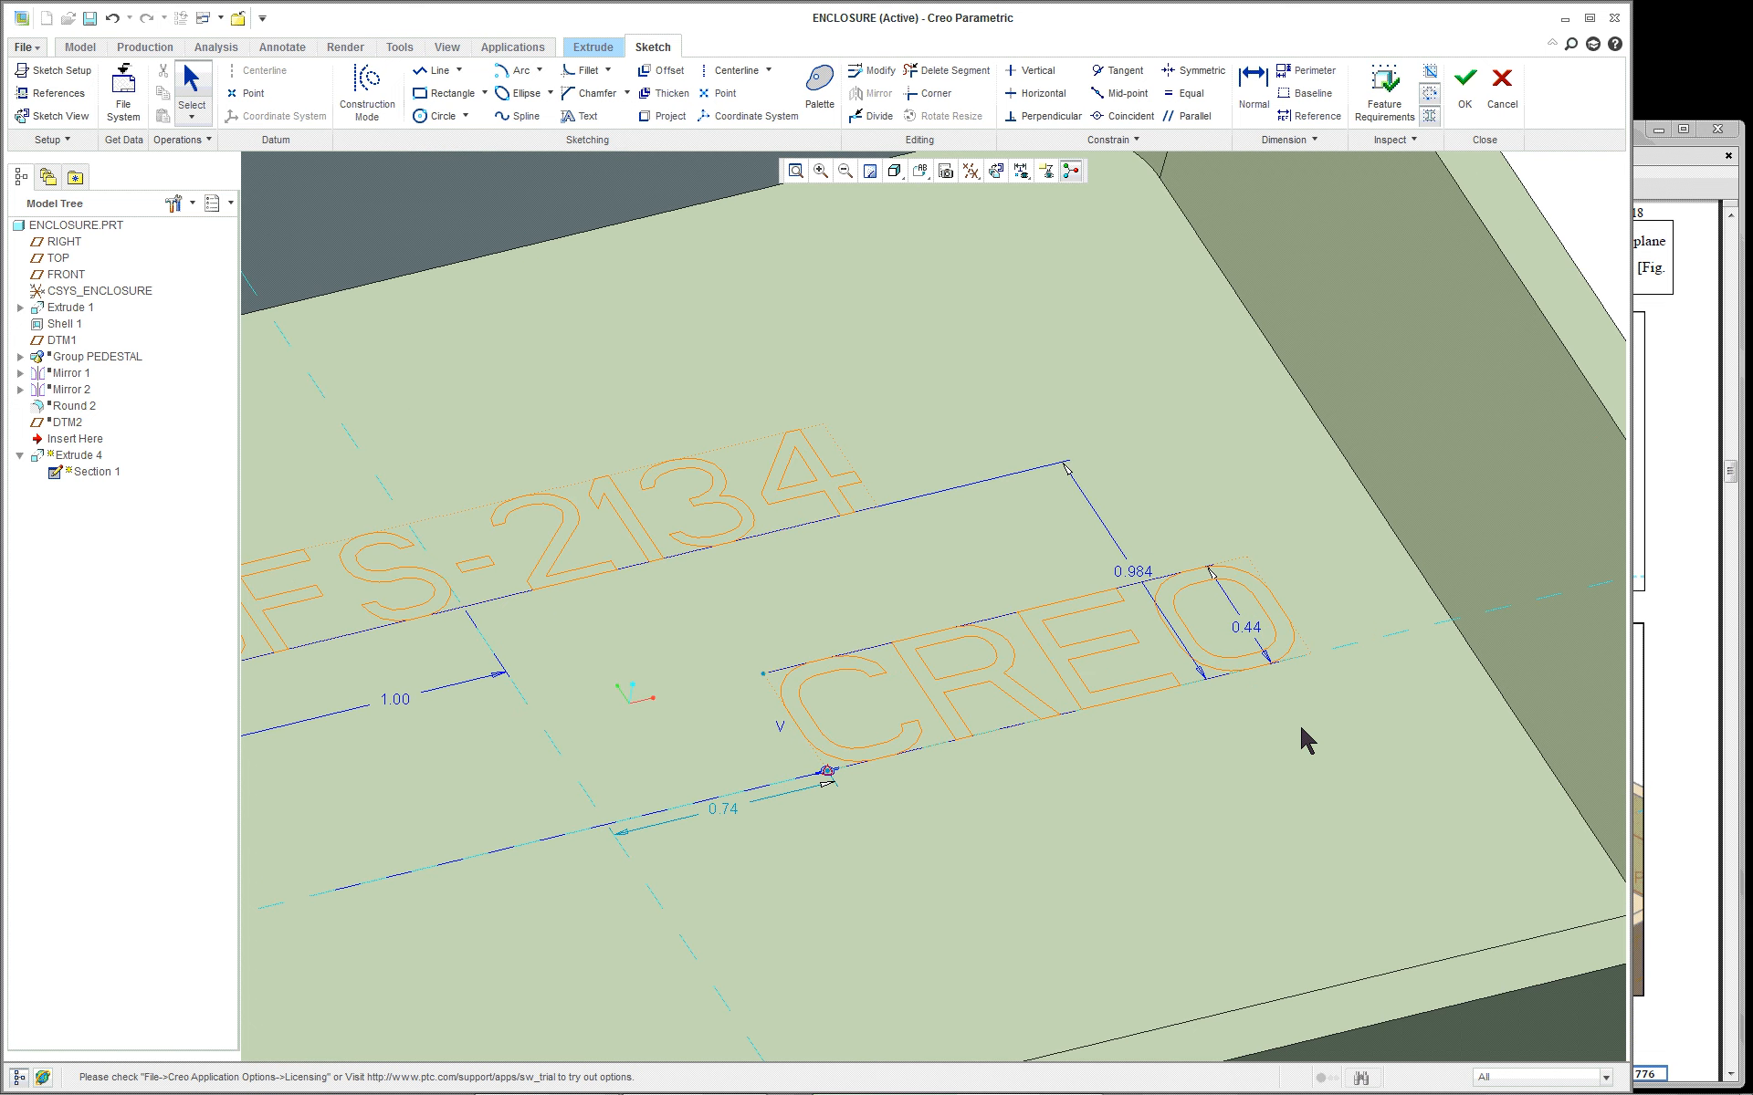
click(1201, 577)
click(1021, 875)
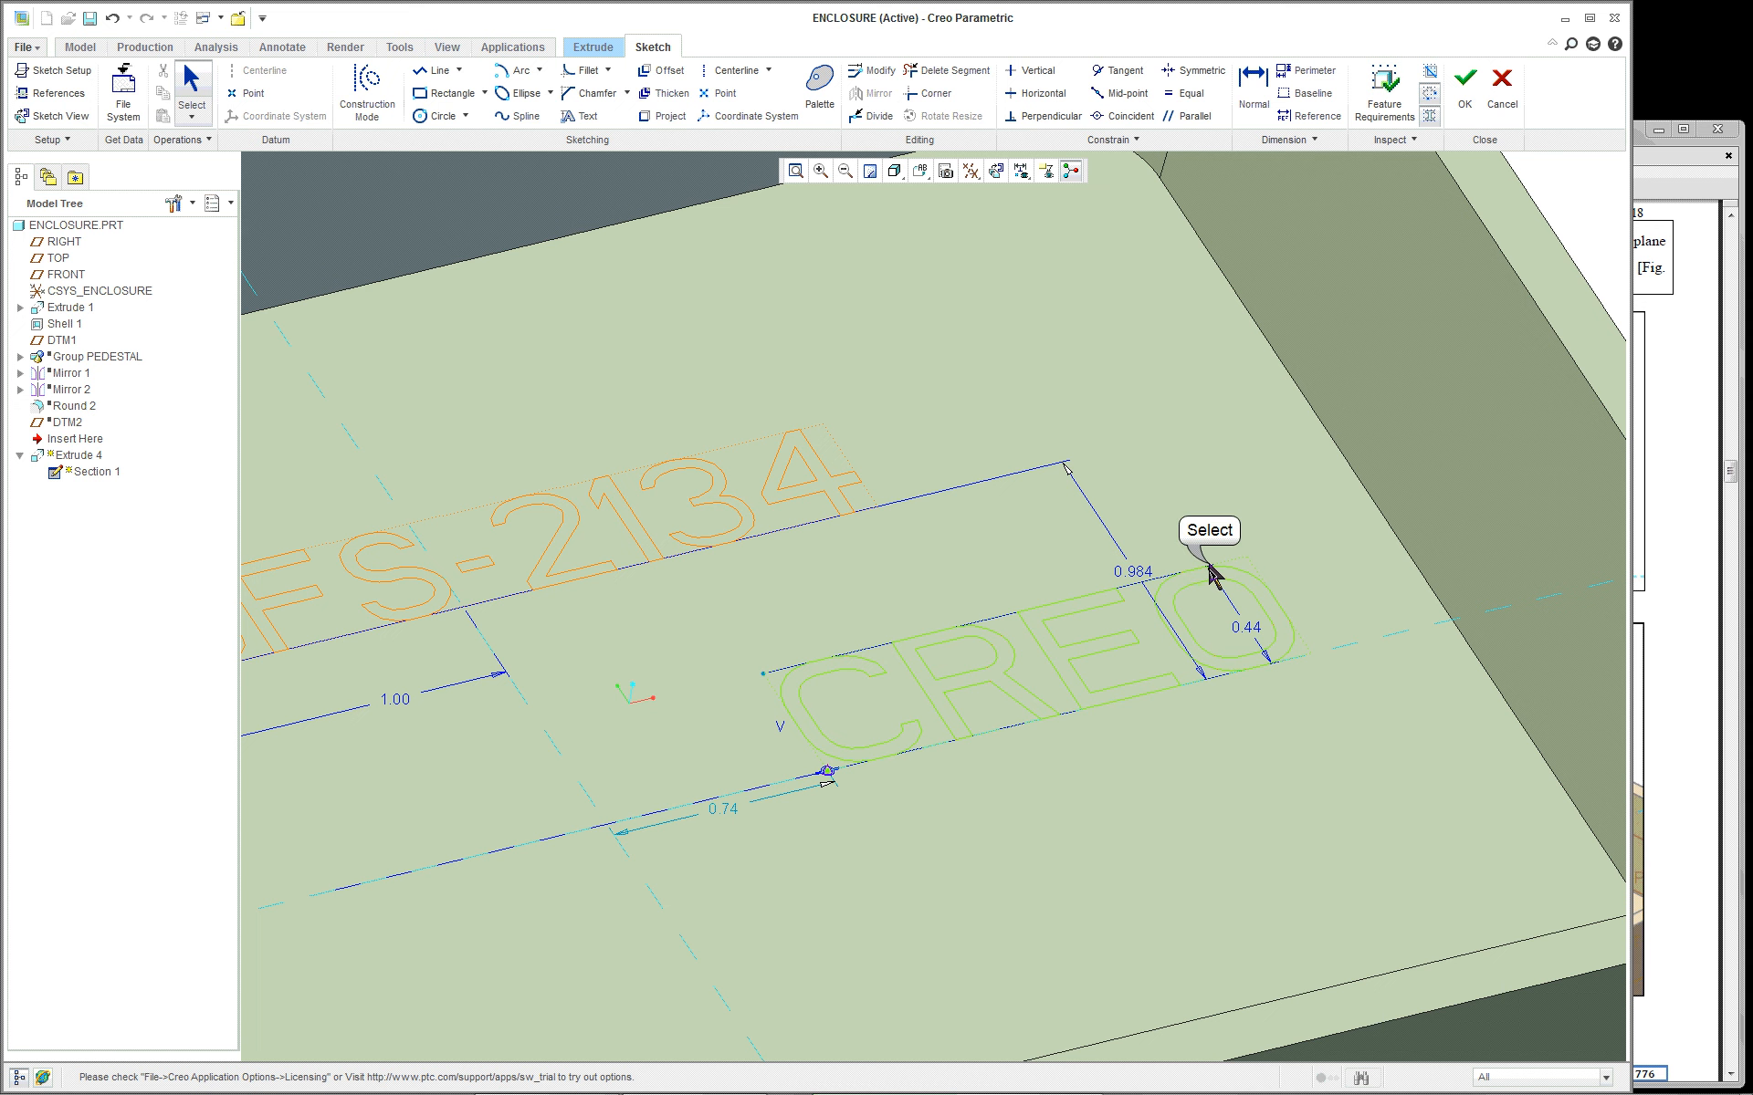
drag(1209, 575, 1155, 588)
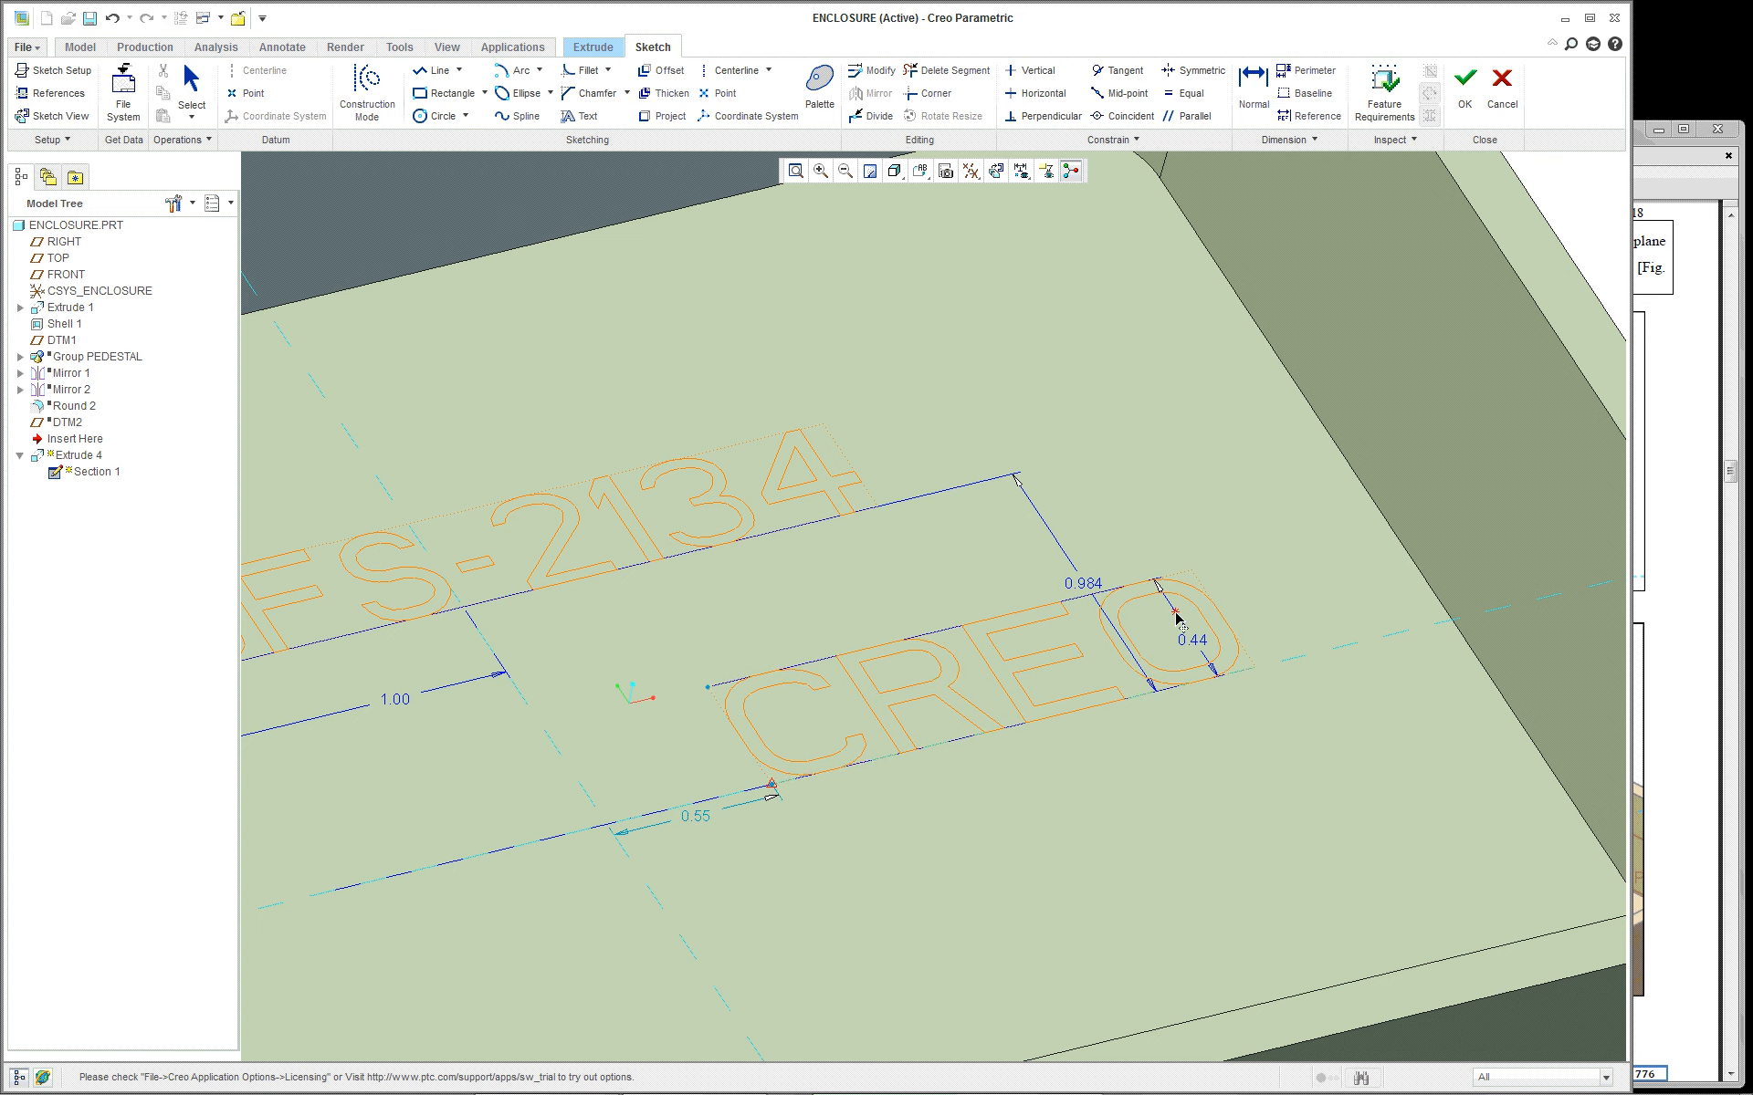
mouse_move(708, 690)
mouse_down()
mouse_move(852, 834)
mouse_move(1013, 900)
mouse_move(908, 845)
mouse_move(744, 713)
mouse_move(706, 666)
mouse_move(742, 664)
mouse_move(719, 665)
mouse_up()
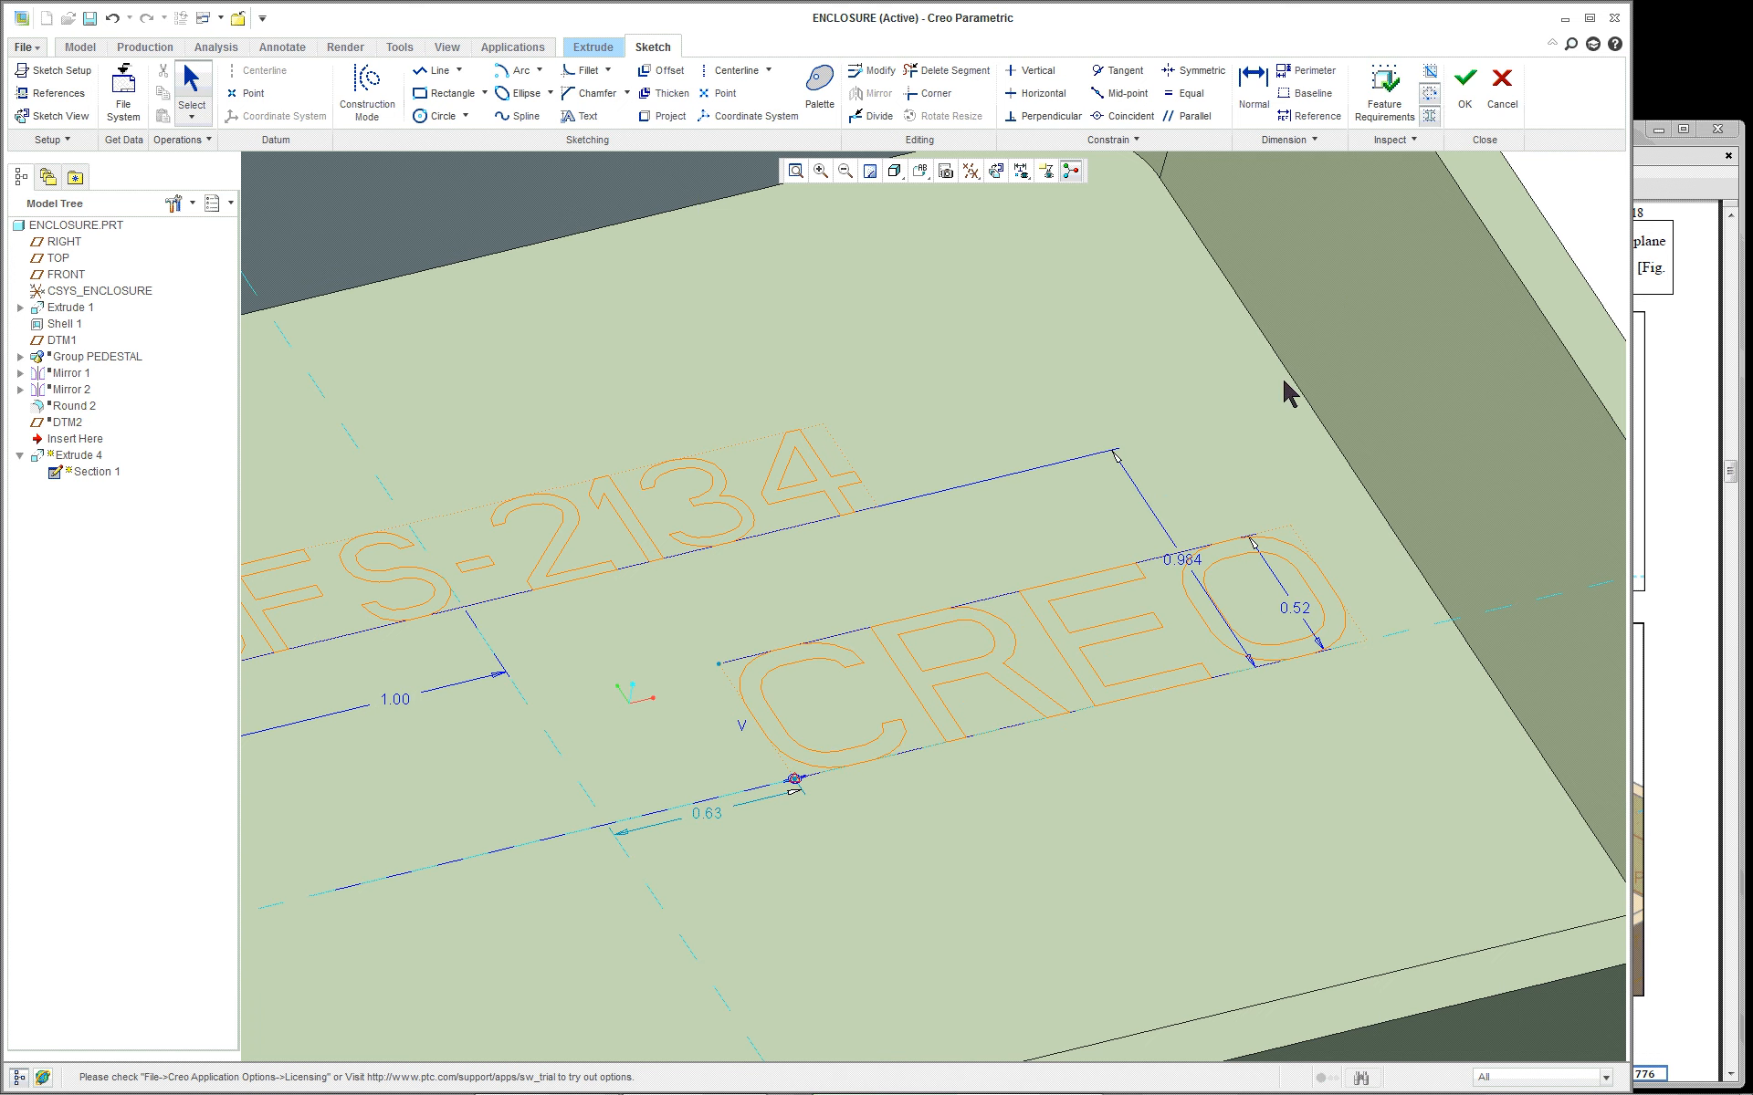
Finish the Extrude 4 sketch and inspect the preview of the raised CREO lettering on the enclosure floor
click(1461, 84)
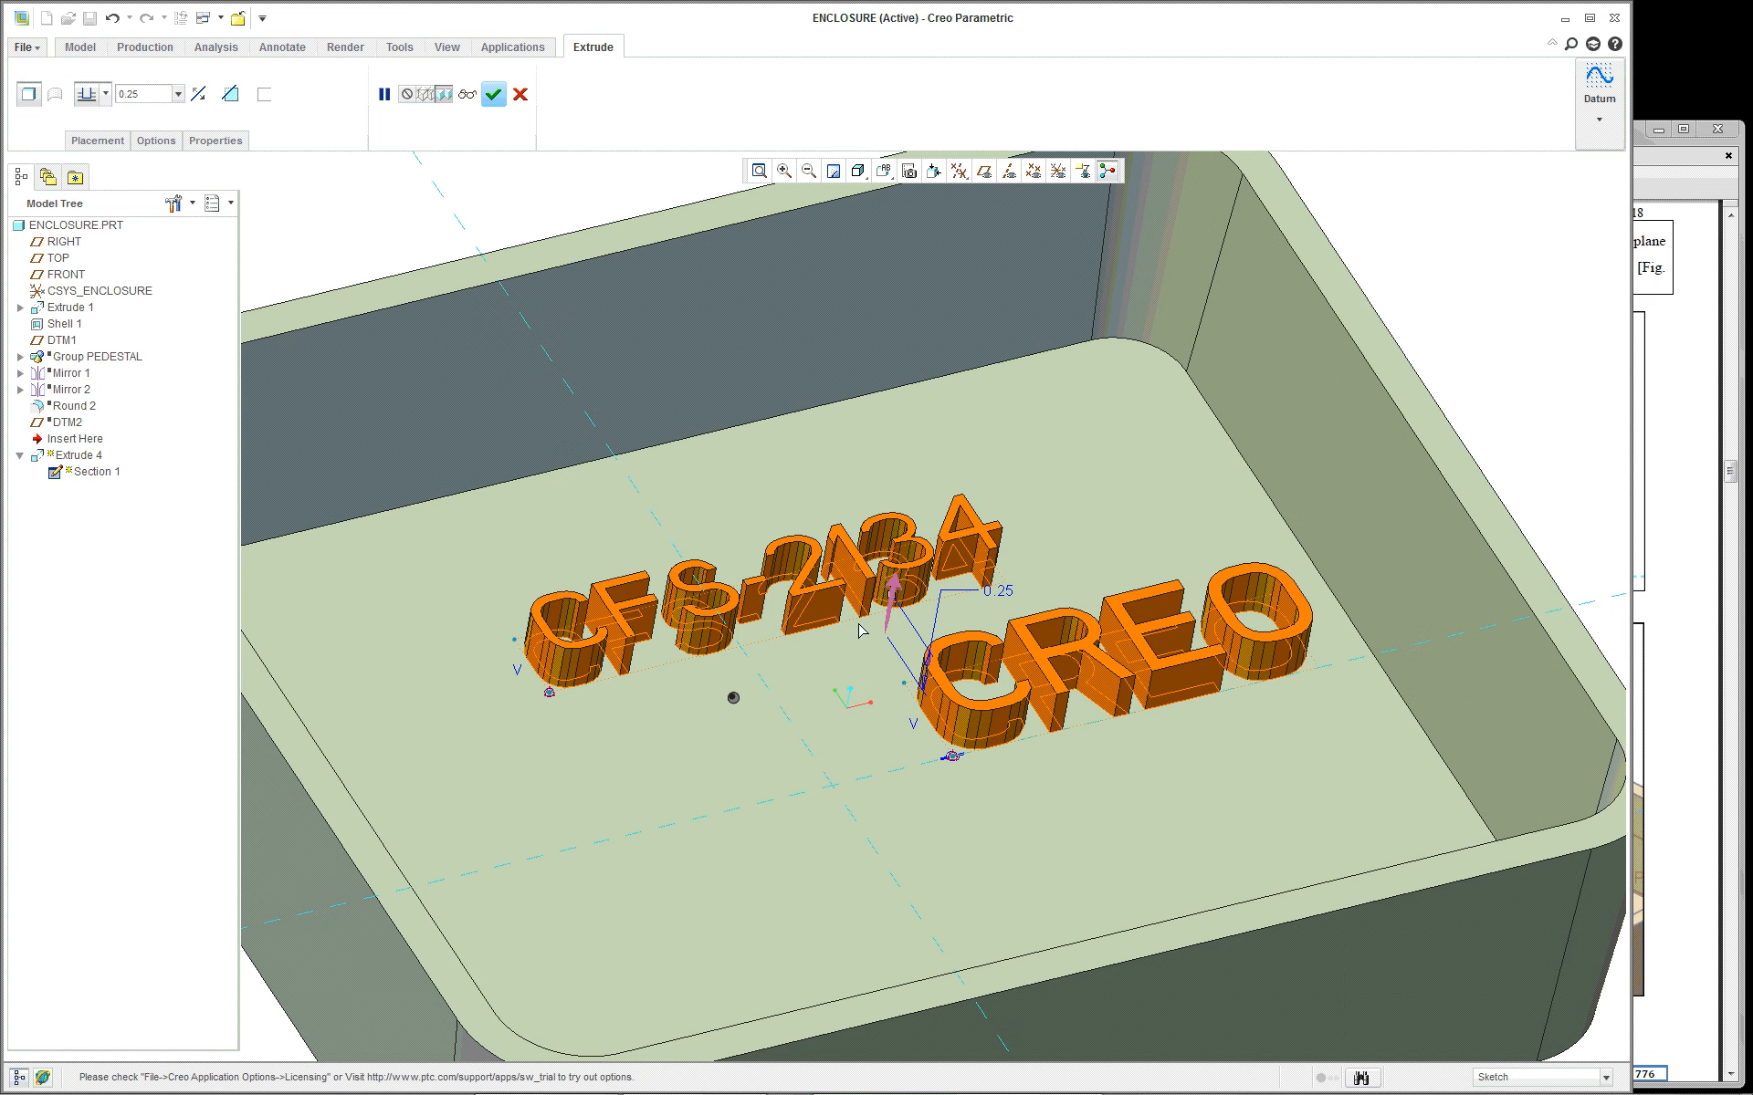
scroll(1127, 694, up, 3)
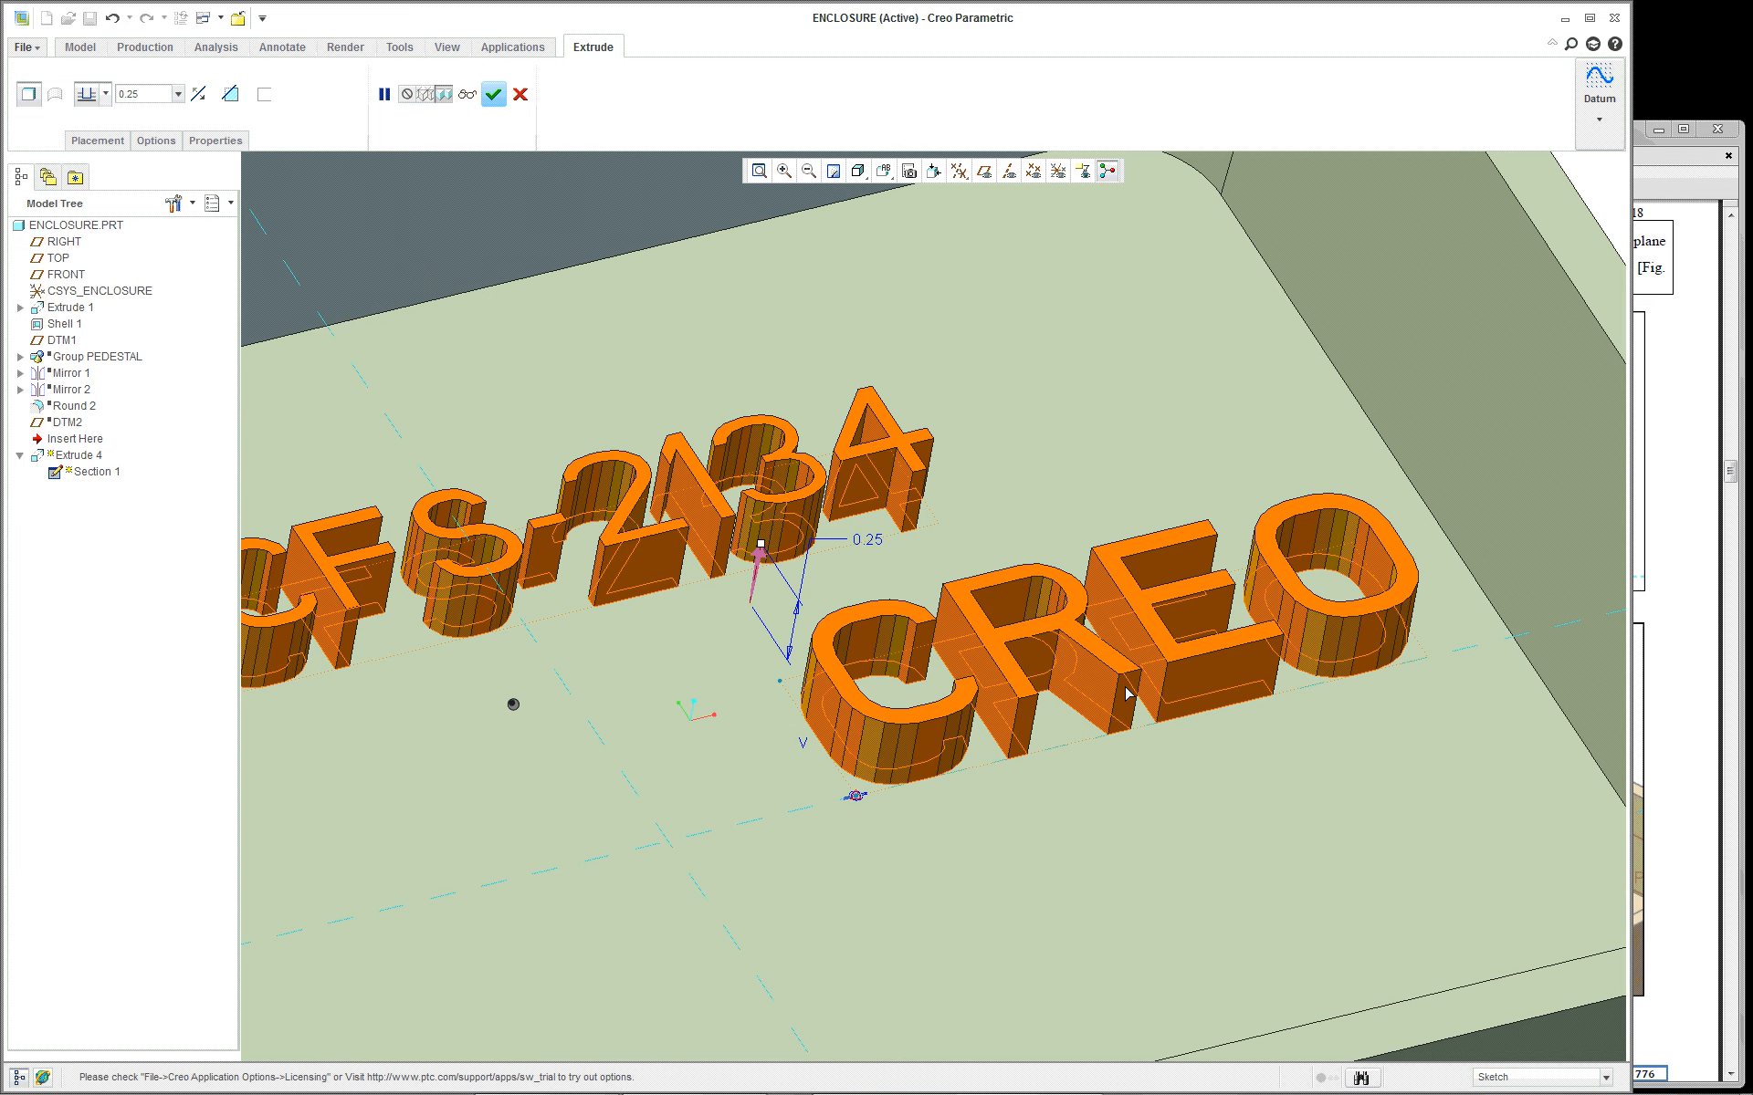
scroll(1127, 693, down, 3)
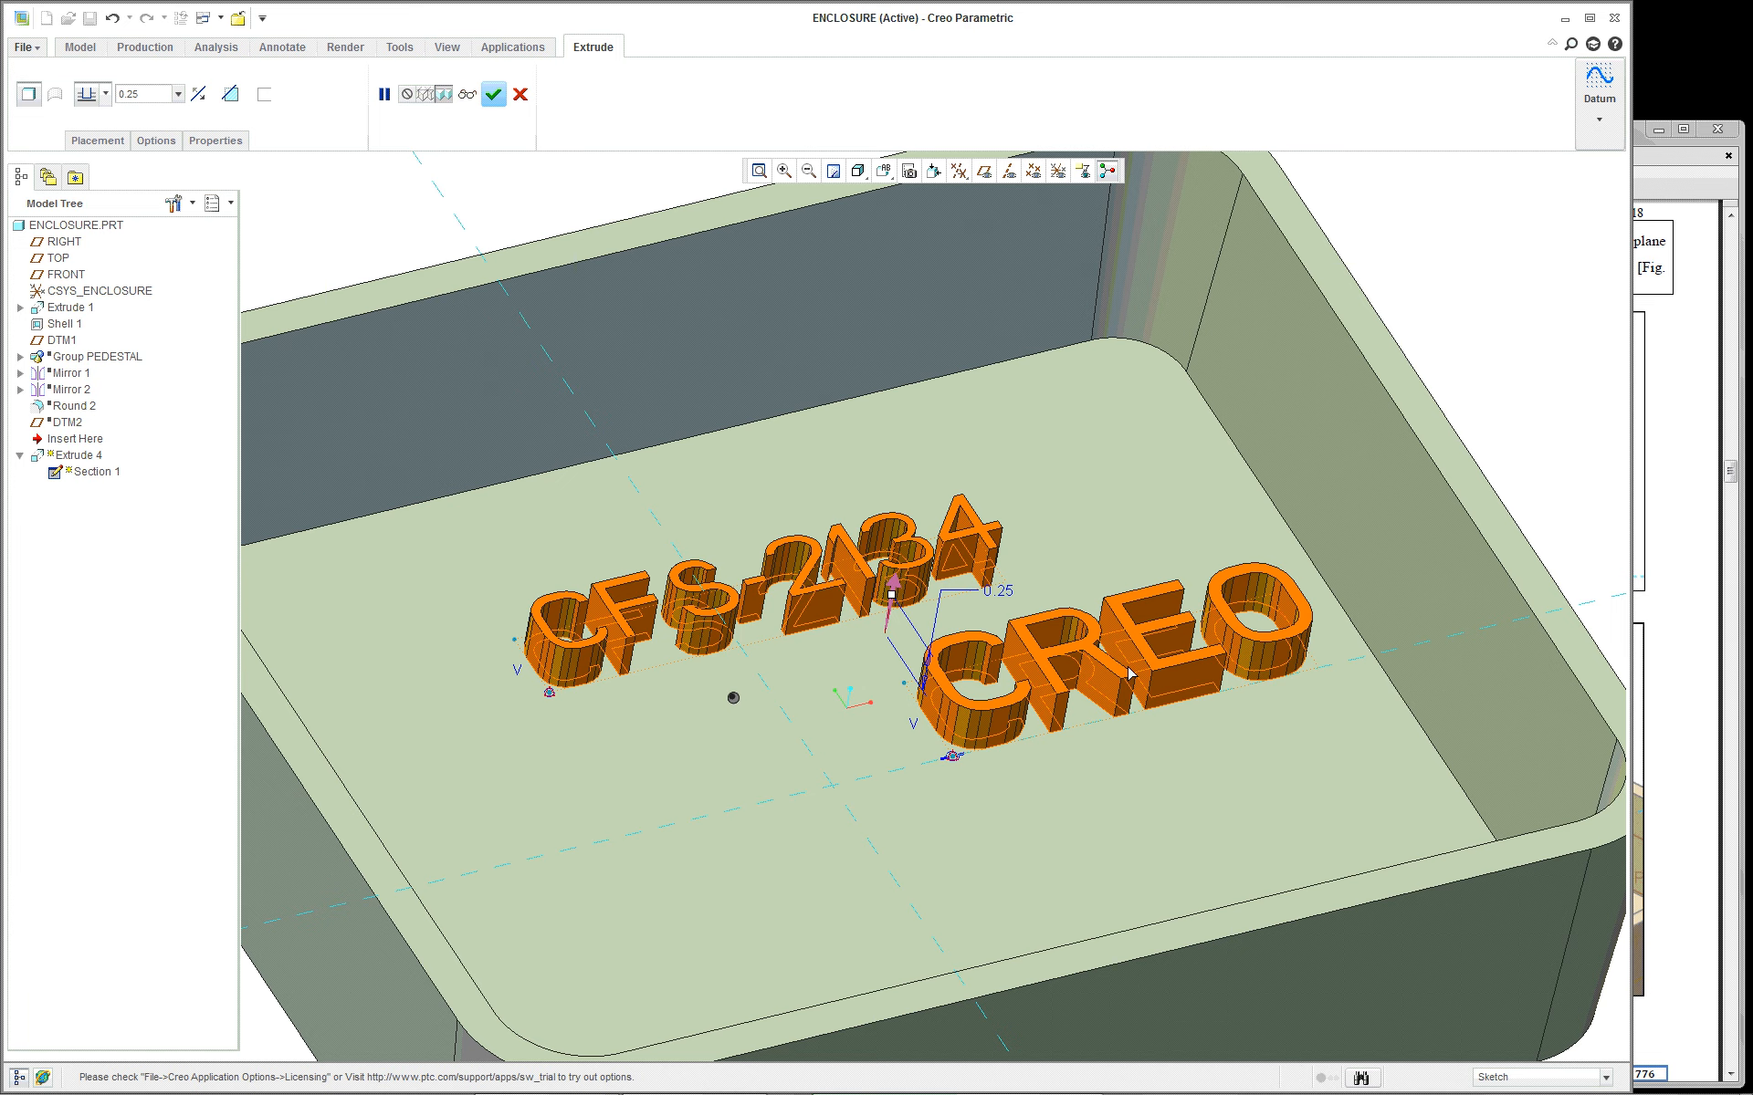
Switch to the Lesson 18 PDF in Adobe Acrobat, look through its final text extrusion and rendering pages, and return to Creo Parametric
click(1722, 539)
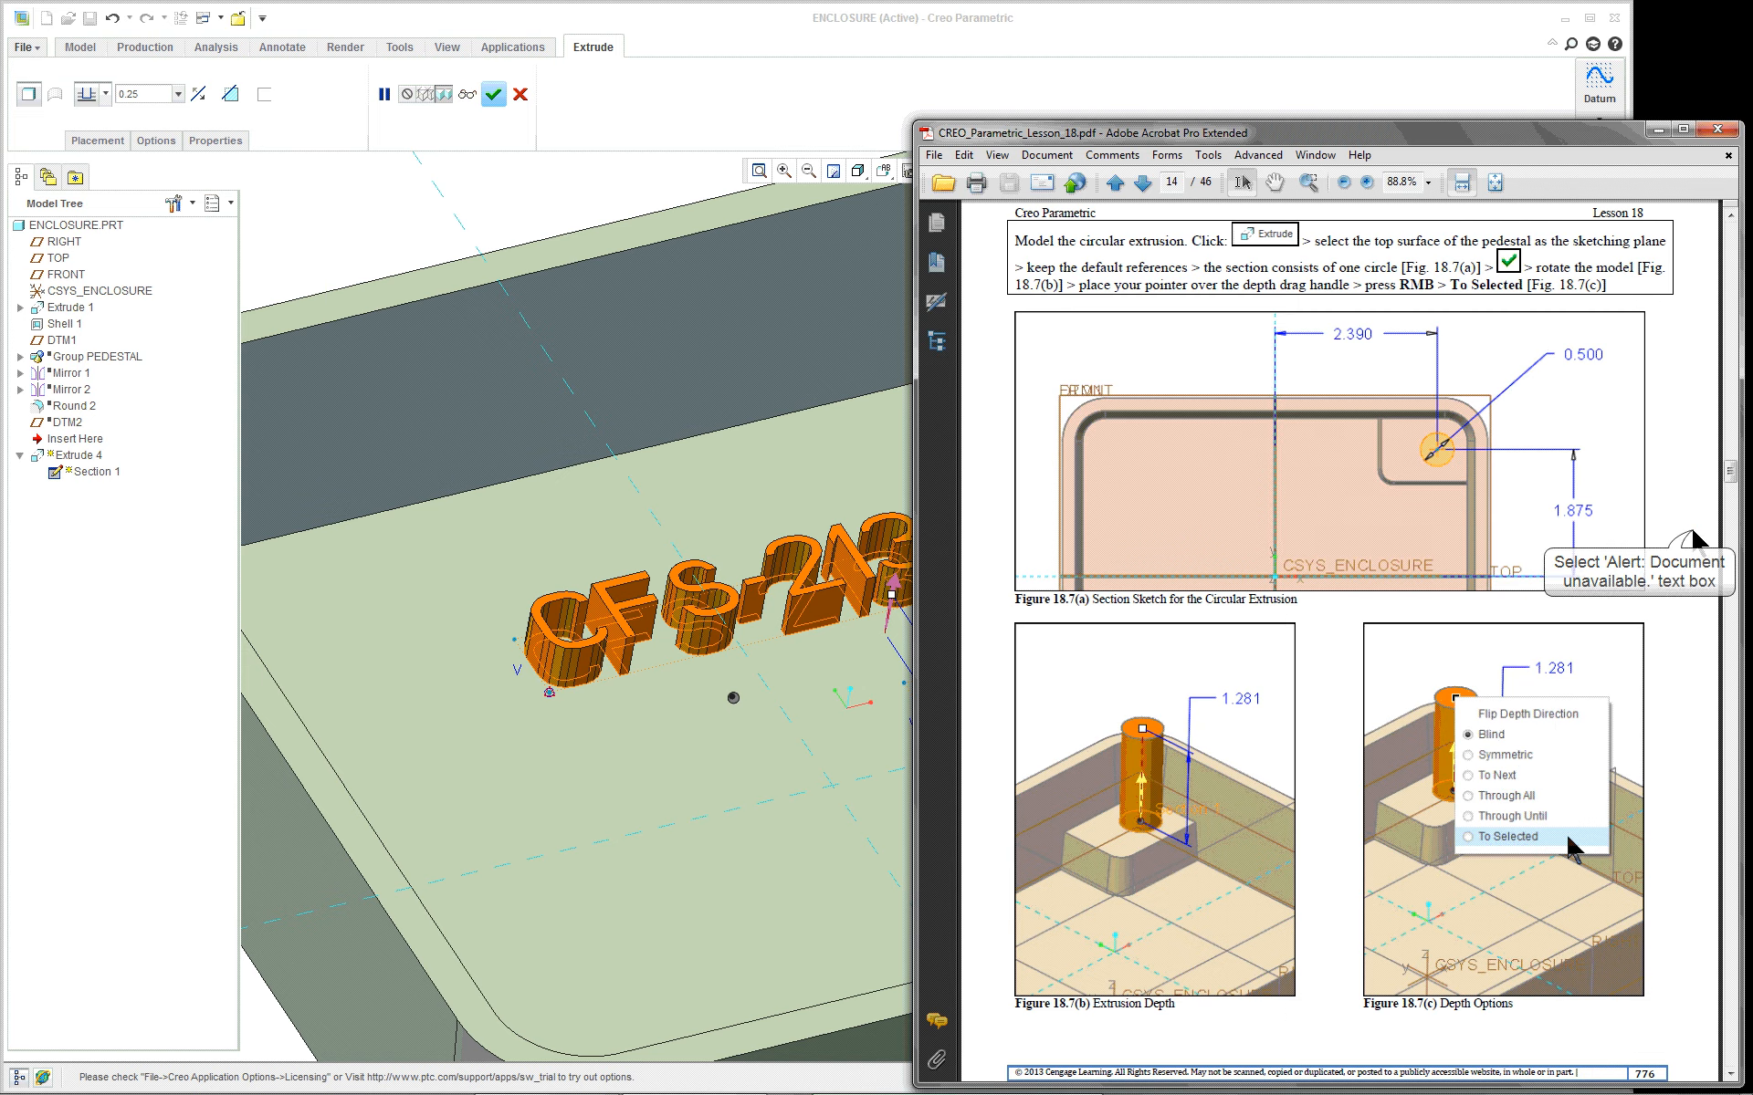
drag(1729, 473, 1732, 1053)
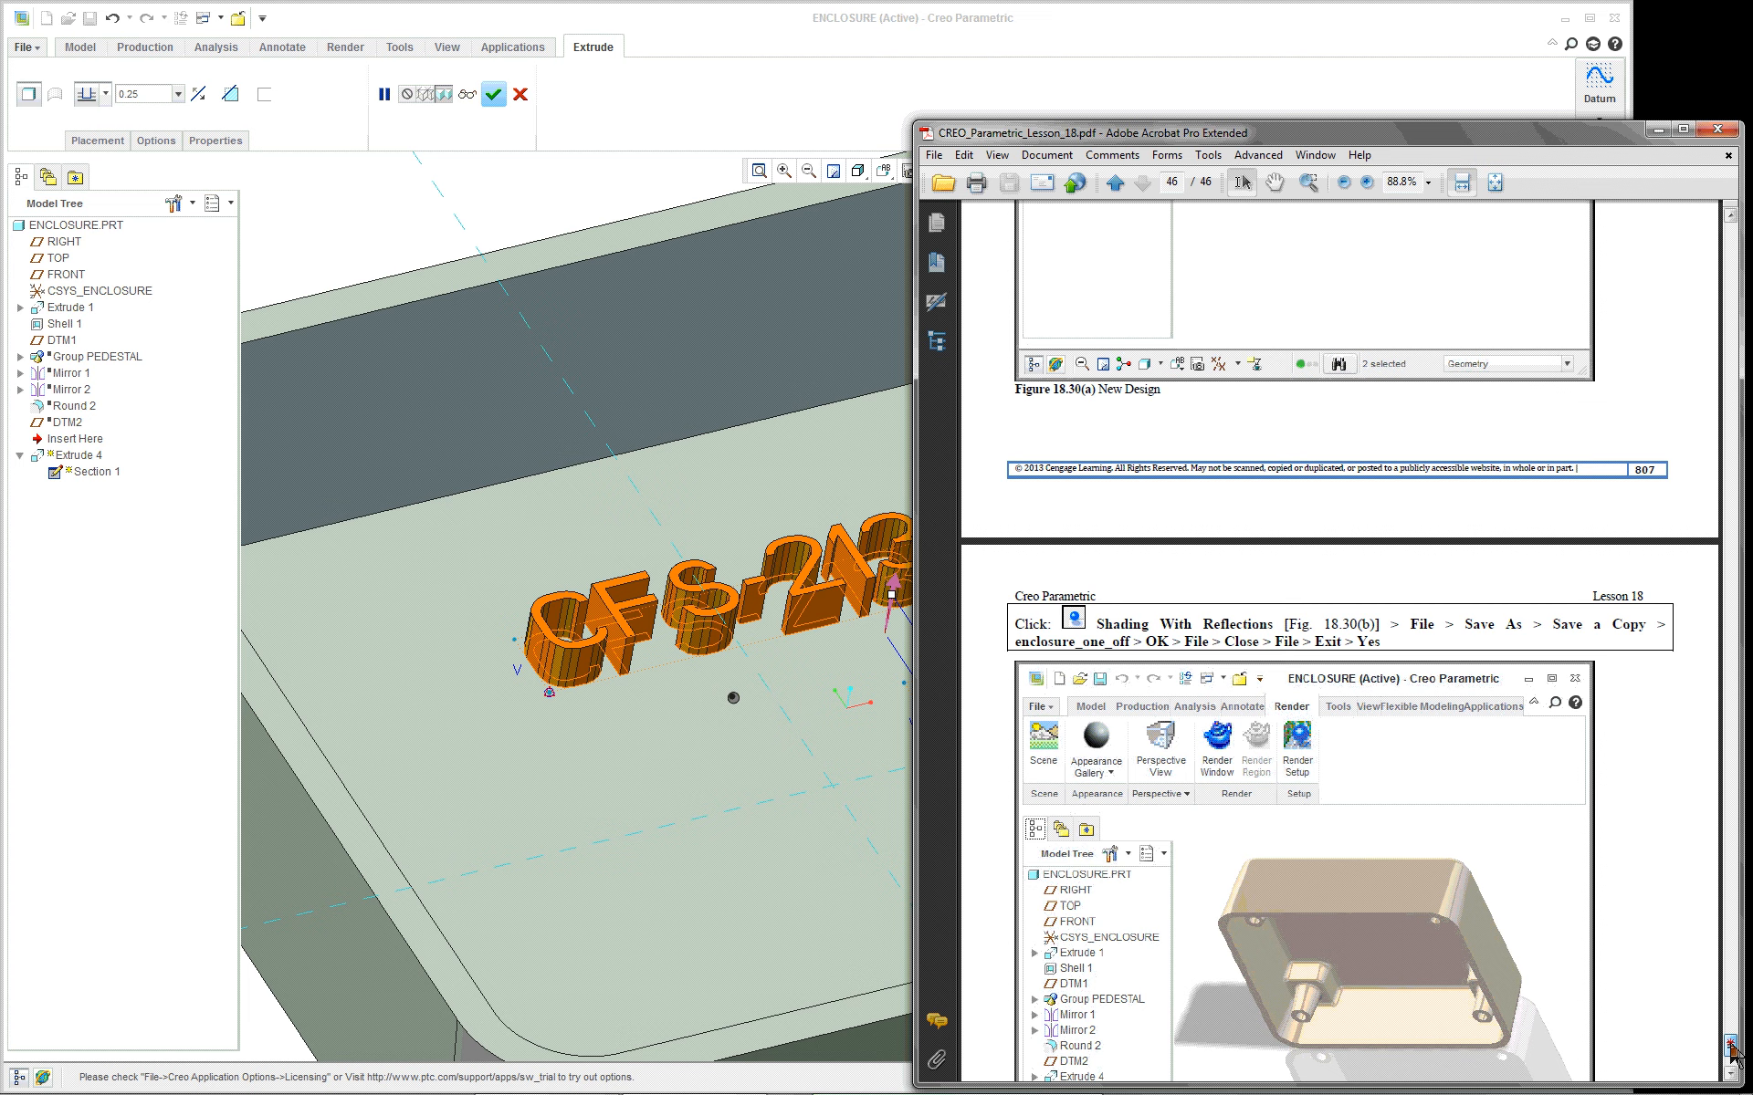
drag(1732, 1054, 1740, 825)
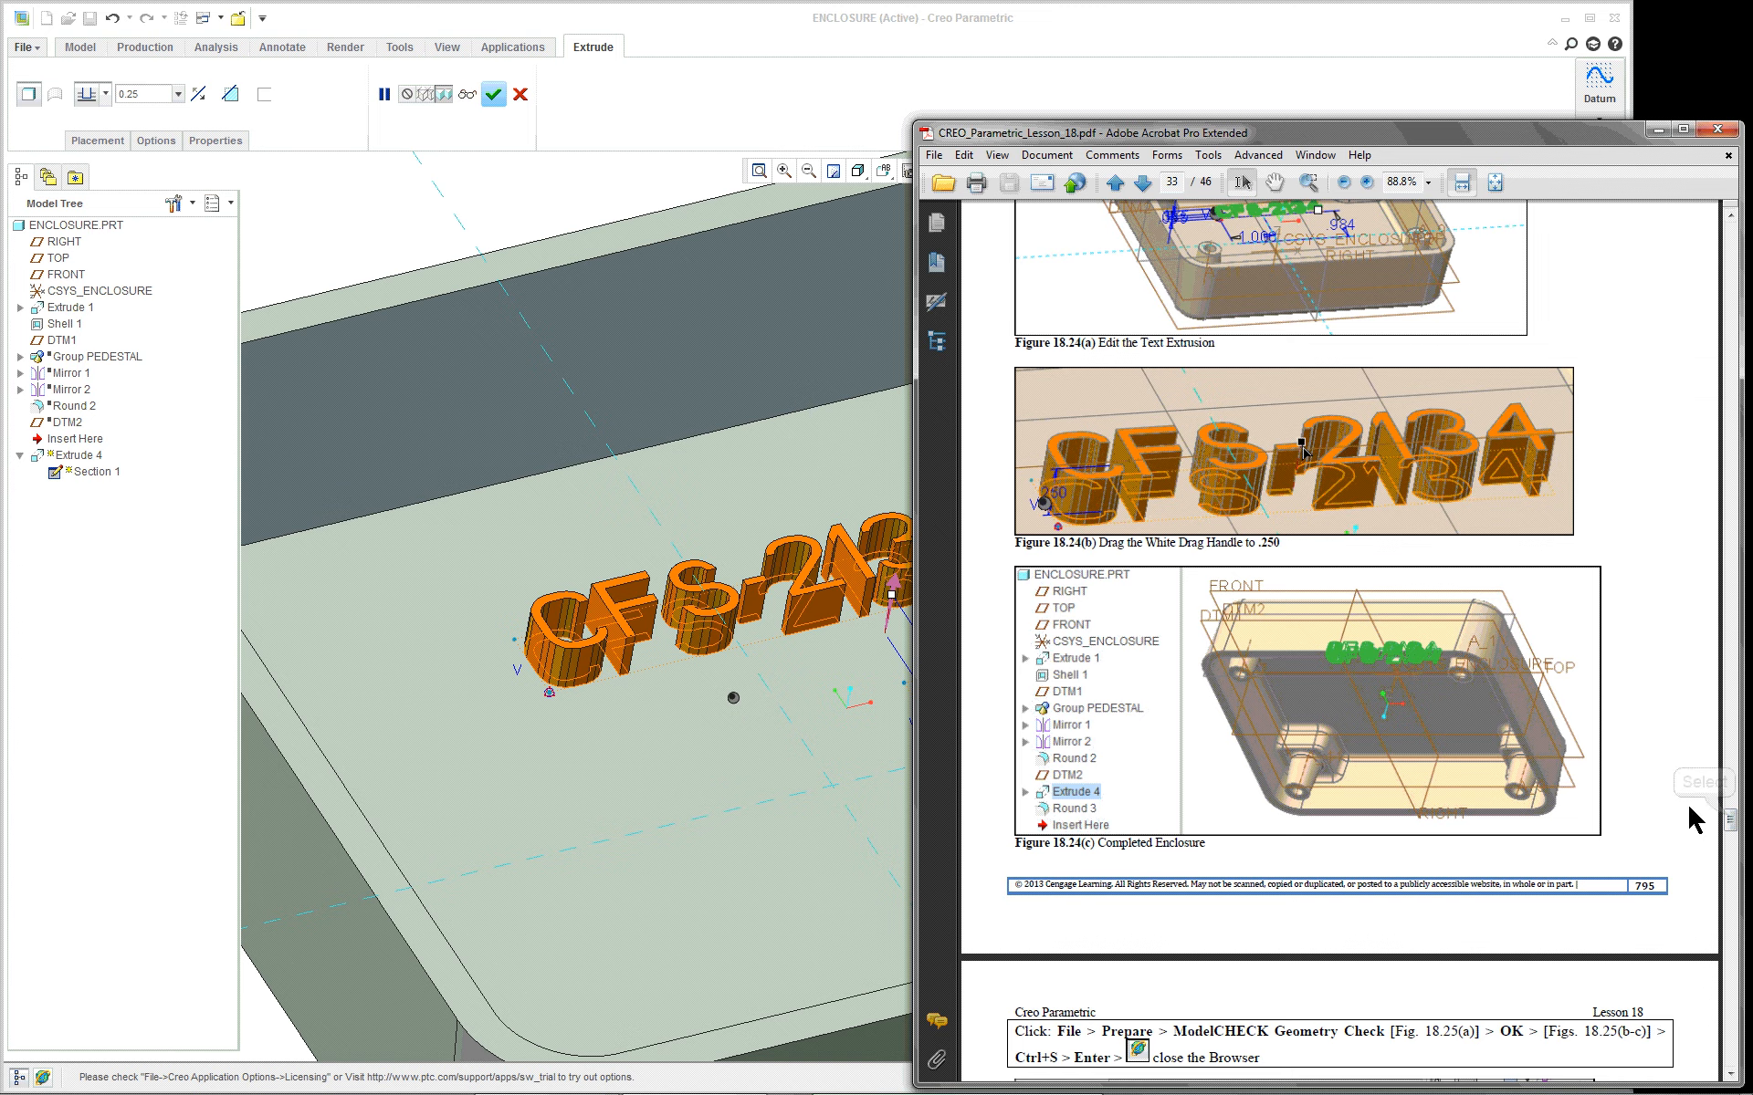
drag(1727, 823, 1738, 969)
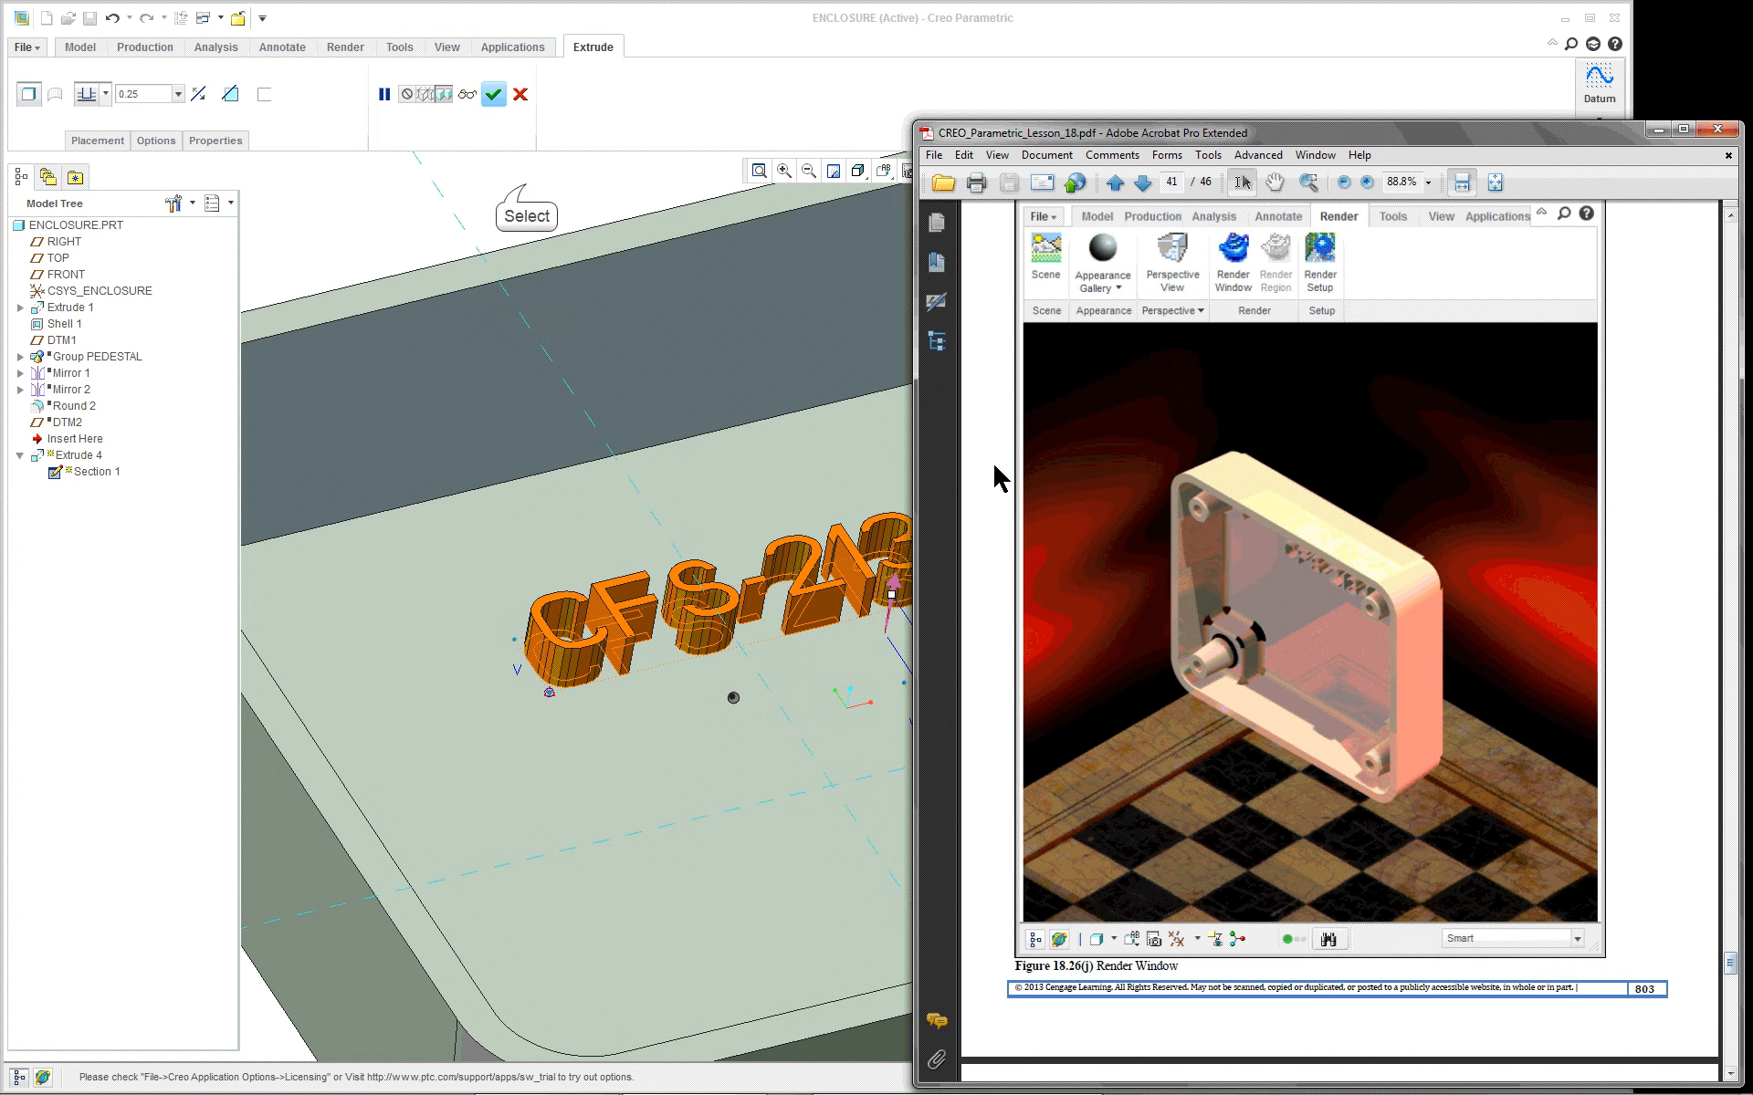
click(717, 178)
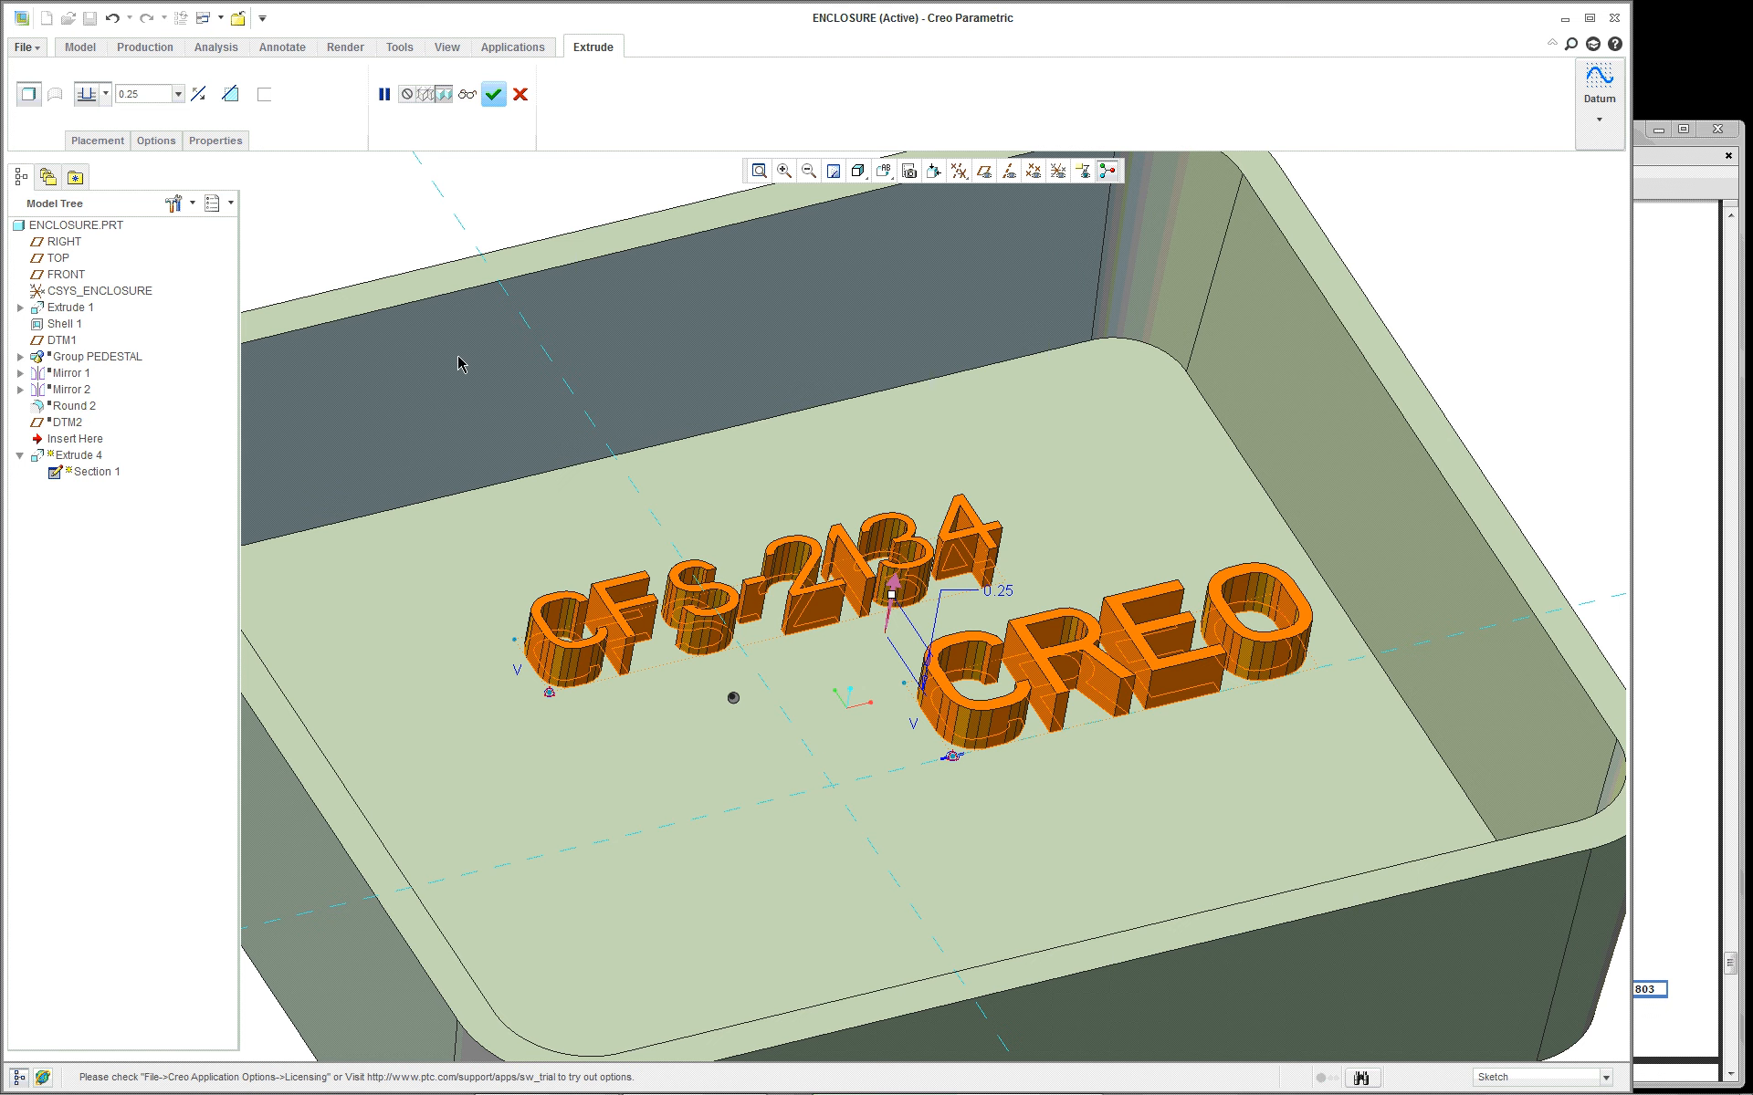
Switch to Firefox, close the blank pop-up window, and open the Creo Parametric textbook page on the CAD-Resources website
mouse_move(450, 1082)
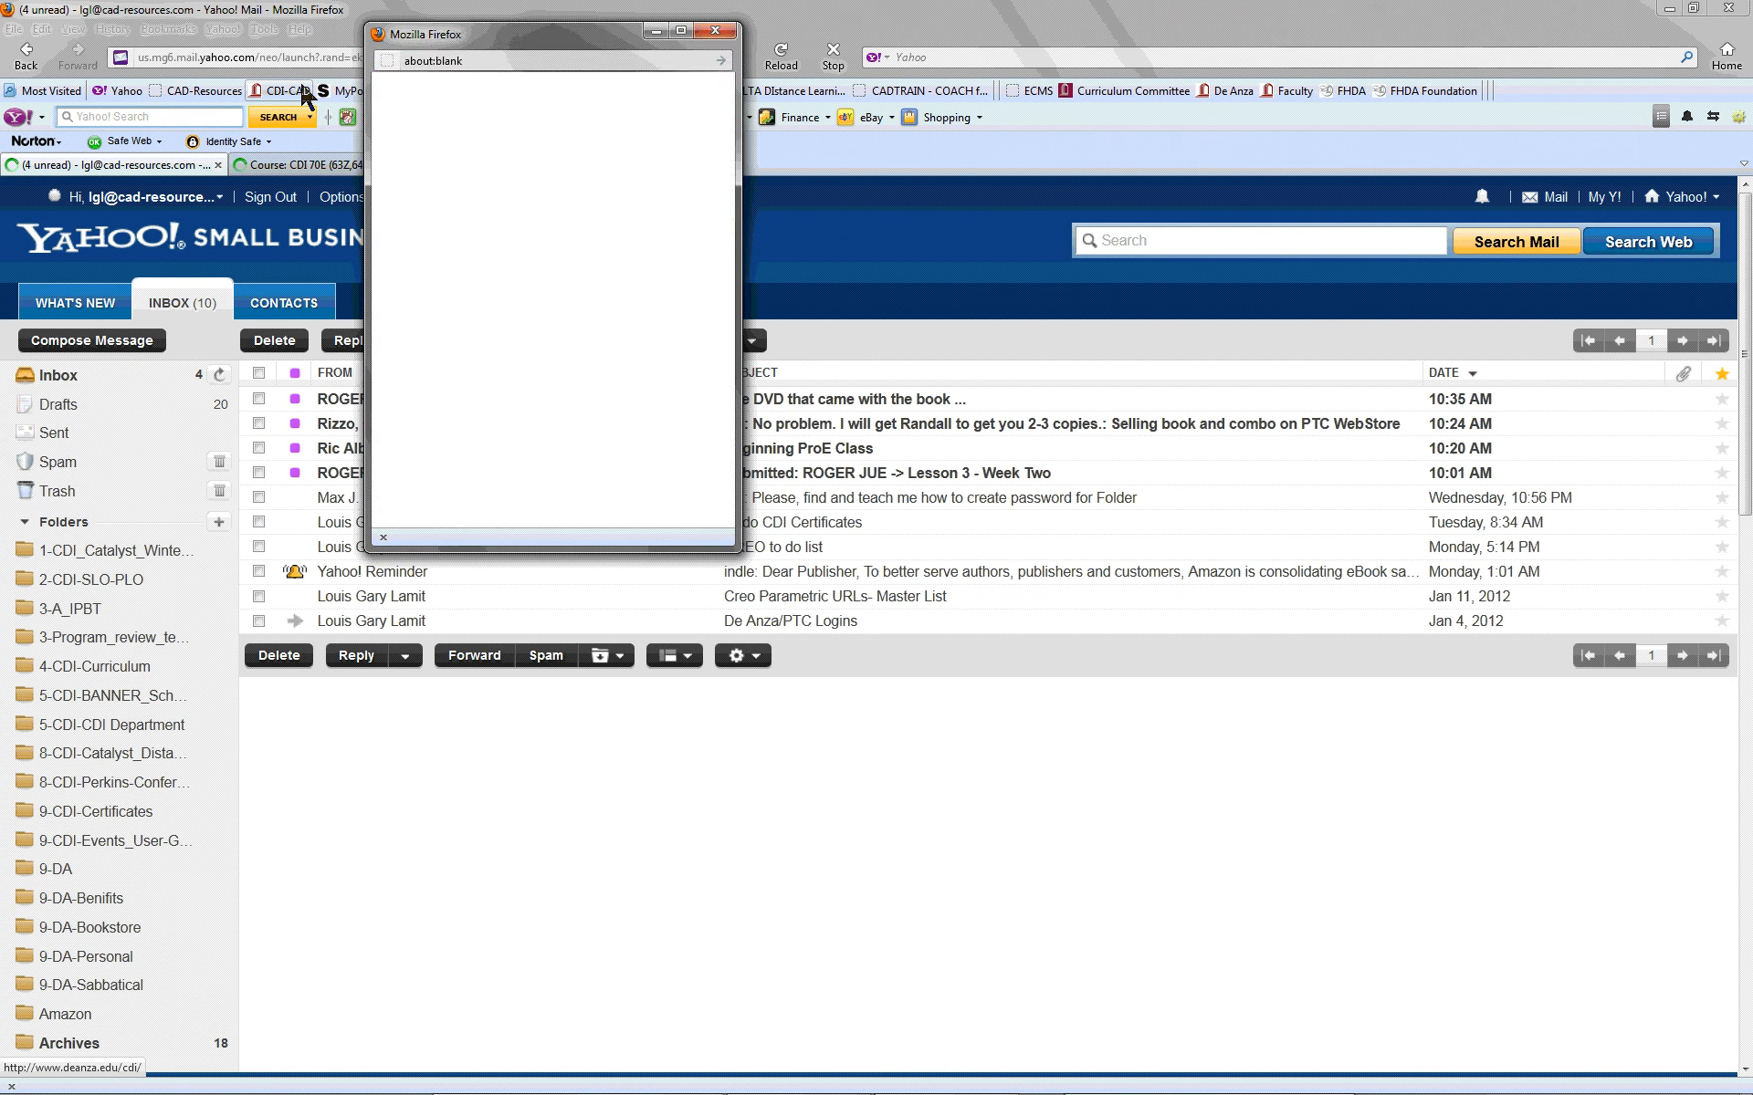
click(715, 33)
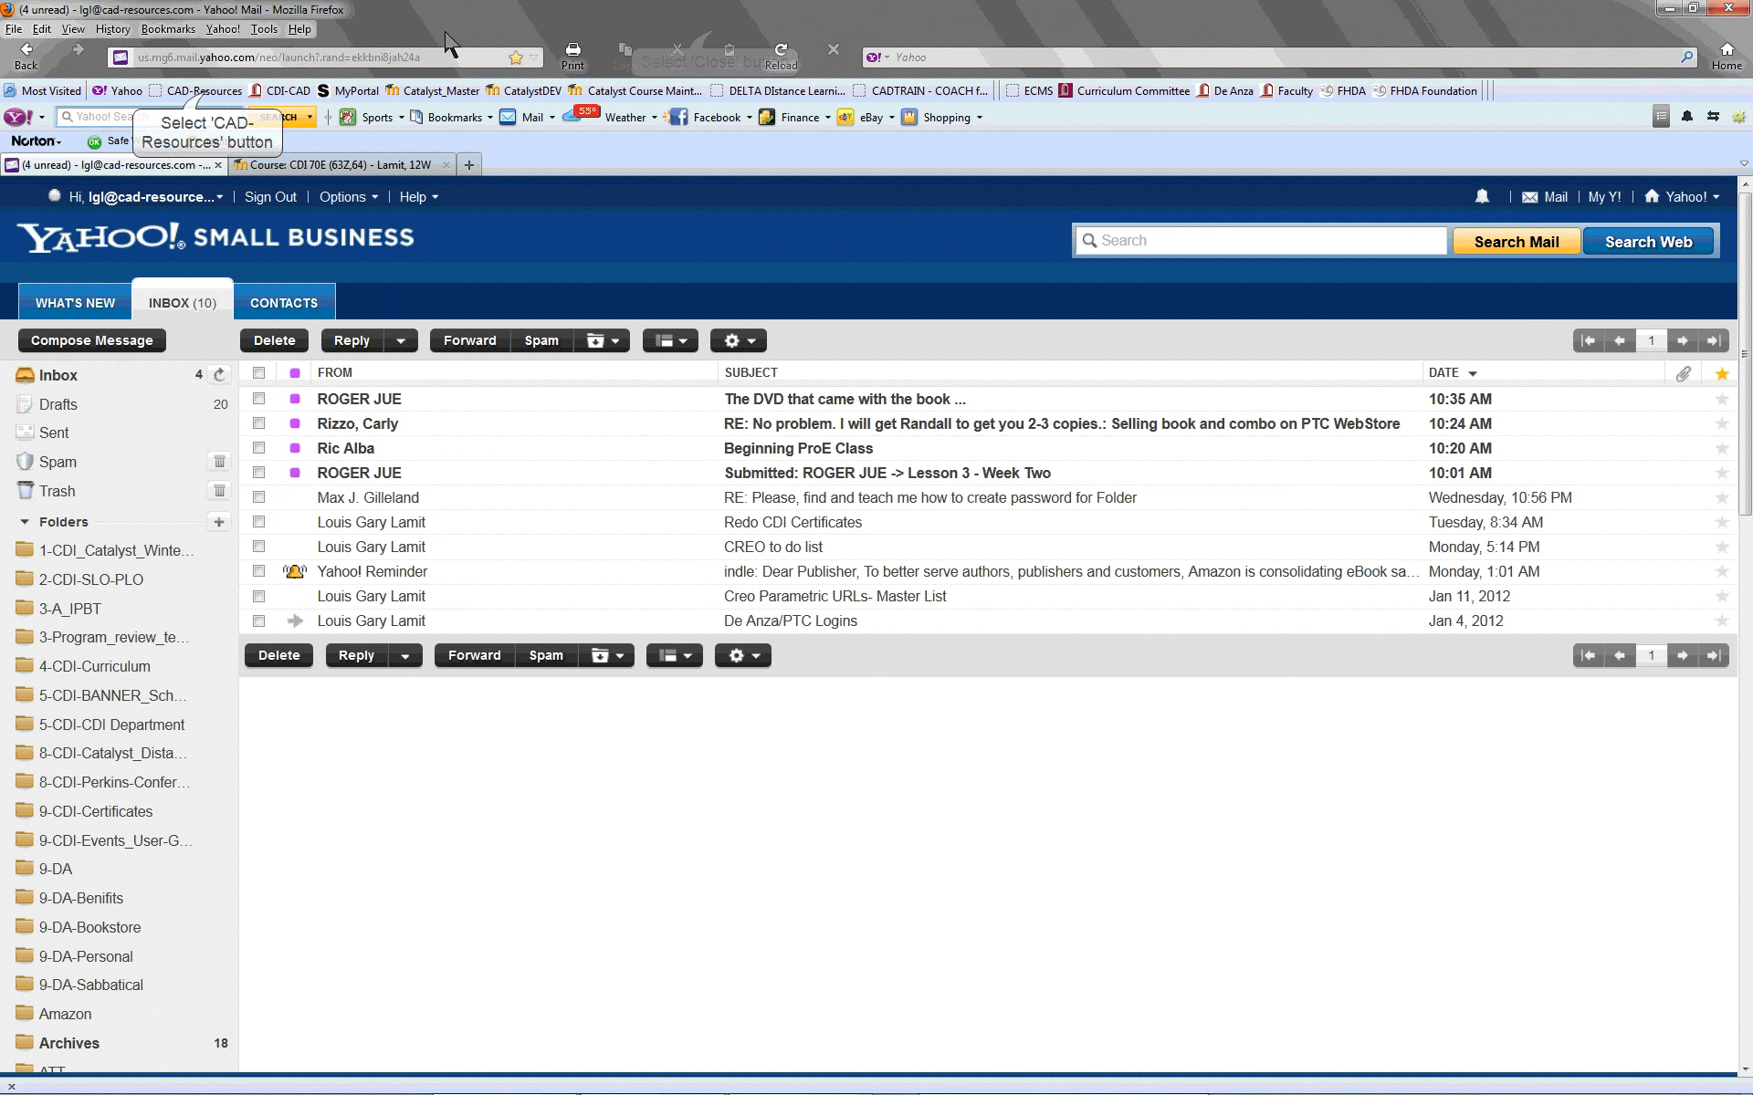
click(205, 91)
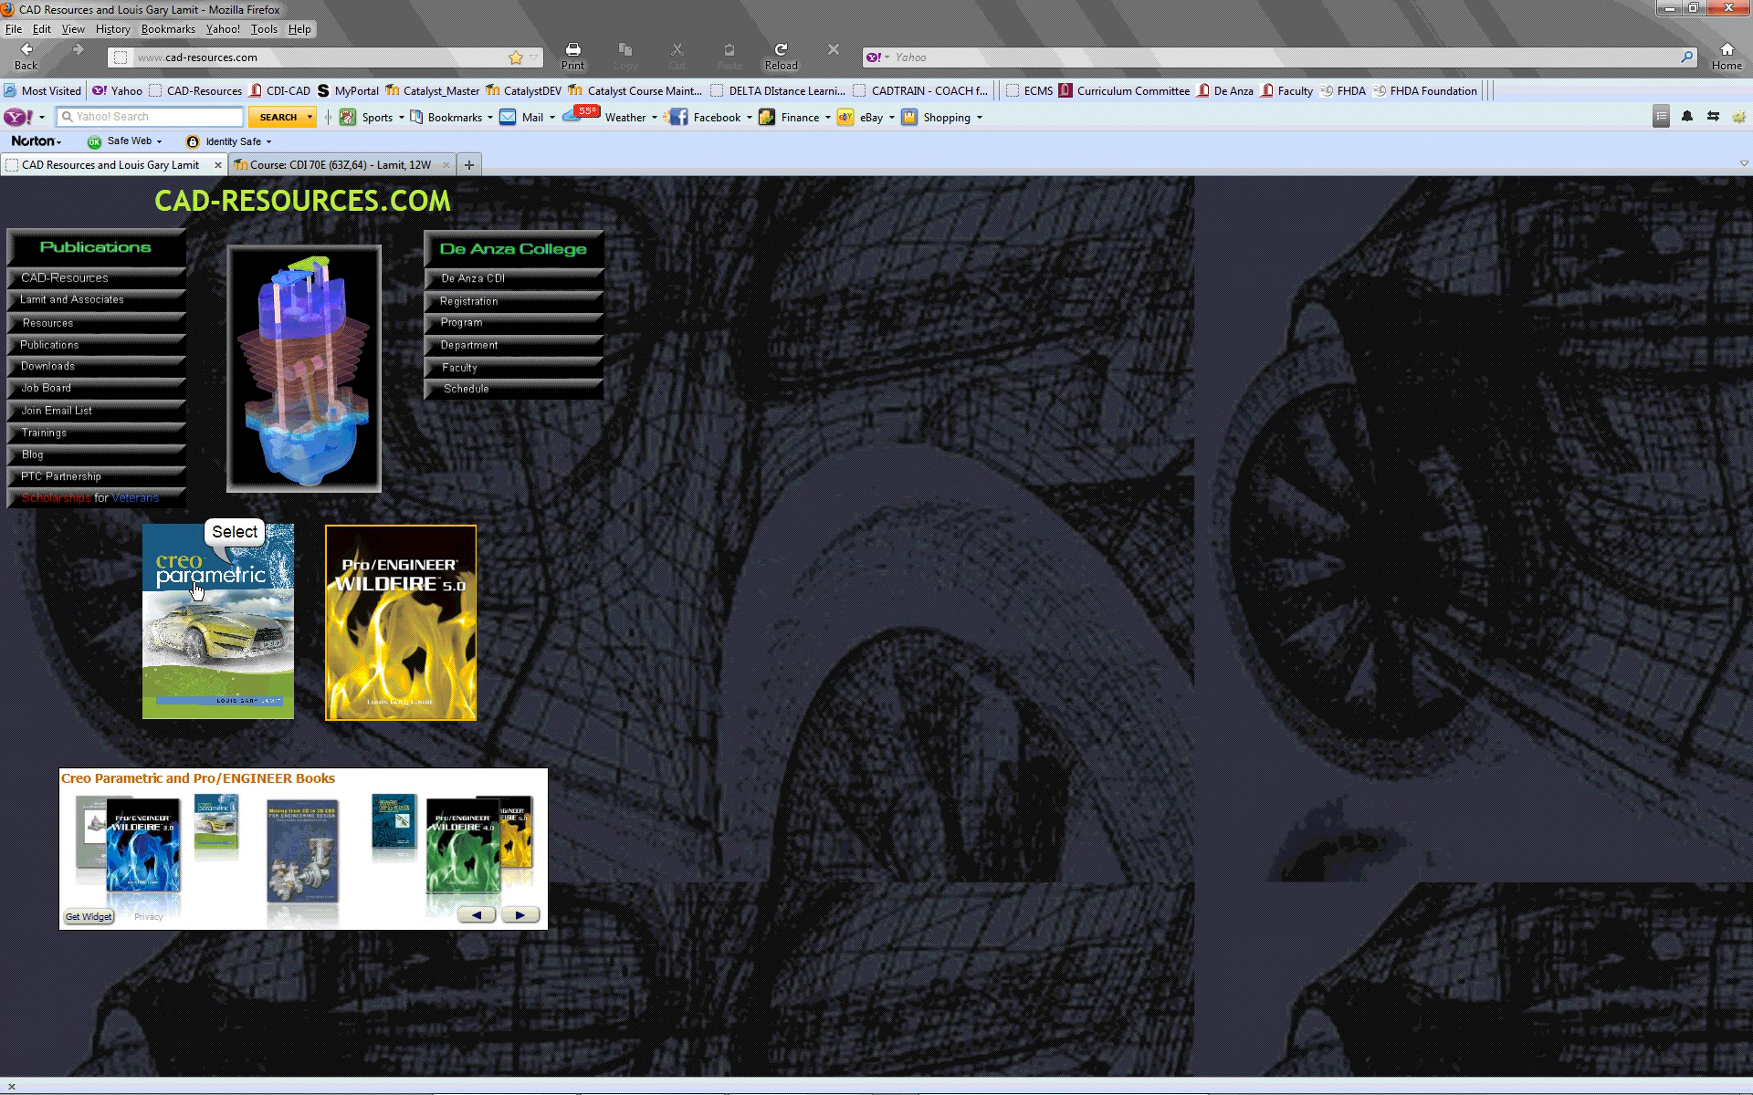
click(235, 573)
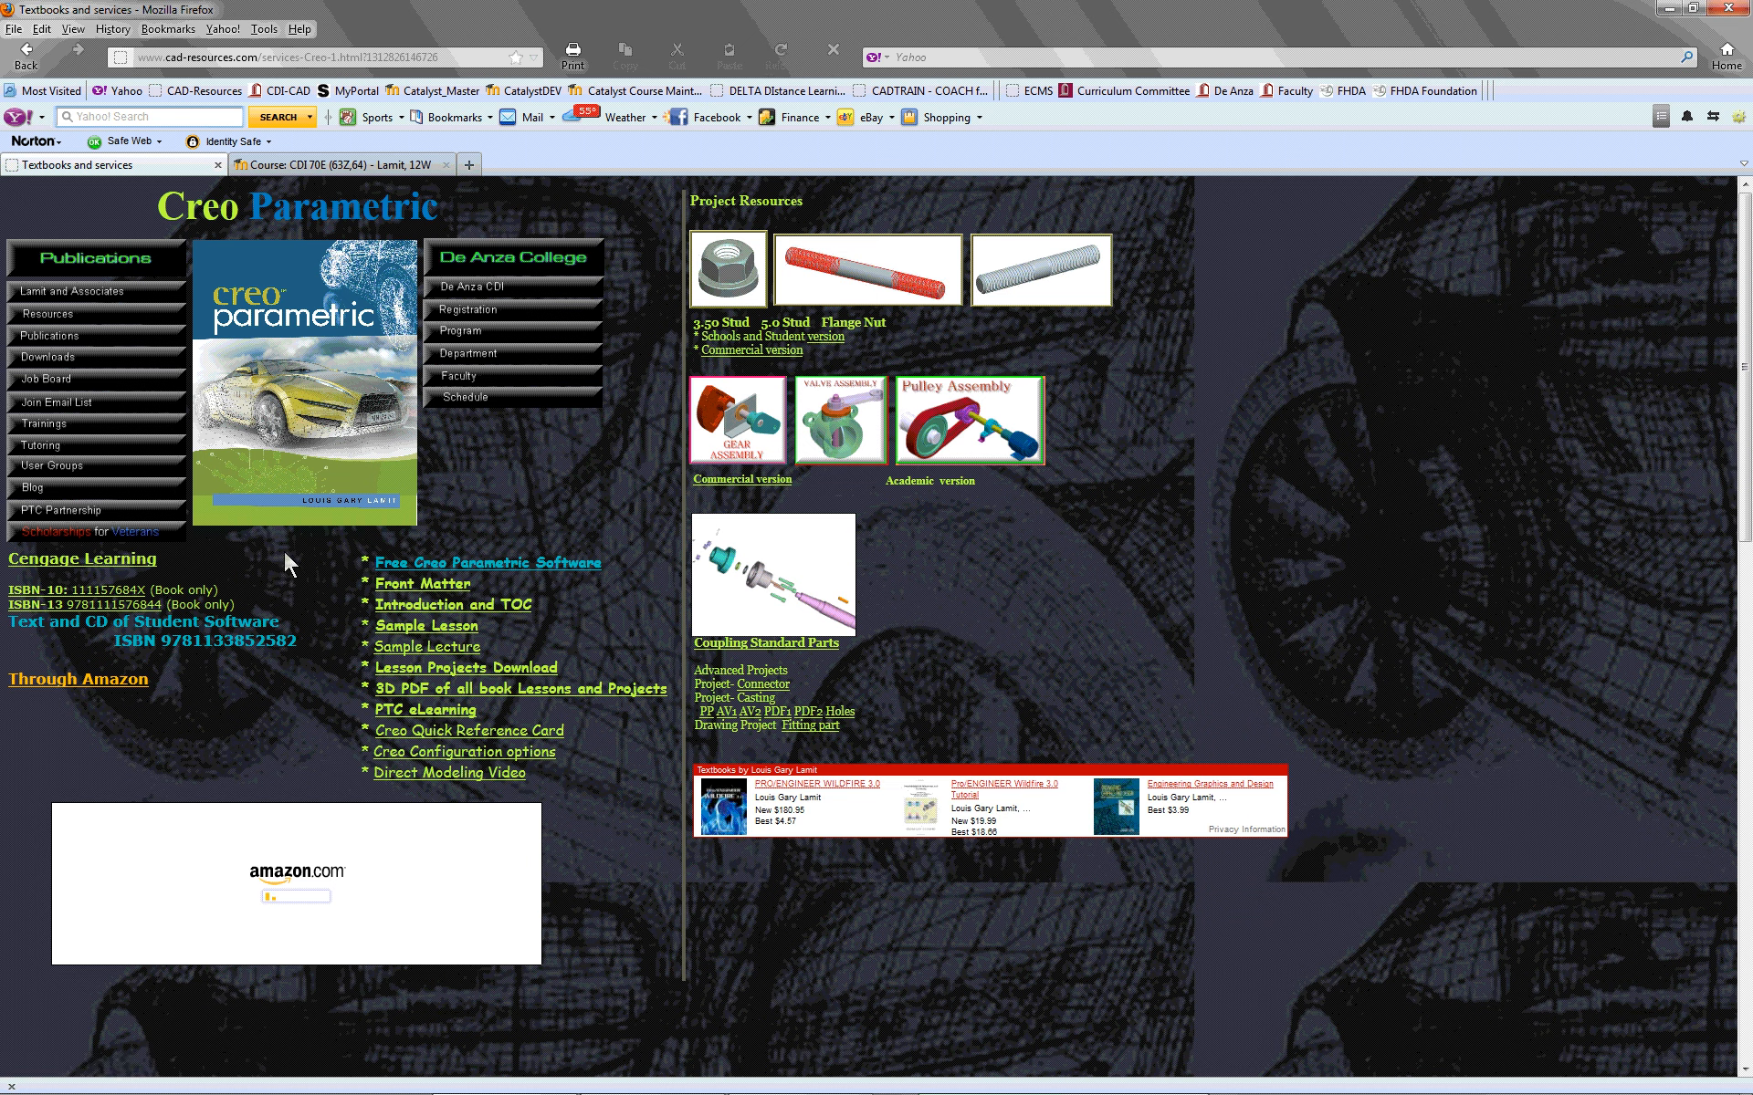
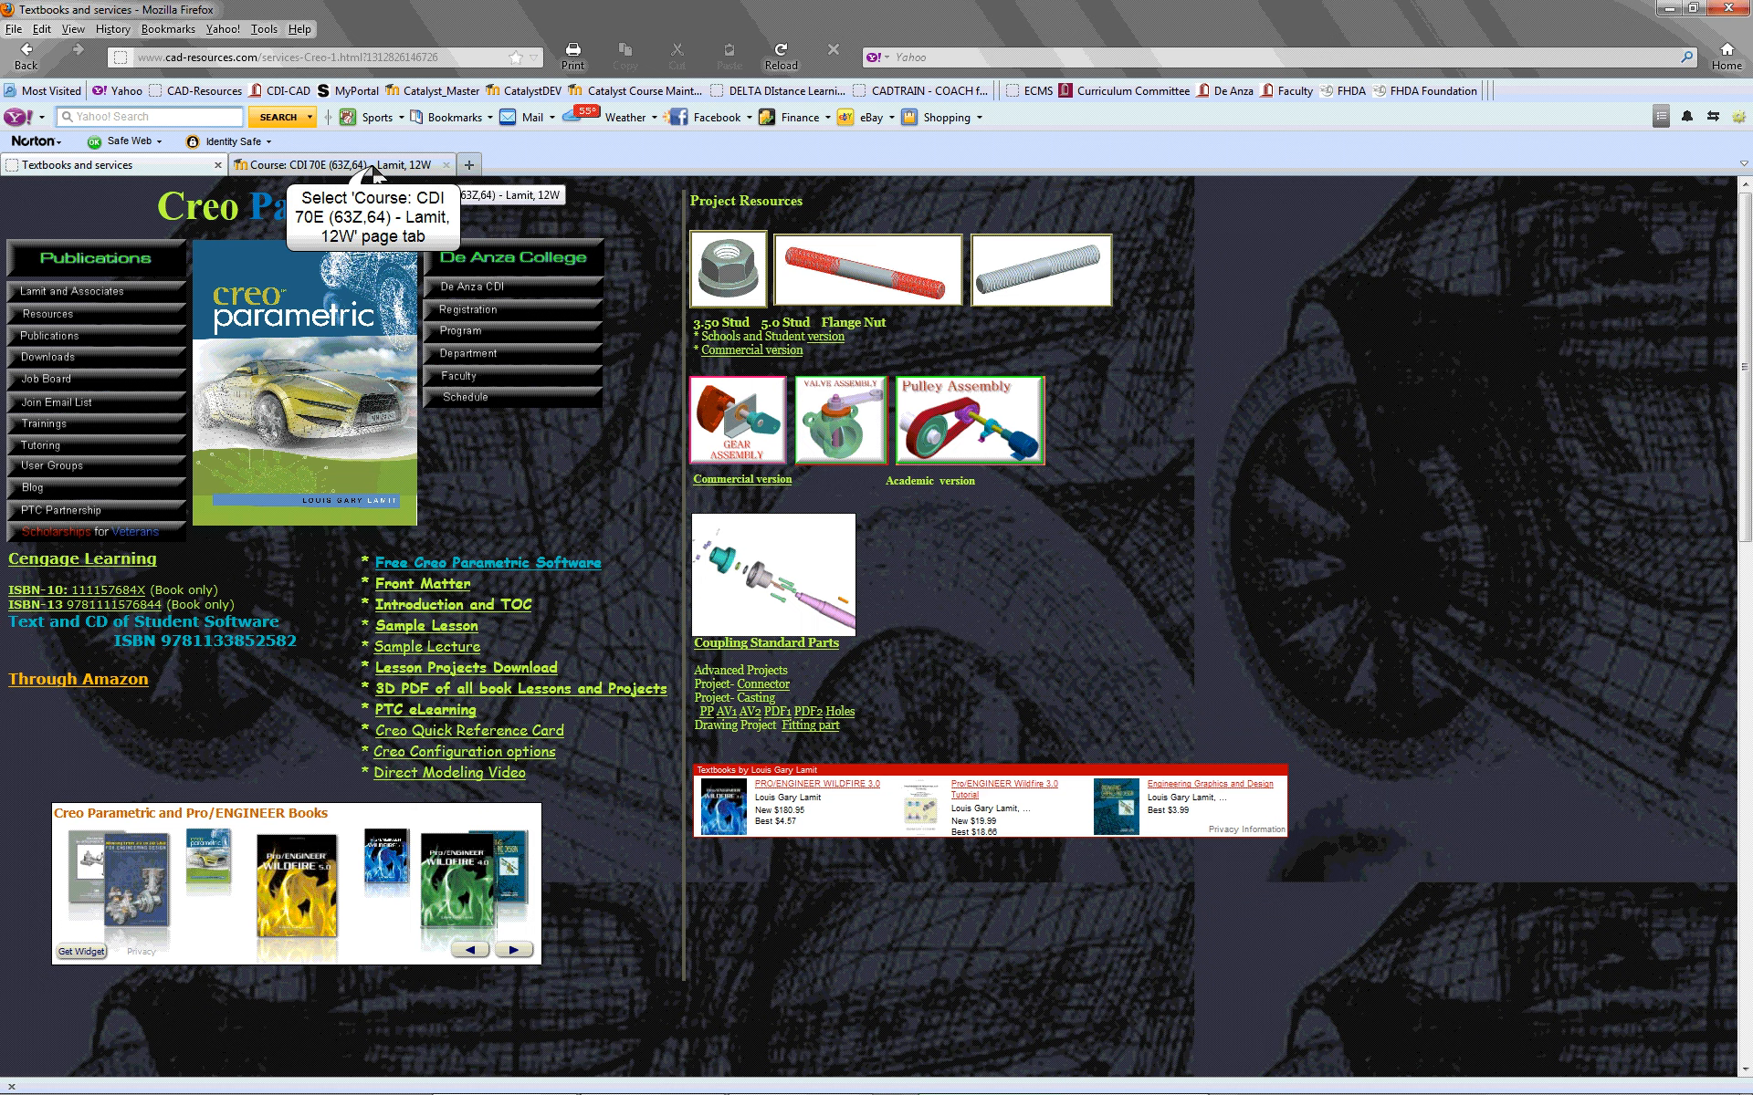
Look over the CDI 70E Creo Parametric course page, including its required materials, and return to the textbook page
click(372, 164)
scroll(639, 516, down, 10)
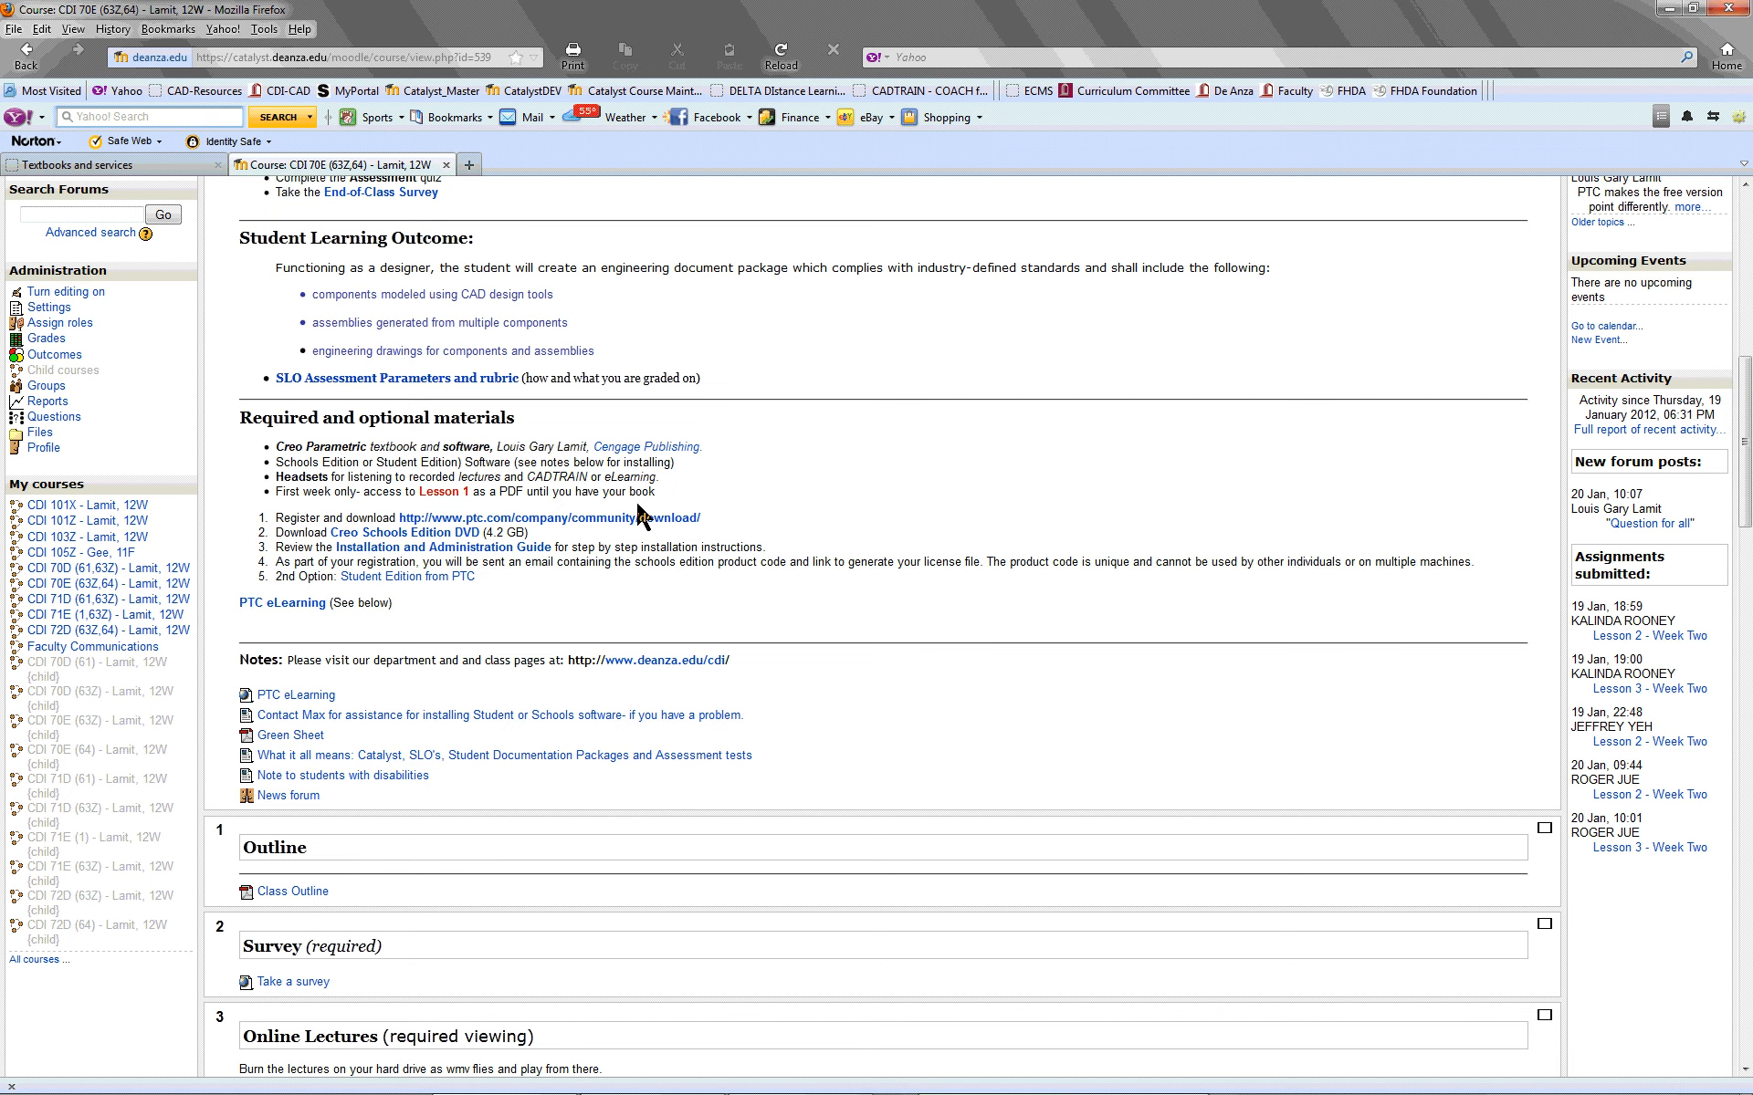
scroll(637, 516, up, 10)
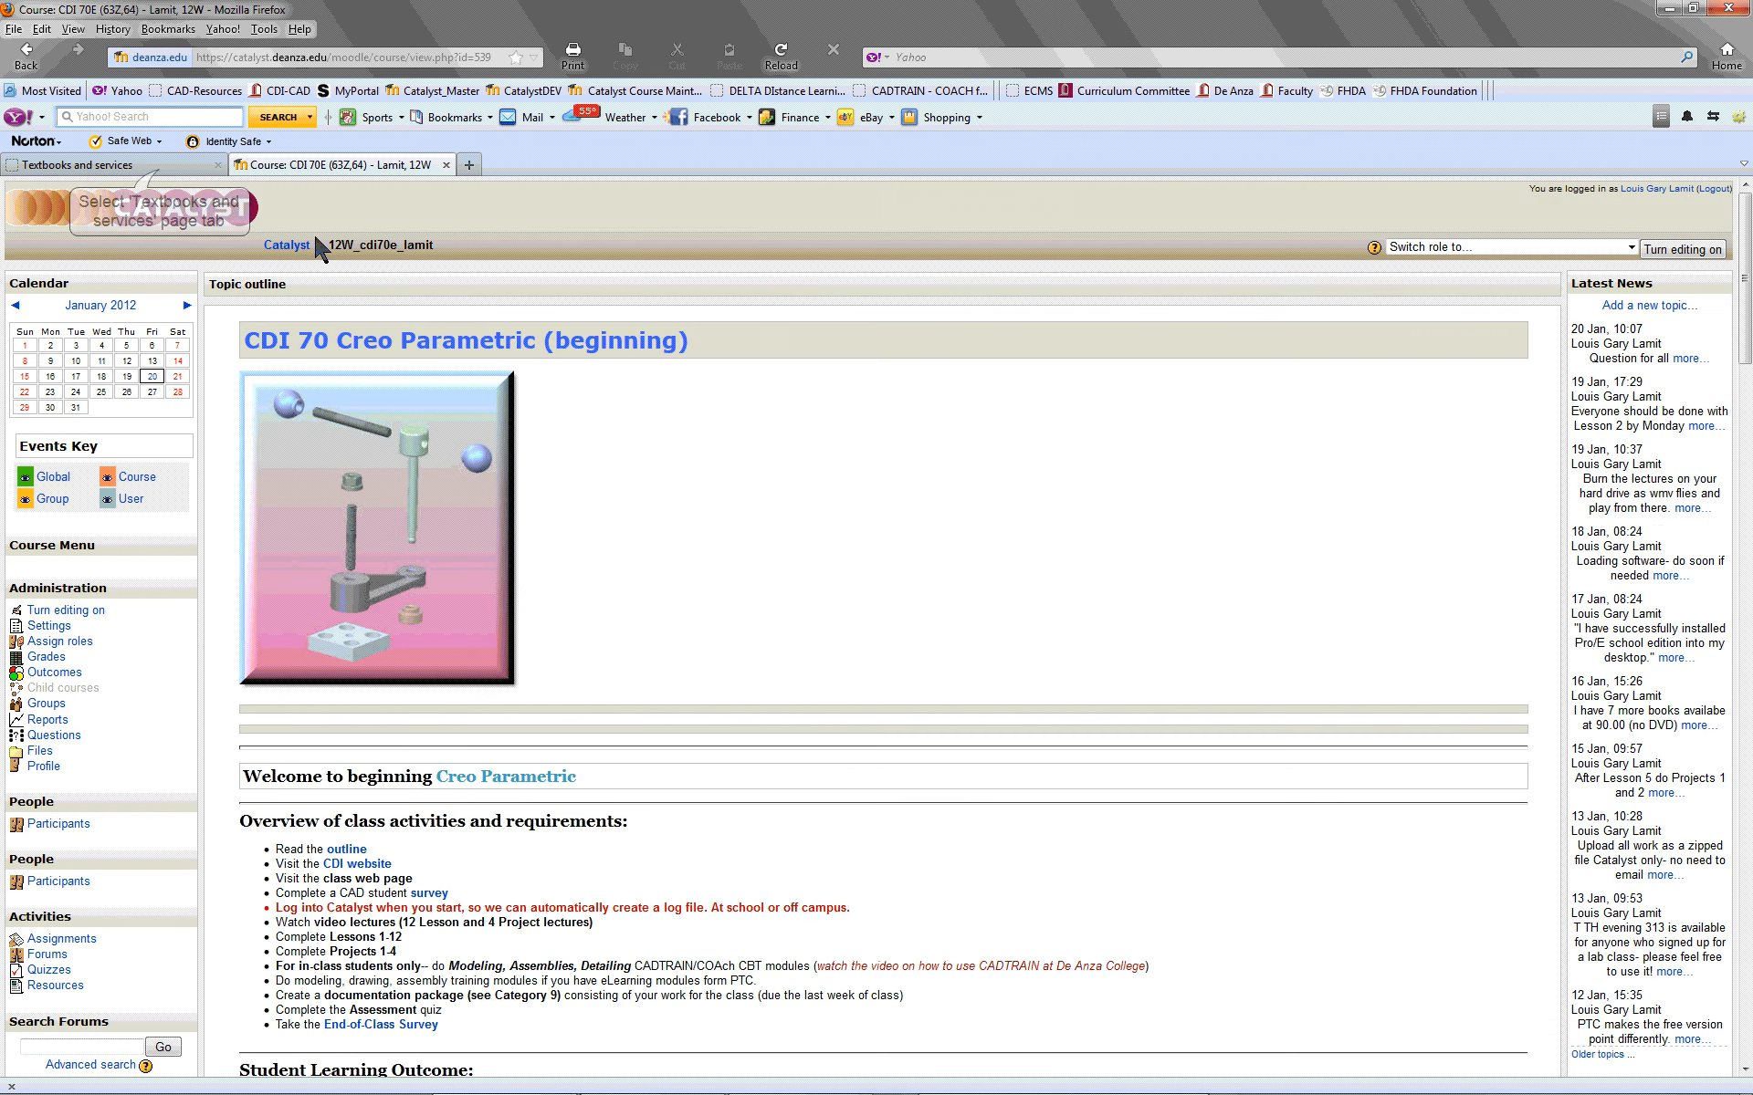
click(160, 168)
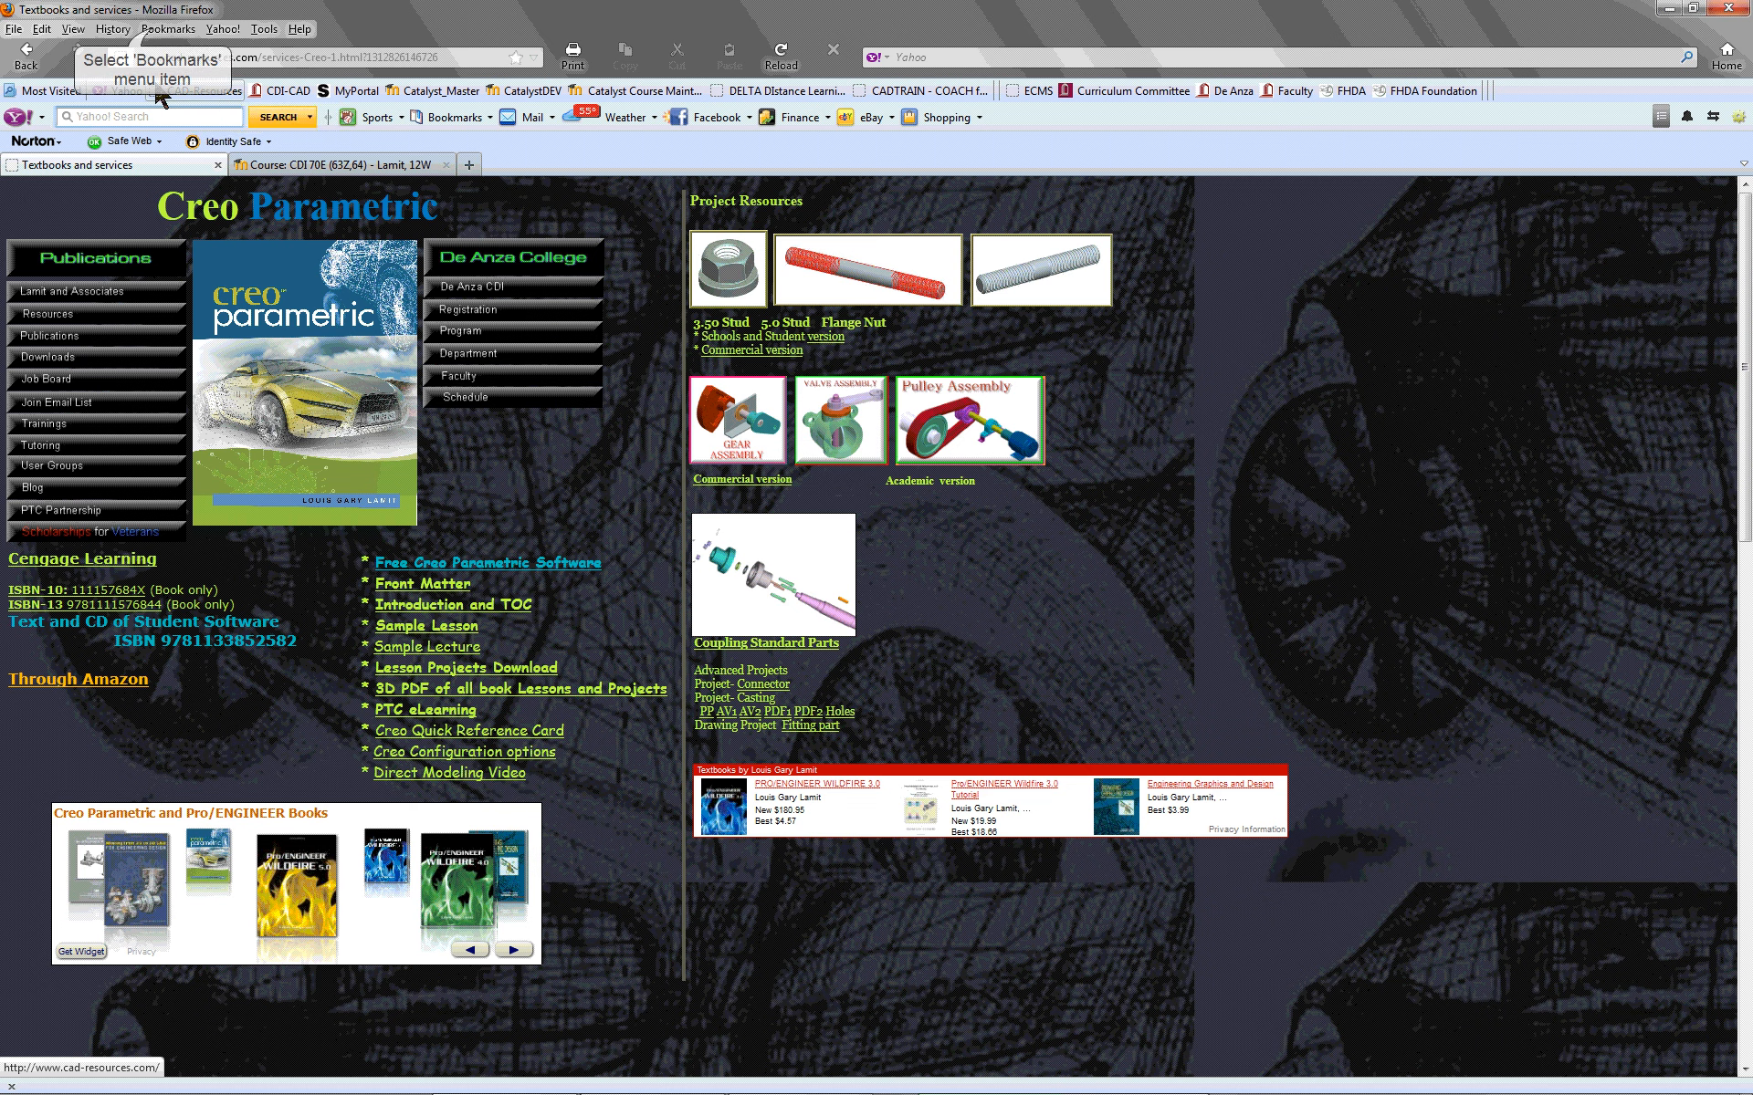
Open the bookmarked Cengage page for Creo Parametric, 1st Edition, and review its free companion content page on CengageBrain
click(168, 28)
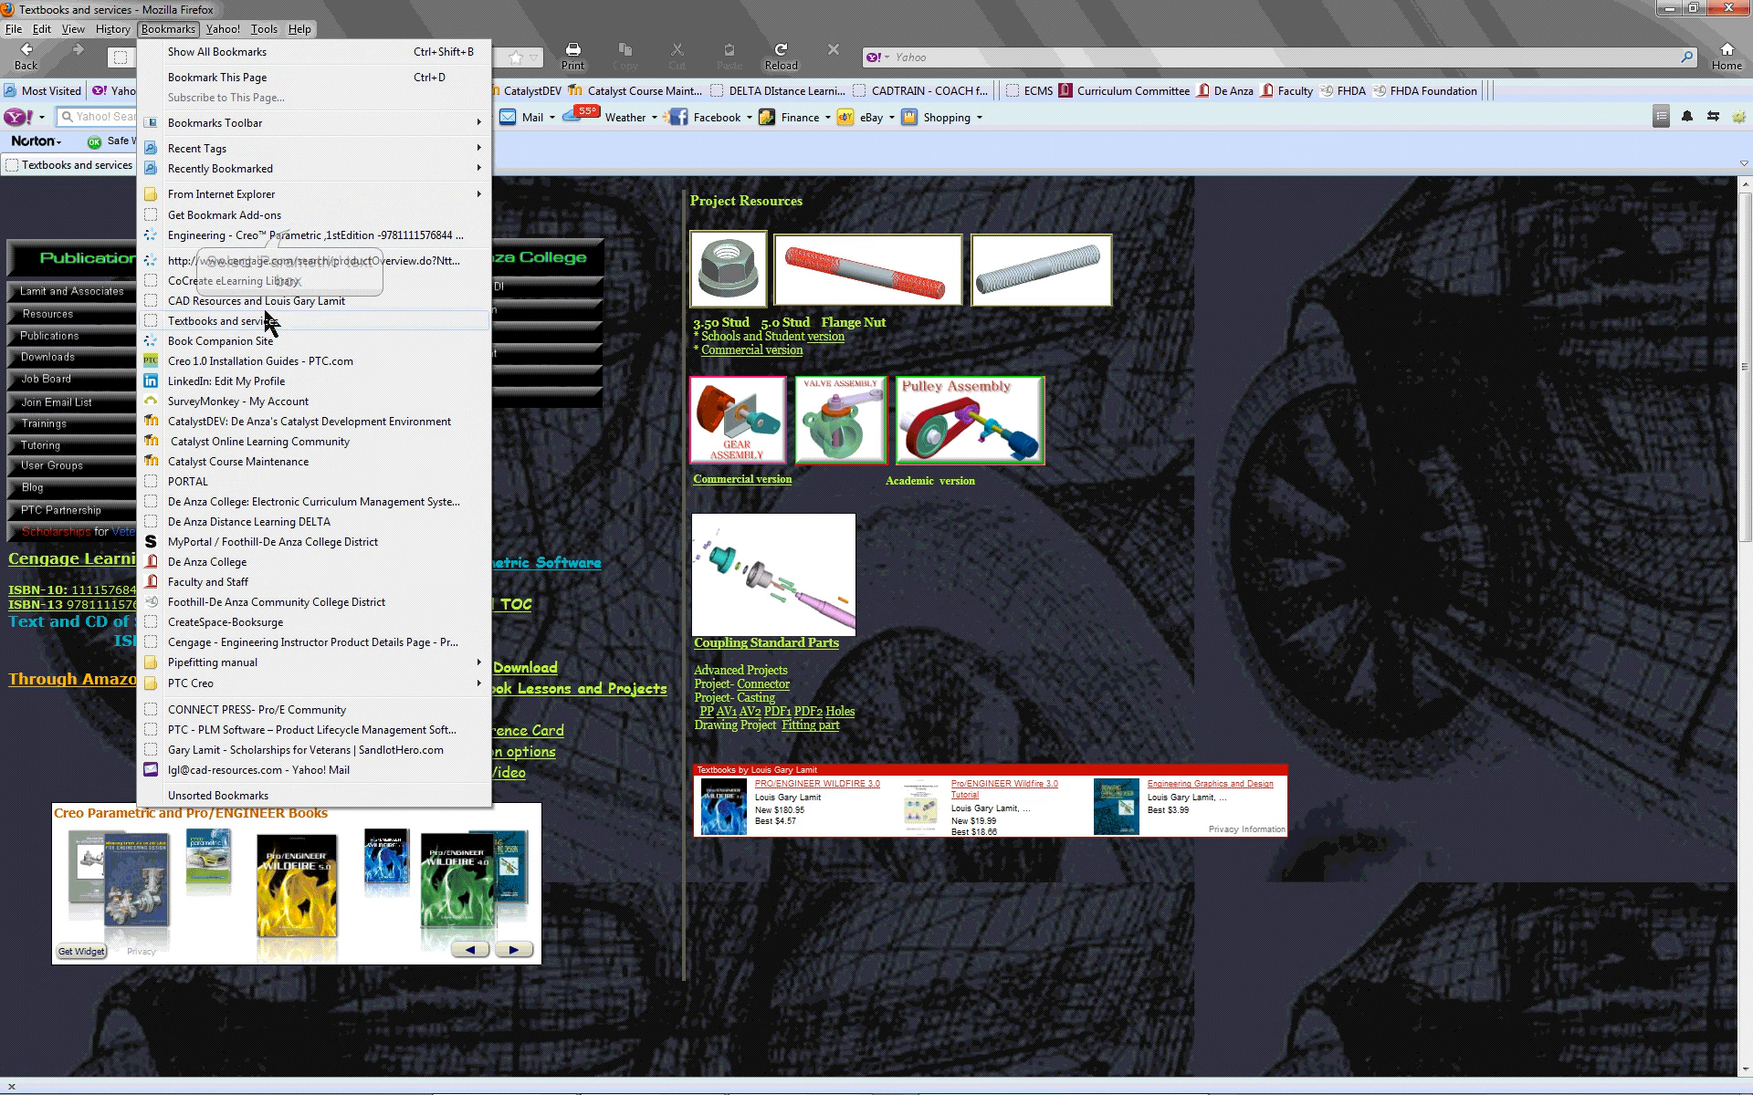
click(290, 235)
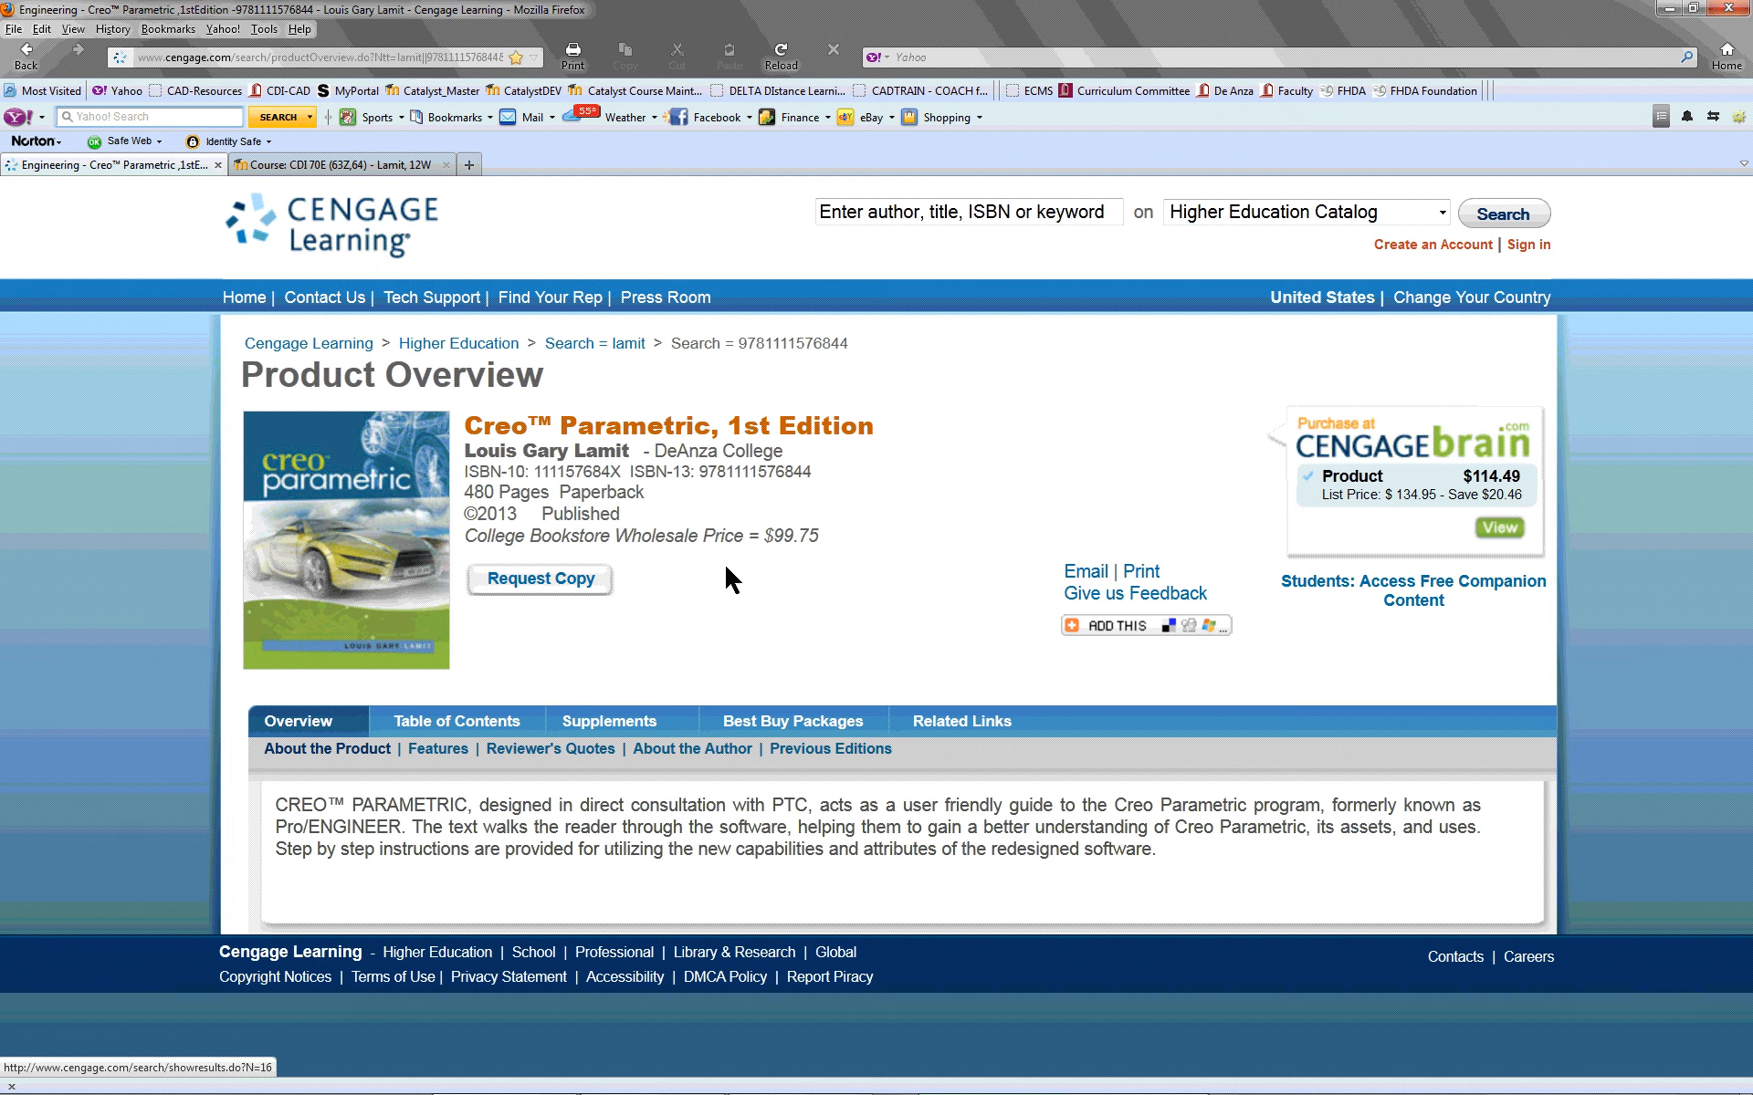
click(1374, 584)
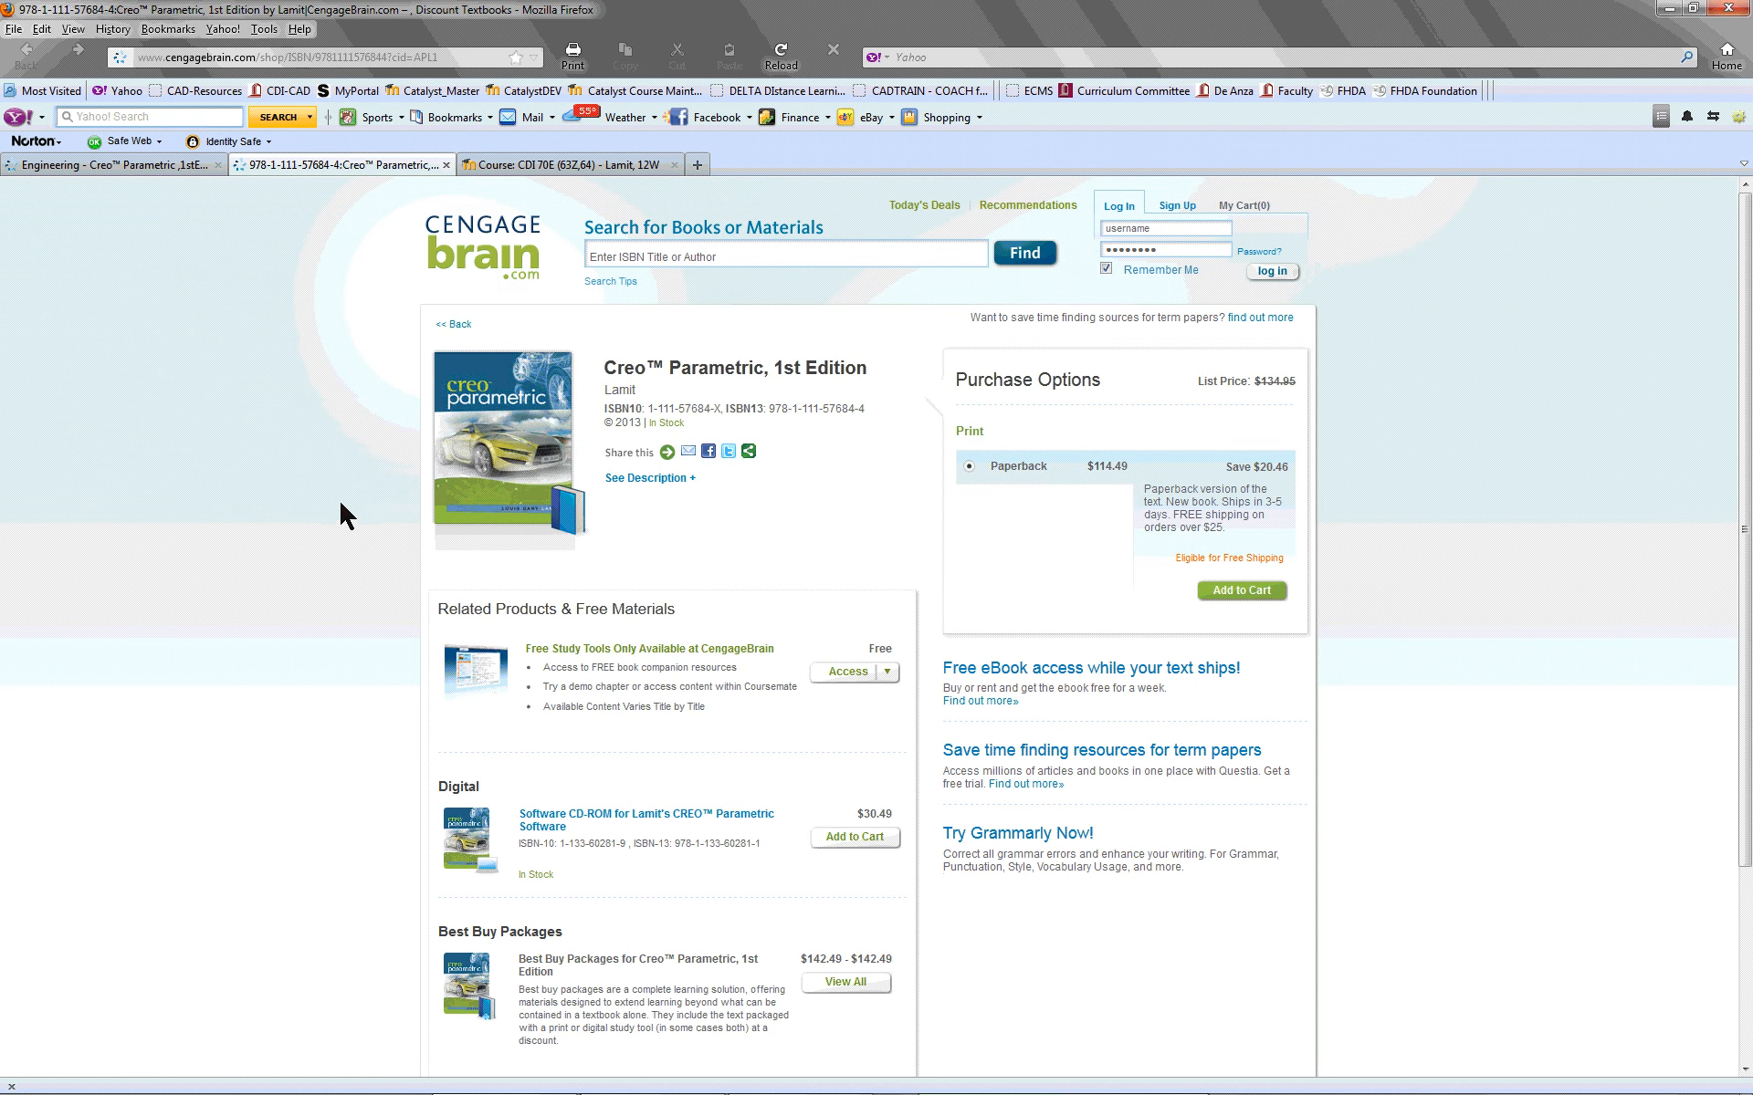
scroll(363, 511, down, 3)
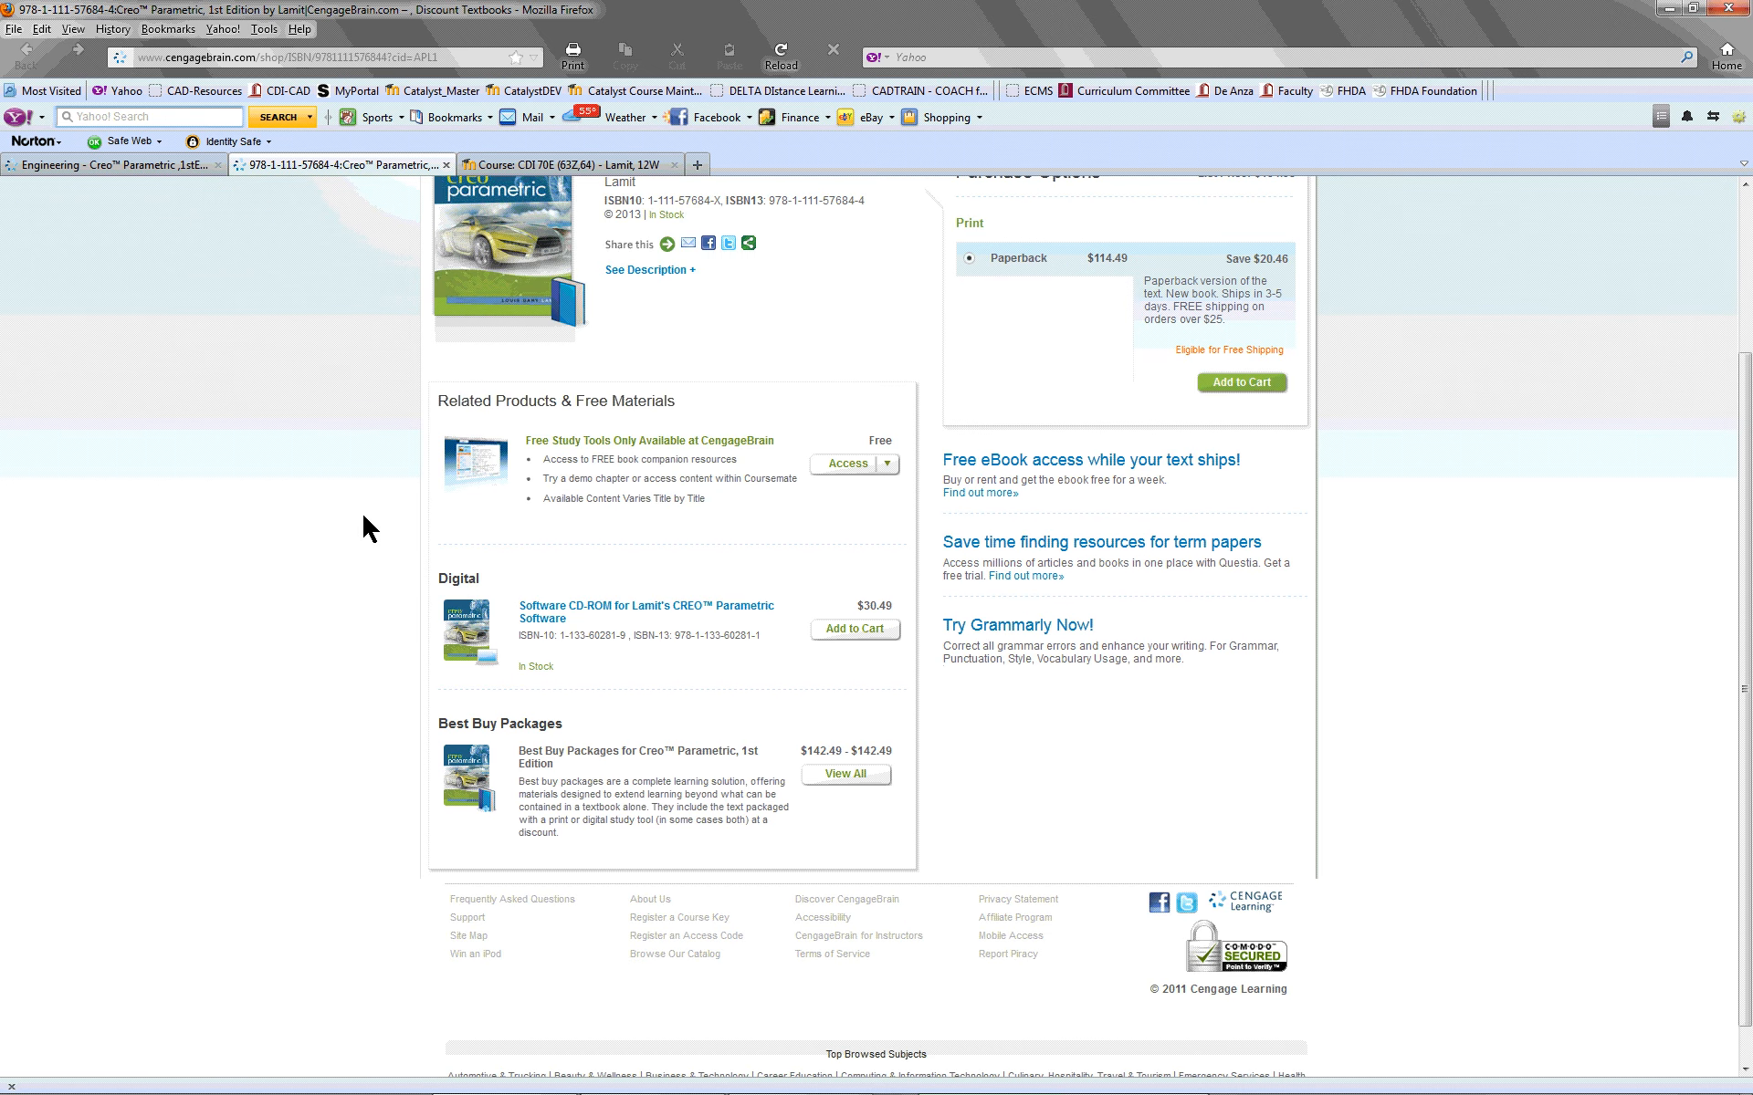
scroll(364, 516, up, 3)
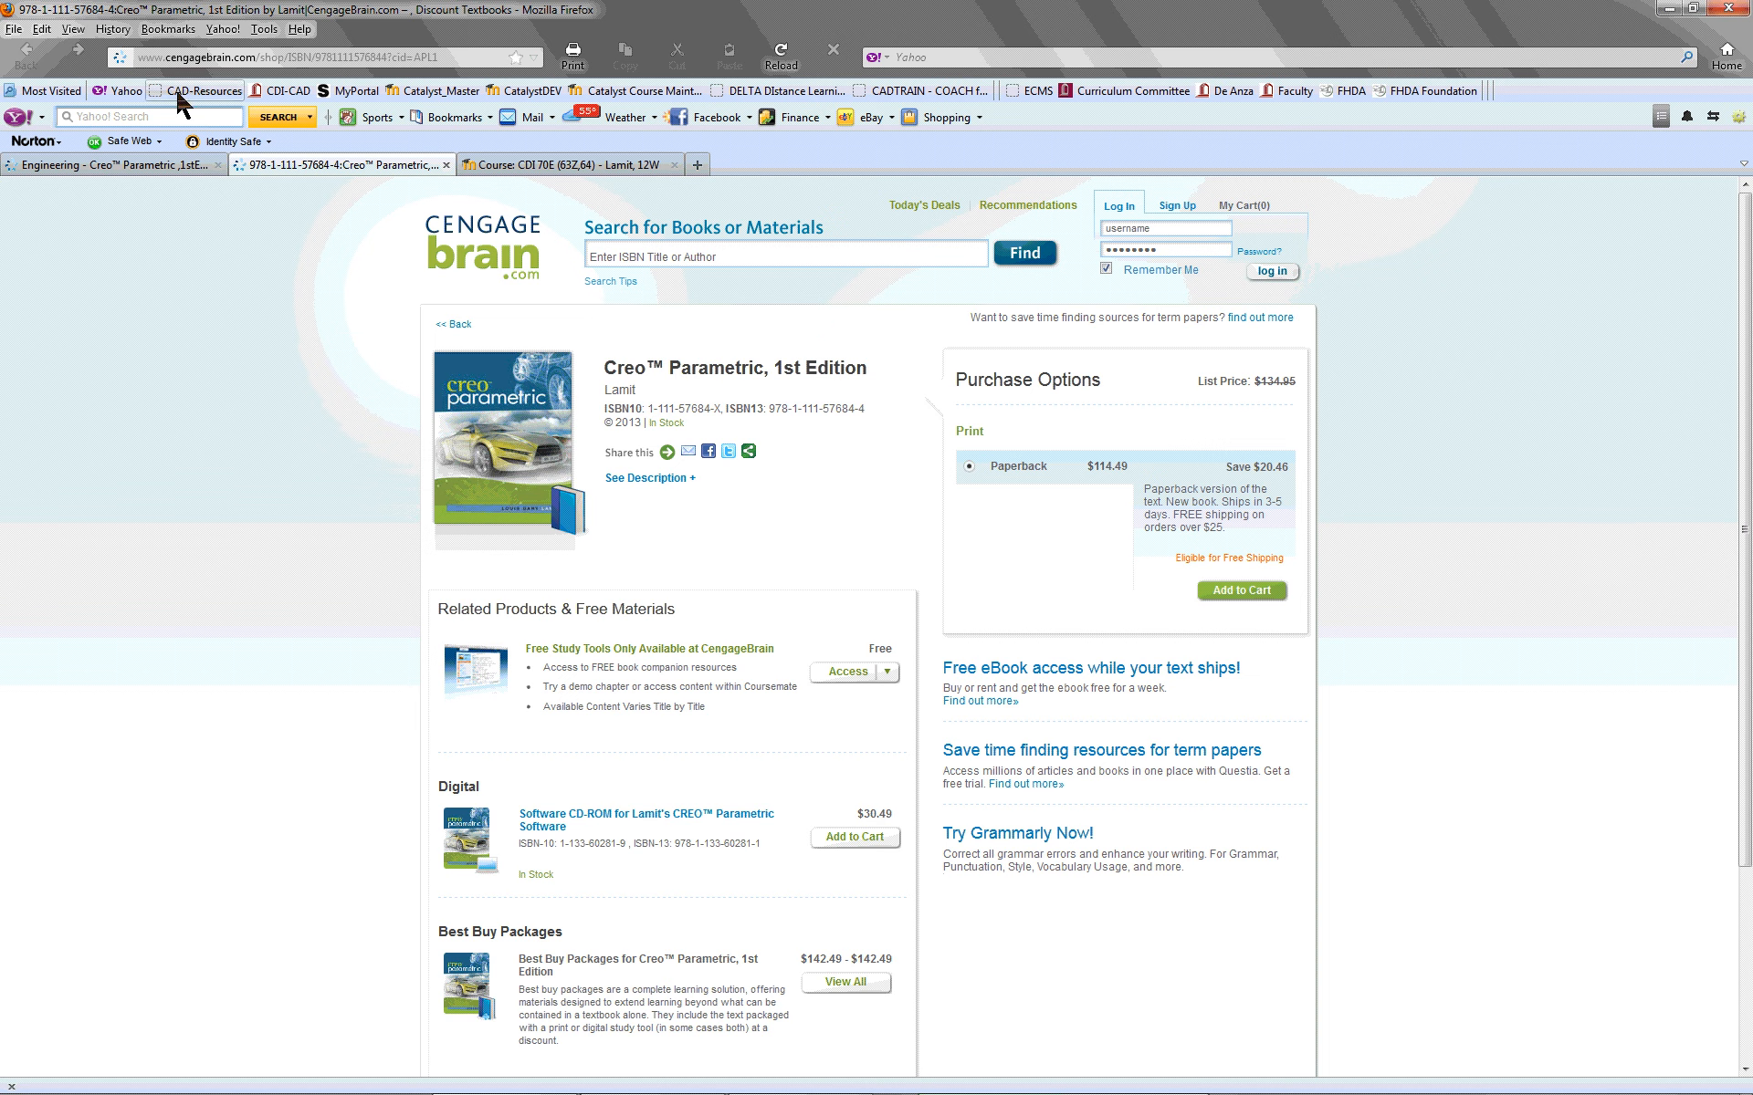
Open the bookmarked Book Companion Site and go through the Online Lessons 13-18, Project Pages, and Lectures resource to the lectures page
click(165, 30)
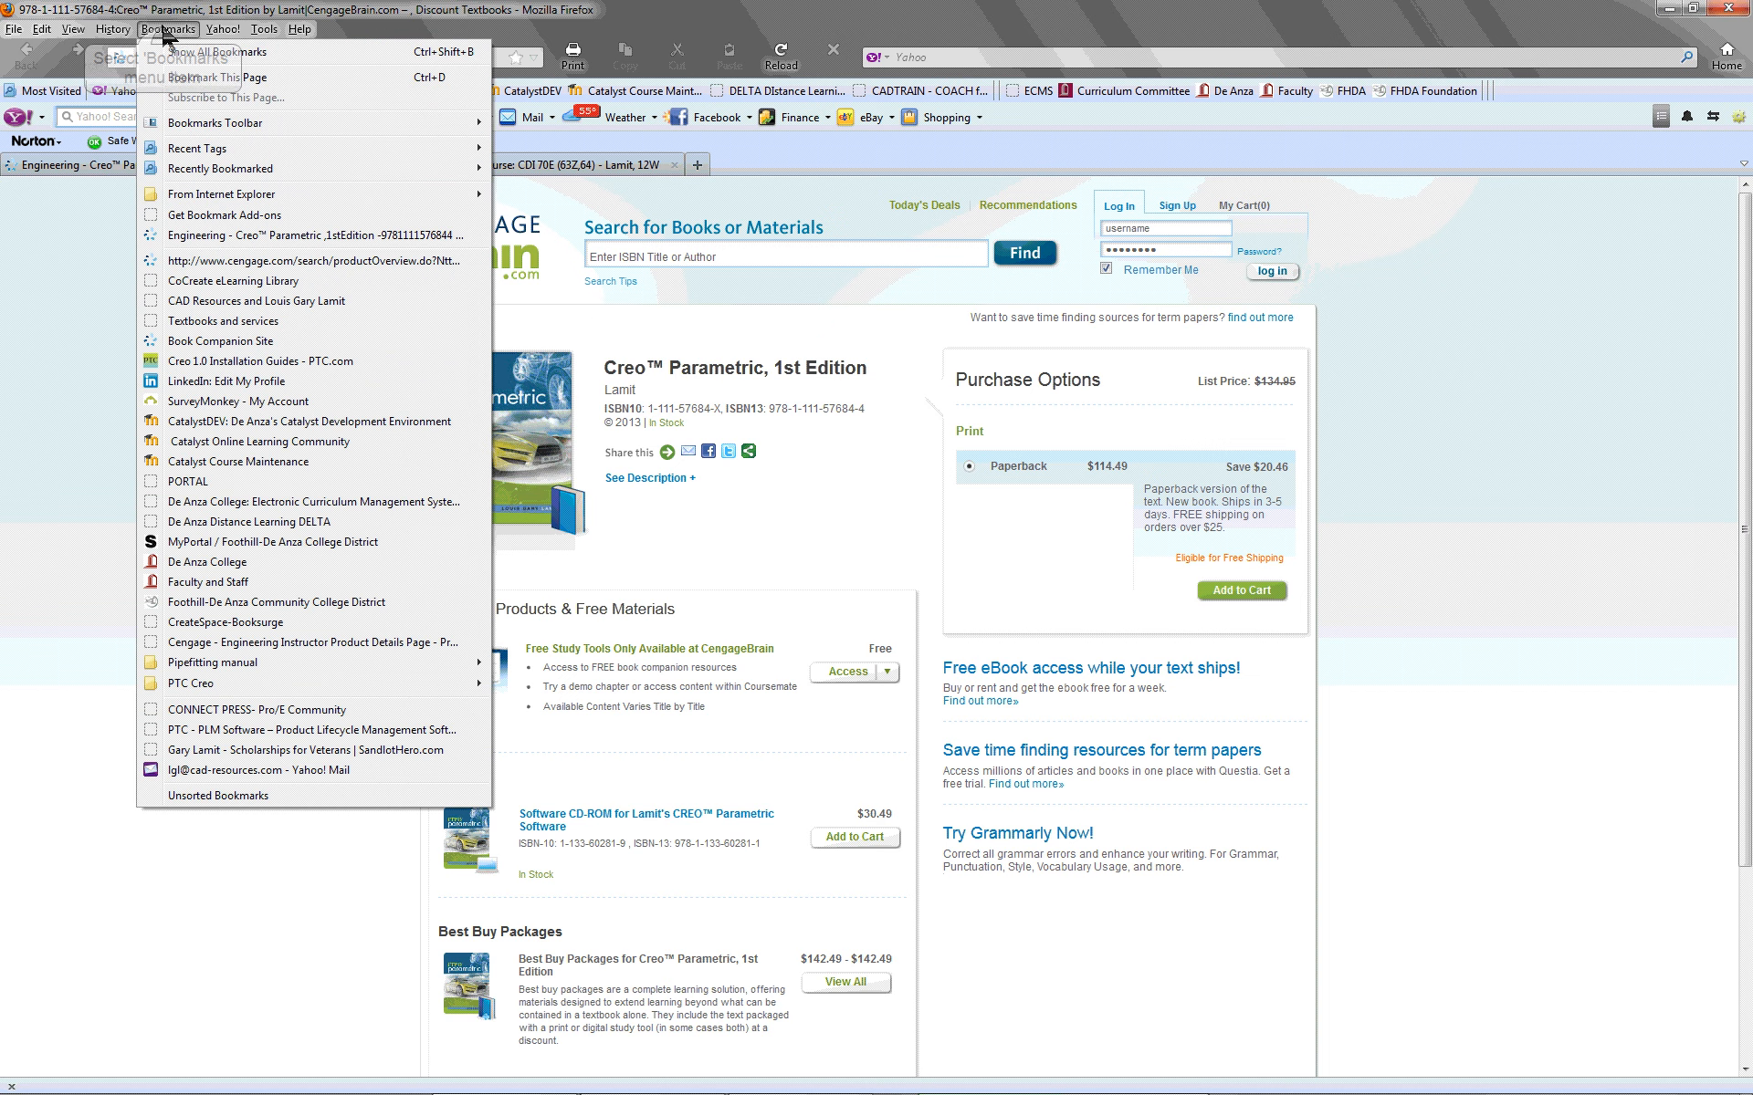
click(276, 261)
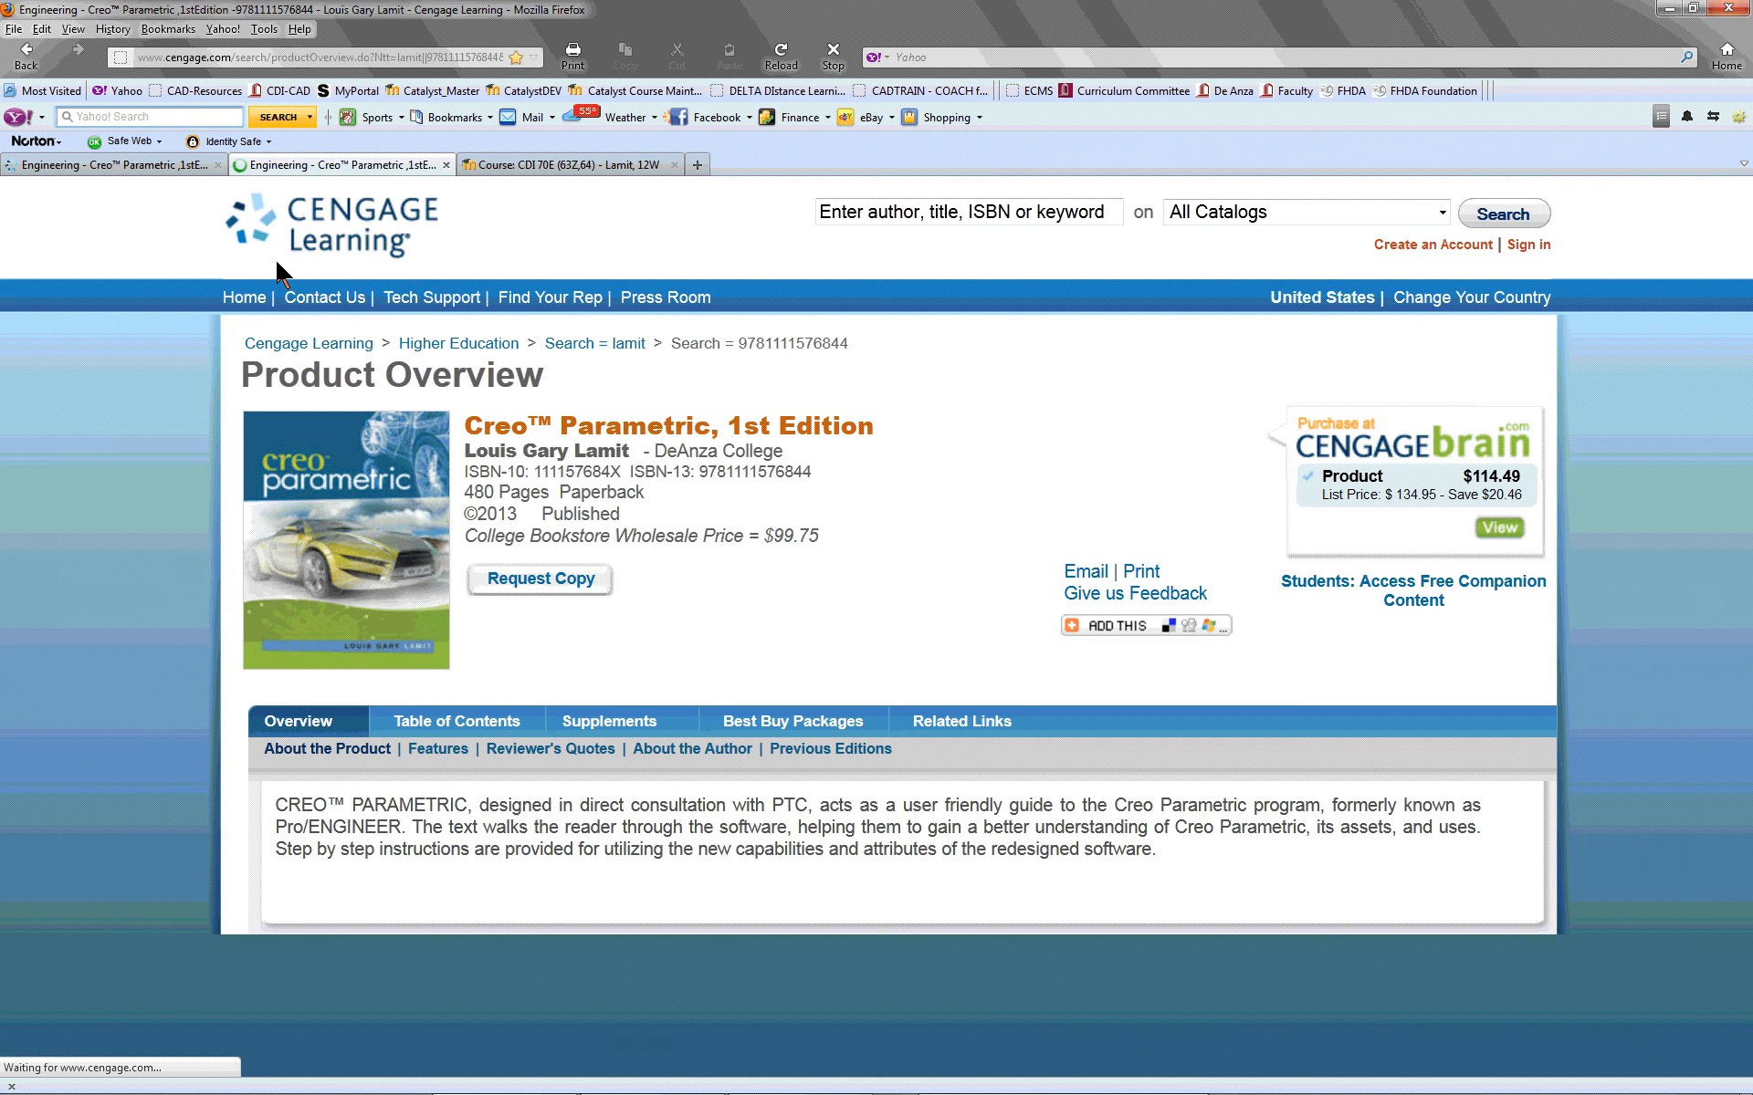
click(168, 30)
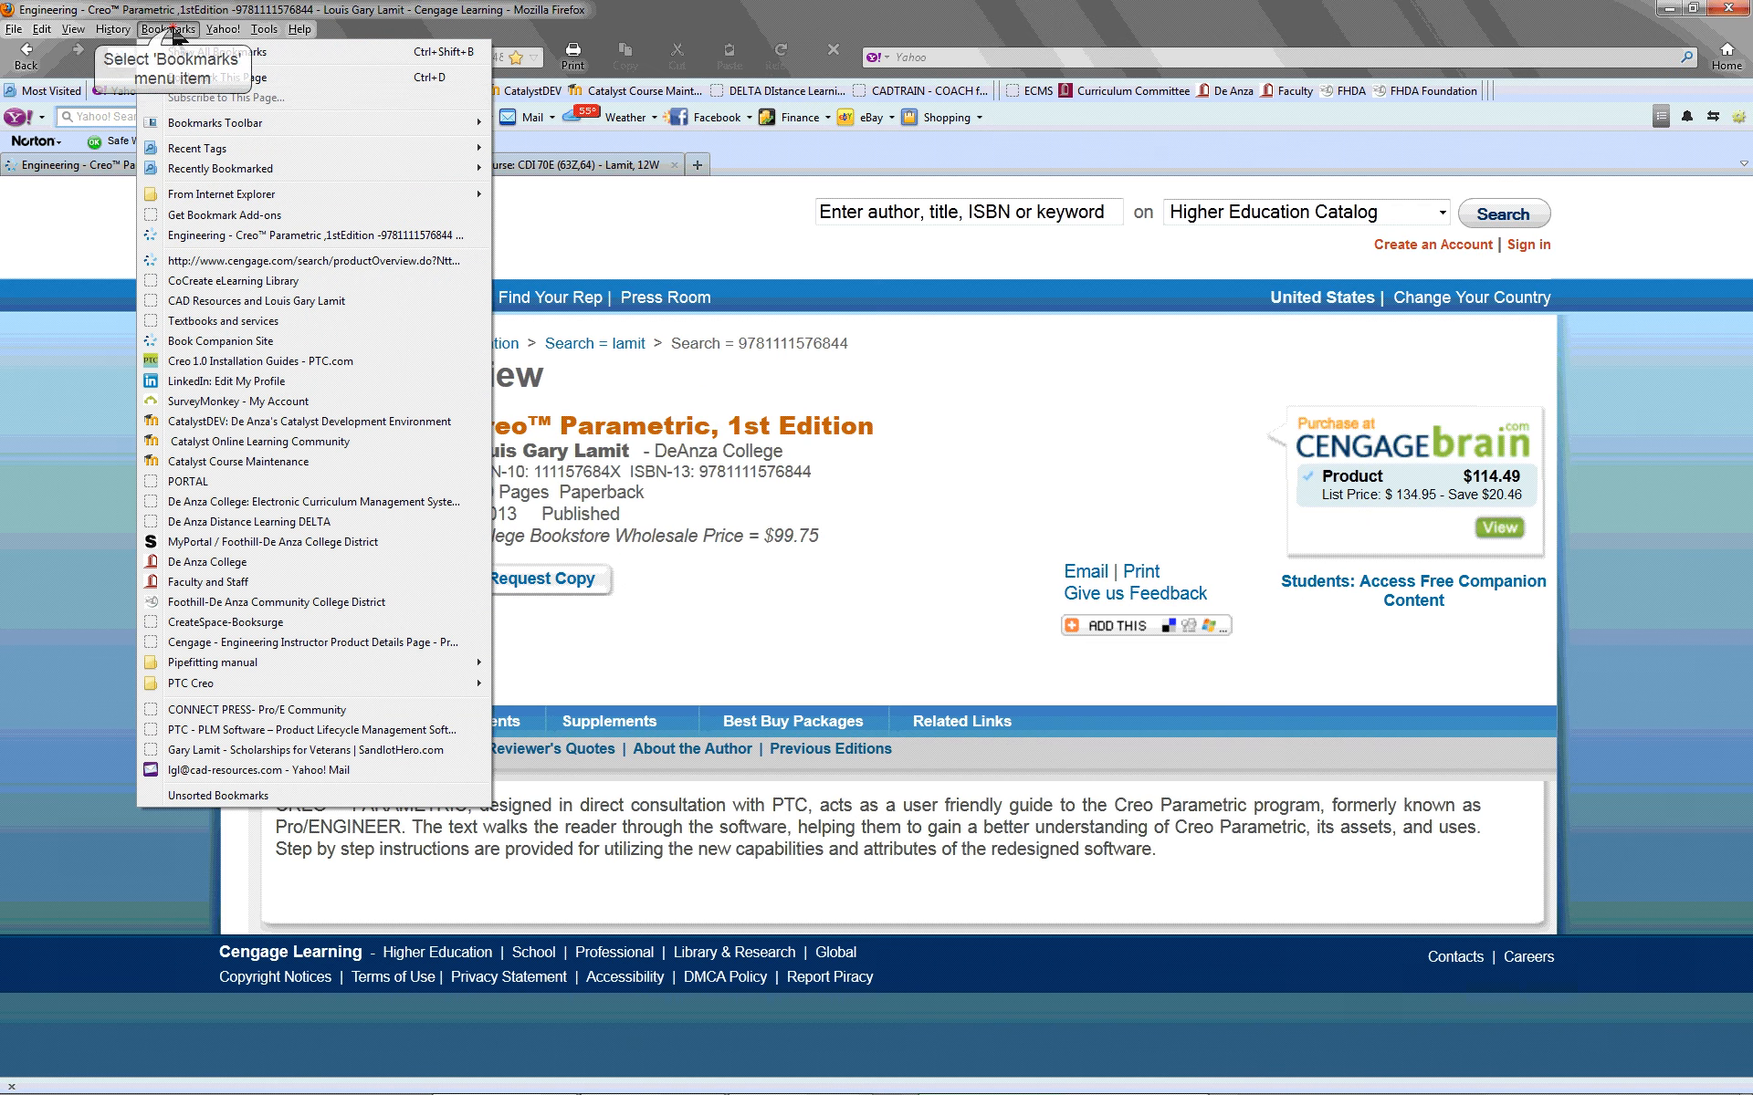
click(225, 340)
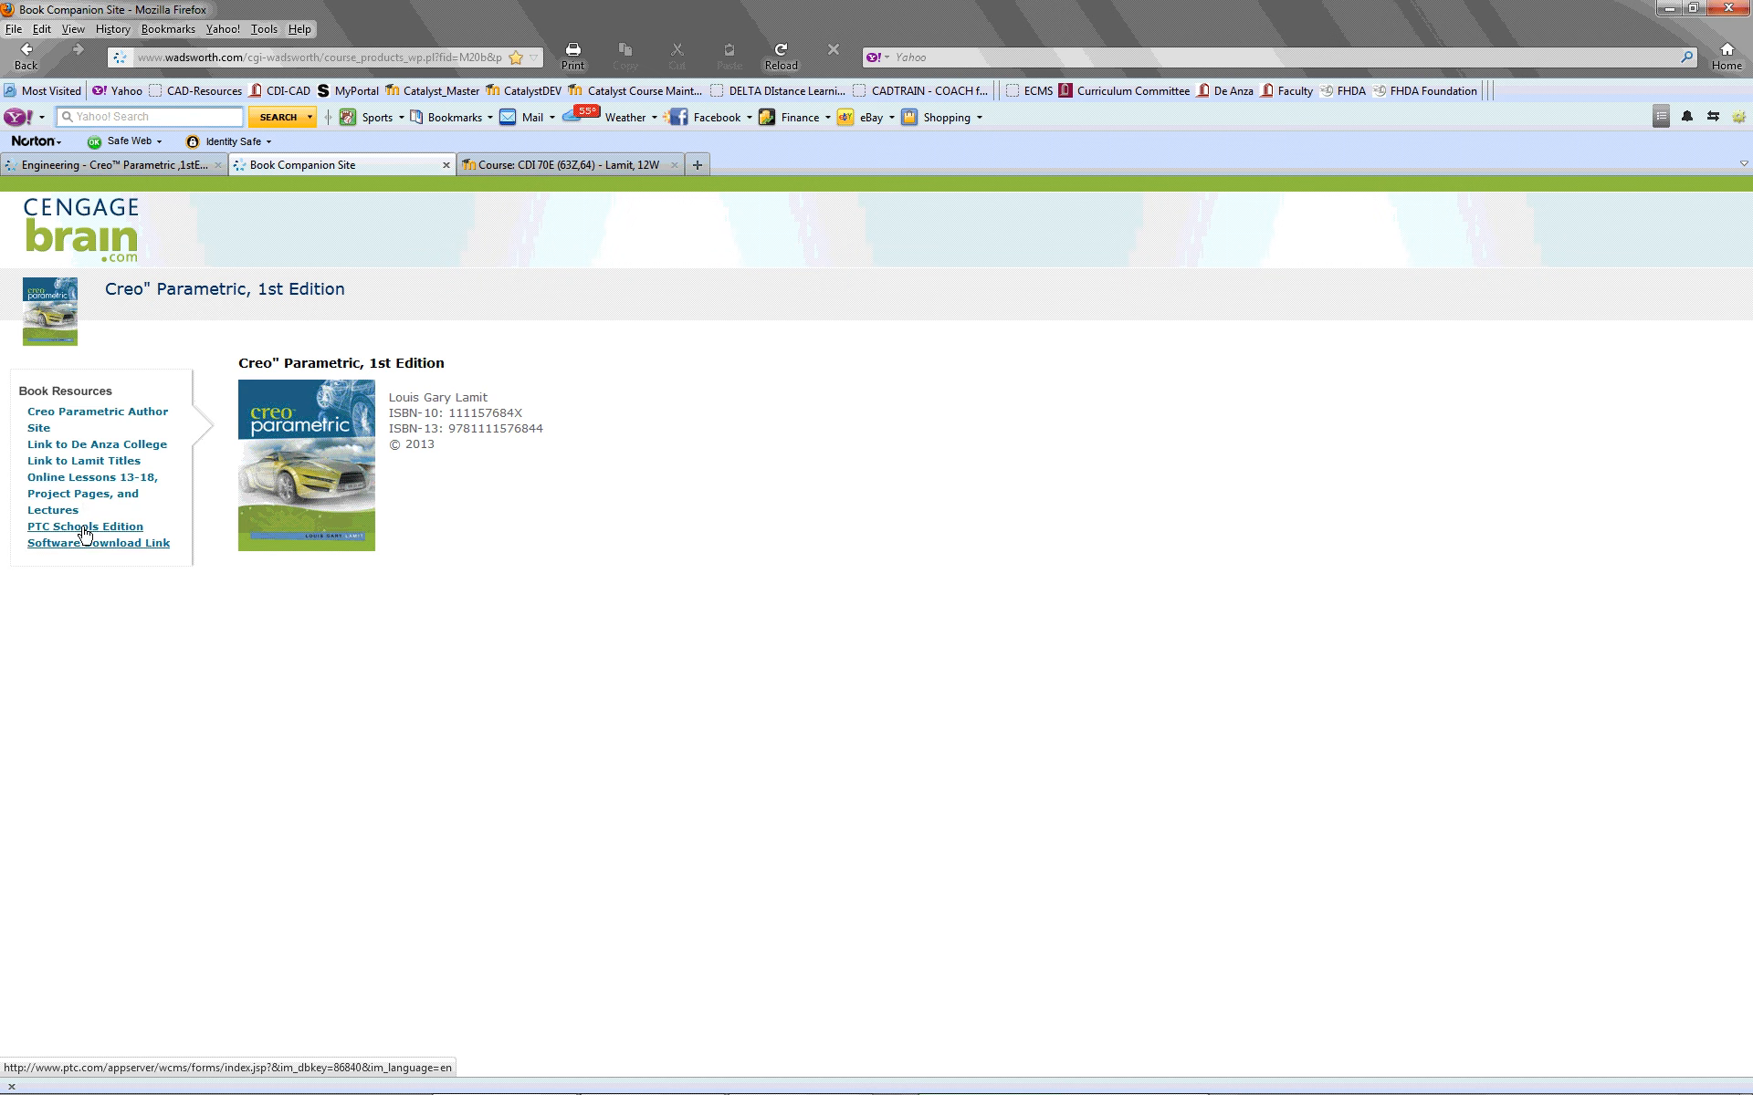
click(105, 481)
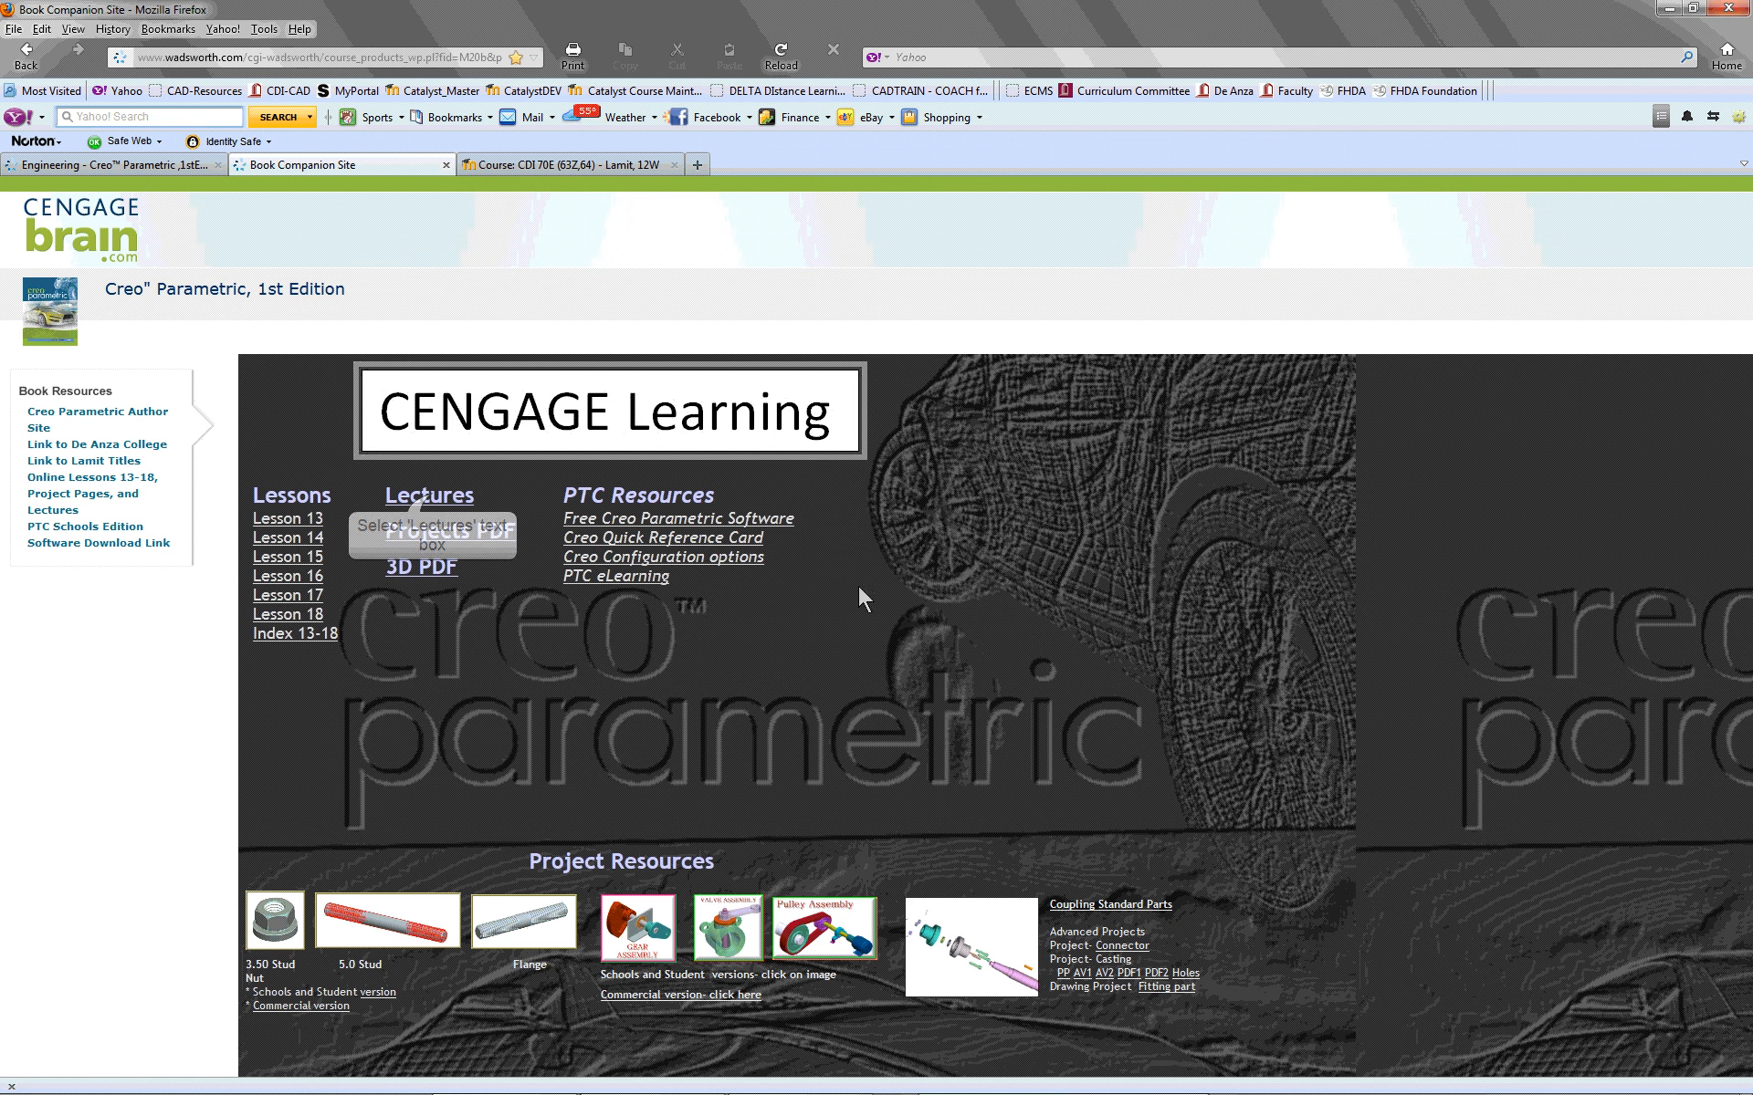
click(433, 497)
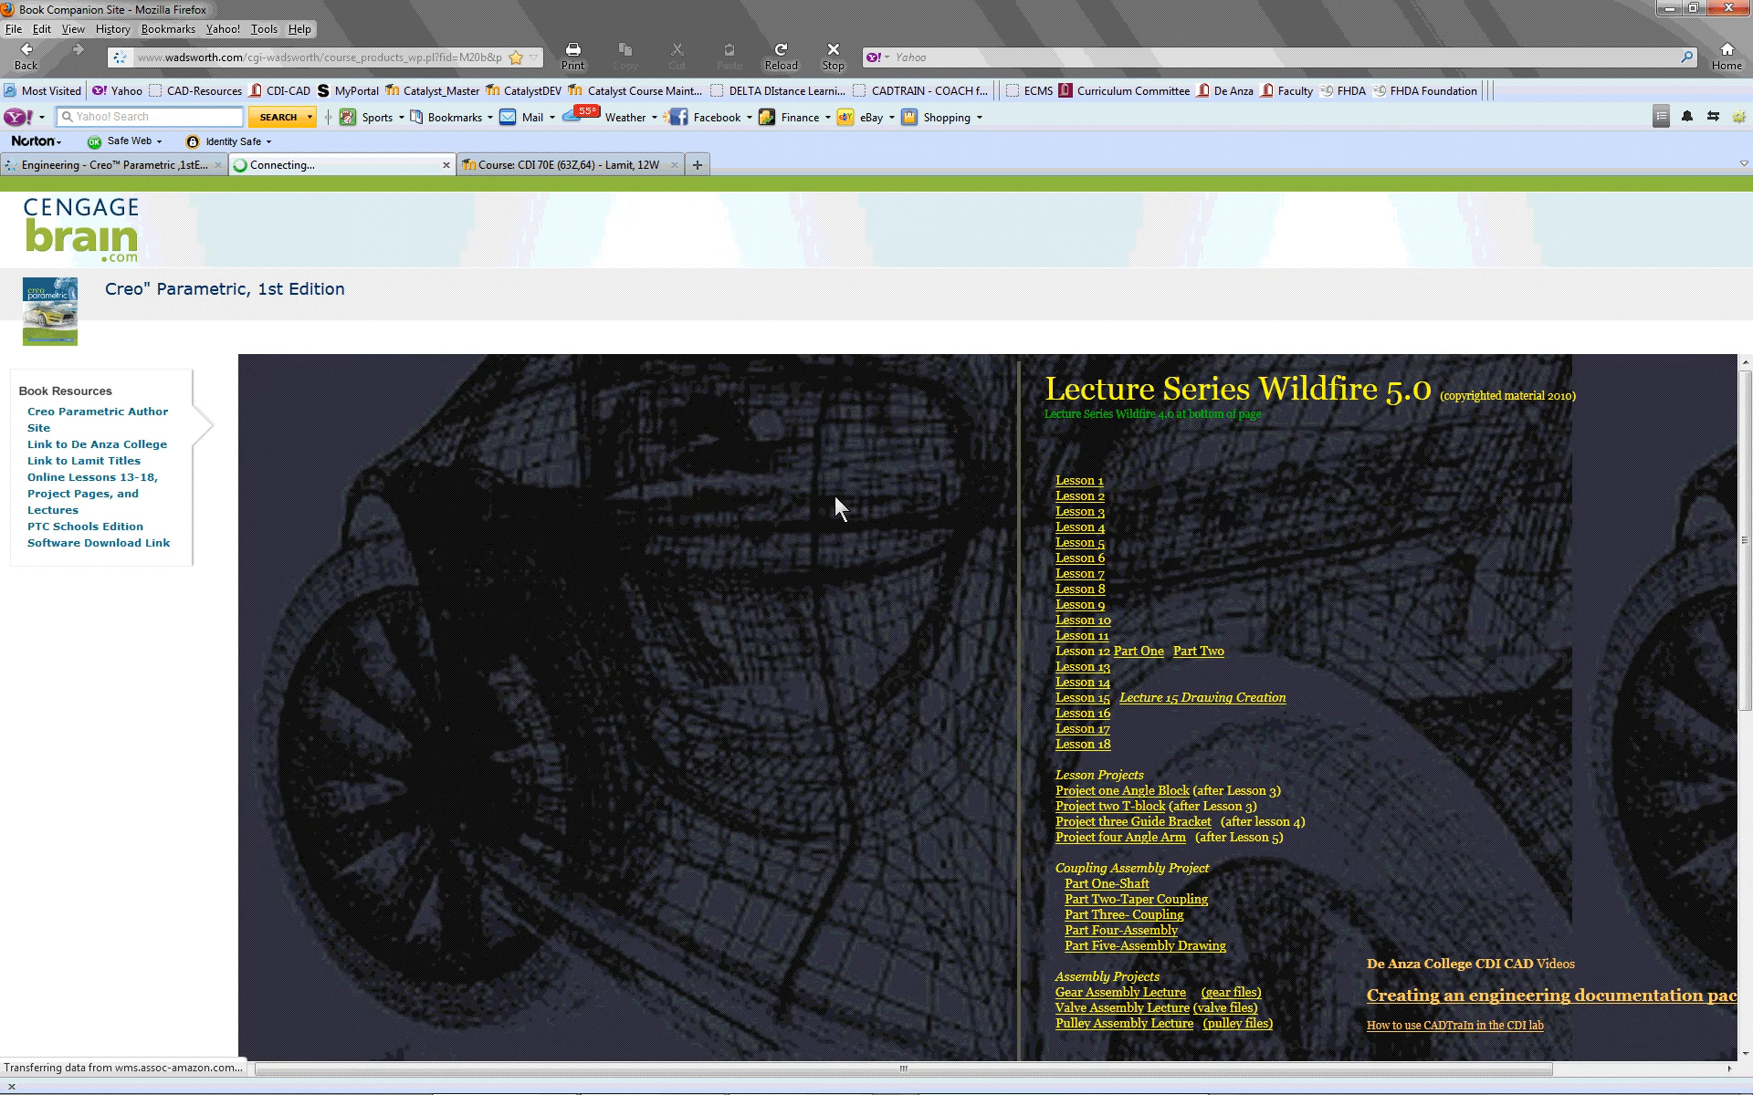